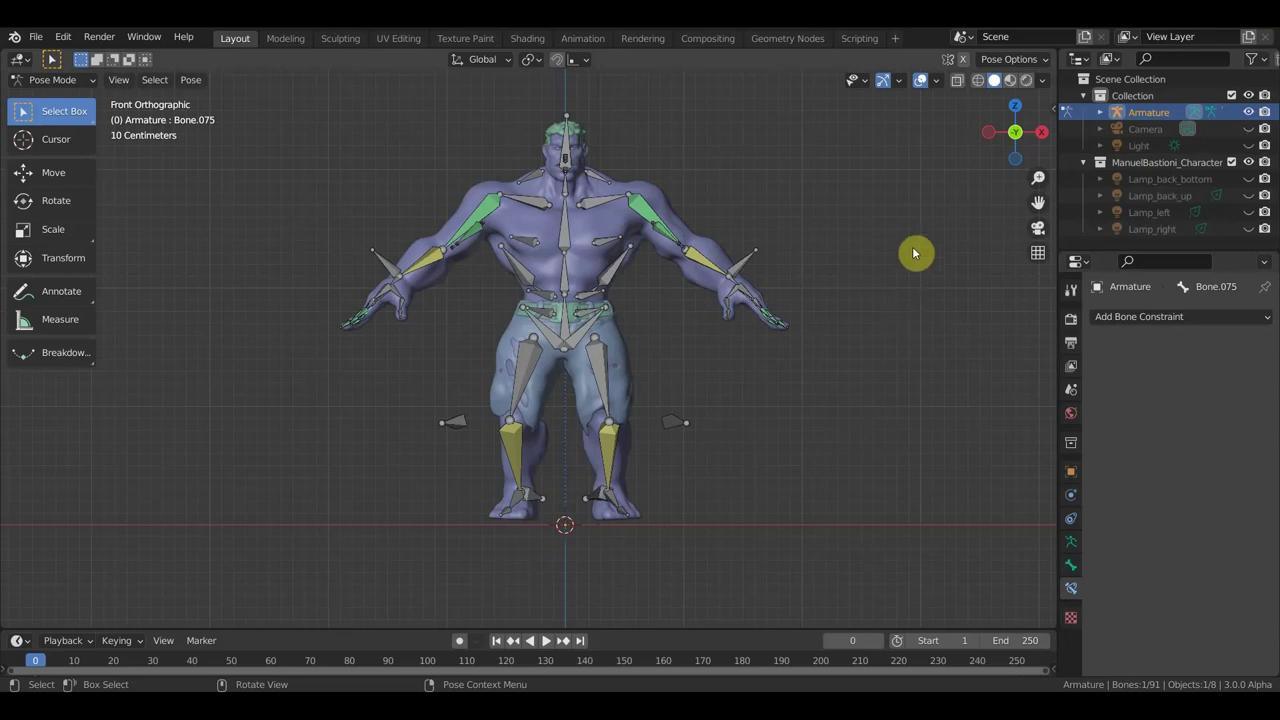
Step: Try moving the whole rig by its root pelvis bone, then undo the move
scroll(790, 330, "up", 3)
scroll(740, 289, "up", 3)
scroll(680, 295, "up", 1)
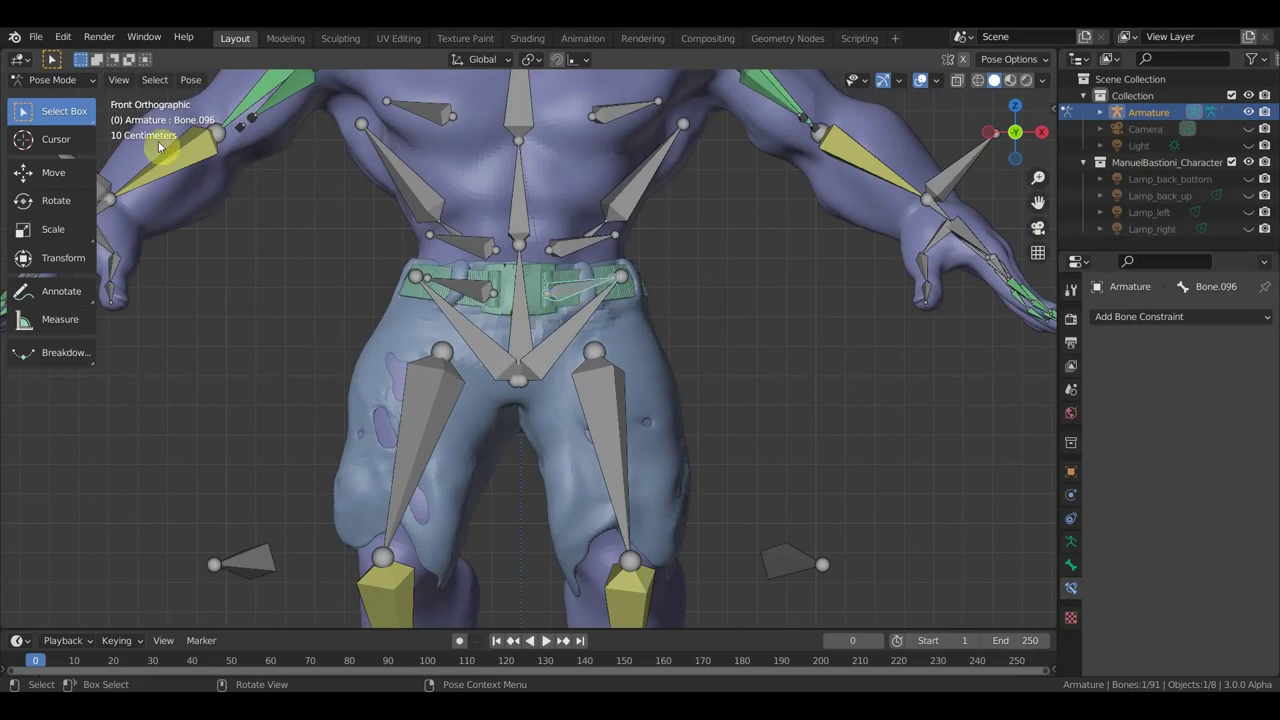
left_click(520, 305)
scroll(600, 357, "down", 3)
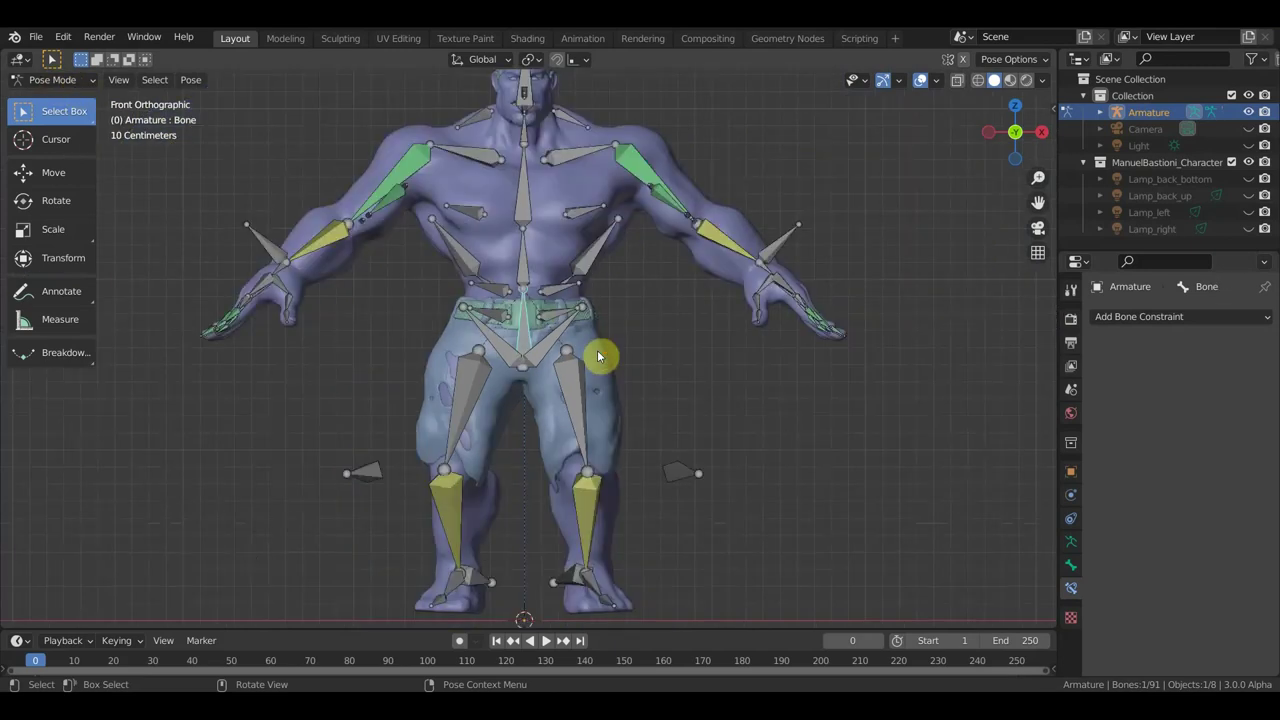
scroll(592, 351, "down", 1)
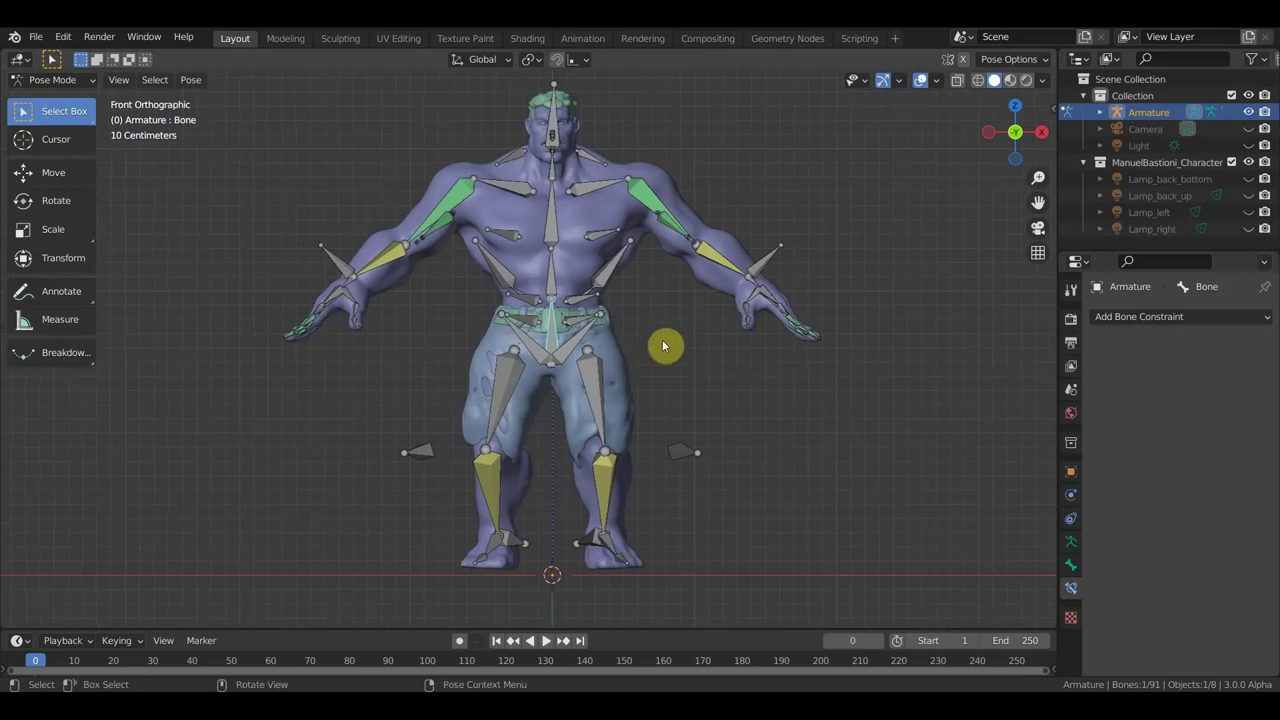
key("g")
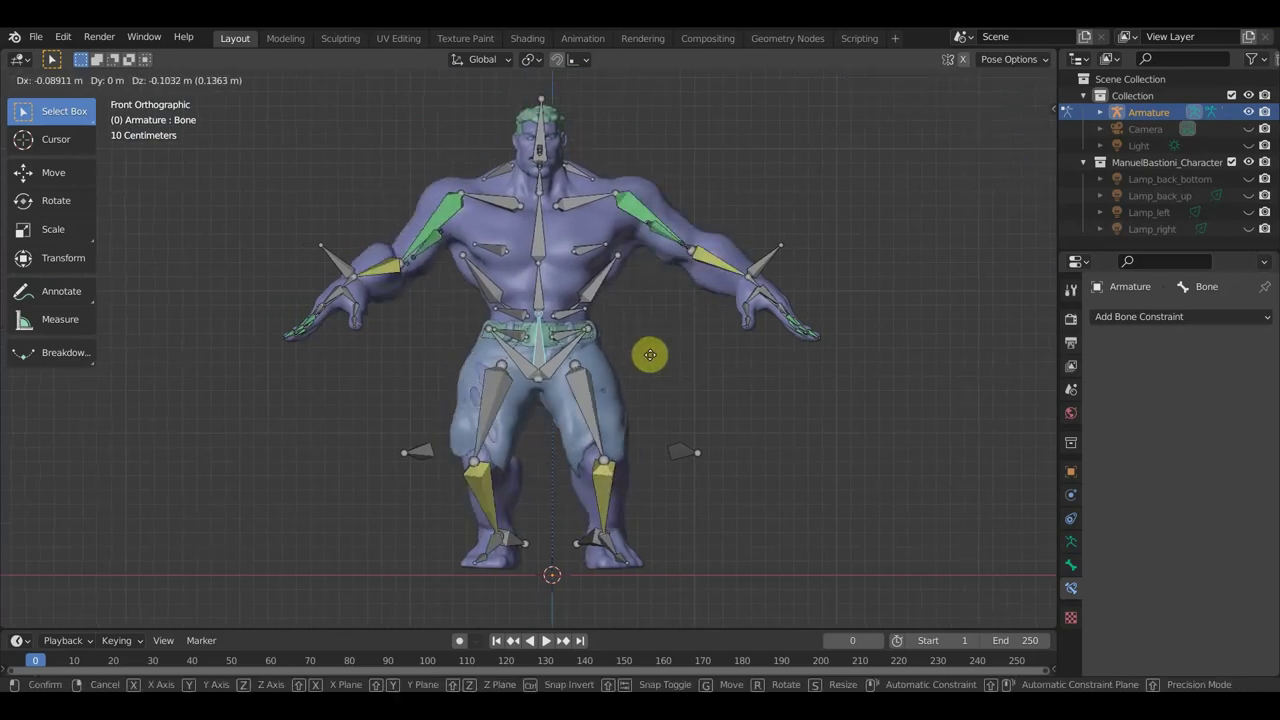
left_click(646, 362)
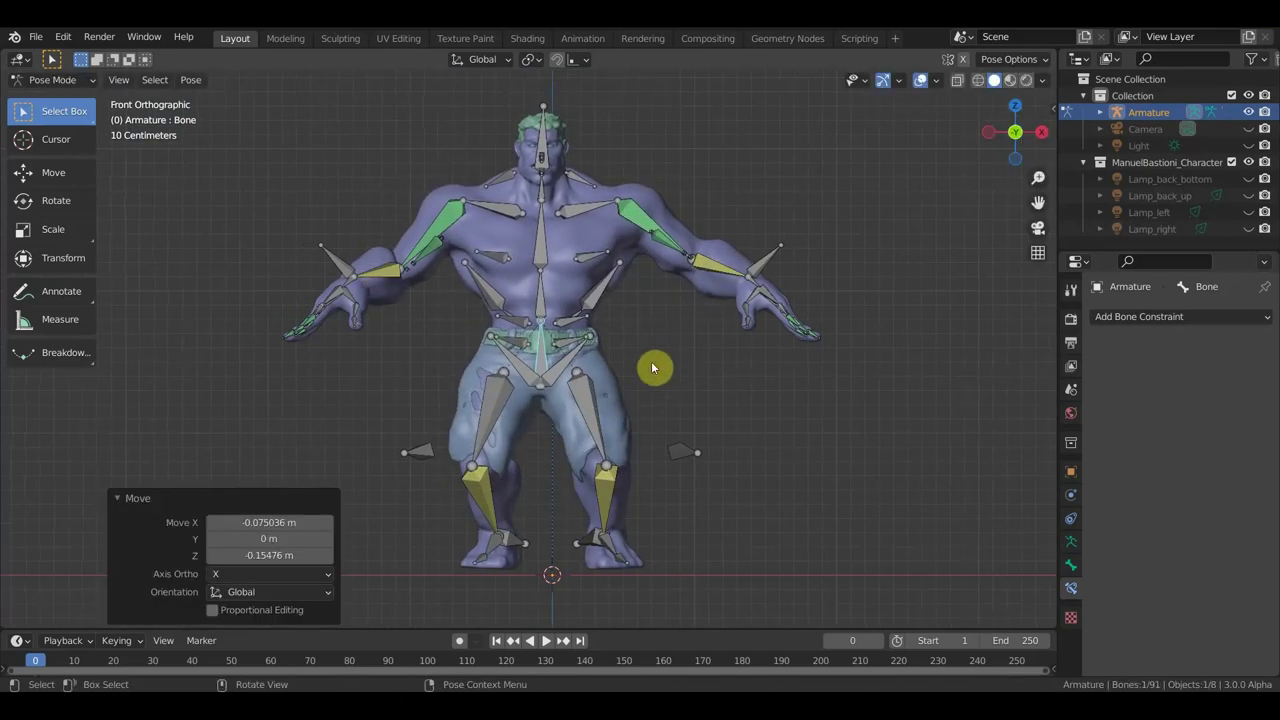
key("ctrl+z")
Step: Orbit to the character's back and select Bone.089 on his side
scroll(720, 370, "up", 1)
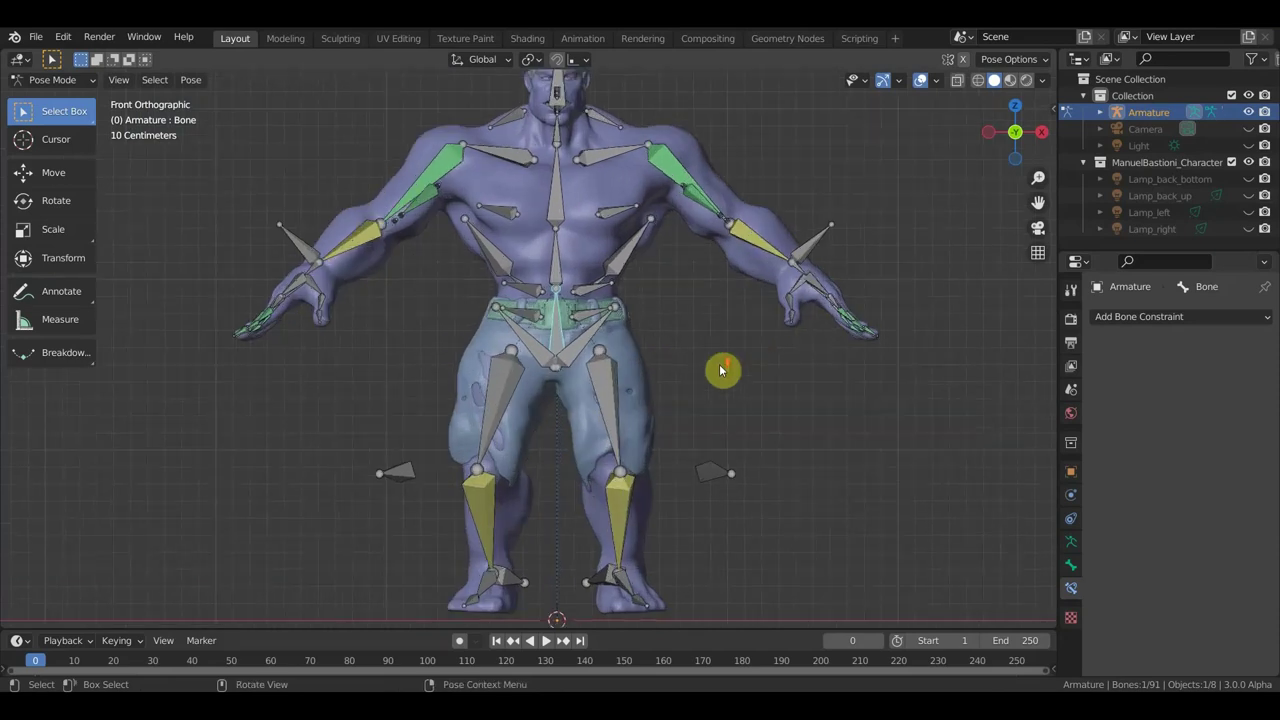
scroll(718, 369, "up", 1)
scroll(712, 420, "up", 1)
scroll(700, 420, "up", 1)
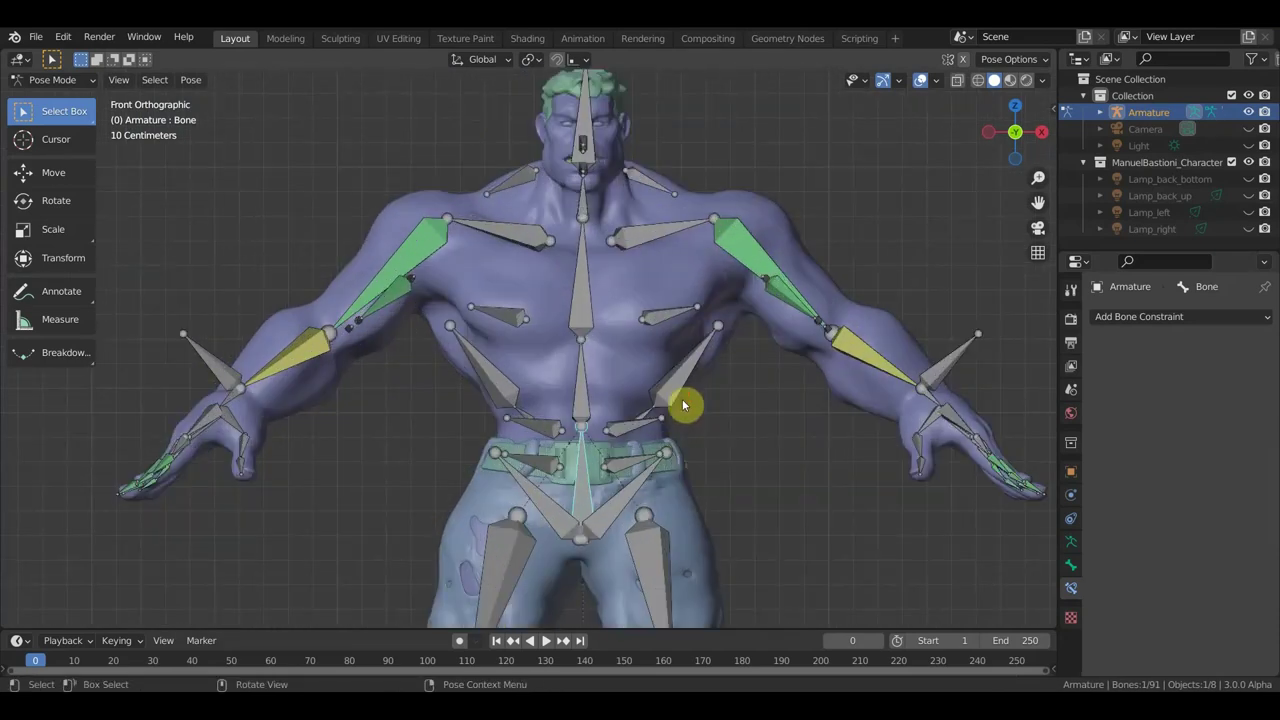
mouse_move(534, 407)
middle_mouse_down()
mouse_move(909, 414)
mouse_move(673, 407)
middle_mouse_up()
scroll(560, 409, "up", 1)
scroll(626, 429, "up", 1)
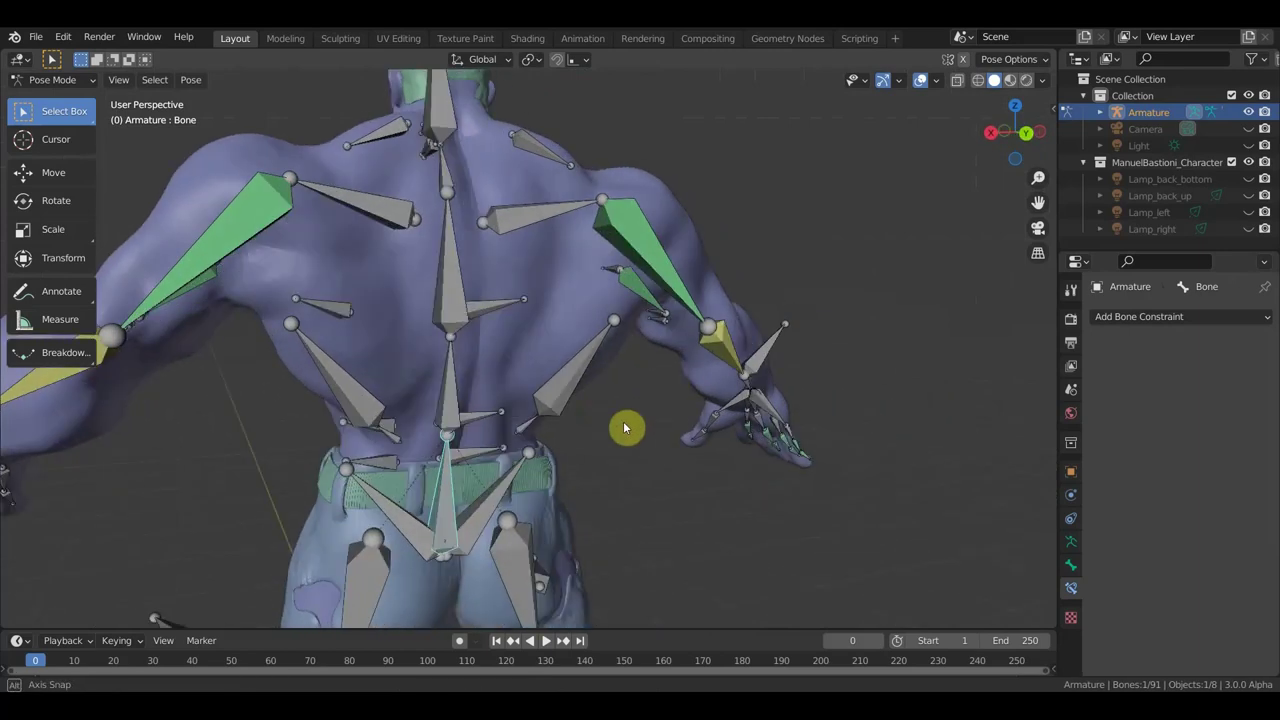
left_click(528, 432)
left_click(571, 391)
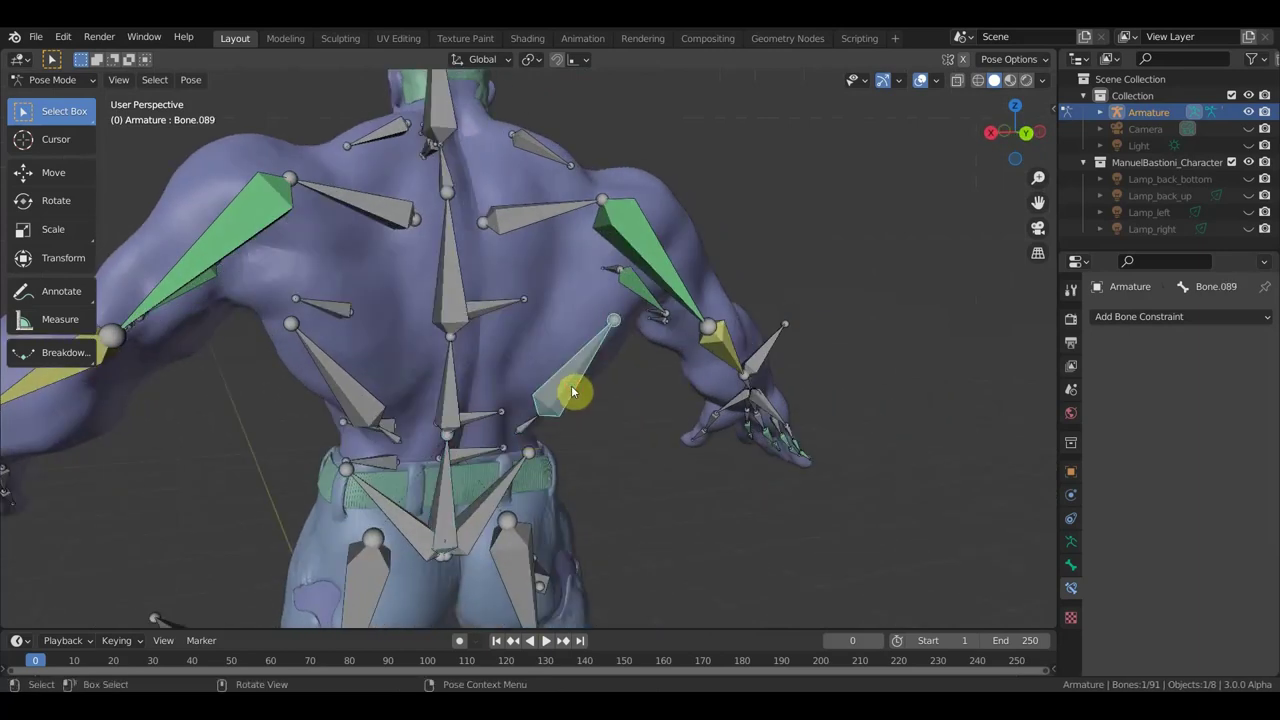
Step: Test moving Bone.089 along the X axis, then undo the move
key("r")
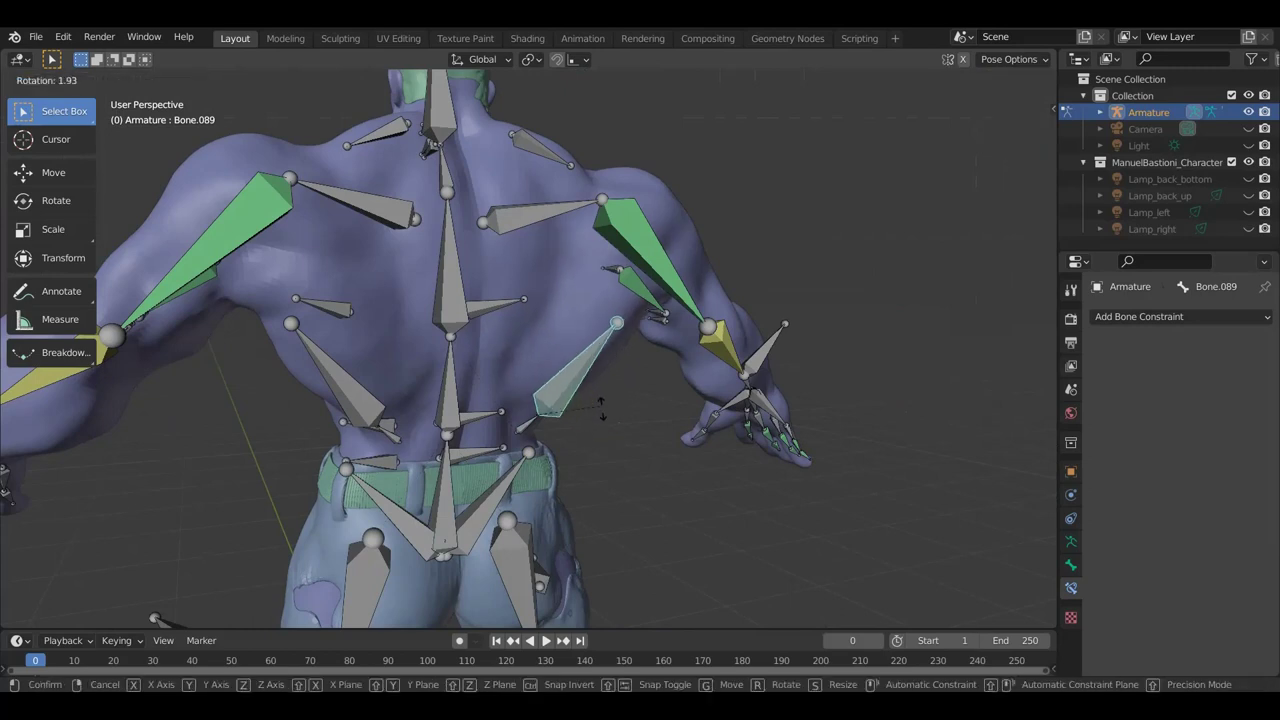
key("g")
key("x")
left_click(601, 407)
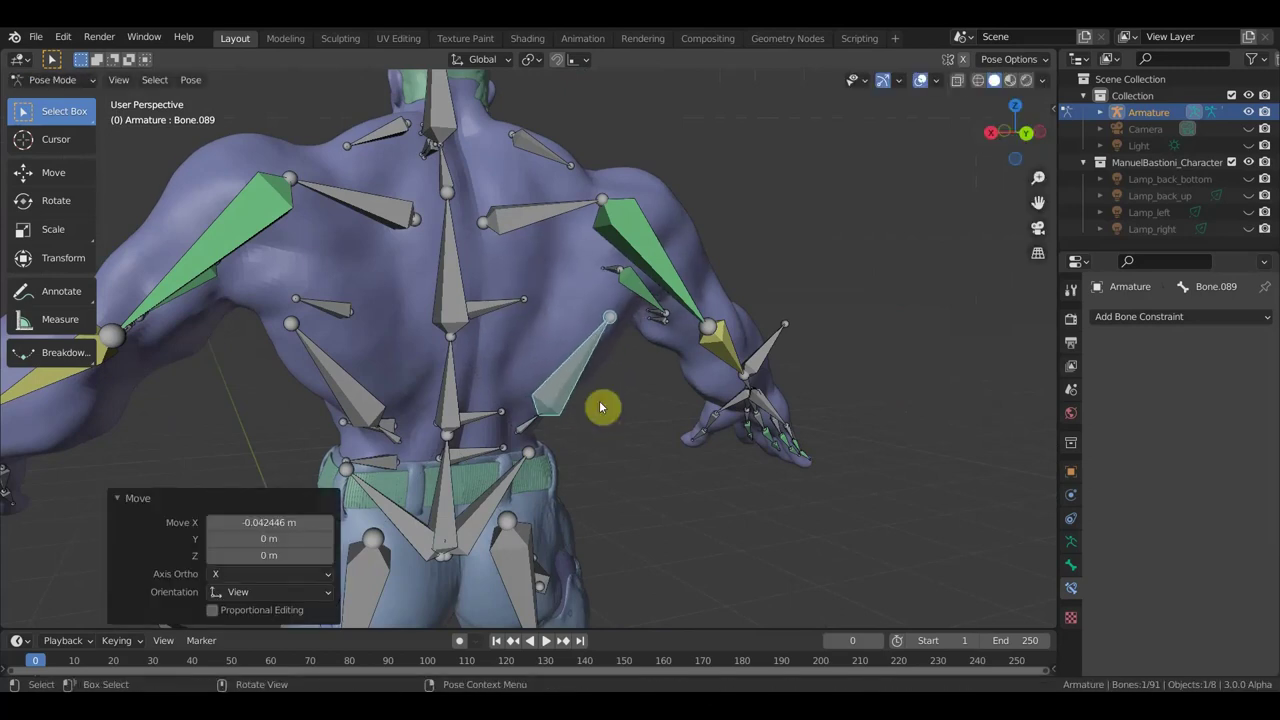
key("ctrl+z")
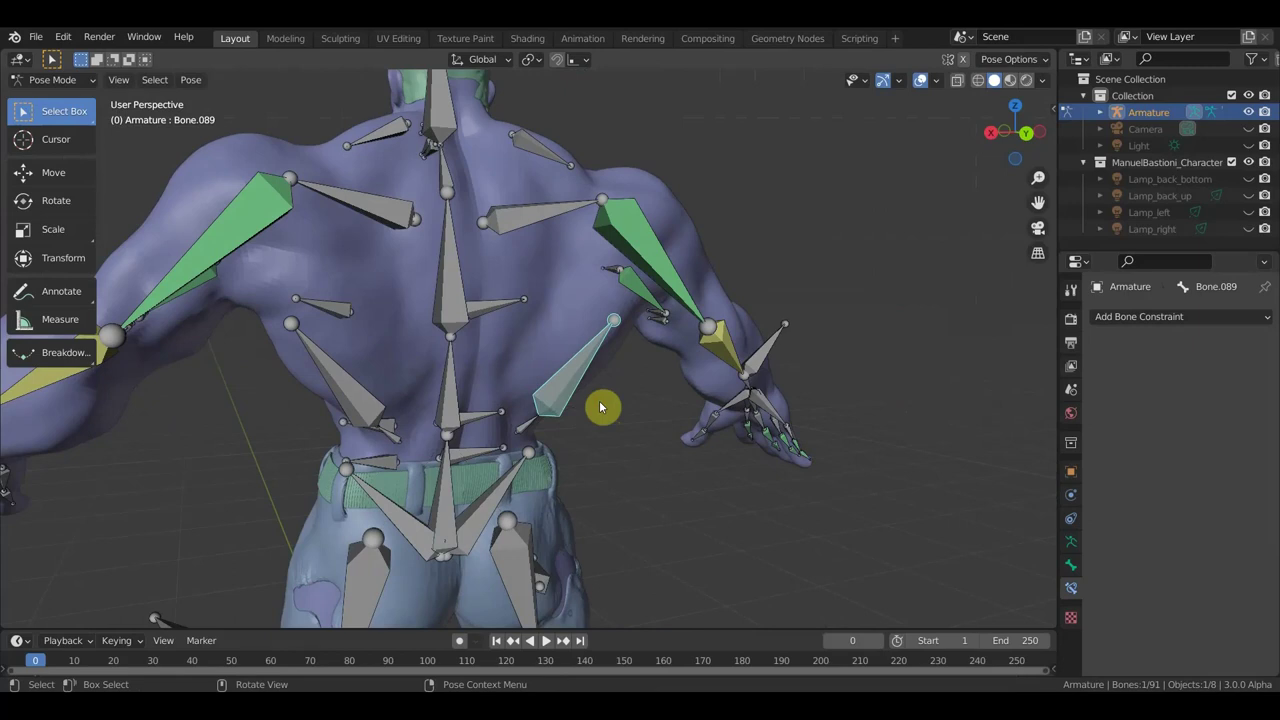
Step: Draw two annotation loops on the character's chest, then erase them
middle_click_drag(714, 334, 651, 371)
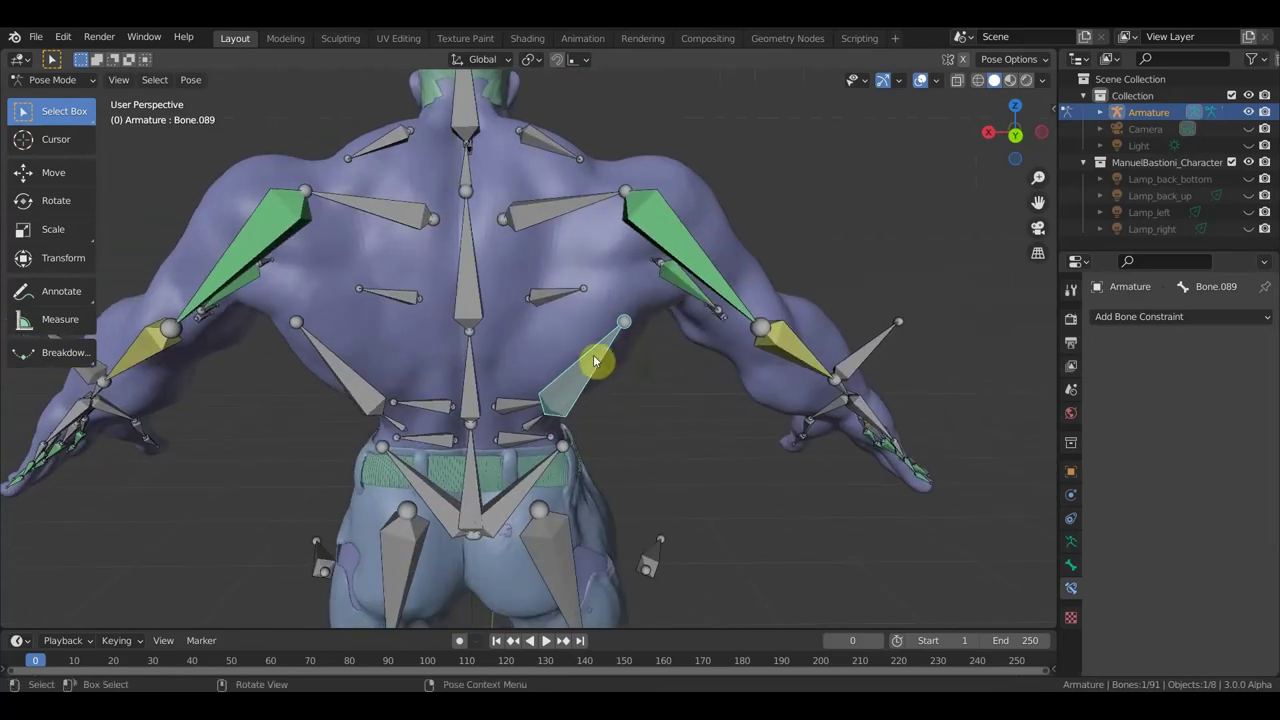
mouse_move(646, 303)
middle_mouse_down()
mouse_move(372, 340)
mouse_move(289, 334)
mouse_move(109, 277)
middle_mouse_up()
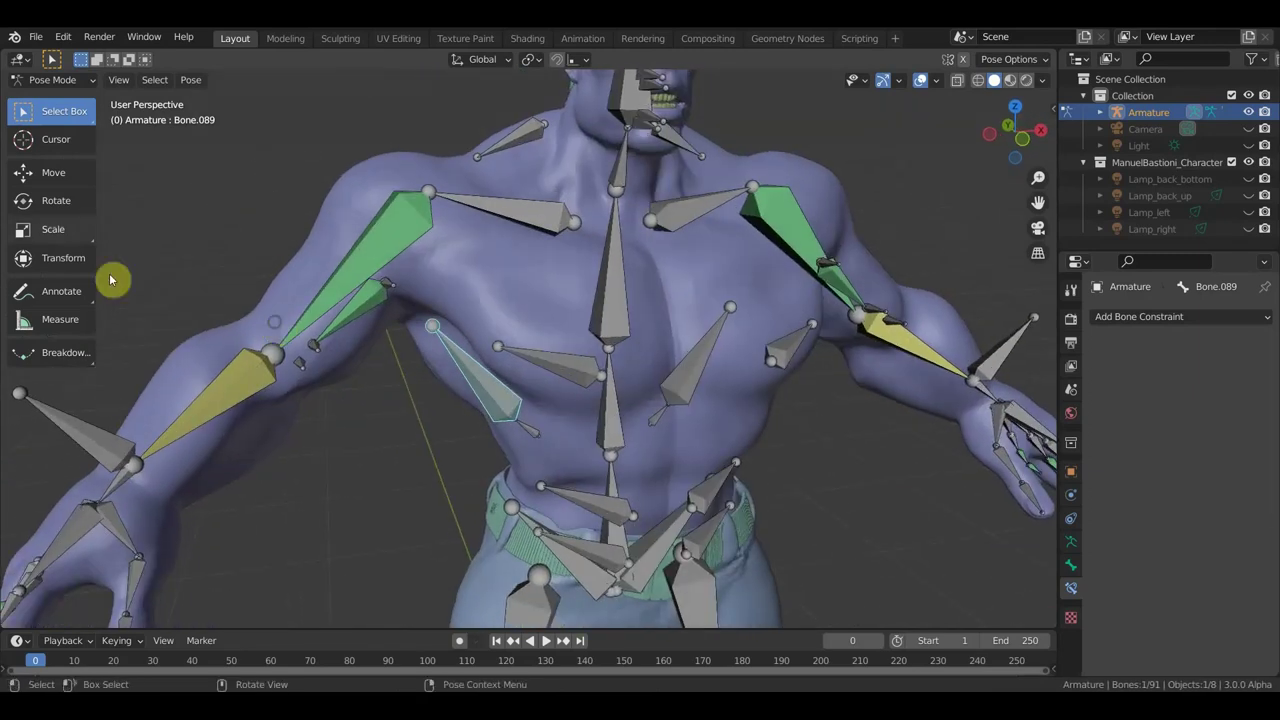
left_click(52, 285)
mouse_move(404, 262)
left_mouse_down()
mouse_move(466, 255)
mouse_move(434, 266)
mouse_move(430, 242)
left_mouse_up()
mouse_move(528, 342)
left_mouse_down()
mouse_move(517, 334)
mouse_move(494, 363)
mouse_move(469, 337)
mouse_move(462, 350)
left_mouse_up()
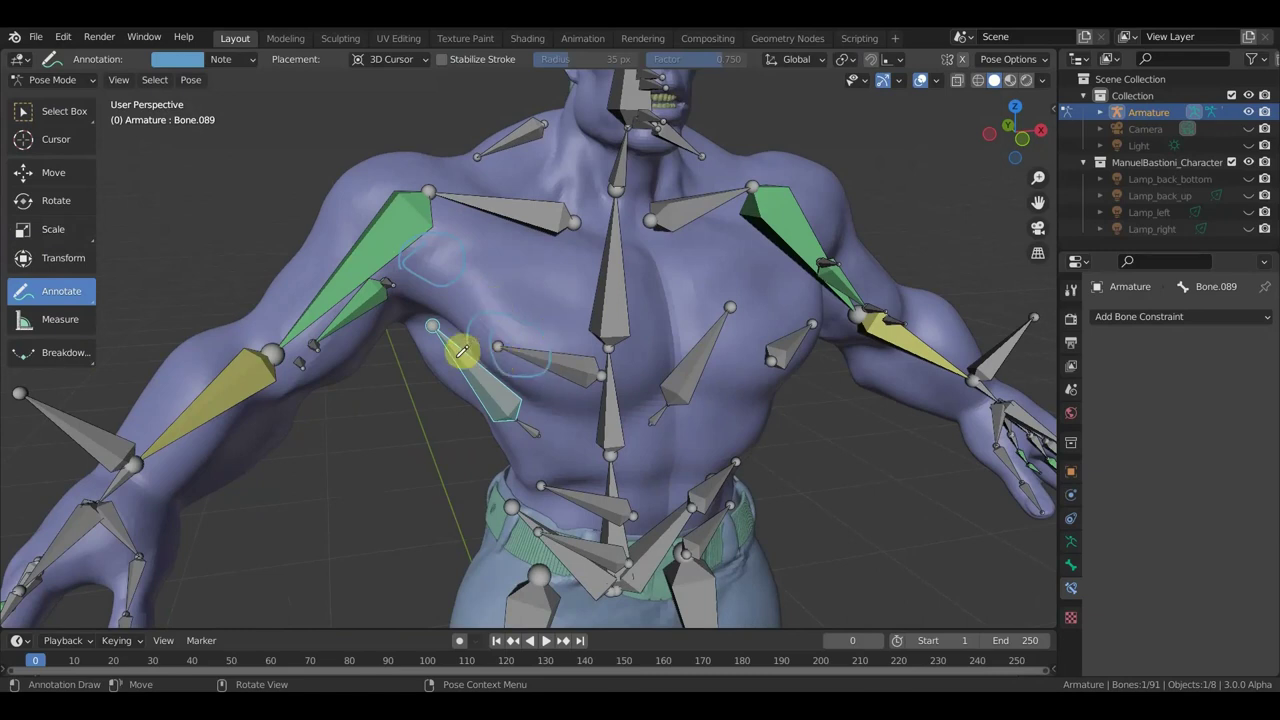
left_click_drag(72, 292, 109, 429)
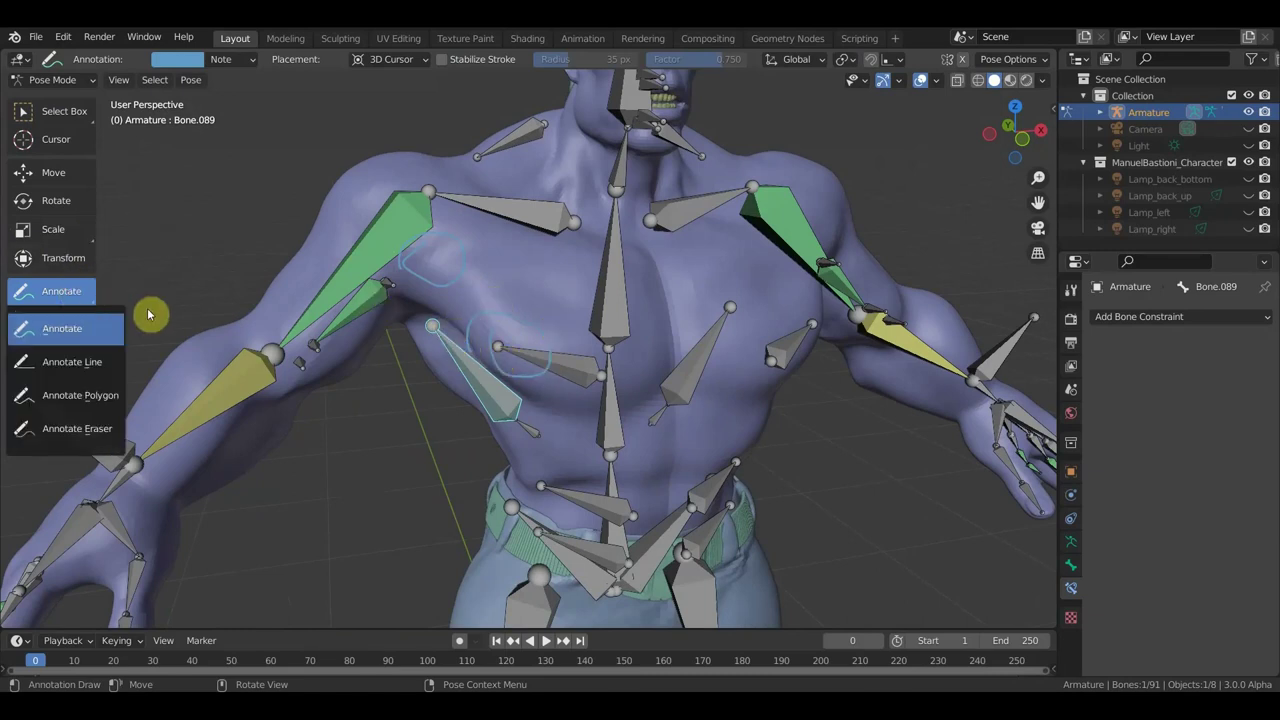
mouse_move(505, 310)
left_mouse_down()
mouse_move(526, 363)
mouse_move(551, 351)
mouse_move(432, 287)
mouse_move(428, 234)
mouse_move(394, 249)
left_mouse_up()
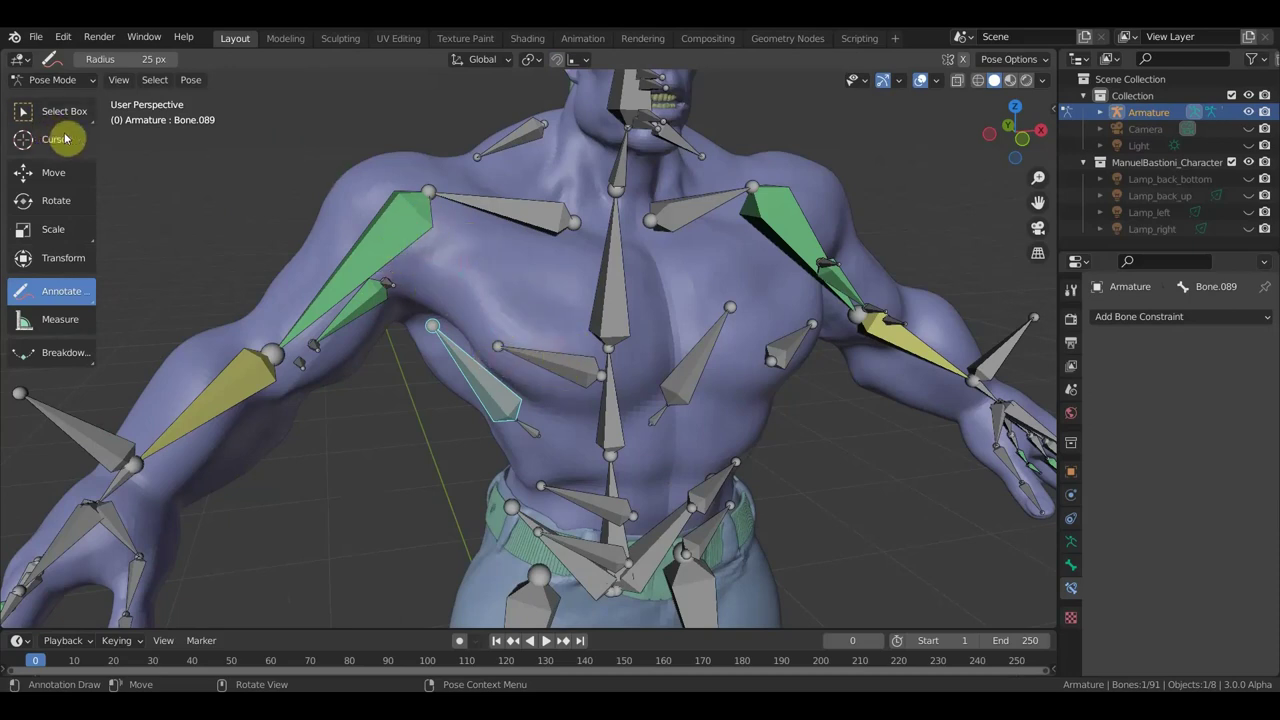
left_click(57, 113)
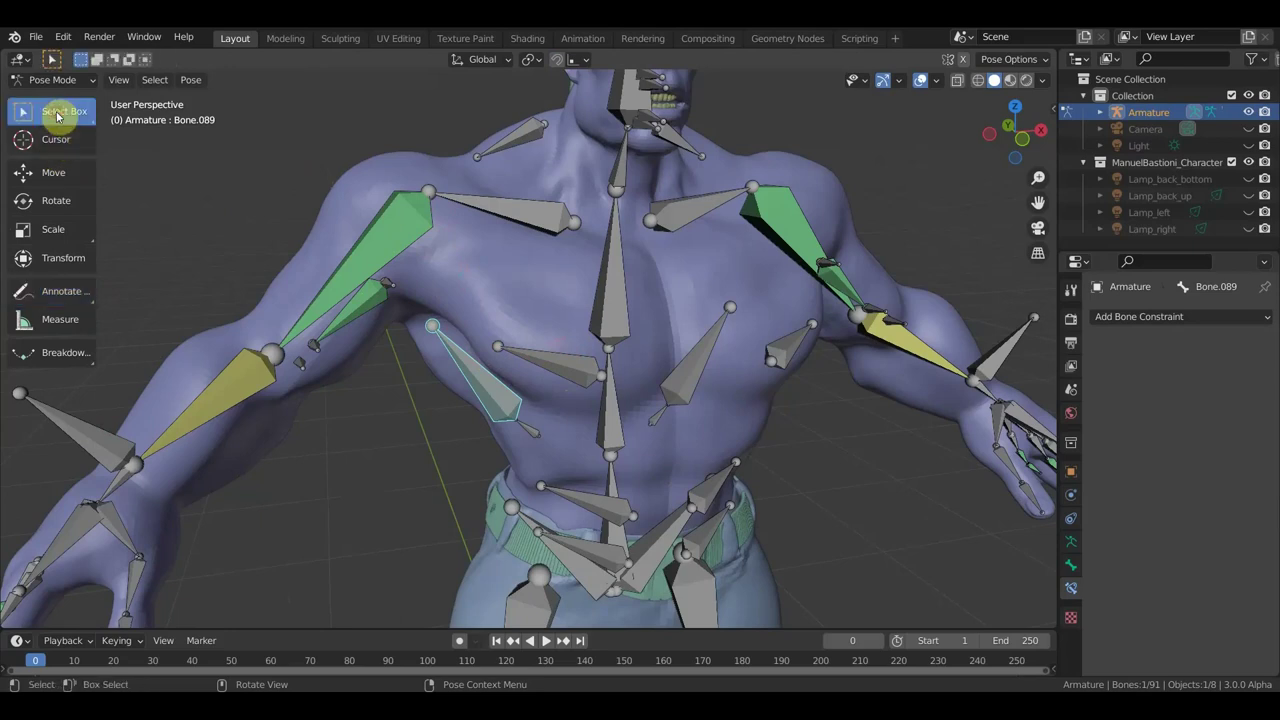
mouse_move(571, 309)
middle_mouse_down()
mouse_move(420, 313)
mouse_move(512, 287)
middle_mouse_up()
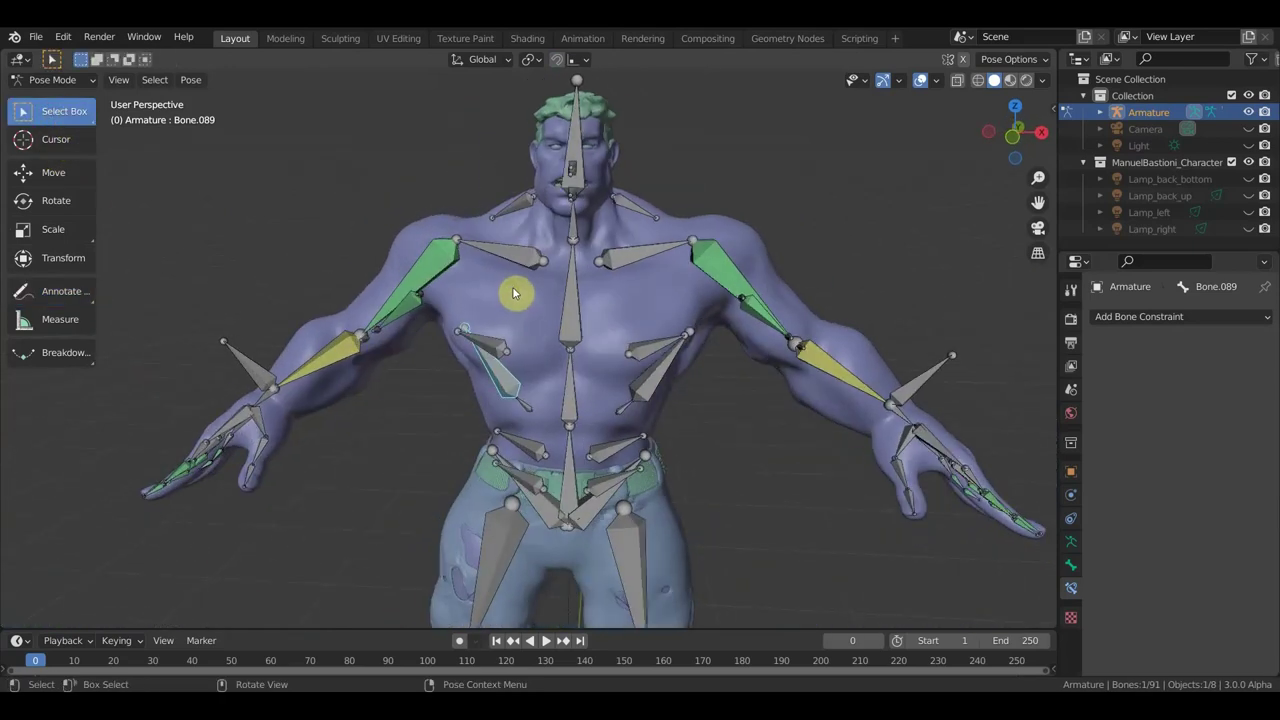
Step: Switch to front orthographic view and make the timeline area taller
key("KP_1")
scroll(657, 409, "down", 2)
scroll(634, 414, "down", 2)
scroll(635, 345, "down", 2)
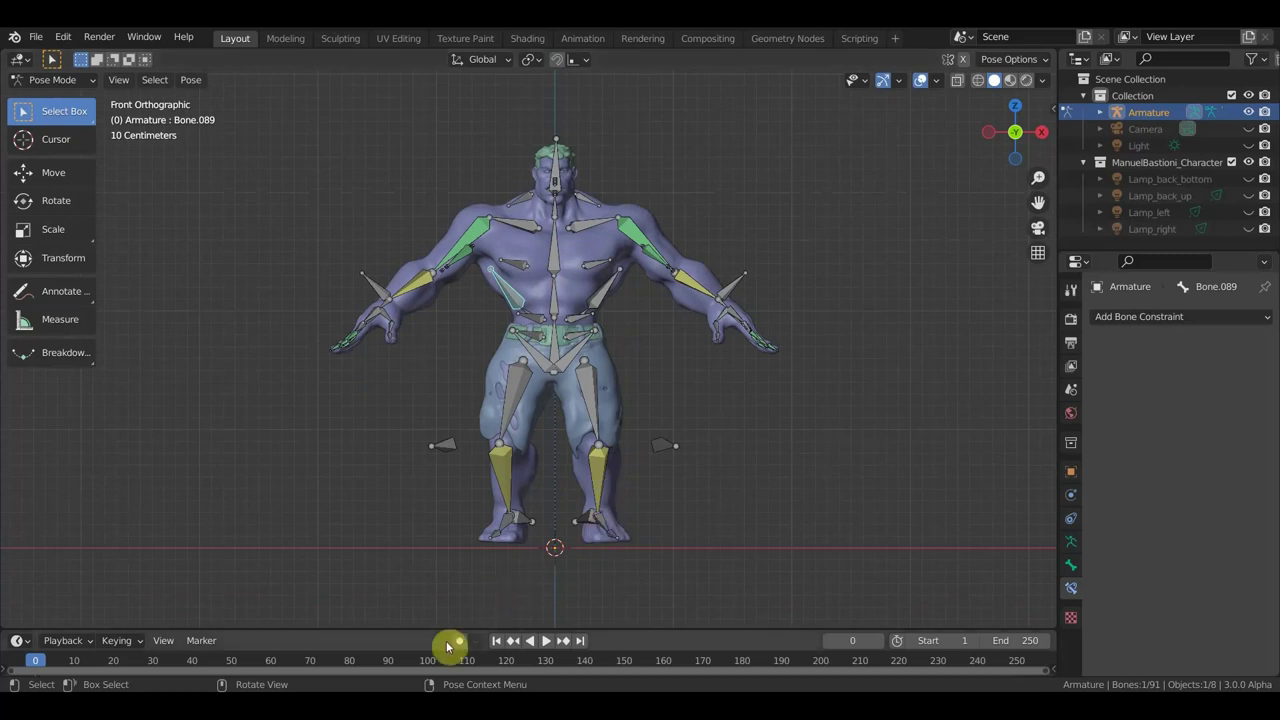
left_click_drag(428, 631, 429, 523)
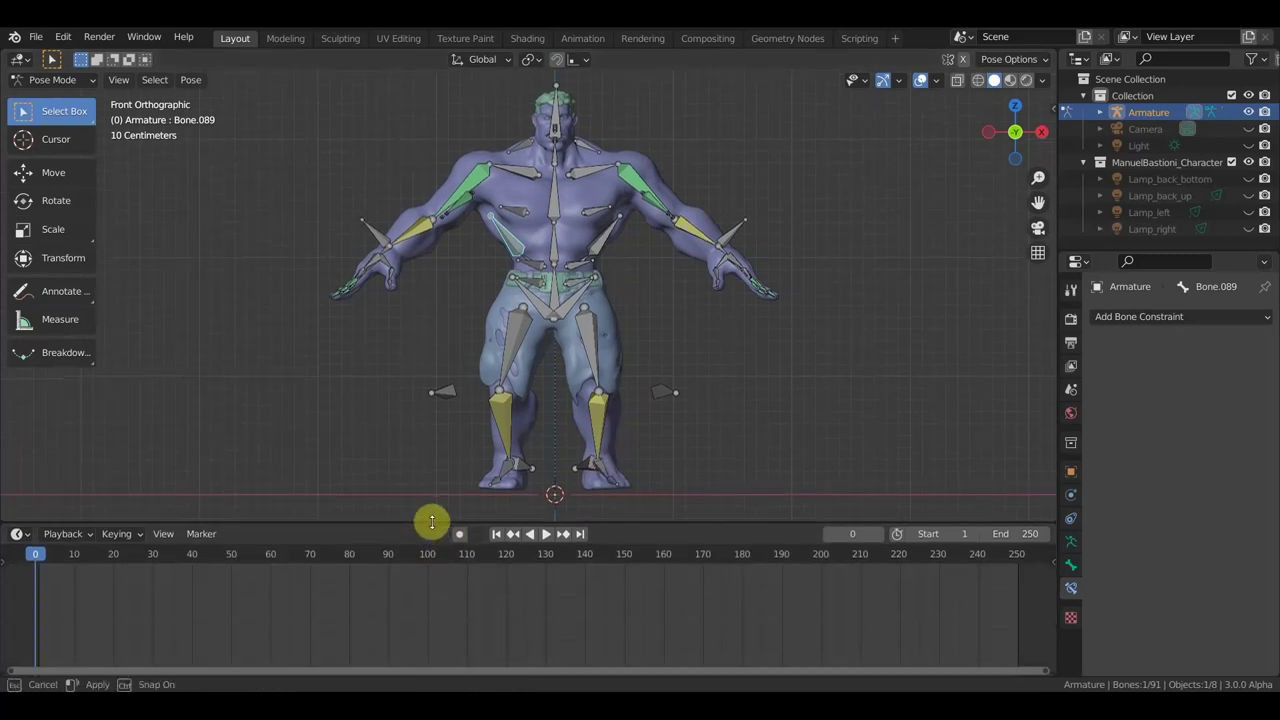
middle_click_drag(337, 600, 657, 627)
Step: Zoom the timeline around frame 0 and lower the animation start frame to 0
scroll(343, 620, "up", 2)
scroll(343, 620, "up", 2)
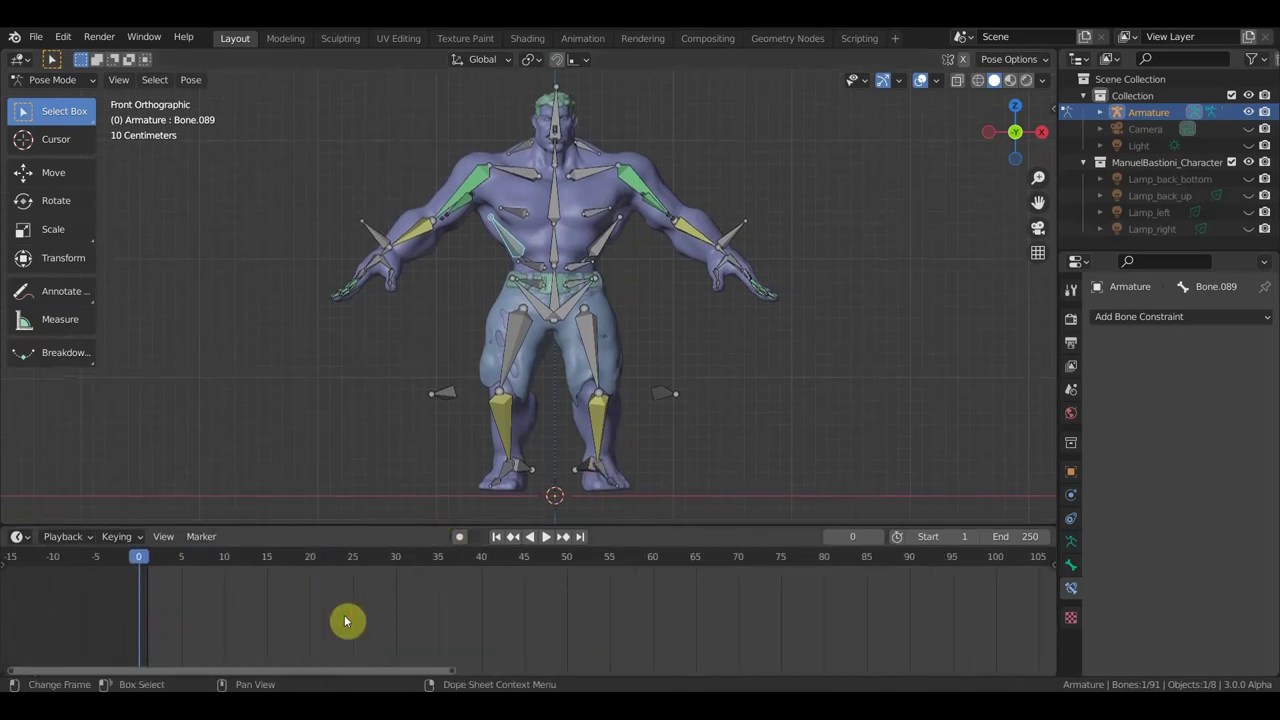
scroll(354, 609, "up", 1)
middle_click_drag(354, 609, 693, 669)
scroll(511, 655, "up", 1)
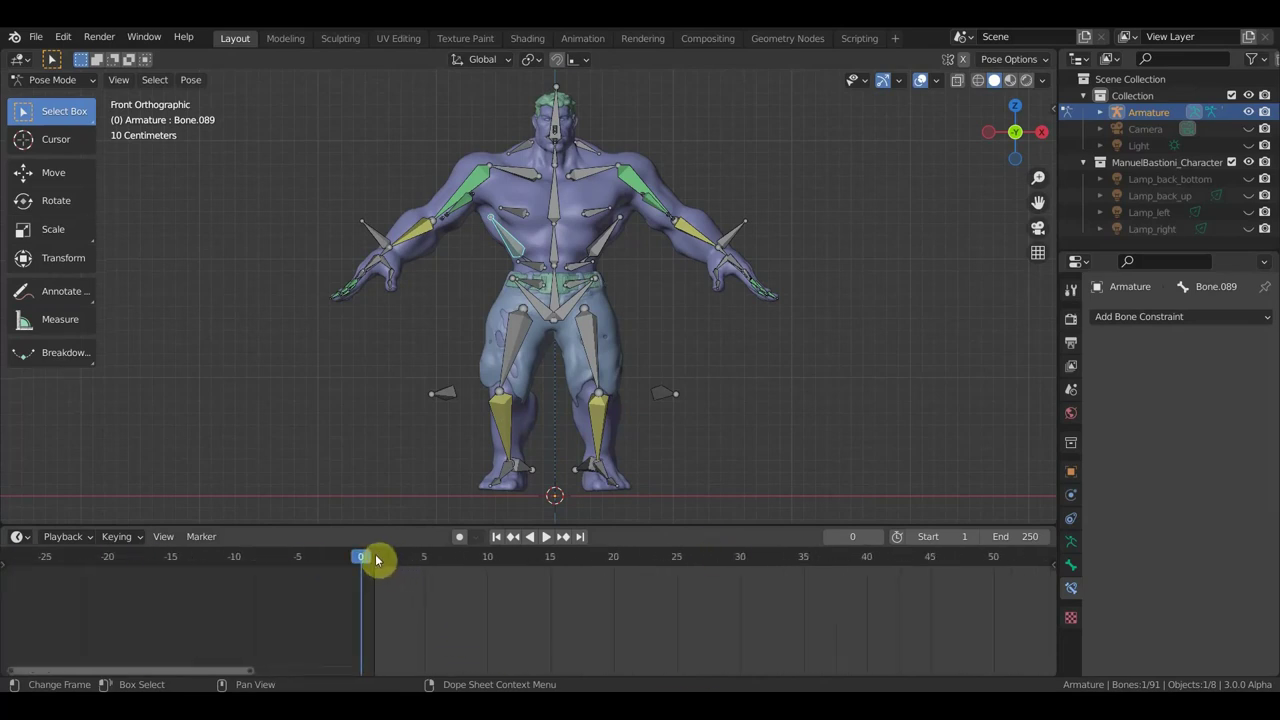
left_click(976, 541)
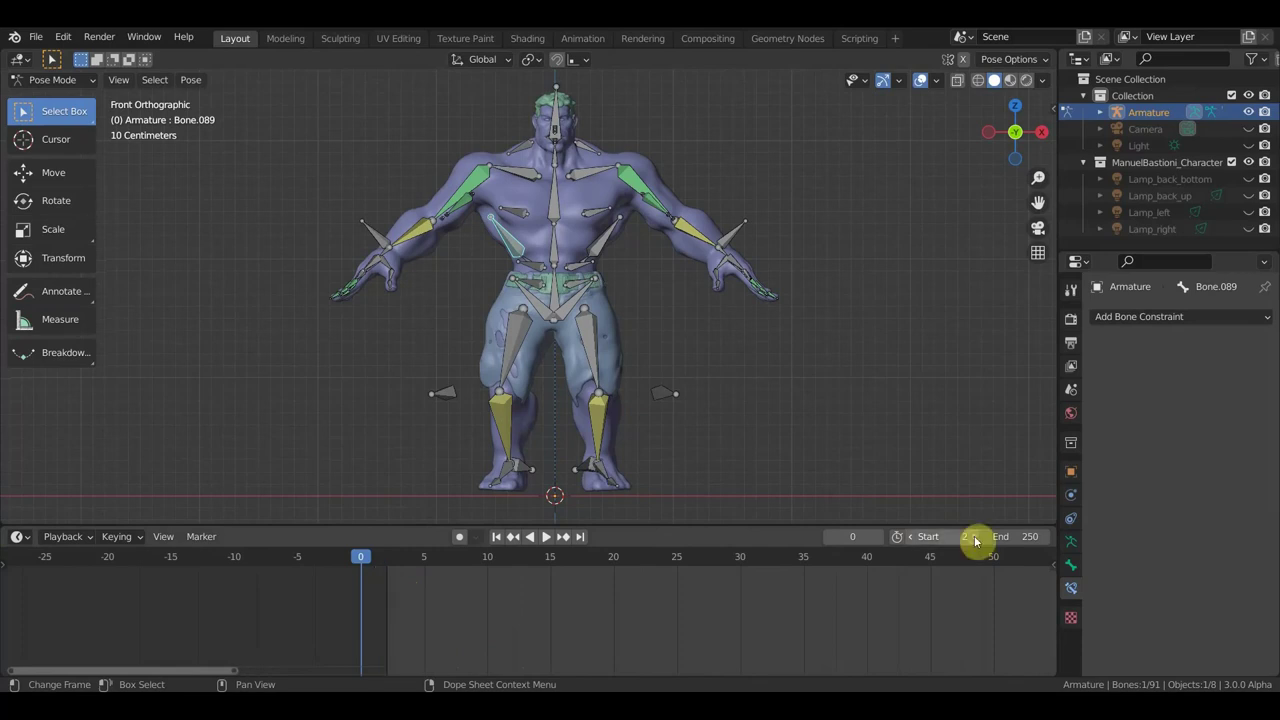
left_click(910, 539)
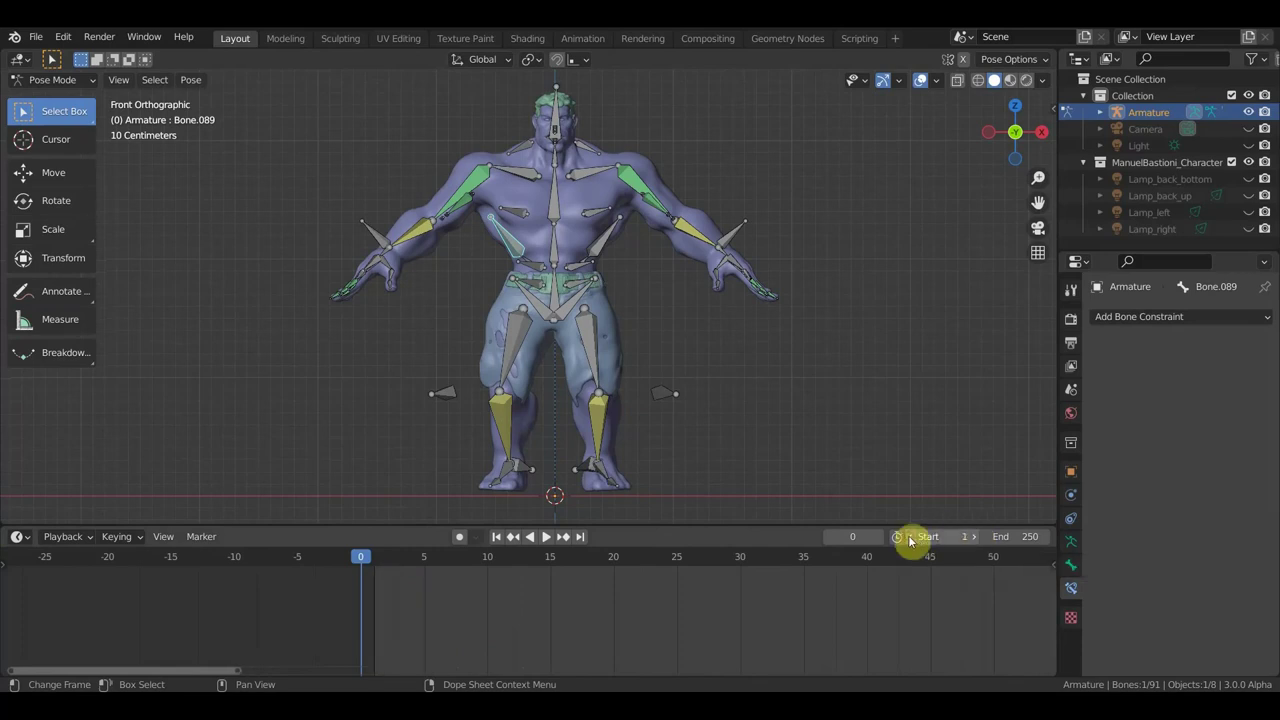
left_click(910, 539)
scroll(600, 620, "down", 1, "ctrl")
scroll(540, 628, "down", 2, "ctrl")
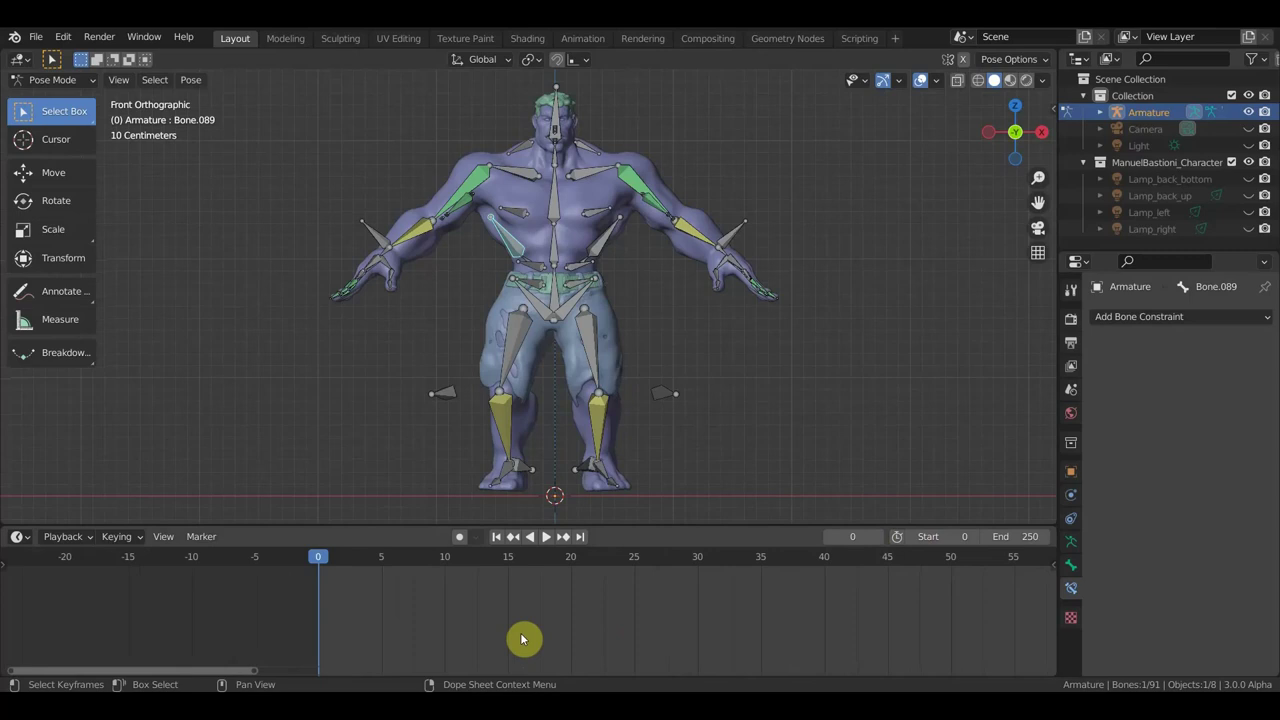
scroll(698, 410, "down", 1)
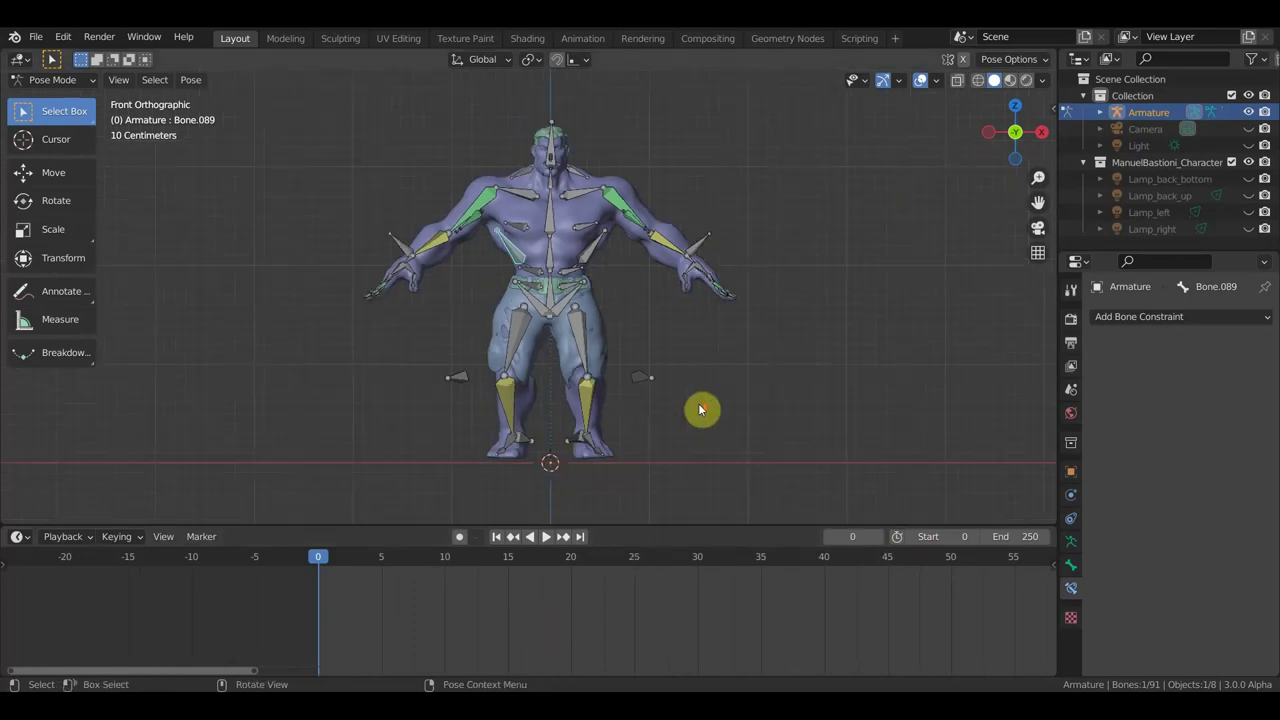
middle_click_drag(703, 411, 663, 437, "shift")
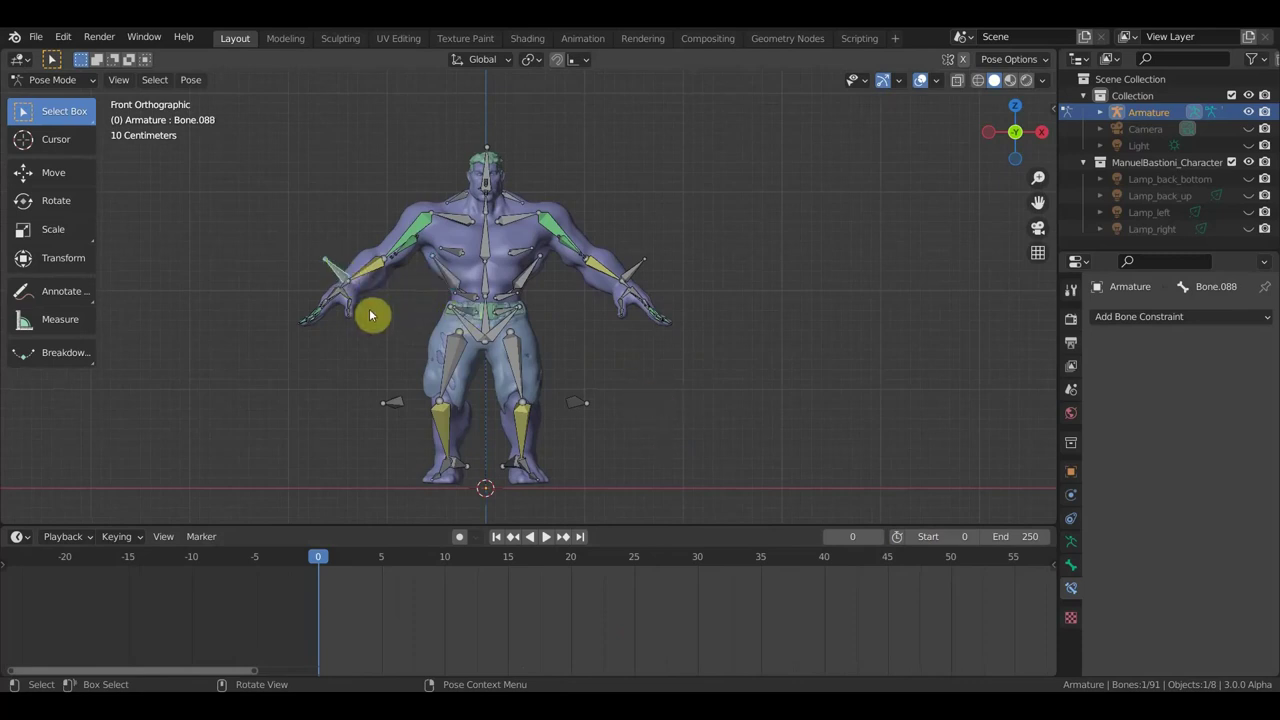
Step: Lower the arm by moving Bone.088 and rotating the forearm
key("g")
left_click(410, 345)
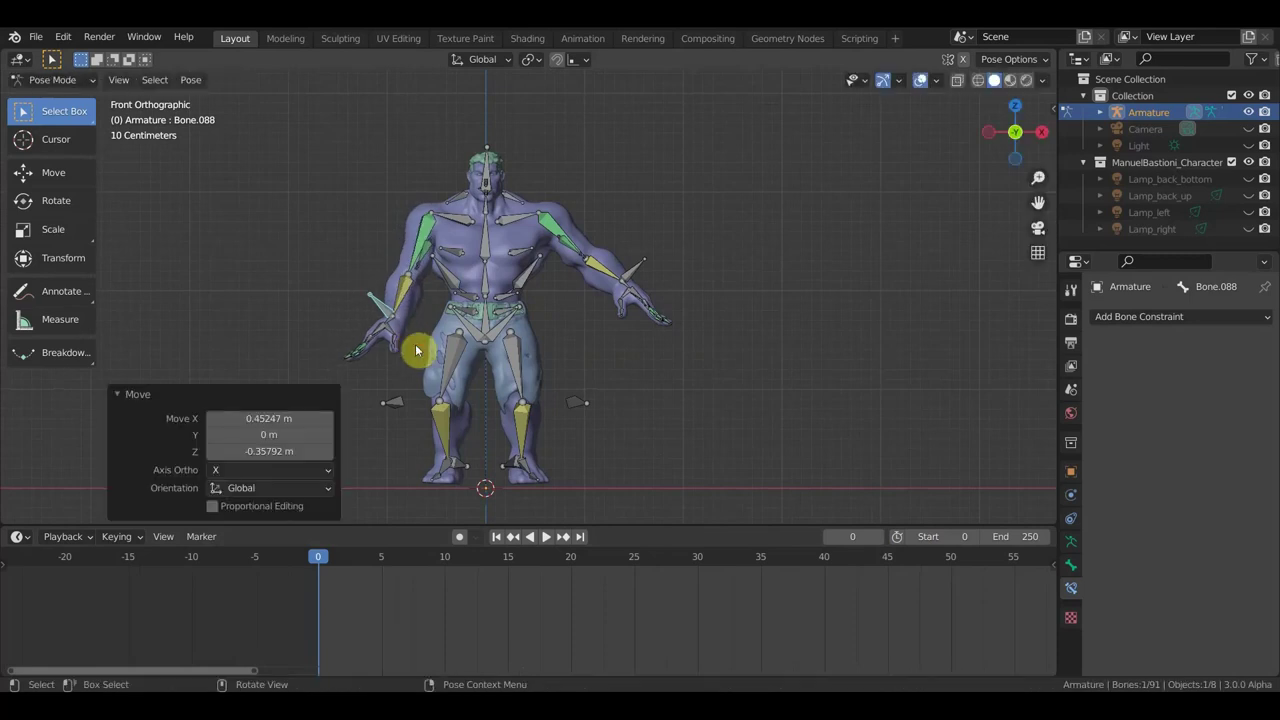
key("r")
left_click(453, 285)
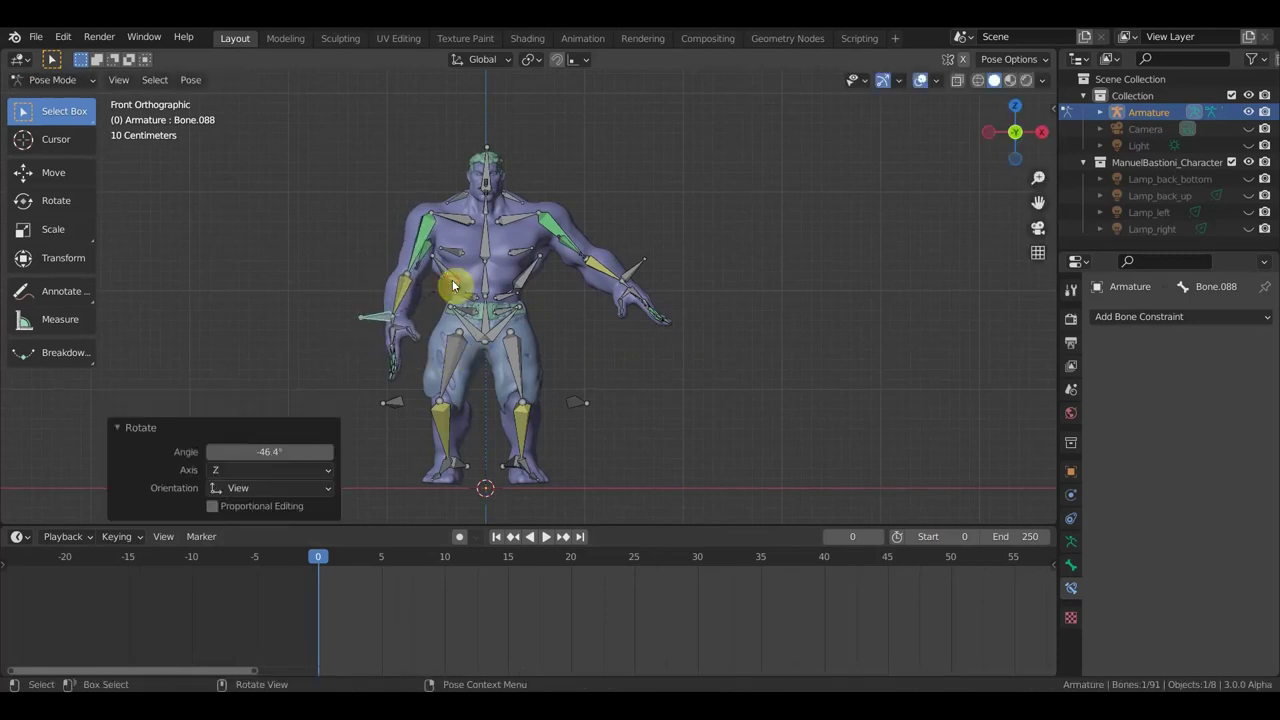
key("g")
left_click(463, 297)
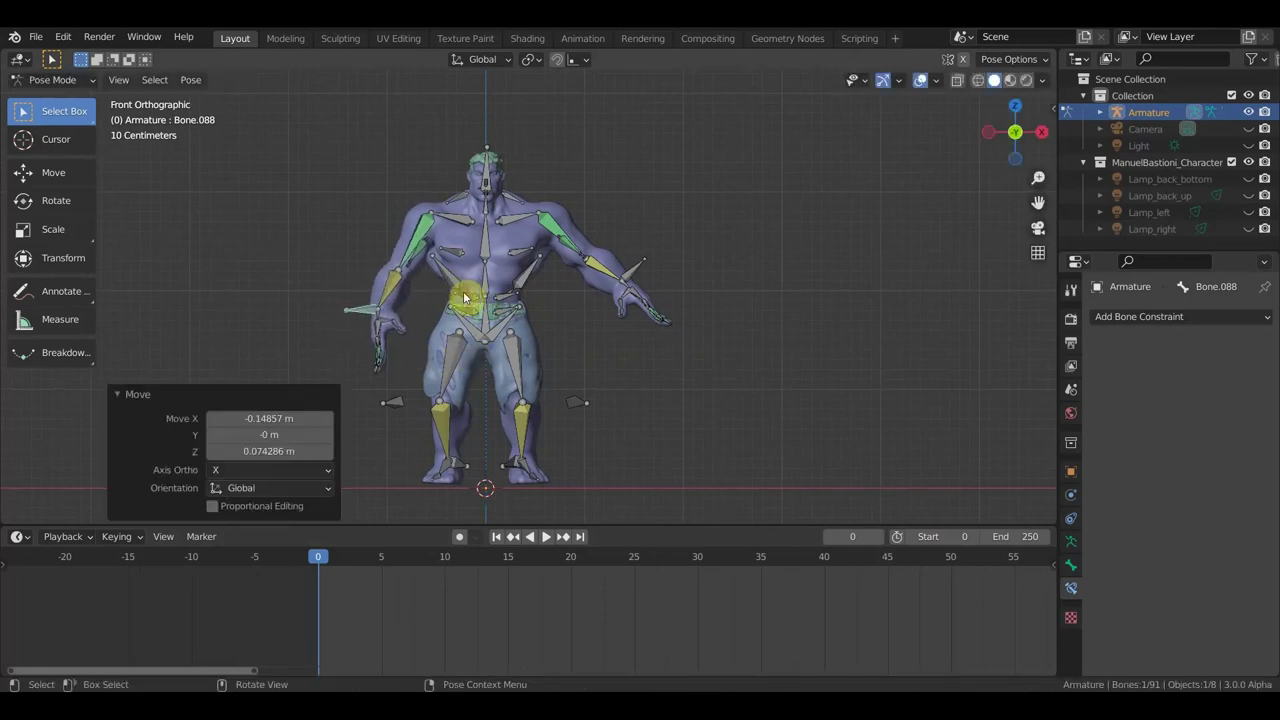
Step: Rotate the clavicle bone Bone.058 by about -12°
left_click(452, 219)
scroll(607, 204, "up", 2)
scroll(606, 205, "up", 1)
middle_click_drag(605, 204, 713, 254, "shift")
key("r")
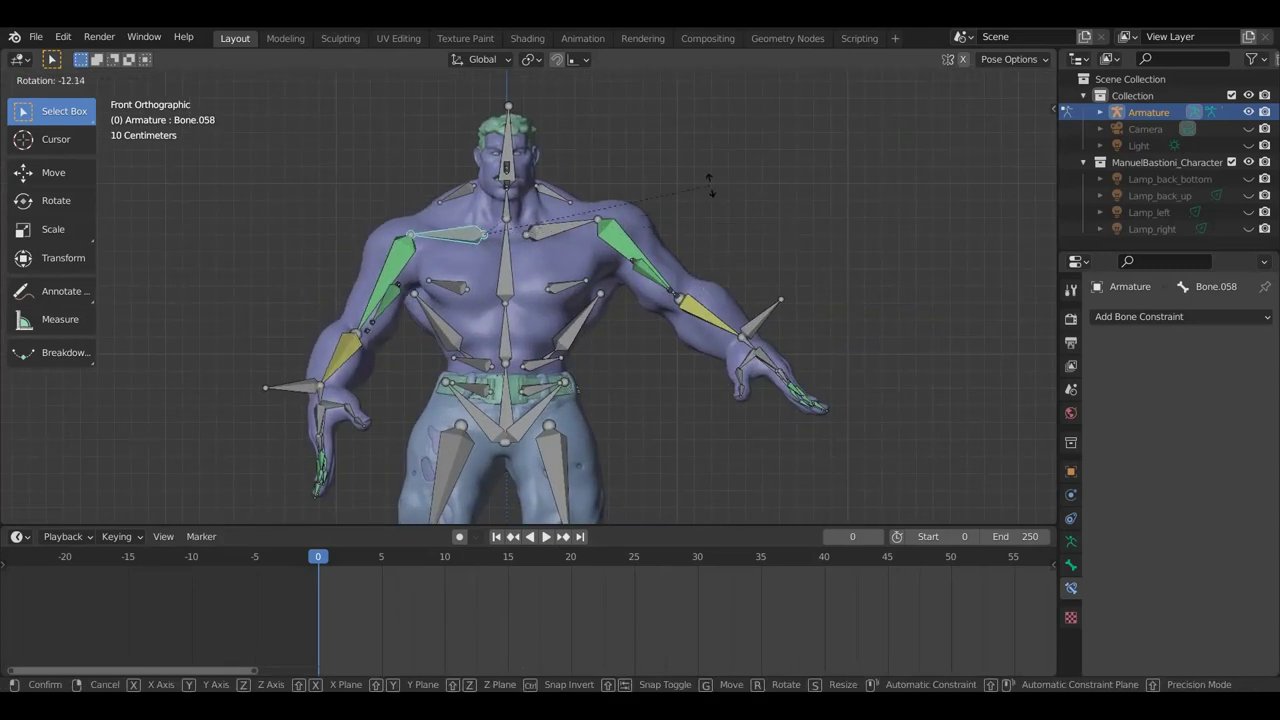
left_click(703, 197)
Step: Rotate the opposite clavicle Bone.016 by 15°
left_click(581, 229)
key("r")
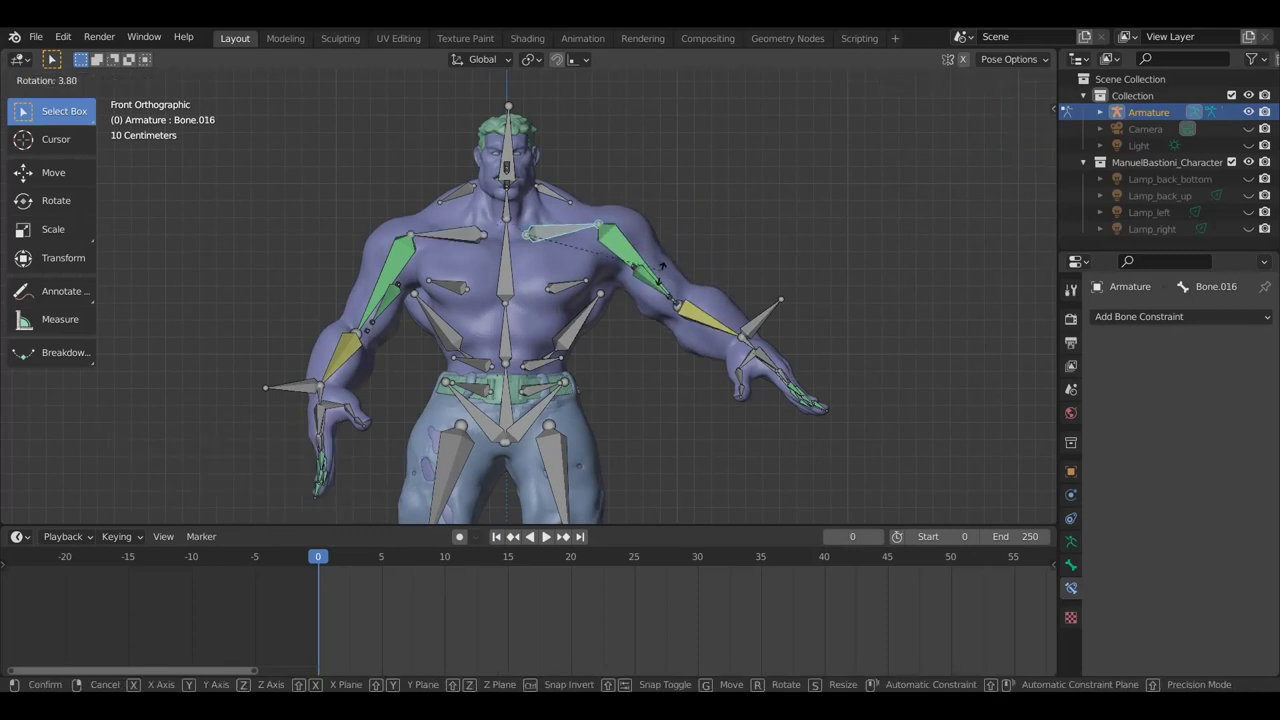
left_click(650, 295)
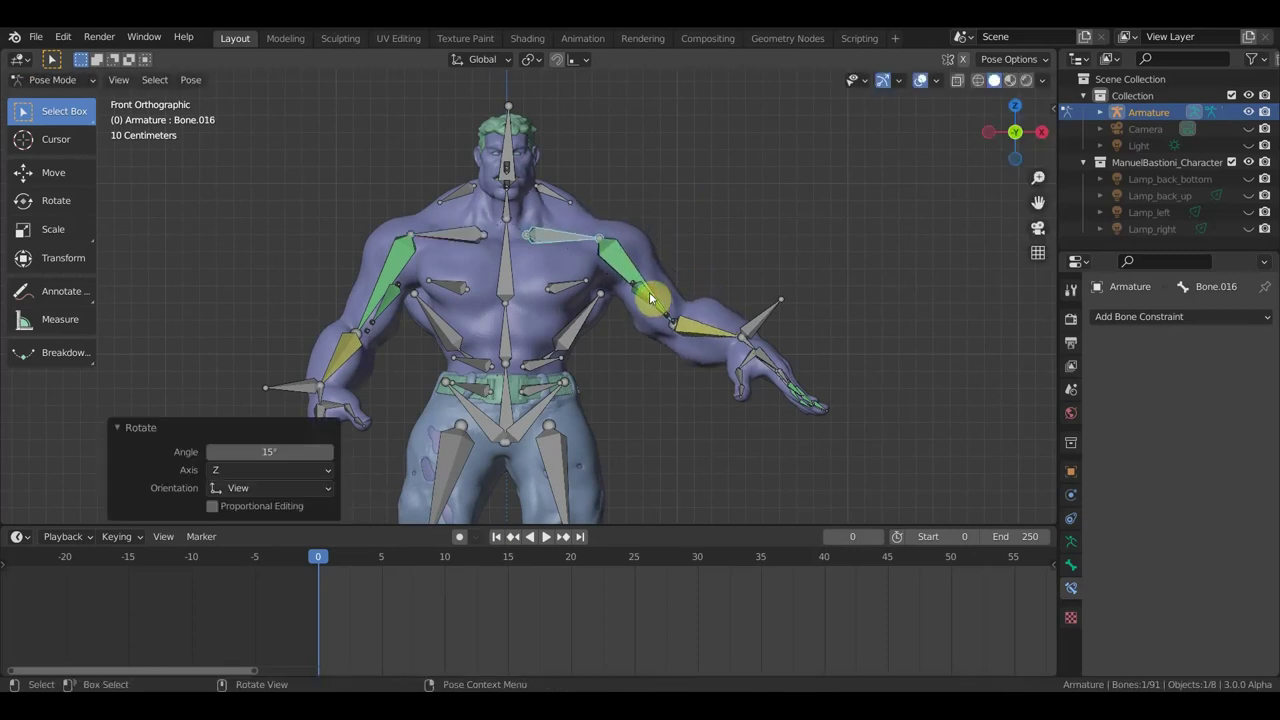
left_click(550, 195)
Step: Nudge the neck-side Bone.054 and shoulder Bone.100 into new positions
key("g")
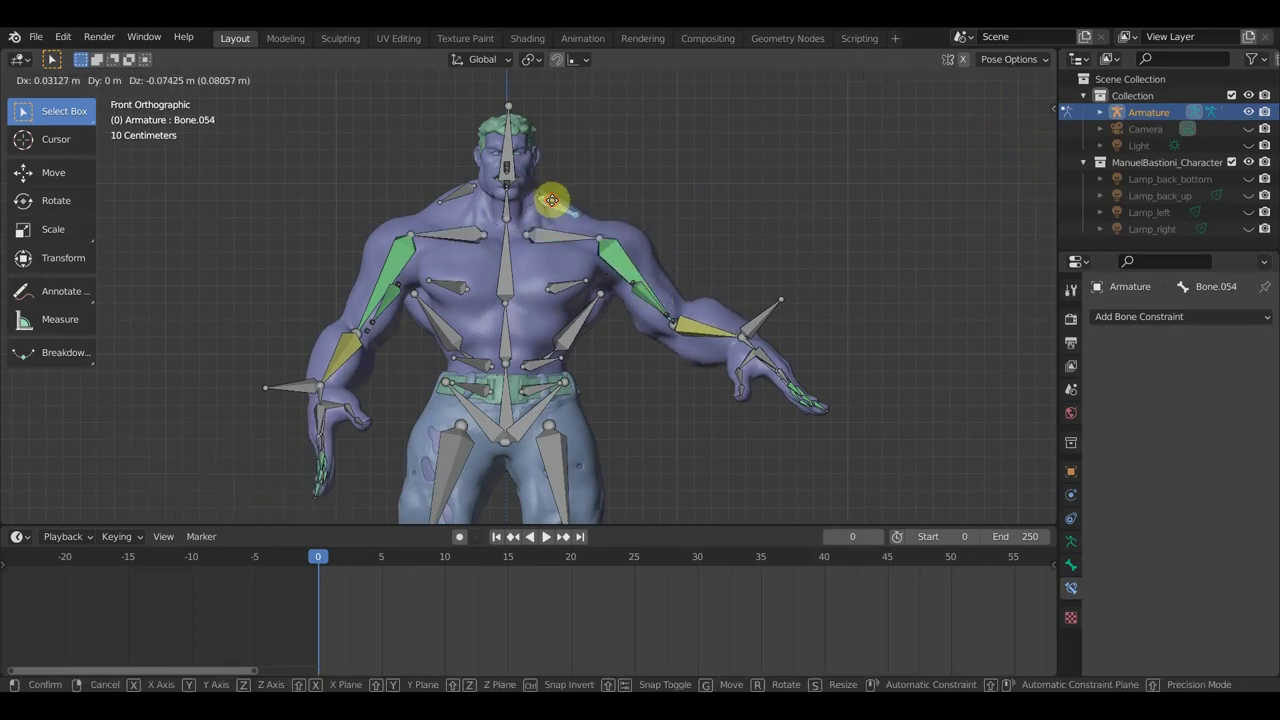
left_click(552, 200)
left_click(470, 190)
key("g")
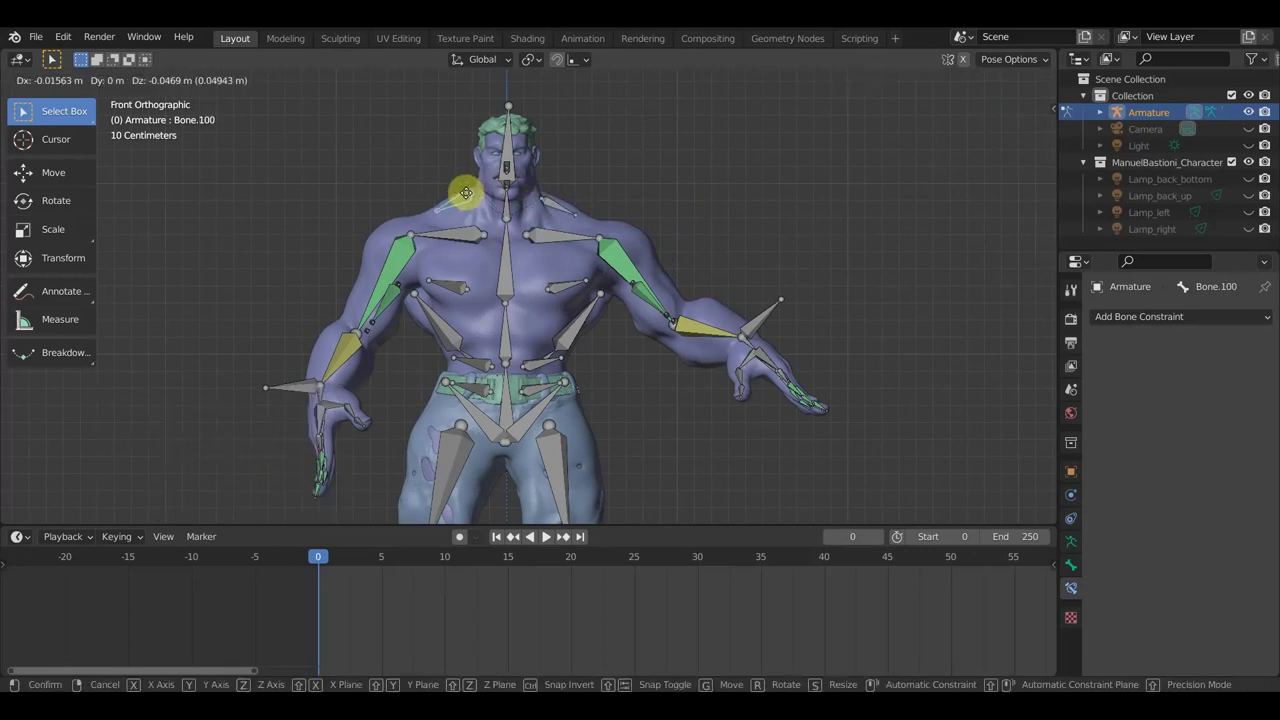
left_click(464, 196)
key("g")
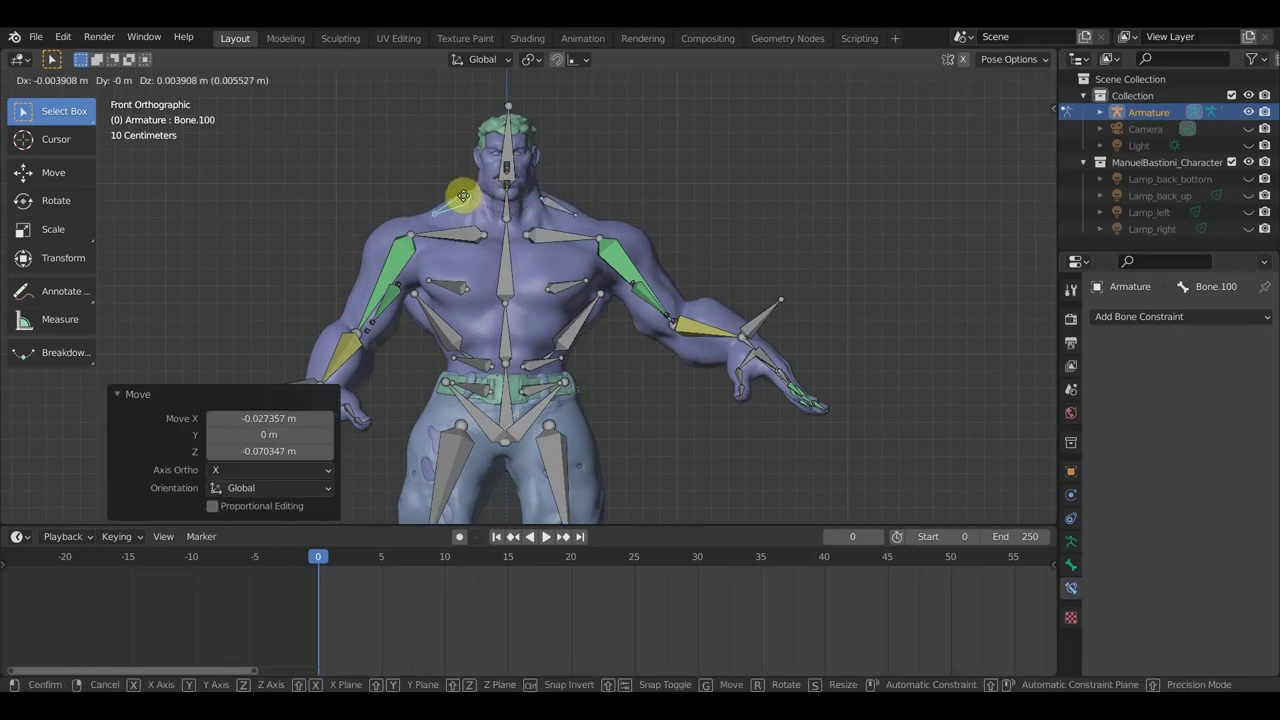
left_click(463, 197)
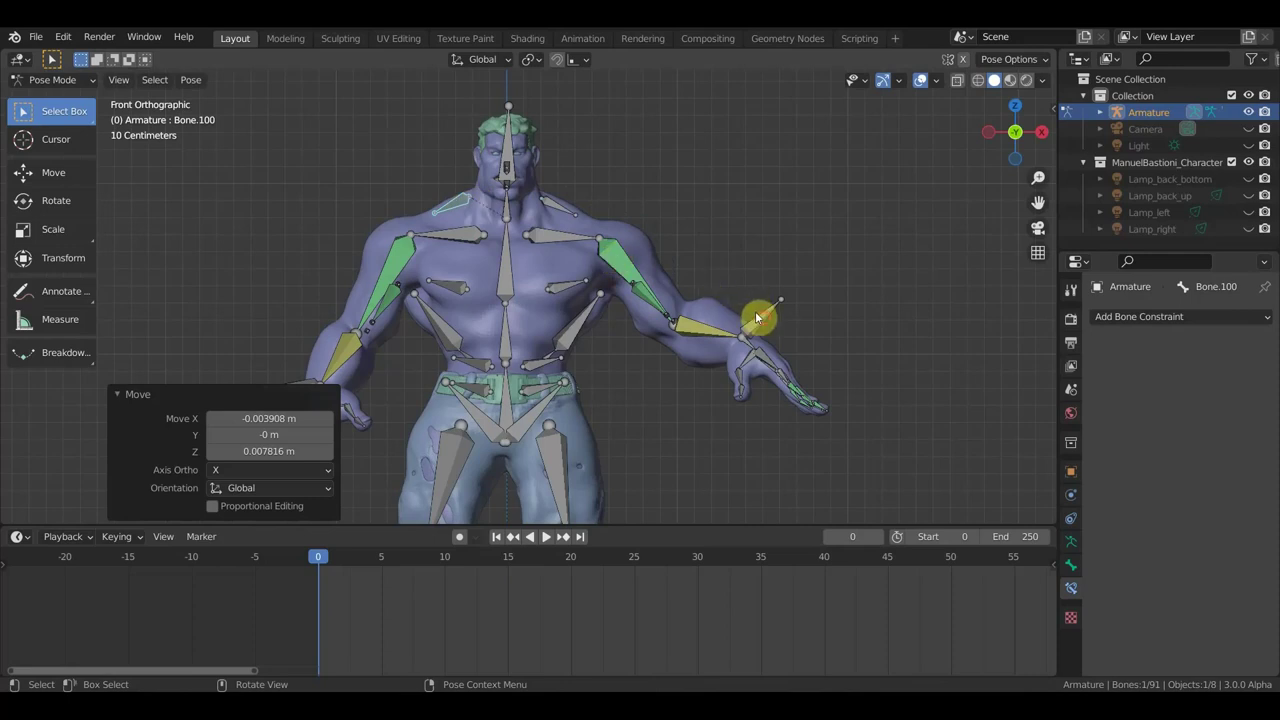
Step: Lower hand bone Bone.019 and rotate the forearm 40.1° toward the hip
left_click(772, 338)
scroll(766, 356, "down", 2)
key("g")
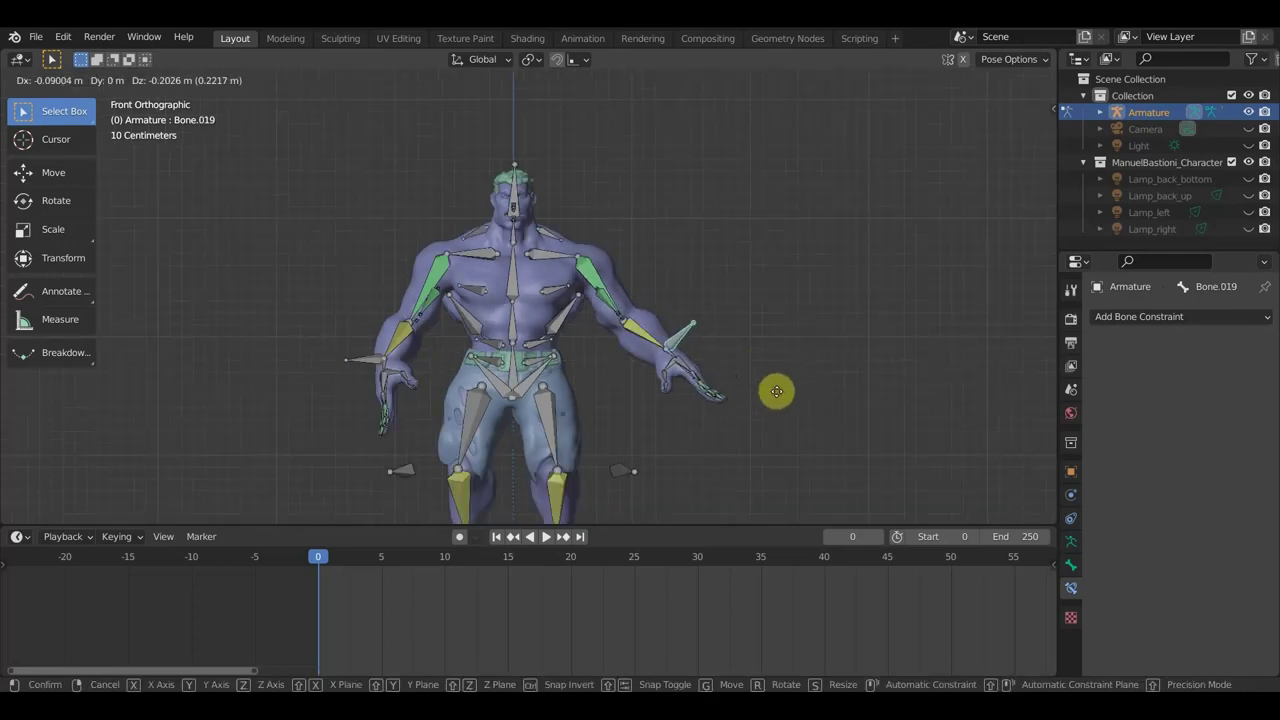
left_click(738, 426)
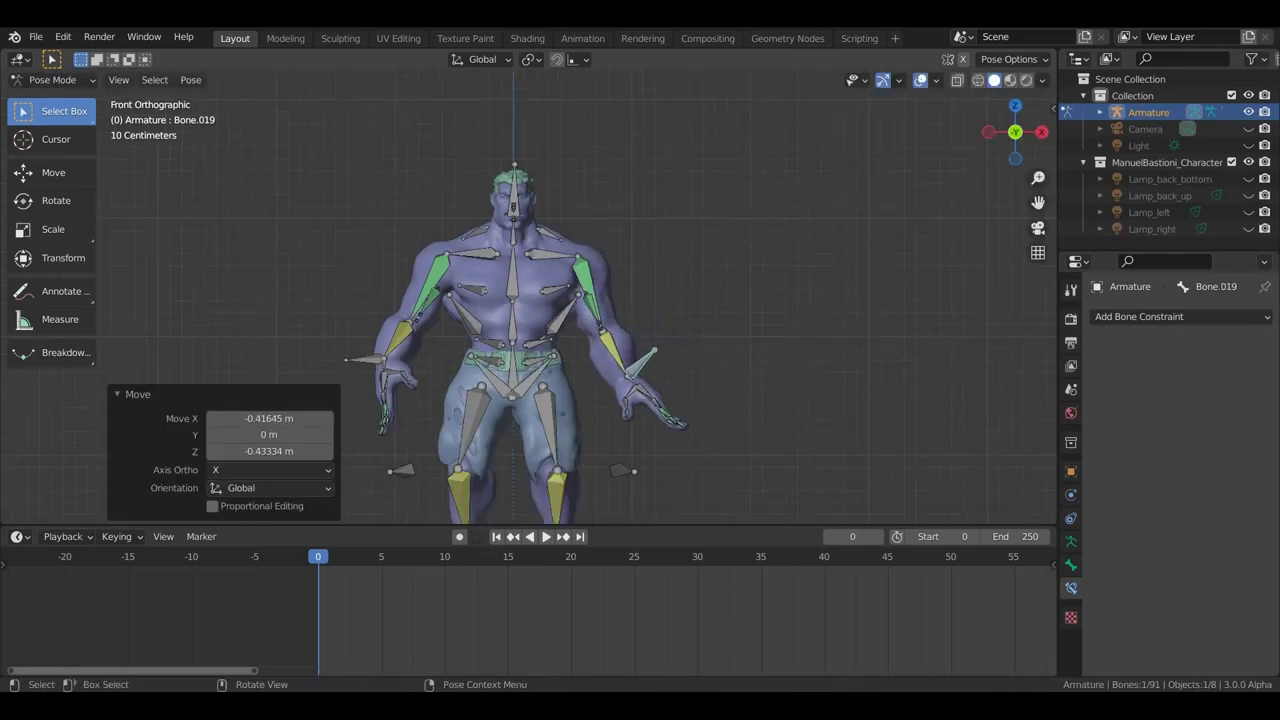
key("r")
left_click(709, 450)
key("g")
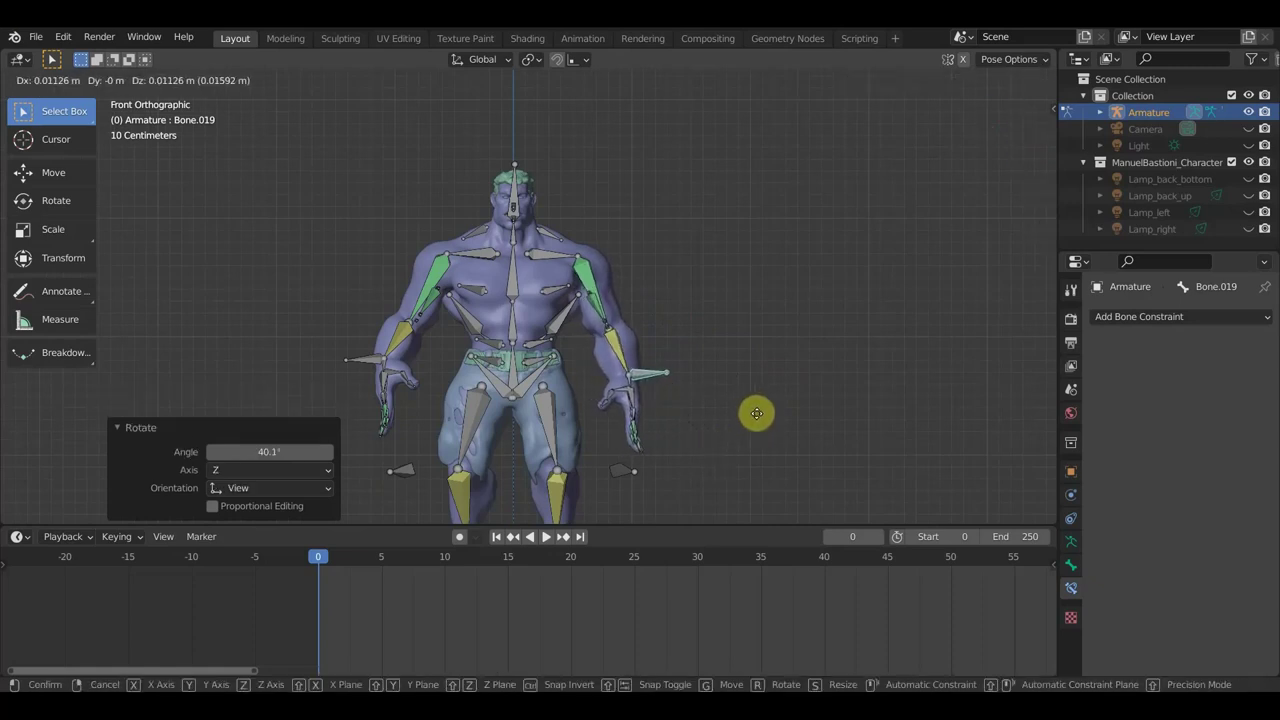
left_click(755, 410)
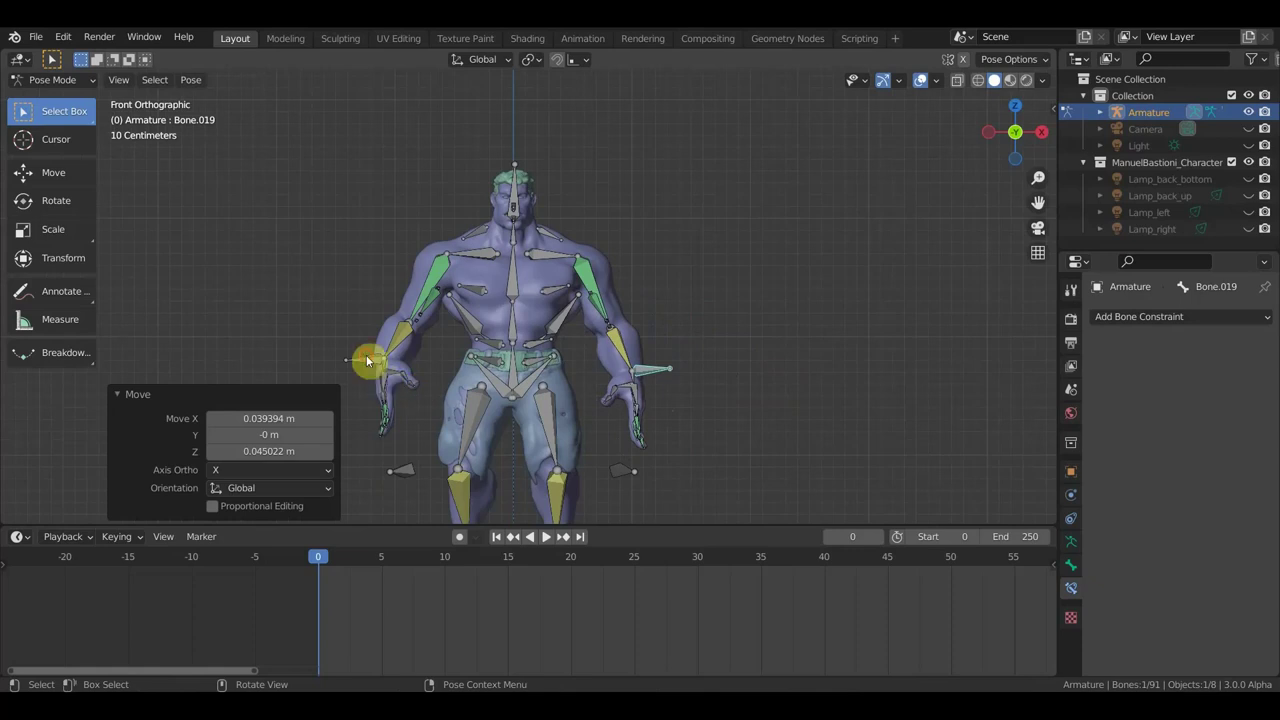
Step: Move the other hand bone Bone.088 0.079 m down beside the hip
left_click(366, 357)
key("g")
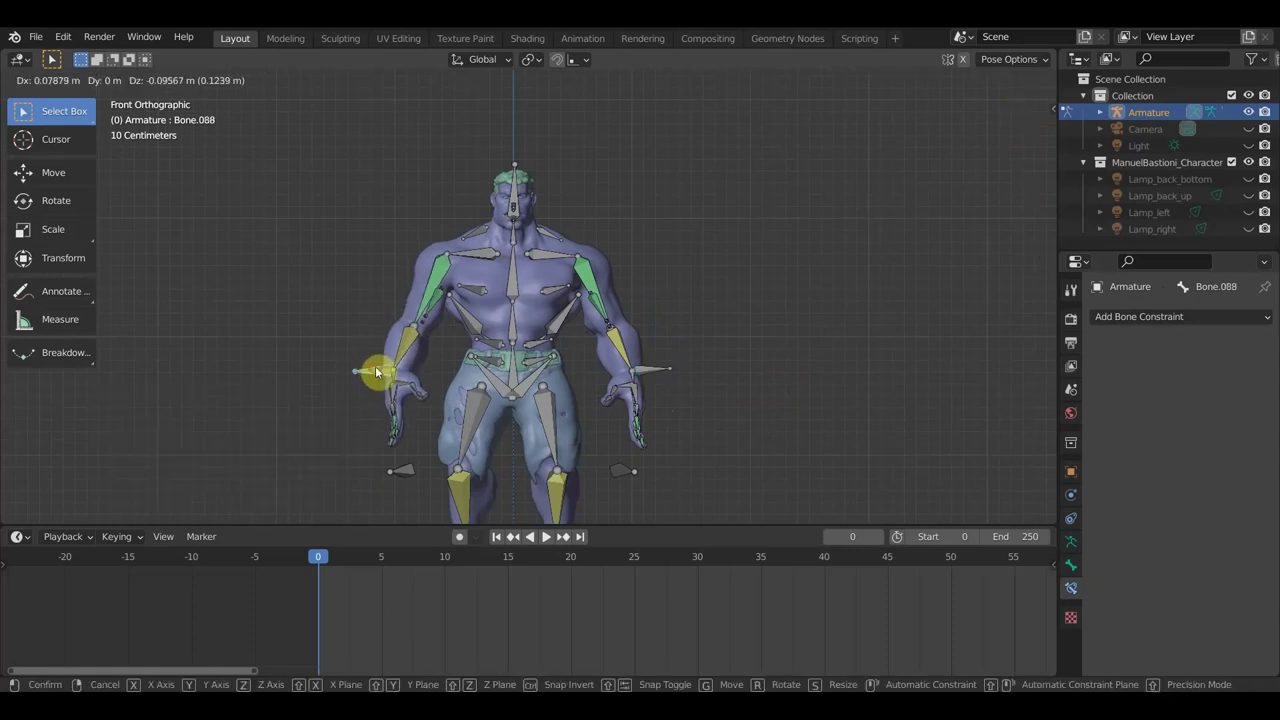
left_click(376, 372)
key("KP_5")
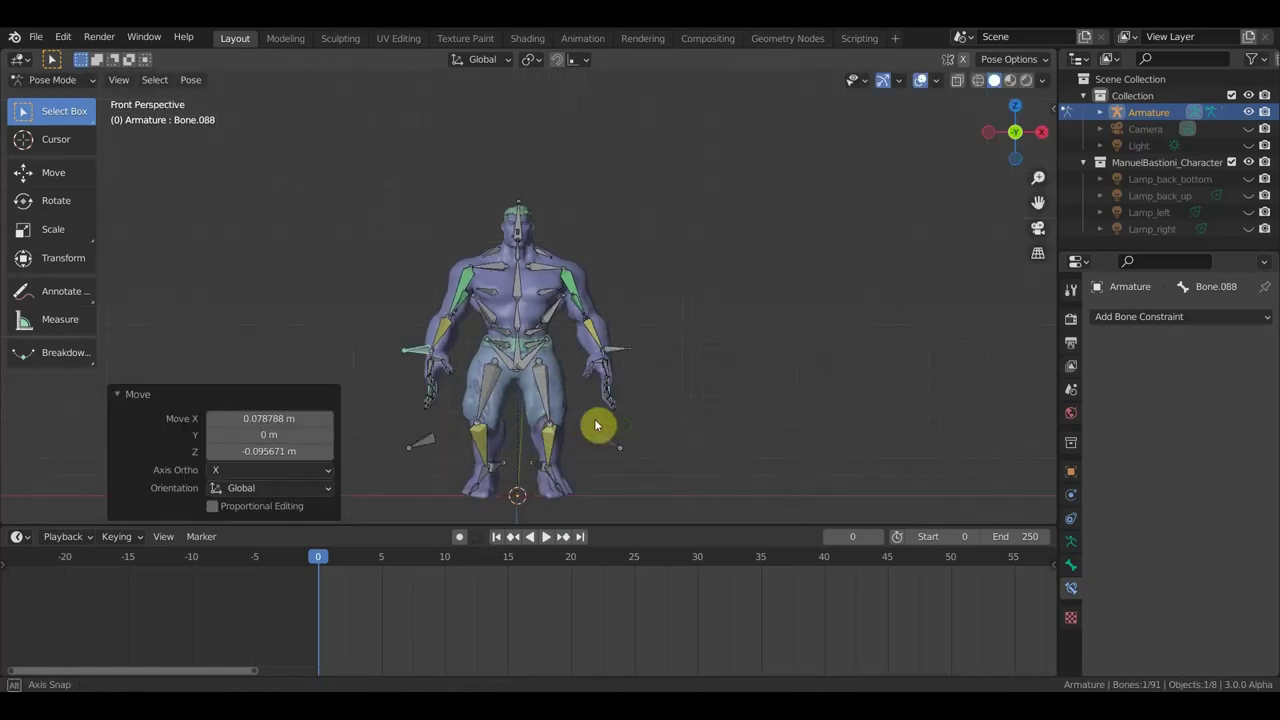
middle_click_drag(596, 426, 608, 434)
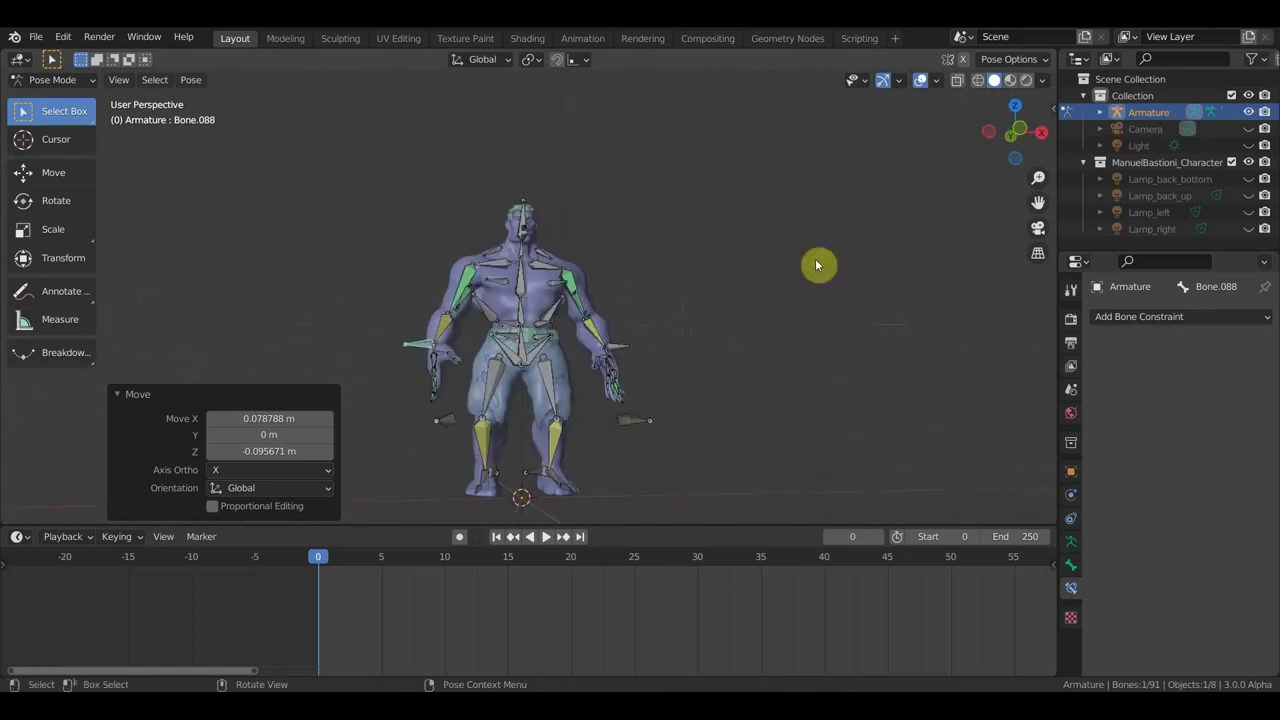
Step: Turn off viewport overlays and frame the full character mesh from head to feet
left_click(920, 80)
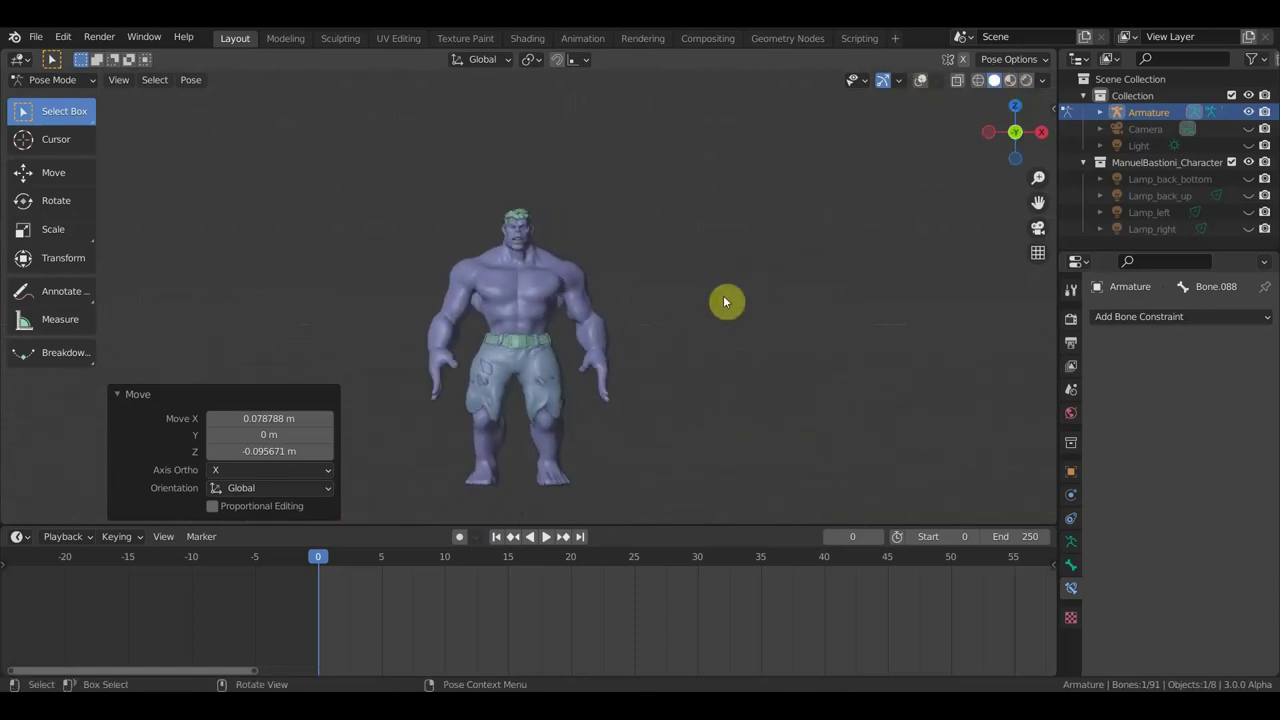
scroll(723, 298, "up", 2)
scroll(710, 297, "up", 2)
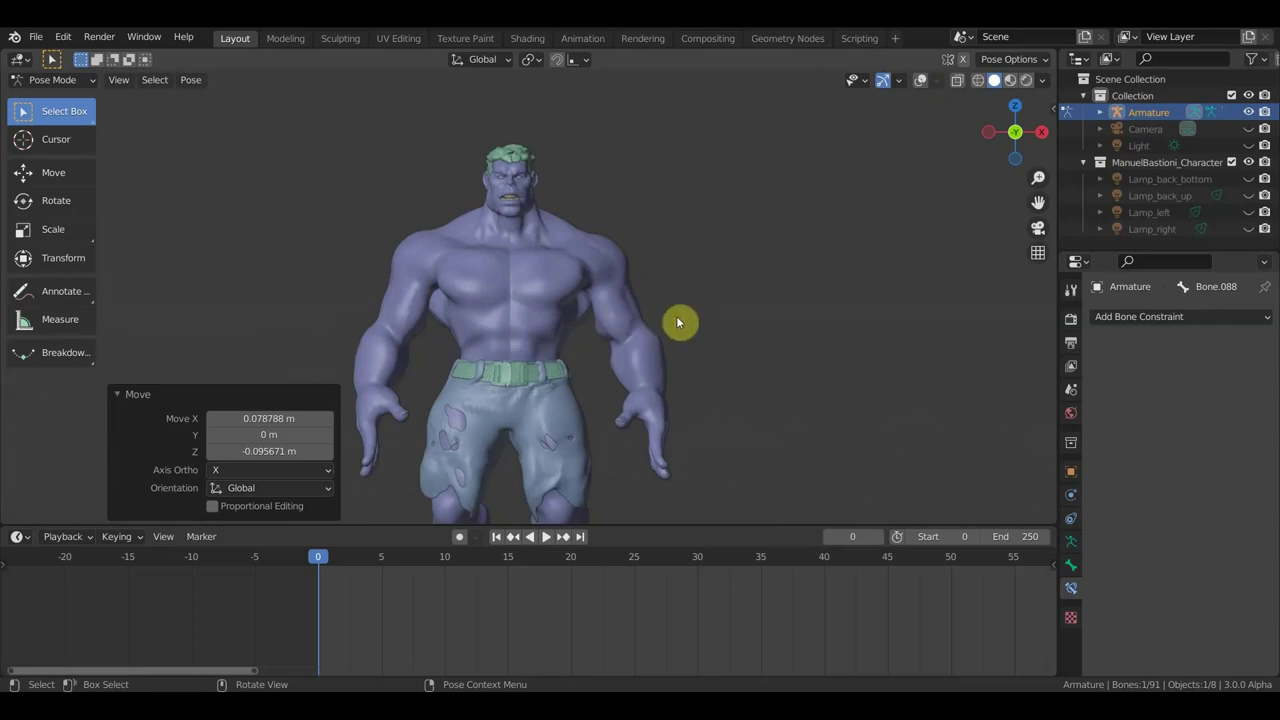
scroll(715, 313, "down", 1)
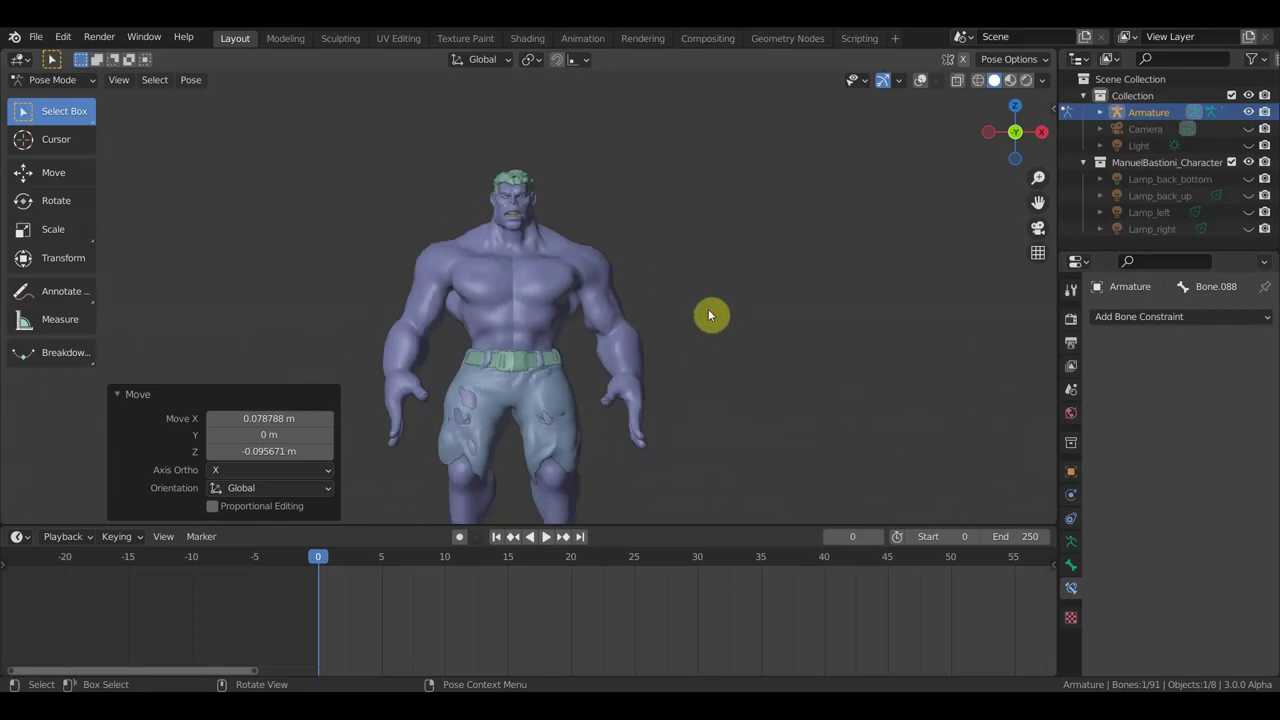
mouse_move(728, 314)
middle_mouse_down("shift")
mouse_move(763, 283)
mouse_move(774, 237)
mouse_move(753, 263)
middle_mouse_up("shift")
Step: Key Location & Rotation on all bones at frame 0, then play to frame 10
key("a")
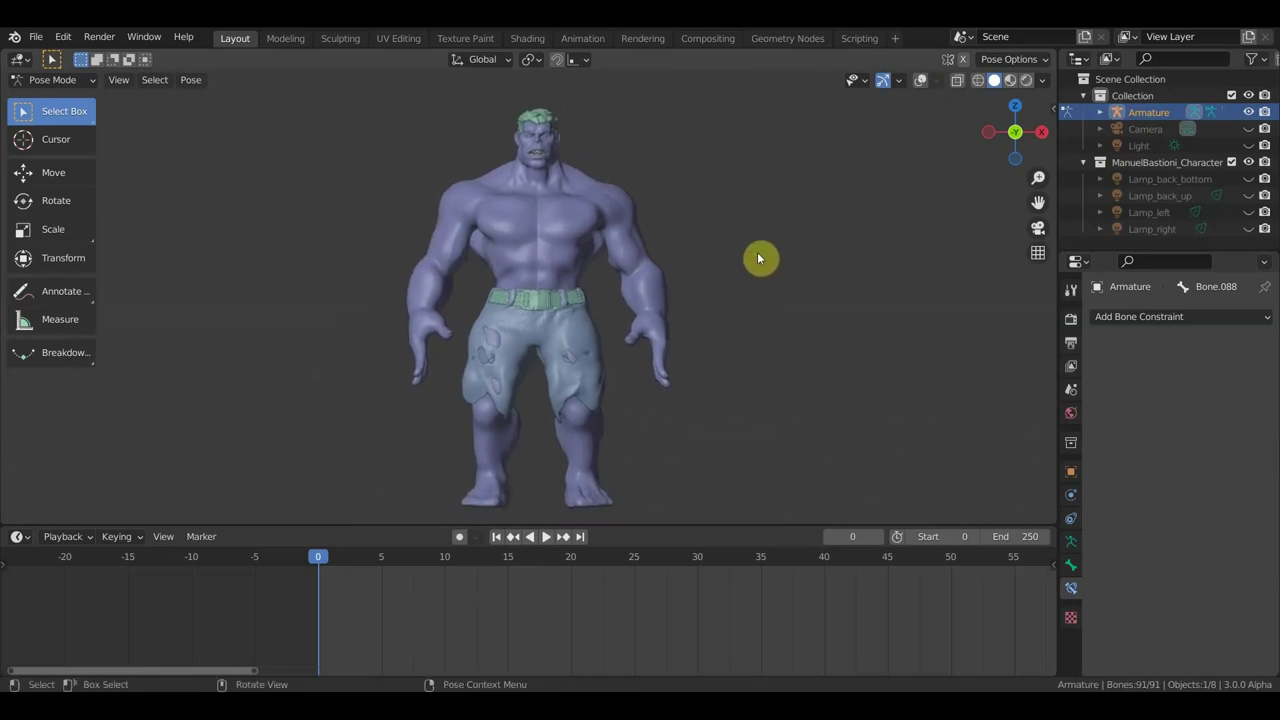
key("i")
left_click(688, 306)
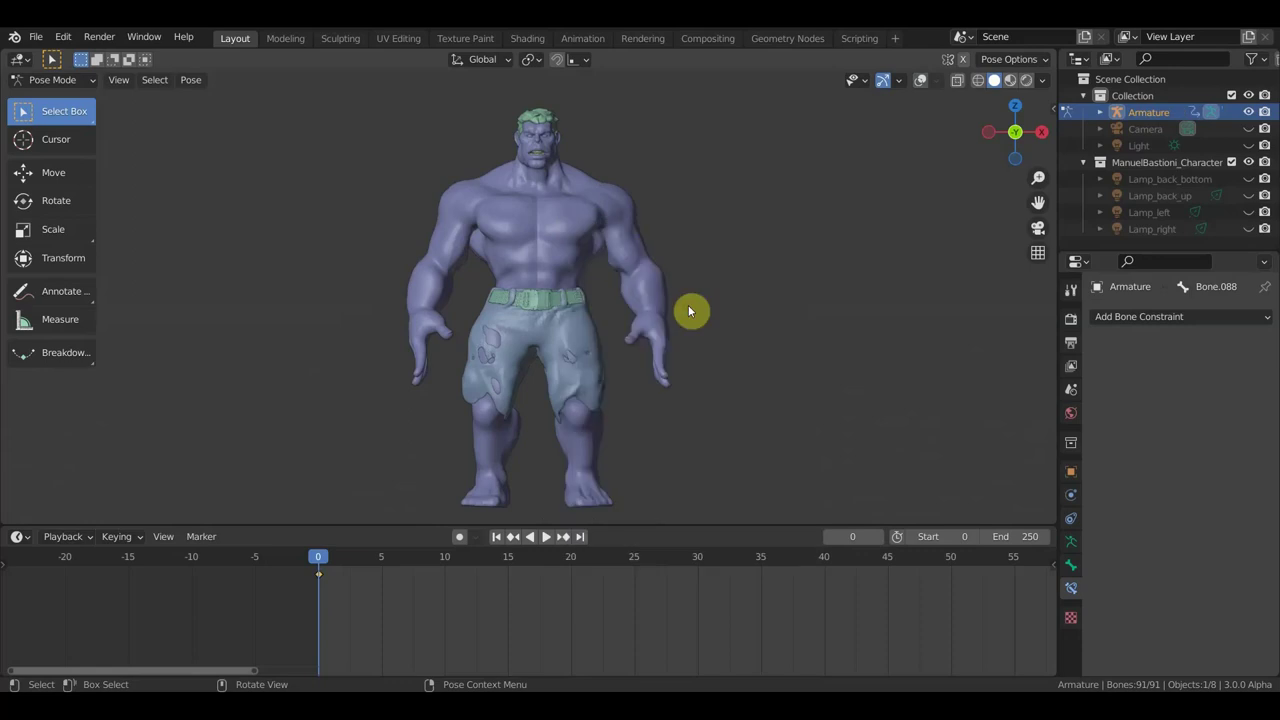
key("space")
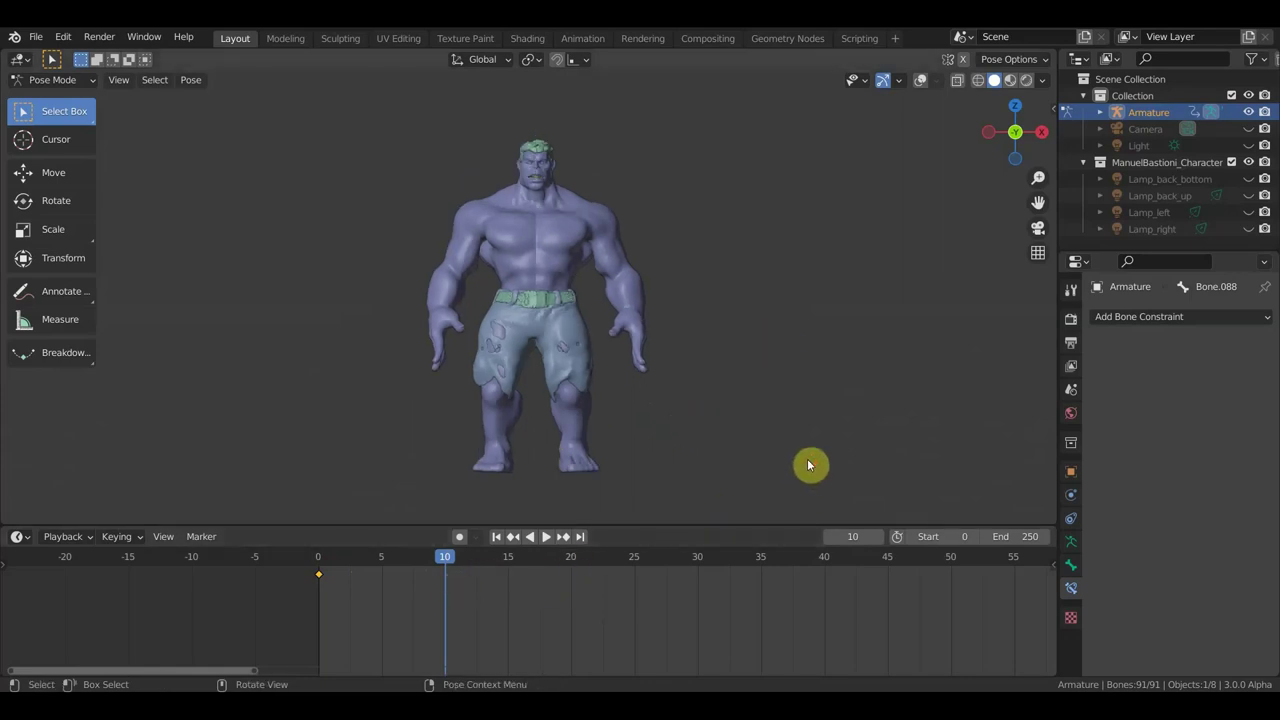
mouse_move(797, 443)
middle_mouse_down("shift")
mouse_move(755, 440)
mouse_move(761, 430)
middle_mouse_up("shift")
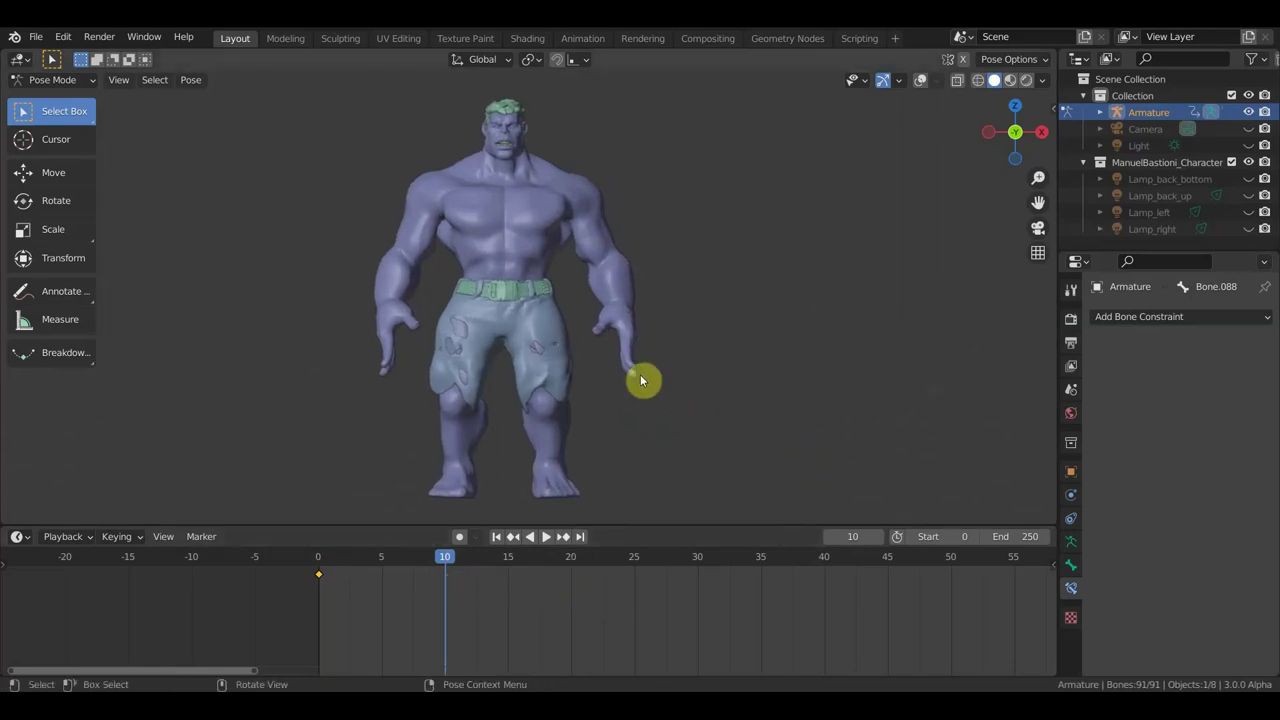
Step: Re-enable viewport overlays and inspect the rig from front, side and three-quarter views
middle_click_drag(512, 510, 528, 457)
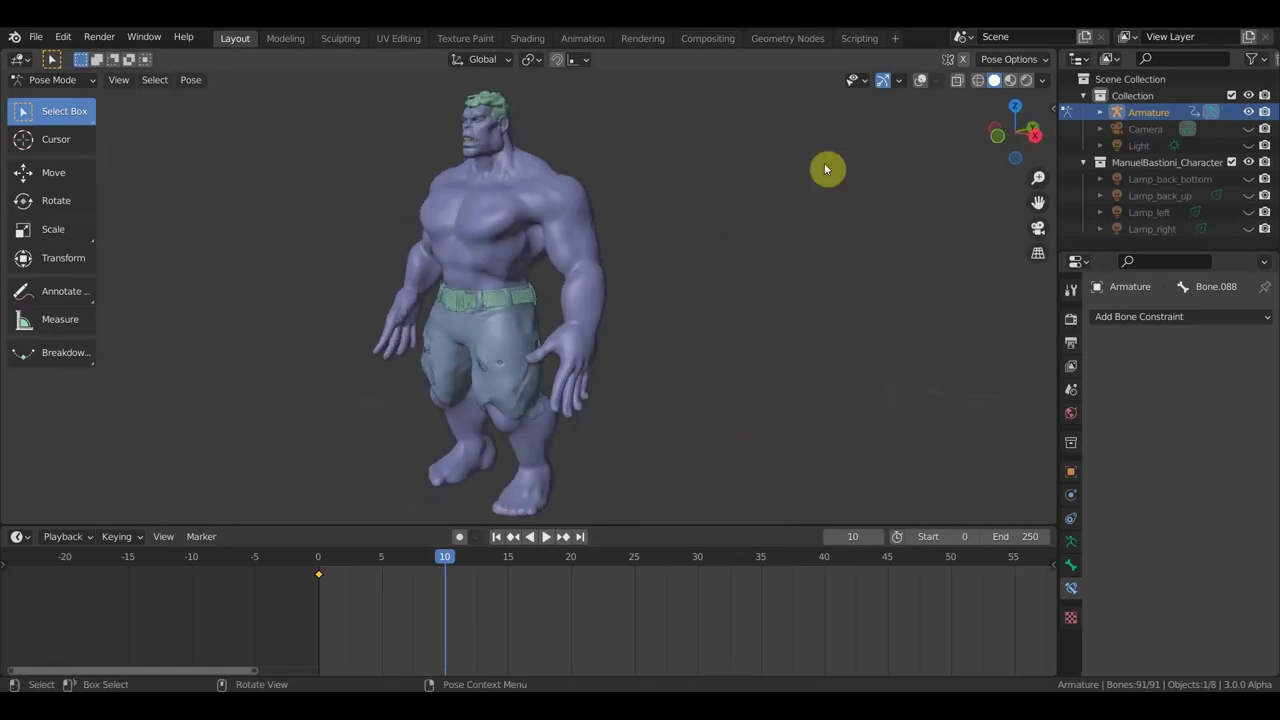
left_click(920, 84)
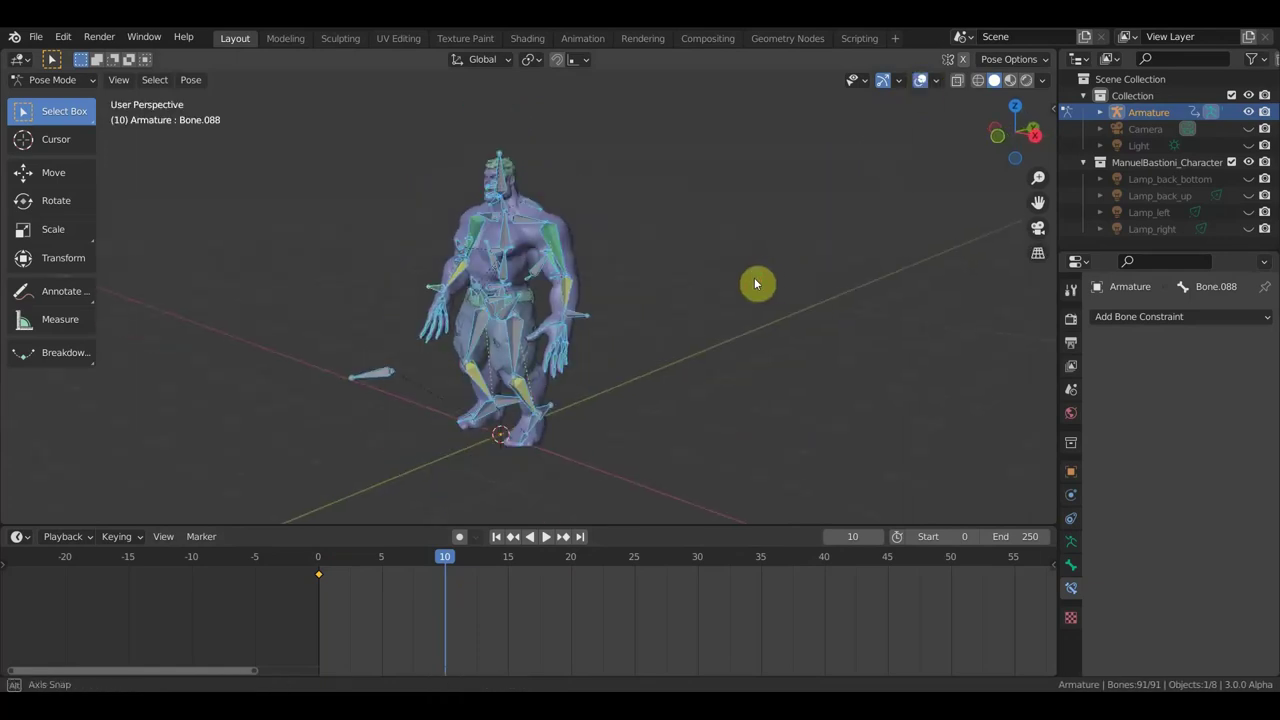
scroll(736, 278, "up", 1)
scroll(736, 278, "up", 1)
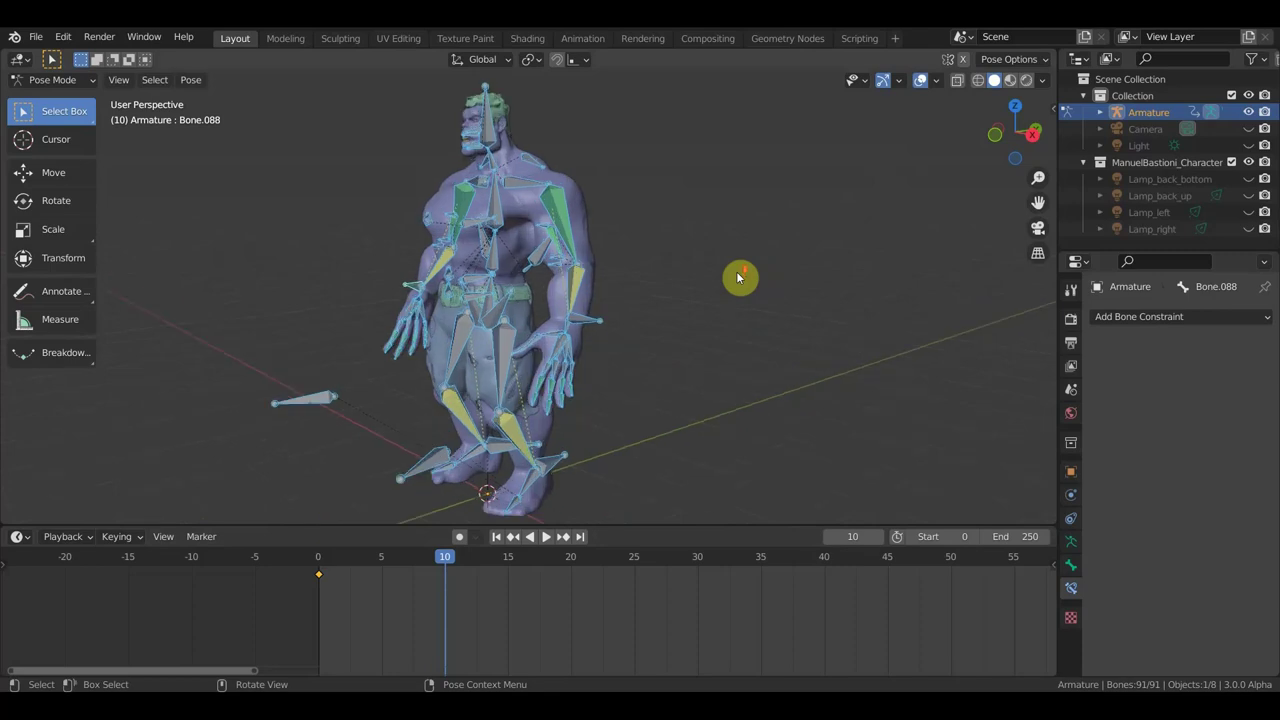
middle_click_drag(730, 284, 777, 283, "alt")
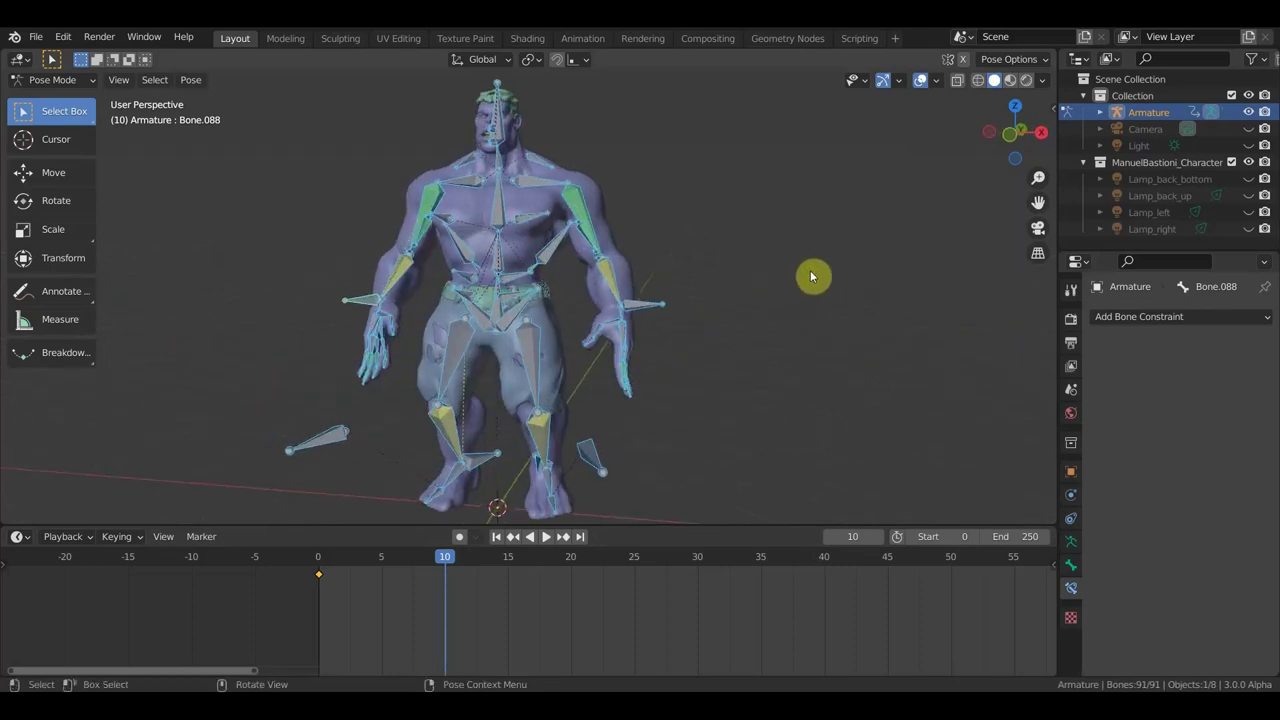
scroll(755, 307, "up", 3)
scroll(765, 312, "down", 2)
middle_click_drag(771, 314, 629, 323)
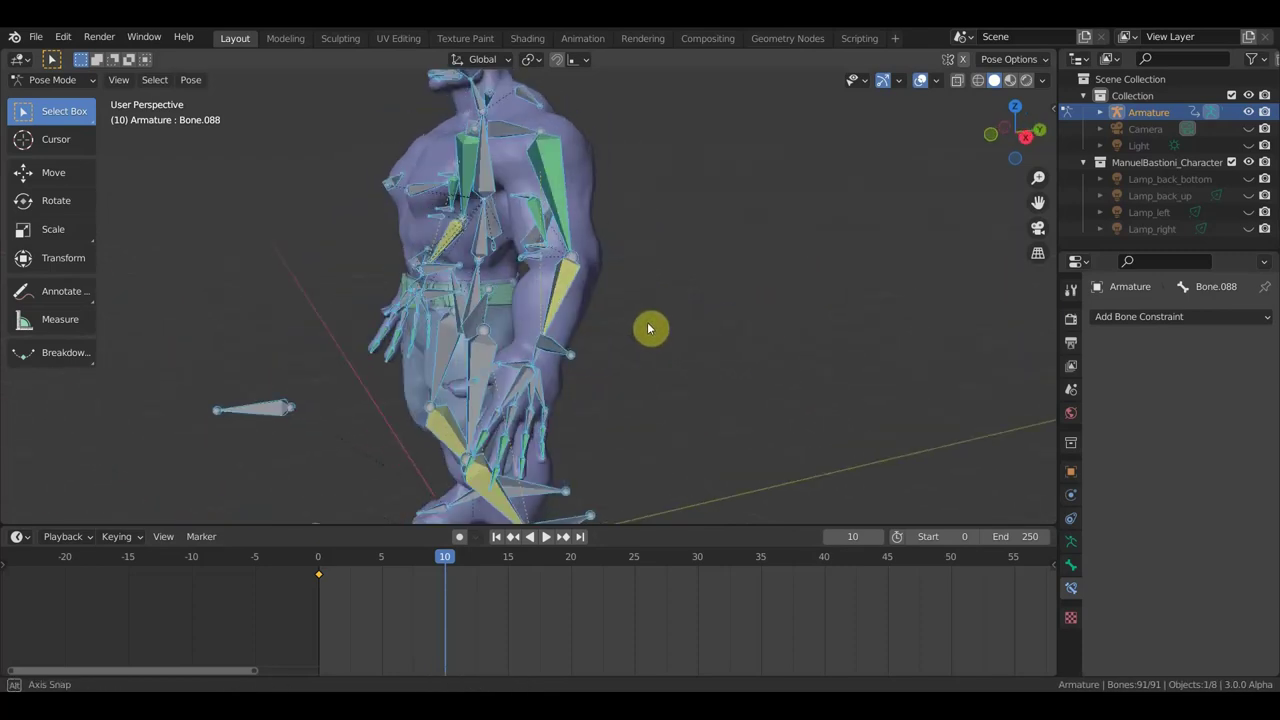
scroll(629, 323, "down", 2)
middle_click_drag(530, 498, 700, 354)
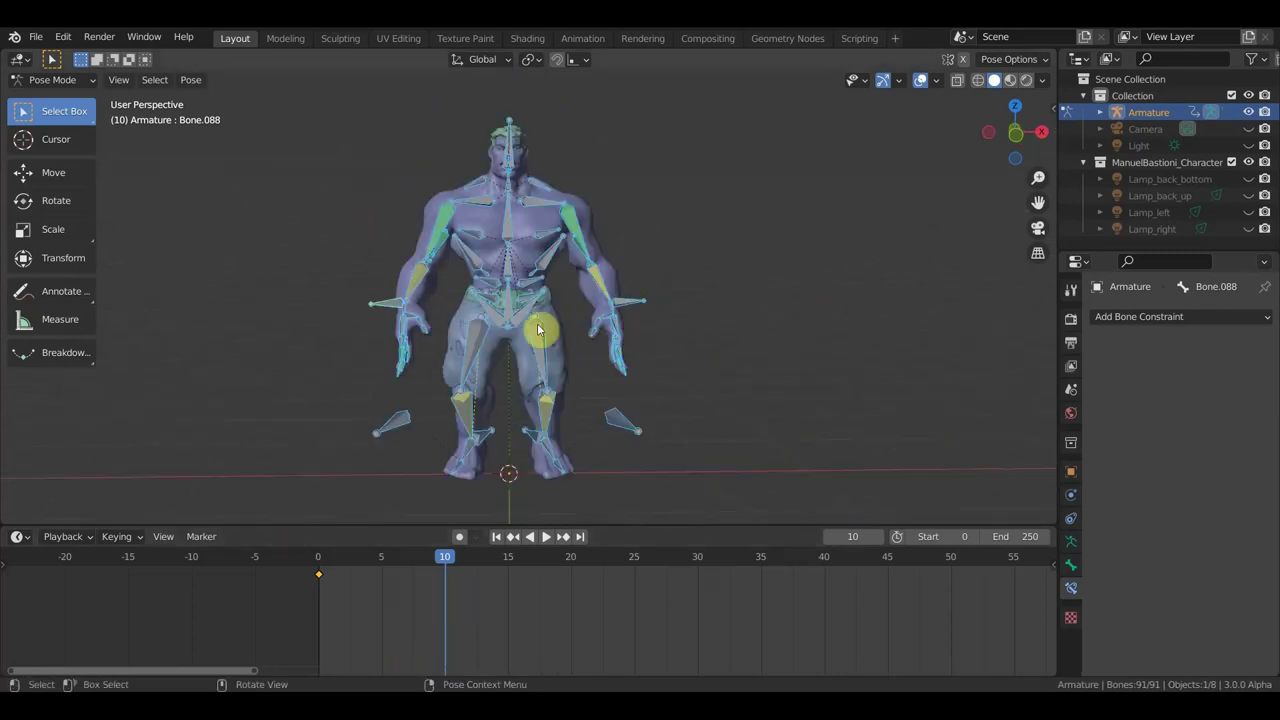
Step: Move the hip bone down 0.209 m in front view, dropping the whole rig
left_click(508, 316)
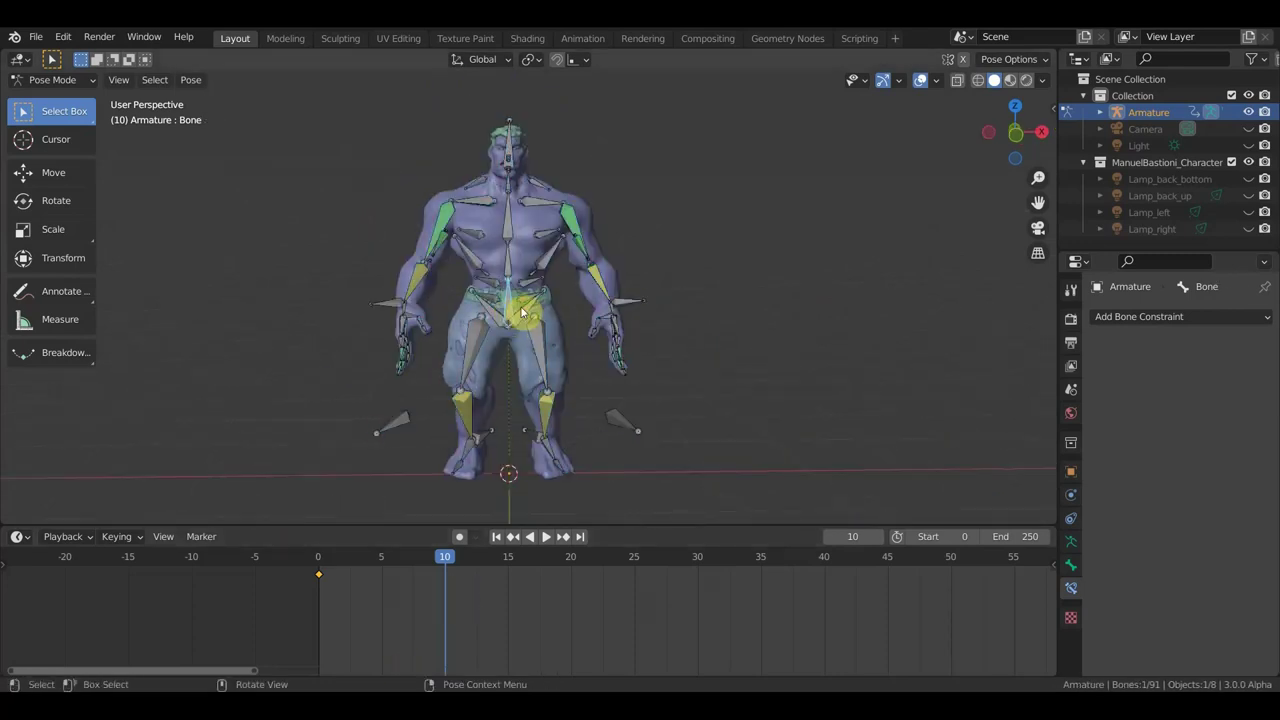
key("KP_1")
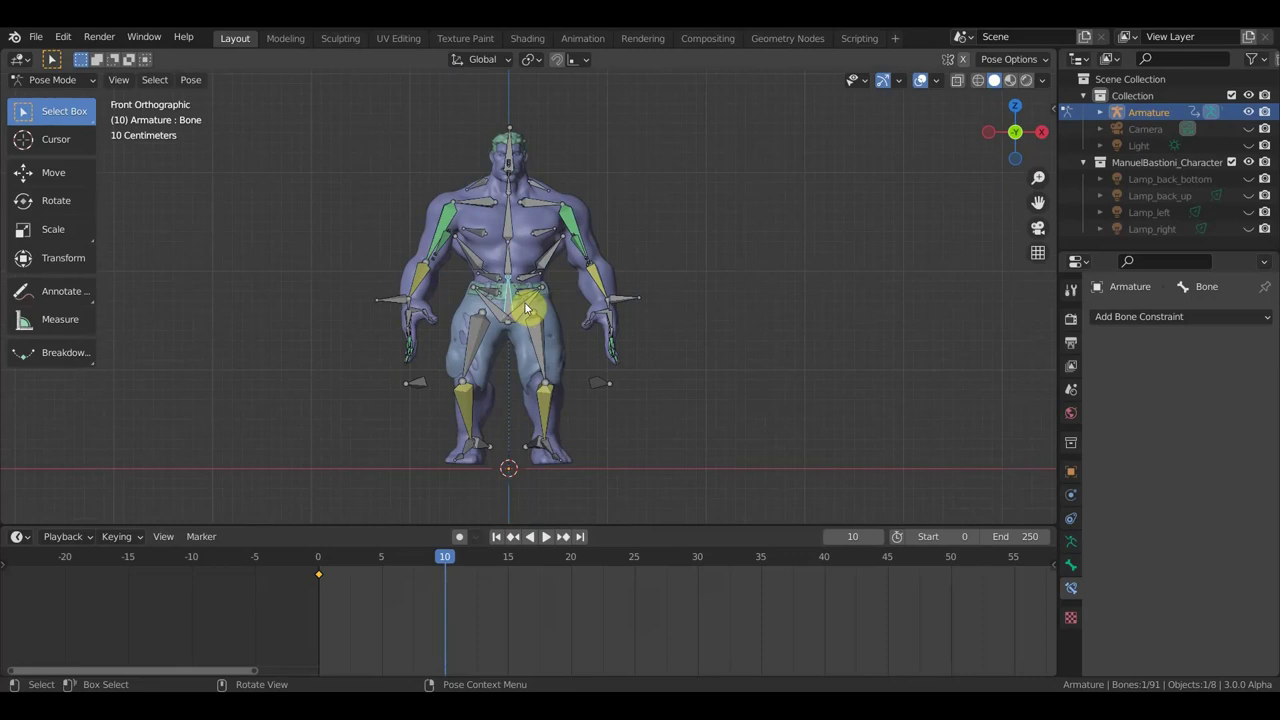
key("g")
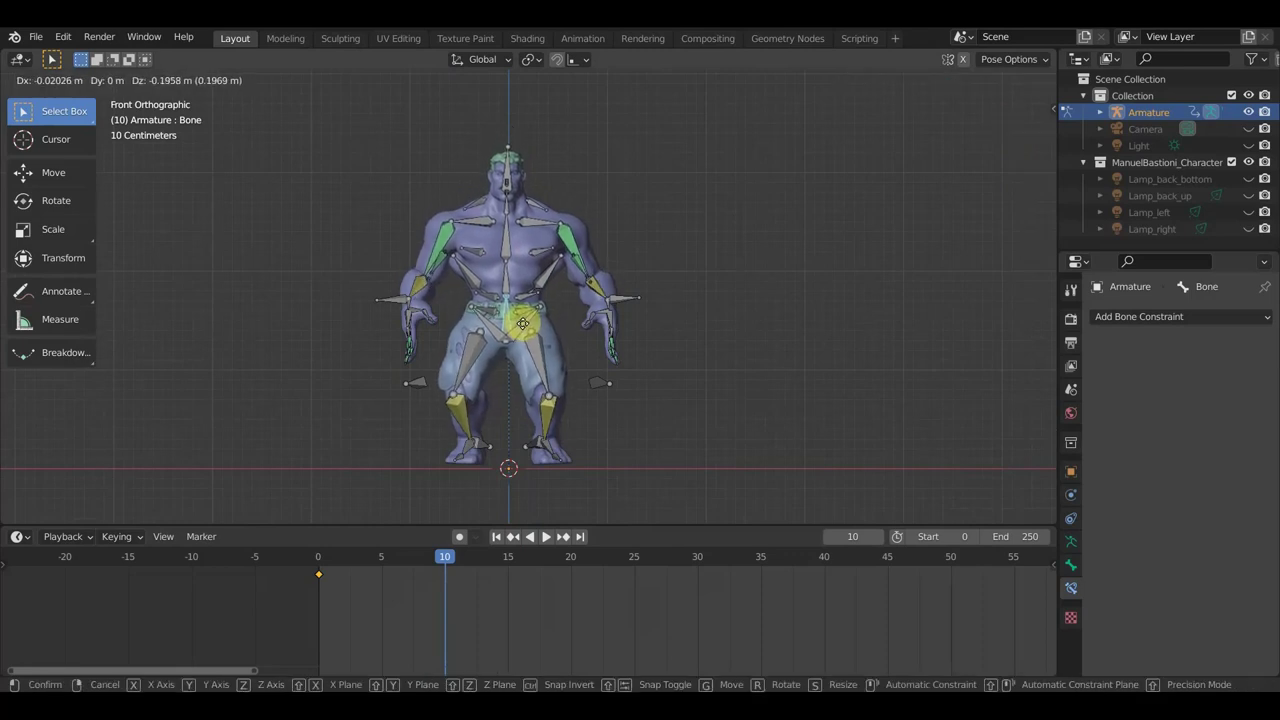
left_click(522, 323)
middle_click_drag(535, 310, 414, 314)
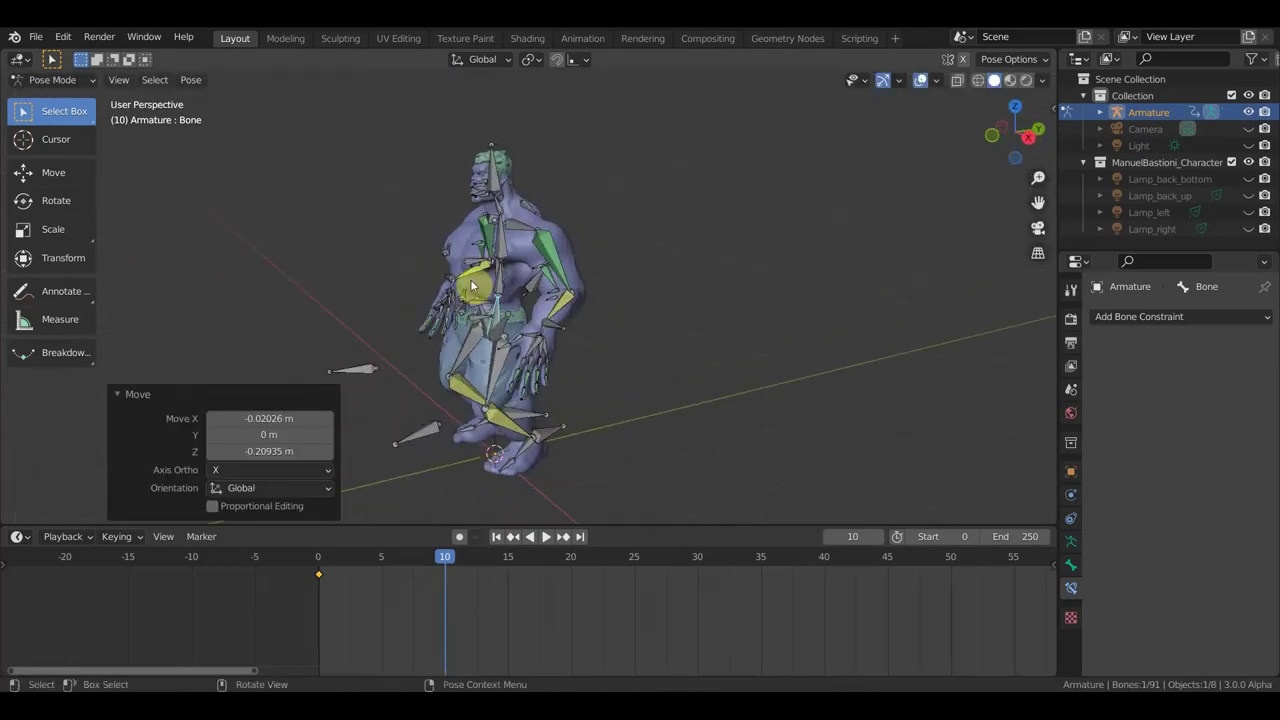
left_click(504, 249)
middle_click_drag(701, 294, 593, 295)
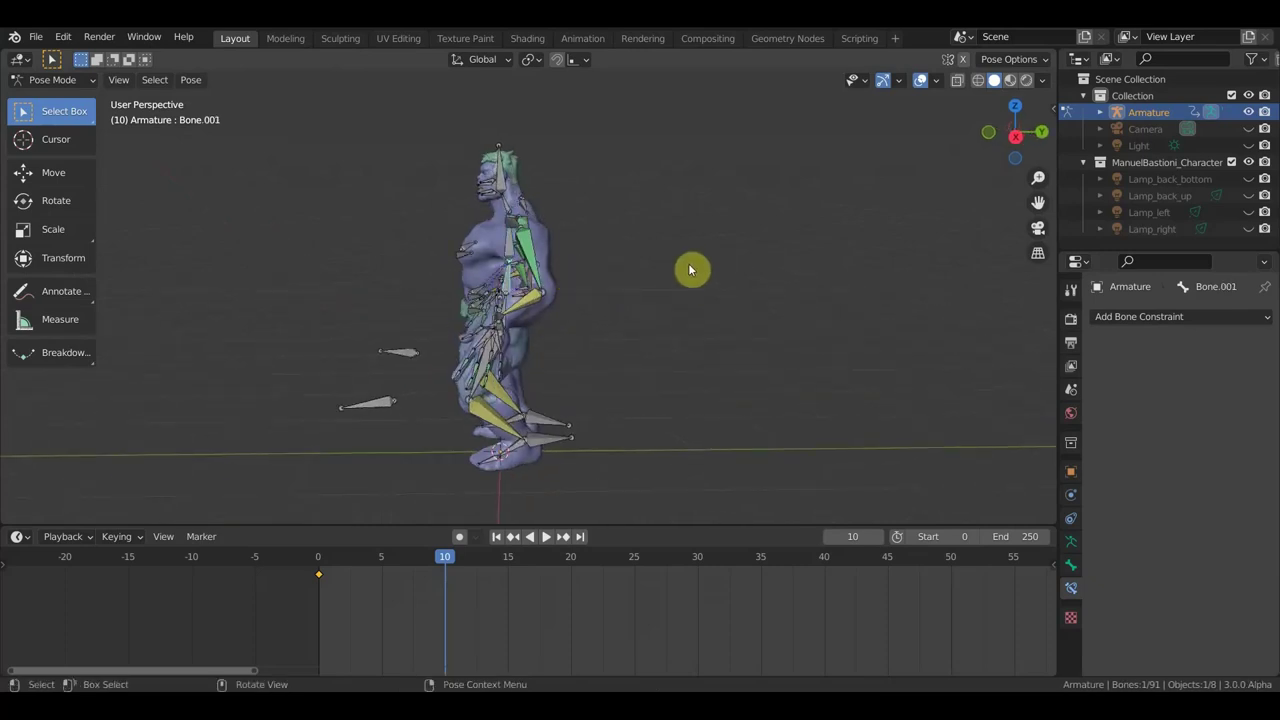
Step: Rotate the lower spine bone -13.2° and bend Bone.002 forward
key("r")
left_click(648, 237)
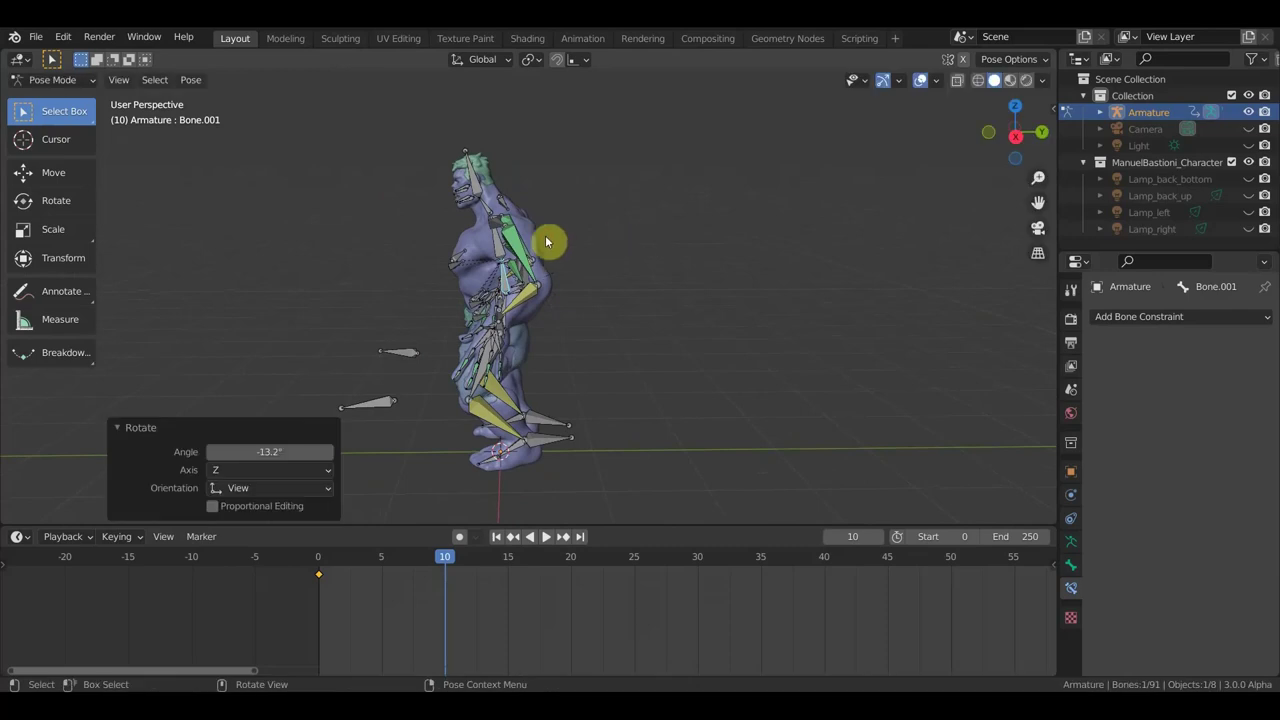
left_click(500, 245)
key("r")
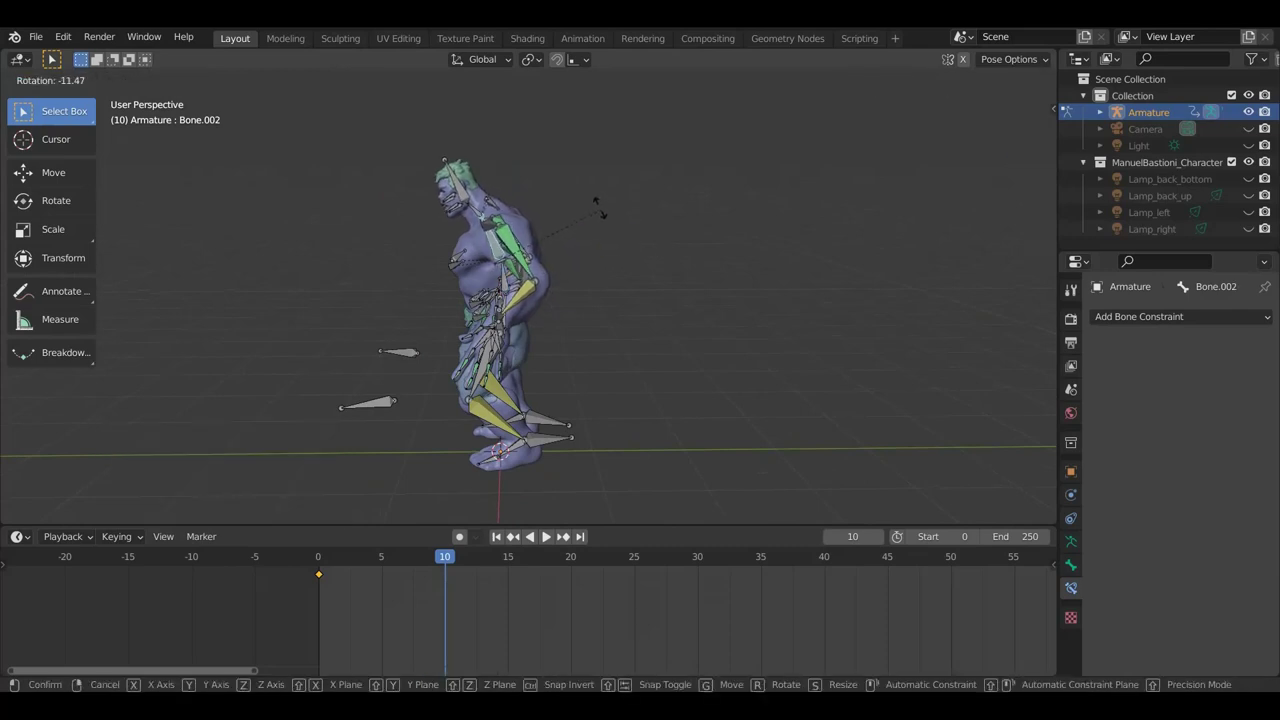
left_click(563, 243)
mouse_move(563, 243)
middle_mouse_down()
mouse_move(632, 254)
mouse_move(786, 234)
middle_mouse_up()
scroll(611, 272, "up", 5)
mouse_move(596, 270)
middle_mouse_down()
mouse_move(494, 251)
mouse_move(429, 280)
mouse_move(392, 268)
mouse_move(449, 277)
mouse_move(566, 249)
mouse_move(717, 266)
mouse_move(480, 278)
mouse_move(391, 266)
mouse_move(411, 260)
middle_mouse_up()
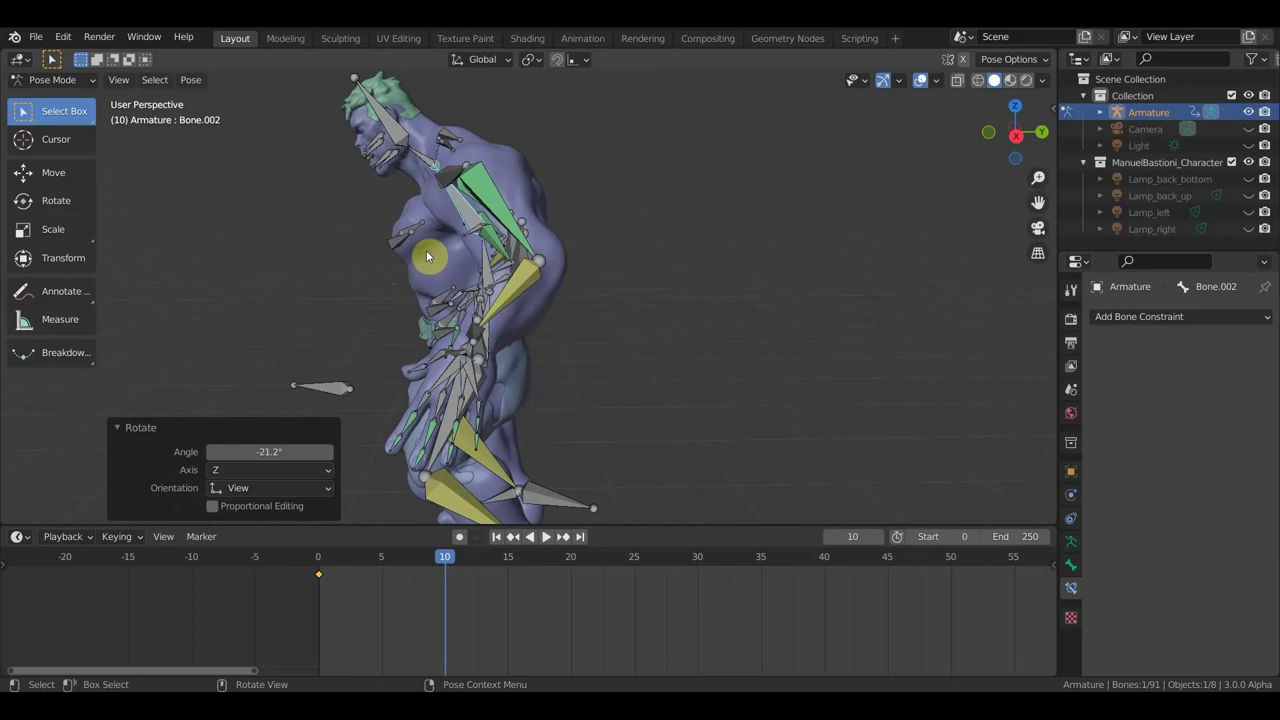
Step: Box-select the two chest bones, shift them and rotate them -5.07°
key("b")
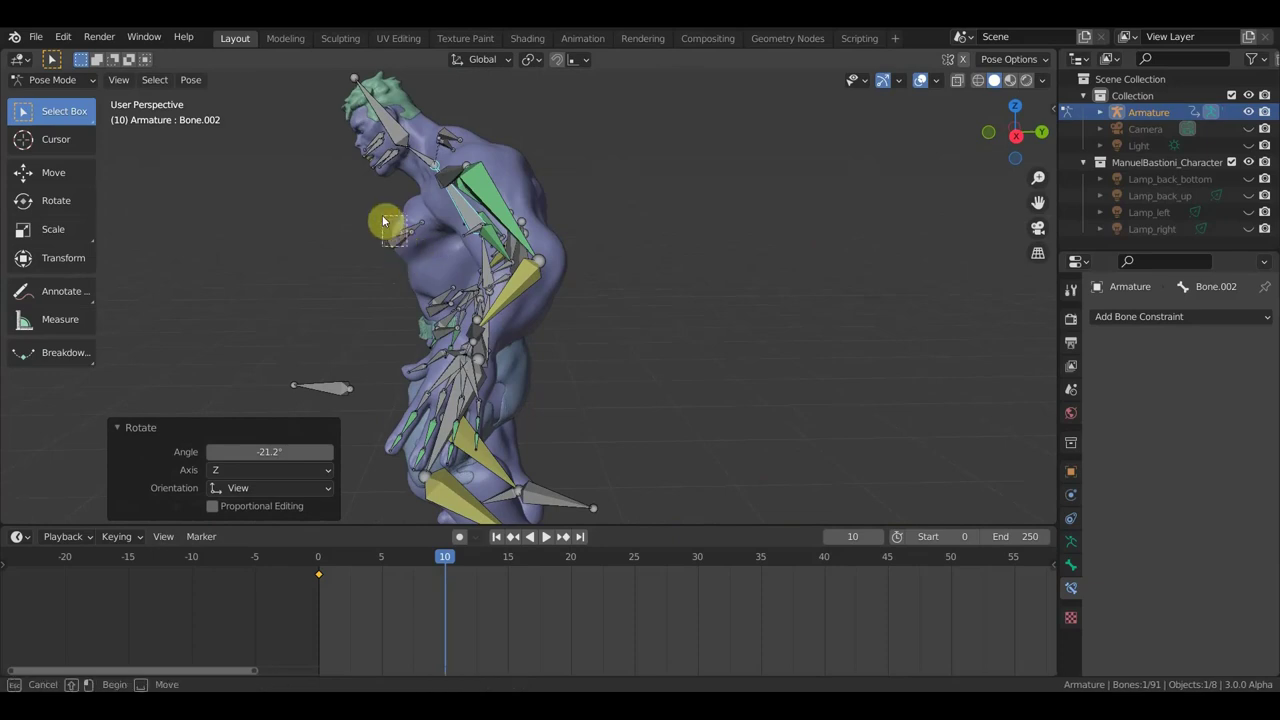
left_click_drag(383, 221, 398, 226)
key("g")
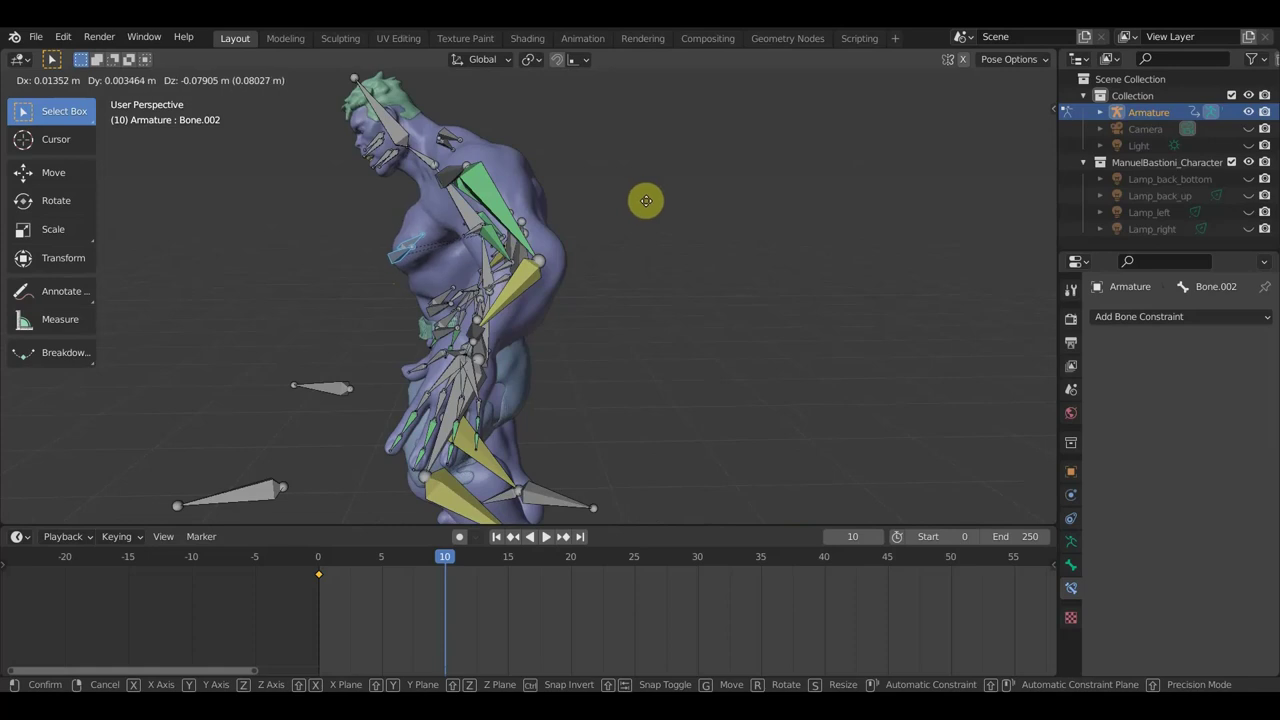
left_click(647, 200)
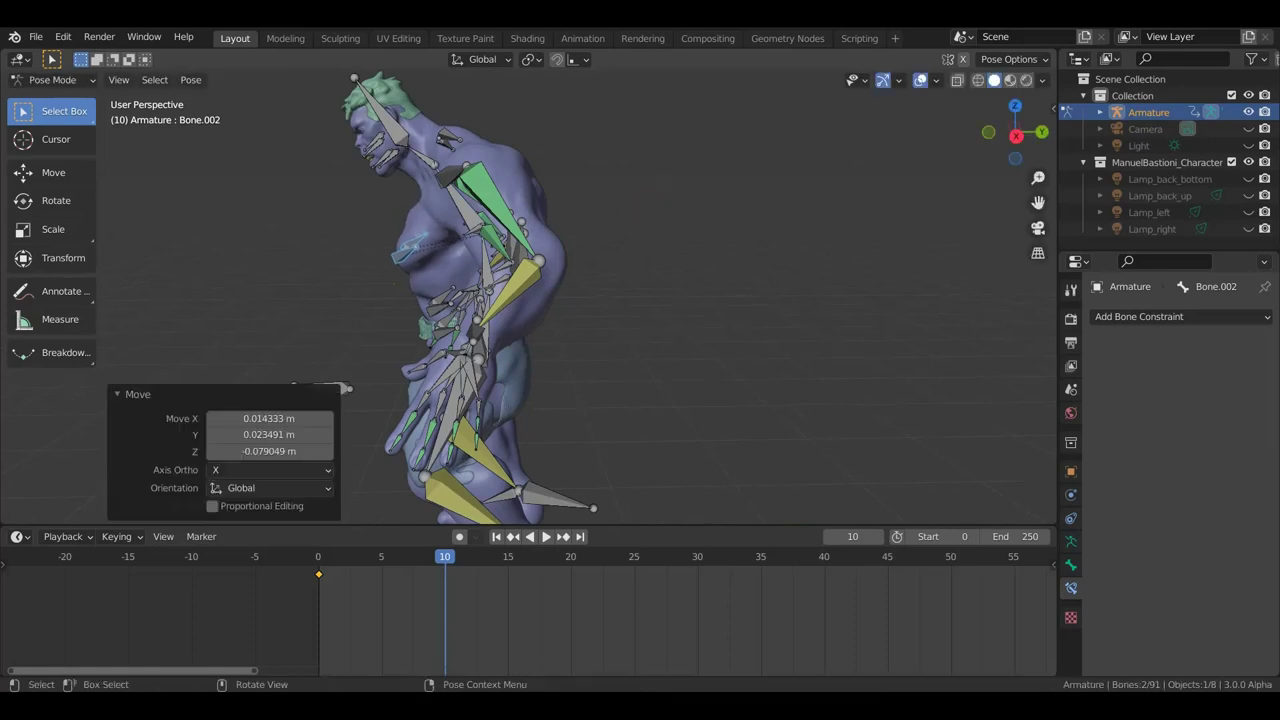
key("r")
left_click(657, 190)
mouse_move(663, 214)
middle_mouse_down()
mouse_move(784, 218)
mouse_move(652, 218)
mouse_move(812, 202)
mouse_move(868, 215)
mouse_move(714, 237)
mouse_move(692, 227)
middle_mouse_up()
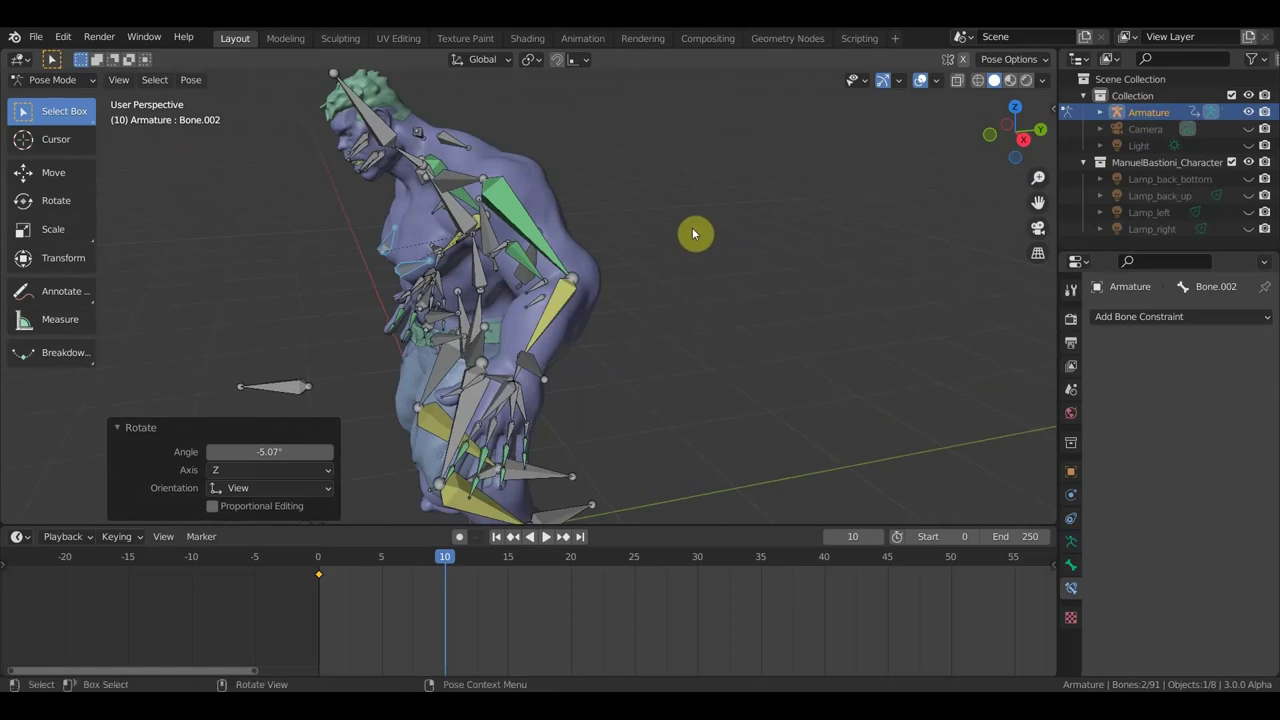
left_click(600, 206)
mouse_move(611, 217)
middle_mouse_down()
mouse_move(691, 229)
mouse_move(629, 216)
mouse_move(638, 224)
middle_mouse_up()
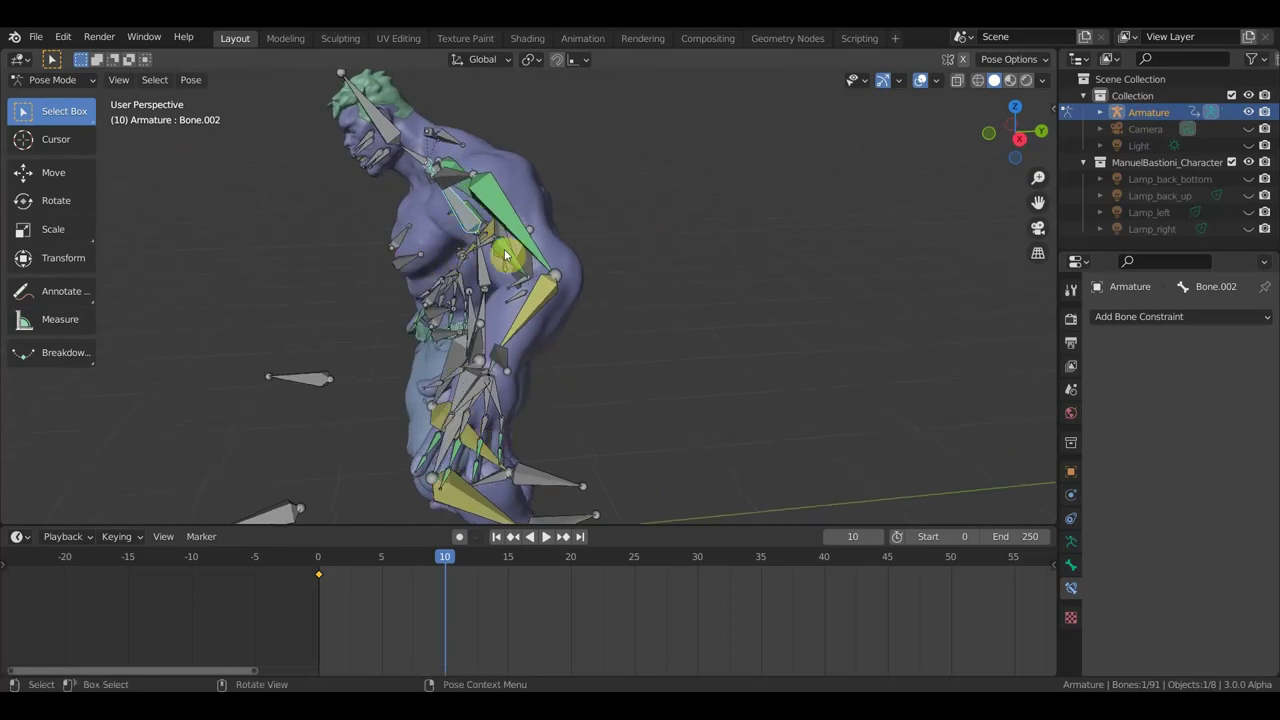
middle_click_drag(525, 252, 492, 258)
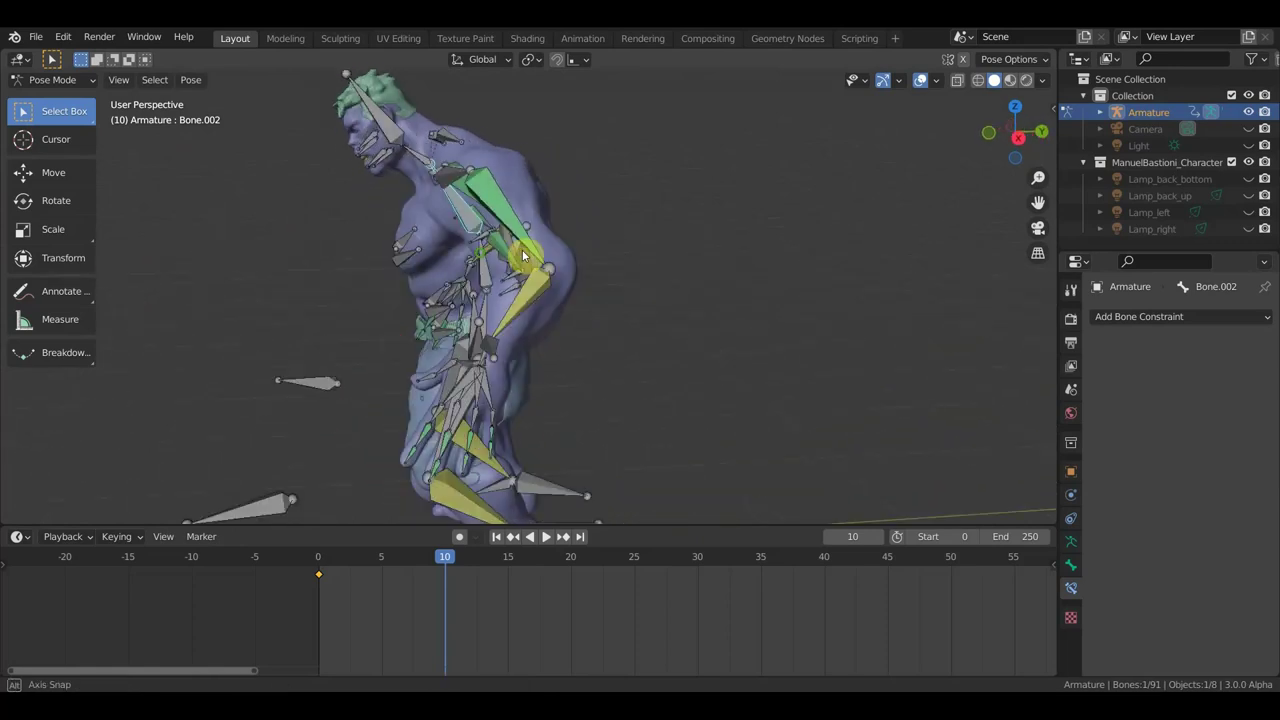
key("KP_1")
key("KP_3")
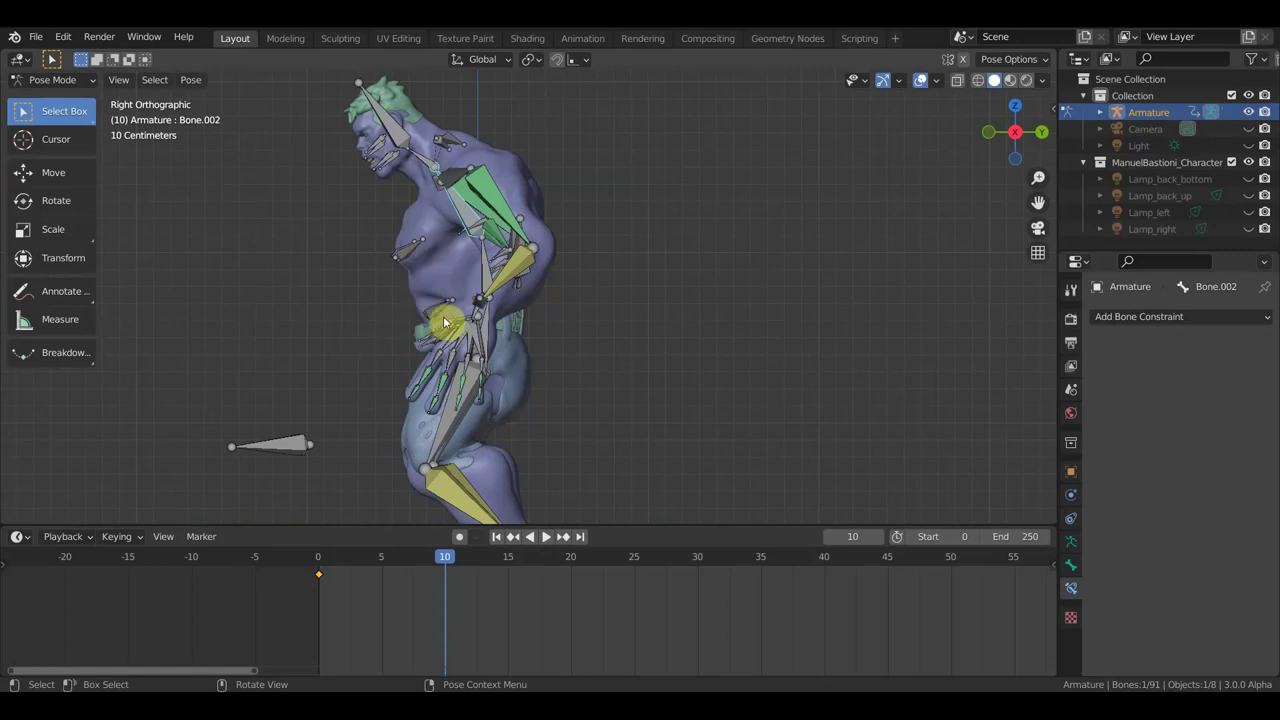
mouse_move(480, 335)
middle_mouse_down()
mouse_move(694, 303)
mouse_move(638, 308)
mouse_move(609, 291)
middle_mouse_up()
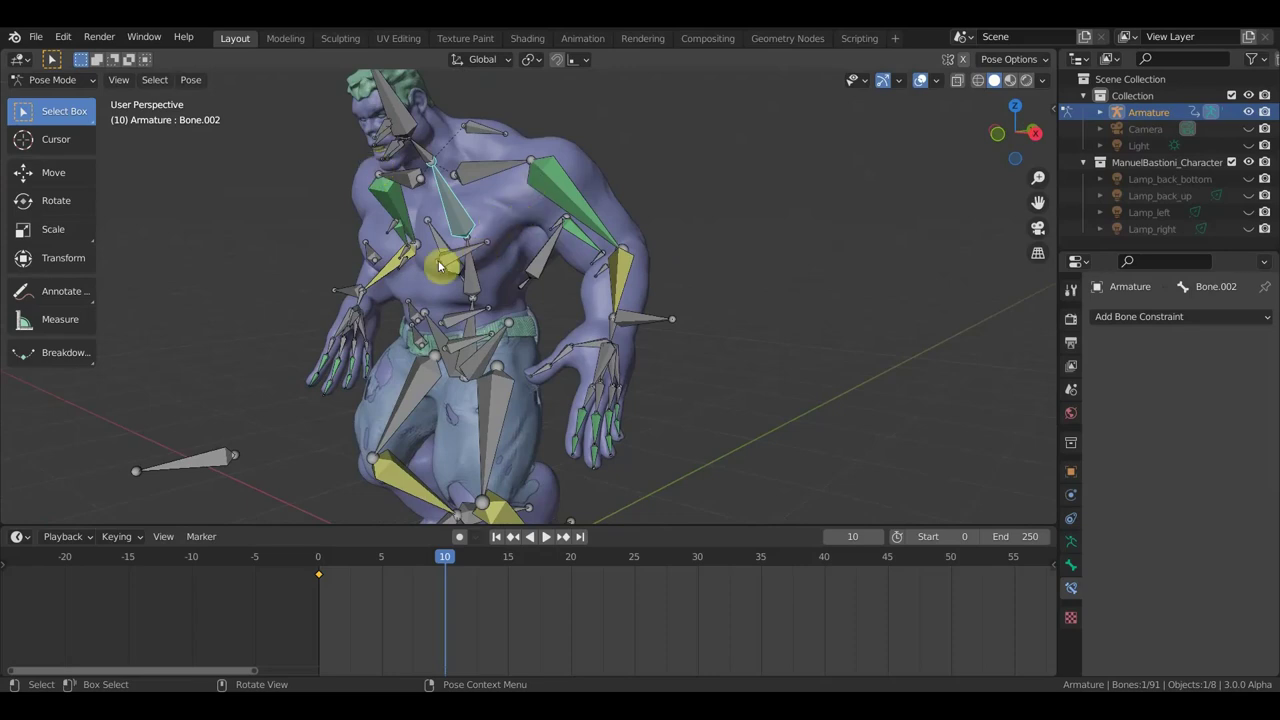
middle_click_drag(537, 266, 402, 272)
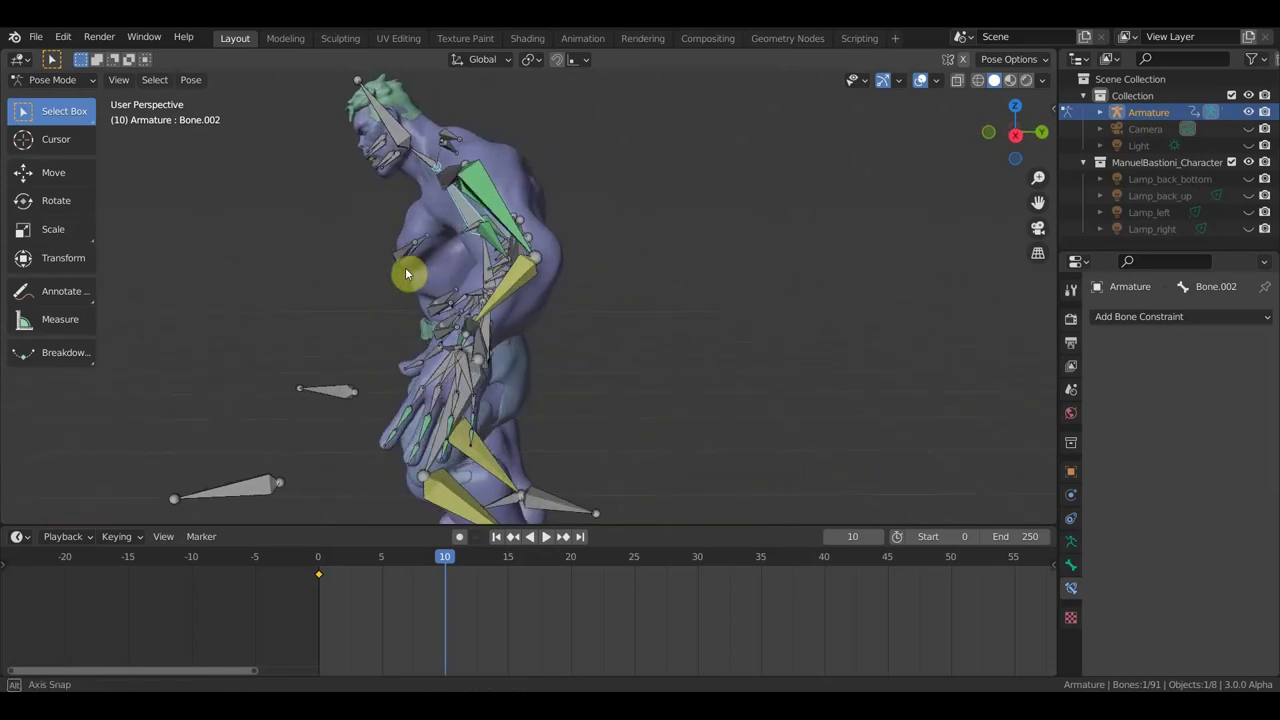
mouse_move(402, 272)
middle_mouse_down()
mouse_move(555, 262)
mouse_move(531, 255)
middle_mouse_up()
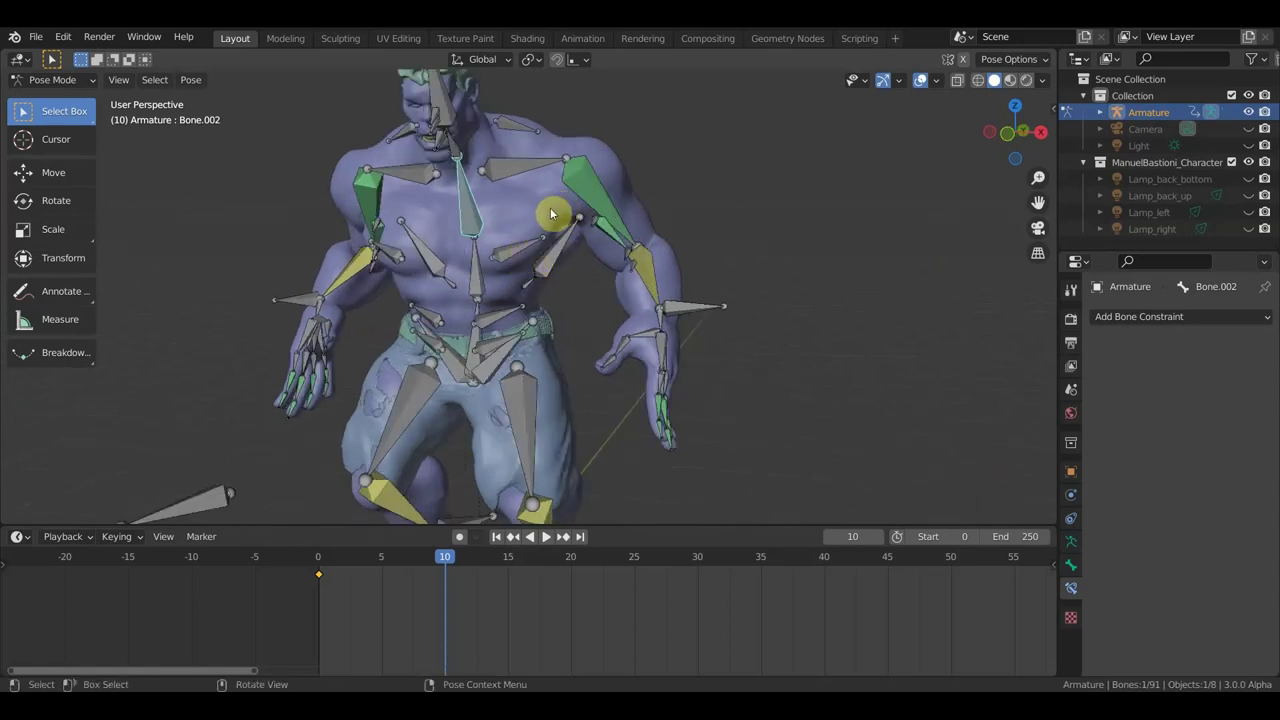
mouse_move(522, 237)
middle_mouse_down()
mouse_move(517, 266)
mouse_move(620, 266)
mouse_move(476, 218)
mouse_move(391, 277)
middle_mouse_up()
mouse_move(515, 274)
middle_mouse_down()
mouse_move(567, 314)
mouse_move(606, 291)
middle_mouse_up()
scroll(567, 314, "down", 1)
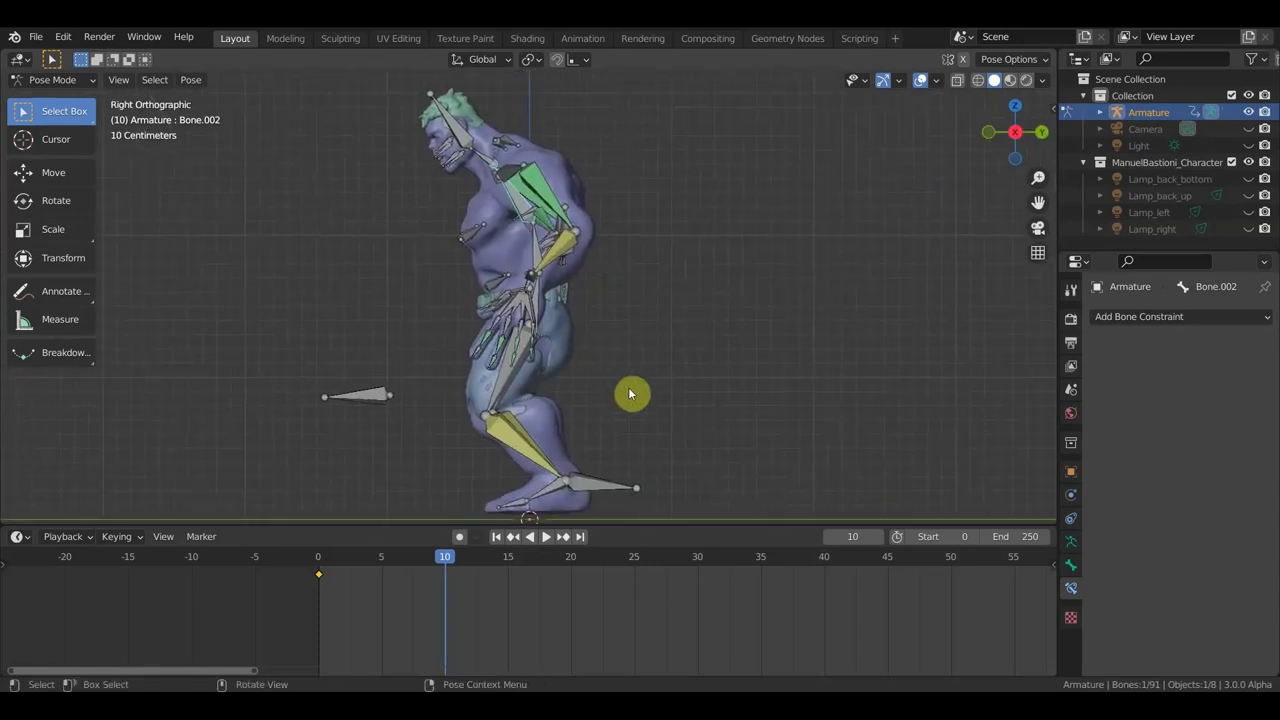
key("KP_1")
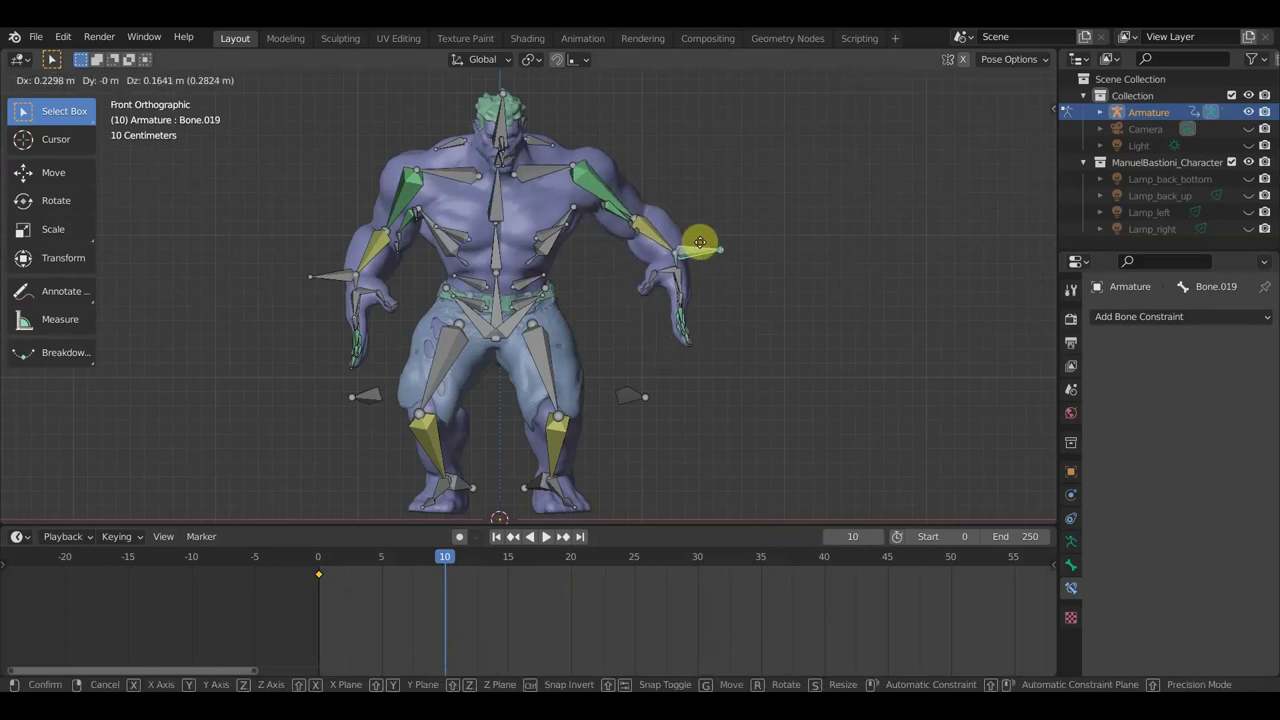
Step: Move both hand bones up and outward to spread the arms
left_click_drag(668, 271, 694, 240)
left_click(333, 280)
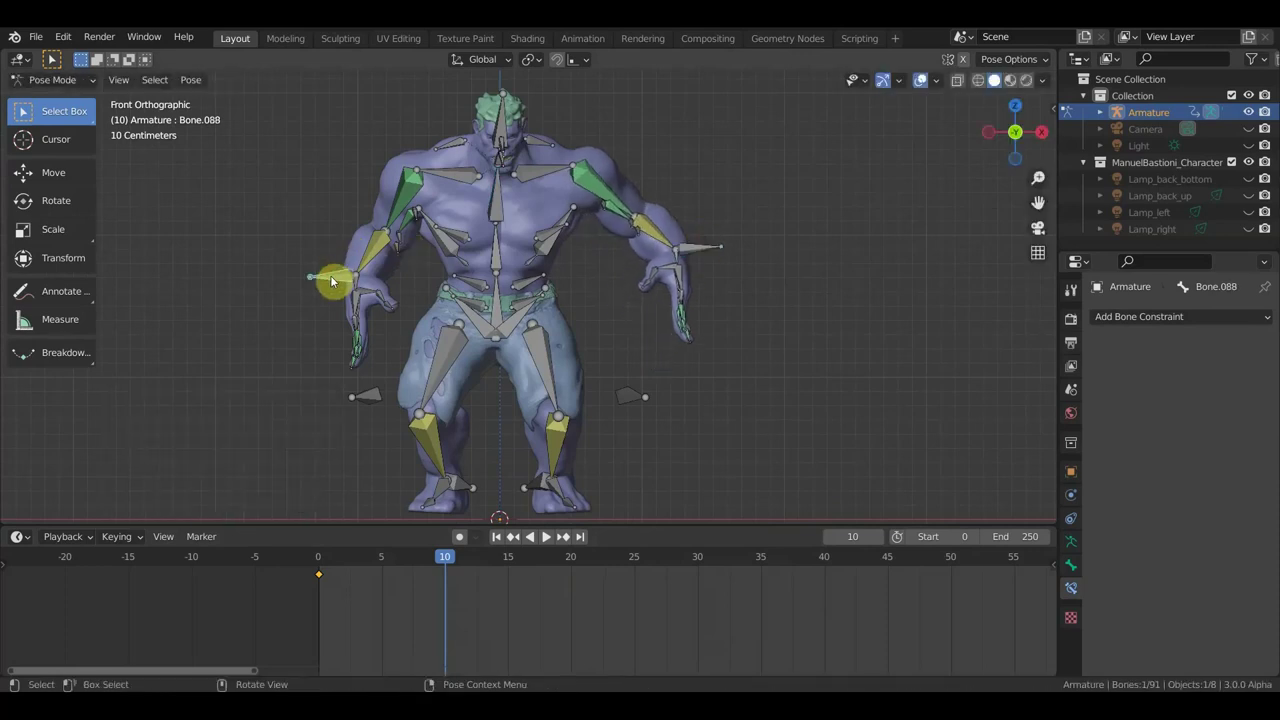
left_click_drag(327, 286, 283, 266)
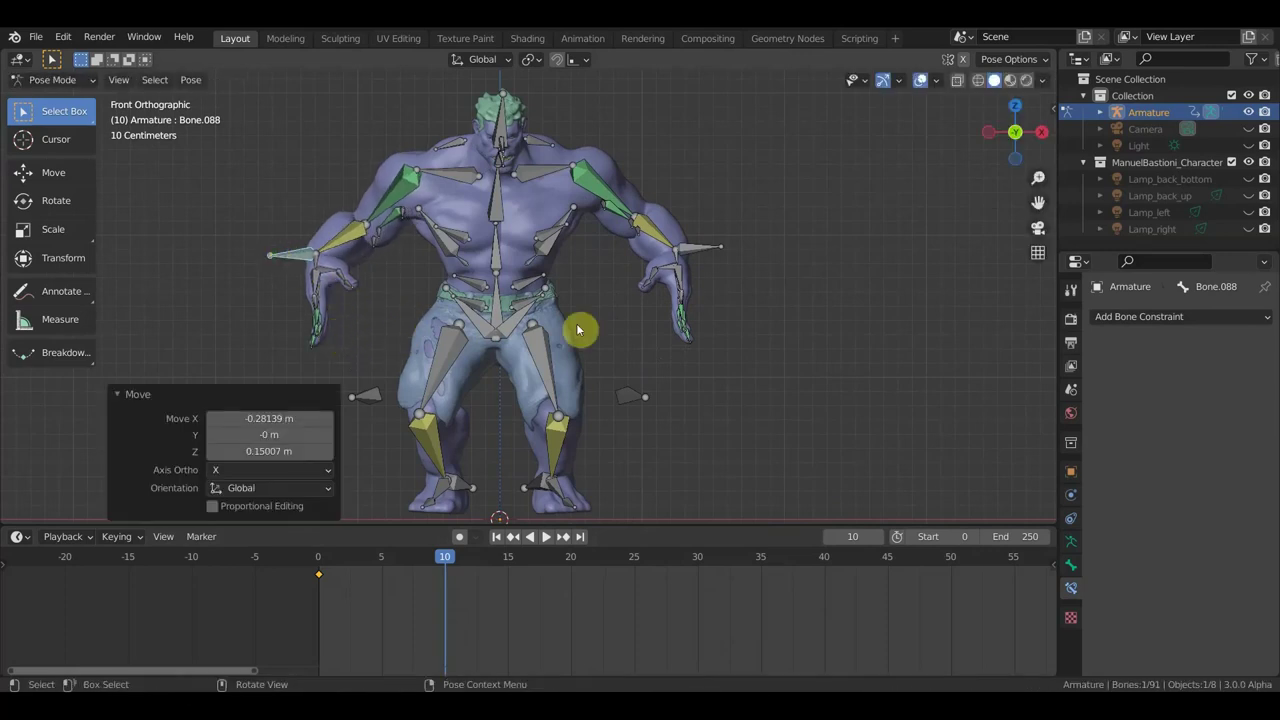
Step: Rotate the left clavicle, then the right clavicle by -4.34°
left_click(451, 176)
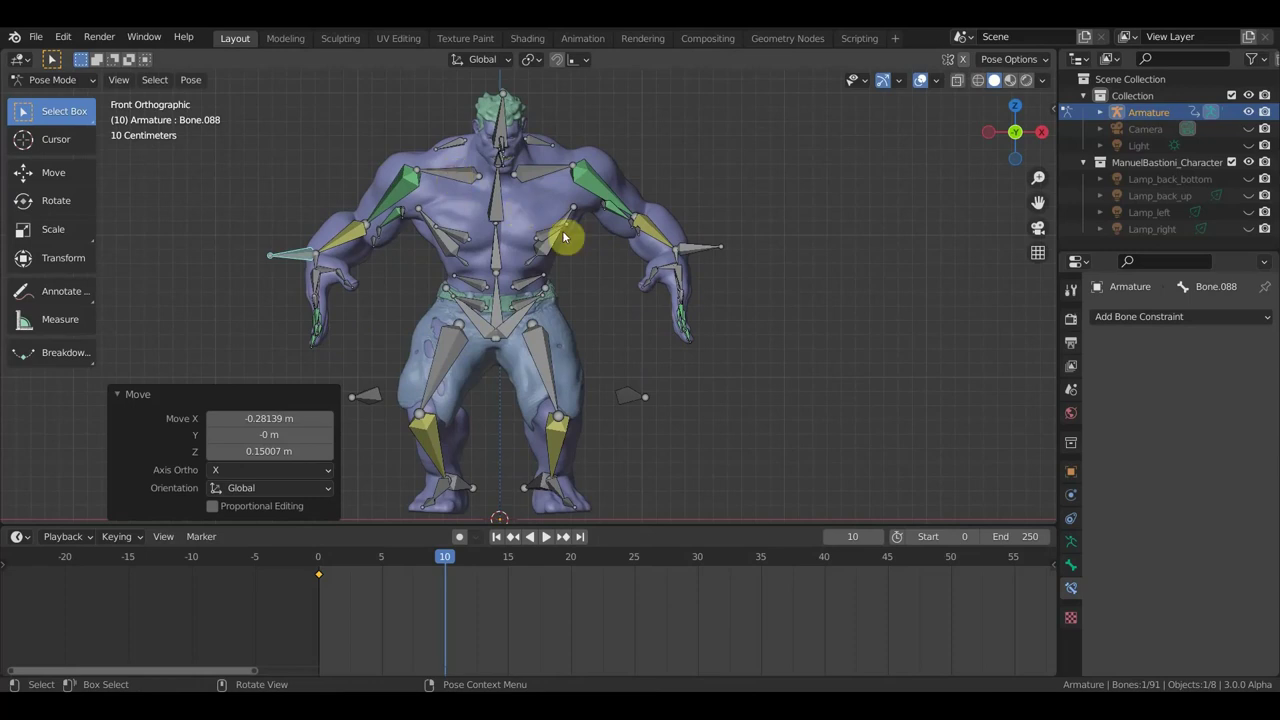
key("r")
left_click(605, 257)
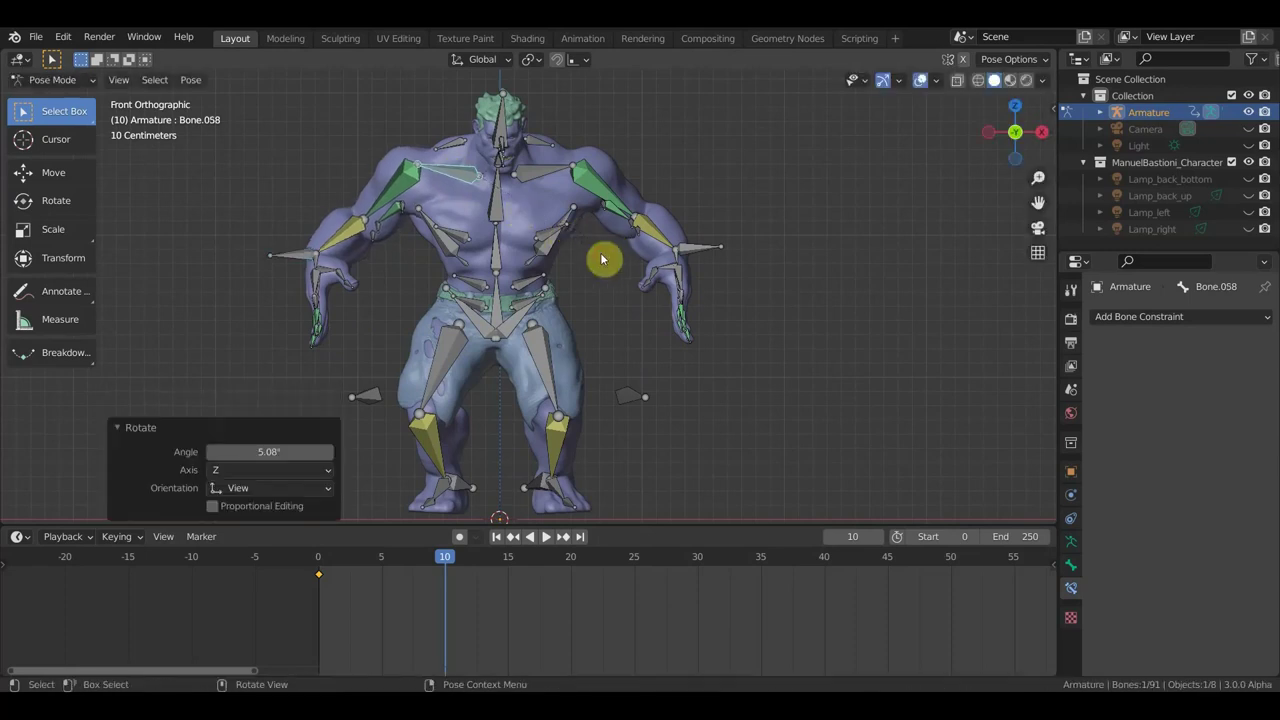
left_click(542, 174)
key("r")
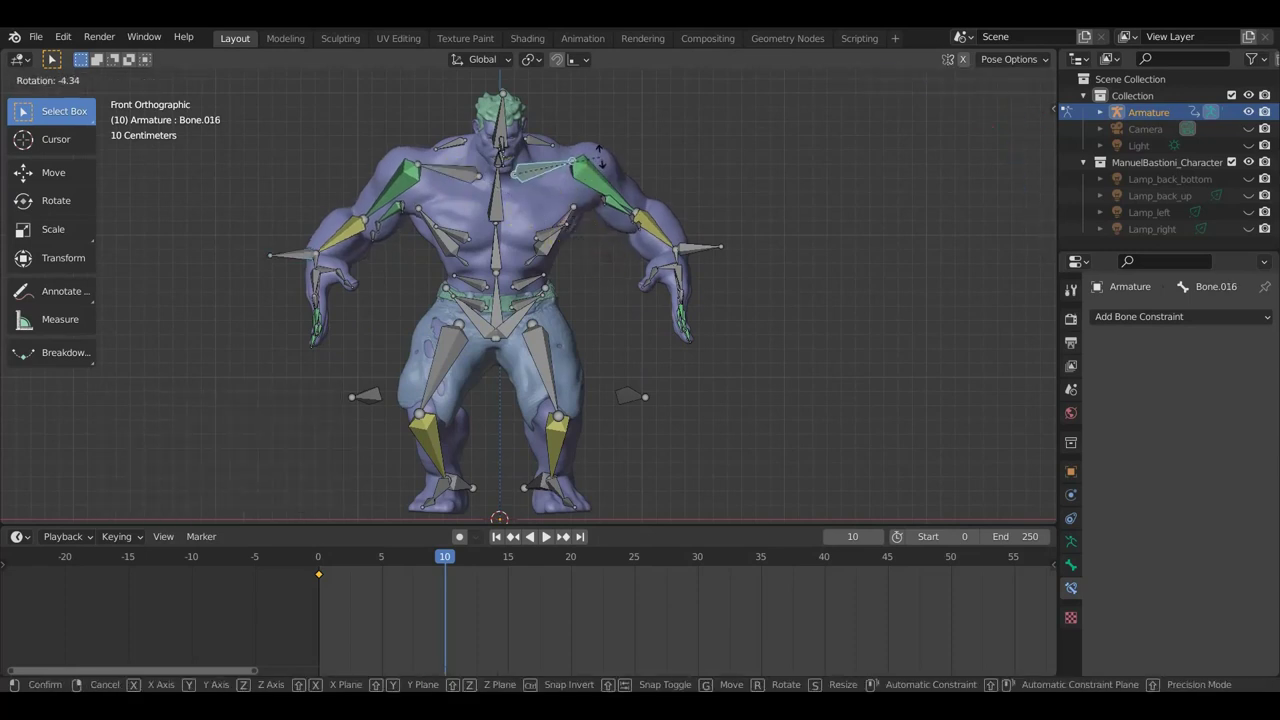
left_click(555, 160)
Step: Move the small neck-side bone and the matching Bone.100 on the other side
left_click(540, 148)
middle_click_drag(540, 148, 552, 146)
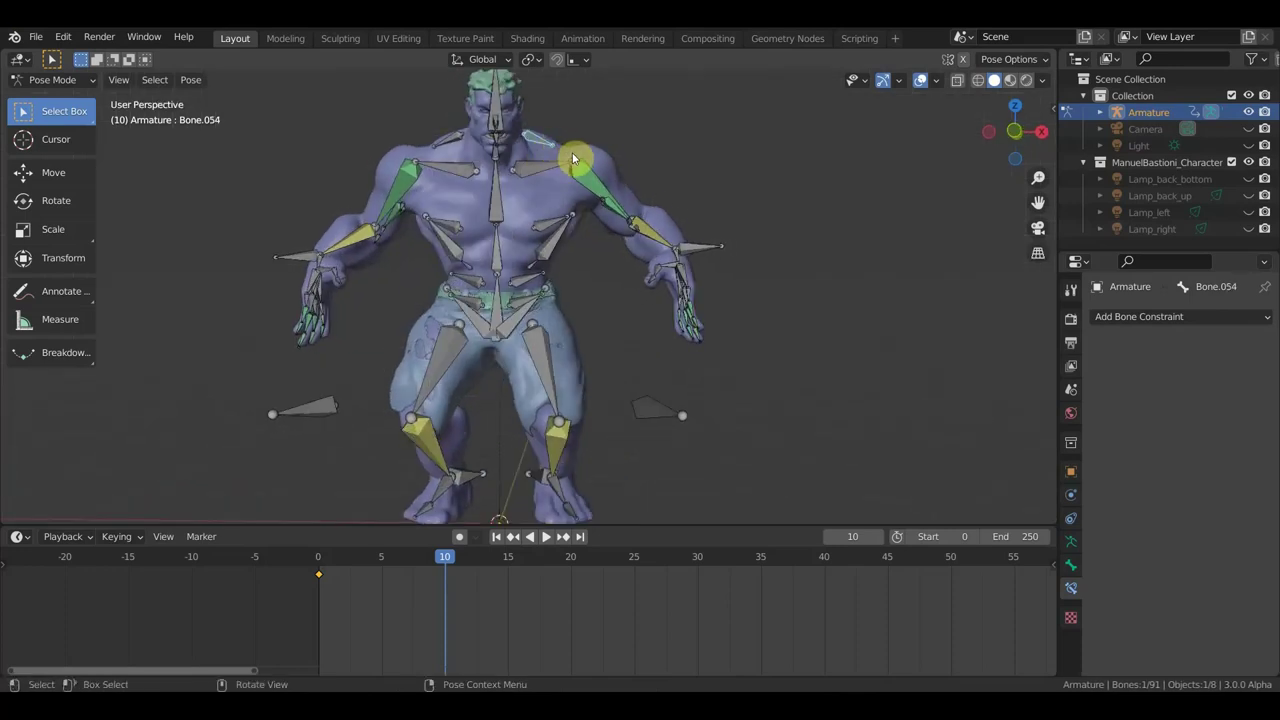
key("g")
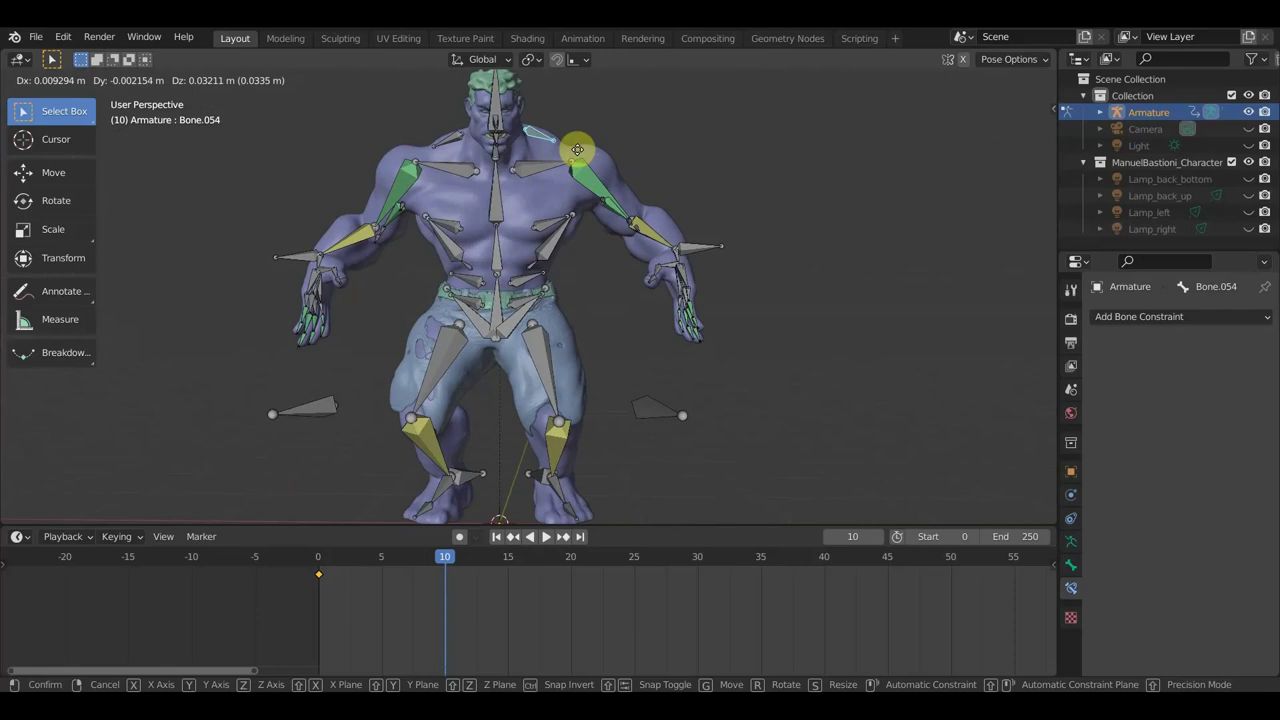
left_click(571, 150)
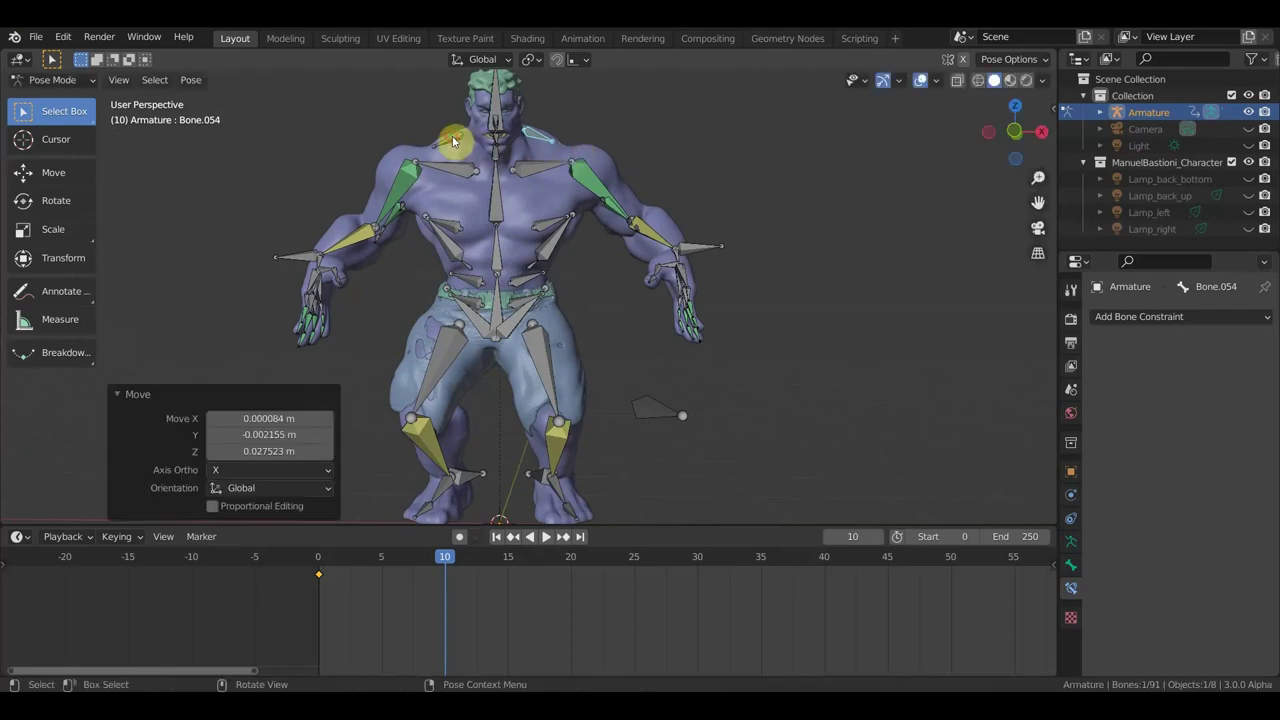
left_click(453, 141)
key("g")
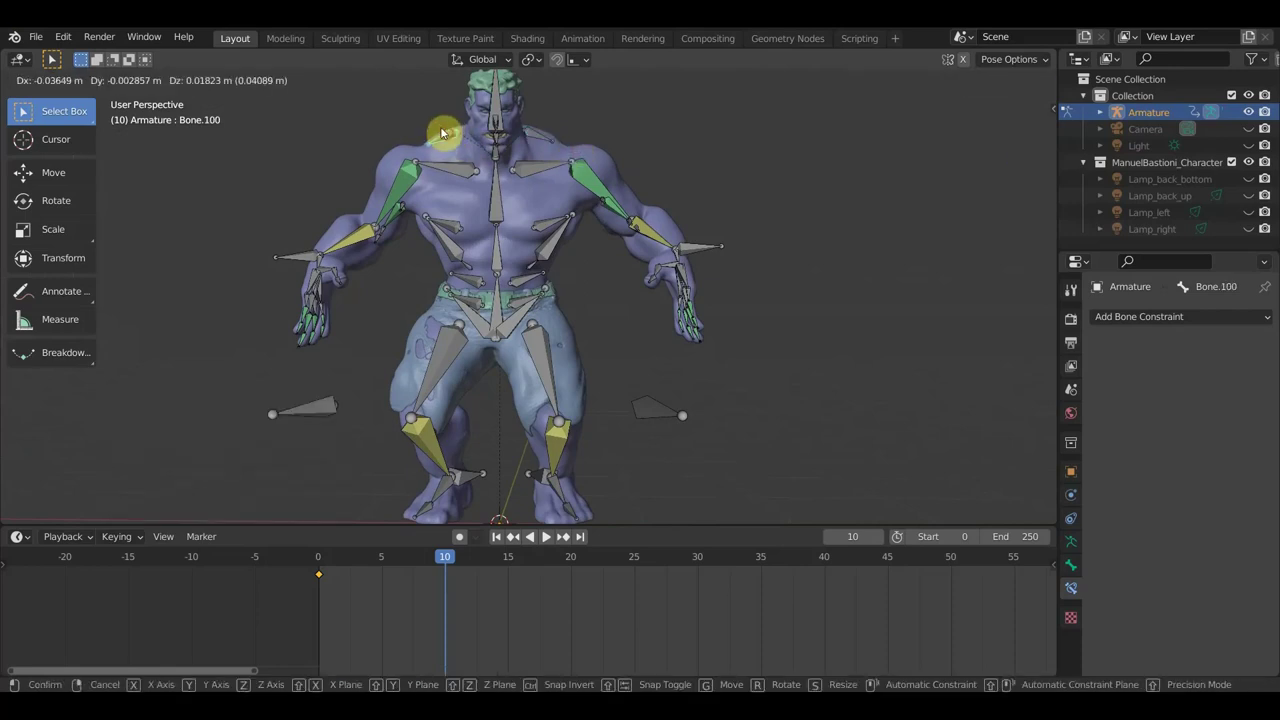
left_click(441, 133)
Step: Nudge Bone.054 and Bone.100 again with small moves
left_click(543, 133)
key("g")
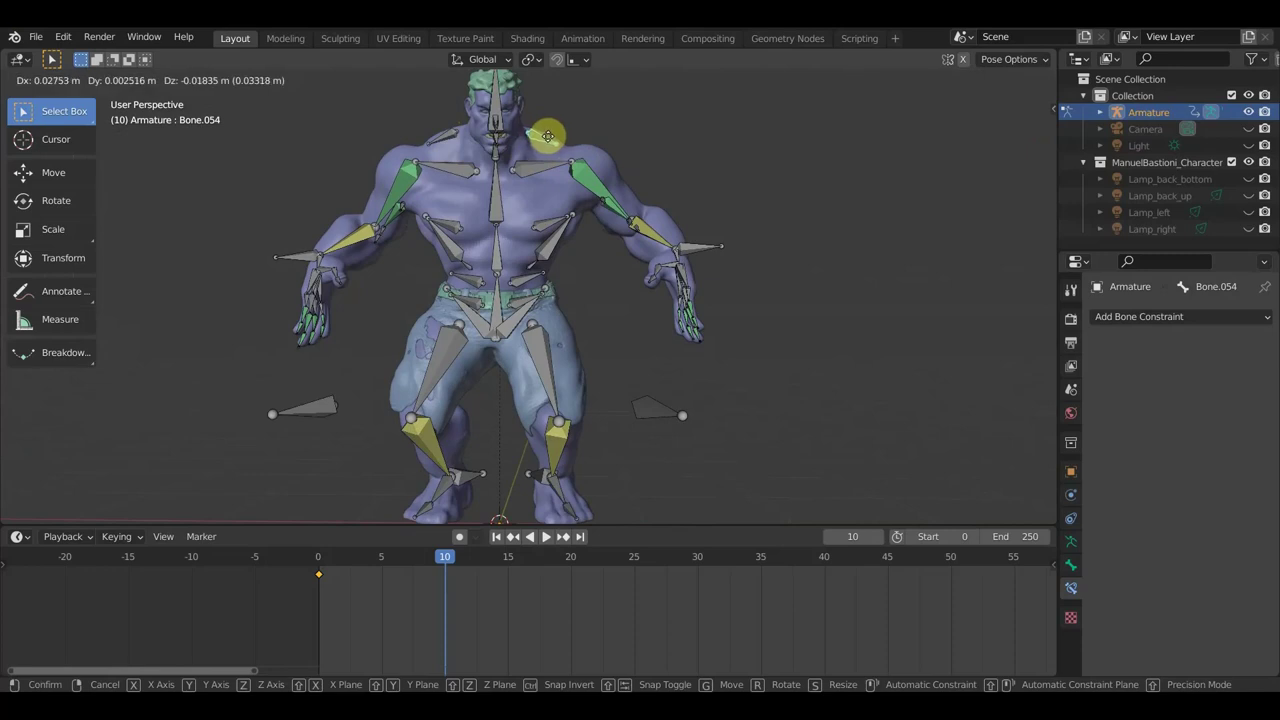
left_click(545, 133)
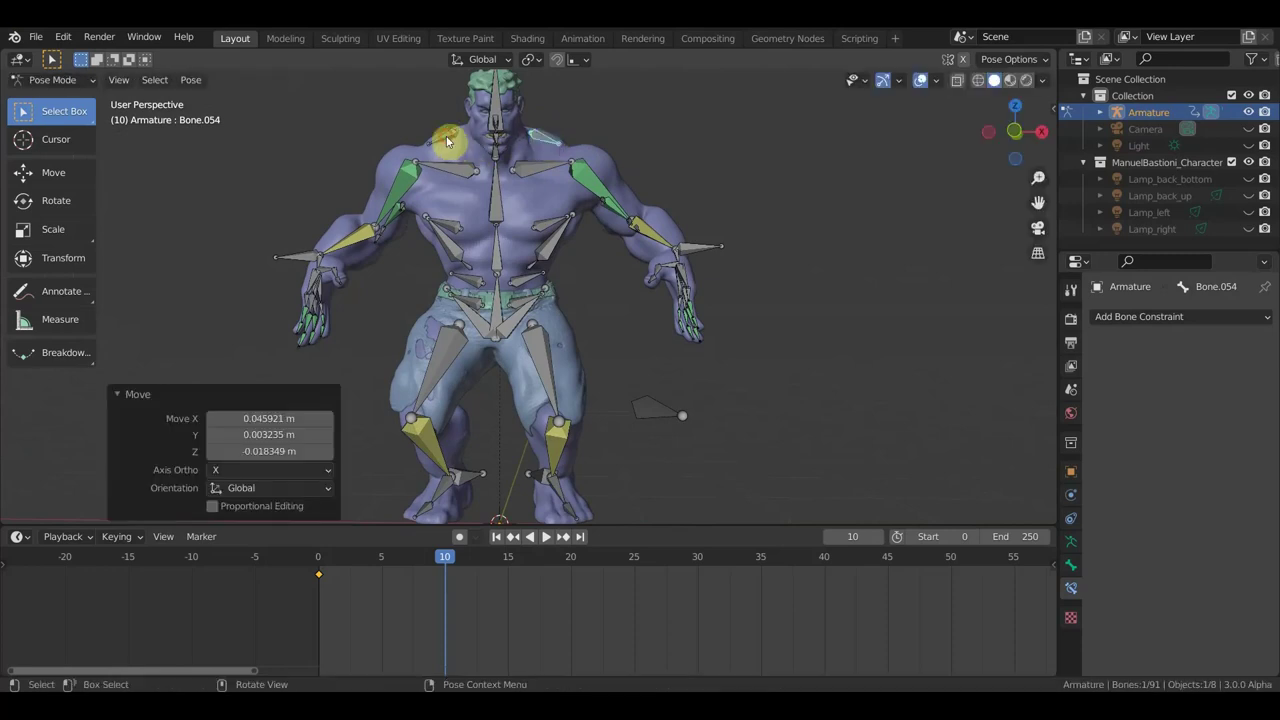
left_click(447, 140)
key("g")
left_click(447, 142)
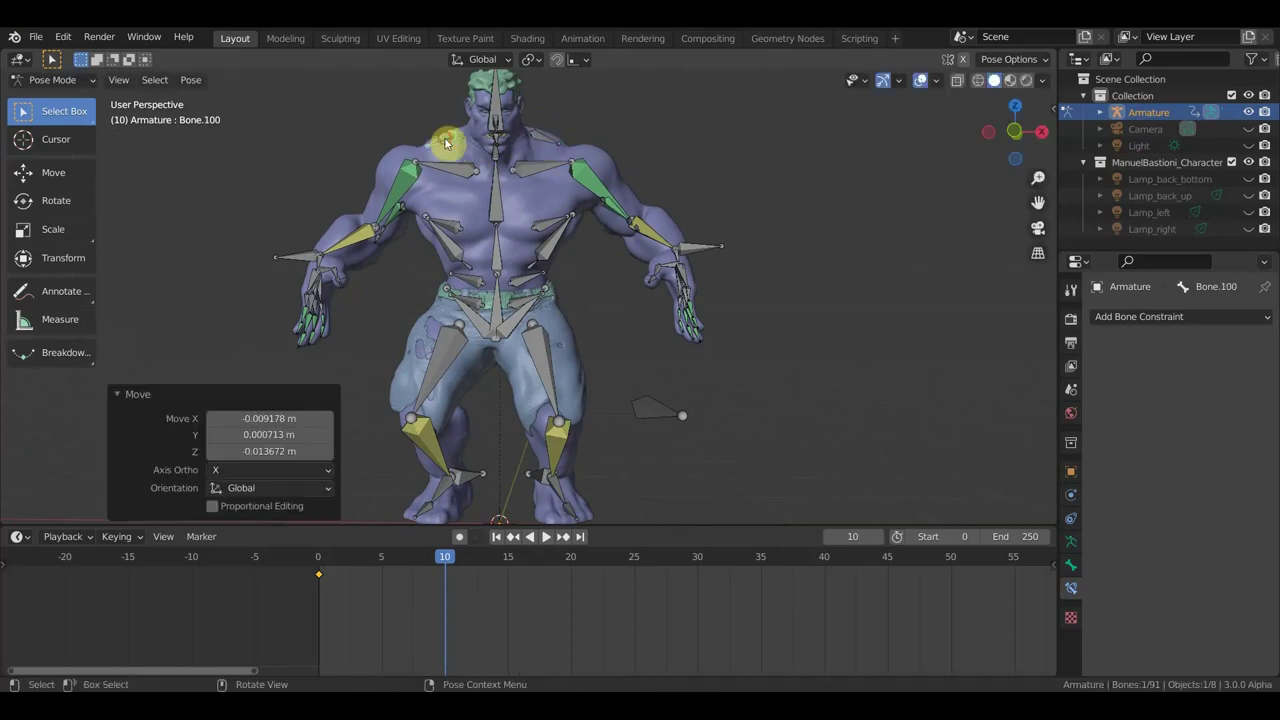
Step: Orbit around the character and select two finger bones on one hand
mouse_move(437, 155)
middle_mouse_down()
mouse_move(510, 207)
mouse_move(379, 222)
mouse_move(567, 201)
middle_mouse_up()
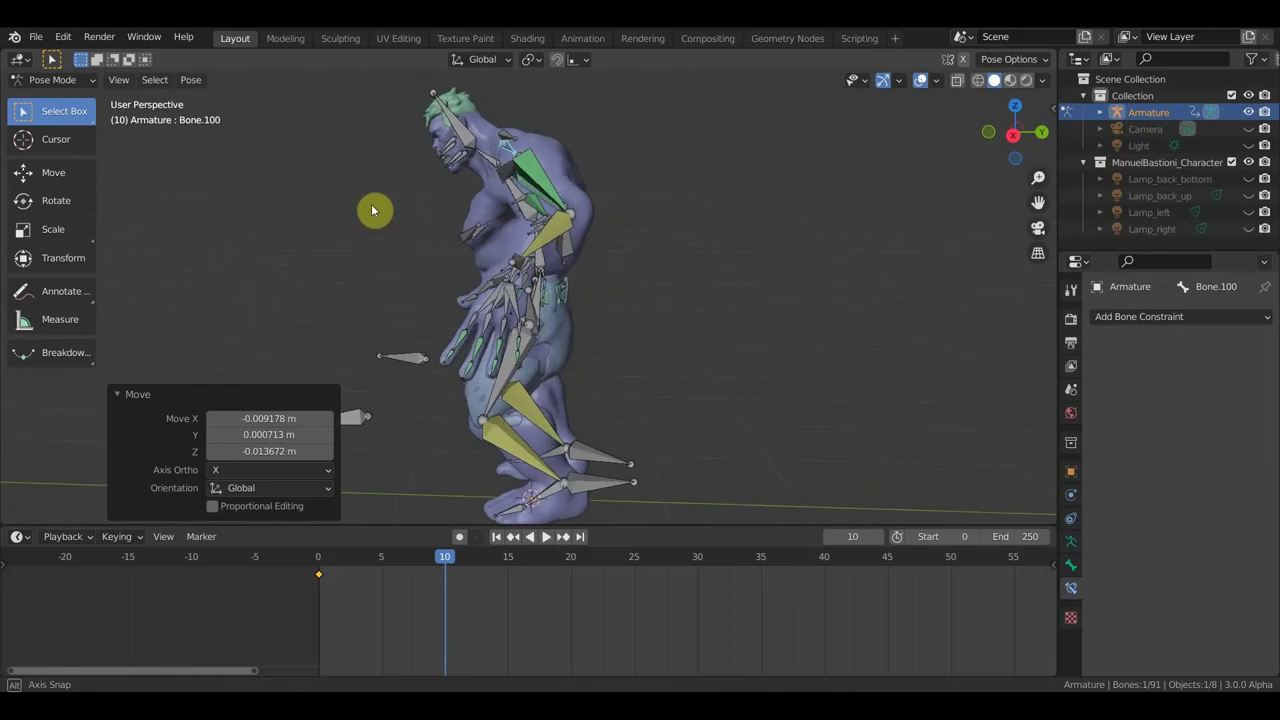
middle_click_drag(700, 234, 580, 249)
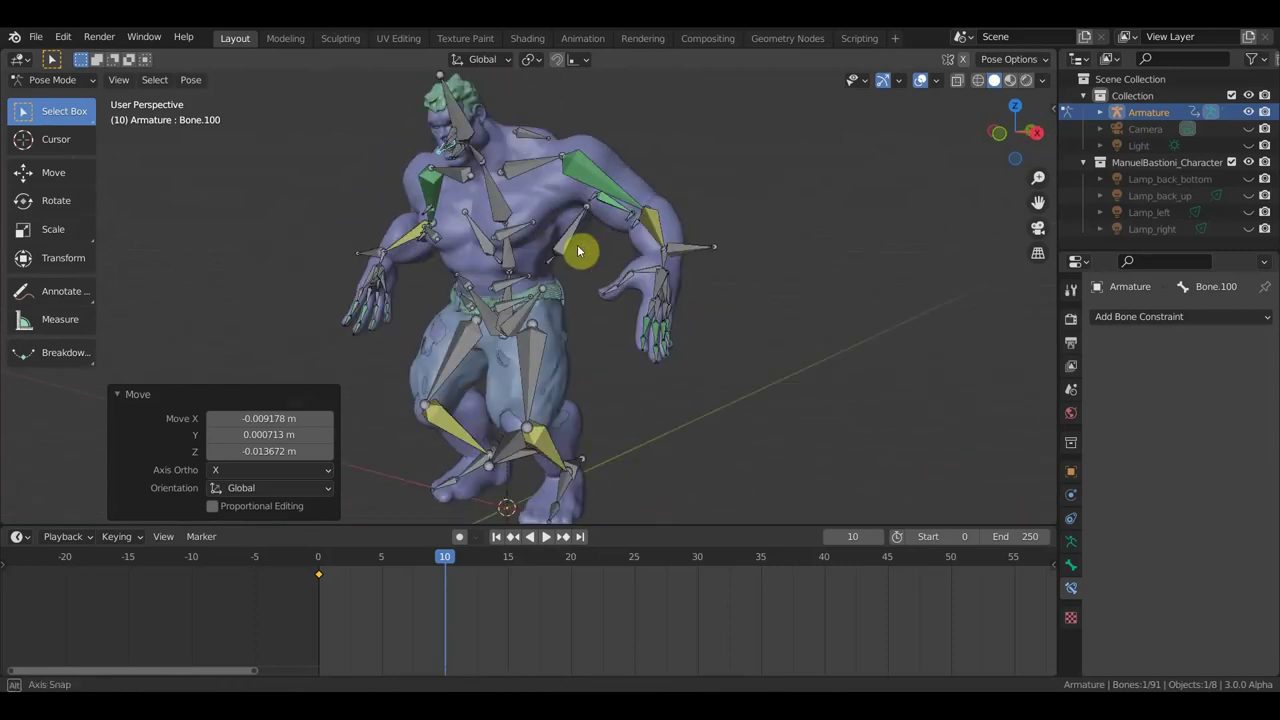
scroll(652, 310, "up", 3)
mouse_move(750, 381)
middle_mouse_down()
mouse_move(677, 377)
mouse_move(686, 360)
middle_mouse_up()
left_click(635, 342)
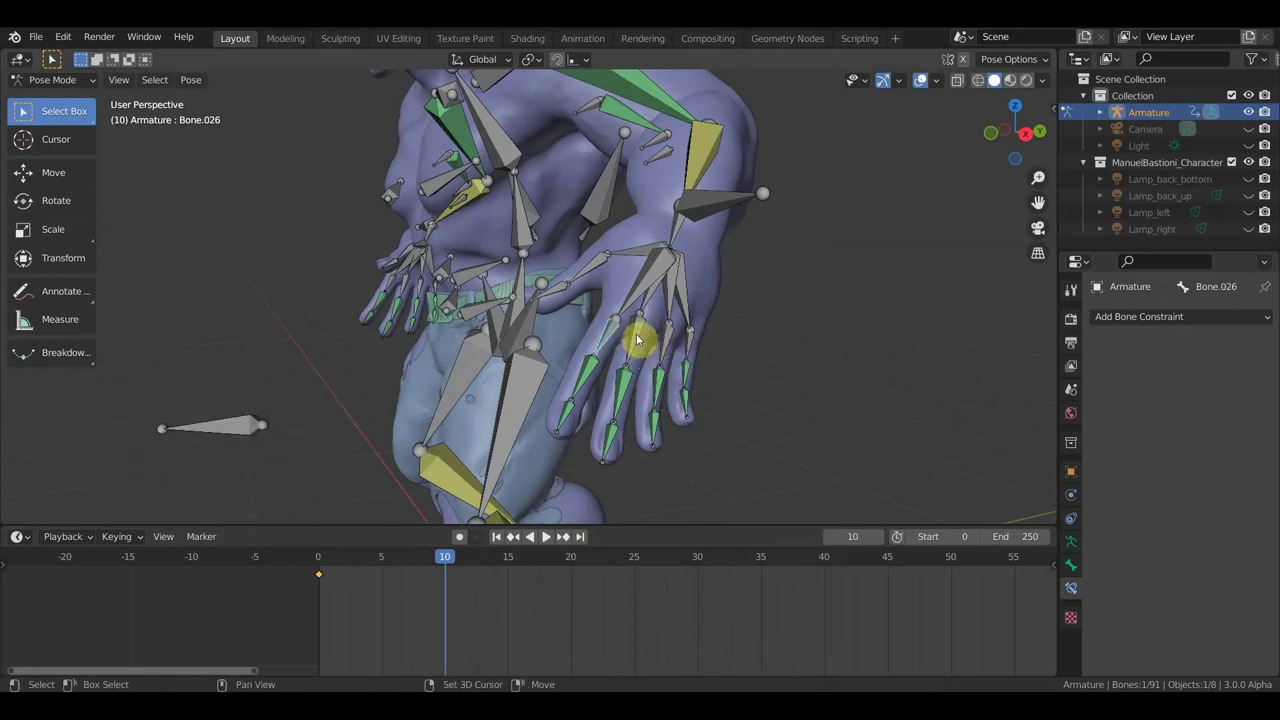
left_click(700, 347, "shift")
Step: Curl the selected hand's finger bones about 40 degrees
middle_click_drag(700, 347, 861, 360)
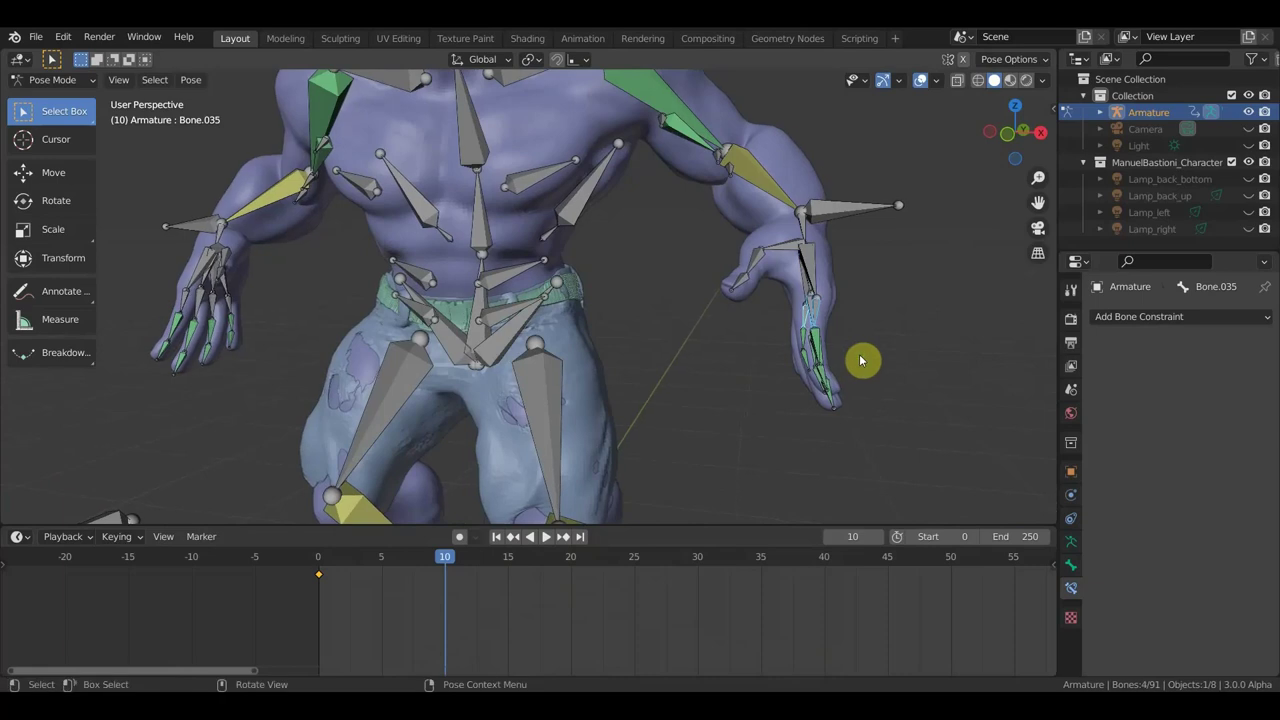
key("r")
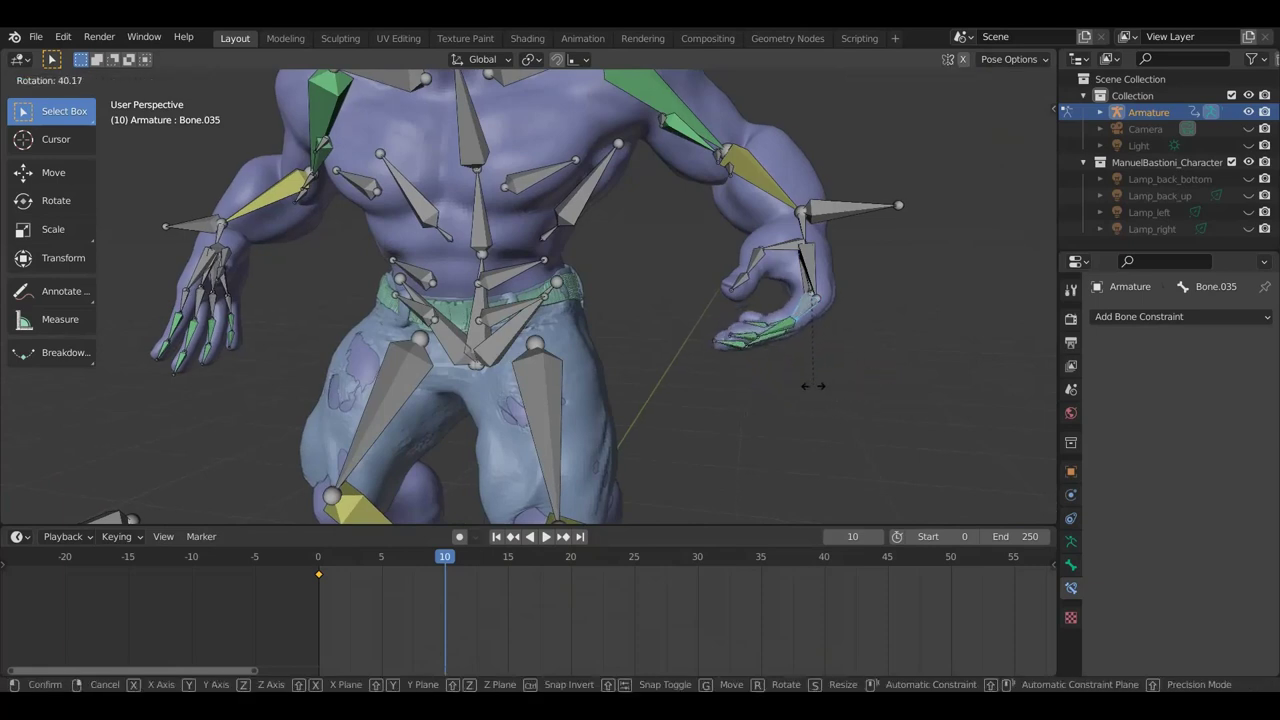
left_click(815, 391)
Step: Select Bone.063 and the other hand's finger bones, trial-rotate -37.8°, undo, and show the sidebar
mouse_move(523, 324)
middle_mouse_down()
mouse_move(647, 369)
mouse_move(563, 337)
mouse_move(680, 317)
mouse_move(443, 274)
middle_mouse_up()
left_click(401, 276)
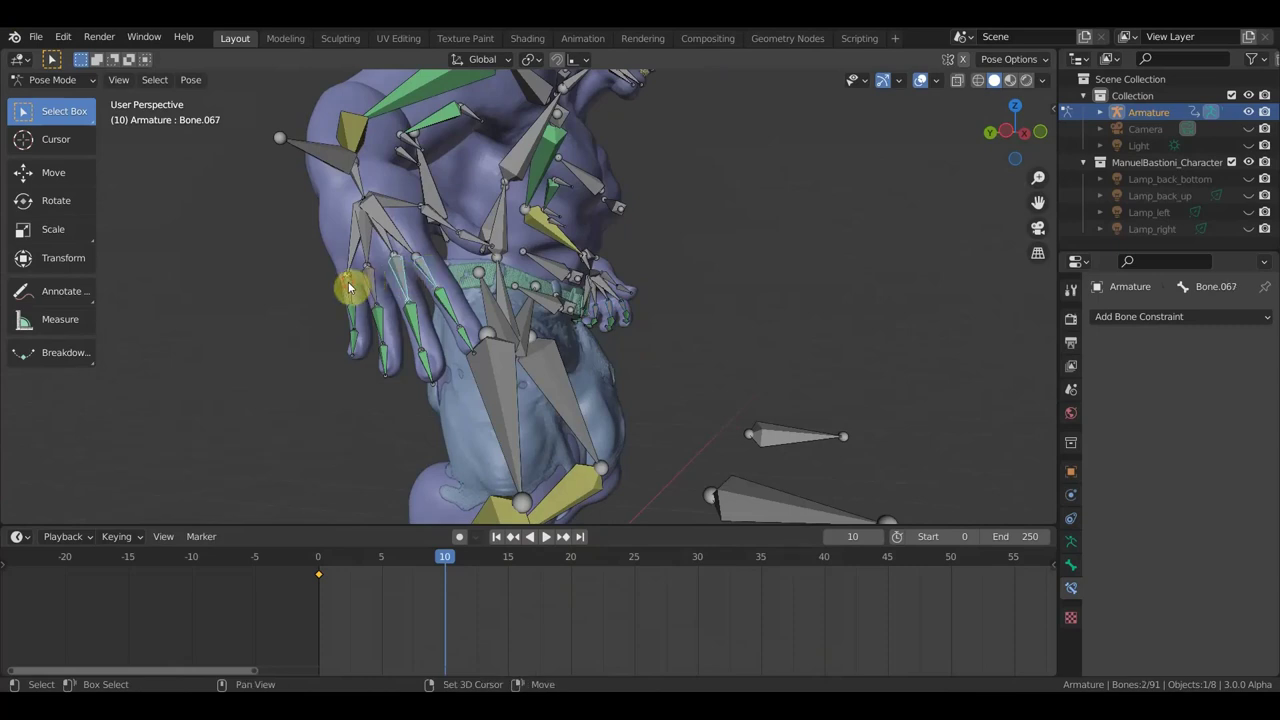
left_click(527, 303, "shift")
left_click(375, 285, "shift")
middle_click_drag(577, 340, 420, 355)
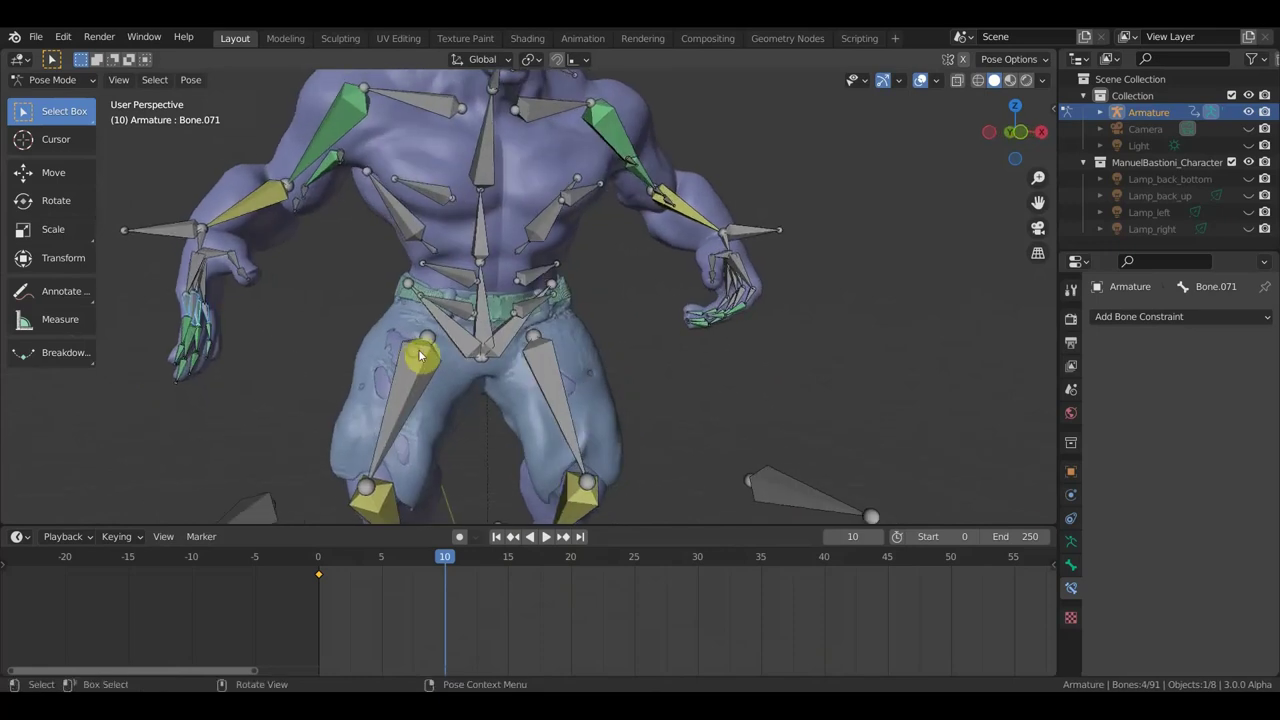
key("KP_1")
key("r")
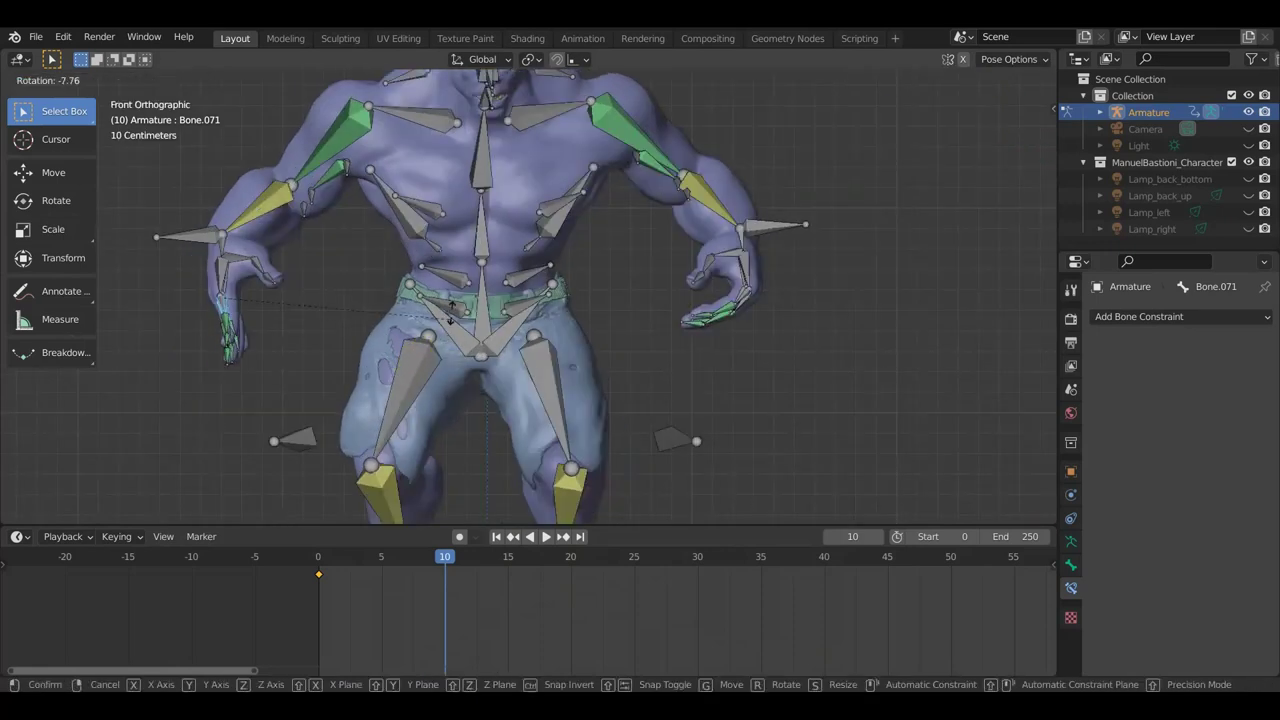
left_click(391, 218)
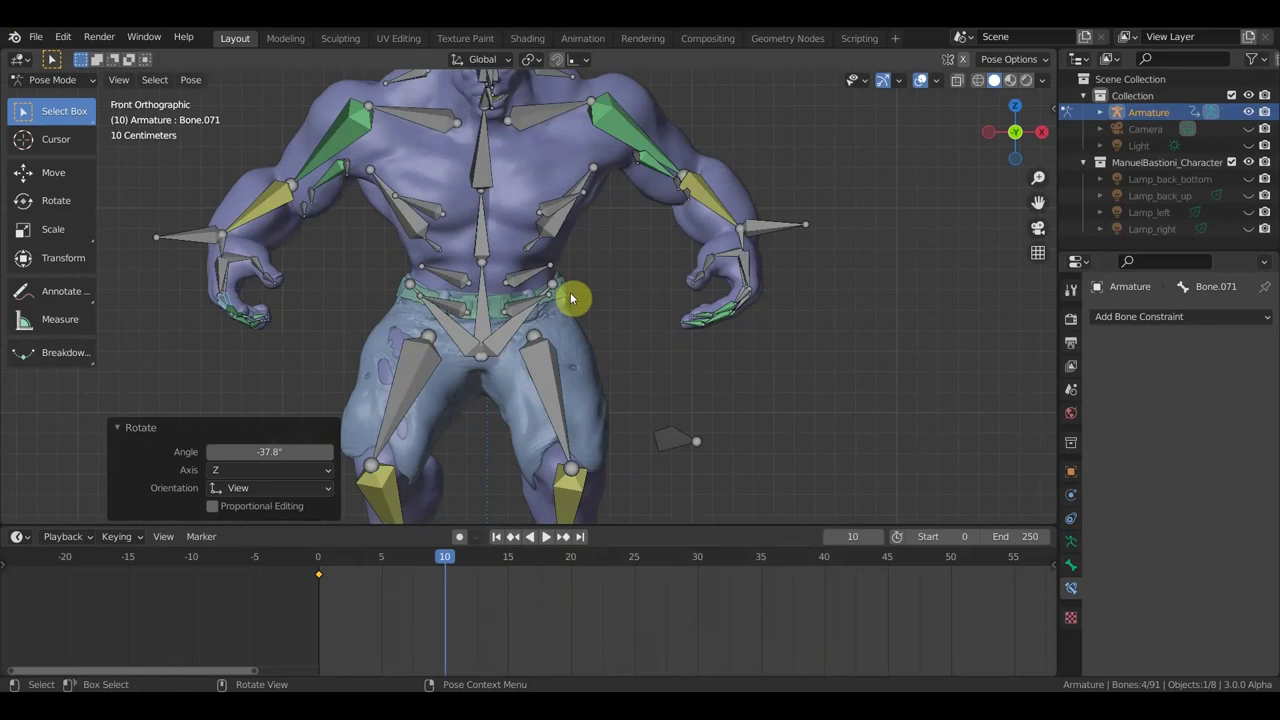
mouse_move(526, 323)
middle_mouse_down()
mouse_move(677, 309)
mouse_move(686, 289)
mouse_move(695, 303)
mouse_move(740, 306)
mouse_move(740, 371)
middle_mouse_up()
key("ctrl+z")
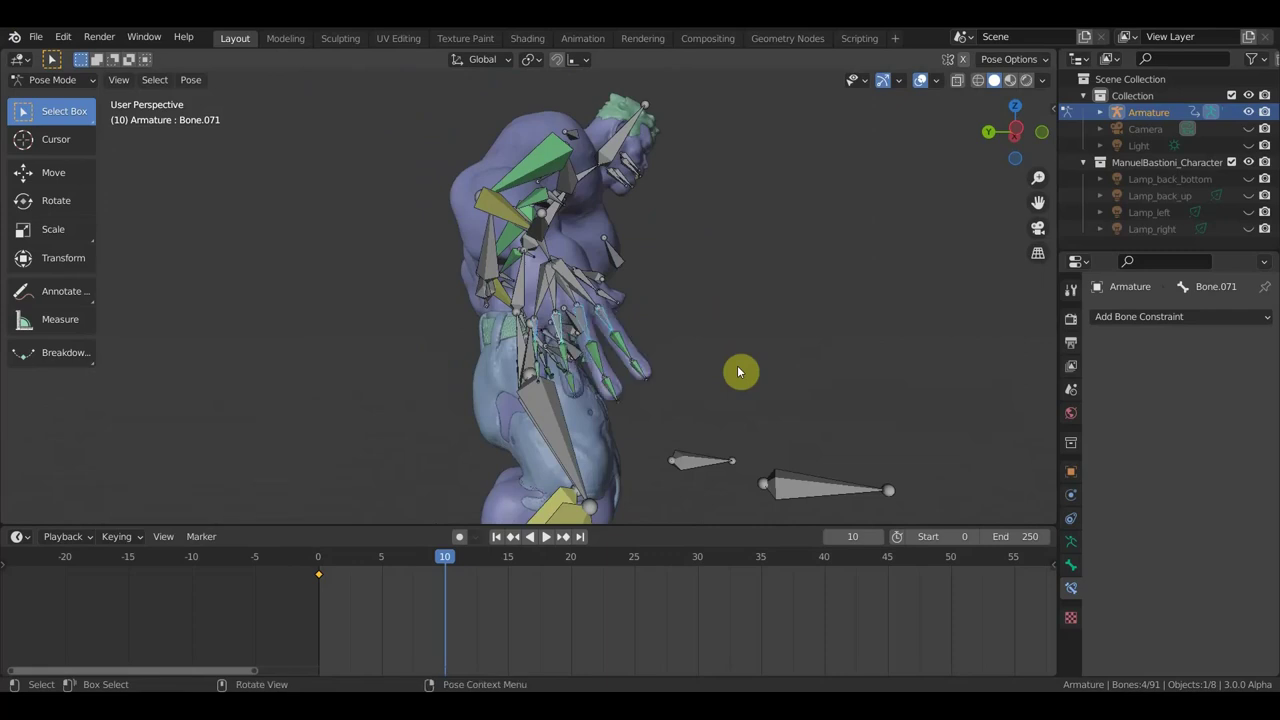
scroll(740, 369, "up", 1)
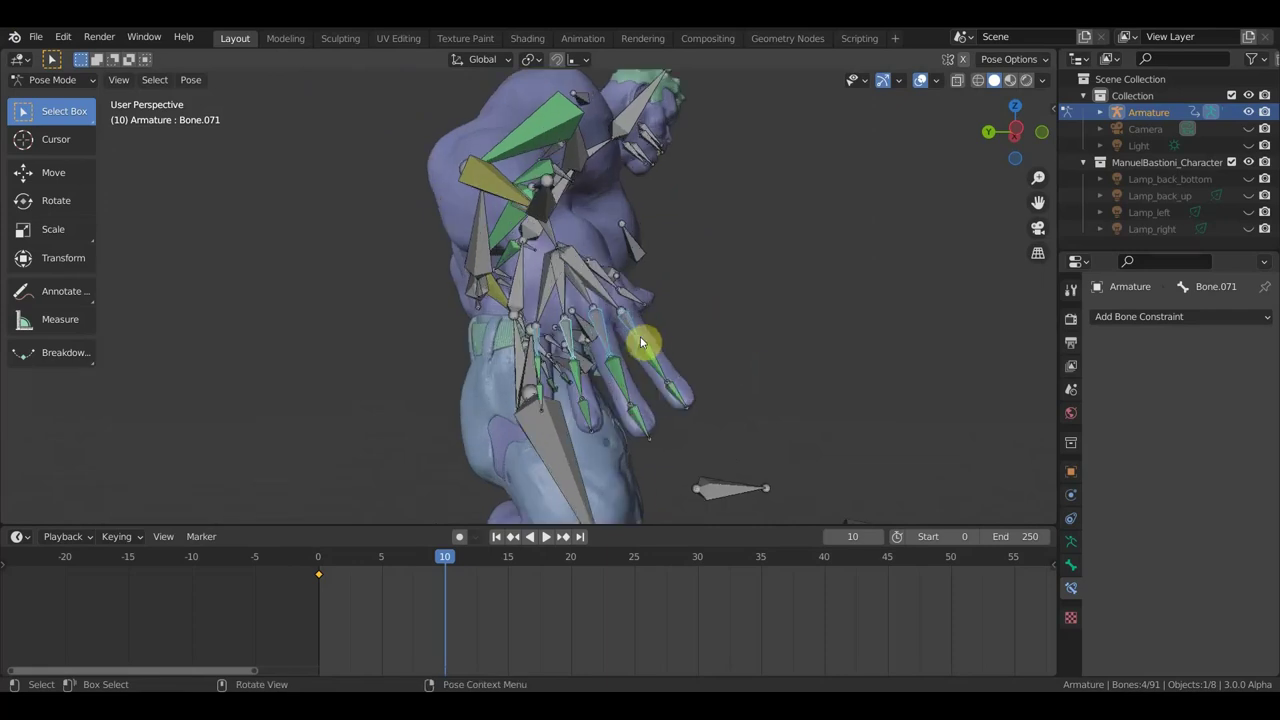
key("n")
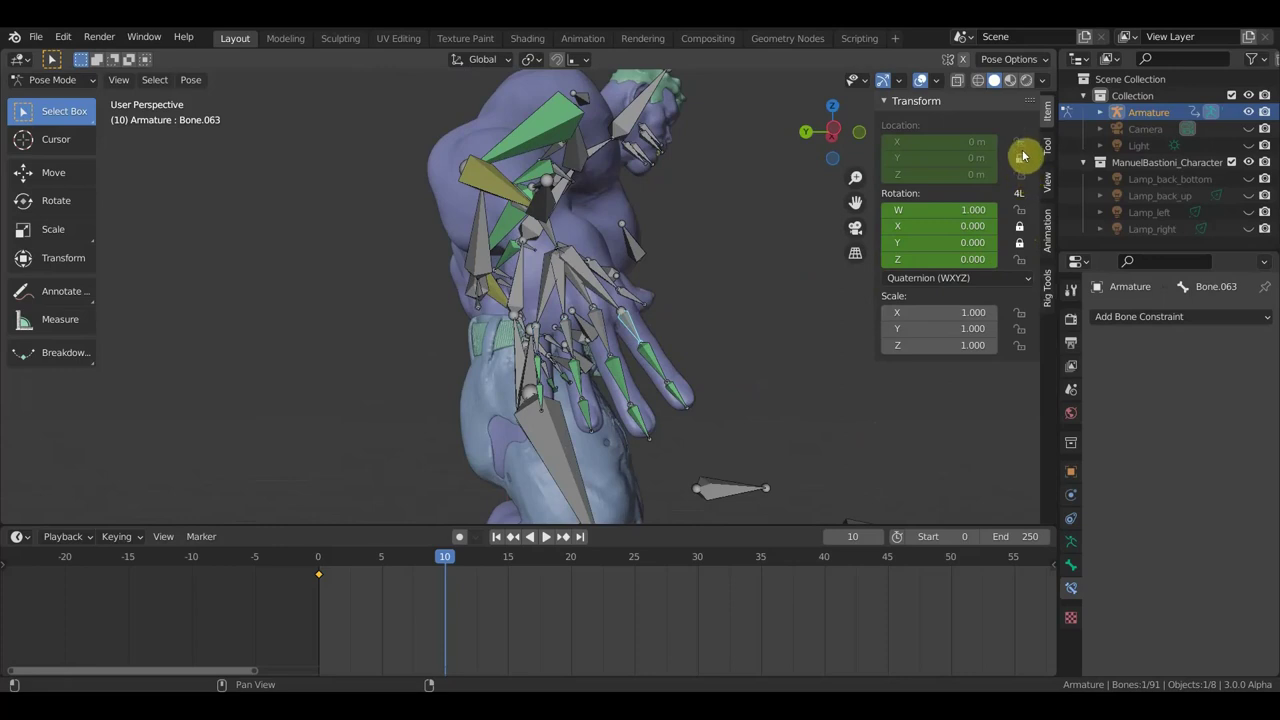
Step: Test-rotate Bone.063 to 47.6° and -12.6°, then undo back to rest
mouse_move(677, 328)
middle_mouse_down()
mouse_move(584, 367)
mouse_move(353, 376)
mouse_move(349, 343)
mouse_move(553, 403)
middle_mouse_up()
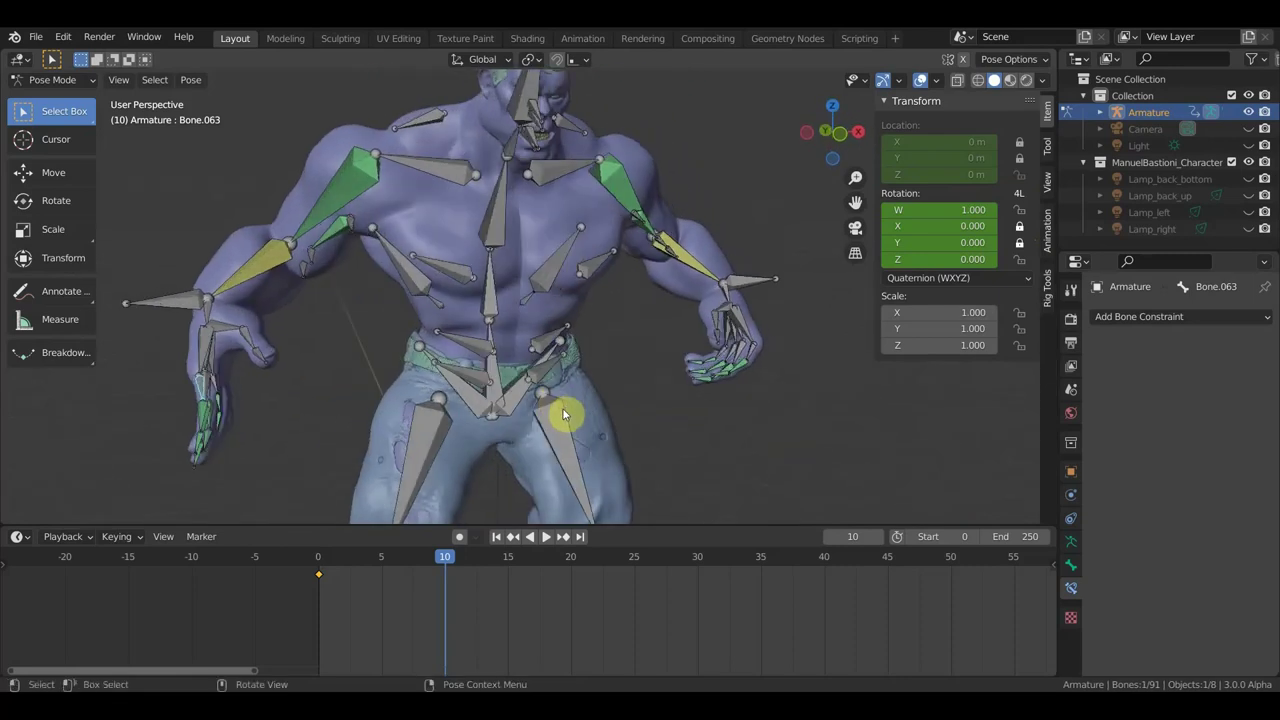
key("r")
left_click(383, 195)
mouse_move(383, 195)
middle_mouse_down()
mouse_move(434, 320)
mouse_move(560, 309)
middle_mouse_up()
key("r")
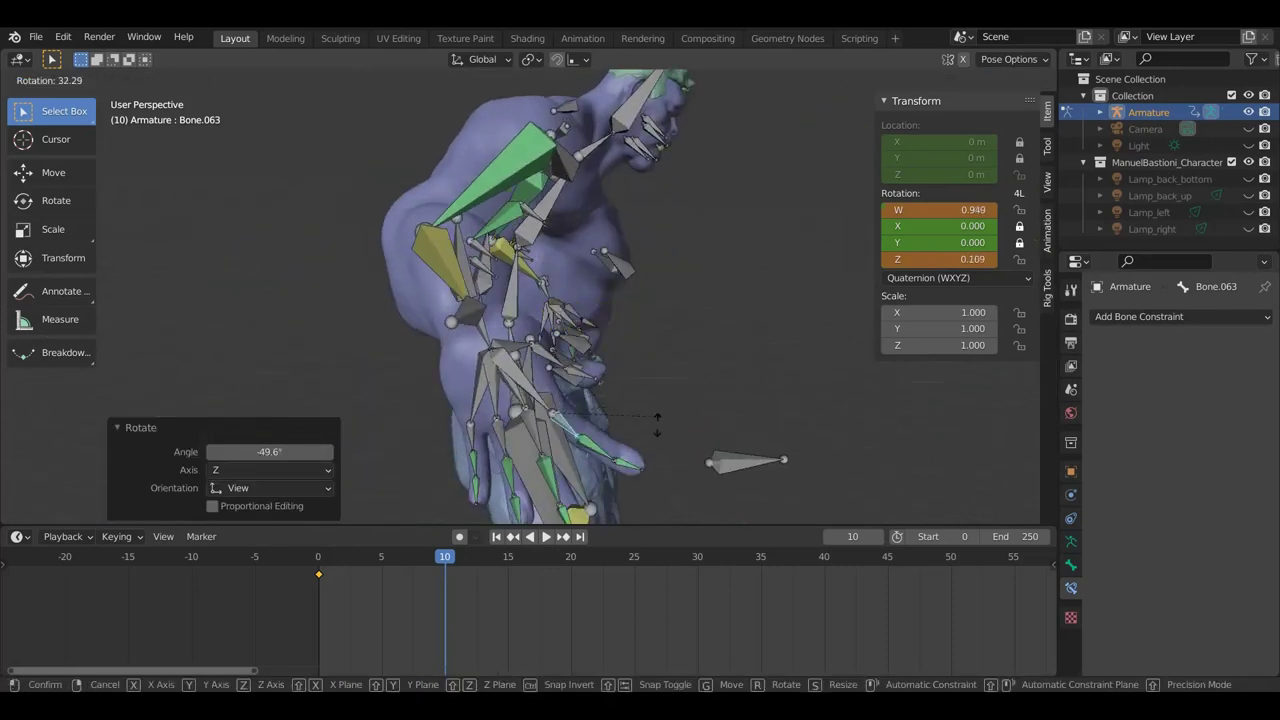
left_click(646, 446)
middle_click_drag(646, 446, 466, 463)
key("r")
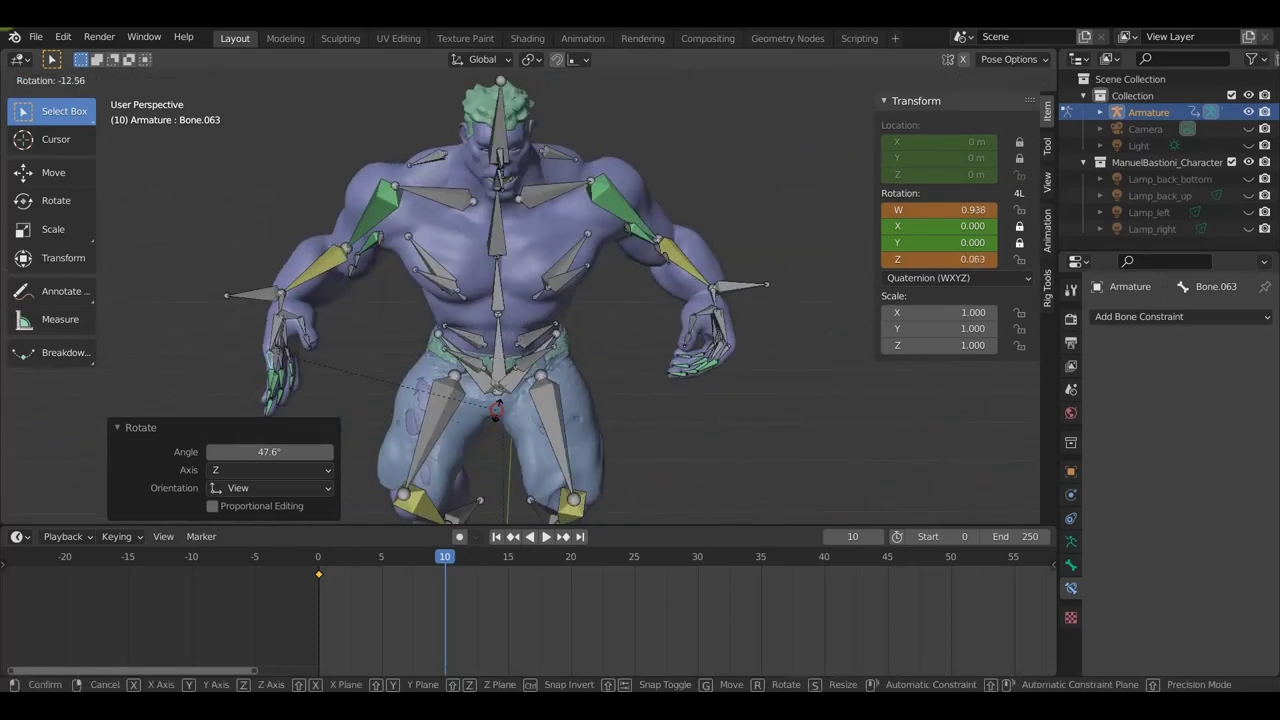
left_click(497, 408)
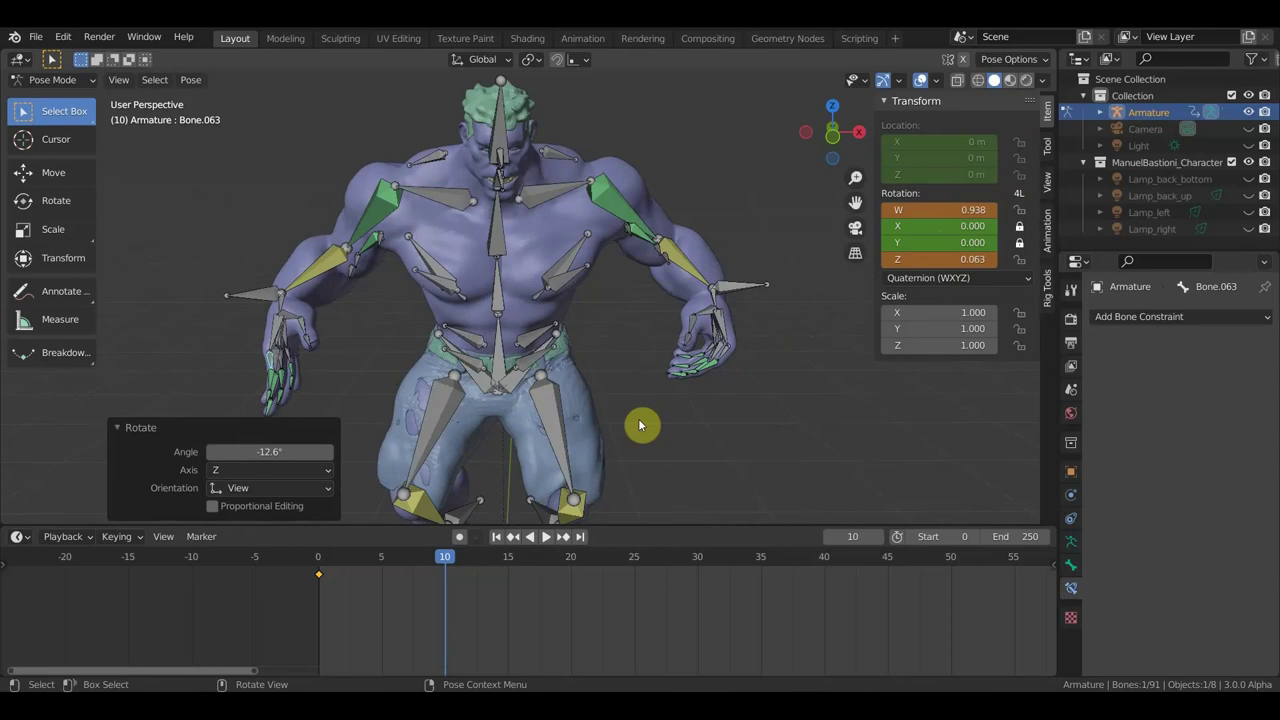
key("ctrl+z")
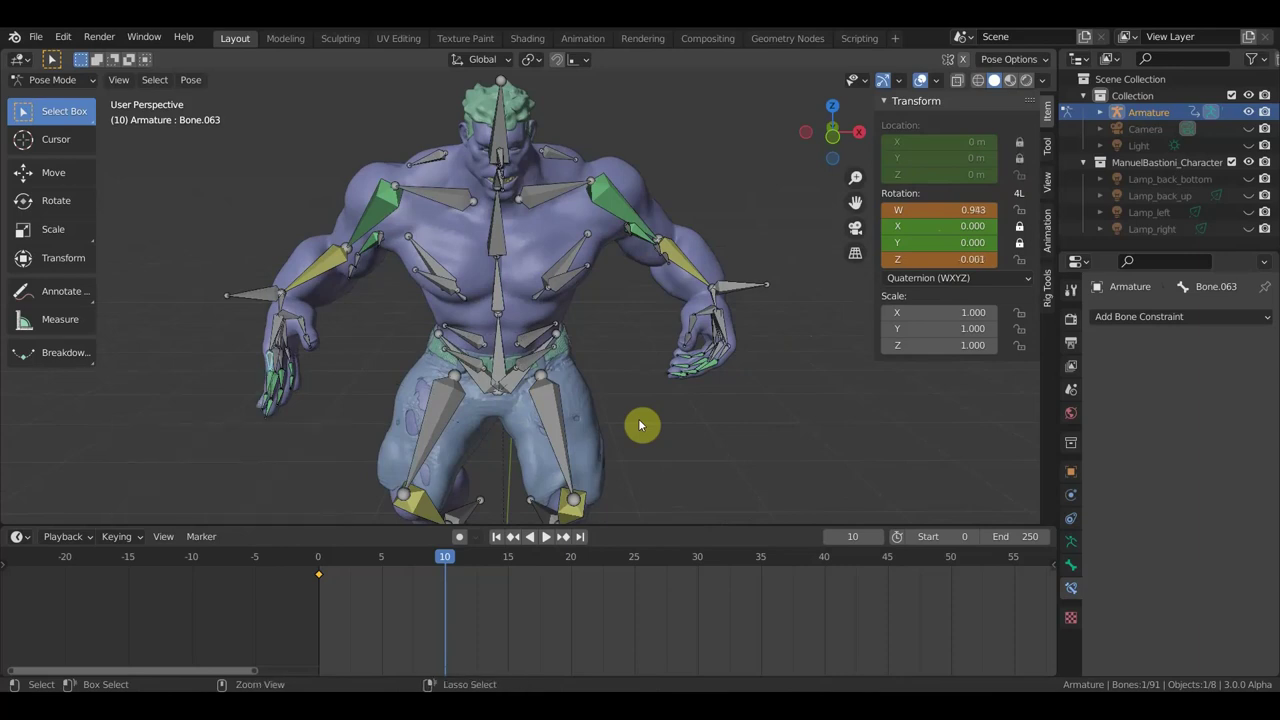
Step: Keep solid viewport shading and select Bone.068 to view its Copy Rotation targeting Bone.067
key("z")
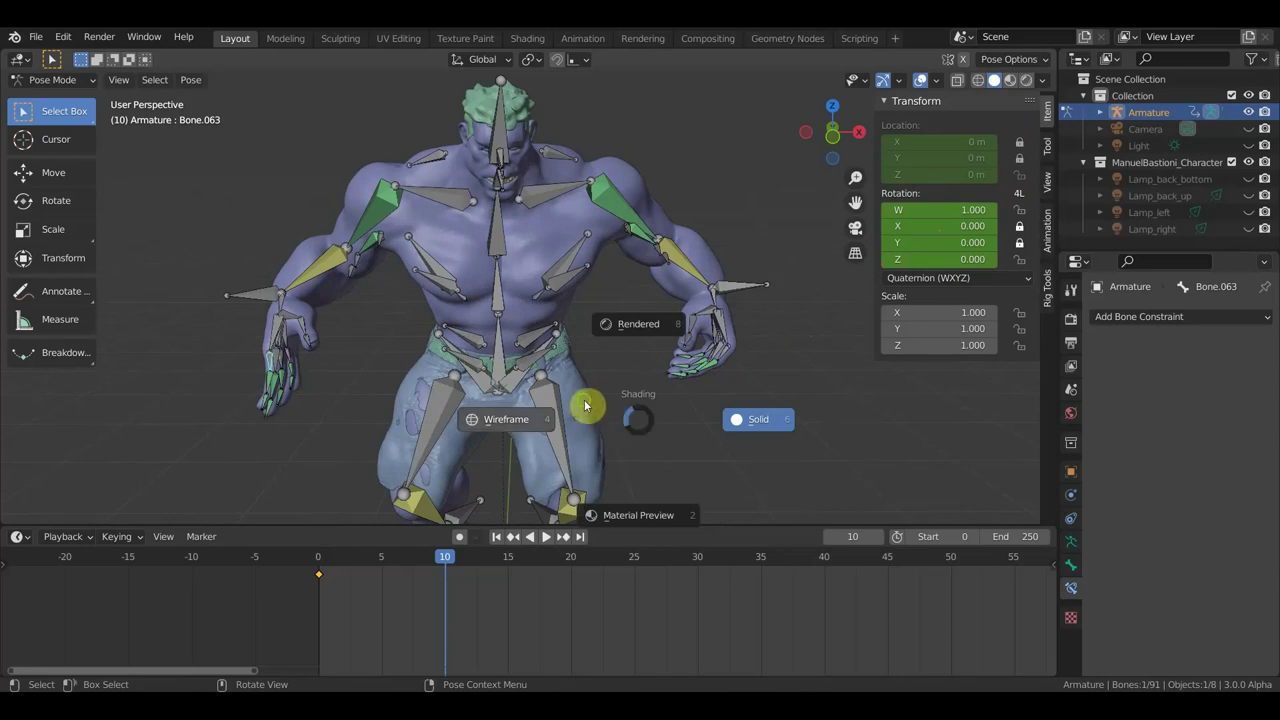
left_click(775, 364)
mouse_move(814, 374)
middle_mouse_down()
mouse_move(903, 363)
mouse_move(706, 377)
mouse_move(754, 286)
mouse_move(677, 351)
middle_mouse_up()
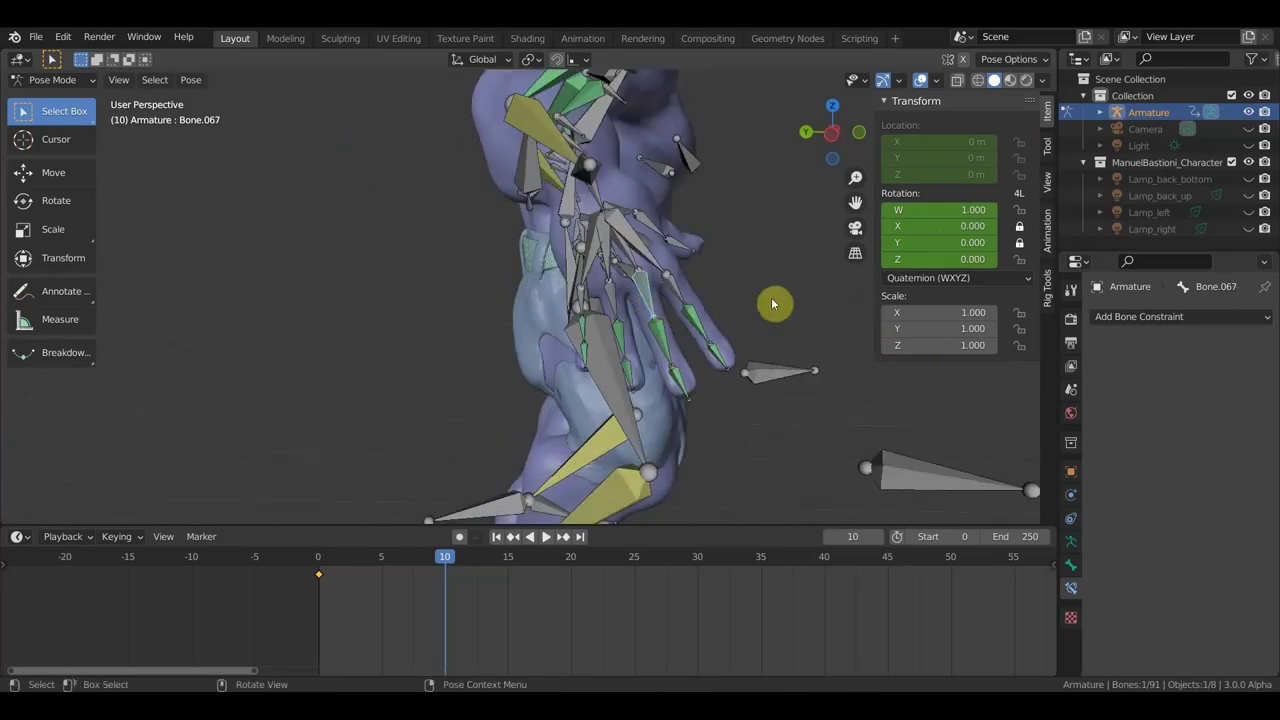
mouse_move(880, 280)
middle_mouse_down()
mouse_move(791, 317)
mouse_move(688, 321)
middle_mouse_up()
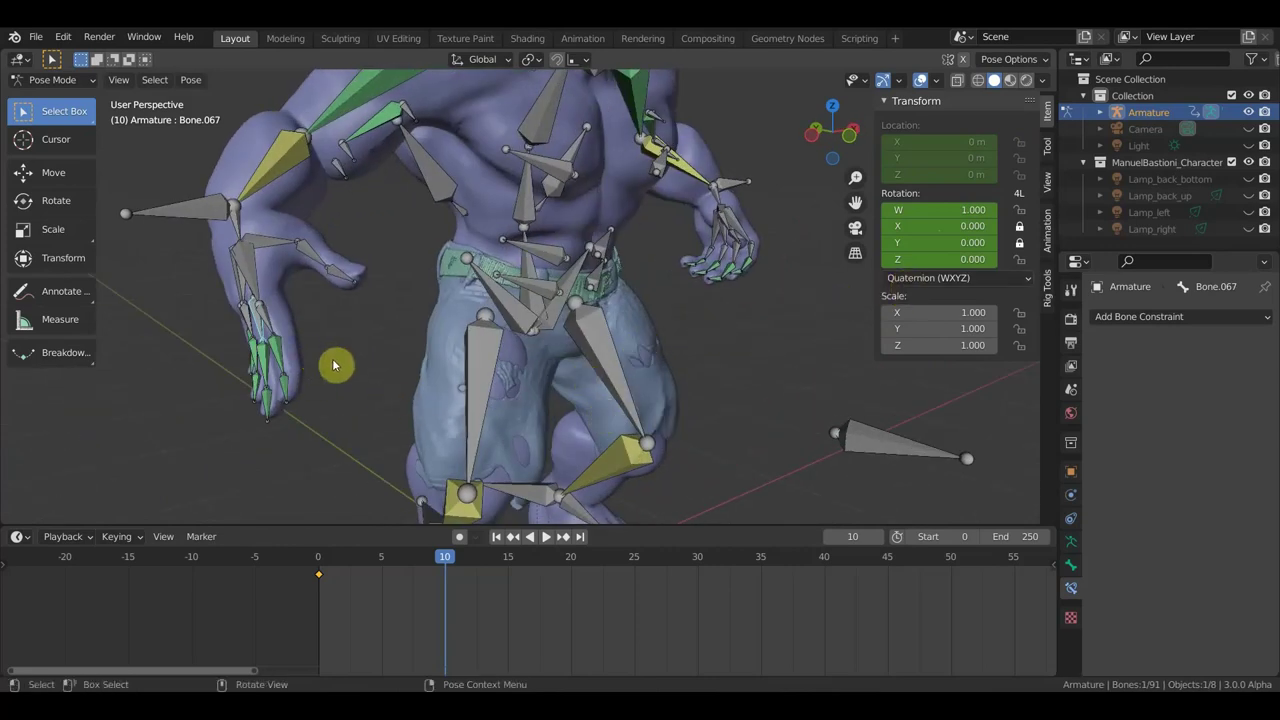
middle_click_drag(336, 366, 464, 372)
left_click(1074, 588)
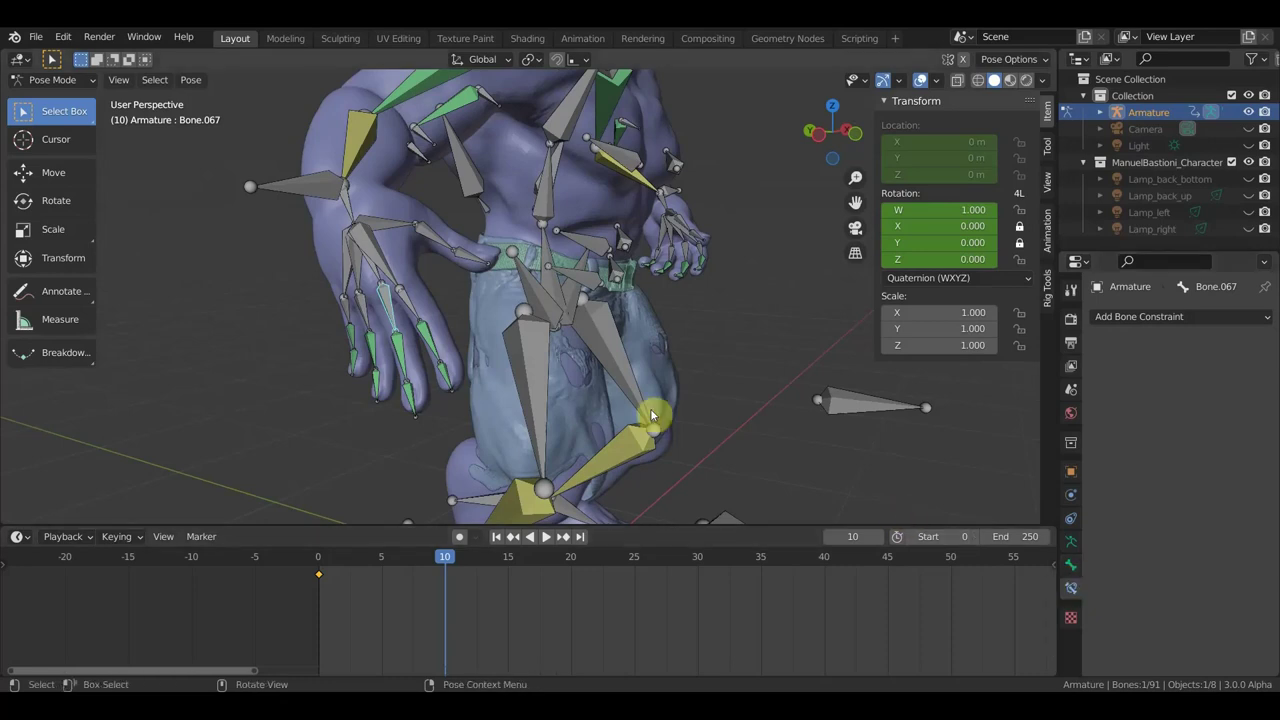
left_click(405, 352)
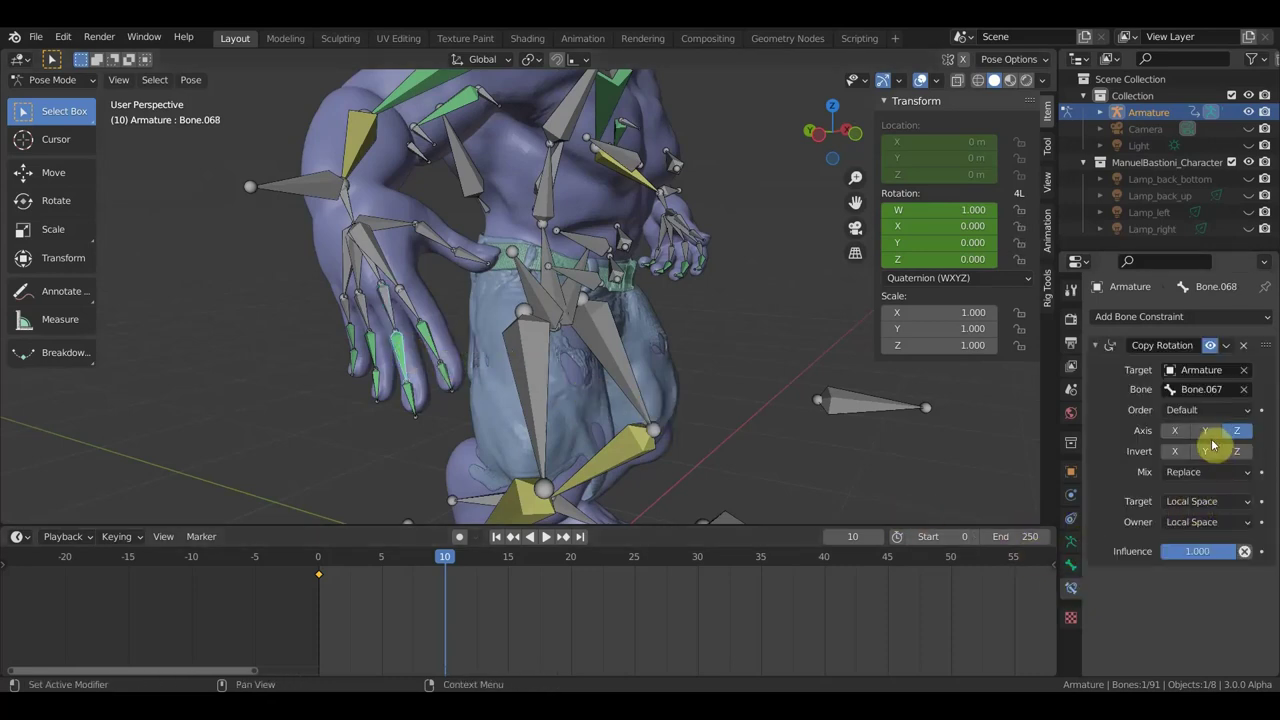
Step: Turn off Y and Z in Bone.068's Copy Rotation so it copies only X, then reselect Bone.067
middle_click_drag(790, 409, 708, 410)
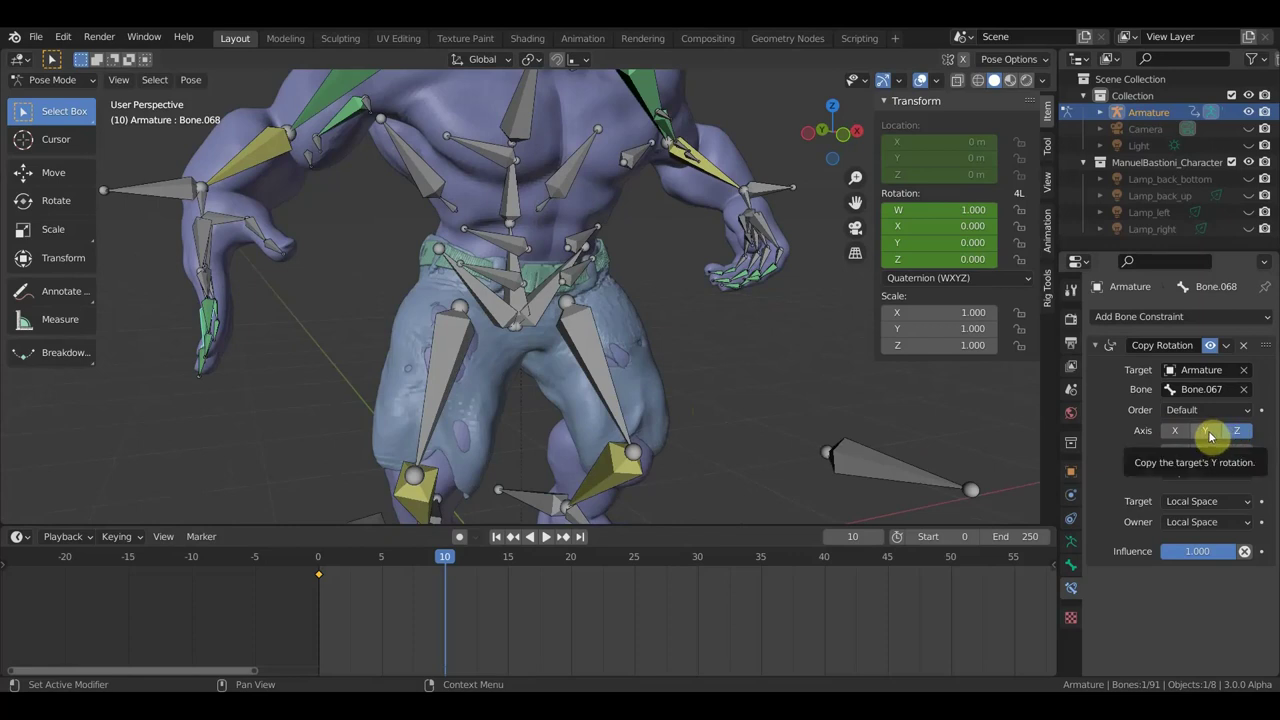
left_click(1207, 431)
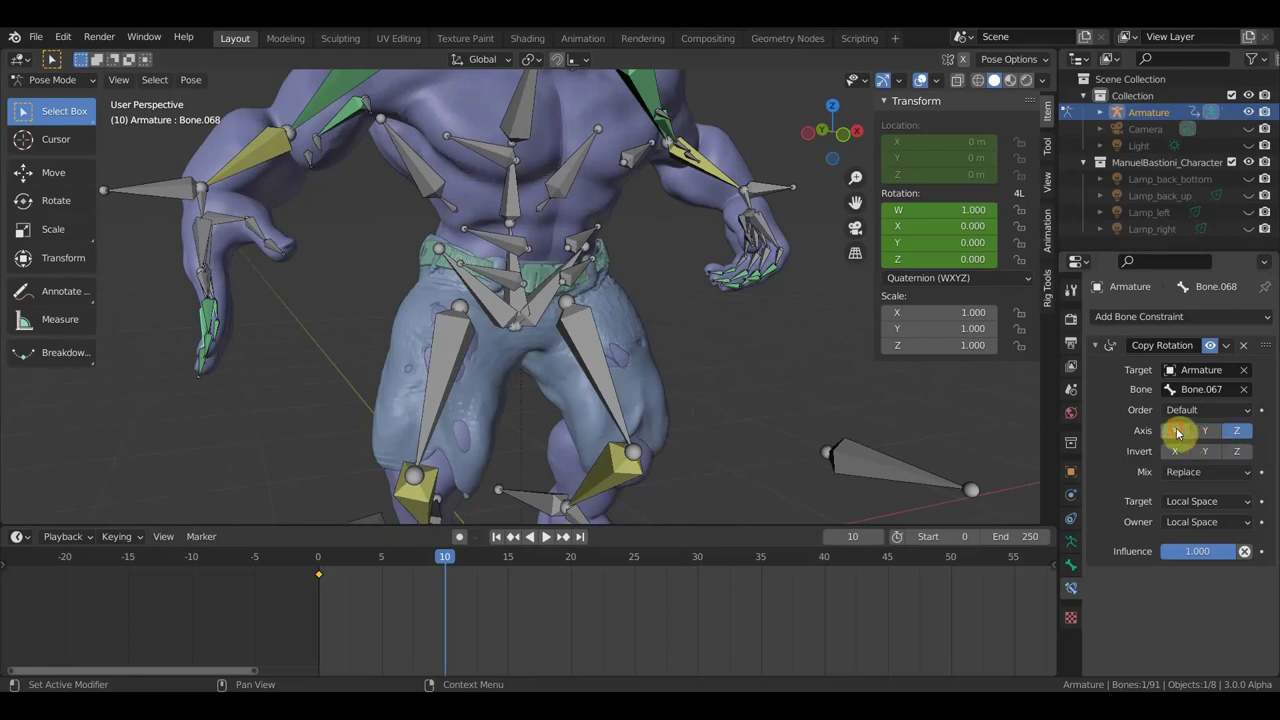
left_click(1236, 431)
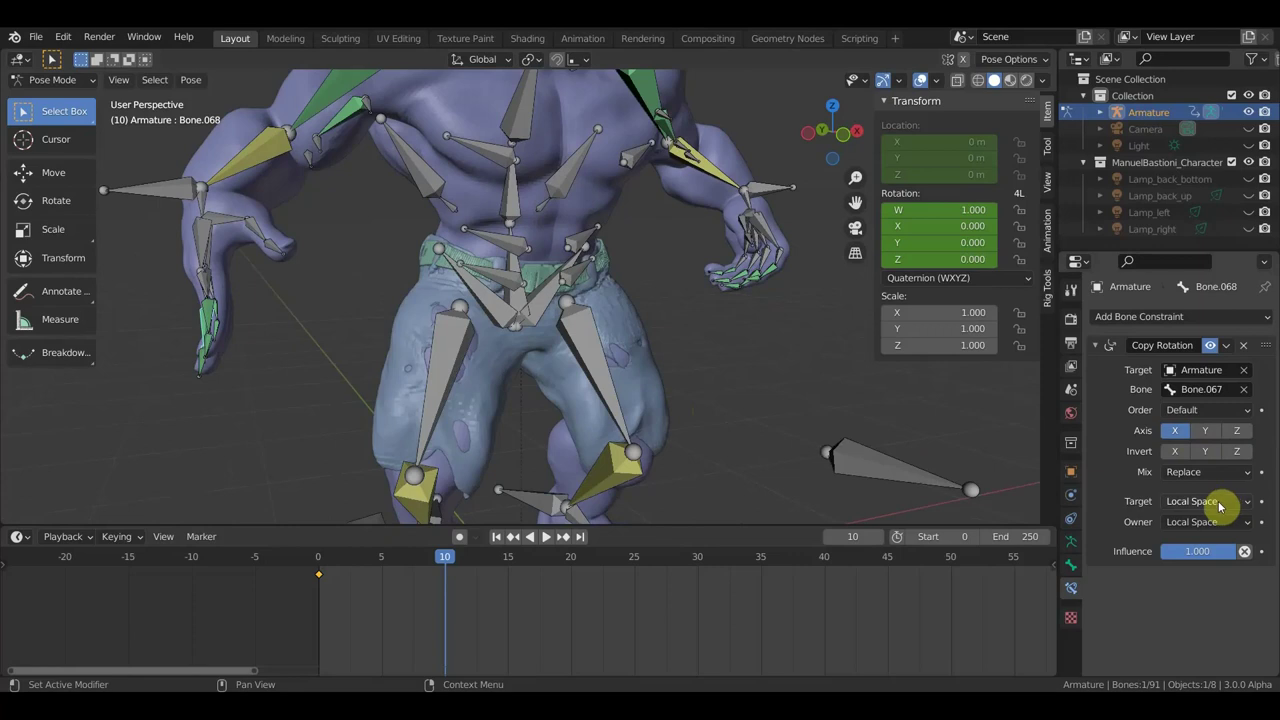
middle_click_drag(1010, 445, 630, 409)
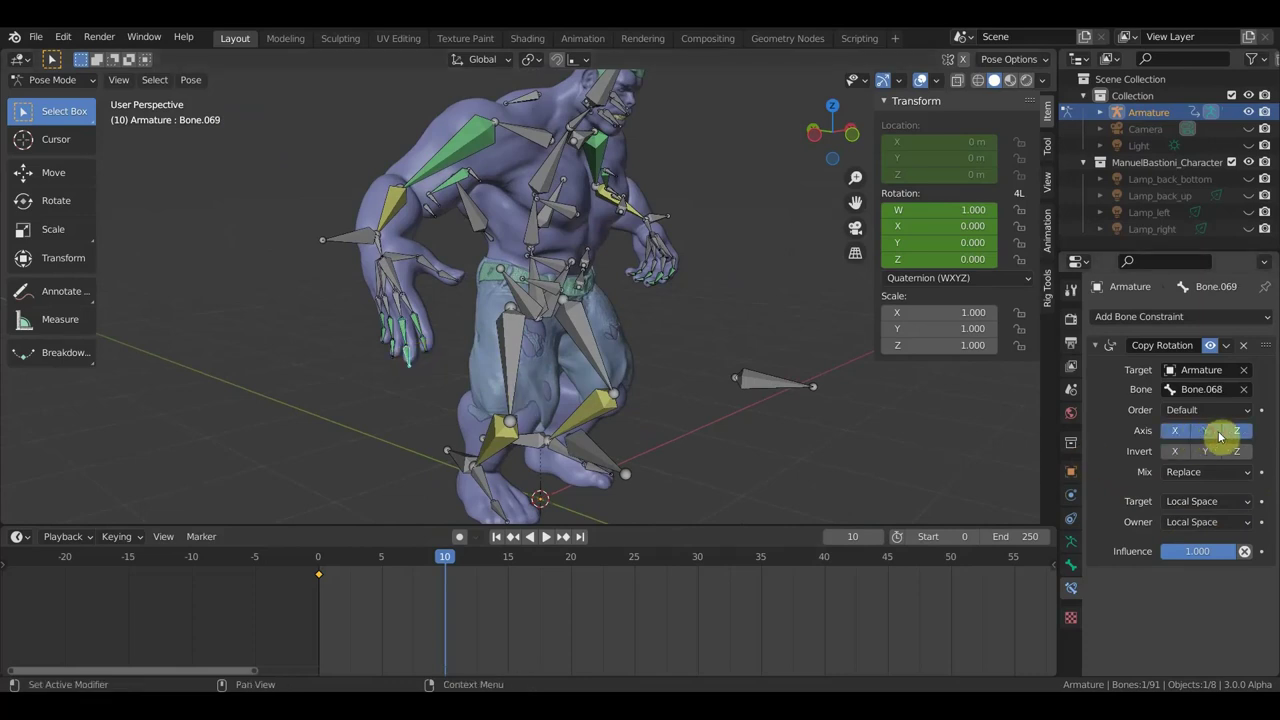
mouse_move(990, 465)
middle_mouse_down()
mouse_move(804, 432)
mouse_move(903, 434)
mouse_move(849, 420)
middle_mouse_up()
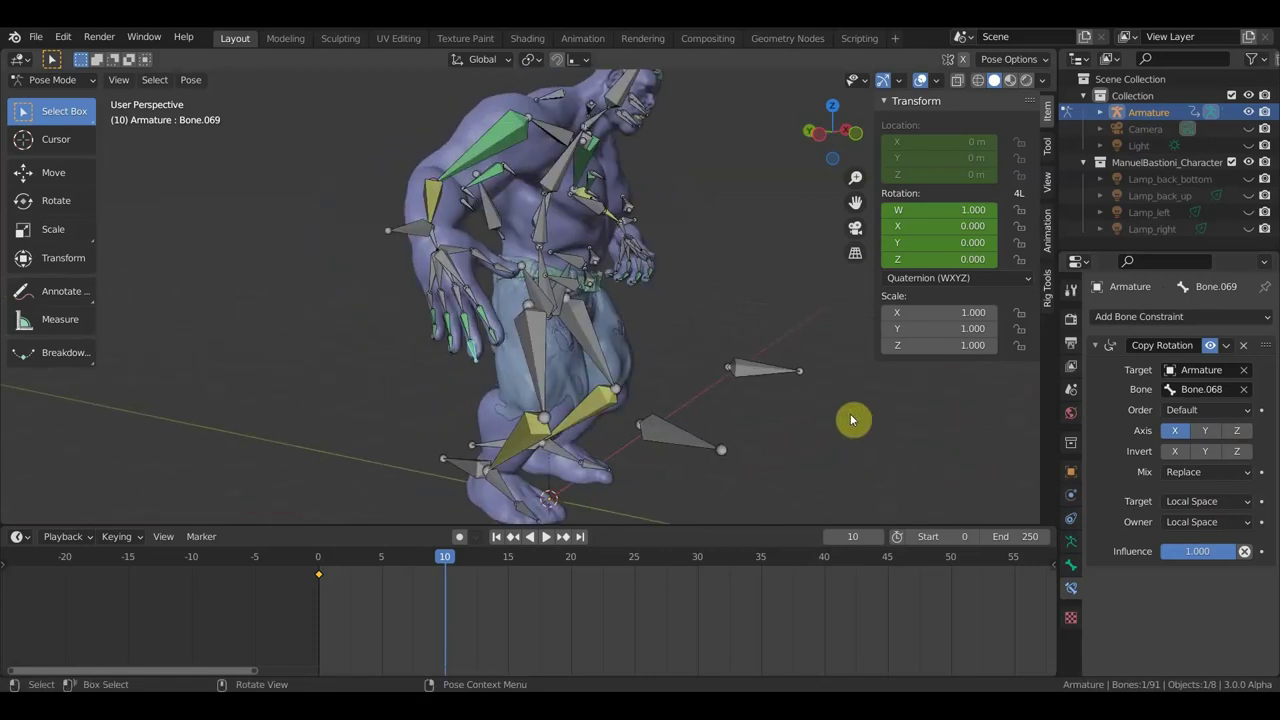
left_click(460, 303)
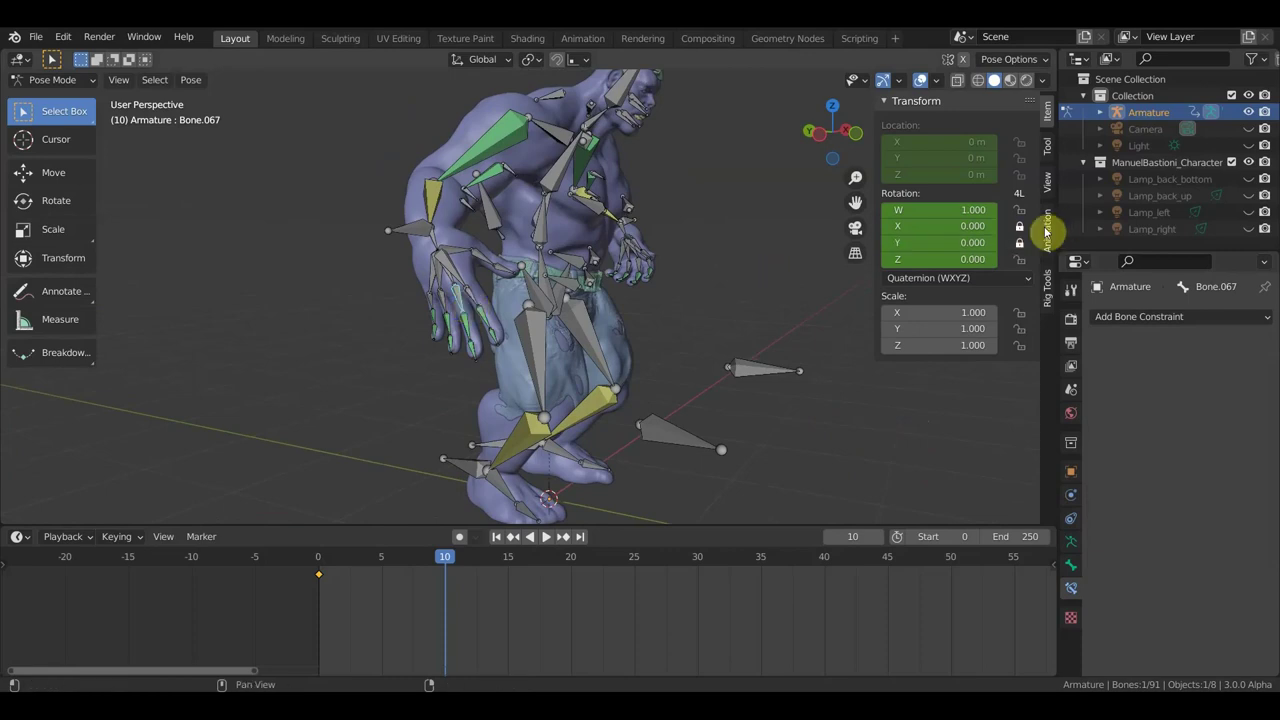
Step: Trial-rotate the hand bone to -73.8° and back by 73.1°
middle_click_drag(700, 330, 523, 343)
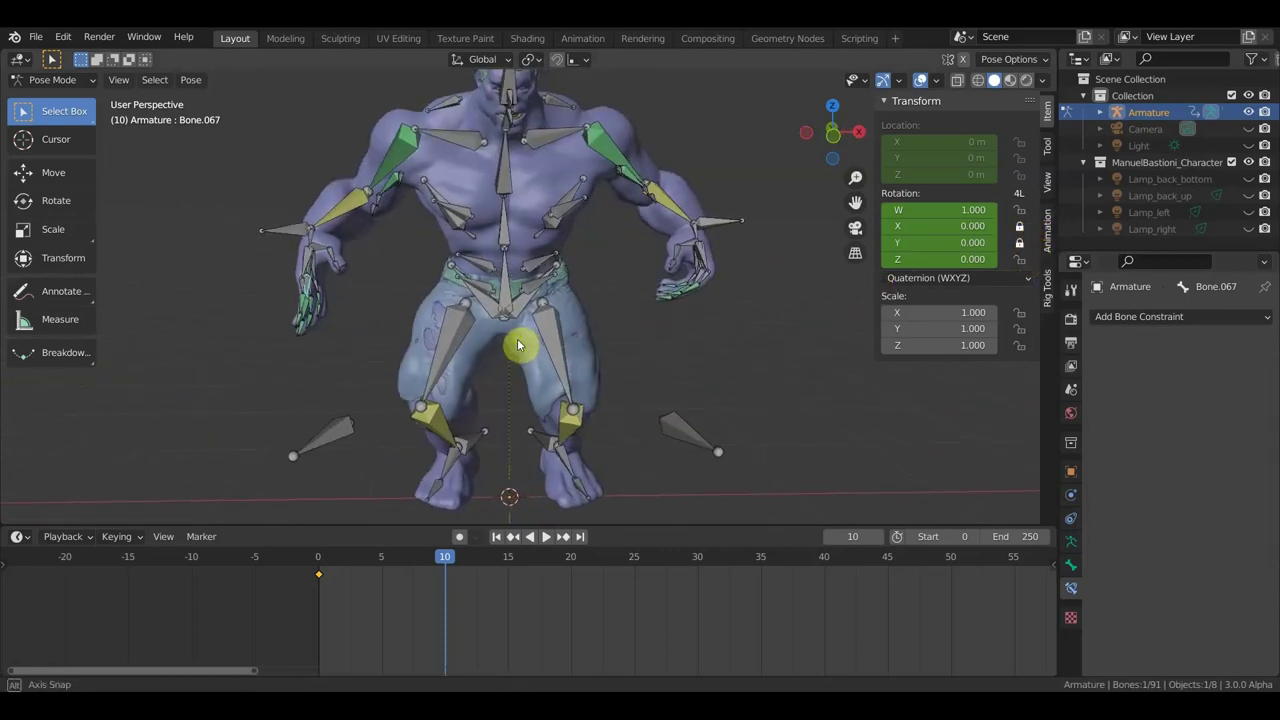
key("r")
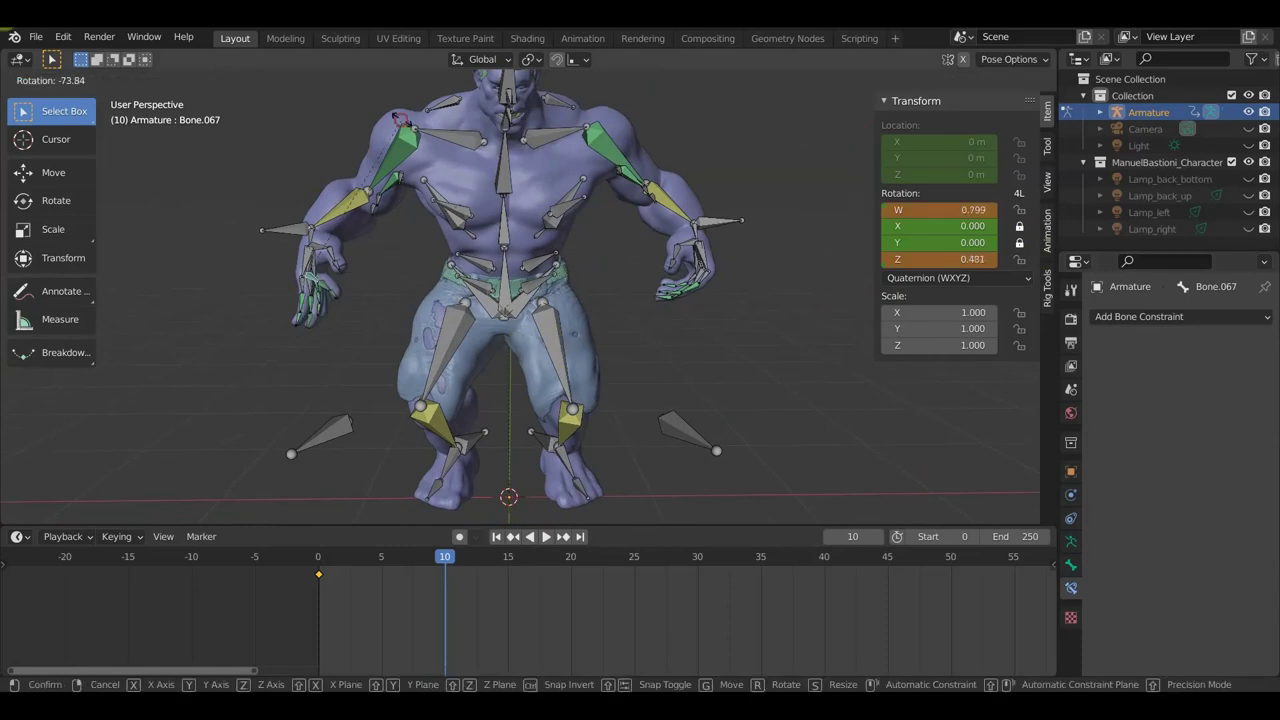
key("Return")
middle_click_drag(630, 240, 609, 204)
key("r")
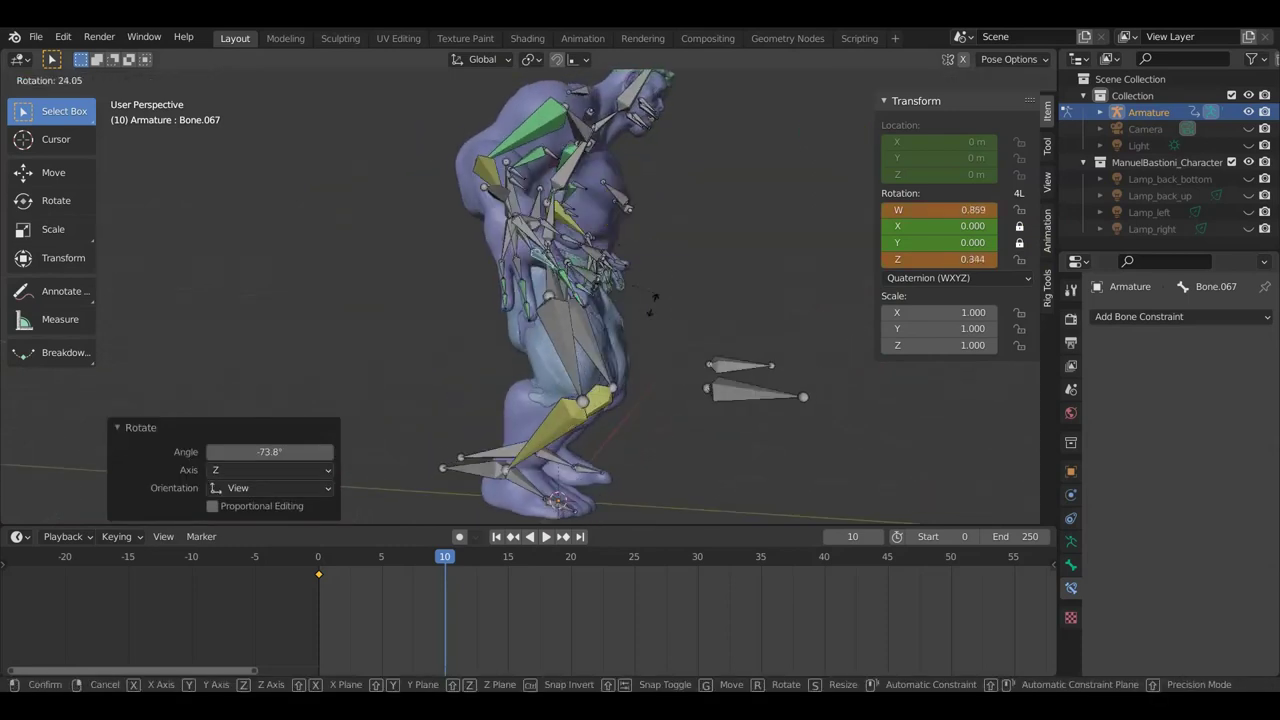
key("Return")
middle_click_drag(580, 358, 441, 368)
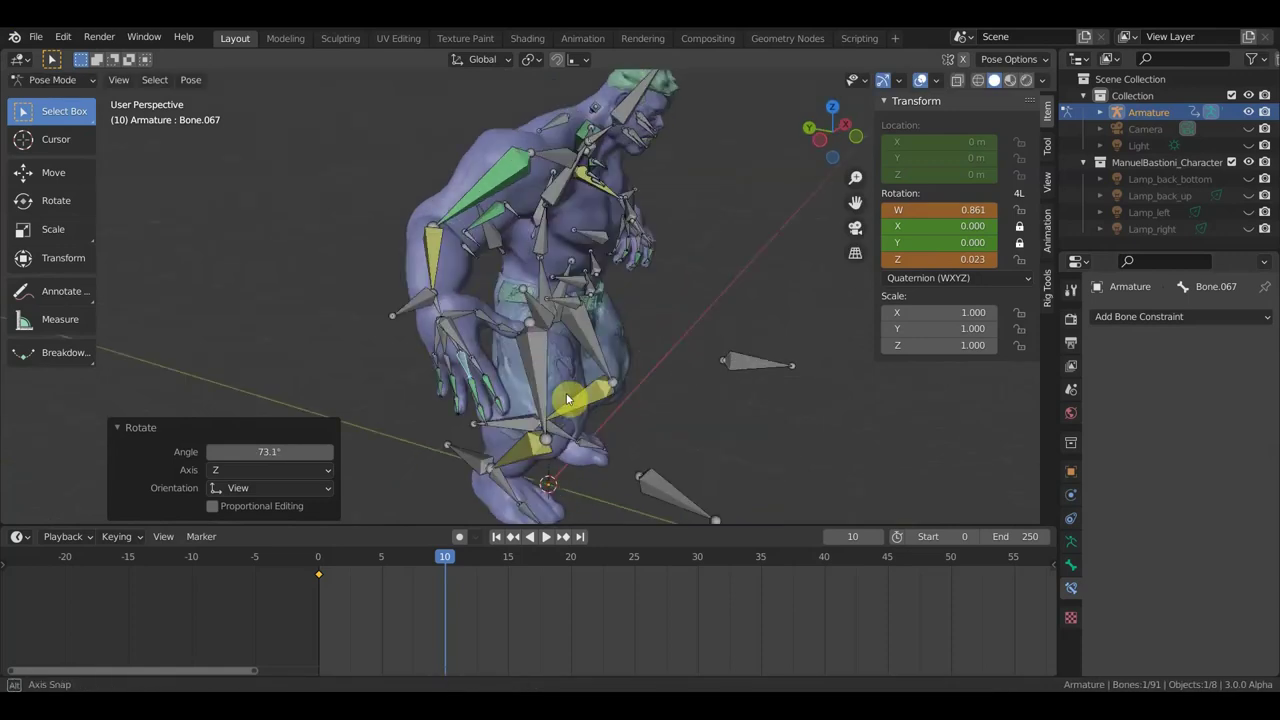
scroll(441, 368, "up", 2)
mouse_move(489, 303)
middle_mouse_down()
mouse_move(521, 322)
mouse_move(449, 323)
mouse_move(509, 346)
mouse_move(486, 305)
middle_mouse_up()
scroll(509, 340, "up", 2)
scroll(482, 340, "up", 2)
scroll(486, 305, "down", 1)
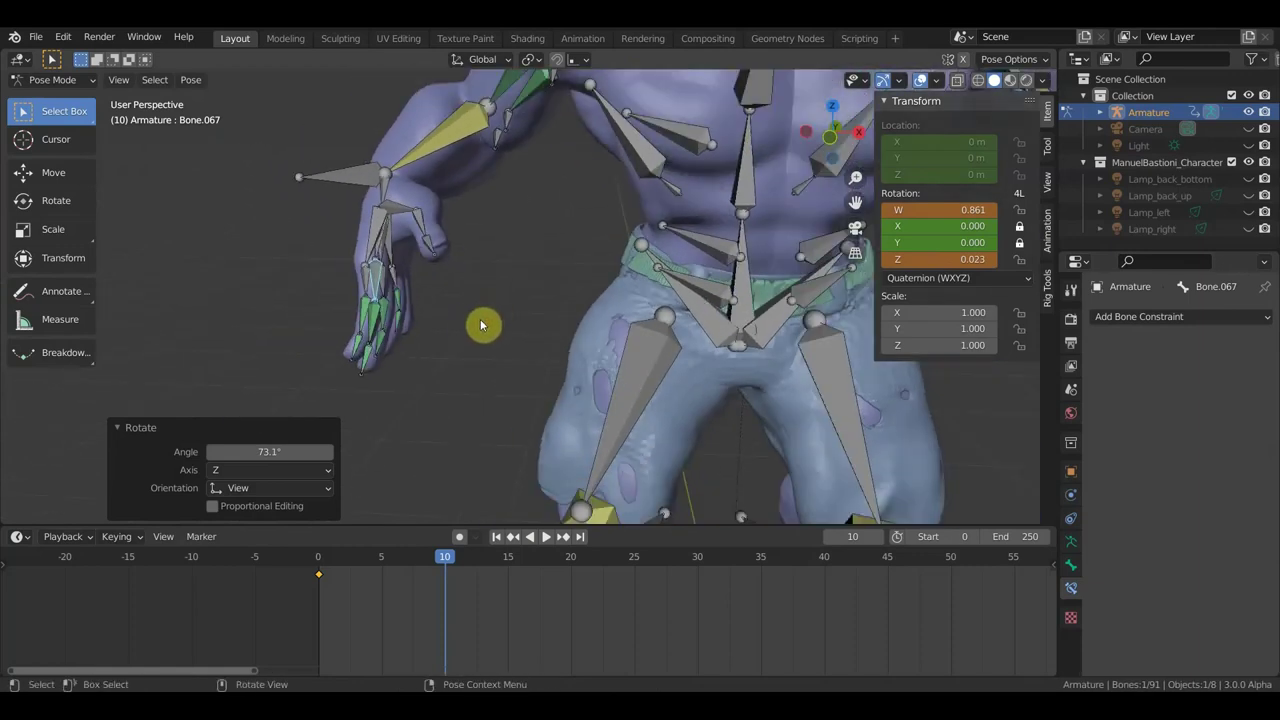
Step: Lock Bone.067's Y rotation, then rotate it -79.7°, -91.9° and -6.33° to curl the fingers
left_click(1020, 244)
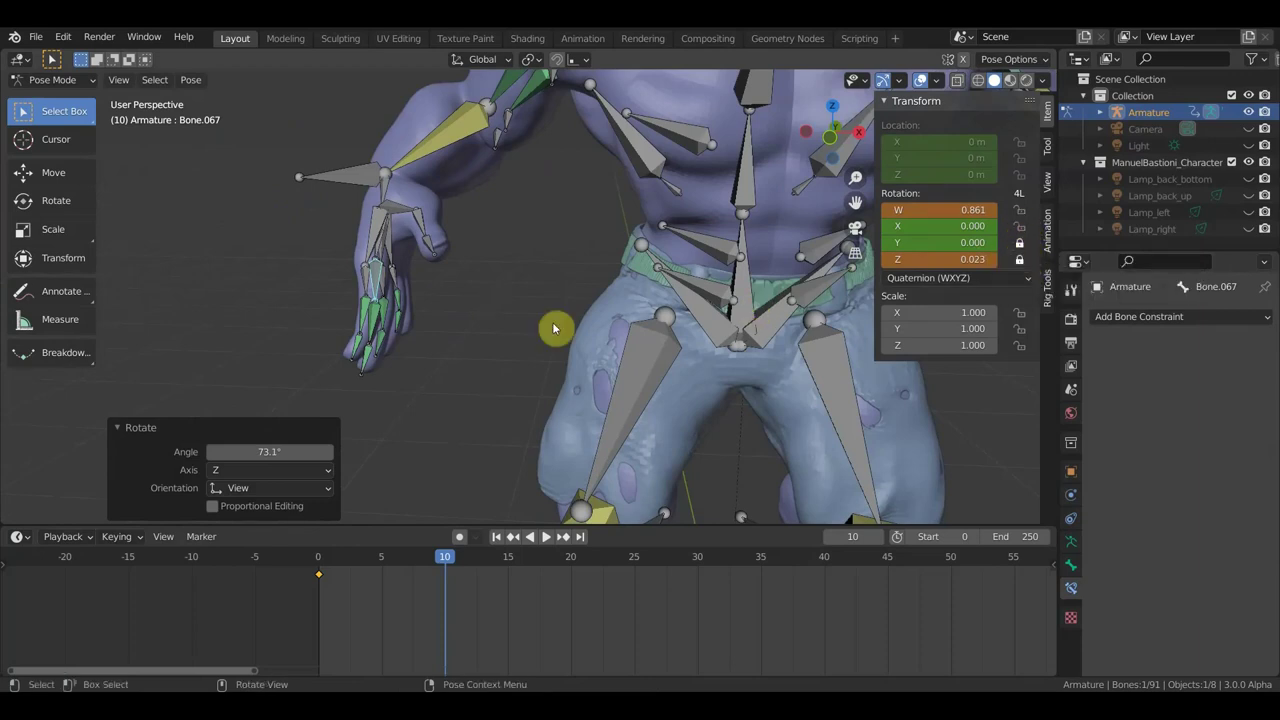
key("r")
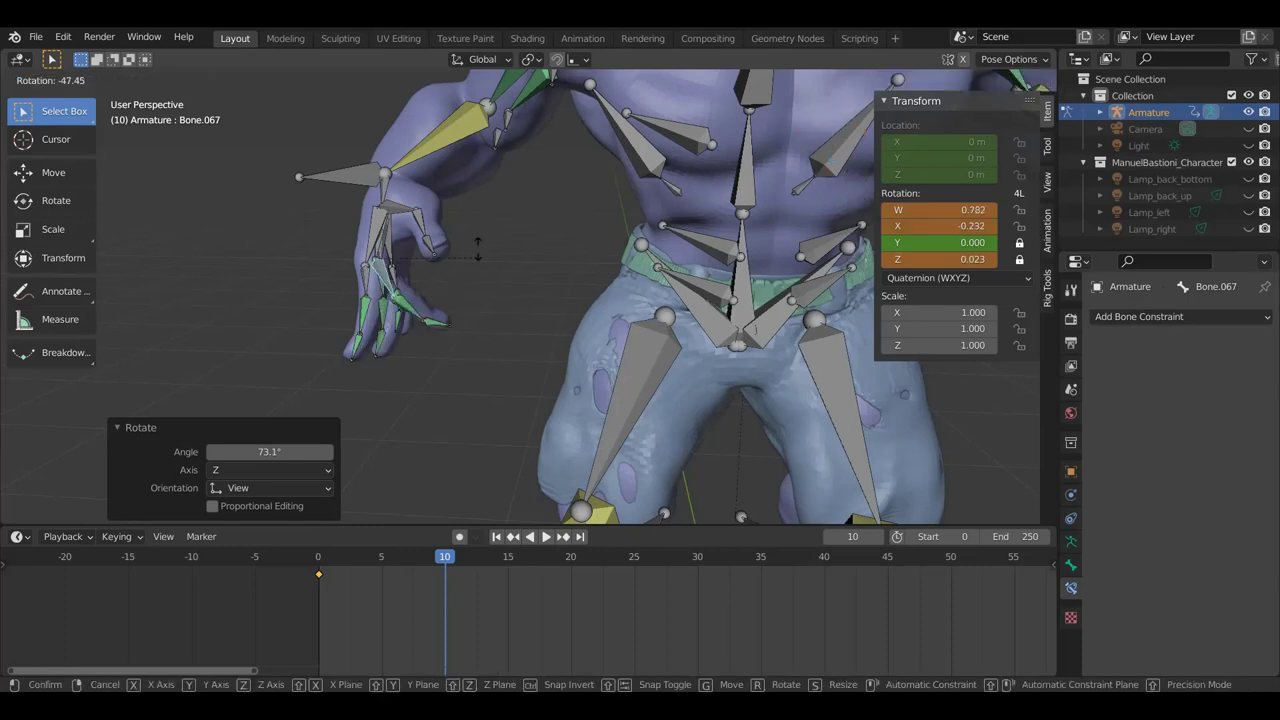
left_click(483, 262)
middle_click_drag(483, 262, 606, 198)
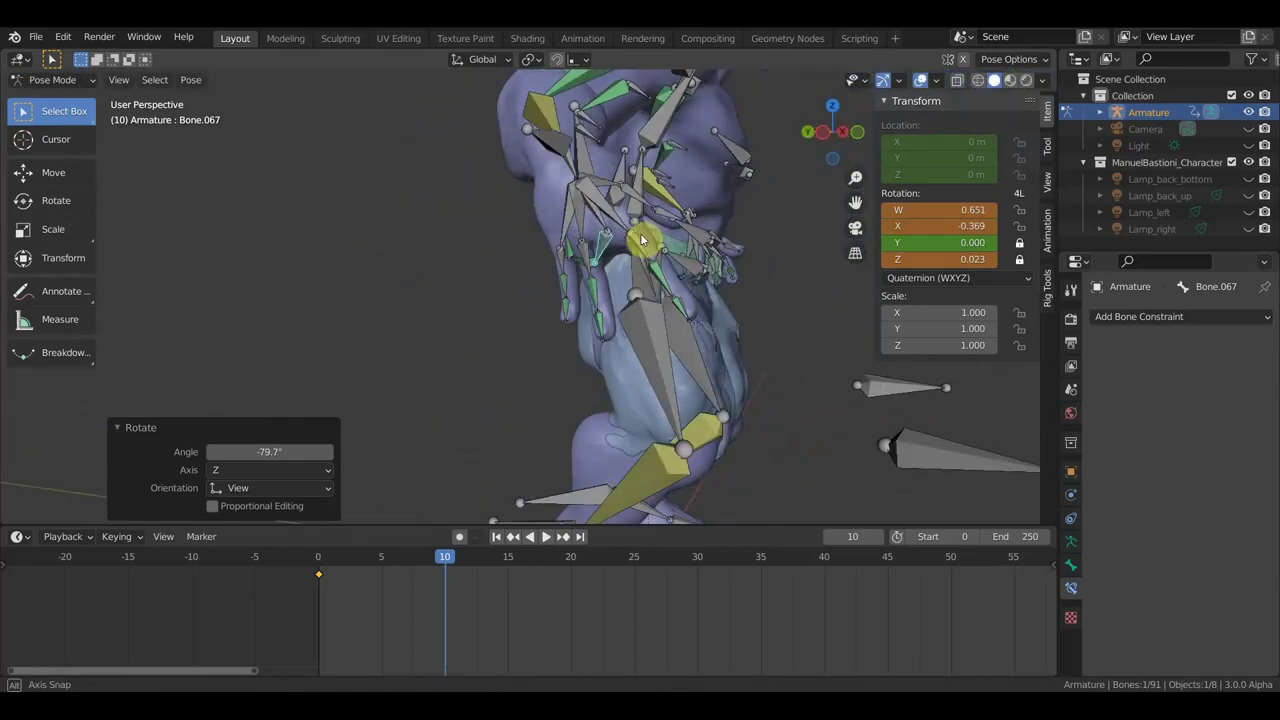
key("r")
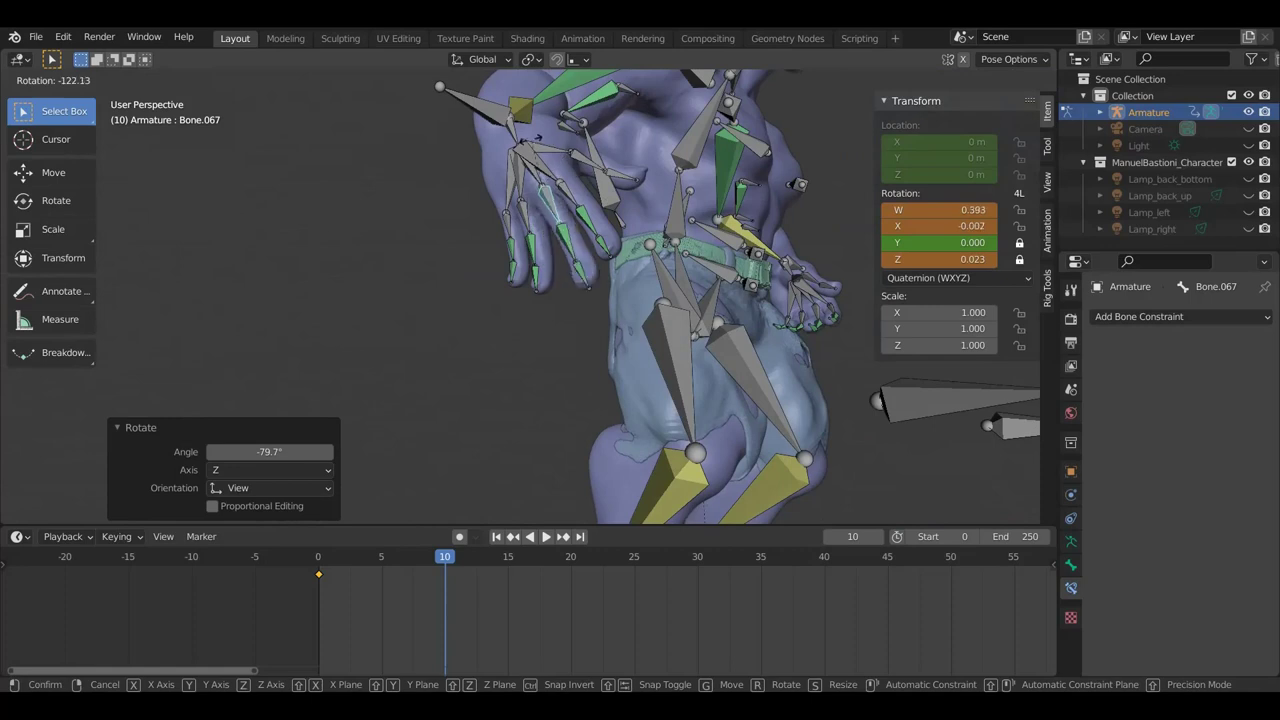
left_click(551, 176)
mouse_move(555, 185)
middle_mouse_down()
mouse_move(432, 265)
mouse_move(420, 290)
middle_mouse_up()
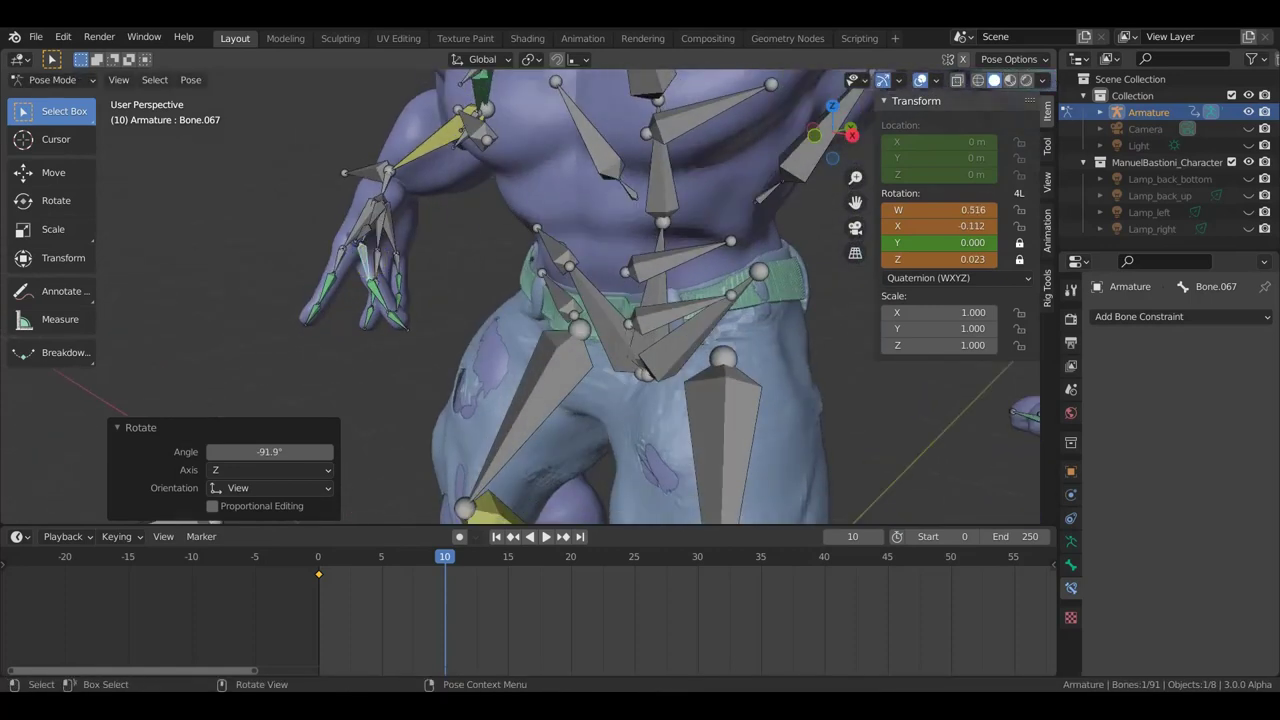
key("r")
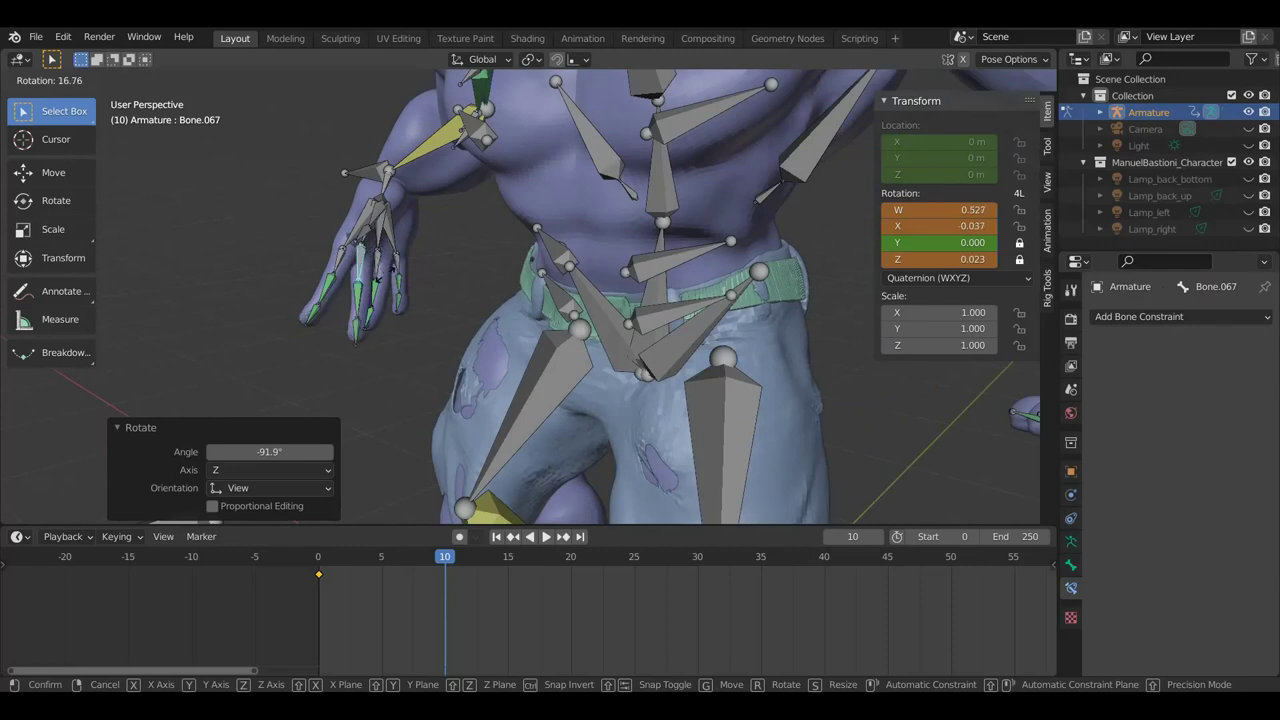
left_click(395, 268)
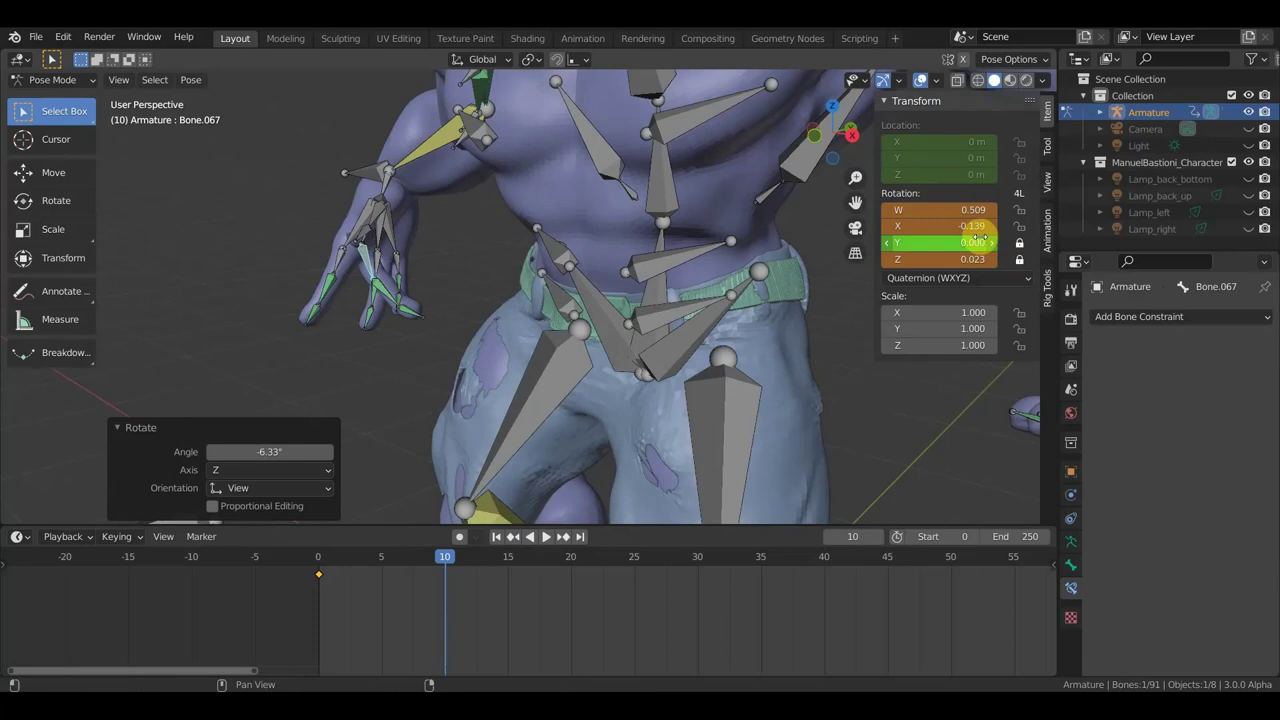
Step: Tweak the hand bone's Y and Z rotation values, then undo four times to the earlier pose
mouse_move(931, 244)
left_mouse_down()
mouse_move(990, 244)
mouse_move(920, 242)
mouse_move(970, 242)
mouse_move(962, 226)
mouse_move(982, 226)
left_mouse_up()
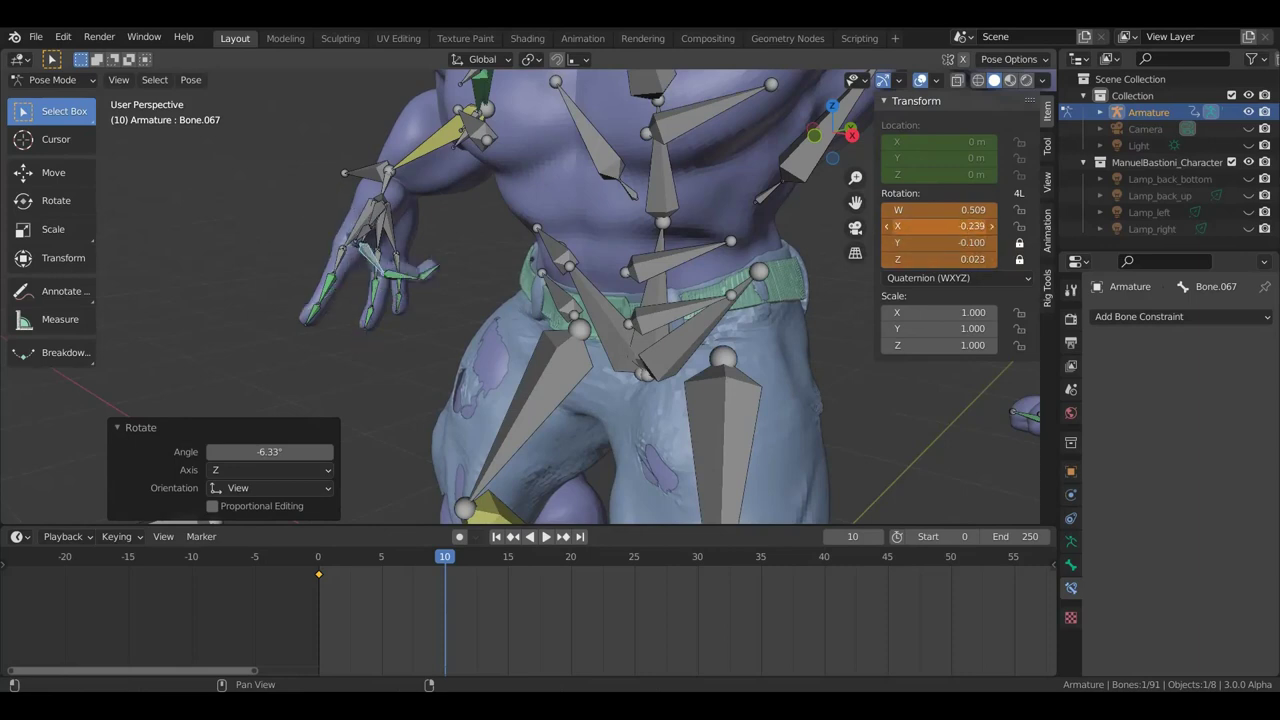
left_click_drag(940, 259, 990, 259)
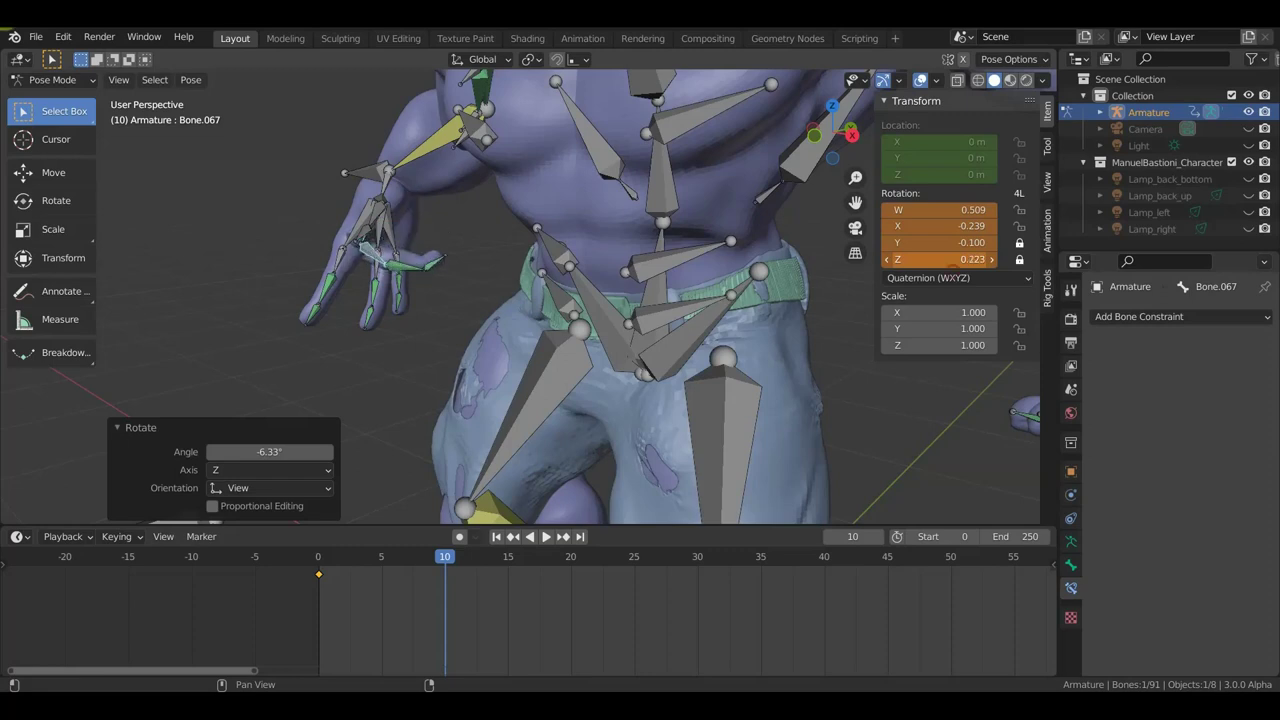
left_click_drag(960, 259, 940, 259)
key("ctrl+z")
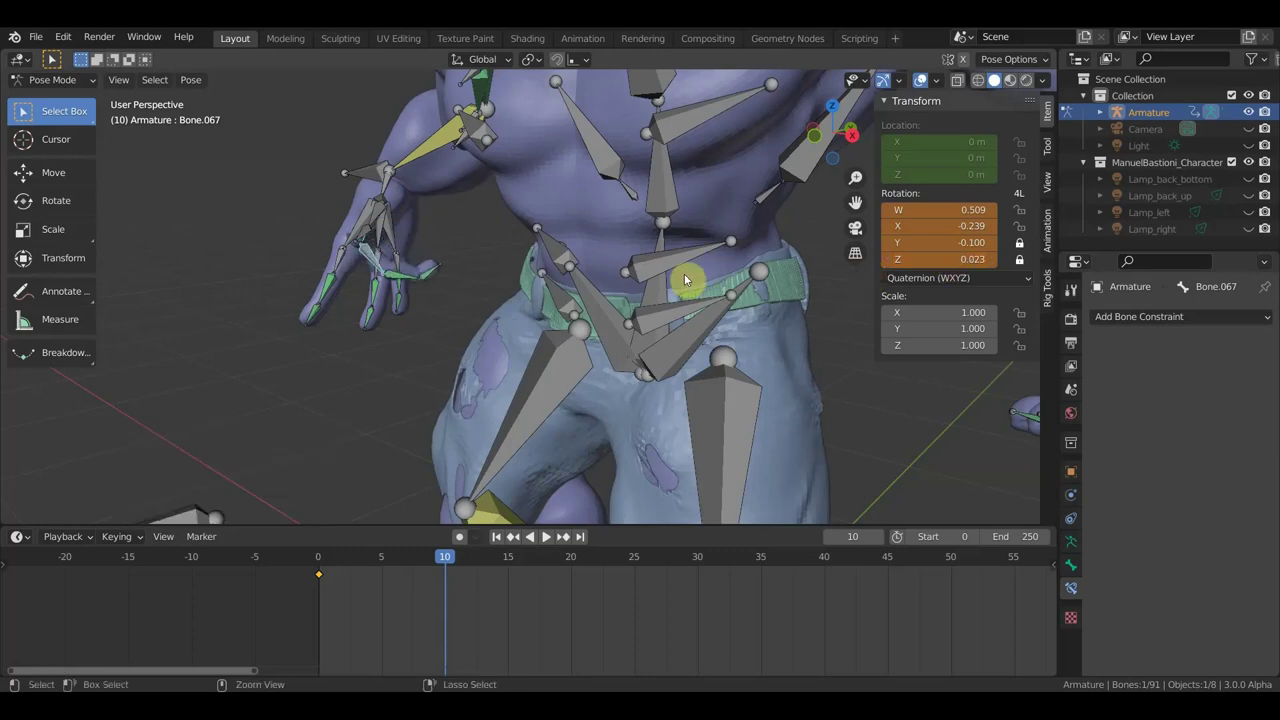
key("ctrl+z")
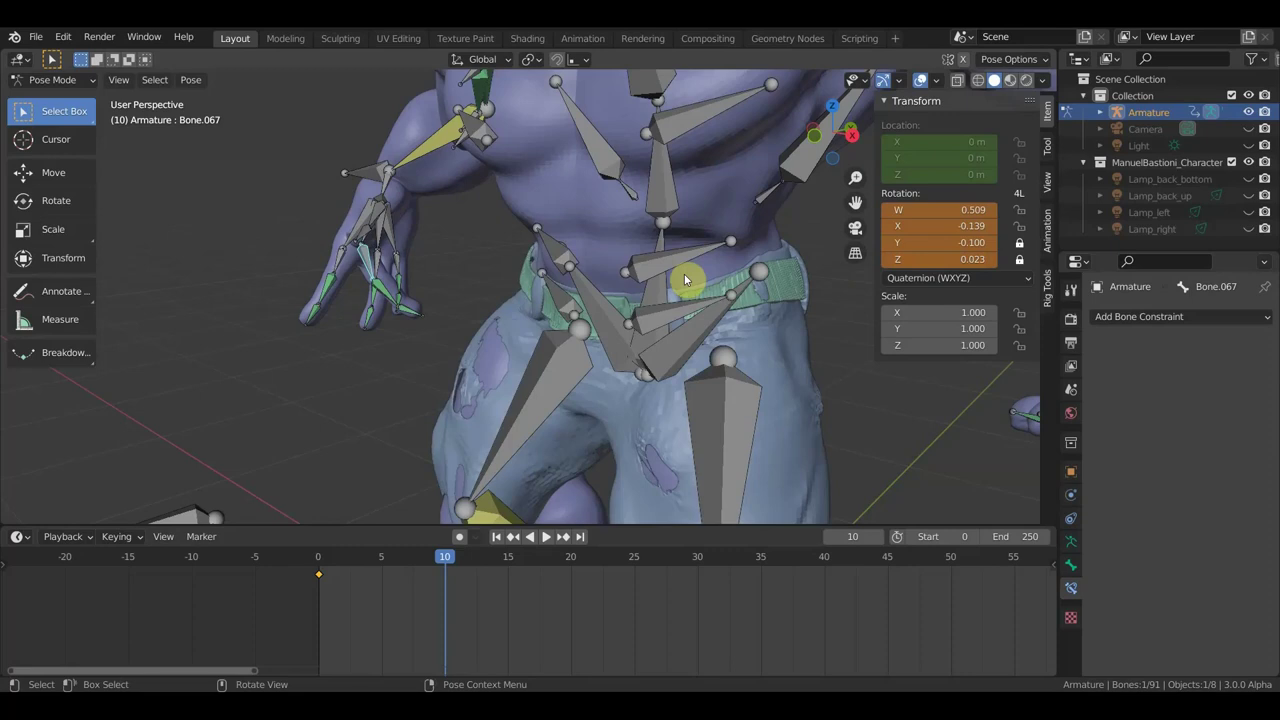
key("ctrl+z")
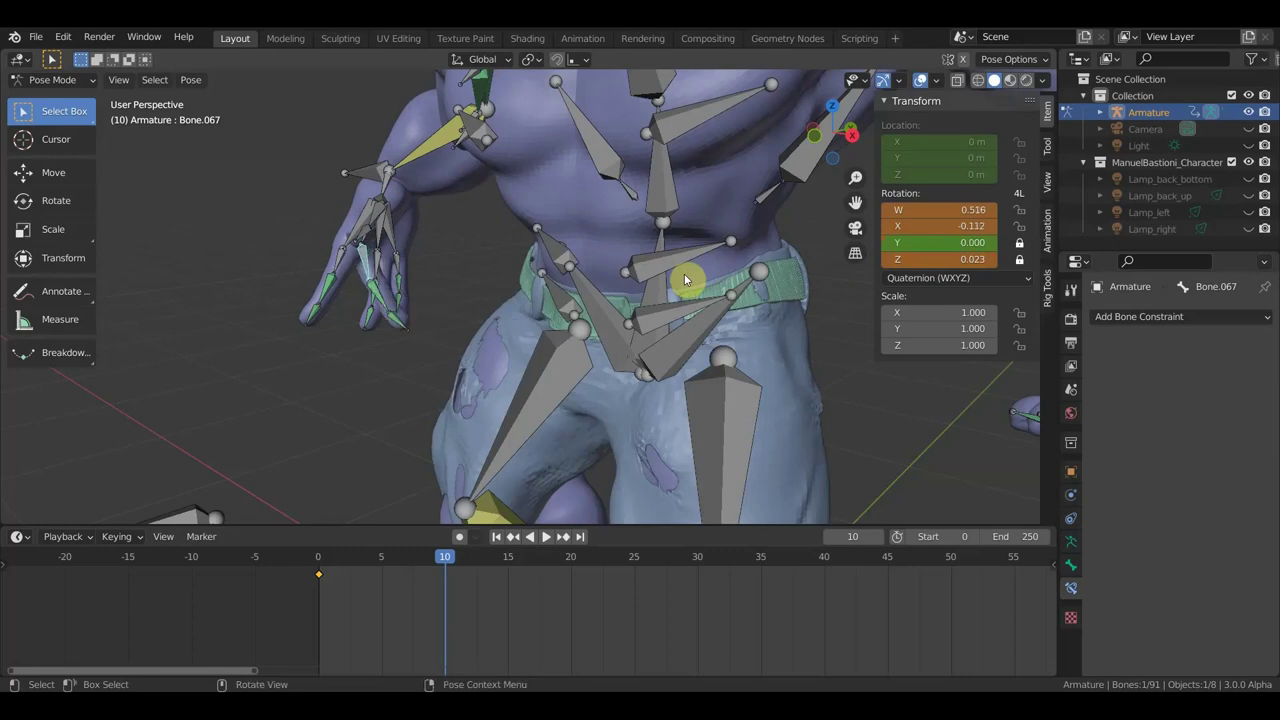
key("ctrl+z")
key("ctrl+z")
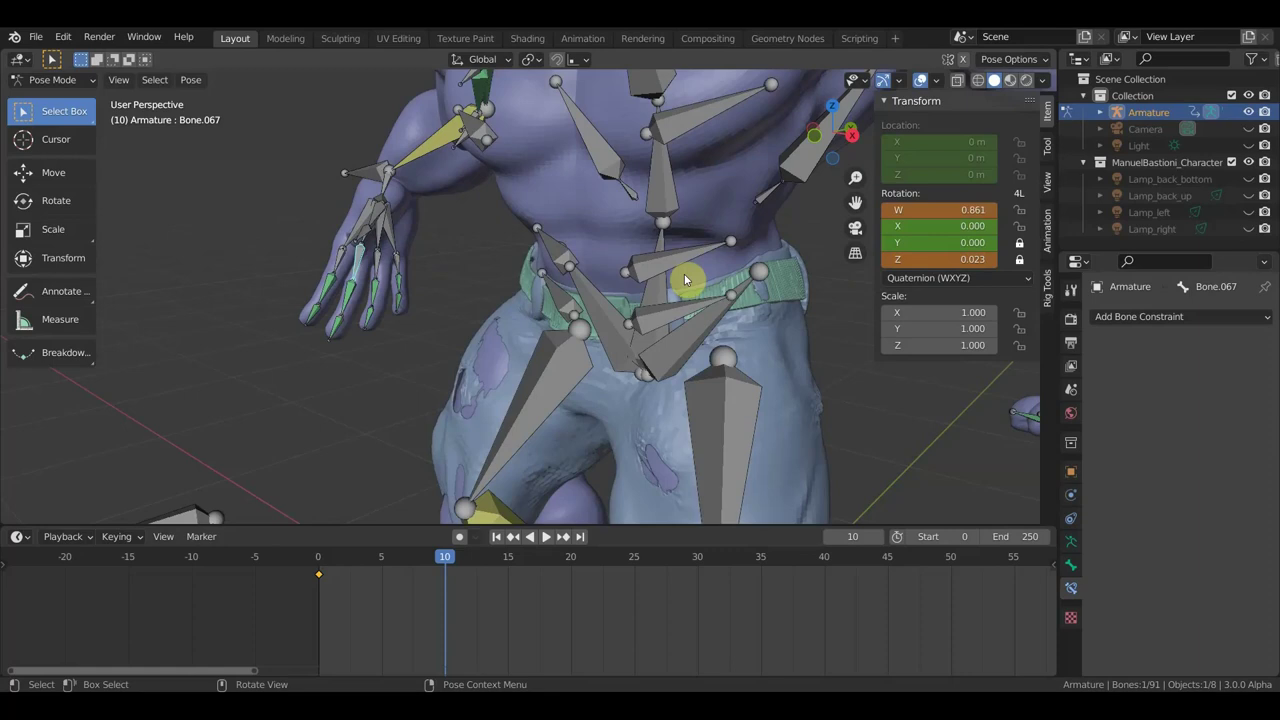
Step: Select finger bone Bone.071, then Bone.072 to show its Copy Rotation constraint
middle_click_drag(684, 279, 653, 300)
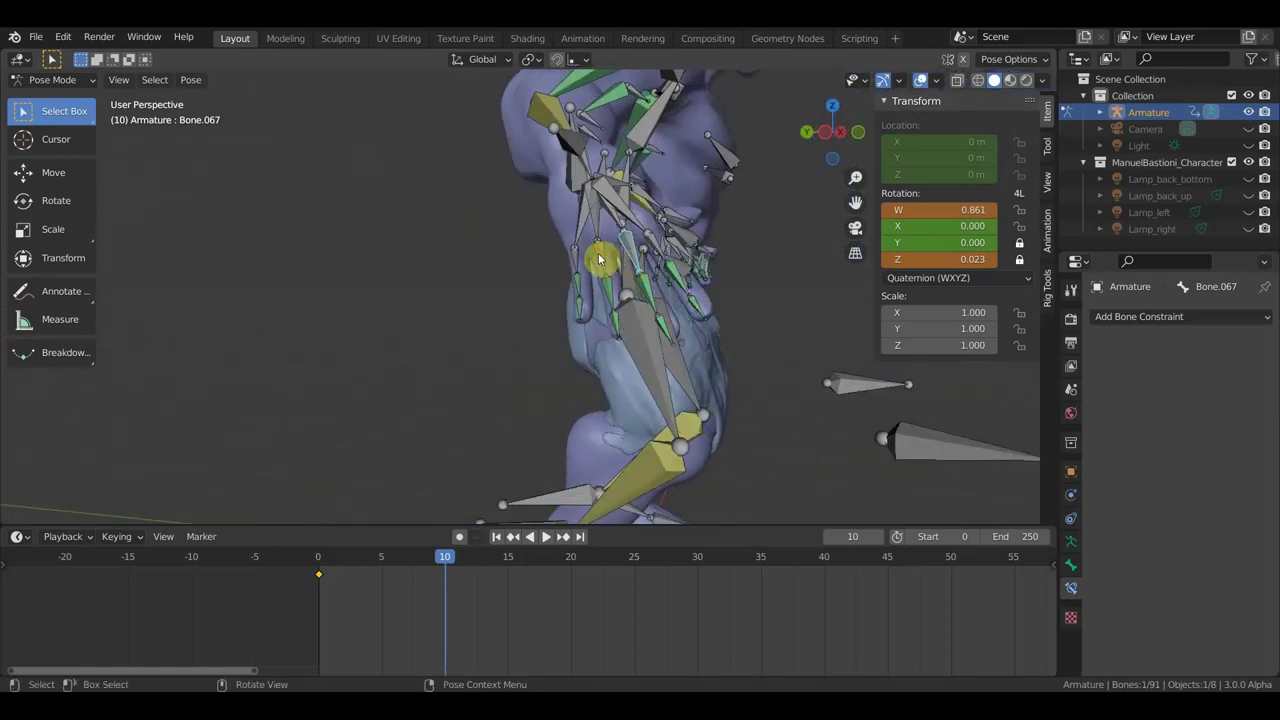
left_click(901, 383)
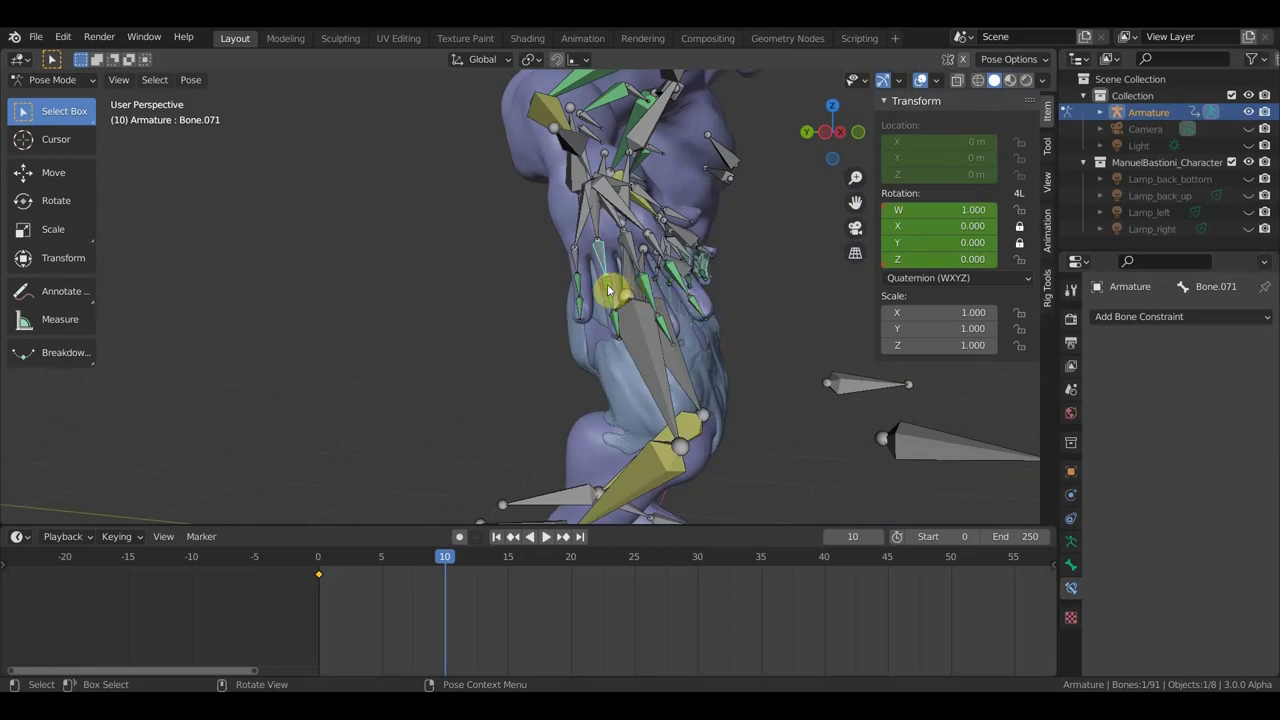
left_click(791, 384)
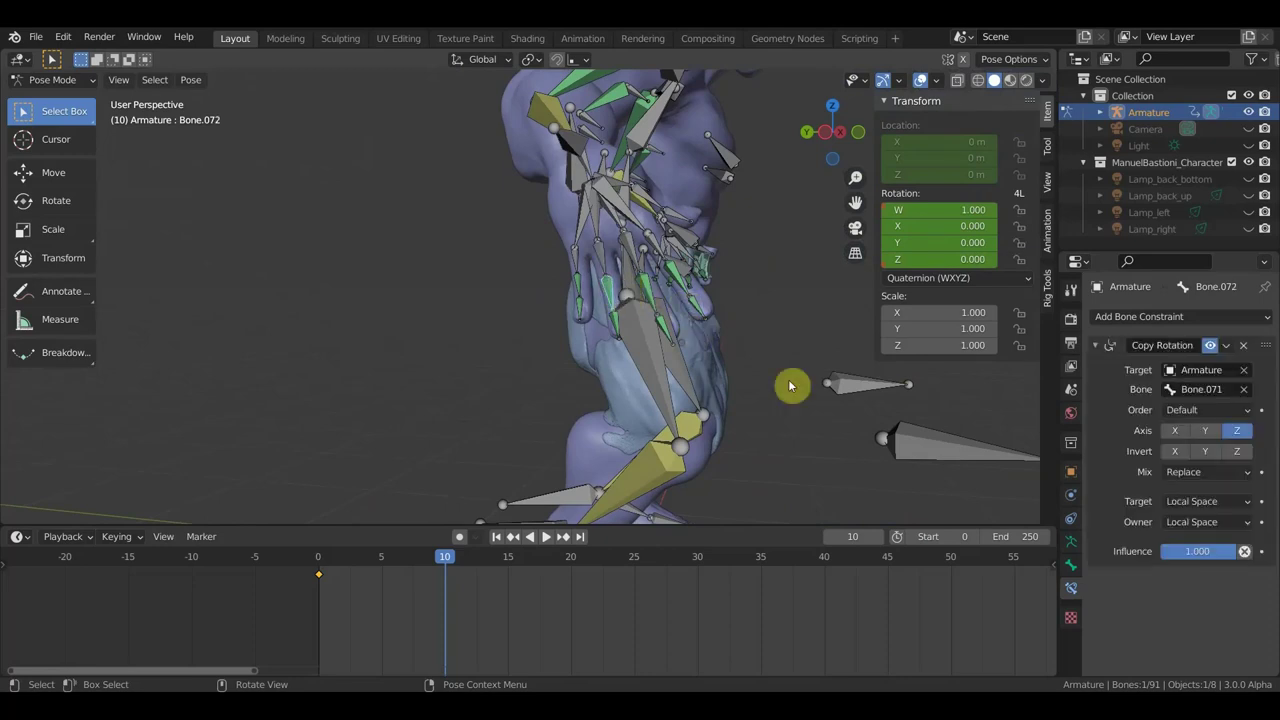
Step: Turn off Axis X in Bone.072's Copy Rotation and Axis Z in Bone.073's
left_click(1186, 437)
middle_click_drag(900, 455, 823, 467)
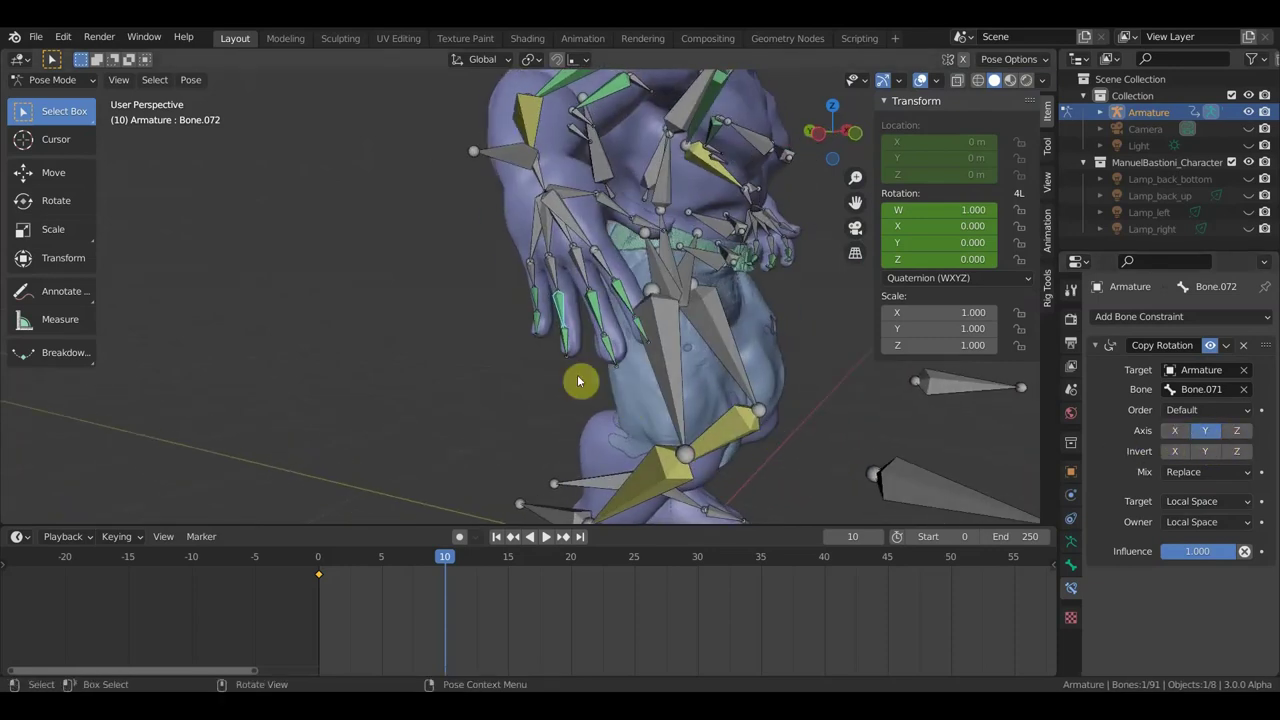
left_click(567, 345)
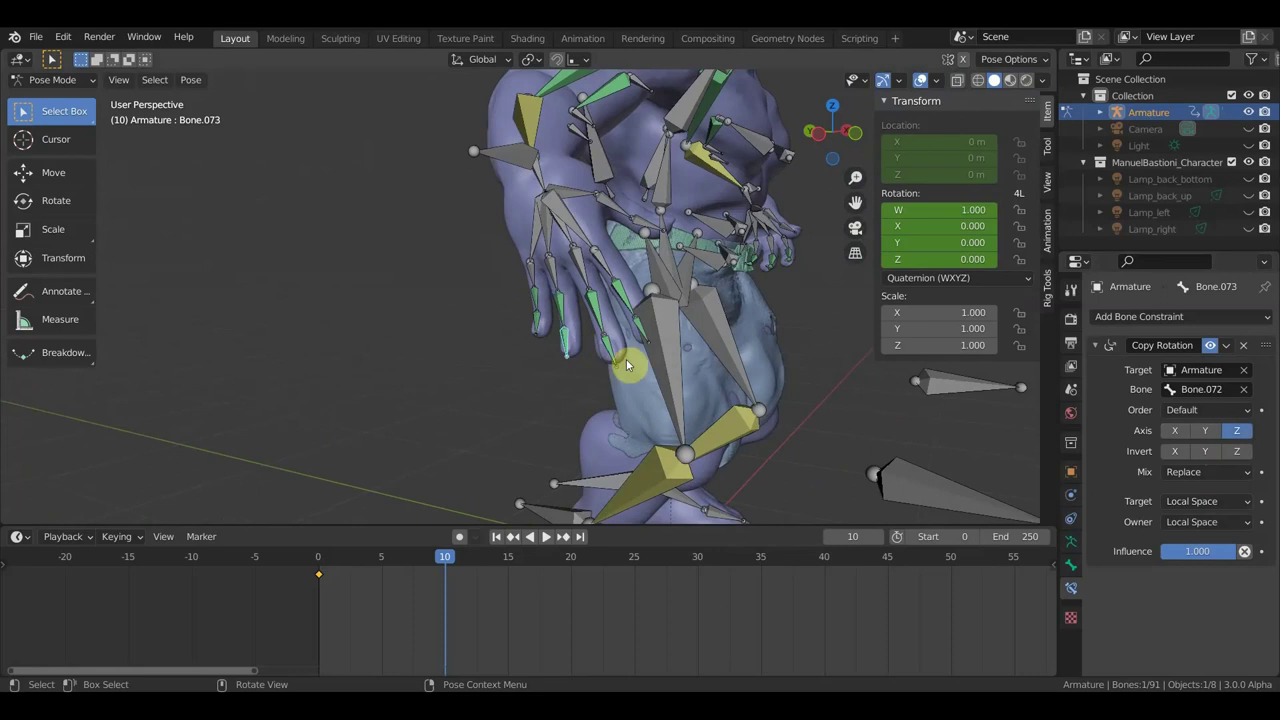
left_click(1238, 432)
Step: Select Bone.071 and test the finger curl with rotations of -56.2° and 63.9°
middle_click_drag(1048, 449, 662, 449)
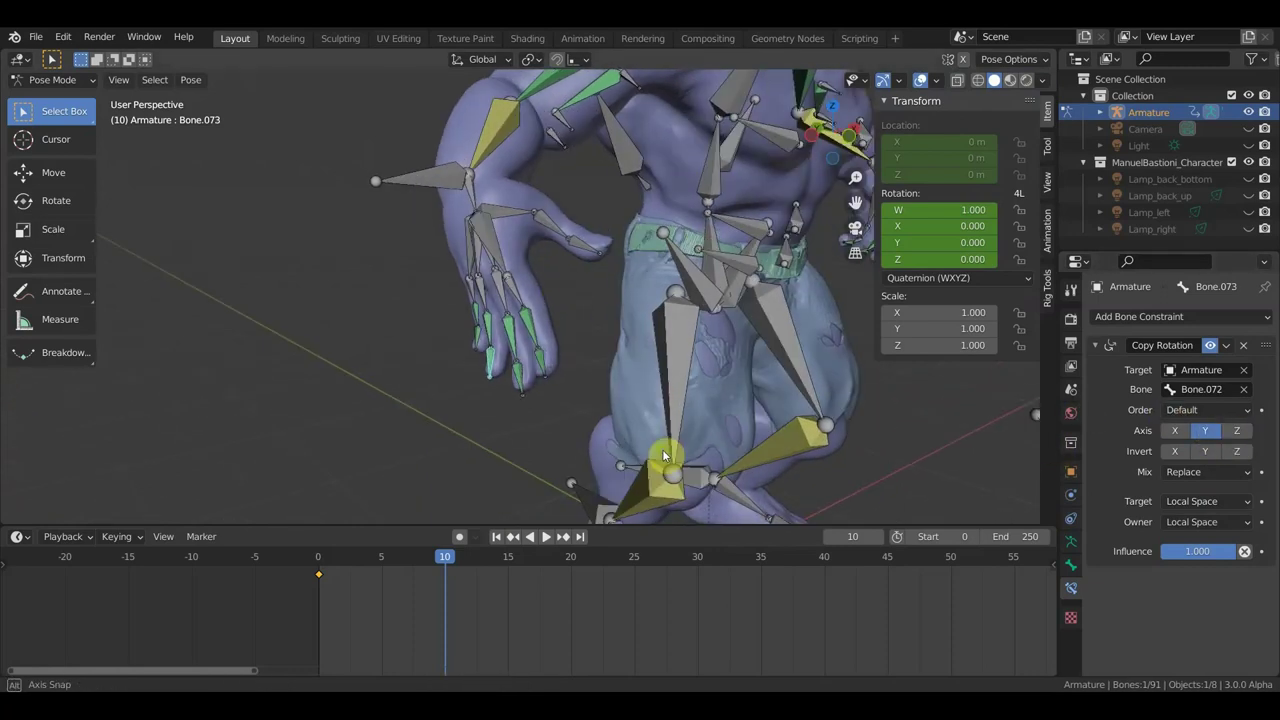
left_click(481, 296)
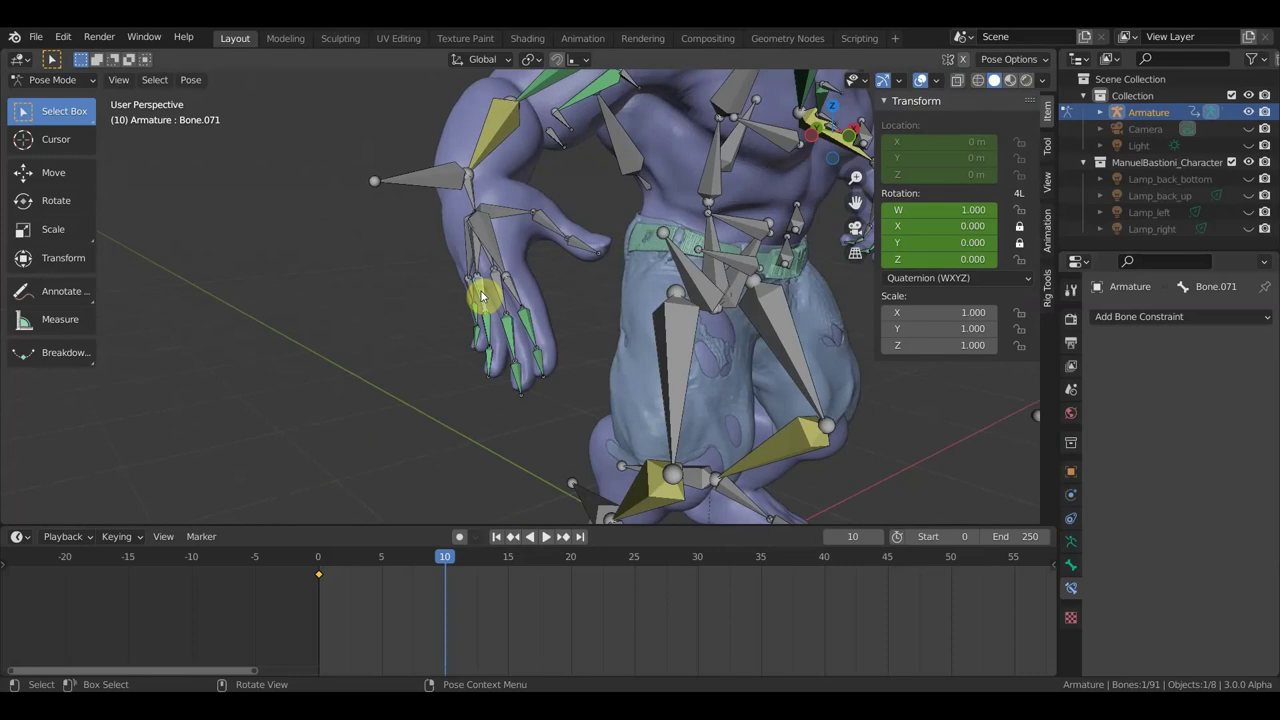
middle_click_drag(481, 296, 494, 298)
key("r")
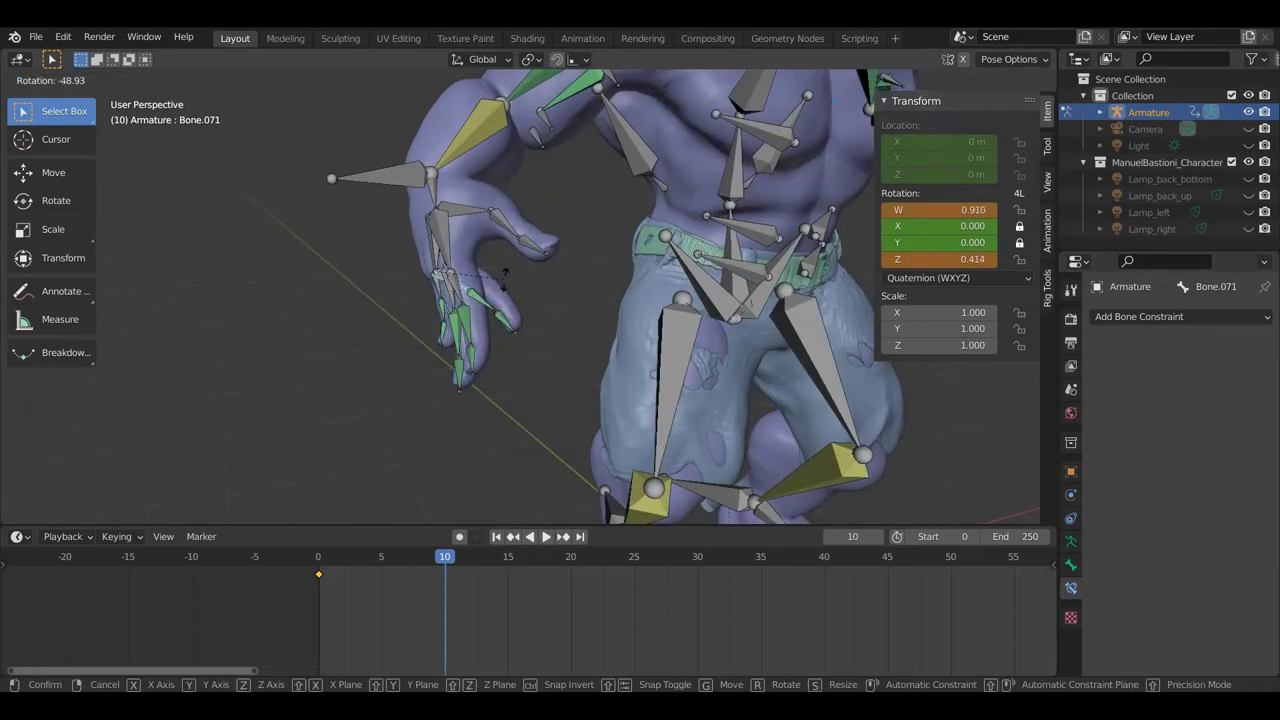
left_click(511, 277)
mouse_move(511, 277)
middle_mouse_down()
mouse_move(400, 290)
mouse_move(430, 295)
middle_mouse_up()
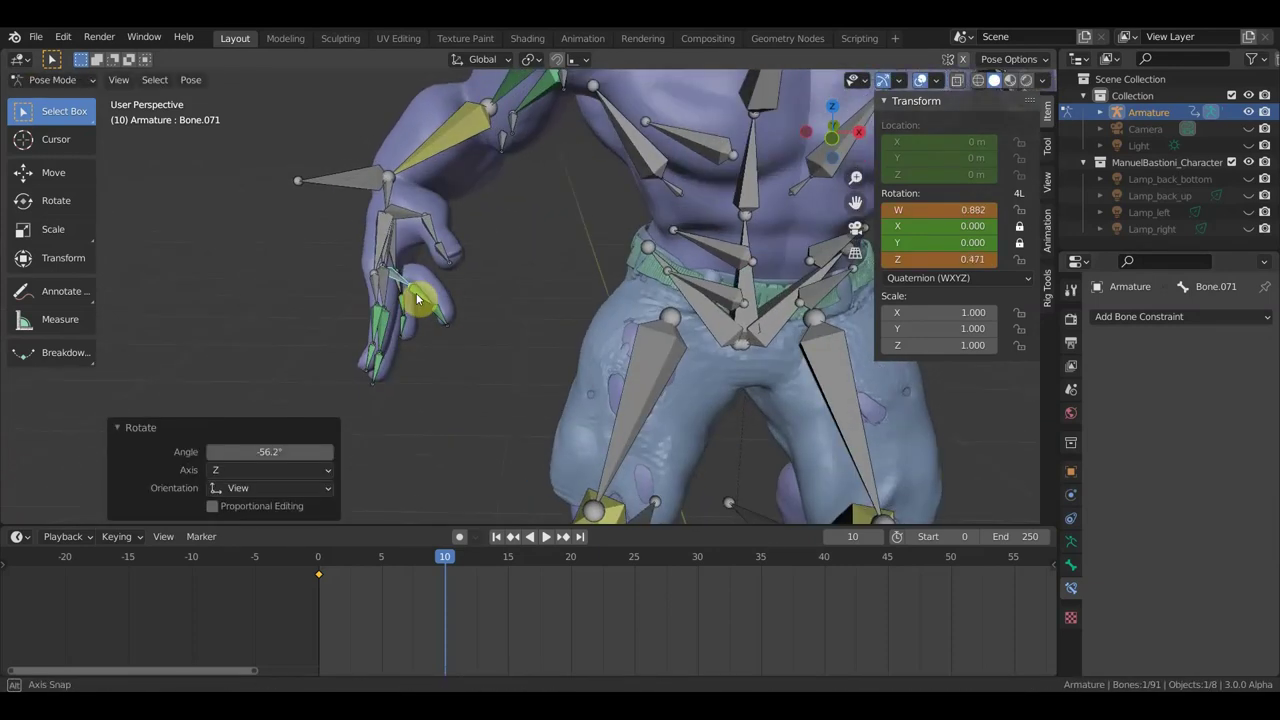
key("r")
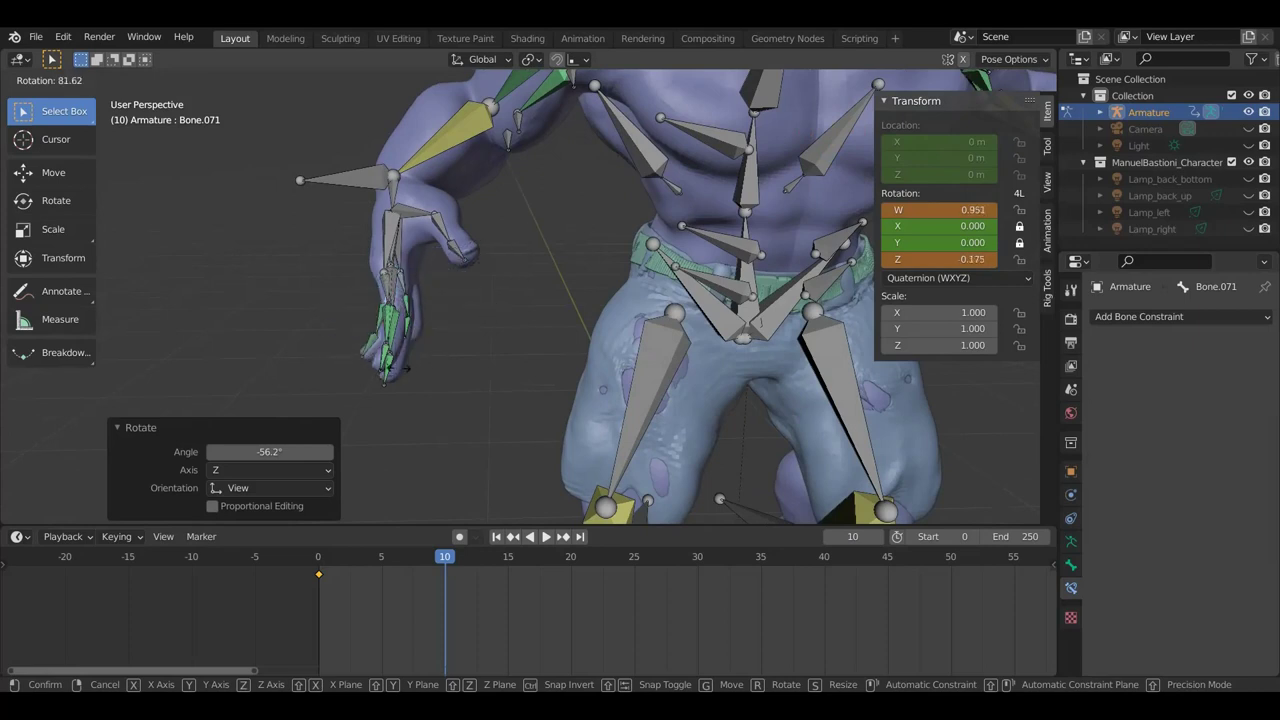
left_click(420, 376)
Step: Select Bone.072 and change which axes its Copy Rotation copies
middle_click_drag(425, 375, 627, 342)
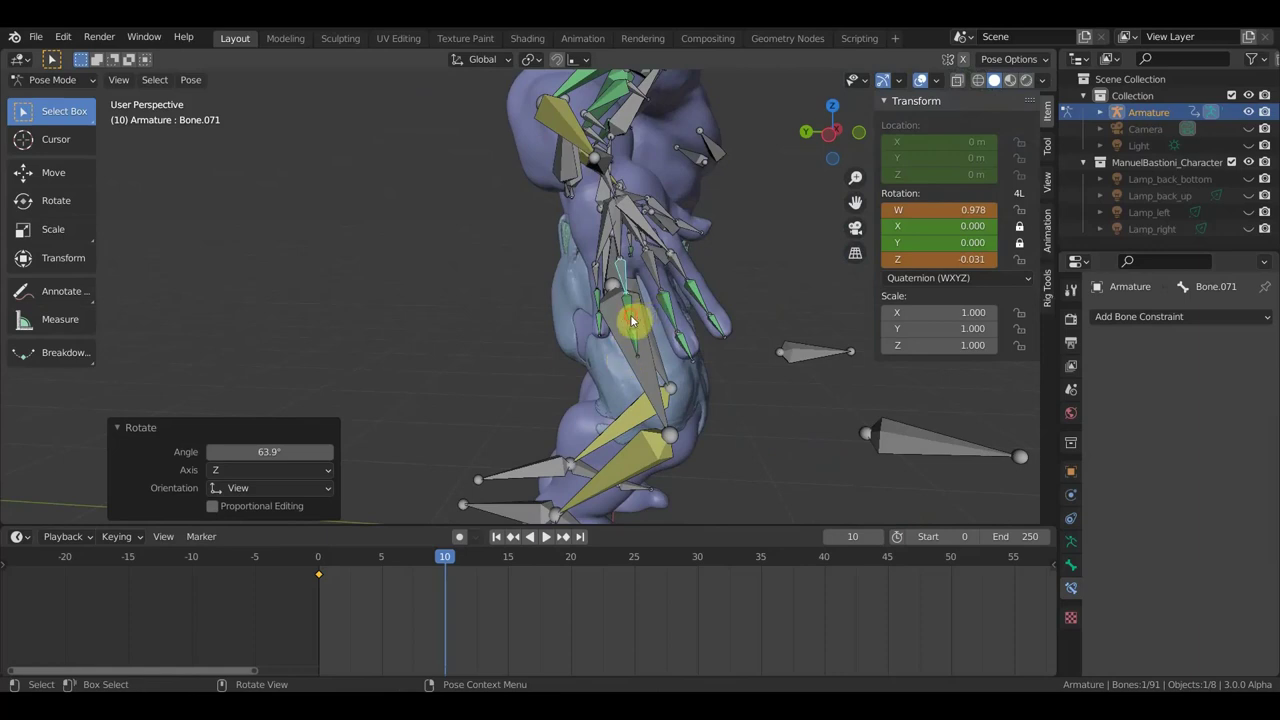
left_click(1236, 431)
left_click(1178, 431)
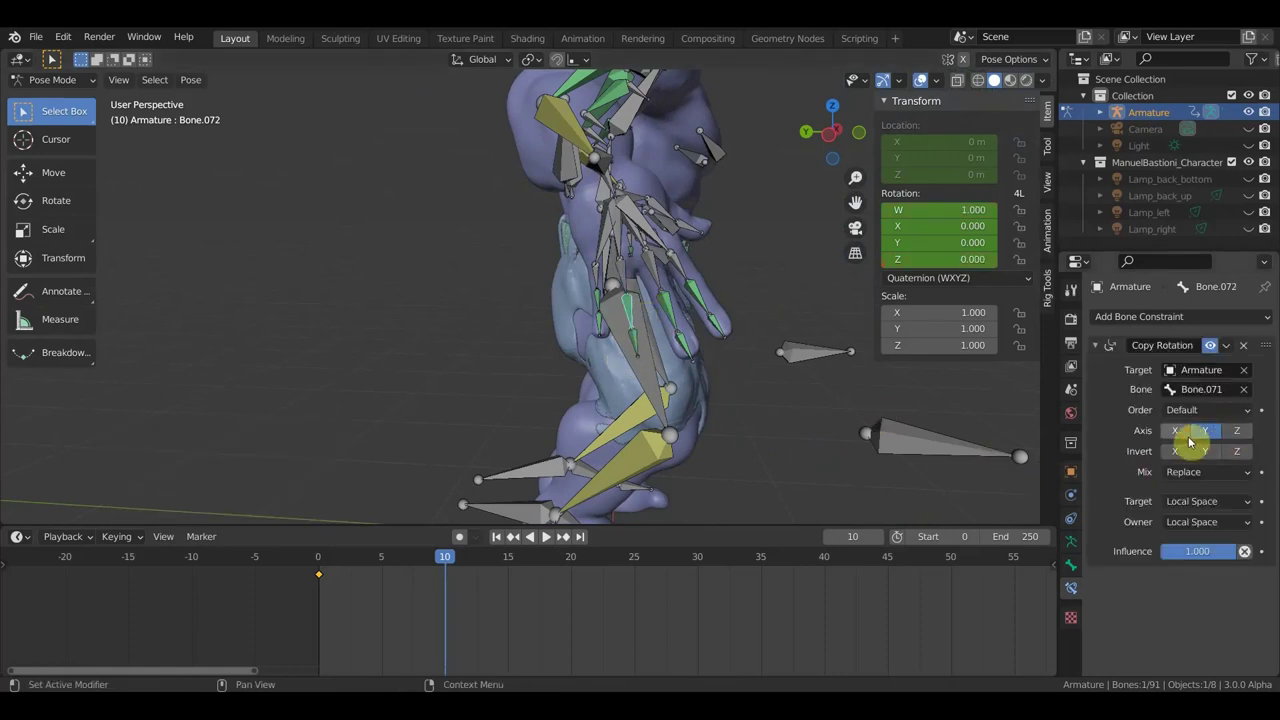
Step: Untick Y on Bone.072 and set Bone.073's Copy Rotation to copy only the X axis
left_click(1208, 432)
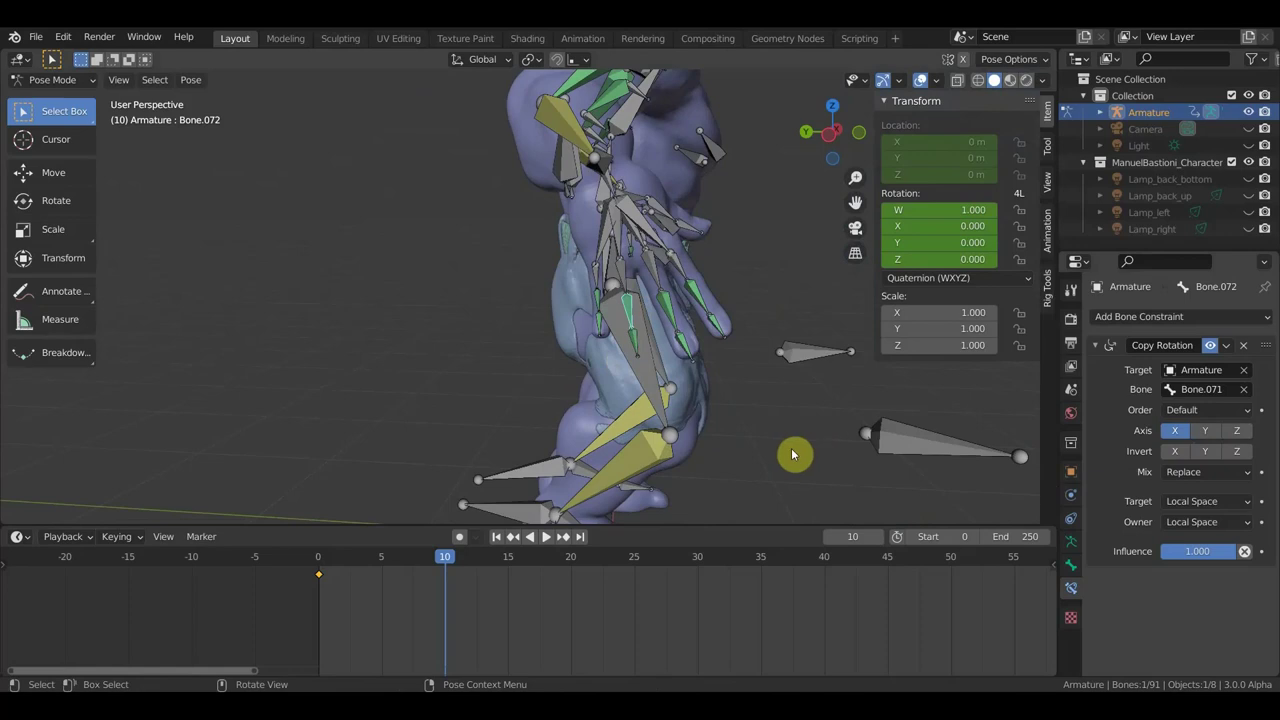
left_click(635, 347)
left_click(1175, 431)
left_click(1237, 431)
left_click(1175, 431)
left_click(1206, 432)
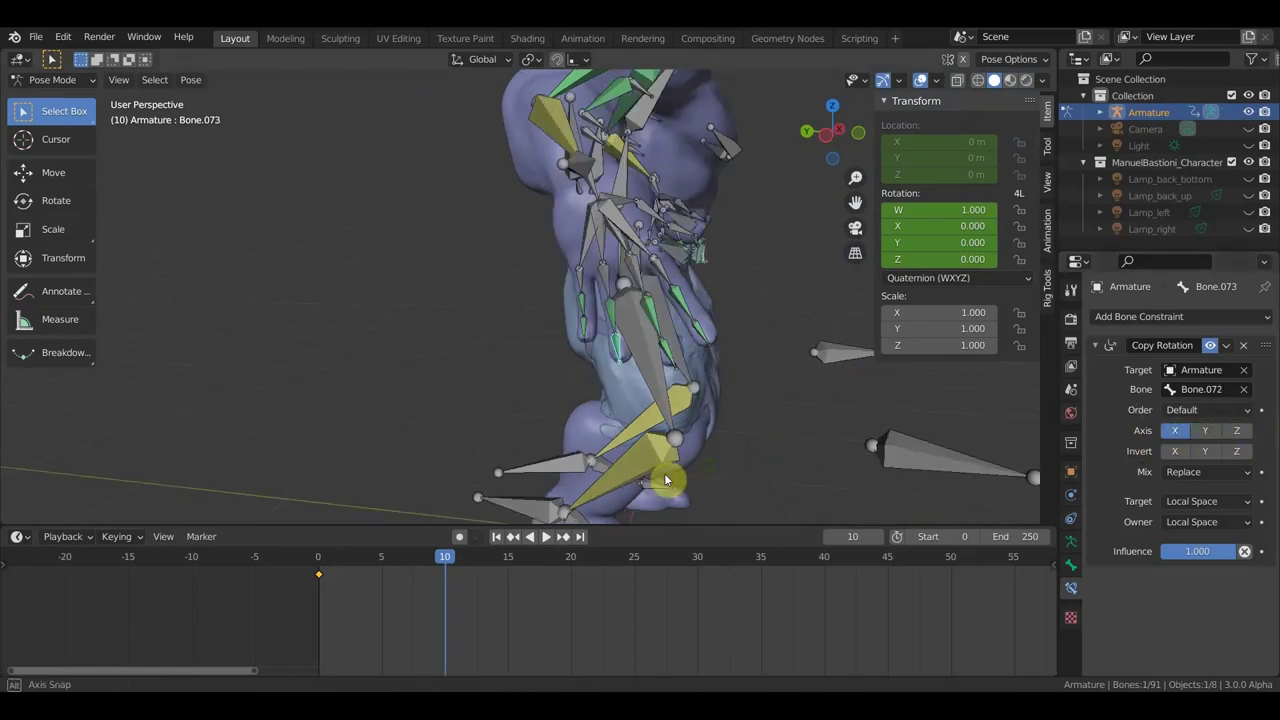
Step: Select finger bone Bone.071 and rotate it to start curling the finger
middle_click_drag(760, 440, 634, 479)
left_click(505, 302)
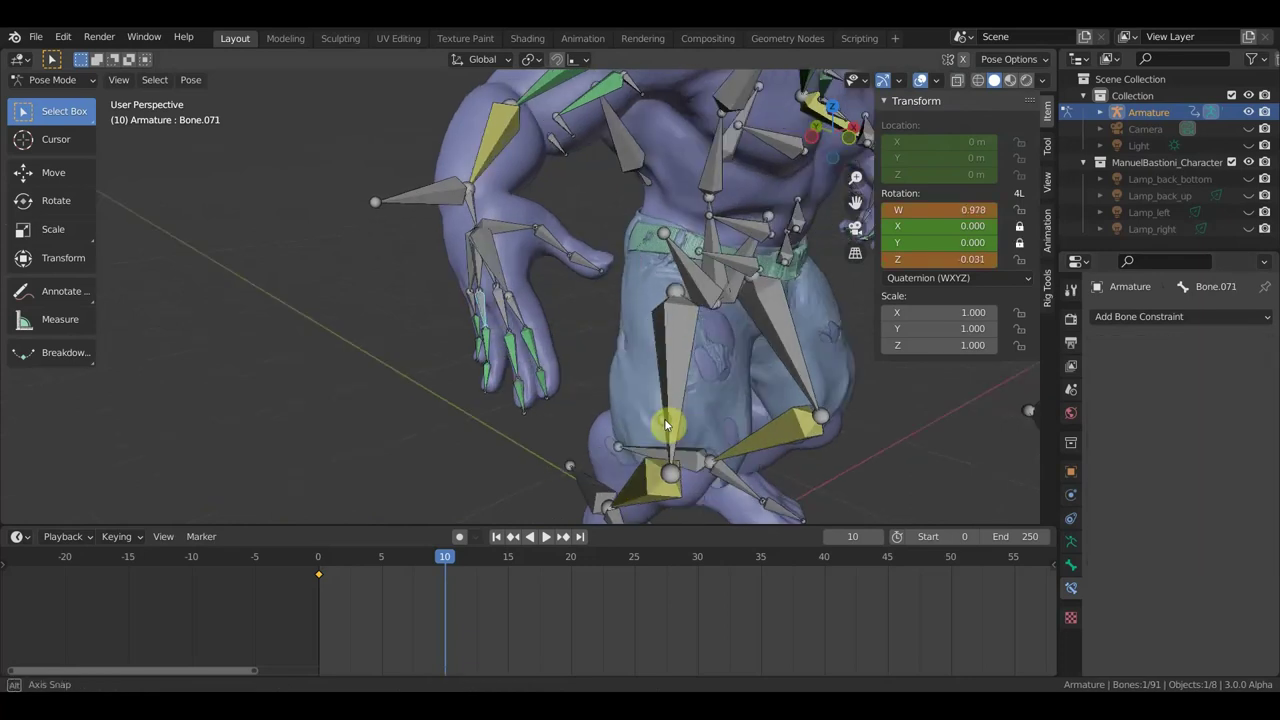
middle_click_drag(505, 302, 571, 423)
key("r")
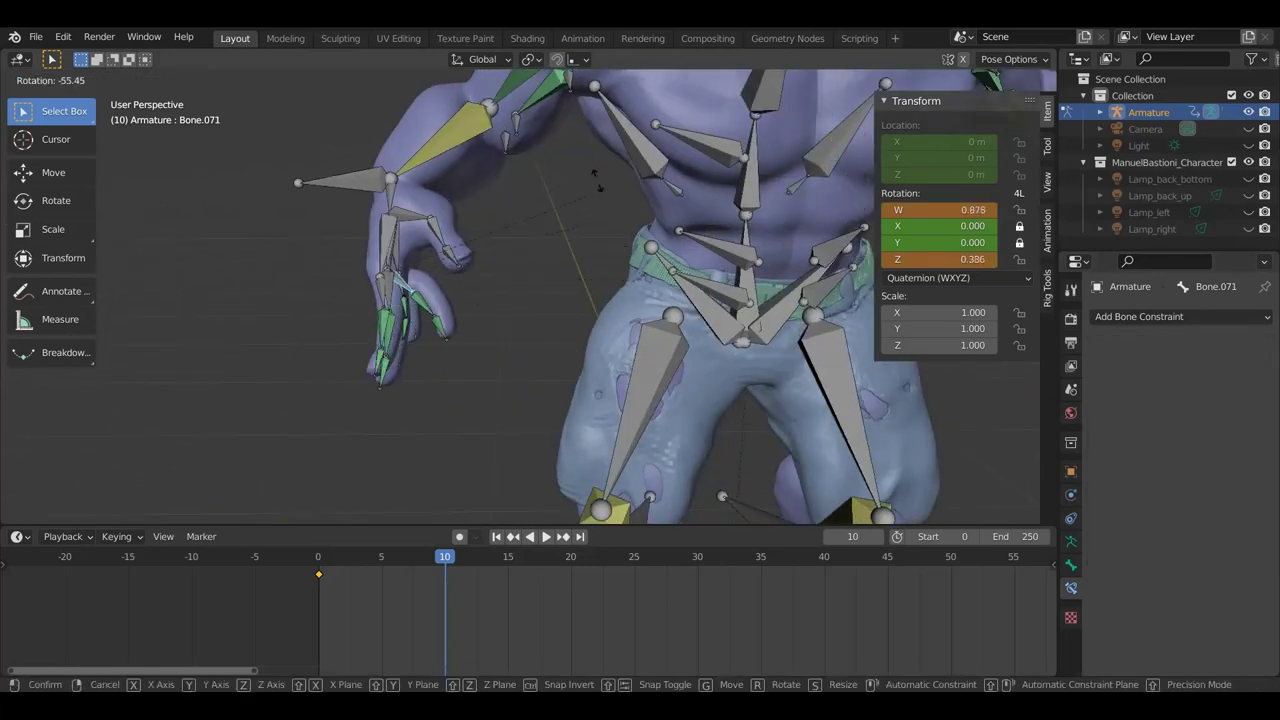
left_click(507, 340)
middle_click_drag(508, 349, 623, 357)
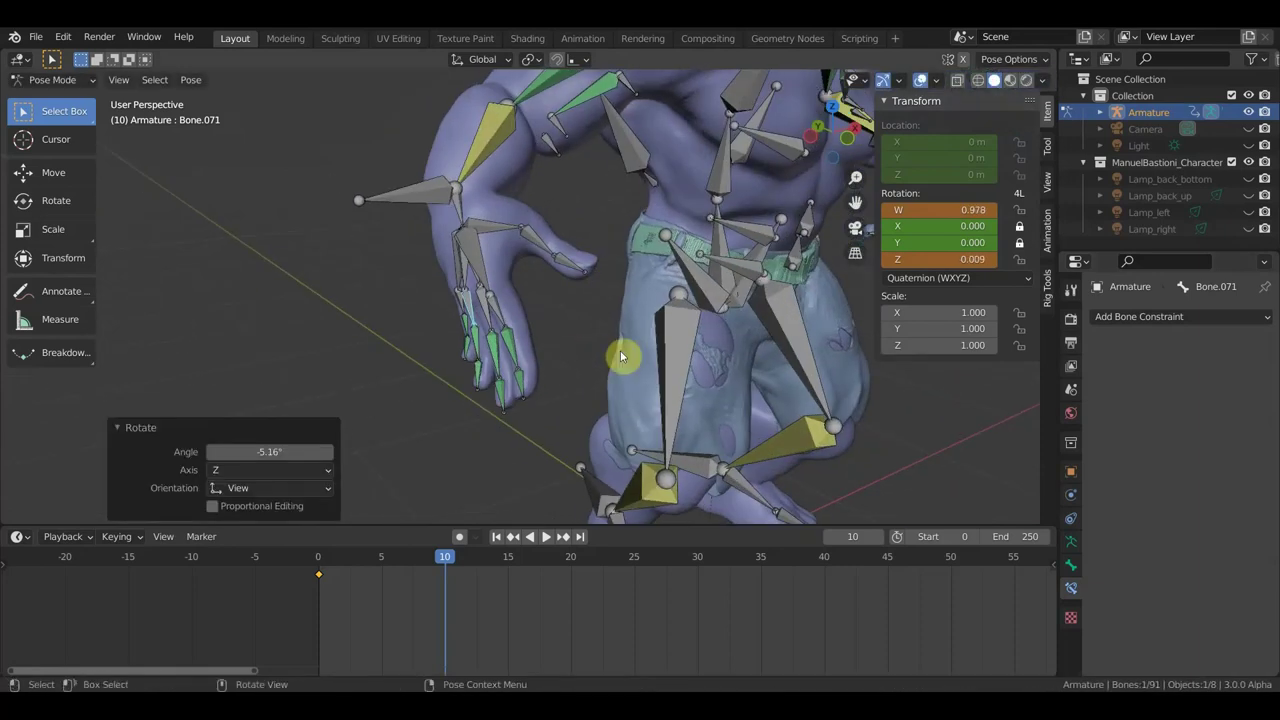
middle_click_drag(881, 300, 720, 345)
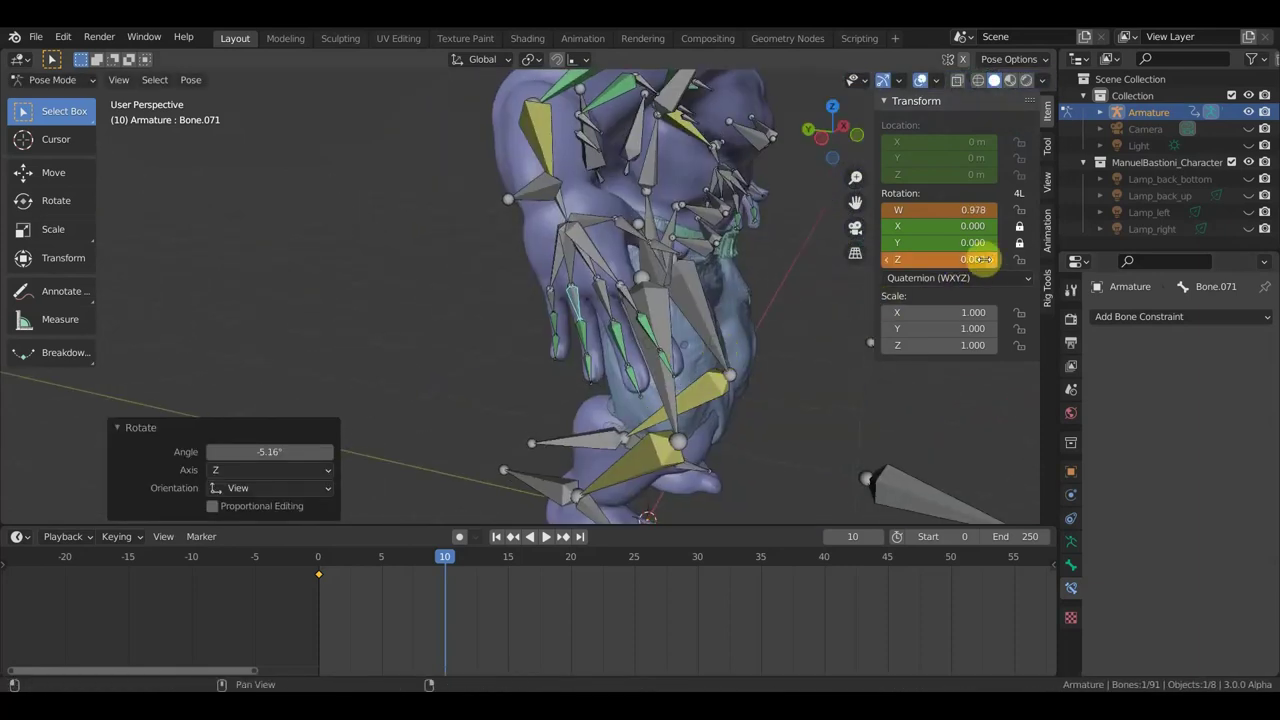
Step: Lock Bone.071's Z rotation, rotate it to about -77°, and re-lock its Y rotation
left_click(1020, 259)
mouse_move(723, 388)
middle_mouse_down()
mouse_move(580, 420)
mouse_move(610, 395)
middle_mouse_up()
key("r")
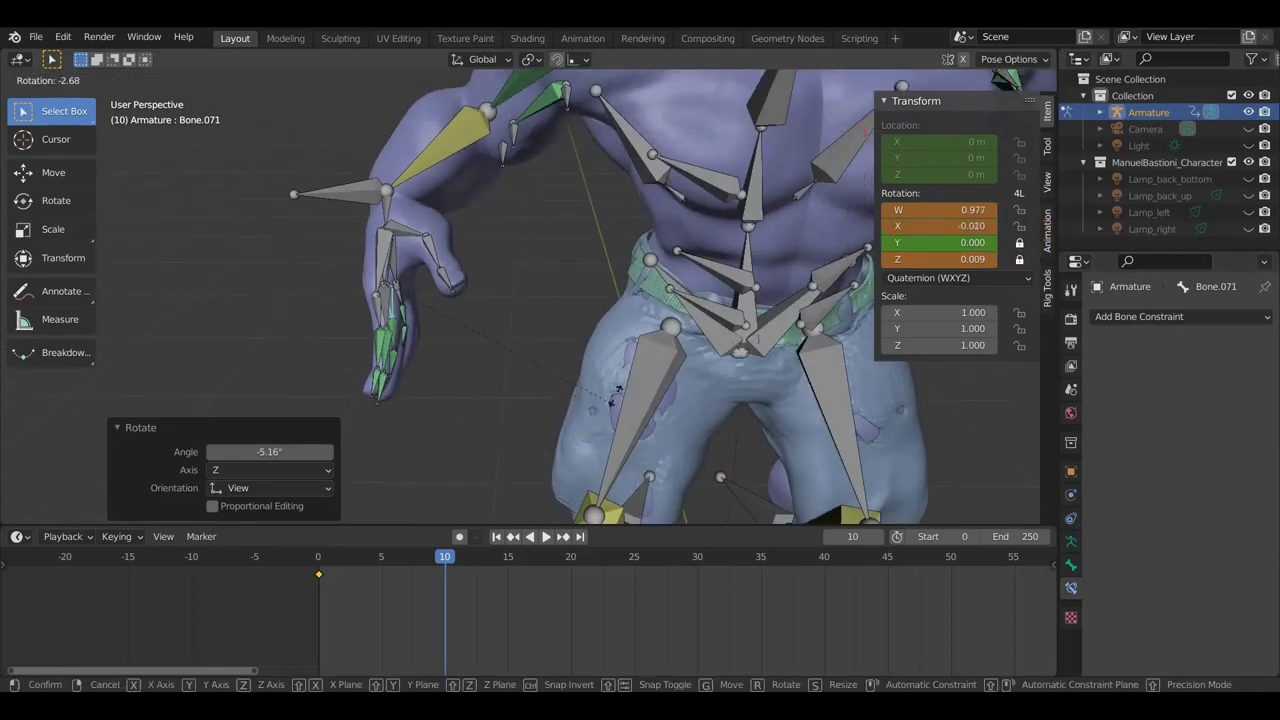
left_click(491, 147)
mouse_move(497, 254)
middle_mouse_down()
mouse_move(400, 243)
mouse_move(397, 214)
mouse_move(417, 238)
mouse_move(591, 251)
mouse_move(663, 214)
middle_mouse_up()
middle_click_drag(694, 266, 656, 272)
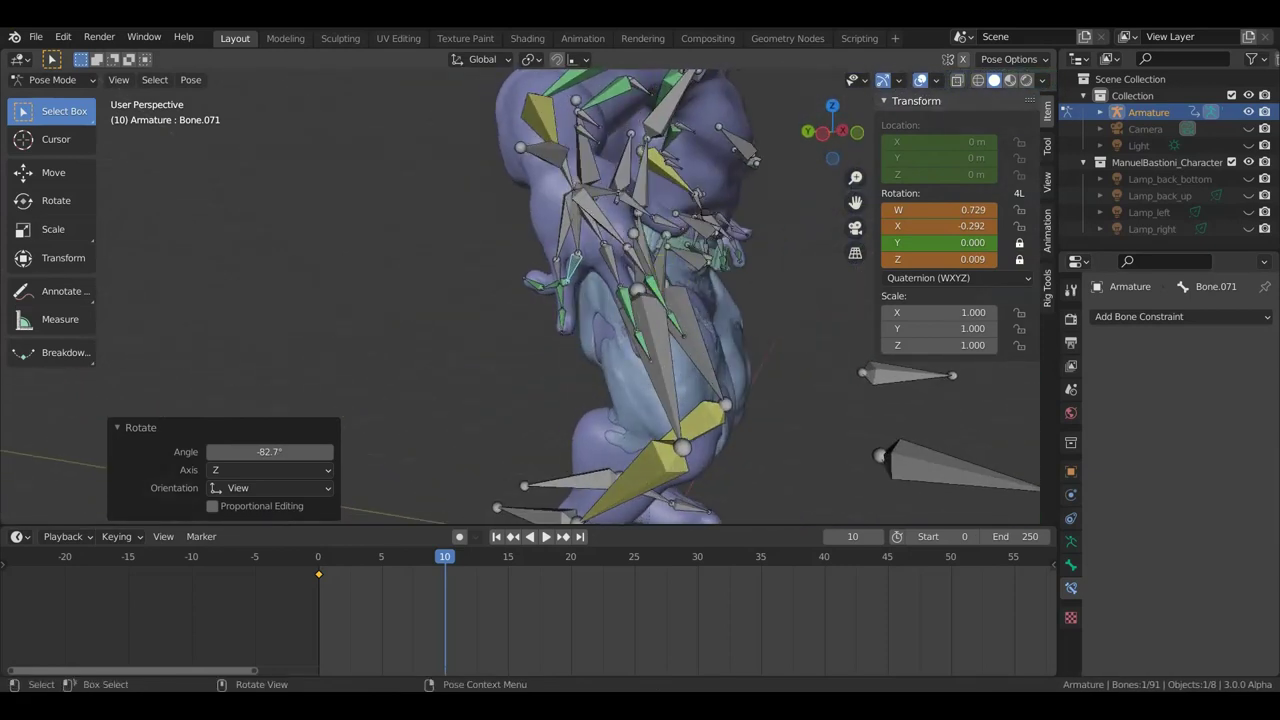
key("r")
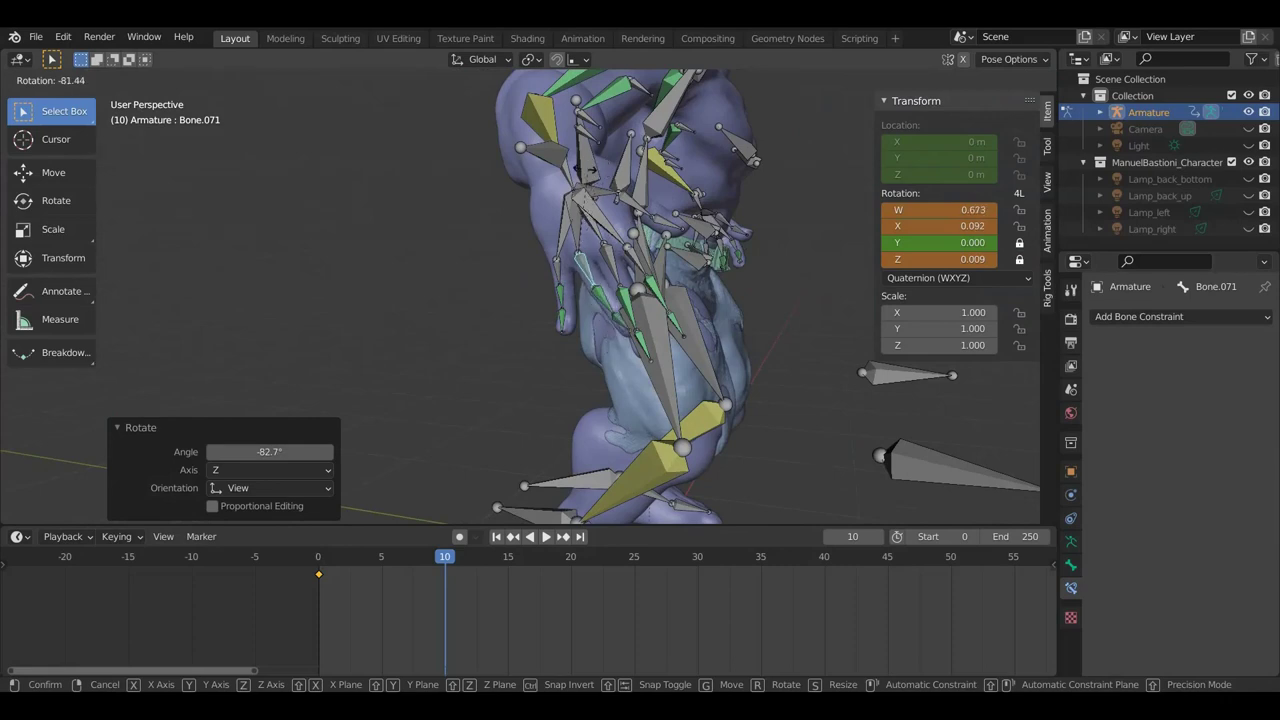
left_click(593, 193)
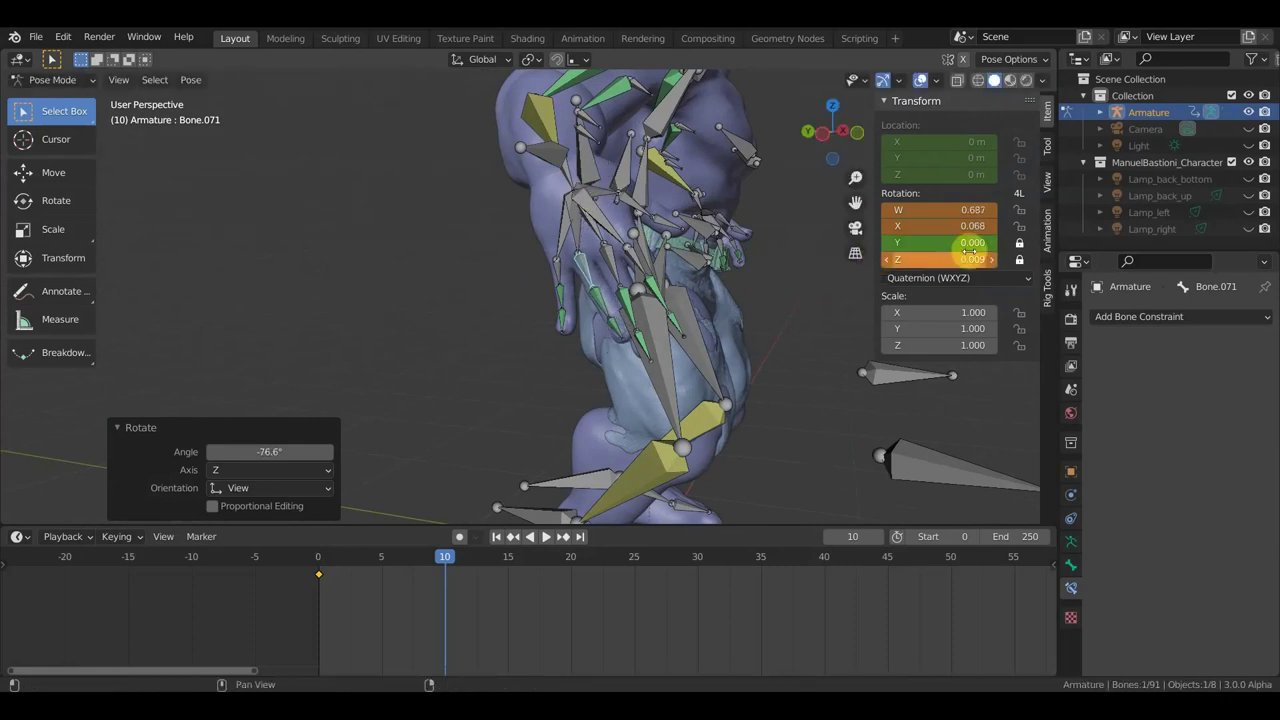
left_click(1018, 244)
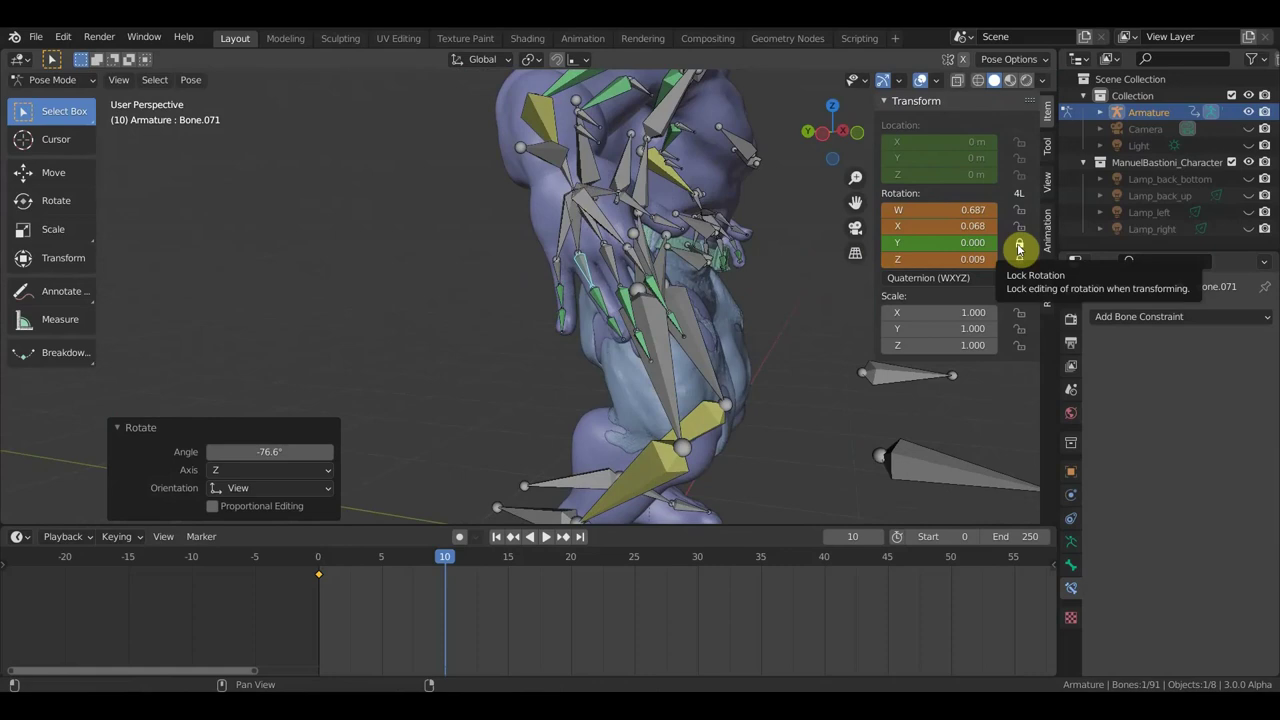
left_click(1019, 245)
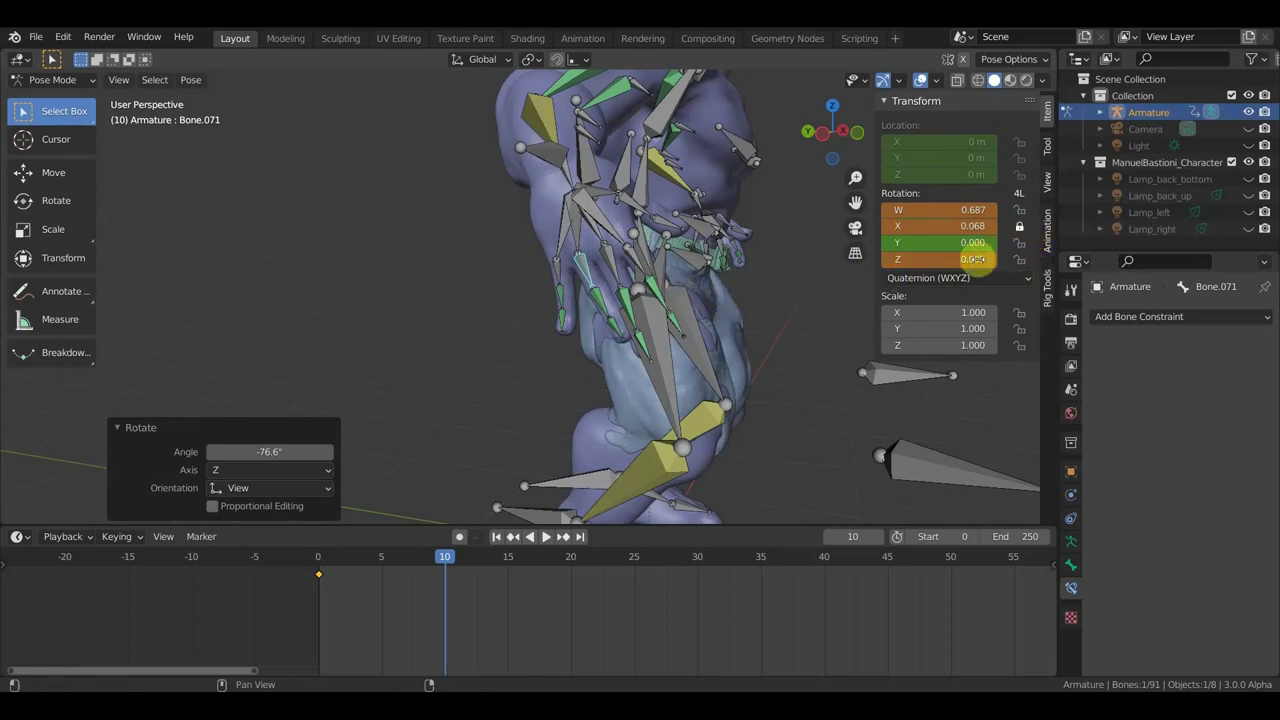
Step: Lock the bone's Y rotation and remove Y from Bone.068's Copy Rotation axes
left_click(1020, 242)
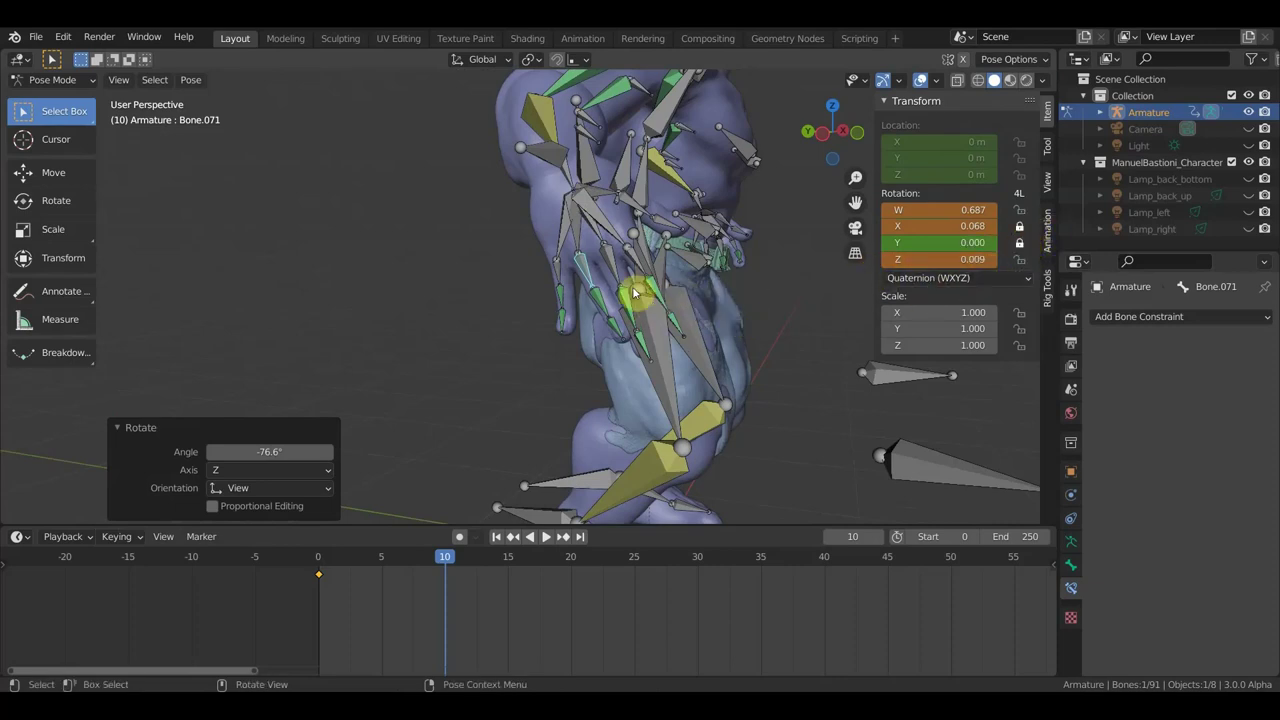
left_click(761, 262)
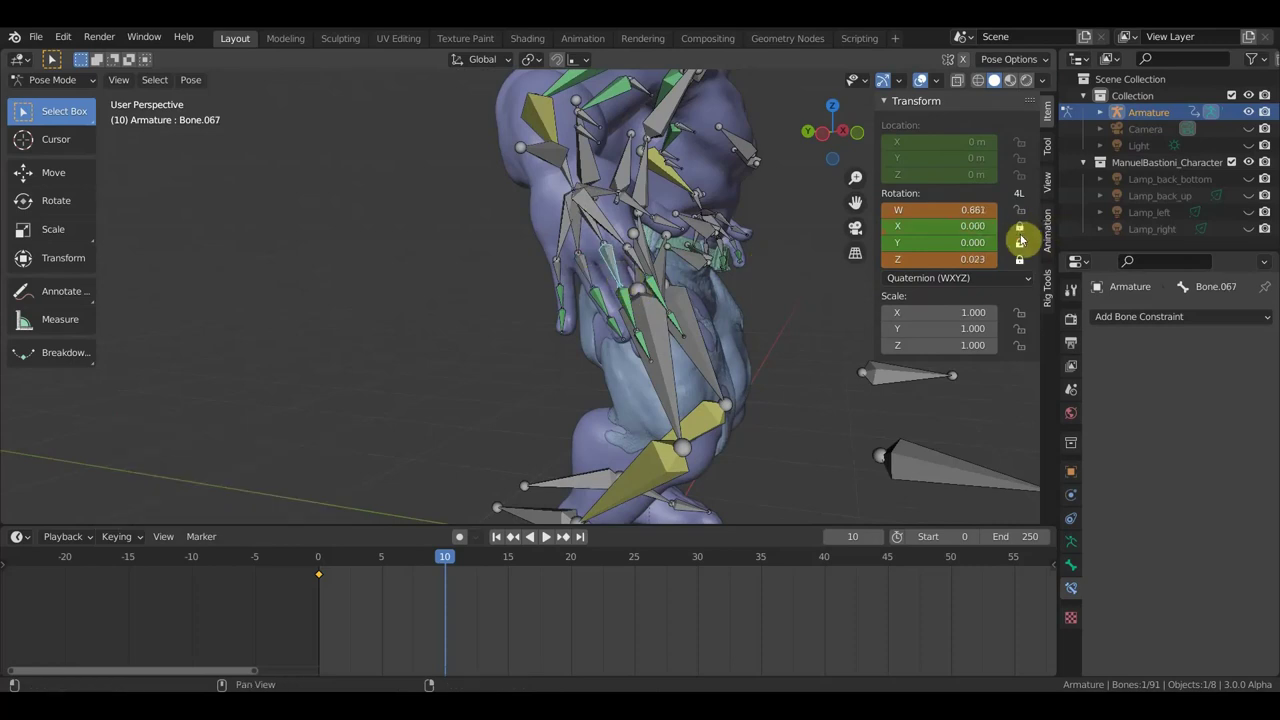
left_click(630, 313)
left_click(1201, 434)
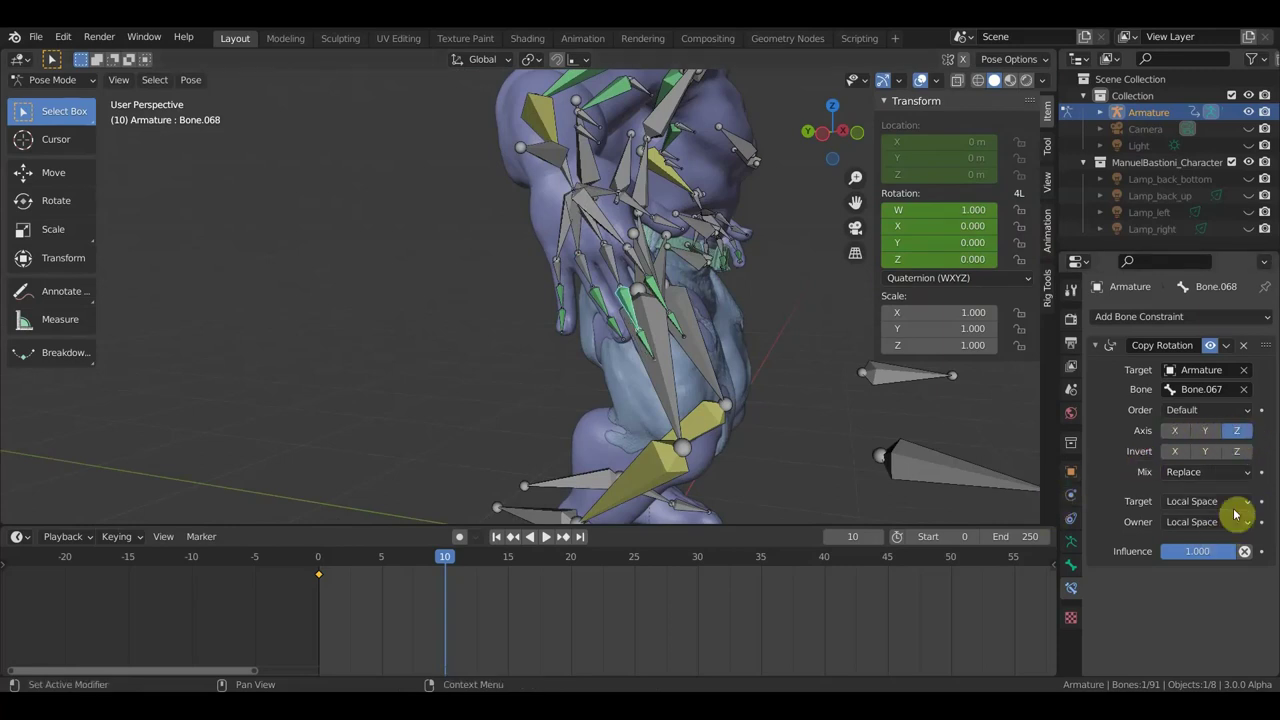
Step: Make Bone.072 and Bone.073 copy only the Z axis in their Copy Rotation constraints
left_click(599, 289)
left_click(603, 303)
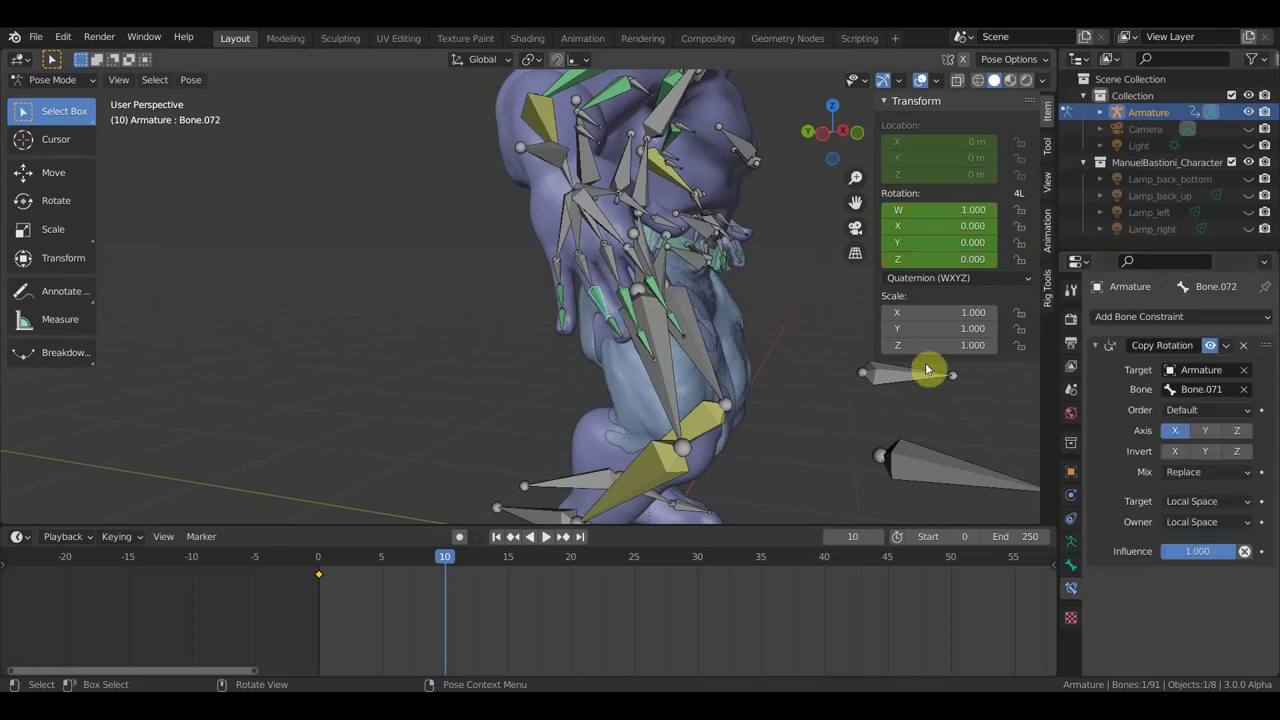
left_click_drag(1210, 436, 1175, 431)
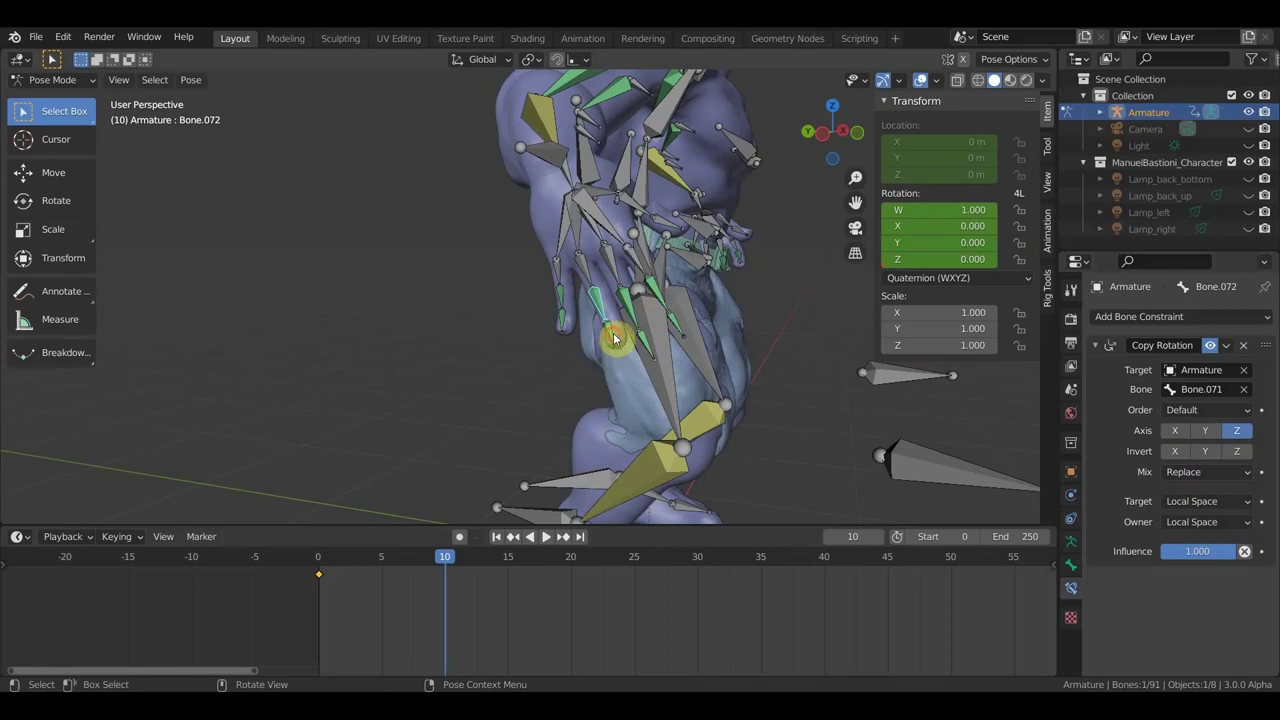
key("bracketright")
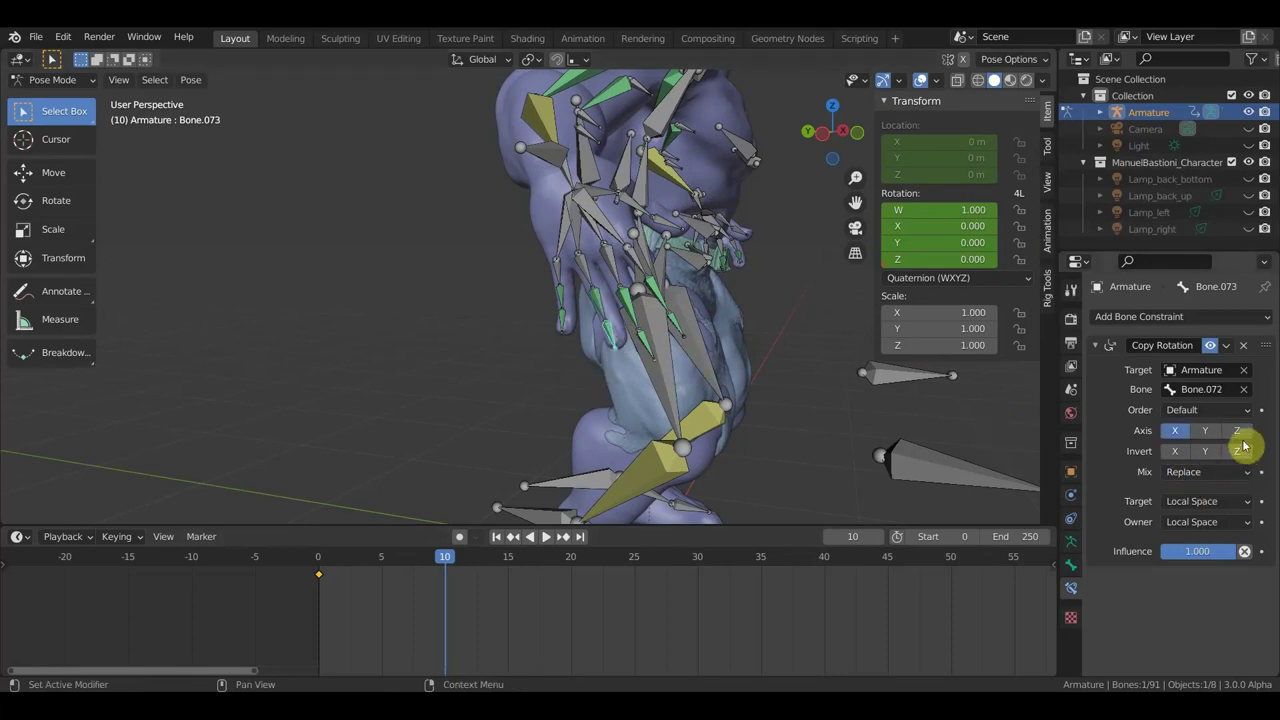
left_click(1238, 433)
left_click(1176, 433)
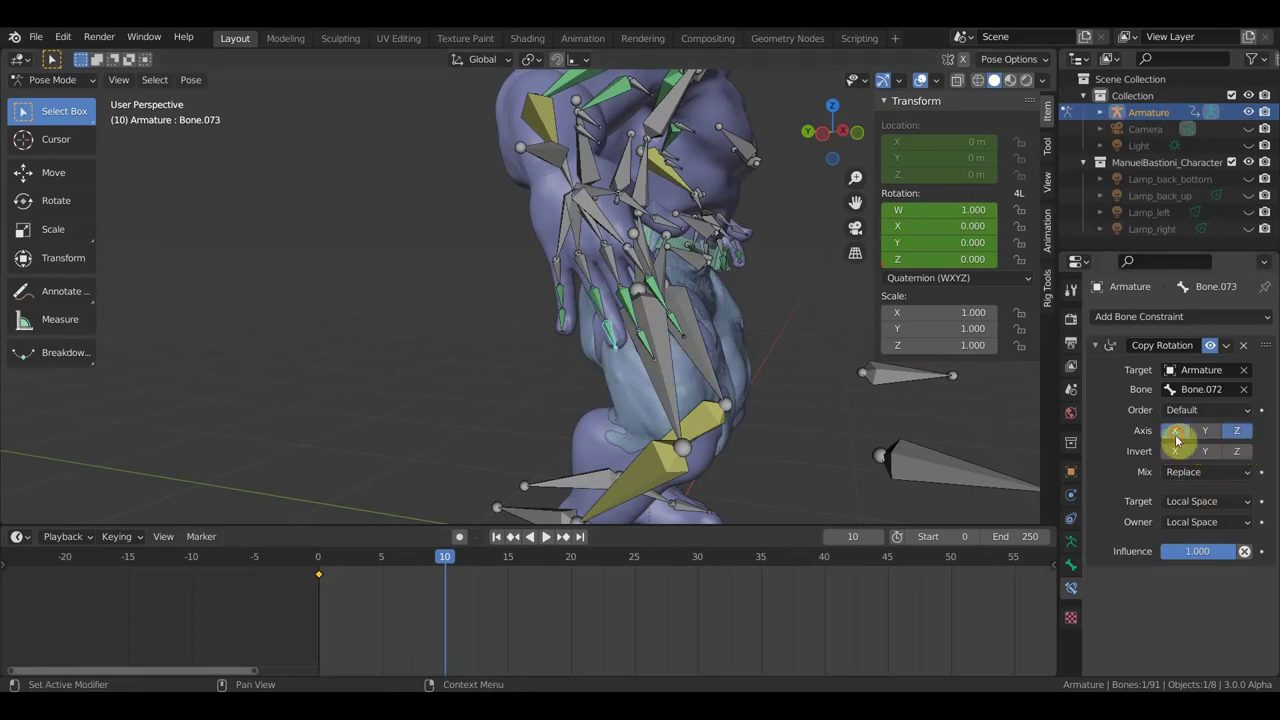
Step: Set Bone.069's Copy Rotation constraint to copy only Z
left_click(643, 345)
left_click(1237, 430)
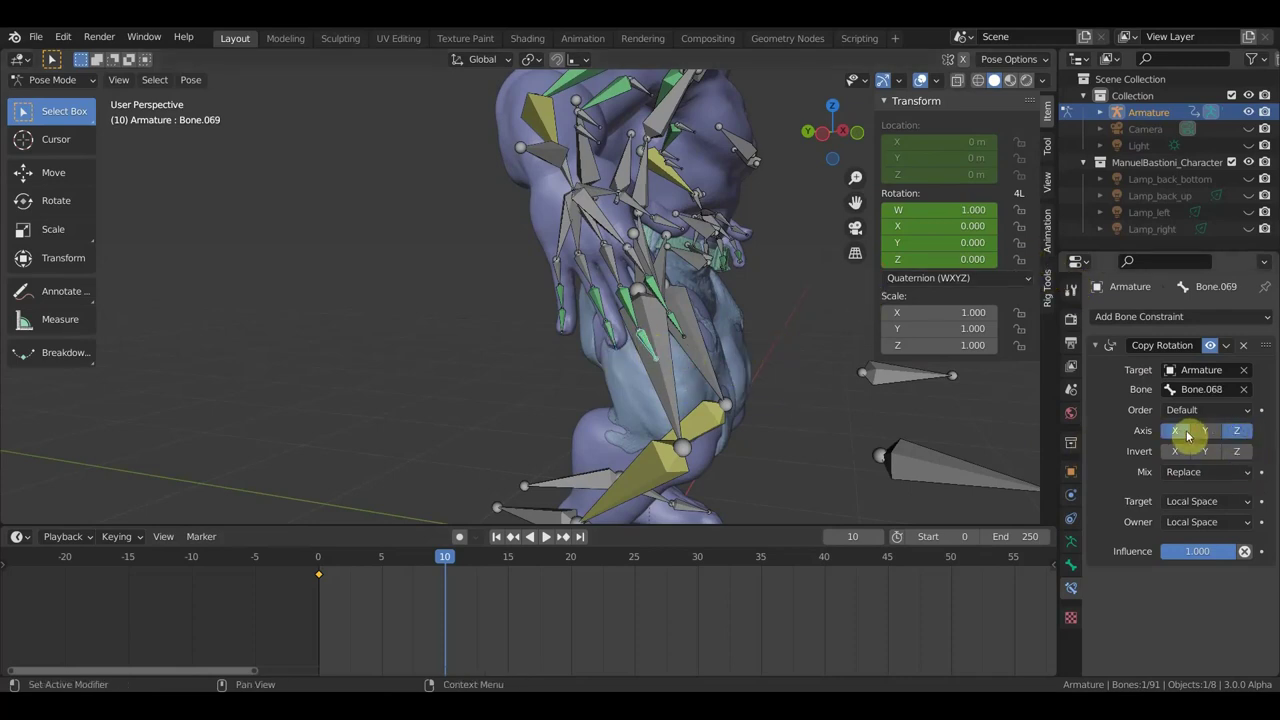
middle_click_drag(774, 446, 697, 448)
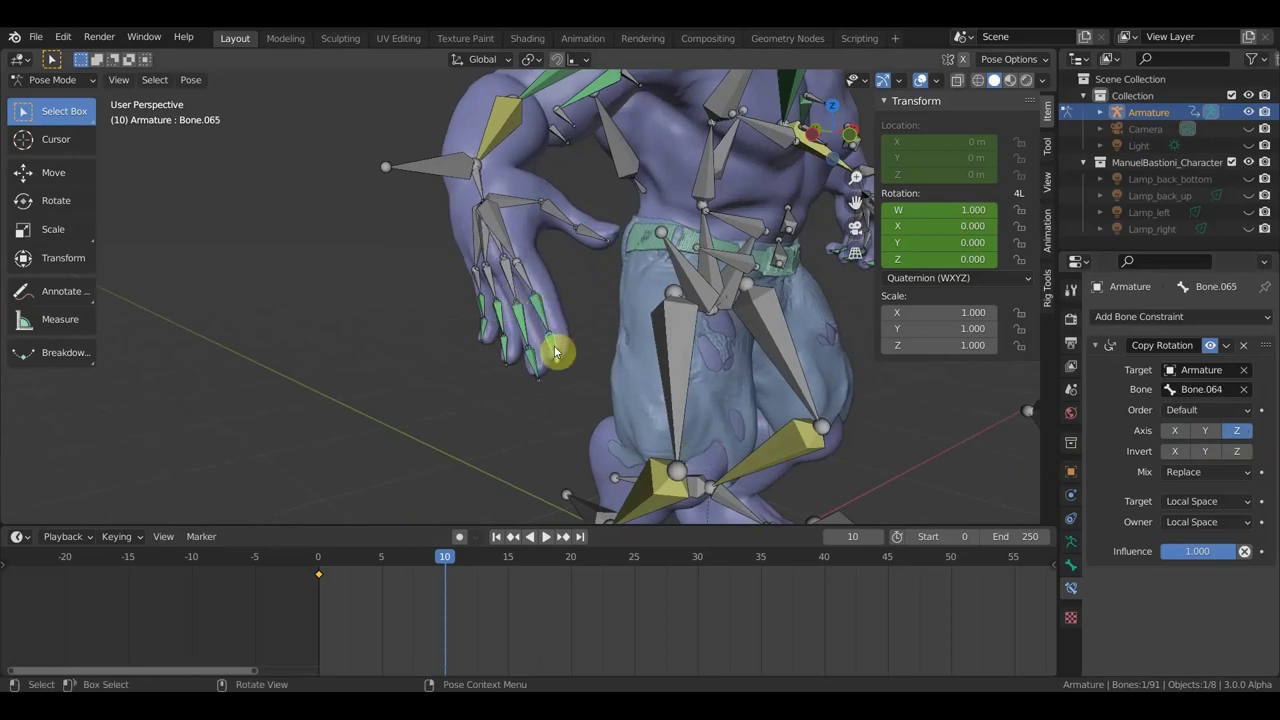
Step: Select Bone.067 and rotate it in three passes to start curling the finger
left_click(557, 293)
middle_click_drag(583, 314, 470, 335)
key("r")
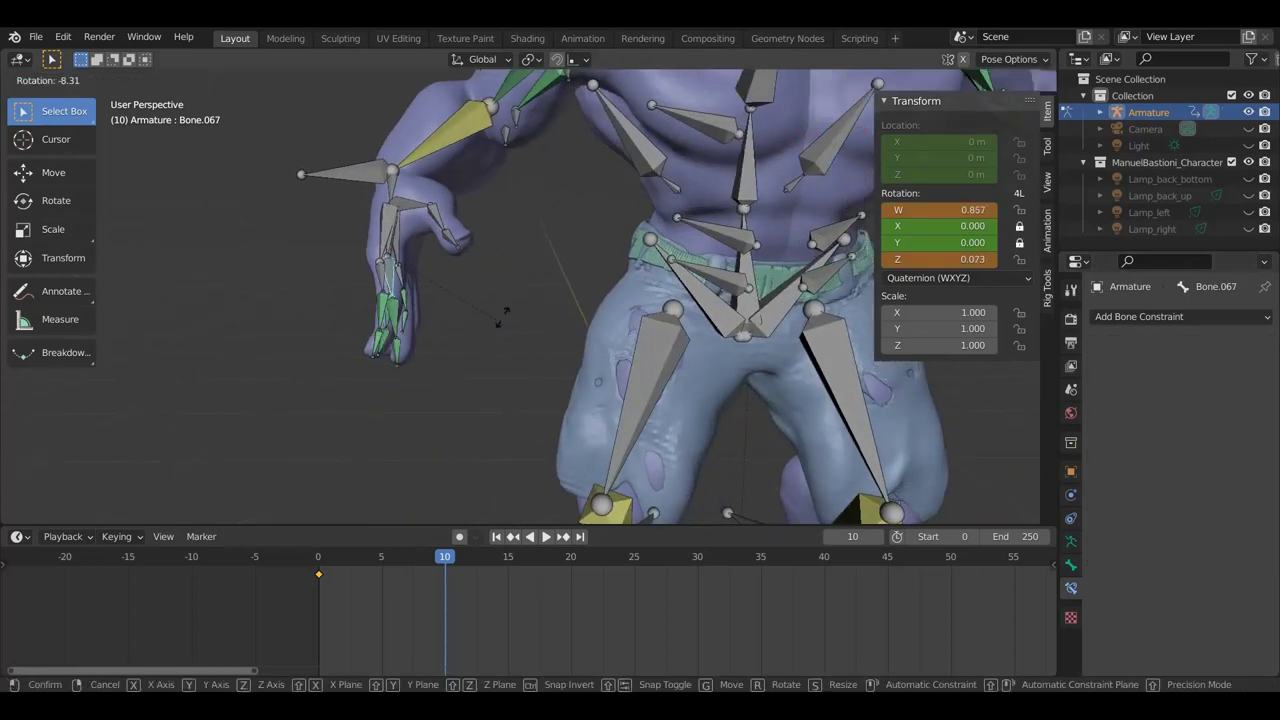
left_click(536, 236)
middle_click_drag(529, 263, 660, 190)
key("r")
left_click(657, 277)
middle_click_drag(657, 277, 790, 285)
key("r")
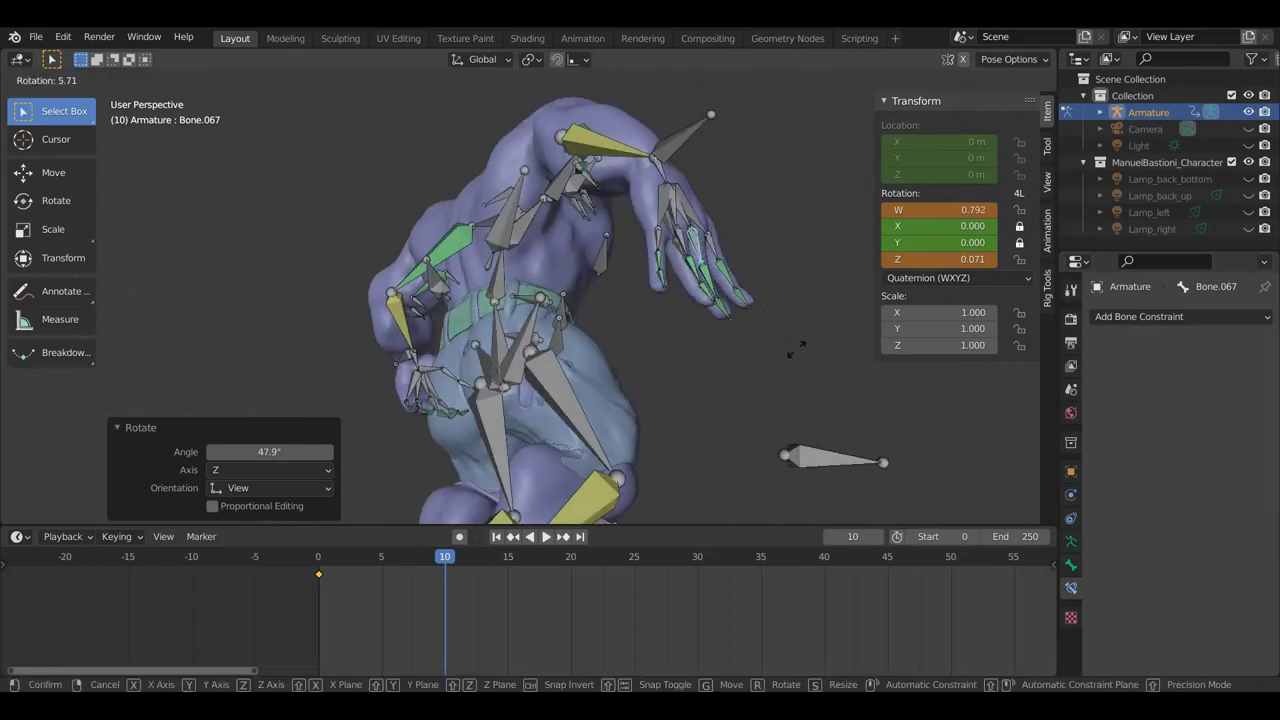
left_click(797, 347)
mouse_move(800, 354)
middle_mouse_down()
mouse_move(851, 349)
mouse_move(857, 370)
middle_mouse_up()
Step: Rotate Bone.067 in four more passes until it sits at W 0.563, Z 0.044
key("r")
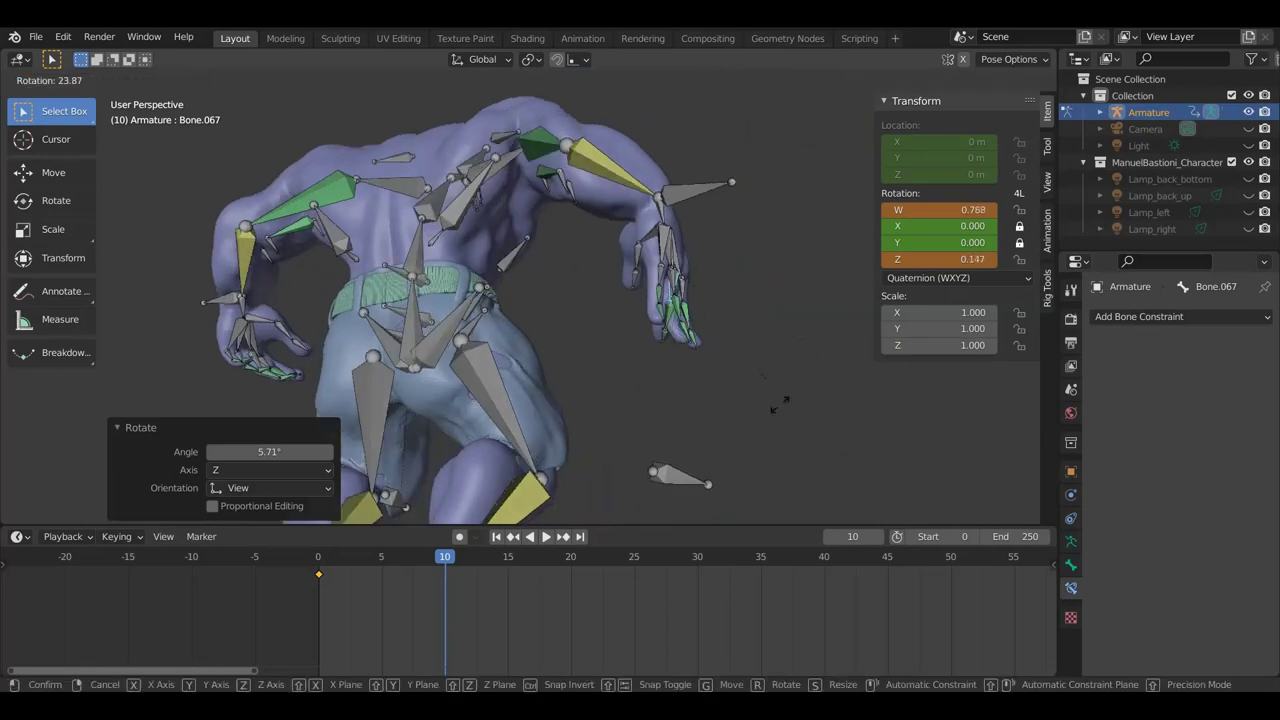
left_click(665, 367)
mouse_move(665, 367)
middle_mouse_down()
mouse_move(763, 357)
mouse_move(749, 477)
mouse_move(634, 72)
mouse_move(798, 27)
middle_mouse_up()
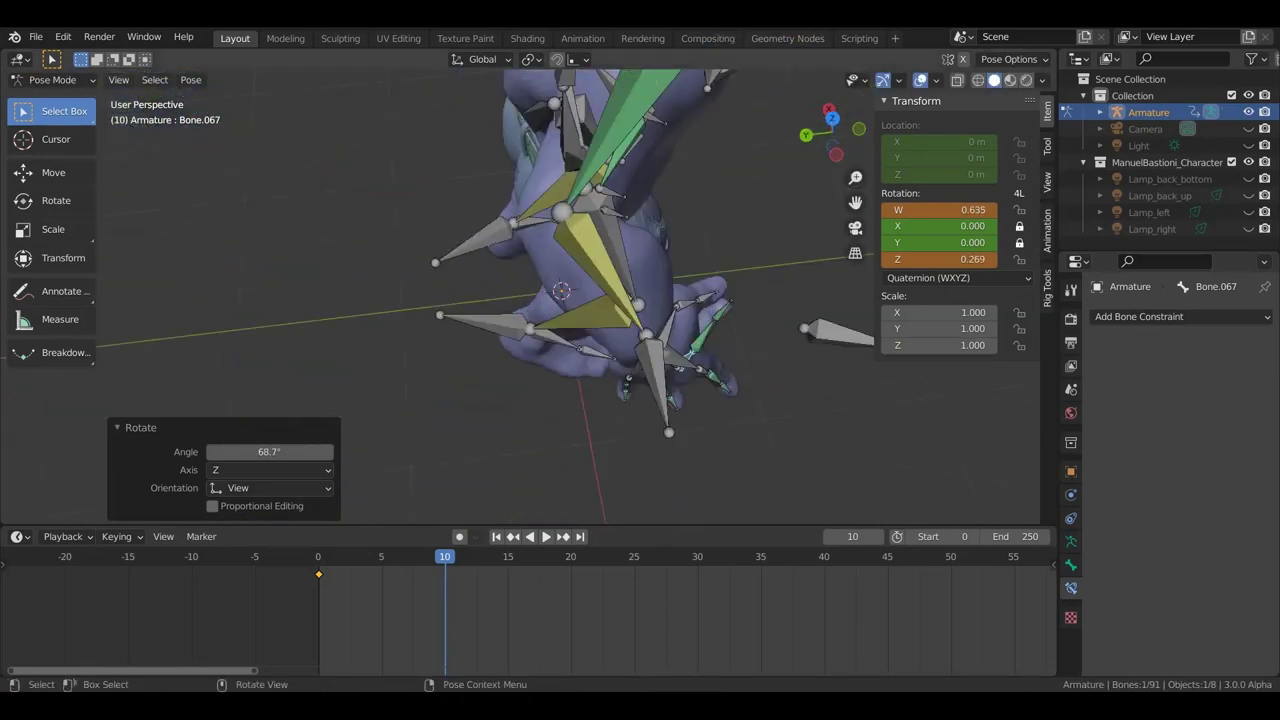
key("r")
left_click(662, 178)
mouse_move(662, 178)
middle_mouse_down()
mouse_move(611, 191)
mouse_move(544, 139)
middle_mouse_up()
key("r")
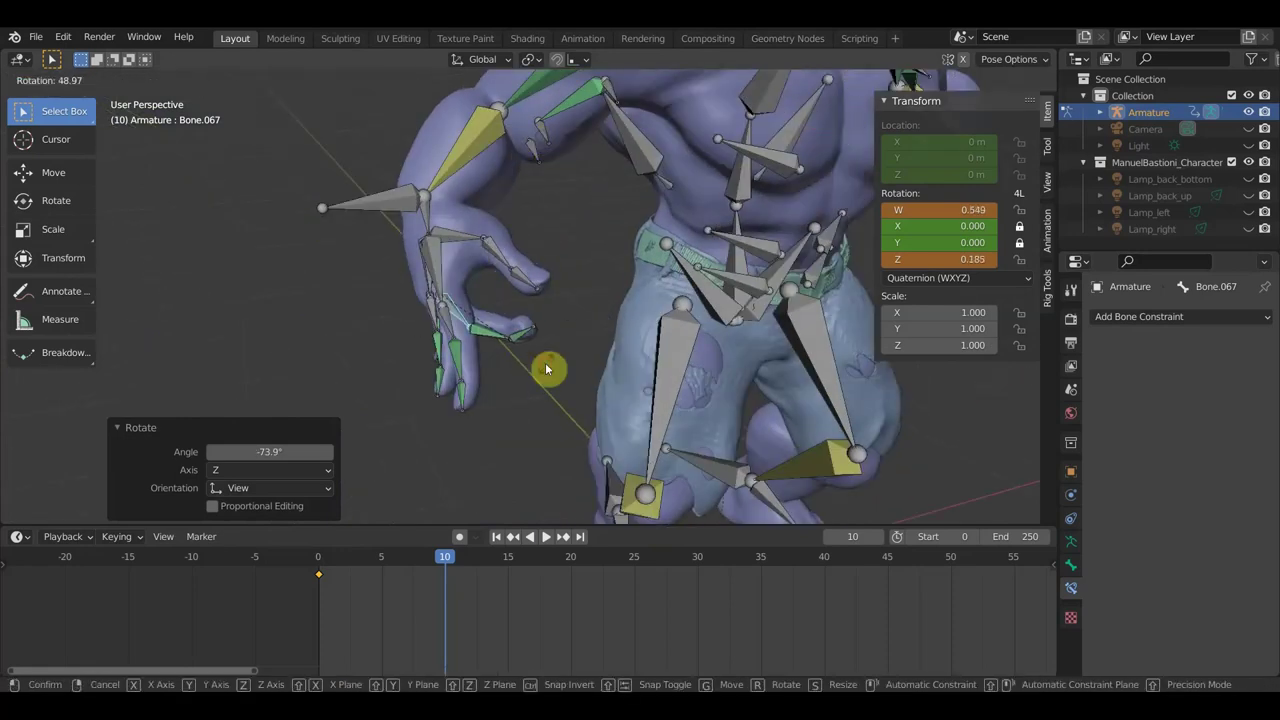
left_click(546, 369)
middle_click_drag(546, 369, 728, 295)
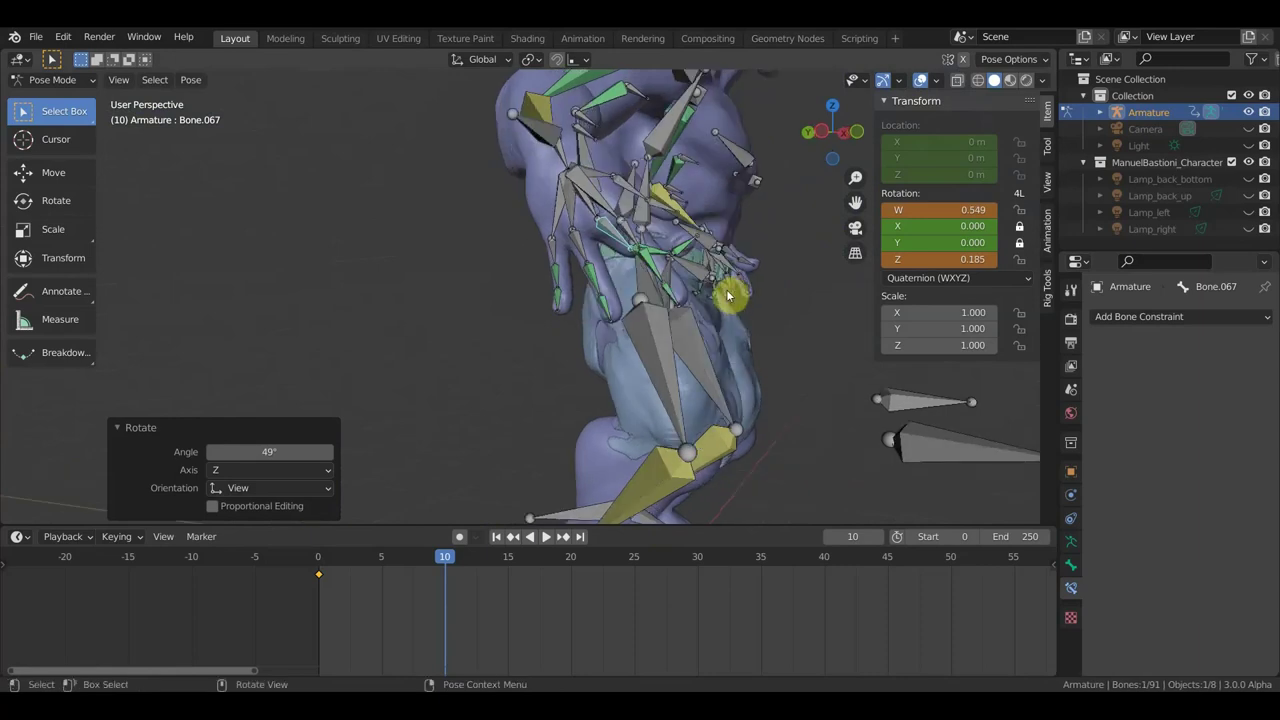
middle_click_drag(633, 271, 762, 290)
key("r")
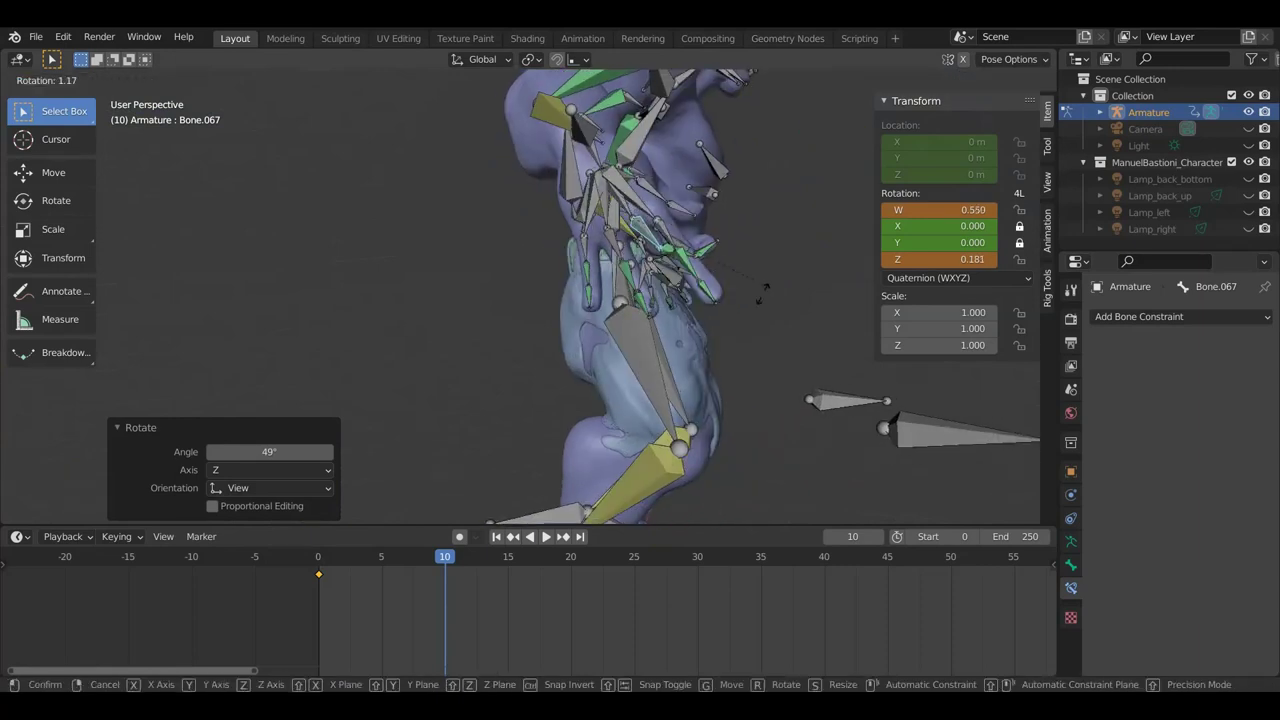
left_click(690, 335)
mouse_move(690, 335)
middle_mouse_down()
mouse_move(515, 370)
mouse_move(520, 333)
mouse_move(409, 338)
mouse_move(500, 337)
middle_mouse_up()
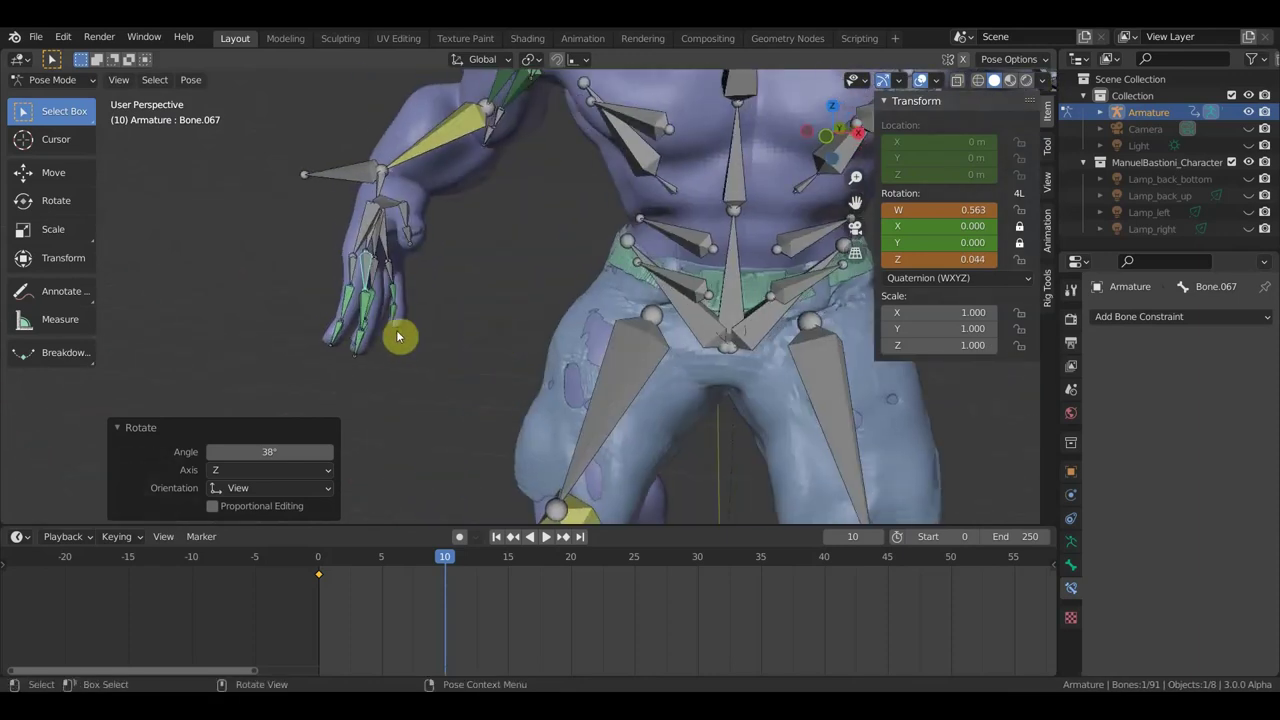
Step: Check Bone.068 and Bone.069, then reselect the base bone Bone.067 with the hand in view
left_click(366, 306)
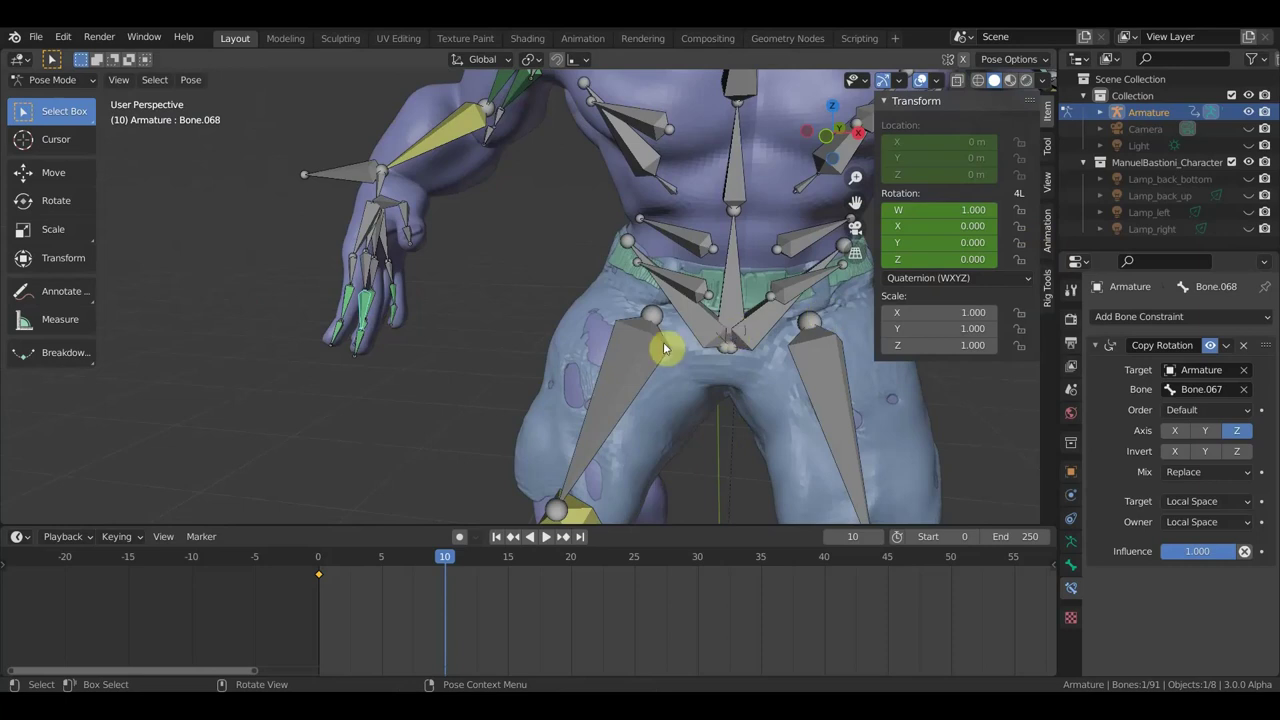
mouse_move(614, 345)
middle_mouse_down()
mouse_move(586, 320)
mouse_move(747, 286)
middle_mouse_up()
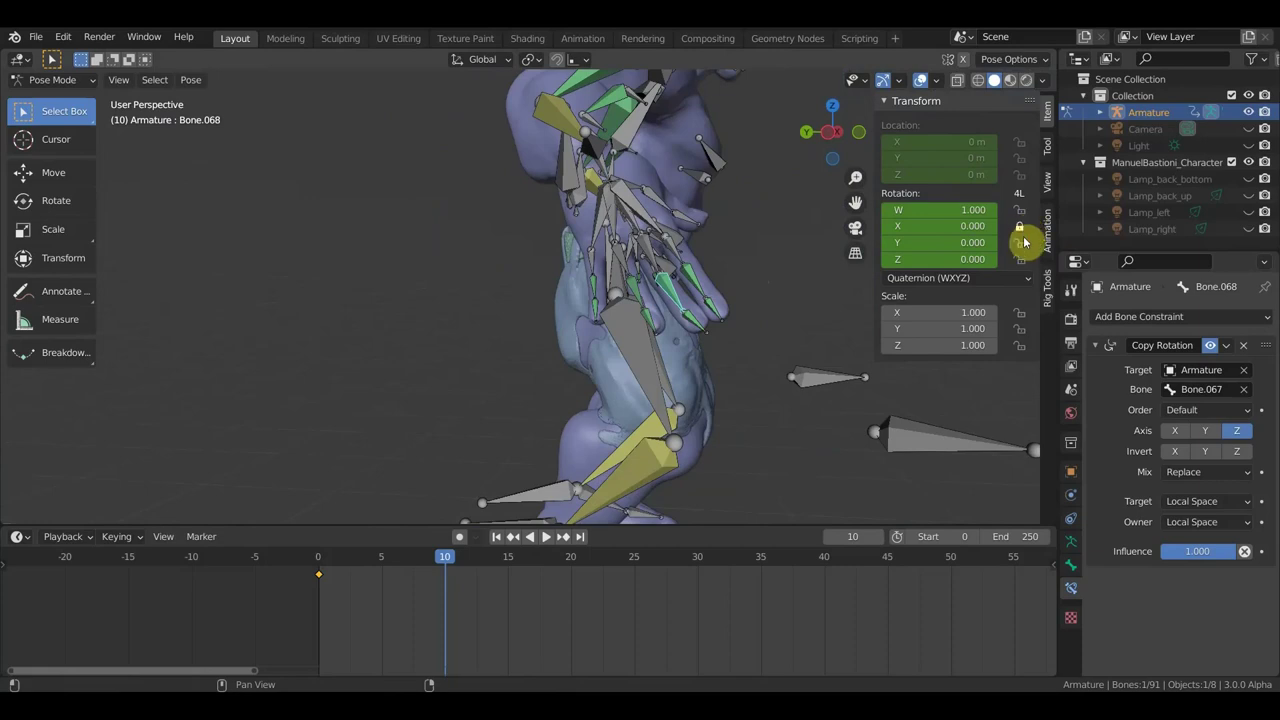
left_click(699, 322)
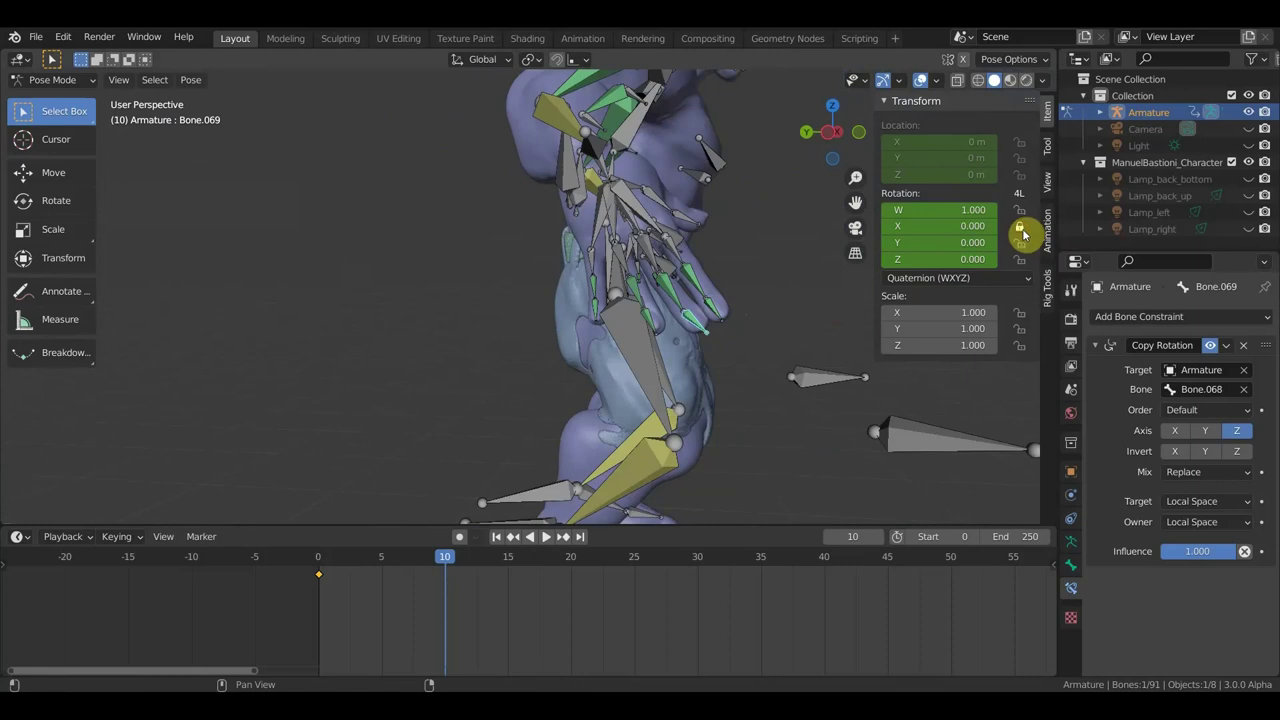
mouse_move(711, 329)
middle_mouse_down()
mouse_move(598, 355)
mouse_move(620, 315)
middle_mouse_up()
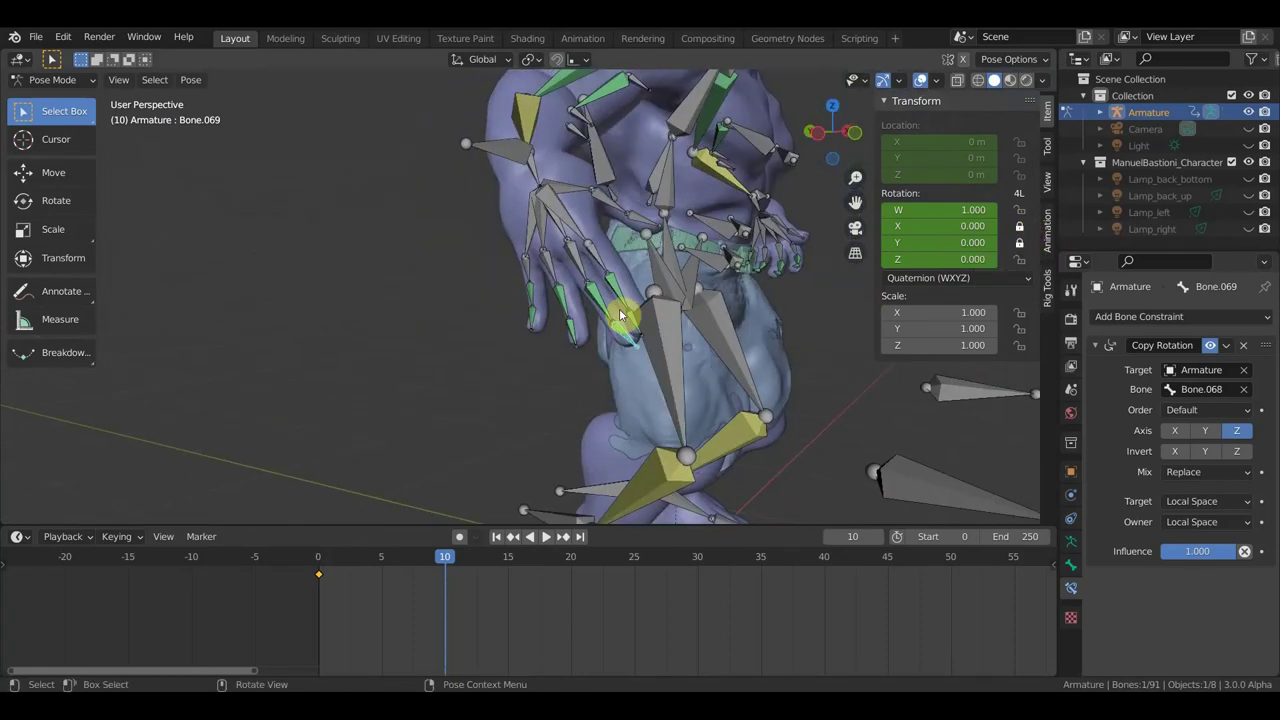
left_click(662, 306)
middle_click_drag(597, 360, 569, 366)
Step: Rotate Bone.067 three times, ending with a -60.3° turn, to test the finger curl
key("r")
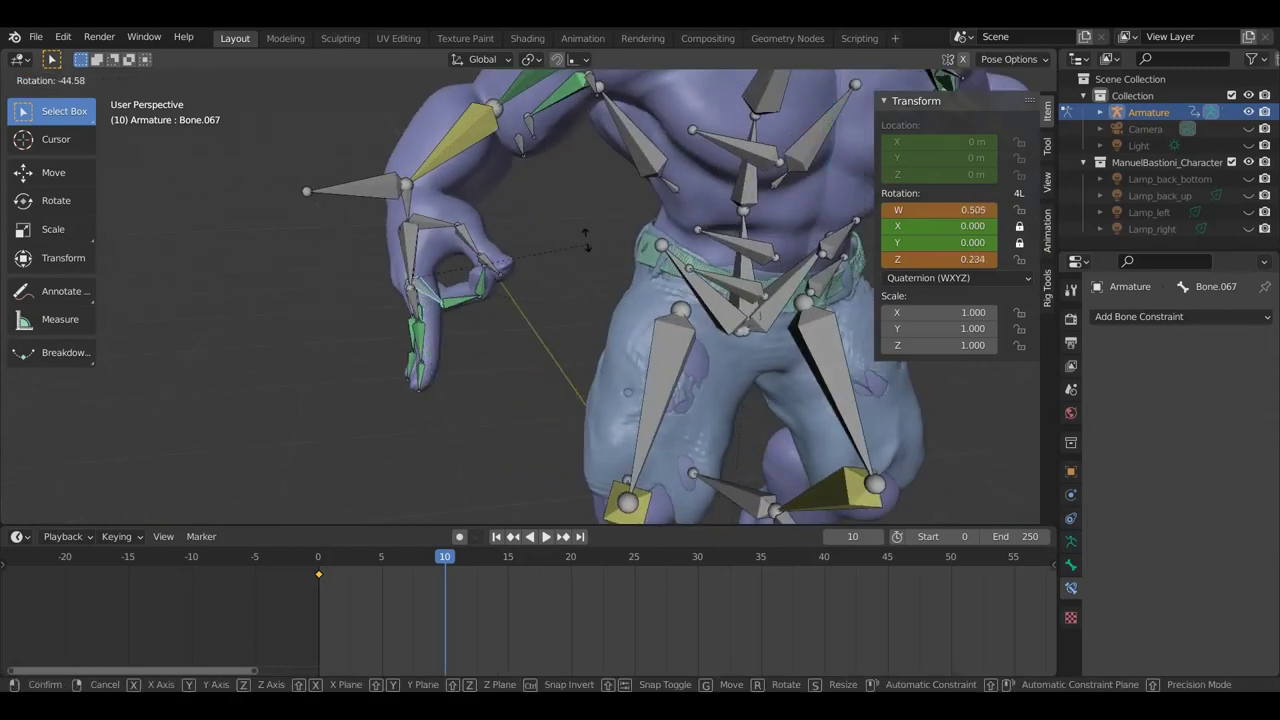
left_click(588, 262)
mouse_move(588, 262)
middle_mouse_down()
mouse_move(476, 250)
mouse_move(466, 180)
middle_mouse_up()
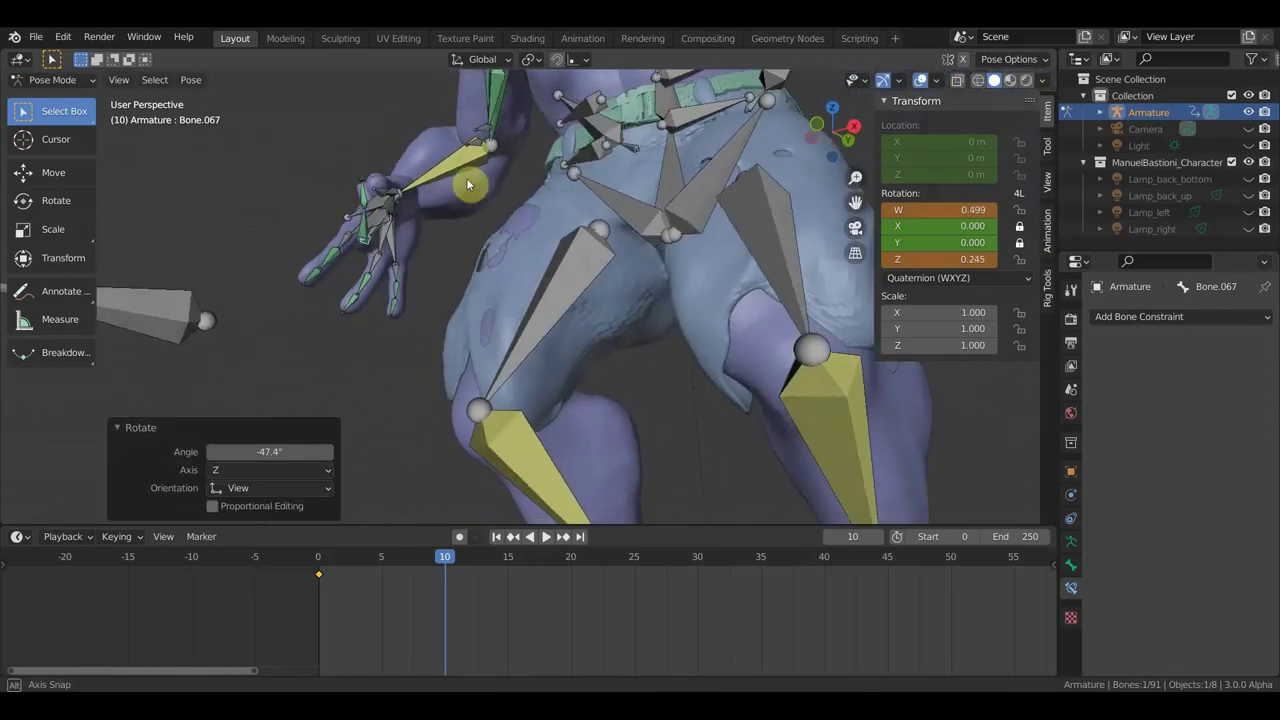
key("r")
left_click(505, 218)
mouse_move(508, 217)
middle_mouse_down()
mouse_move(509, 362)
mouse_move(486, 515)
mouse_move(486, 163)
middle_mouse_up()
key("r")
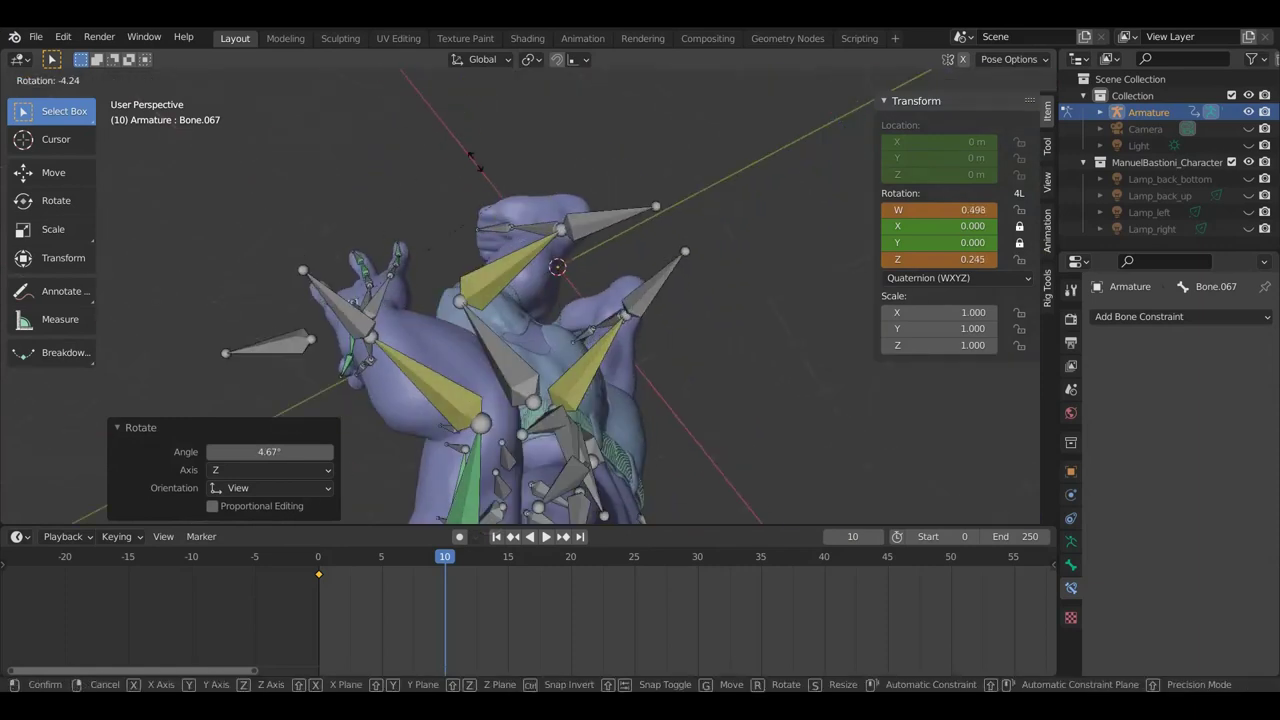
left_click(399, 236)
middle_click_drag(399, 236, 494, 229)
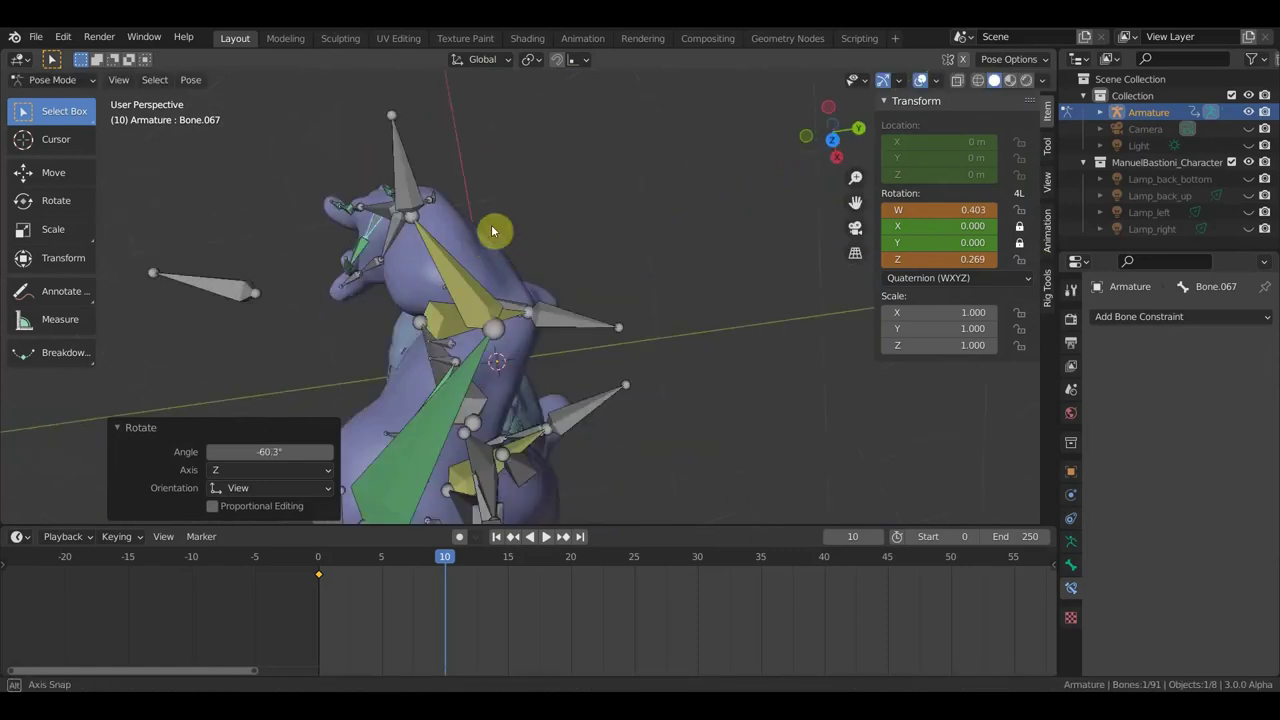
Step: Set Bone.067's X rotation to about -0.5 and lock its Y rotation
left_click_drag(932, 224, 900, 226)
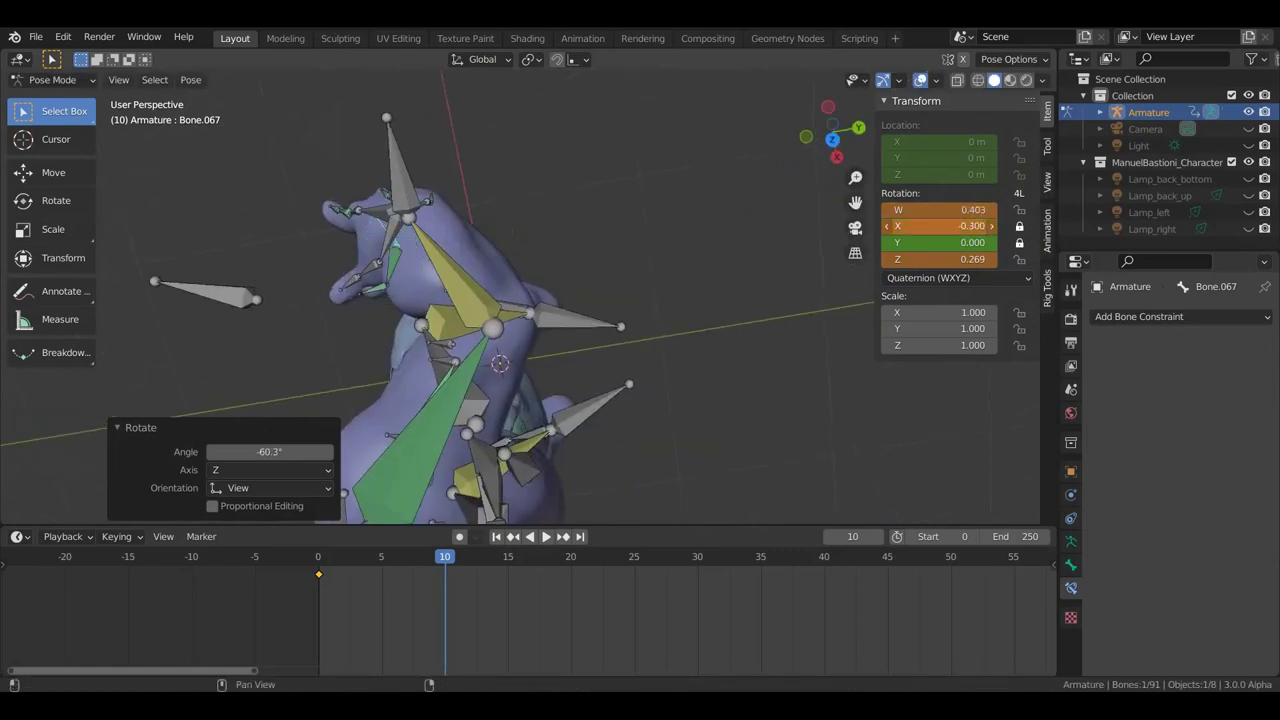
left_click(1040, 235)
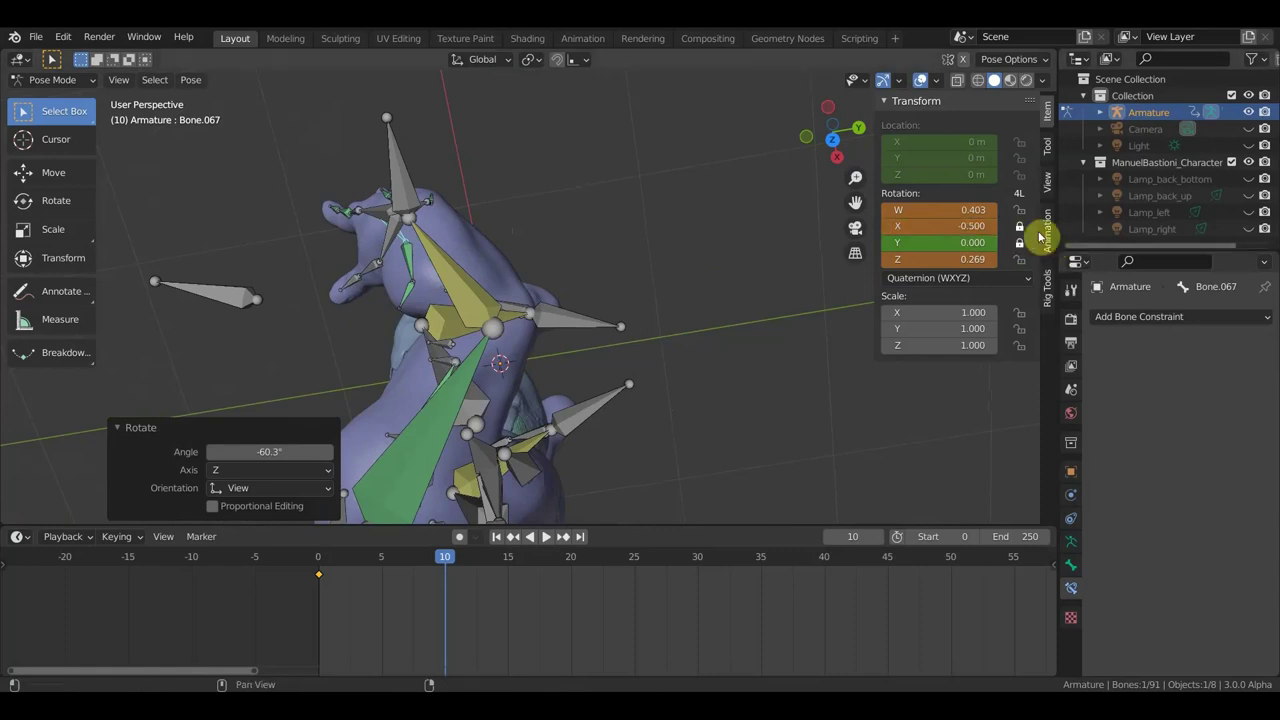
left_click(1020, 259)
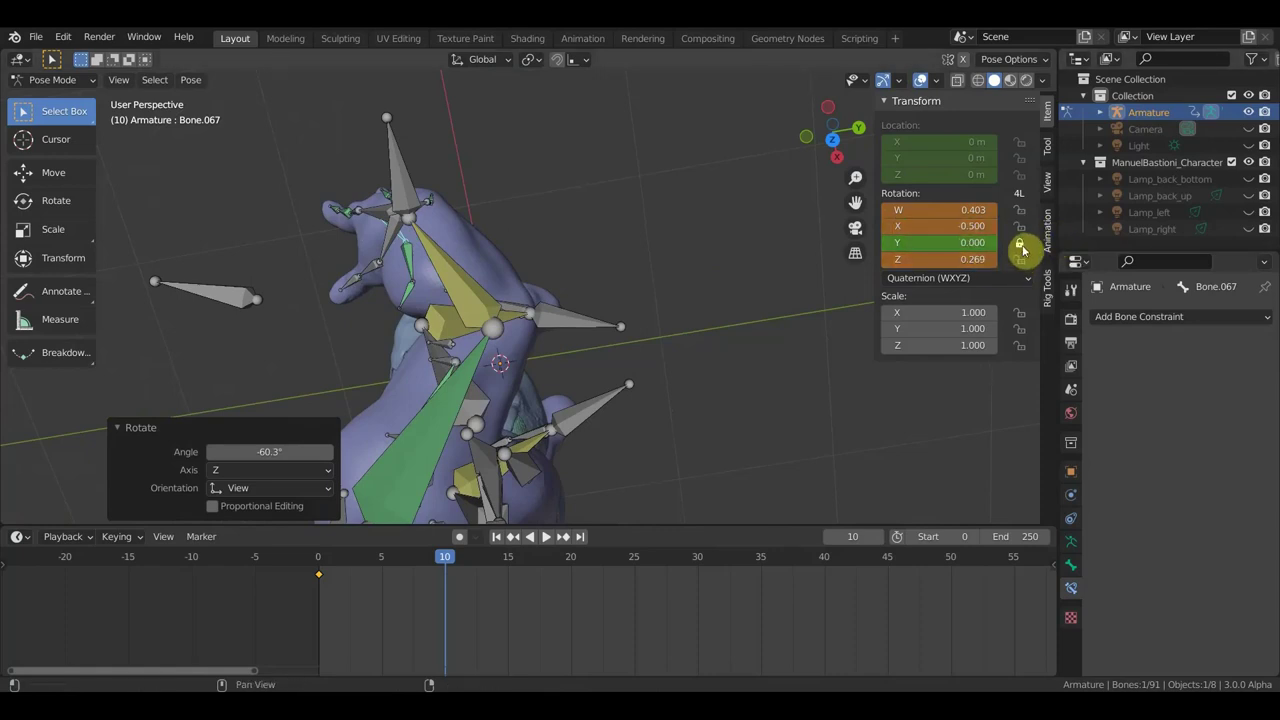
Step: Rotate Bone.067 by 87.7°, then select Bone.069 to inspect its Copy Rotation constraint
mouse_move(760, 242)
middle_mouse_down()
mouse_move(519, 136)
mouse_move(536, 70)
middle_mouse_up()
key("r")
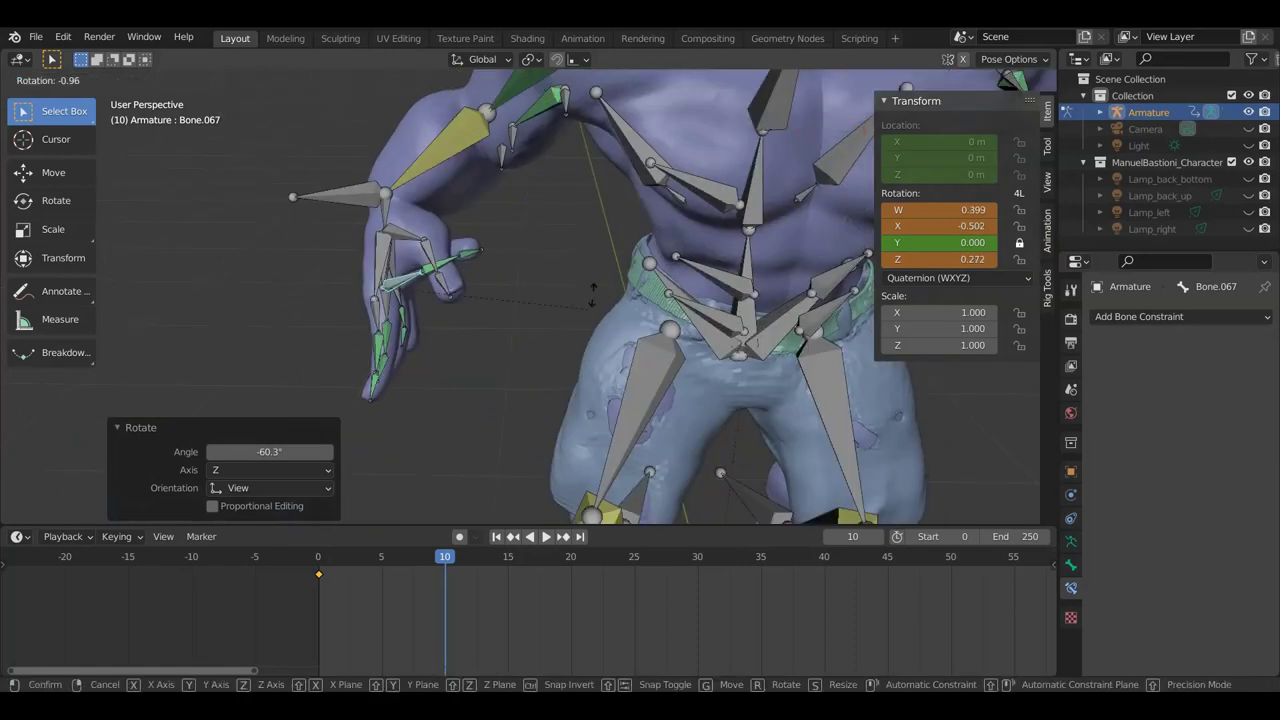
left_click(368, 457)
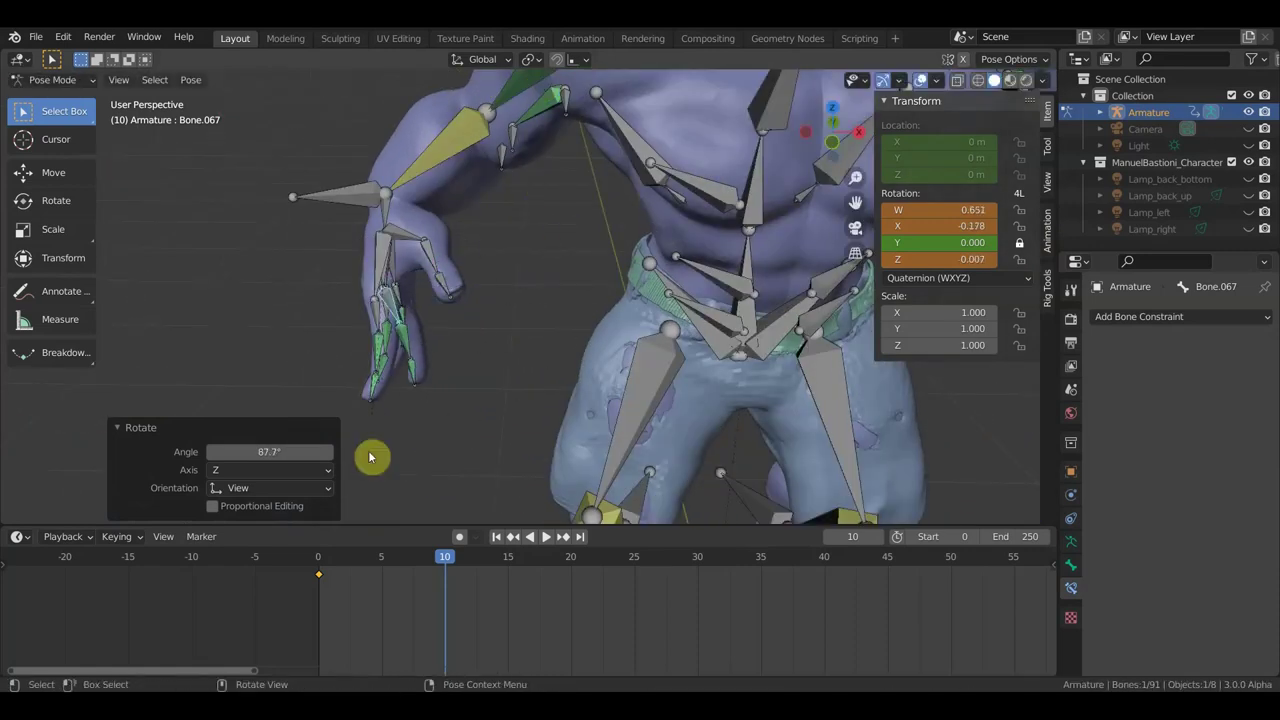
left_click(406, 345)
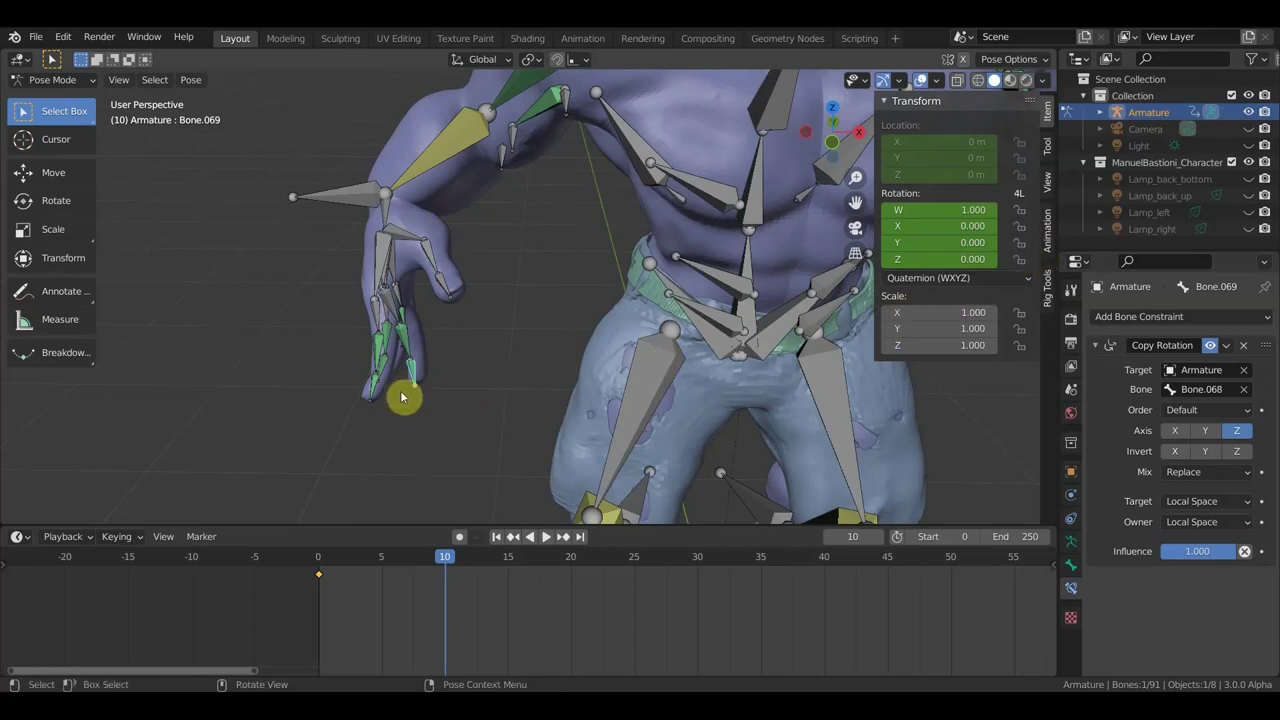
Step: Reselect Bone.067 and rotate it twice, the second turn by -19.6°
left_click(393, 310)
middle_click_drag(451, 346, 504, 353)
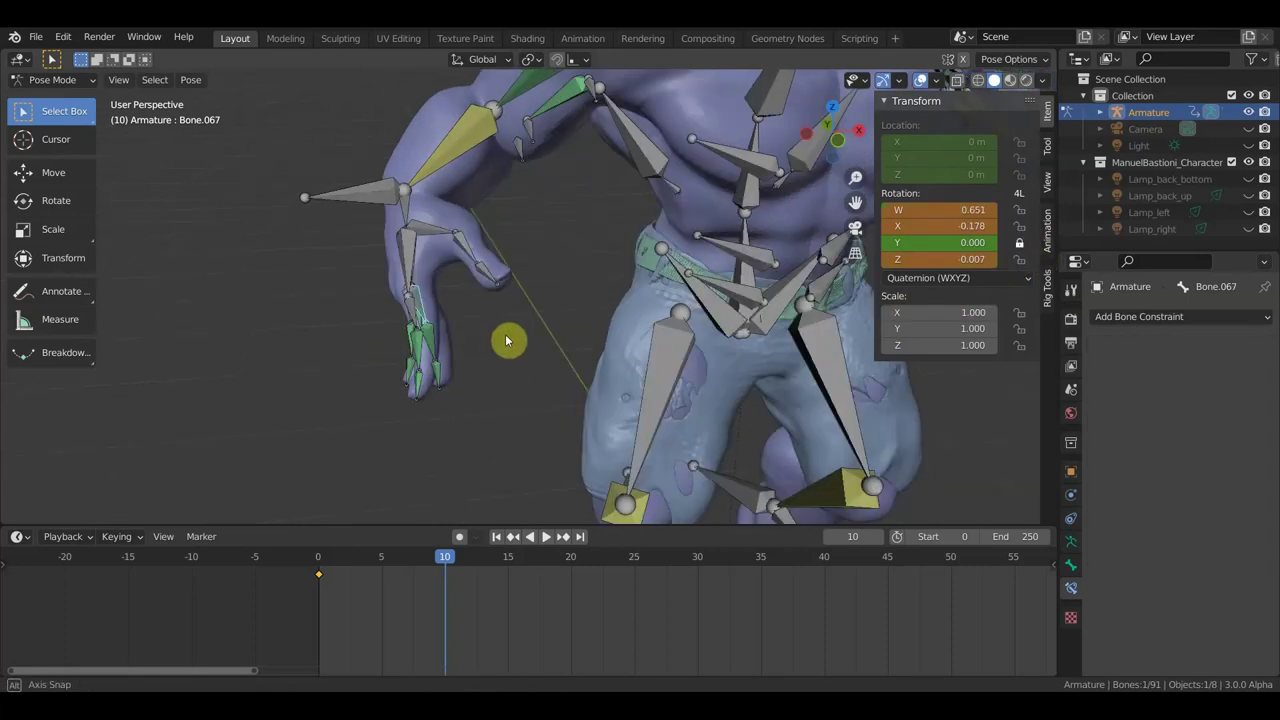
key("r")
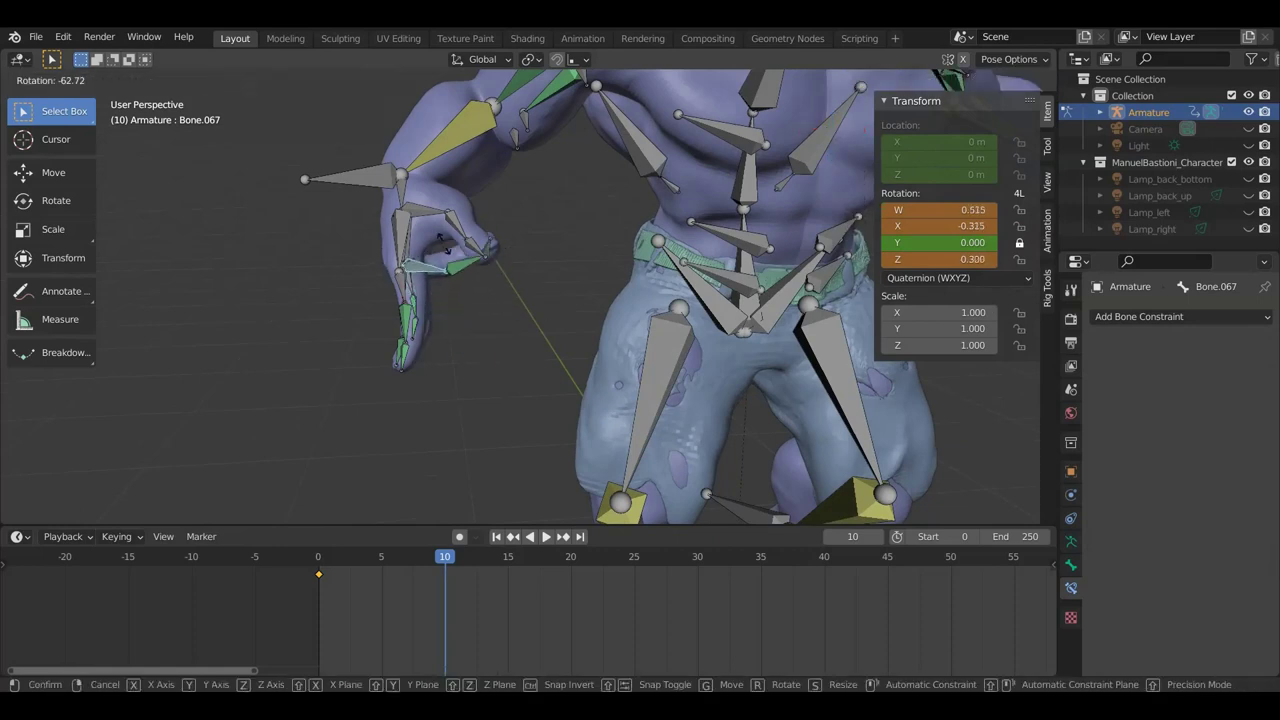
left_click(500, 292)
middle_click_drag(506, 294, 602, 284)
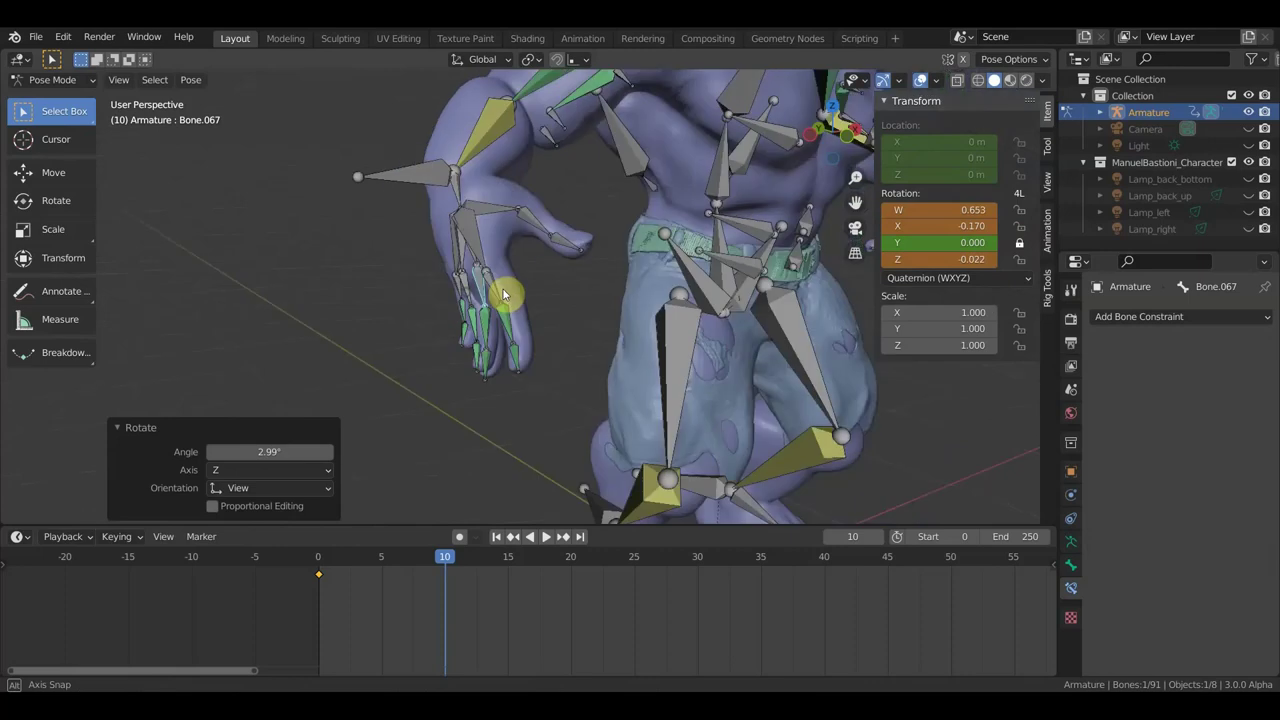
key("r")
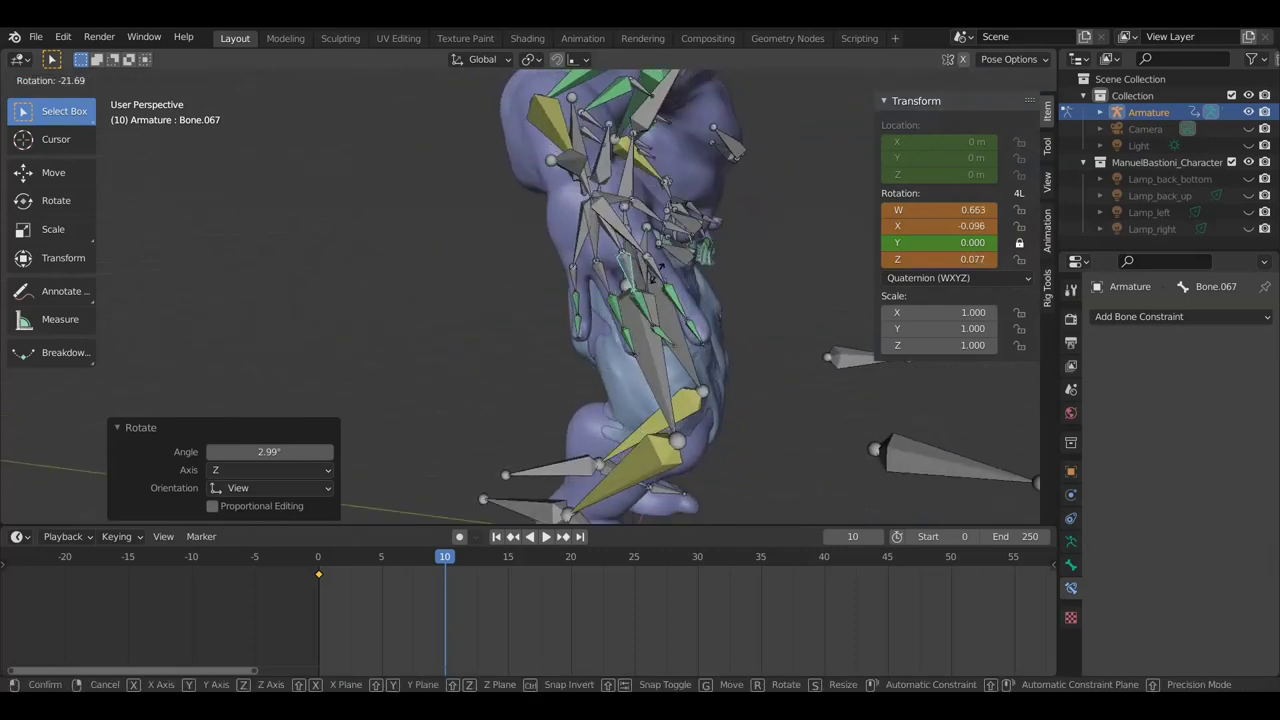
left_click(603, 297)
Step: Rotate Bone.067 a further -17.1°, cancel one more try, and select Bone.068 to view its constraint
middle_click_drag(603, 297, 491, 293)
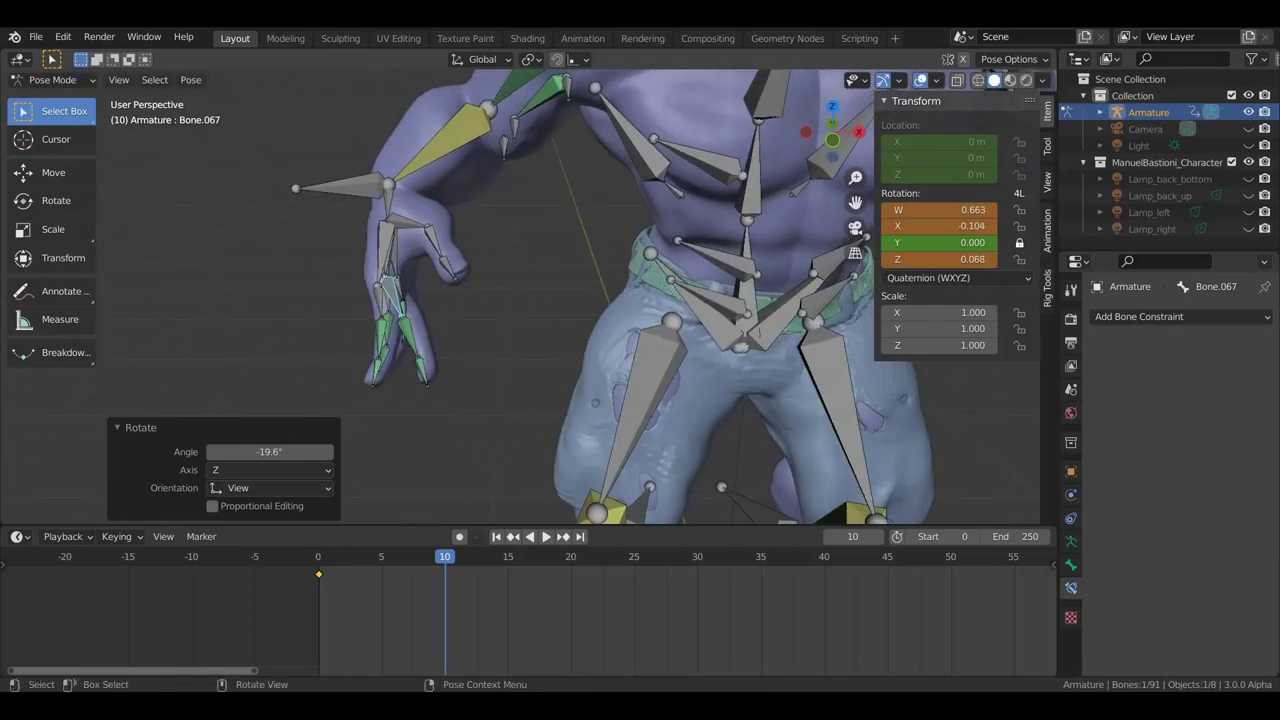
key("r")
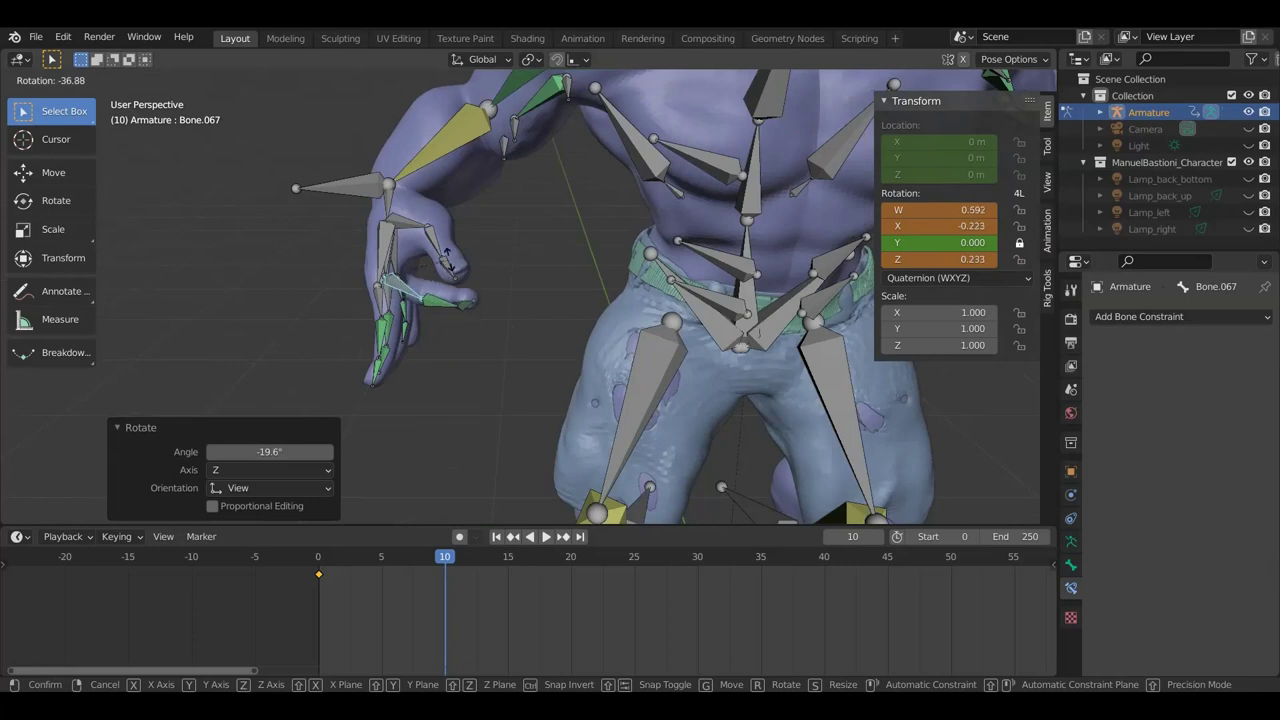
left_click_drag(455, 293, 927, 277)
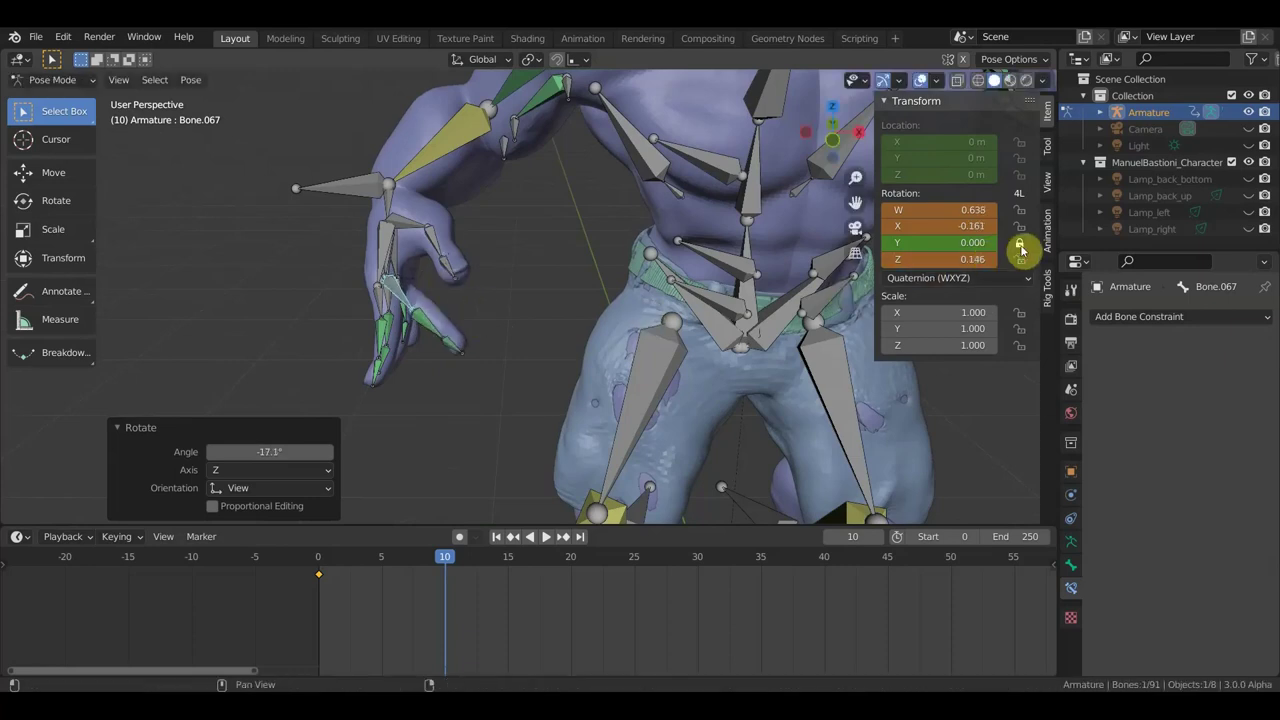
key("r")
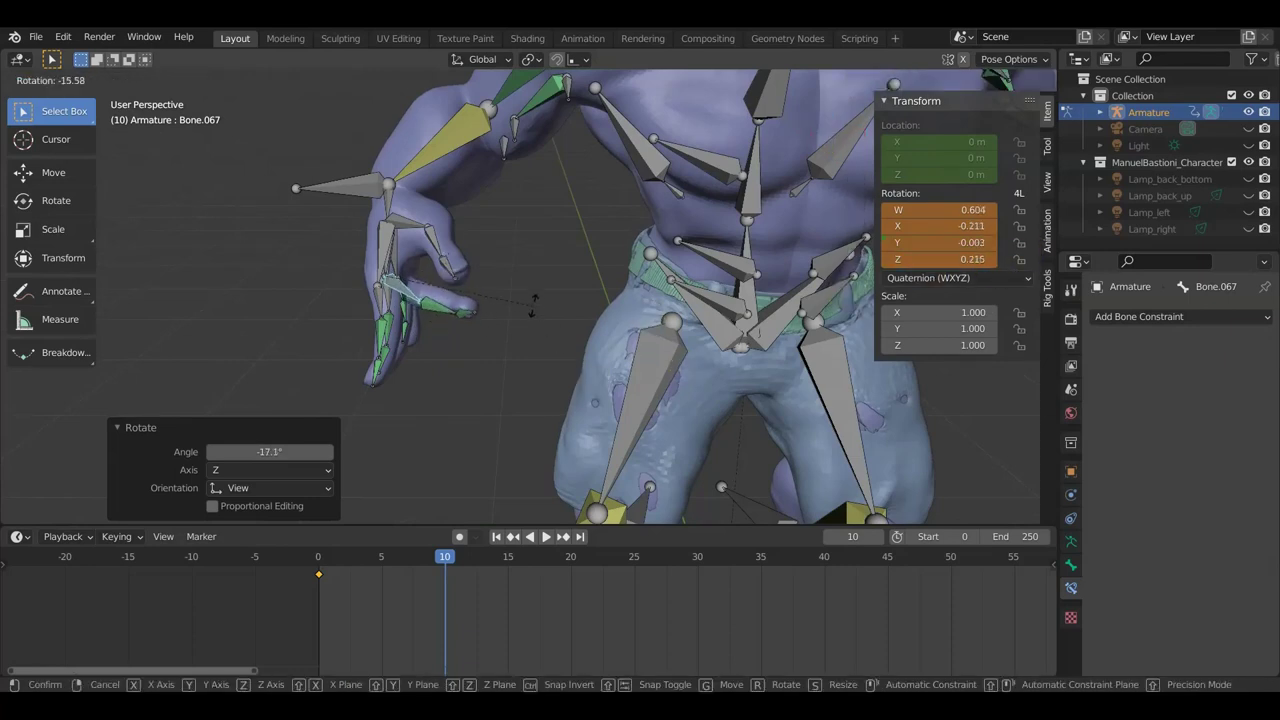
key("Escape")
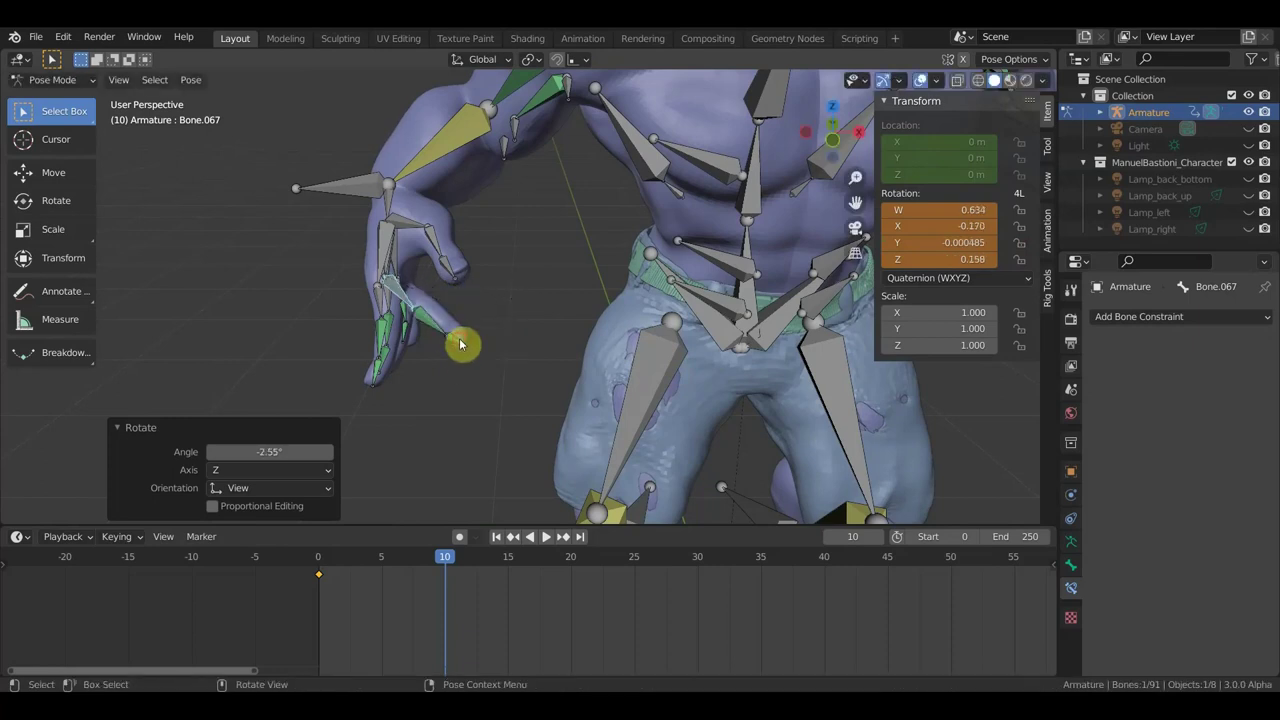
left_click(468, 346)
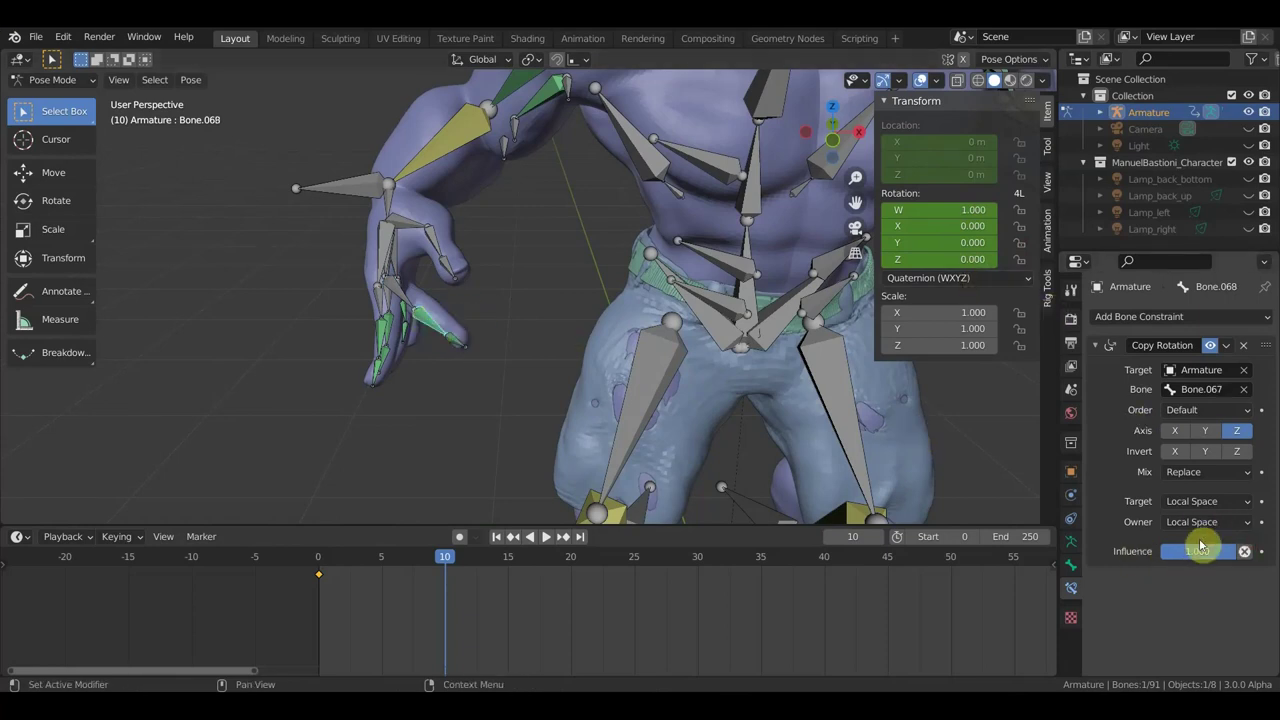
Step: Lock Bone.067's Y and X rotation and give it a slight test rotation
left_click(406, 300)
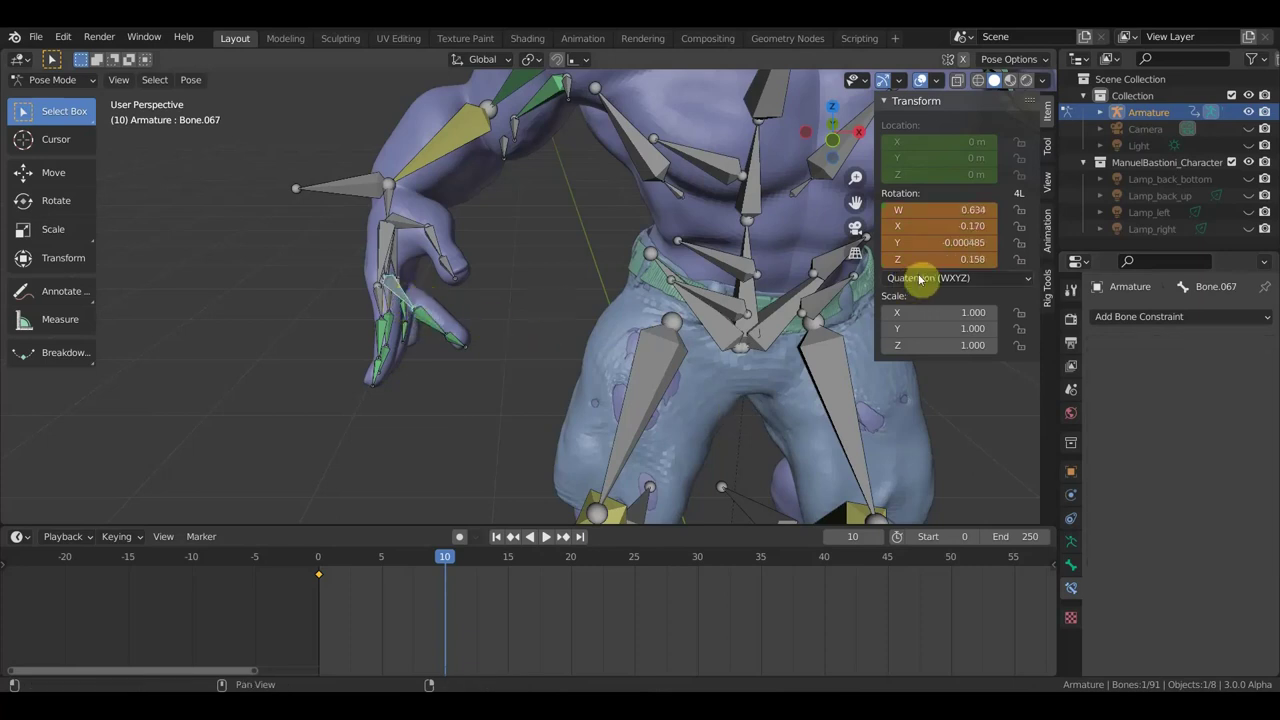
left_click(1021, 244)
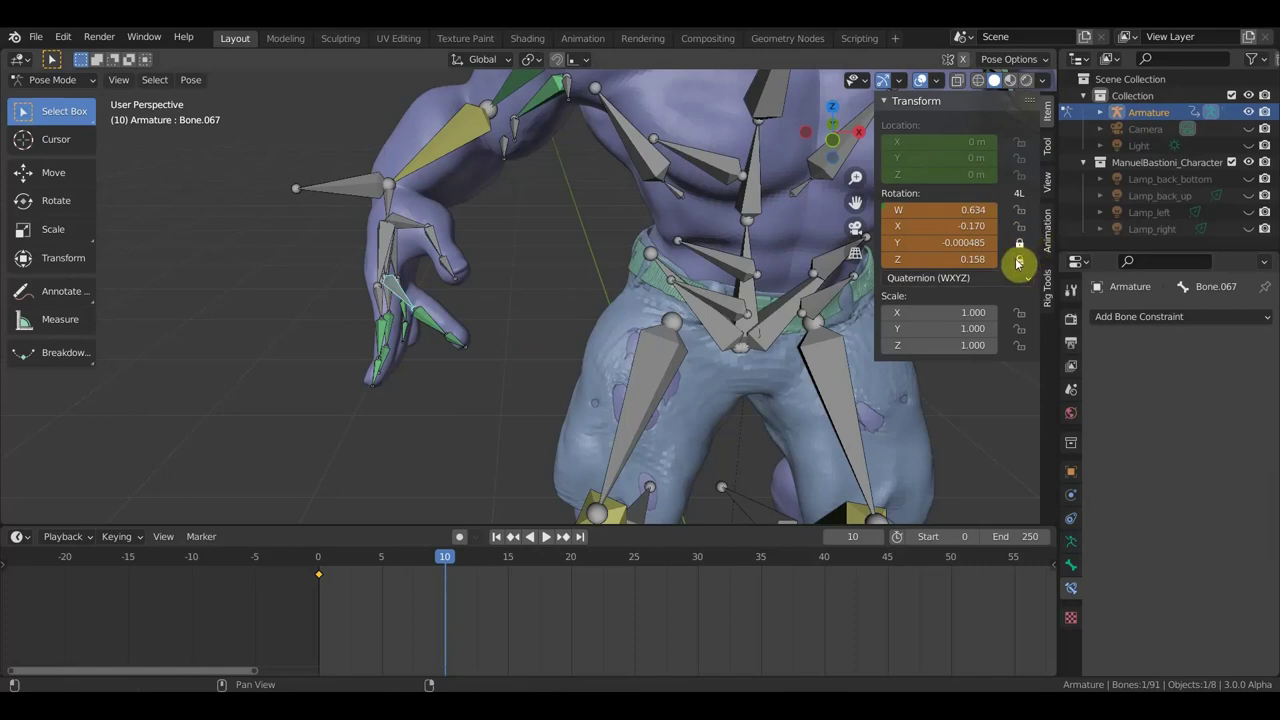
key("r")
left_click(820, 275)
left_click(1031, 253)
Step: Rotate Bone.067 by 3.98°, then -31.4°, then once more to curl the finger
key("r")
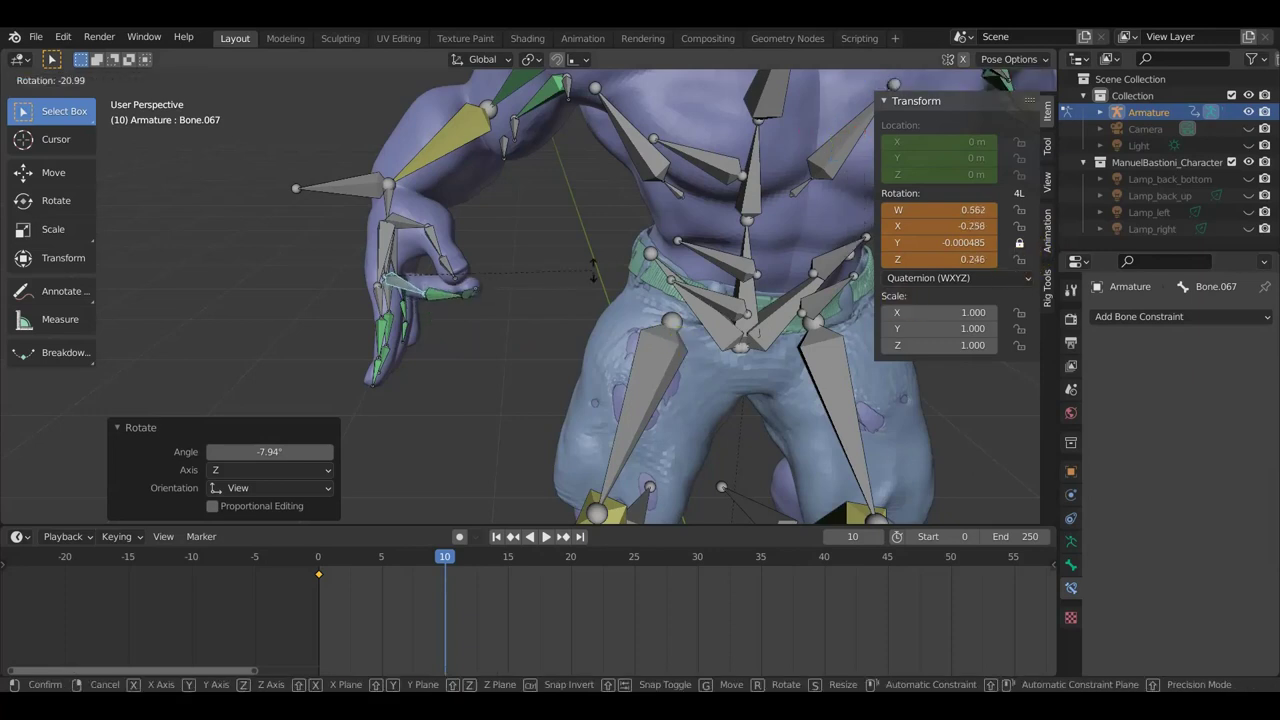
left_click(566, 355)
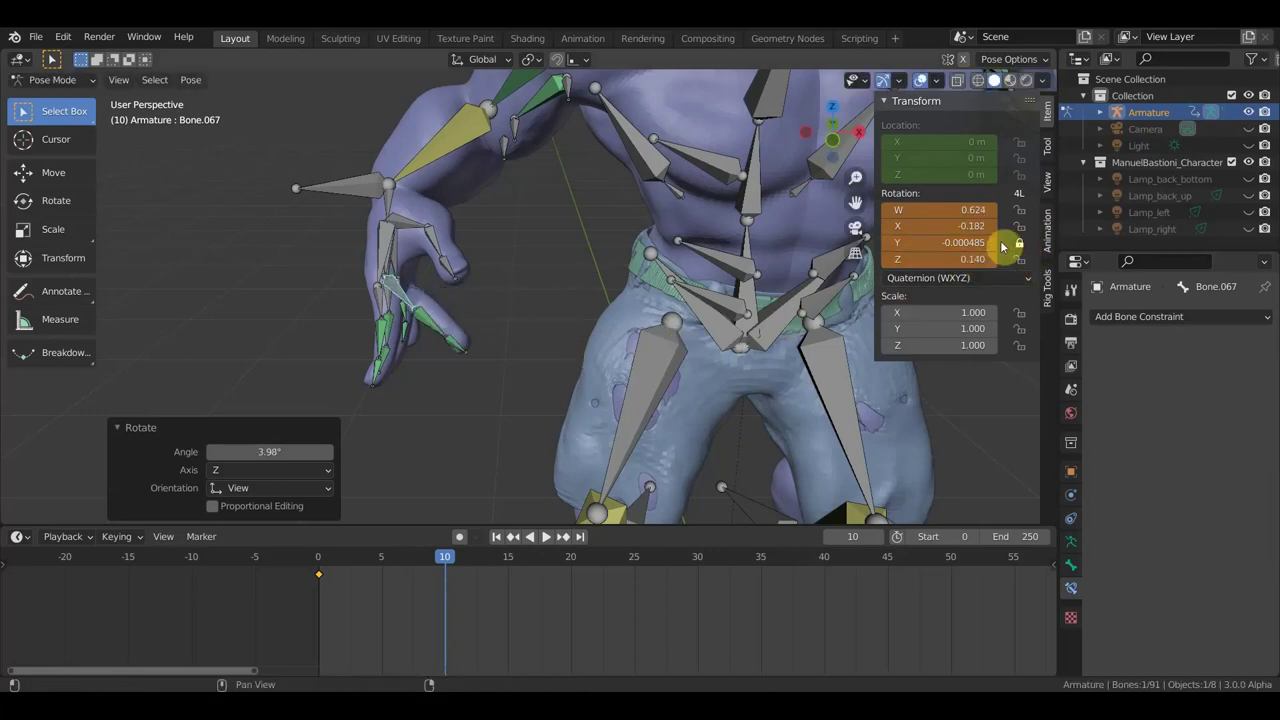
key("r")
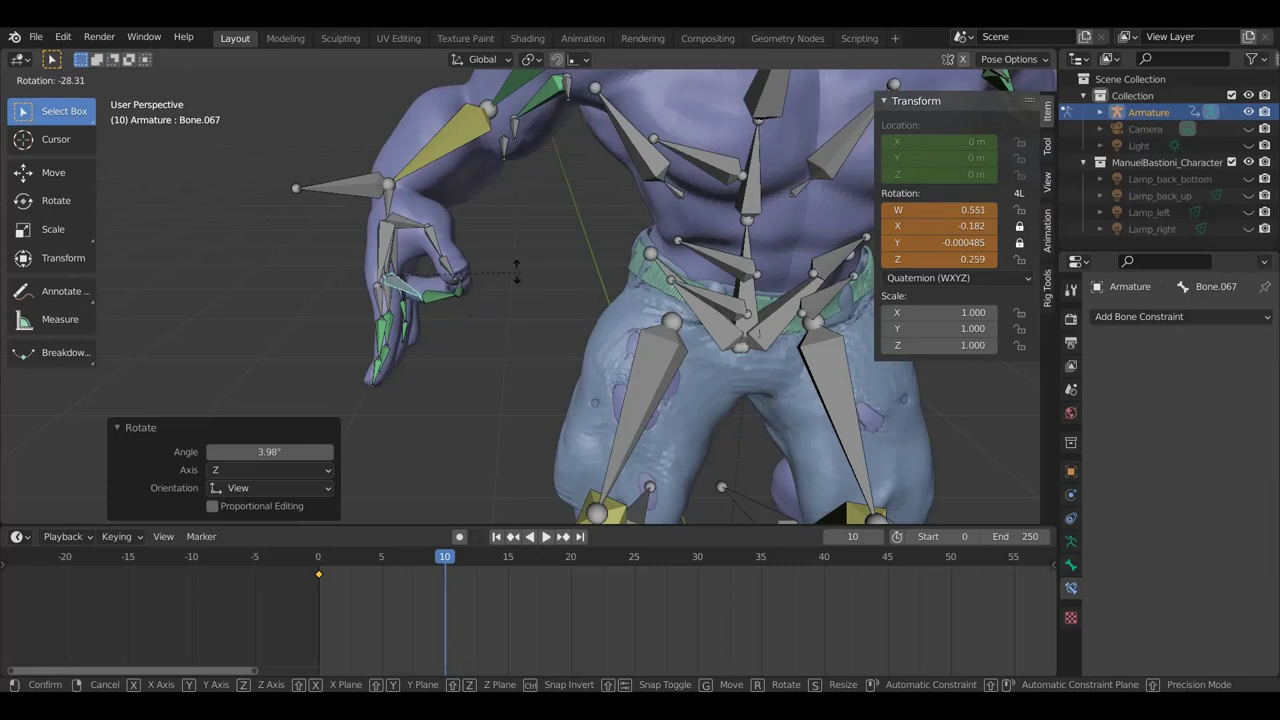
left_click(481, 268)
mouse_move(553, 325)
middle_mouse_down()
mouse_move(716, 311)
mouse_move(709, 320)
middle_mouse_up()
key("r")
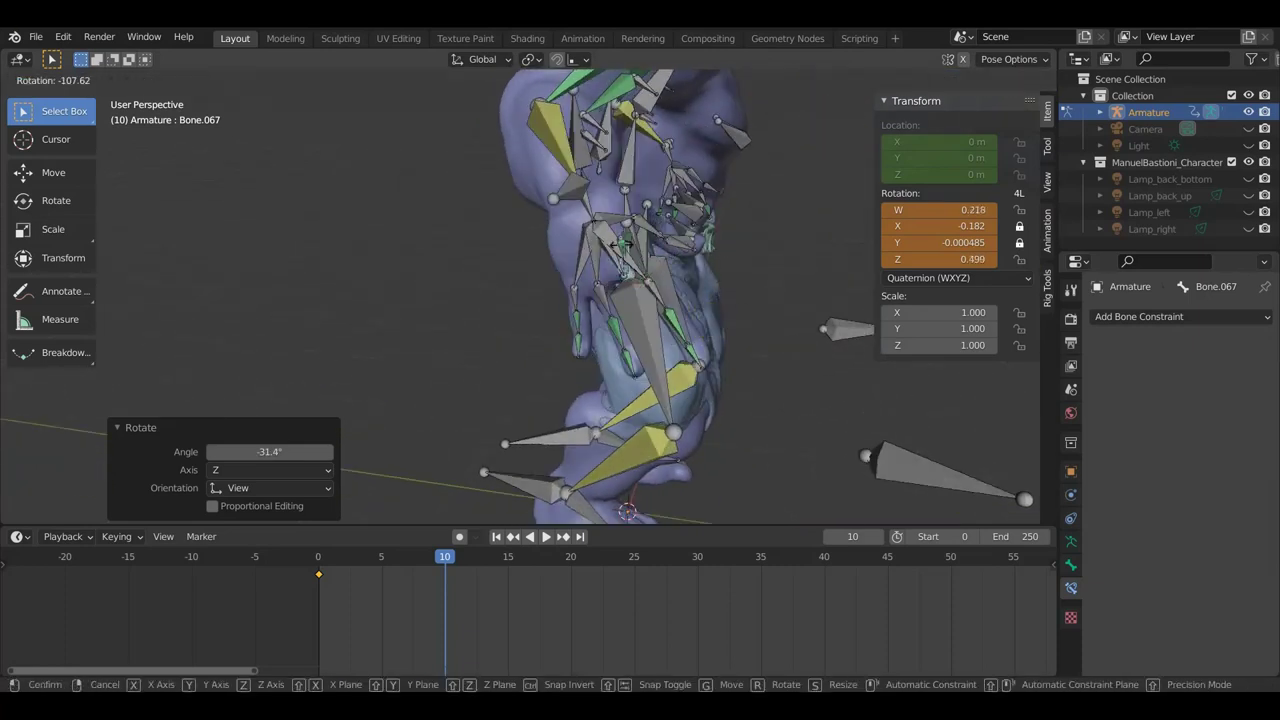
left_click(683, 366)
middle_click_drag(692, 379, 553, 410)
Step: Undo recent rotations while stepping between Bone.067 and its child bones to check the chain
key("ctrl+z")
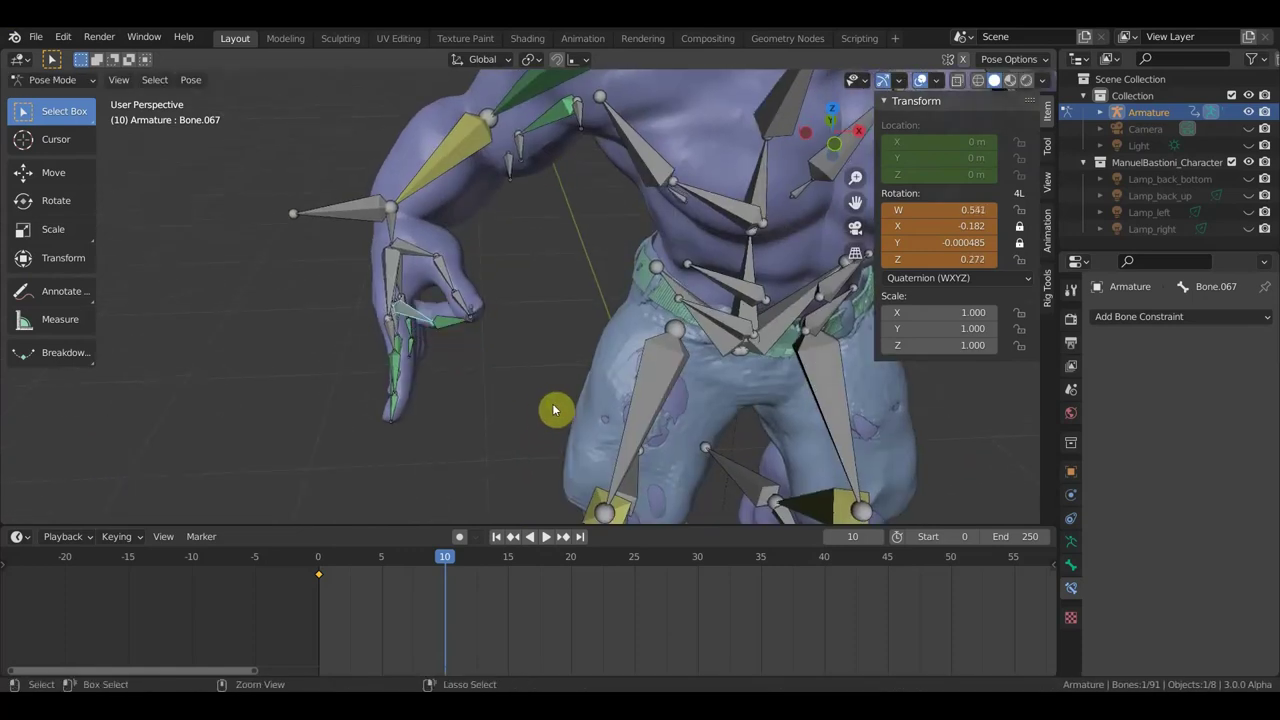
key("ctrl+z")
key("ctrl+z")
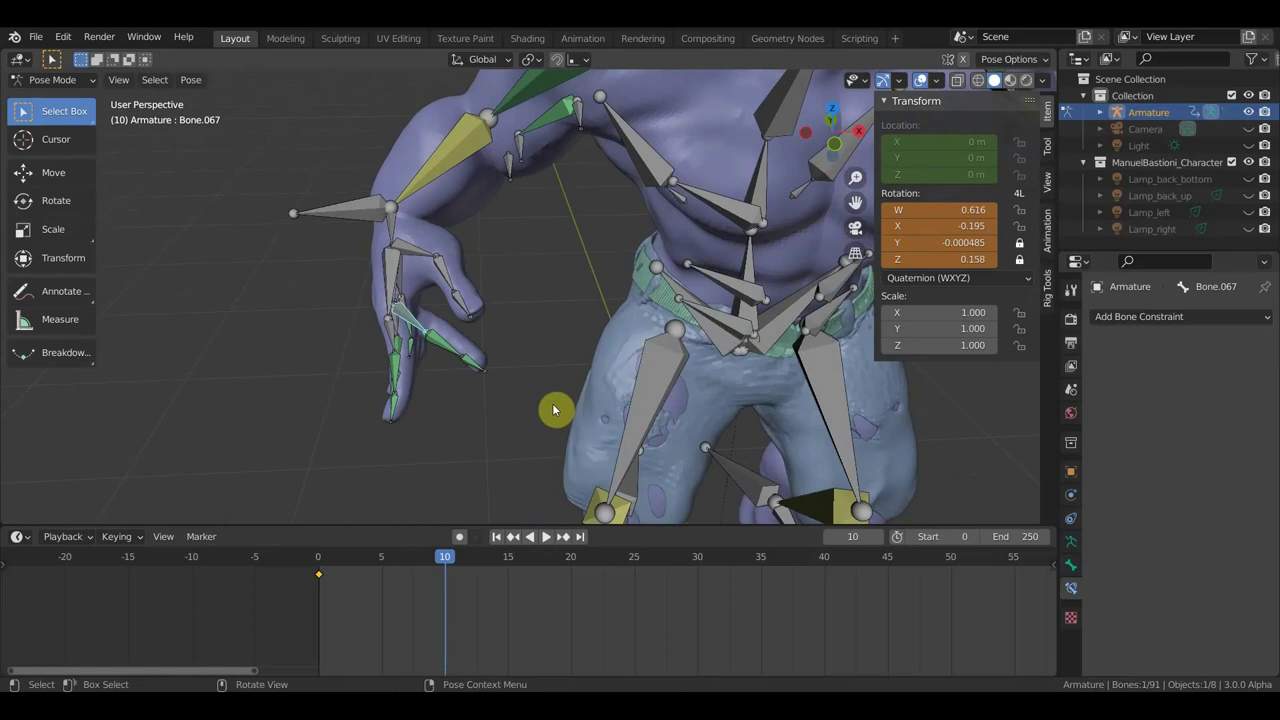
key("ctrl+z")
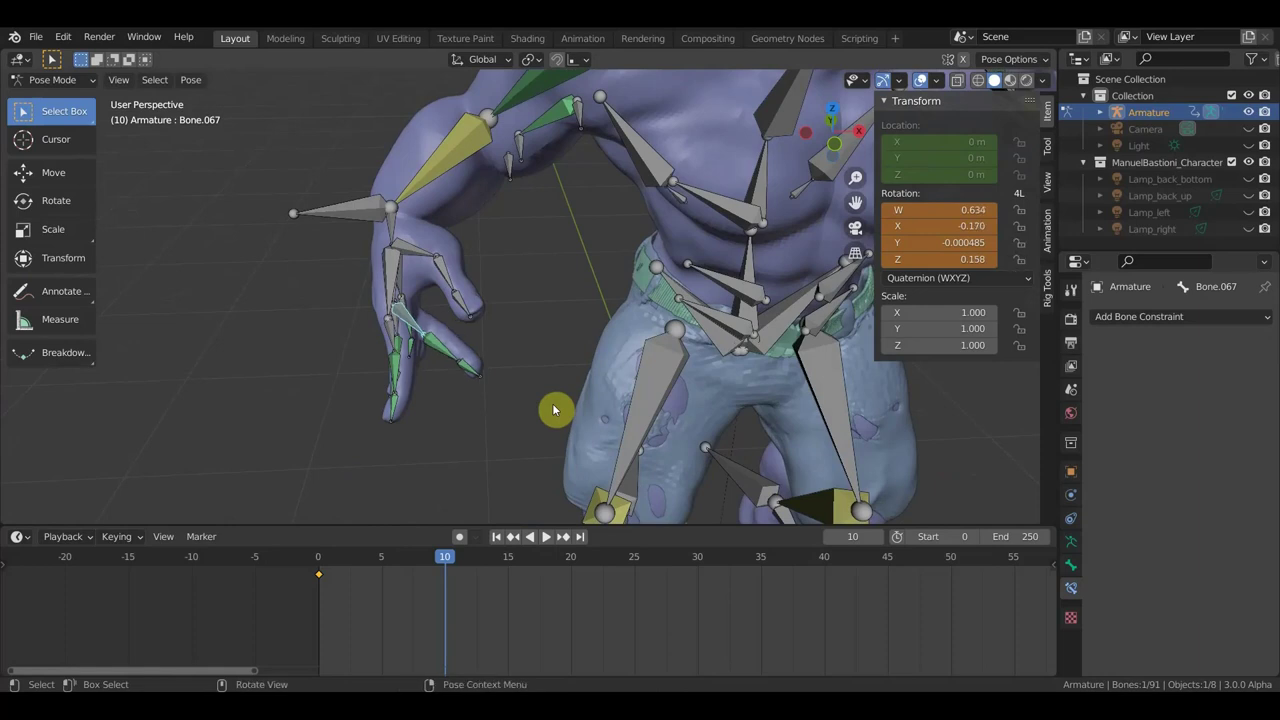
key("bracketright")
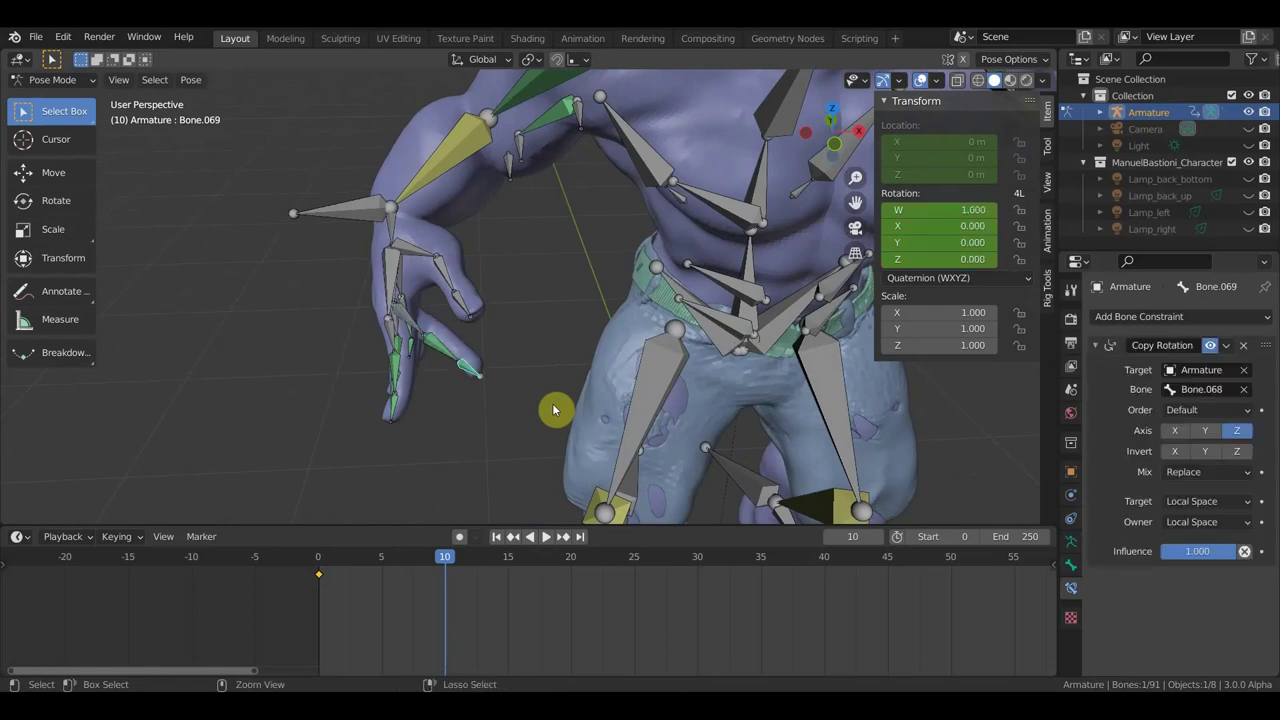
key("bracketleft")
key("bracketleft")
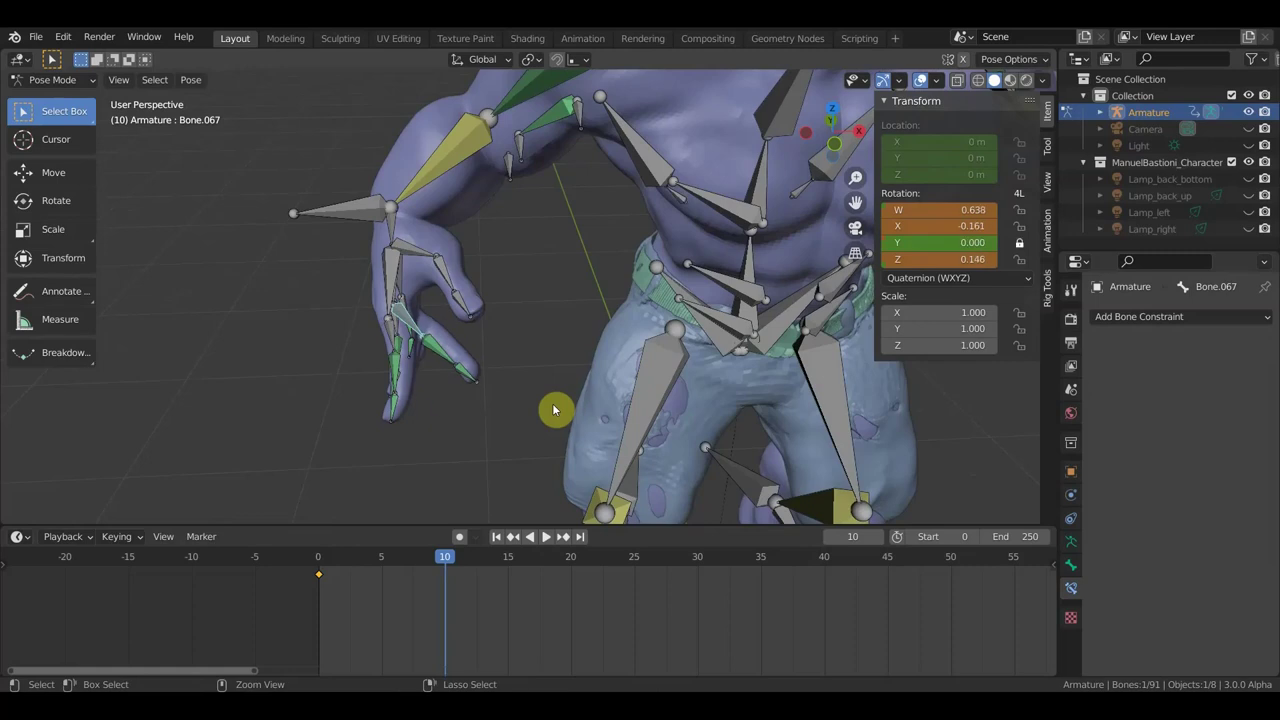
key("ctrl+z")
key("ctrl+z")
key("bracketright")
key("bracketright")
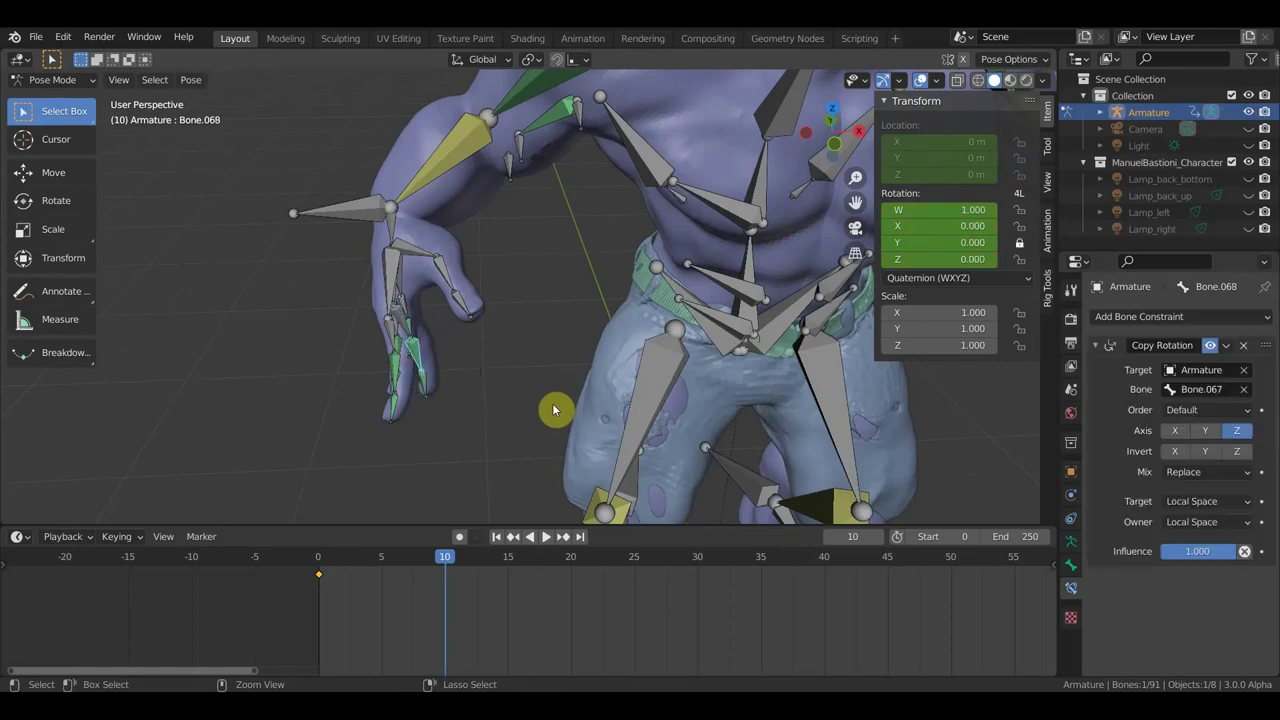
key("ctrl+z")
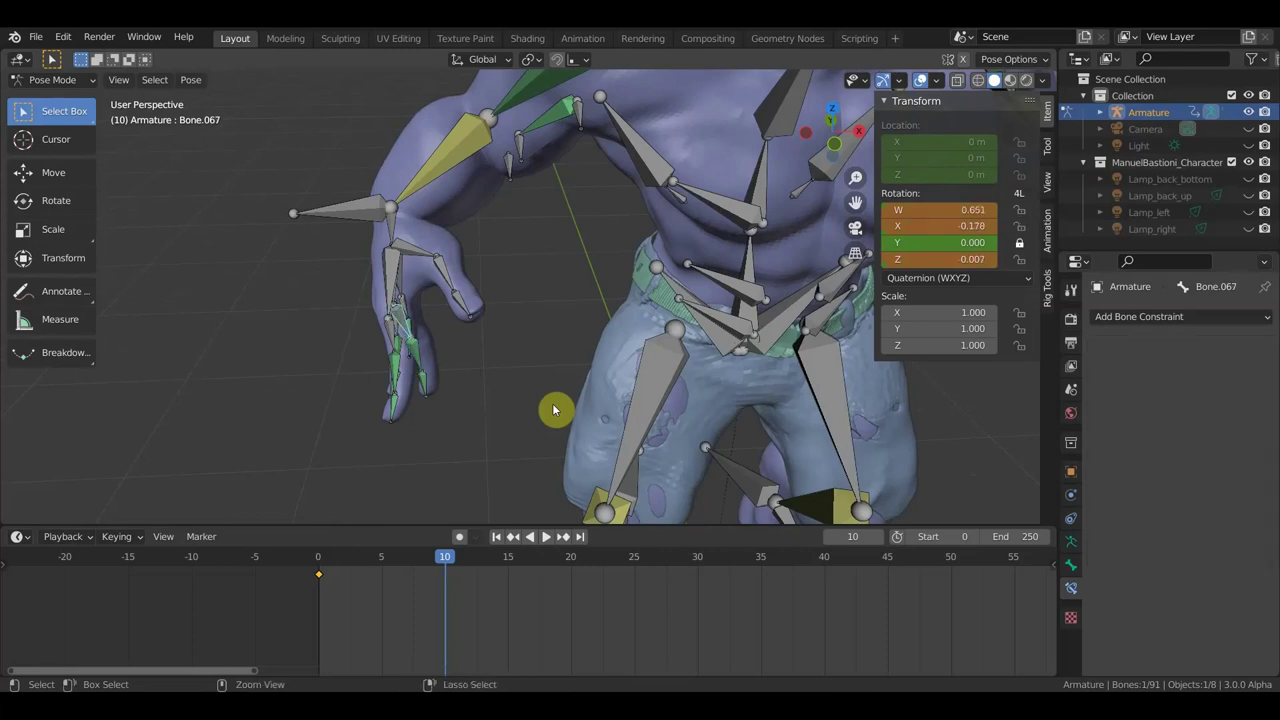
key("ctrl+z")
key("ctrl+z")
key("ctrl+z")
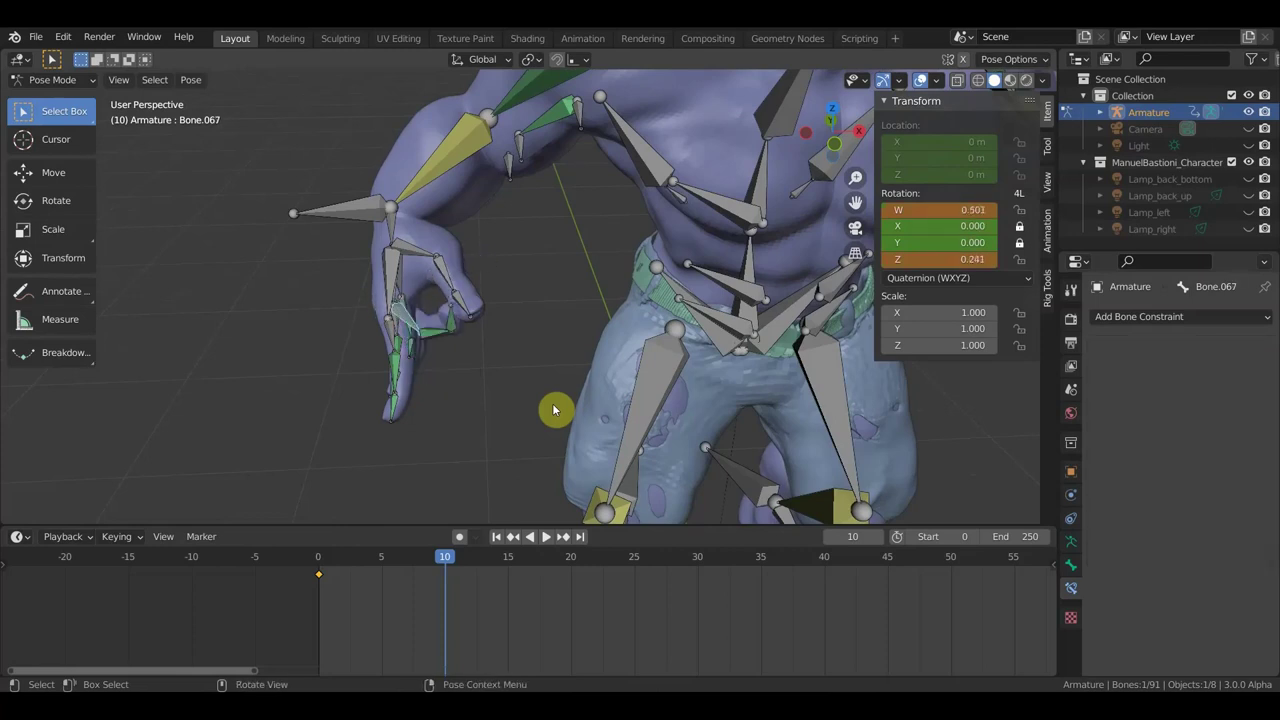
key("ctrl+z")
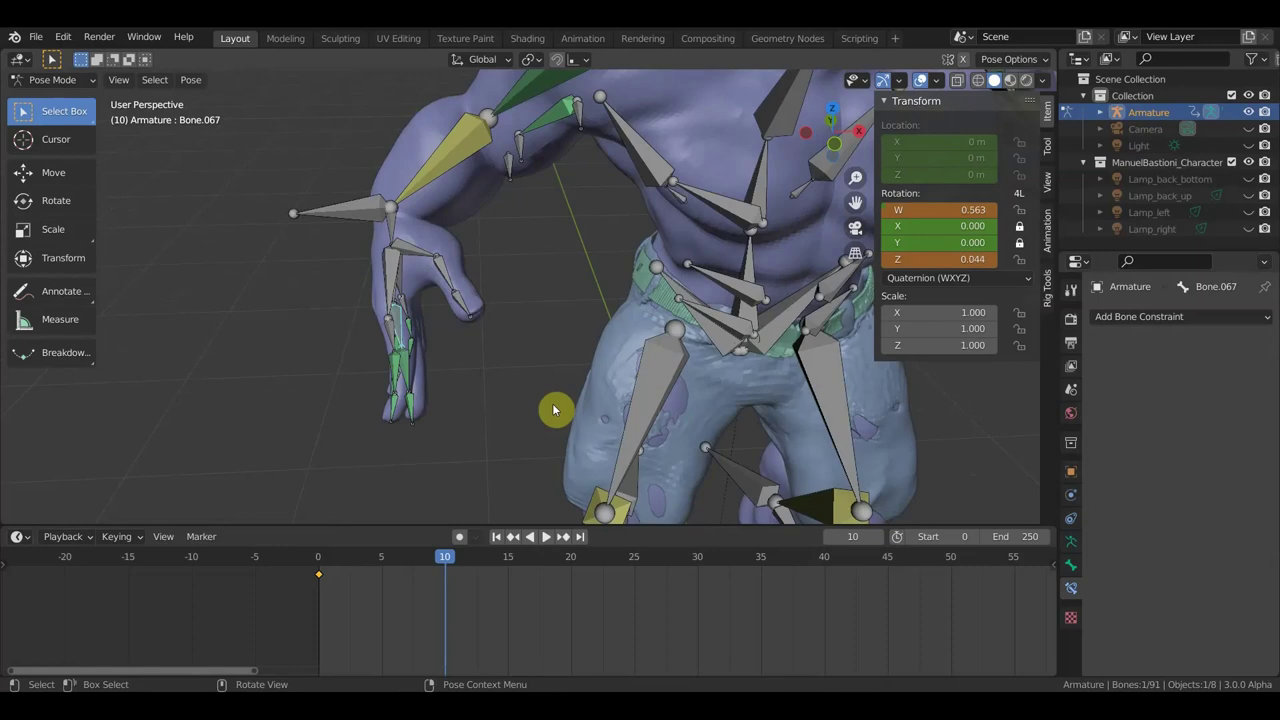
middle_click_drag(787, 214, 804, 323)
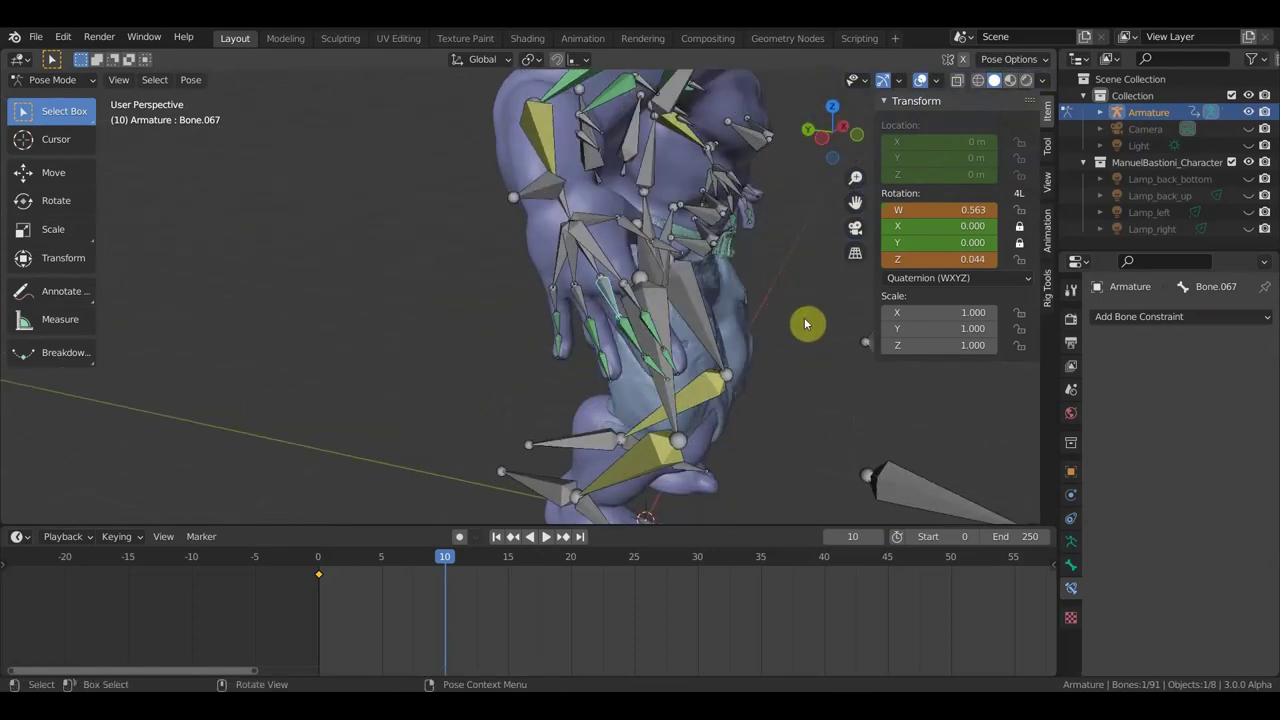
Step: Rotate the selected finger base bone Bone.075 twice to curl that finger
scroll(706, 334, "up", 3)
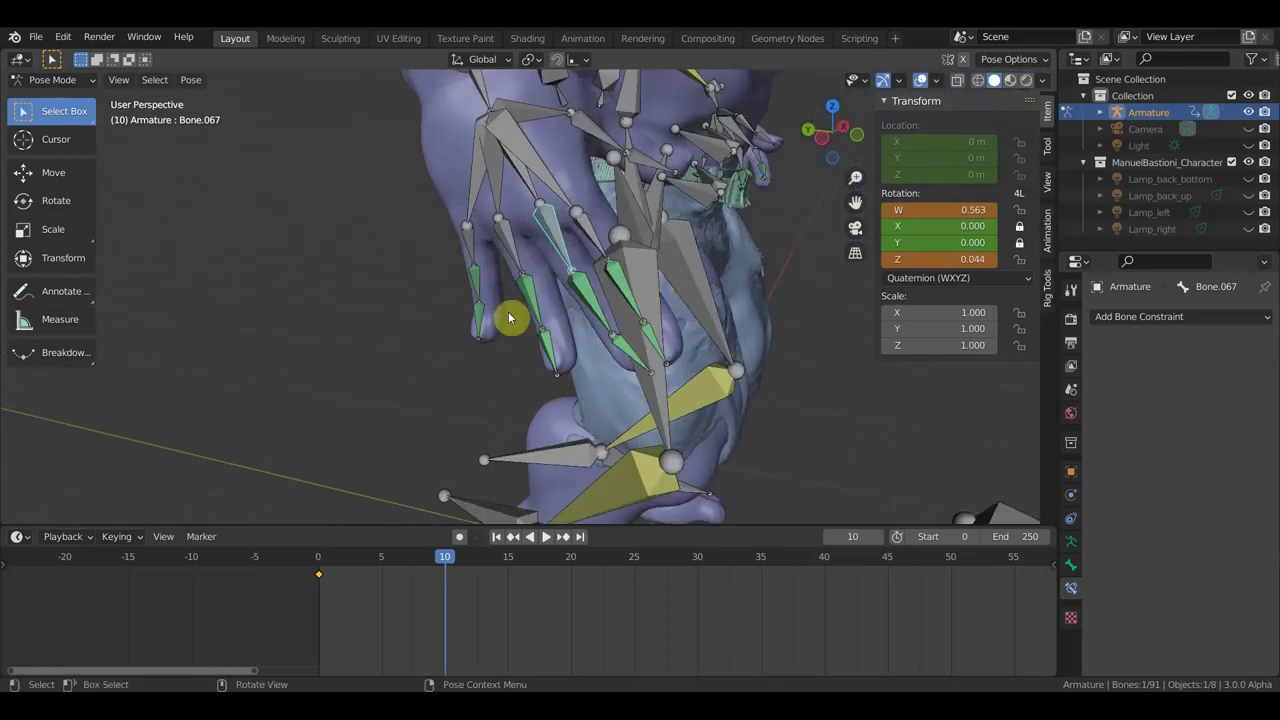
middle_click_drag(497, 257, 771, 237)
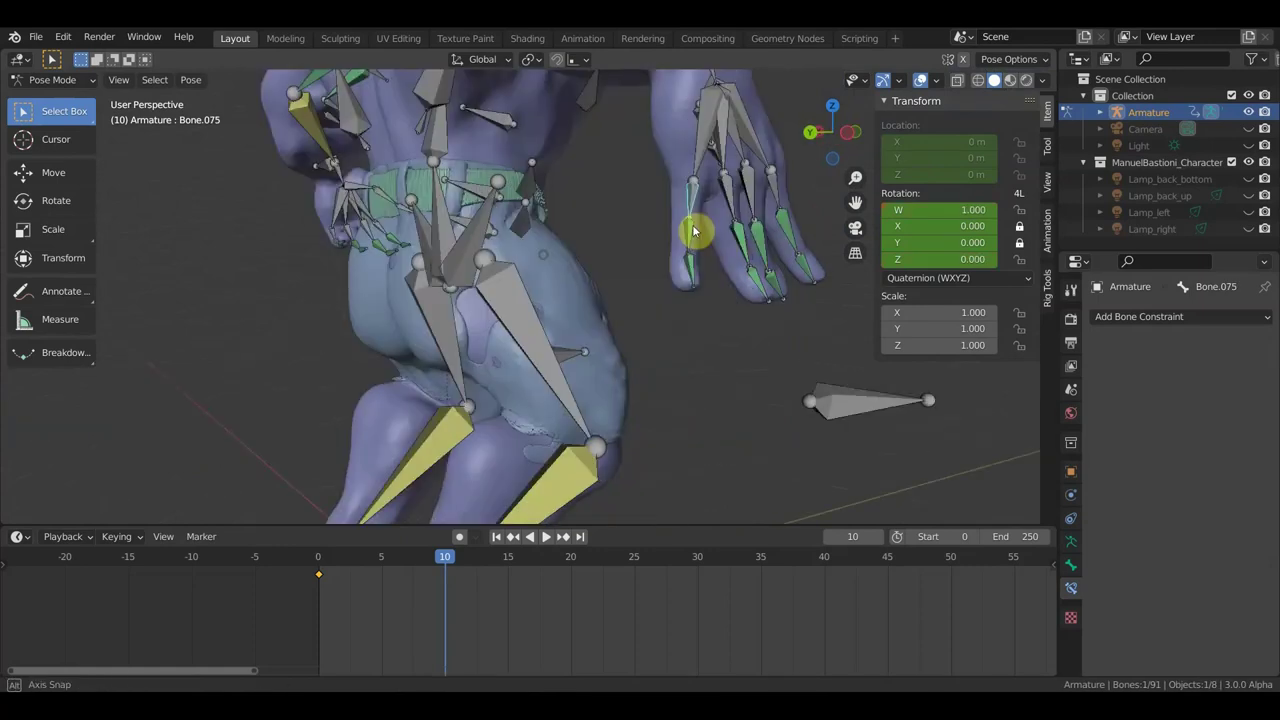
key("r")
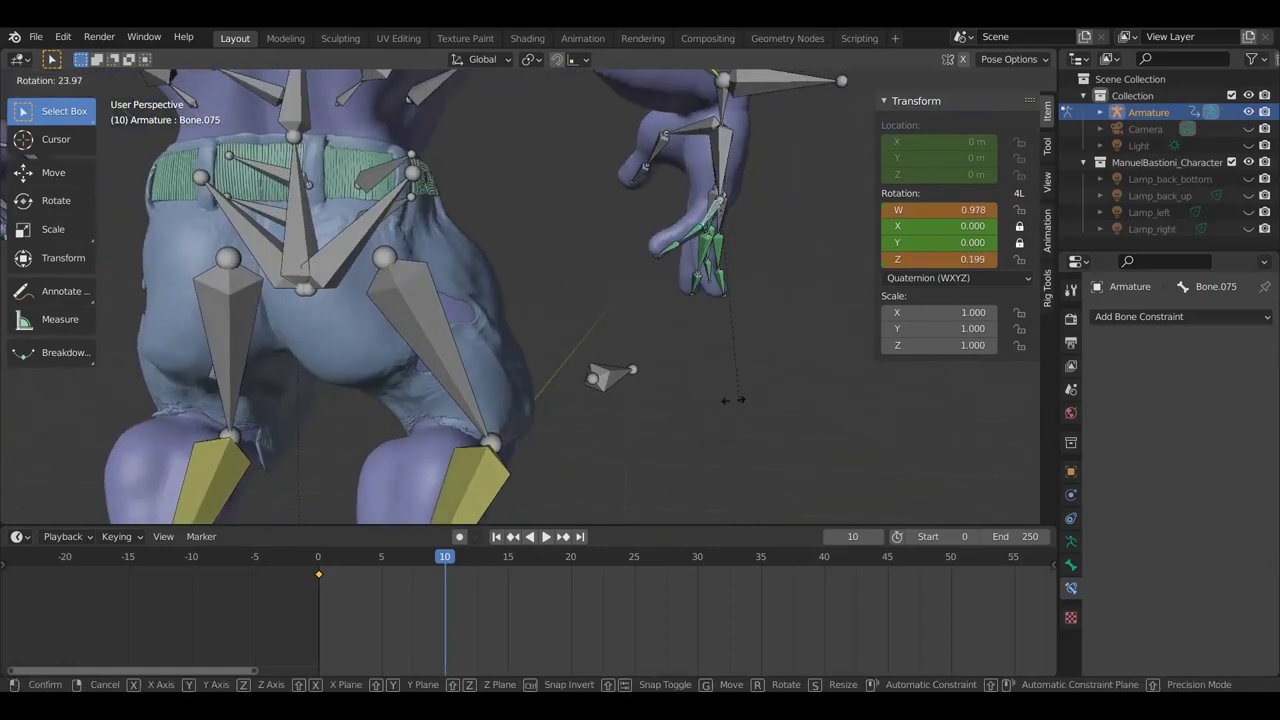
left_click(669, 323)
mouse_move(621, 327)
middle_mouse_down()
mouse_move(468, 322)
mouse_move(586, 317)
middle_mouse_up()
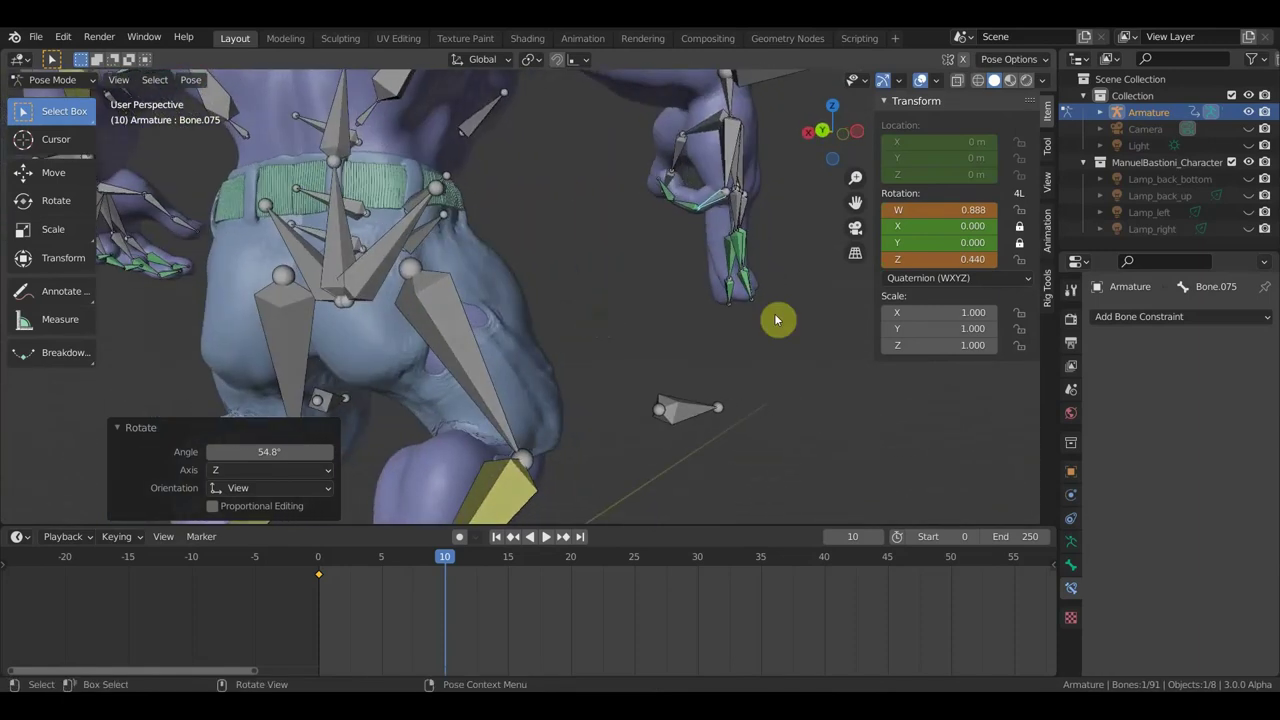
key("r")
left_click(787, 266)
mouse_move(674, 249)
middle_mouse_down()
mouse_move(717, 220)
mouse_move(849, 294)
middle_mouse_up()
Step: Select Bone.071 and rotate it twice, ending with a 69.9° turn
left_click(733, 210)
key("r")
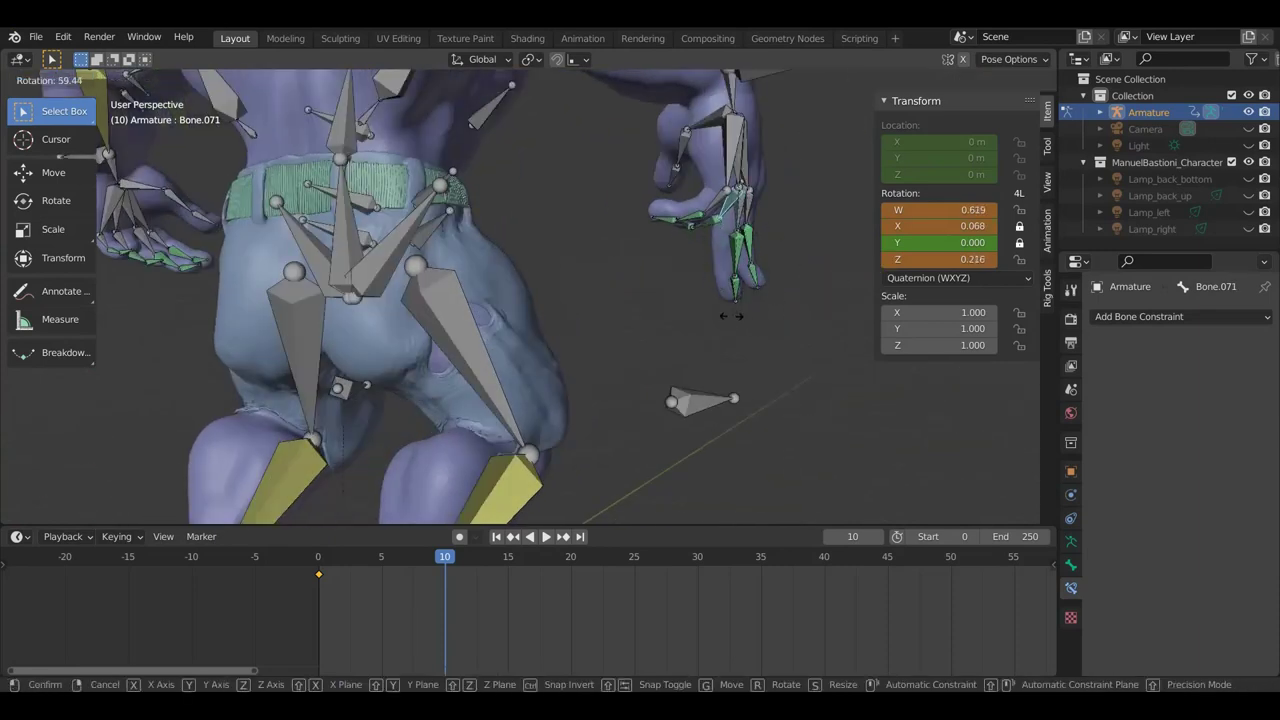
left_click(731, 316)
mouse_move(731, 320)
middle_mouse_down()
mouse_move(640, 309)
mouse_move(593, 323)
middle_mouse_up()
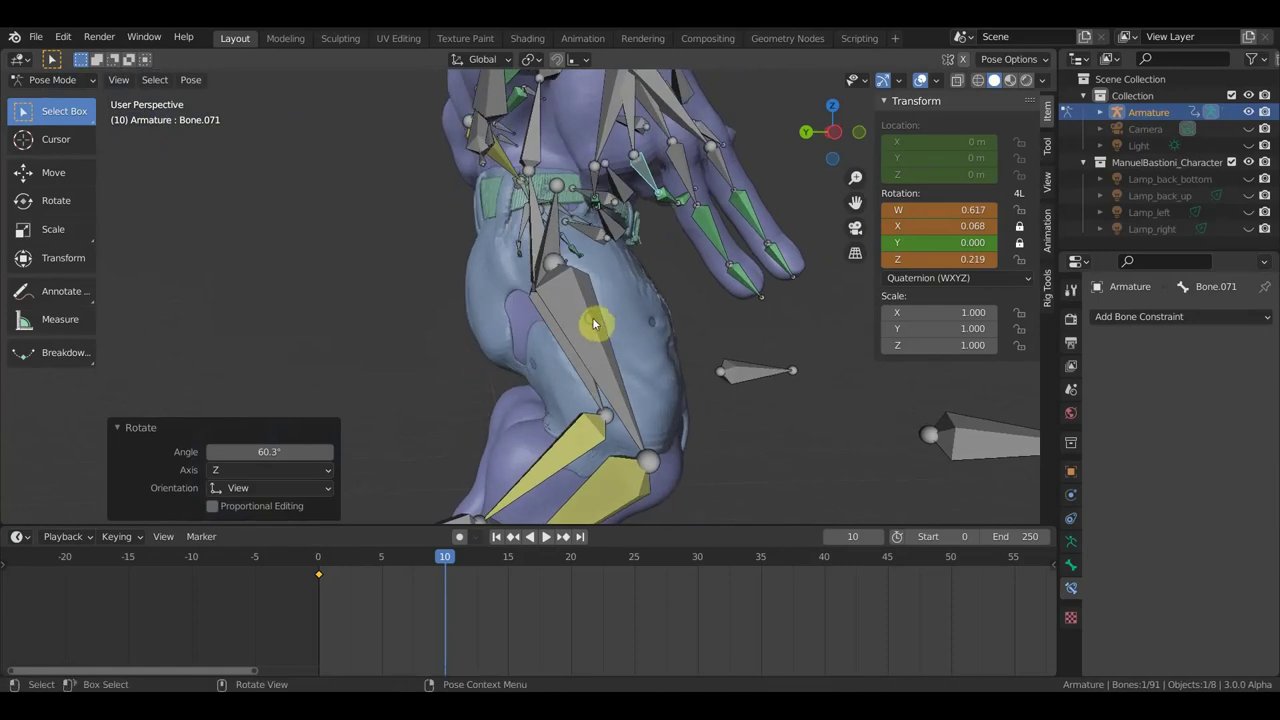
mouse_move(680, 273)
middle_mouse_down()
mouse_move(760, 266)
mouse_move(963, 337)
mouse_move(711, 286)
mouse_move(671, 263)
middle_mouse_up()
key("r")
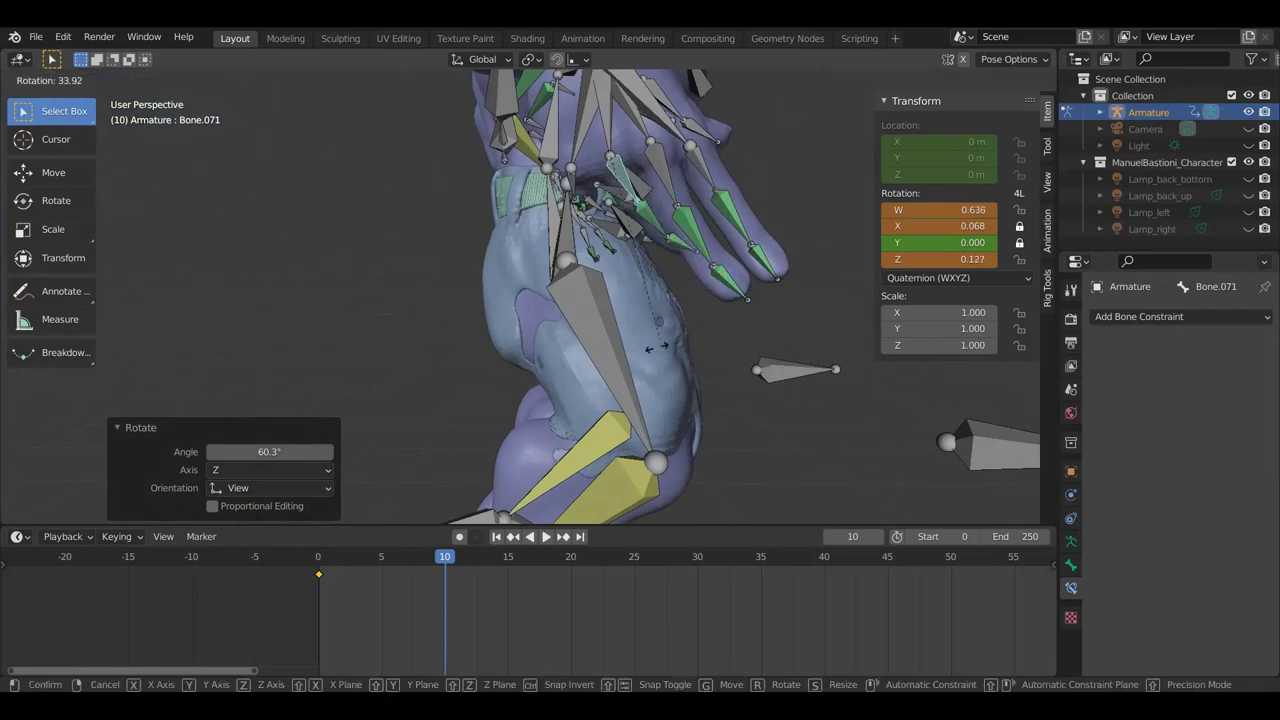
left_click(514, 415)
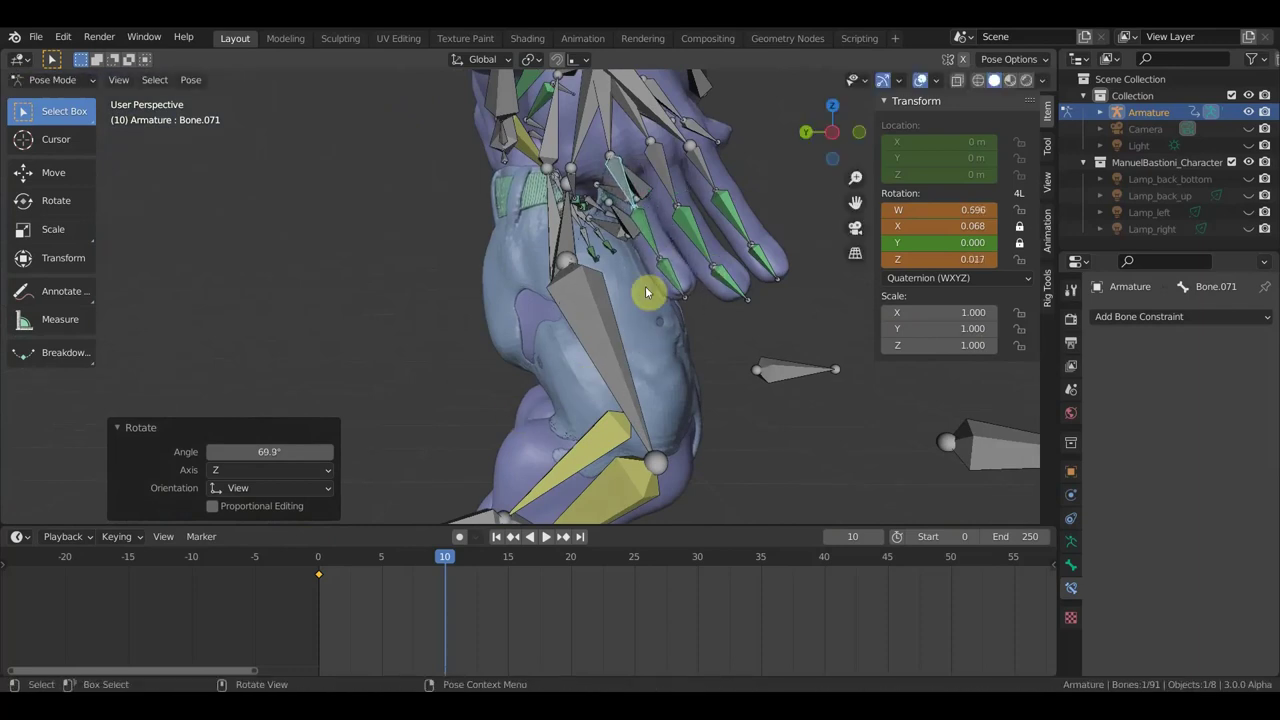
Step: Delete the existing Copy Rotation constraints from Bone.073 and Bone.072
left_click(671, 267)
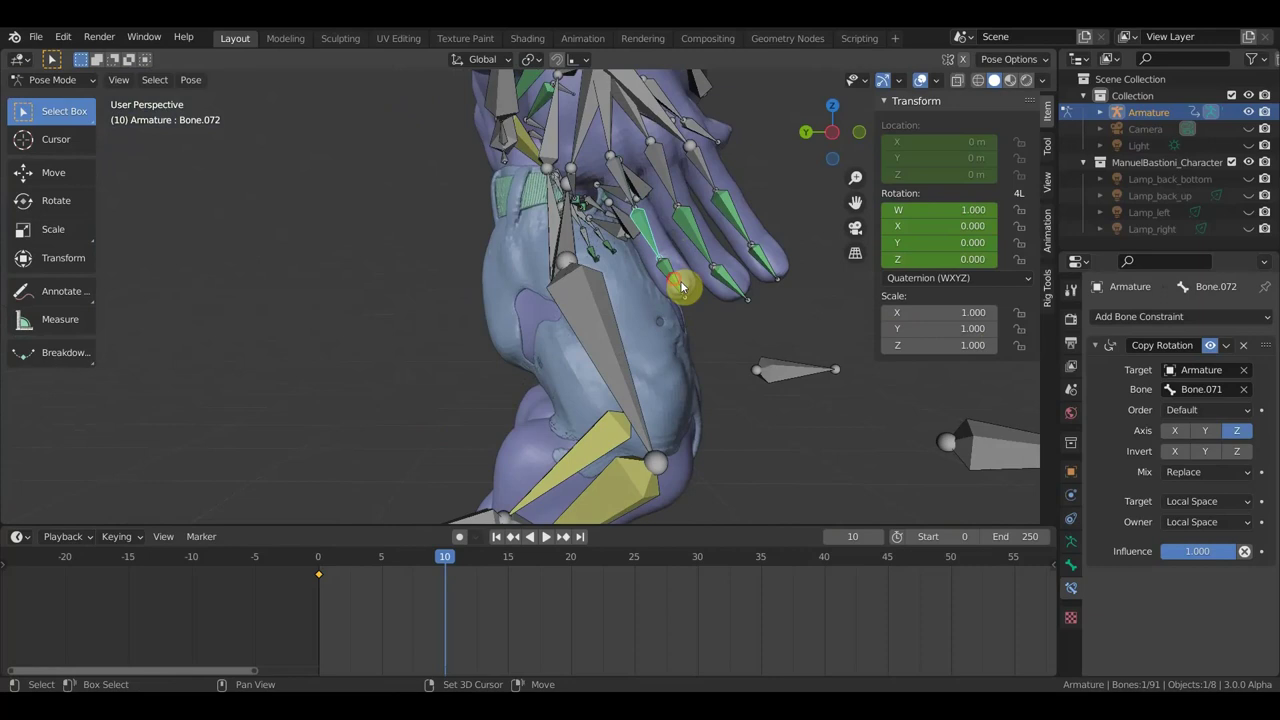
key("shift+bracketright")
left_click(1247, 347)
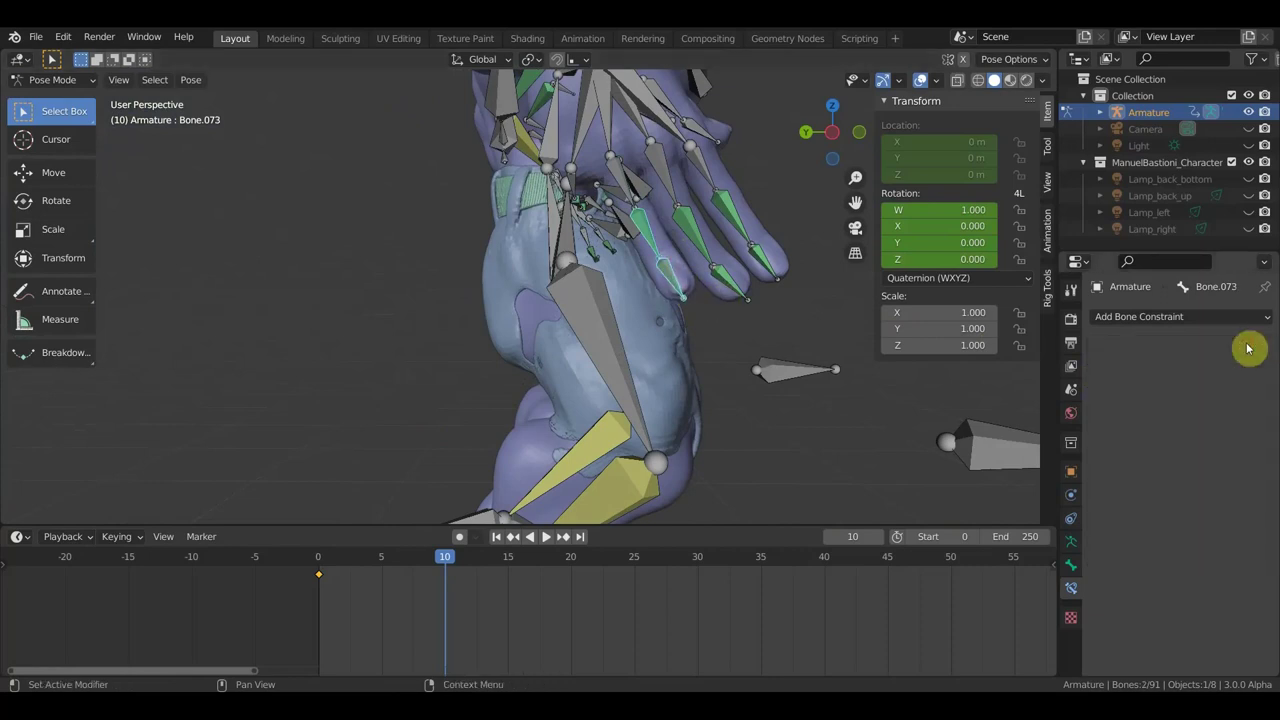
left_click(652, 244)
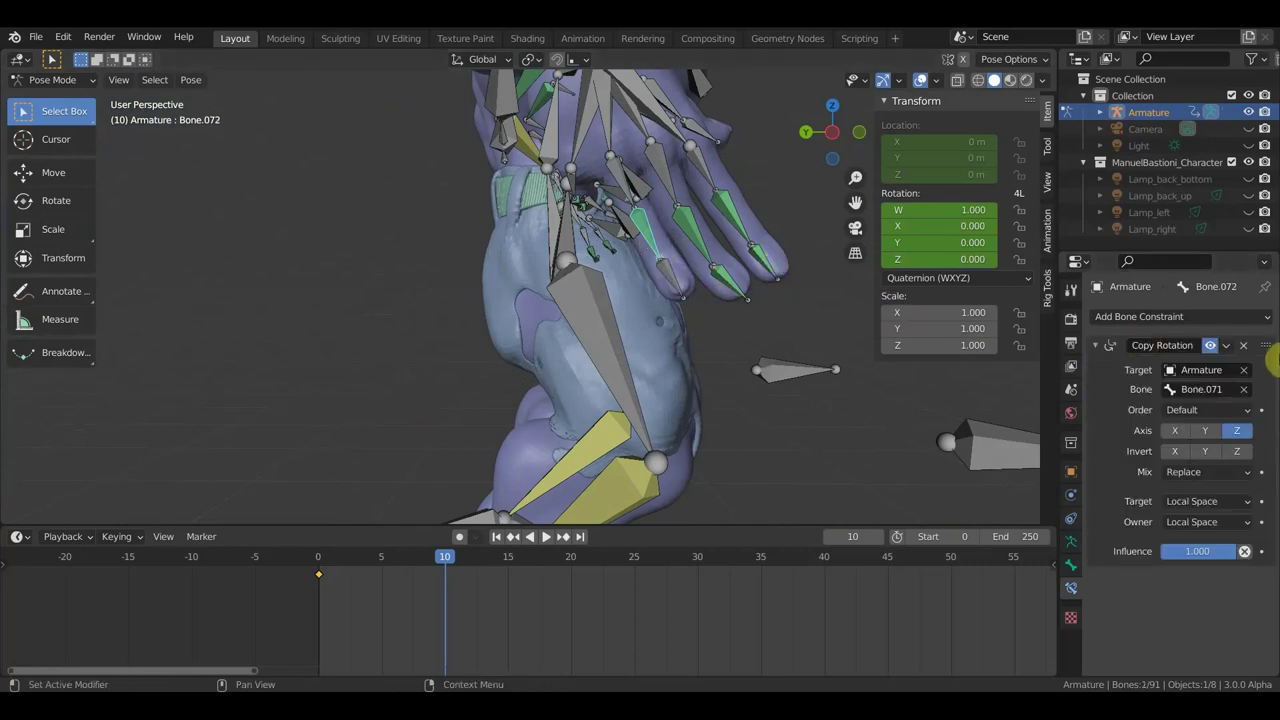
left_click(1245, 347)
middle_click_drag(725, 322, 737, 329)
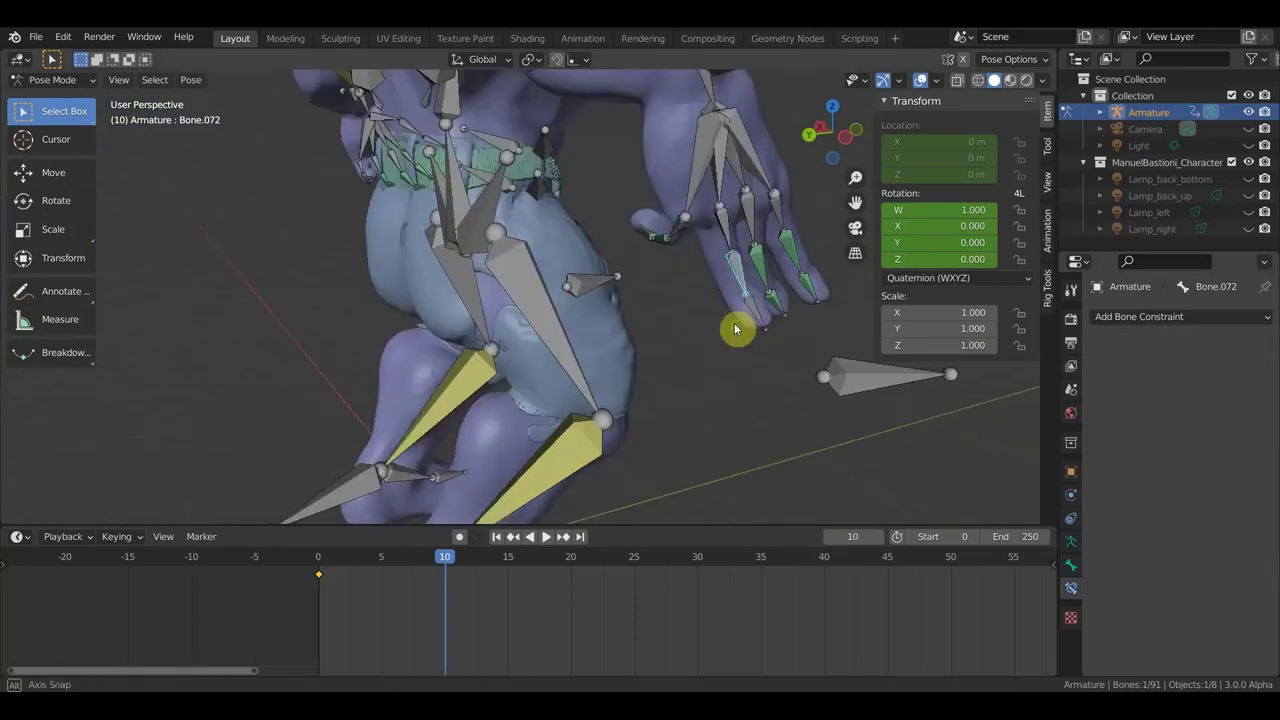
Step: Give Bone.072 a Copy Rotation from Bone.071, Z only, with Local Space target and owner
left_click(738, 274)
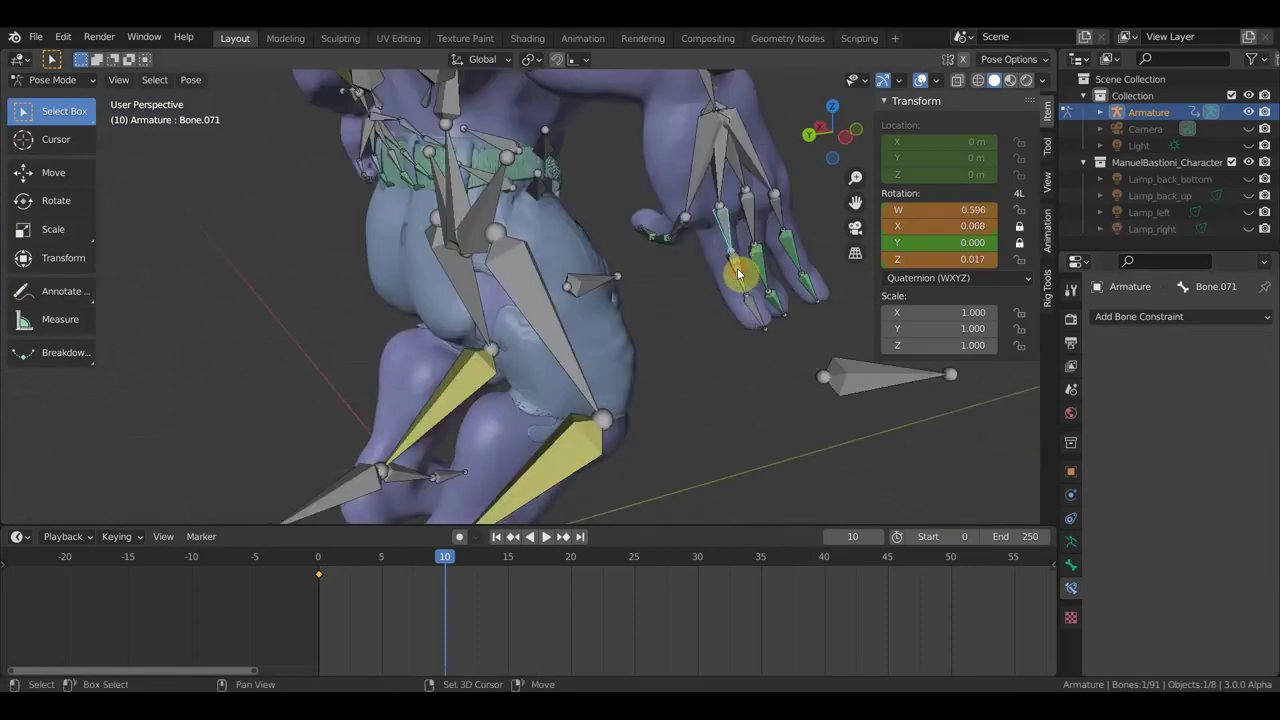
key("ctrl+shift+c")
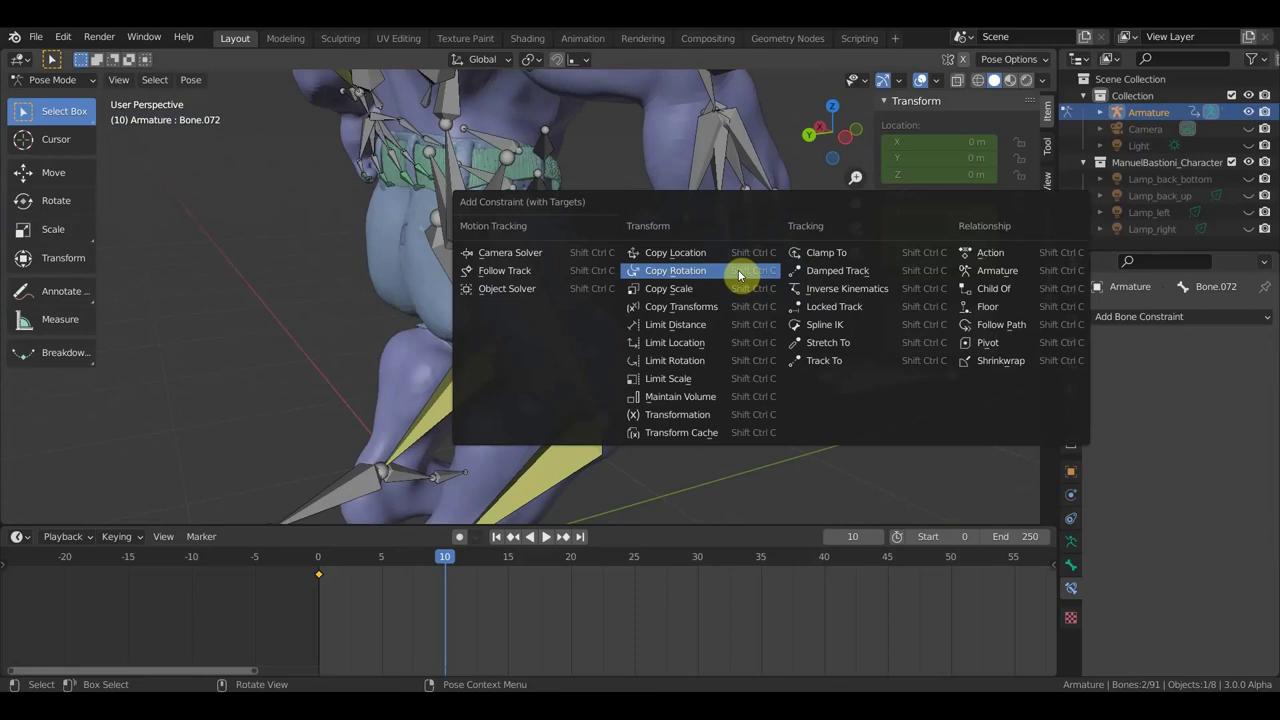
left_click(738, 274)
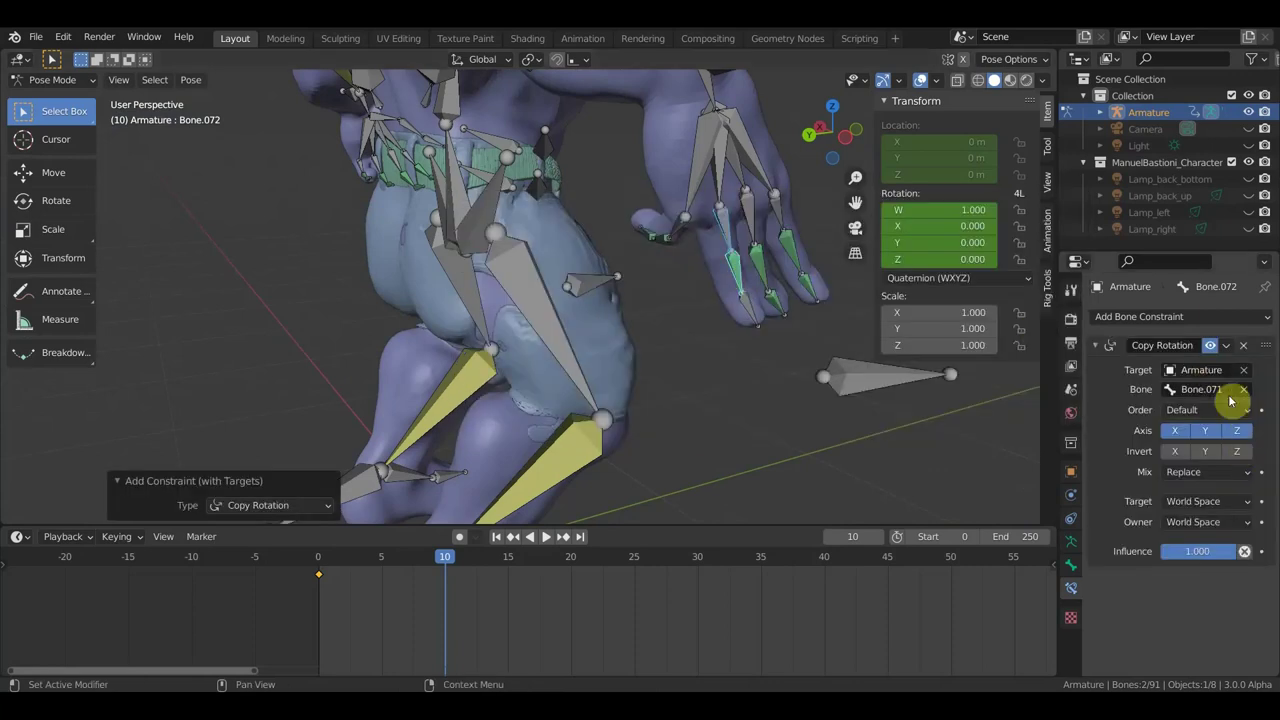
left_click(1178, 431)
left_click(1206, 431)
left_click(1210, 501)
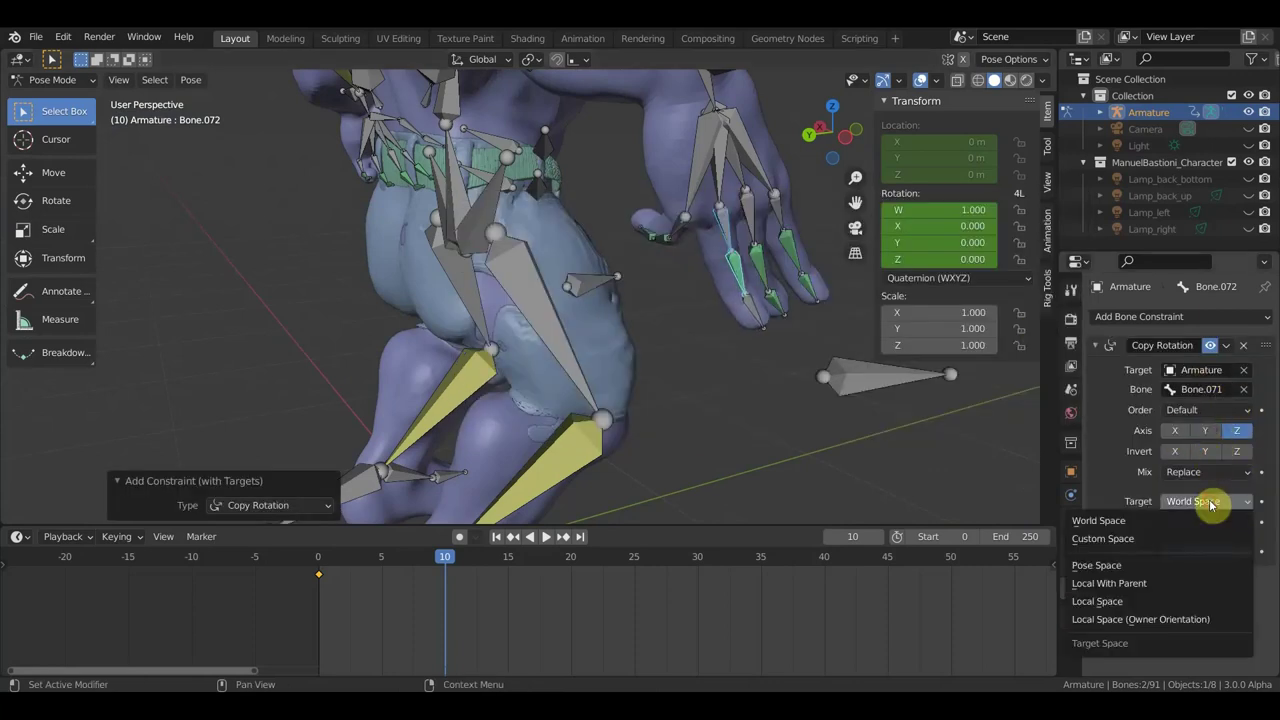
left_click(1165, 601)
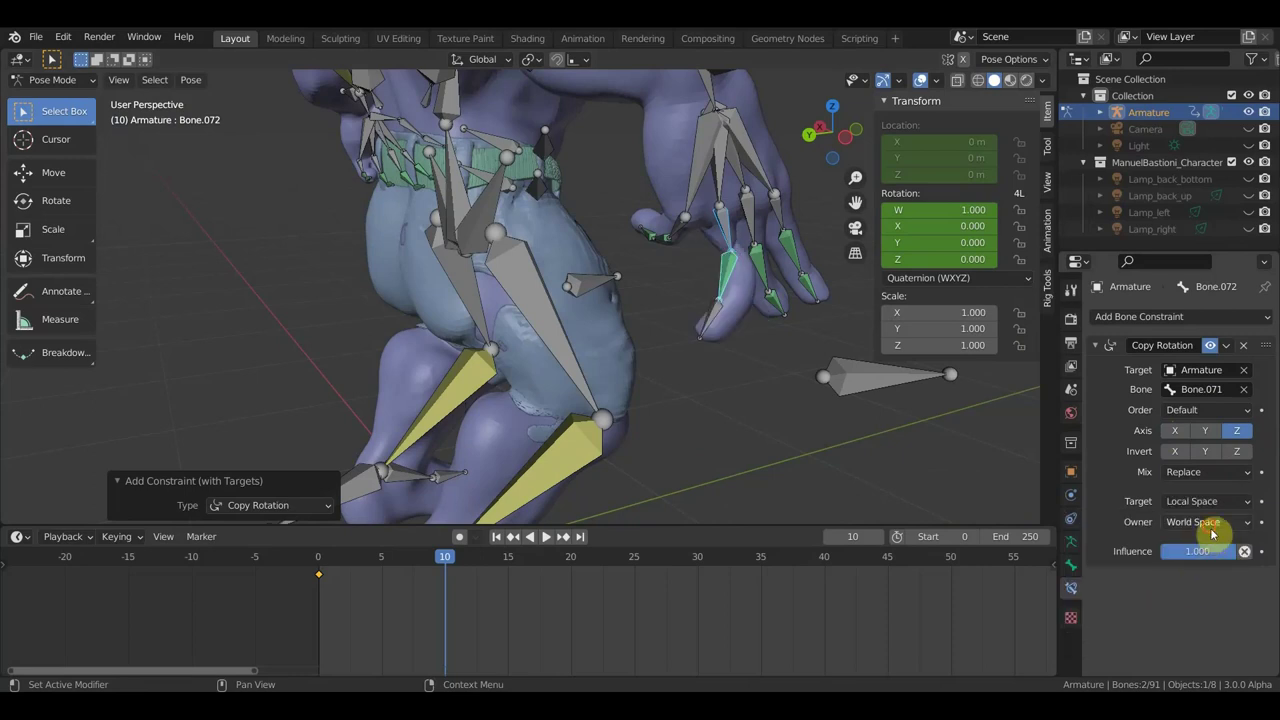
left_click(1211, 528)
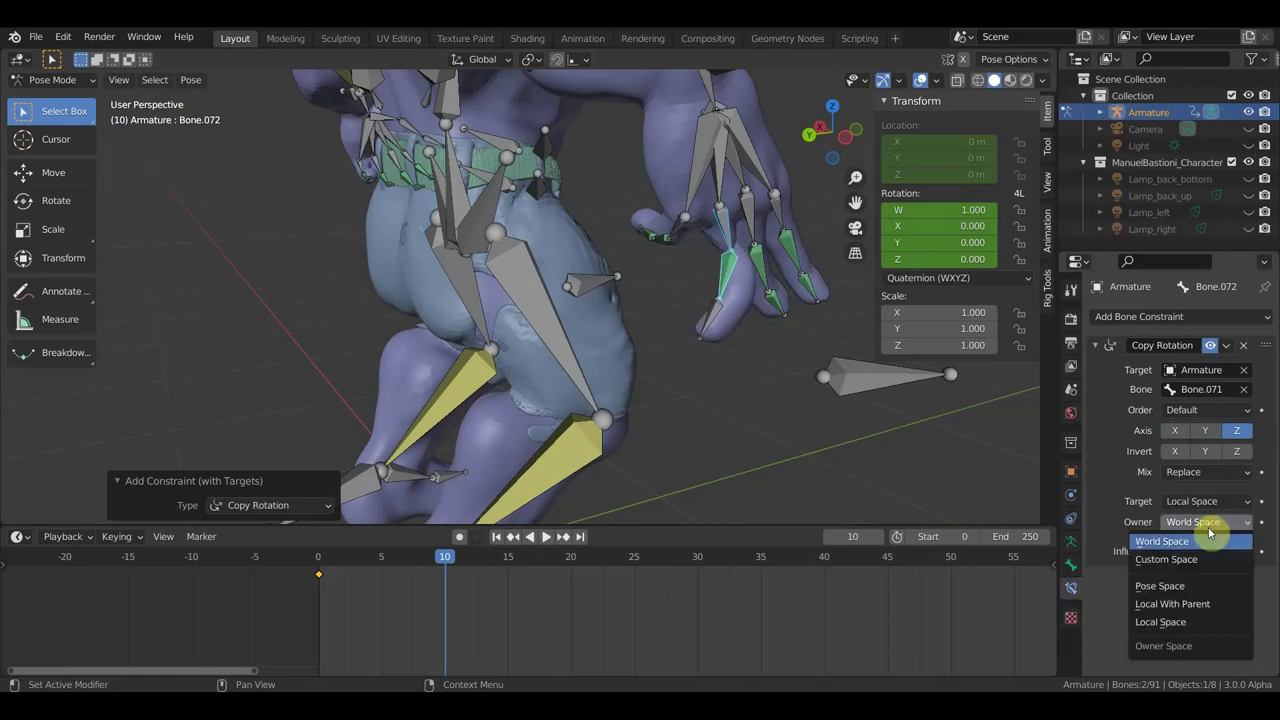
left_click(1183, 622)
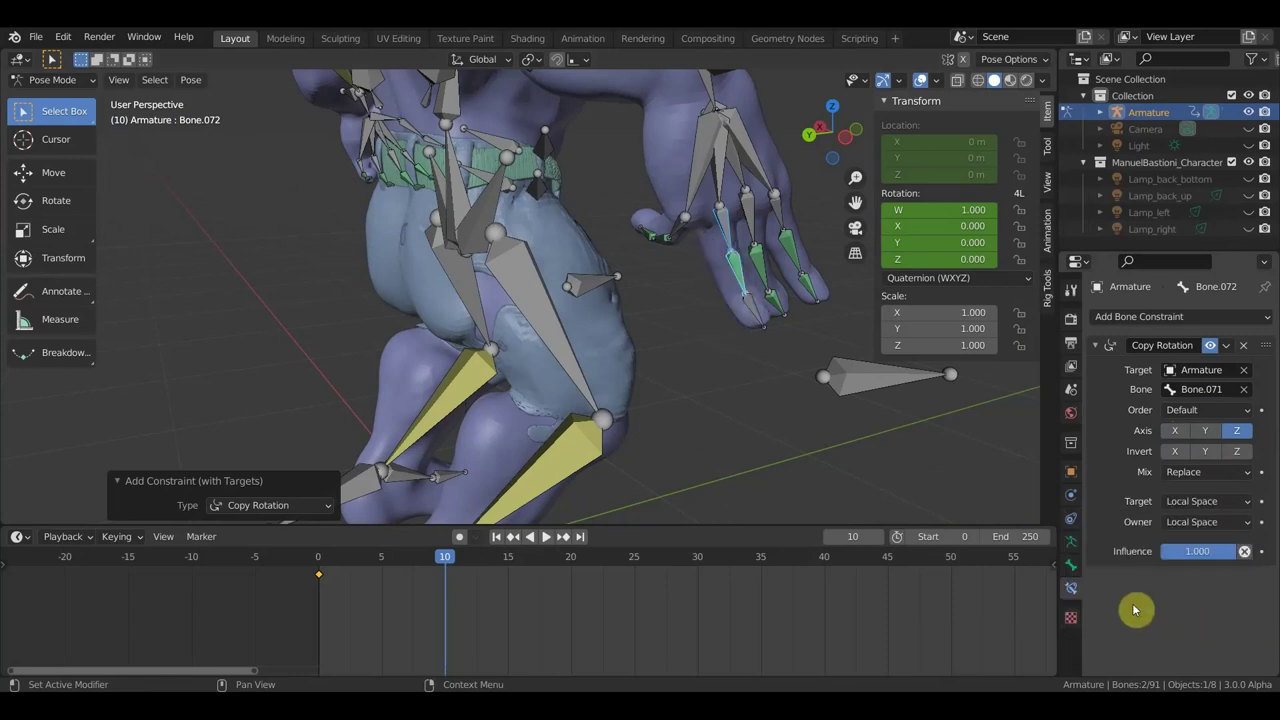
Step: Add a Copy Rotation from Bone.072 to Bone.073 with Local Space owner and target
left_click(753, 309)
left_click(753, 312, "shift")
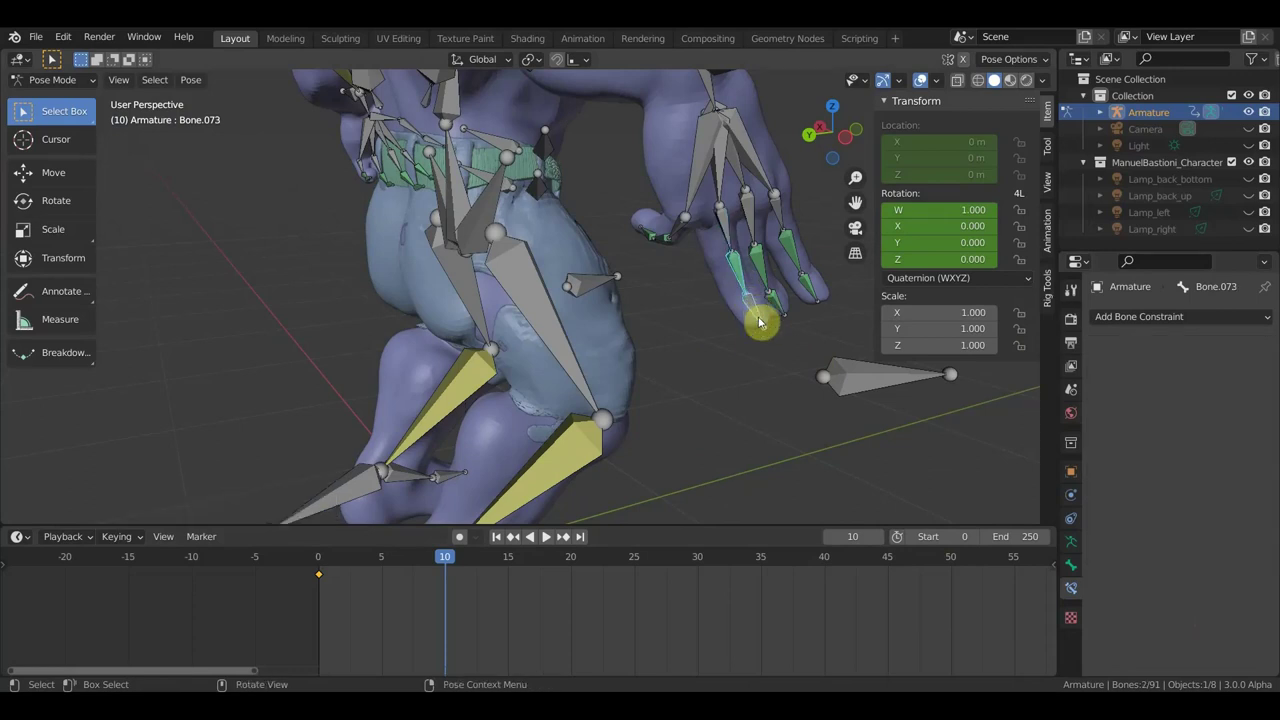
key("shift+ctrl+c")
left_click(751, 335)
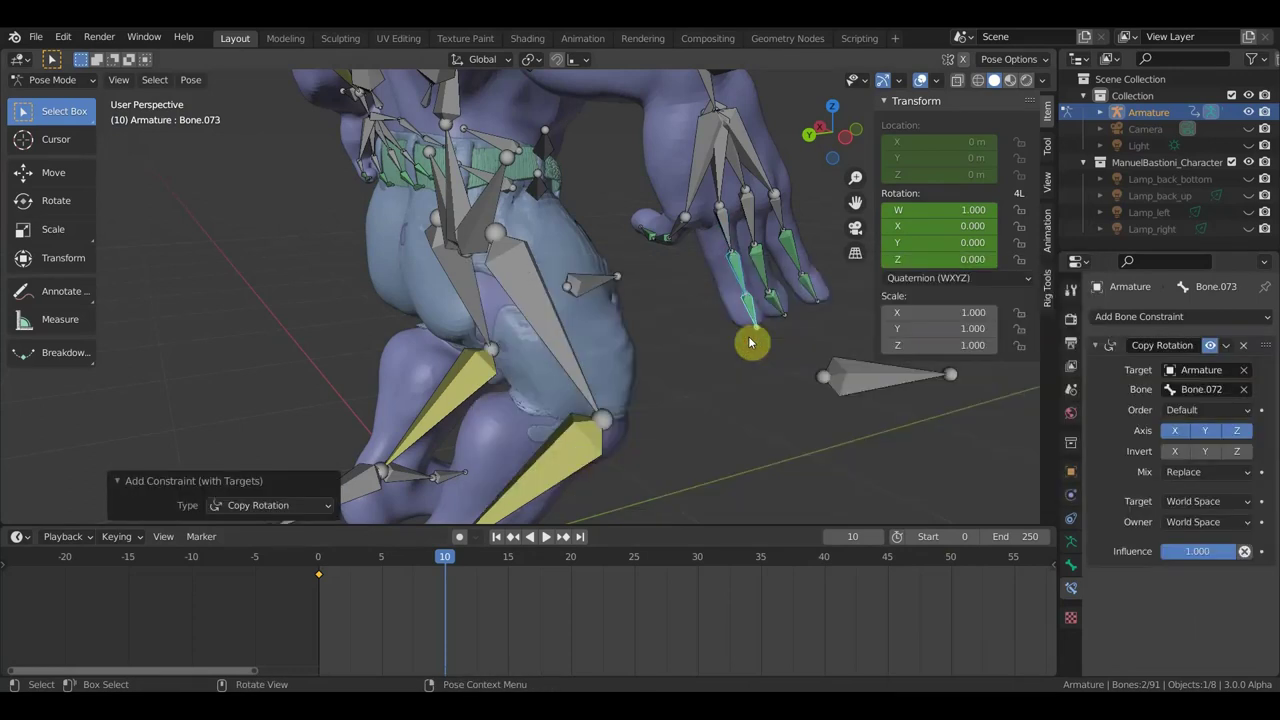
left_click(1205, 522)
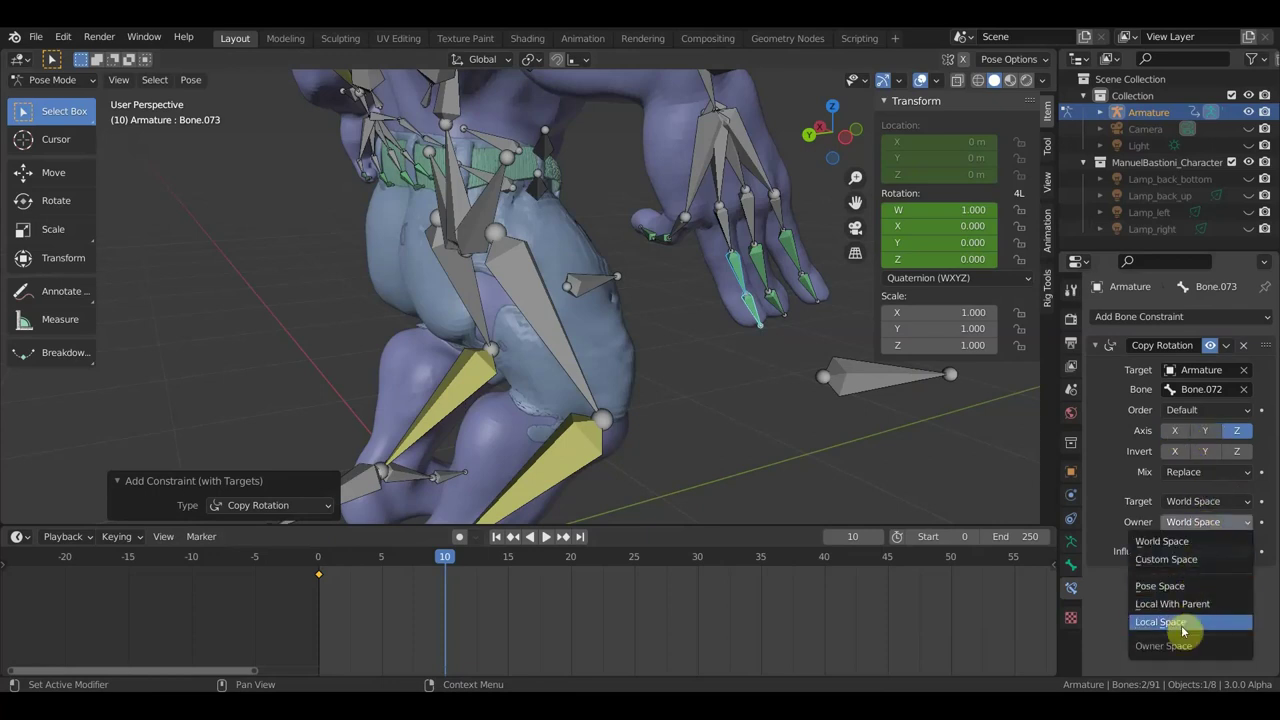
left_click(1183, 625)
left_click(1207, 503)
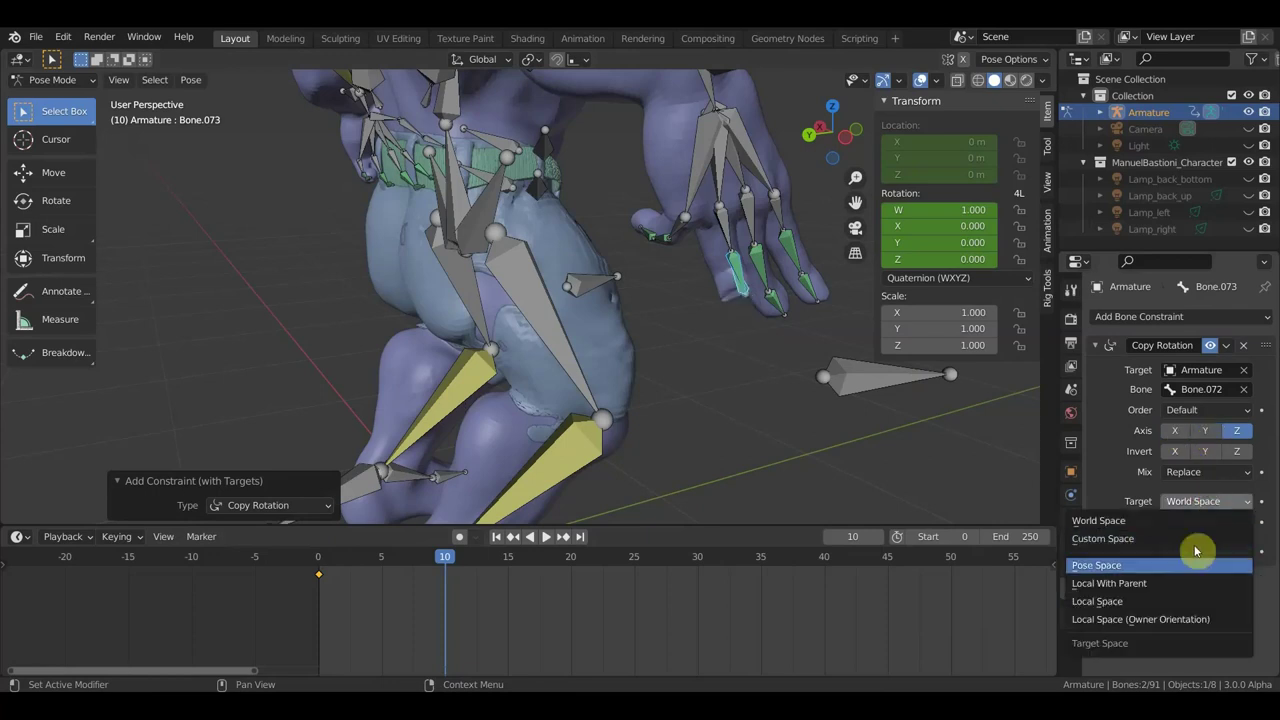
left_click(1143, 603)
mouse_move(727, 230)
middle_mouse_down()
mouse_move(800, 380)
mouse_move(903, 334)
mouse_move(844, 357)
middle_mouse_up()
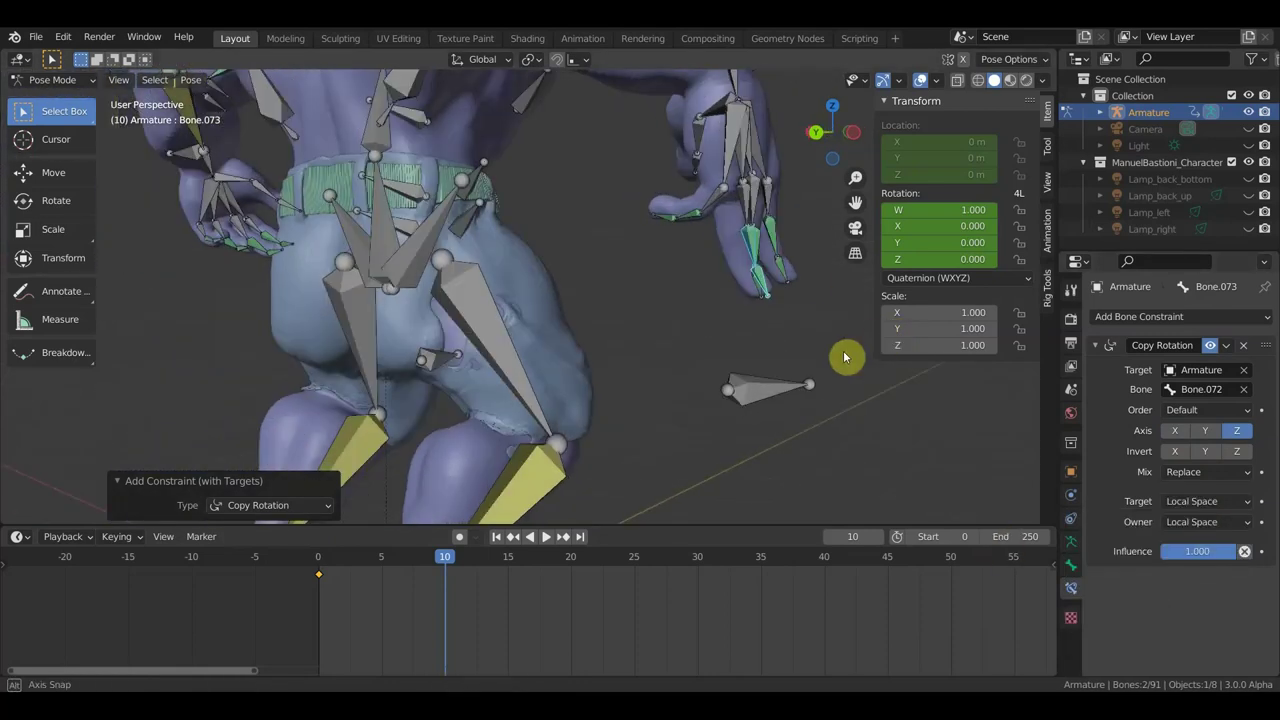
left_click(757, 231)
mouse_move(777, 280)
middle_mouse_down()
mouse_move(871, 300)
mouse_move(857, 294)
middle_mouse_up()
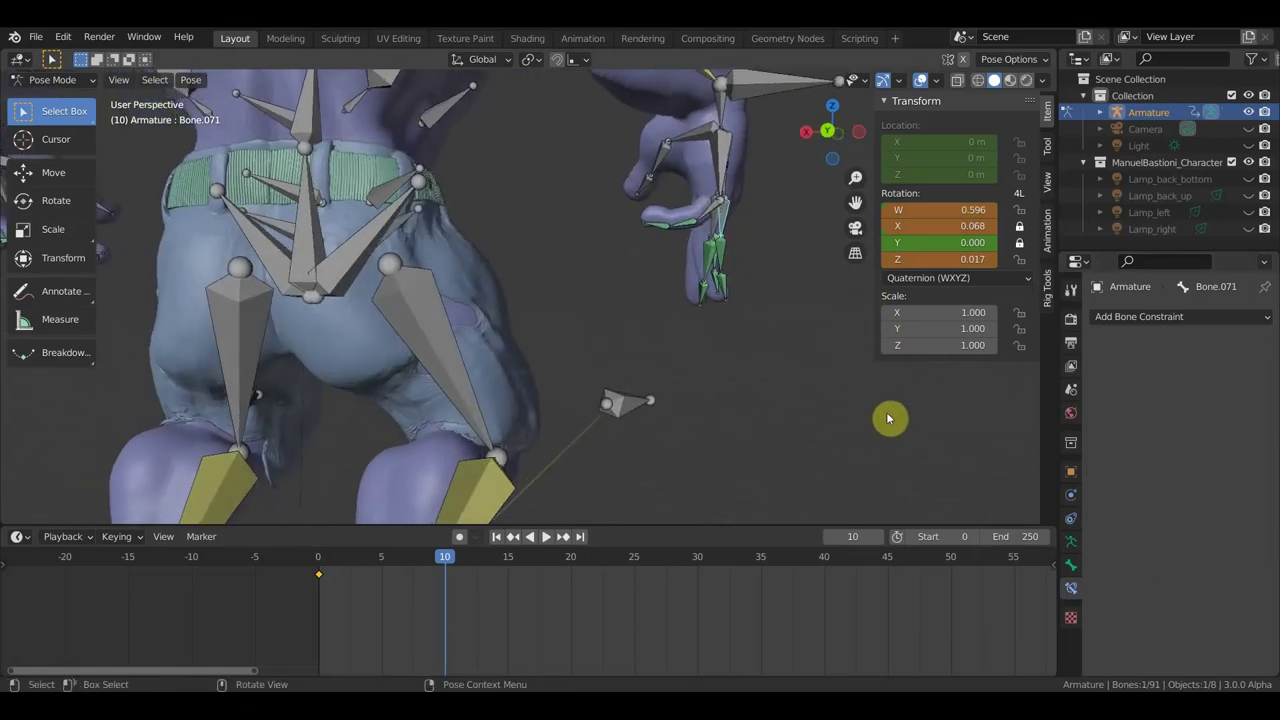
key("r")
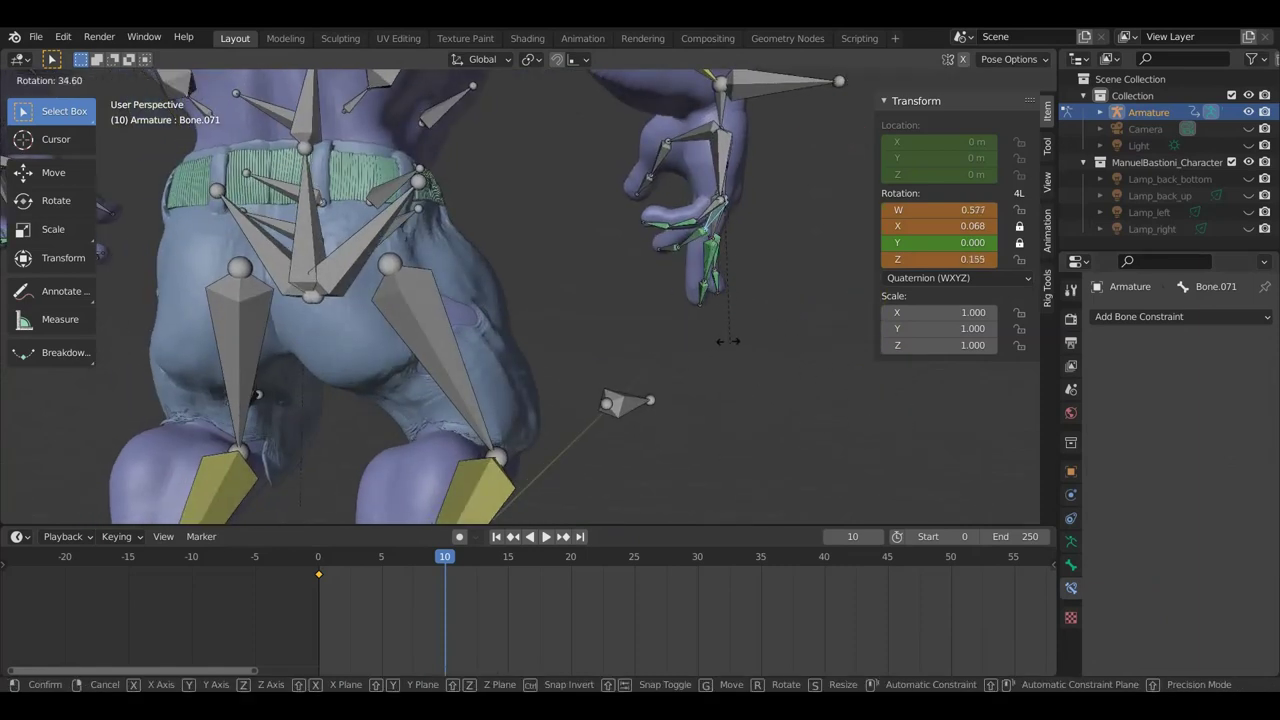
left_click(678, 329)
mouse_move(686, 337)
middle_mouse_down()
mouse_move(539, 345)
mouse_move(539, 462)
middle_mouse_up()
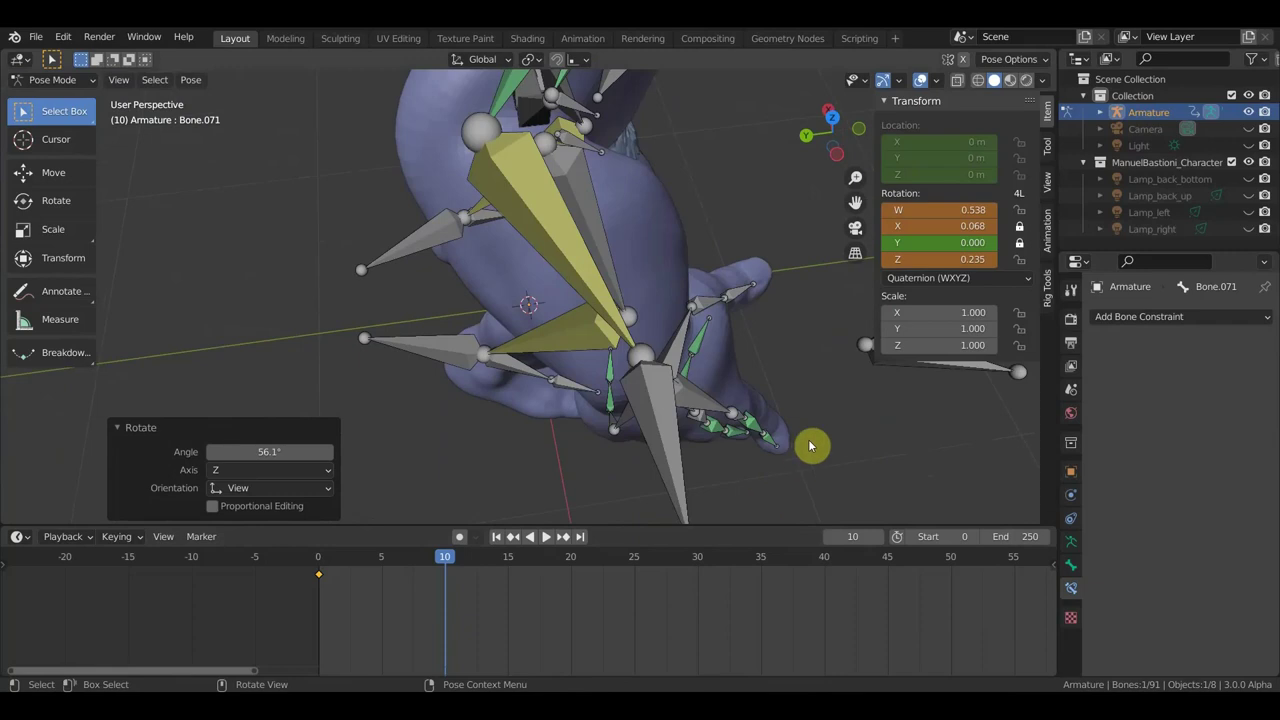
key("r")
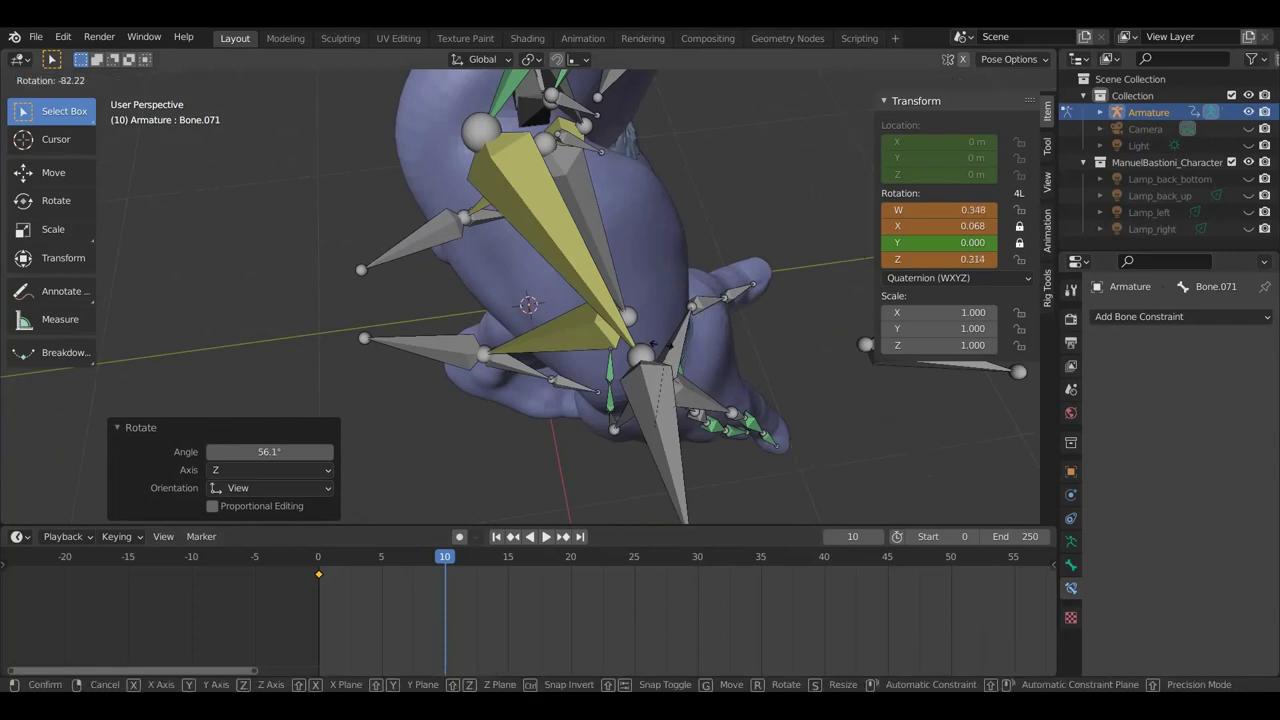
middle_click_drag(655, 345, 556, 358)
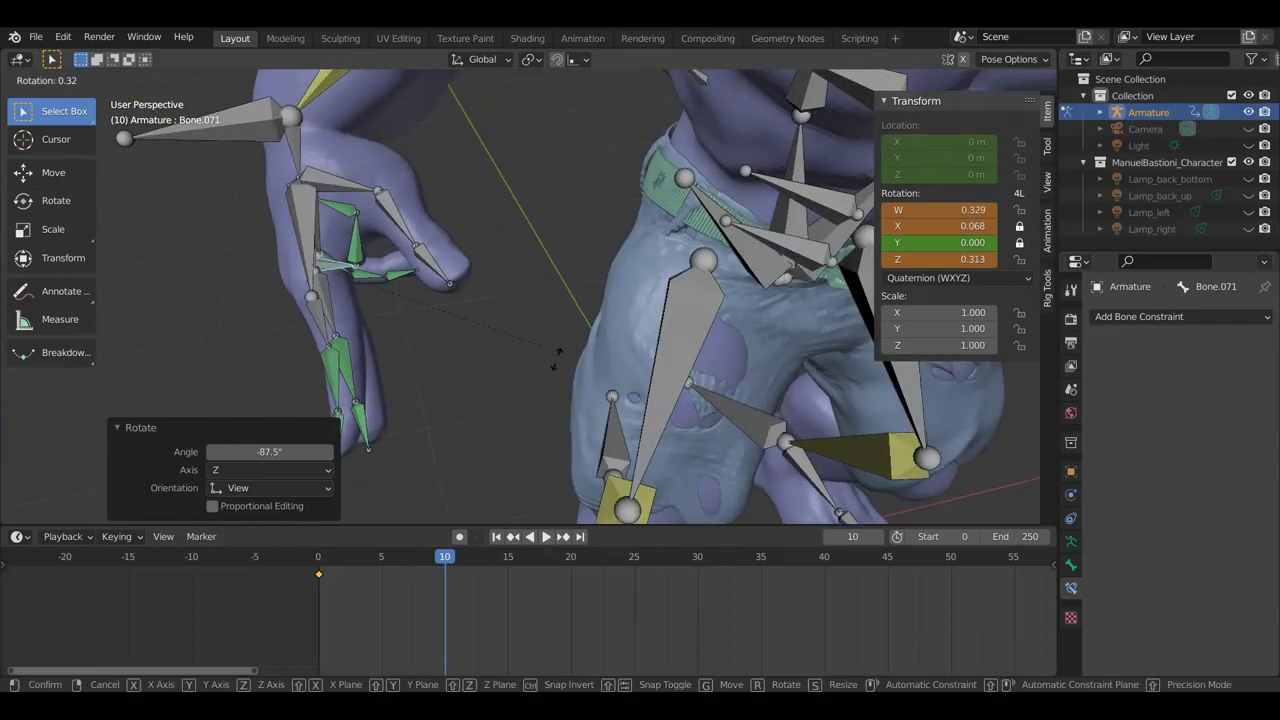
left_click(471, 95)
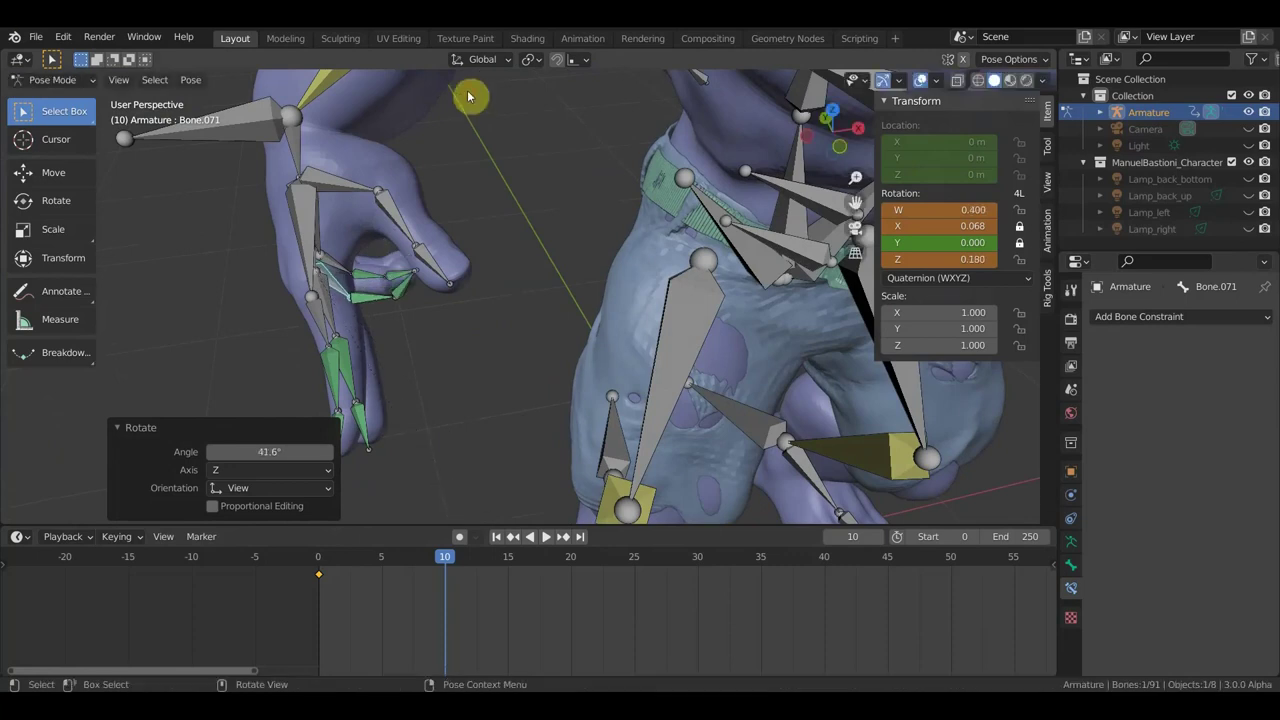
mouse_move(447, 309)
middle_mouse_down()
mouse_move(321, 275)
mouse_move(377, 252)
middle_mouse_up()
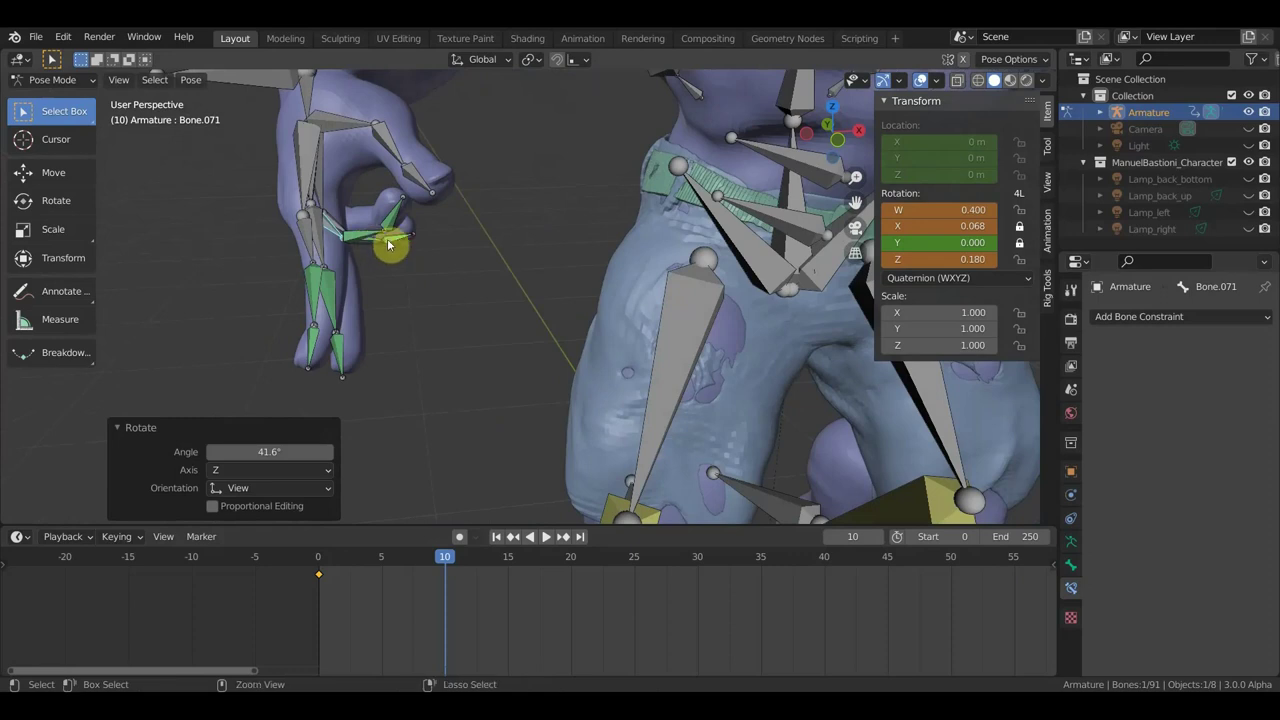
key("ctrl+z")
key("ctrl+z")
key("ctrl+z")
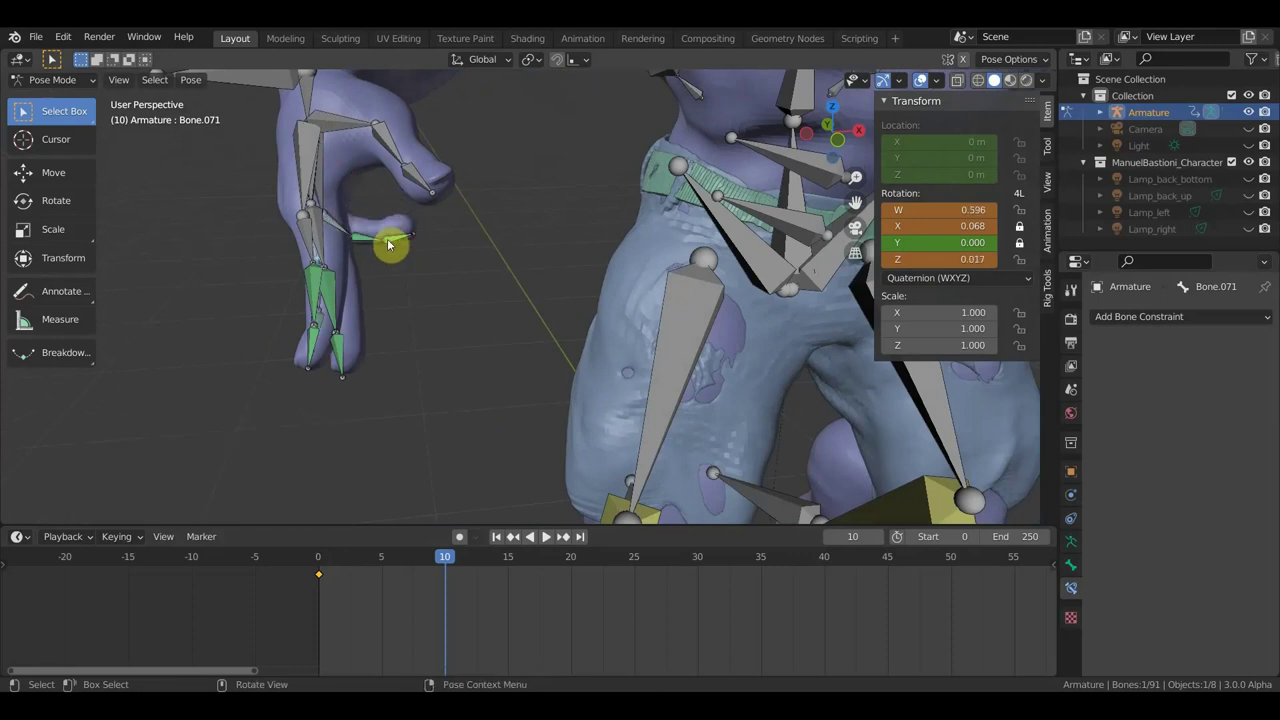
mouse_move(386, 334)
middle_mouse_down()
mouse_move(486, 337)
mouse_move(549, 286)
middle_mouse_up()
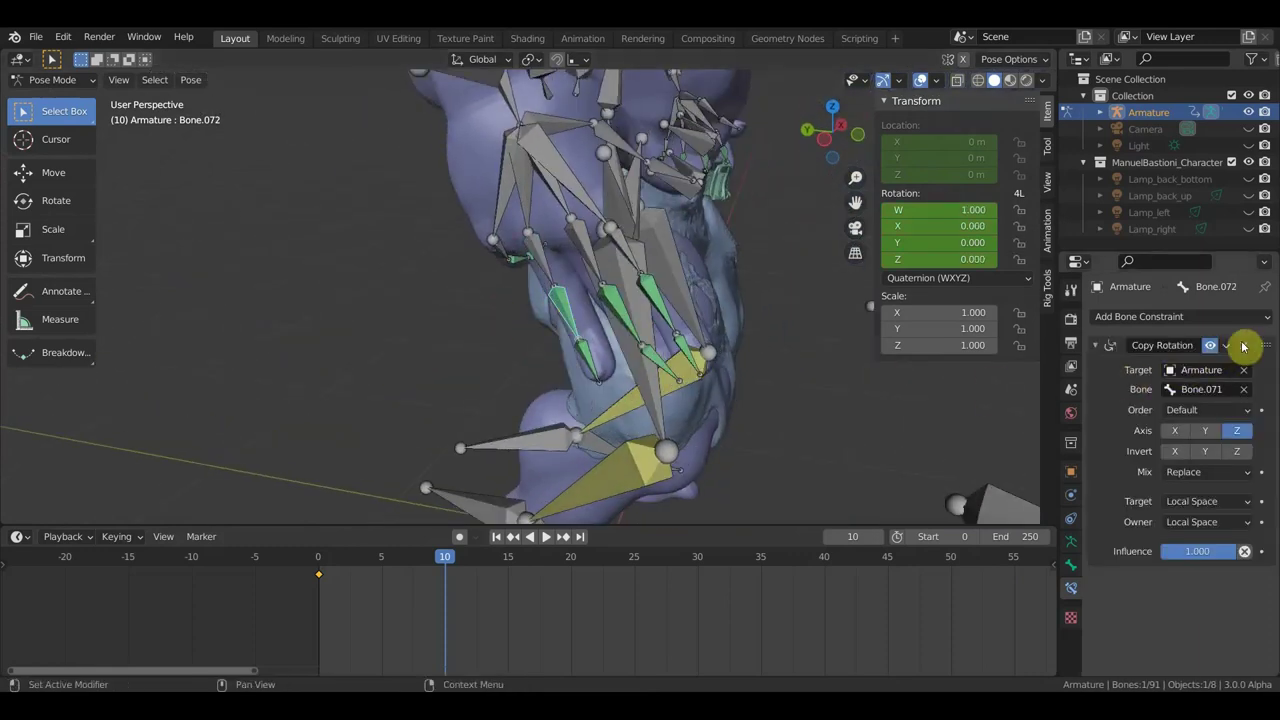
Step: Delete the Copy Rotation constraint from Bone.072, .073, .068, .069, .064 and .065
left_click(1244, 346)
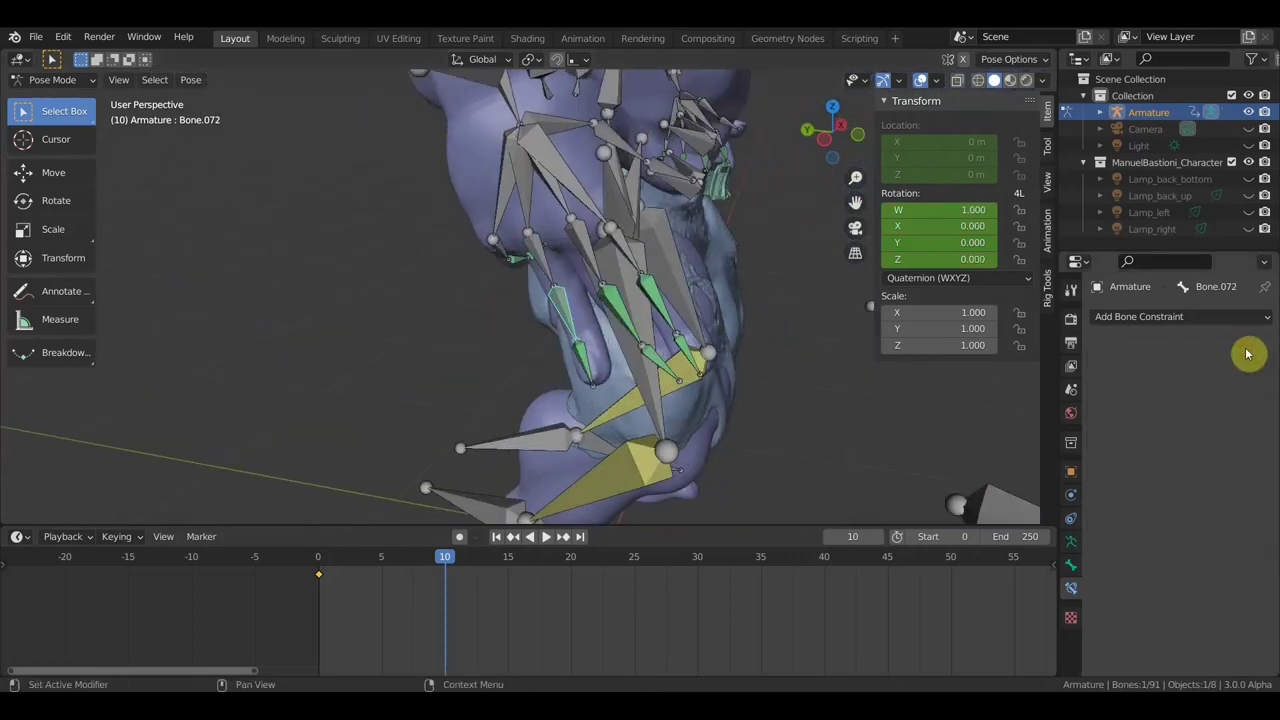
left_click(590, 366)
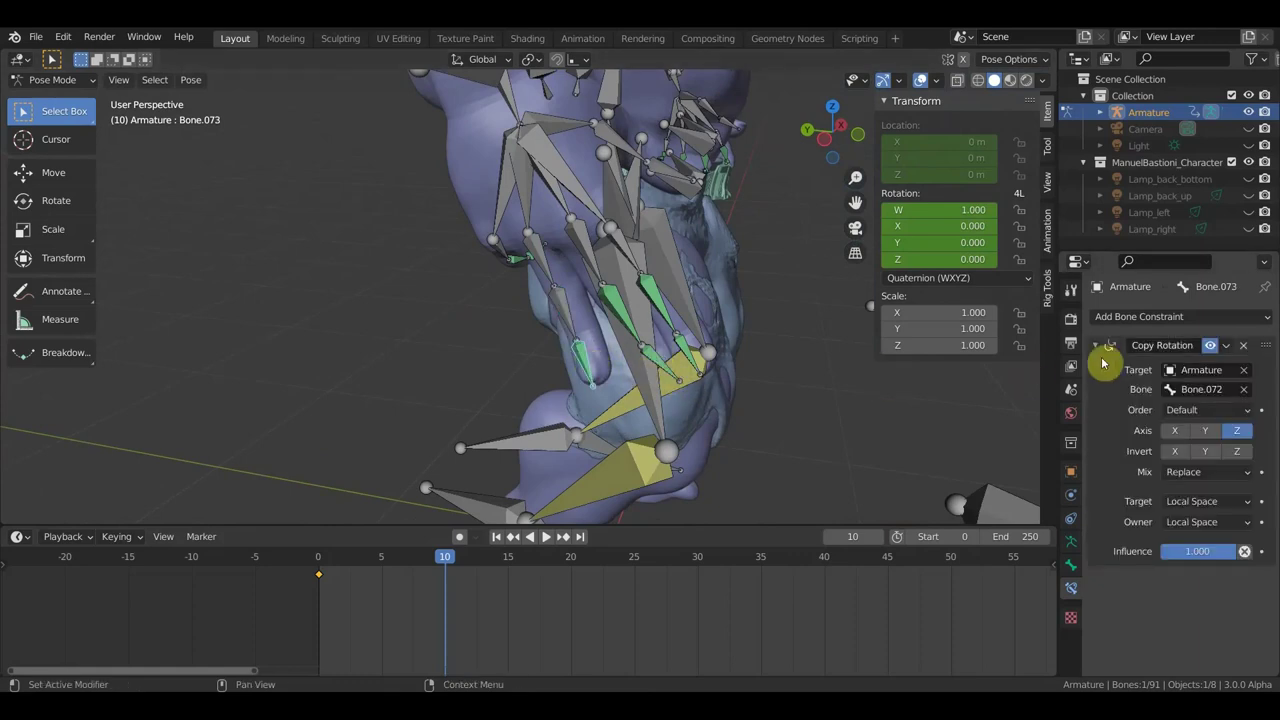
left_click(1244, 346)
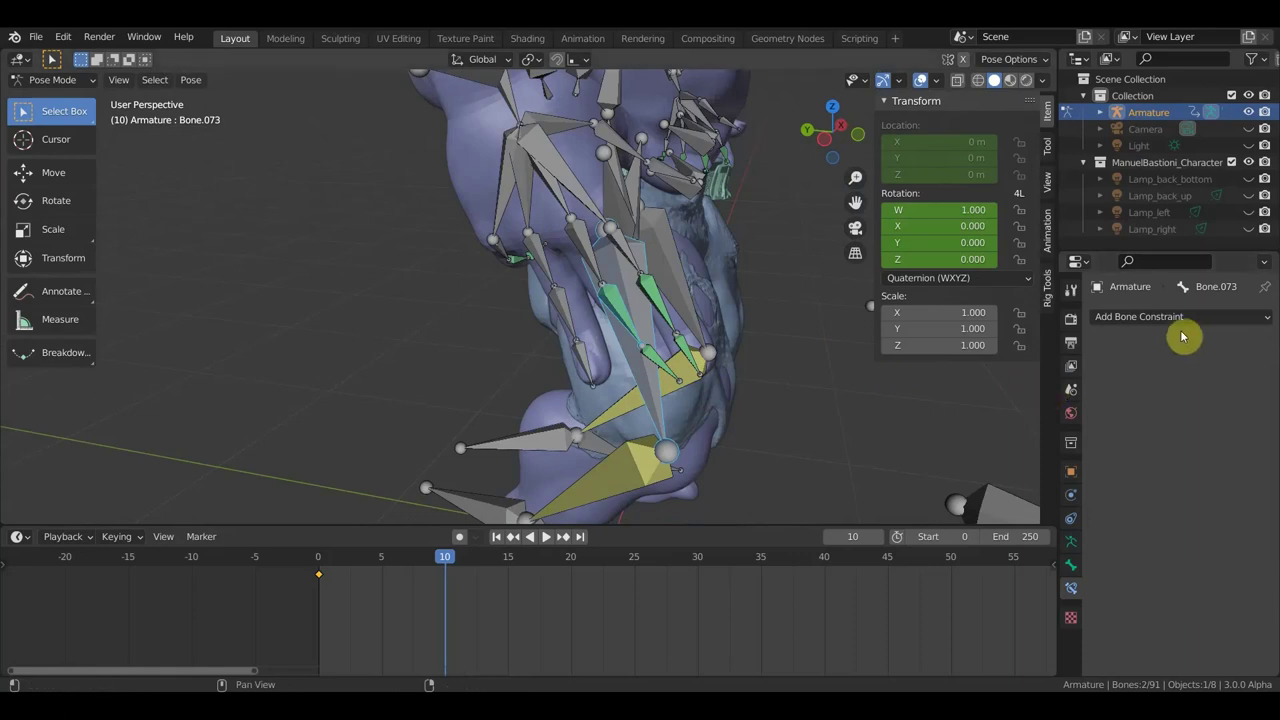
left_click(624, 315)
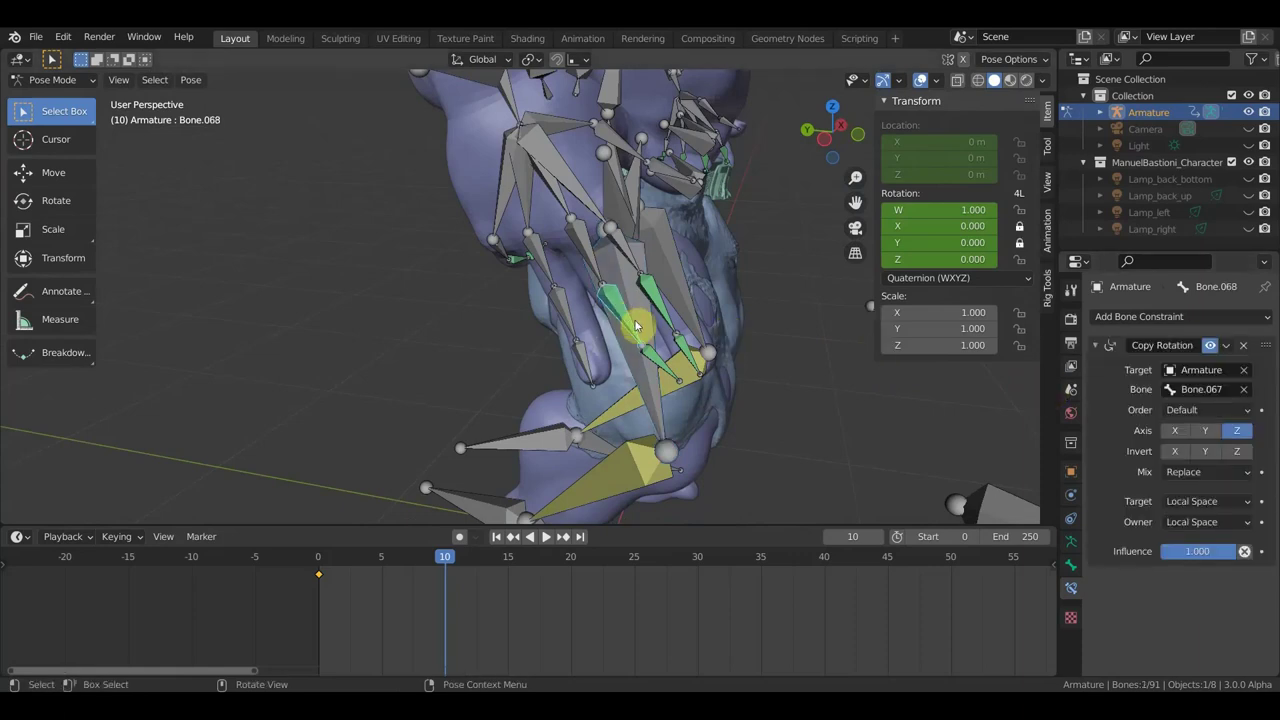
left_click(1244, 346)
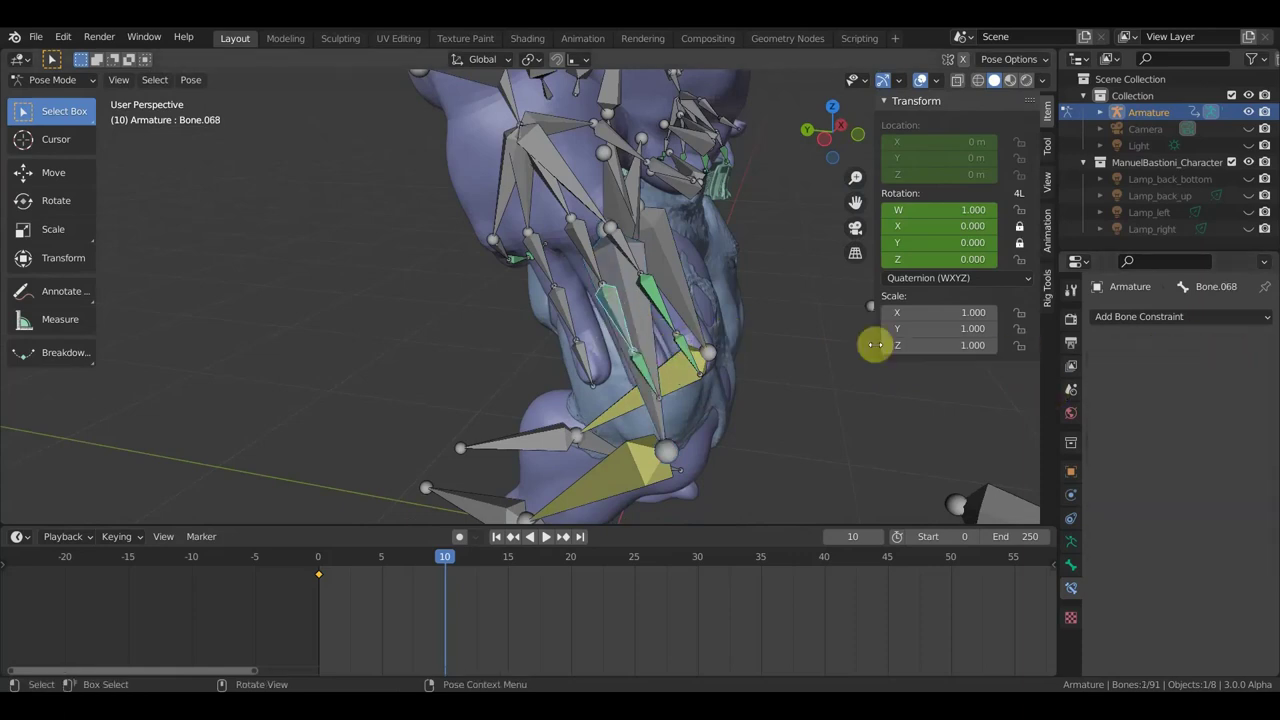
left_click(643, 377)
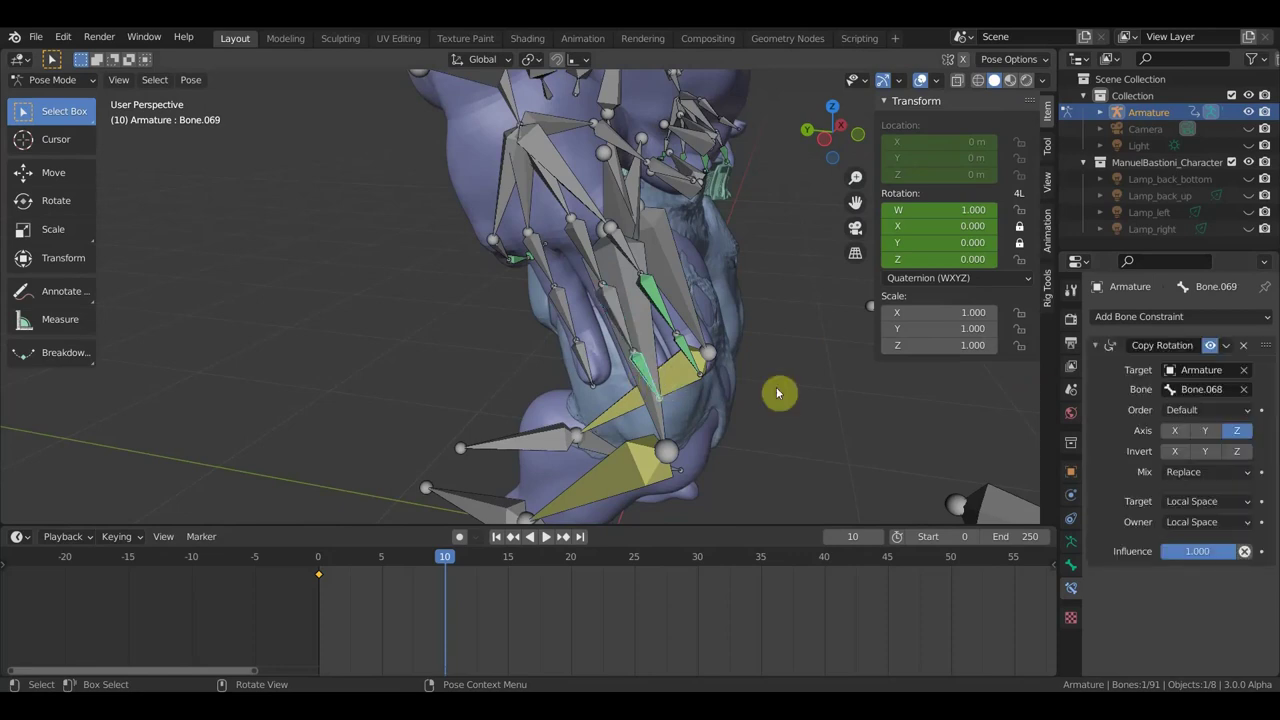
left_click(1241, 350)
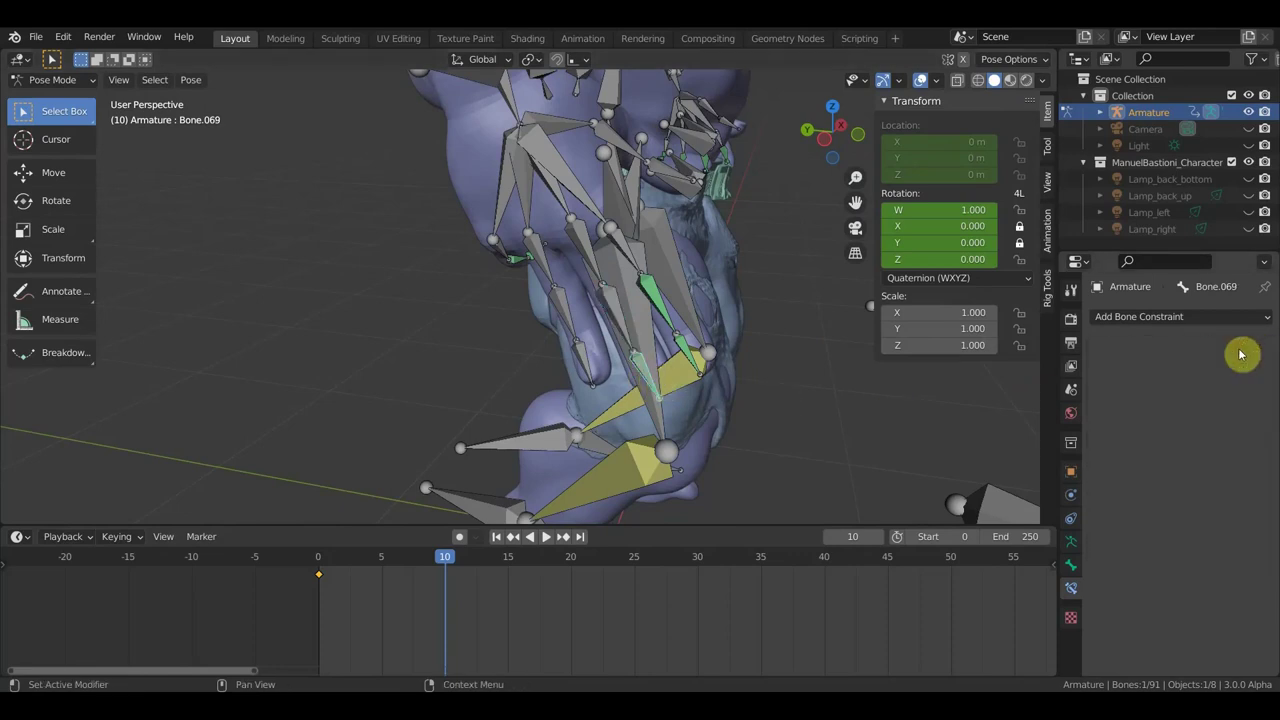
left_click(663, 306)
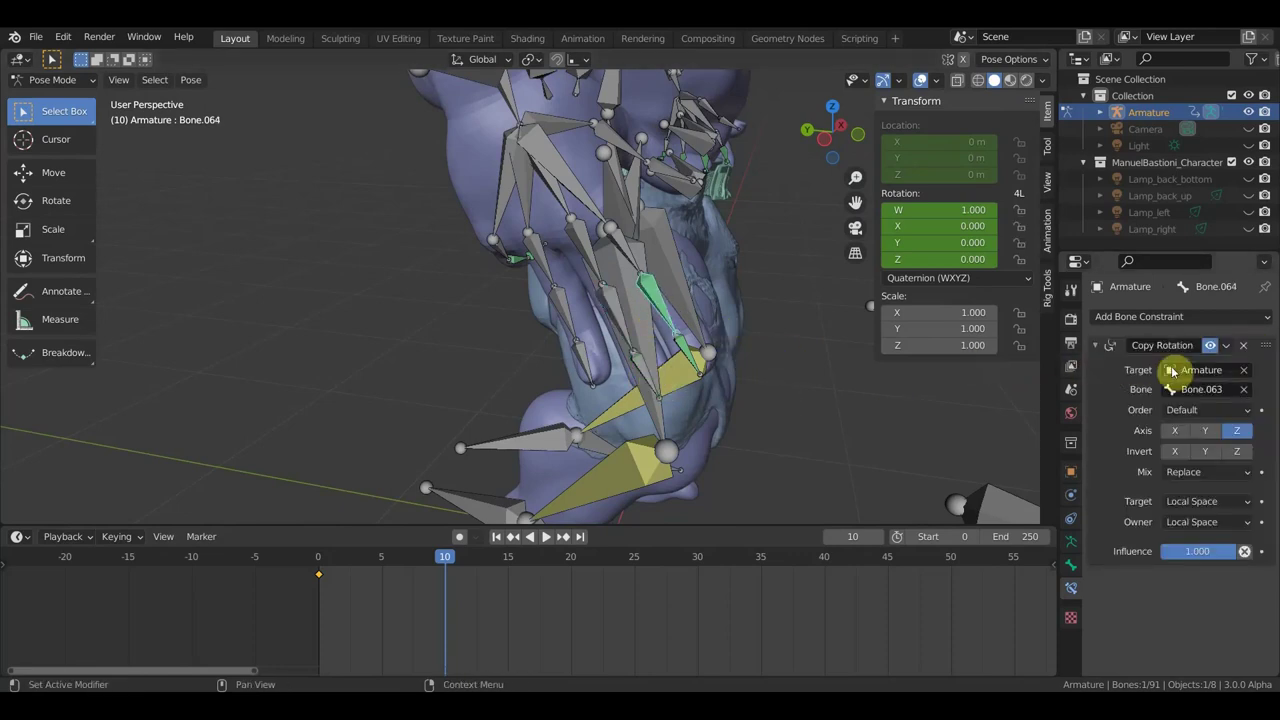
left_click(1243, 348)
left_click(688, 360)
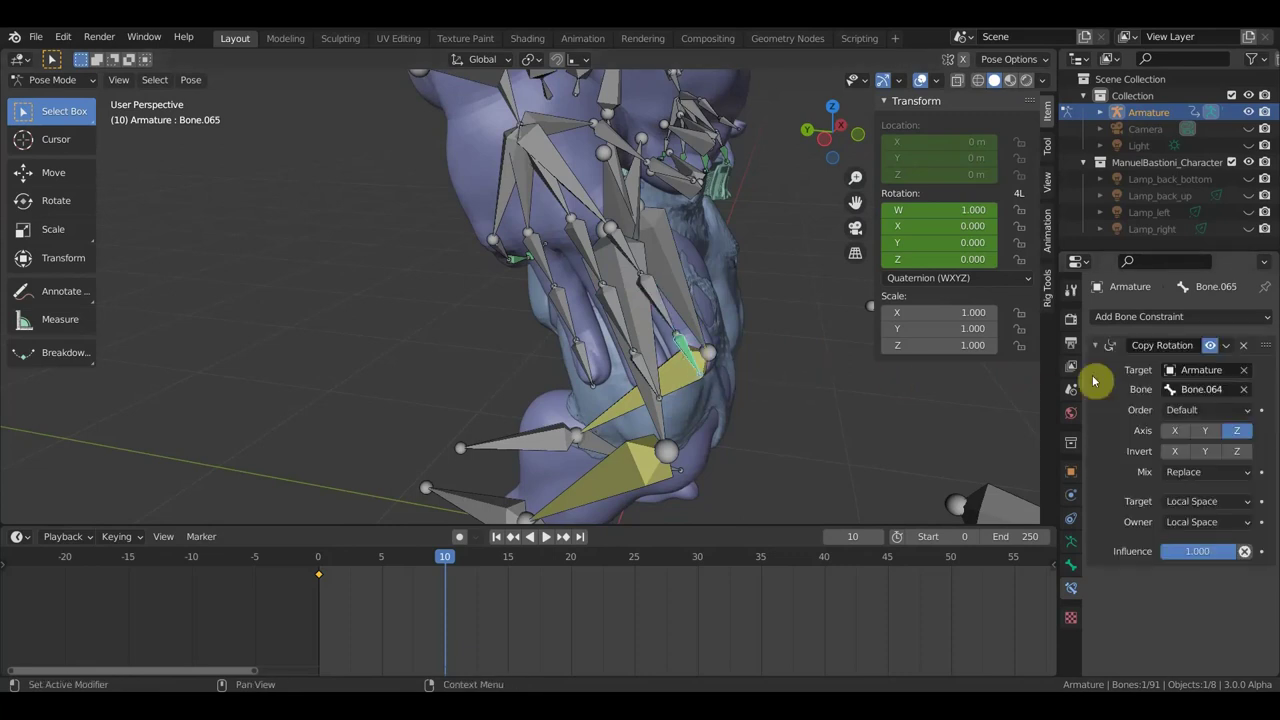
left_click(1243, 348)
mouse_move(723, 467)
middle_mouse_down()
mouse_move(771, 448)
mouse_move(704, 456)
mouse_move(780, 443)
middle_mouse_up()
scroll(649, 305, "up", 3)
Step: Select Bone.069 with neighbouring finger bones and rotate them to curl the fingers
middle_click_drag(680, 277, 371, 329)
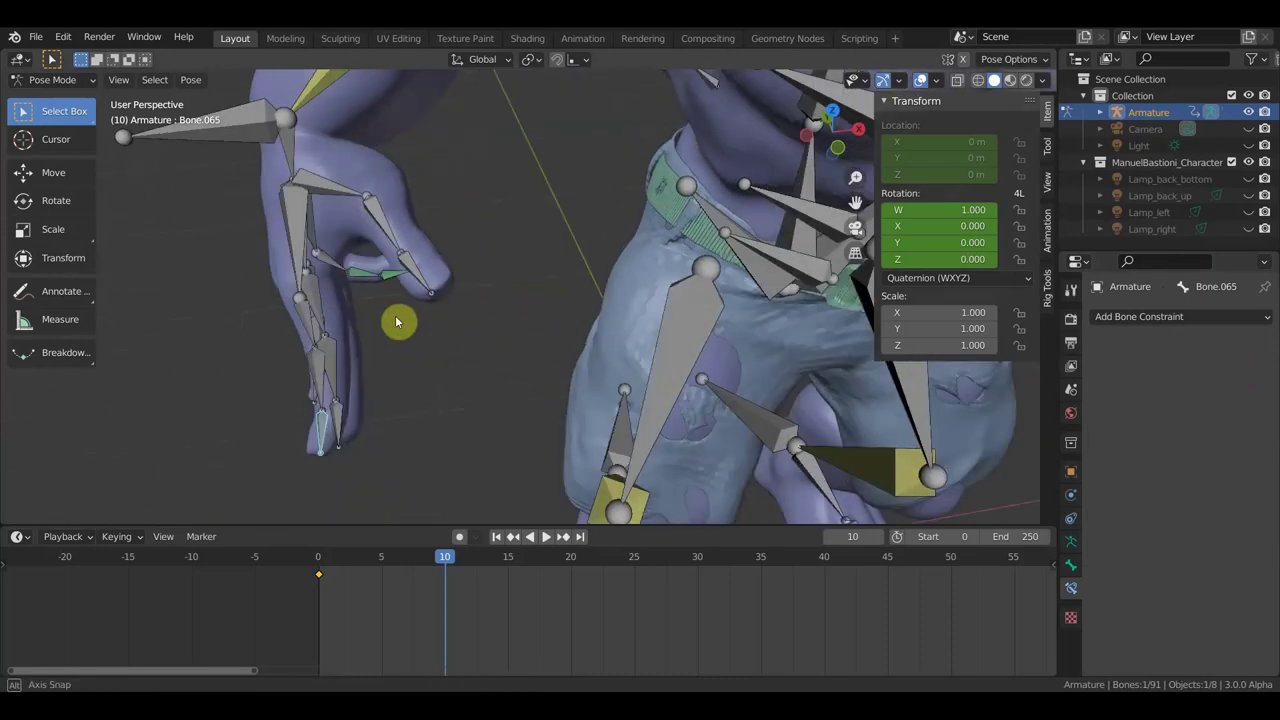
mouse_move(349, 381)
middle_mouse_down()
mouse_move(466, 303)
mouse_move(474, 320)
middle_mouse_up()
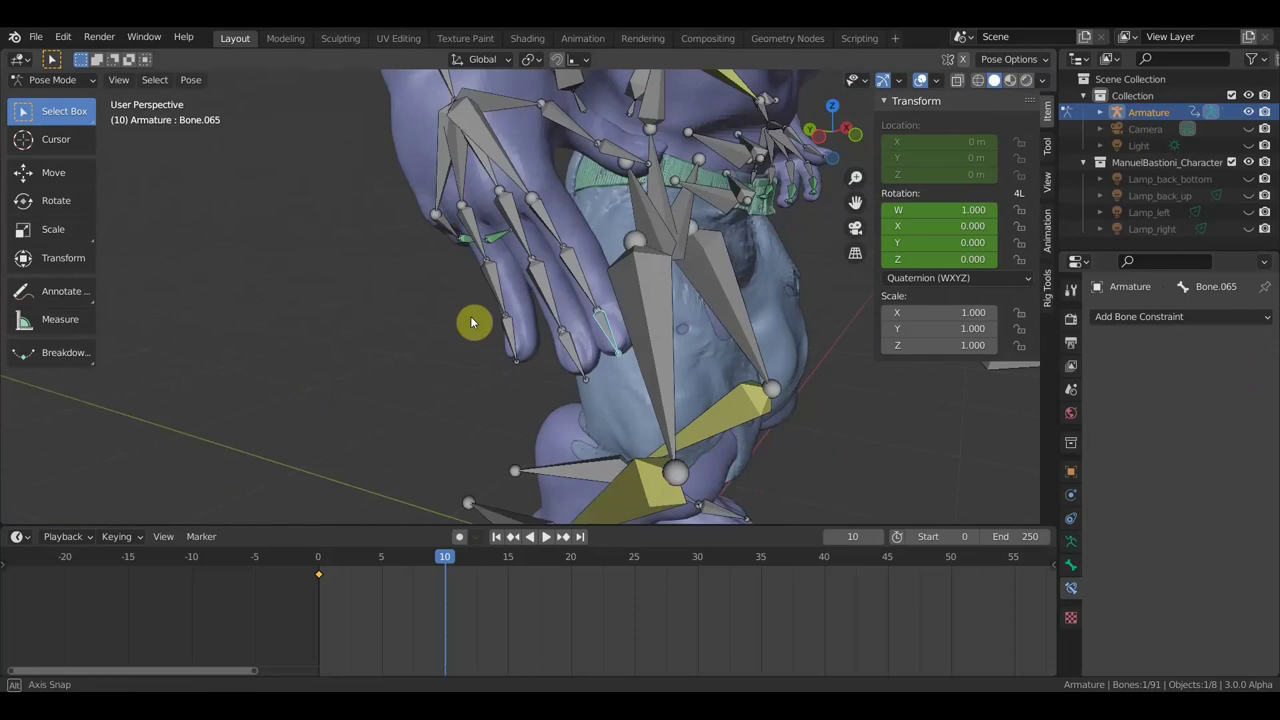
left_click(555, 364)
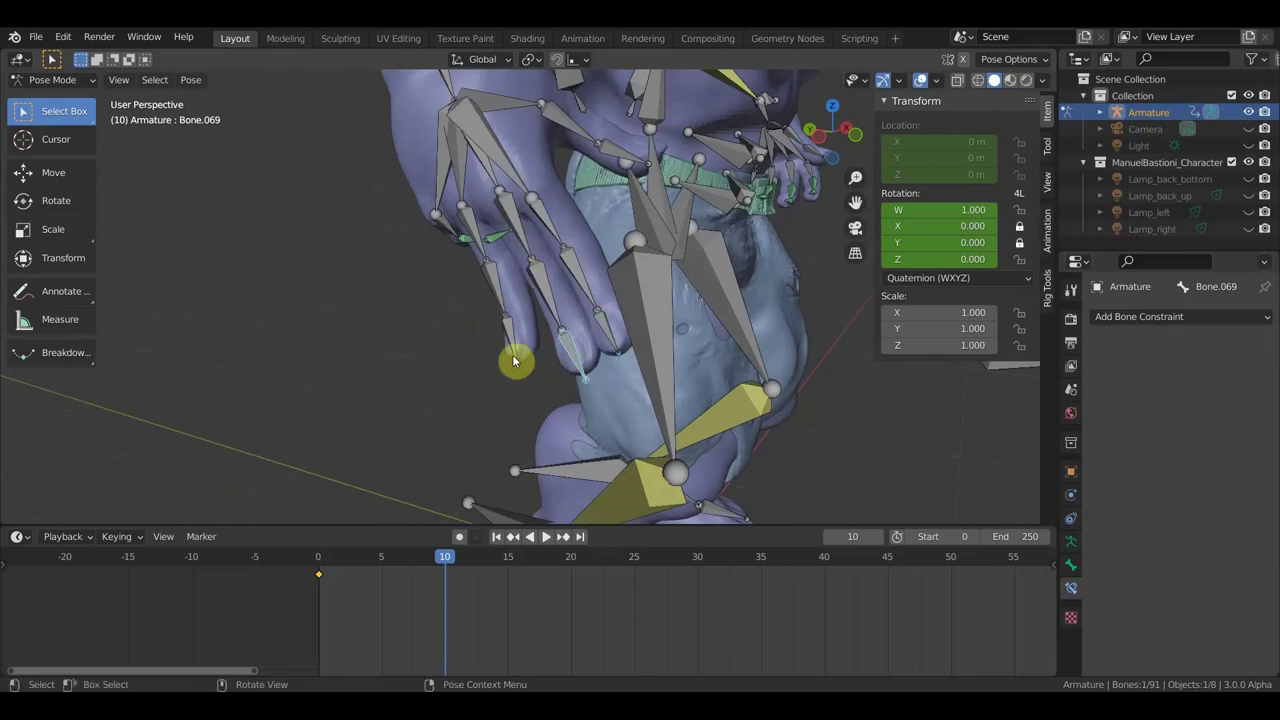
left_click(607, 336, "shift")
mouse_move(607, 336)
middle_mouse_down()
mouse_move(480, 394)
mouse_move(480, 378)
middle_mouse_up()
key("r")
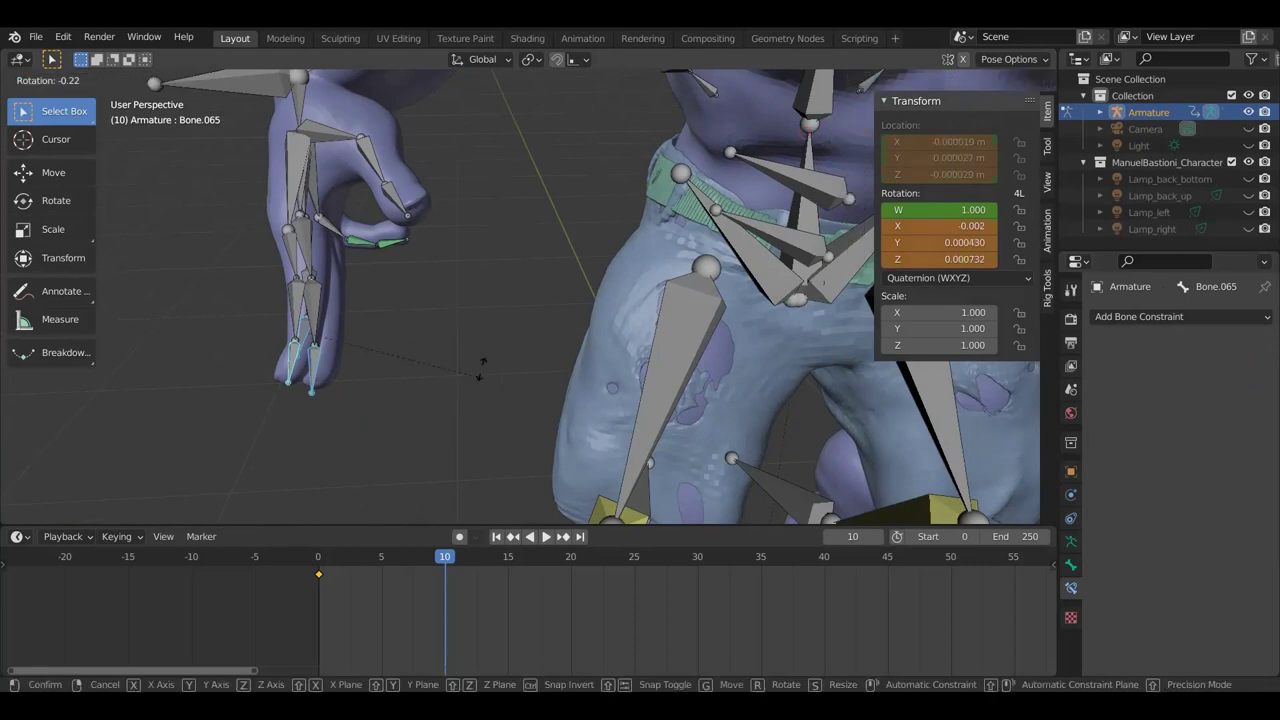
left_click(497, 232)
Step: Rotate fingertip Bone.069 repeatedly until it bends to quaternion W 0.595, Z 0.374
middle_click_drag(423, 323, 322, 346)
left_click(304, 355)
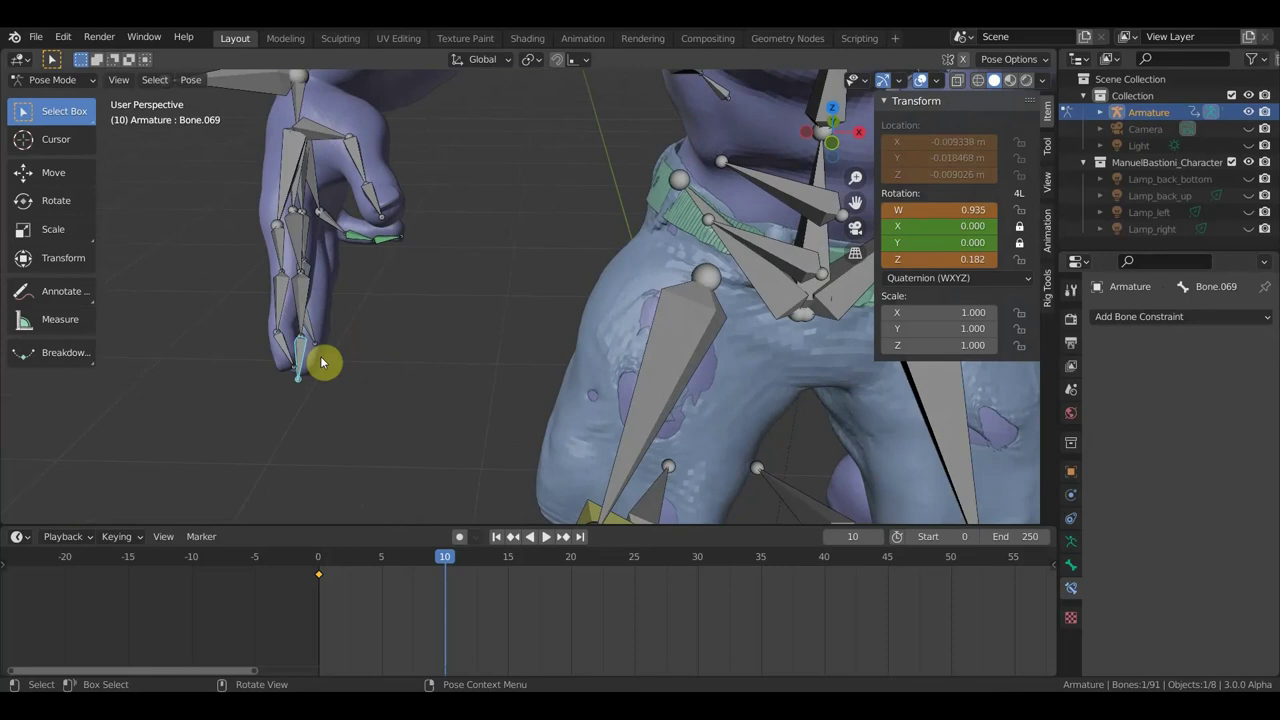
key("r")
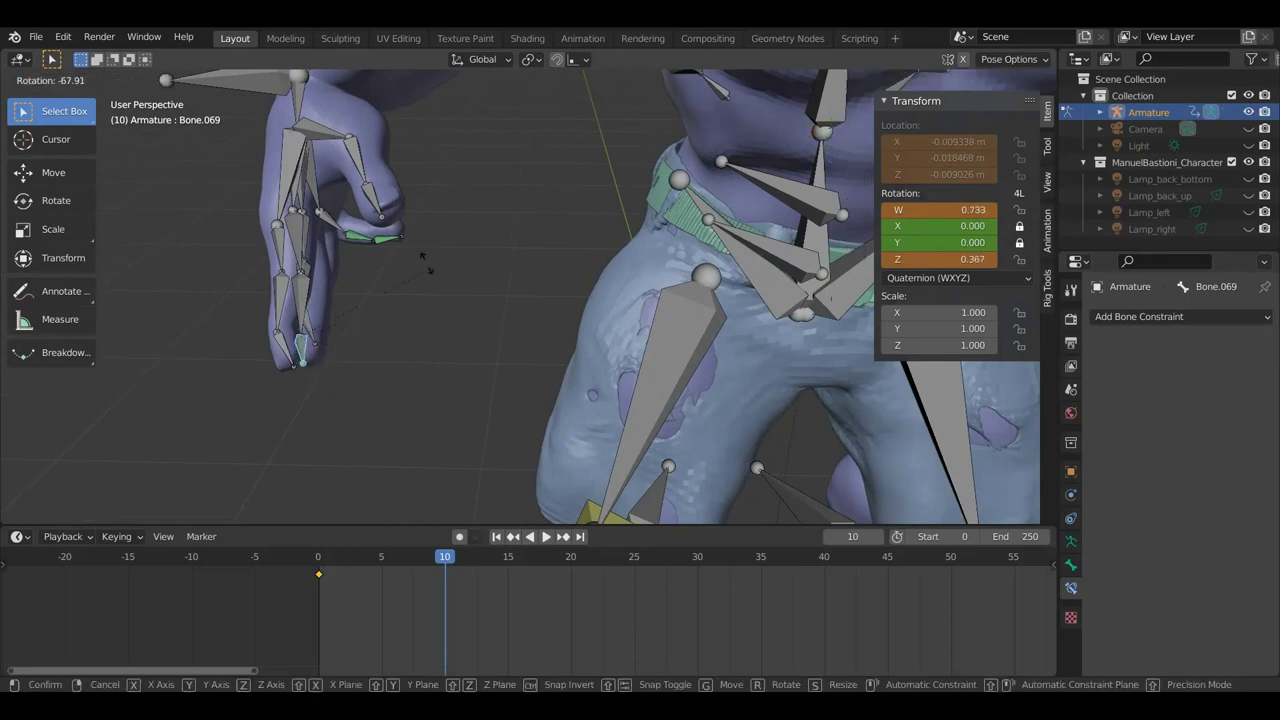
left_click(425, 262)
mouse_move(391, 337)
middle_mouse_down()
mouse_move(594, 241)
mouse_move(790, 212)
middle_mouse_up()
key("r")
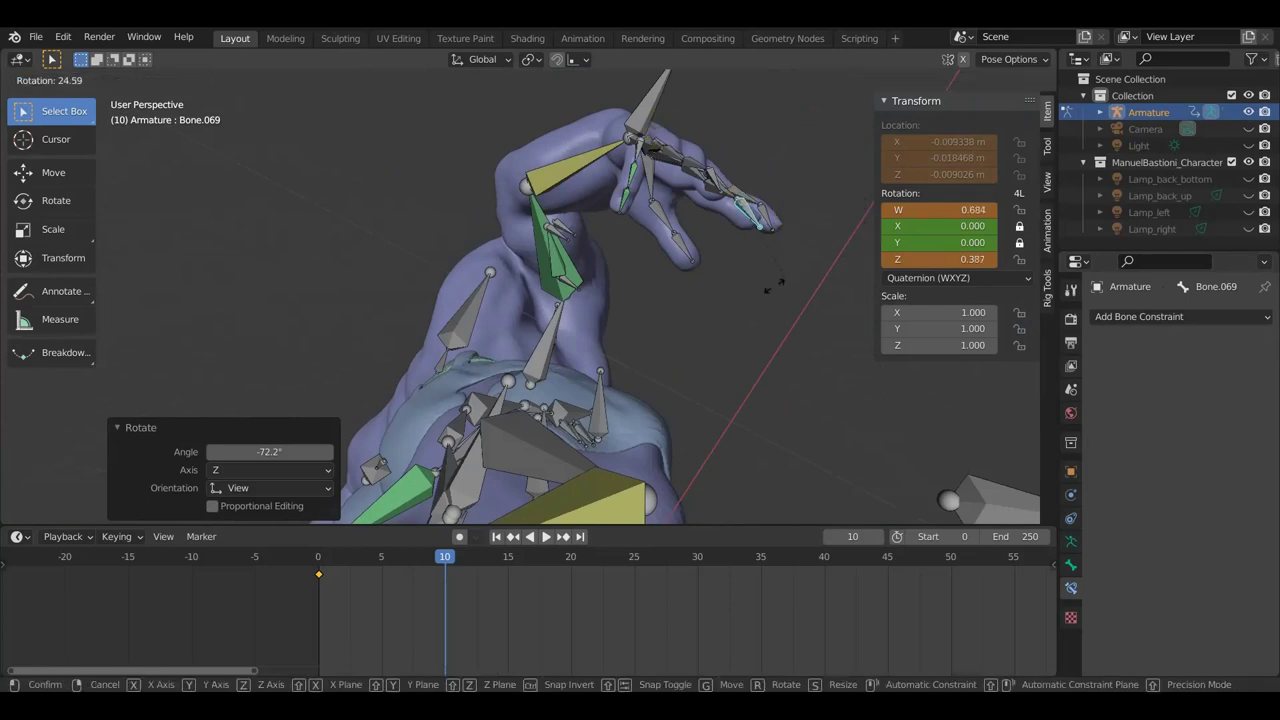
left_click(742, 309)
mouse_move(745, 305)
middle_mouse_down()
mouse_move(757, 297)
mouse_move(629, 451)
middle_mouse_up()
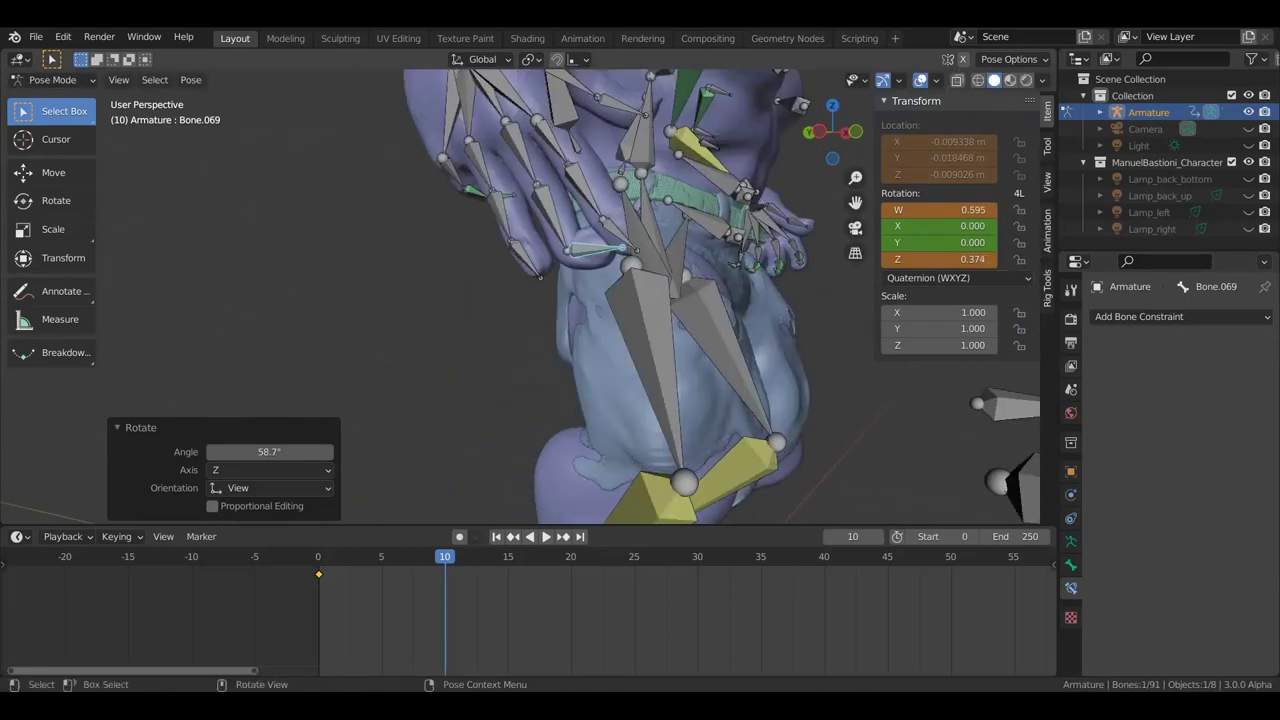
key("r")
left_click(597, 444)
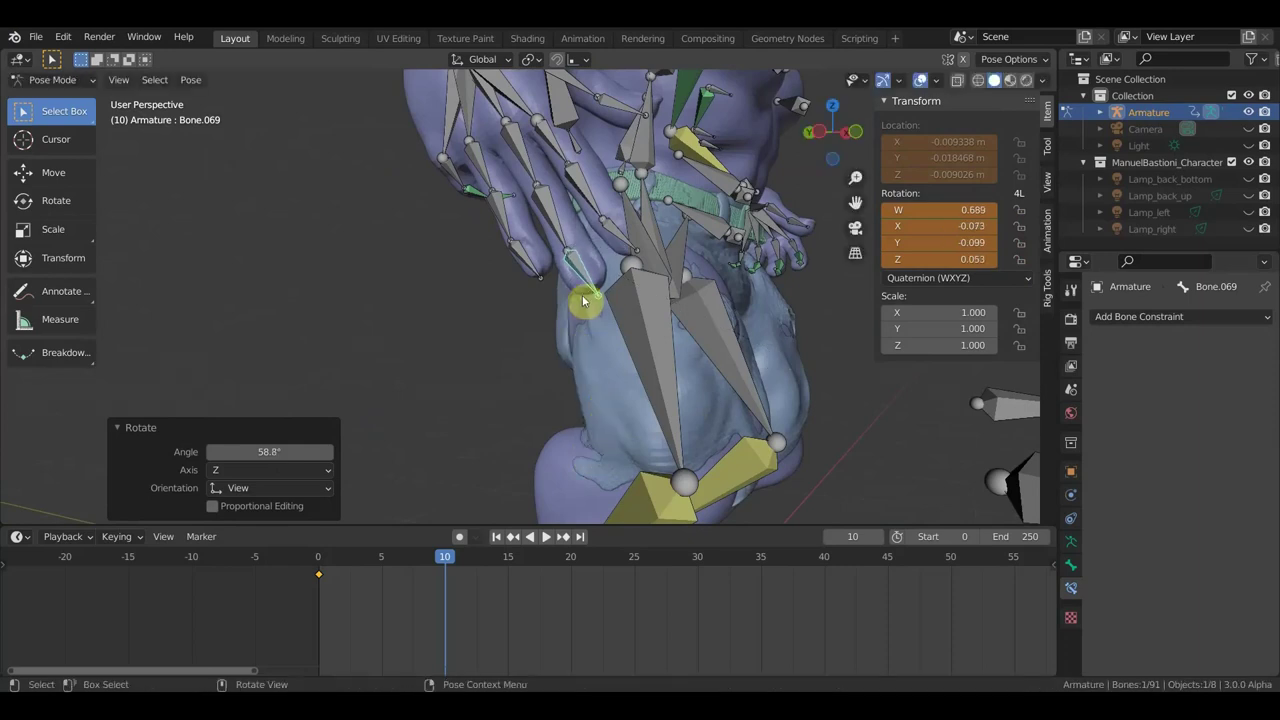
left_click(537, 259)
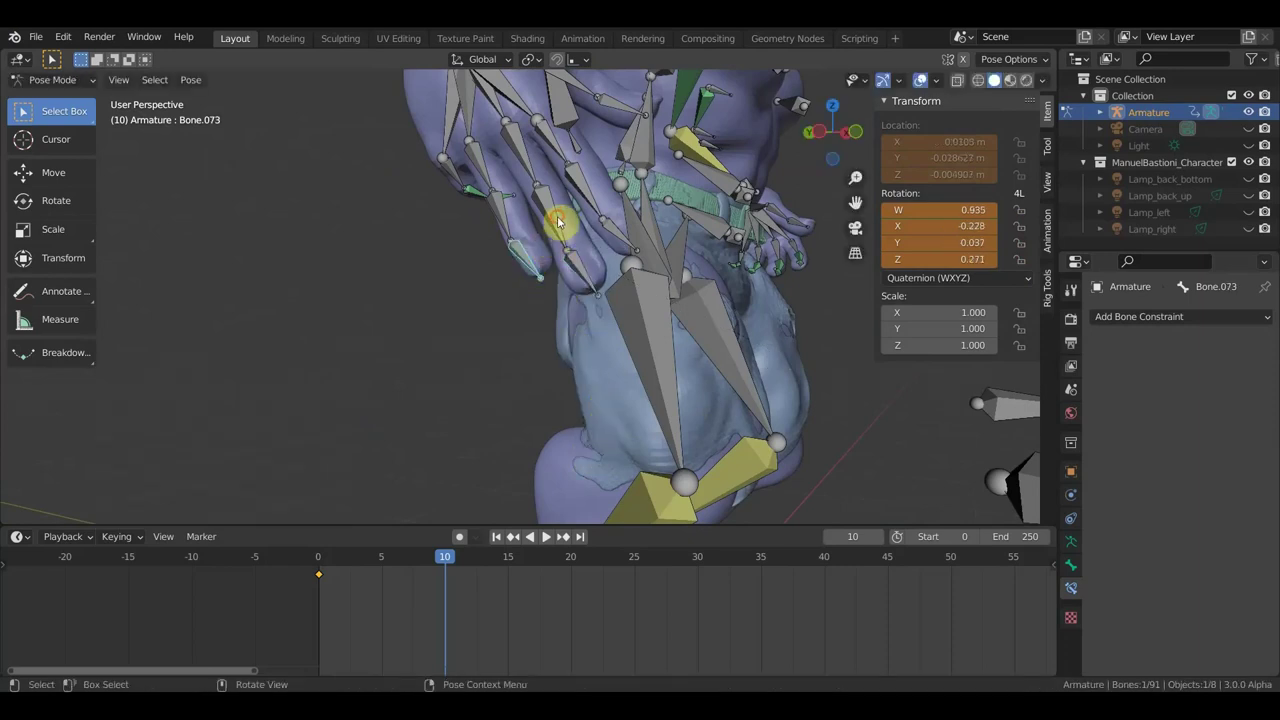
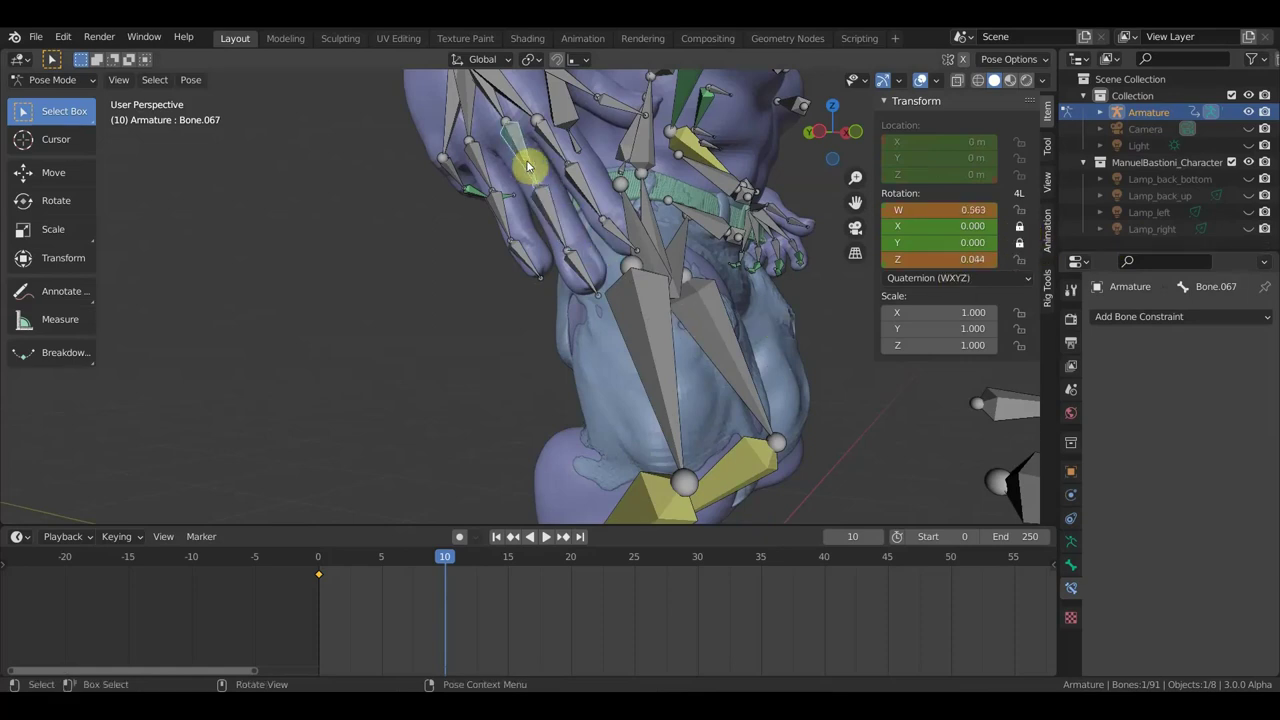
Step: Bend the finger's base joint -46° with a small tweak, then bend Bone.068 -27.5°
middle_click_drag(653, 258, 491, 337)
key("r")
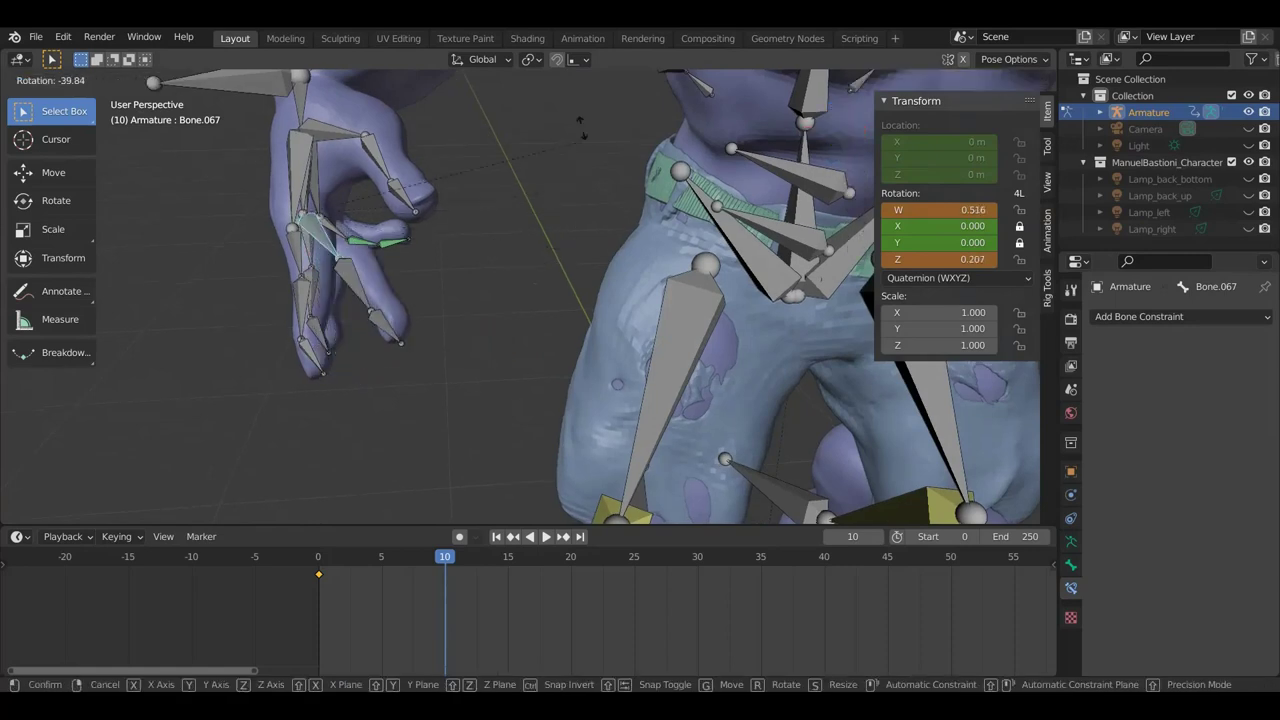
left_click(580, 125)
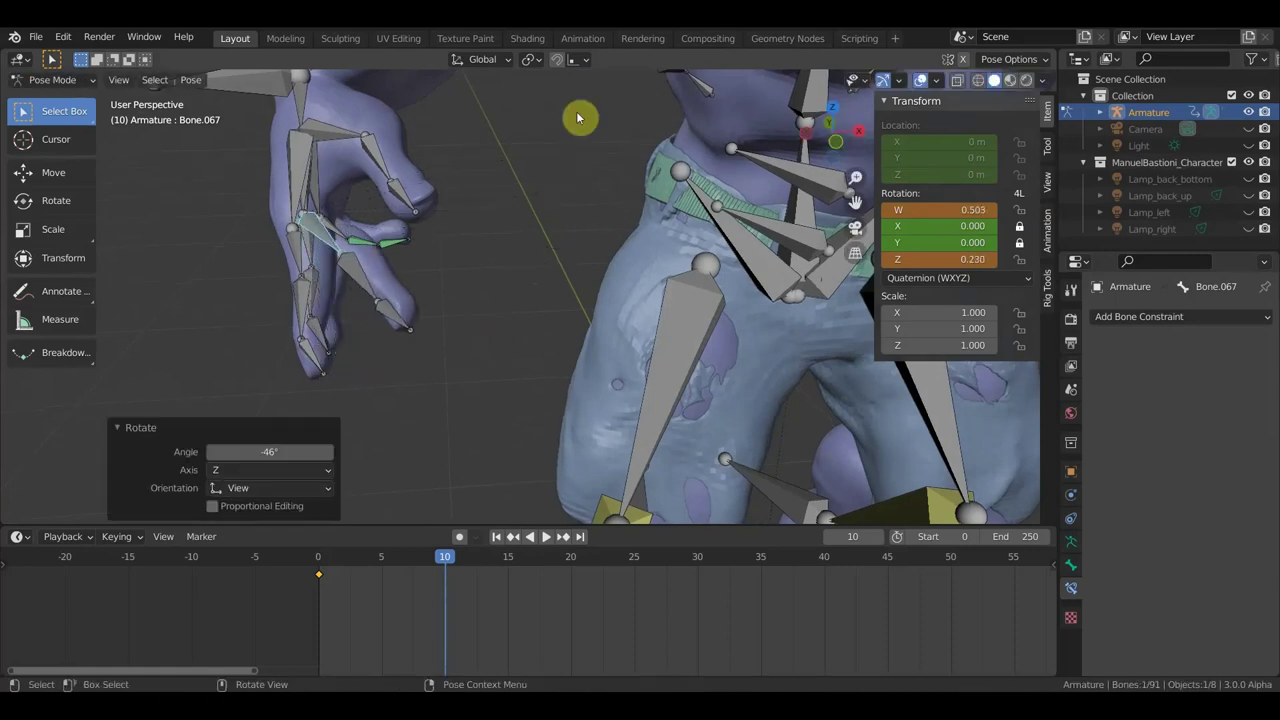
key("r")
left_click(392, 280)
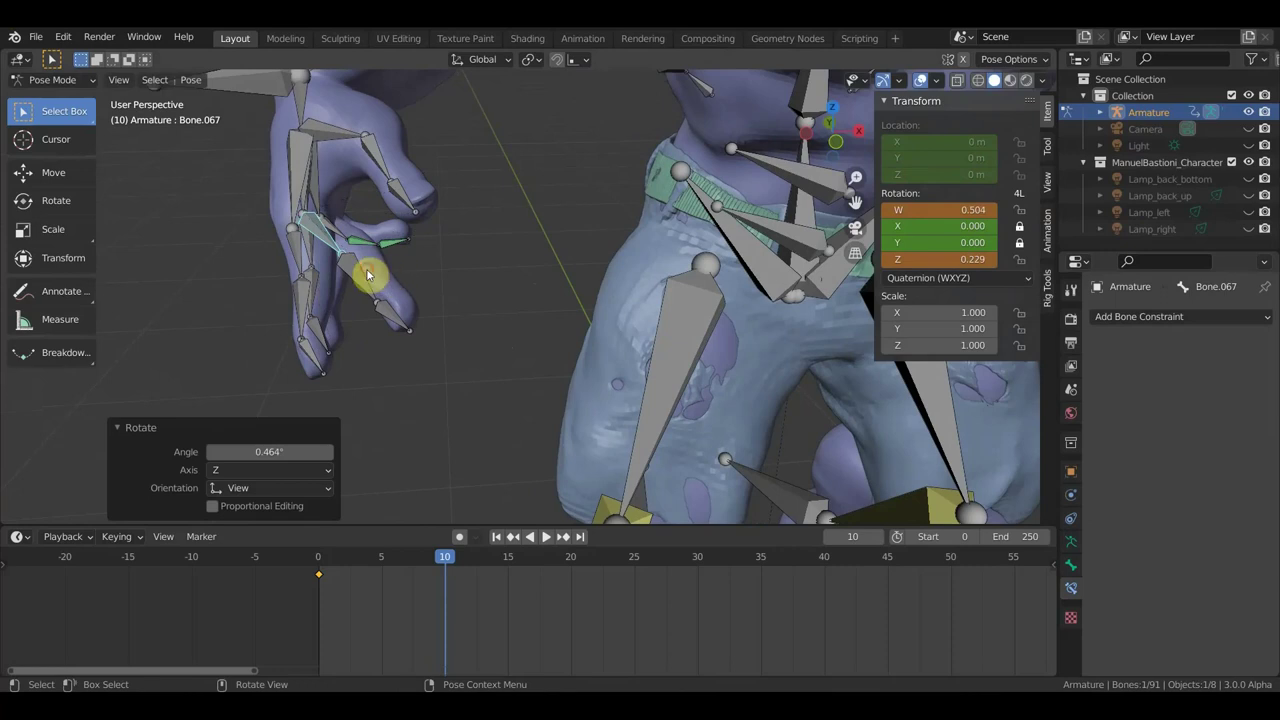
left_click(367, 275)
key("r")
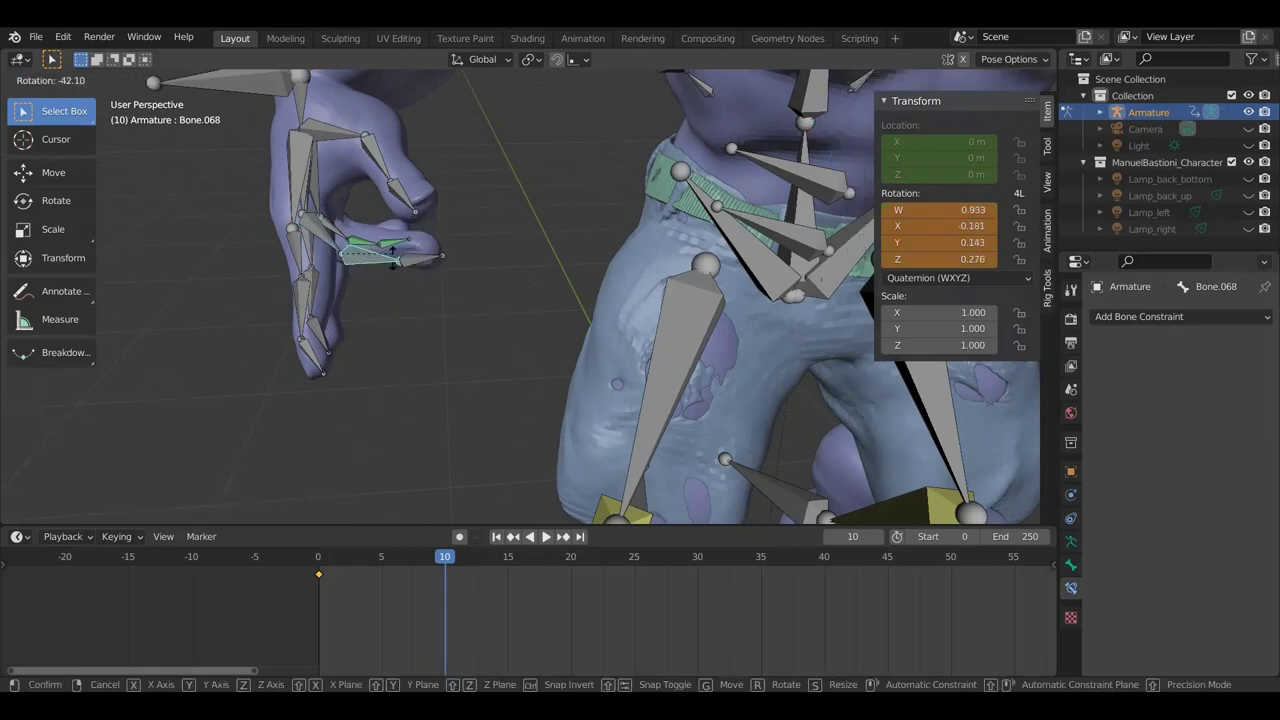
left_click(392, 272)
Step: Curl fingertip Bone.069 with successive bends of -33.6°, -29.9° and -19.1°
left_click(436, 283)
key("r")
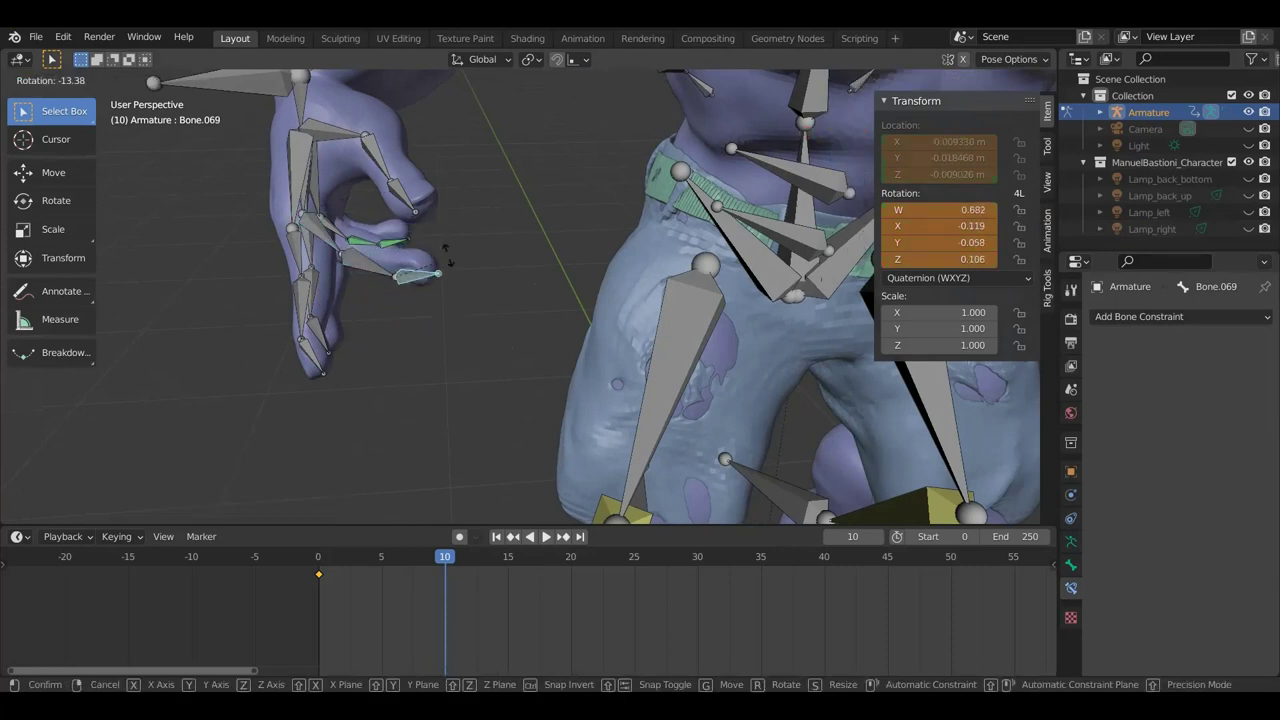
left_click(448, 231)
middle_click_drag(400, 309, 228, 300)
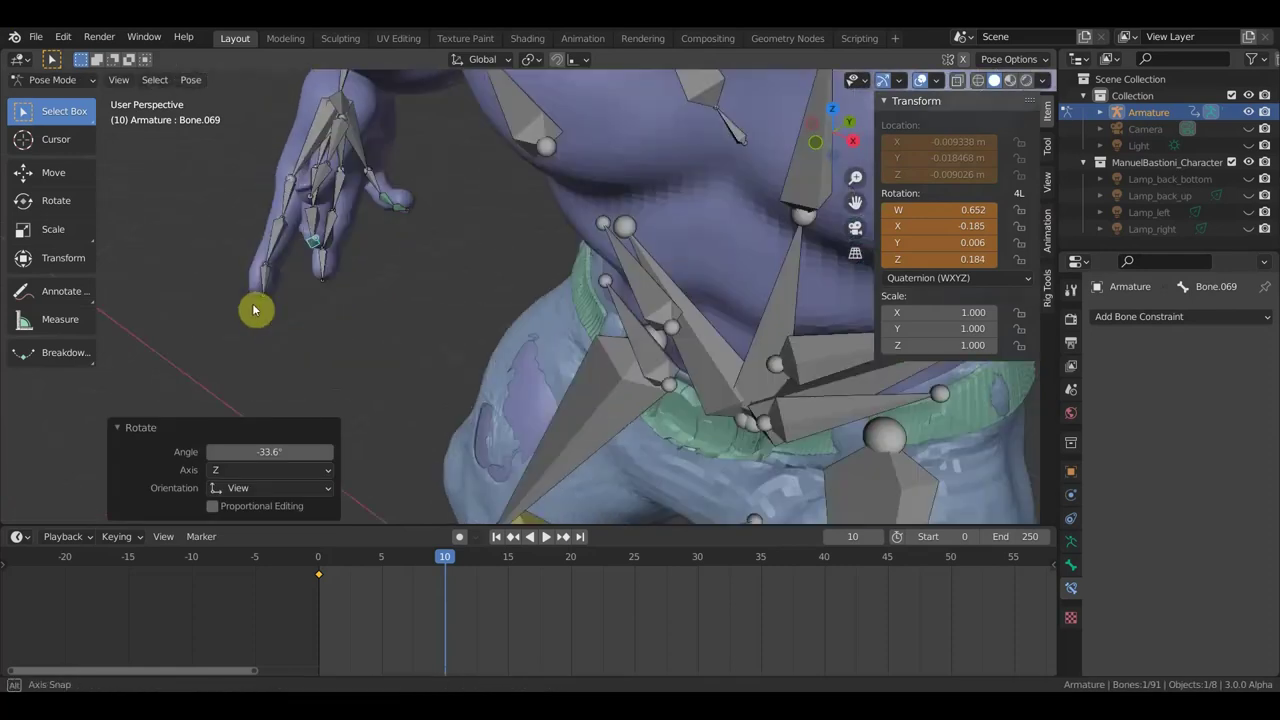
key("r")
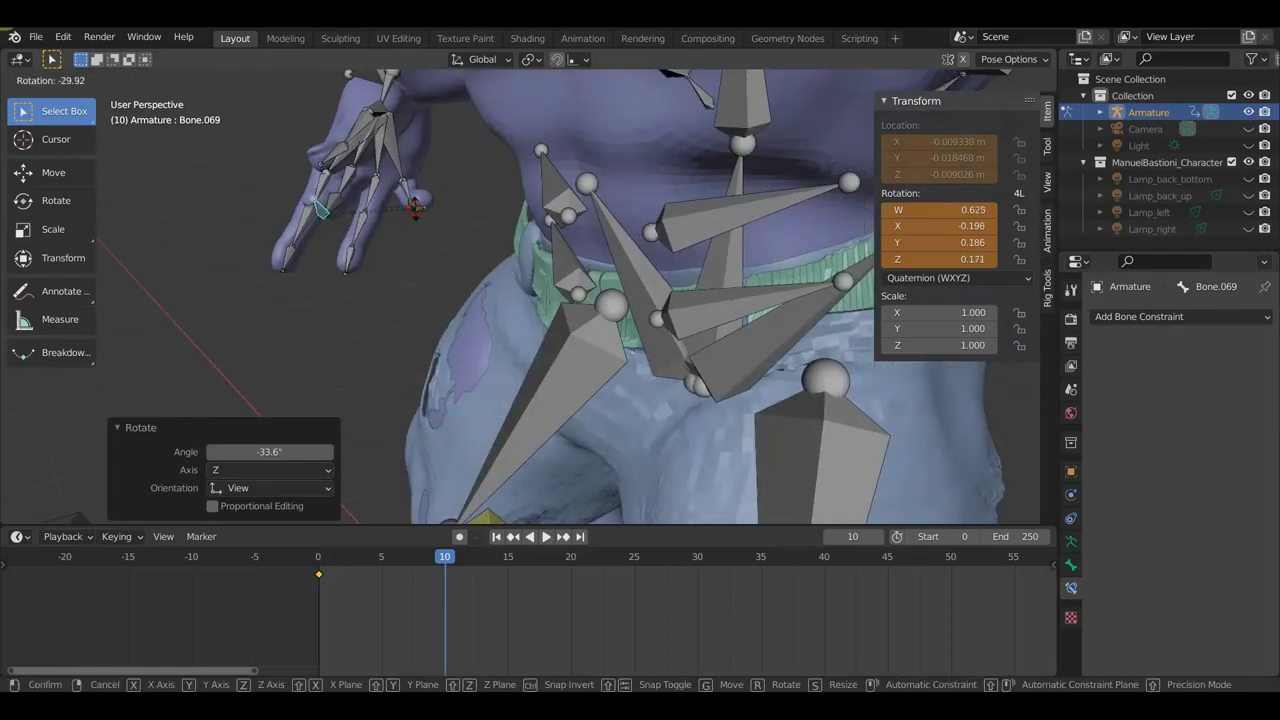
left_click(416, 205)
middle_click_drag(324, 359, 306, 386)
key("r")
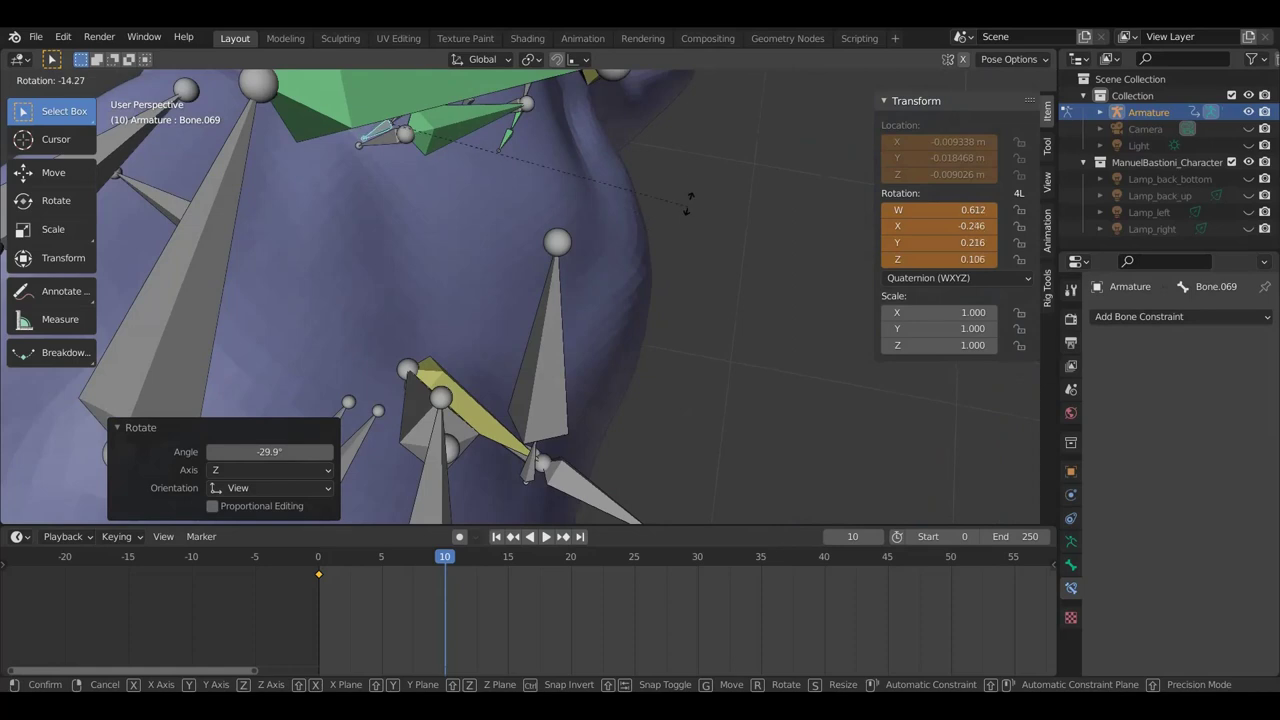
left_click(688, 199)
middle_click_drag(688, 199, 873, 210)
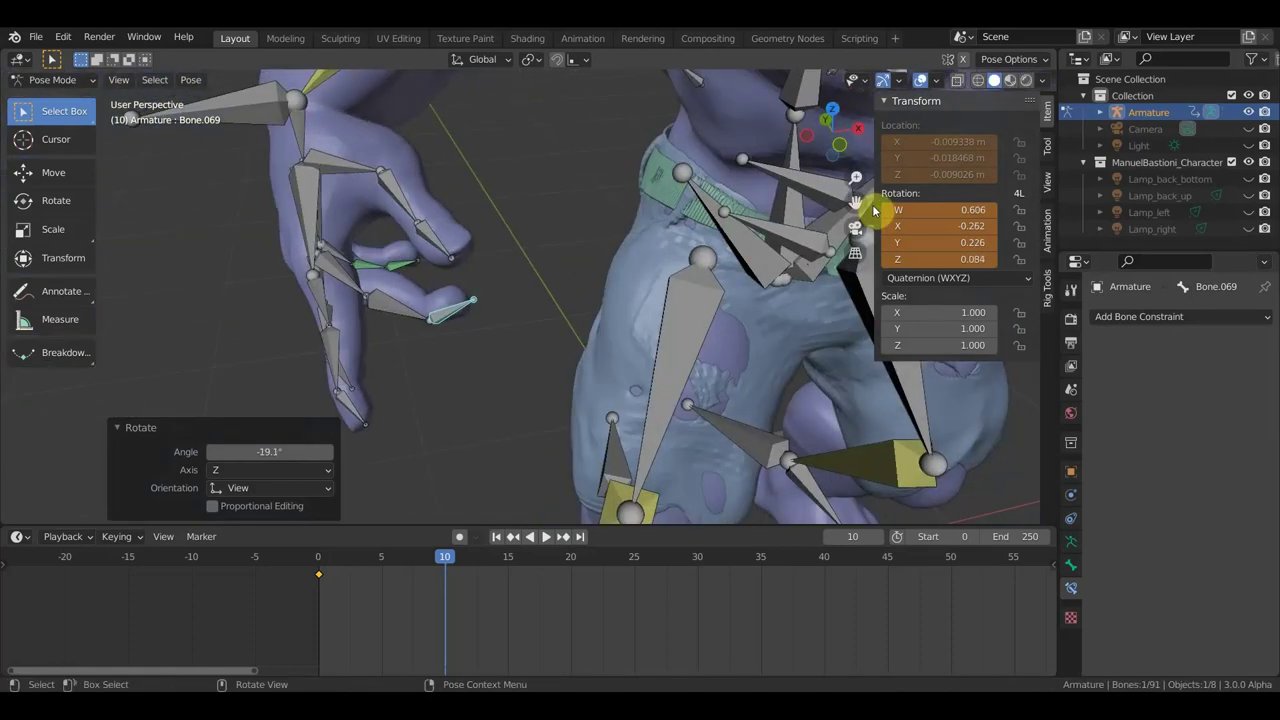
middle_click_drag(540, 343, 523, 326)
mouse_move(324, 282)
middle_mouse_down()
mouse_move(369, 289)
mouse_move(483, 237)
middle_mouse_up()
mouse_move(612, 195)
middle_mouse_down()
mouse_move(663, 243)
mouse_move(677, 231)
middle_mouse_up()
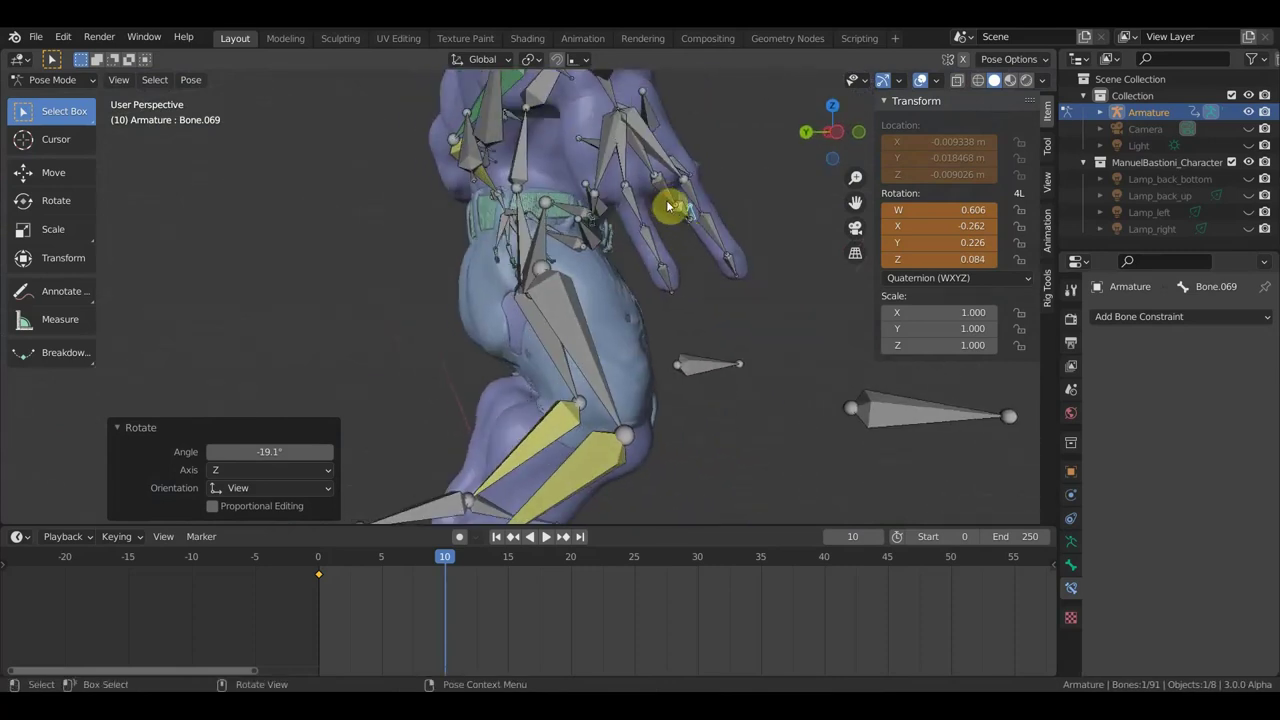
Step: Rotate base joint Bone.067 again and bend Bone.068 by 20.2°
left_click(668, 206)
key("r")
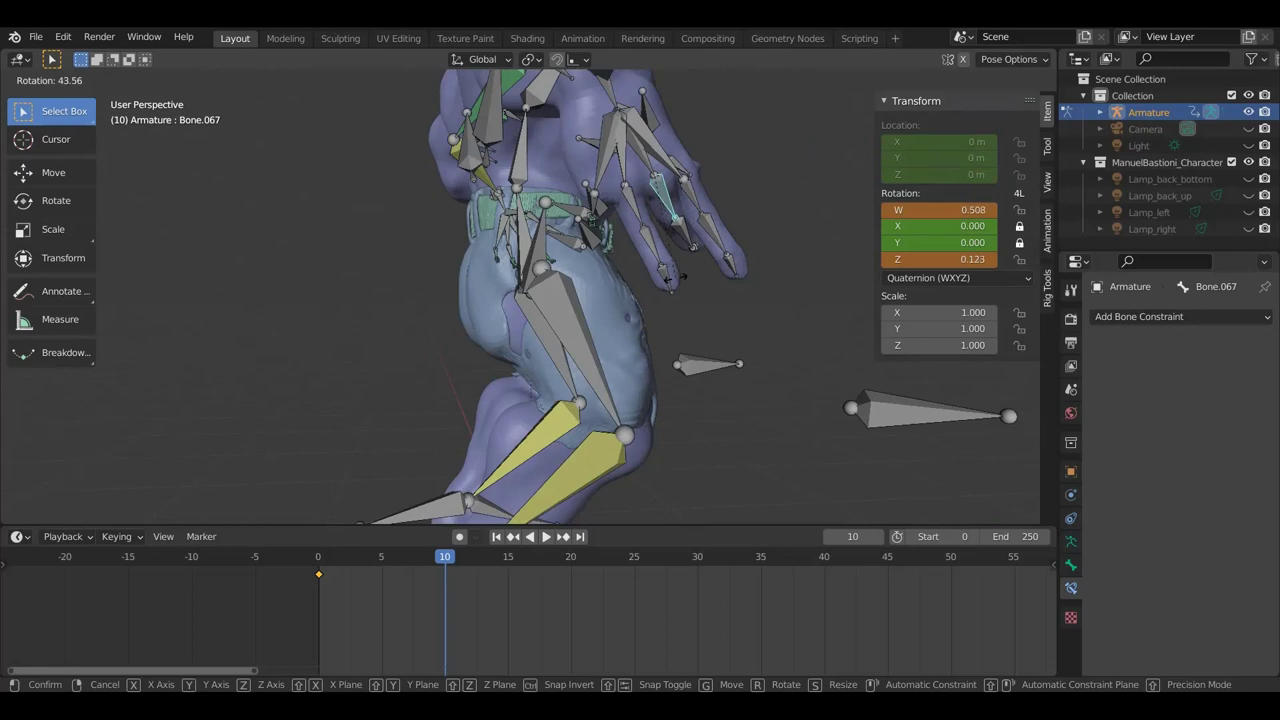
left_click(680, 273)
left_click(680, 247)
mouse_move(680, 247)
middle_mouse_down()
mouse_move(691, 263)
mouse_move(537, 240)
mouse_move(491, 206)
middle_mouse_up()
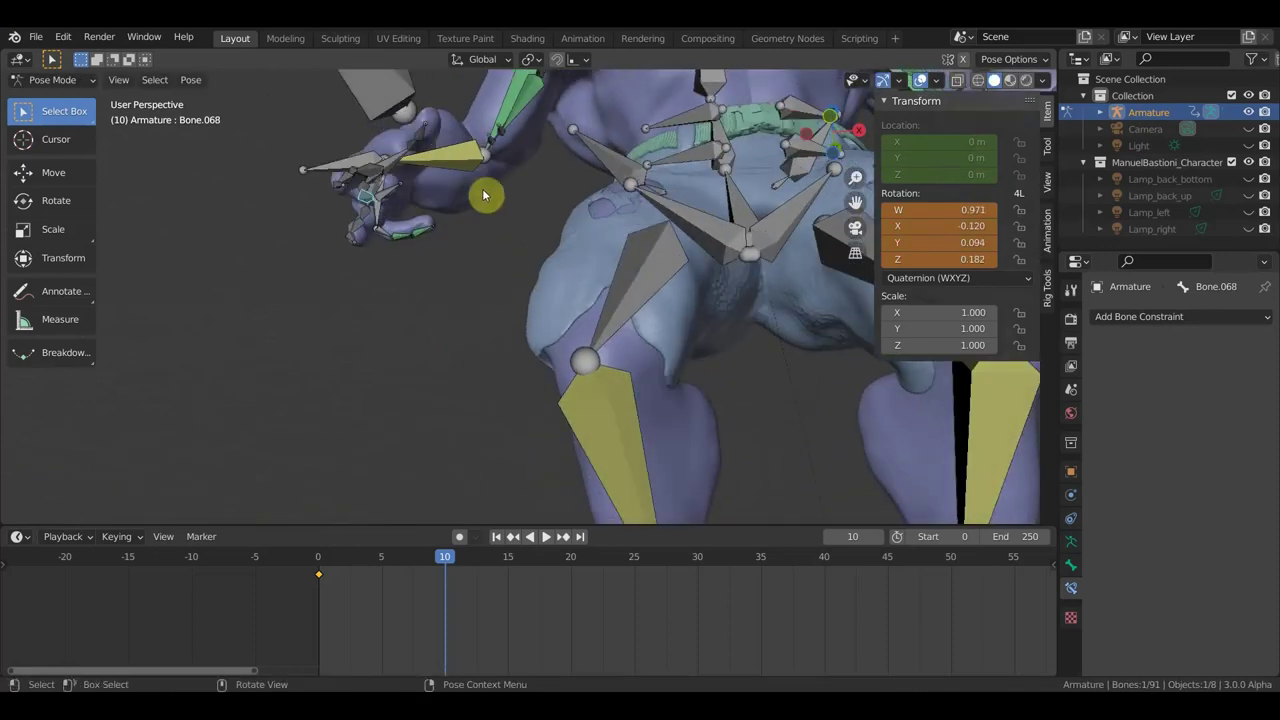
key("r")
left_click(483, 252)
Step: Bend Bone.068 -39.6° and fingertip Bone.069 -20.7° to finish the claw
mouse_move(486, 257)
middle_mouse_down()
mouse_move(434, 394)
mouse_move(486, 417)
middle_mouse_up()
key("r")
left_click(434, 327)
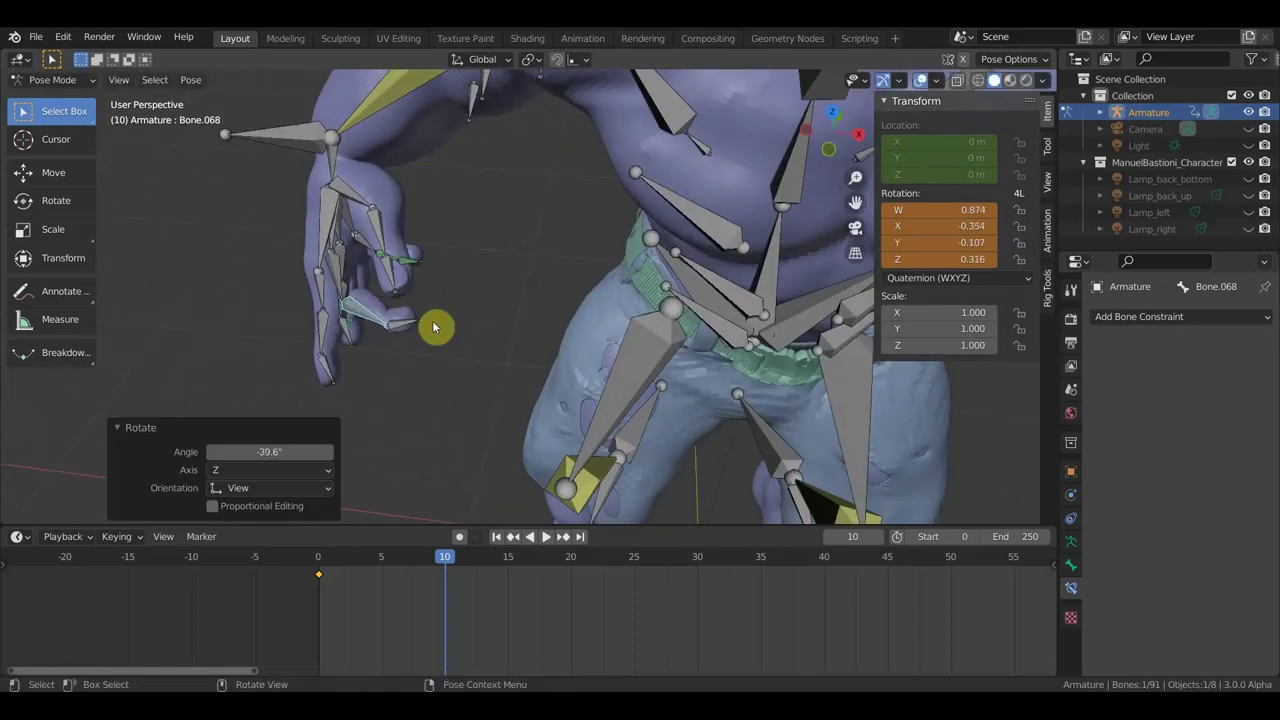
left_click(407, 327)
key("r")
left_click(440, 335)
mouse_move(443, 337)
middle_mouse_down()
mouse_move(597, 323)
mouse_move(643, 271)
mouse_move(634, 237)
mouse_move(568, 187)
mouse_move(631, 286)
mouse_move(466, 363)
mouse_move(510, 285)
middle_mouse_up()
Step: Bend finger joint Bone.072, then bend Bone.071 by -32.5°
left_click(594, 292)
key("r")
left_click(517, 228)
mouse_move(520, 234)
middle_mouse_down()
mouse_move(503, 291)
mouse_move(594, 251)
mouse_move(508, 286)
mouse_move(429, 291)
middle_mouse_up()
left_click(565, 237)
key("r")
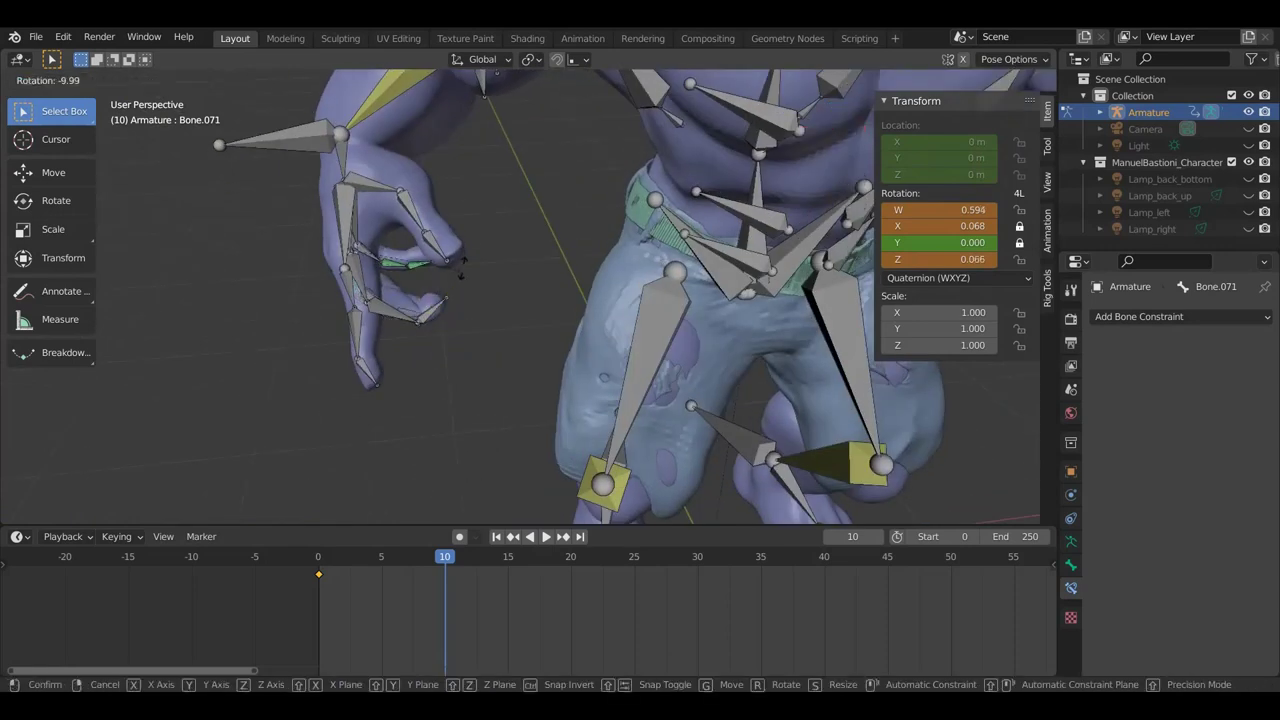
left_click(479, 229)
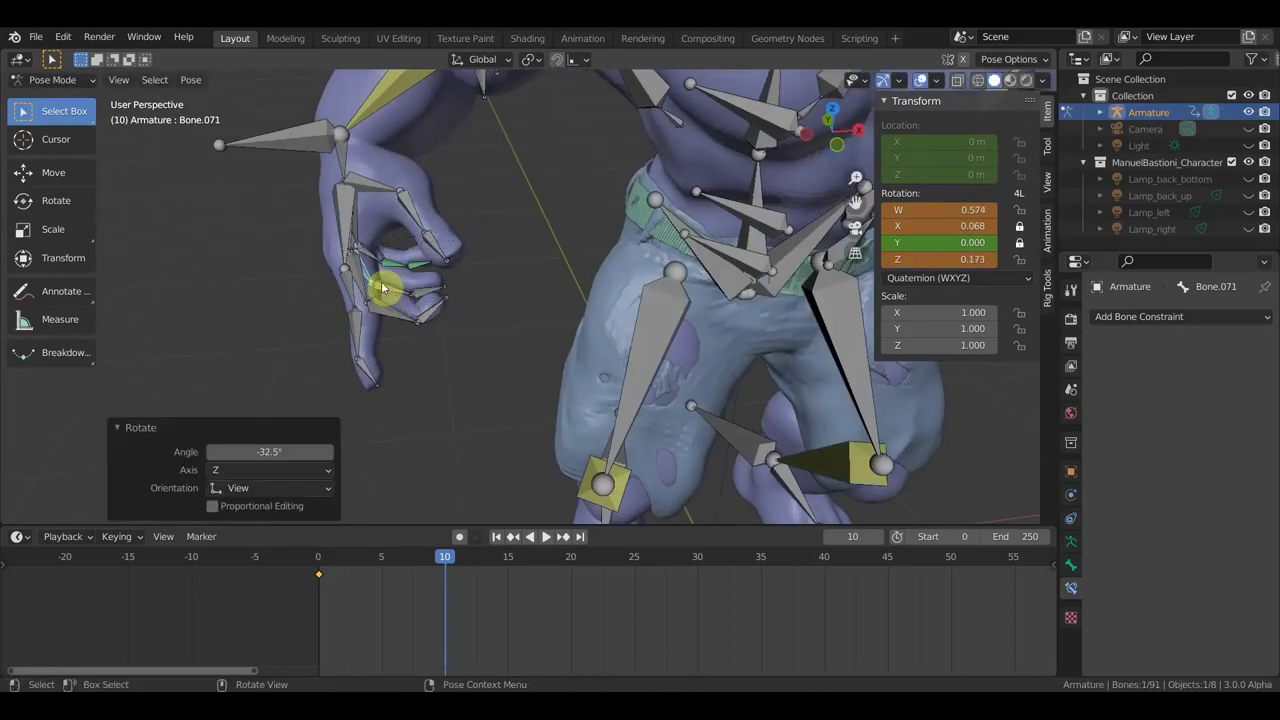
Step: Bend Bone.063 by -54.1° and Bone.064 in two turns ending at 34.3°
left_click(378, 313)
key("r")
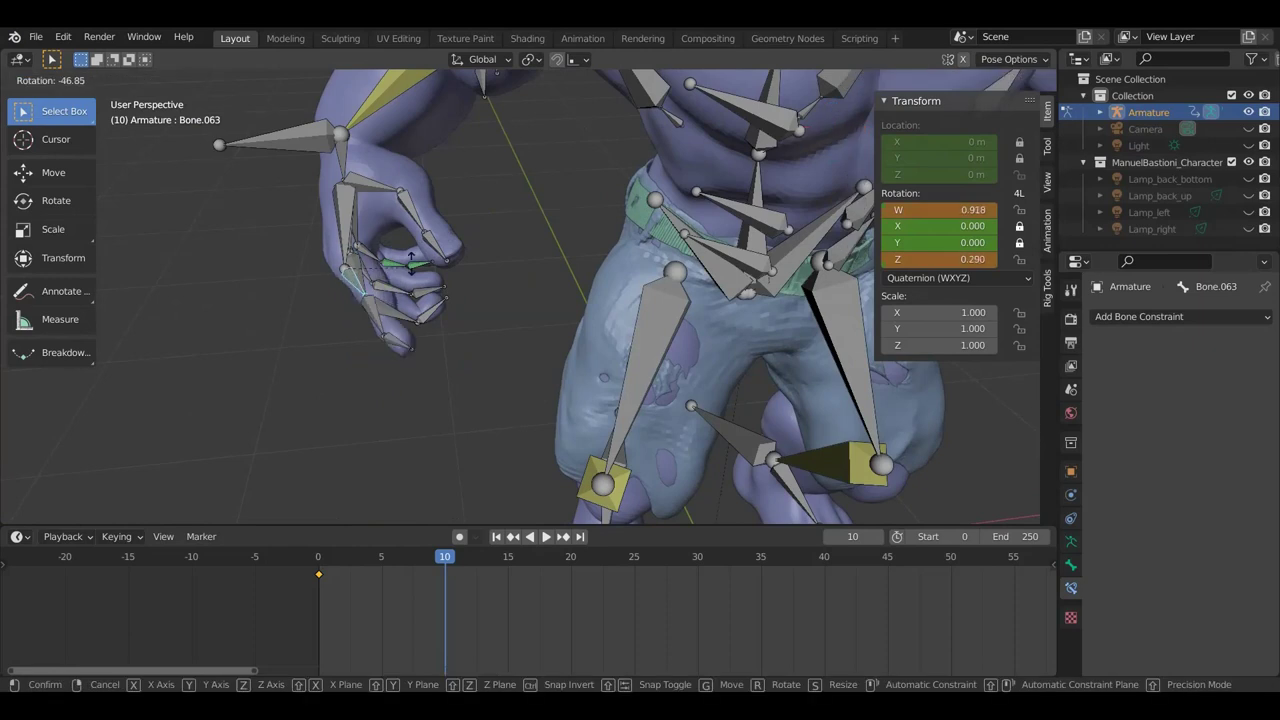
left_click(378, 309)
left_click(378, 309)
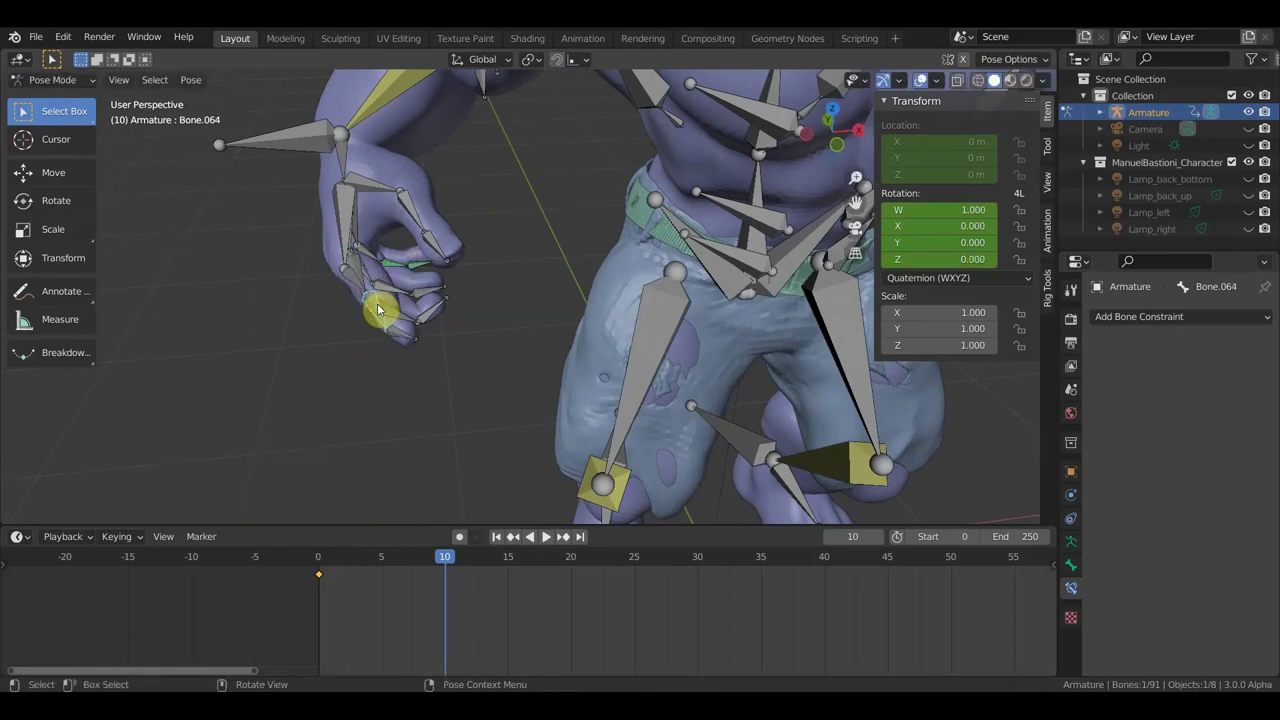
key("r")
left_click(463, 286)
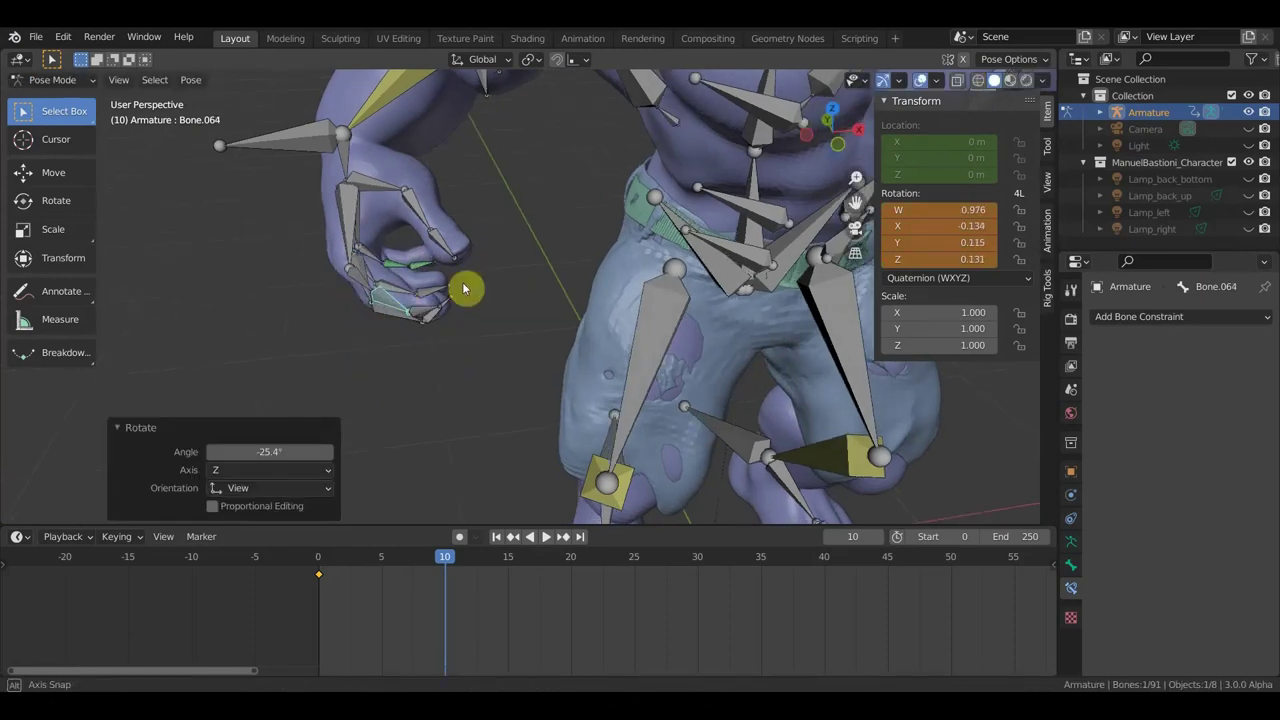
middle_click_drag(463, 286, 620, 180)
key("r")
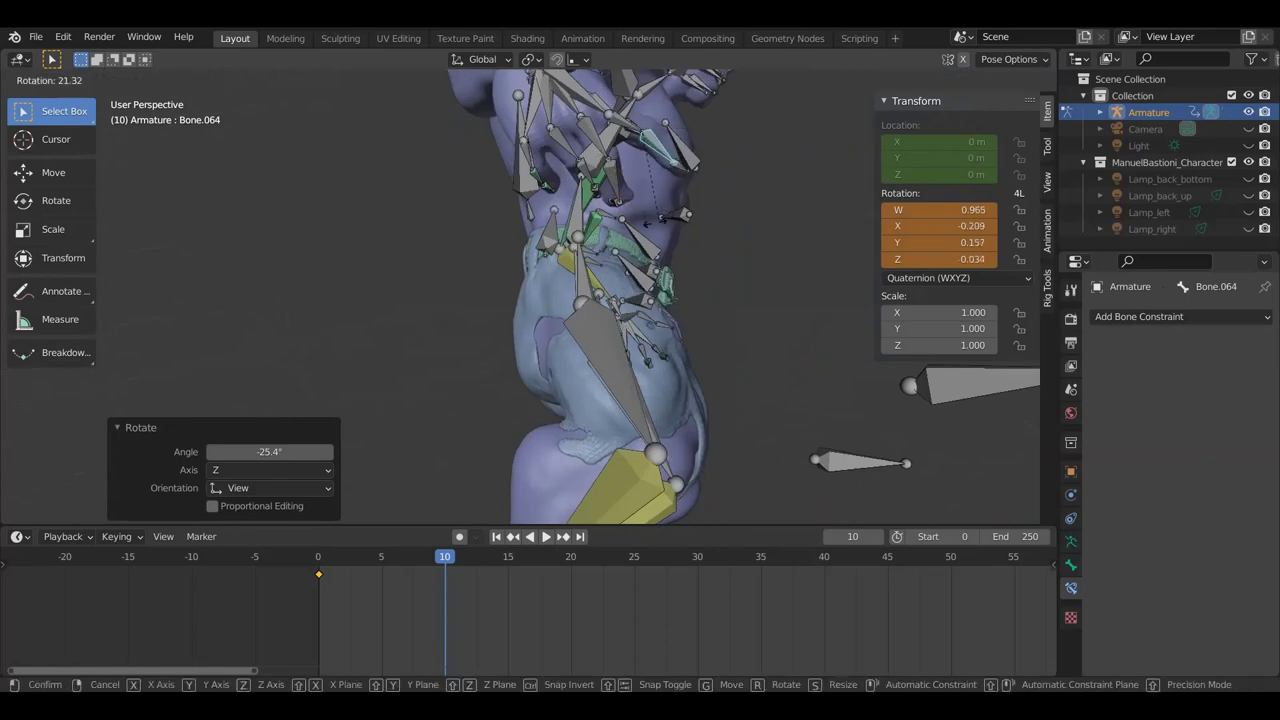
left_click(643, 232)
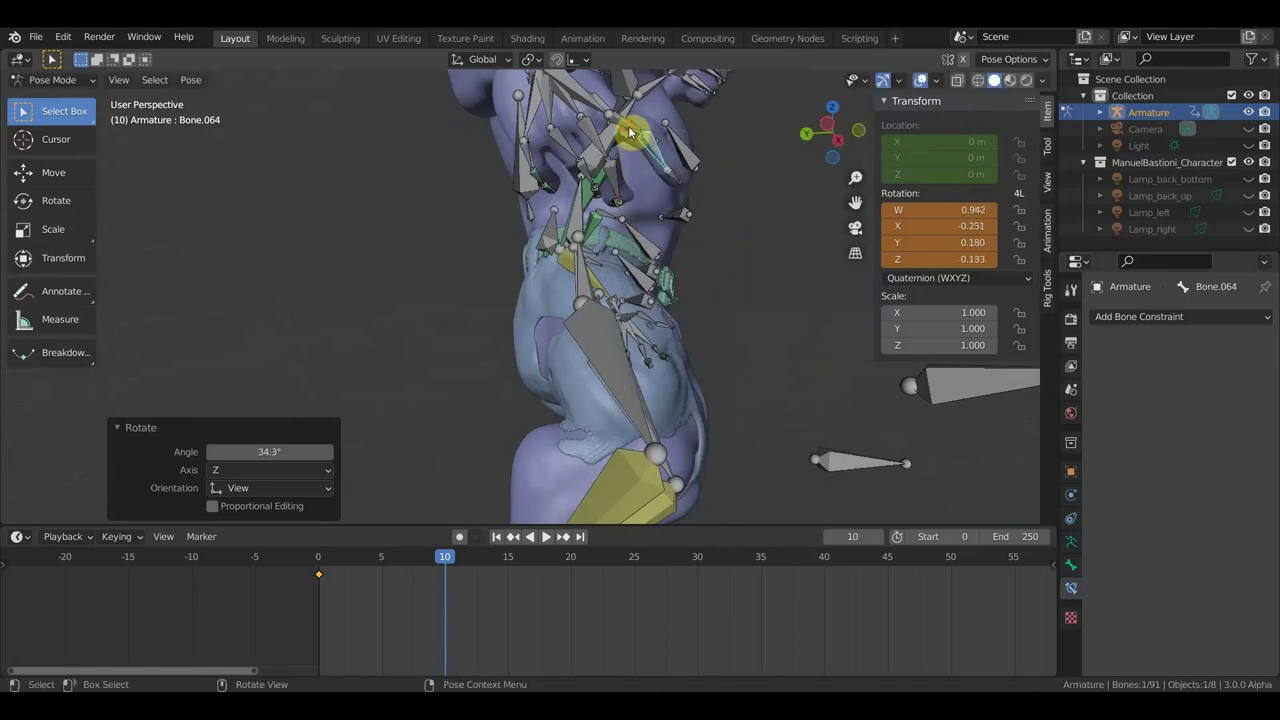
Step: Re-rotate Bone.063 by 45.9° and Bone.064 by -15.6° about Z to close the grip
left_click(630, 135)
key("r")
left_click(628, 162)
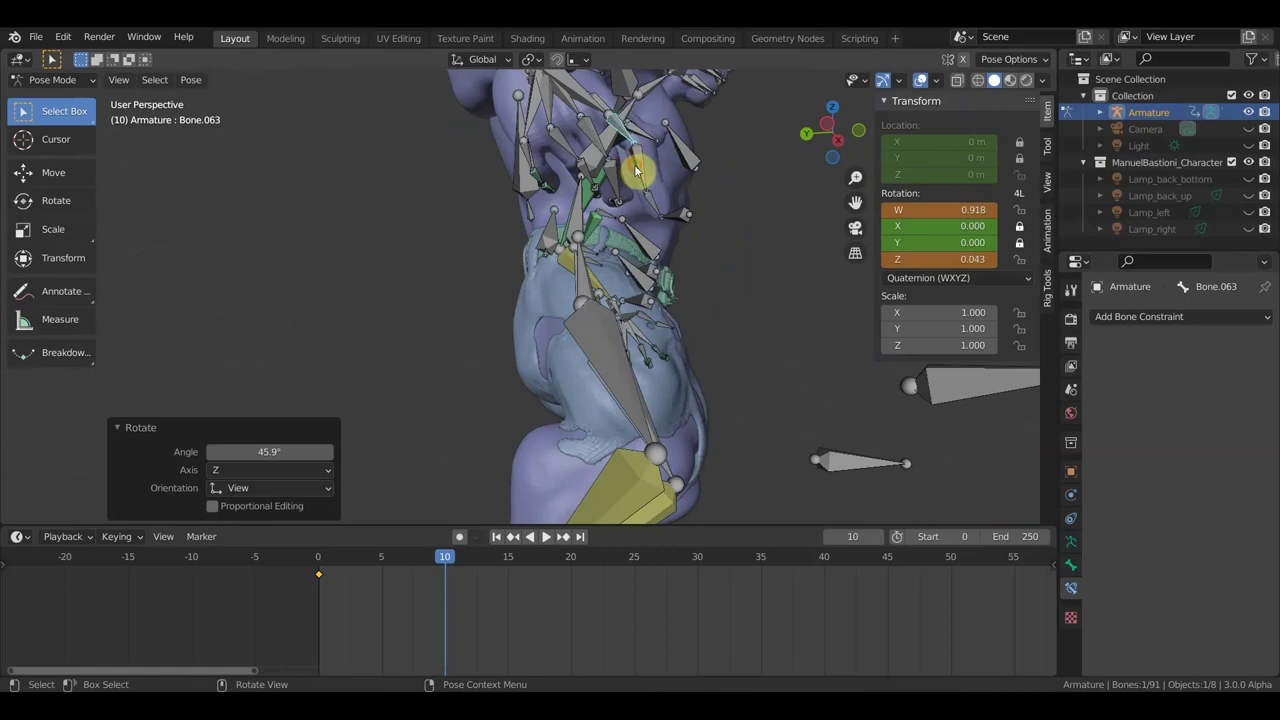
left_click(636, 168)
key("r")
left_click(643, 172)
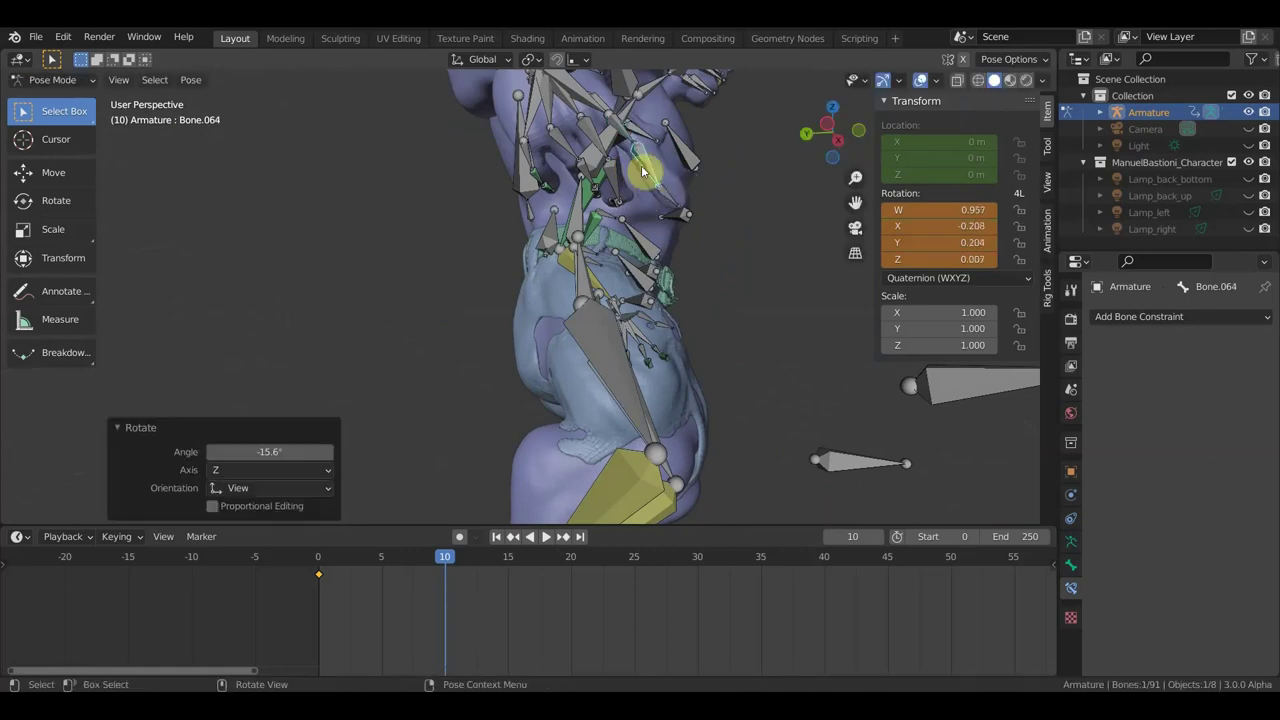
mouse_move(667, 203)
middle_mouse_down()
mouse_move(671, 243)
mouse_move(609, 283)
mouse_move(505, 311)
mouse_move(480, 289)
mouse_move(300, 289)
mouse_move(606, 251)
mouse_move(629, 156)
middle_mouse_up()
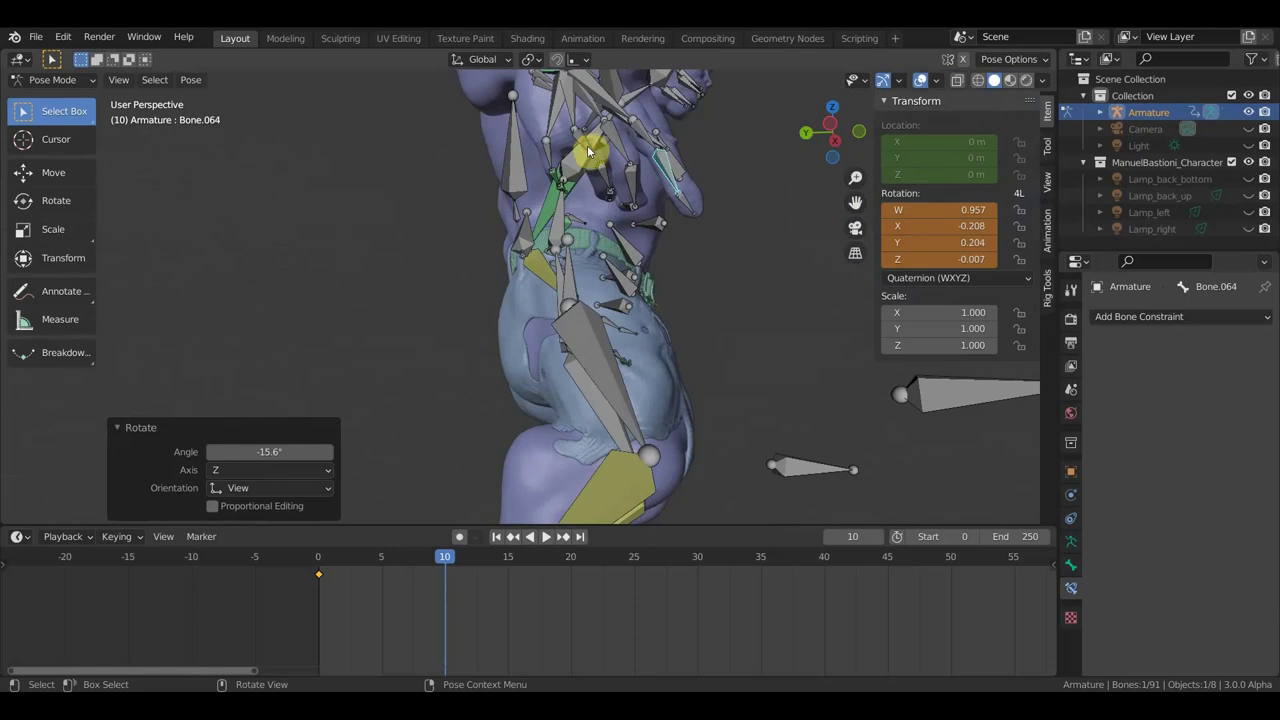
Step: Correct Bone.071 with 16.6° and 10.1° turns and give Bone.067 a small rotation
left_click(590, 150)
key("r")
left_click(612, 194)
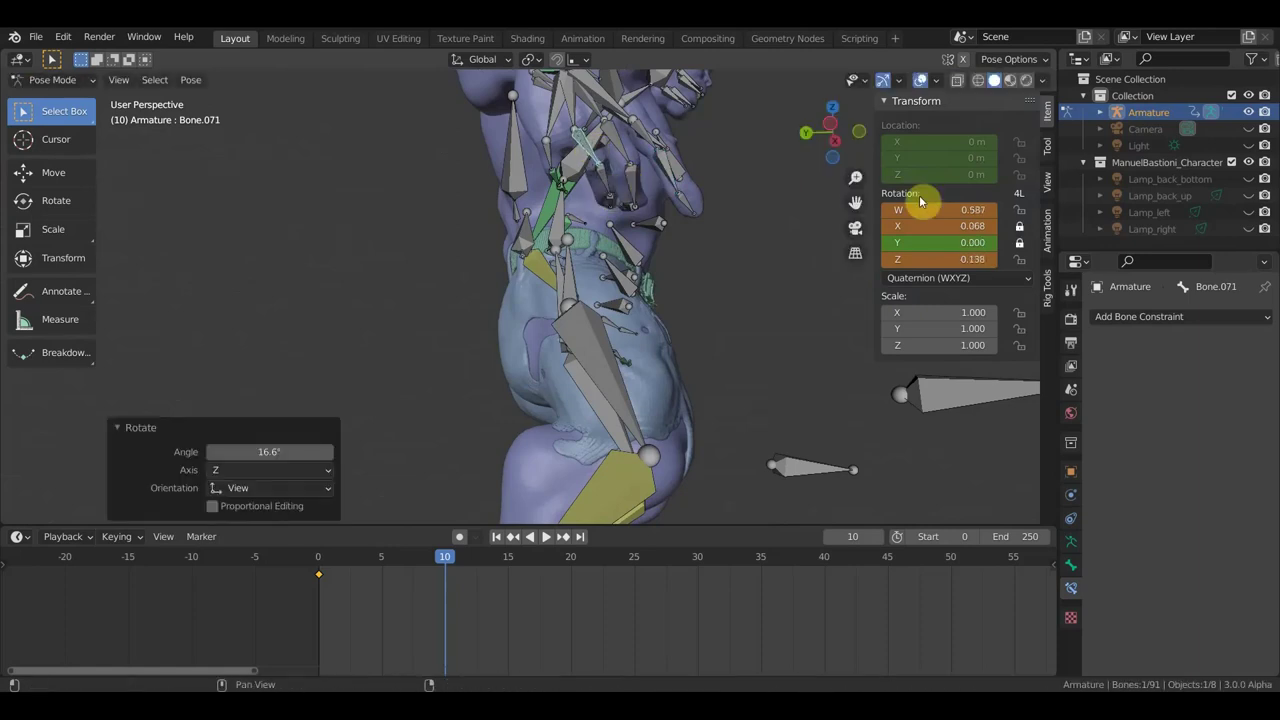
key("r")
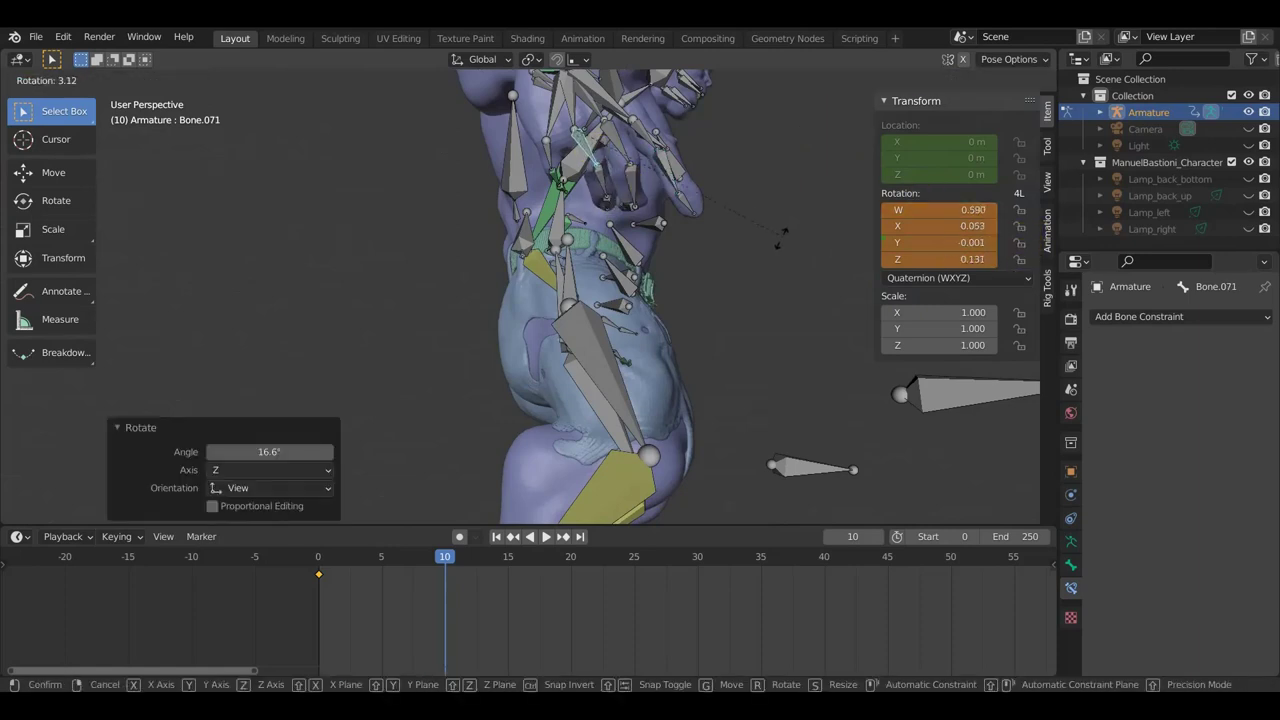
left_click(758, 260)
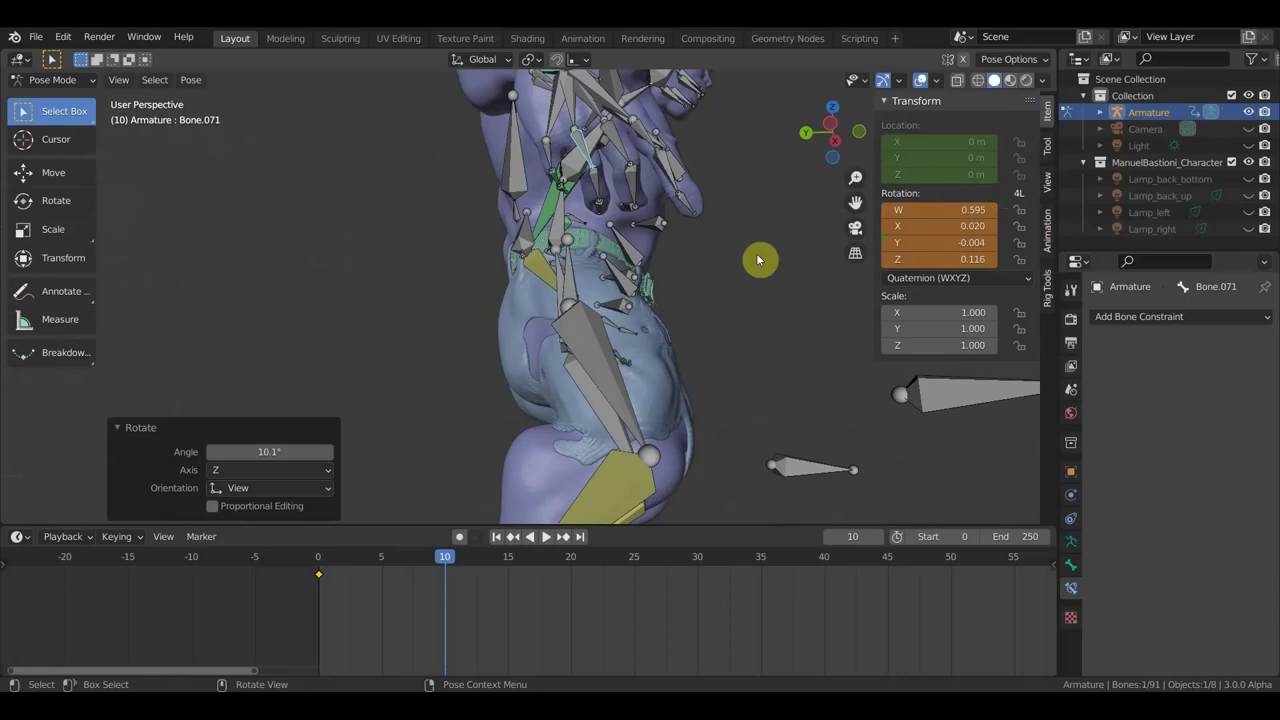
left_click(668, 176)
key("r")
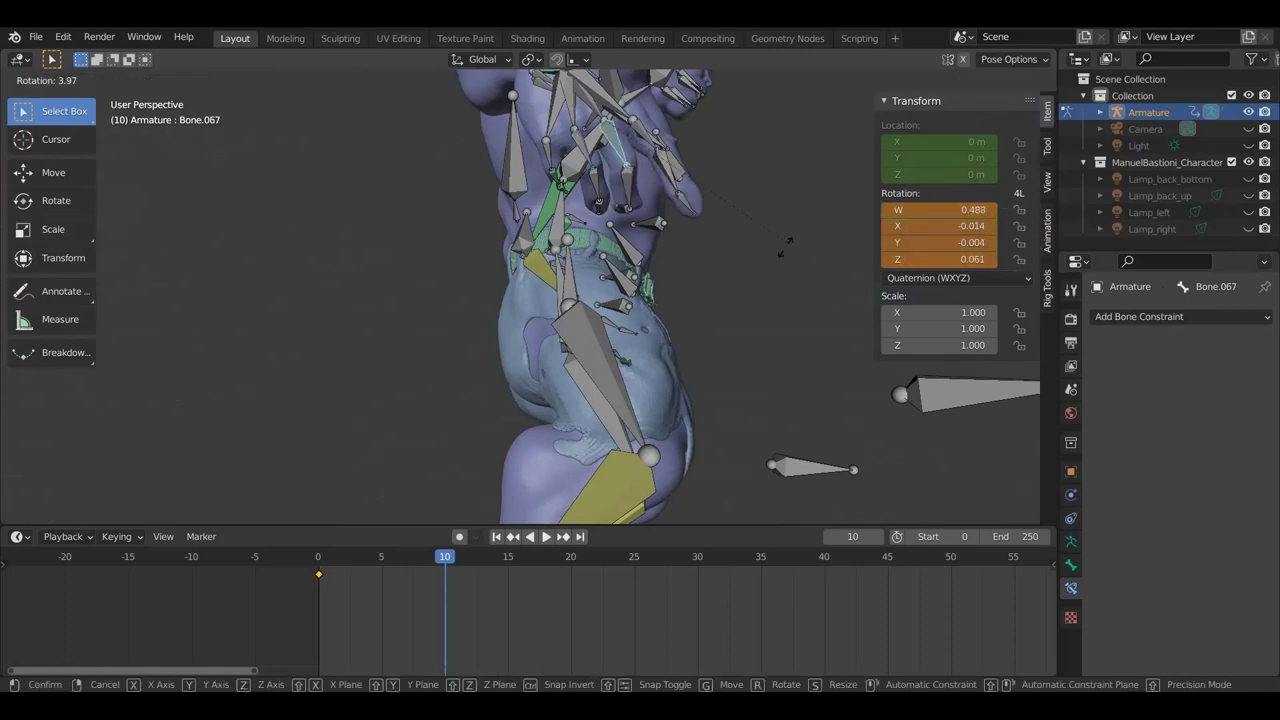
left_click(780, 252)
Step: Twist Bone.063 by 11.4° about Z, reverse its direction, then check from front orthographic view
left_click(710, 178)
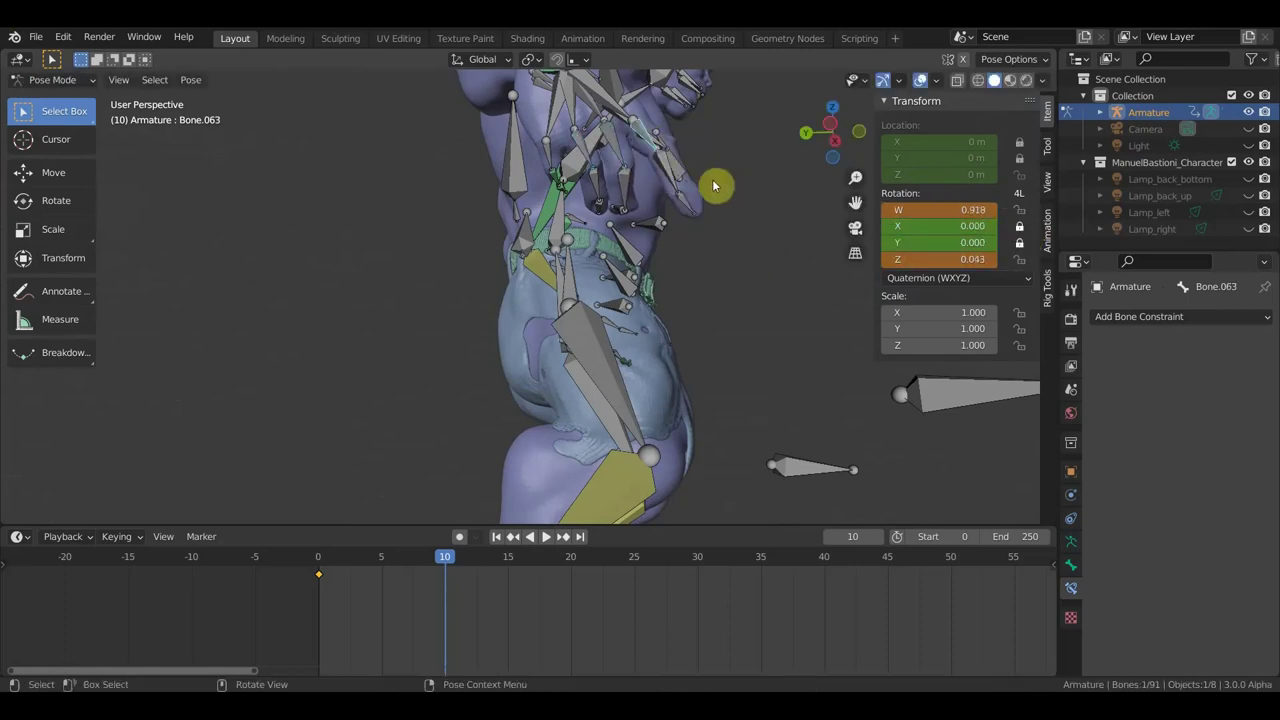
middle_click_drag(712, 184, 686, 209)
key("r")
left_click(748, 234)
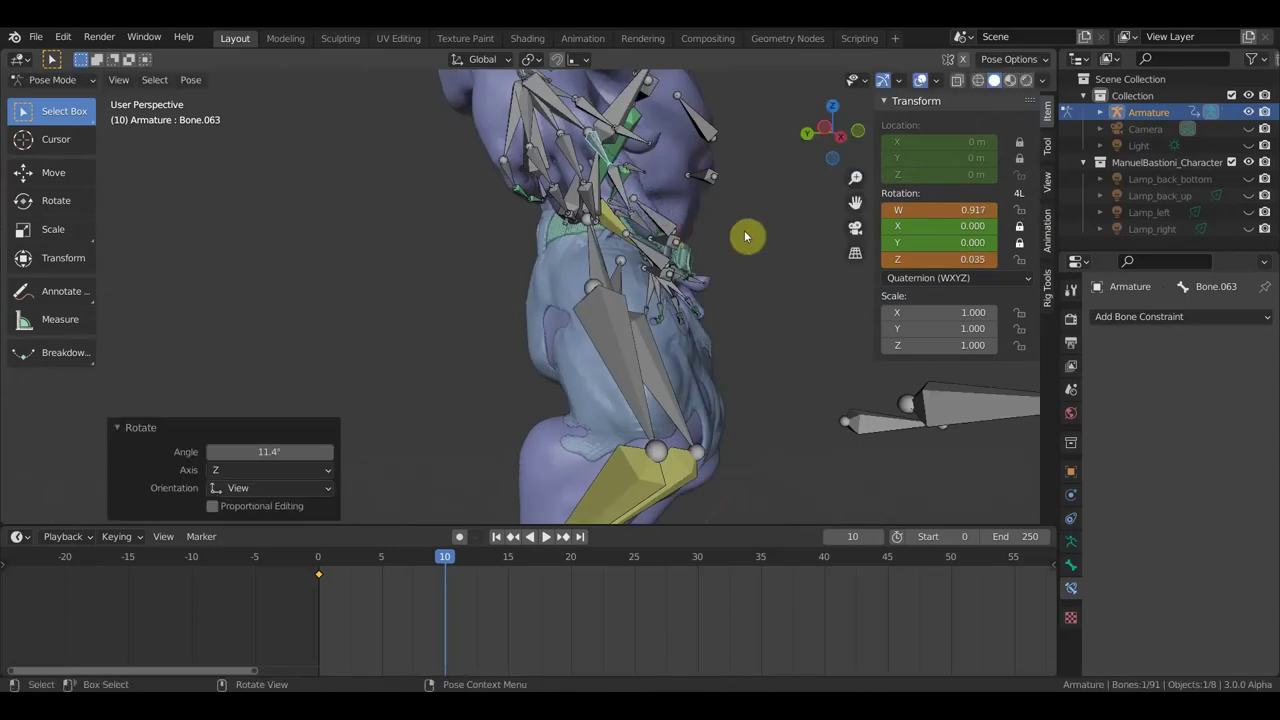
key("minus")
middle_click_drag(857, 249, 588, 302)
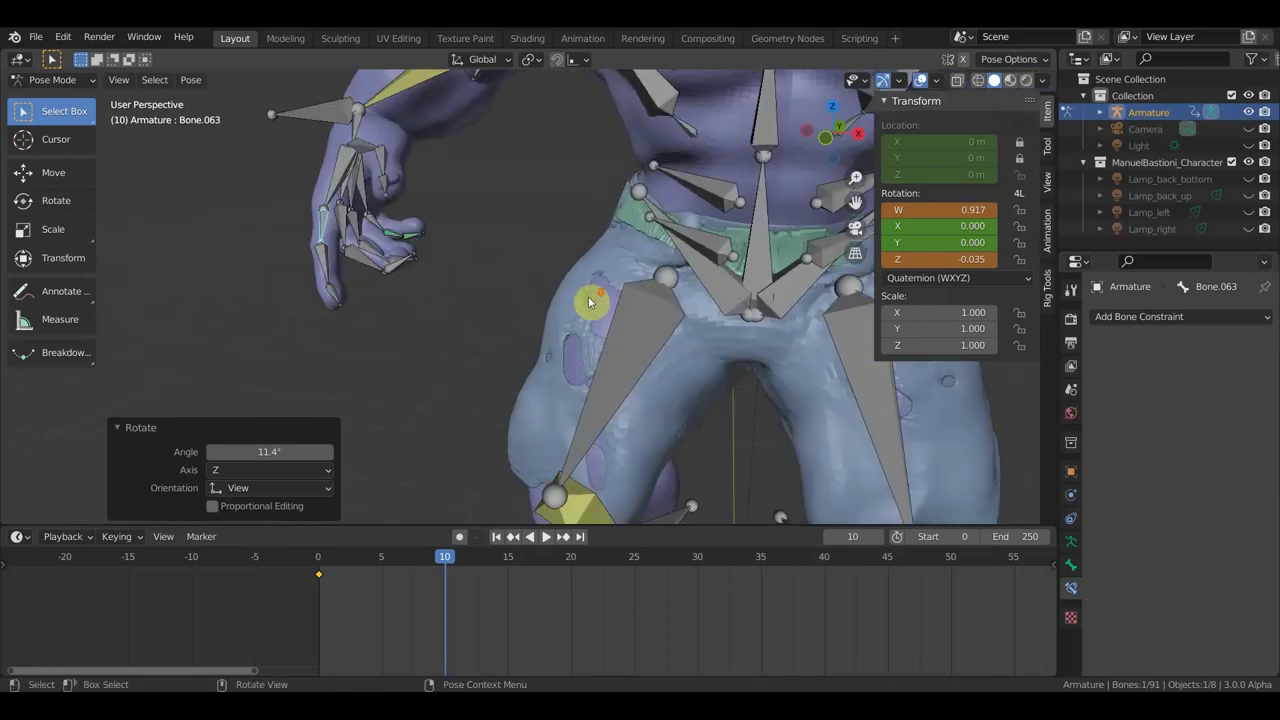
key("KP_1")
scroll(600, 305, "down", 3)
scroll(690, 290, "down", 2)
middle_click_drag(714, 286, 604, 341, "shift")
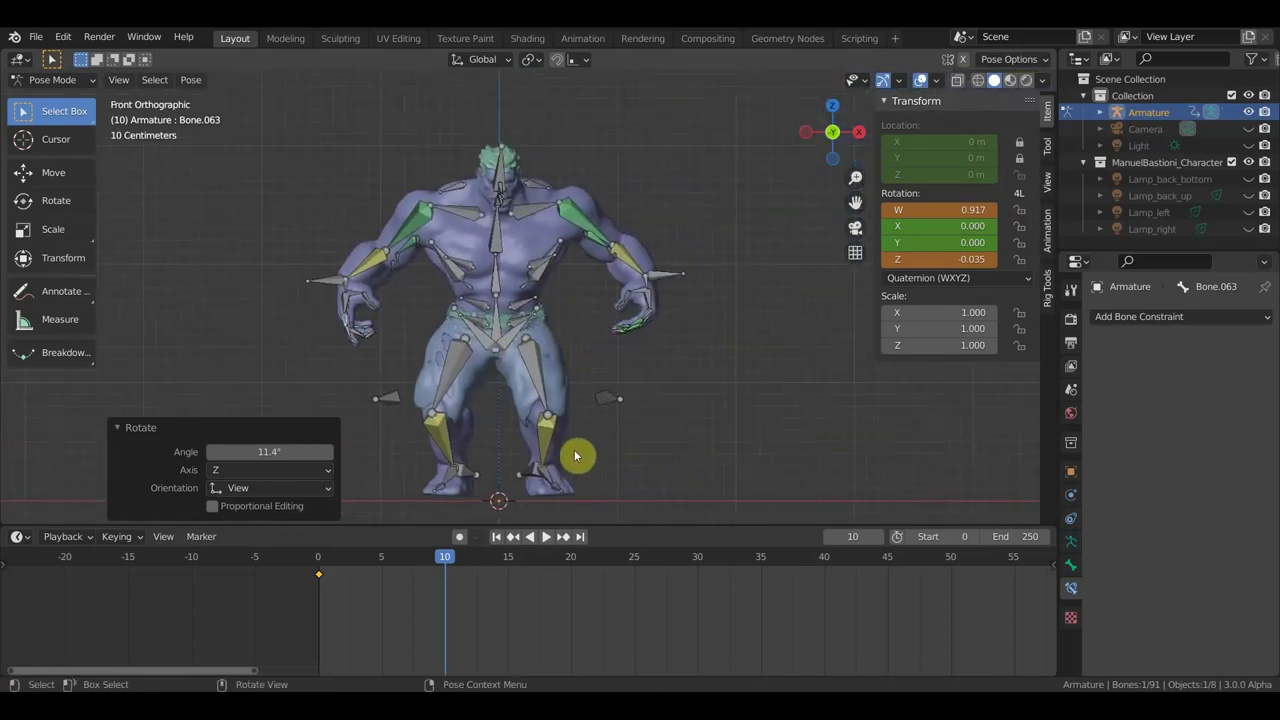
Step: Move foot IK bones outward: Bone.015 by 0.3039 m and Bone.087 by -0.15195 m along X
left_click(610, 405)
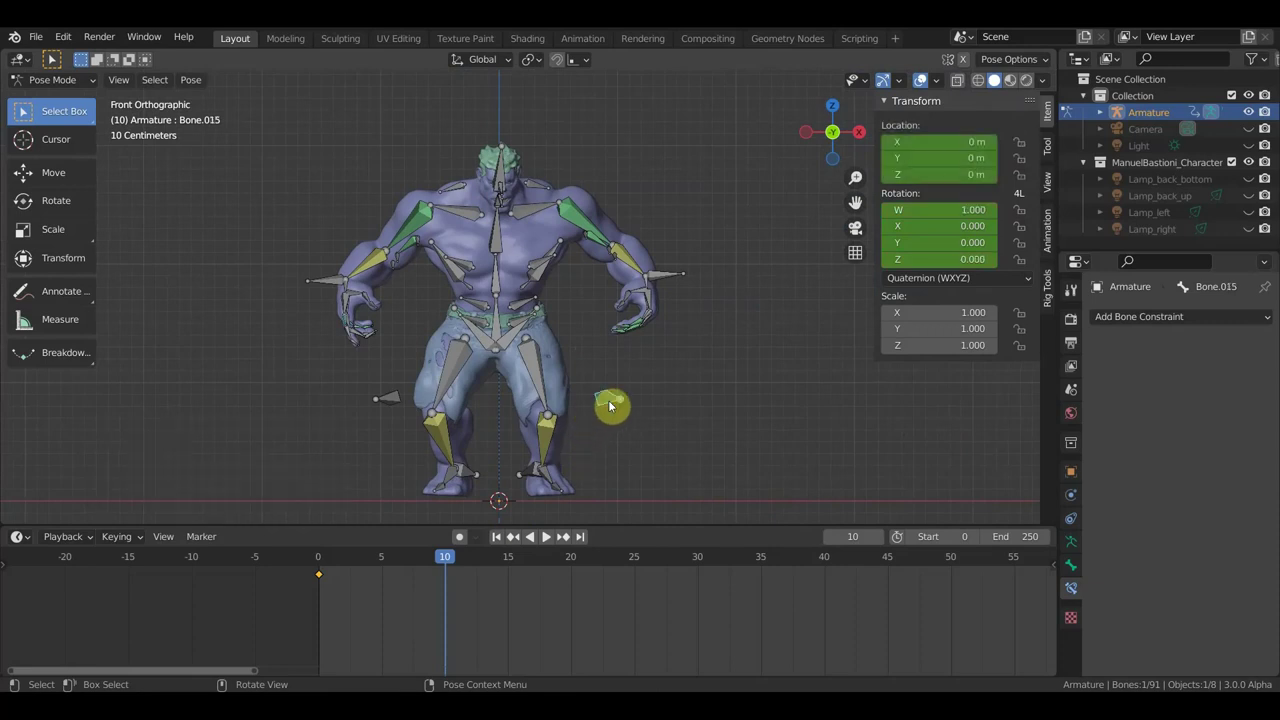
key("g")
left_click(645, 401)
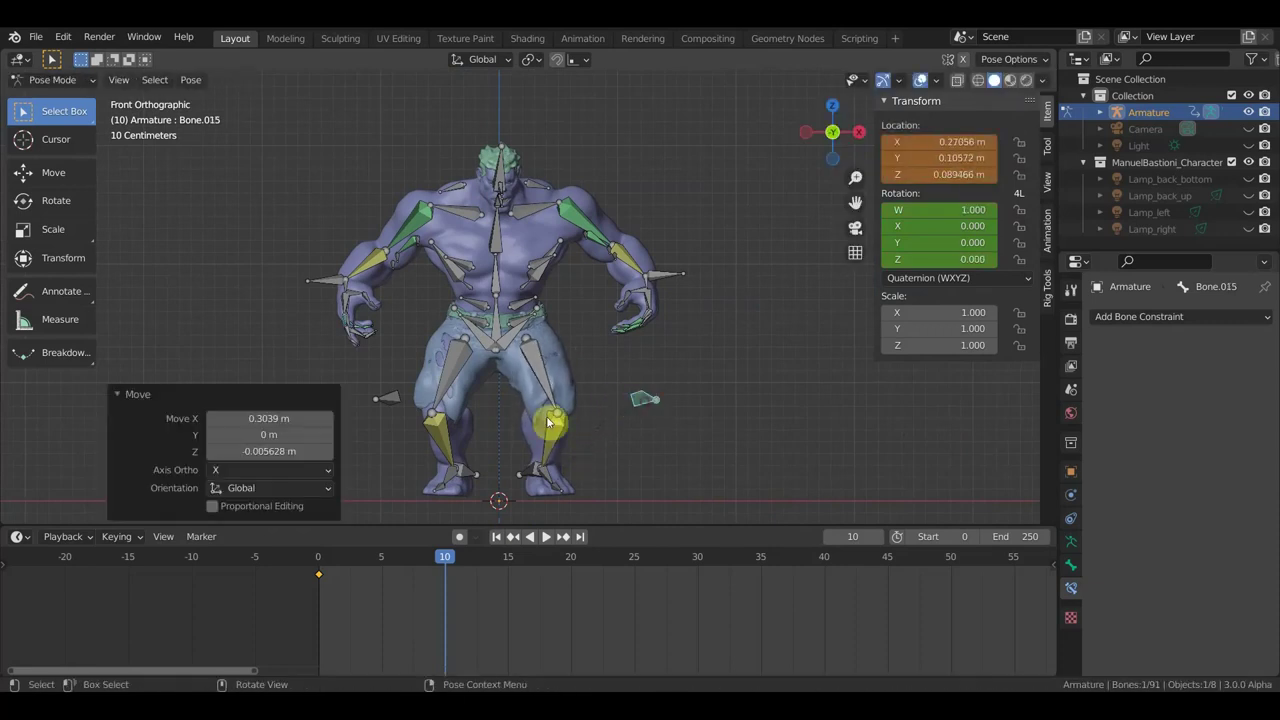
left_click(386, 401)
key("g")
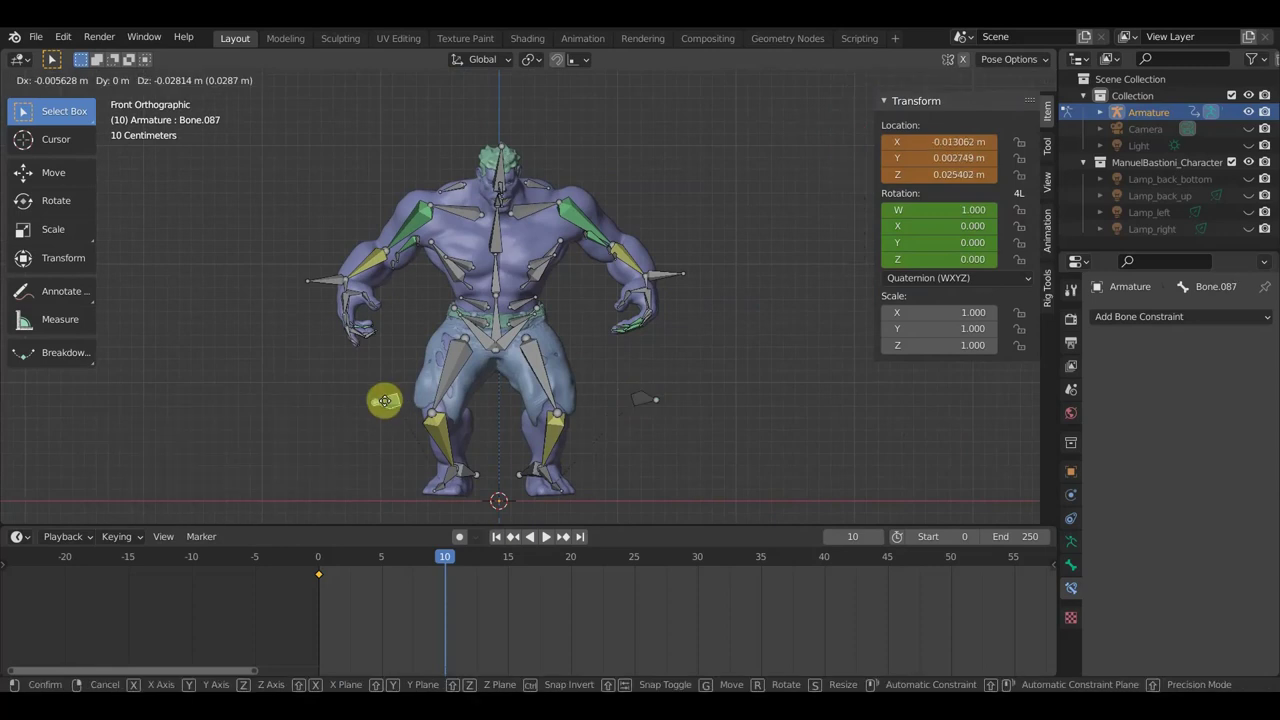
left_click(368, 411)
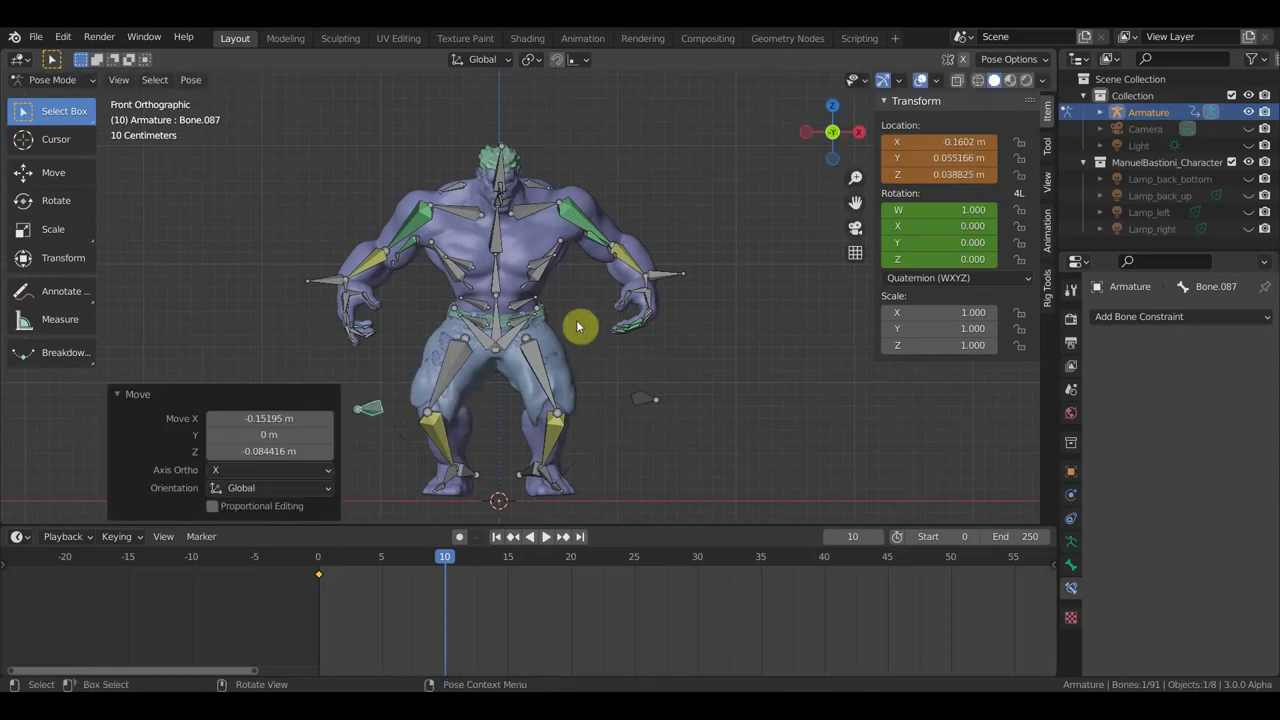
middle_click_drag(621, 327, 374, 403)
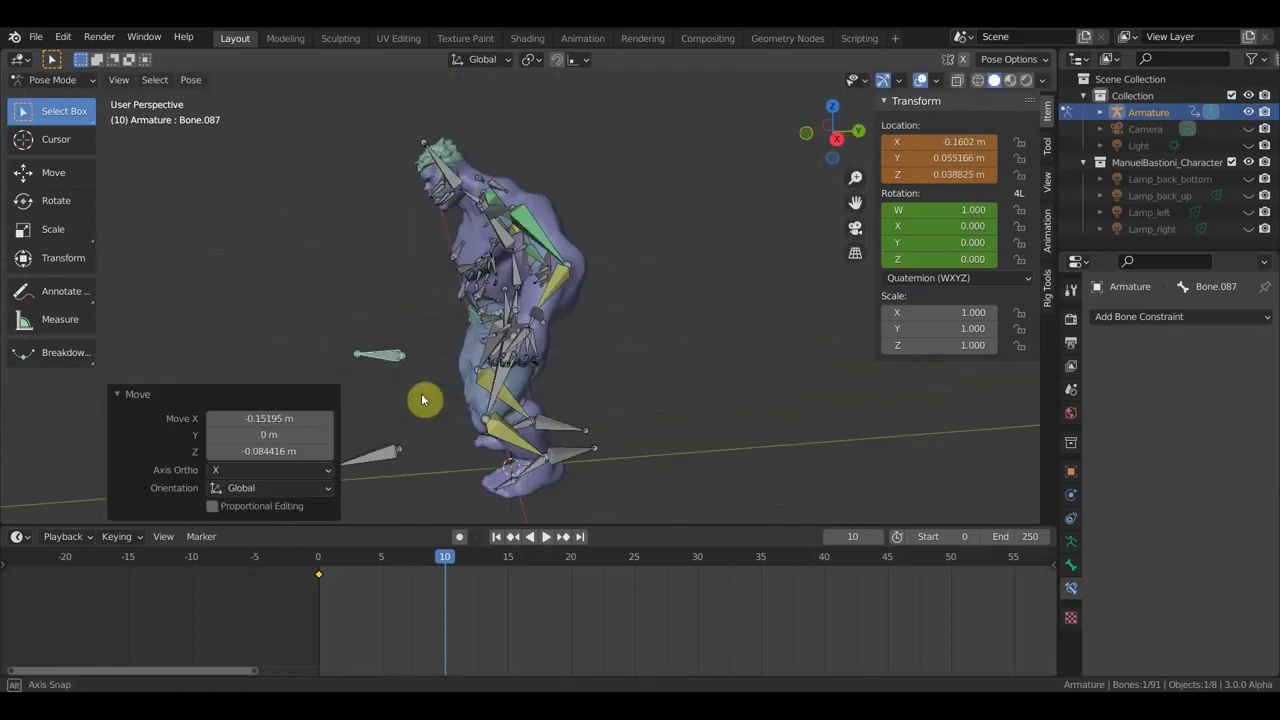
mouse_move(469, 380)
middle_mouse_down()
mouse_move(531, 343)
mouse_move(631, 332)
middle_mouse_up()
Step: Key Location & Rotation for all 91 bones at frame 10, then scrub toward frame 20
key("a")
key("i")
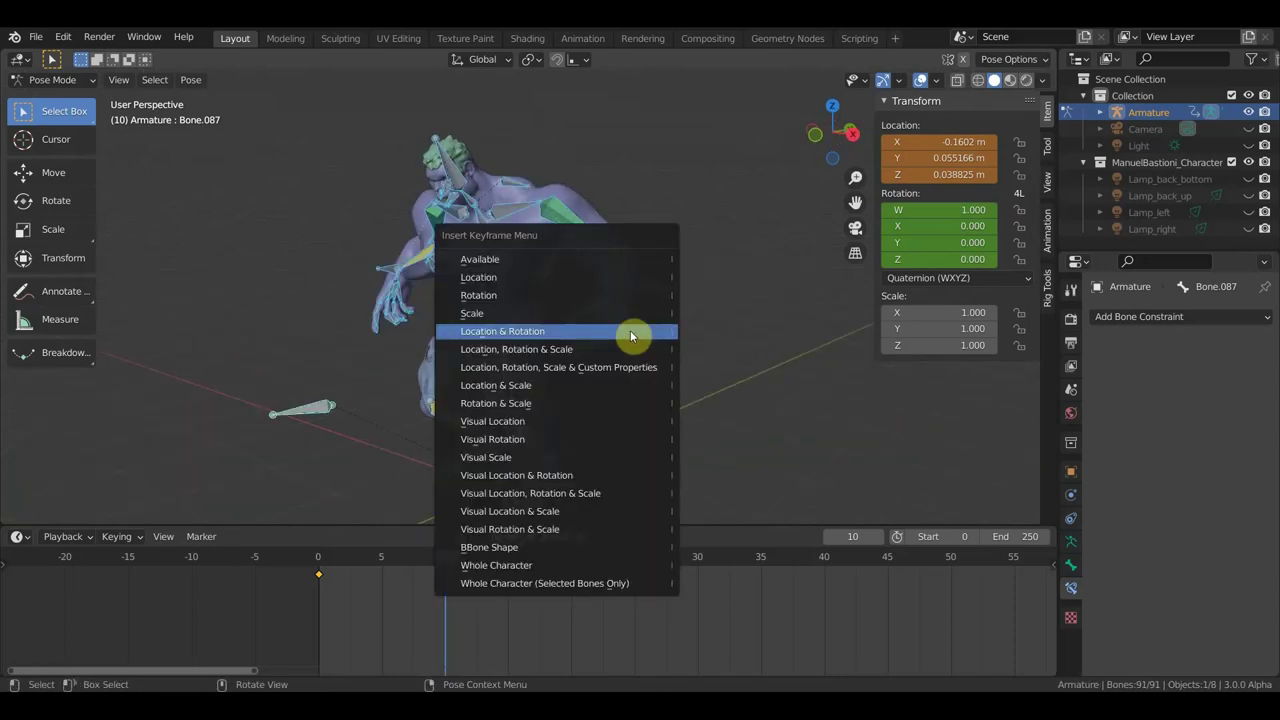
left_click(631, 331)
mouse_move(634, 337)
middle_mouse_down()
mouse_move(654, 389)
mouse_move(729, 379)
middle_mouse_up()
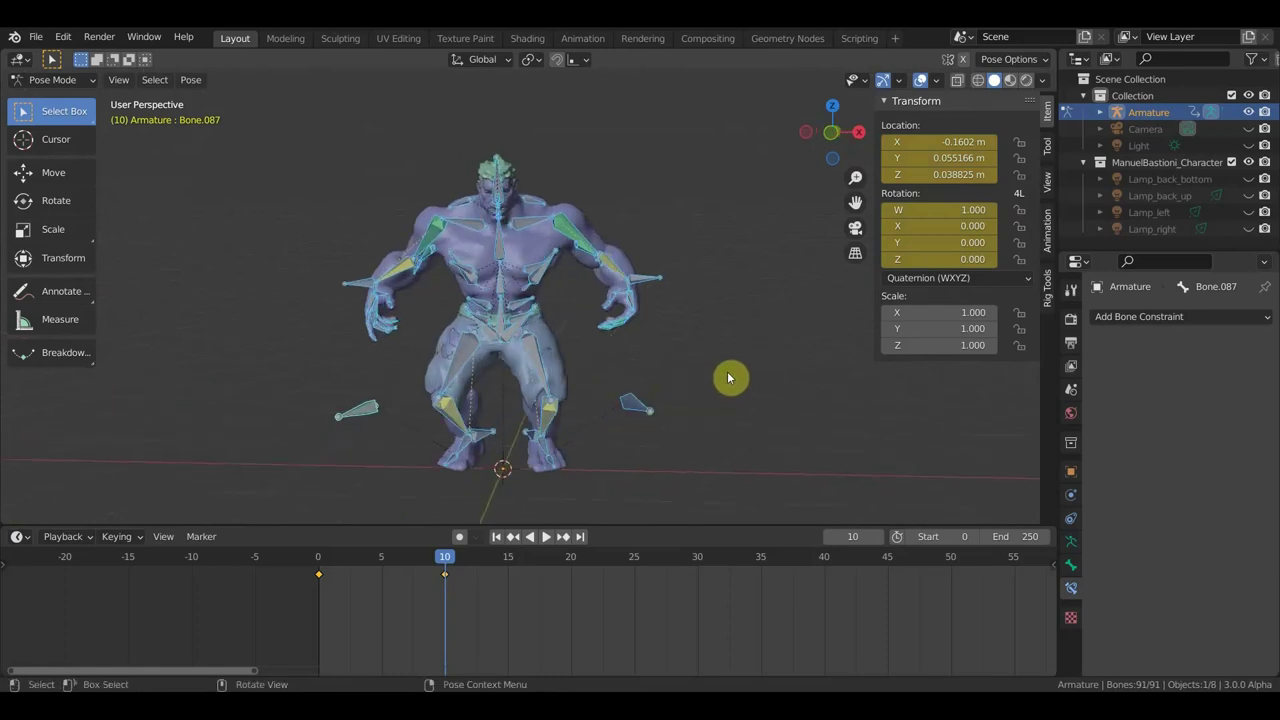
mouse_move(443, 557)
left_mouse_down()
mouse_move(284, 572)
mouse_move(575, 601)
left_mouse_up()
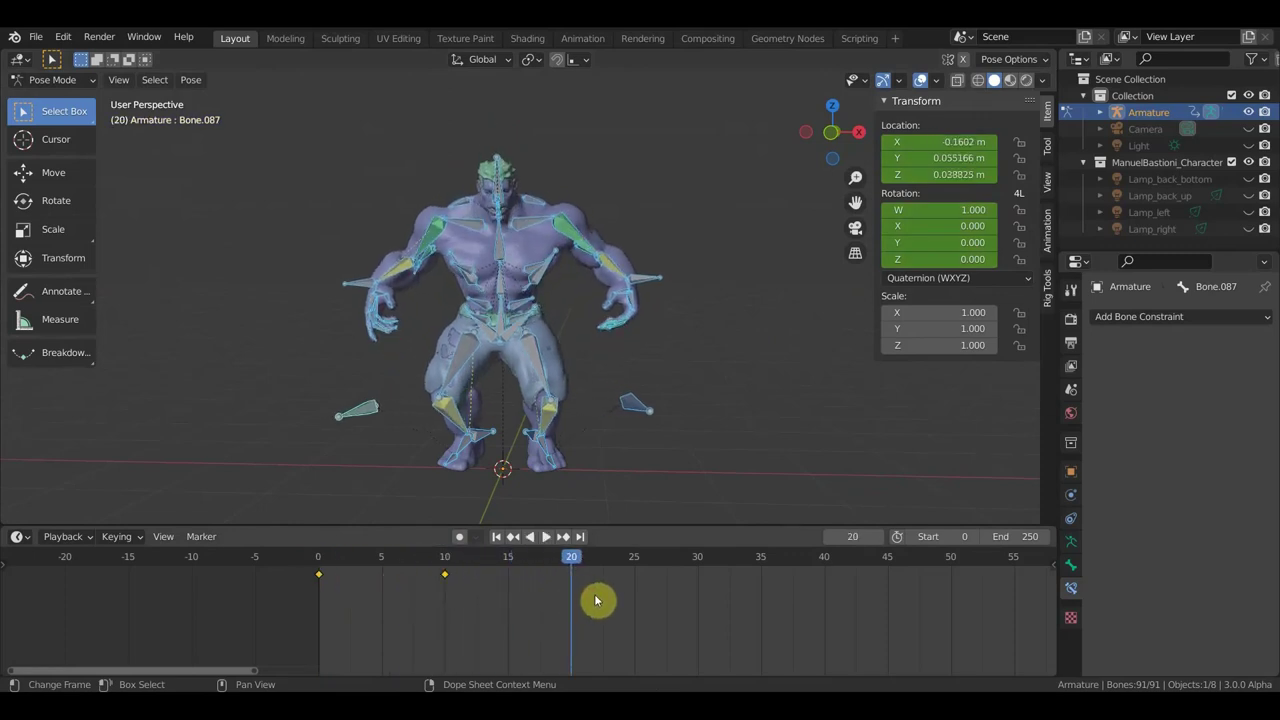
Step: Hide the N sidebar, jump to frame 10 then frame 20, and orbit to check the stance
key("n")
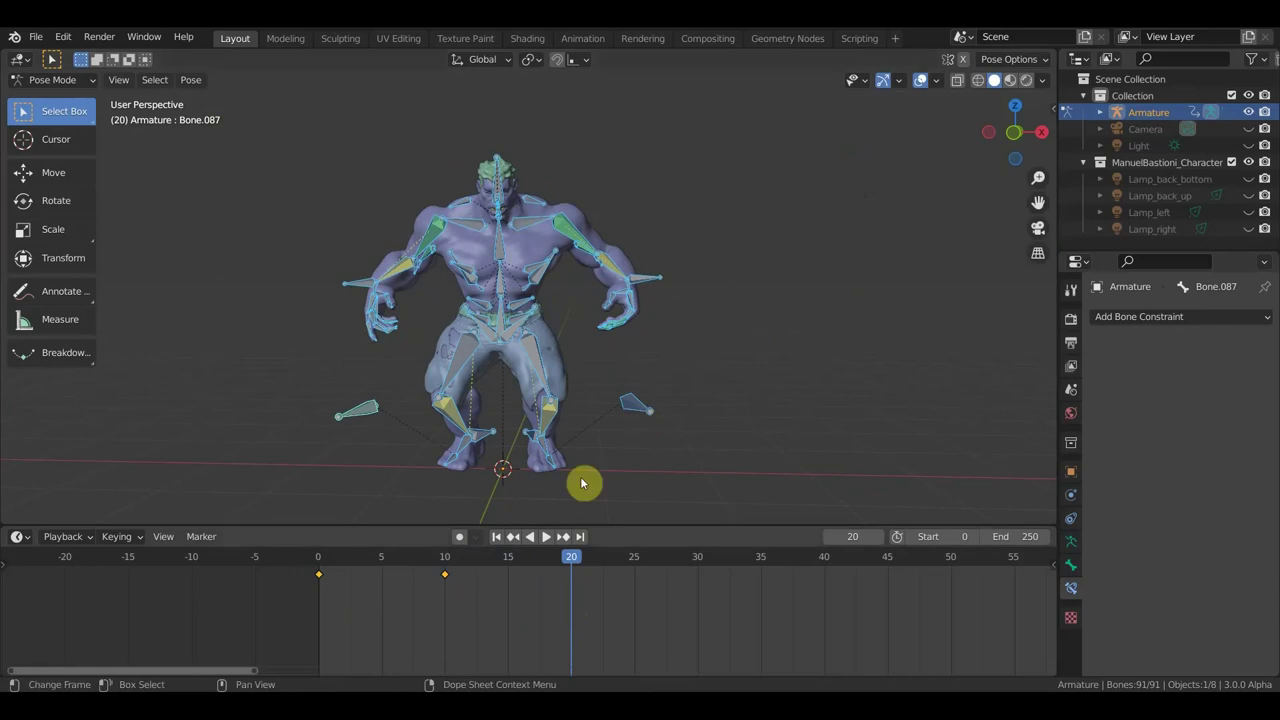
left_click(445, 556)
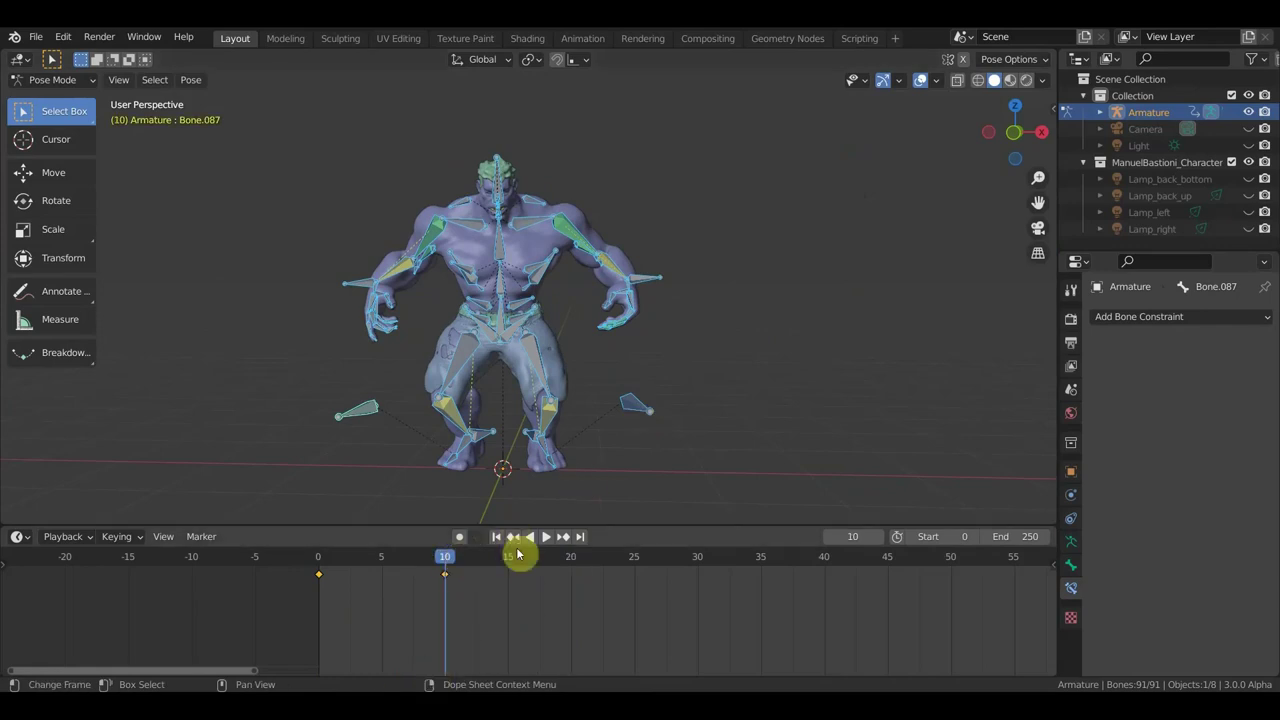
left_click(573, 558)
mouse_move(657, 371)
middle_mouse_down()
mouse_move(586, 394)
mouse_move(486, 391)
middle_mouse_up()
mouse_move(770, 286)
middle_mouse_down()
mouse_move(746, 276)
mouse_move(777, 411)
mouse_move(734, 417)
mouse_move(714, 408)
mouse_move(775, 333)
mouse_move(783, 289)
middle_mouse_up()
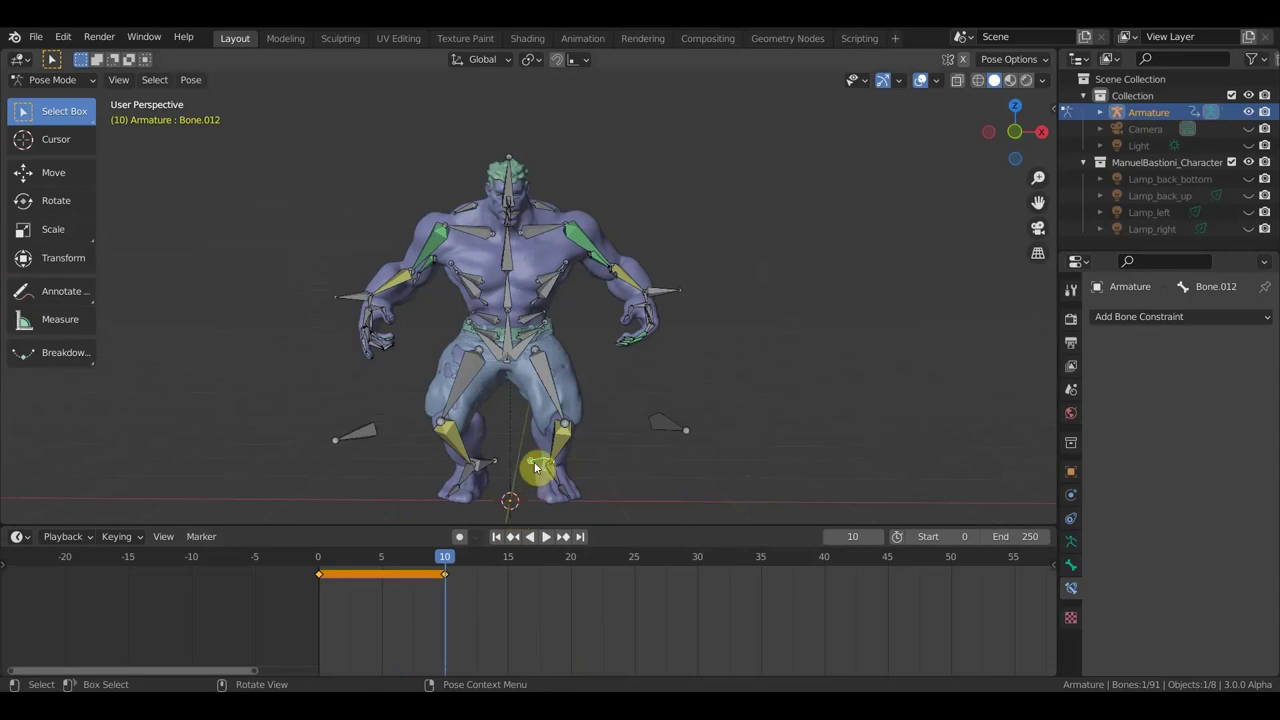
Step: Move foot bone Bone.012, lower the root Bone, and shift hand Bone.019 0.18346 m along X
key("g")
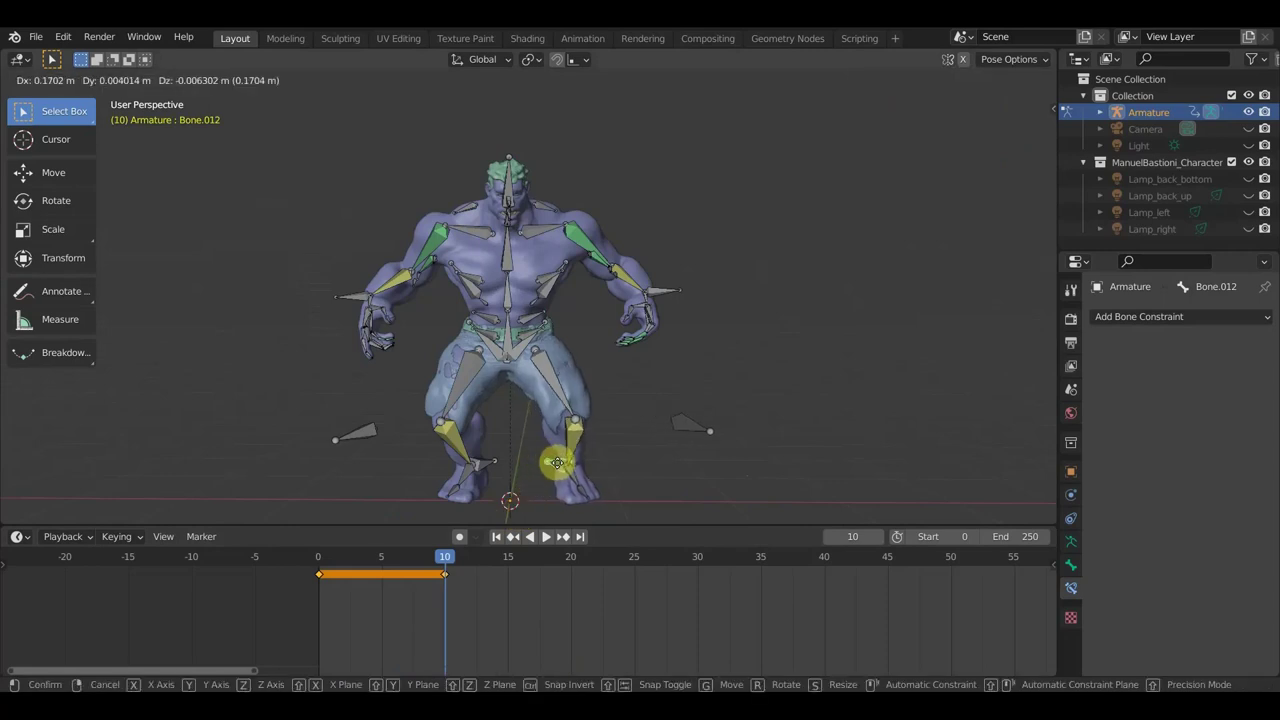
left_click(566, 463)
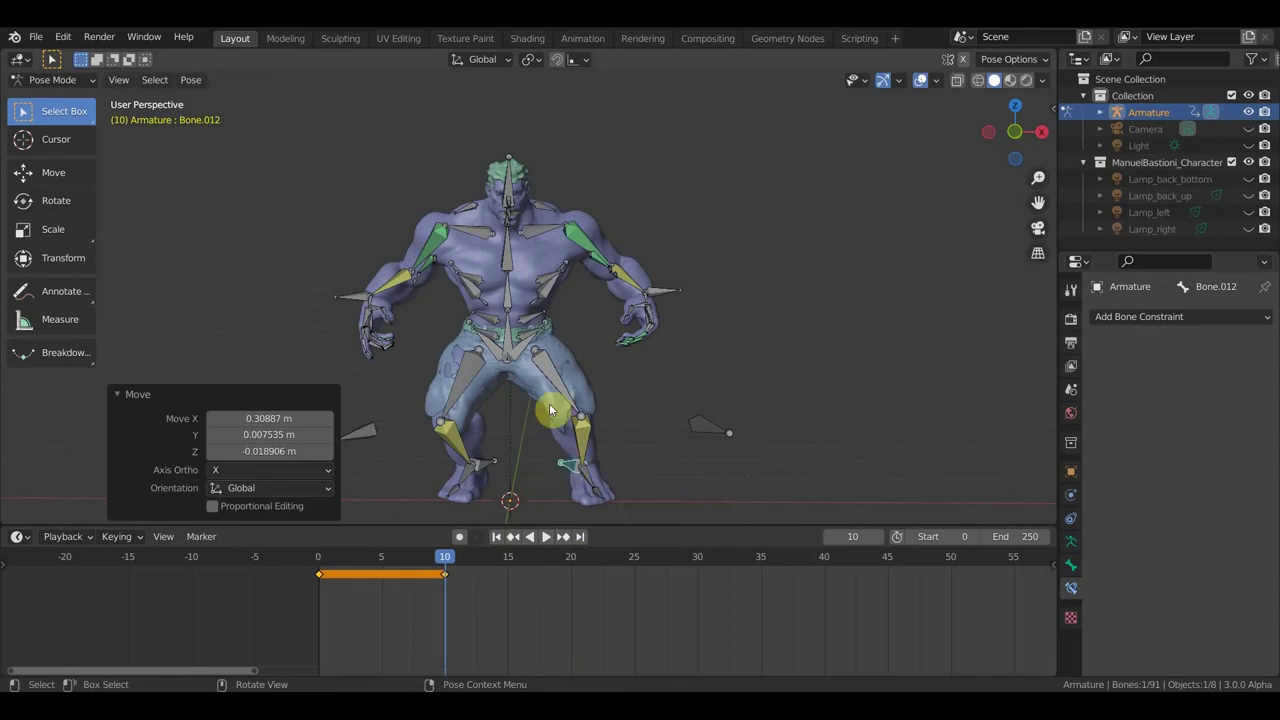
left_click(507, 345)
key("g")
left_click(518, 348)
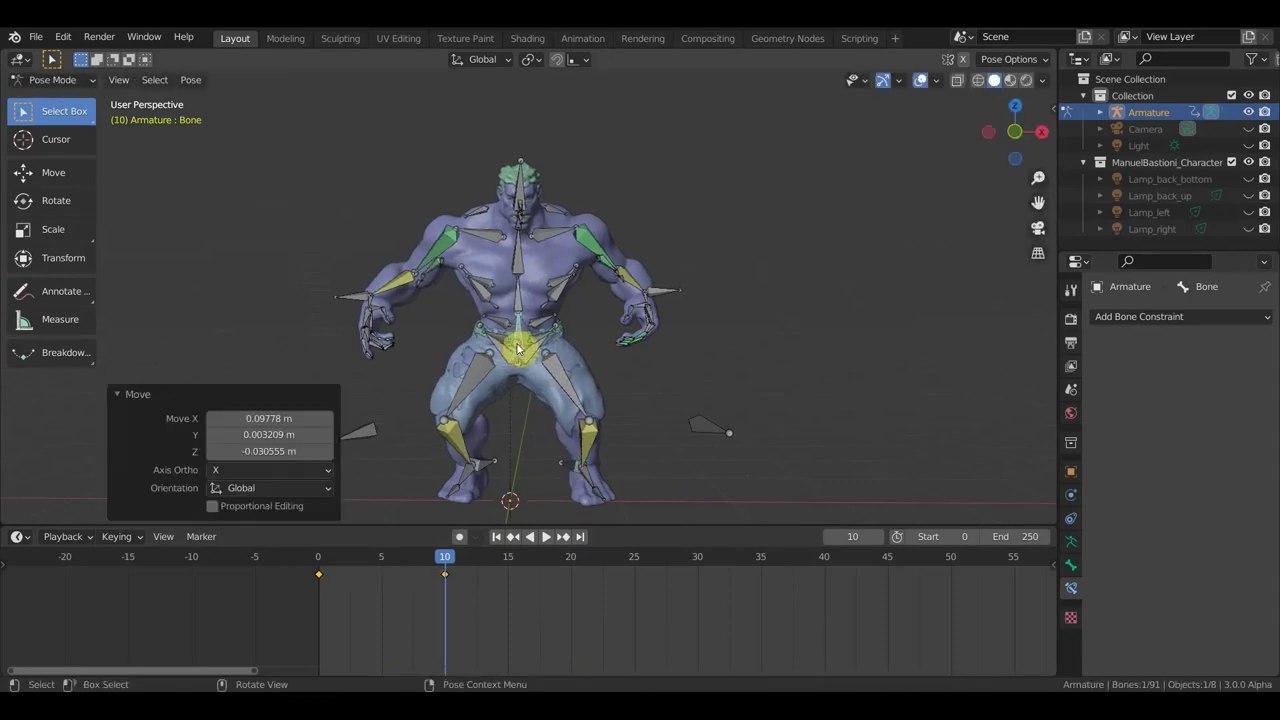
left_click(662, 297)
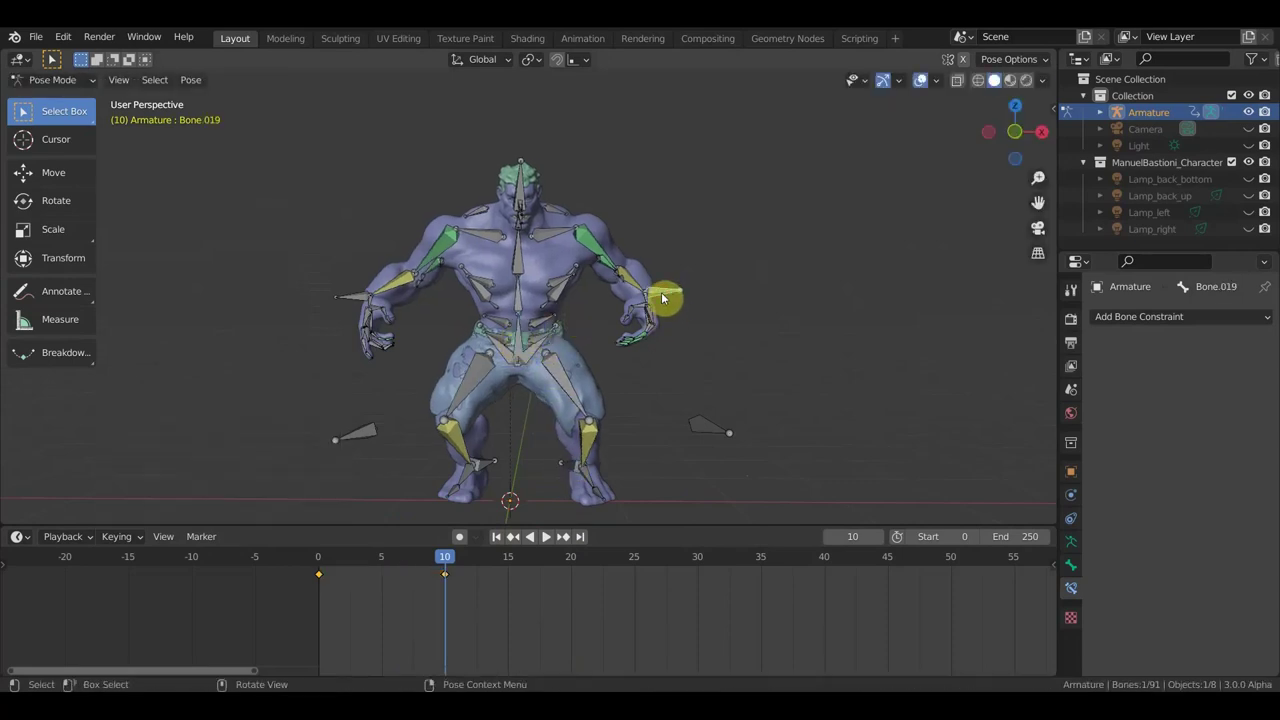
key("g")
left_click(683, 310)
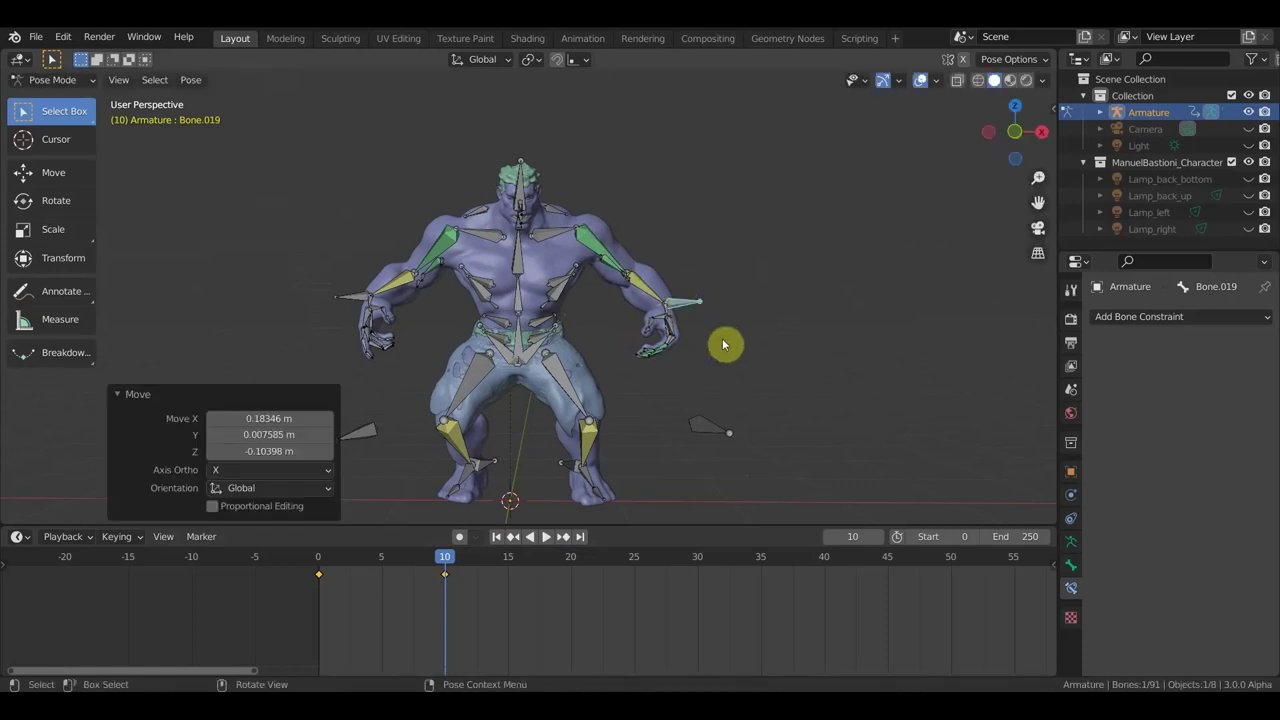
middle_click_drag(711, 382, 537, 428)
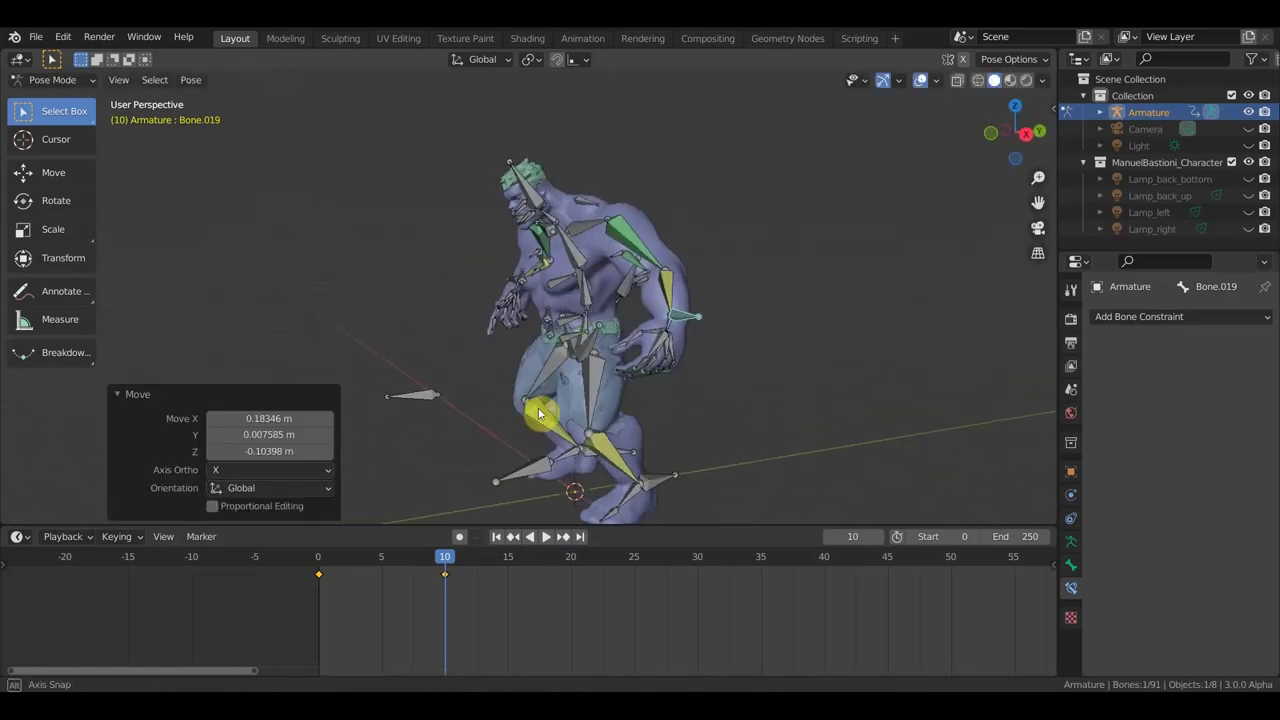
Step: Select all bones, key Location & Rotation at frame 10, and scrub to frame 20
key("a")
key("i")
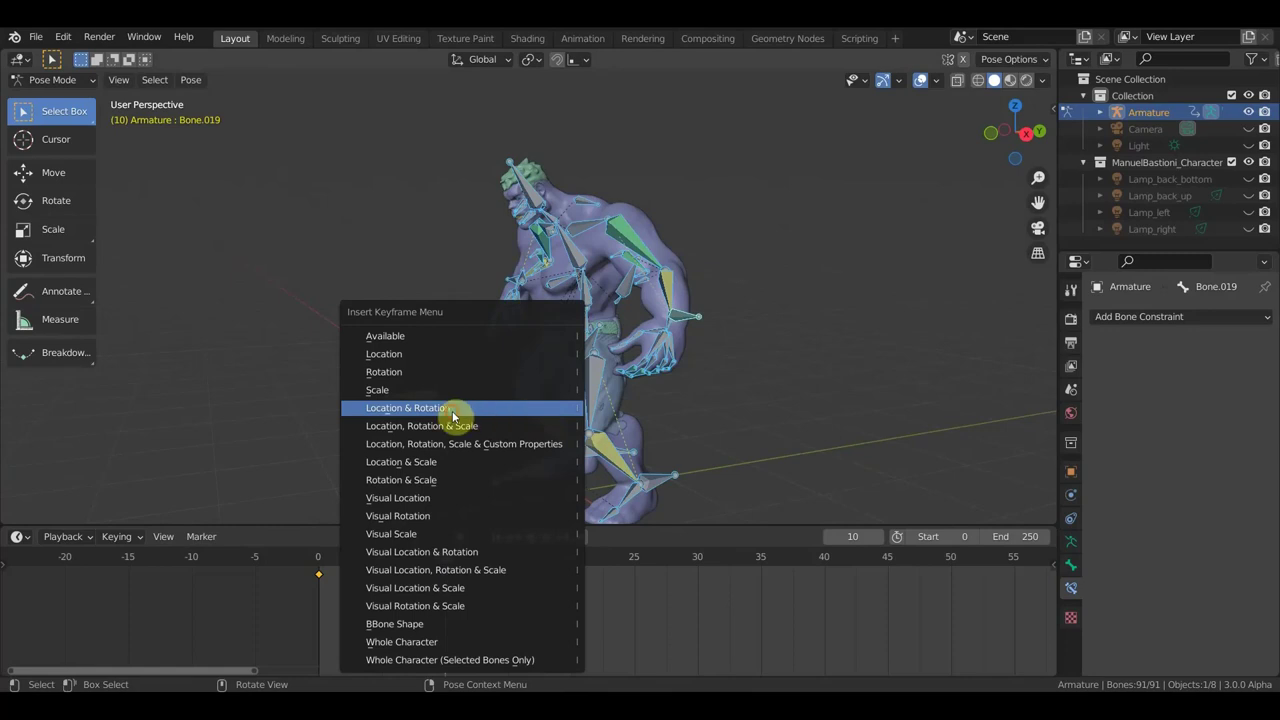
left_click(453, 410)
mouse_move(432, 565)
left_mouse_down()
mouse_move(326, 566)
mouse_move(426, 566)
mouse_move(566, 593)
left_mouse_up()
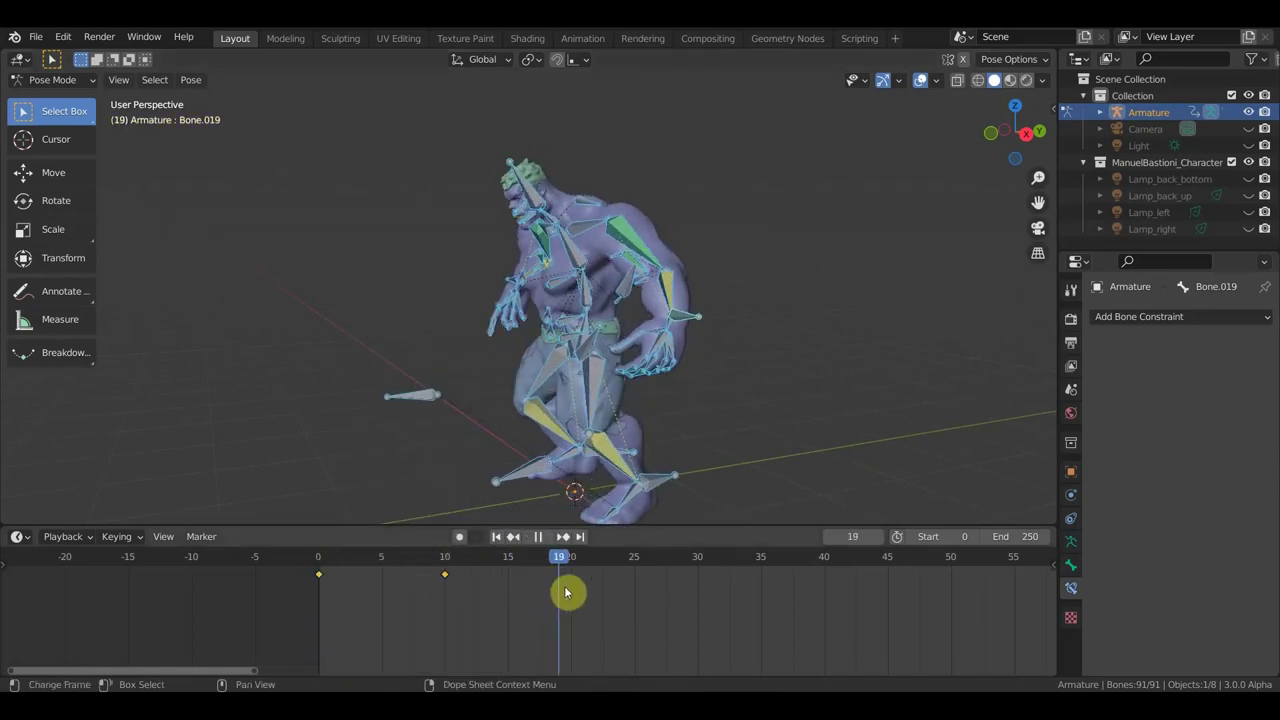
mouse_move(743, 409)
middle_mouse_down()
mouse_move(689, 397)
mouse_move(620, 320)
middle_mouse_up()
scroll(636, 349, "up", 3)
left_click(609, 300)
Step: Tilt spine Bone.001 forward, tip the root Bone about 25° and move it forward
middle_click_drag(766, 337, 729, 340)
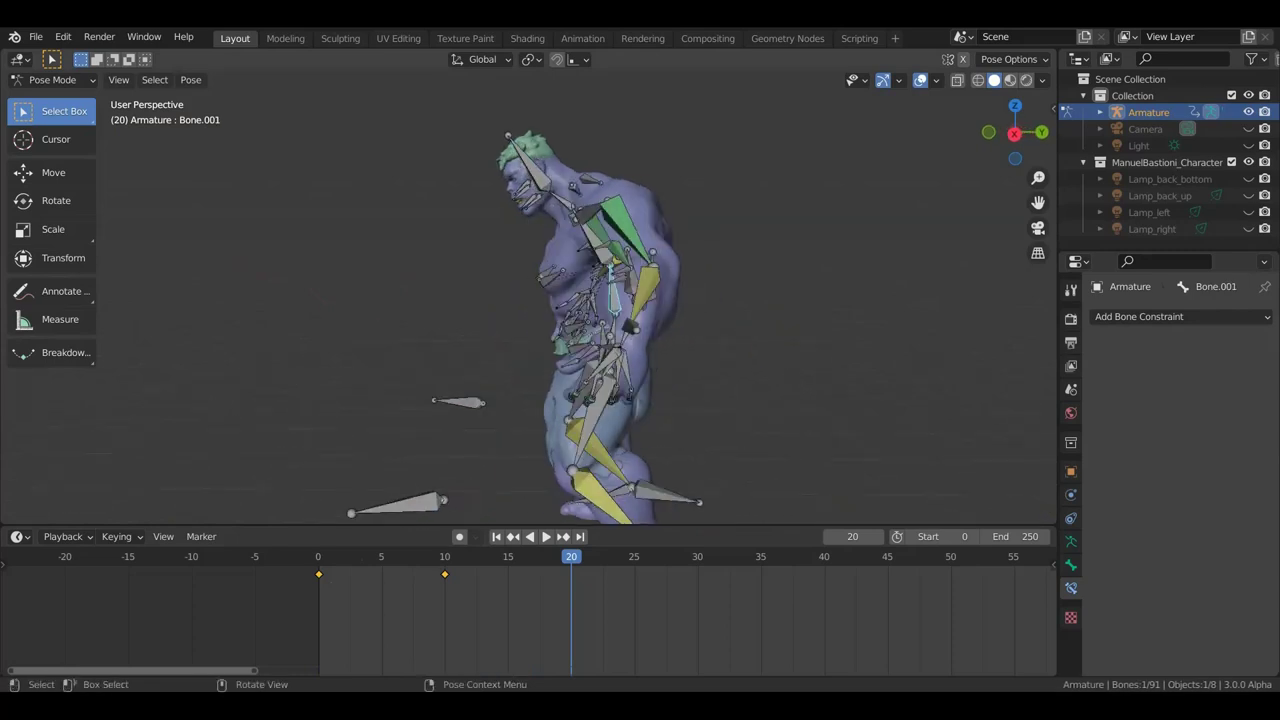
key("r")
left_click(782, 313)
mouse_move(613, 285)
middle_mouse_down()
mouse_move(602, 349)
mouse_move(814, 342)
mouse_move(758, 342)
middle_mouse_up()
left_click(640, 336)
key("r")
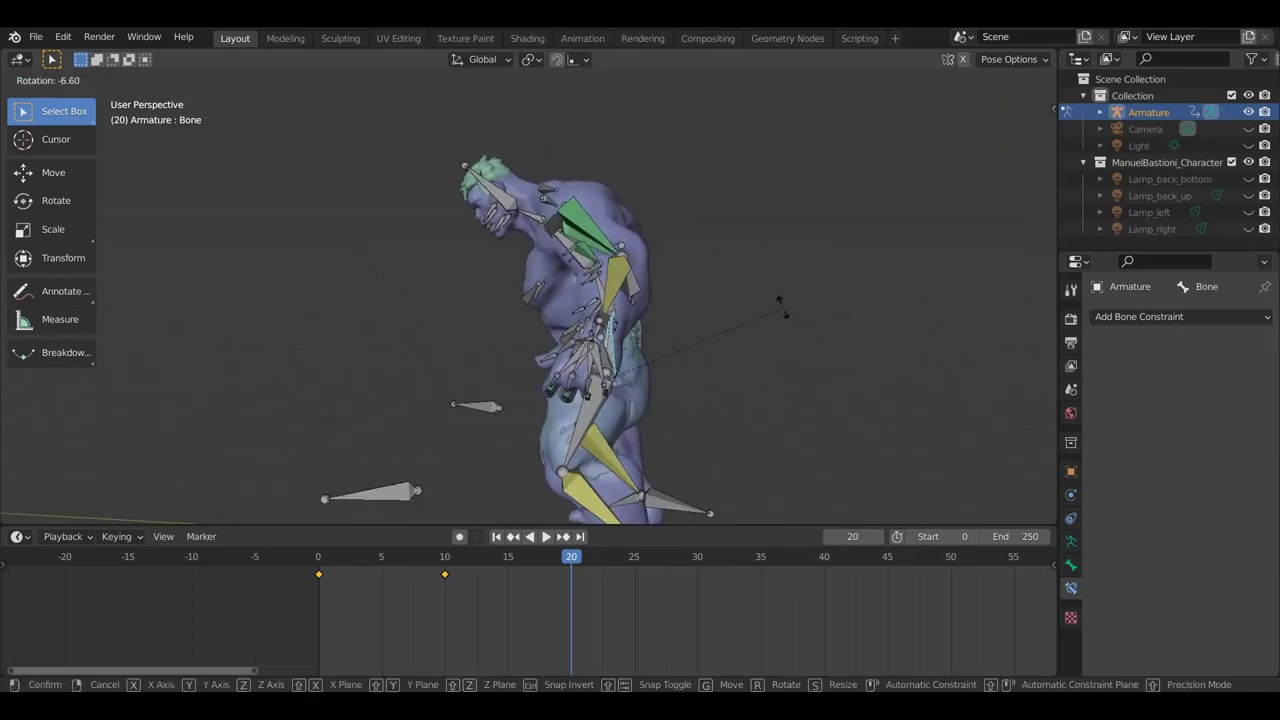
left_click(716, 286)
mouse_move(716, 287)
middle_mouse_down()
mouse_move(734, 345)
mouse_move(803, 337)
mouse_move(753, 349)
mouse_move(660, 342)
middle_mouse_up()
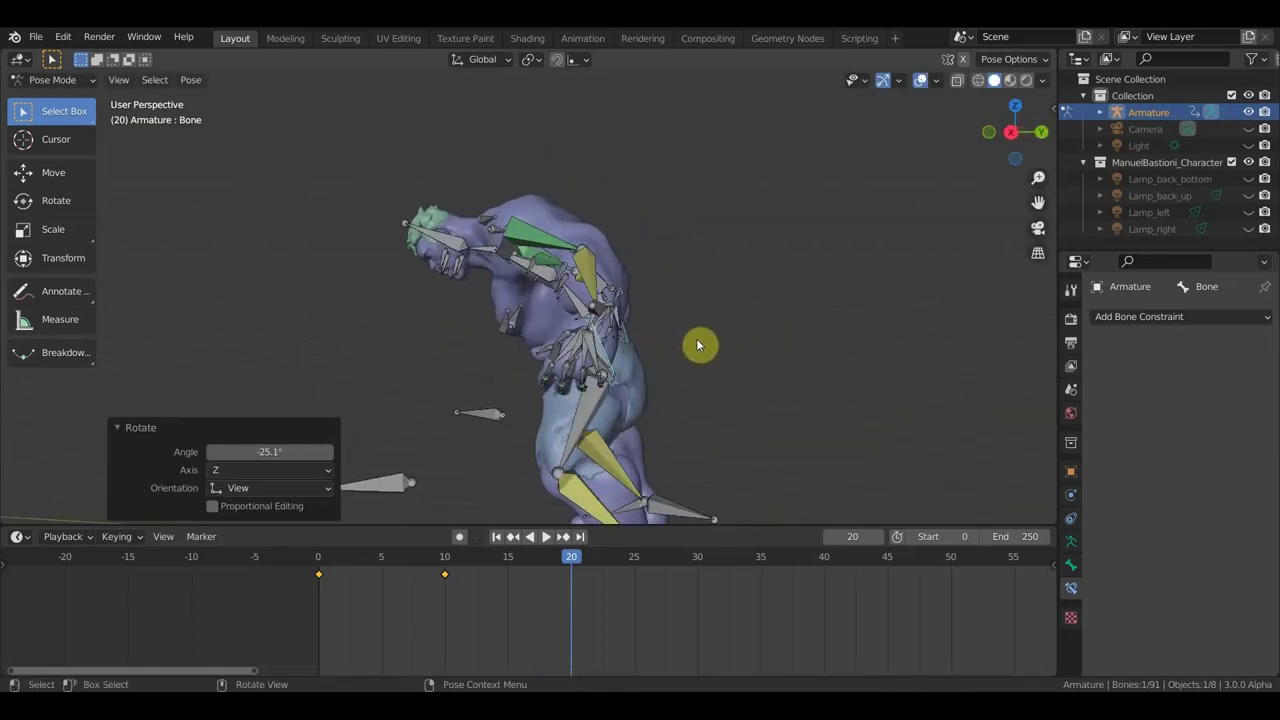
key("g")
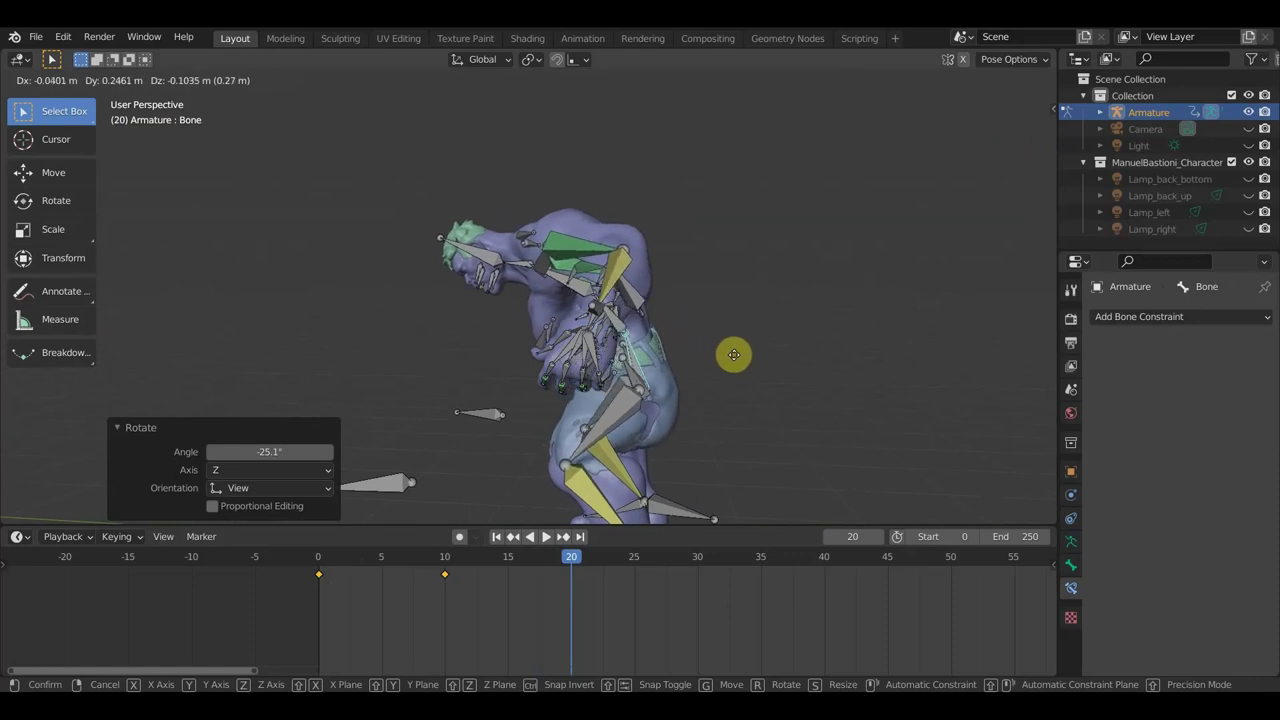
left_click(734, 355)
Step: Raise hand control Bone.019 and turn it about 34°
middle_click_drag(634, 332, 786, 343)
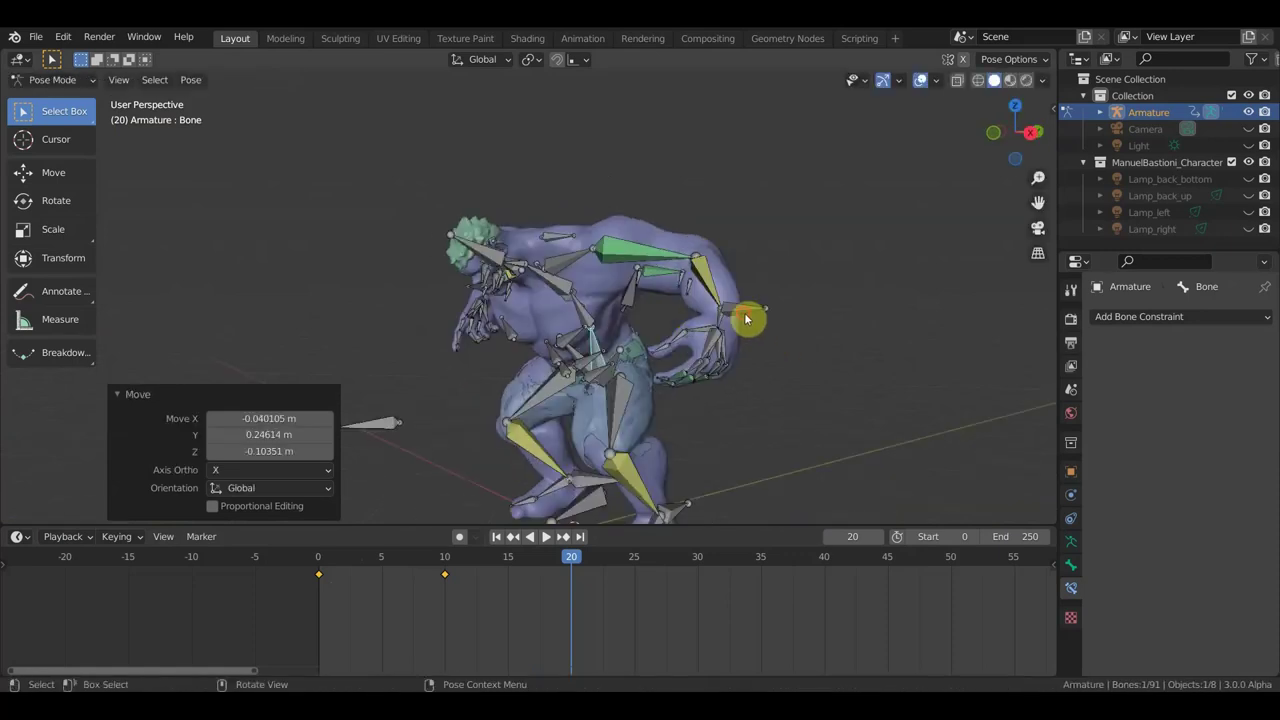
key("g")
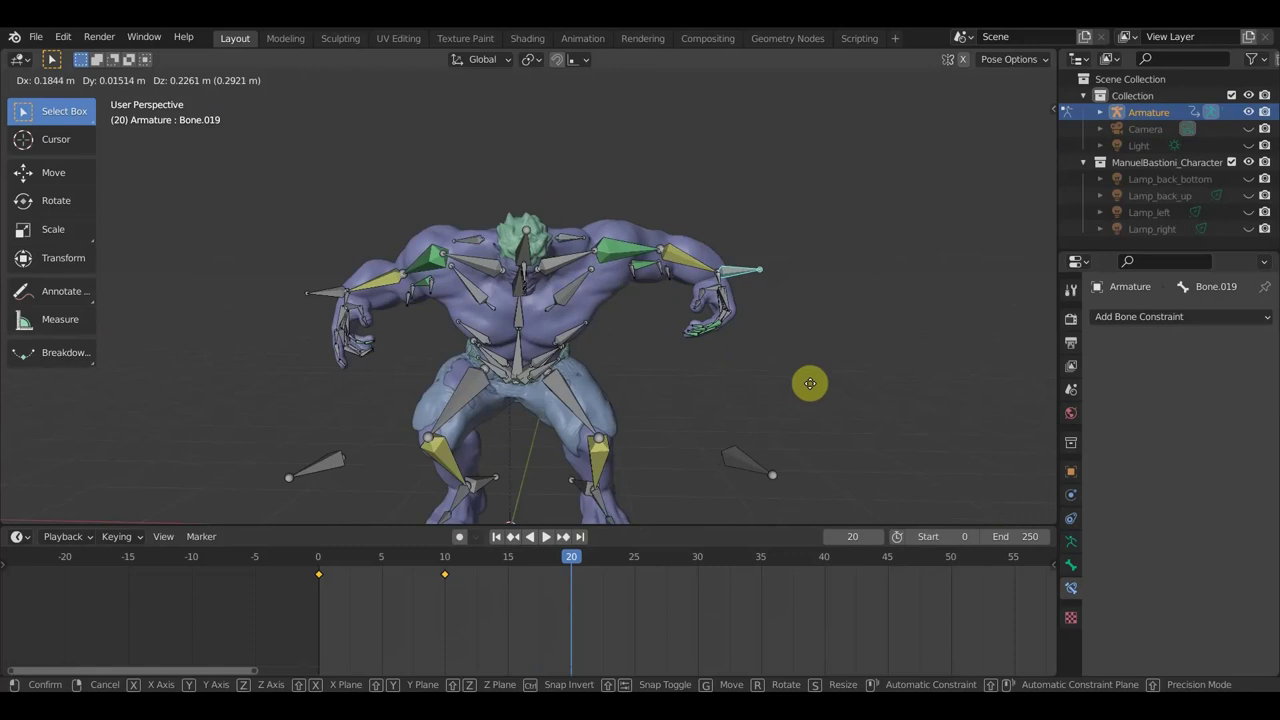
left_click(794, 378)
mouse_move(793, 384)
middle_mouse_down()
mouse_move(631, 448)
mouse_move(876, 398)
middle_mouse_up()
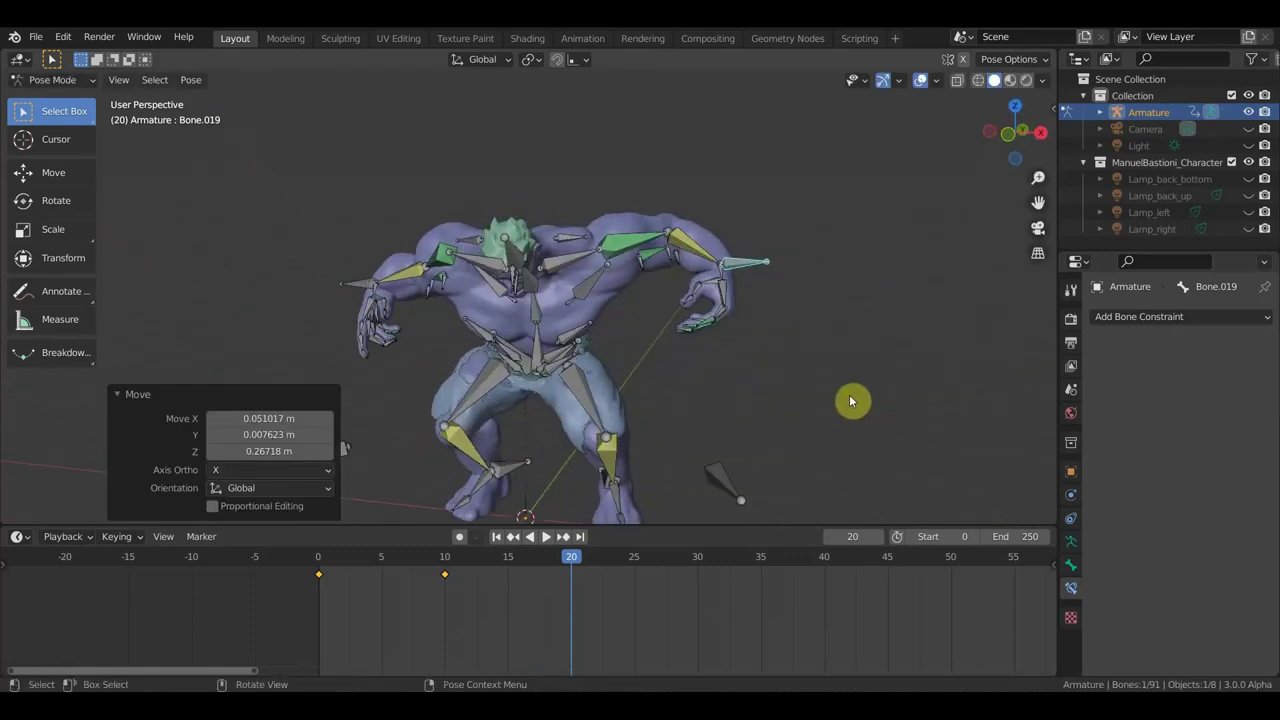
key("r")
left_click(810, 323)
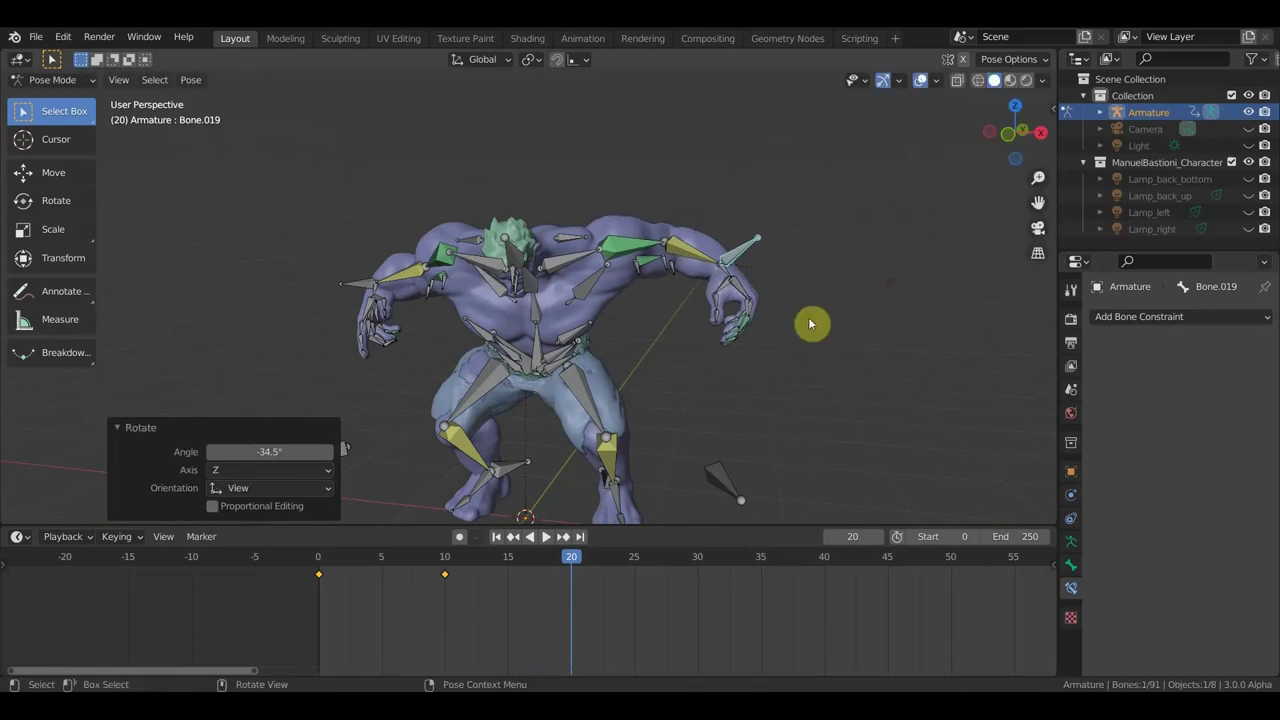
Step: Rotate the other hand control Bone.088 by 26° and reposition it
left_click(350, 288)
mouse_move(350, 288)
middle_mouse_down()
mouse_move(449, 376)
mouse_move(486, 375)
mouse_move(474, 373)
middle_mouse_up()
key("r")
left_click(441, 412)
key("g")
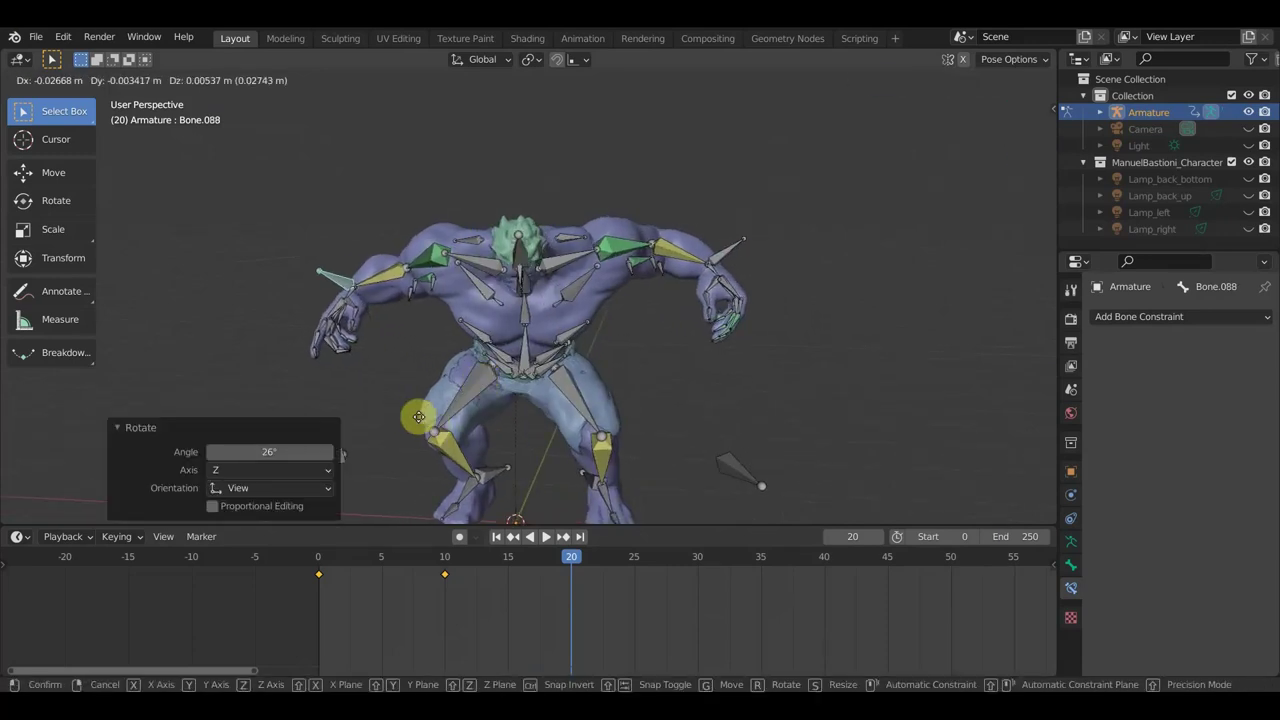
left_click(400, 407)
mouse_move(400, 407)
middle_mouse_down()
mouse_move(466, 434)
mouse_move(624, 461)
mouse_move(600, 463)
middle_mouse_up()
key("g")
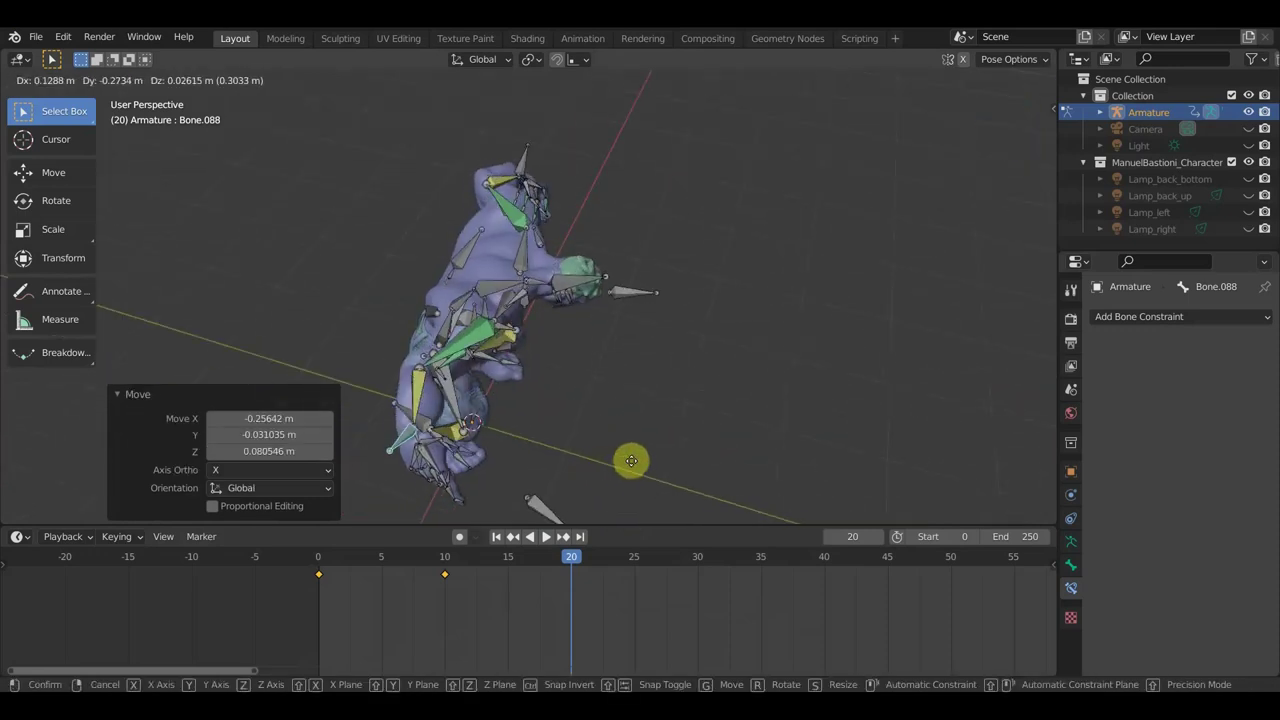
left_click(640, 450)
Step: Reposition hand Bone.019 again, shifting it 0.10916 m along X
mouse_move(638, 416)
middle_mouse_down()
mouse_move(528, 484)
mouse_move(510, 479)
mouse_move(693, 307)
middle_mouse_up()
left_click(691, 214)
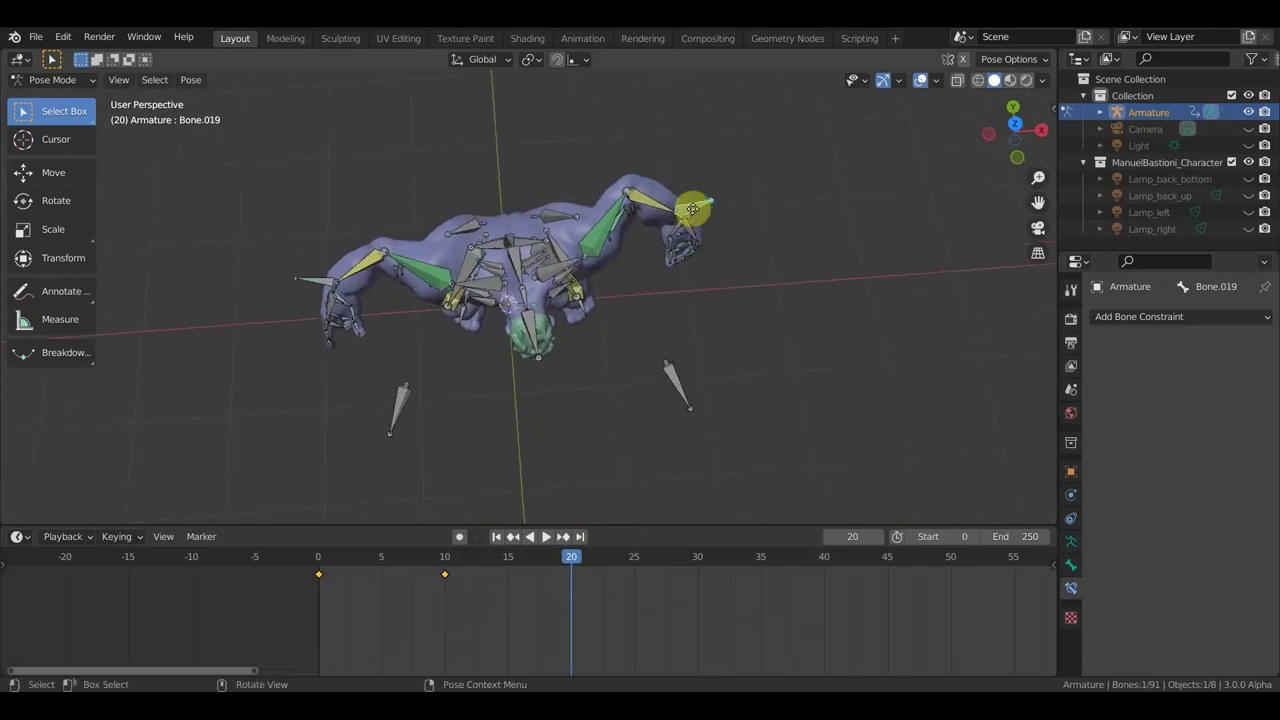
key("g")
left_click(652, 366)
mouse_move(652, 366)
middle_mouse_down()
mouse_move(606, 209)
mouse_move(614, 193)
middle_mouse_up()
Step: Select all rig bones and keyframe the hunched pose at frame 20
key("a")
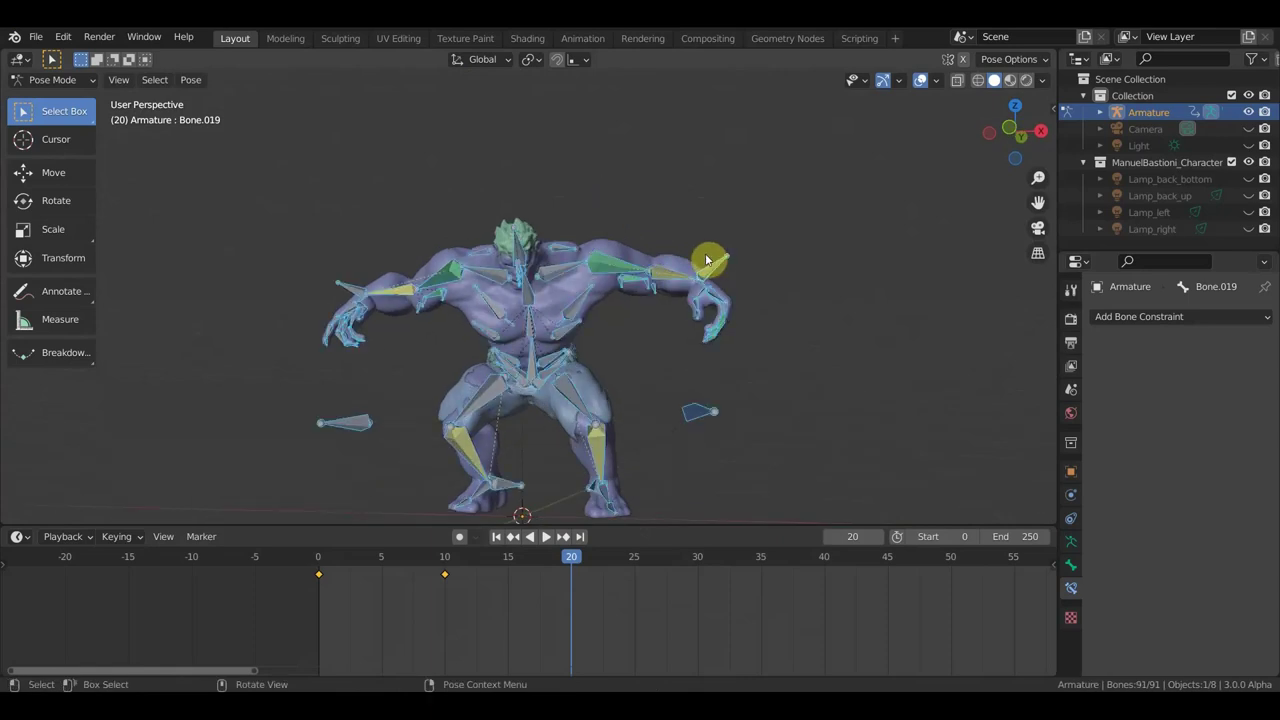
key("i")
left_click(703, 254)
Step: Scrub the timeline back and zoom in on a side view of the character
mouse_move(572, 557)
left_mouse_down()
mouse_move(308, 562)
mouse_move(580, 591)
mouse_move(366, 580)
mouse_move(549, 620)
mouse_move(494, 603)
mouse_move(562, 619)
mouse_move(531, 605)
mouse_move(686, 612)
left_mouse_up()
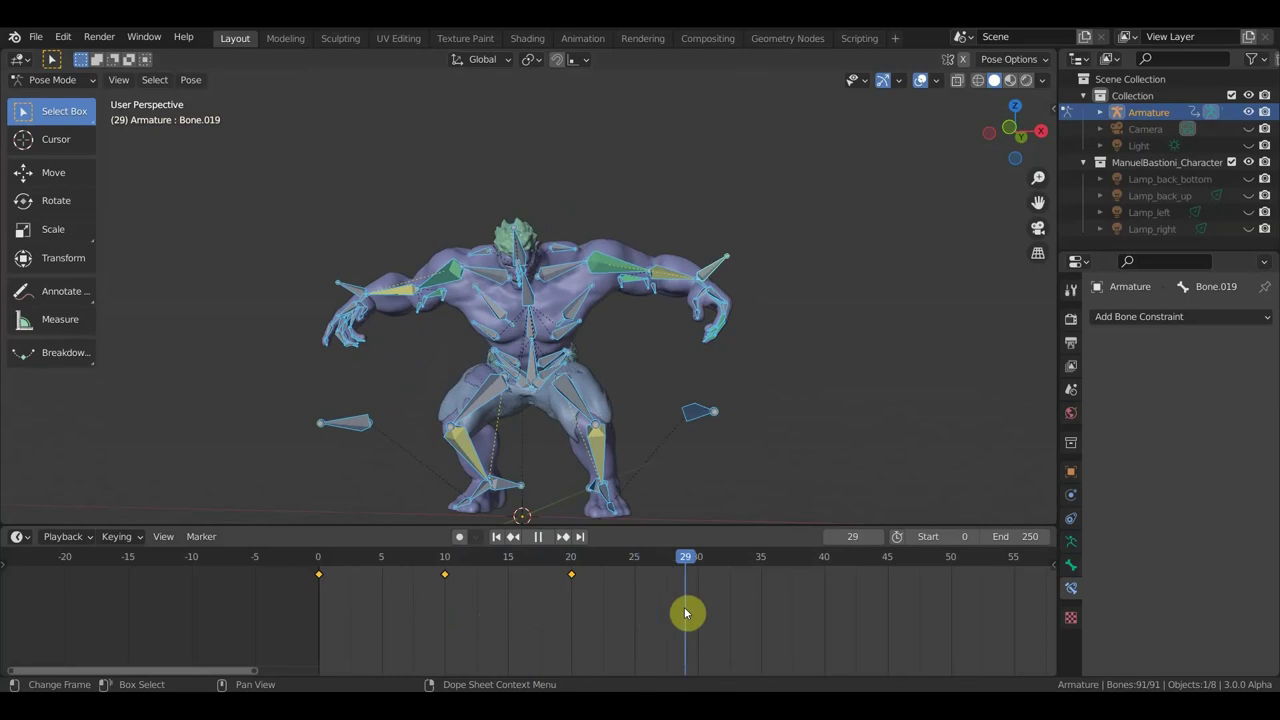
mouse_move(746, 414)
middle_mouse_down()
mouse_move(610, 422)
mouse_move(660, 434)
middle_mouse_up()
scroll(645, 378, "up", 2)
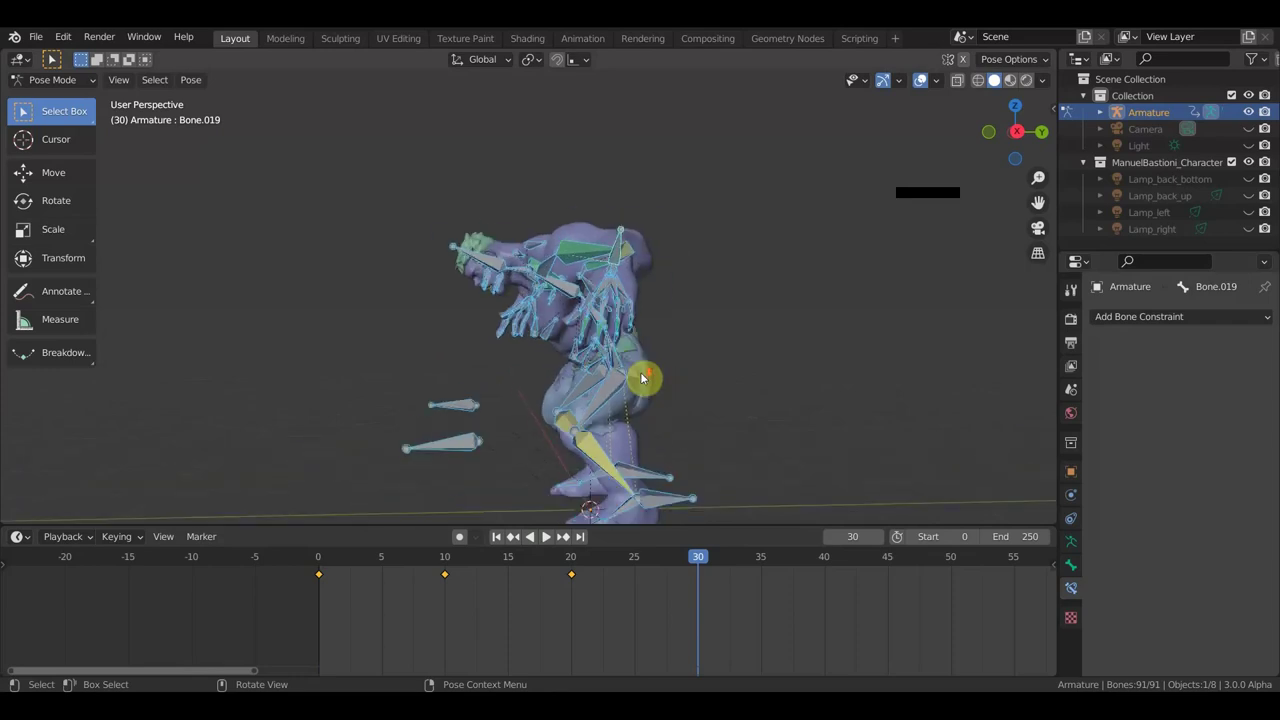
left_click(320, 566)
scroll(358, 568, "down", 1)
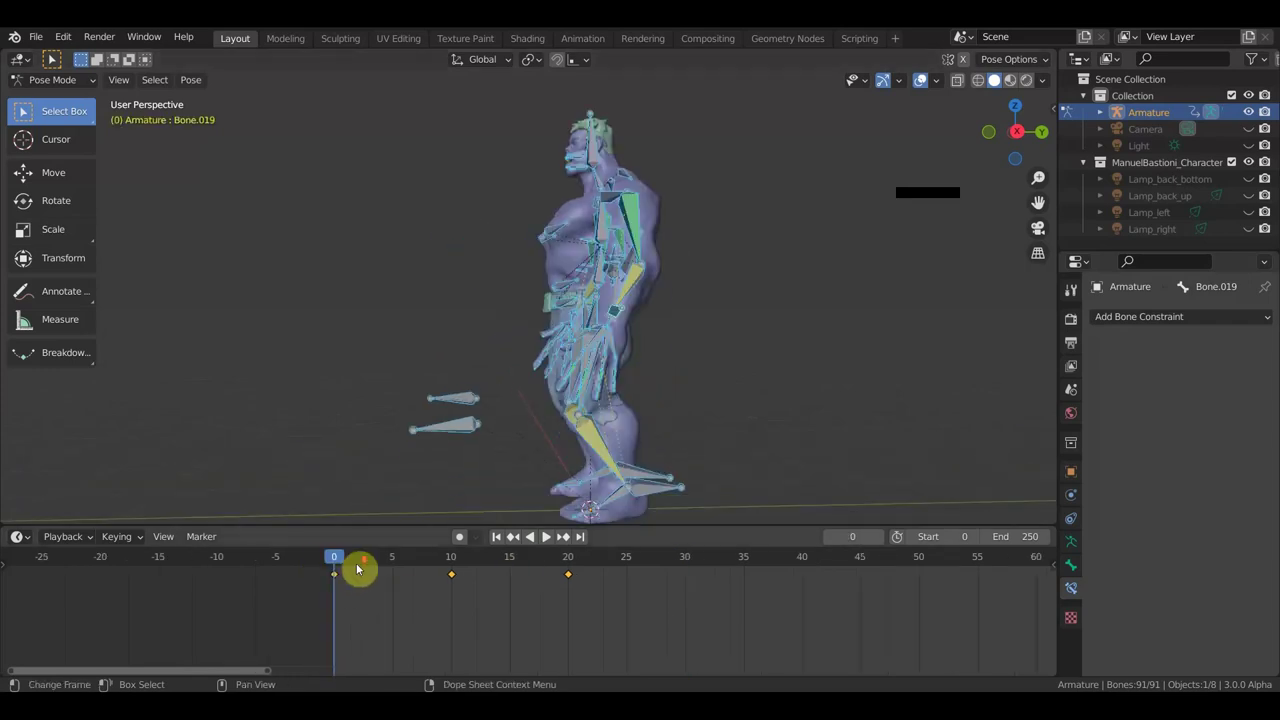
left_click_drag(366, 606, 325, 571)
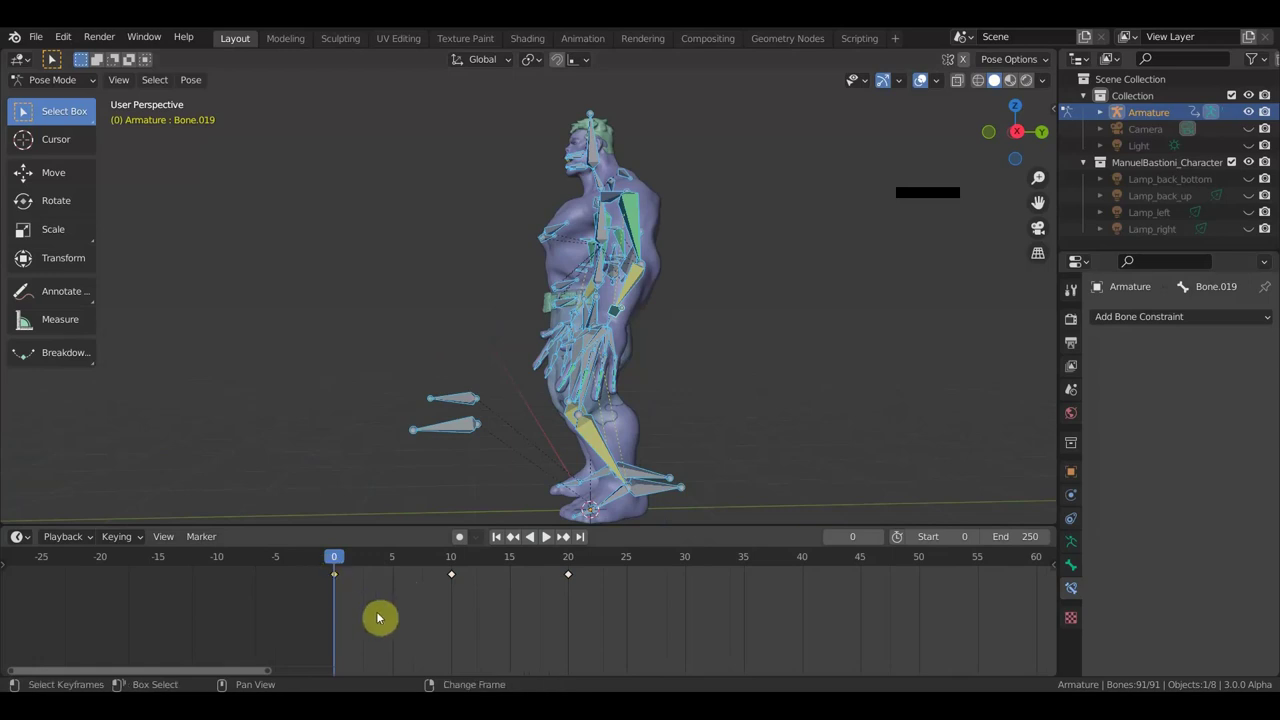
key("shift+d")
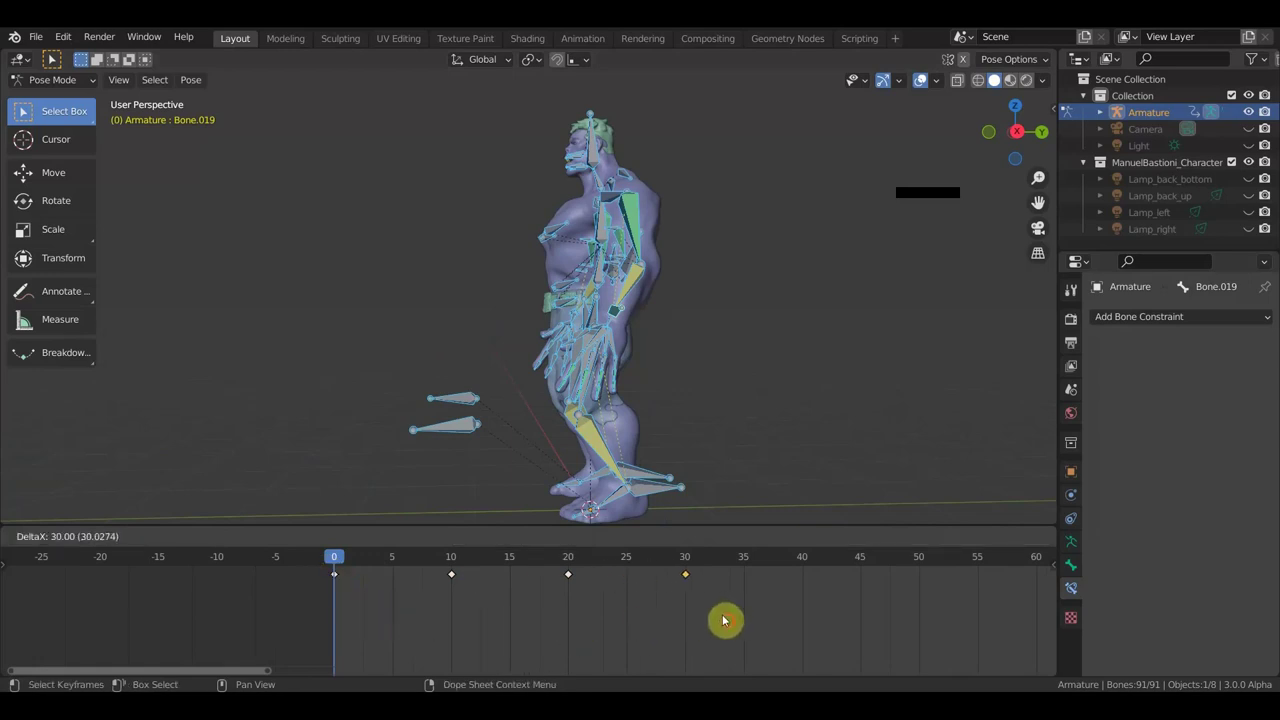
left_click(724, 621)
key("space")
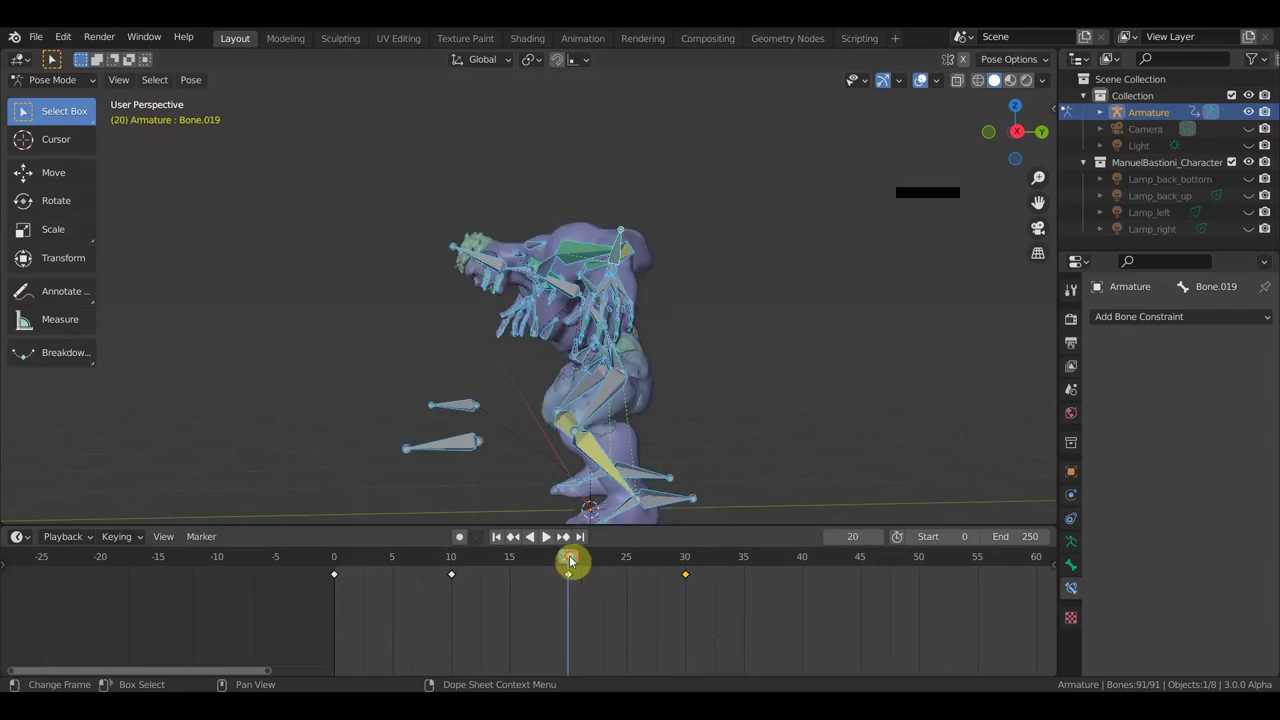
key("space")
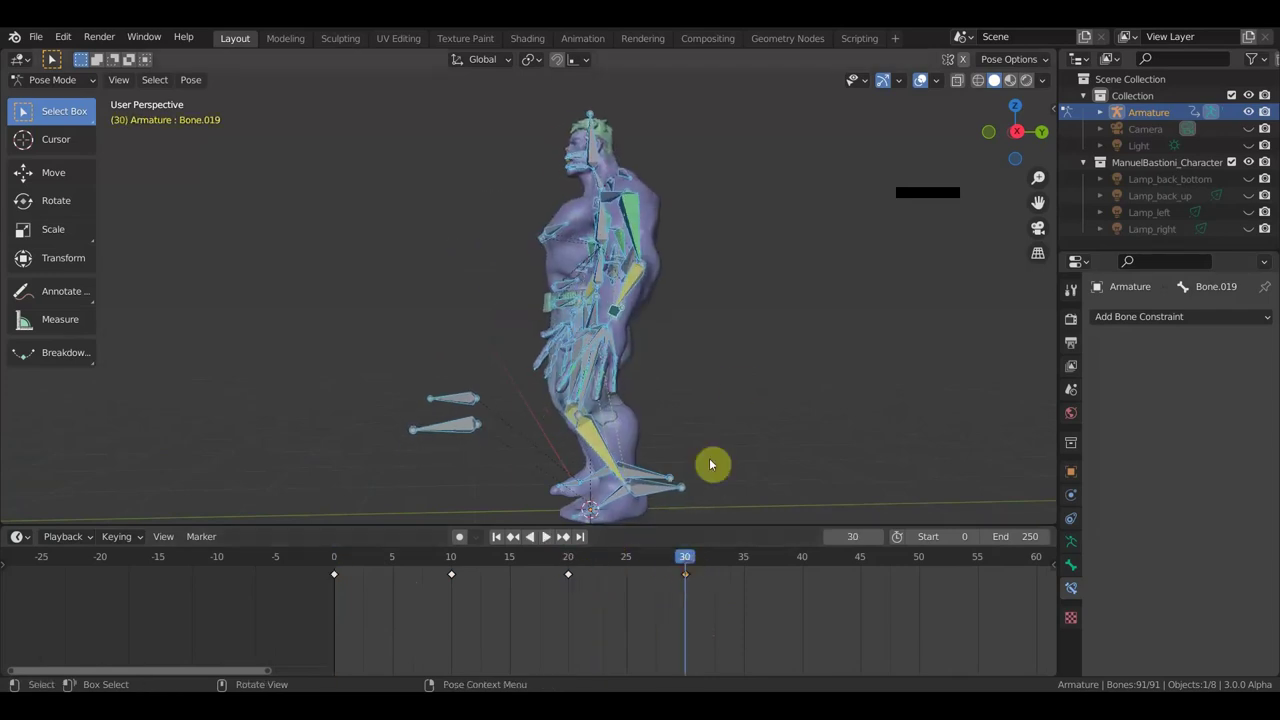
scroll(718, 386, "down", 2)
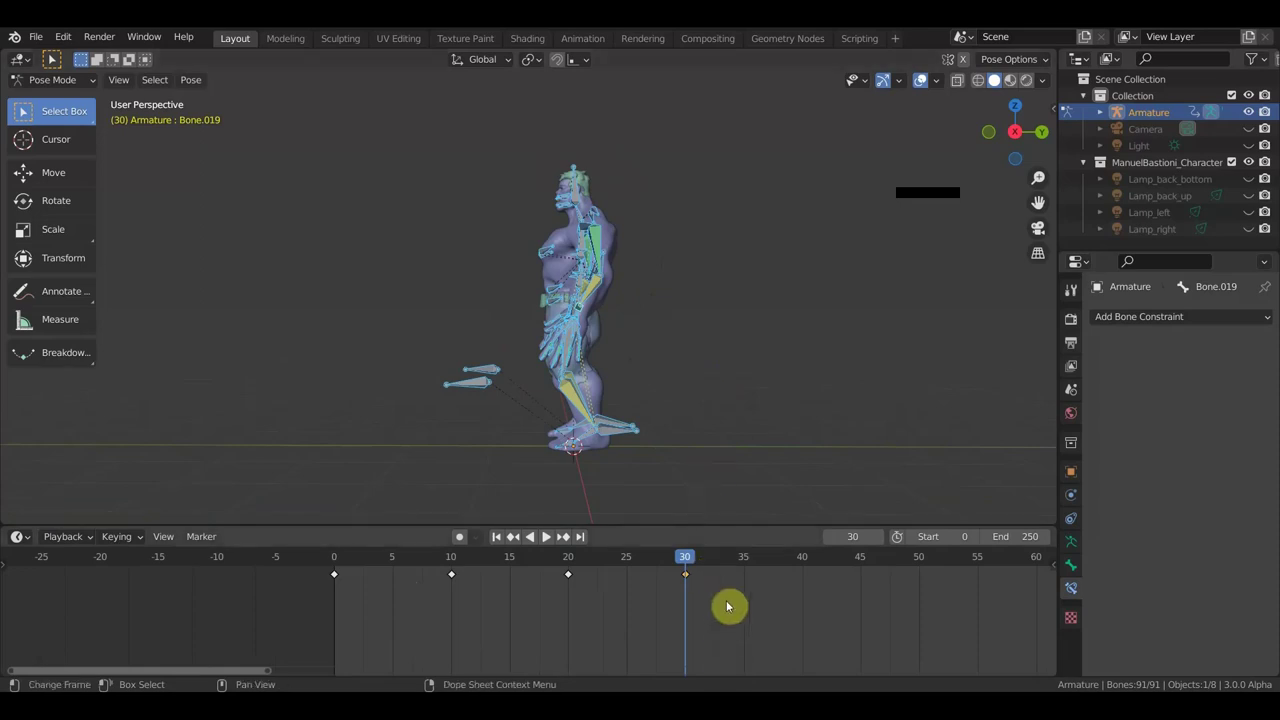
key("Delete")
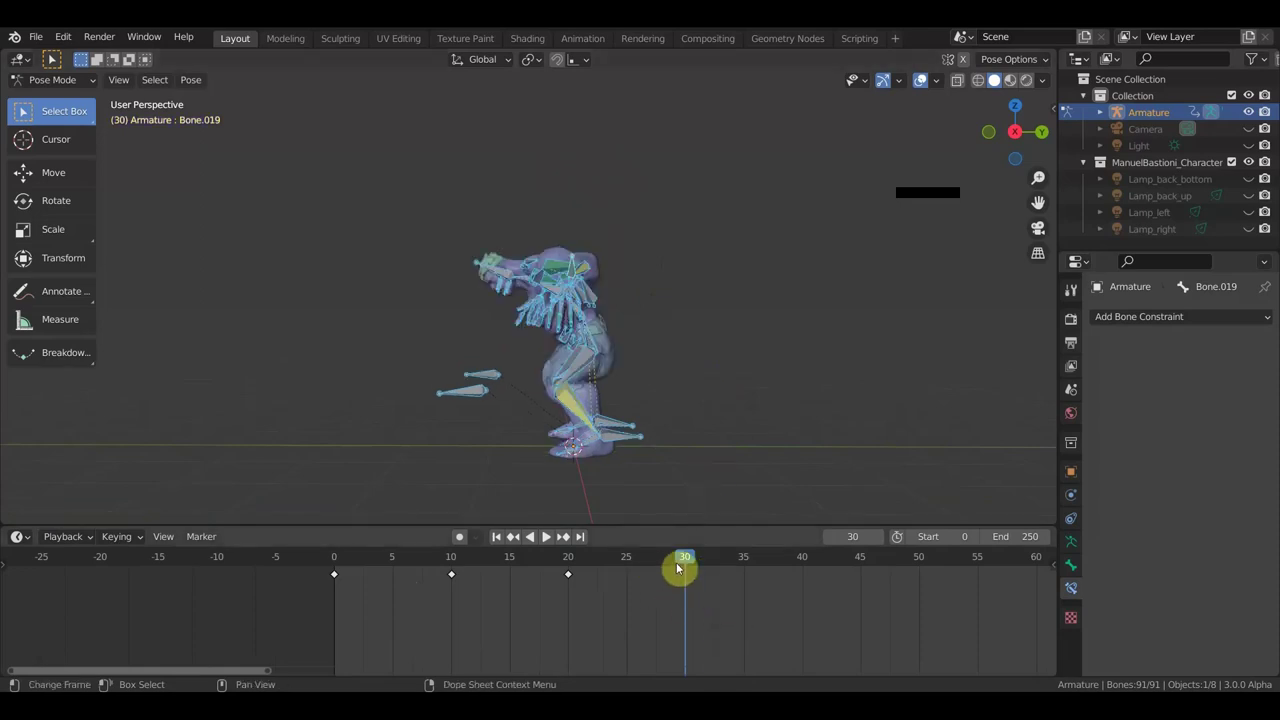
Step: In Right Ortho view, lift the root bone upward and tilt the body 24.2°
middle_click_drag(666, 434, 766, 443)
scroll(745, 432, "up", 4)
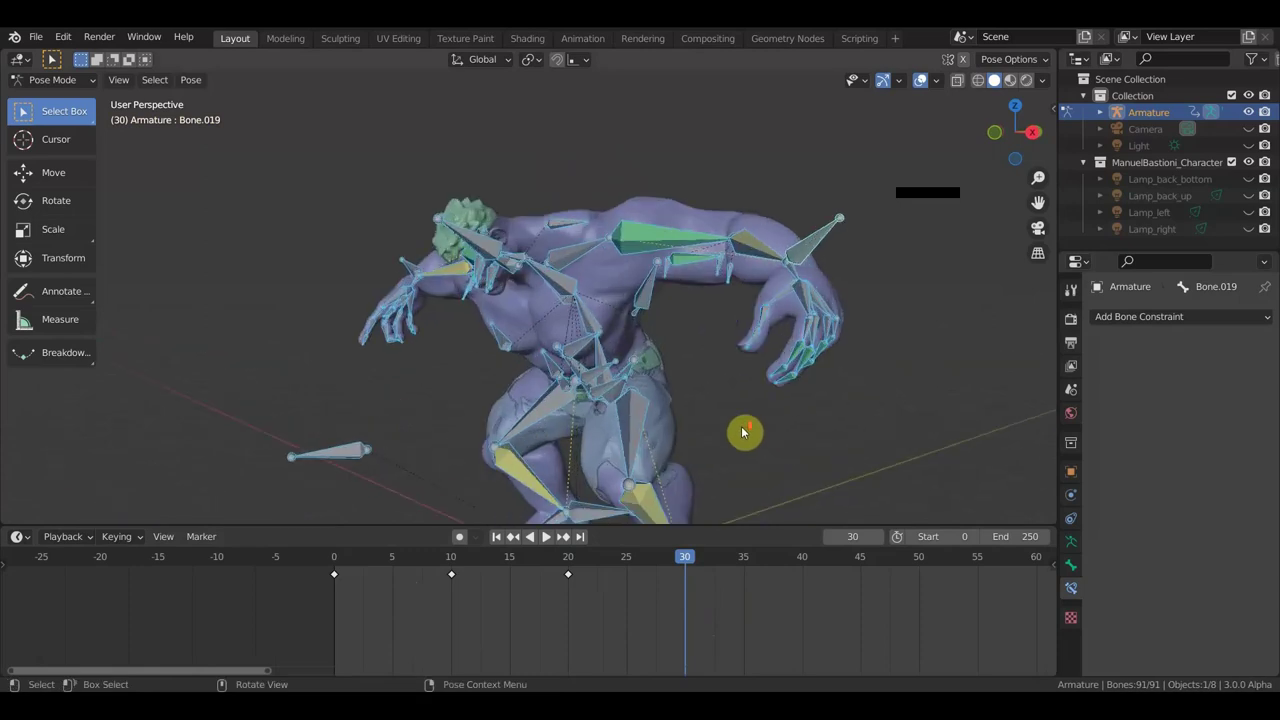
left_click(595, 332)
mouse_move(829, 424)
middle_mouse_down()
mouse_move(720, 429)
mouse_move(776, 418)
mouse_move(643, 362)
middle_mouse_up()
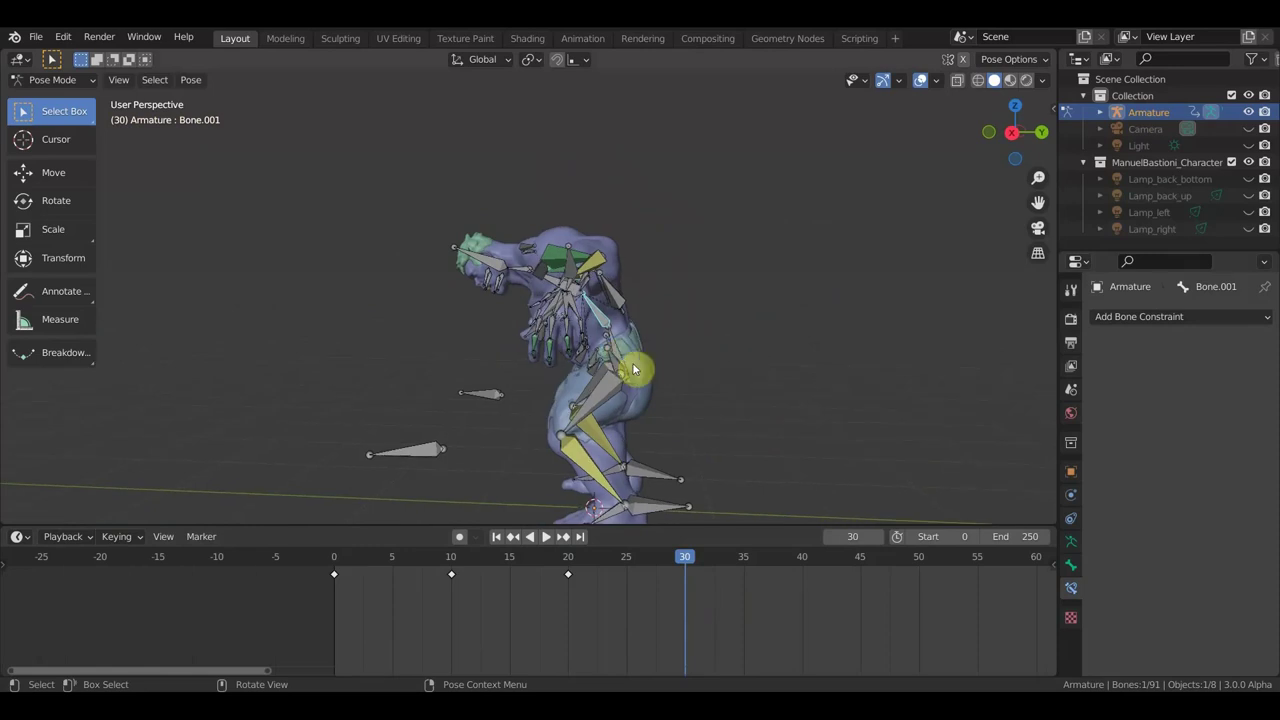
left_click(633, 369)
key("KP_3")
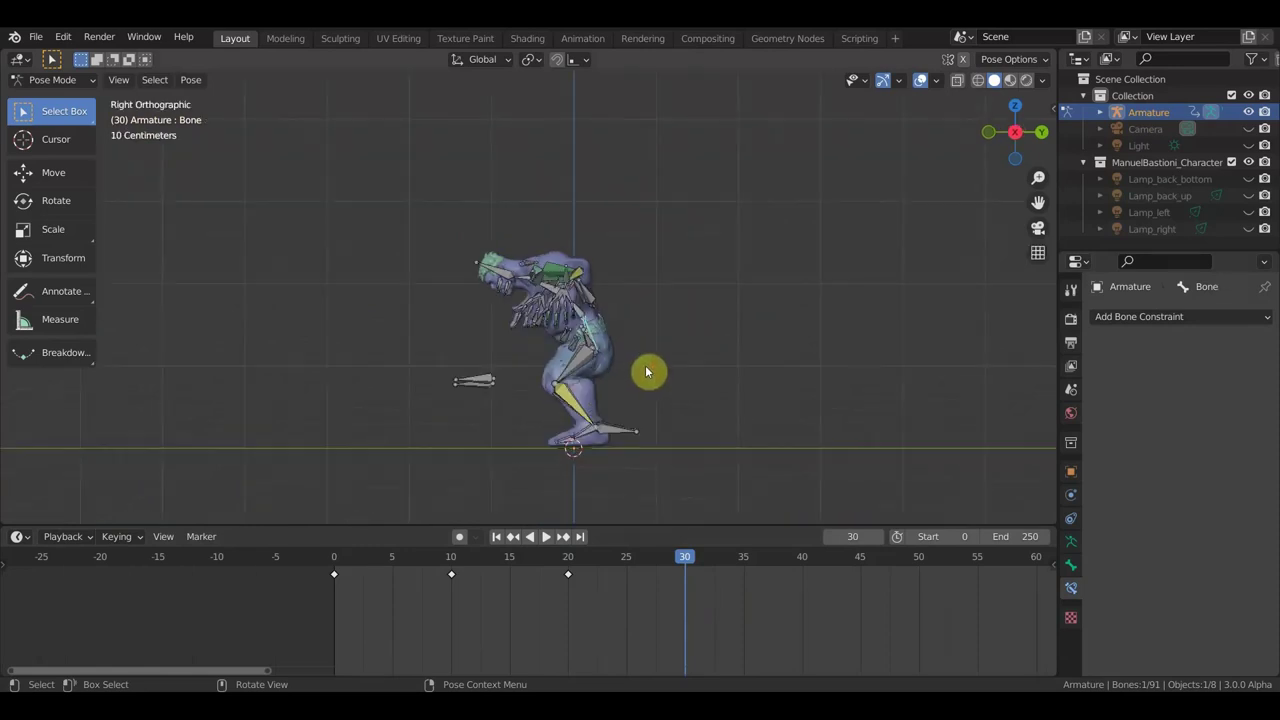
key("g")
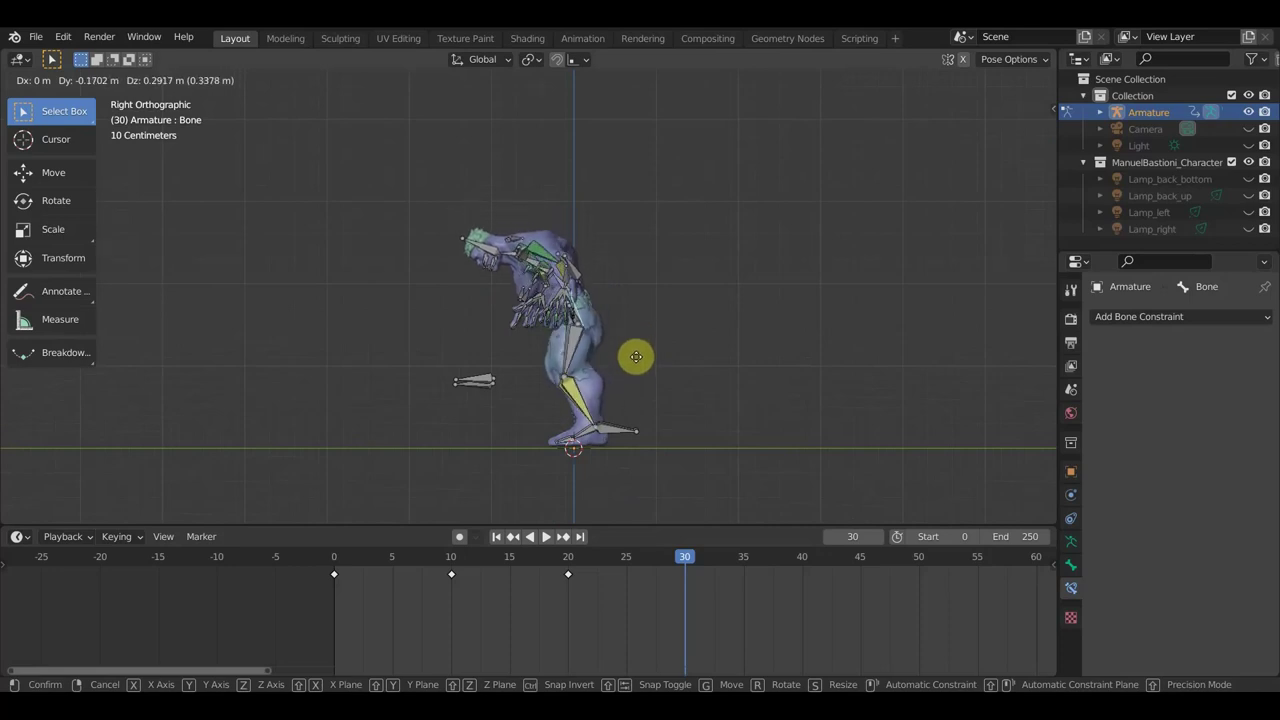
left_click(640, 300)
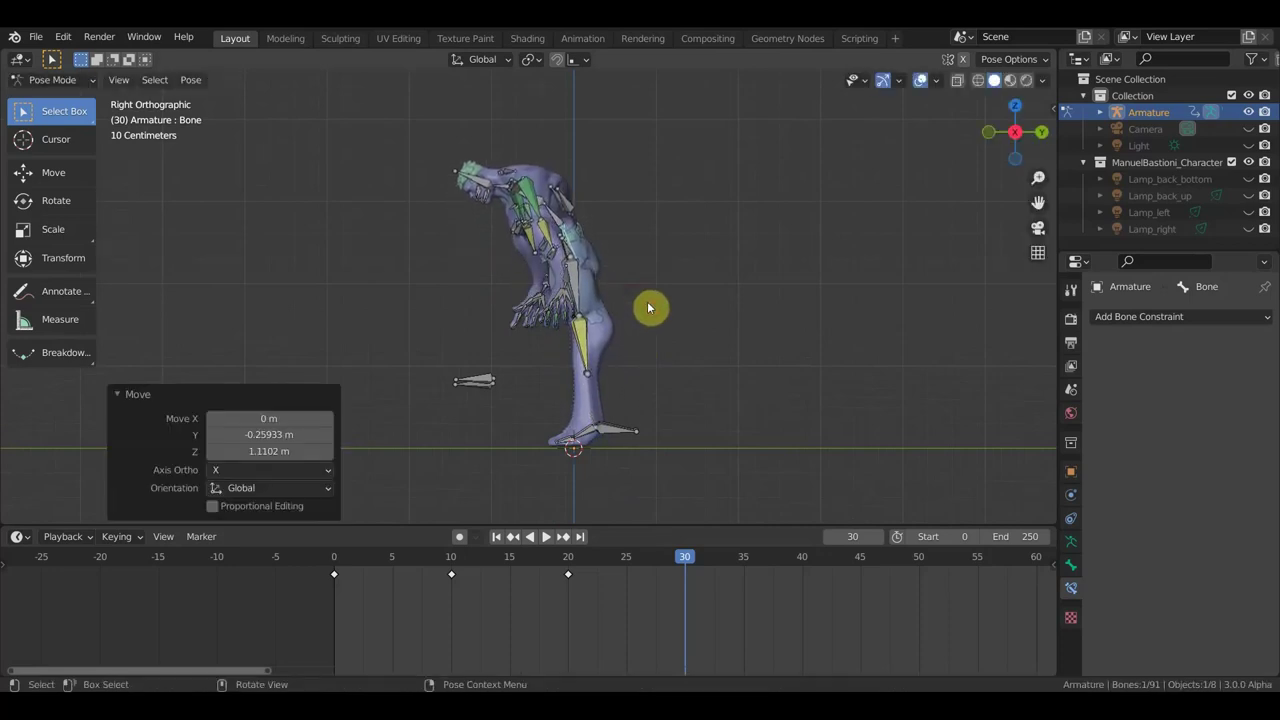
key("r")
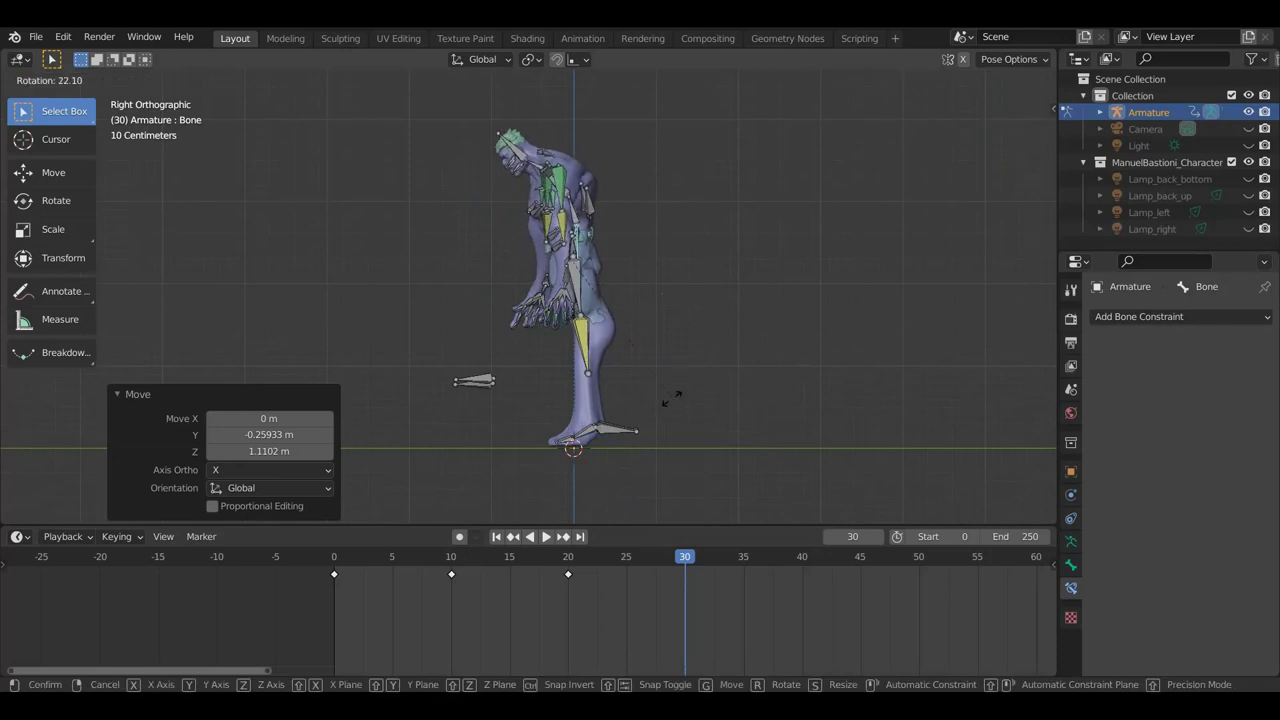
left_click(669, 407)
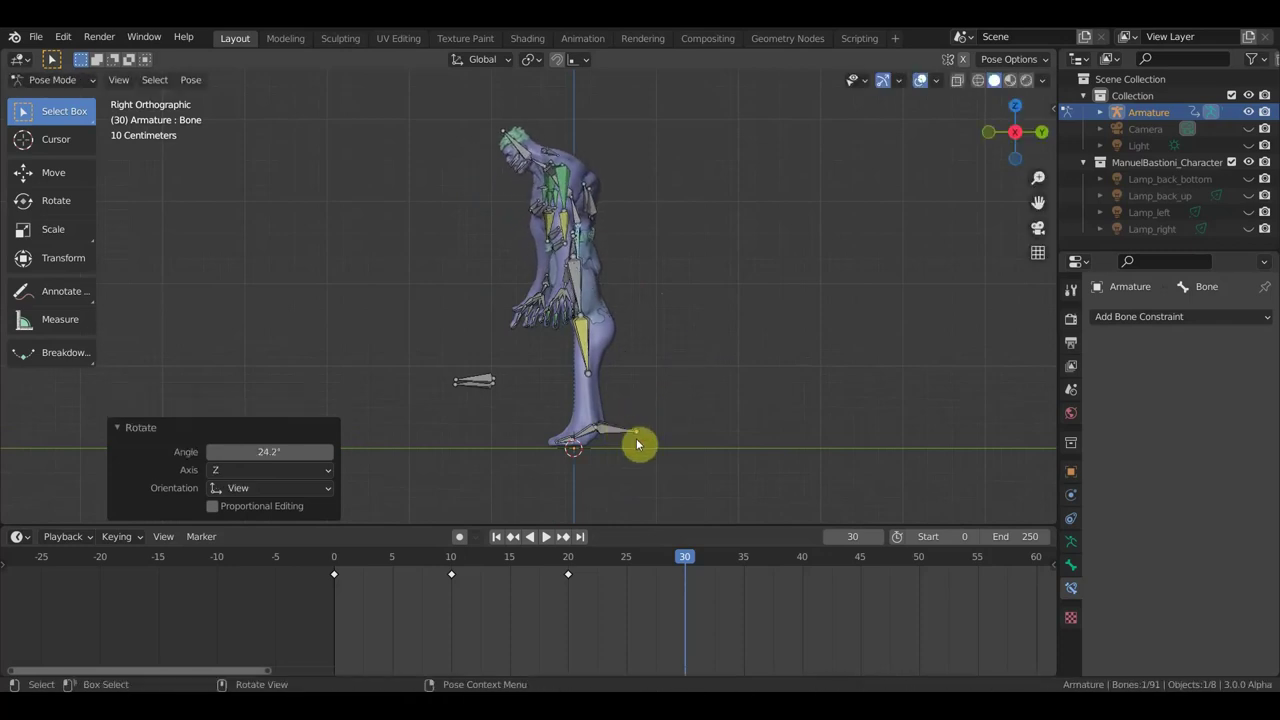
Step: Raise foot bone Bone.012 by 0.19449 m and angle it -36.5°
left_click(637, 444, "shift")
key("g")
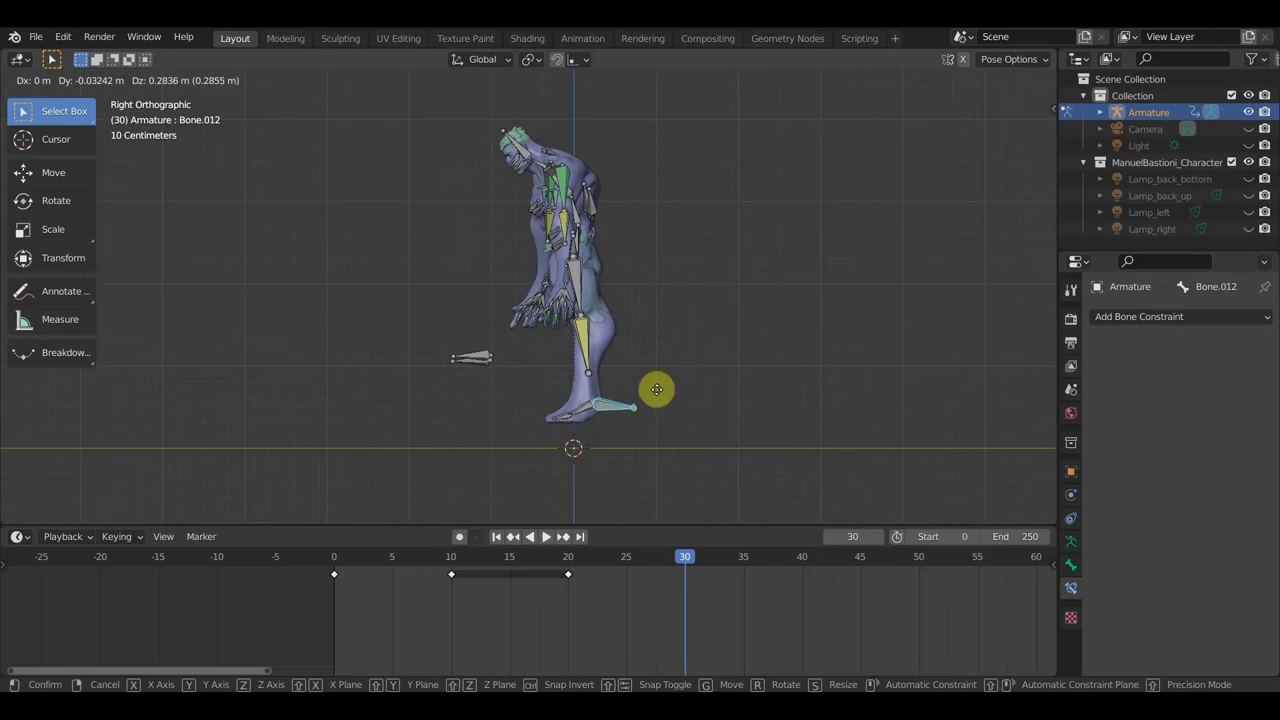
left_click(661, 374)
key("r")
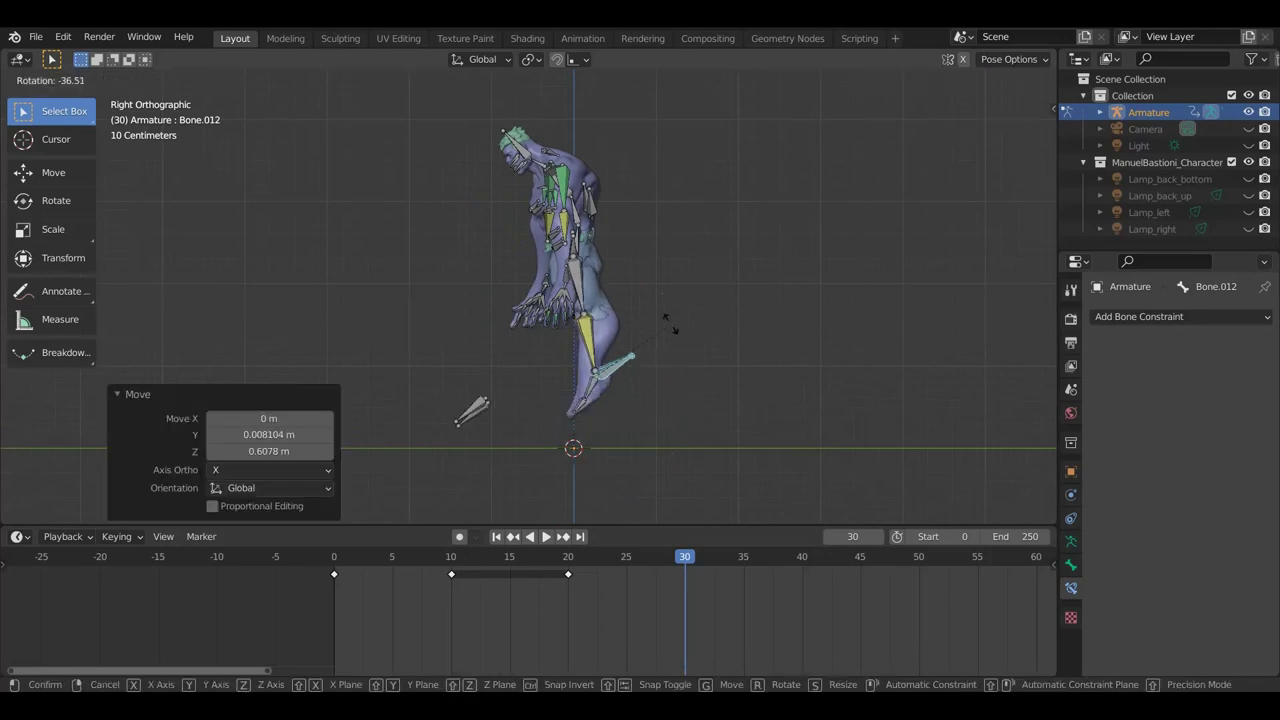
left_click(669, 325)
key("g")
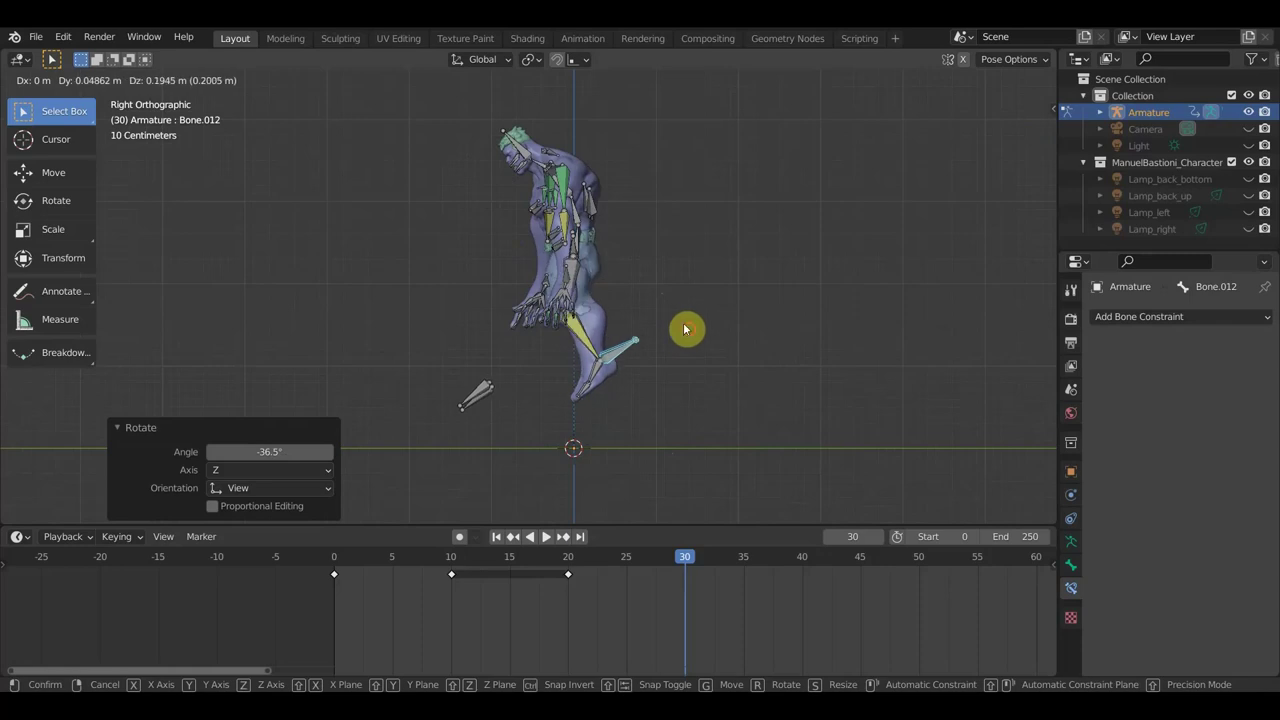
left_click(685, 330)
middle_click_drag(643, 357, 840, 360)
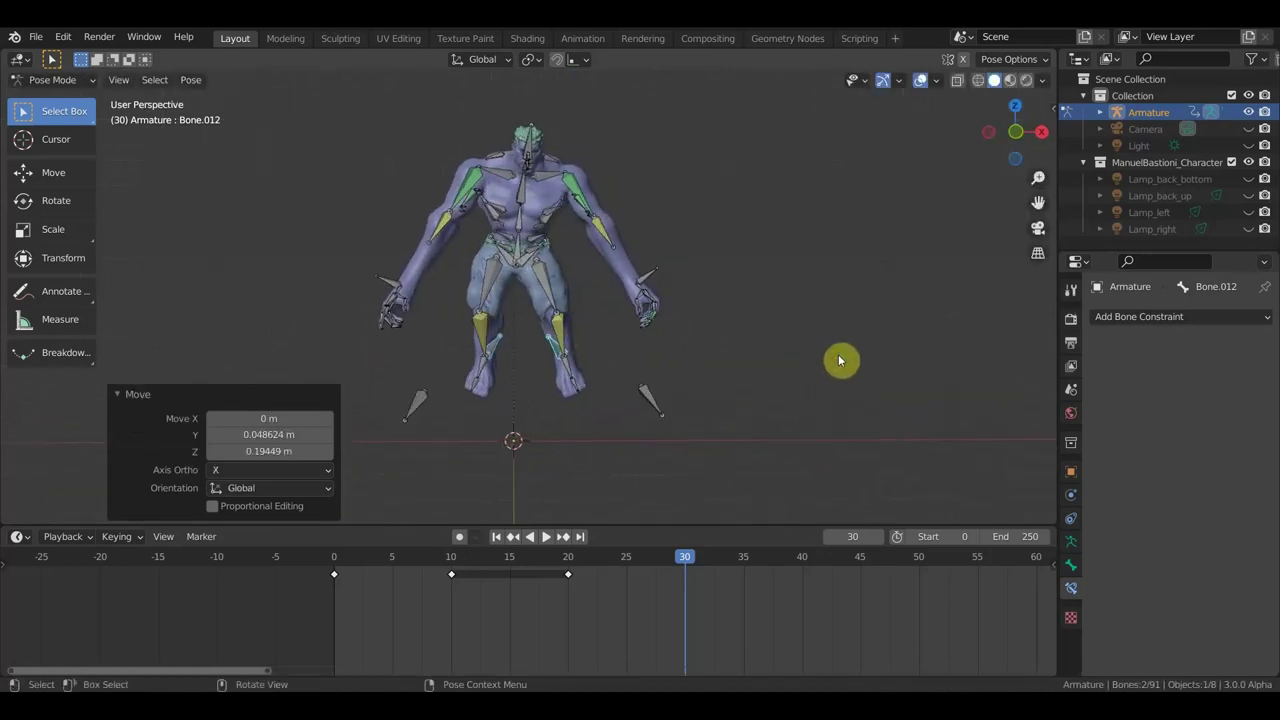
Step: Rotate the root bone to tilt the body further
left_click(598, 318)
key("r")
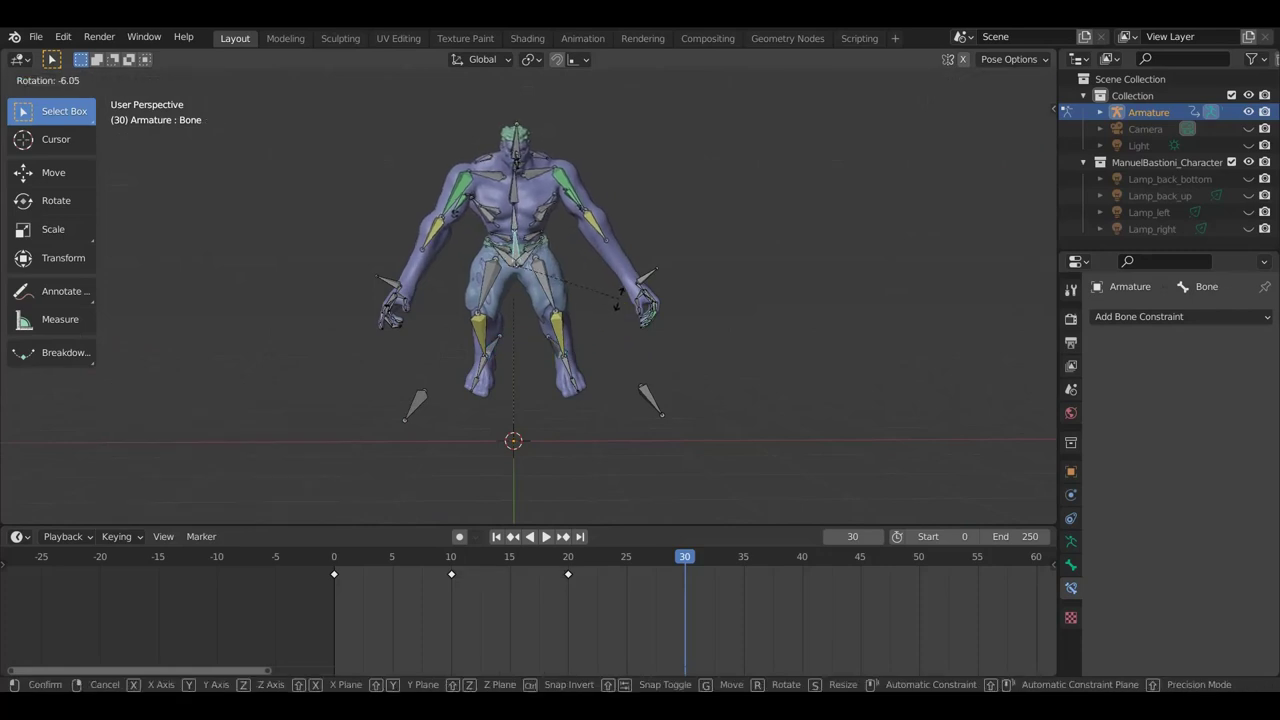
left_click(620, 306)
Step: Raise arm bone Bone.019 overhead, moving it and rotating it to 39°
left_click(640, 300)
key("g")
left_click(668, 306)
mouse_move(668, 306)
middle_mouse_down()
mouse_move(648, 325)
mouse_move(449, 360)
middle_mouse_up()
key("r")
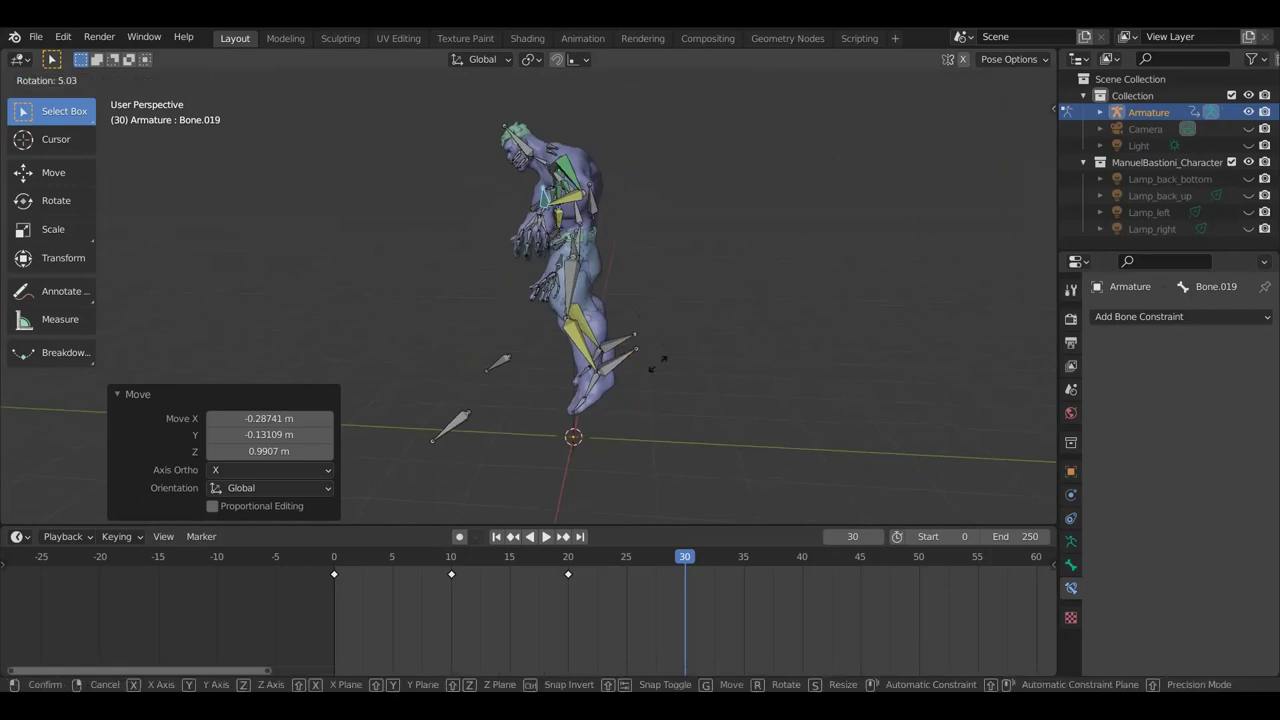
left_click(590, 400)
middle_click_drag(590, 400, 591, 397)
key("g")
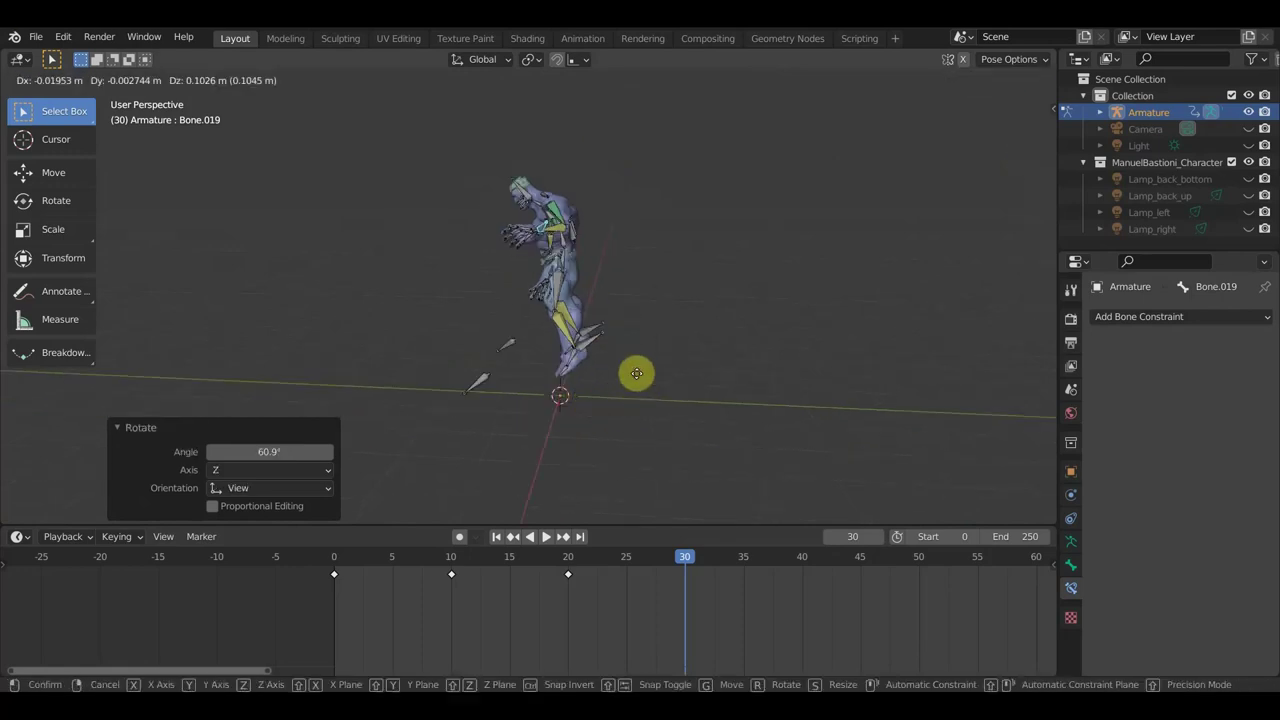
left_click(628, 308)
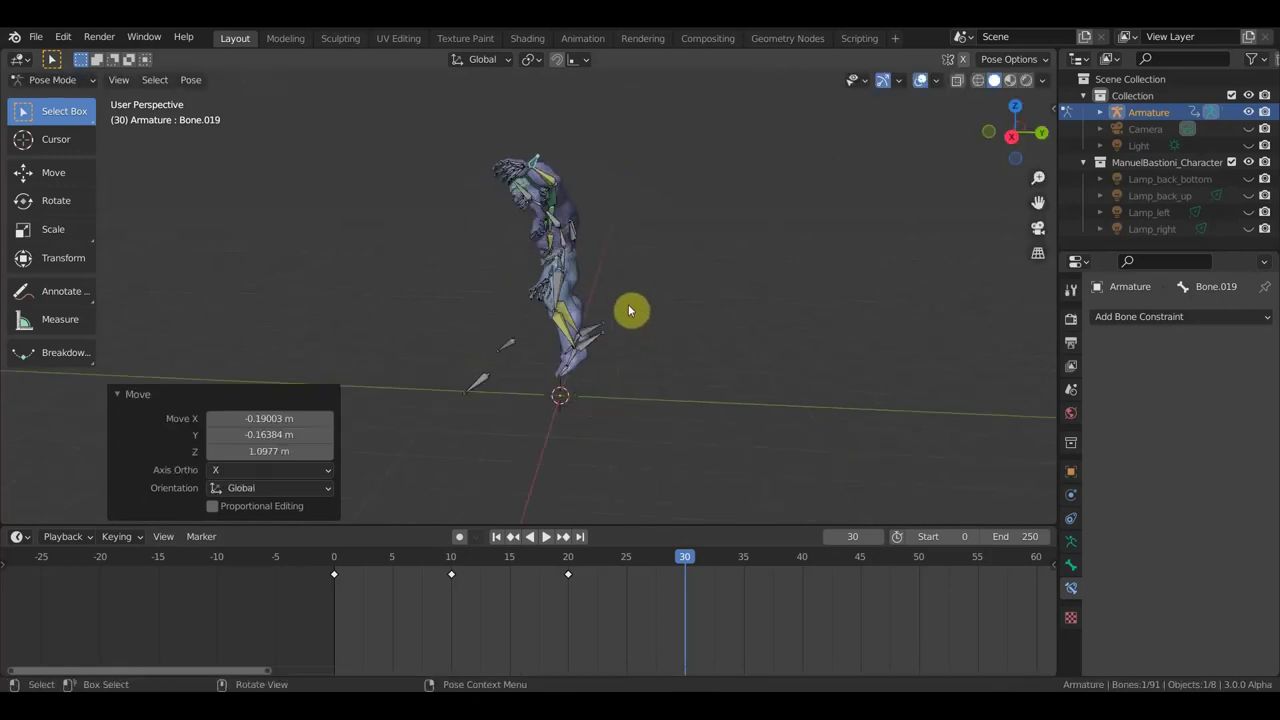
key("r")
left_click(634, 349)
mouse_move(634, 349)
middle_mouse_down()
mouse_move(791, 349)
mouse_move(834, 327)
middle_mouse_up()
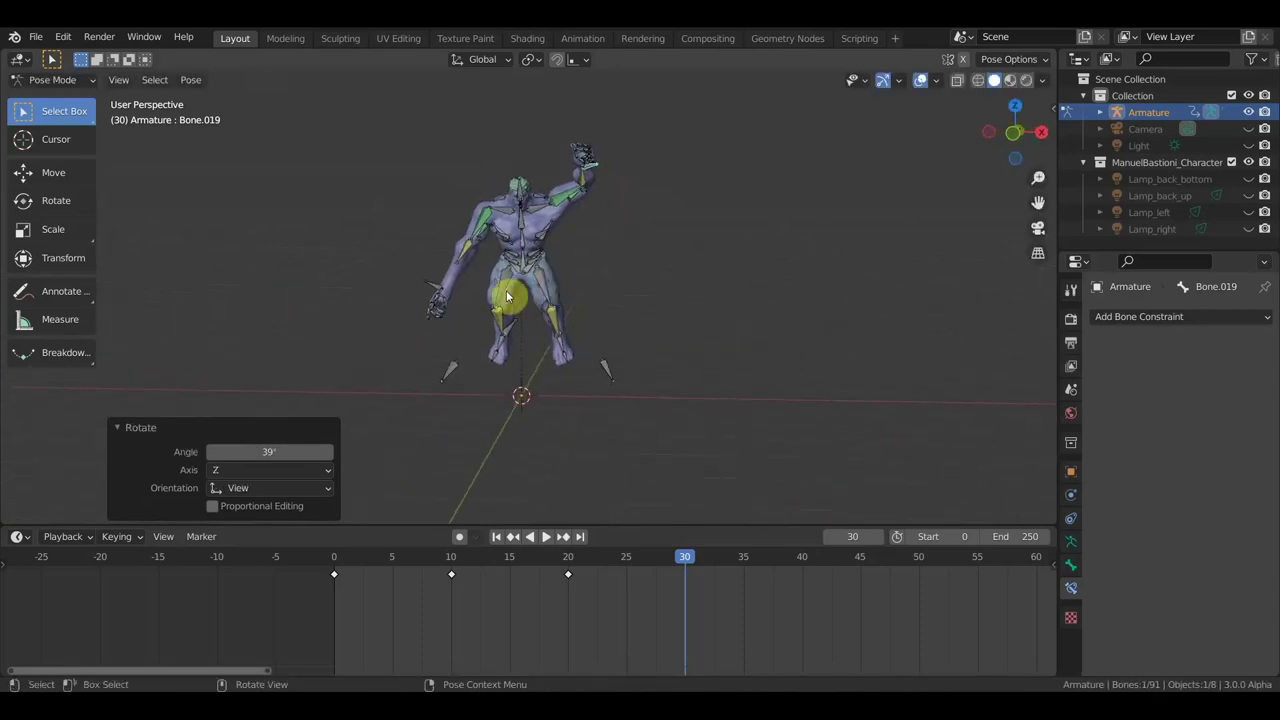
Step: Move the other hand bone Bone.088 upward, rotate it, and nudge it into place
left_click(433, 288)
key("g")
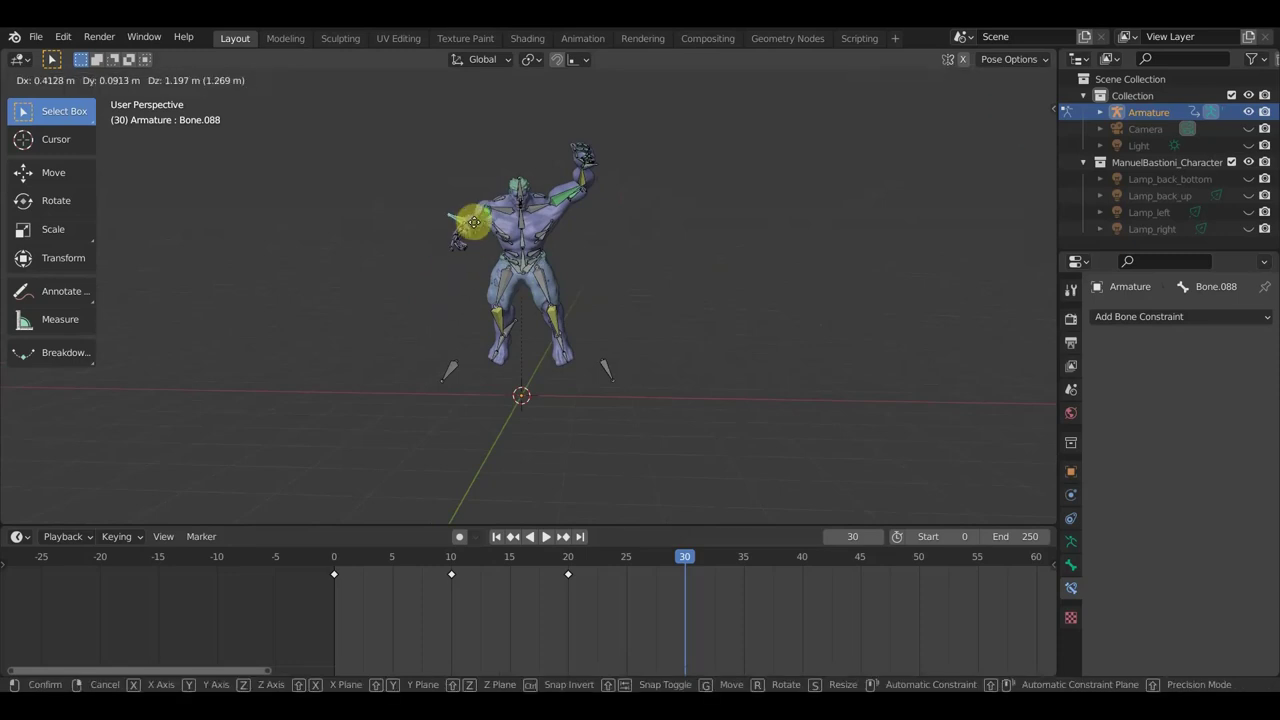
left_click(469, 166)
mouse_move(469, 166)
middle_mouse_down()
mouse_move(583, 226)
mouse_move(711, 237)
mouse_move(689, 277)
middle_mouse_up()
key("r")
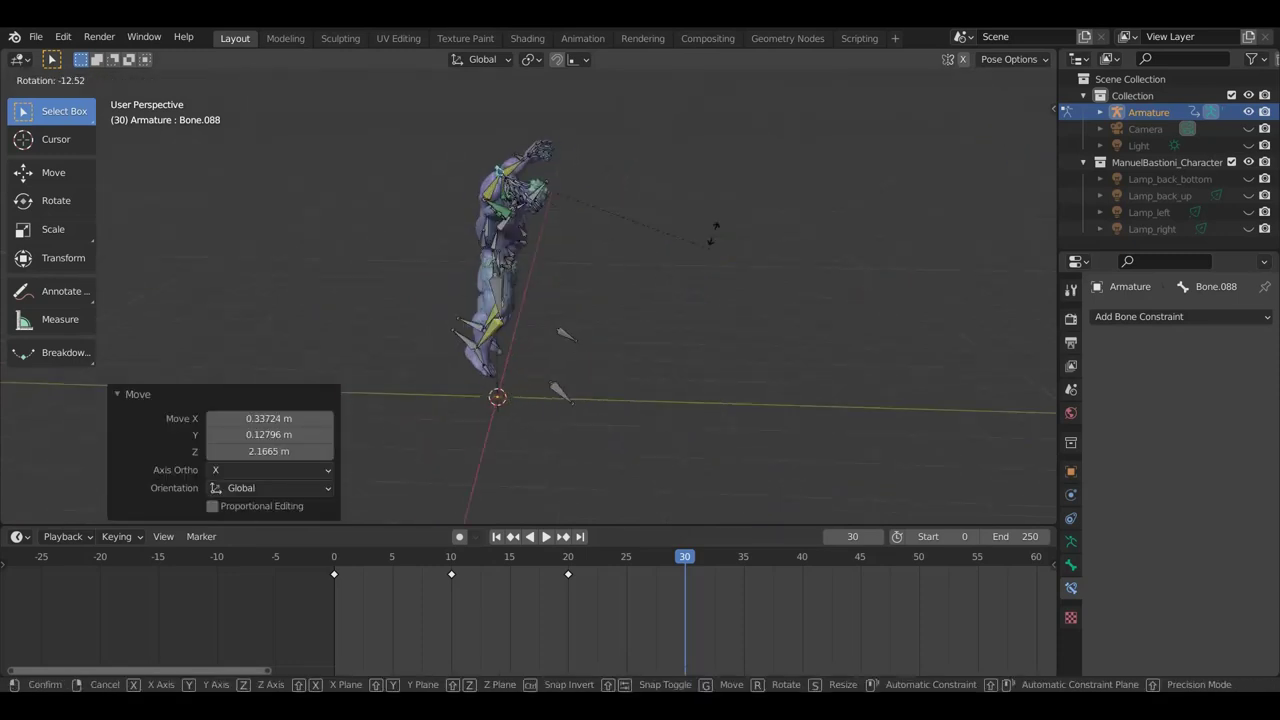
left_click(634, 409)
mouse_move(634, 409)
middle_mouse_down()
mouse_move(571, 369)
mouse_move(617, 323)
mouse_move(668, 384)
mouse_move(666, 349)
mouse_move(677, 366)
mouse_move(680, 349)
mouse_move(689, 354)
mouse_move(577, 377)
mouse_move(434, 377)
mouse_move(437, 366)
mouse_move(297, 354)
middle_mouse_up()
key("g")
left_click(689, 354)
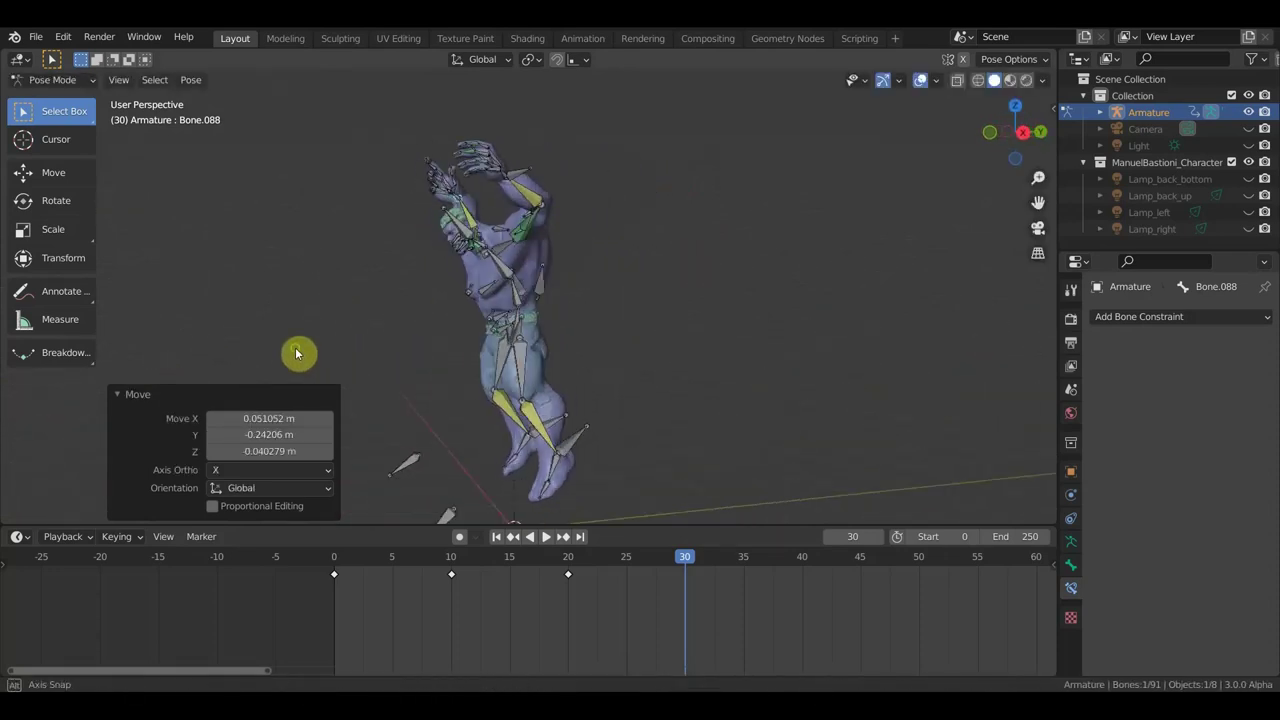
Step: Rotate spine bone Bone.002 to bend the back
mouse_move(594, 383)
middle_mouse_down()
mouse_move(406, 391)
mouse_move(523, 274)
middle_mouse_up()
left_click(523, 274)
mouse_move(640, 320)
middle_mouse_down()
mouse_move(717, 317)
mouse_move(788, 289)
middle_mouse_up()
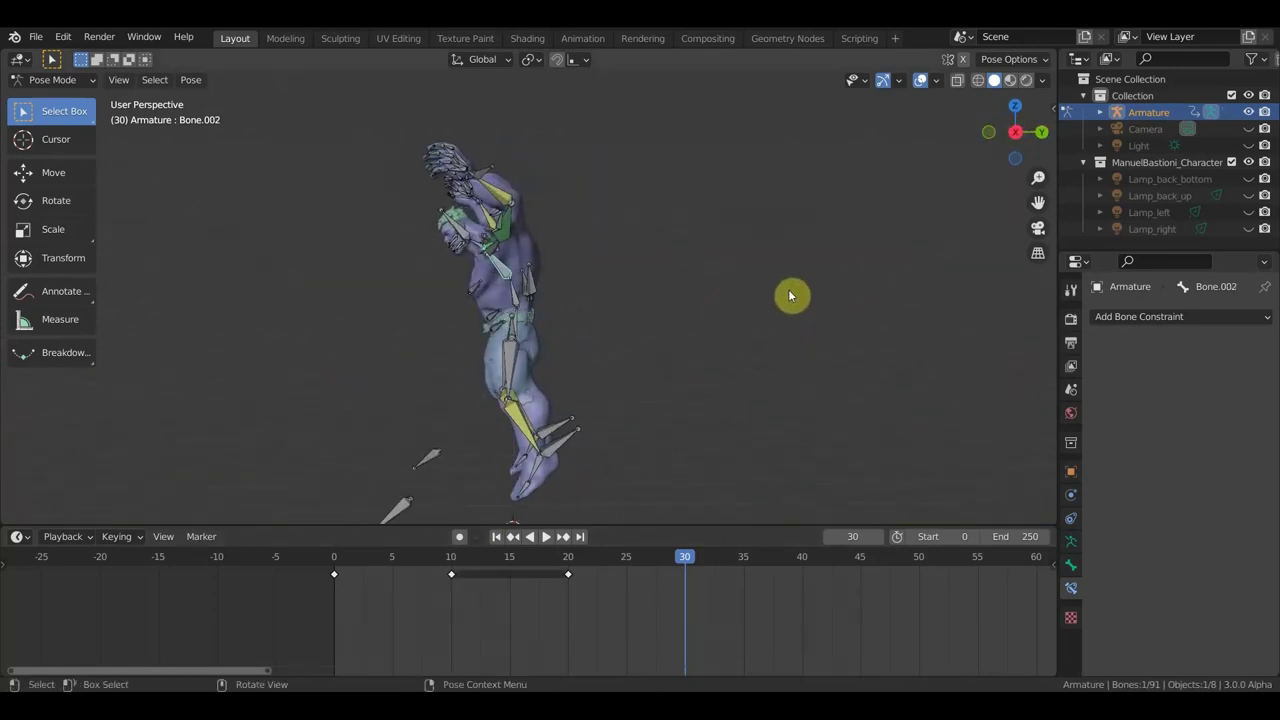
key("r")
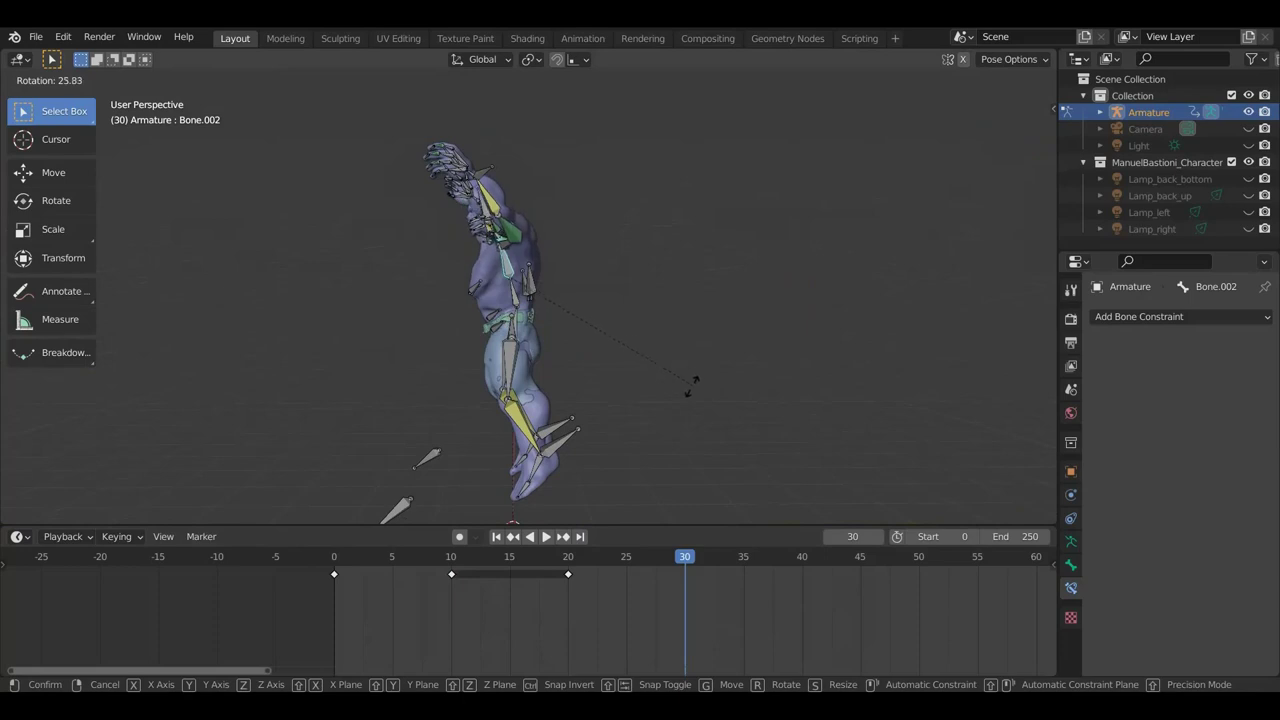
left_click(686, 388)
mouse_move(686, 394)
middle_mouse_down()
mouse_move(743, 391)
mouse_move(704, 366)
middle_mouse_up()
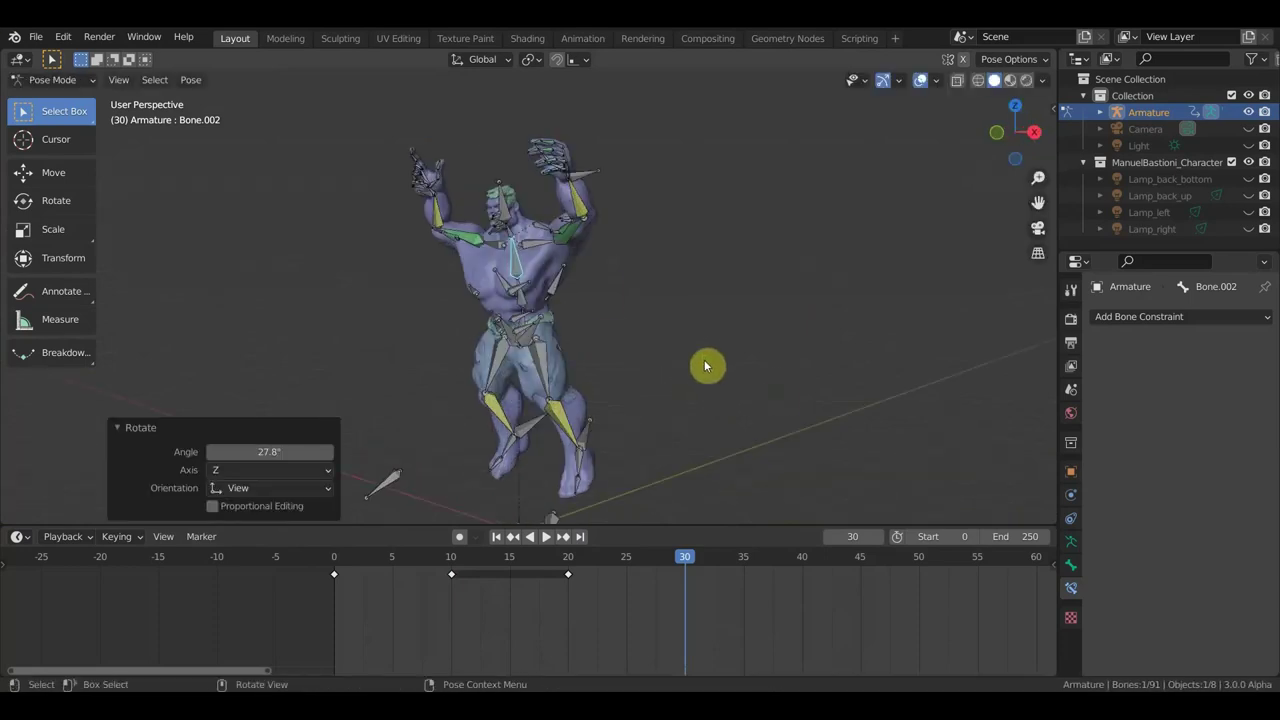
Step: Try a -17.5° rotation on upper spine bone Bone.004, then undo it
left_click(523, 218)
mouse_move(731, 286)
middle_mouse_down()
mouse_move(694, 286)
mouse_move(731, 257)
middle_mouse_up()
key("r")
left_click(699, 184)
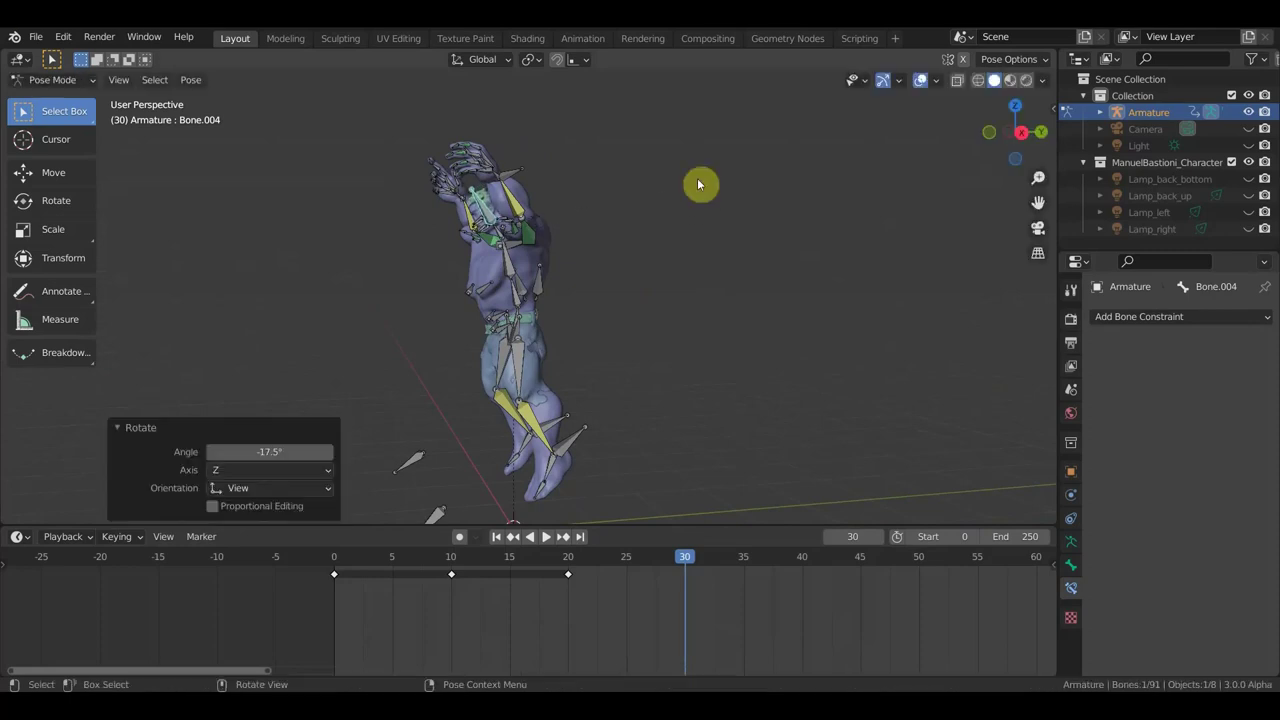
key("ctrl+z")
key("ctrl+z")
Step: Reposition the upper-arm and forearm bones of the raised arm
middle_click_drag(513, 167, 723, 167)
key("g")
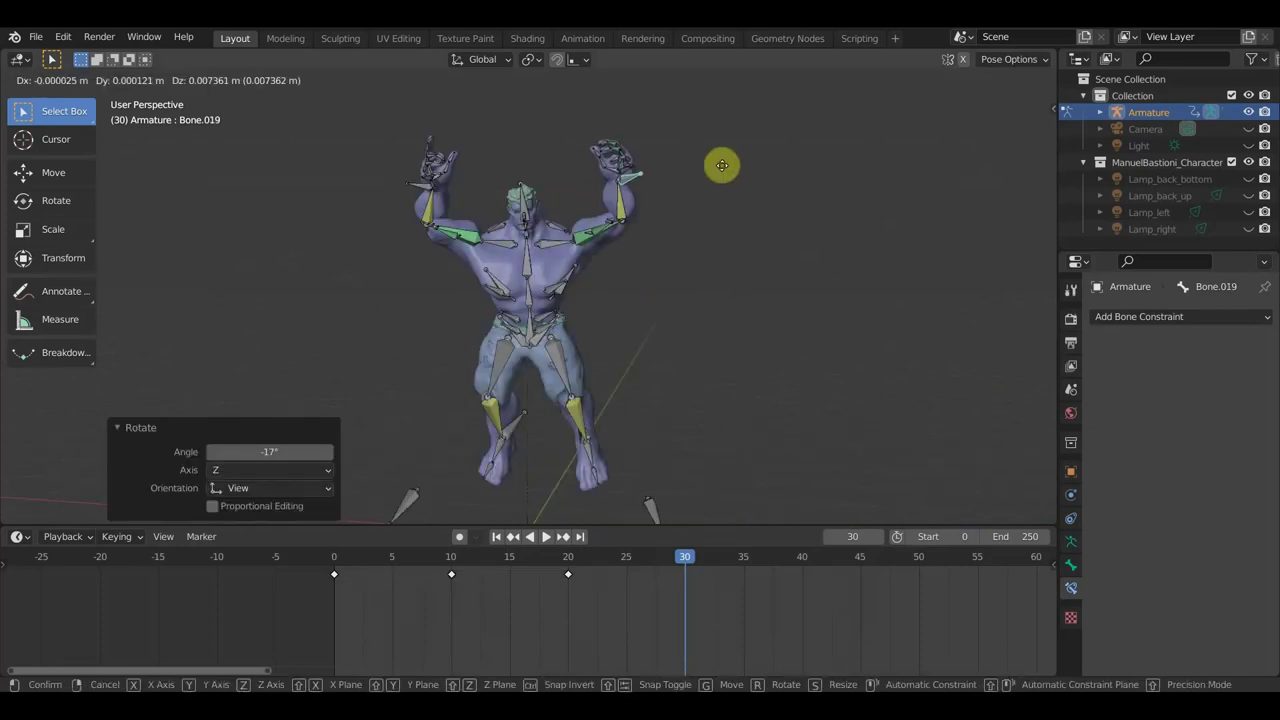
left_click(701, 166)
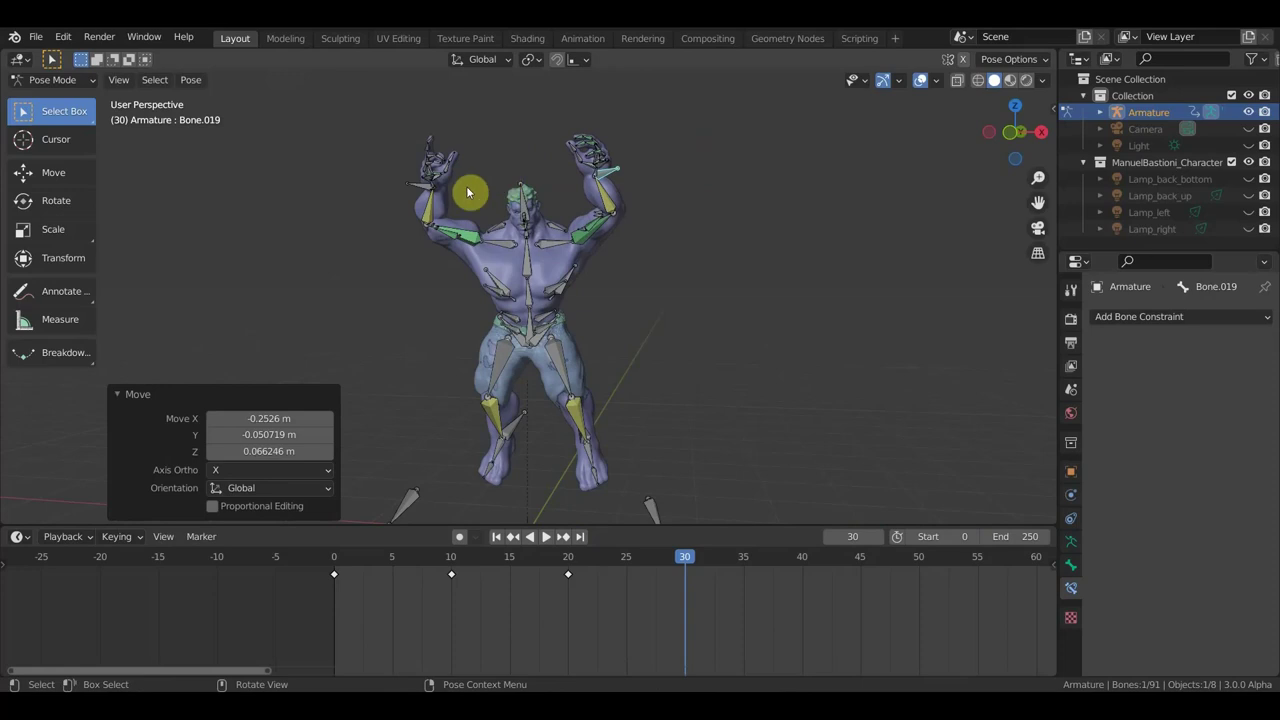
left_click(415, 192)
key("g")
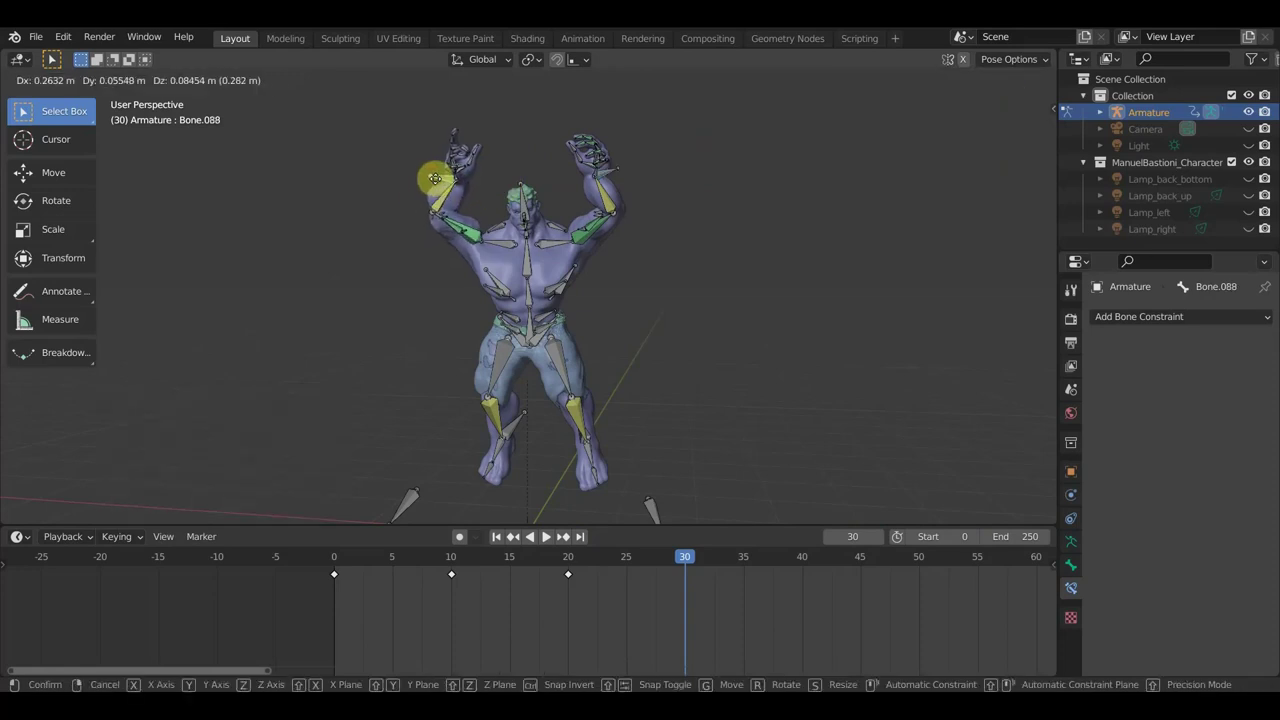
left_click(437, 185)
mouse_move(491, 200)
middle_mouse_down()
mouse_move(424, 295)
mouse_move(357, 337)
mouse_move(543, 214)
mouse_move(572, 246)
mouse_move(549, 346)
mouse_move(615, 277)
middle_mouse_up()
scroll(531, 351, "up", 3)
Step: Move the small armpit bone twice to clean up the armpit shape
left_click(479, 289)
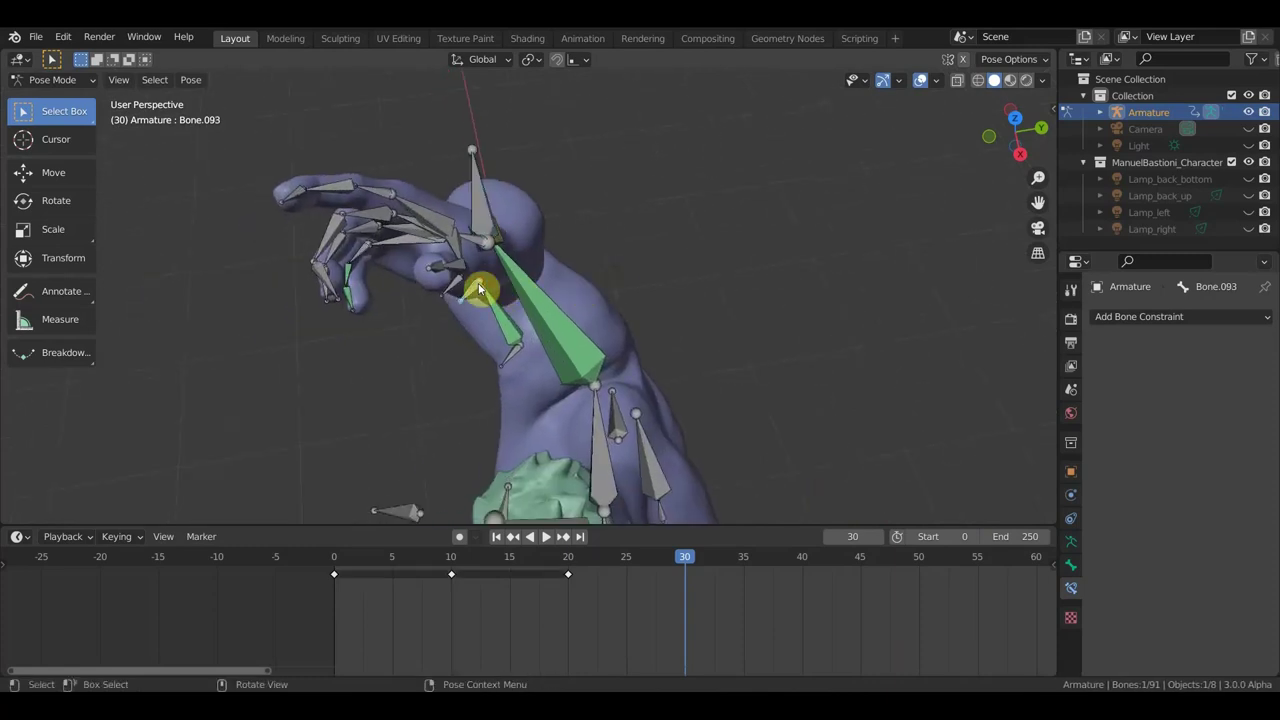
key("g")
left_click(485, 311)
mouse_move(485, 311)
middle_mouse_down()
mouse_move(606, 277)
mouse_move(634, 234)
middle_mouse_up()
key("g")
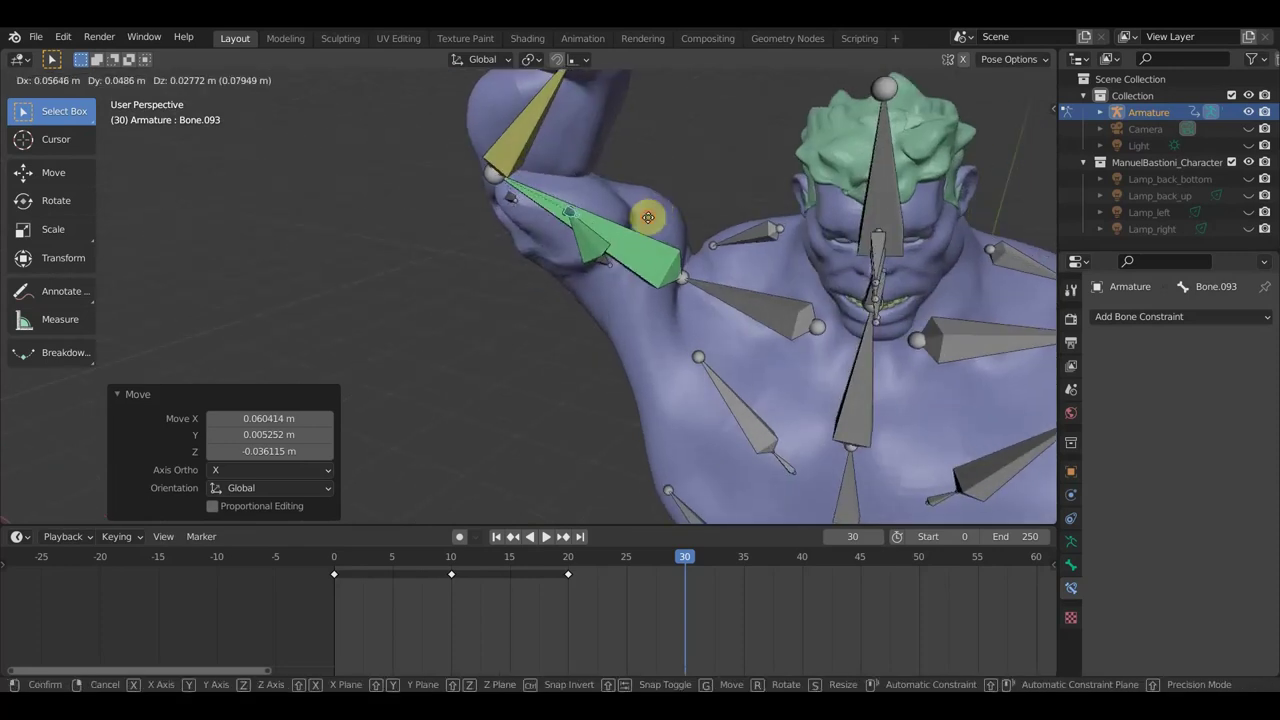
left_click(648, 217)
Step: Reposition the small underarm bone, undoing a bad move first
middle_click_drag(614, 243, 508, 300)
key("g")
left_click(515, 320)
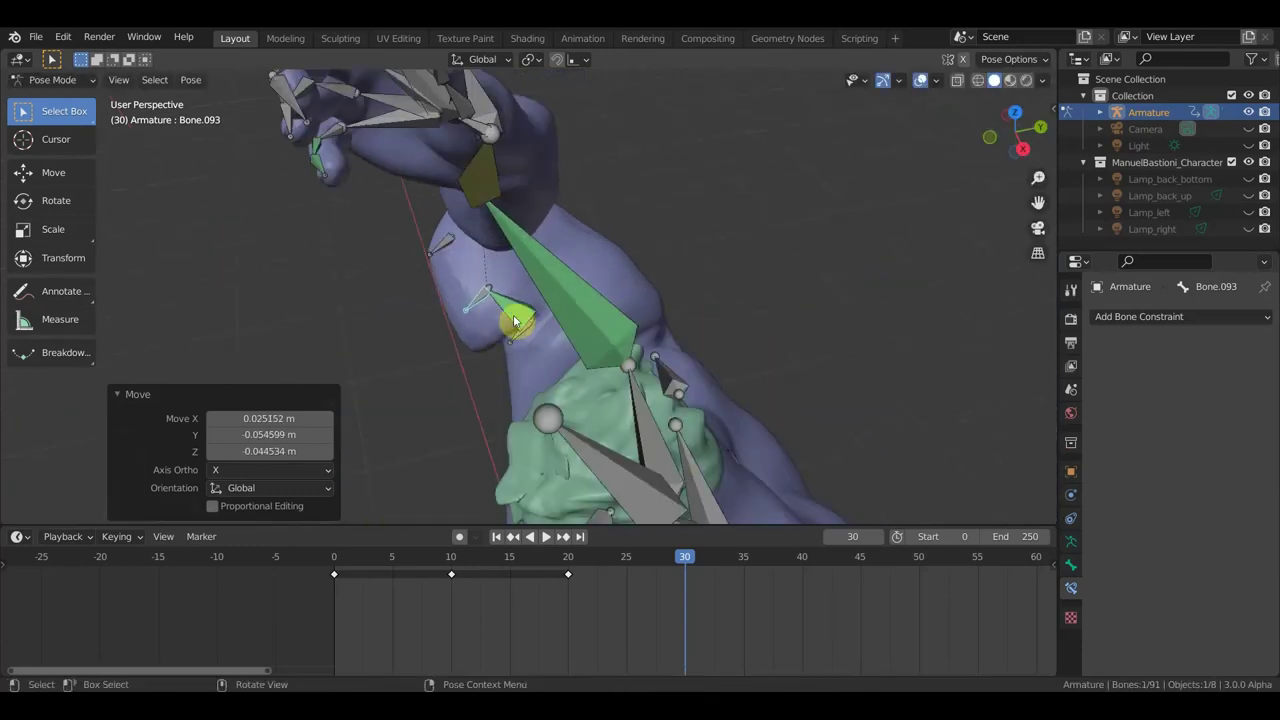
key("ctrl+z")
key("ctrl+z")
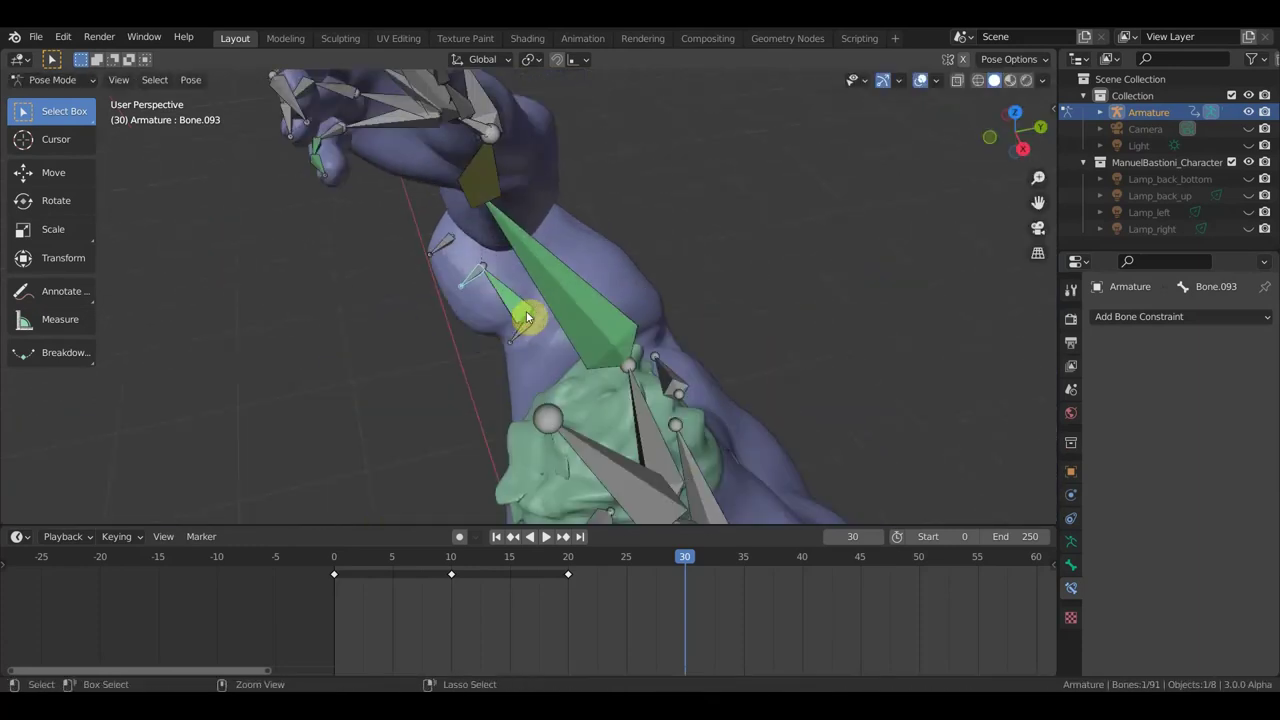
key("ctrl+z")
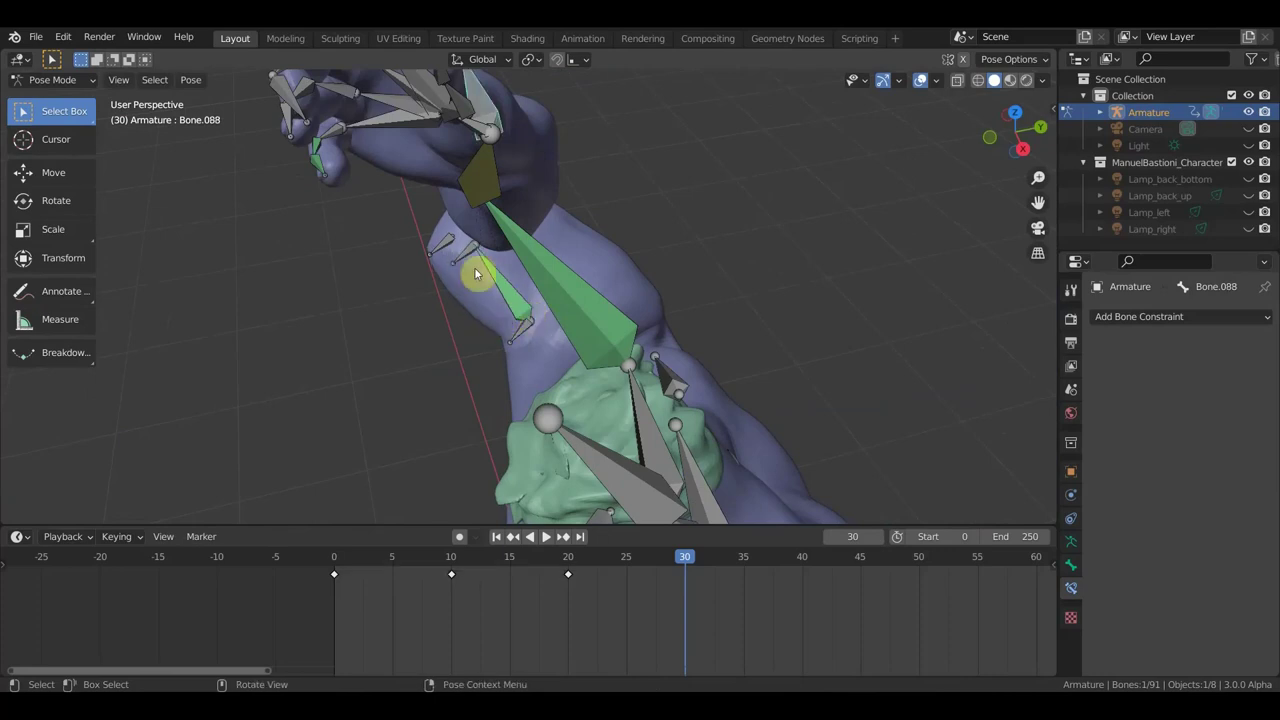
key("g")
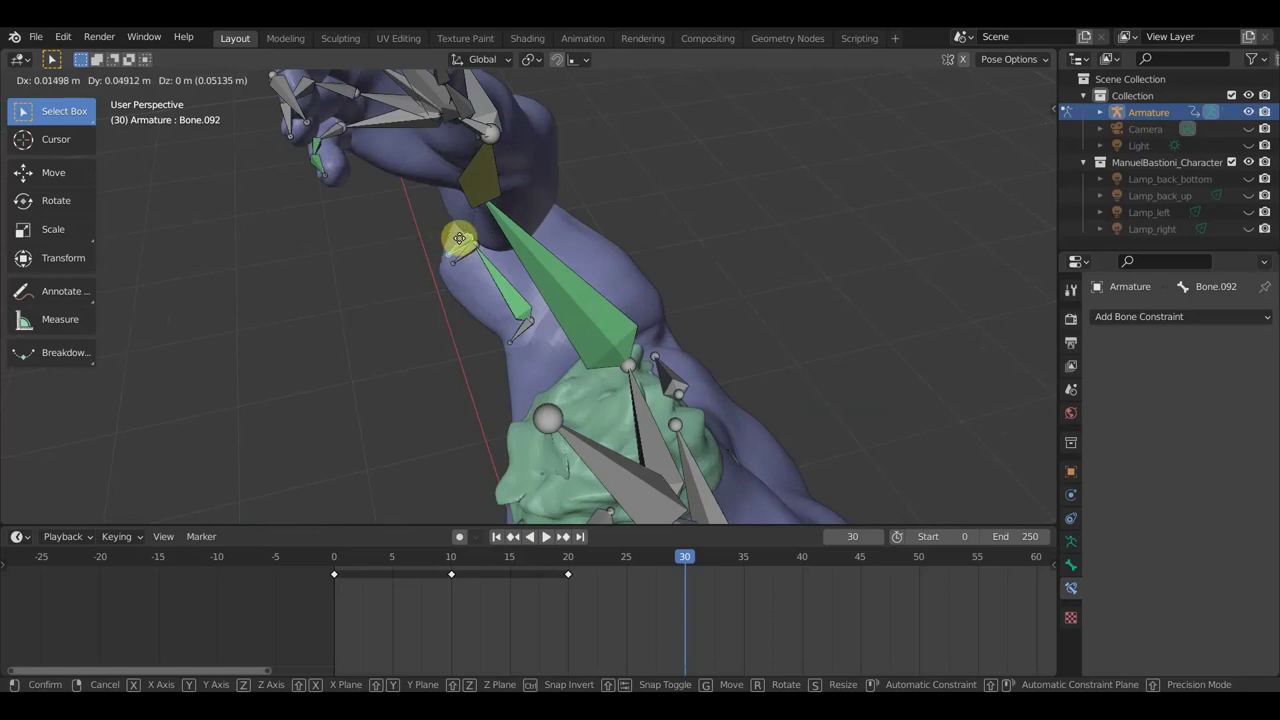
left_click(456, 236)
Step: Shift the neighbouring underarm bone, then fine-tune the first one again
left_click(460, 258)
key("g")
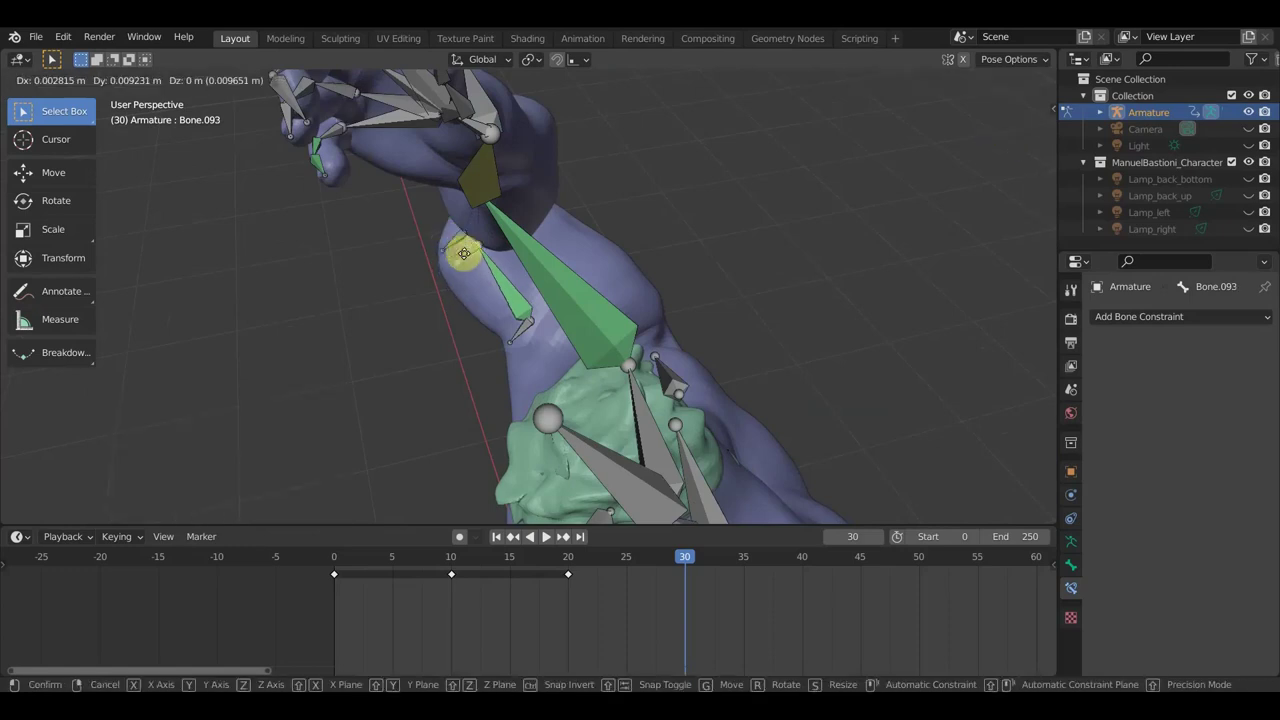
left_click(477, 257)
left_click(452, 245)
key("g")
left_click(456, 245)
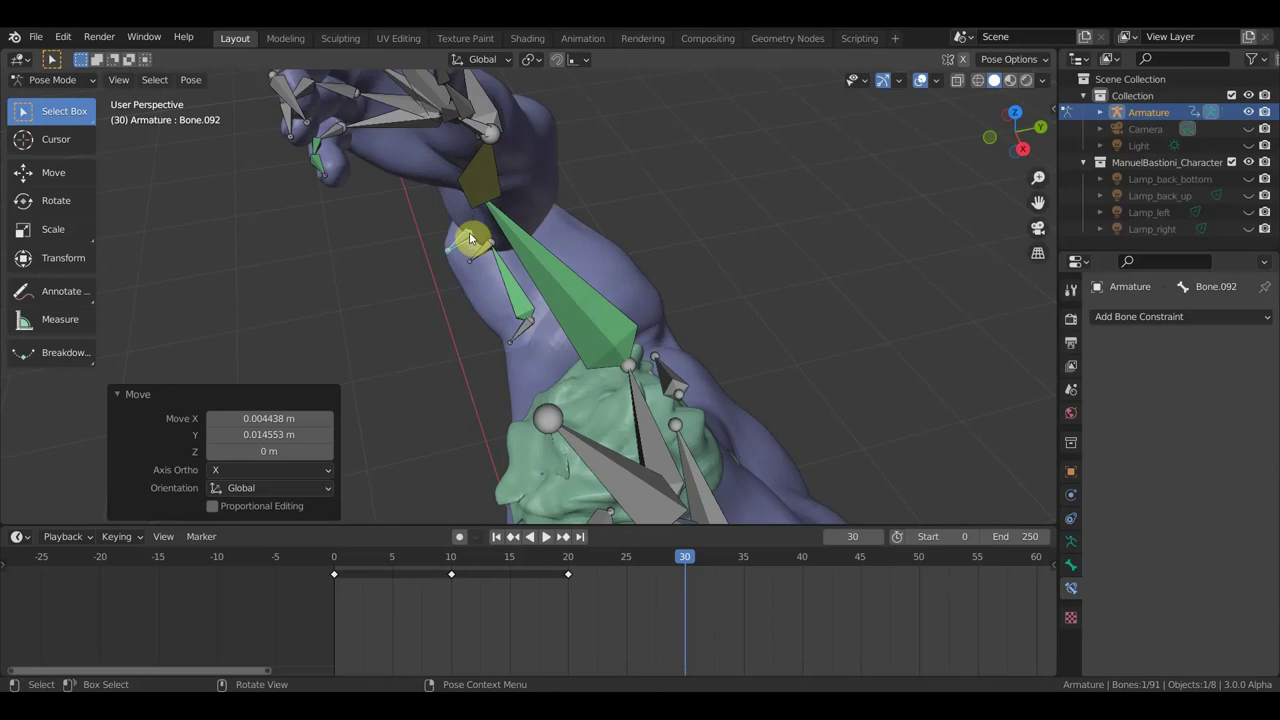
Step: Select the shoulder bone on the character's back and begin rotating it
mouse_move(561, 252)
middle_mouse_down()
mouse_move(654, 272)
mouse_move(757, 229)
mouse_move(804, 250)
mouse_move(734, 238)
mouse_move(774, 269)
mouse_move(739, 229)
mouse_move(751, 234)
mouse_move(714, 247)
middle_mouse_up()
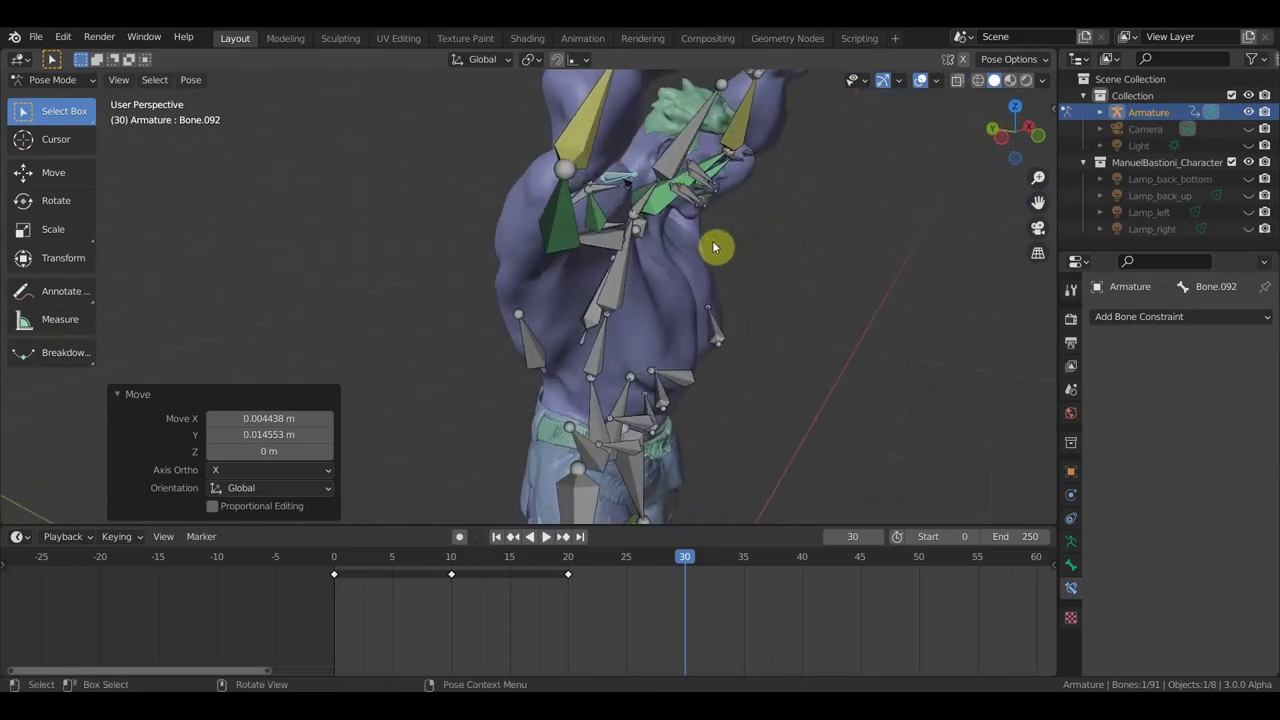
left_click(566, 232)
middle_click_drag(566, 232, 603, 287)
key("r")
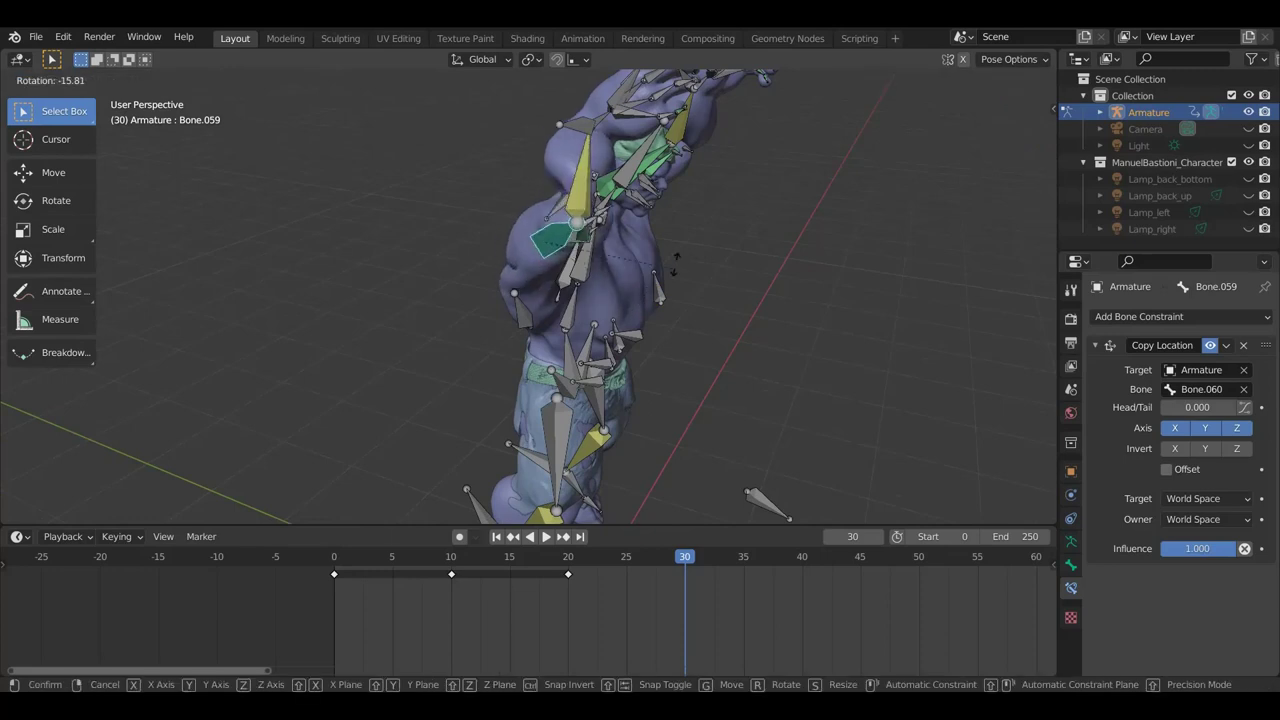
Step: Turn shoulder bone Bone.059 45.9° and shift the armpit bone under the raised arm
left_click(511, 320)
middle_click_drag(511, 320, 330, 304)
mouse_move(636, 231)
middle_mouse_down()
mouse_move(586, 249)
mouse_move(614, 238)
mouse_move(600, 223)
mouse_move(683, 200)
mouse_move(660, 240)
middle_mouse_up()
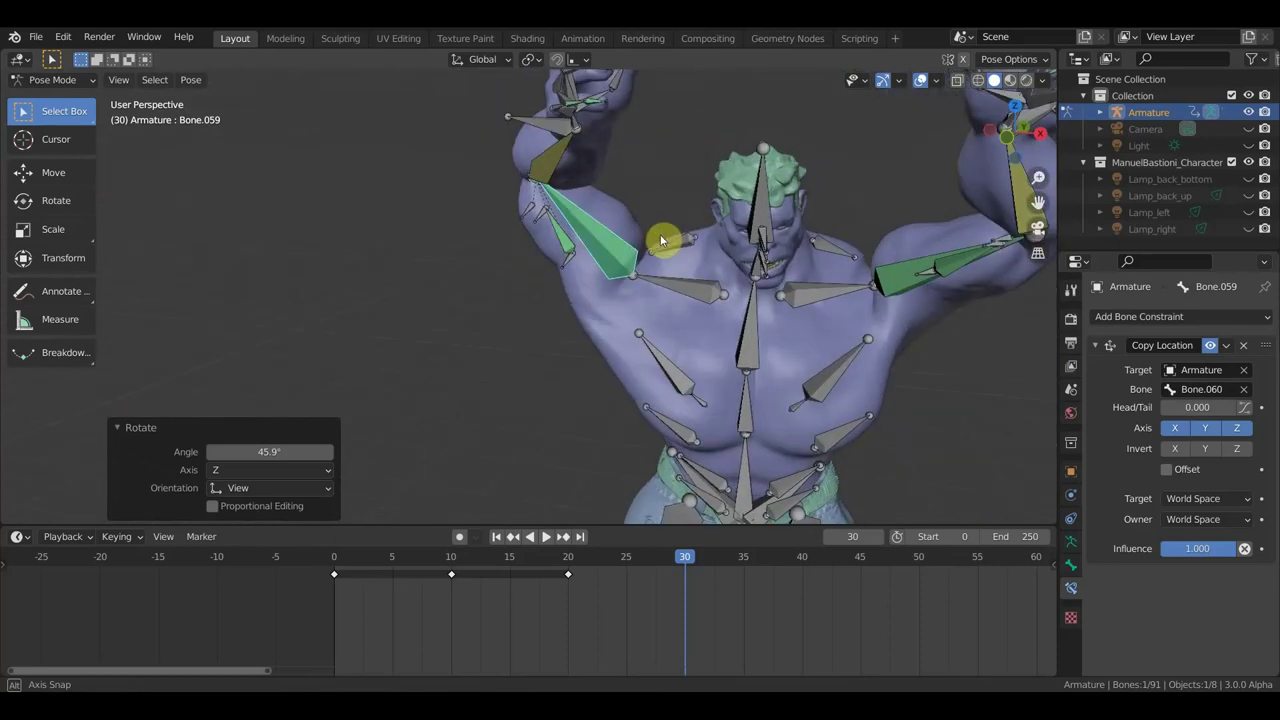
left_click(570, 260)
key("g")
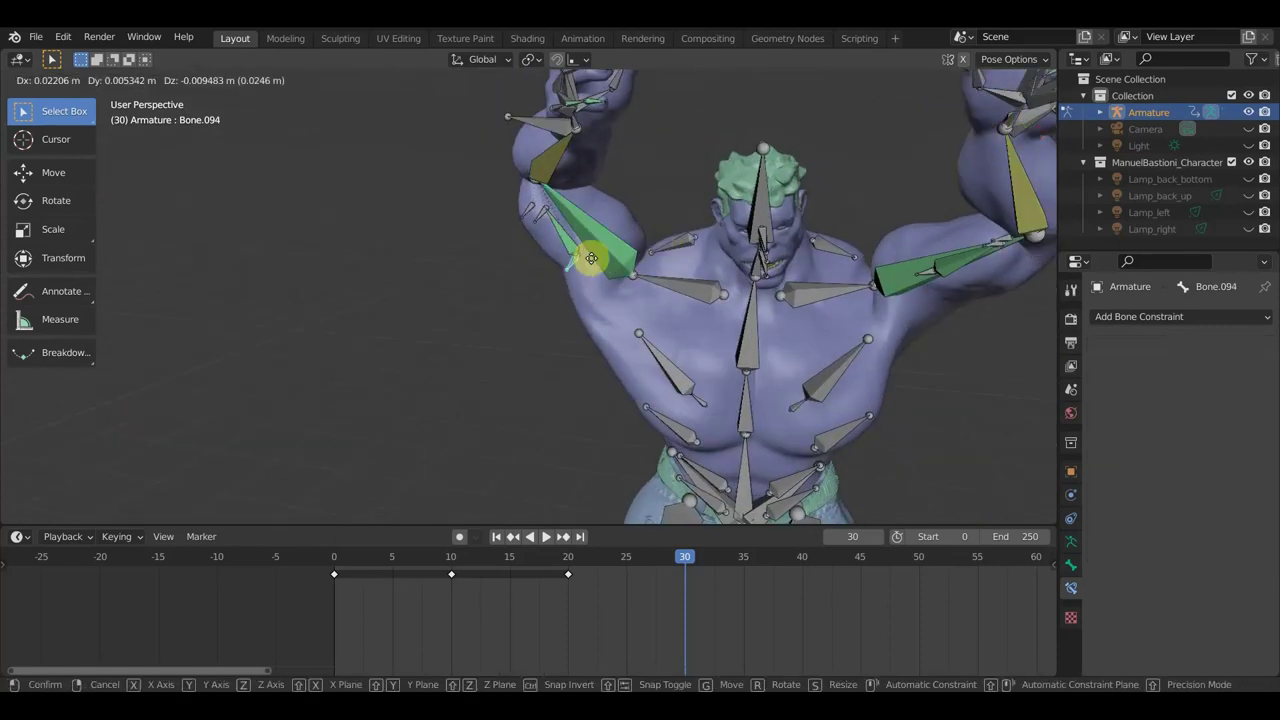
left_click(600, 266)
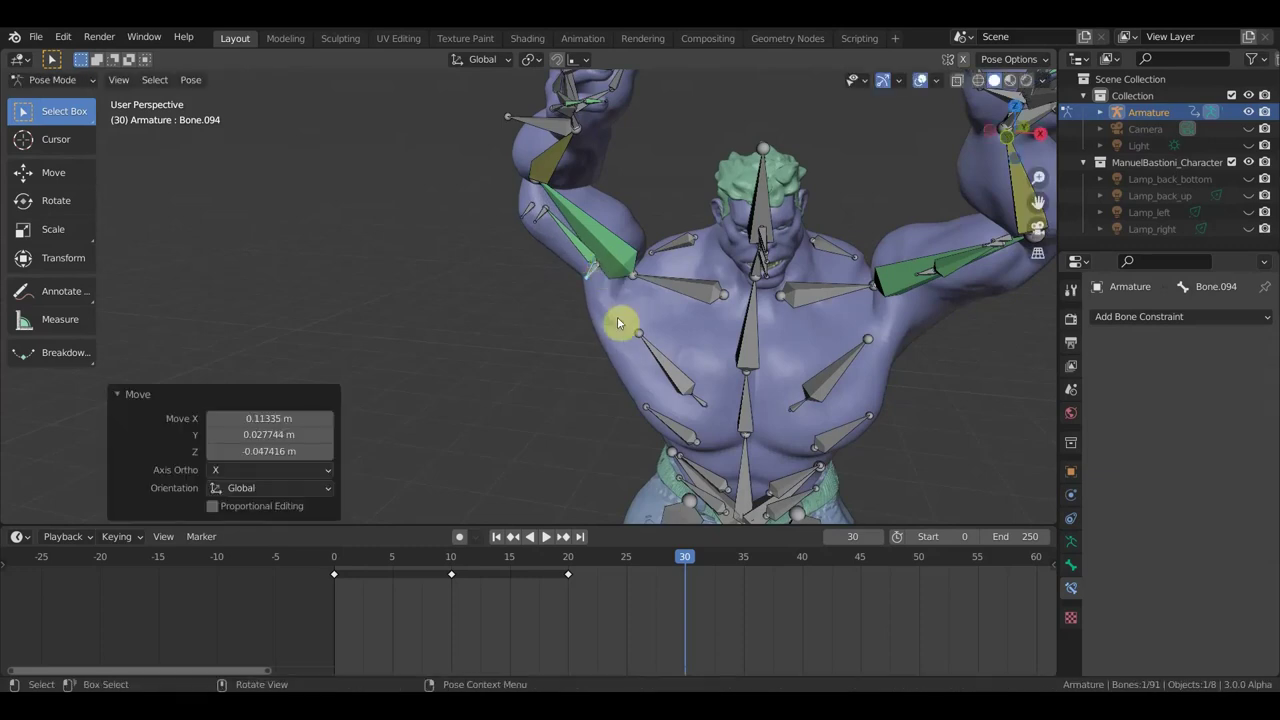
Step: Move chest bones Bone.055 and Bone.047 upward, Bone.047 by 0.15584 m along Z
left_click(663, 372)
key("r")
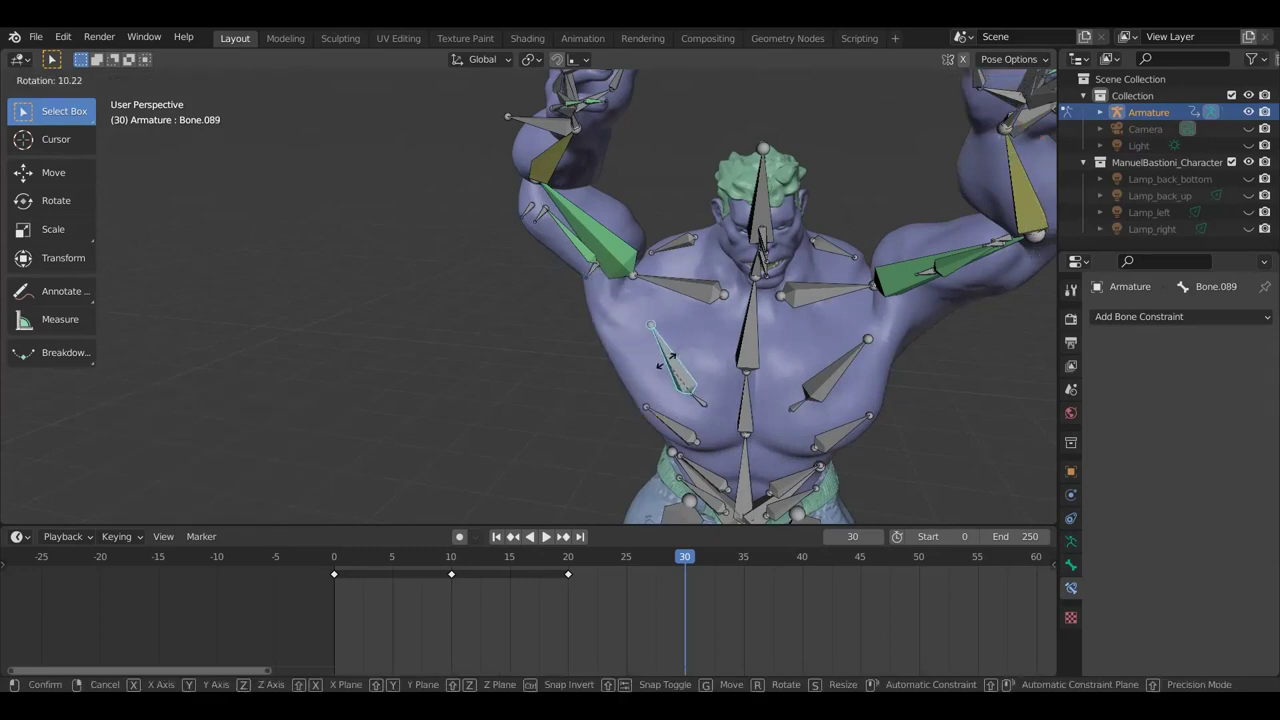
right_click(660, 395)
left_click(668, 423)
key("g")
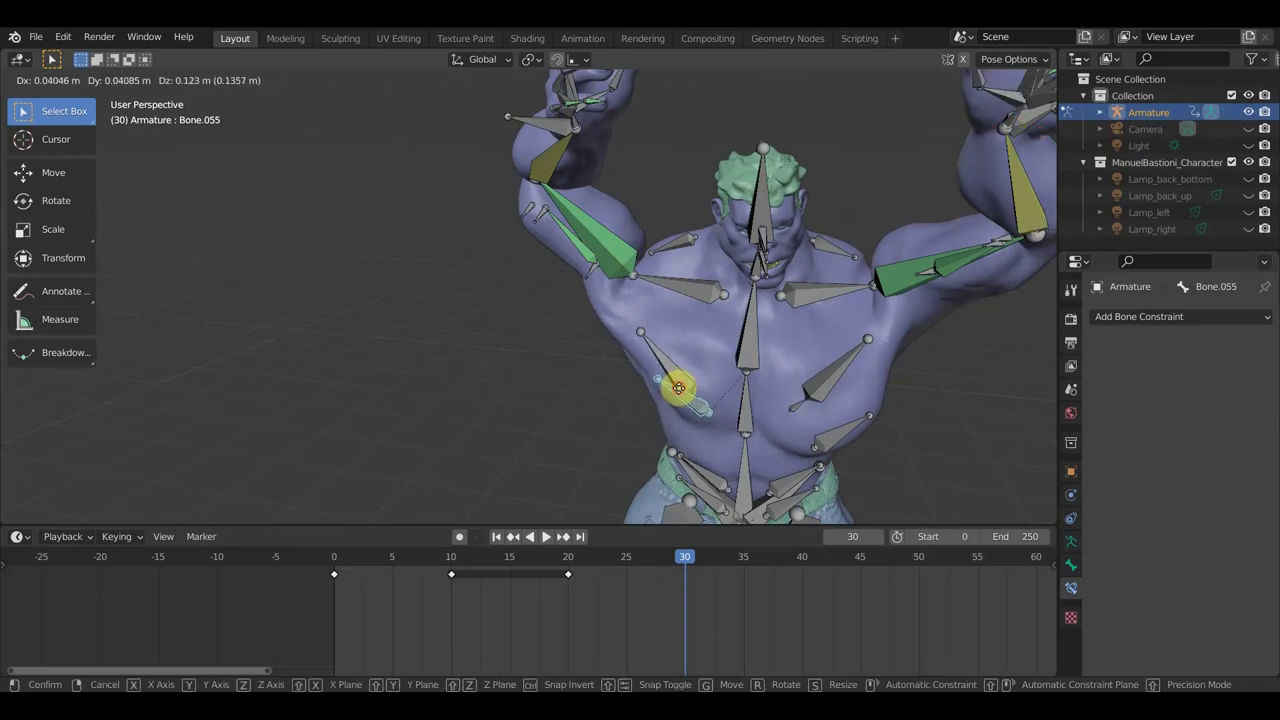
left_click(678, 388)
left_click(845, 431)
key("g")
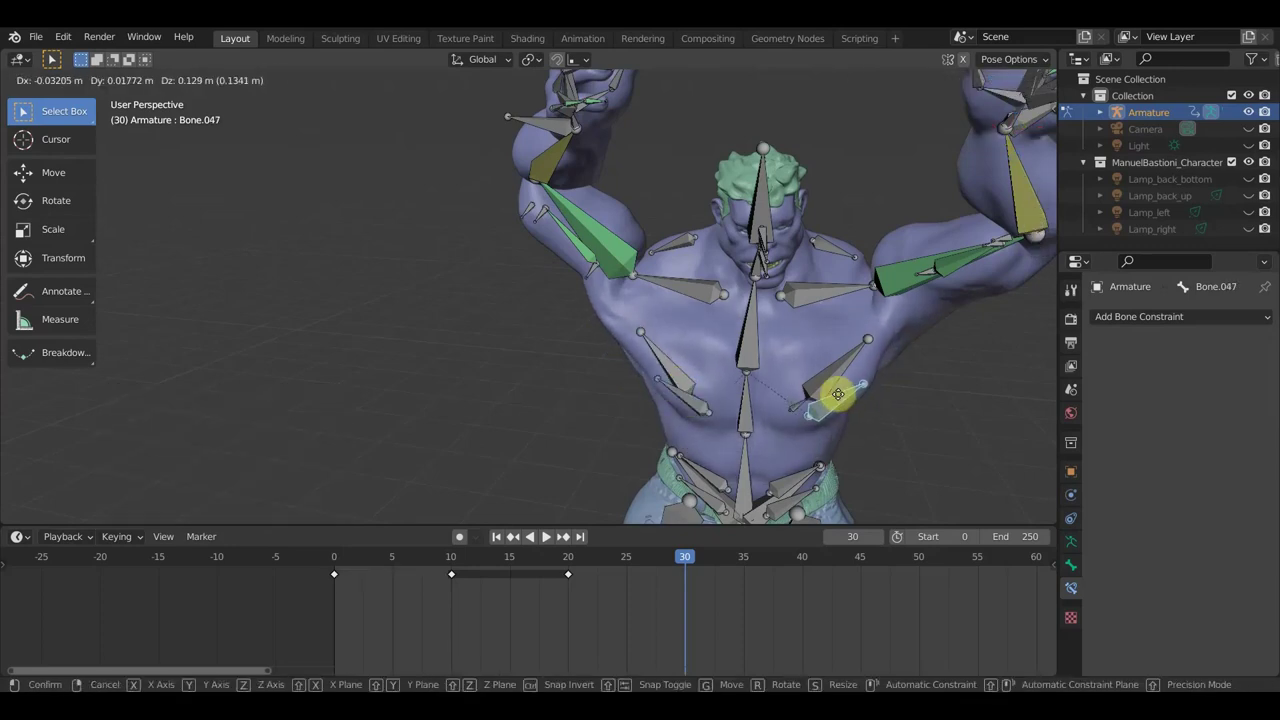
left_click(836, 389)
mouse_move(843, 391)
middle_mouse_down()
mouse_move(669, 342)
mouse_move(590, 355)
mouse_move(766, 371)
mouse_move(766, 391)
middle_mouse_up()
left_click(395, 252)
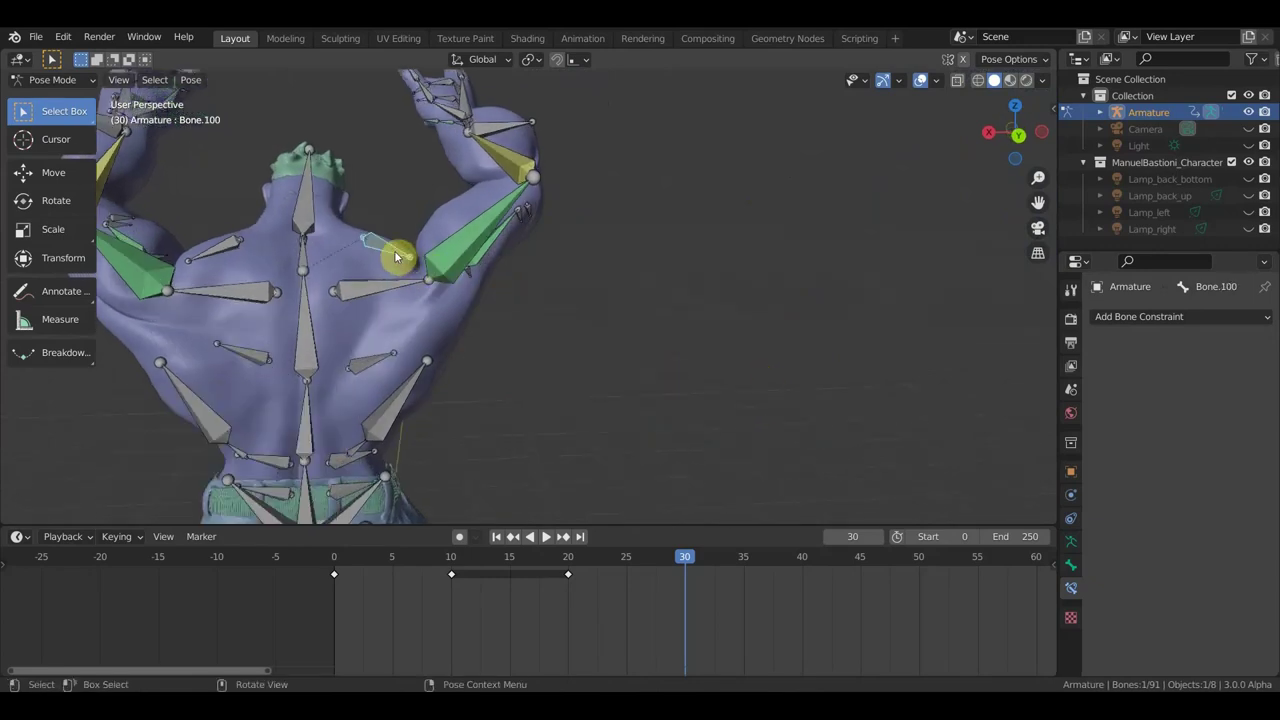
Step: Reposition both shoulder-blade bones on the character's back
key("g")
left_click(353, 257)
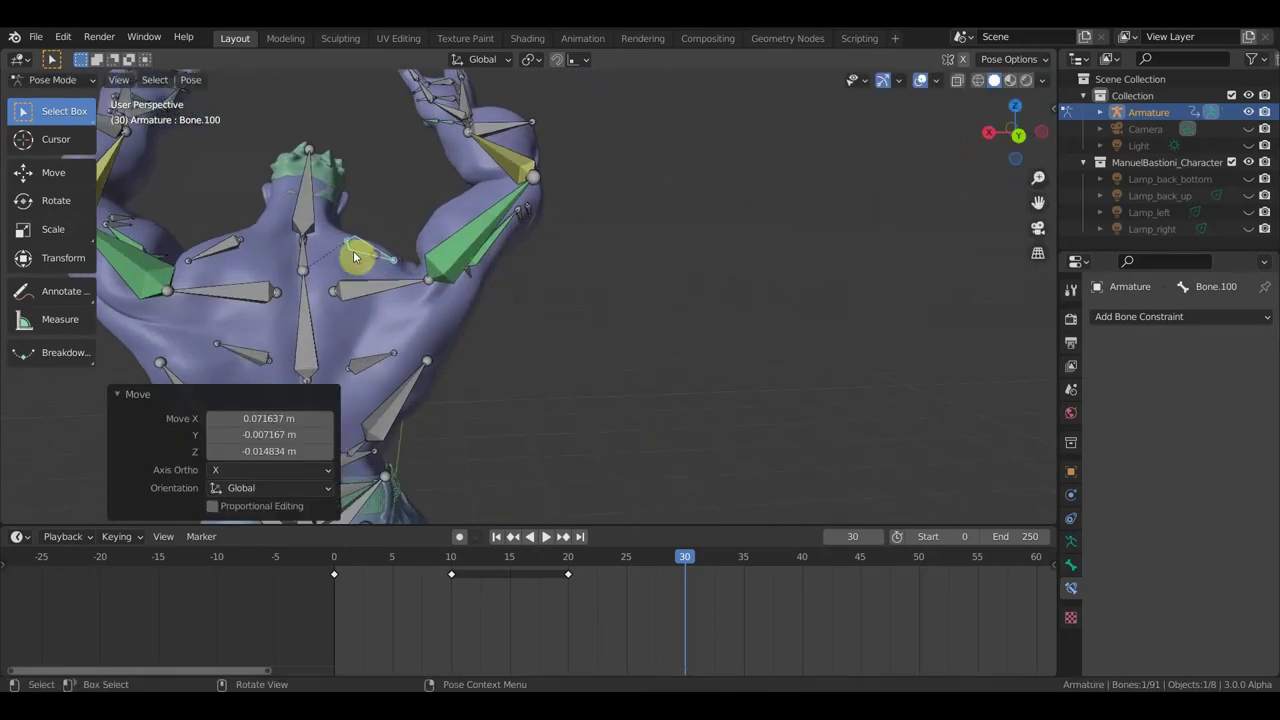
left_click(215, 253)
key("g")
left_click(224, 251)
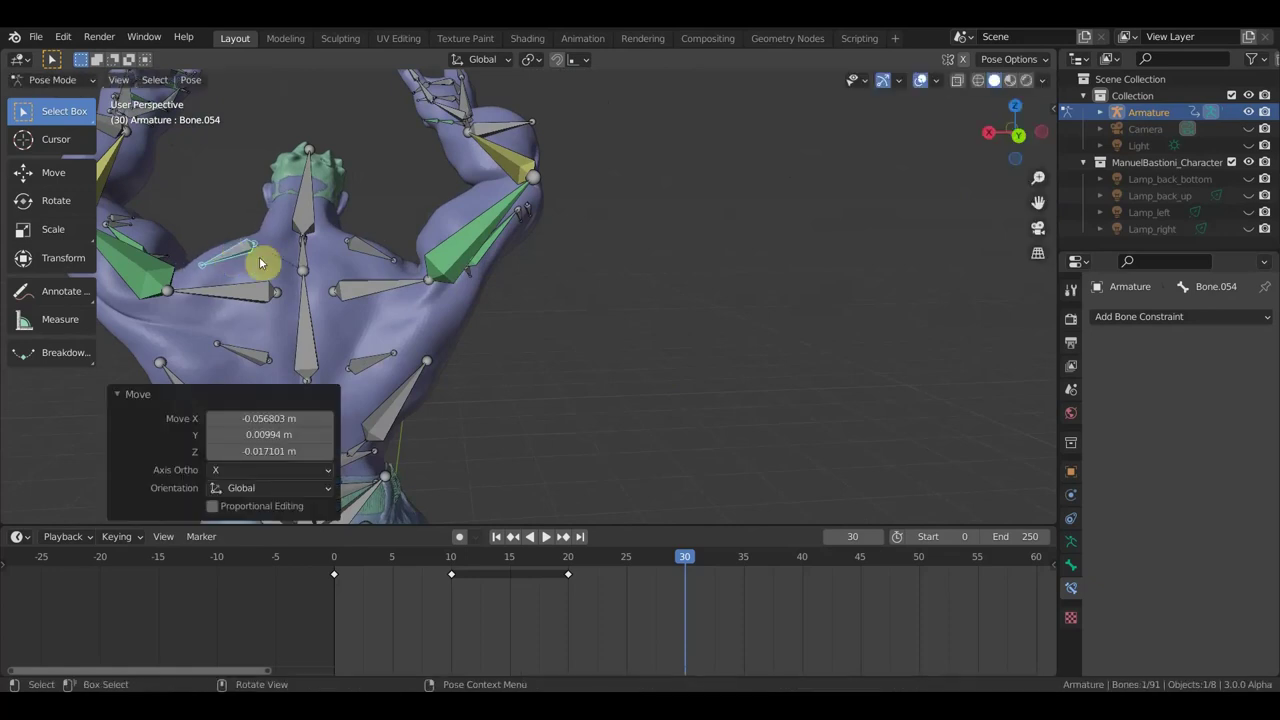
Step: Raise collarbone bone Bone.058 toward the shoulder, checking it in front ortho view
left_click(397, 287)
key("g")
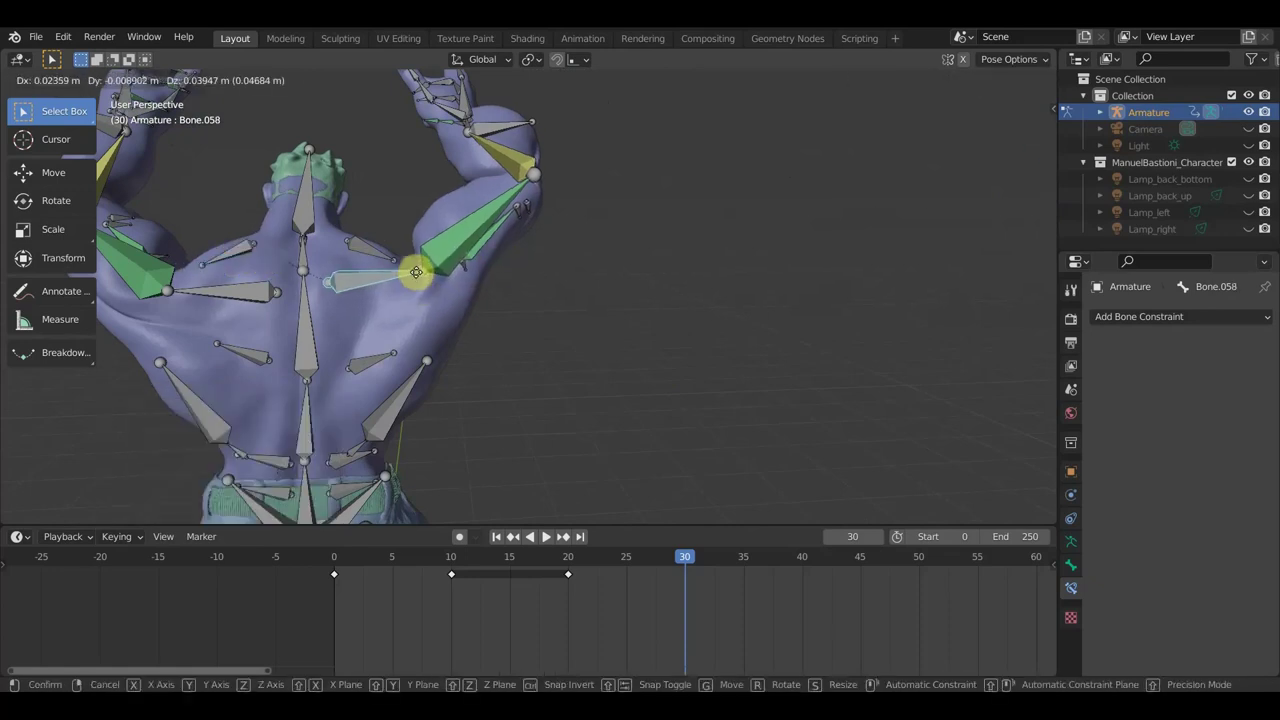
left_click(414, 273)
mouse_move(414, 275)
middle_mouse_down()
mouse_move(235, 295)
mouse_move(1178, 272)
middle_mouse_up()
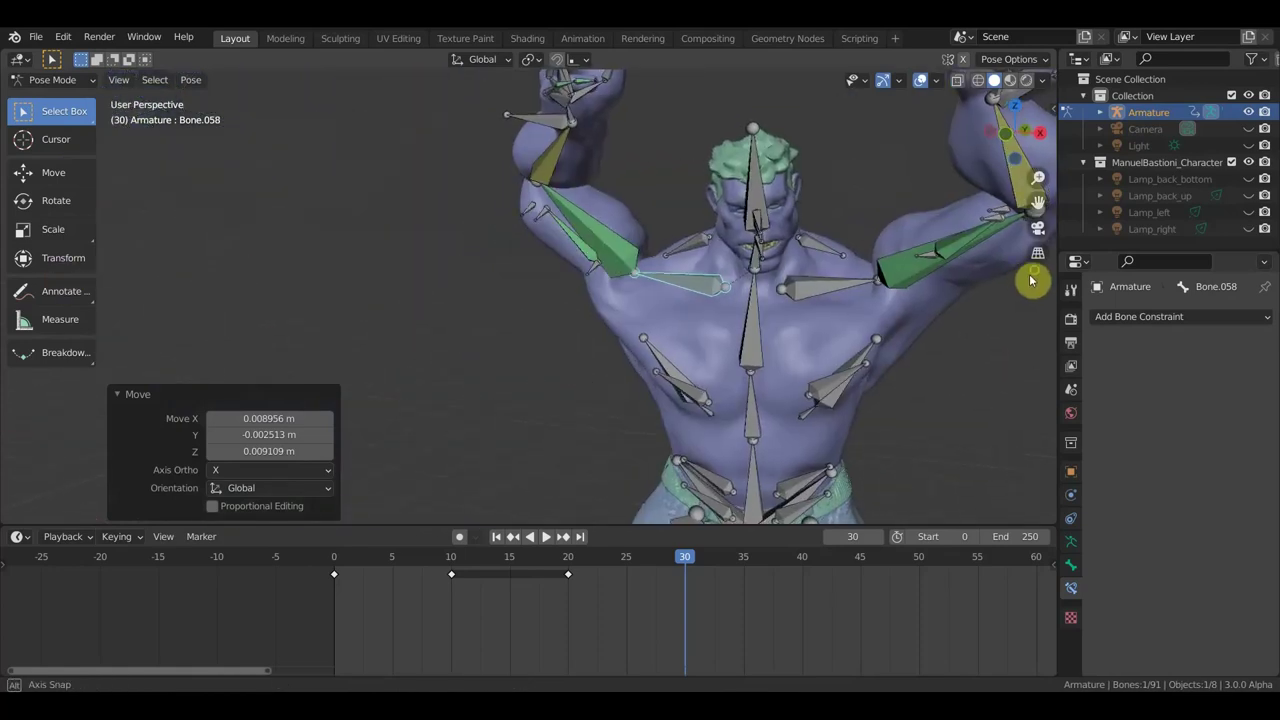
key("KP_1")
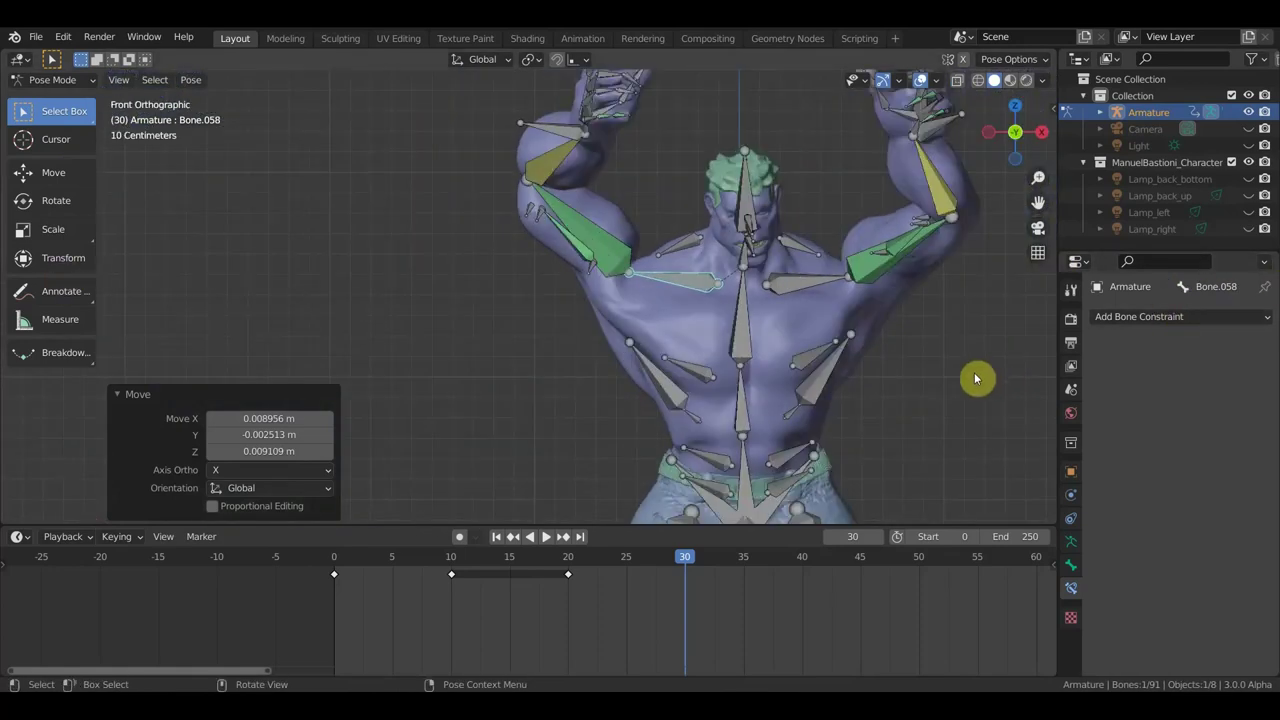
scroll(718, 303, "down", 1)
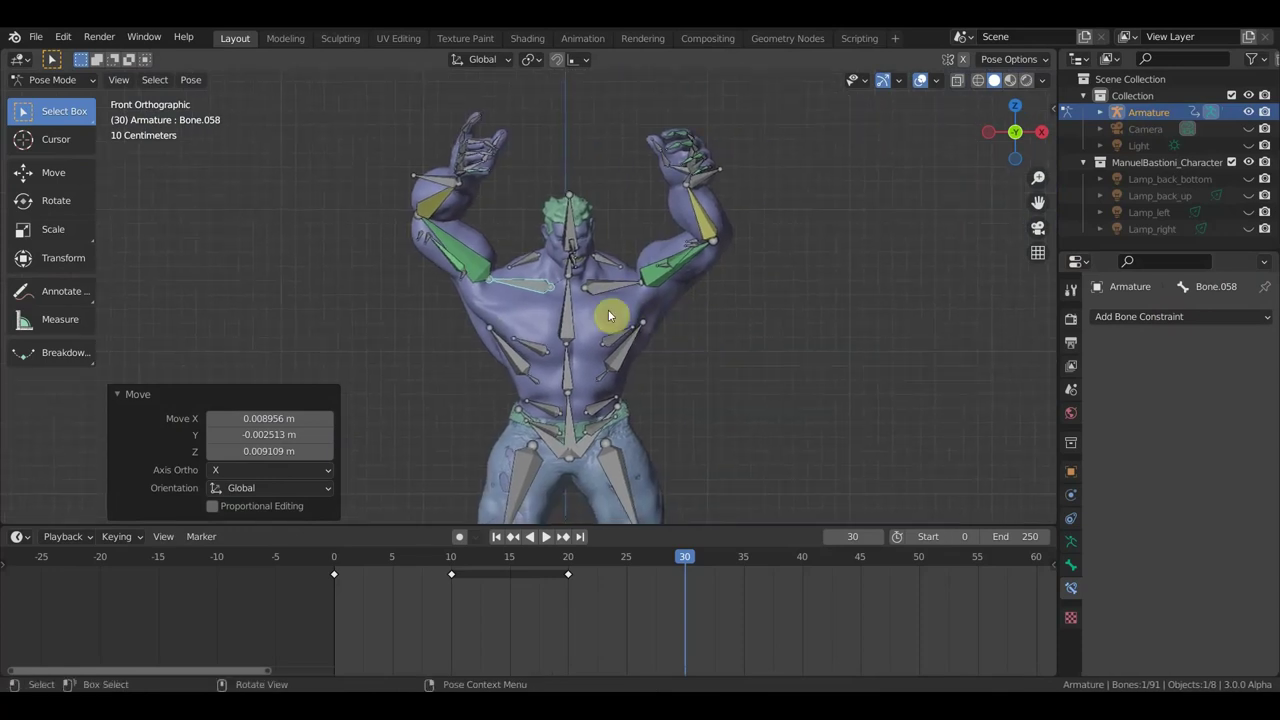
scroll(518, 293, "up", 2)
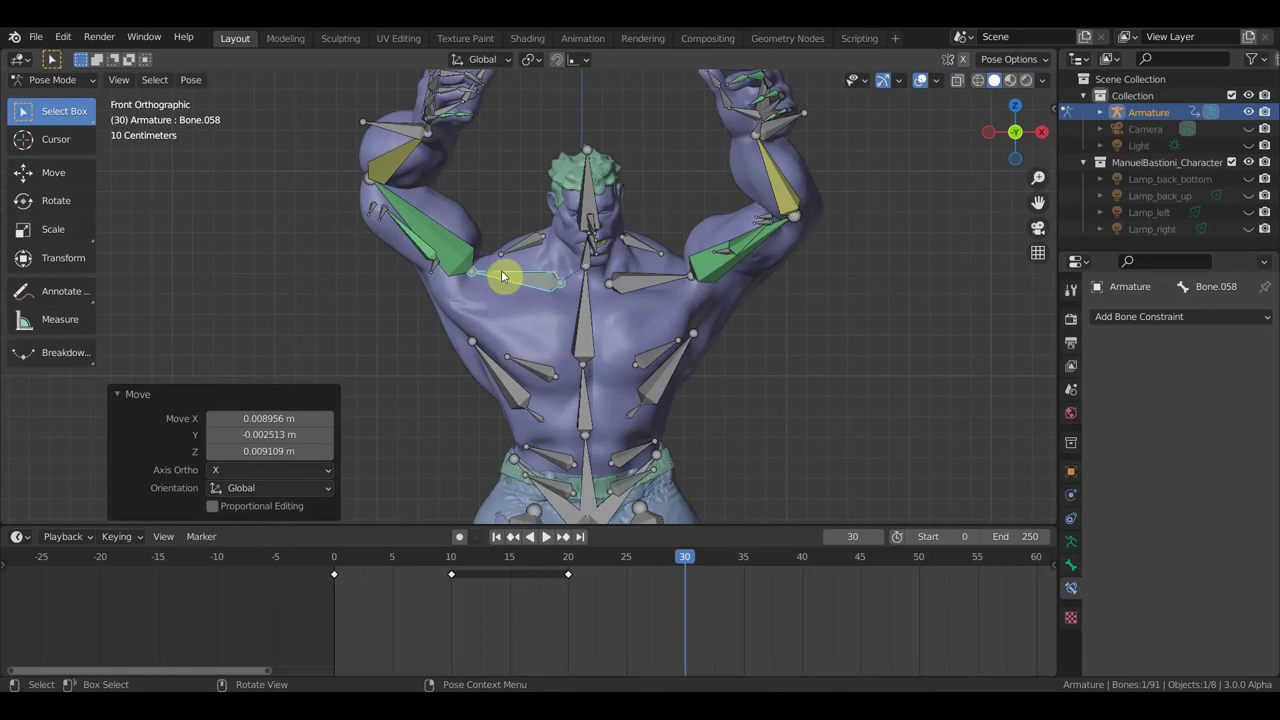
key("g")
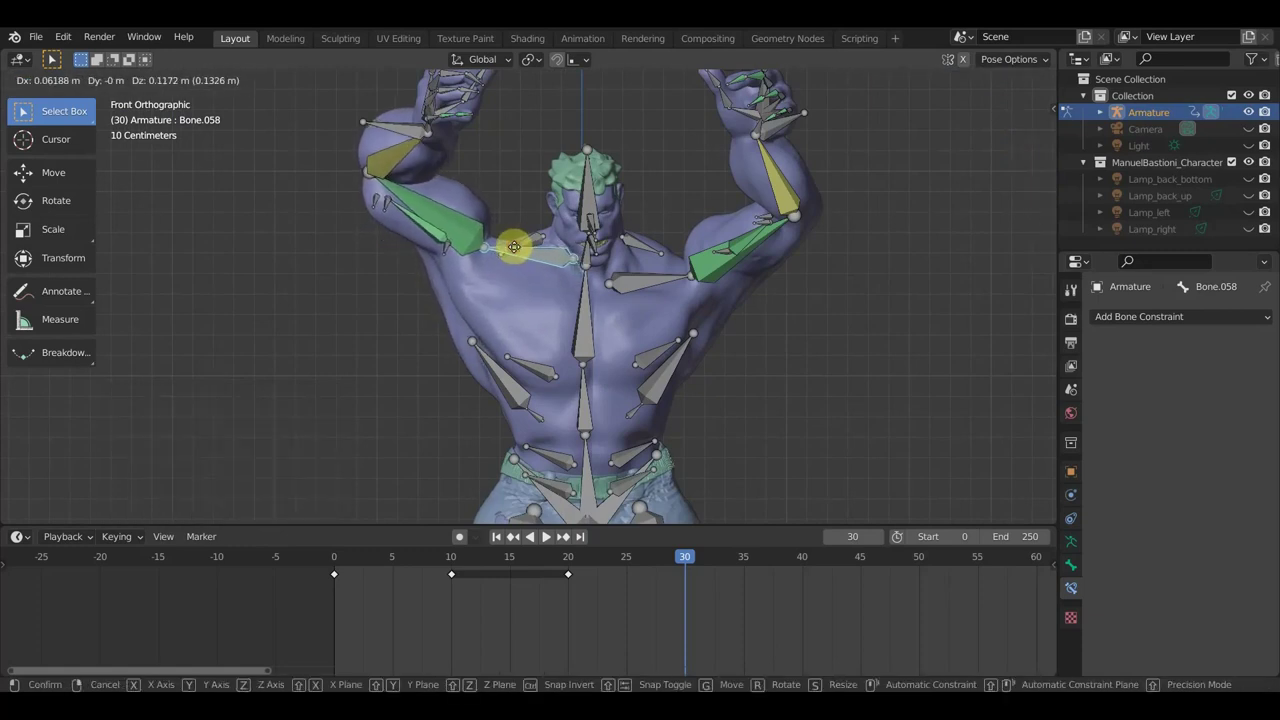
left_click(513, 244)
Step: Raise the opposite collarbone Bone.016 and rotate it -4.25° about Z
left_click(658, 277)
key("g")
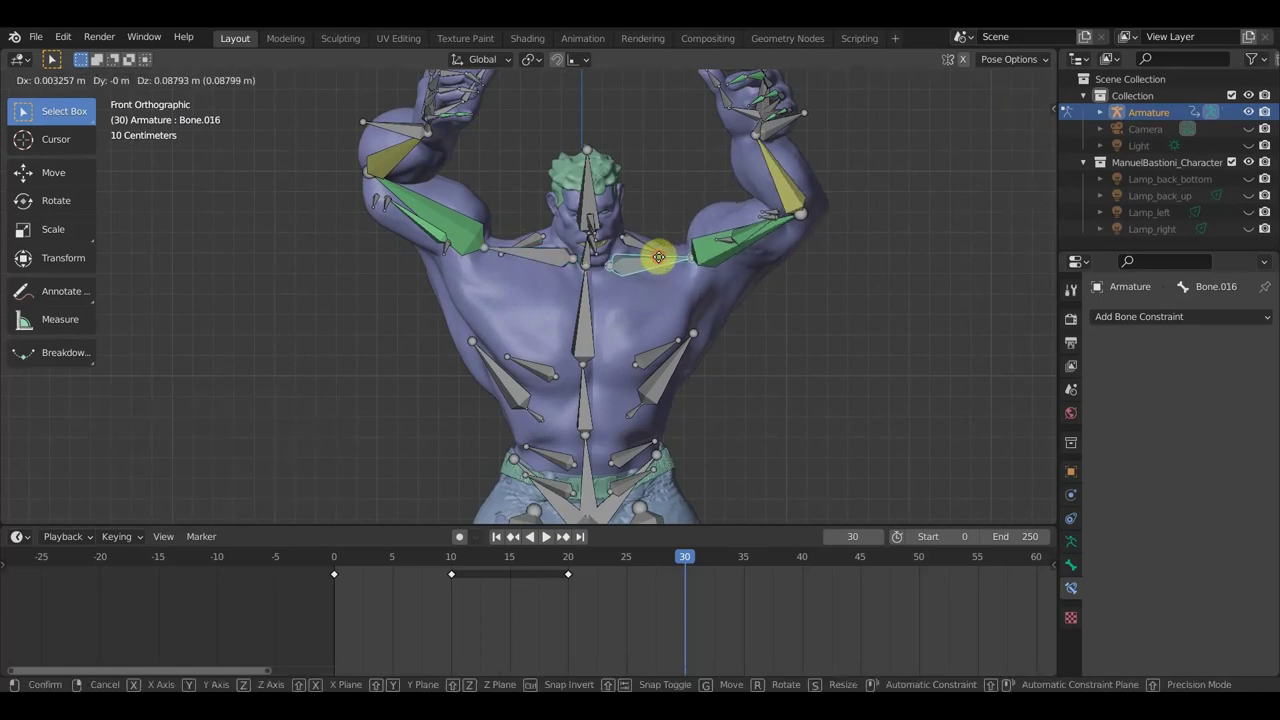
left_click(690, 268)
key("r")
left_click(716, 249)
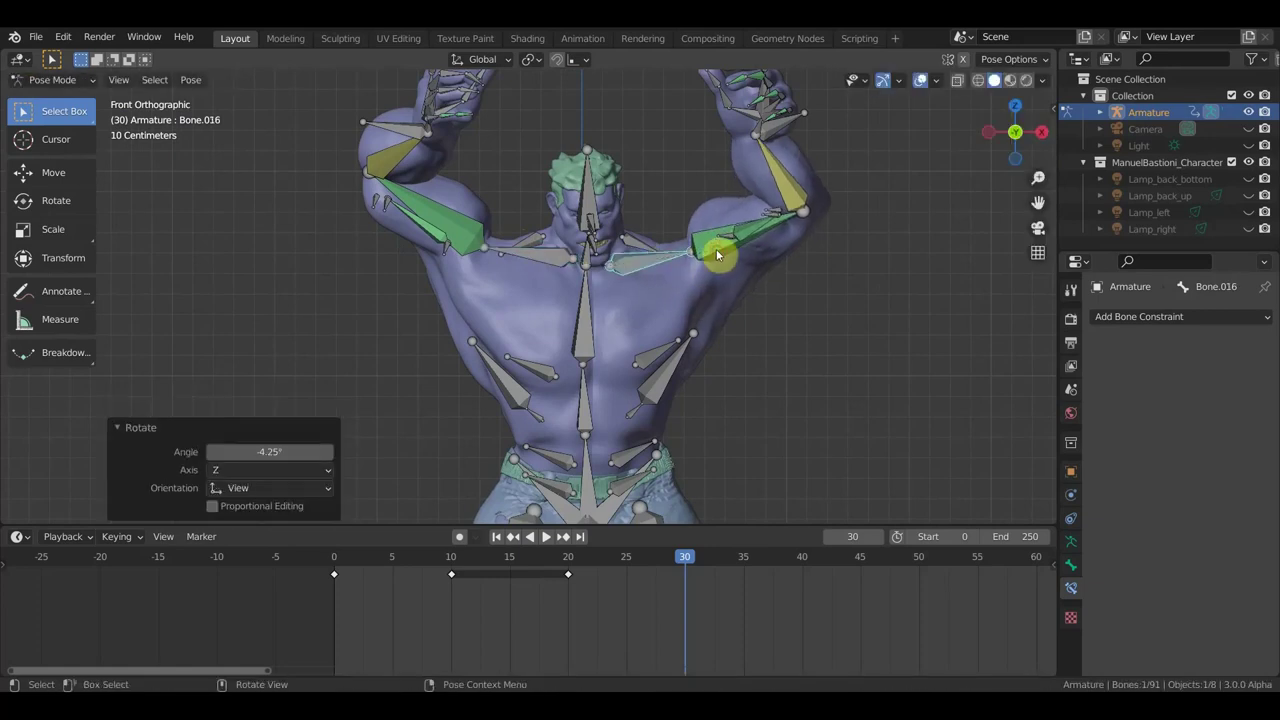
scroll(711, 265, "down", 2)
mouse_move(716, 230)
middle_mouse_down()
mouse_move(639, 225)
mouse_move(646, 248)
mouse_move(536, 264)
middle_mouse_up()
mouse_move(455, 253)
middle_mouse_down()
mouse_move(490, 229)
mouse_move(523, 229)
middle_mouse_up()
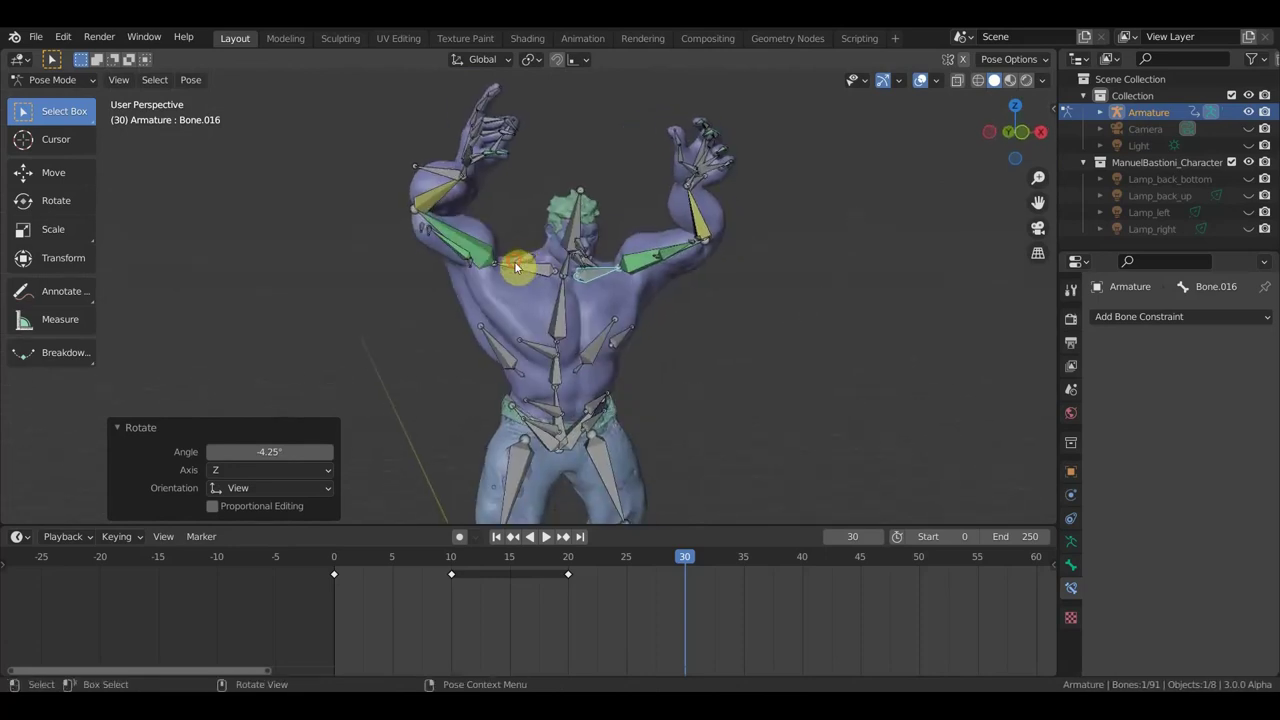
left_click(556, 287)
mouse_move(556, 287)
middle_mouse_down()
mouse_move(740, 306)
mouse_move(738, 323)
middle_mouse_up()
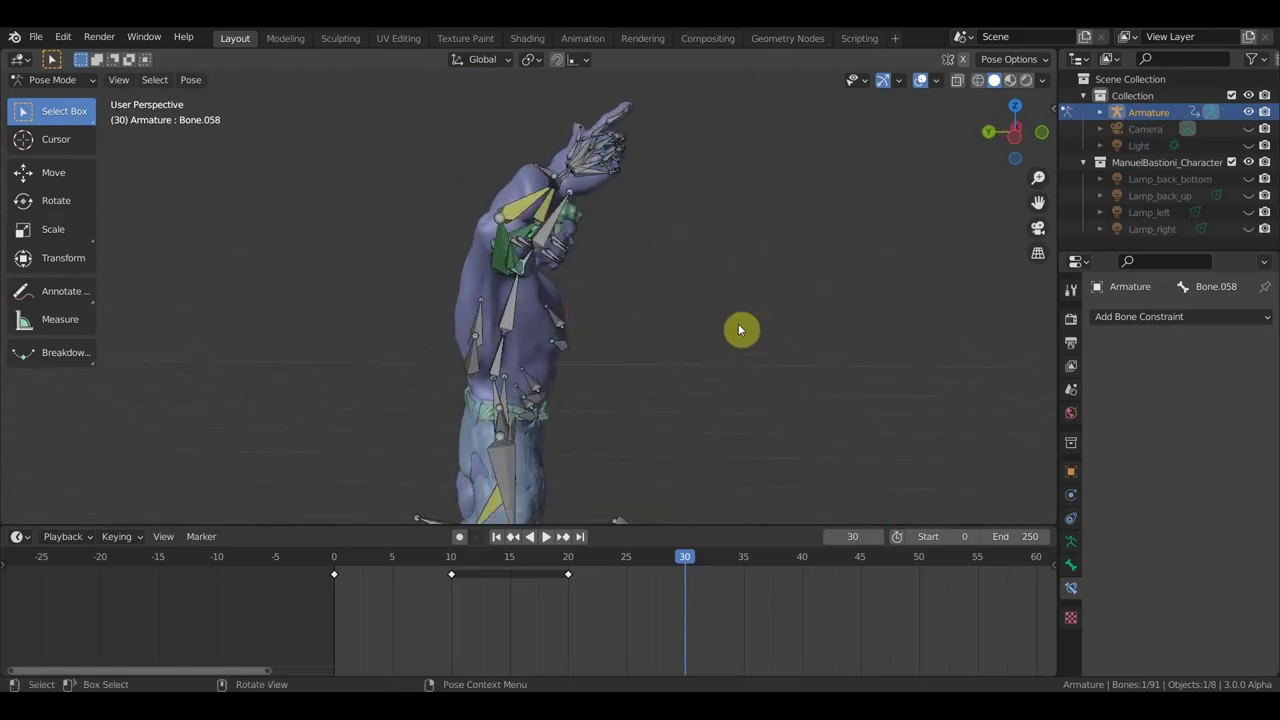
Step: Rotate the arm bones to reshape the raised arms
key("r")
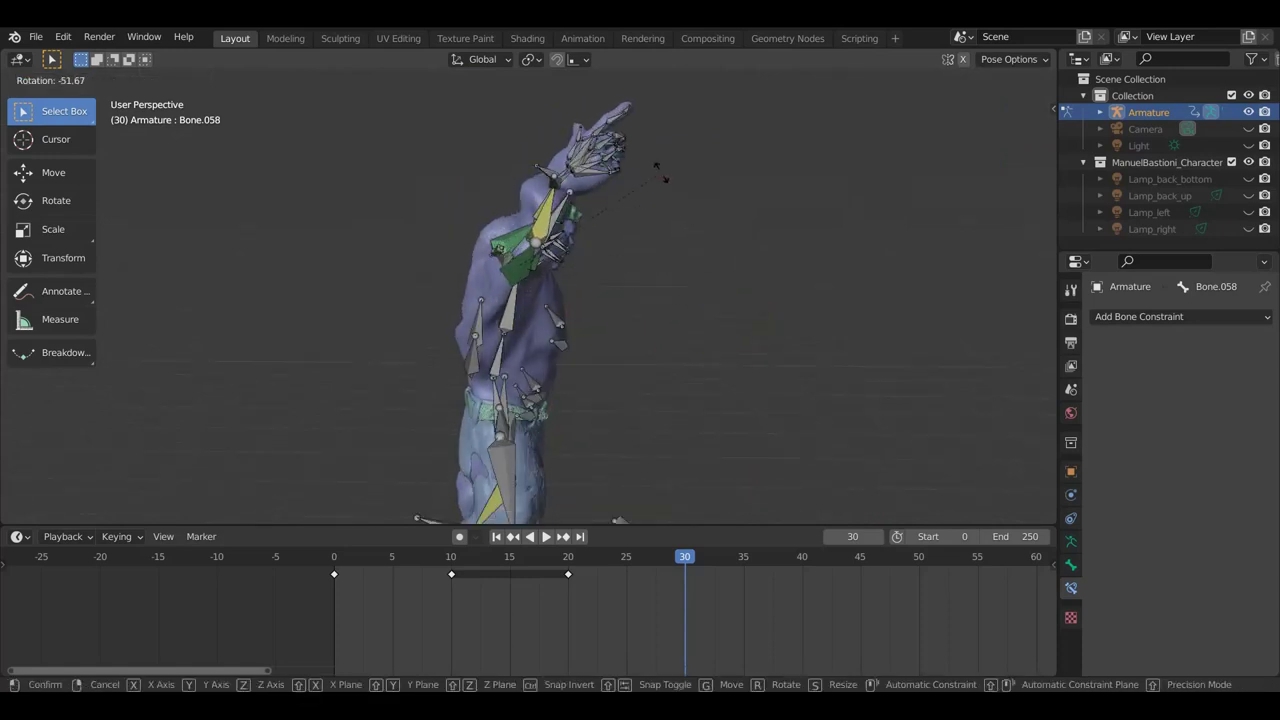
left_click(662, 176)
mouse_move(686, 220)
middle_mouse_down()
mouse_move(445, 195)
mouse_move(461, 208)
mouse_move(469, 346)
middle_mouse_up()
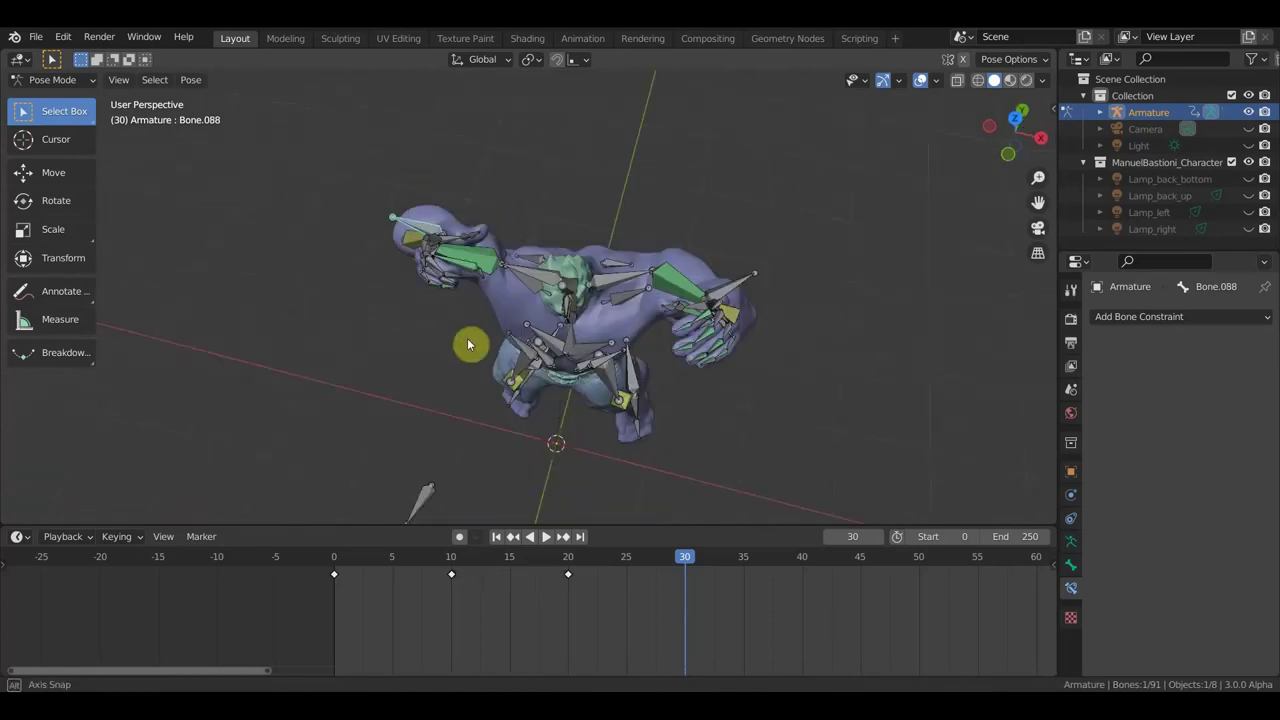
left_click(430, 255)
key("r")
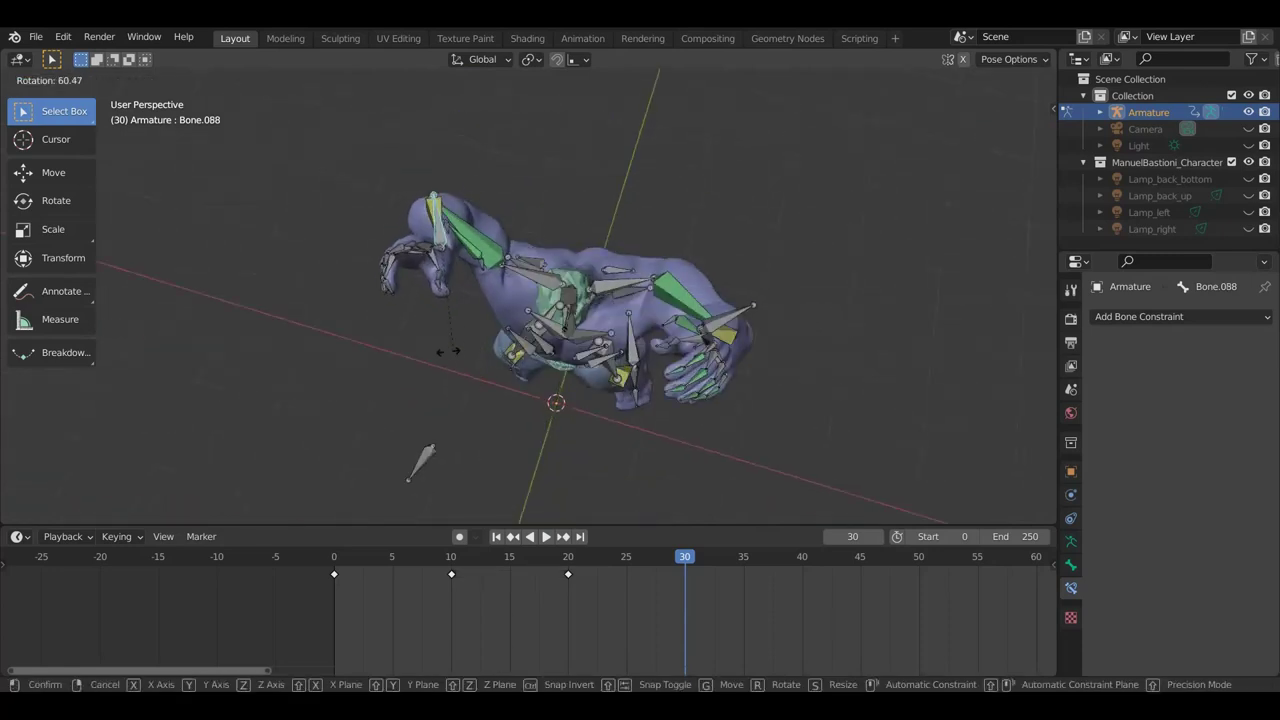
left_click(460, 350)
mouse_move(490, 330)
middle_mouse_down()
mouse_move(531, 200)
mouse_move(563, 194)
mouse_move(506, 189)
mouse_move(592, 256)
mouse_move(563, 177)
middle_mouse_up()
key("r")
left_click(580, 241)
mouse_move(580, 241)
middle_mouse_down()
mouse_move(518, 154)
mouse_move(586, 114)
middle_mouse_up()
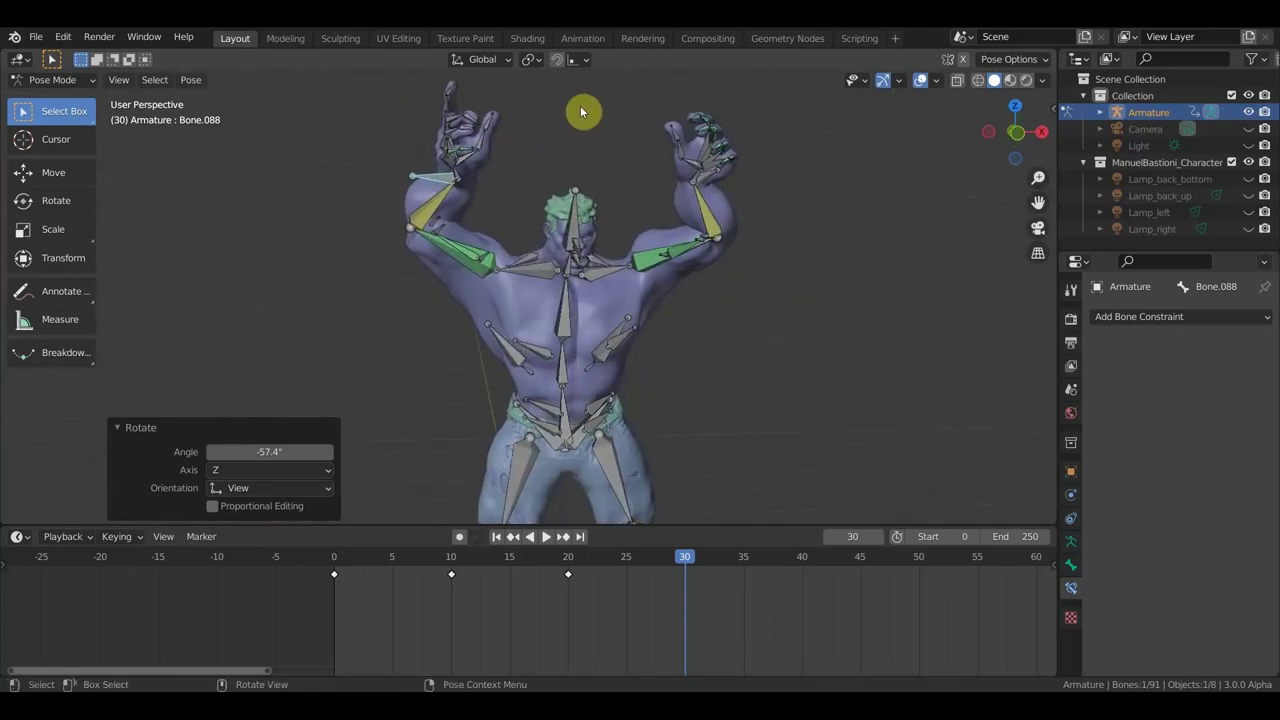
Step: Shift the green upper arm bone and the yellow arm bone to reshape the left shoulder
middle_click_drag(460, 233, 459, 238)
scroll(459, 238, "up", 2)
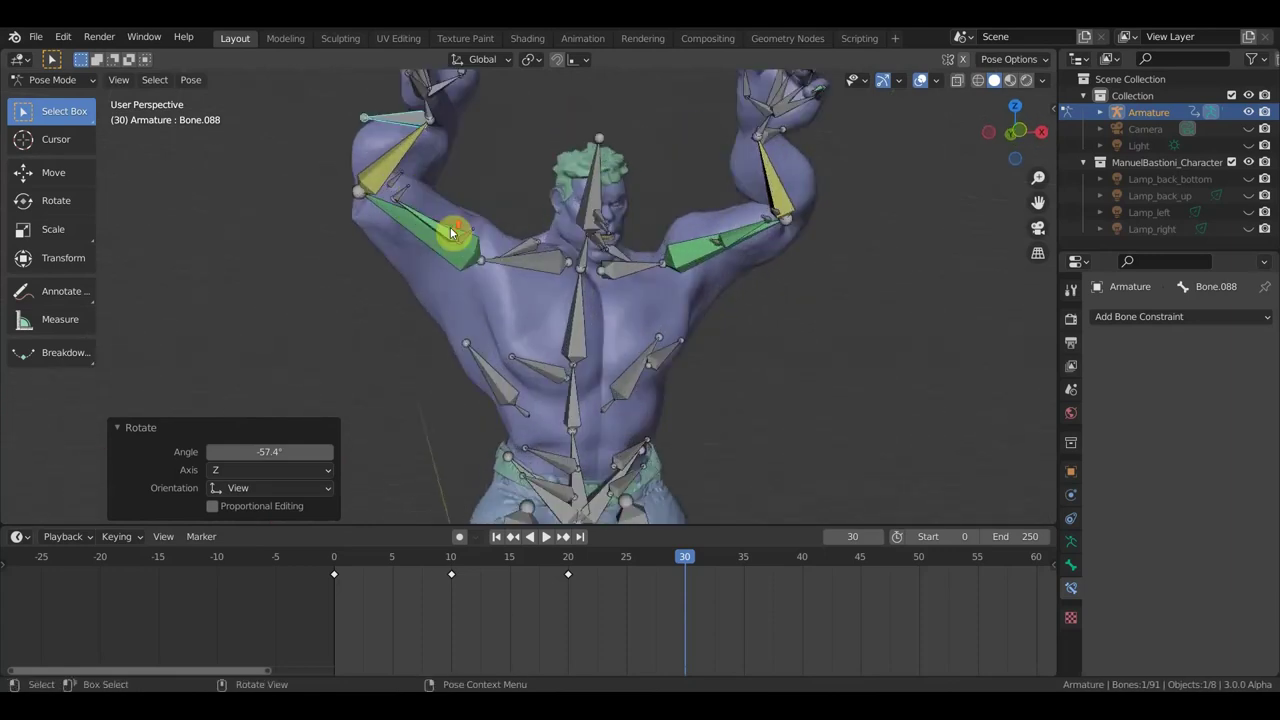
left_click(404, 196)
key("g")
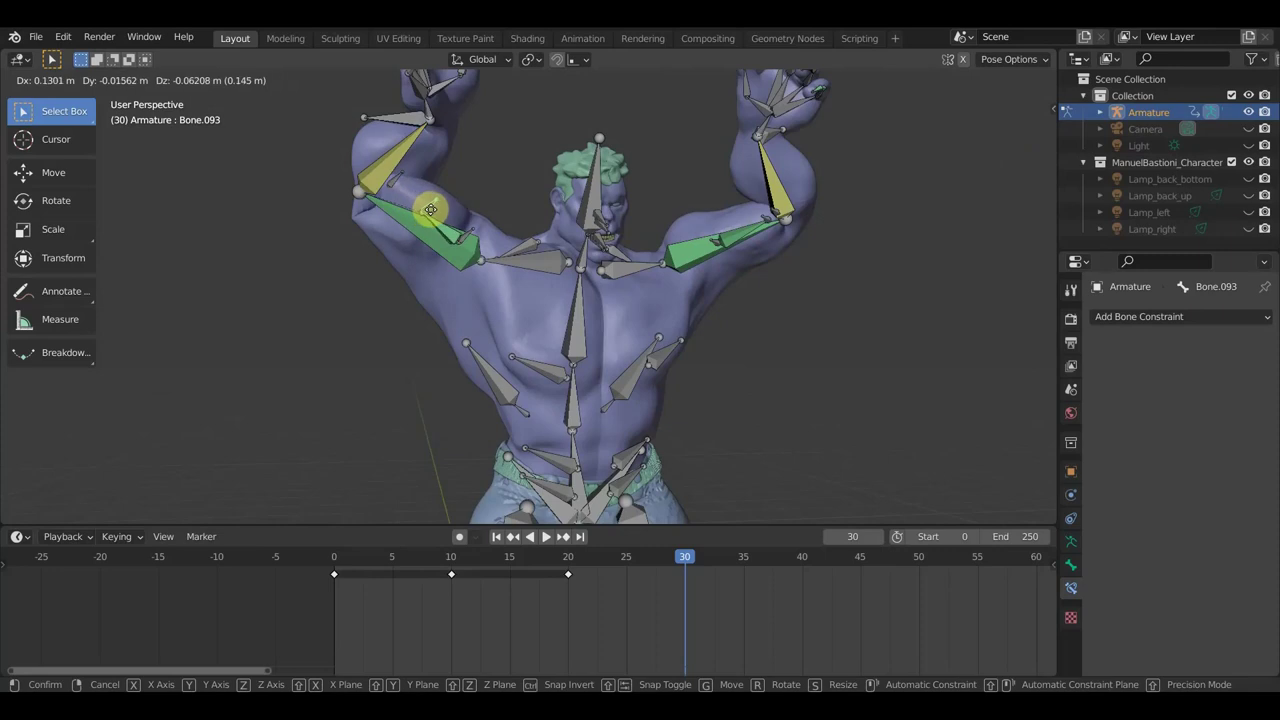
left_click(431, 210)
left_click(394, 185)
key("g")
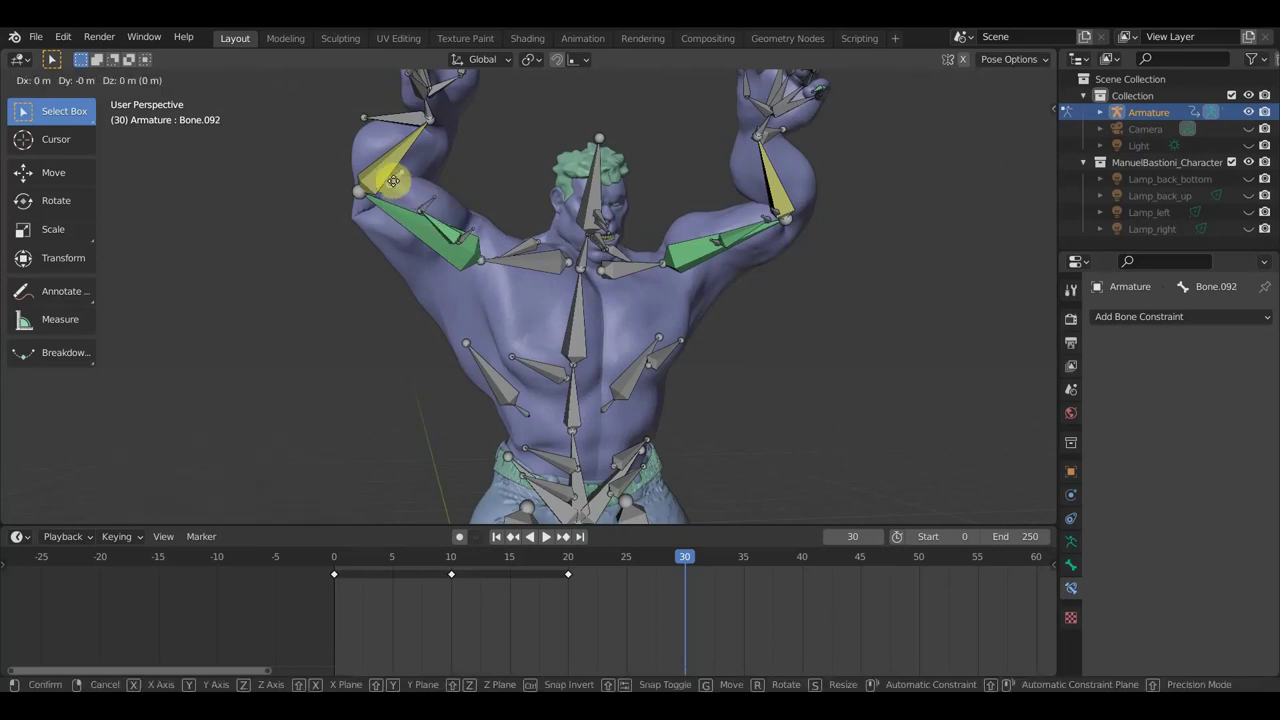
left_click(402, 205)
middle_click_drag(685, 250, 687, 257)
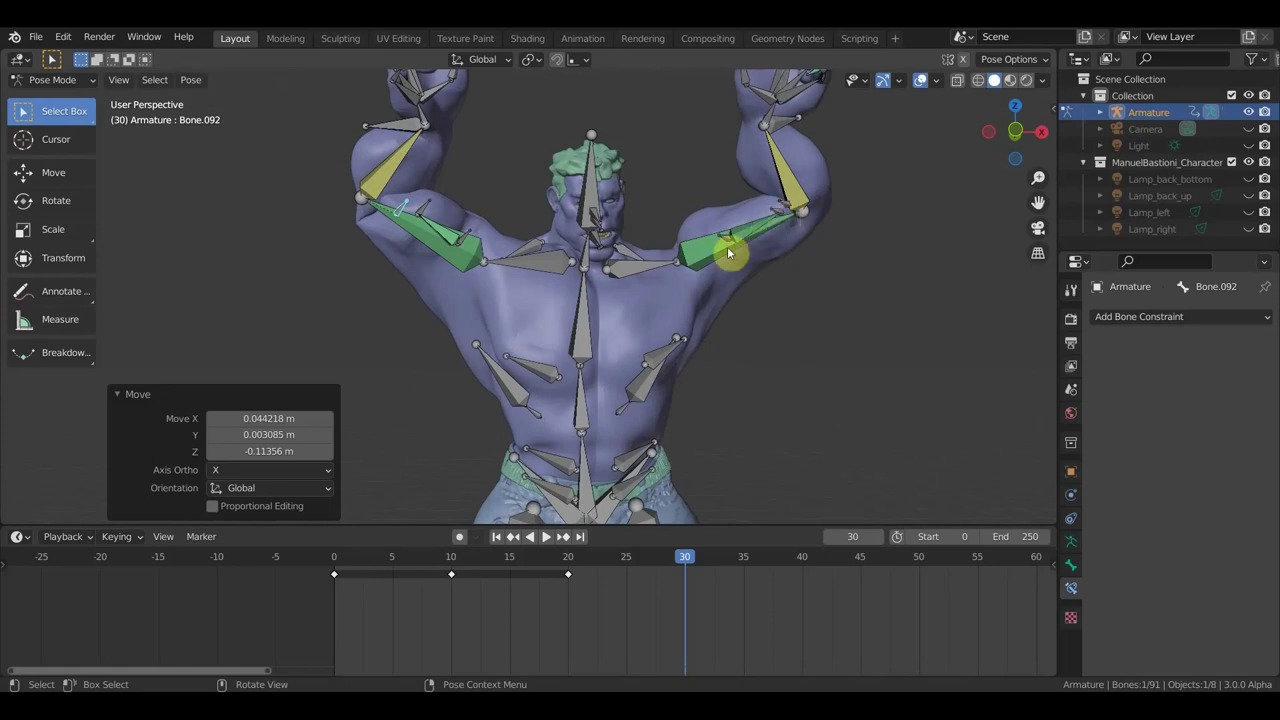
Step: Check the front view, then move the left and right chest bones
key("KP_1")
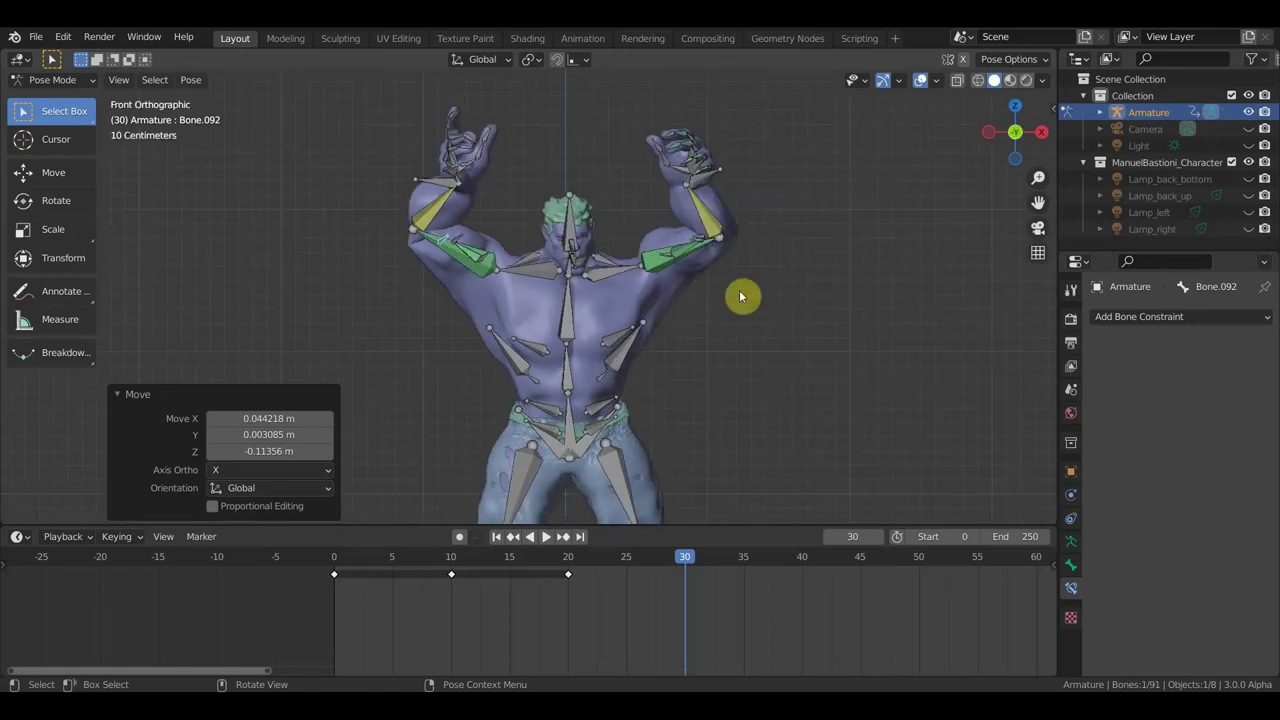
scroll(741, 296, "down", 3)
mouse_move(759, 318)
middle_mouse_down()
mouse_move(680, 334)
mouse_move(696, 241)
mouse_move(734, 283)
mouse_move(774, 286)
mouse_move(772, 258)
mouse_move(766, 274)
middle_mouse_up()
scroll(696, 241, "up", 4)
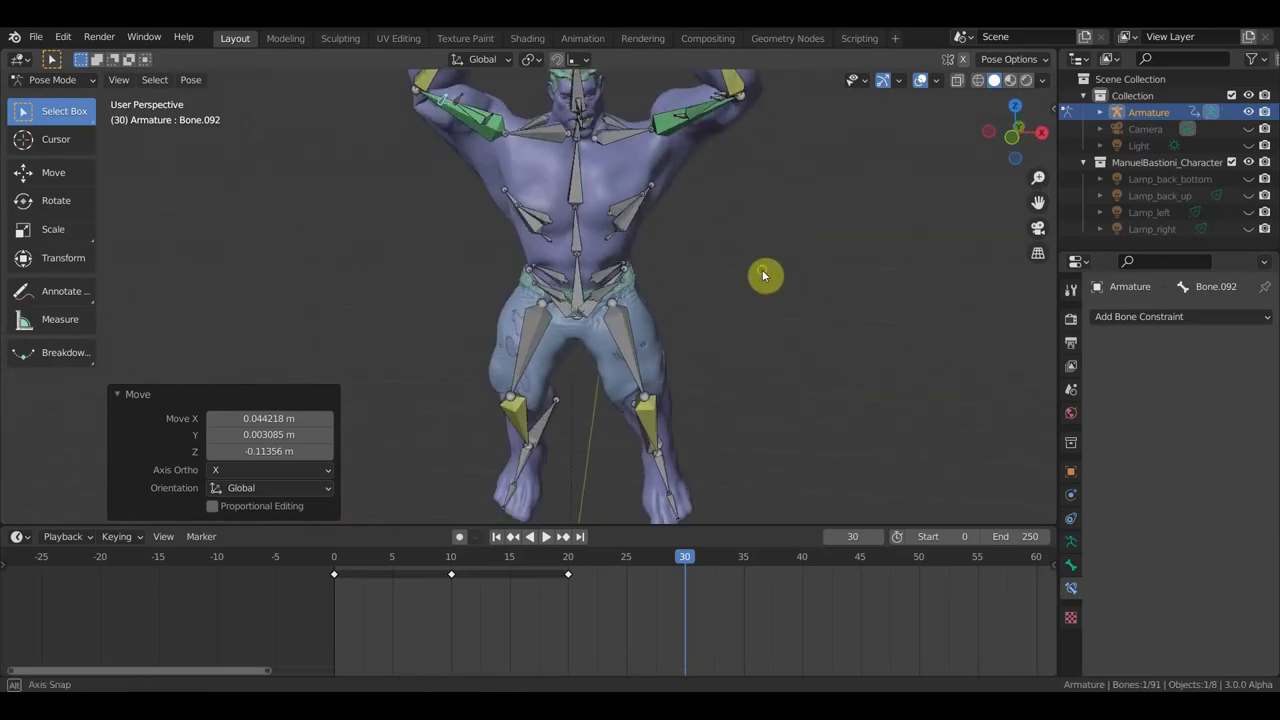
middle_click_drag(549, 222, 570, 218)
left_click(541, 219)
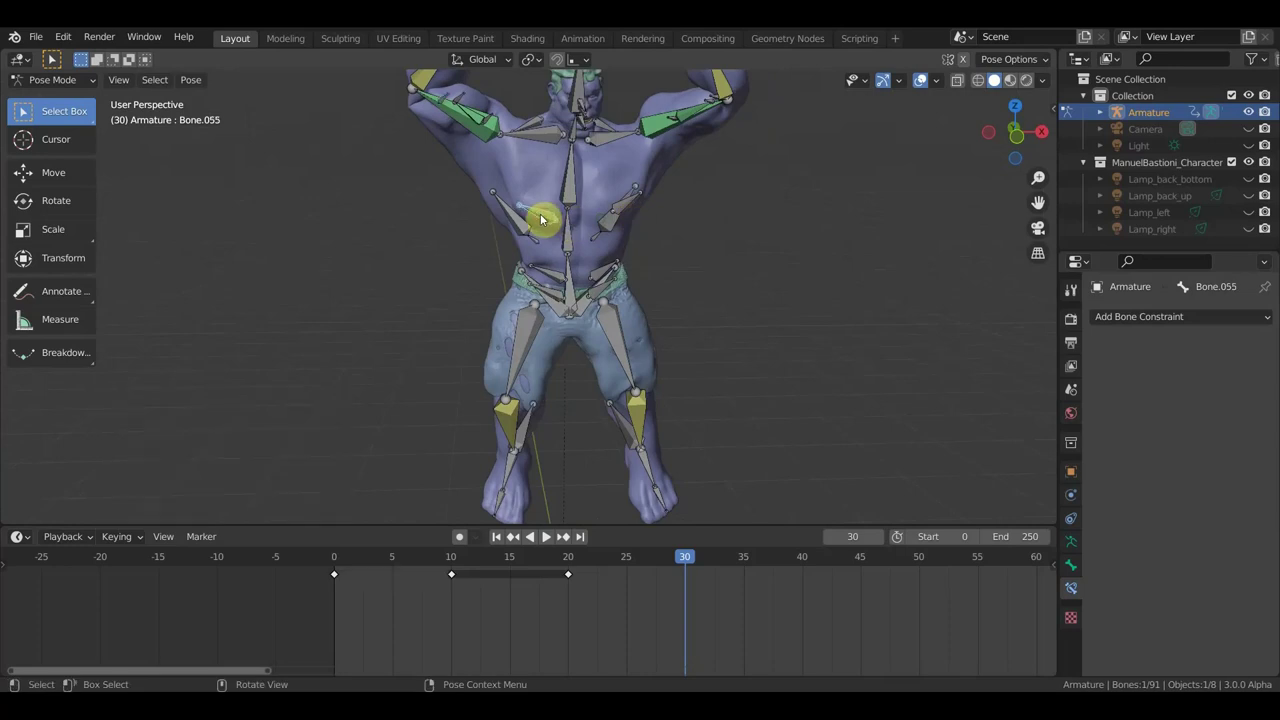
key("g")
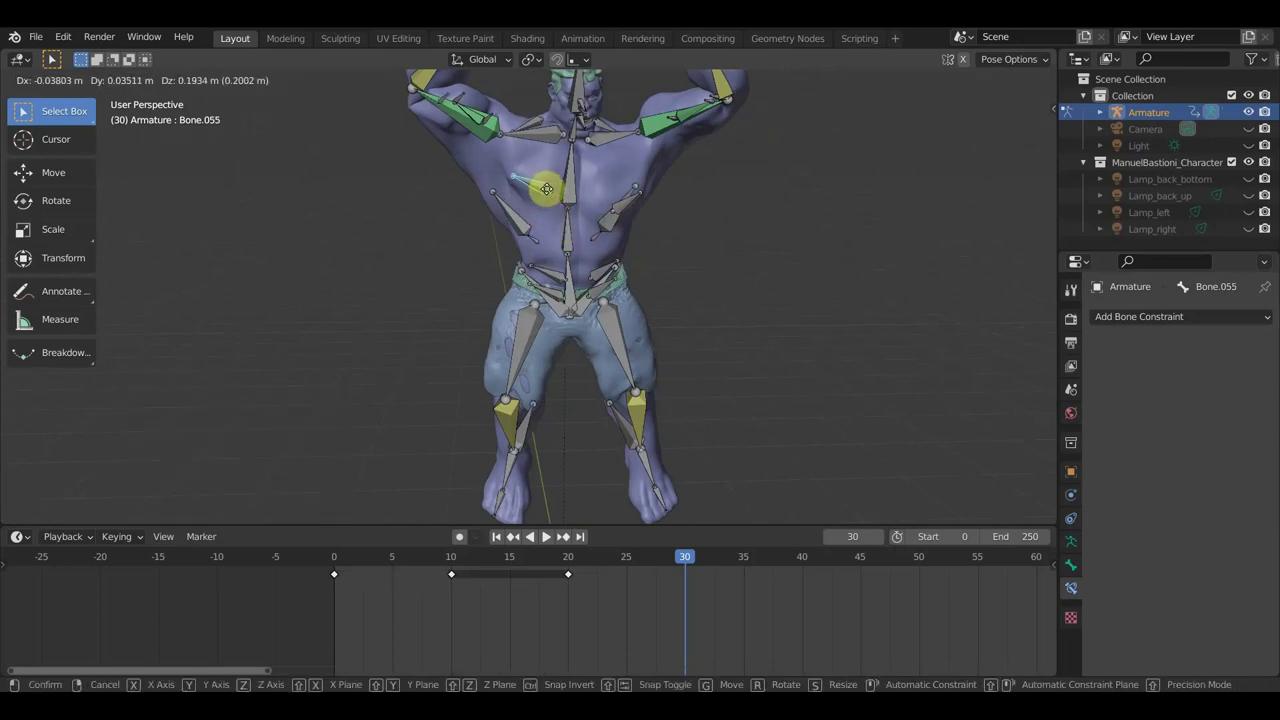
left_click(547, 193)
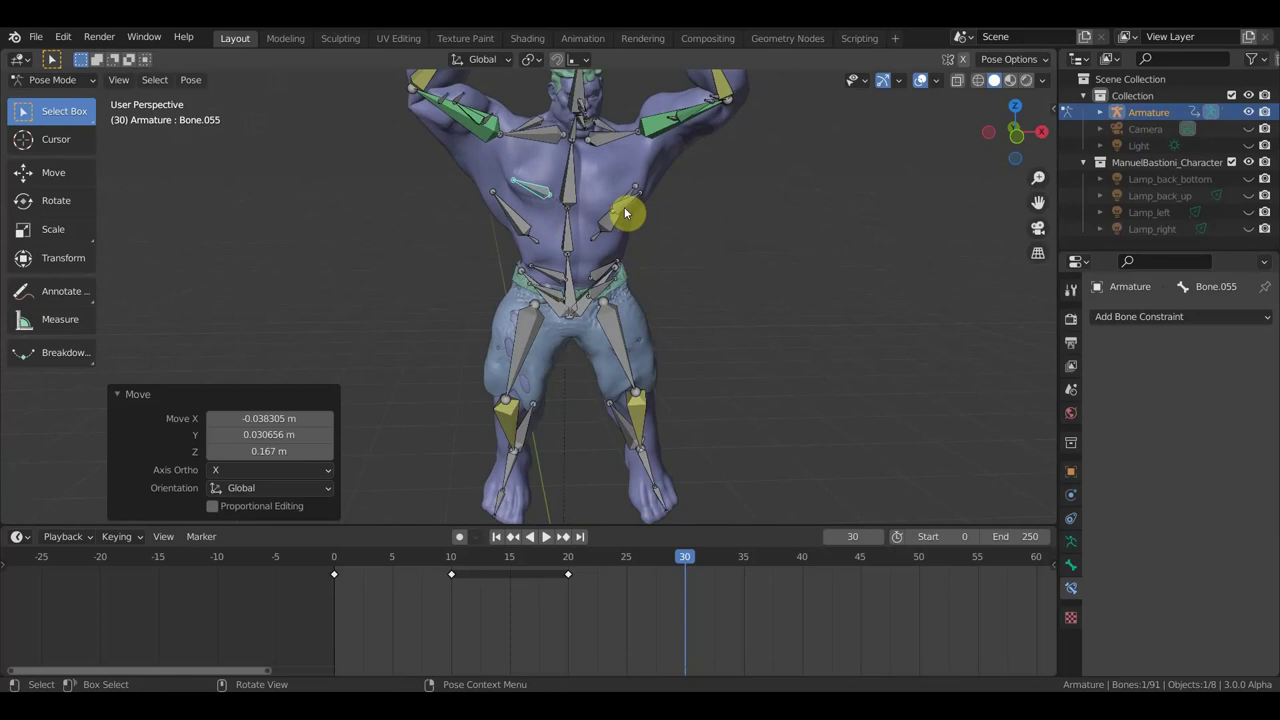
left_click(624, 212)
key("g")
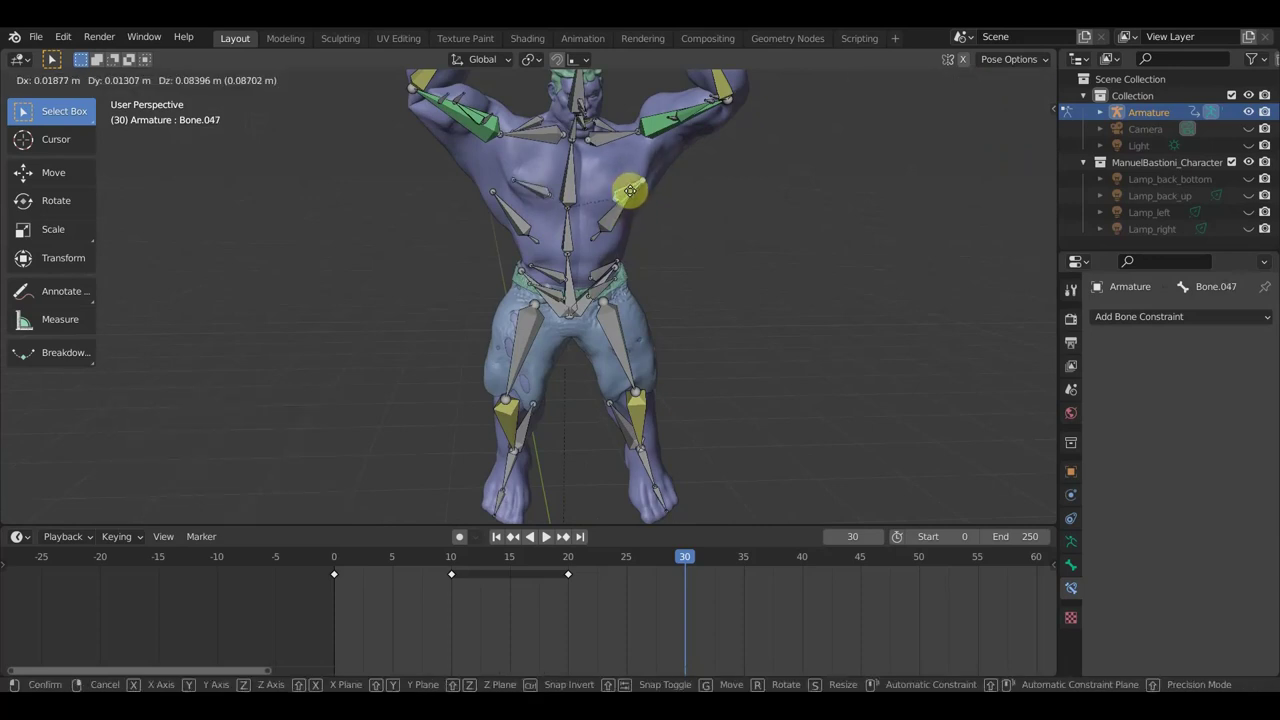
left_click(580, 190)
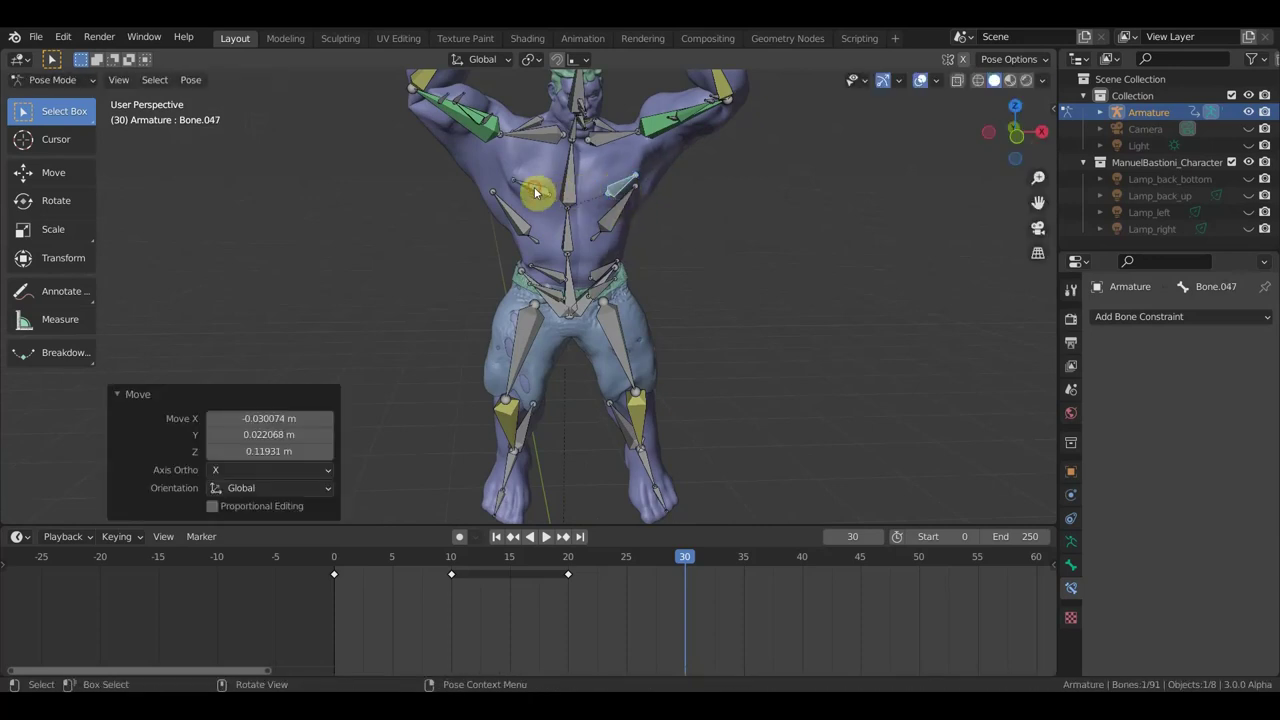
Step: Fine-tune the chest bone positions
key("g")
left_click(536, 186)
key("g")
left_click(538, 188)
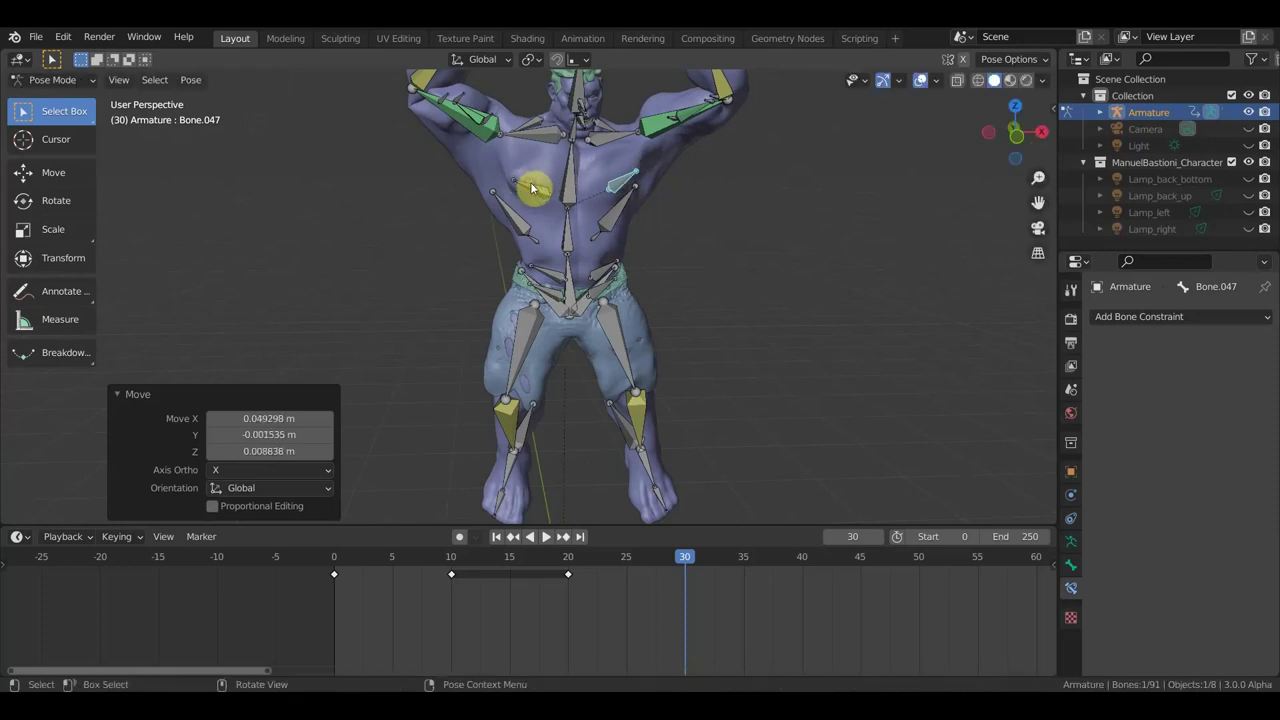
left_click(532, 188)
key("g")
left_click(537, 176)
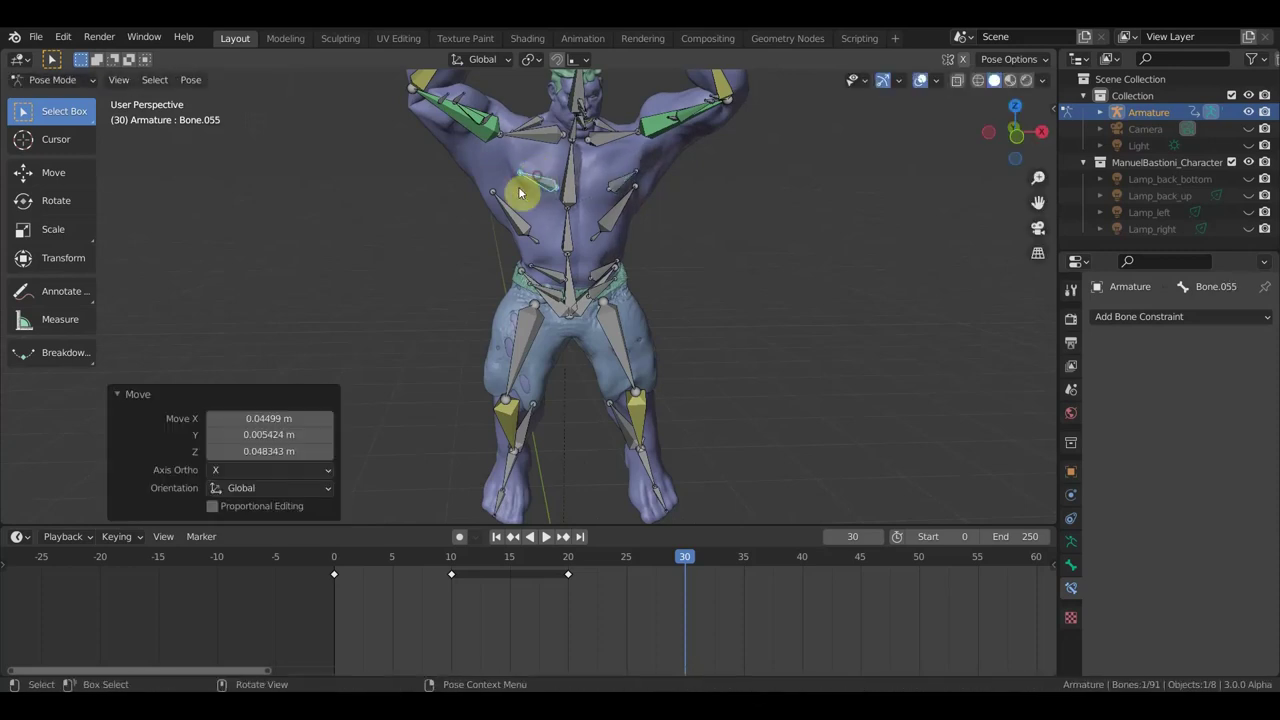
Step: Tilt the left and right side torso bones, including Bone.050 to -7.89°
left_click(507, 210)
key("r")
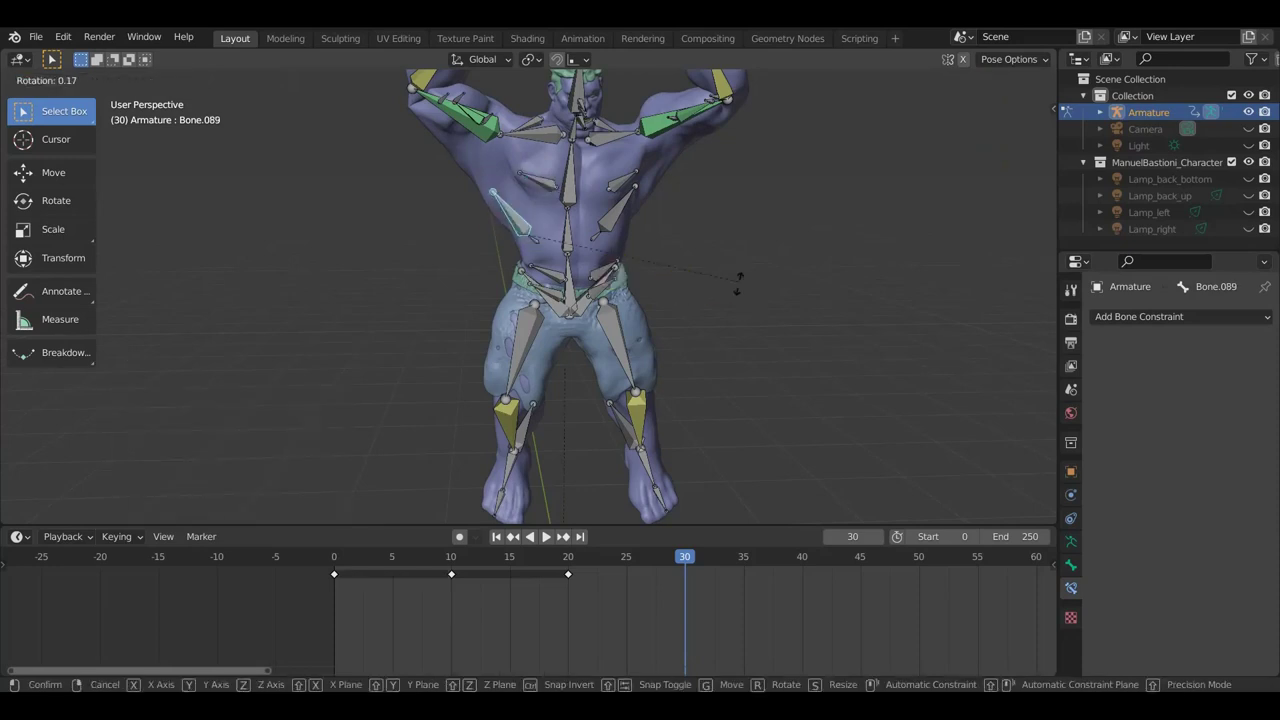
left_click(688, 303)
middle_click_drag(637, 235, 603, 232)
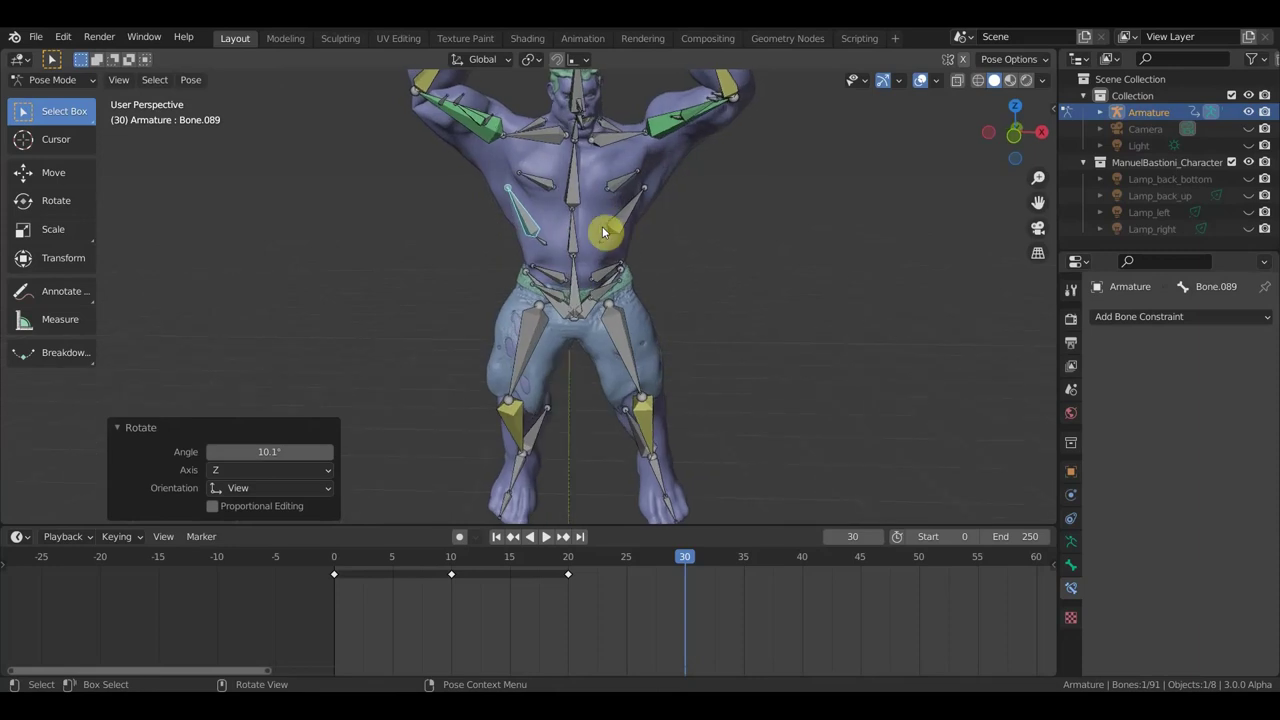
left_click(628, 211)
key("r")
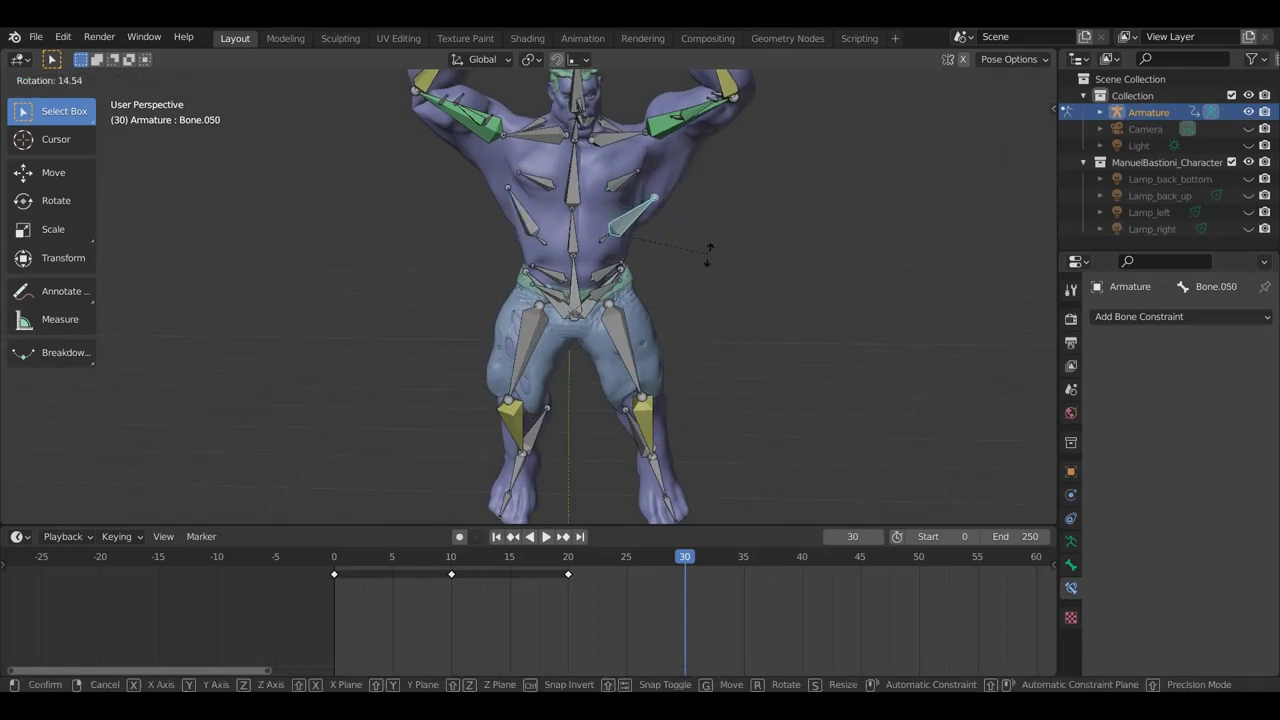
left_click(706, 240)
key("r")
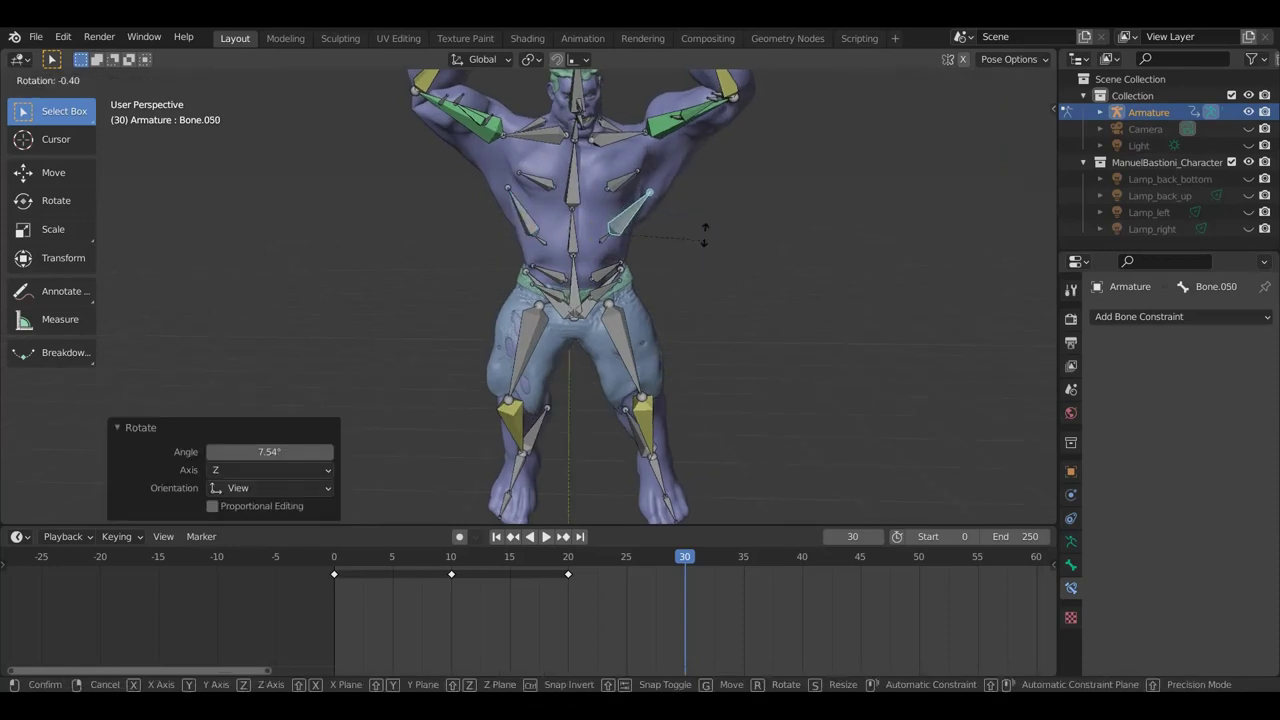
left_click(708, 228)
Step: Rotate spine bone Bone.001 2.15° about Z and check the pose from the front
mouse_move(708, 228)
middle_mouse_down()
mouse_move(291, 251)
mouse_move(381, 300)
middle_mouse_up()
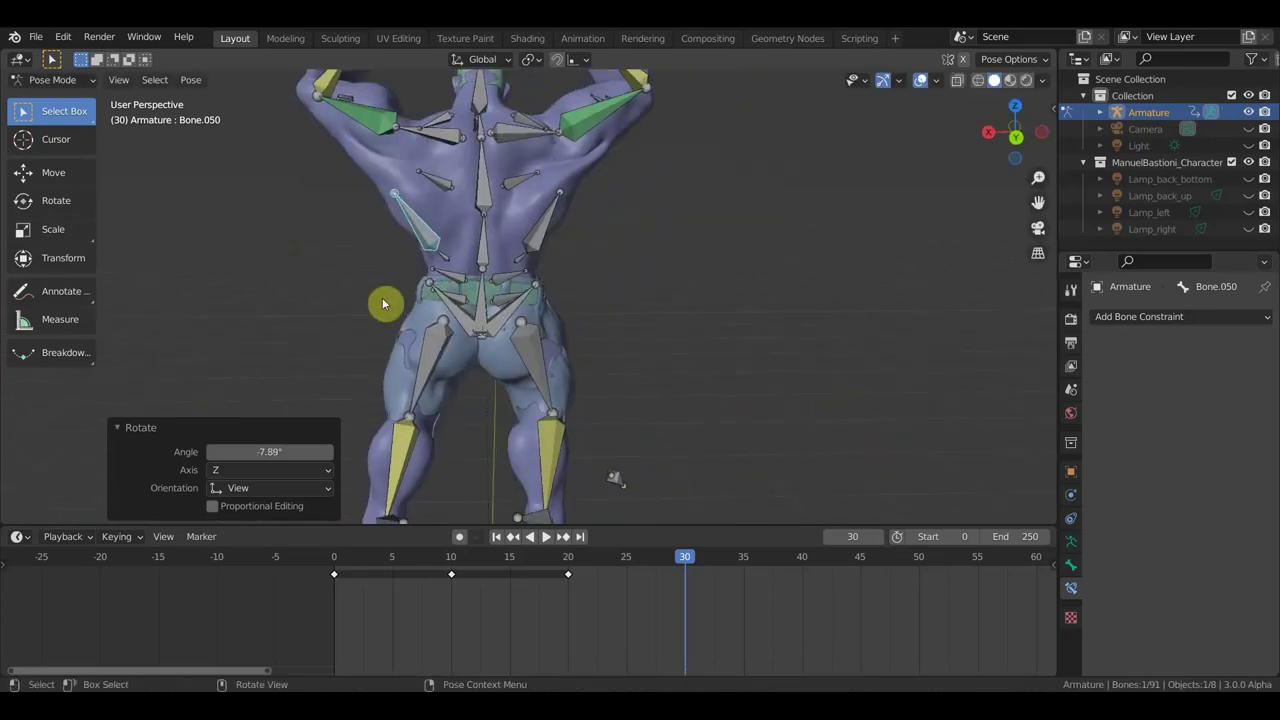
key("bracketleft")
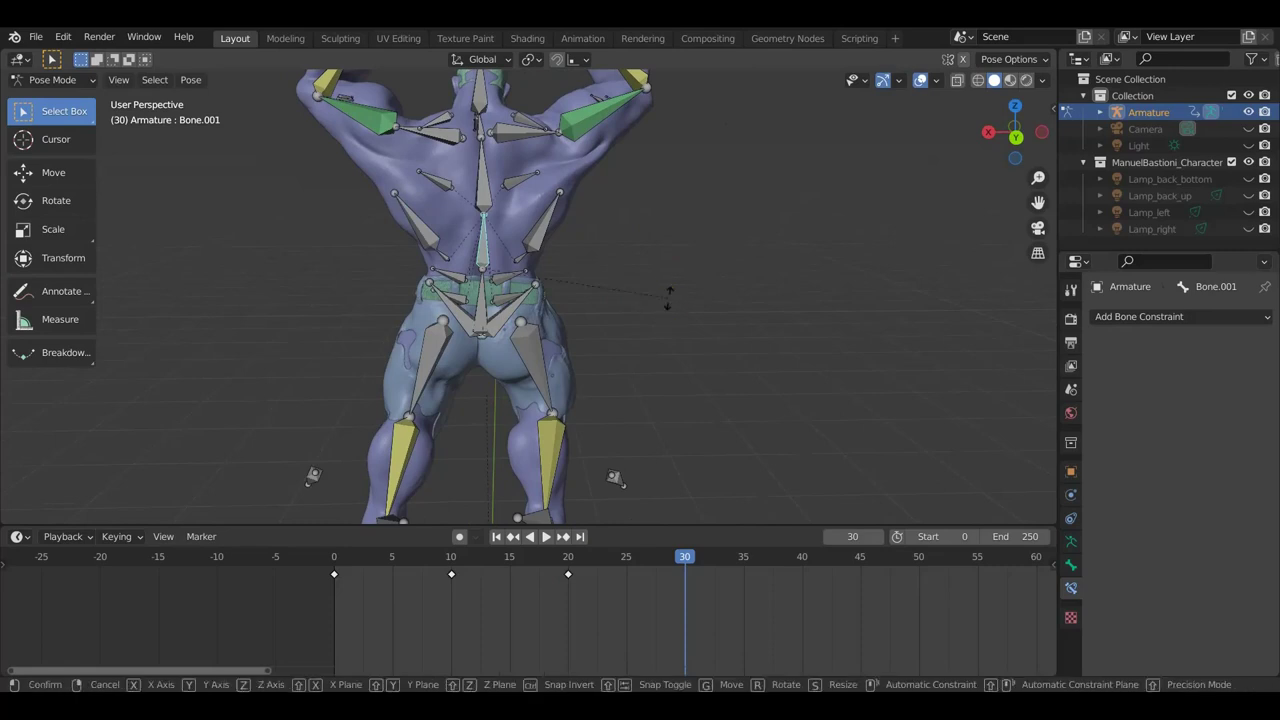
key("r")
left_click(663, 300)
scroll(650, 310, "down", 2)
mouse_move(642, 311)
middle_mouse_down()
mouse_move(849, 317)
mouse_move(830, 300)
middle_mouse_up()
key("KP_1")
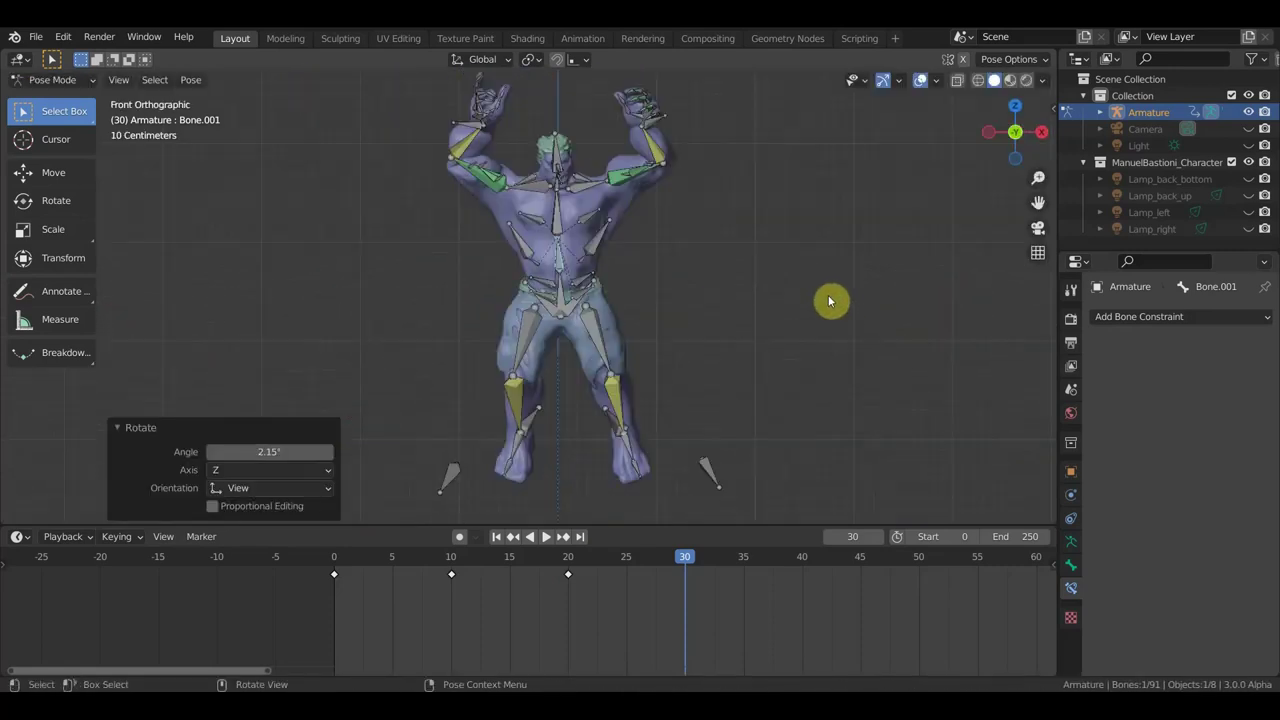
scroll(790, 310, "down", 1)
scroll(720, 330, "down", 2)
mouse_move(631, 411)
middle_mouse_down()
mouse_move(471, 414)
mouse_move(491, 420)
middle_mouse_up()
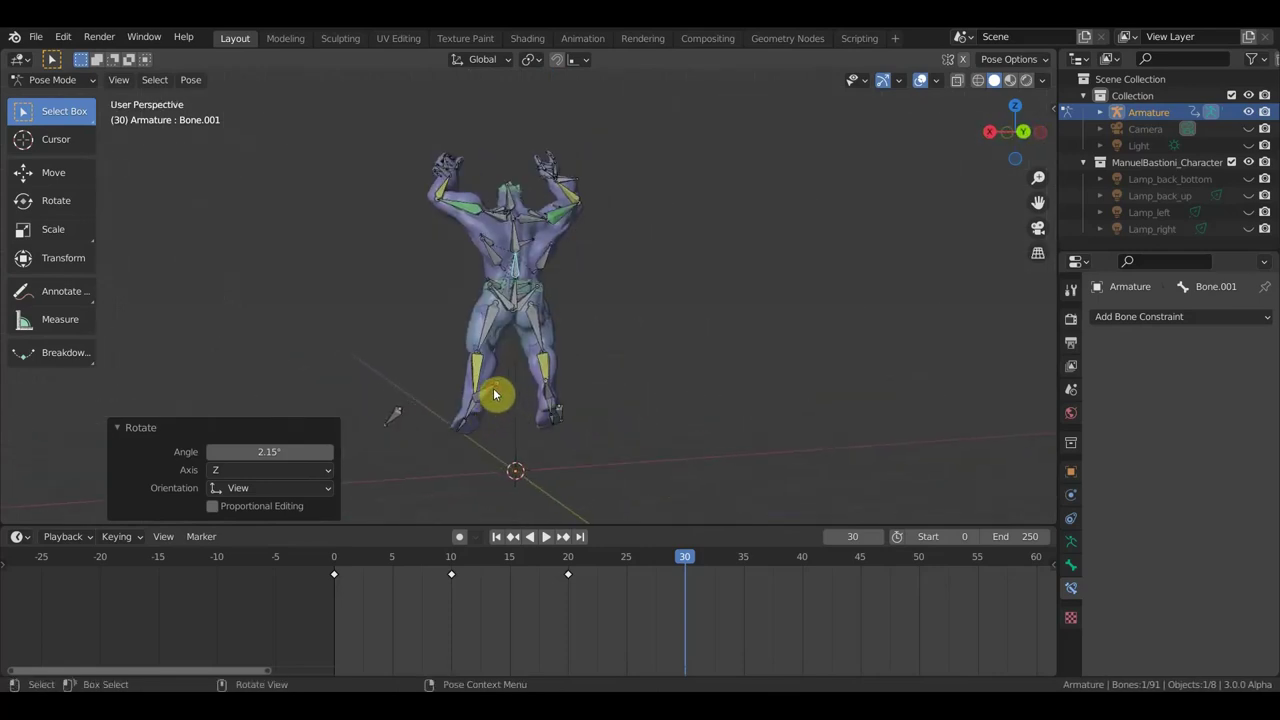
Step: Rotate the lower leg and foot bones to adjust the leg pose
left_click(534, 386)
key("r")
left_click(527, 364)
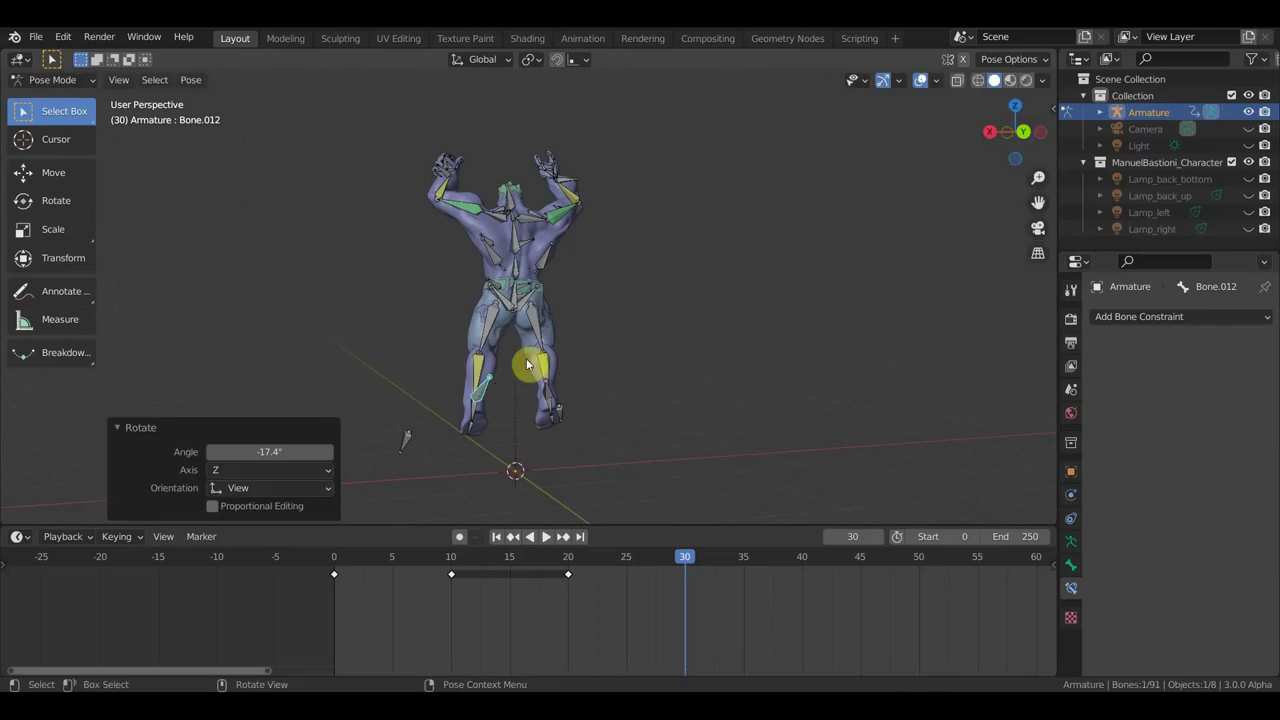
left_click(557, 392)
key("r")
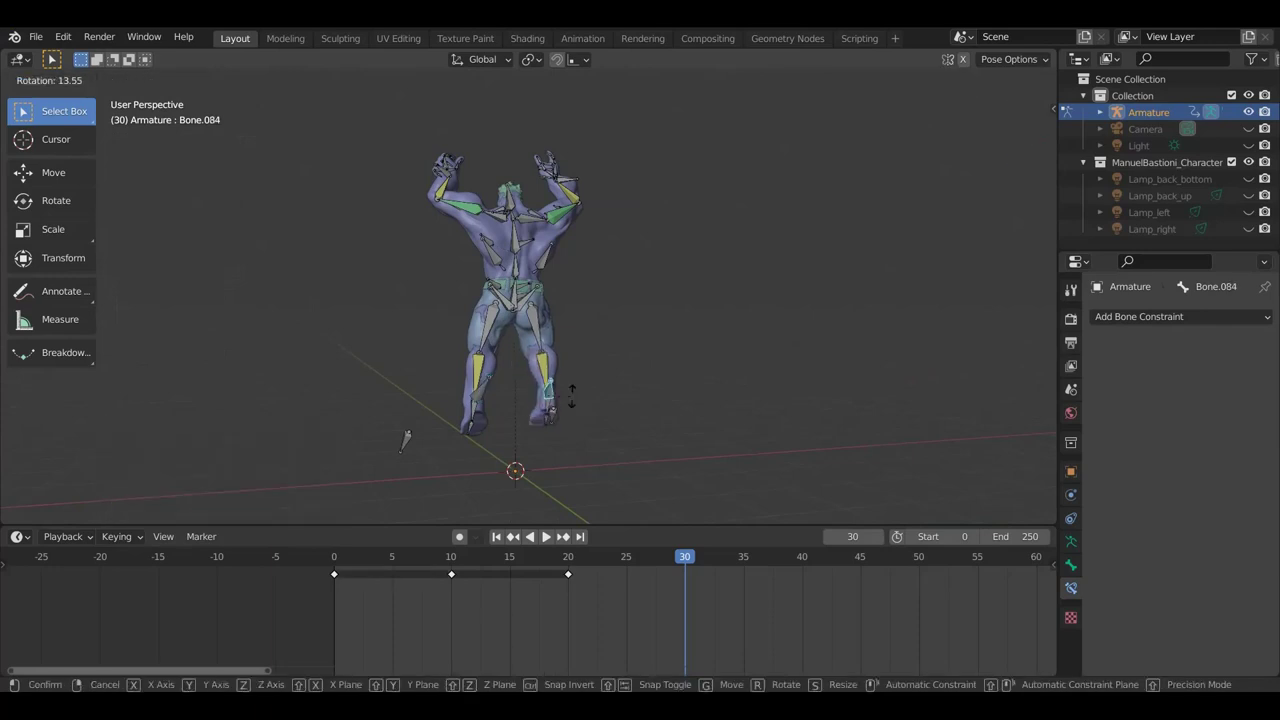
left_click(574, 397)
mouse_move(574, 397)
middle_mouse_down()
mouse_move(514, 408)
mouse_move(714, 411)
middle_mouse_up()
left_click(561, 420)
Step: Reposition and rotate the foot bone, then shift the lower leg bone
key("g")
left_click(716, 404)
key("r")
left_click(714, 378)
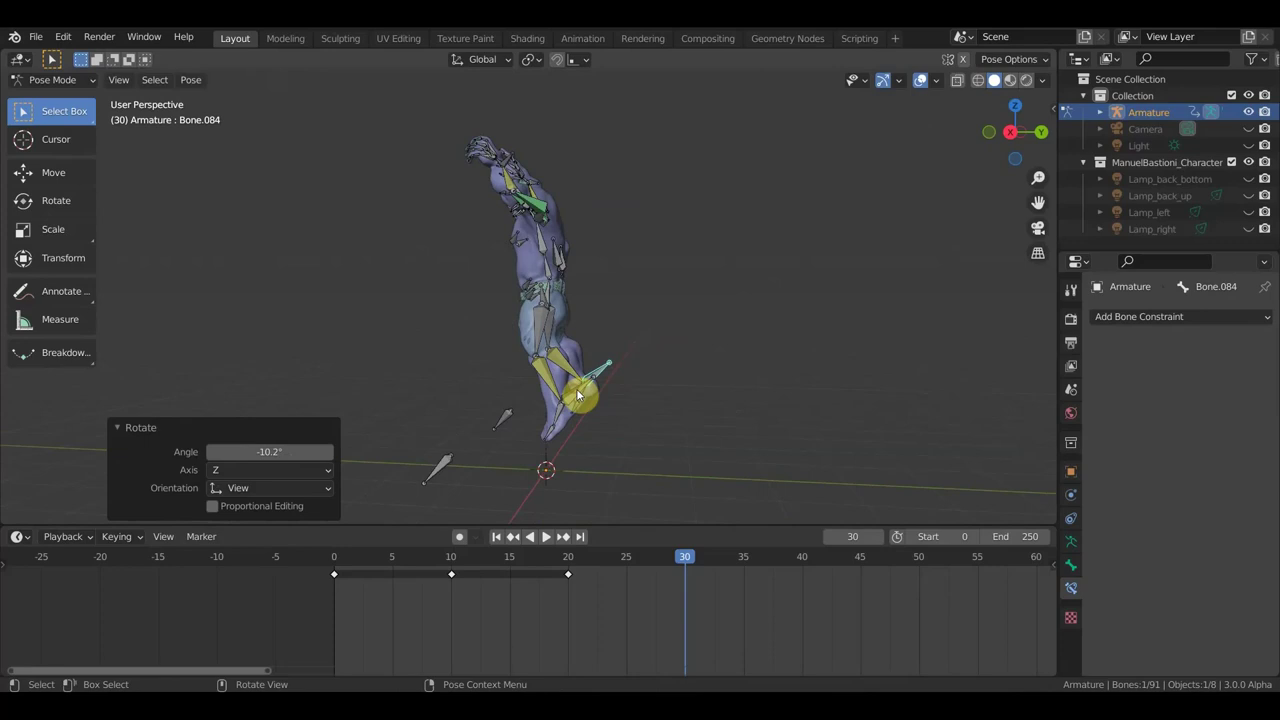
left_click(578, 396)
key("g")
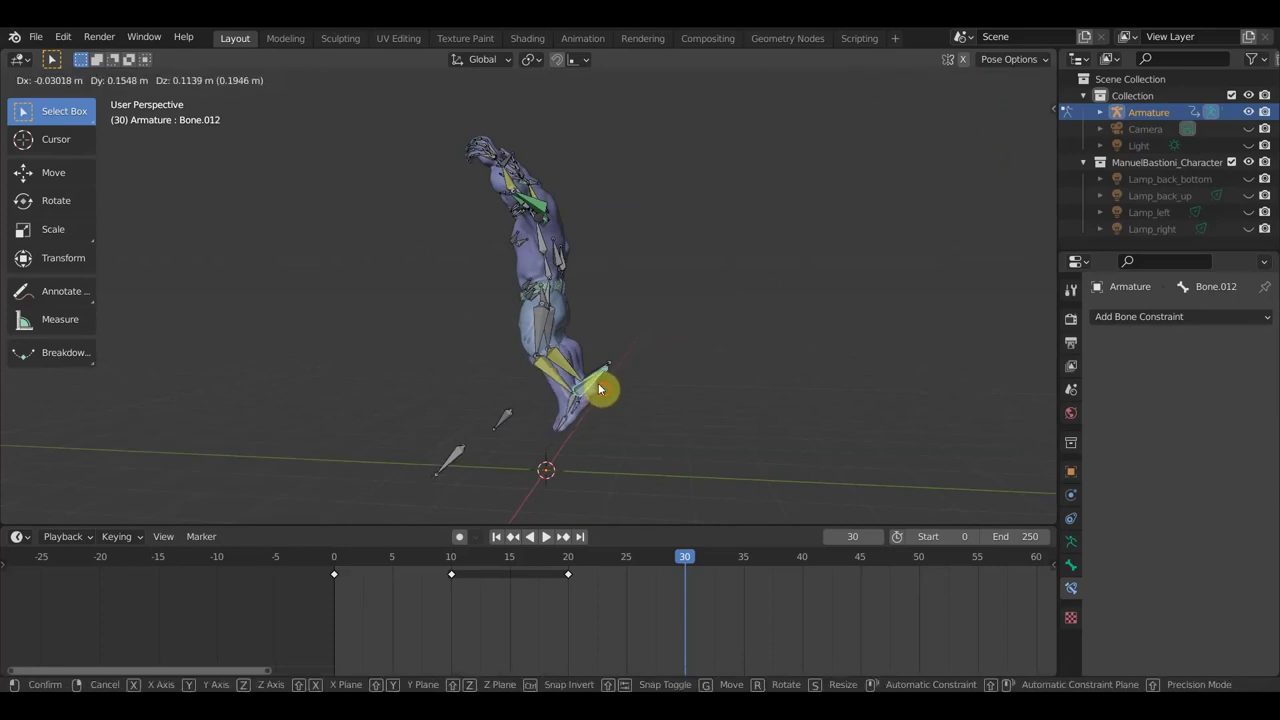
left_click(600, 388)
middle_click_drag(610, 388, 804, 390)
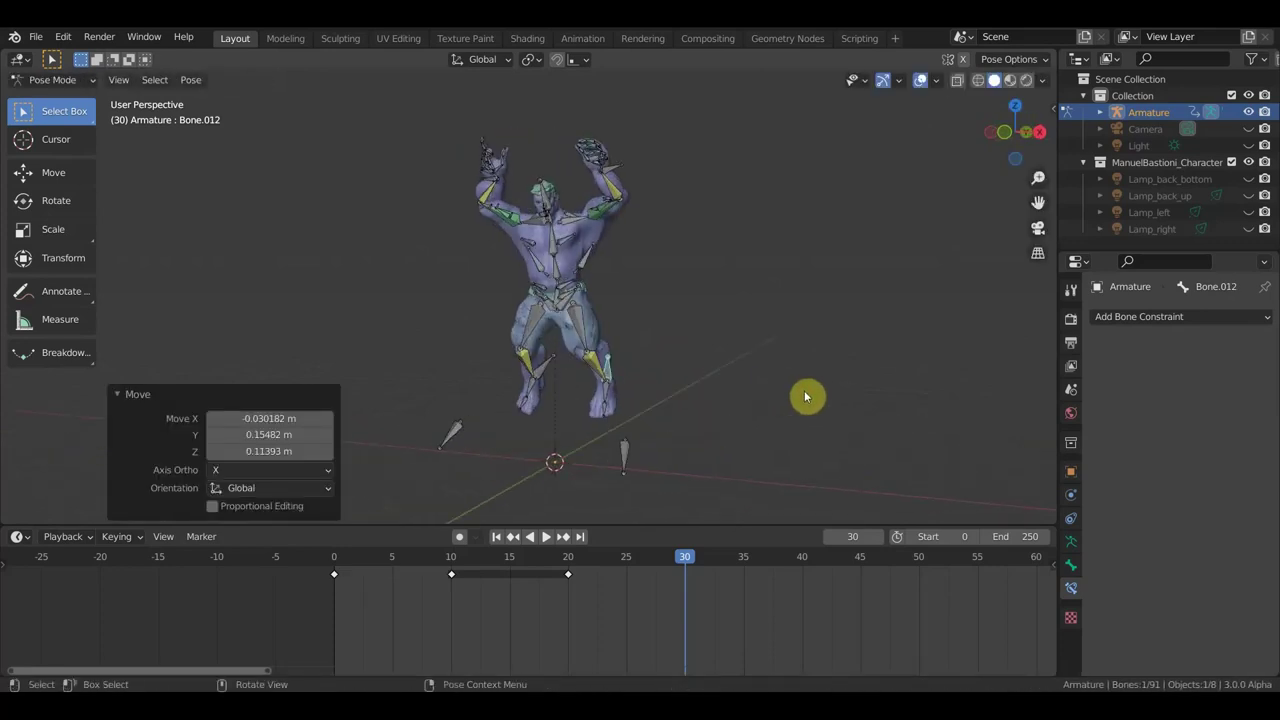
Step: Key location and rotation for all bones at frame 30
key("a")
key("i")
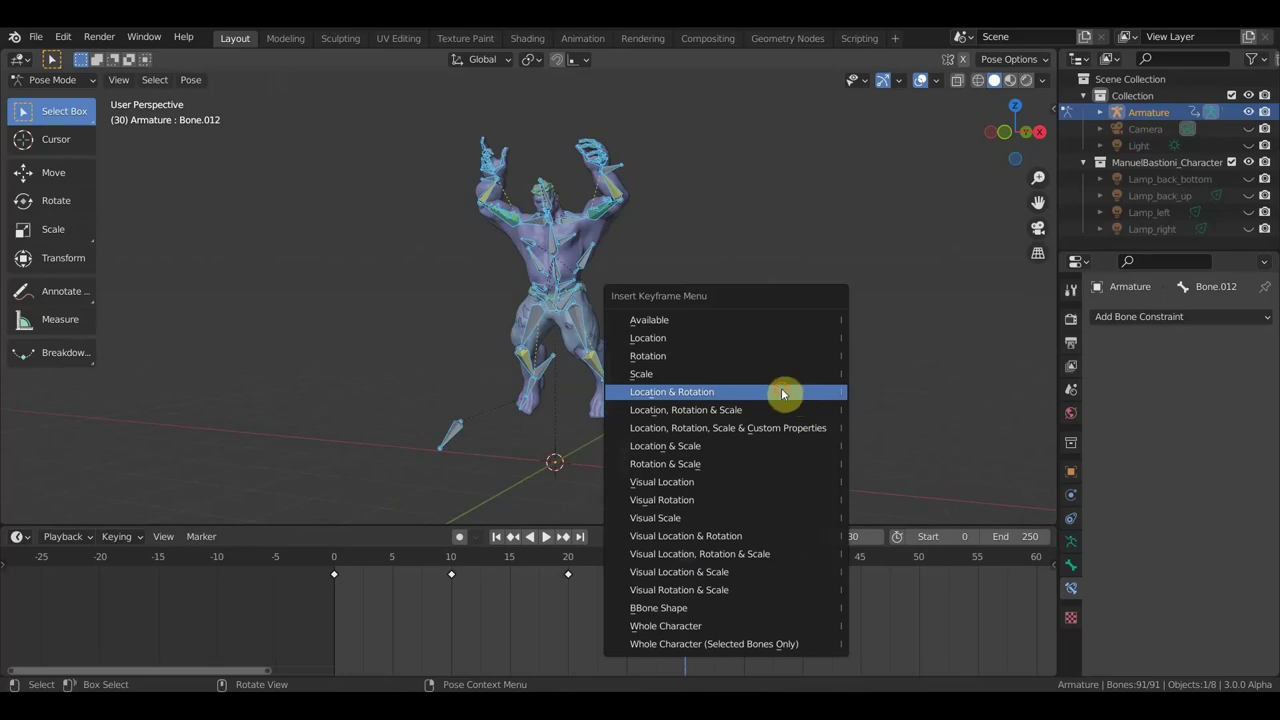
left_click(798, 392)
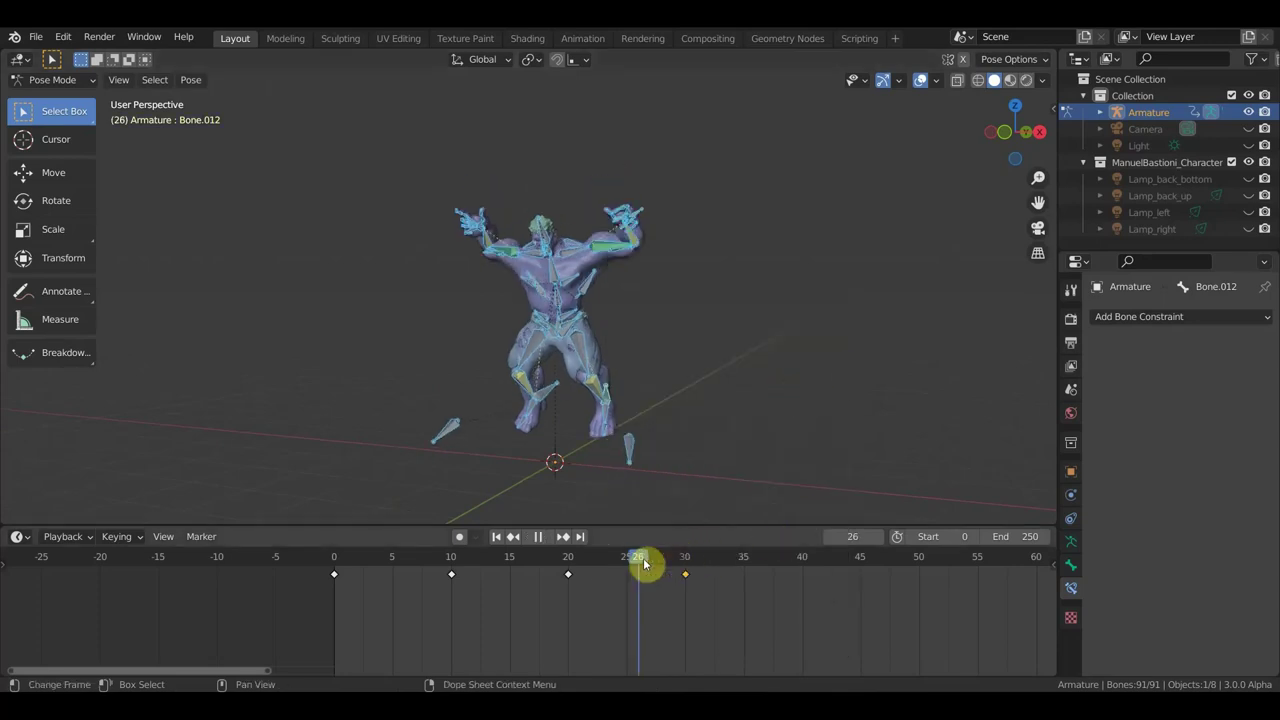
Step: Play back and scrub the animation to preview the poses
left_click_drag(690, 557, 334, 585)
key("space")
mouse_move(440, 588)
left_mouse_down()
mouse_move(530, 581)
mouse_move(806, 607)
left_mouse_up()
mouse_move(826, 400)
middle_mouse_down()
mouse_move(734, 420)
mouse_move(628, 405)
mouse_move(523, 417)
mouse_move(543, 417)
mouse_move(585, 370)
middle_mouse_up()
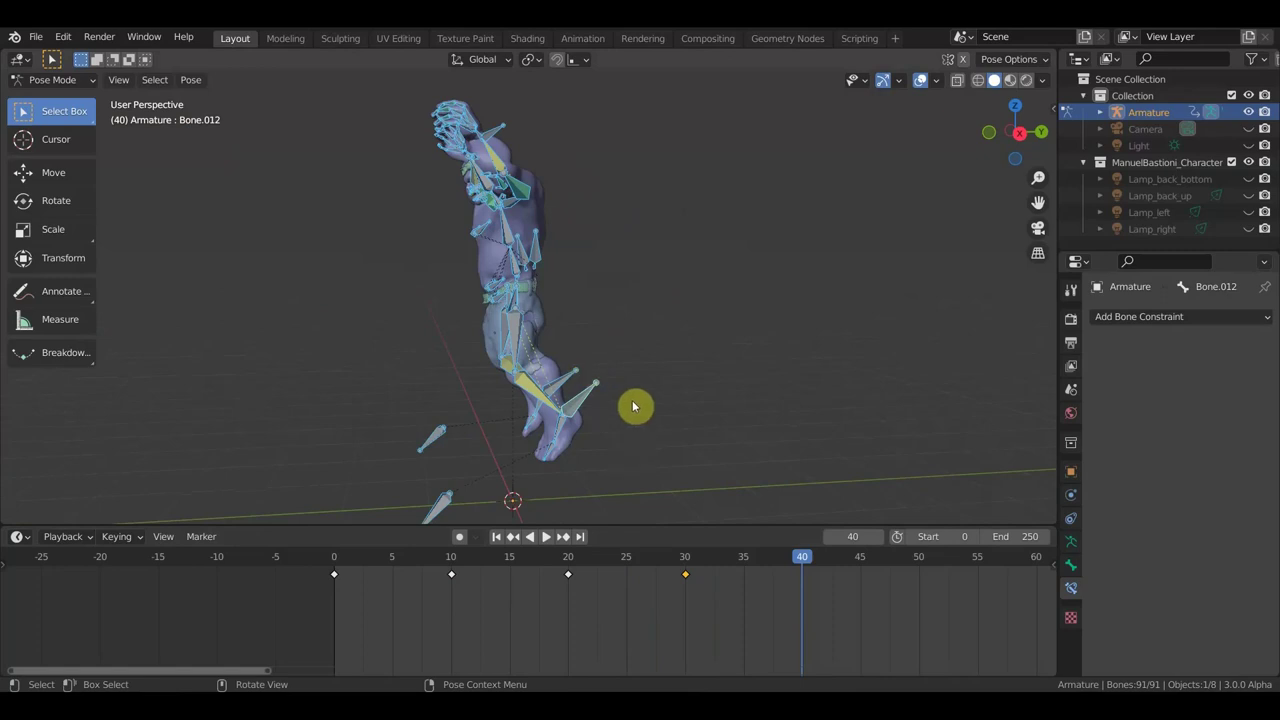
left_click_drag(685, 568, 628, 565)
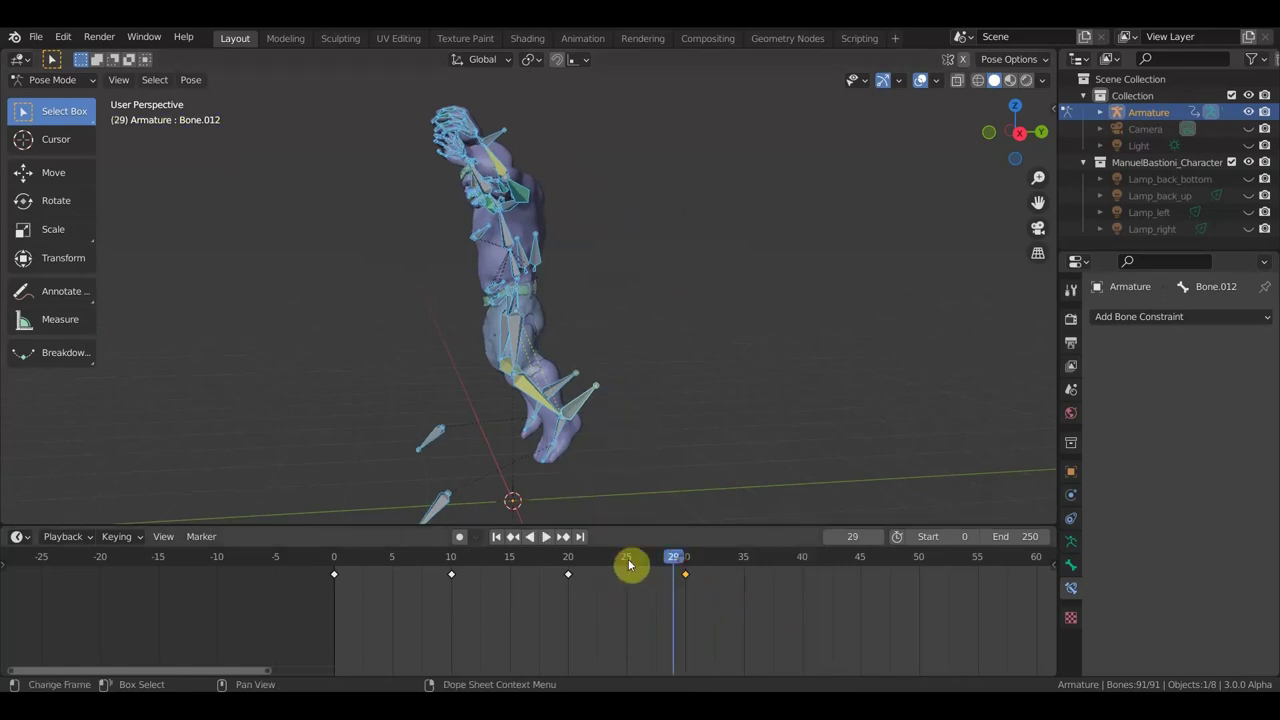
left_click(578, 565)
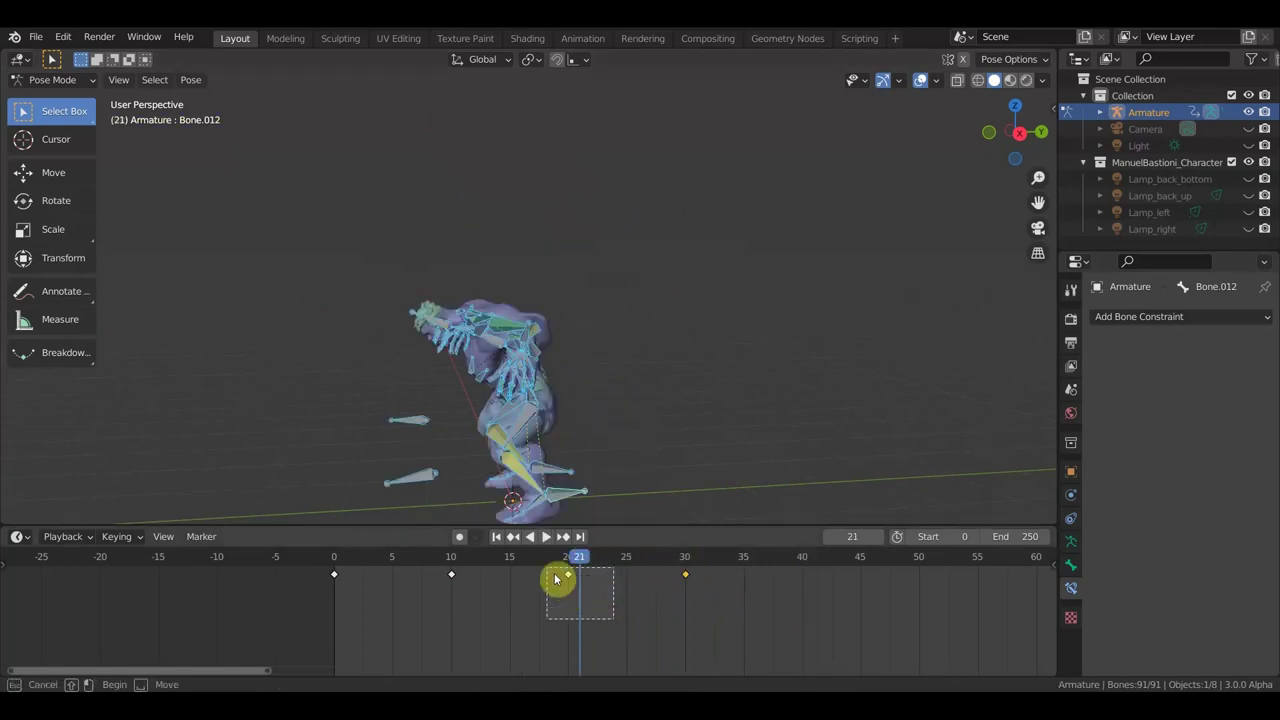
Step: Copy the frame-0 keyframe to frame 40 and go to frame 40
left_click(451, 574)
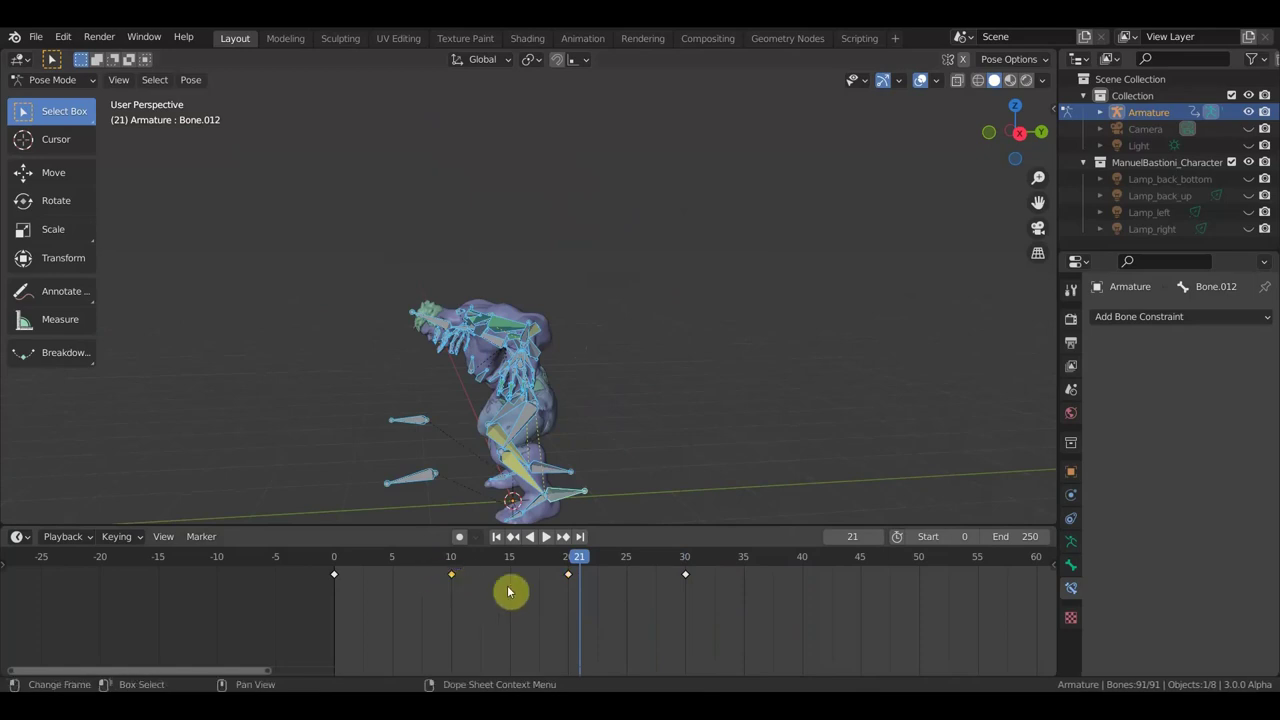
left_click_drag(598, 609, 545, 571)
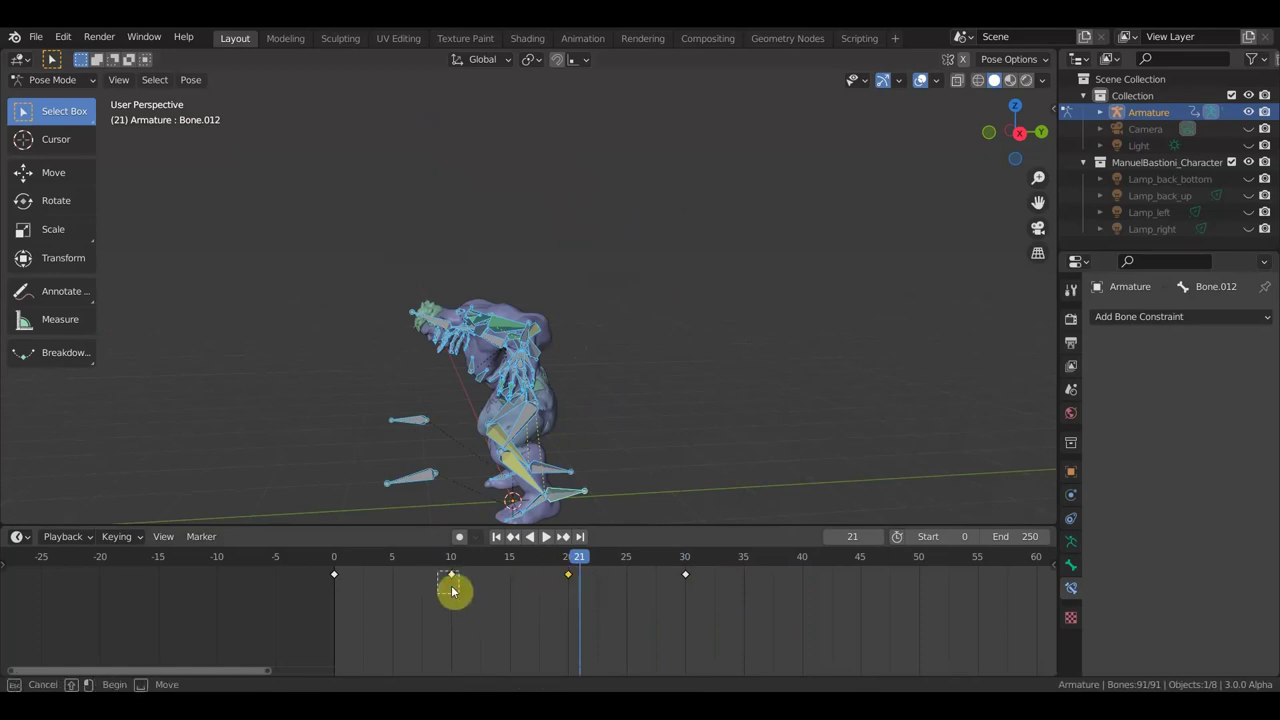
left_click(334, 574, "shift")
middle_click_drag(405, 627, 388, 617, "ctrl")
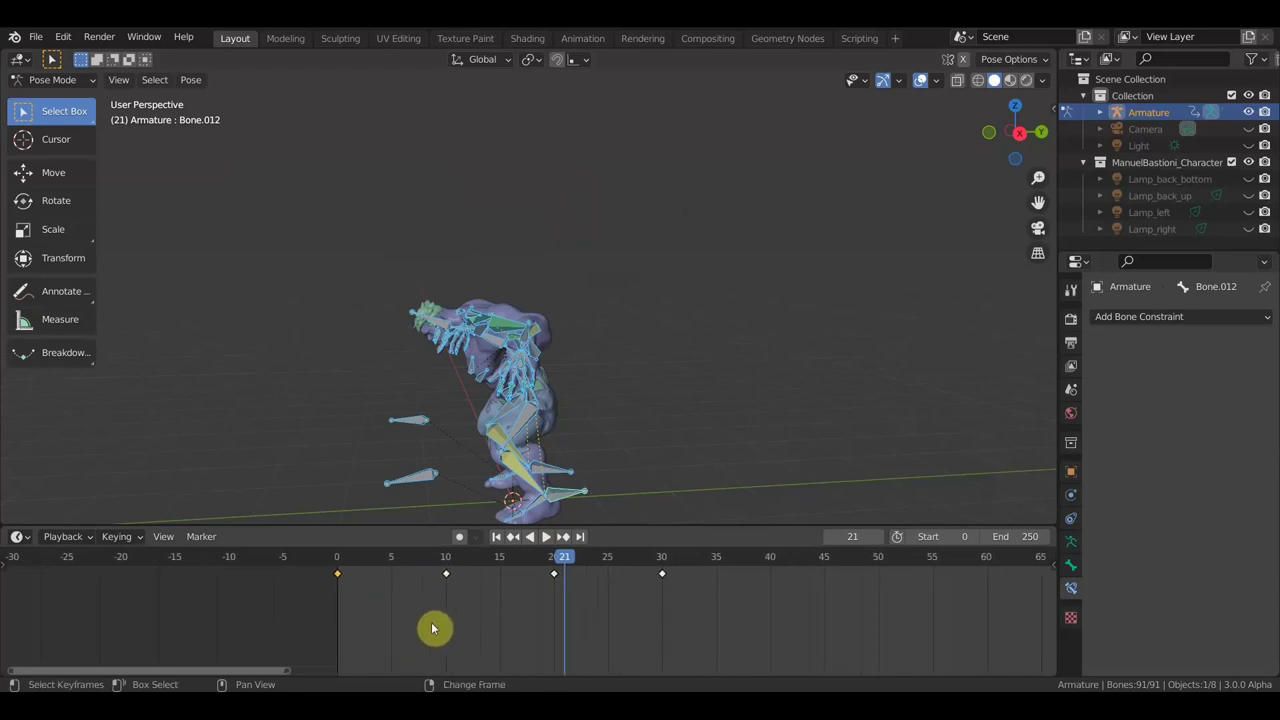
key("g")
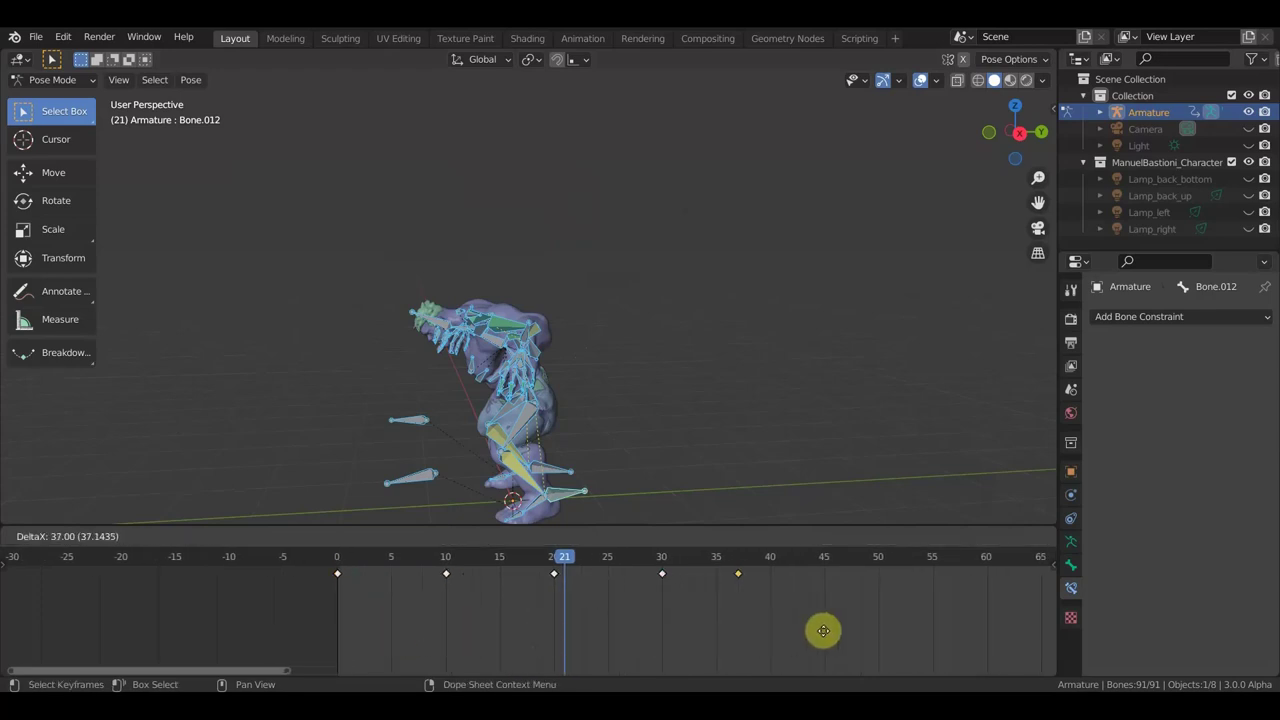
left_click(853, 629)
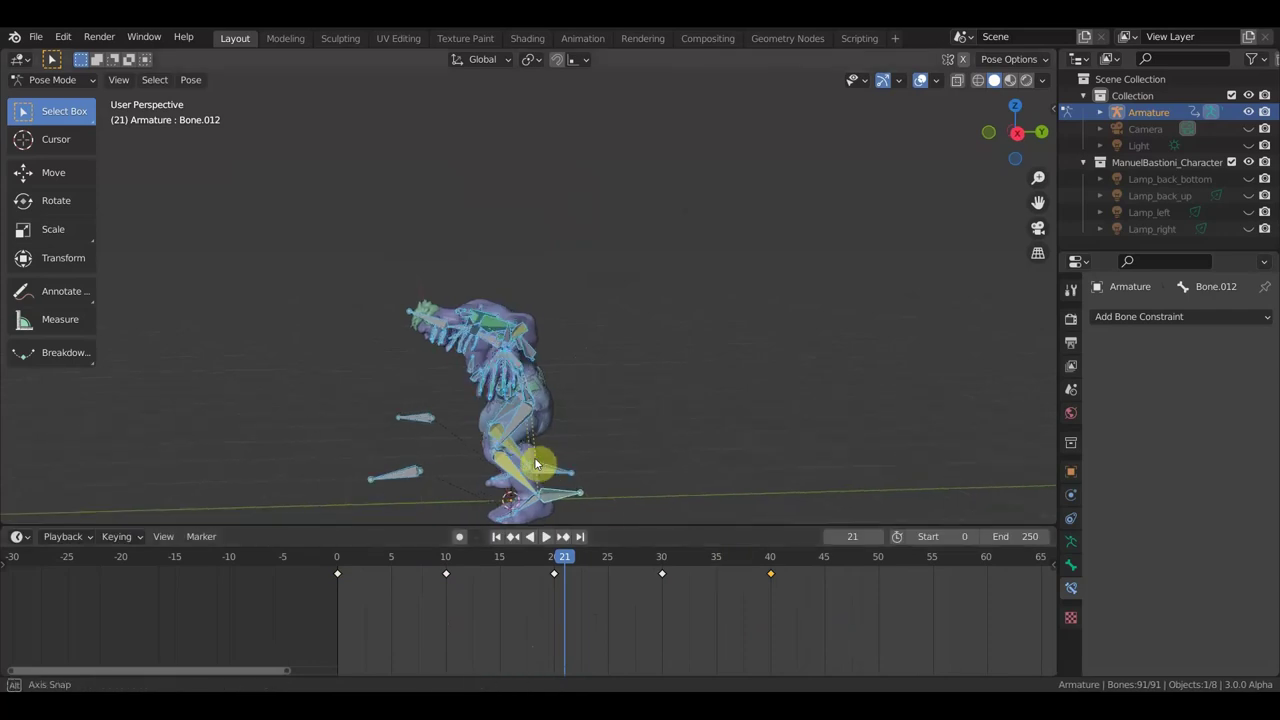
left_click(773, 563)
middle_click_drag(657, 406, 608, 388)
key("g")
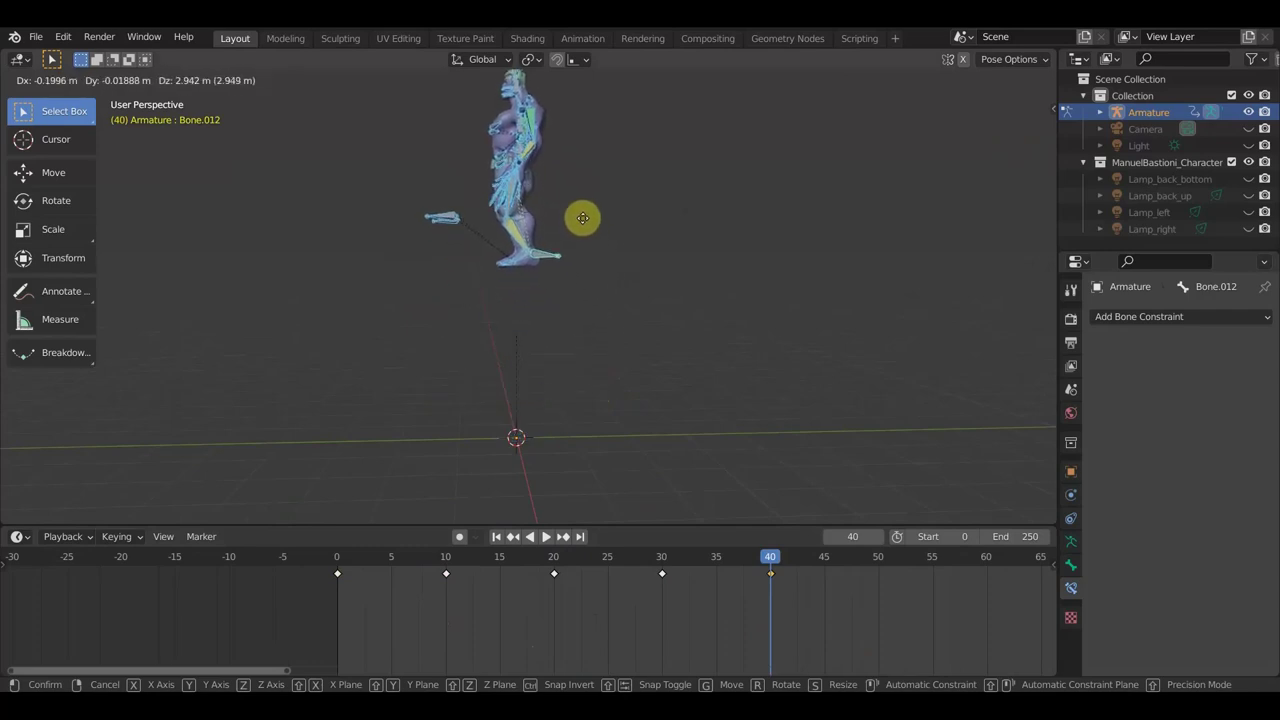
Step: Lift the whole character upward and rotate and move the foot bones in side view
left_click(583, 220)
middle_click_drag(636, 209, 617, 357, "shift")
scroll(551, 428, "up", 3)
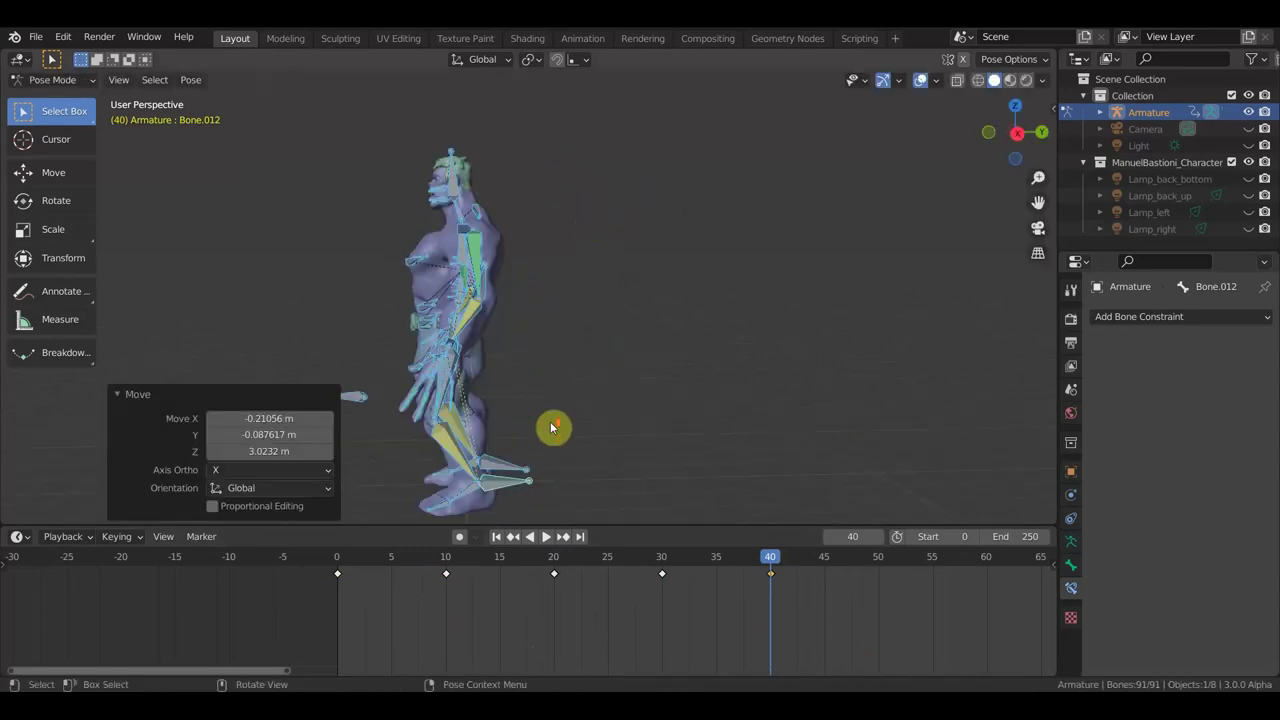
left_click(525, 472)
scroll(606, 449, "up", 1)
middle_click_drag(606, 449, 646, 391)
key("KP_3")
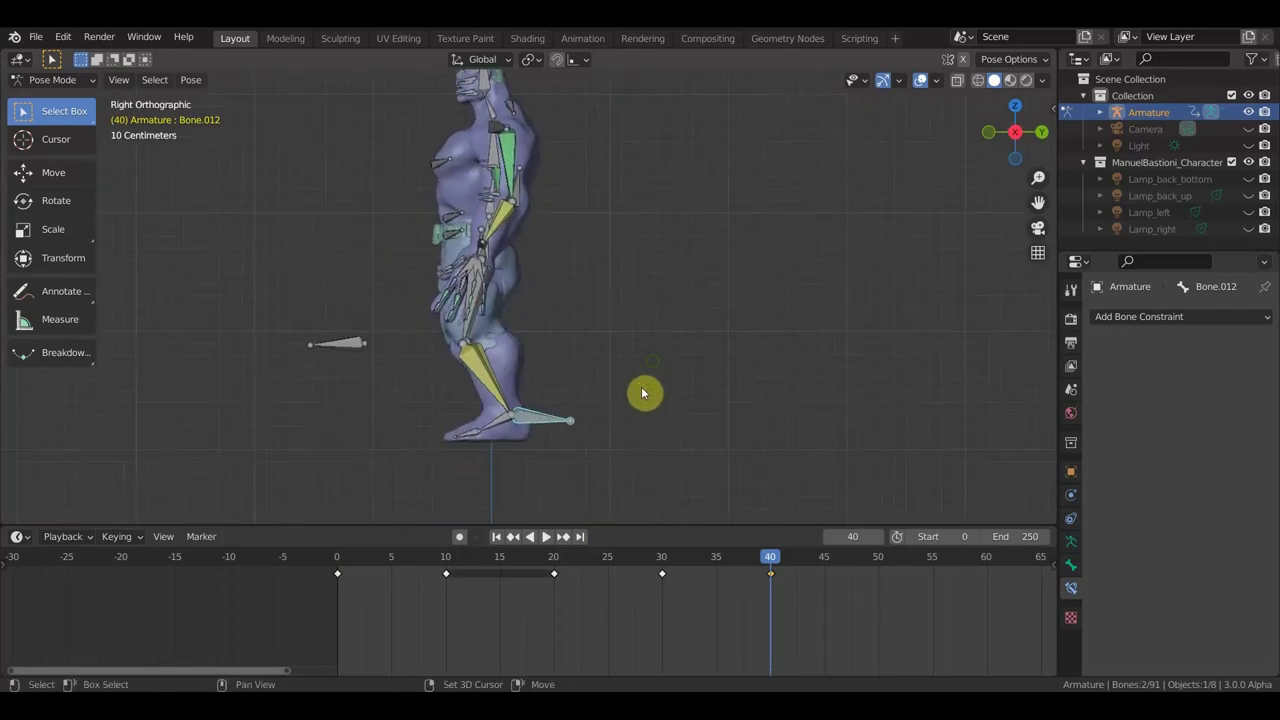
key("r")
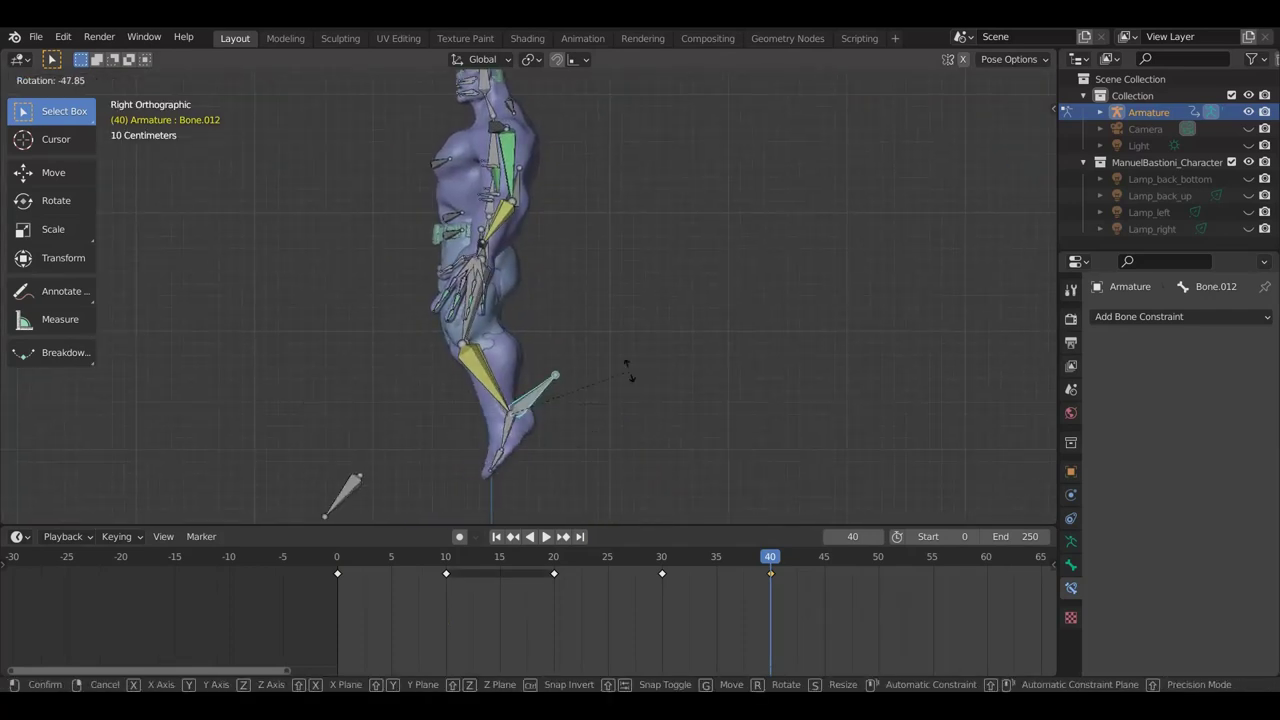
left_click(630, 372)
key("g")
left_click(700, 380)
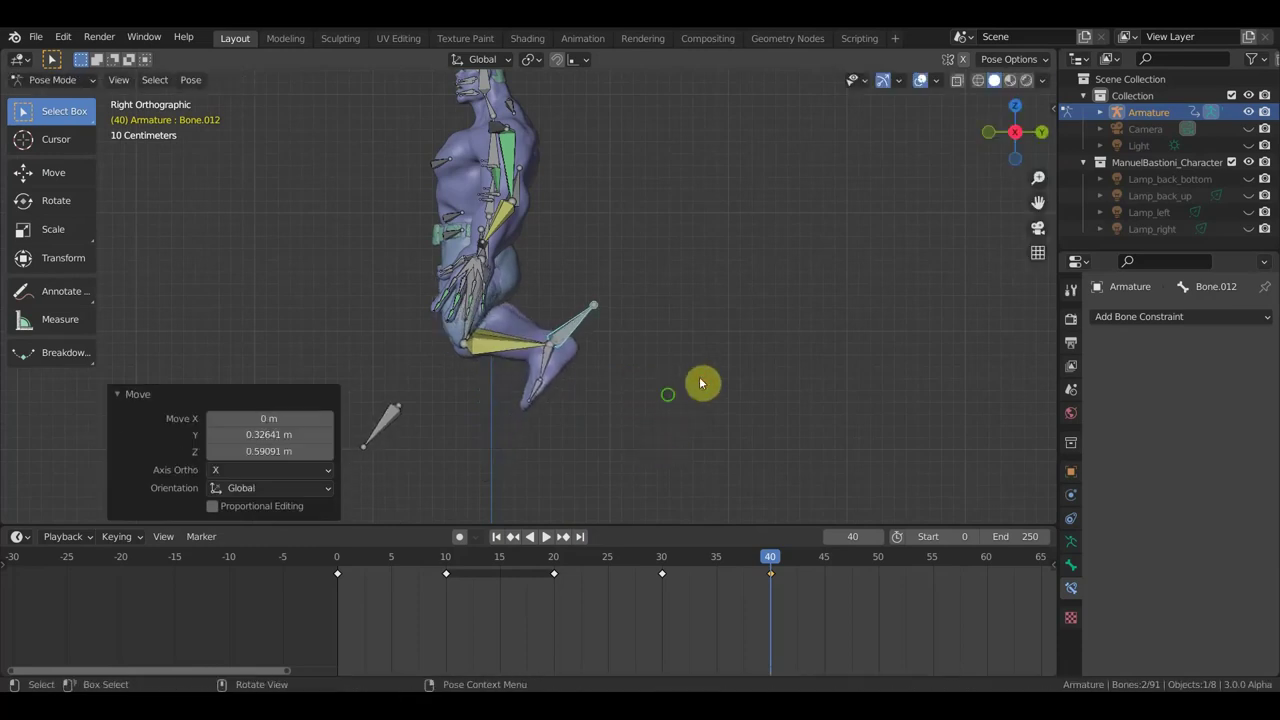
Step: Bend the first leg, rotating its foot to -45.7° and then 17°
middle_click_drag(700, 380, 482, 400)
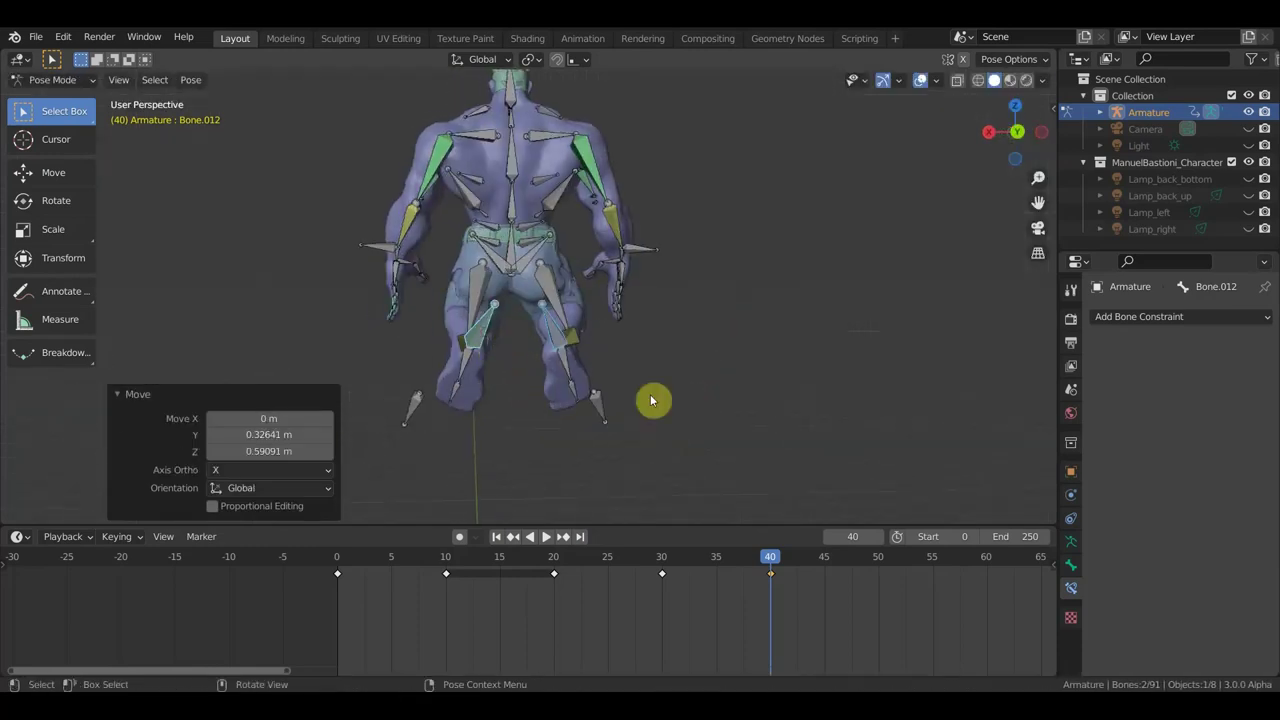
key("g")
left_click(676, 415)
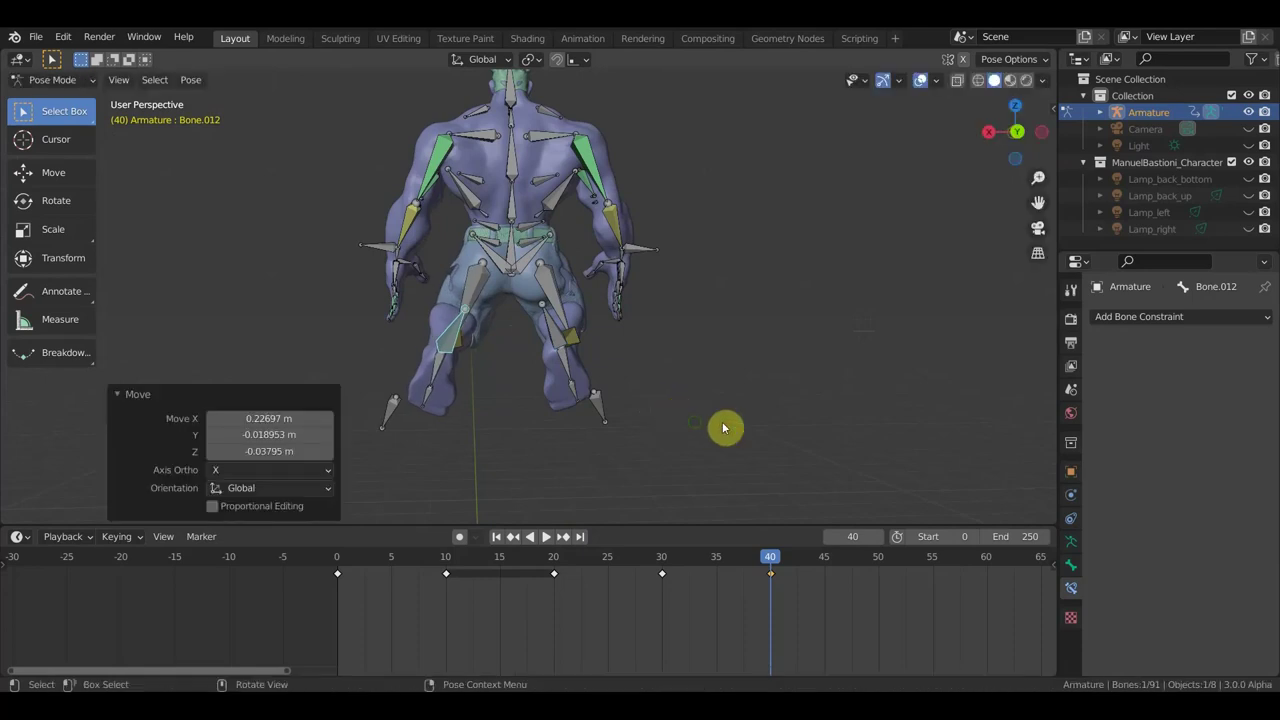
middle_click_drag(724, 428, 860, 423)
key("r")
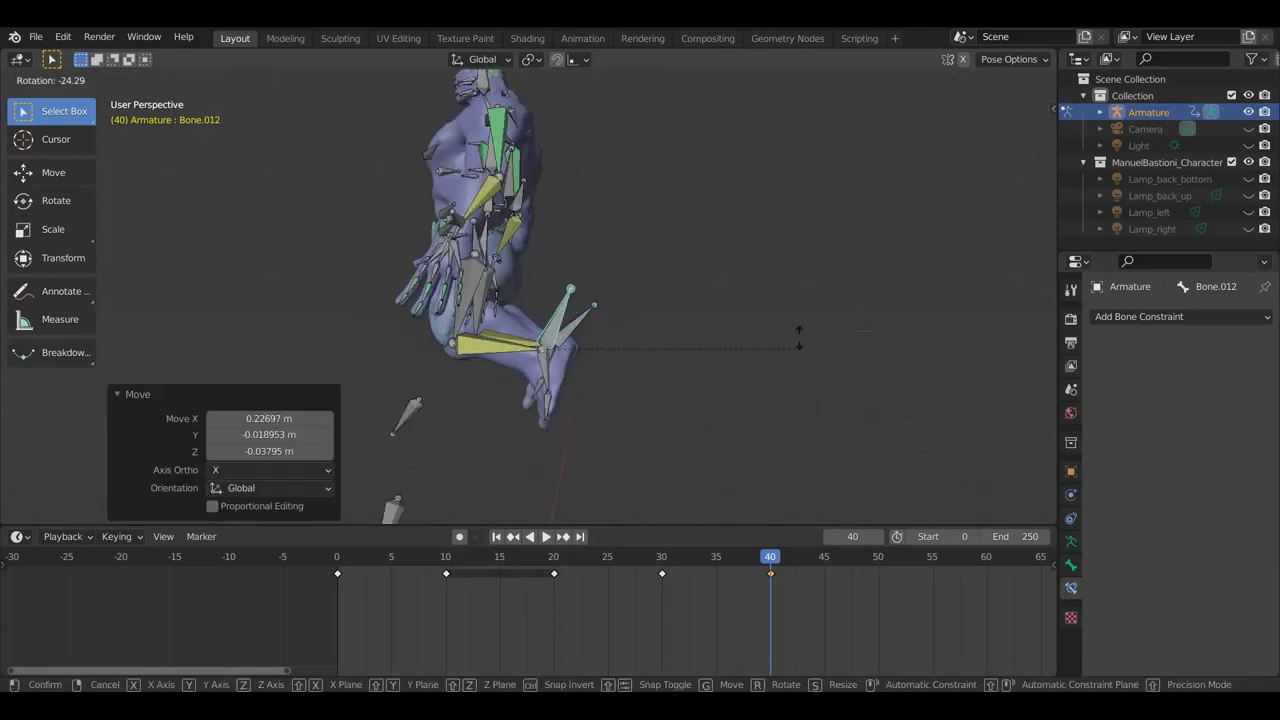
left_click(763, 337)
middle_click_drag(763, 337, 534, 366)
key("r")
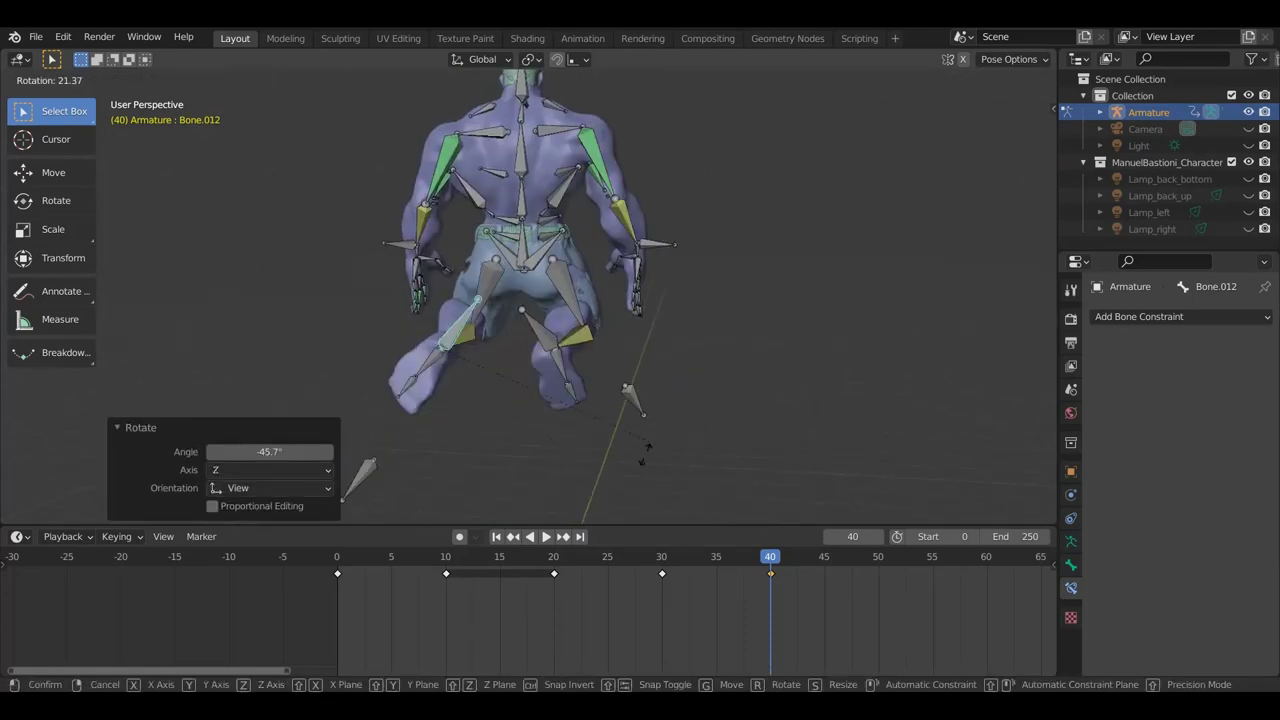
left_click(660, 432)
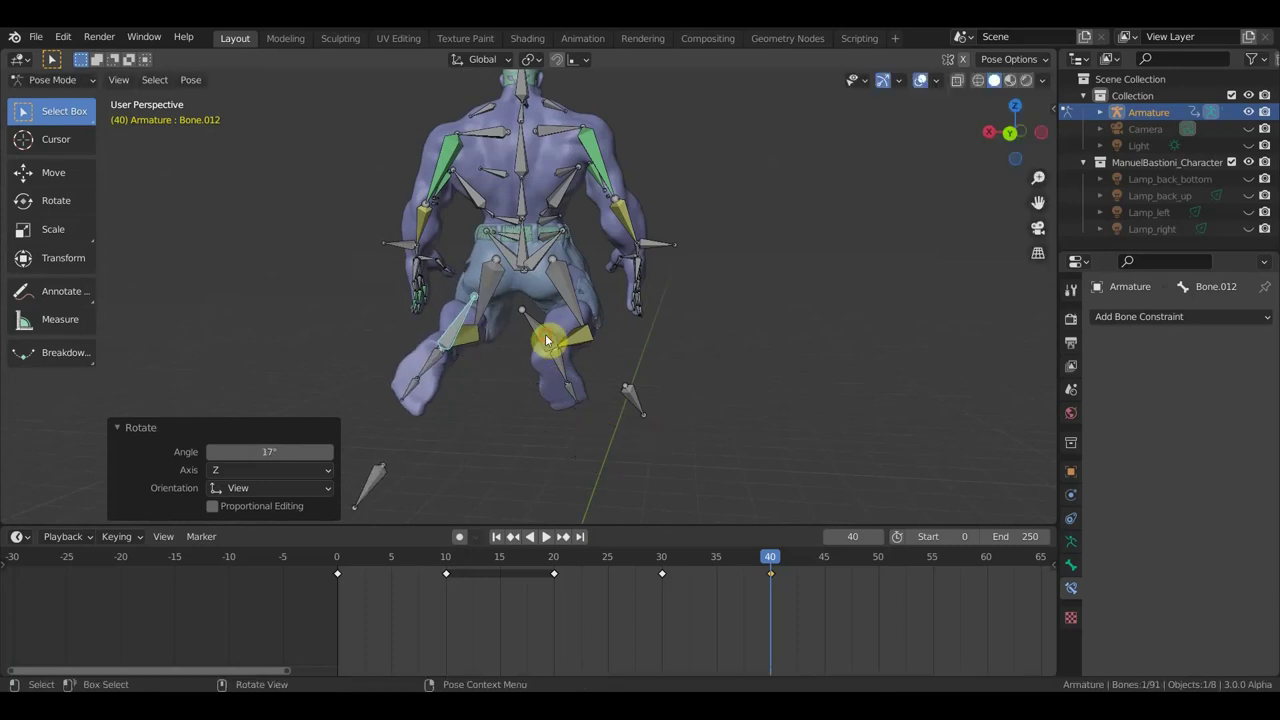
Step: Move the other foot bone, Bone.084, and rotate it to 45.8°
left_click(546, 341)
key("g")
left_click(601, 373)
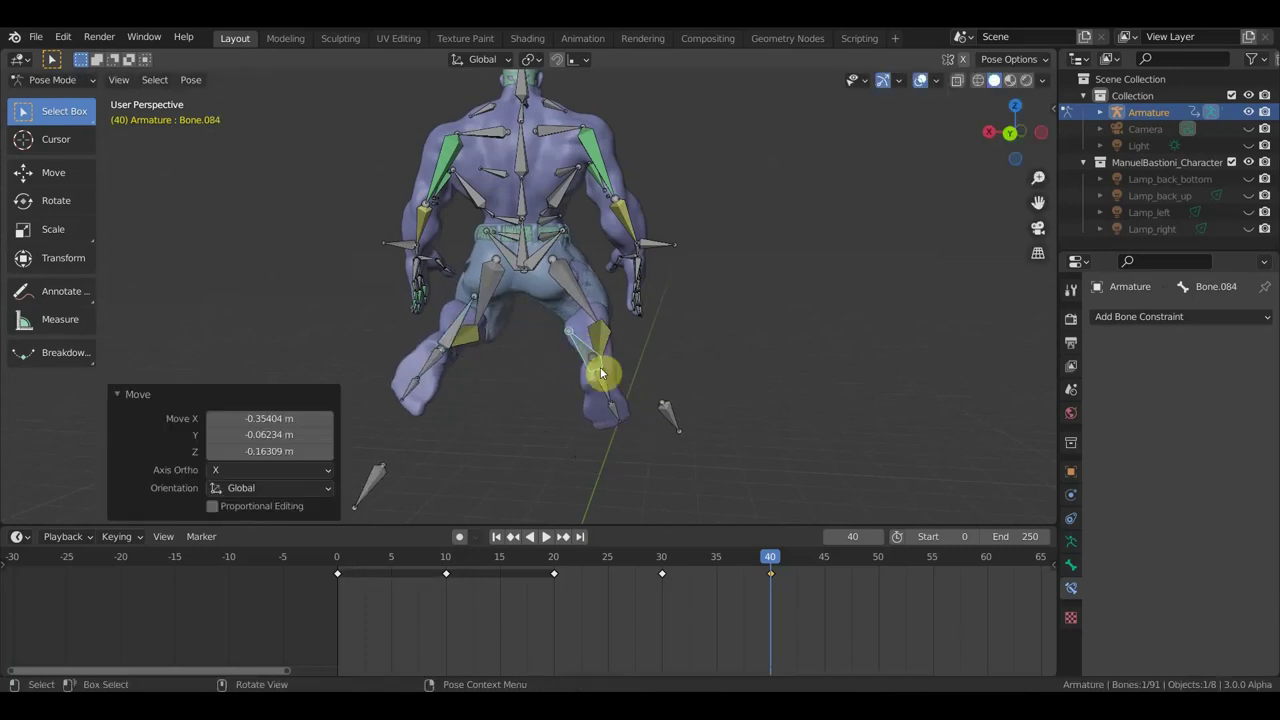
key("r")
left_click(674, 349)
mouse_move(674, 349)
middle_mouse_down()
mouse_move(611, 409)
mouse_move(451, 420)
middle_mouse_up()
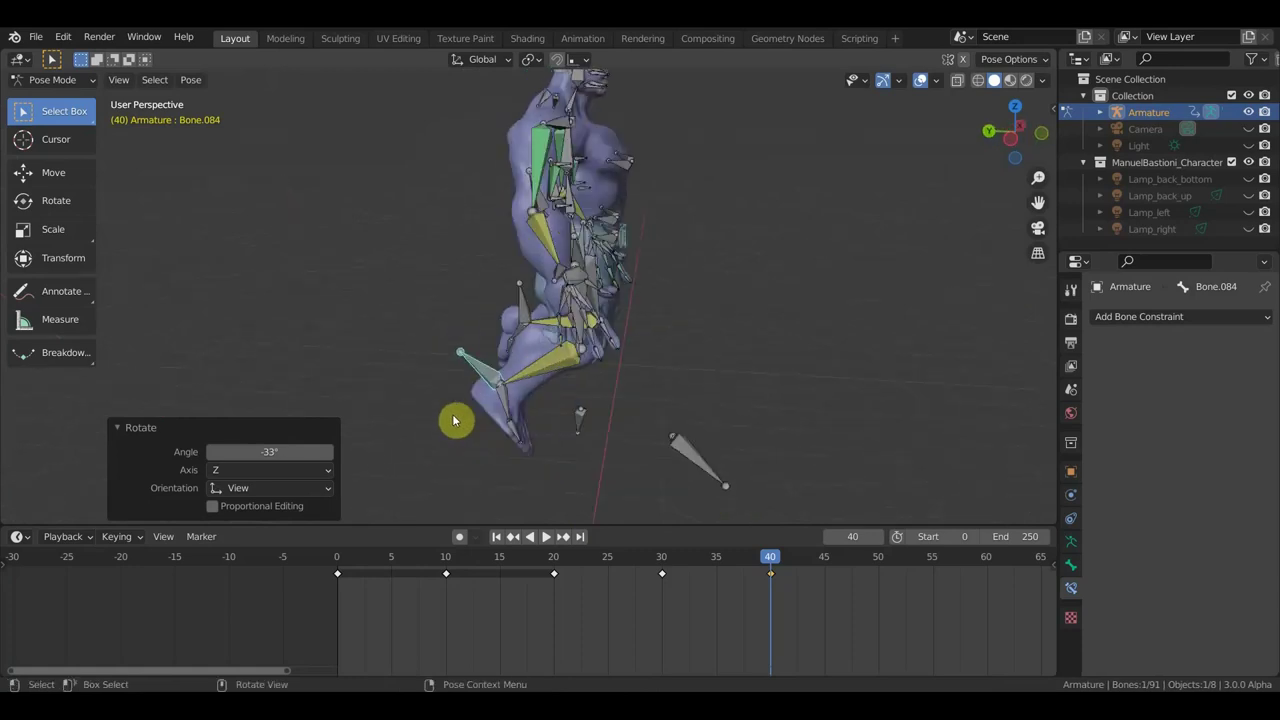
key("r")
left_click(555, 485)
middle_click_drag(555, 485, 612, 456)
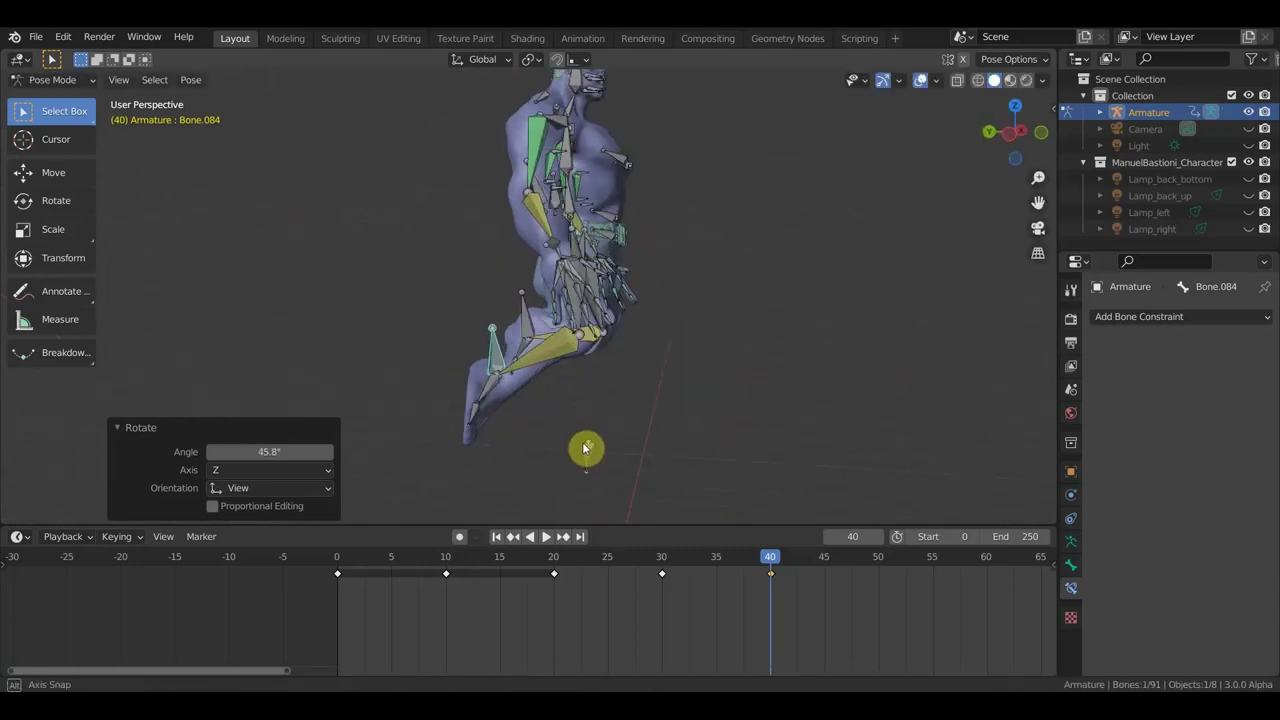
Step: Reposition Bone.084 twice more, ending at -0.0715 m X, 0.0023 m Y, -0.0807 m Z
key("g")
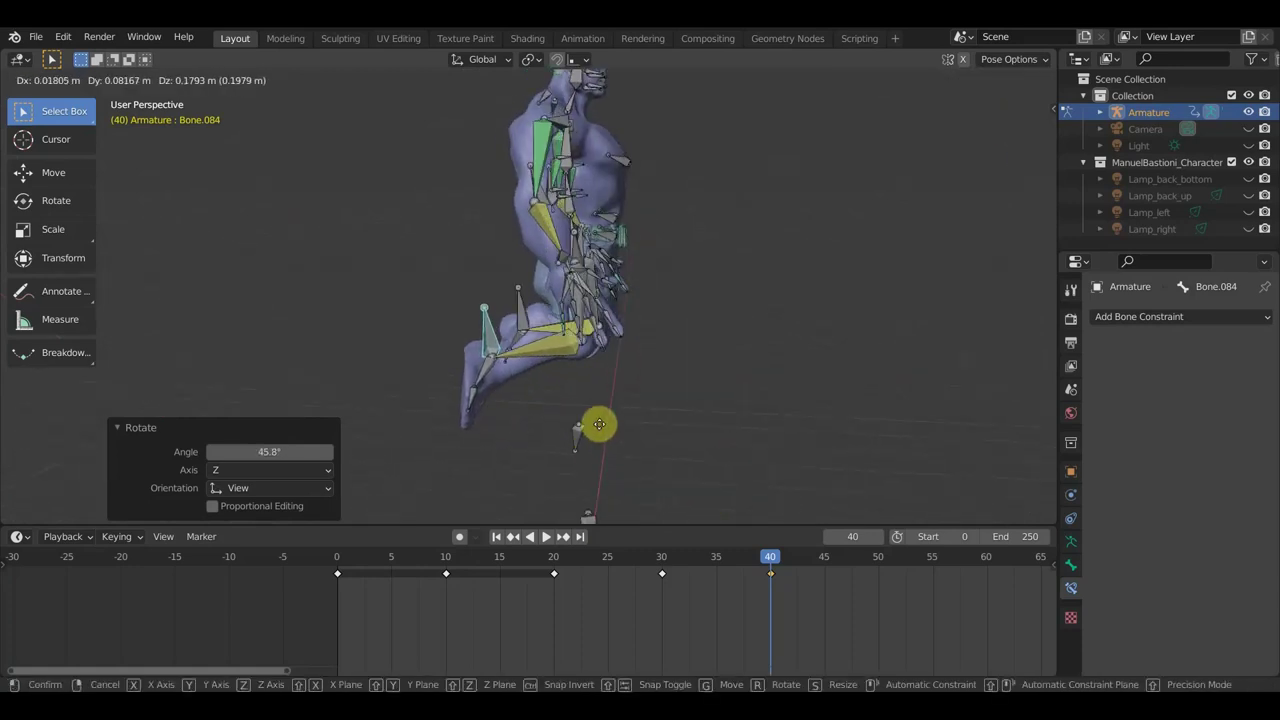
left_click(603, 431)
middle_click_drag(603, 431, 866, 426)
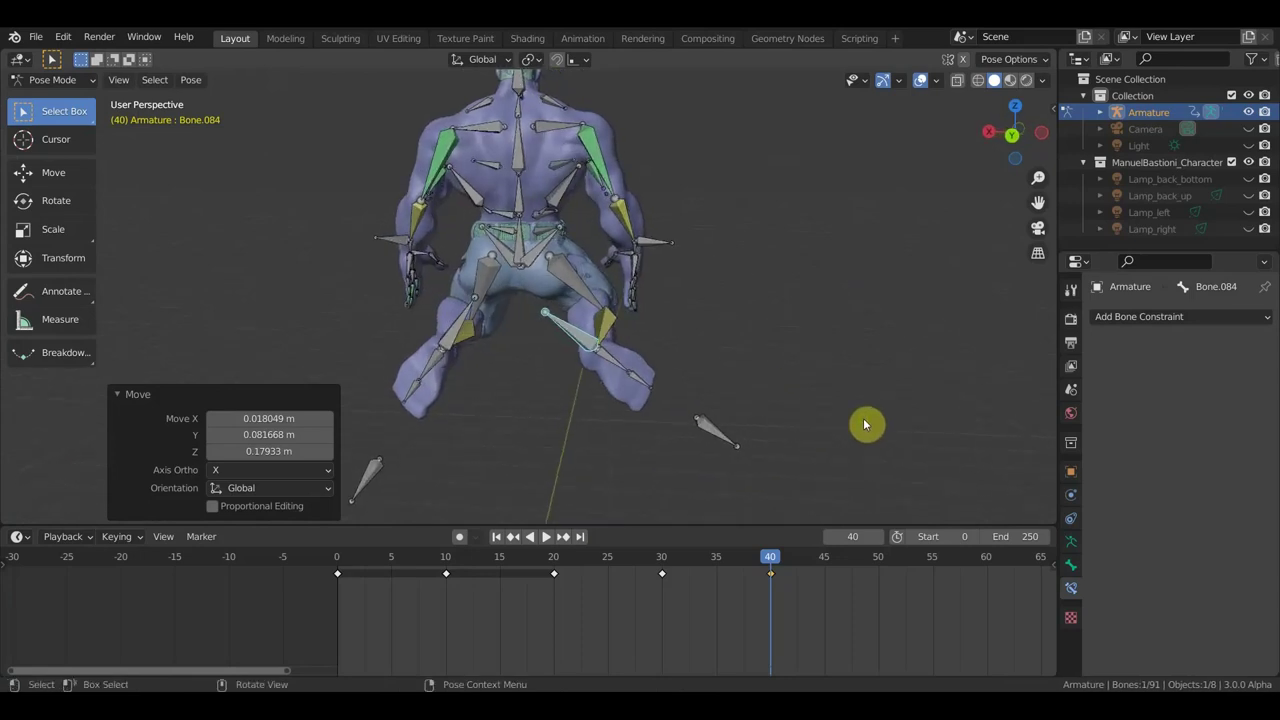
key("g")
left_click(768, 363)
Step: Tilt the spine bone Bone.001 so the upper body leans back 30°
mouse_move(768, 363)
middle_mouse_down()
mouse_move(718, 318)
mouse_move(814, 311)
middle_mouse_up()
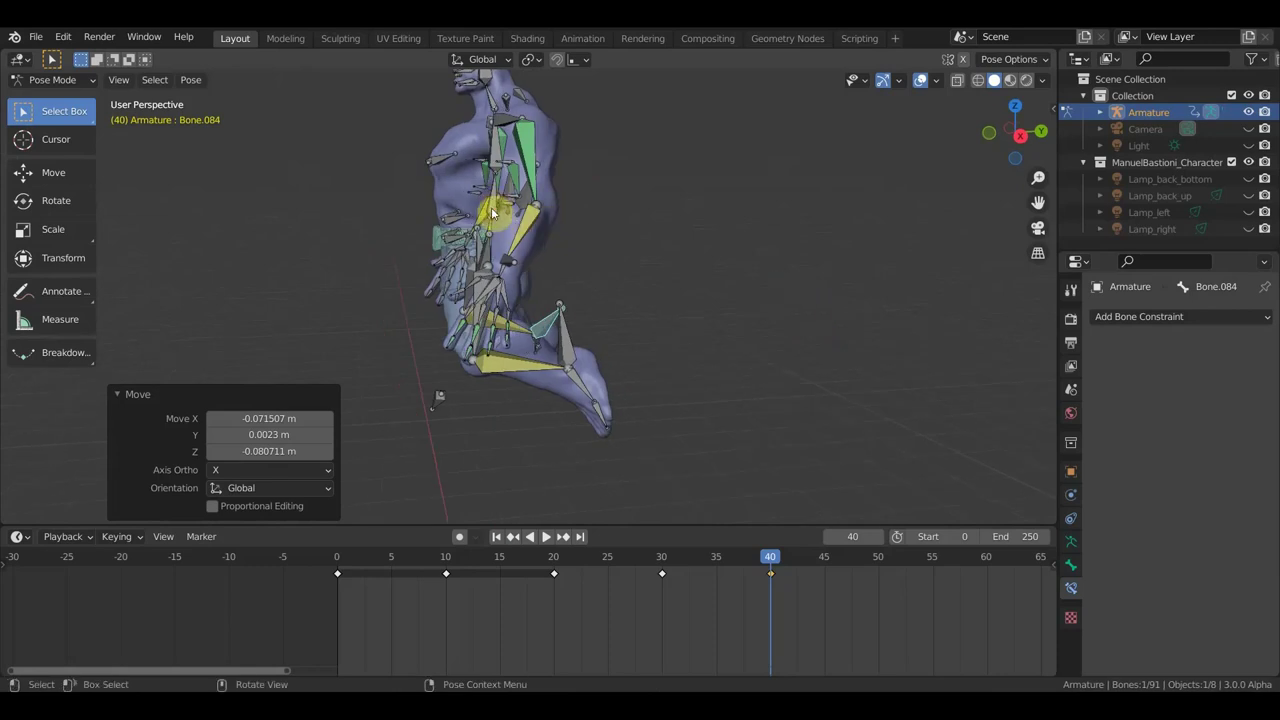
left_click(548, 230)
mouse_move(548, 230)
middle_mouse_down()
mouse_move(745, 313)
mouse_move(750, 356)
middle_mouse_up()
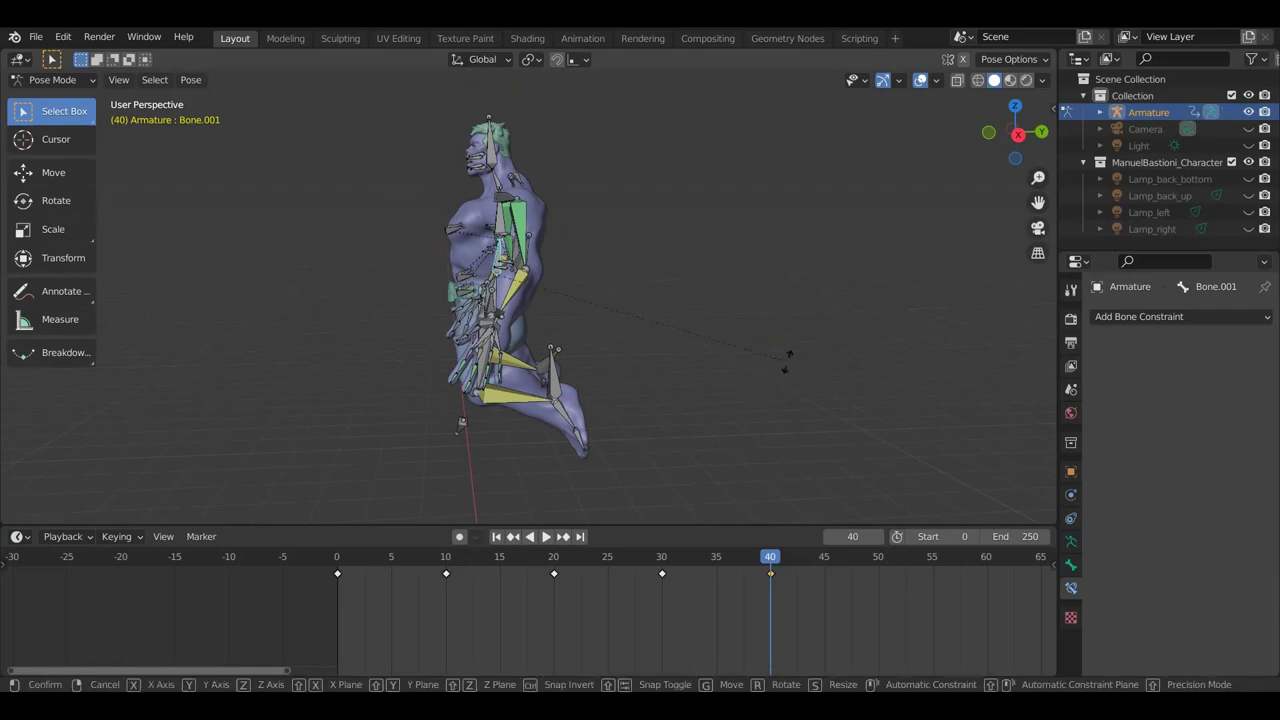
key("r")
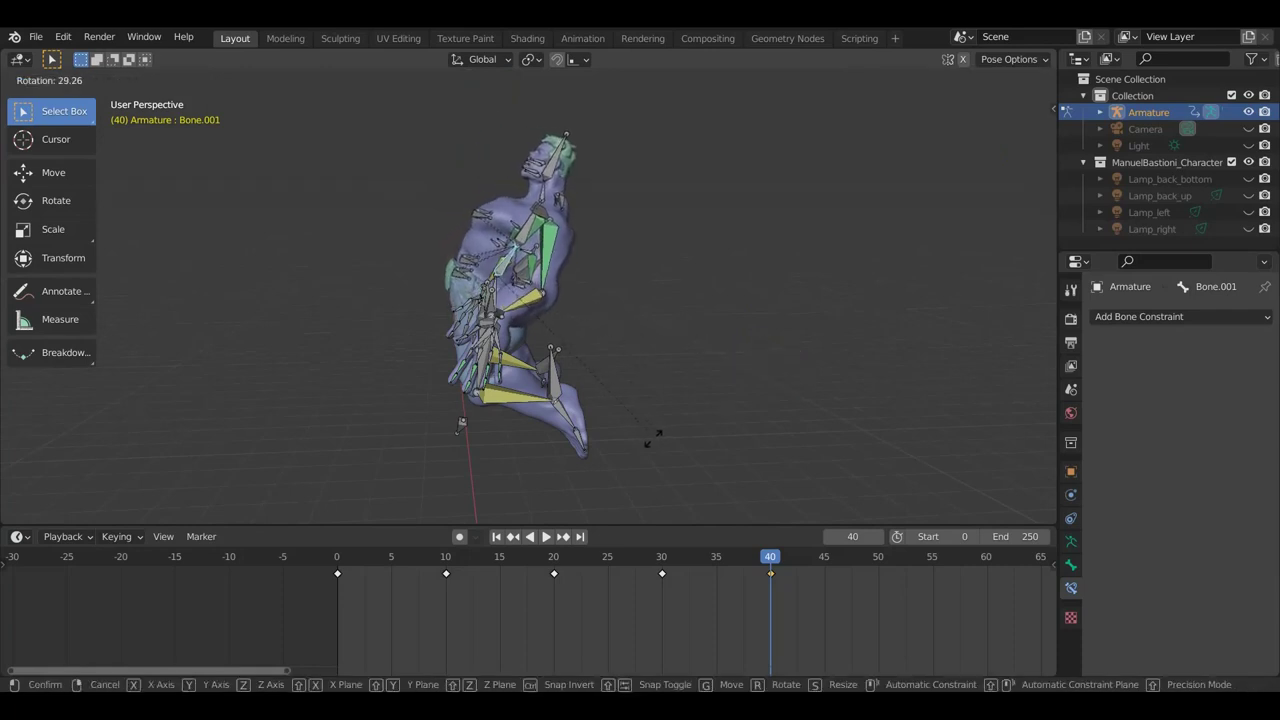
left_click(652, 444)
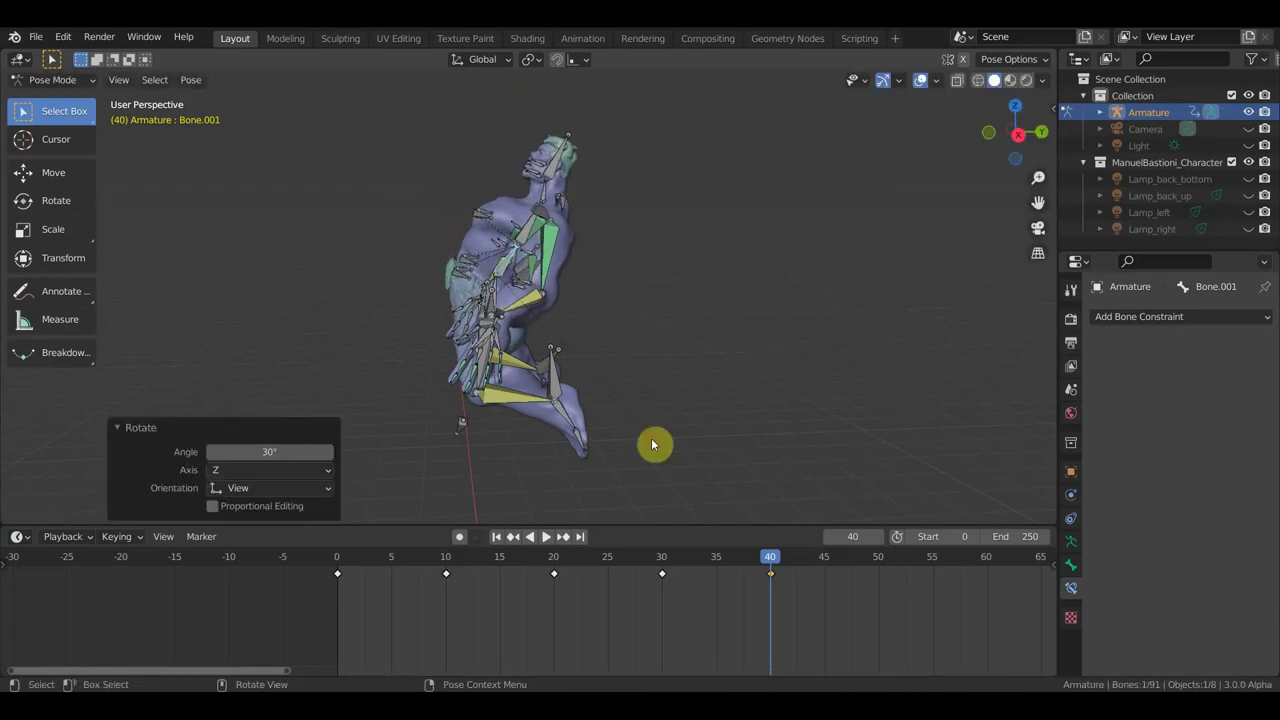
Step: Rotate the head bone by −33.1°
left_click(555, 167)
key("r")
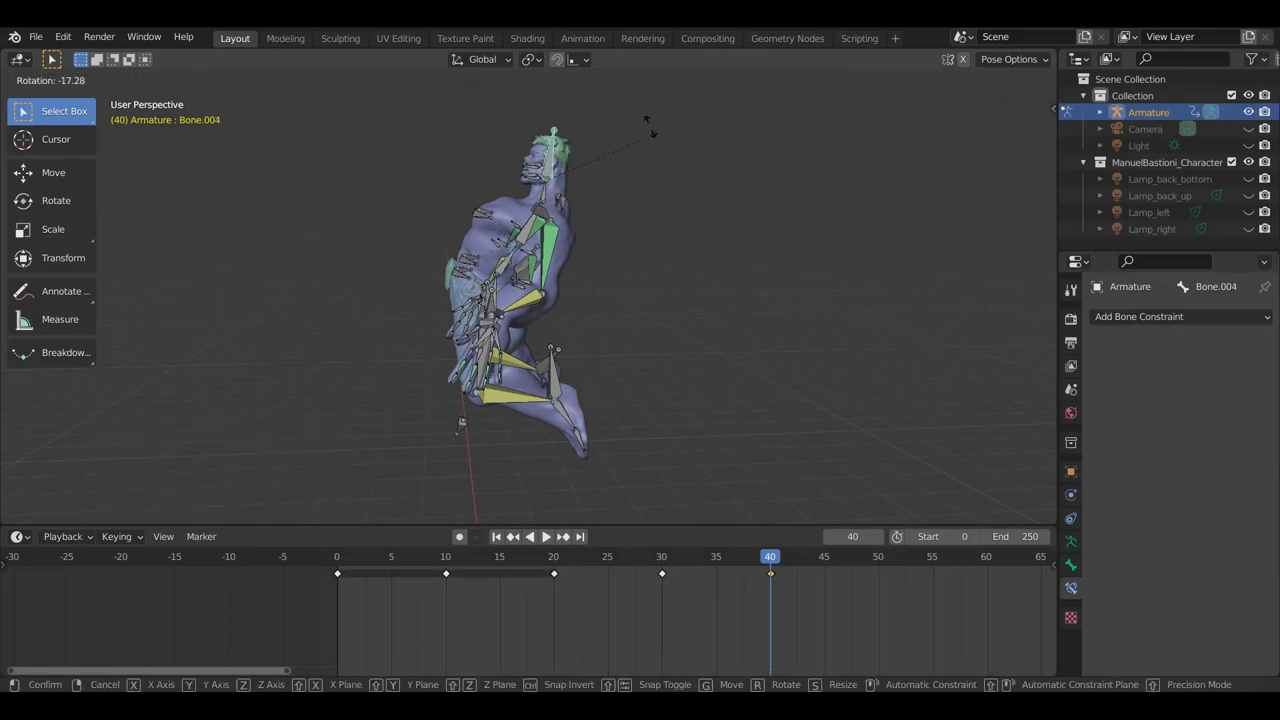
left_click(481, 206)
scroll(481, 206, "up", 3)
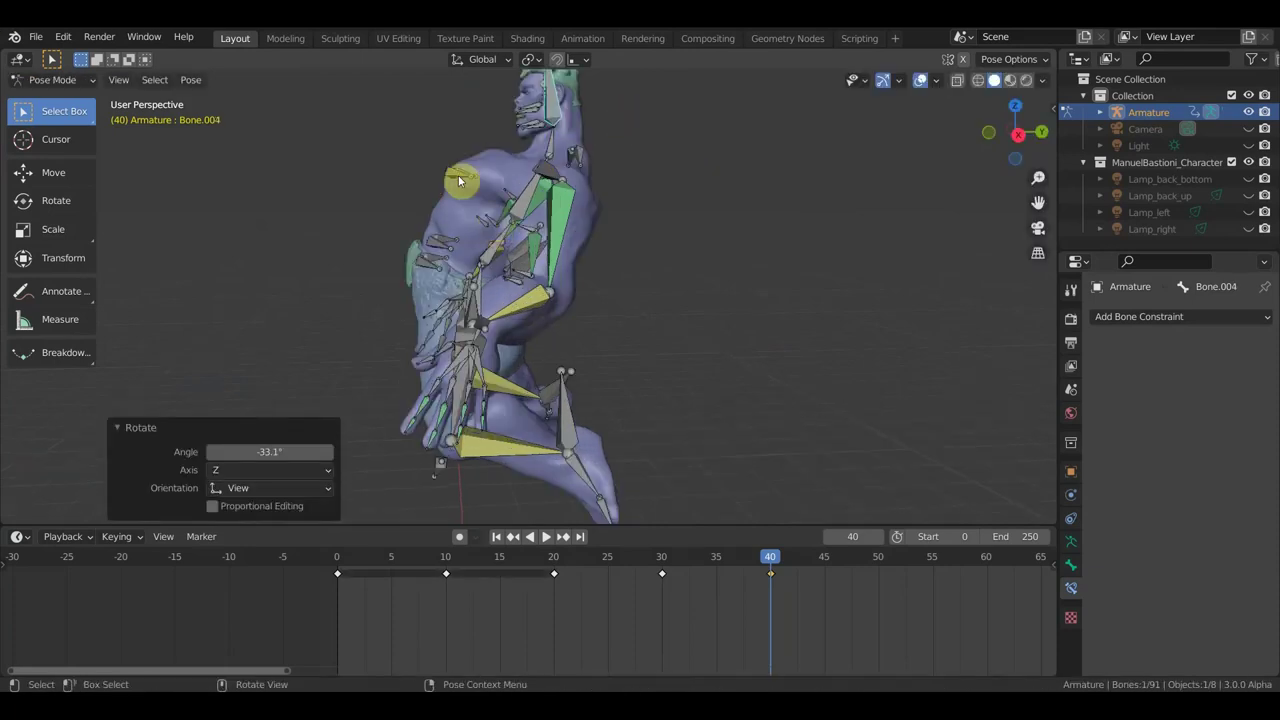
Step: Nudge the chest bones, leaving Bone.004 moved about 0.013 m up in Z
left_click(480, 193, "shift")
key("g")
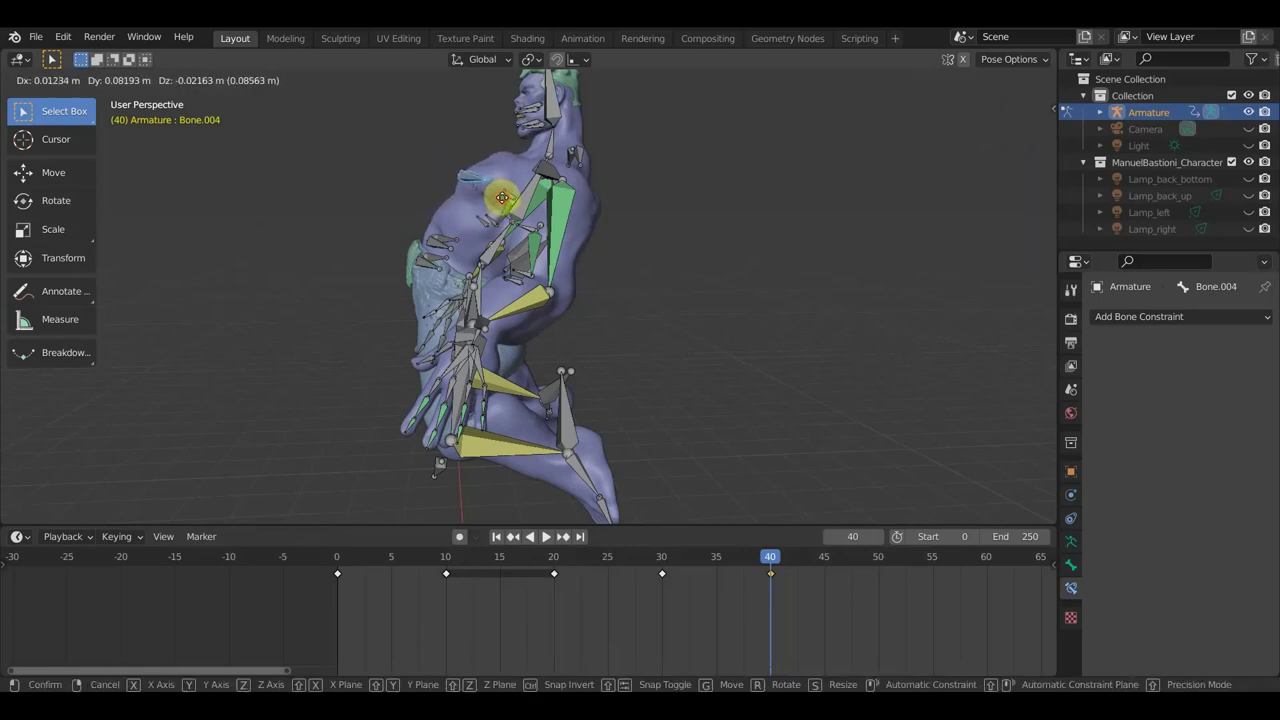
left_click(502, 197)
key("ctrl+z")
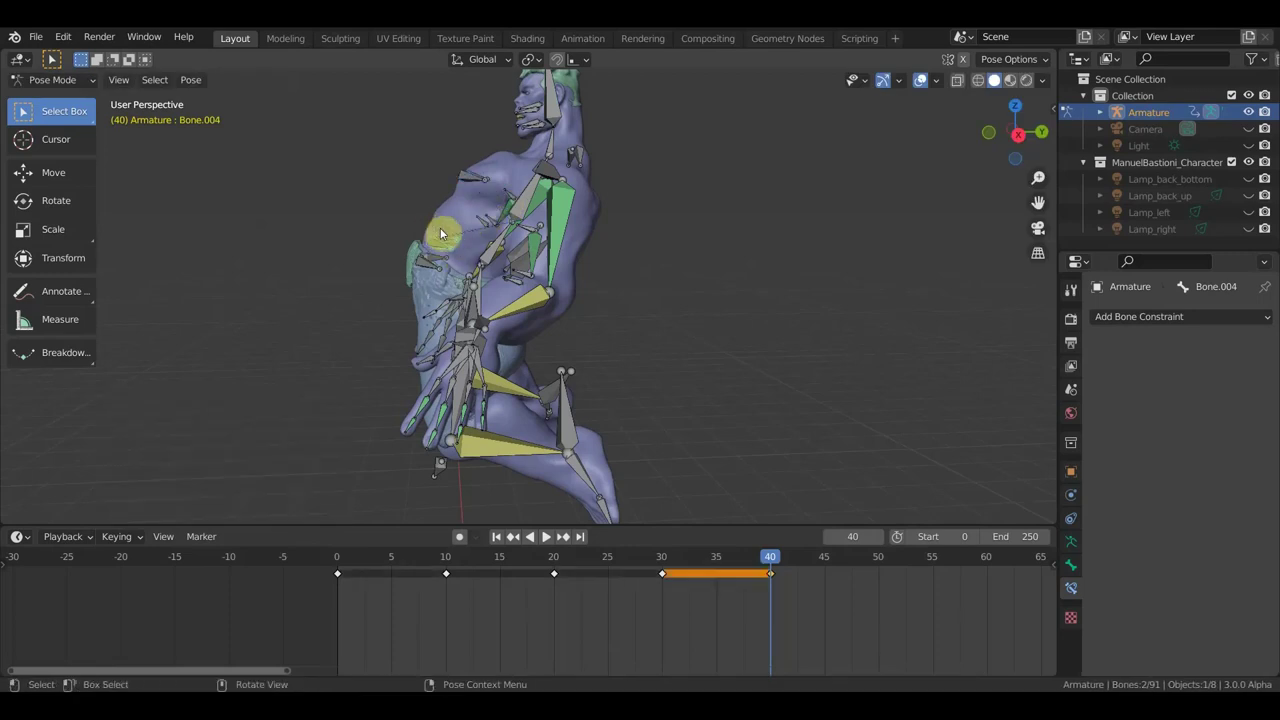
key("g")
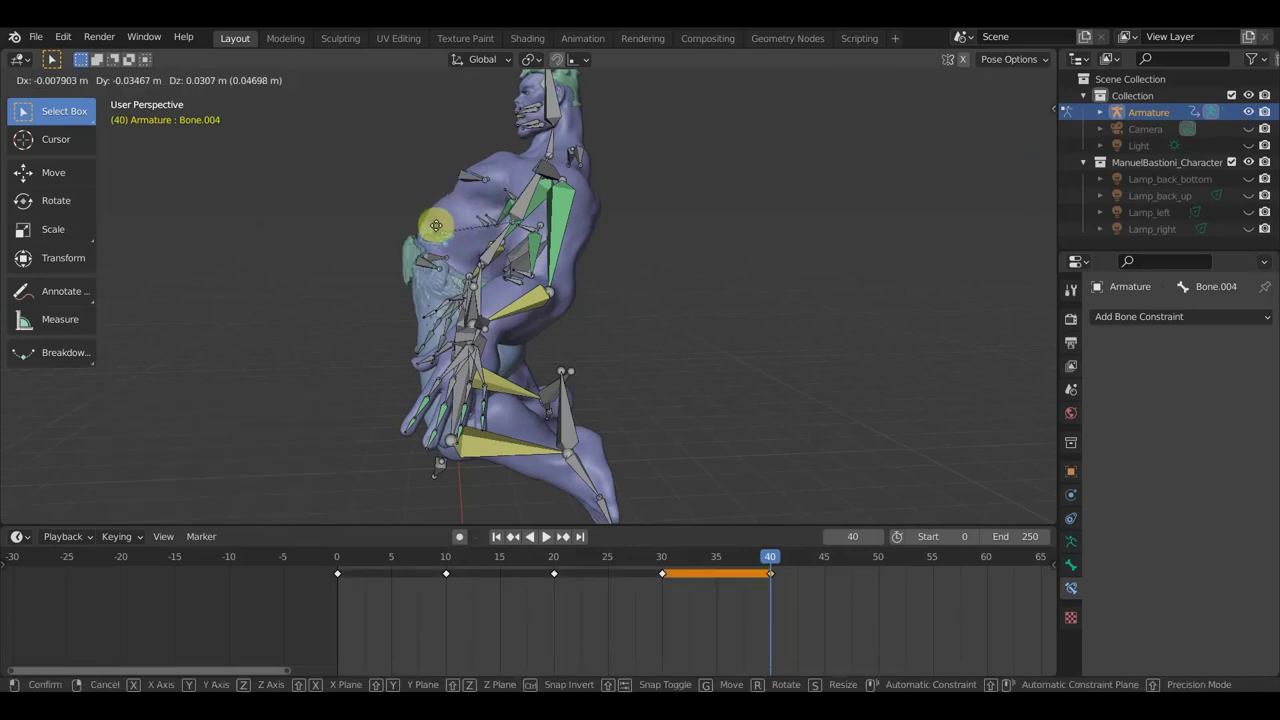
left_click(441, 228)
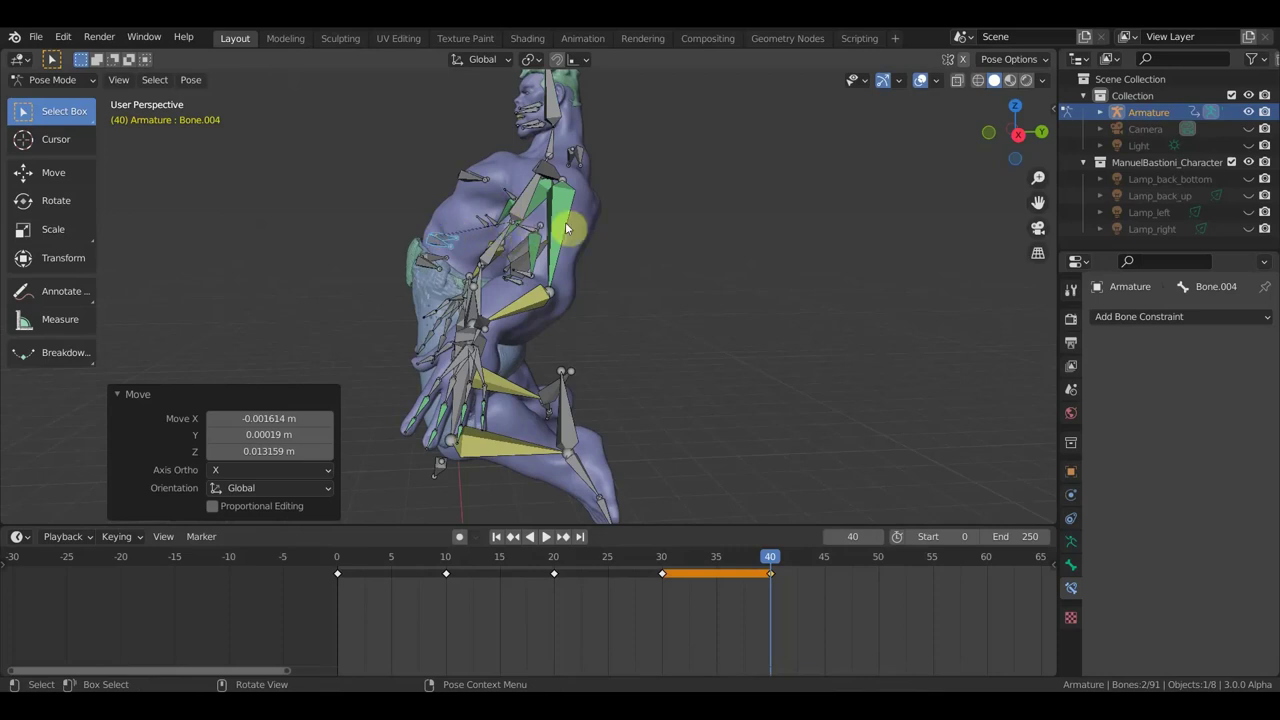
Step: Check the pose from behind, front and side, then select arm bone Bone.019
middle_click_drag(565, 229, 215, 270)
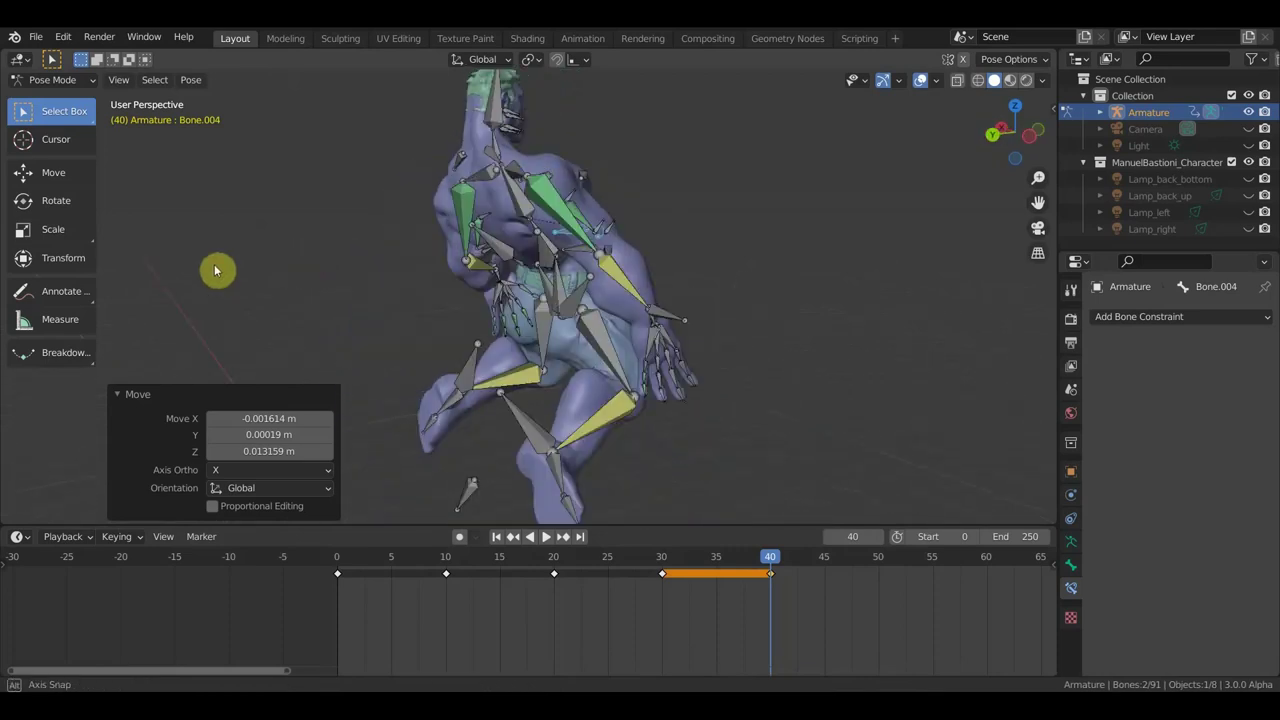
middle_click_drag(571, 237, 329, 249)
middle_click_drag(499, 265, 563, 246)
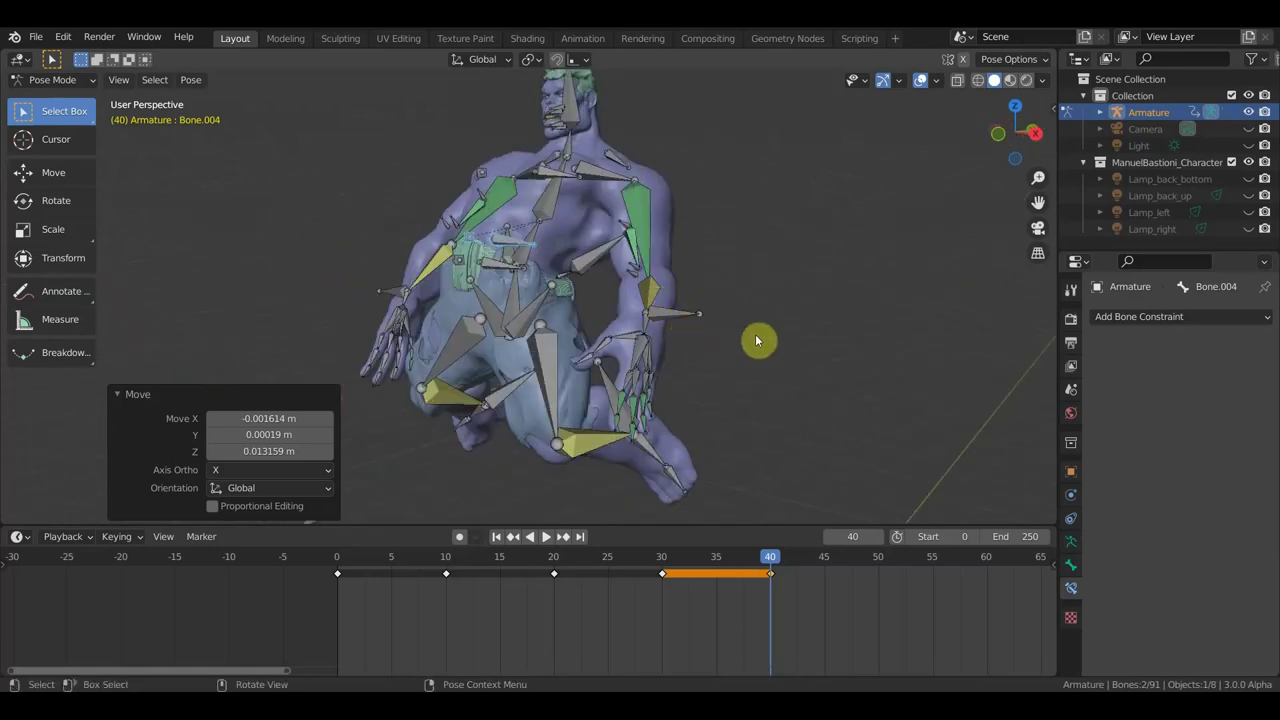
middle_click_drag(757, 341, 598, 336)
left_click(598, 336)
Step: Move and rotate arm bone Bone.019 to raise the arm
key("g")
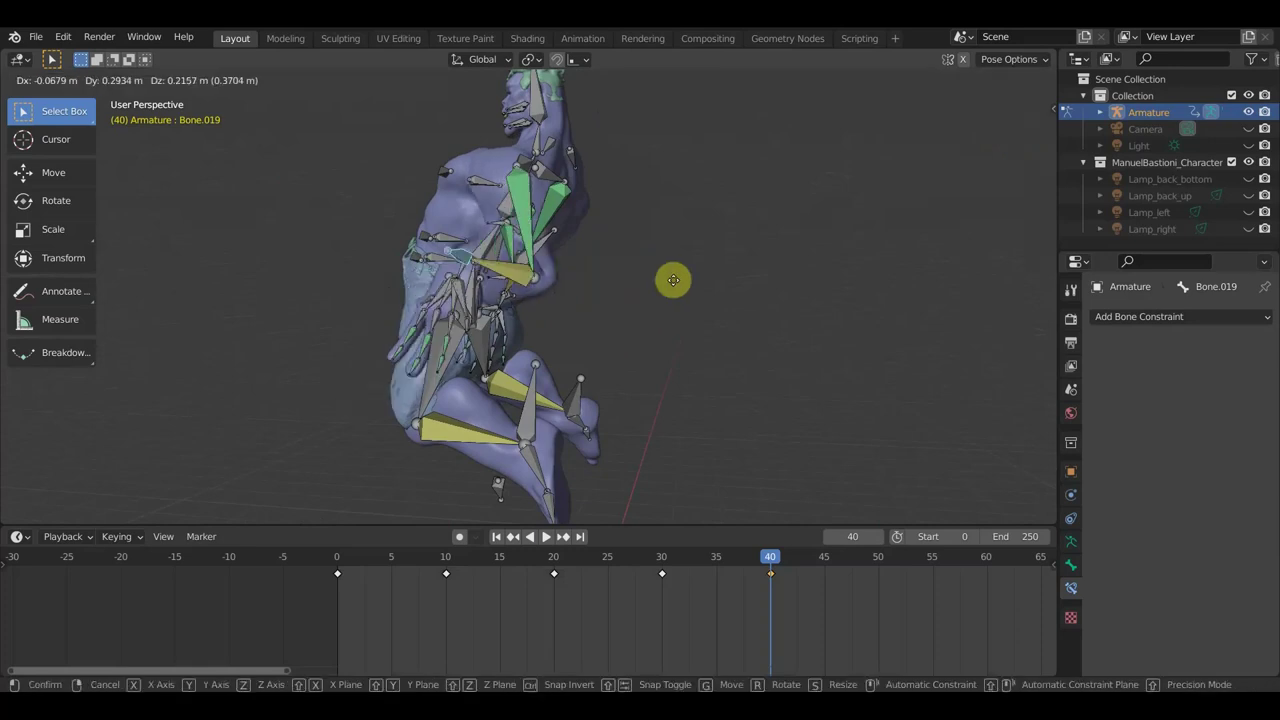
left_click(830, 134)
mouse_move(809, 183)
middle_mouse_down()
mouse_move(910, 328)
mouse_move(931, 335)
middle_mouse_up()
key("r")
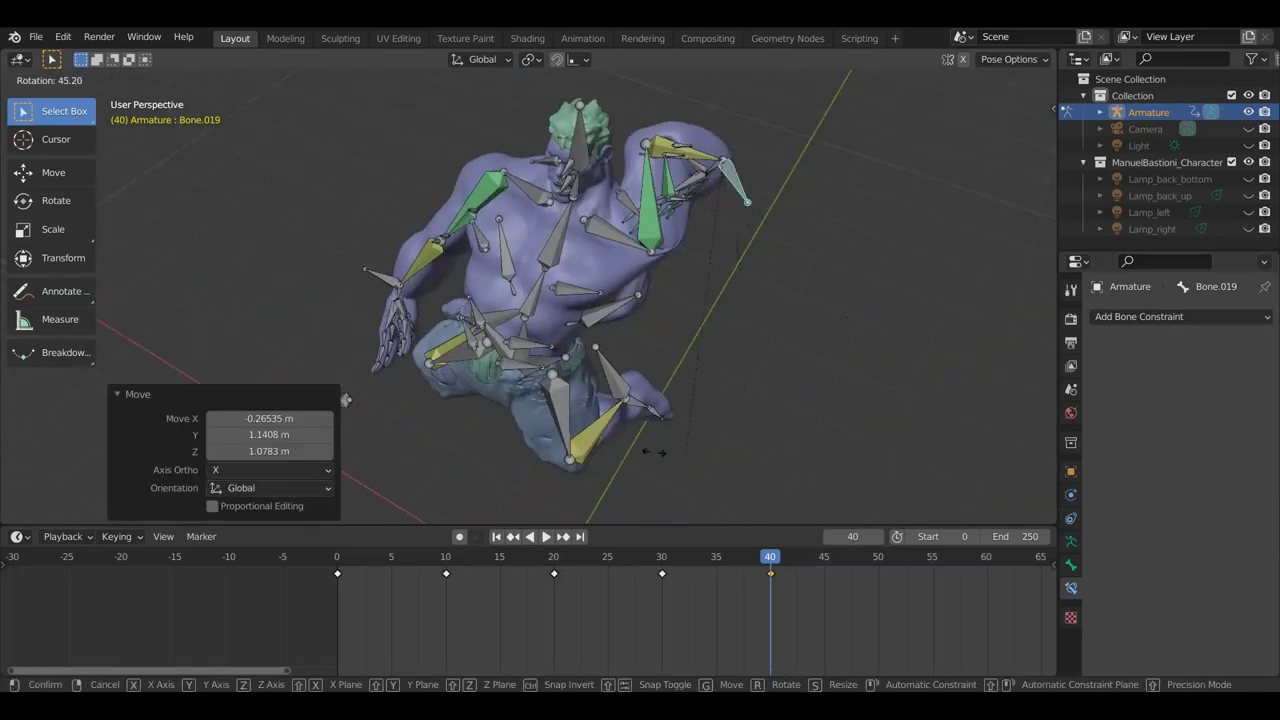
left_click(710, 118)
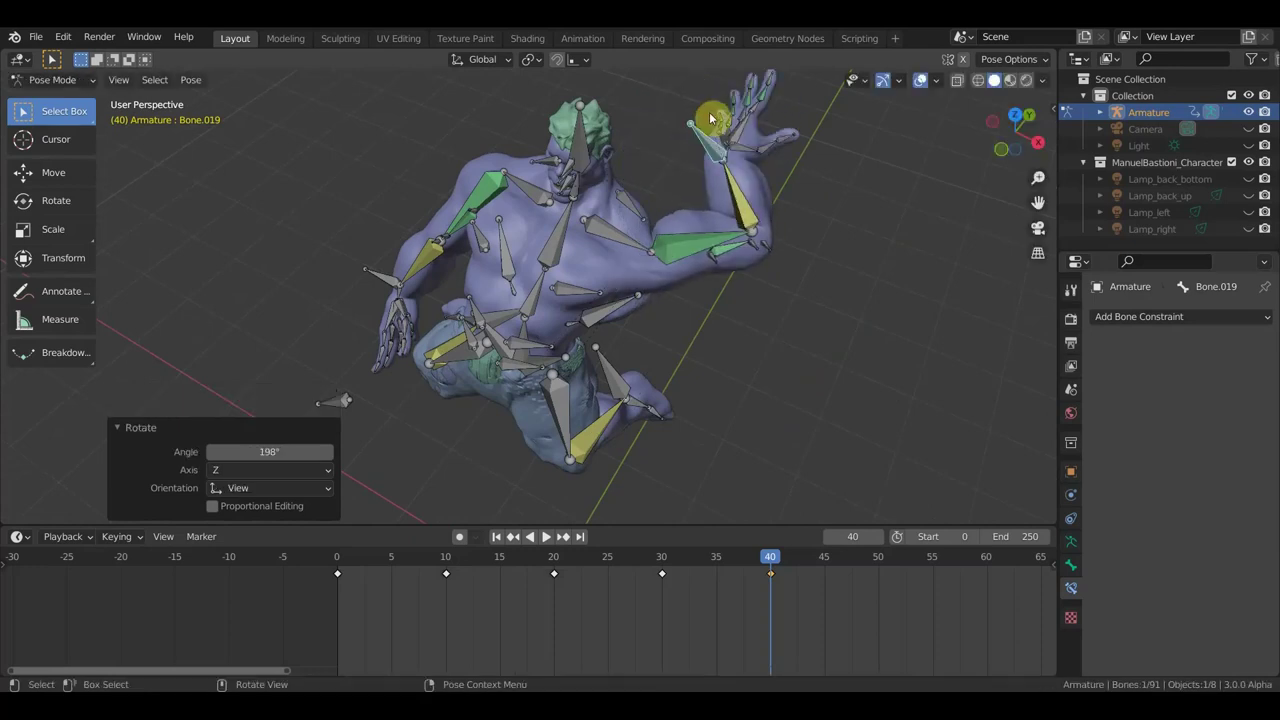
mouse_move(842, 237)
middle_mouse_down()
mouse_move(797, 283)
mouse_move(657, 351)
mouse_move(768, 291)
mouse_move(803, 229)
mouse_move(751, 214)
mouse_move(746, 280)
mouse_move(874, 278)
mouse_move(877, 366)
middle_mouse_up()
Step: Rotate arm bone Bone.016 in several small increments
left_click(598, 343)
key("r")
left_click(643, 314)
key("r")
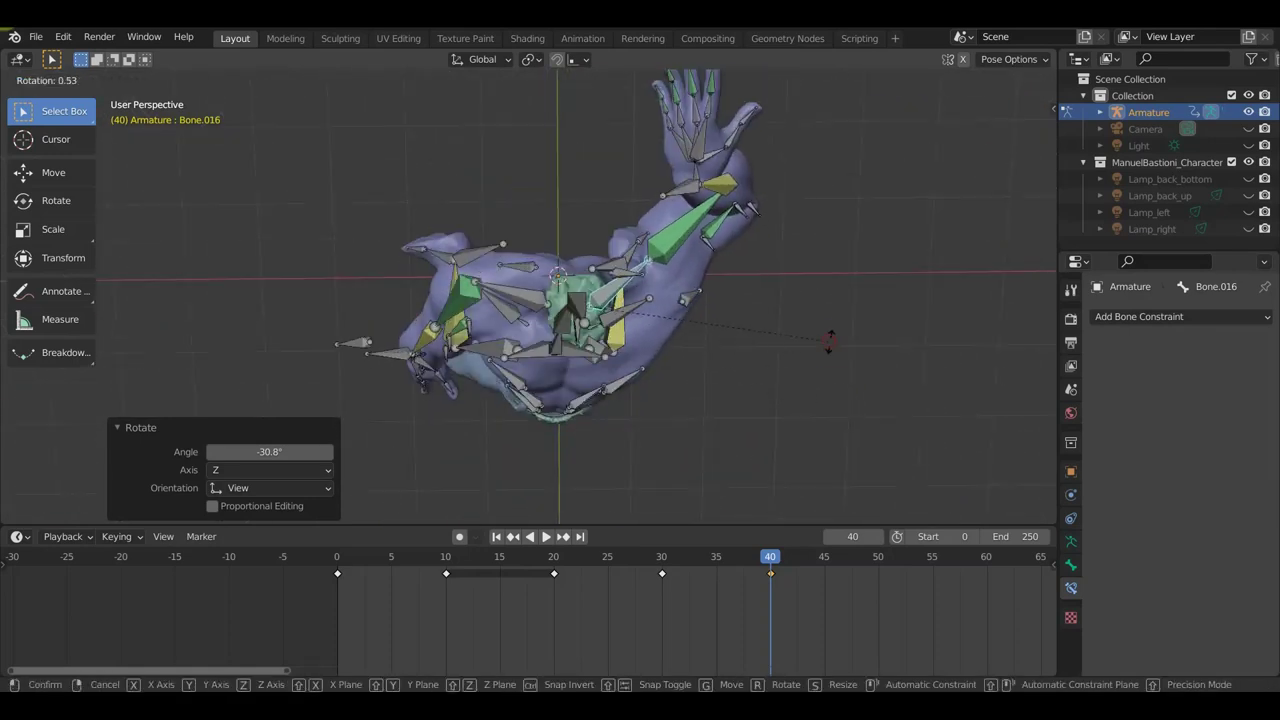
left_click(830, 340)
key("r")
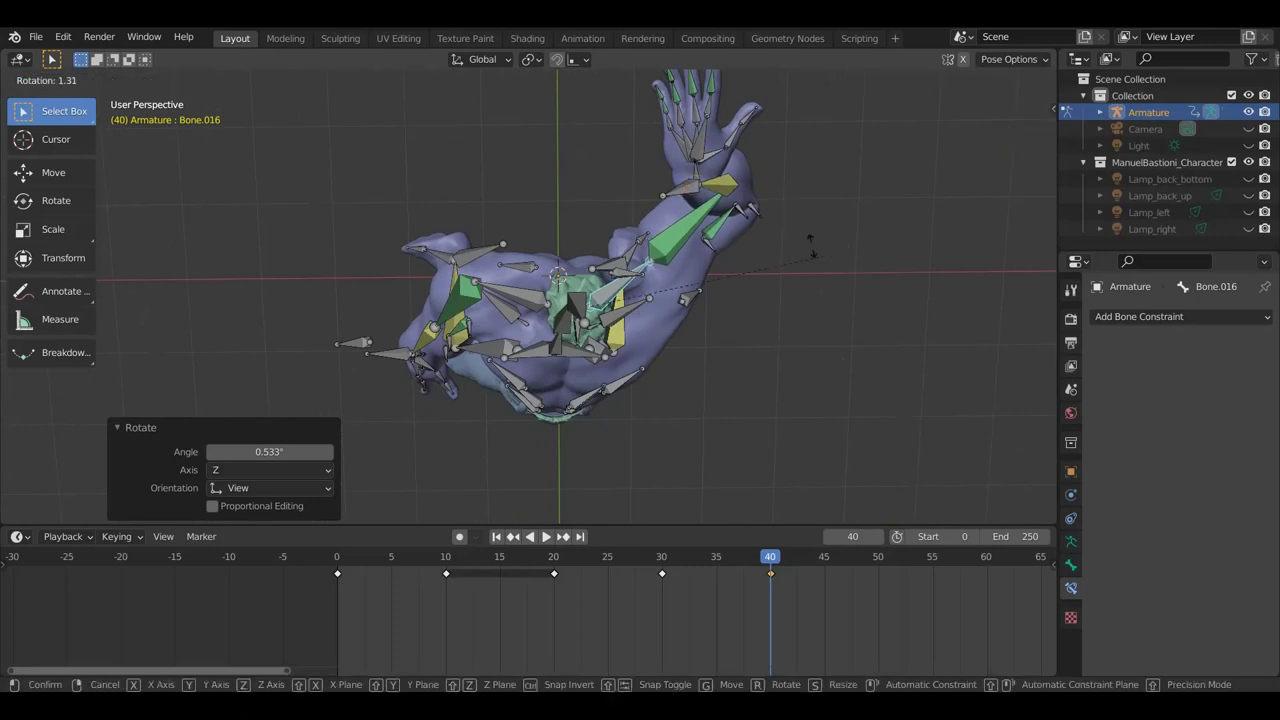
left_click(762, 230)
Step: Rotate Bone.019 by 30.2° and shift it into place
key("r")
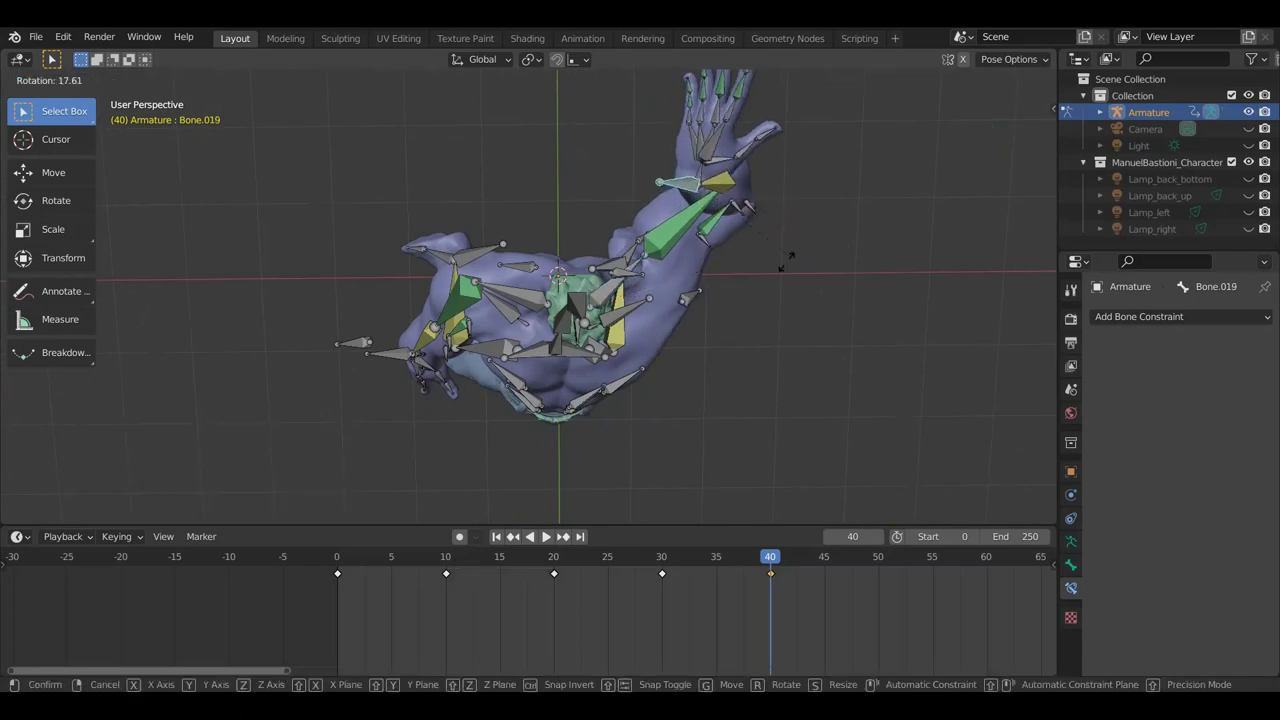
left_click(785, 284)
mouse_move(785, 284)
middle_mouse_down()
mouse_move(767, 158)
mouse_move(889, 109)
mouse_move(883, 97)
middle_mouse_up()
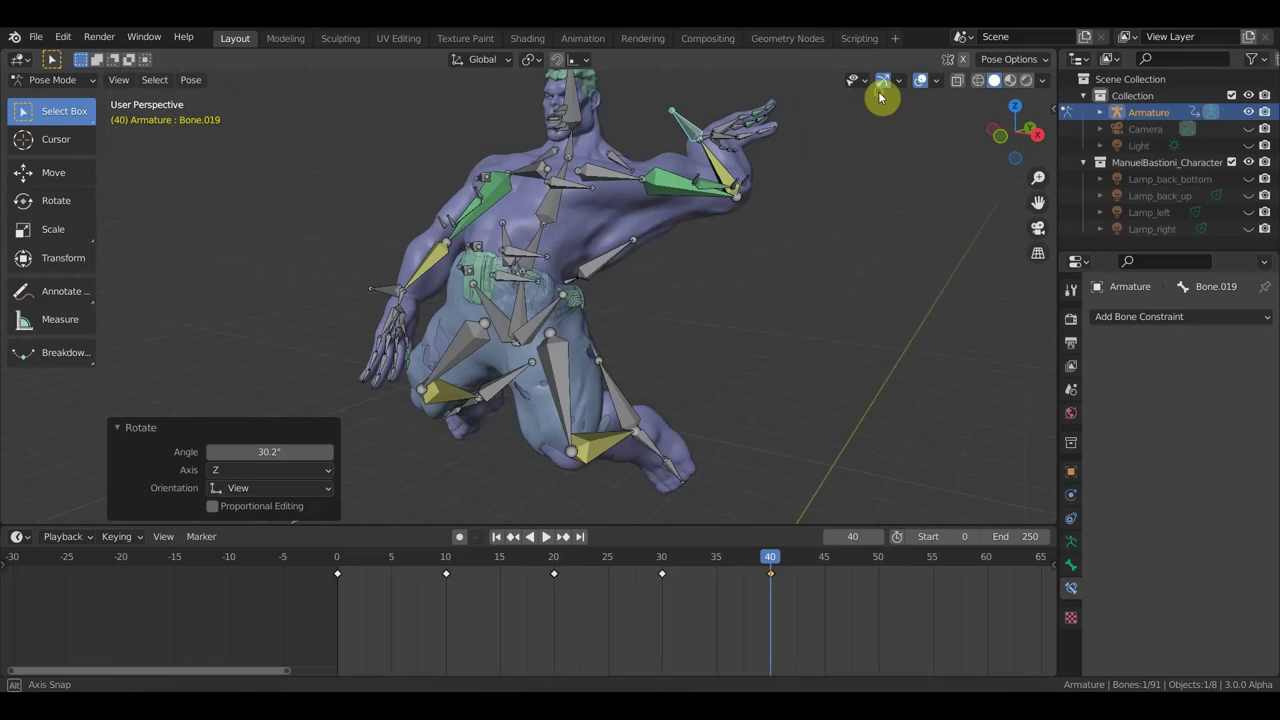
key("g")
left_click(836, 214)
Step: Turn the hand bone through several small rotations
mouse_move(836, 214)
middle_mouse_down()
mouse_move(829, 229)
mouse_move(707, 266)
mouse_move(811, 274)
mouse_move(851, 214)
mouse_move(480, 200)
middle_mouse_up()
key("r")
left_click(433, 499)
key("r")
left_click(757, 249)
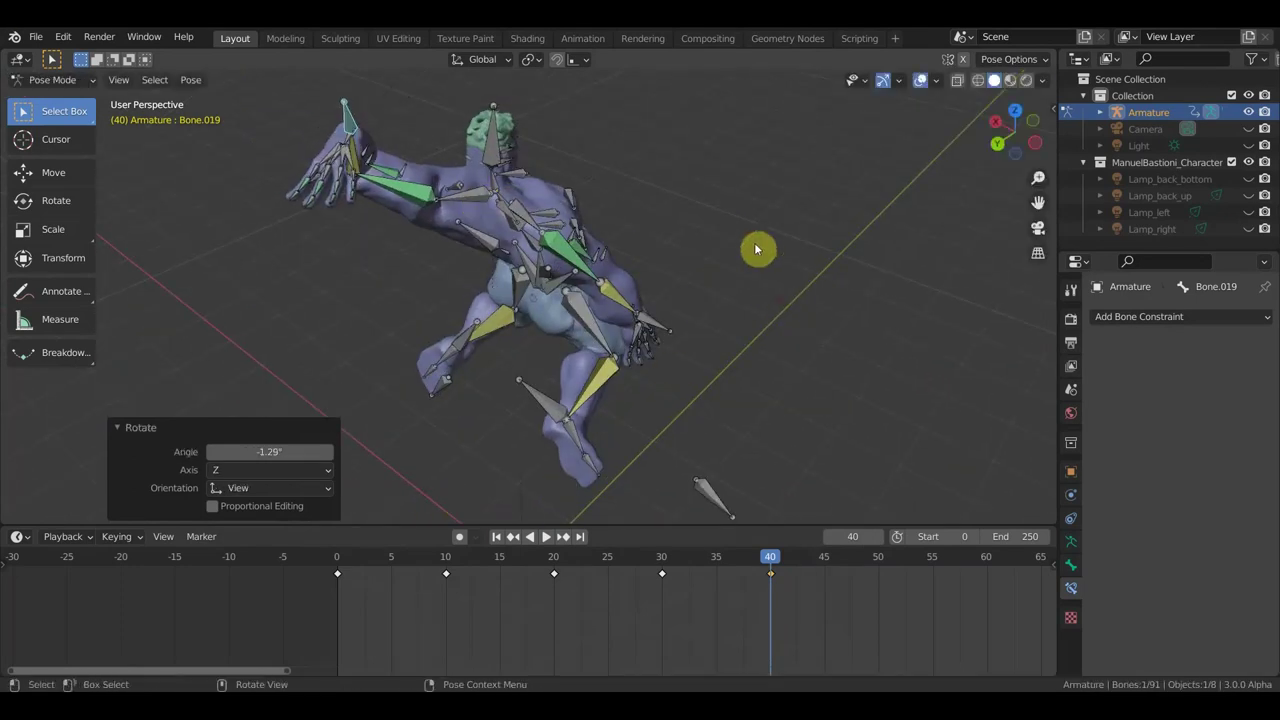
key("r")
middle_click_drag(680, 141, 820, 280)
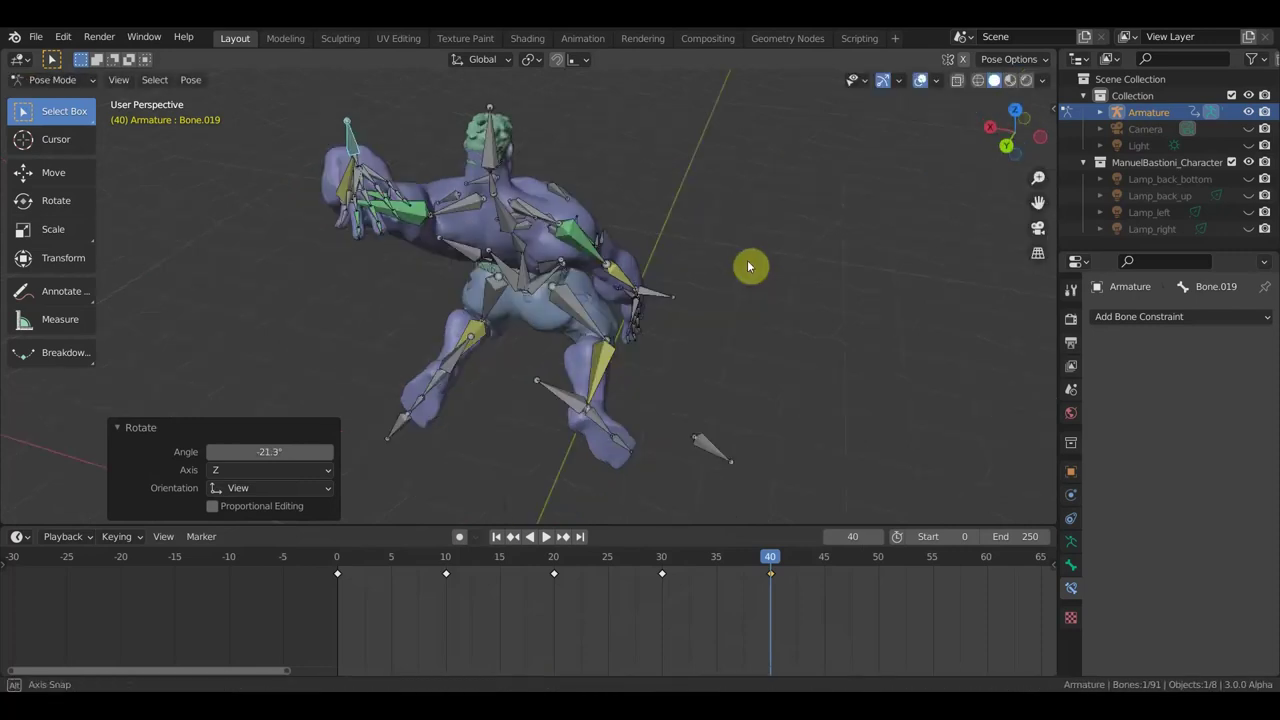
key("r")
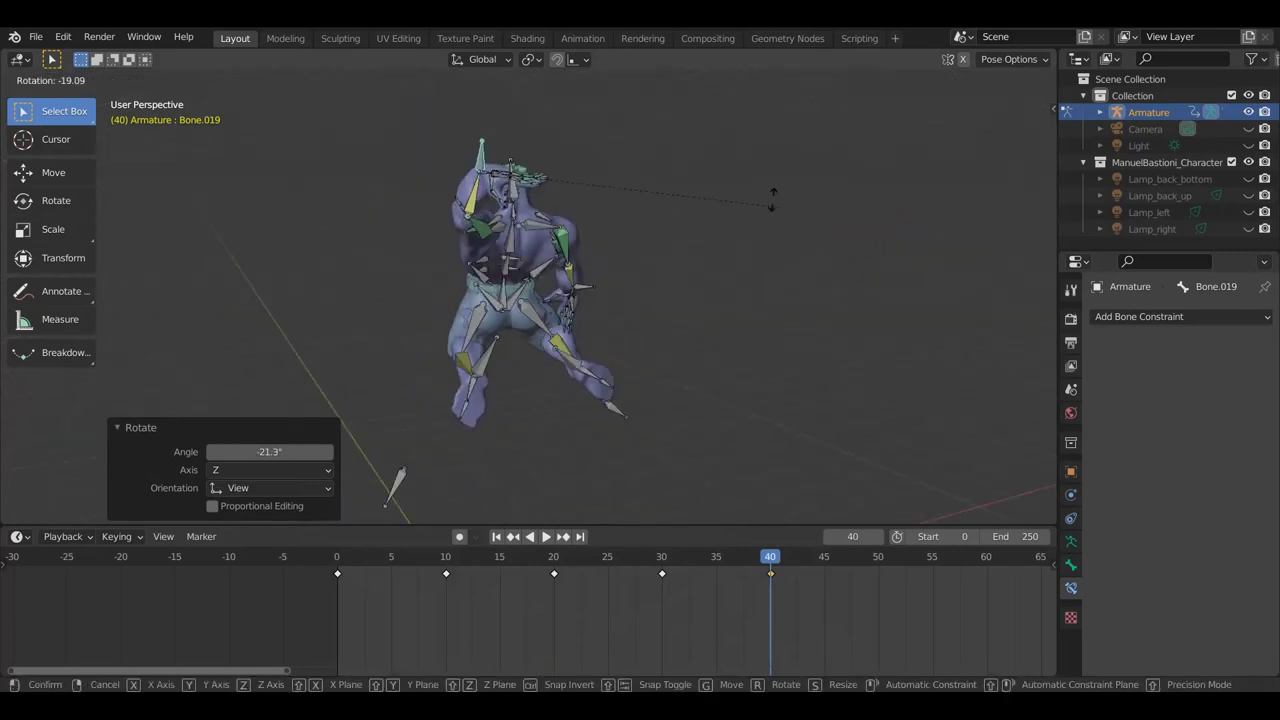
left_click(808, 335)
scroll(560, 294, "up", 2)
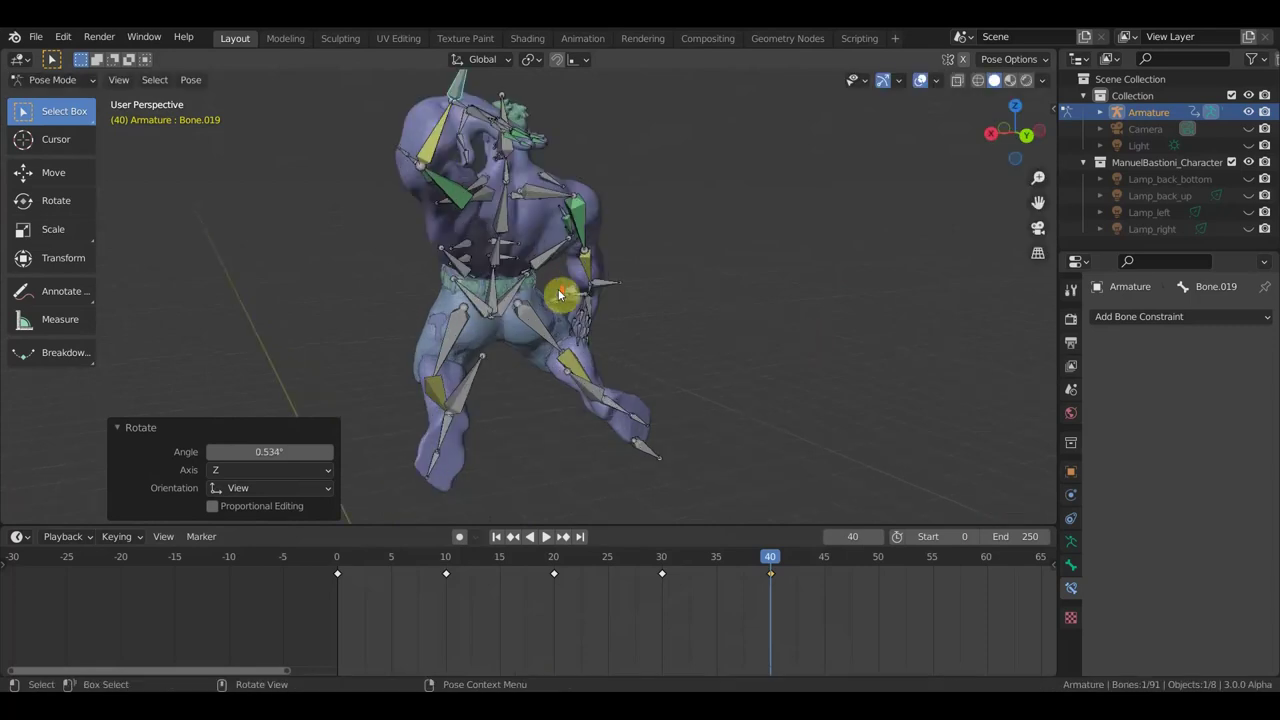
Step: Turn the raised hand 64.5°, correct it back, then begin rotating torso bone Bone.050
middle_click_drag(580, 287, 877, 367)
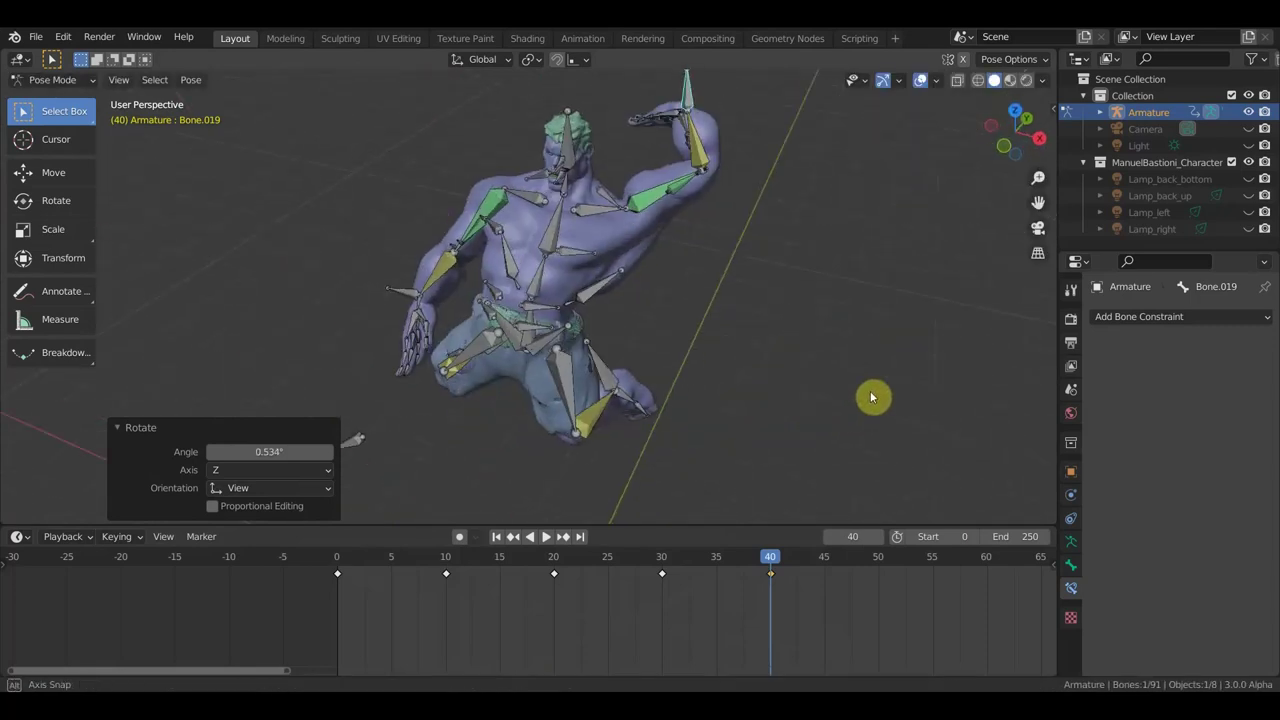
middle_click_drag(877, 367, 863, 388)
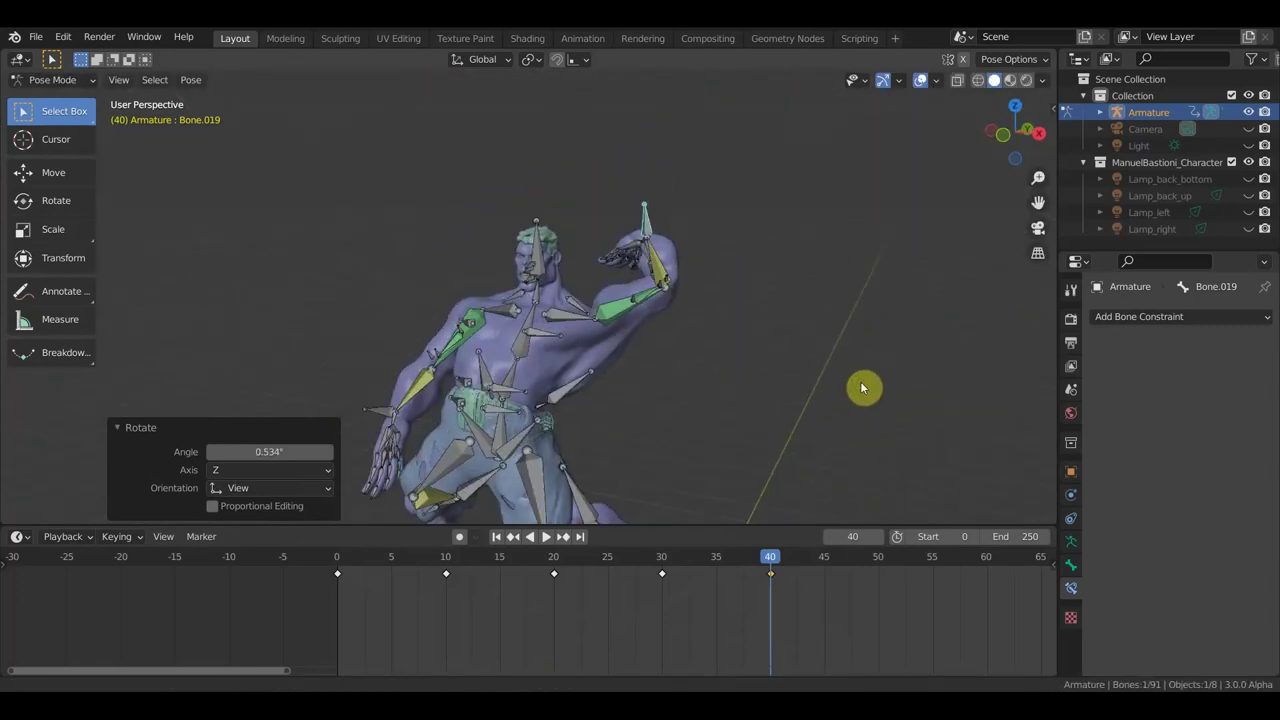
middle_click_drag(793, 423, 843, 450)
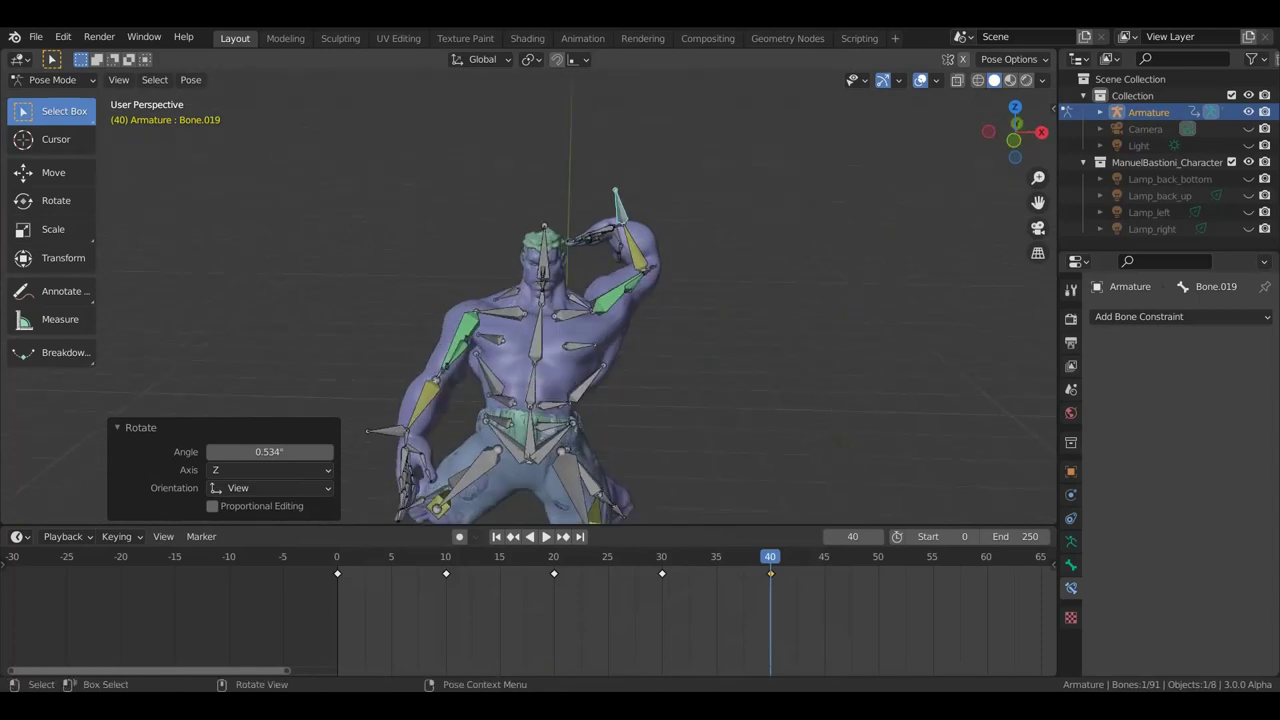
key("r")
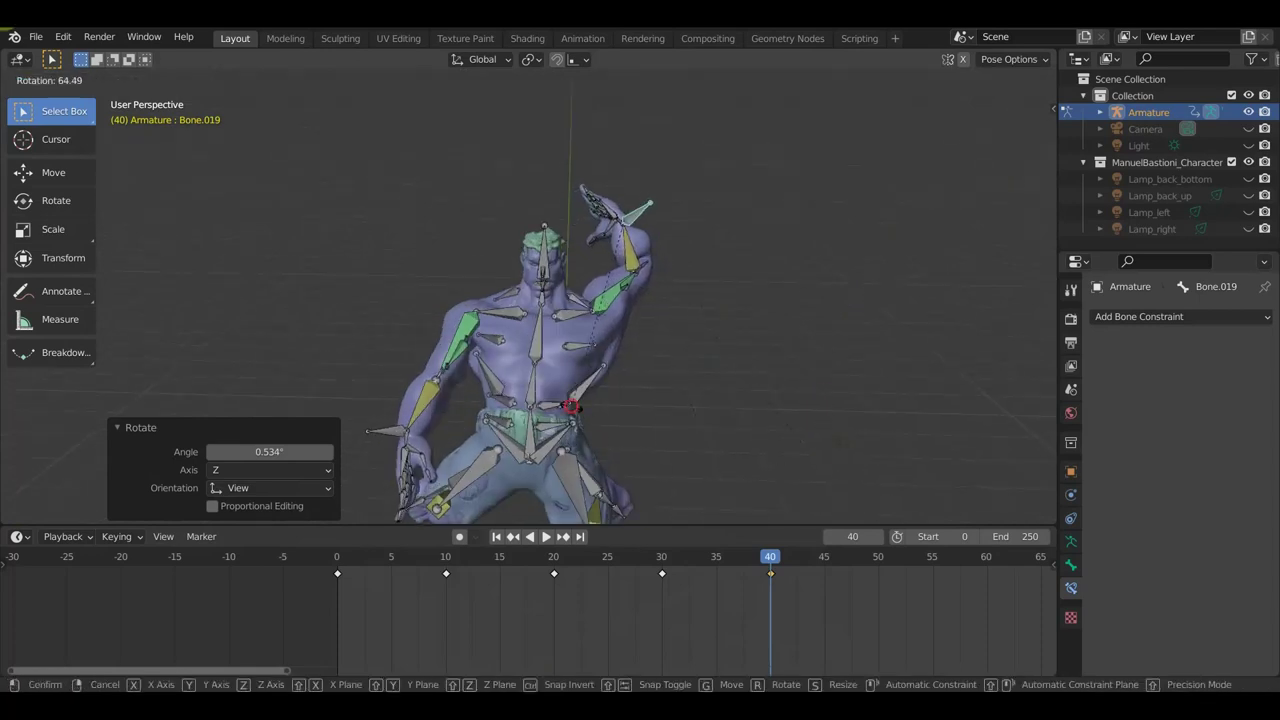
left_click(571, 406)
middle_click_drag(758, 307, 485, 310)
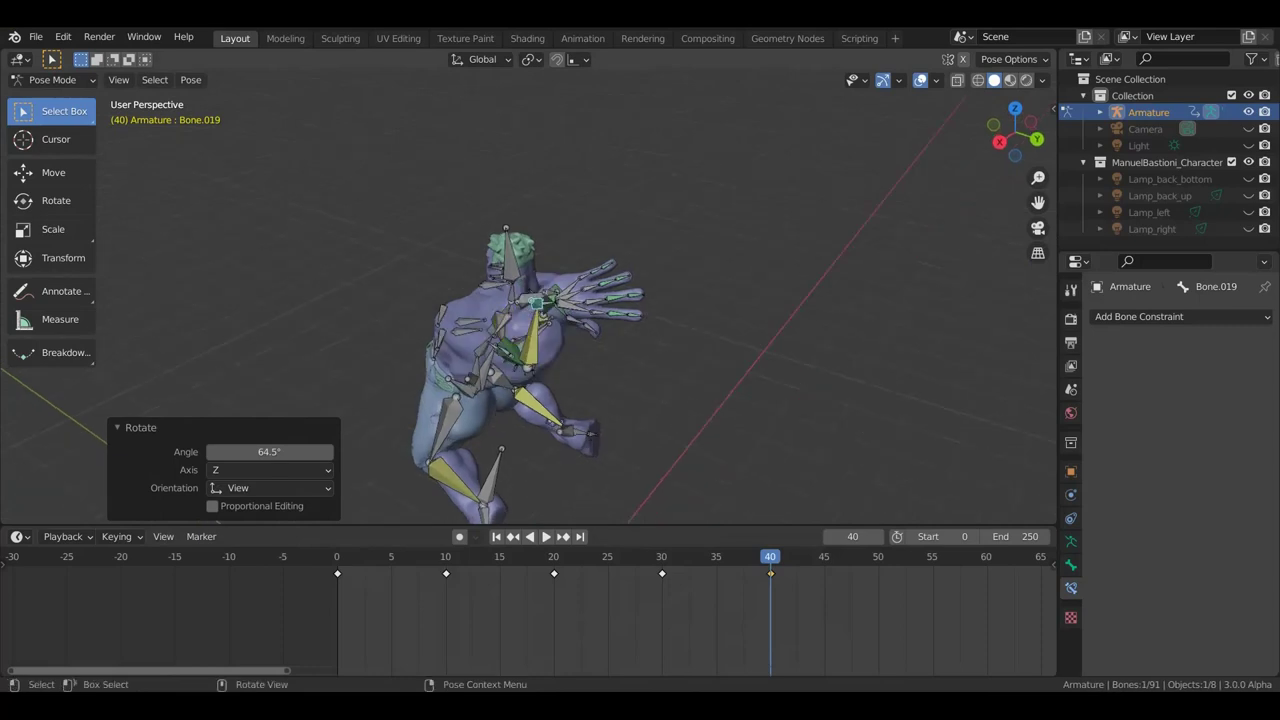
key("r")
left_click(678, 241)
mouse_move(678, 241)
middle_mouse_down()
mouse_move(829, 201)
mouse_move(787, 272)
middle_mouse_up()
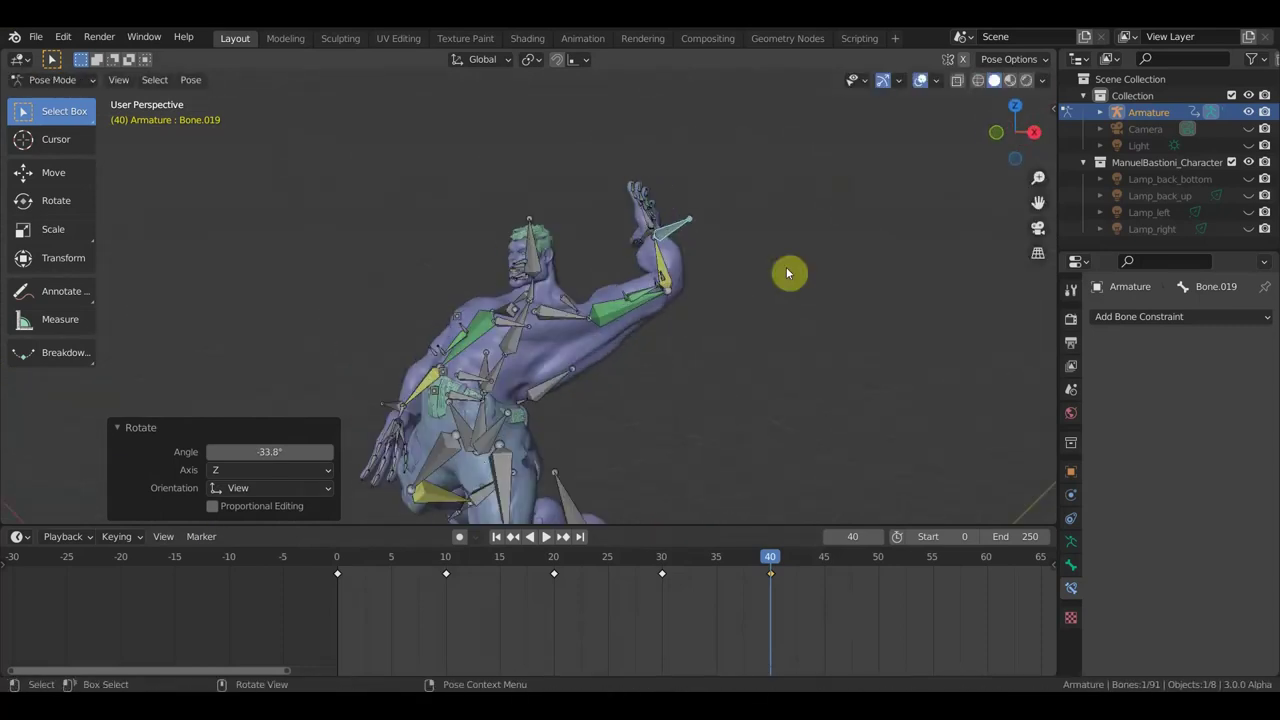
left_click(551, 391)
key("r")
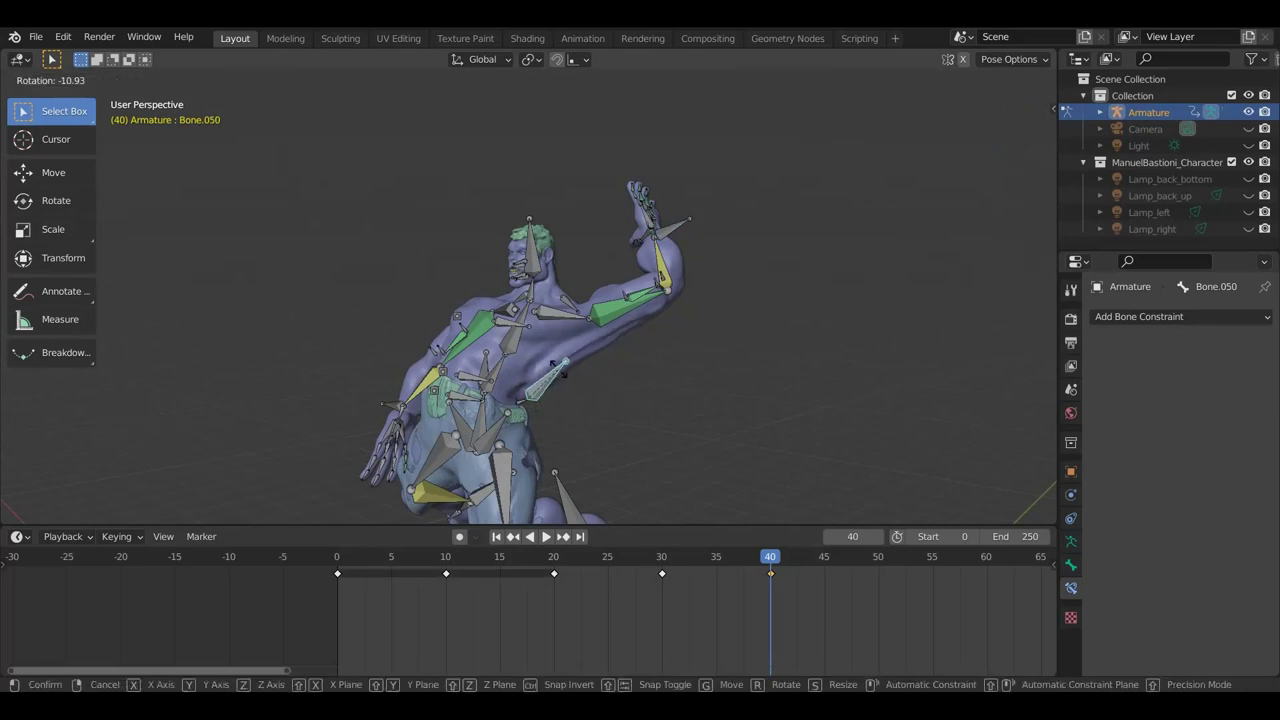
Step: Finish the Bone.050 rotation, cancel an unwanted extra rotation, and zoom to the raised hand
left_click(566, 370)
mouse_move(569, 371)
middle_mouse_down()
mouse_move(688, 386)
mouse_move(312, 404)
mouse_move(227, 423)
middle_mouse_up()
key("r")
right_click(688, 400)
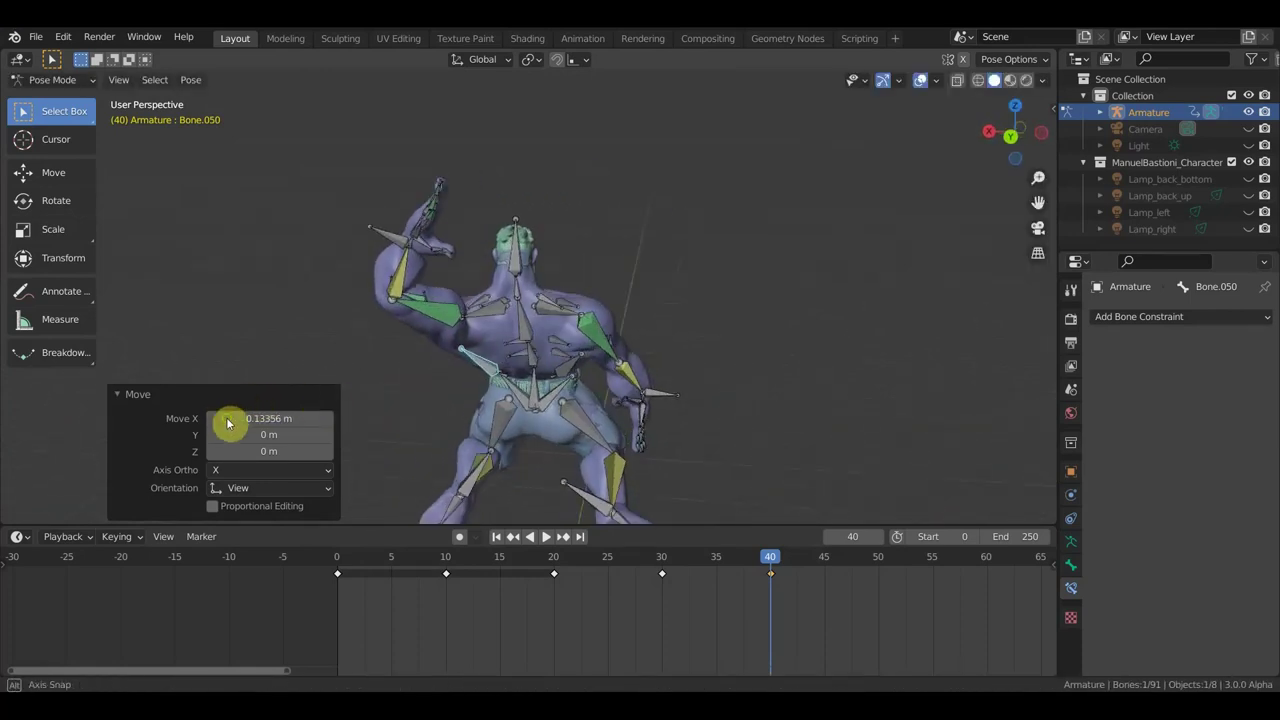
mouse_move(454, 307)
middle_mouse_down()
mouse_move(420, 249)
mouse_move(520, 390)
mouse_move(543, 349)
middle_mouse_up()
scroll(420, 249, "up", 3)
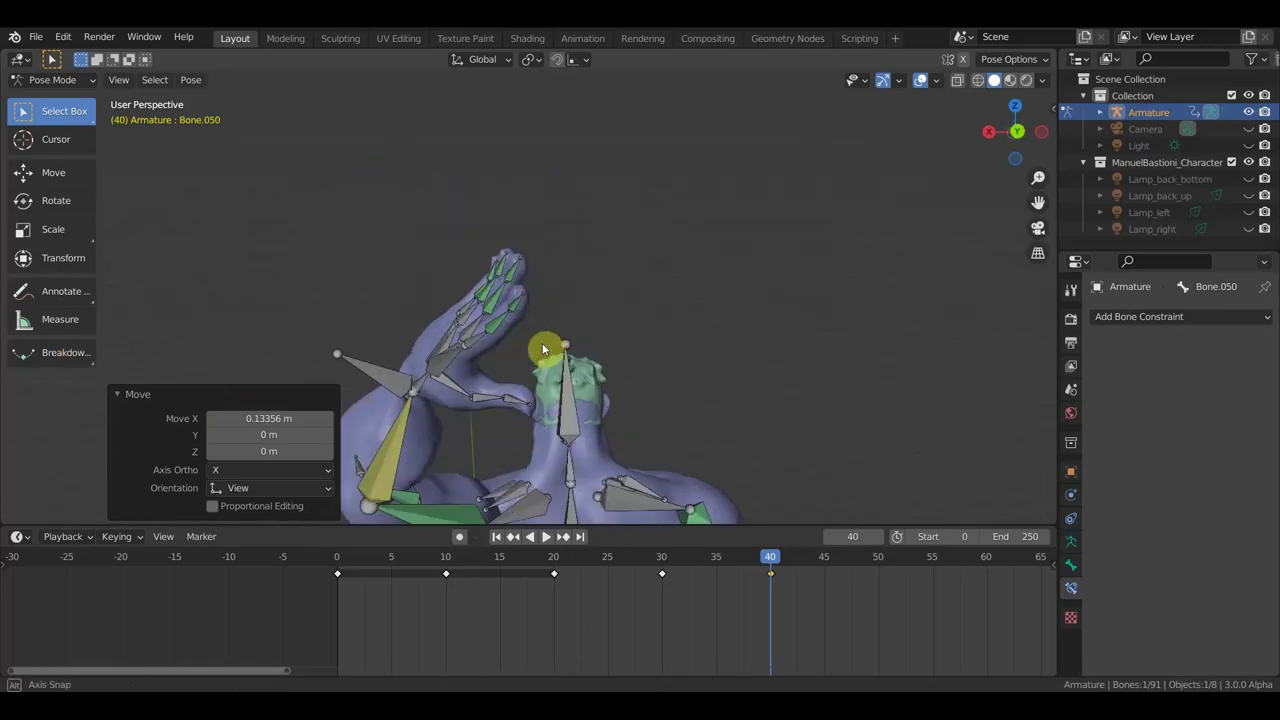
Step: Select three finger bones of the raised hand and curl them inward
left_click(470, 326)
left_click(465, 316, "shift")
left_click(466, 316, "shift")
middle_click_drag(556, 364, 544, 312)
key("r")
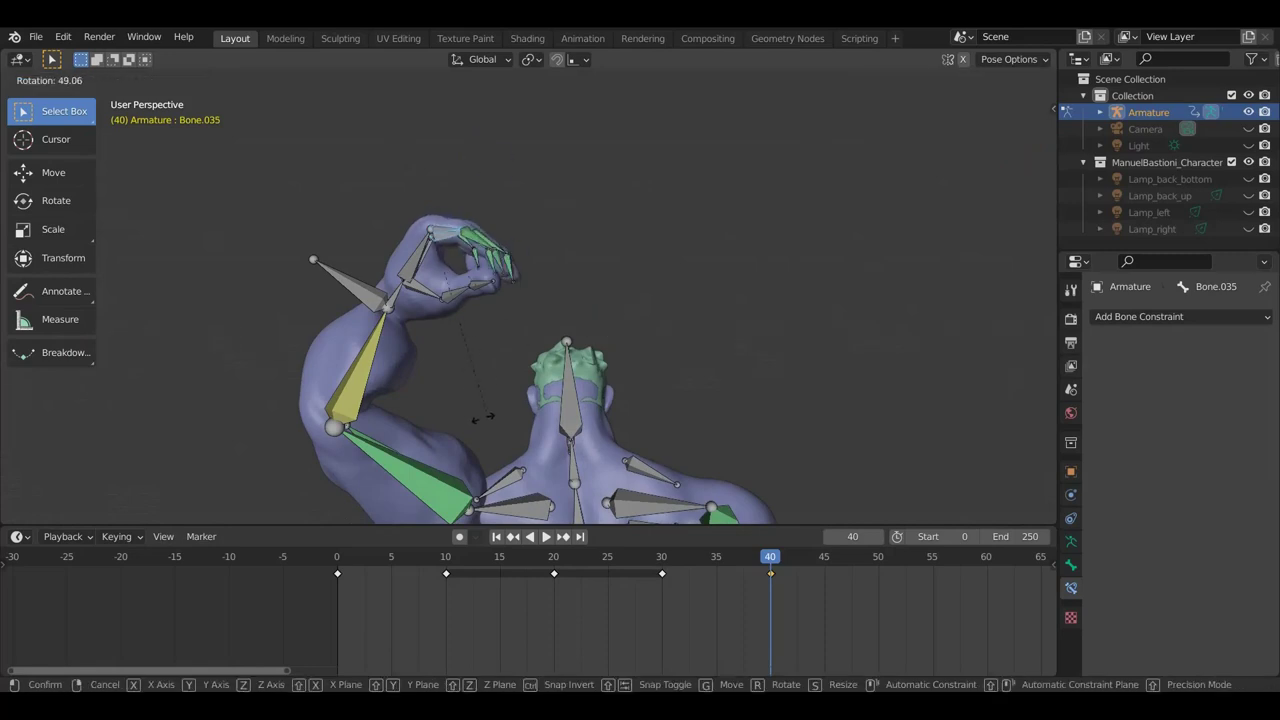
left_click(432, 418)
mouse_move(491, 366)
middle_mouse_down()
mouse_move(537, 434)
mouse_move(573, 455)
middle_mouse_up()
Step: Bend finger bone Bone.039 by −58.5° about Z, then select Bone.088
left_click(640, 460)
key("r")
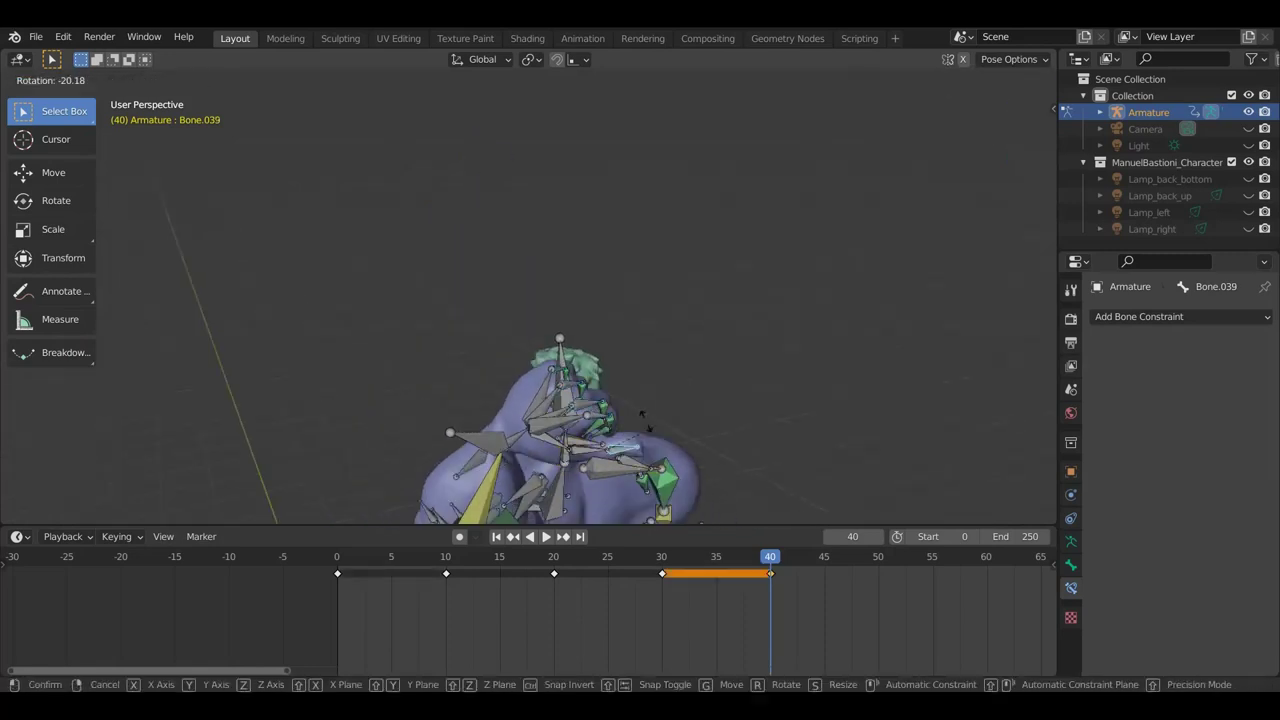
left_click(632, 396)
mouse_move(641, 414)
middle_mouse_down()
mouse_move(869, 406)
mouse_move(714, 400)
mouse_move(786, 391)
mouse_move(662, 364)
middle_mouse_up()
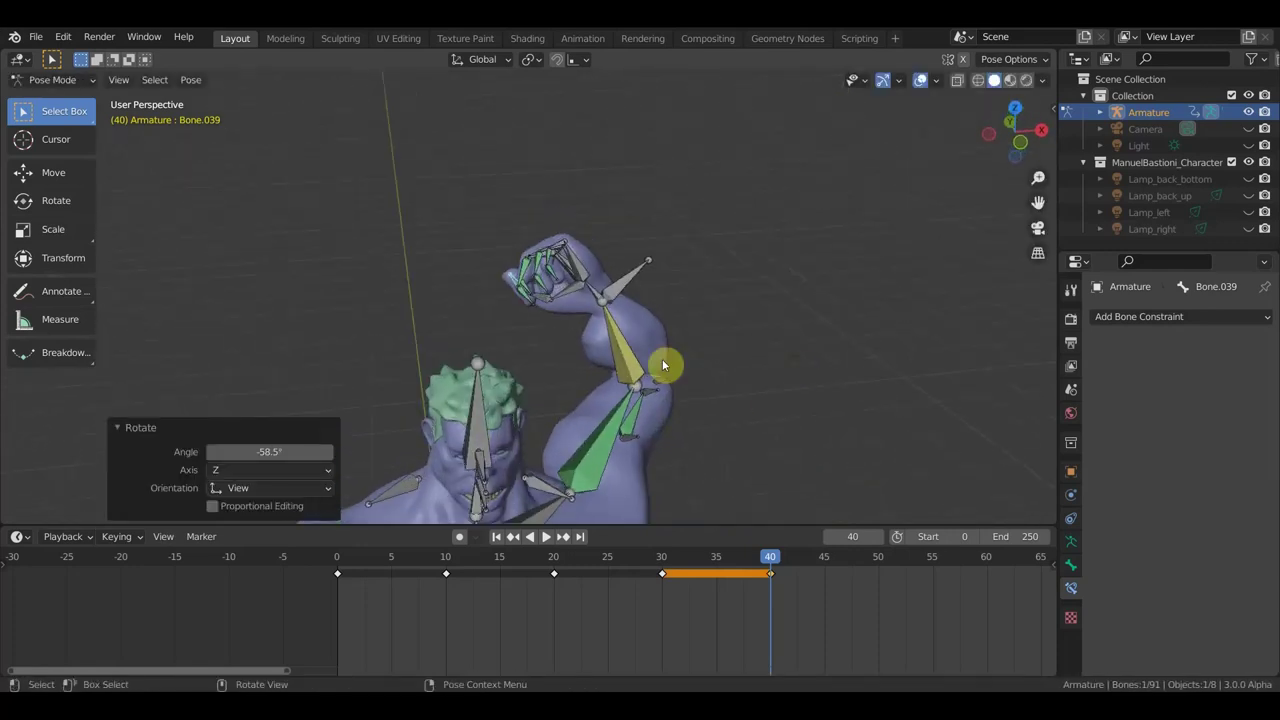
mouse_move(633, 322)
middle_mouse_down()
mouse_move(620, 358)
mouse_move(514, 357)
mouse_move(687, 393)
middle_mouse_up()
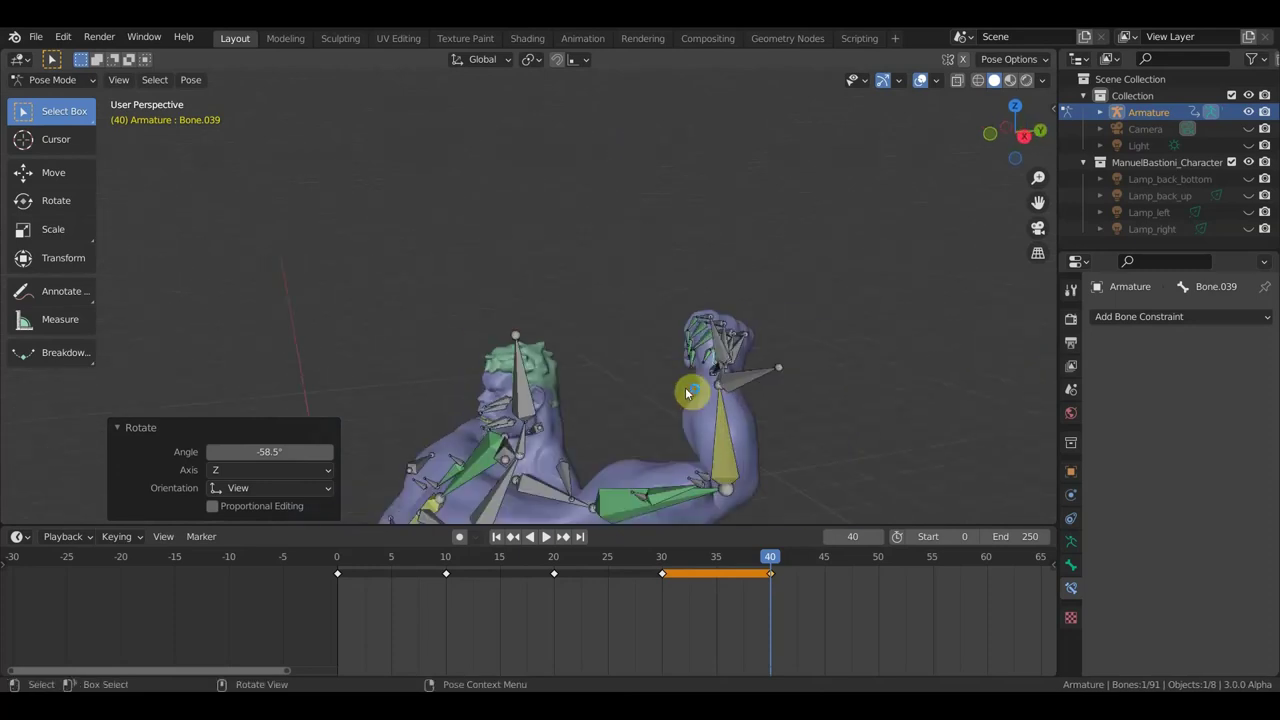
mouse_move(722, 452)
middle_mouse_down()
mouse_move(703, 450)
mouse_move(740, 426)
mouse_move(760, 437)
mouse_move(553, 441)
mouse_move(688, 318)
middle_mouse_up()
left_click(507, 426)
mouse_move(507, 426)
middle_mouse_down()
mouse_move(811, 388)
mouse_move(702, 462)
middle_mouse_up()
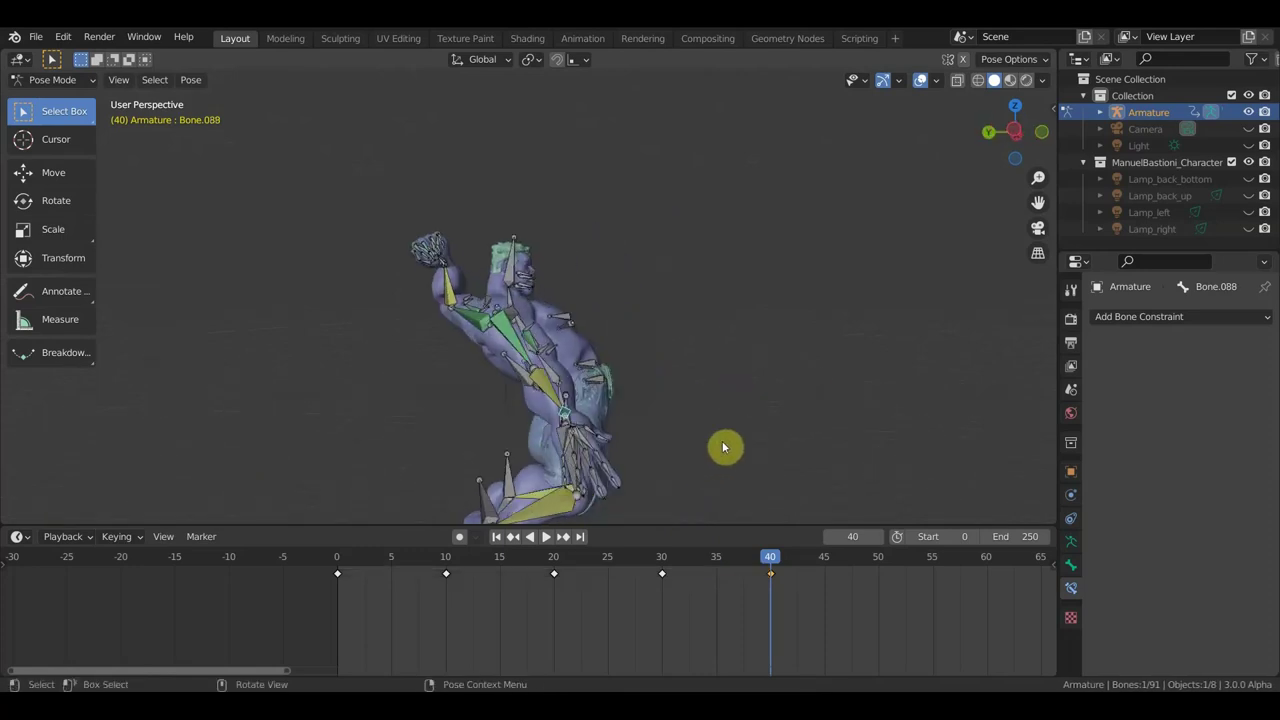
Step: Move the arm bones up and rotate the hand upward into a new position
key("g")
left_click(656, 278)
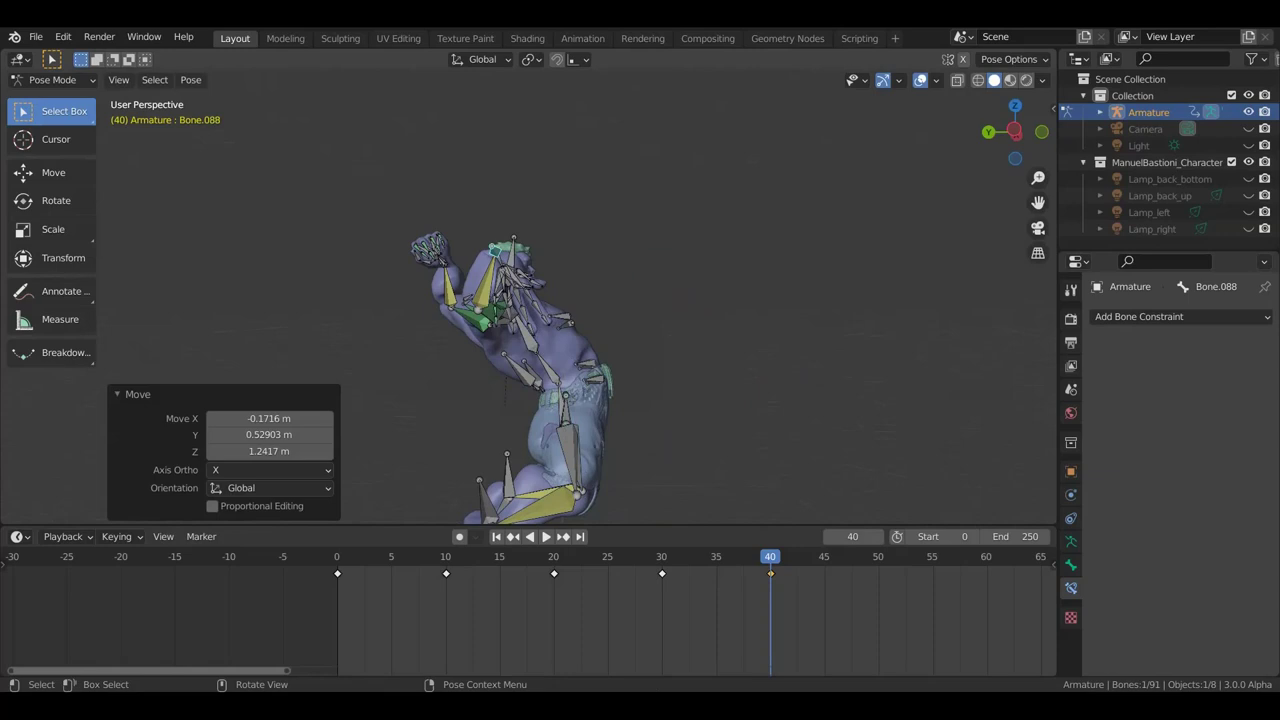
key("r")
left_click(689, 296)
key("g")
left_click(681, 315)
middle_click_drag(681, 315, 467, 348)
middle_click_drag(680, 352, 700, 354)
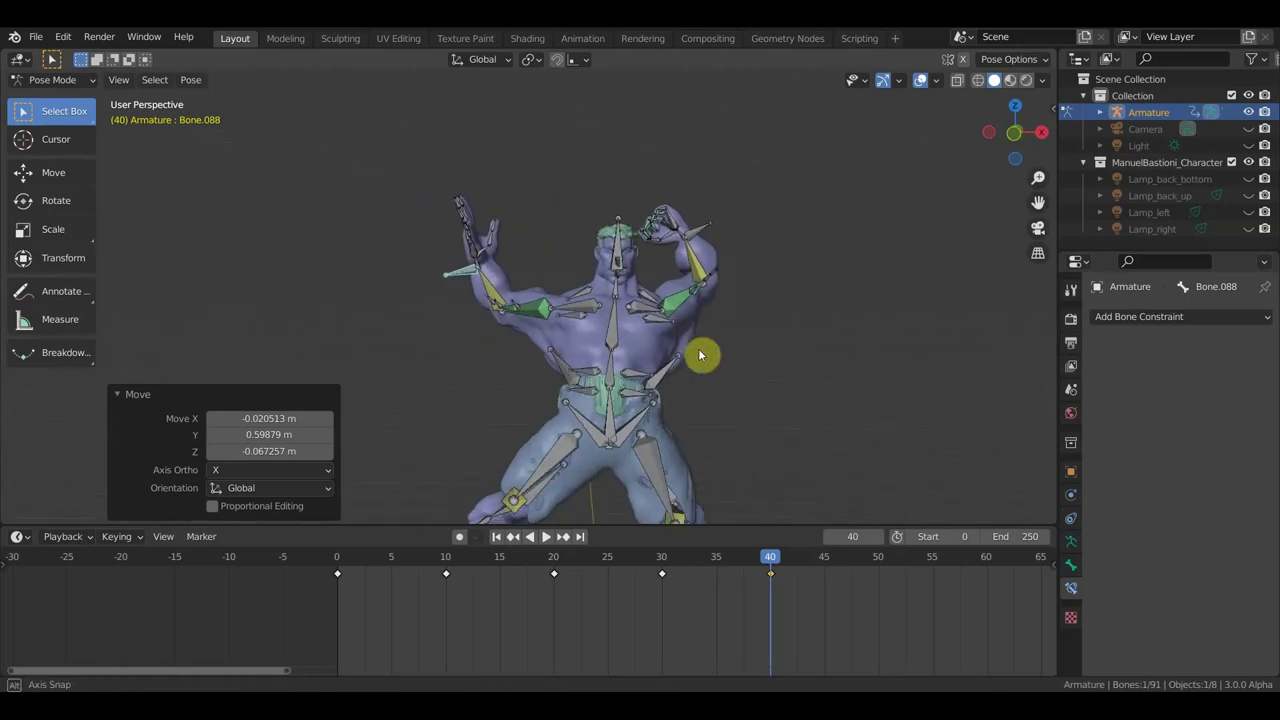
Step: Rotate the hand bone 30°, then adjust it further from a side view
key("r")
left_click(634, 432)
middle_click_drag(634, 432, 880, 402)
key("r")
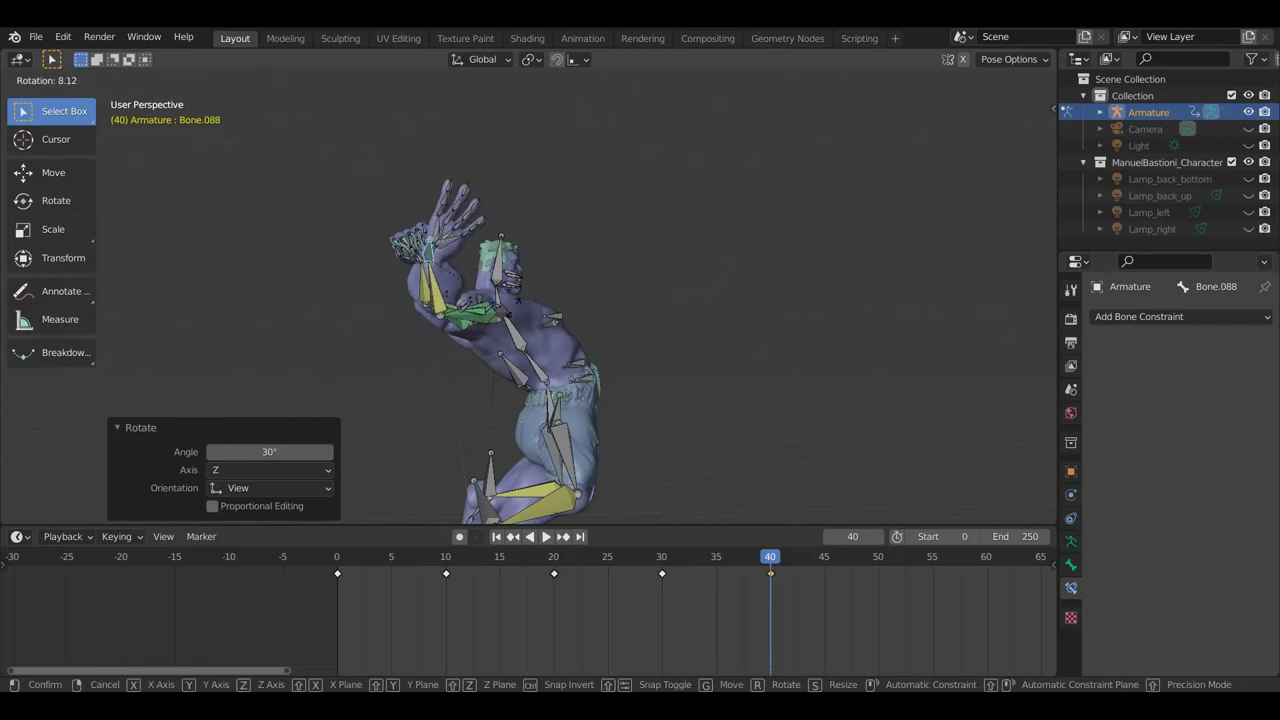
left_click(569, 286)
mouse_move(569, 286)
middle_mouse_down()
mouse_move(665, 396)
mouse_move(637, 286)
mouse_move(425, 337)
mouse_move(349, 303)
mouse_move(577, 254)
mouse_move(509, 251)
middle_mouse_up()
Step: Rotate Bone.088 −46.2° about Z, raise it 0.25652 m in Z, and zoom in
key("r")
left_click(566, 280)
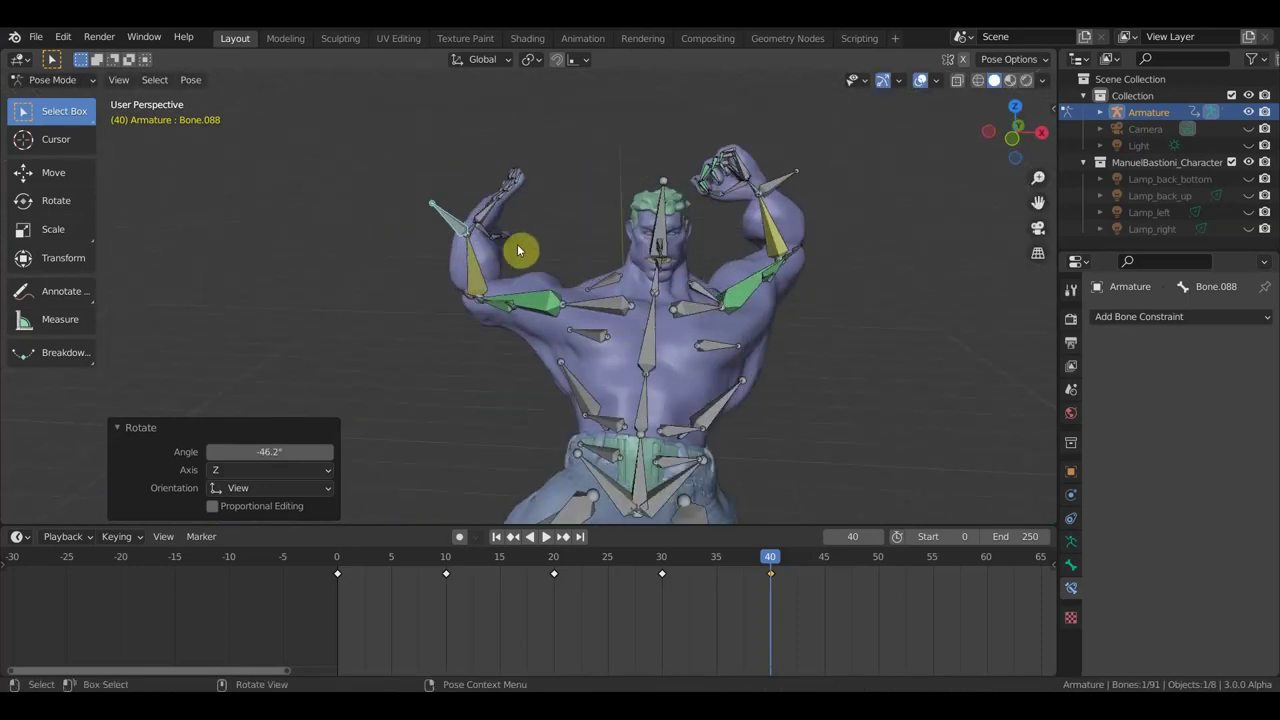
key("g")
left_click(556, 216)
mouse_move(556, 216)
middle_mouse_down()
mouse_move(537, 191)
mouse_move(514, 220)
mouse_move(523, 208)
mouse_move(516, 326)
mouse_move(462, 313)
middle_mouse_up()
scroll(516, 326, "up", 2)
scroll(523, 306, "up", 2)
scroll(523, 317, "up", 2)
scroll(574, 363, "up", 2)
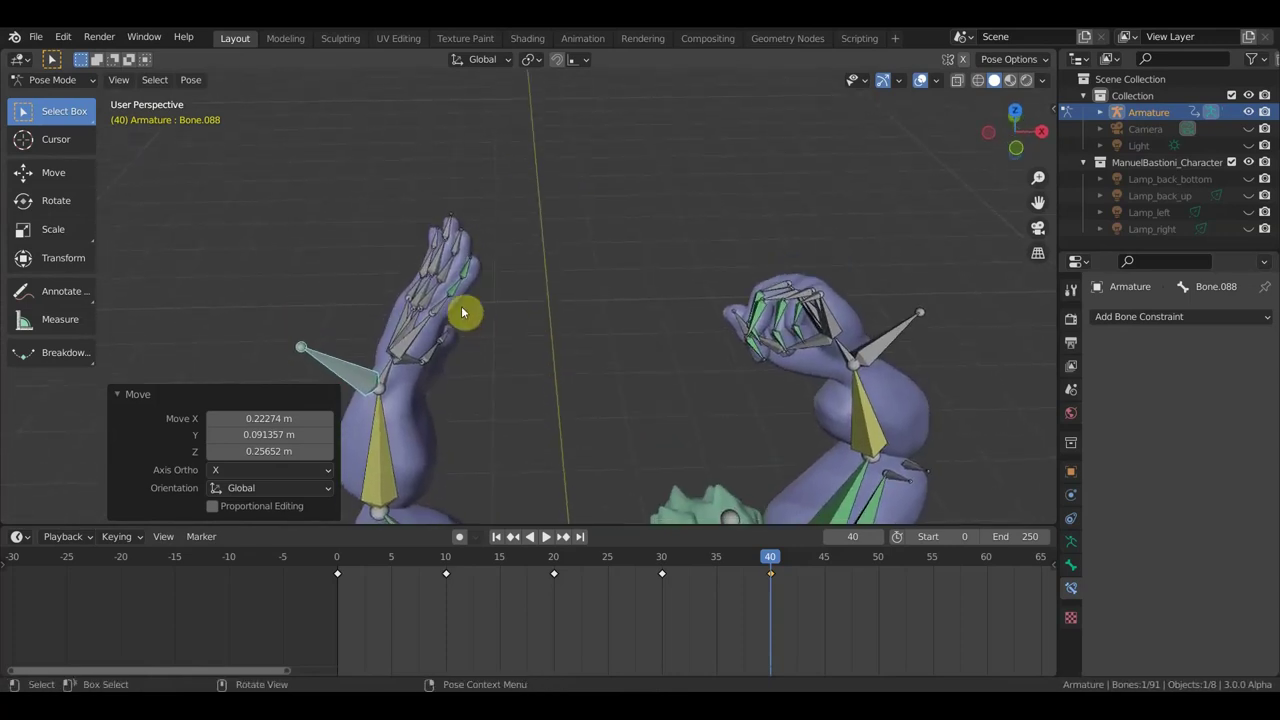
Step: Curl the first finger bones by 57.5° and 73°
left_click(442, 312)
mouse_move(554, 340)
middle_mouse_down()
mouse_move(534, 346)
mouse_move(519, 320)
middle_mouse_up()
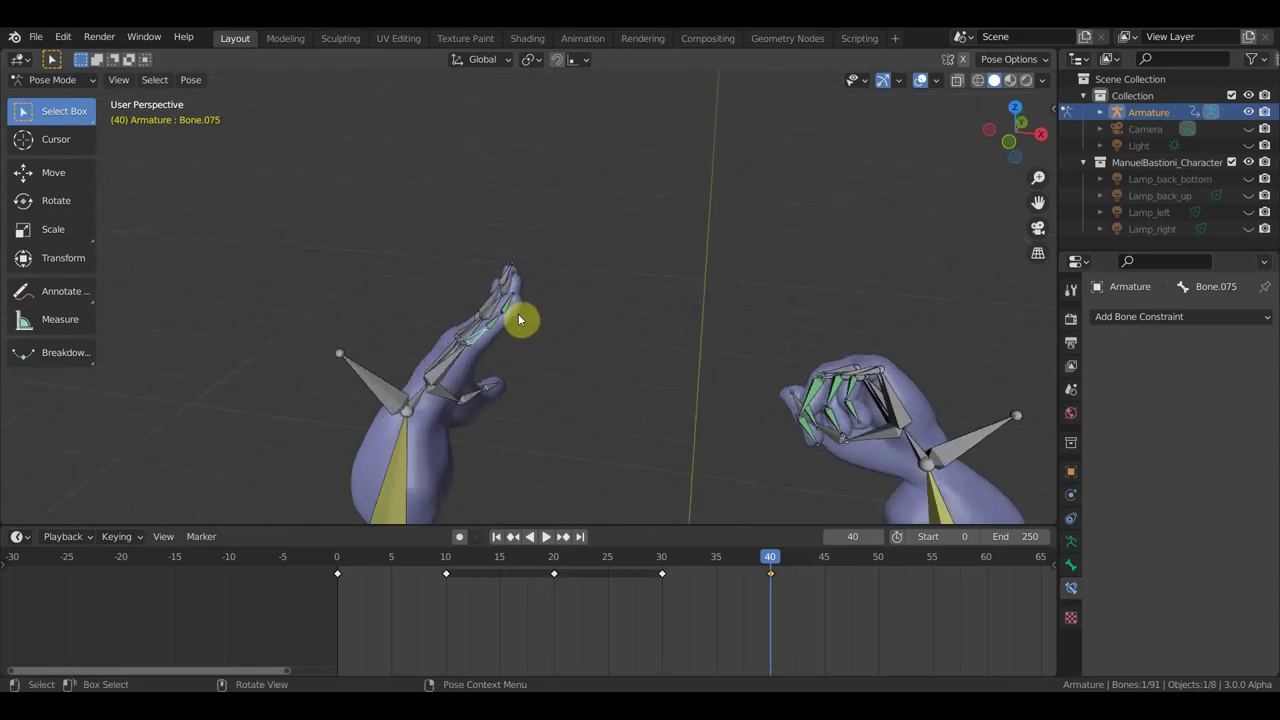
key("r")
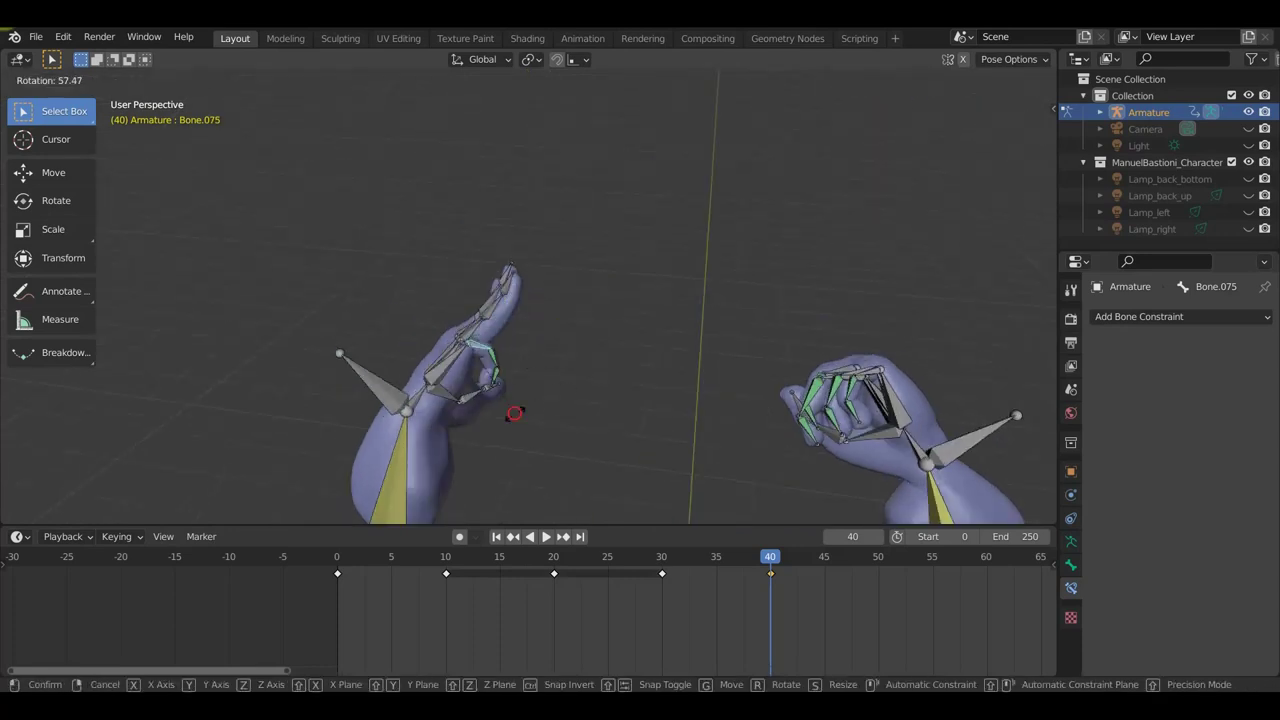
left_click(514, 413)
mouse_move(521, 338)
middle_mouse_down()
mouse_move(560, 337)
mouse_move(589, 450)
mouse_move(503, 440)
mouse_move(523, 423)
mouse_move(498, 234)
middle_mouse_up()
left_click(497, 405)
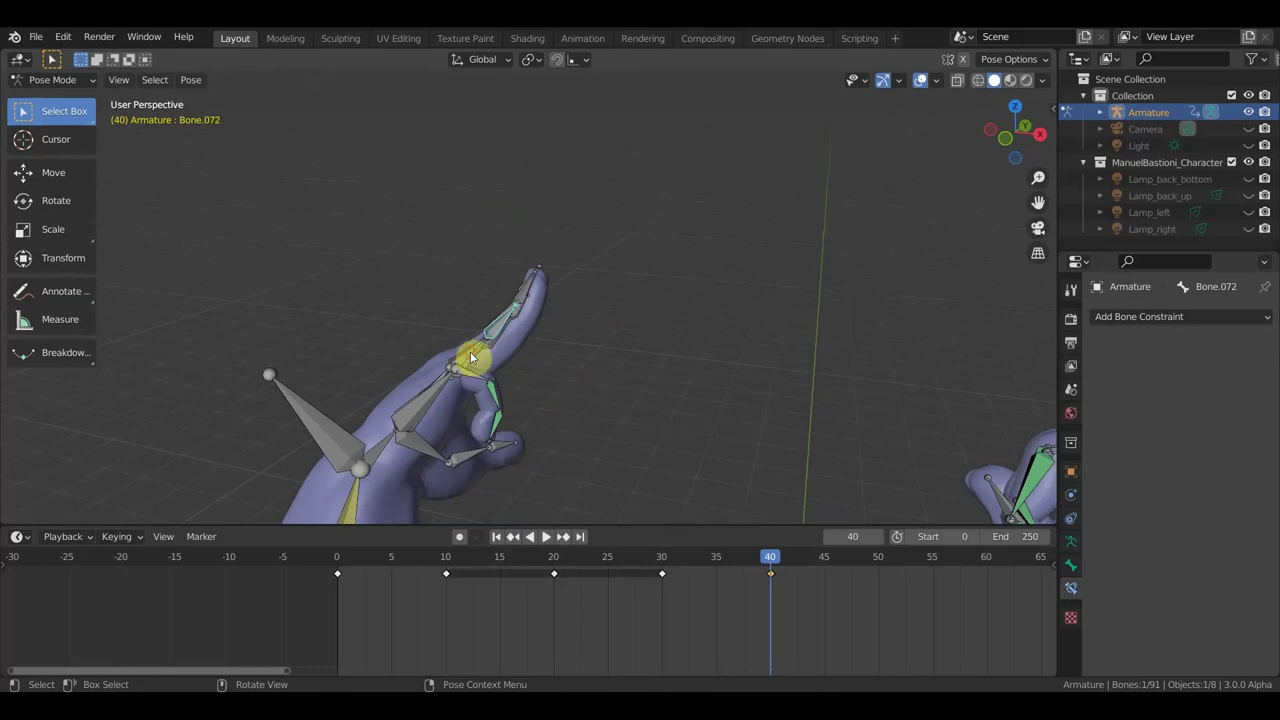
key("r")
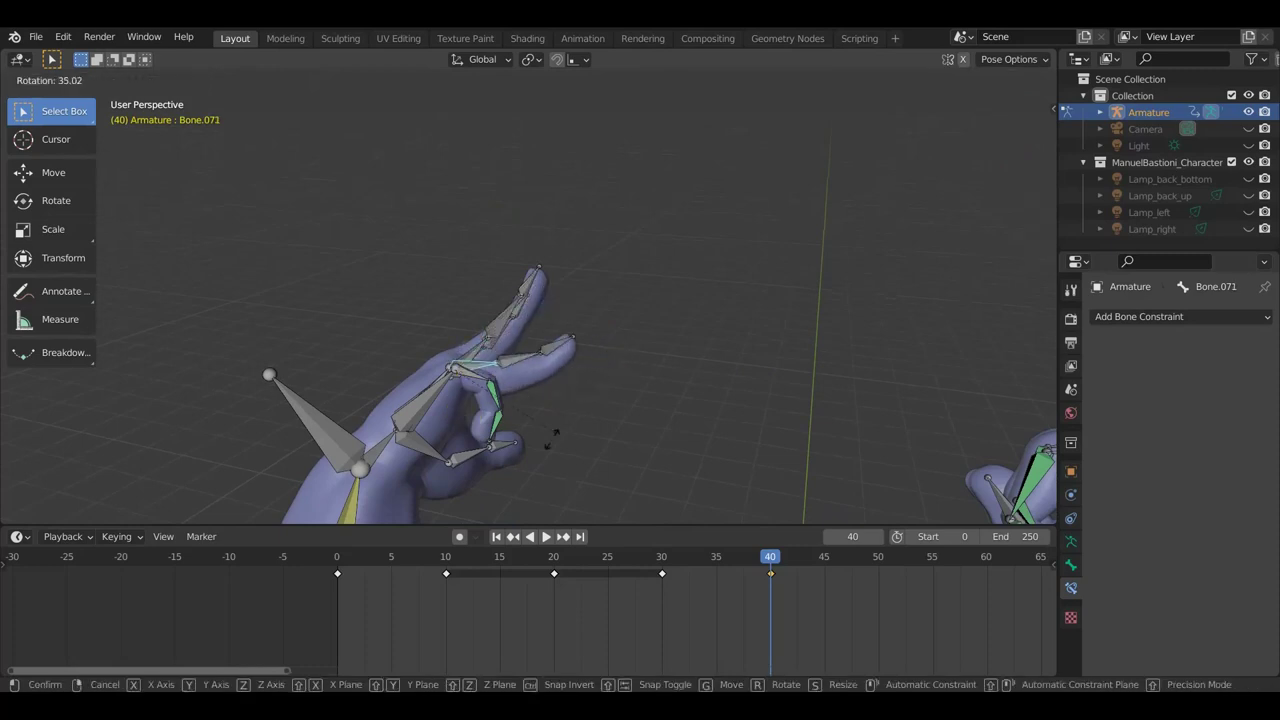
left_click(492, 486)
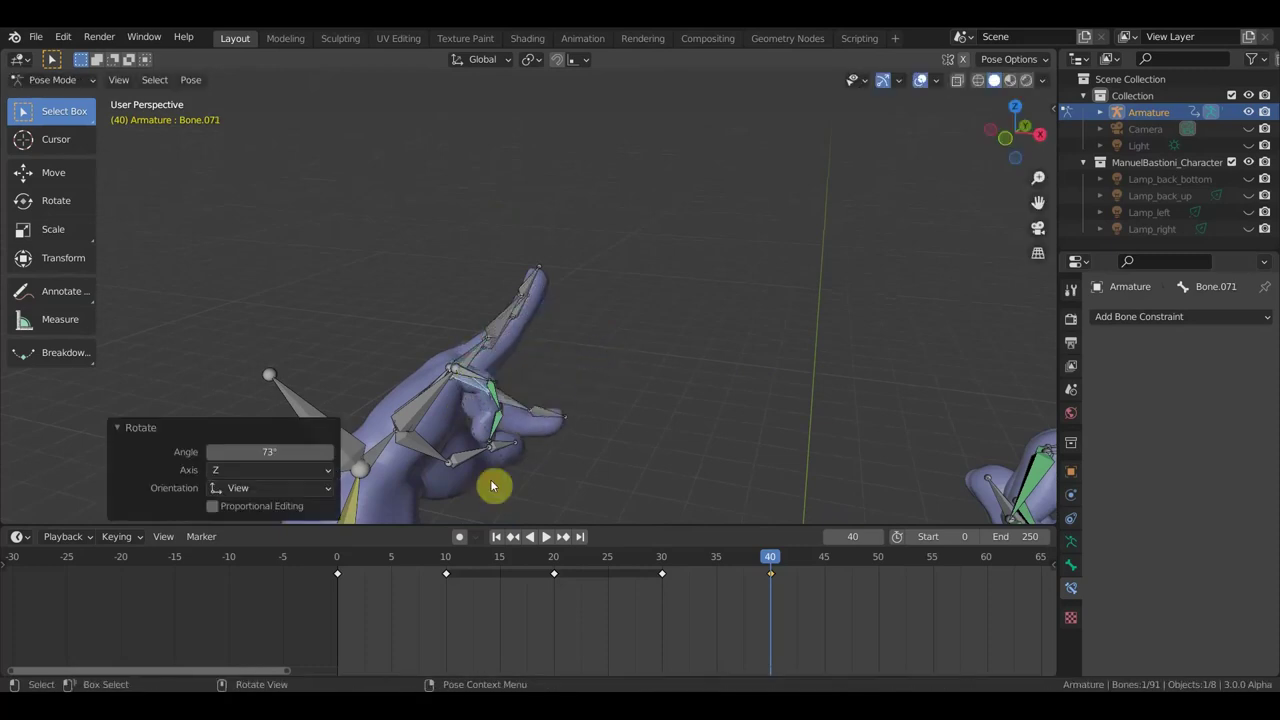
Step: Bend Bone.072 by 55°, Bone.073 by 71.3° and Bone.067 by 61.2°
left_click(540, 418)
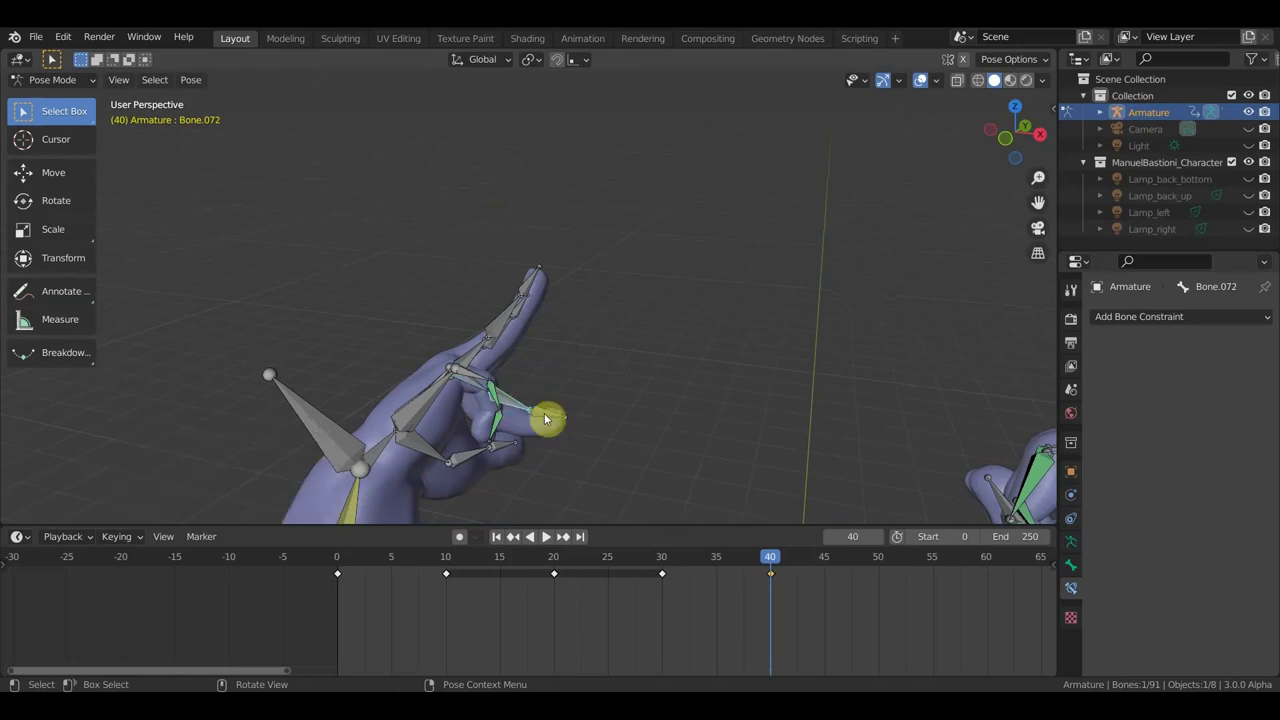
key("r")
left_click(508, 456)
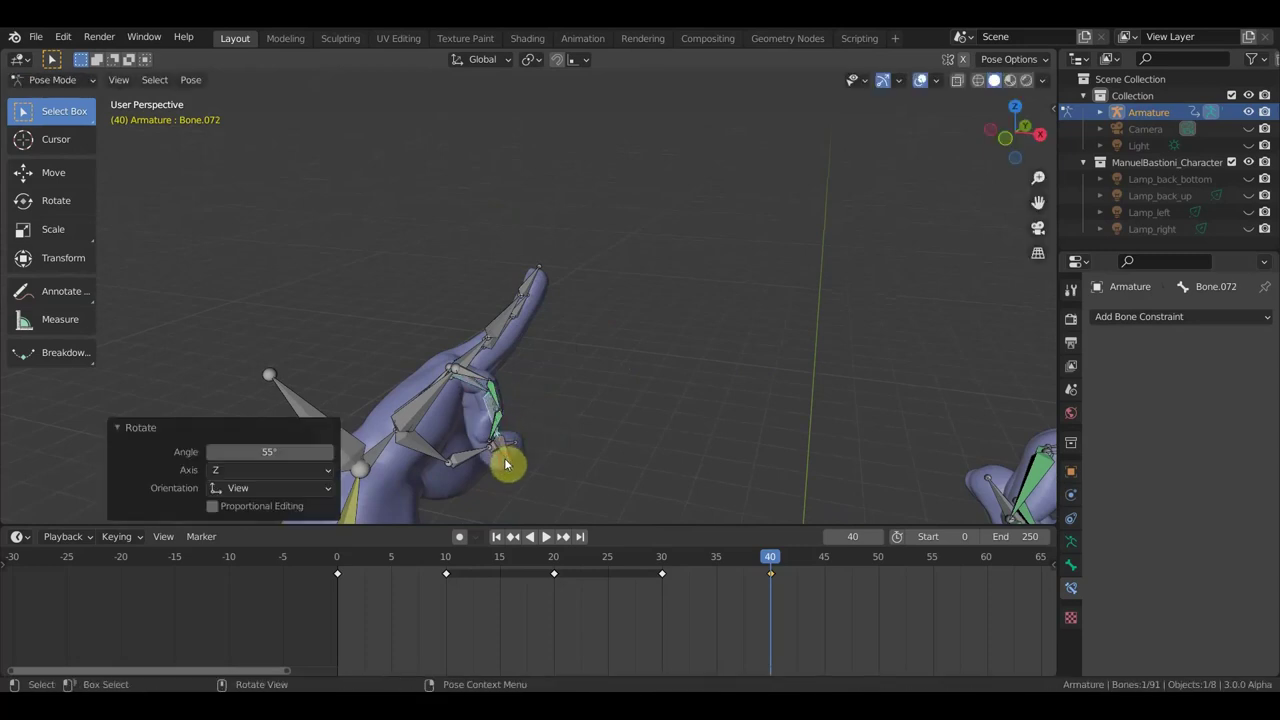
left_click(506, 464)
key("r")
left_click(545, 381)
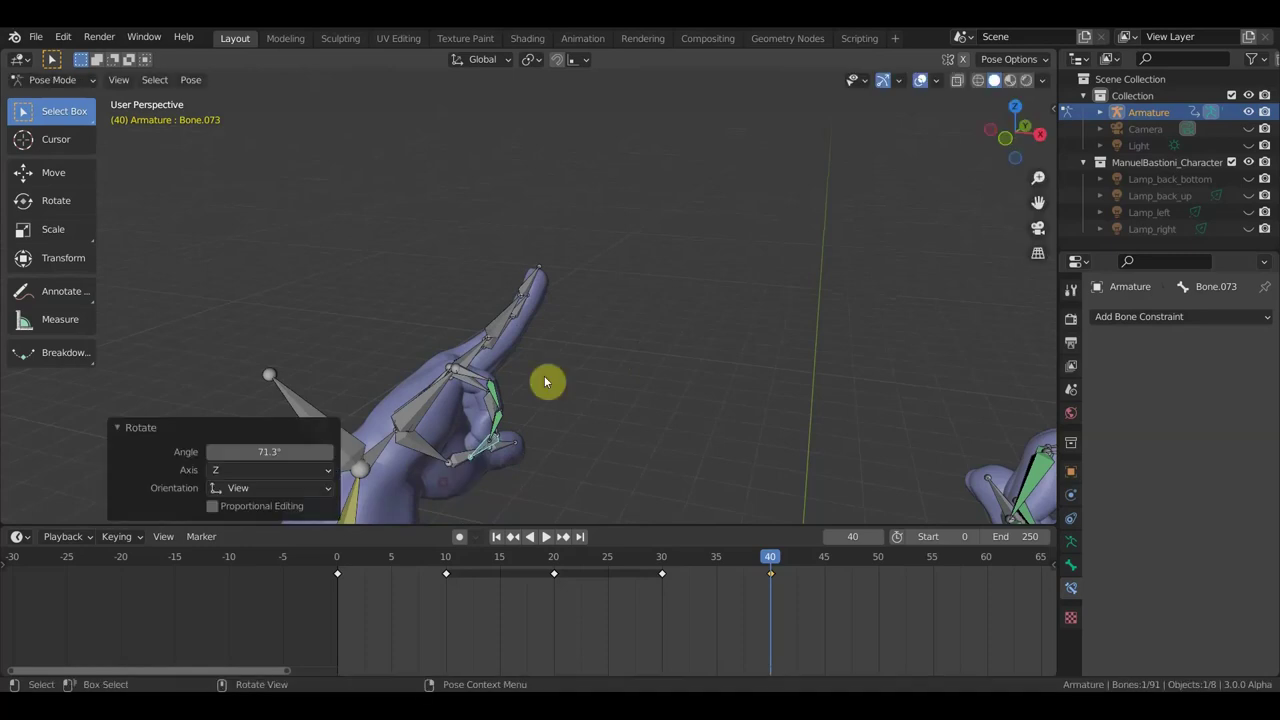
left_click(503, 367)
key("r")
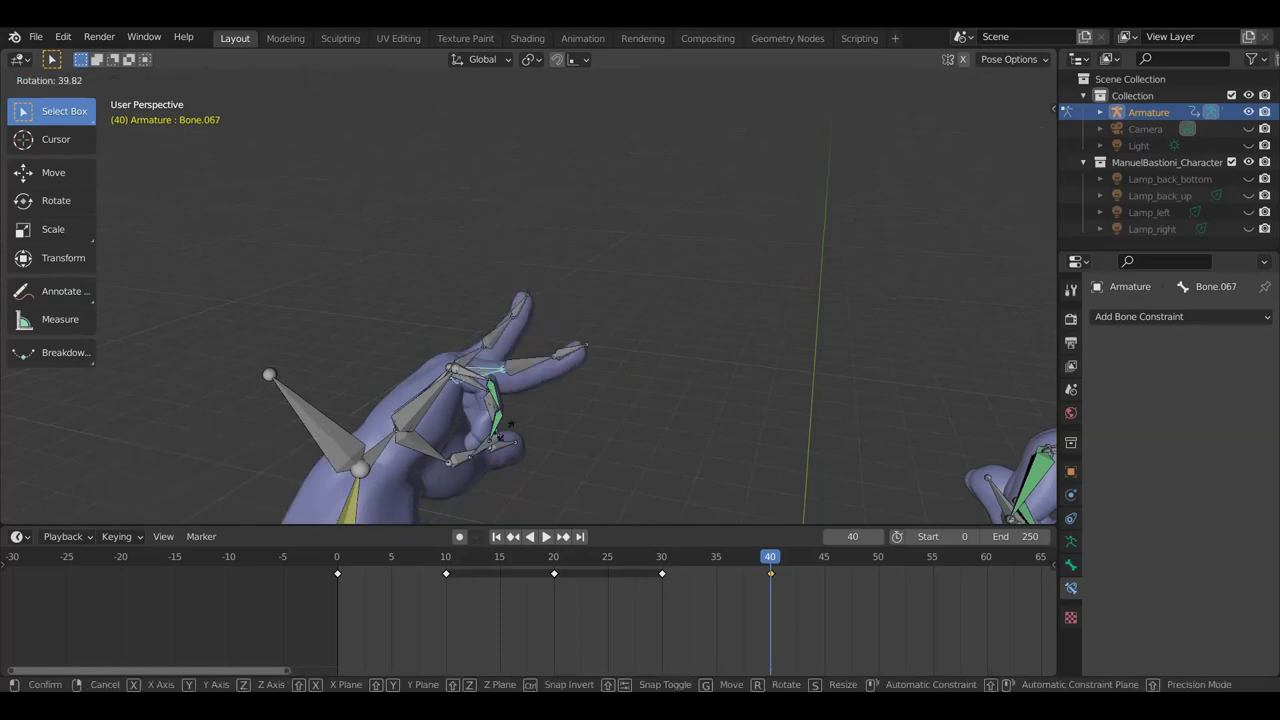
left_click(520, 398)
Step: Bend Bone.068 by 76°, Bone.069 by 87.1° and Bone.063 by 64.7°
left_click(543, 407)
key("r")
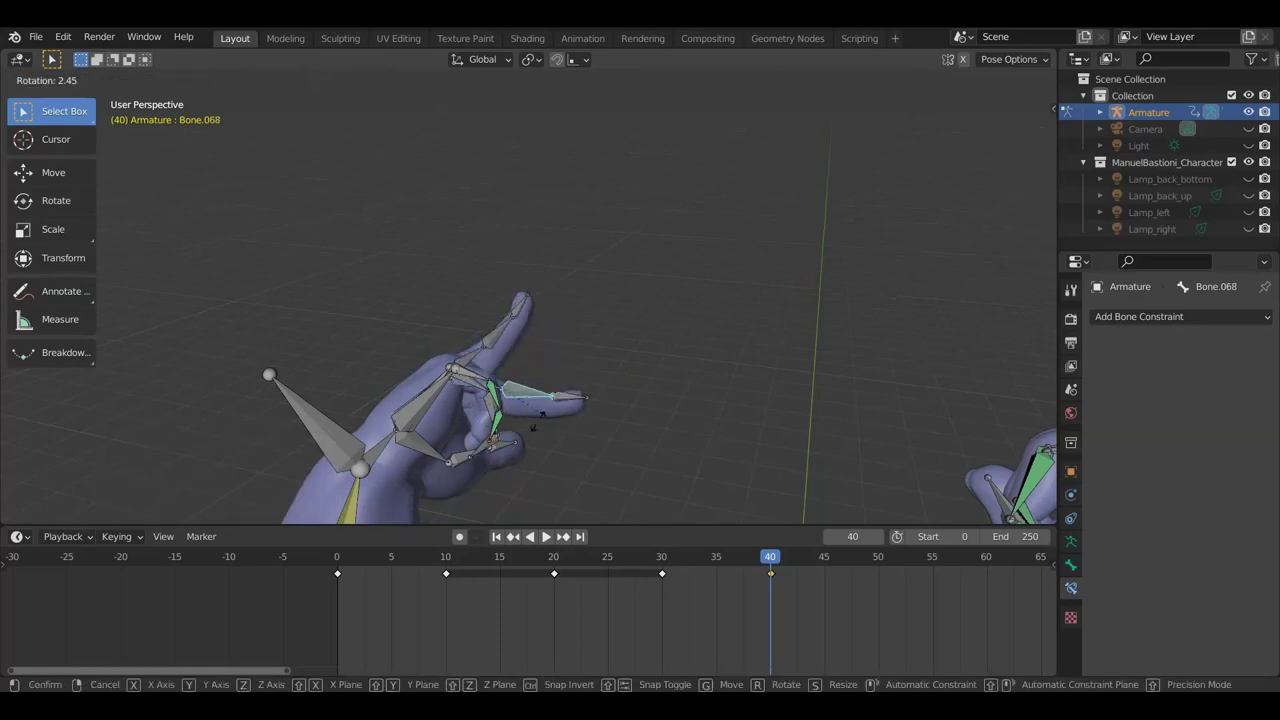
left_click(502, 455)
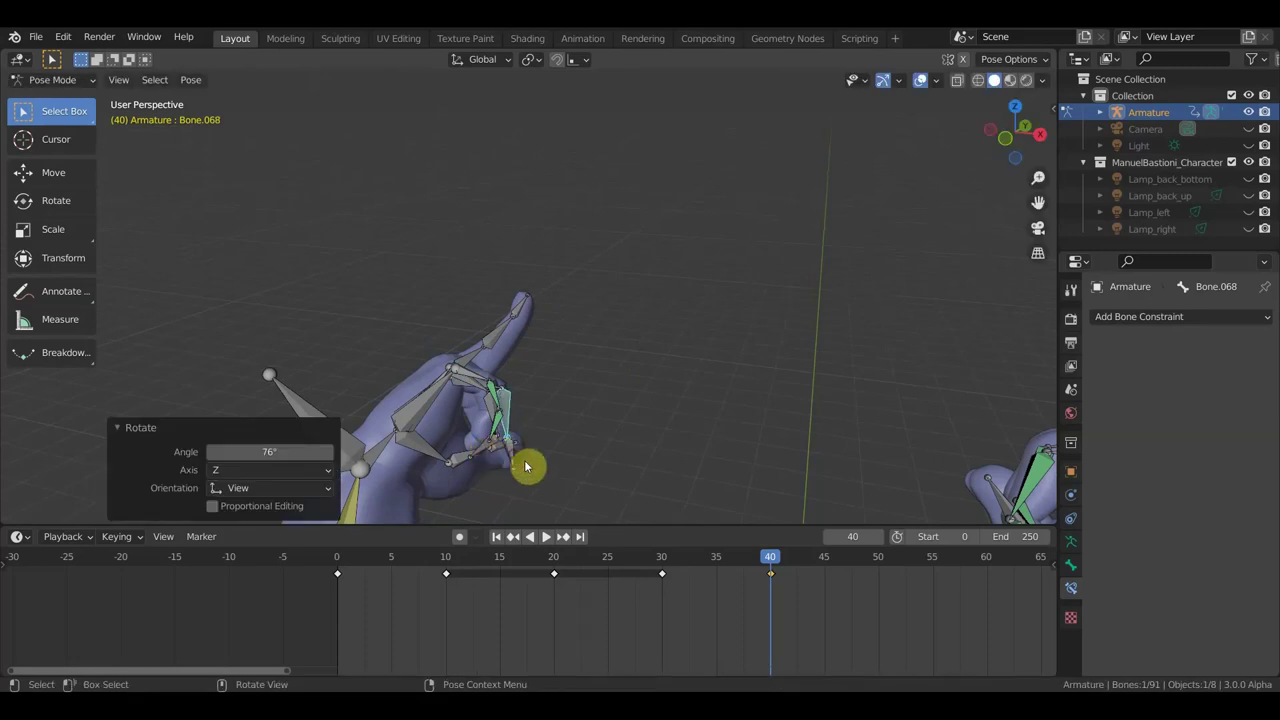
left_click(503, 446)
key("r")
left_click(463, 461)
mouse_move(580, 417)
middle_mouse_down()
mouse_move(461, 452)
mouse_move(539, 424)
middle_mouse_up()
left_click(574, 381)
mouse_move(574, 381)
middle_mouse_down()
mouse_move(634, 383)
mouse_move(598, 385)
mouse_move(614, 376)
middle_mouse_up()
key("r")
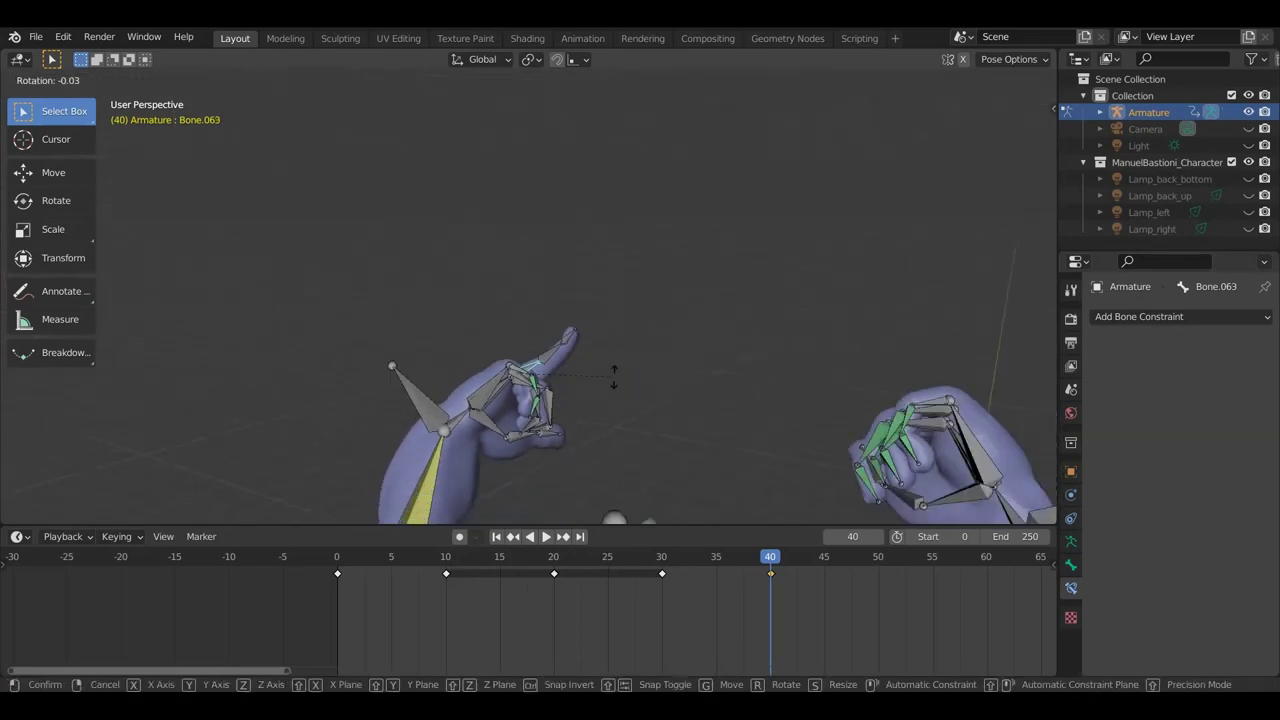
left_click(549, 455)
Step: Curl Bone.064 by -75.3° and Bone.065 by -82.4°
mouse_move(439, 427)
middle_mouse_down()
mouse_move(260, 371)
mouse_move(751, 360)
mouse_move(612, 376)
mouse_move(746, 157)
mouse_move(665, 250)
middle_mouse_up()
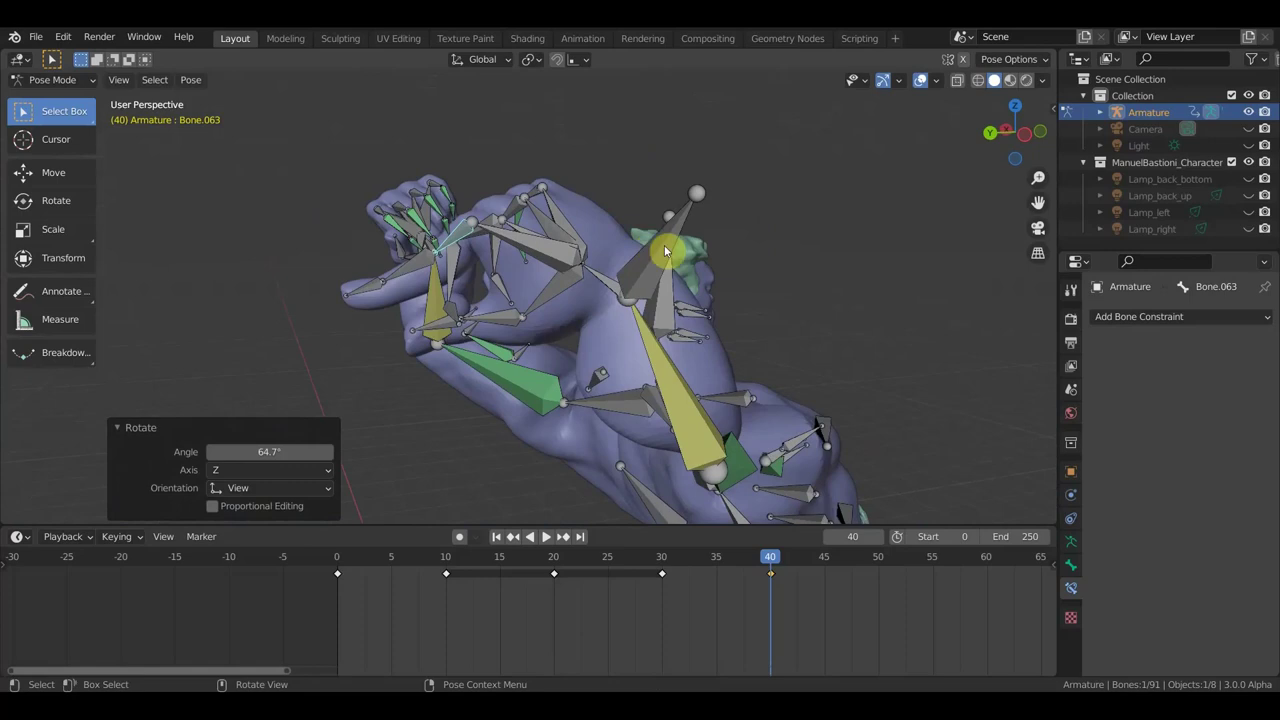
left_click(426, 263)
key("r")
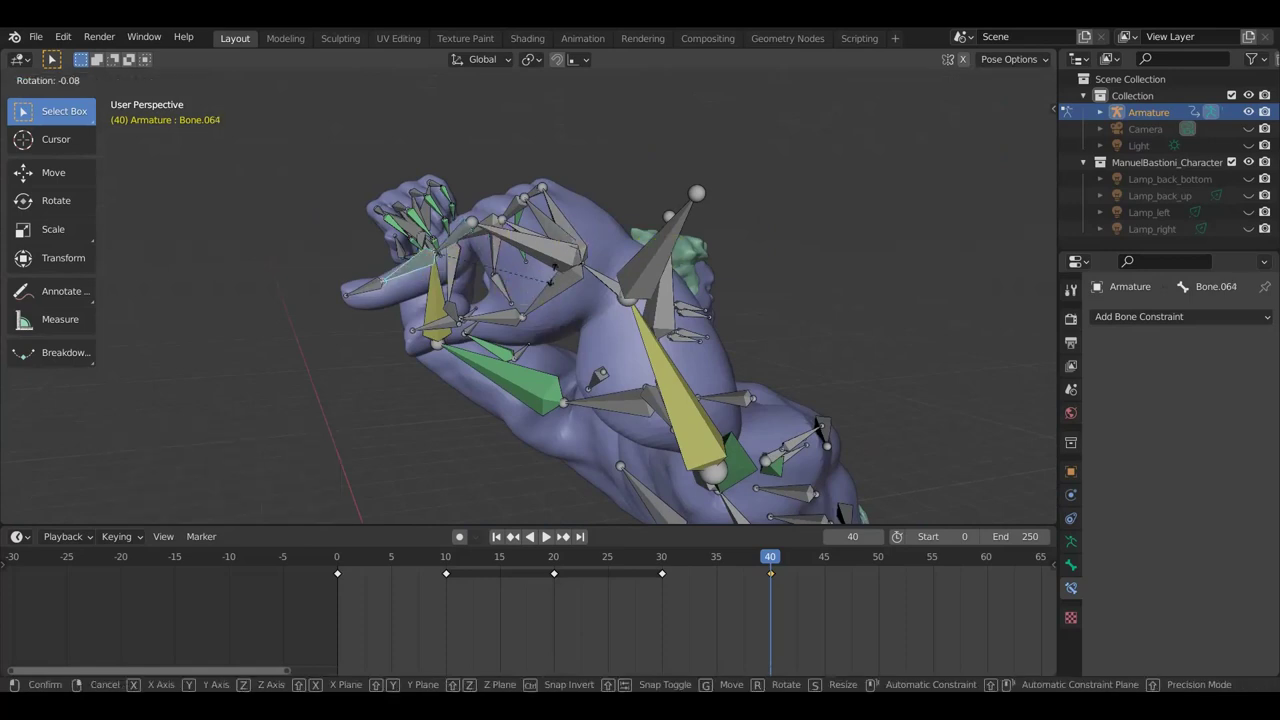
left_click(490, 164)
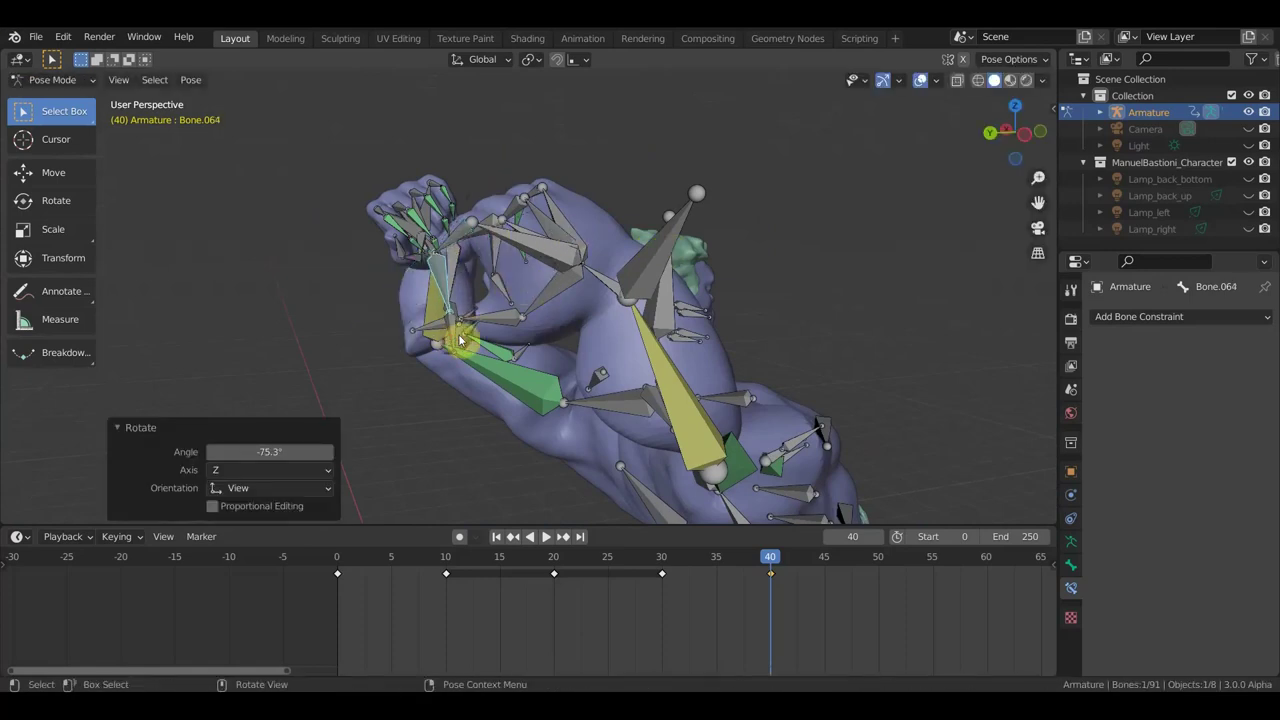
left_click(462, 335)
key("r")
left_click(520, 185)
Step: On the other hand, bend Bone.079 by -38.5° and Bone.067 by 22°
mouse_move(522, 188)
middle_mouse_down()
mouse_move(773, 327)
mouse_move(770, 347)
mouse_move(776, 308)
middle_mouse_up()
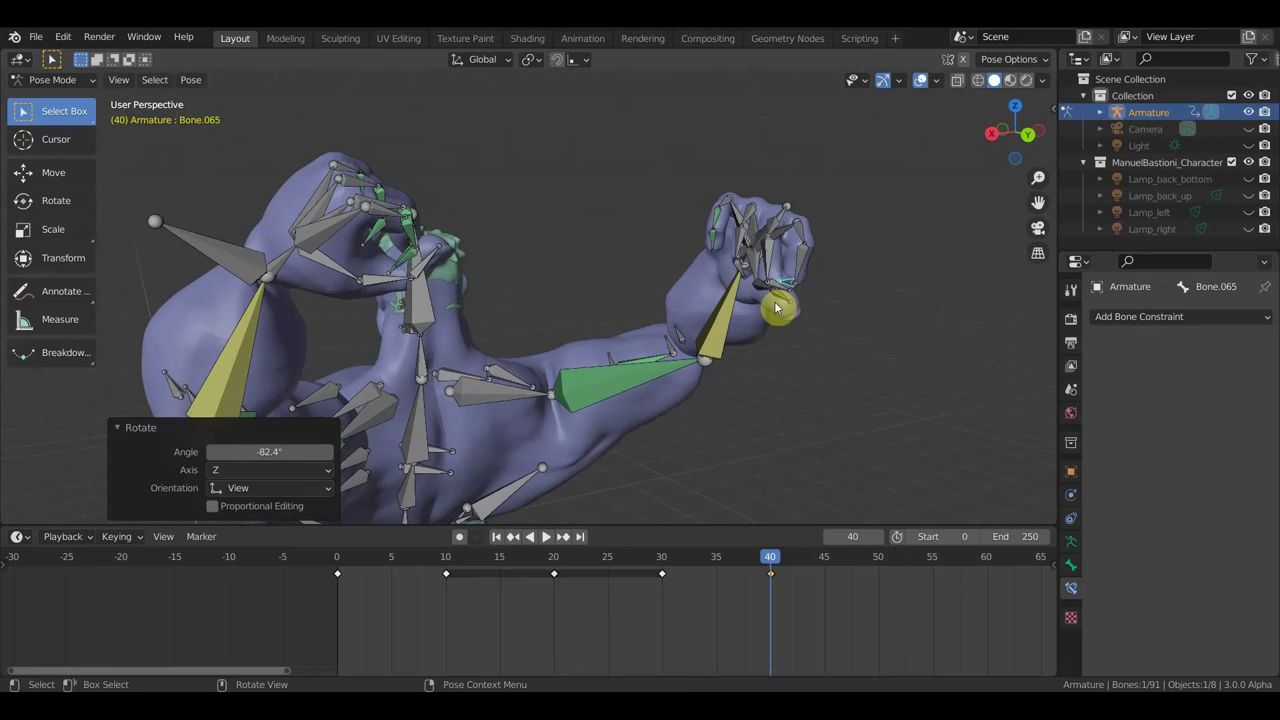
left_click(811, 317)
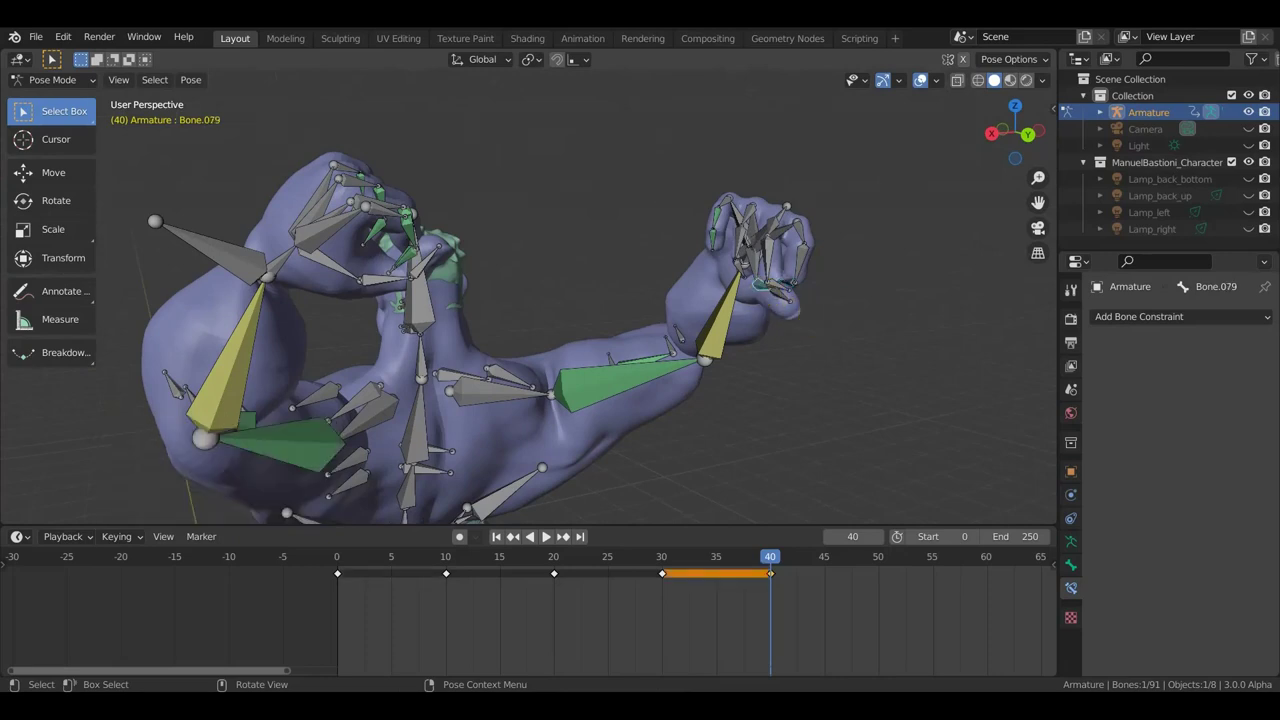
key("r")
left_click(865, 262)
mouse_move(865, 262)
middle_mouse_down()
mouse_move(697, 251)
mouse_move(740, 302)
mouse_move(793, 295)
mouse_move(801, 337)
mouse_move(901, 366)
middle_mouse_up()
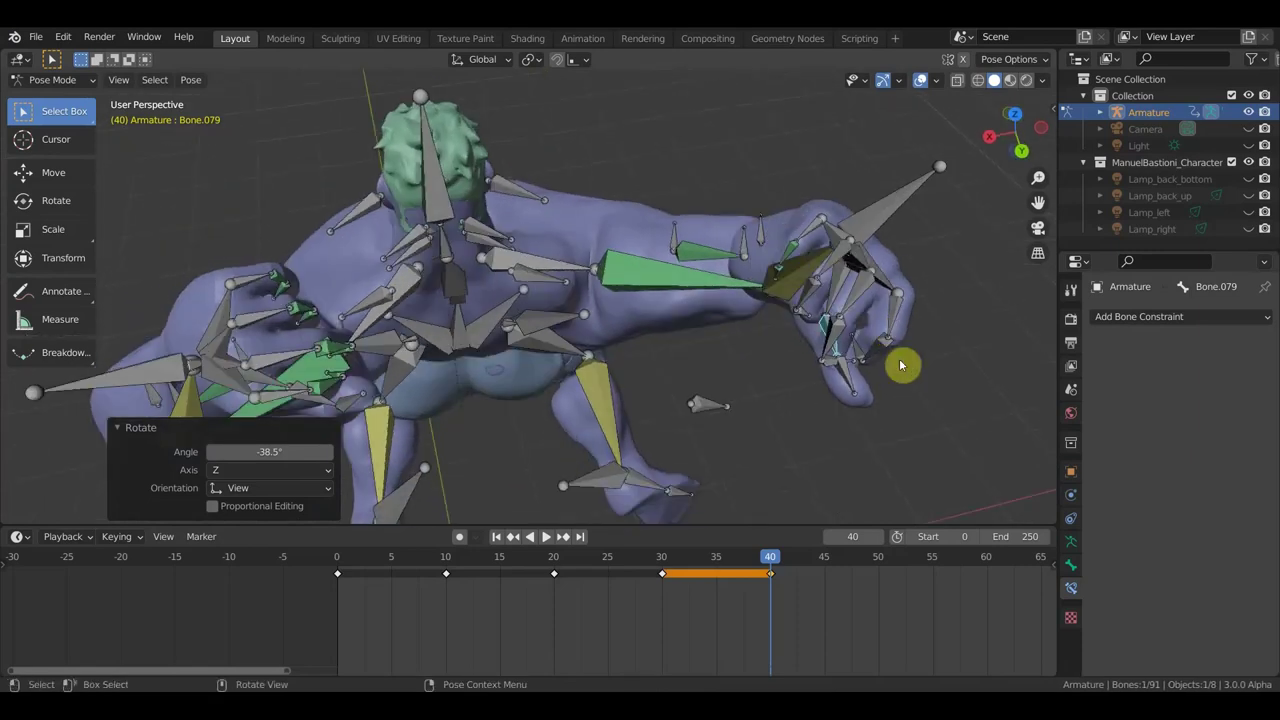
left_click(855, 296)
key("r")
left_click(835, 295)
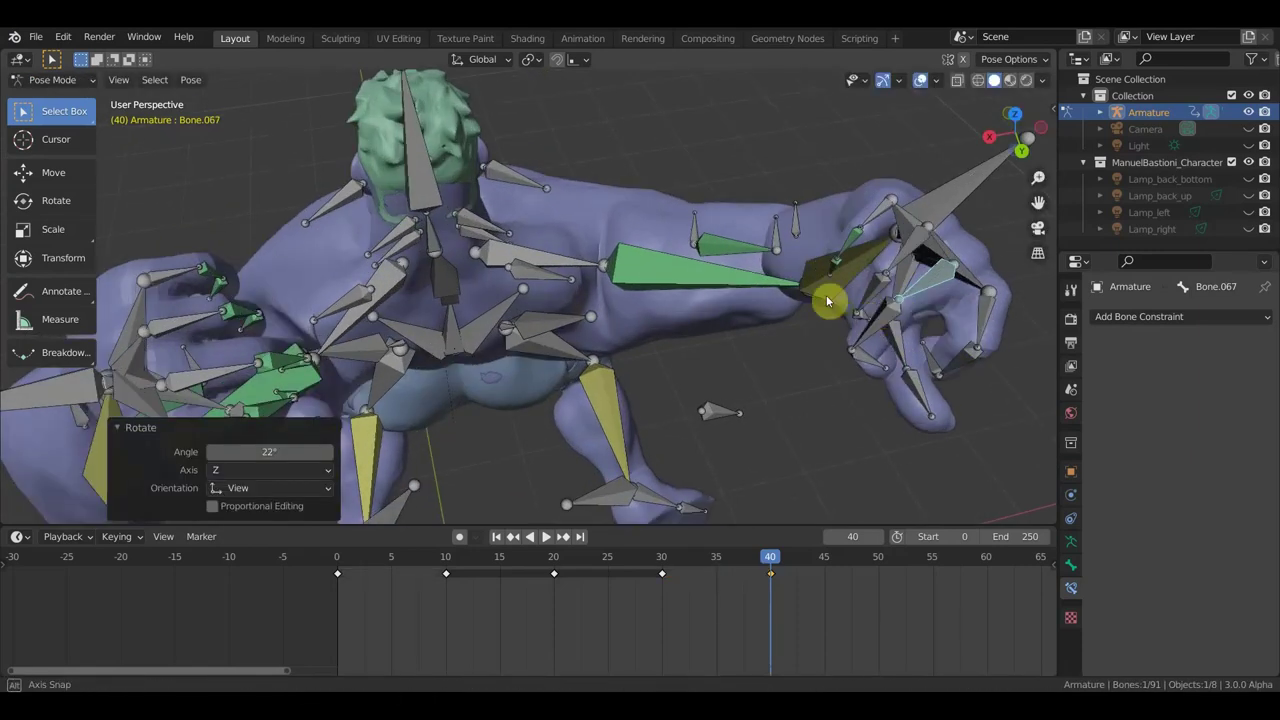
Step: Bend Bone.068 by -35.4°, Bone.063 by 24.3° and Bone.064 by -24.2°
middle_click_drag(829, 300, 771, 263)
left_click(849, 314)
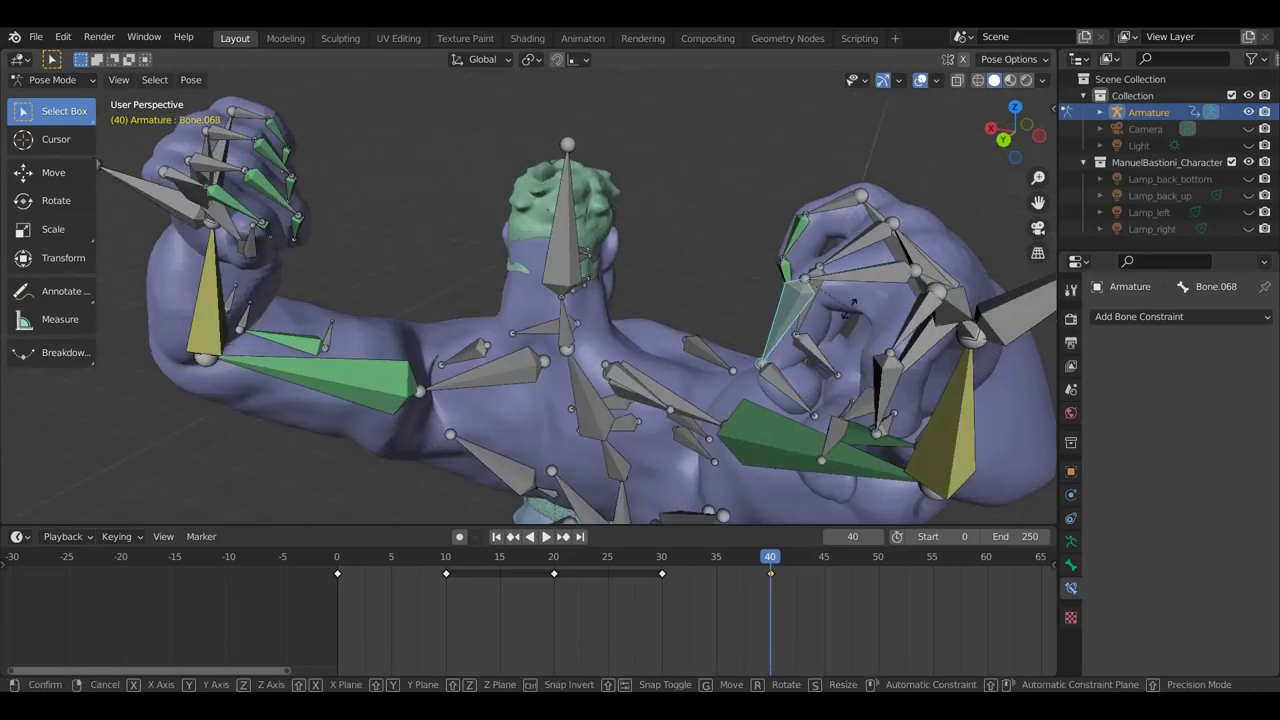
key("r")
left_click(853, 298)
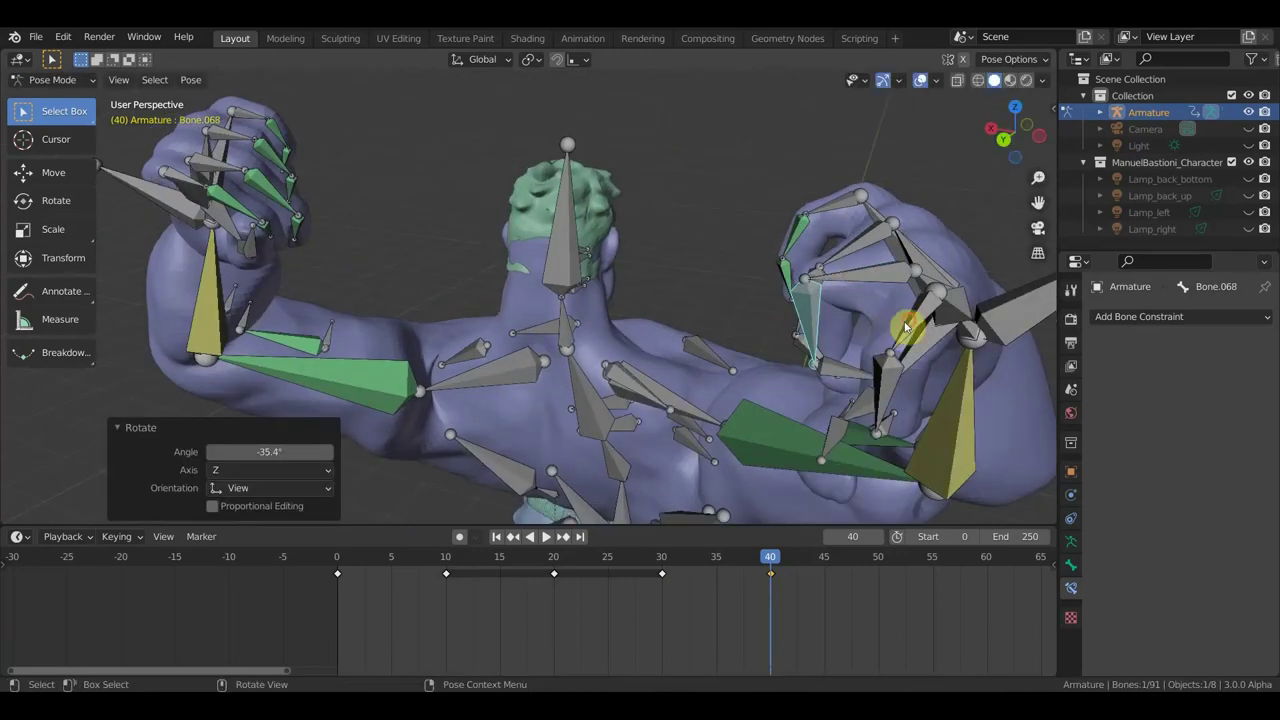
mouse_move(906, 327)
middle_mouse_down()
mouse_move(965, 365)
mouse_move(866, 303)
middle_mouse_up()
left_click(975, 360)
key("r")
left_click(943, 366)
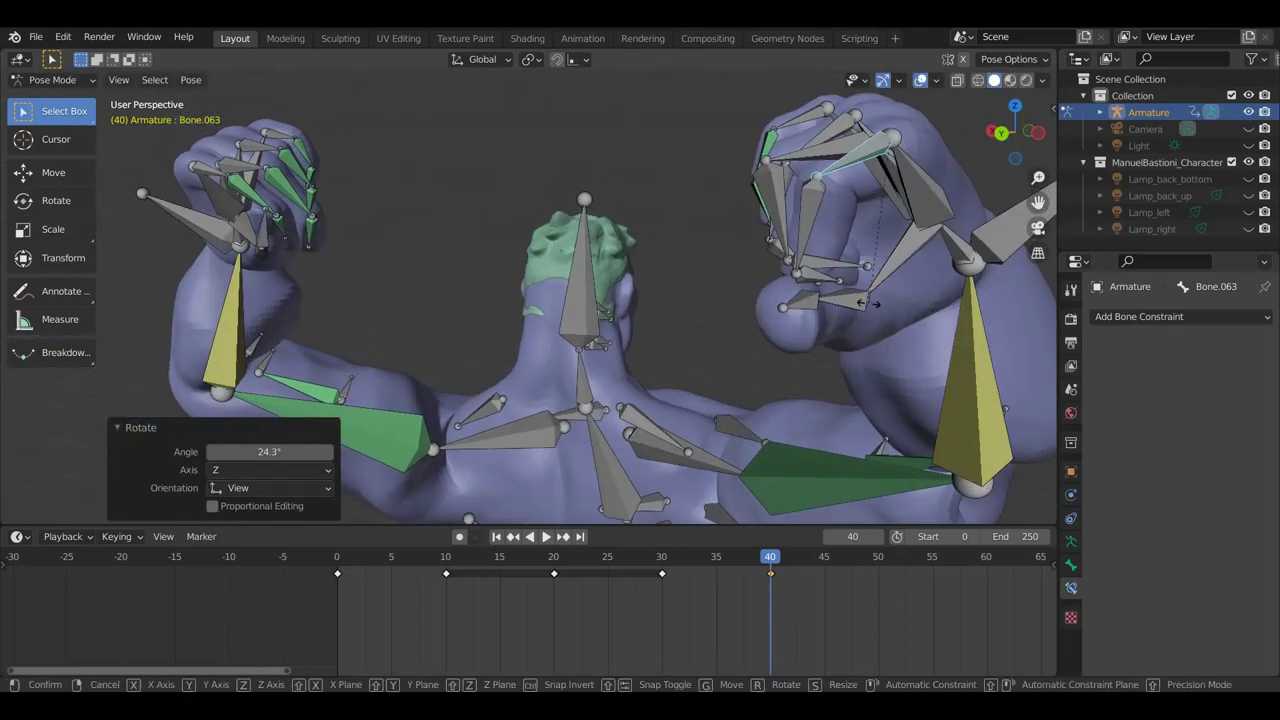
left_click(878, 298)
left_click(818, 250)
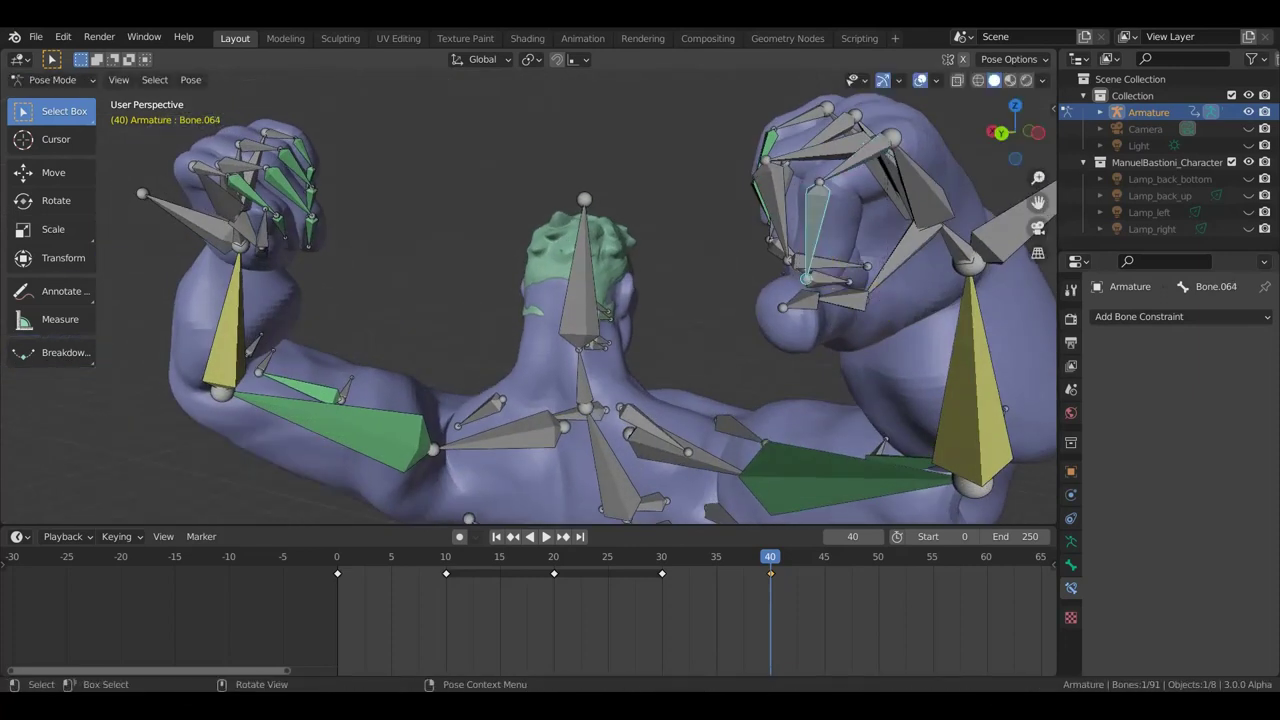
key("r")
left_click(840, 251)
Step: Hide the bones and grid to check the clenched mesh, then show them again
mouse_move(840, 251)
middle_mouse_down()
mouse_move(940, 269)
mouse_move(862, 281)
mouse_move(931, 254)
mouse_move(954, 277)
mouse_move(963, 326)
middle_mouse_up()
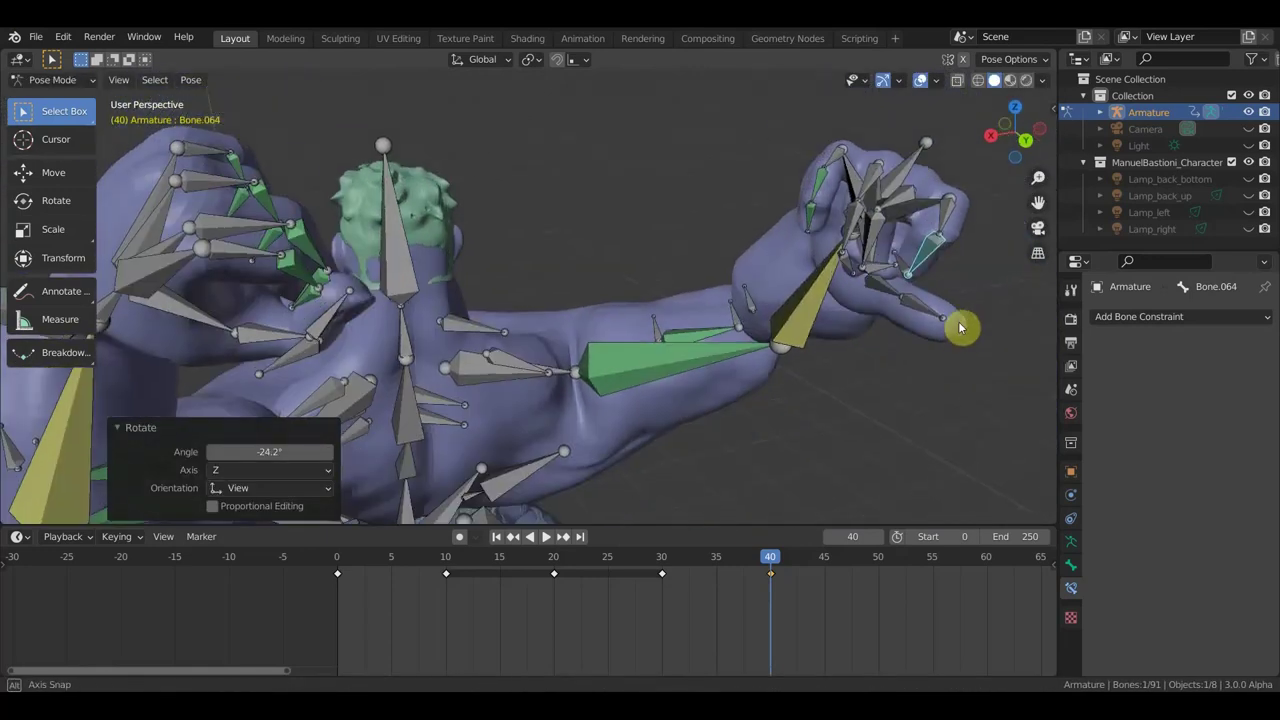
left_click(926, 83)
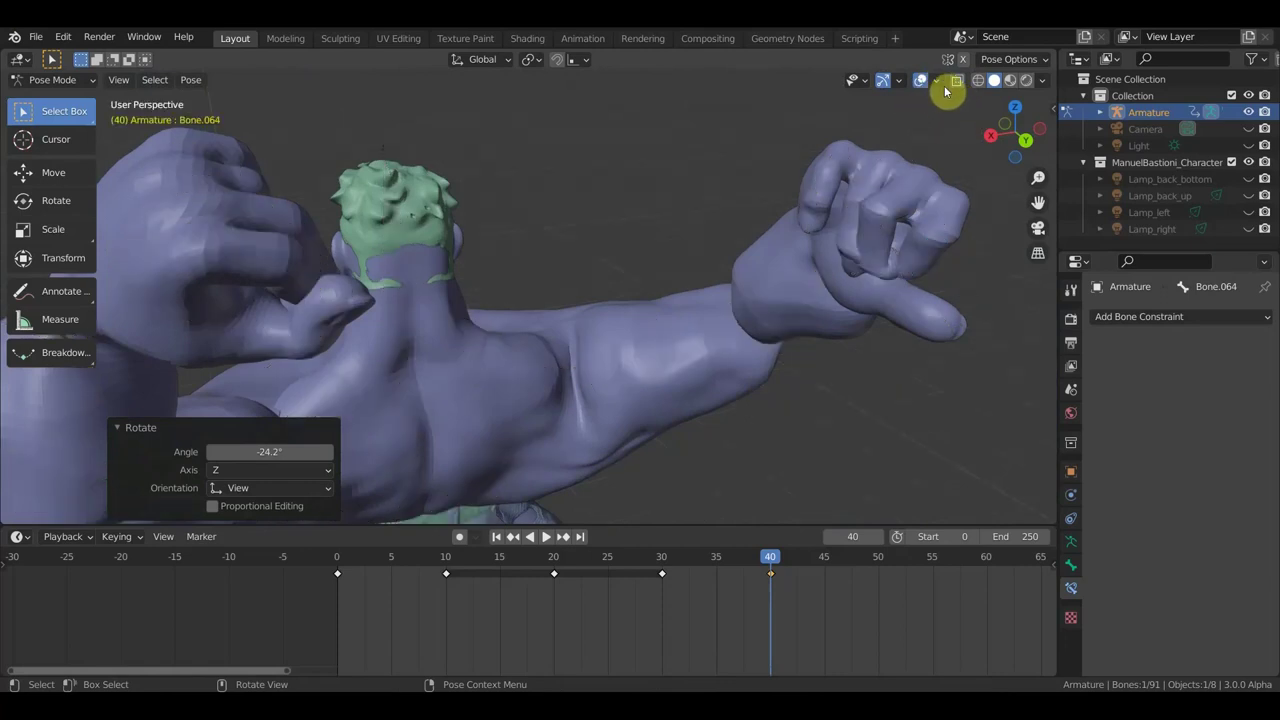
key("shift+alt+z")
mouse_move(890, 172)
middle_mouse_down()
mouse_move(896, 230)
mouse_move(825, 245)
mouse_move(853, 236)
mouse_move(856, 262)
middle_mouse_up()
Step: Bend Bone.071 by 13.8° and curl one more finger bone
left_click(840, 248)
key("r")
left_click(846, 258)
left_click(852, 260)
key("r")
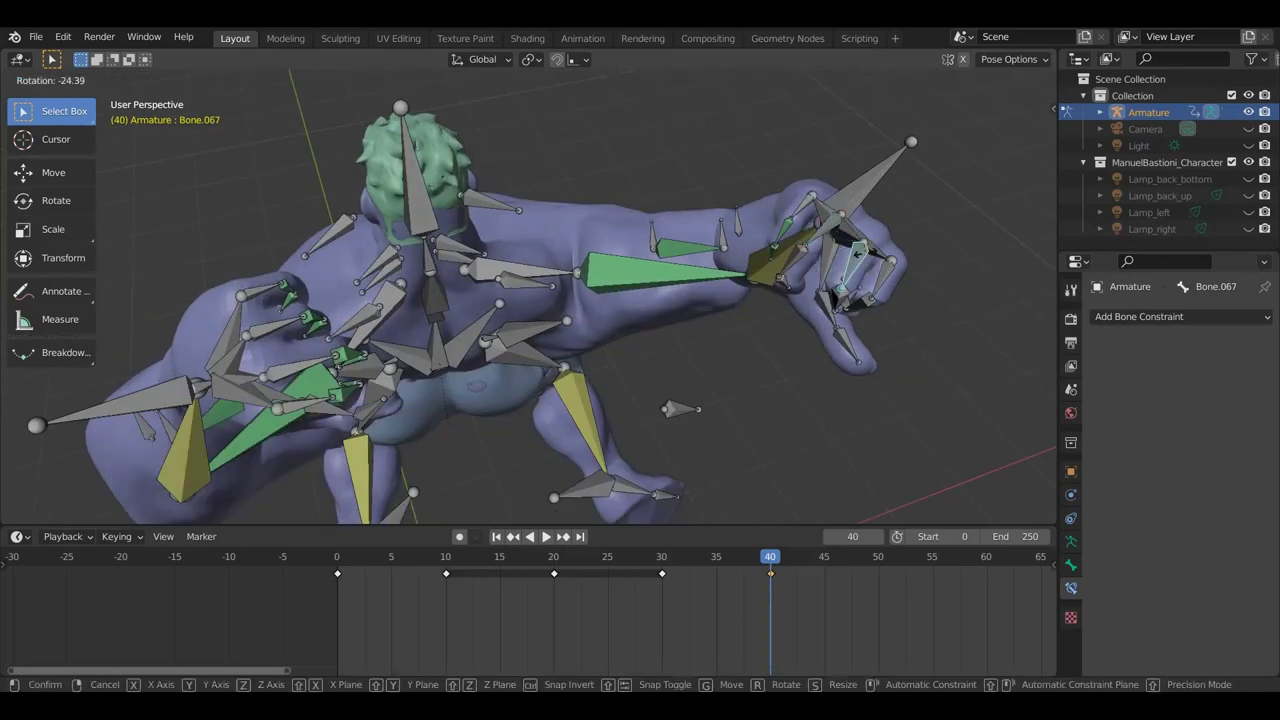
left_click(856, 252)
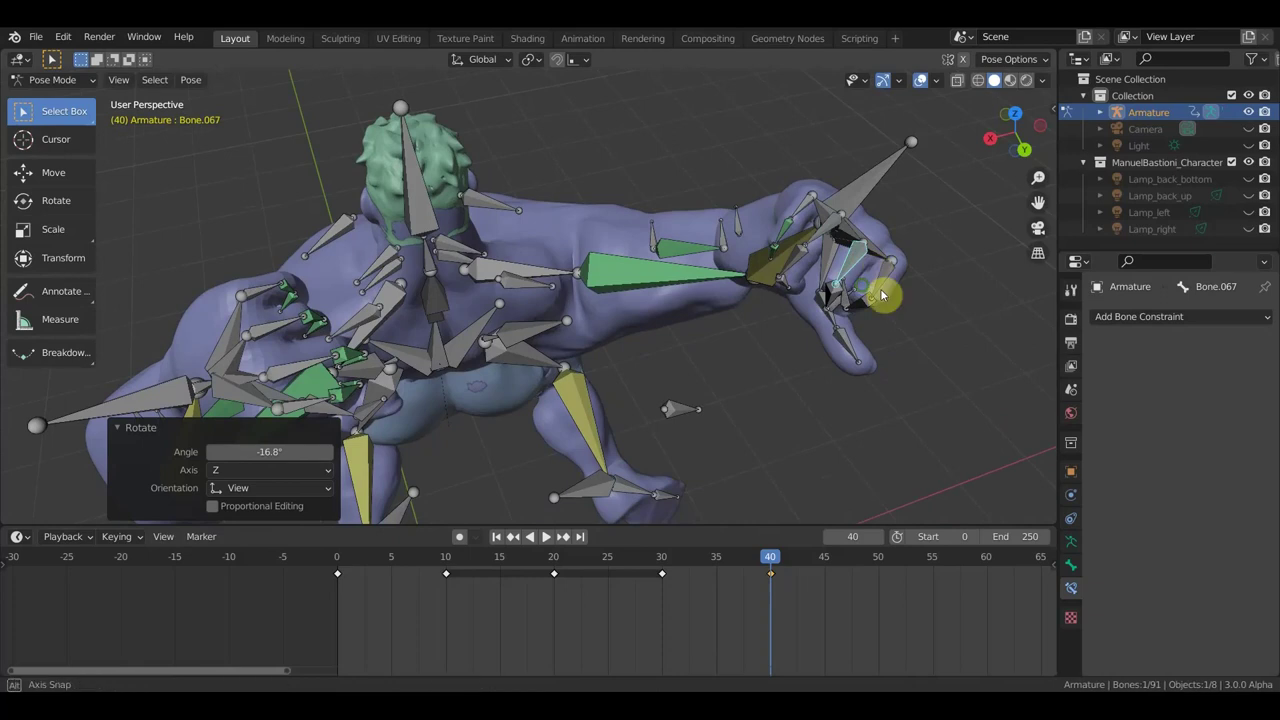
middle_click_drag(880, 289, 871, 262)
Step: Rotate the hand bone by 79.7° to finish the fist
left_click(852, 318)
mouse_move(852, 318)
middle_mouse_down()
mouse_move(756, 315)
mouse_move(653, 256)
mouse_move(662, 297)
middle_mouse_up()
key("r")
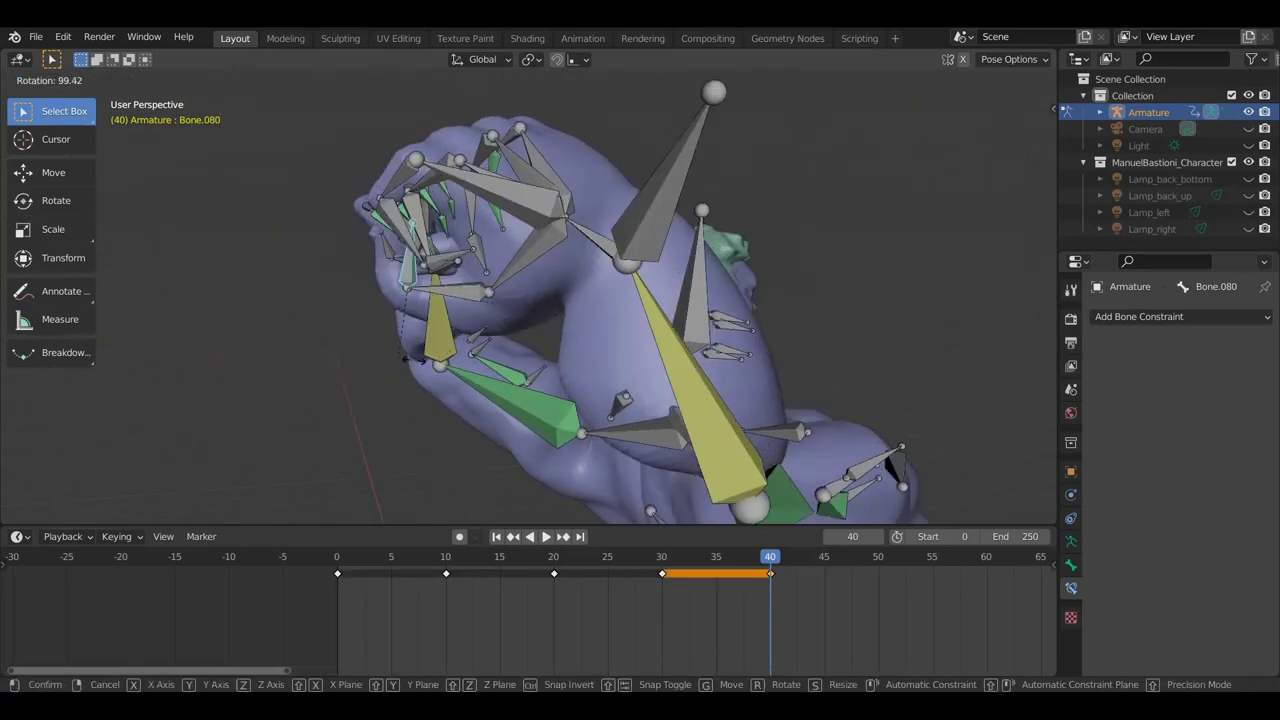
left_click(509, 314)
mouse_move(509, 314)
middle_mouse_down()
mouse_move(651, 300)
mouse_move(414, 306)
mouse_move(491, 309)
mouse_move(511, 360)
middle_mouse_up()
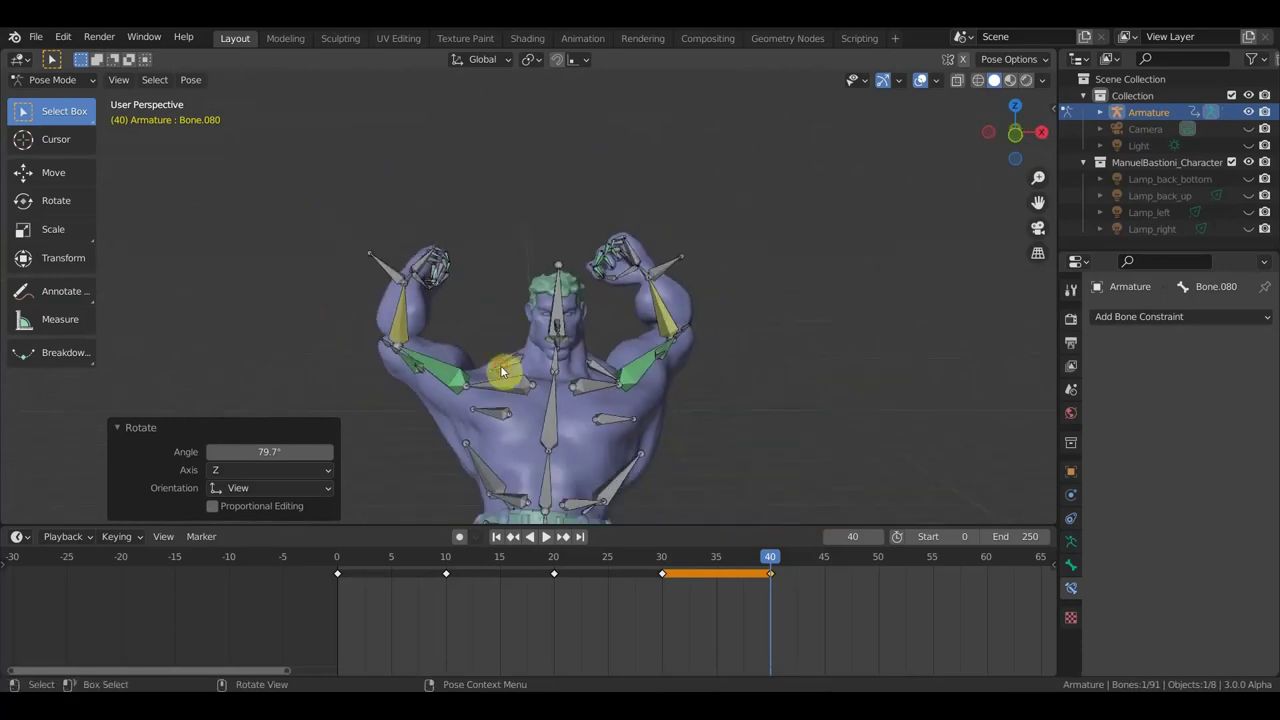
Step: Rotate one shoulder bone 14.1° and shift it, then rotate the other shoulder
left_click(502, 370)
middle_click_drag(638, 390, 718, 403)
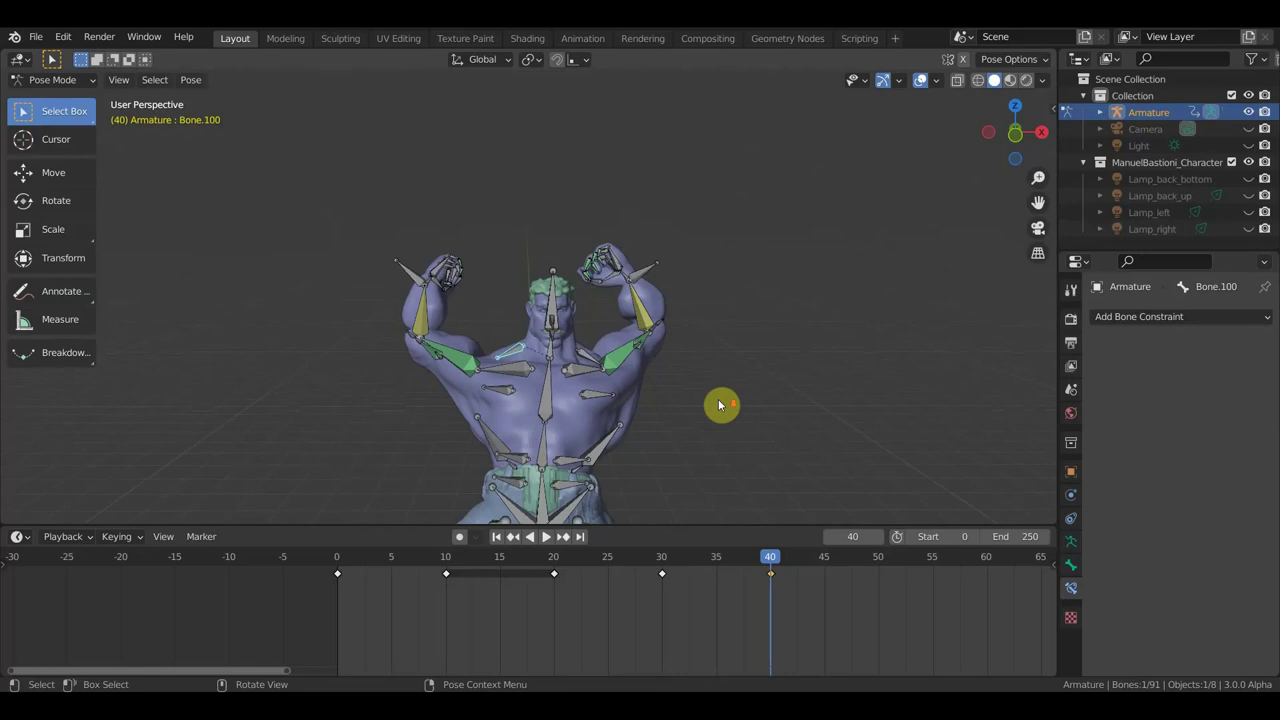
key("r")
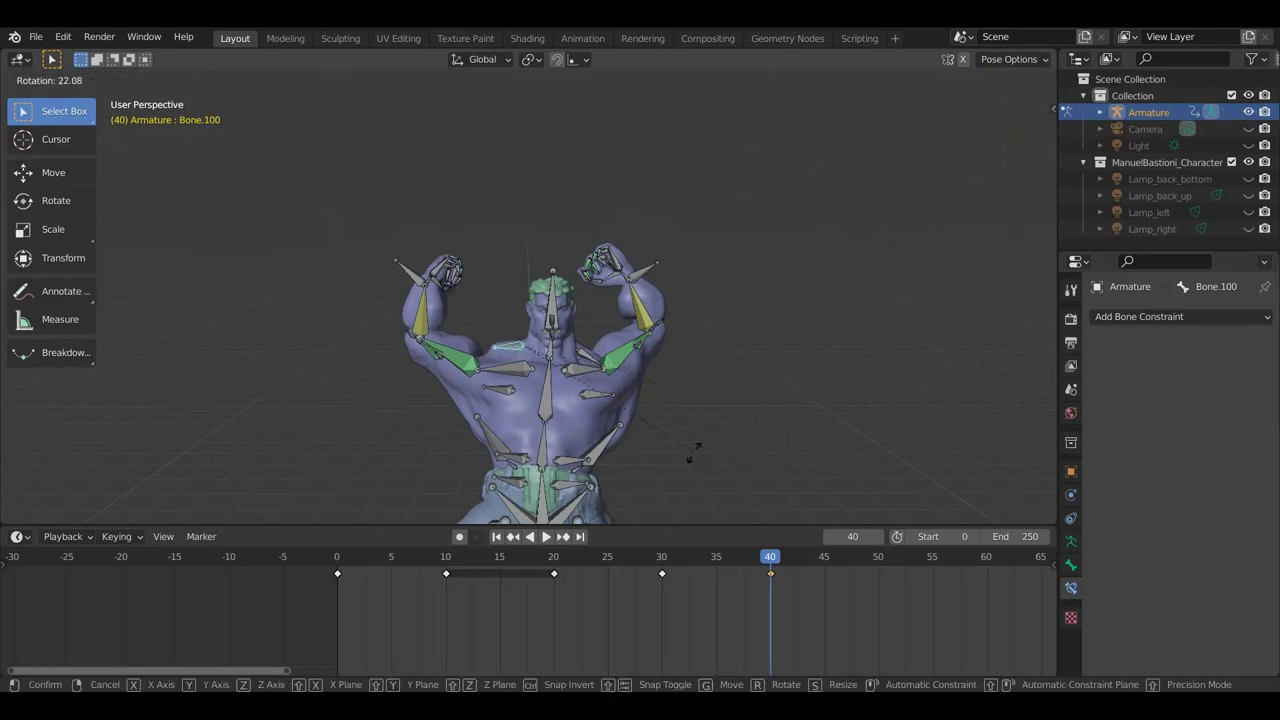
left_click(718, 447)
key("g")
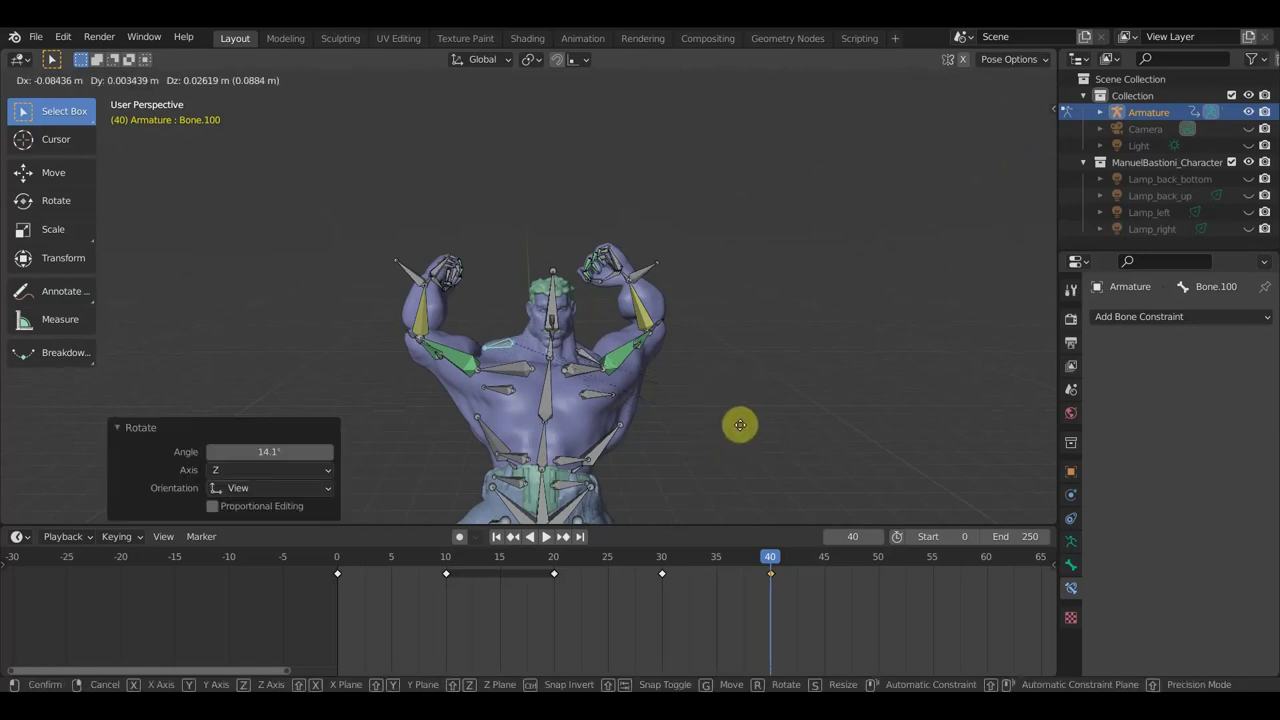
left_click(743, 426)
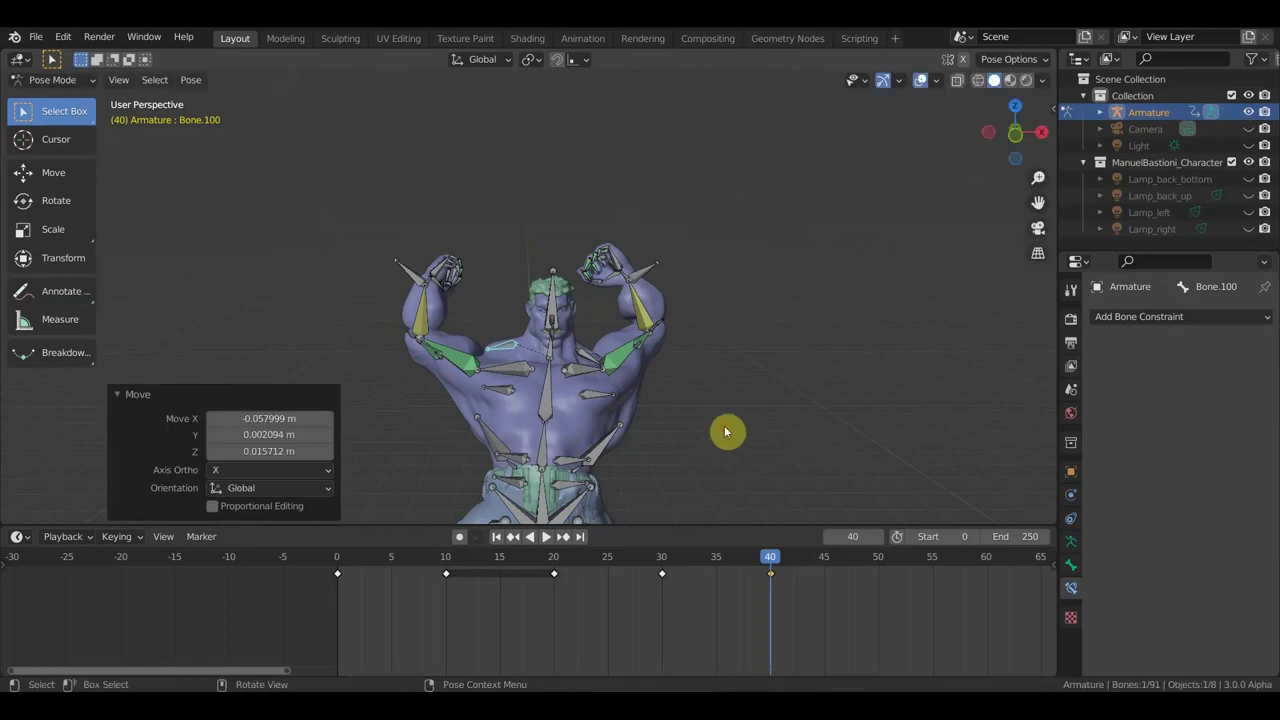
left_click(504, 376)
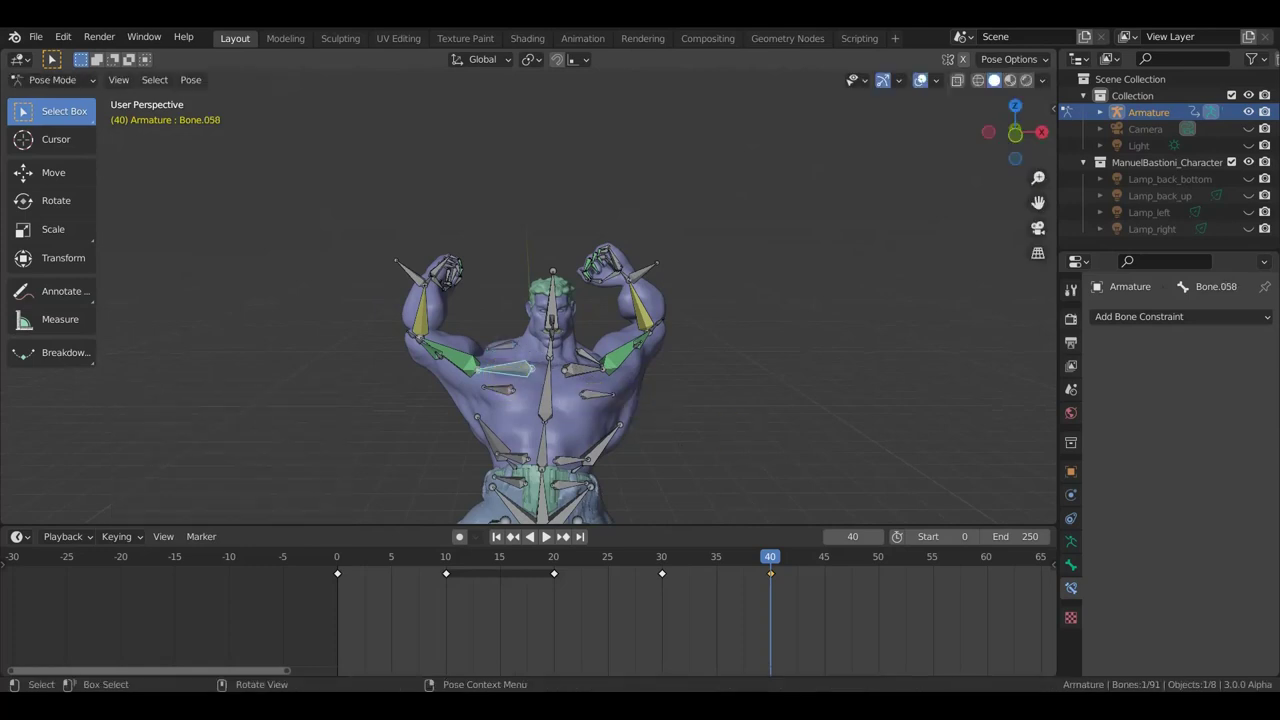
key("r")
left_click(622, 428)
Step: Rotate an arm bone -16.2° and move both hand controls up overhead
left_click(640, 377)
key("r")
left_click(651, 357)
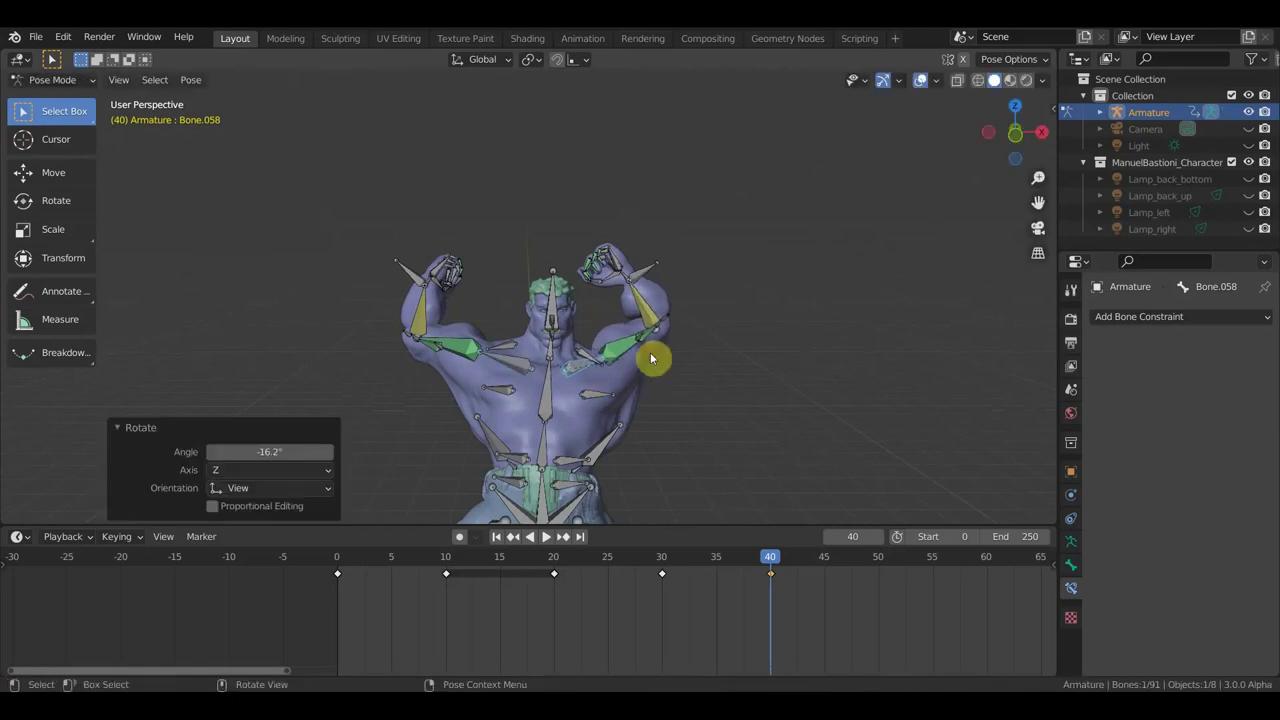
key("g")
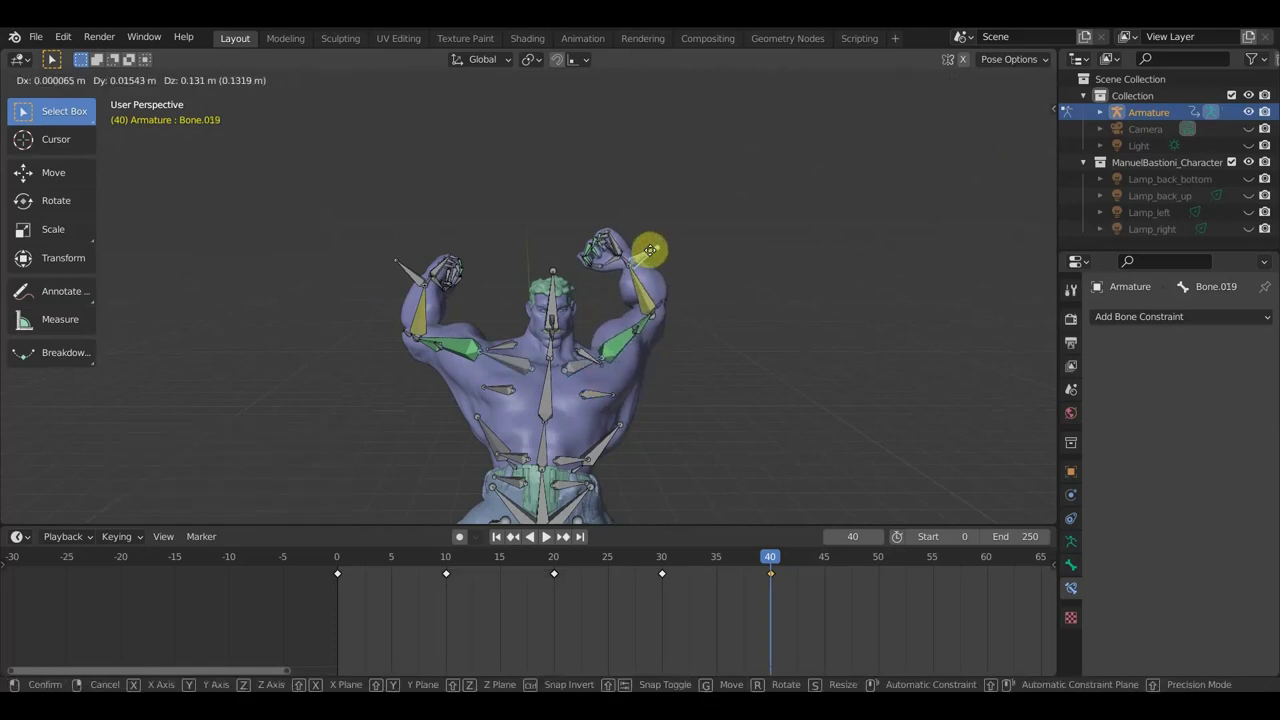
left_click(651, 253)
left_click(408, 287)
left_click(410, 275)
key("g")
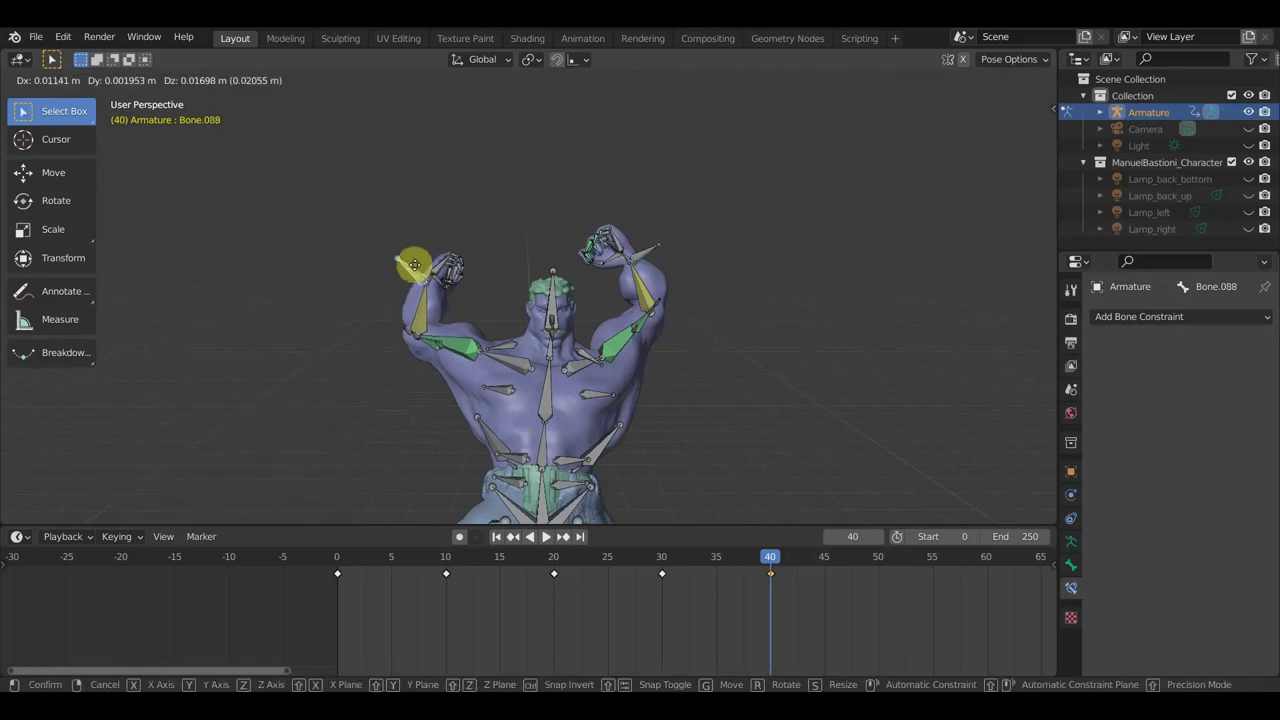
key("g")
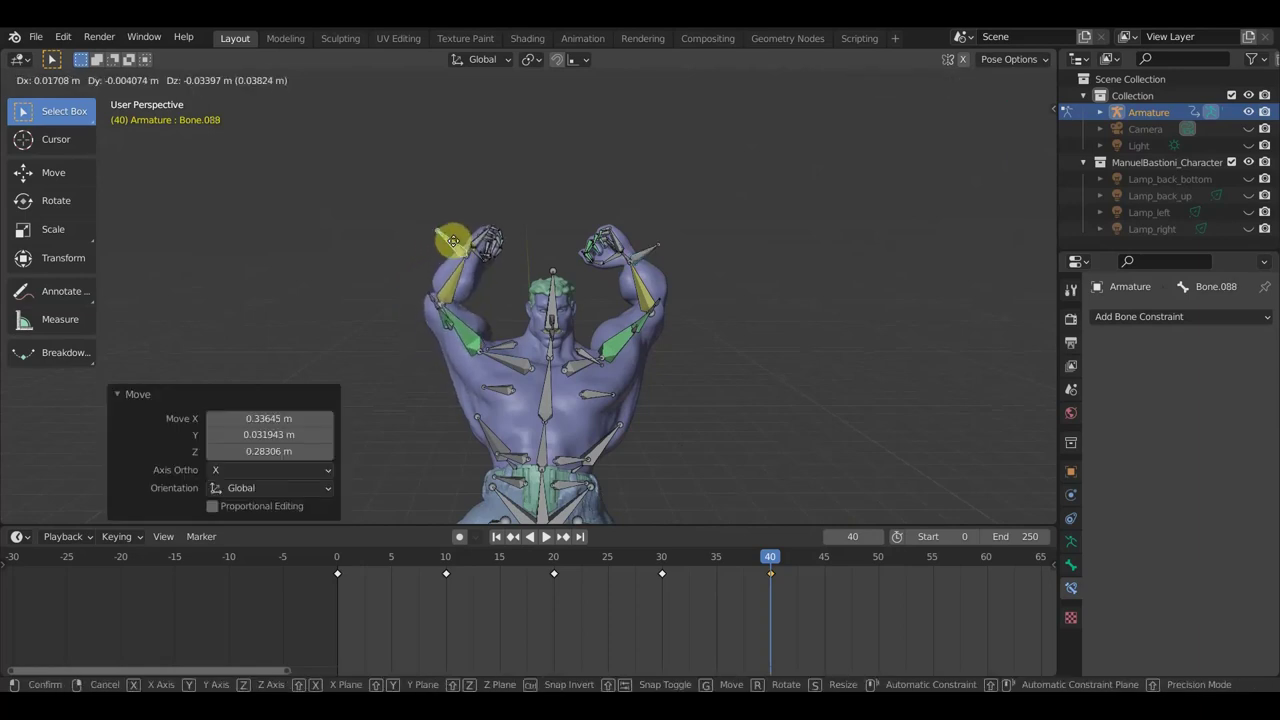
left_click(443, 243)
mouse_move(443, 243)
middle_mouse_down()
mouse_move(432, 307)
mouse_move(508, 390)
middle_mouse_up()
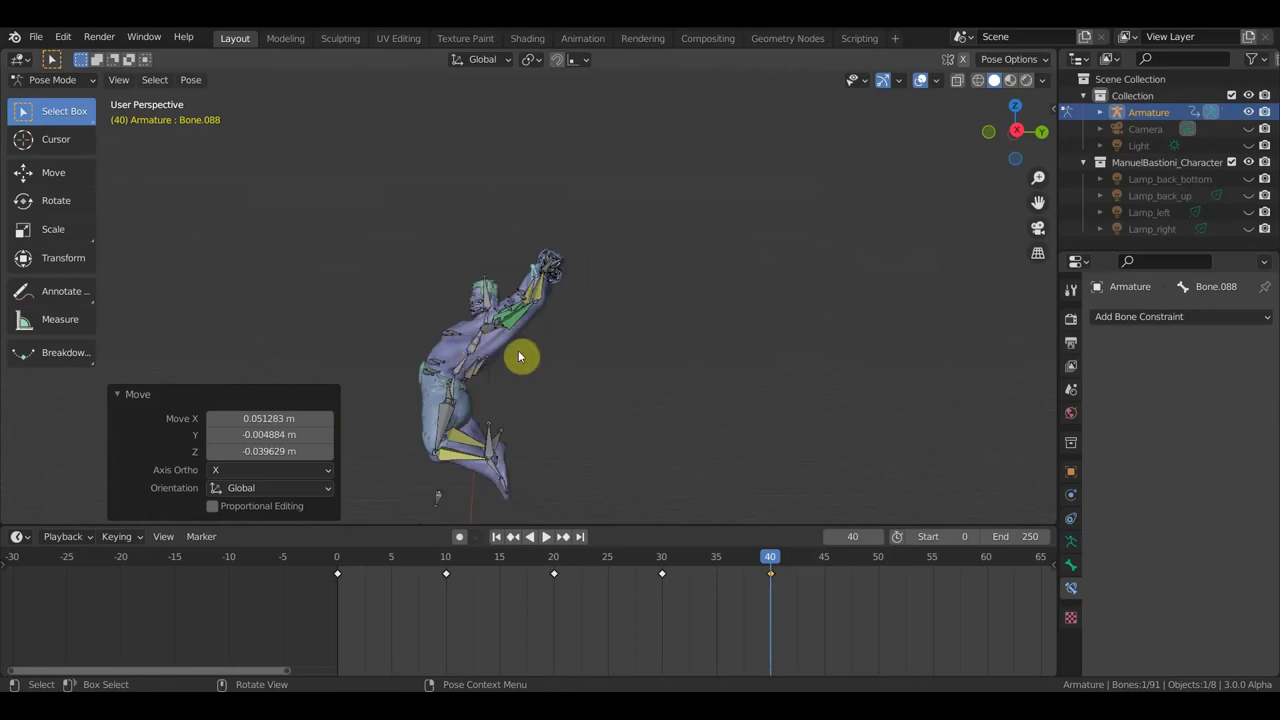
Step: Arch the spine: upper bone 11.4°, lower bone -21.2°, then upper bone 17.6°
left_click(518, 356)
key("r")
left_click(574, 400)
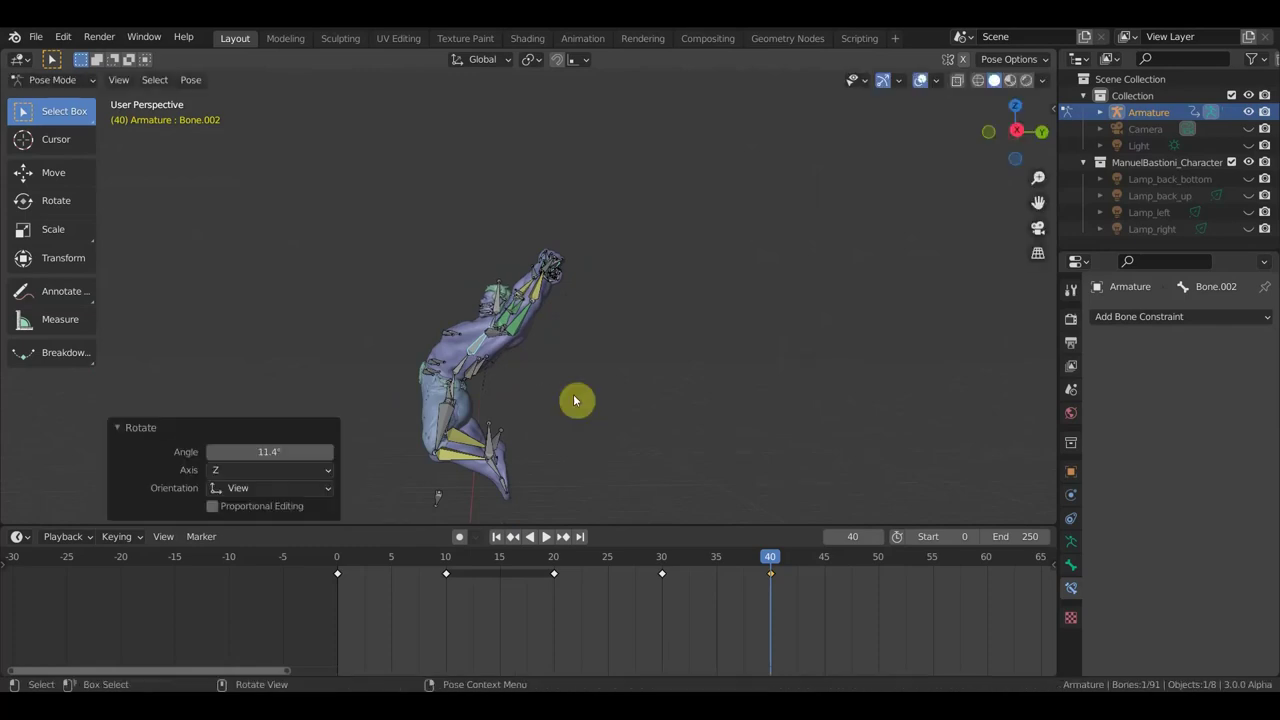
left_click(459, 372)
key("r")
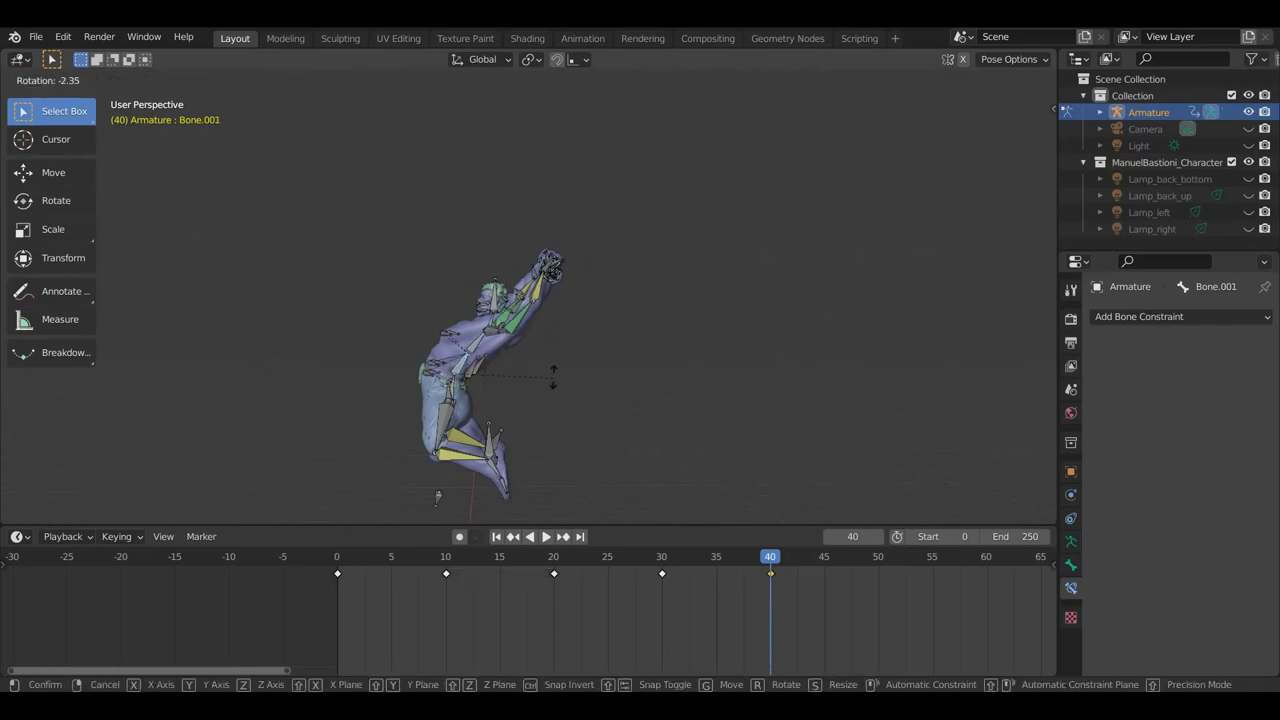
left_click(537, 356)
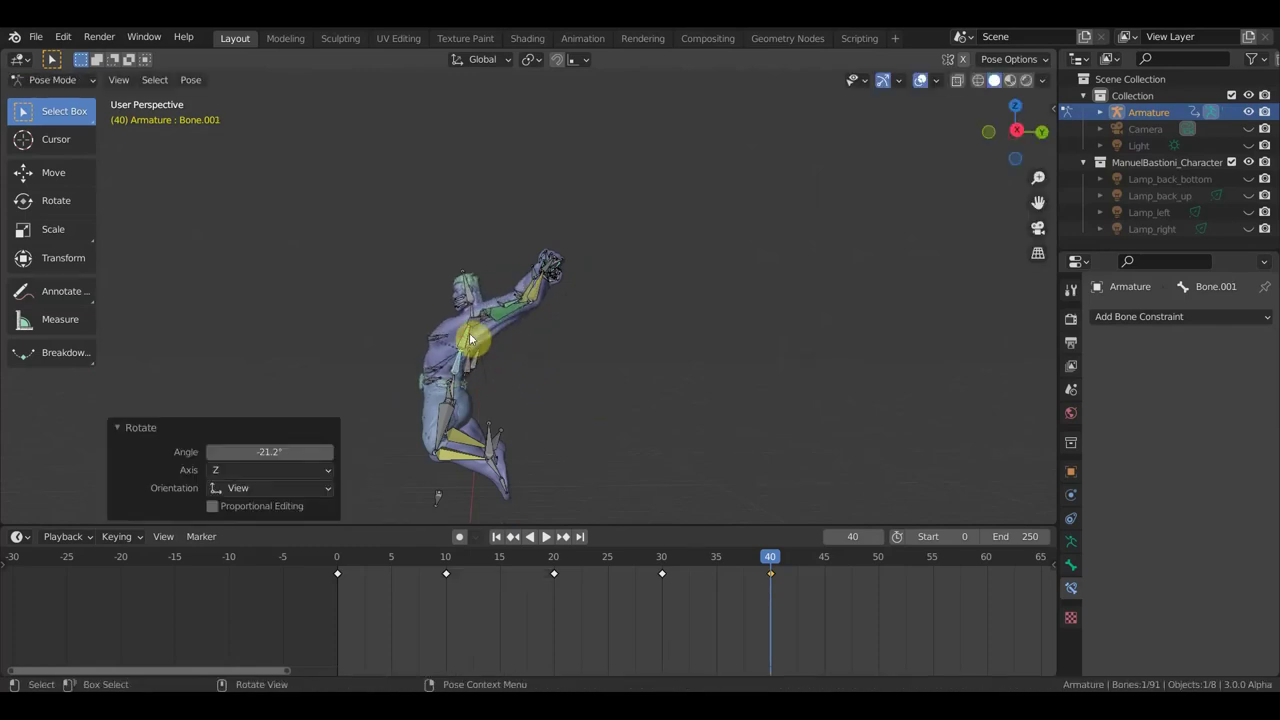
left_click(493, 346)
key("r")
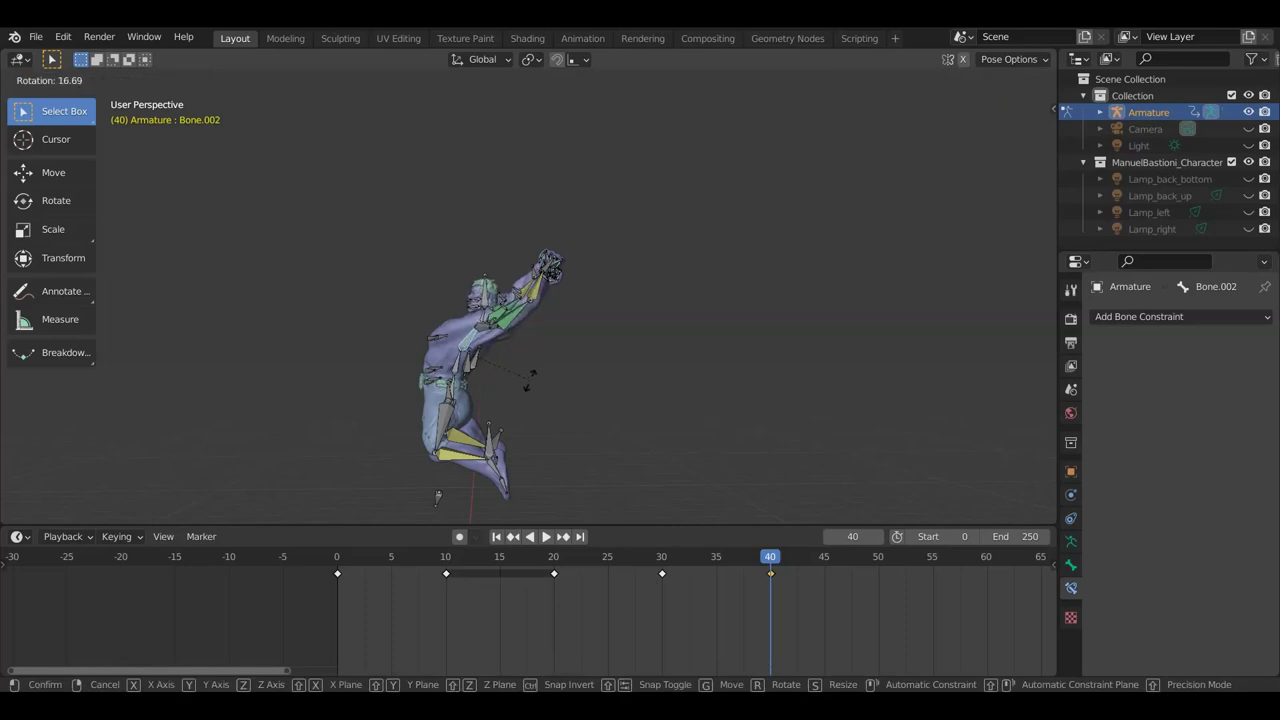
left_click(517, 408)
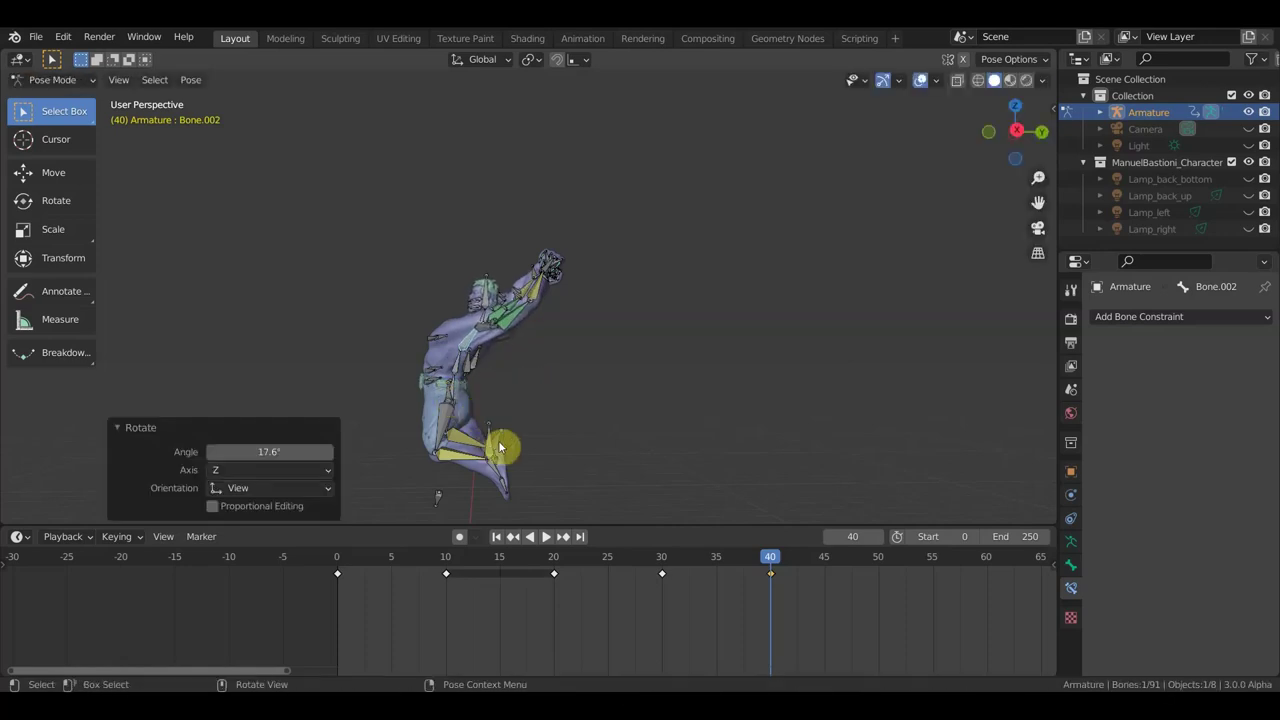
Step: Move the leg and knee bones upward to tuck the legs
left_click(491, 441)
key("g")
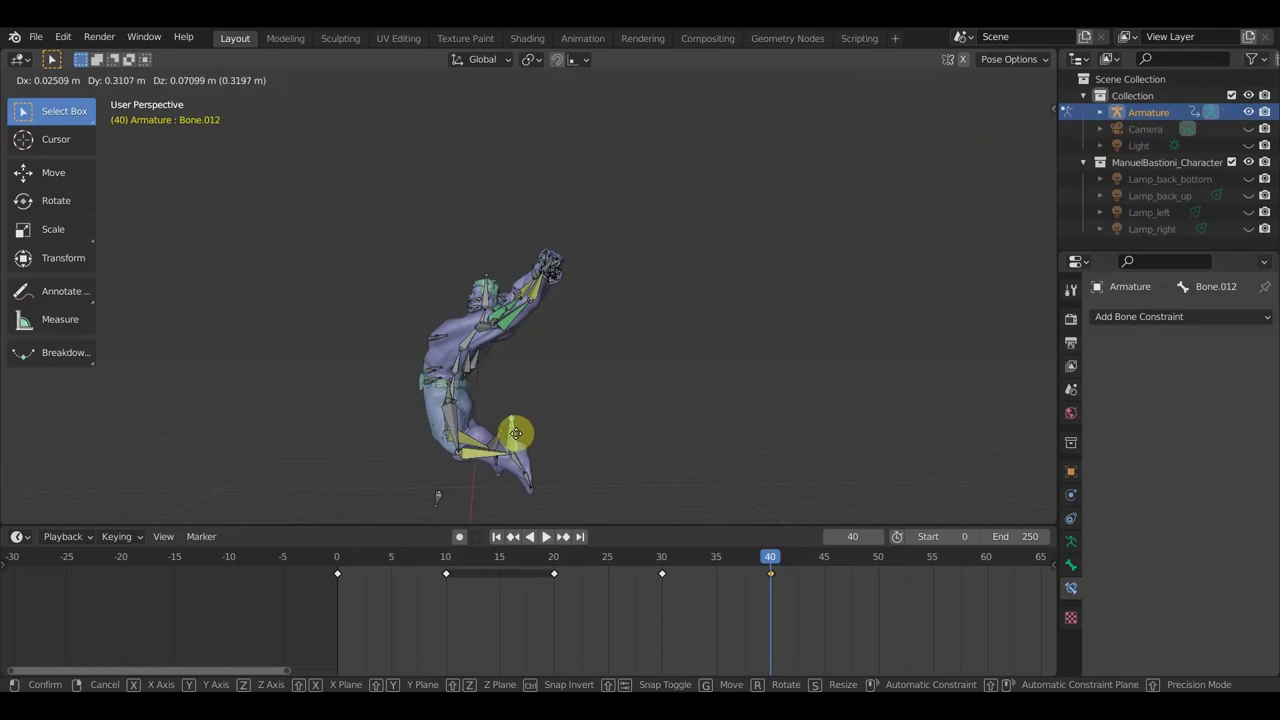
left_click(517, 436)
left_click(502, 437)
key("g")
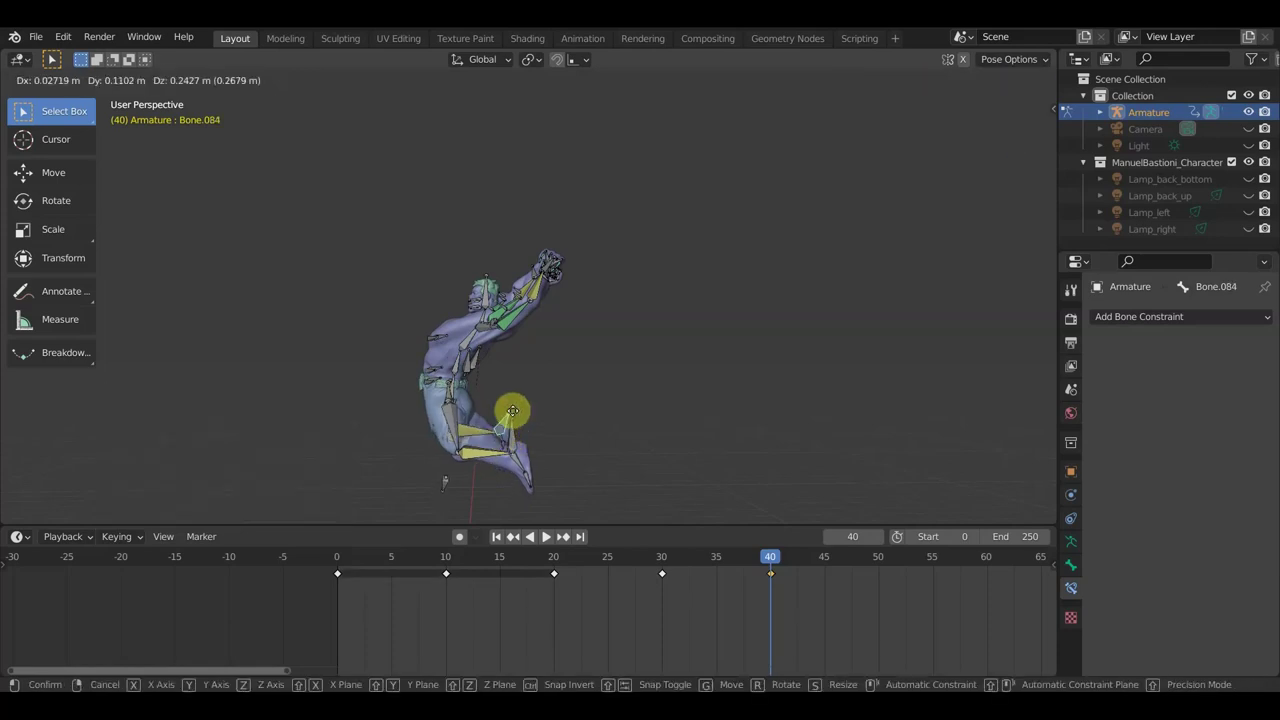
left_click(517, 407)
middle_click_drag(617, 417, 791, 423)
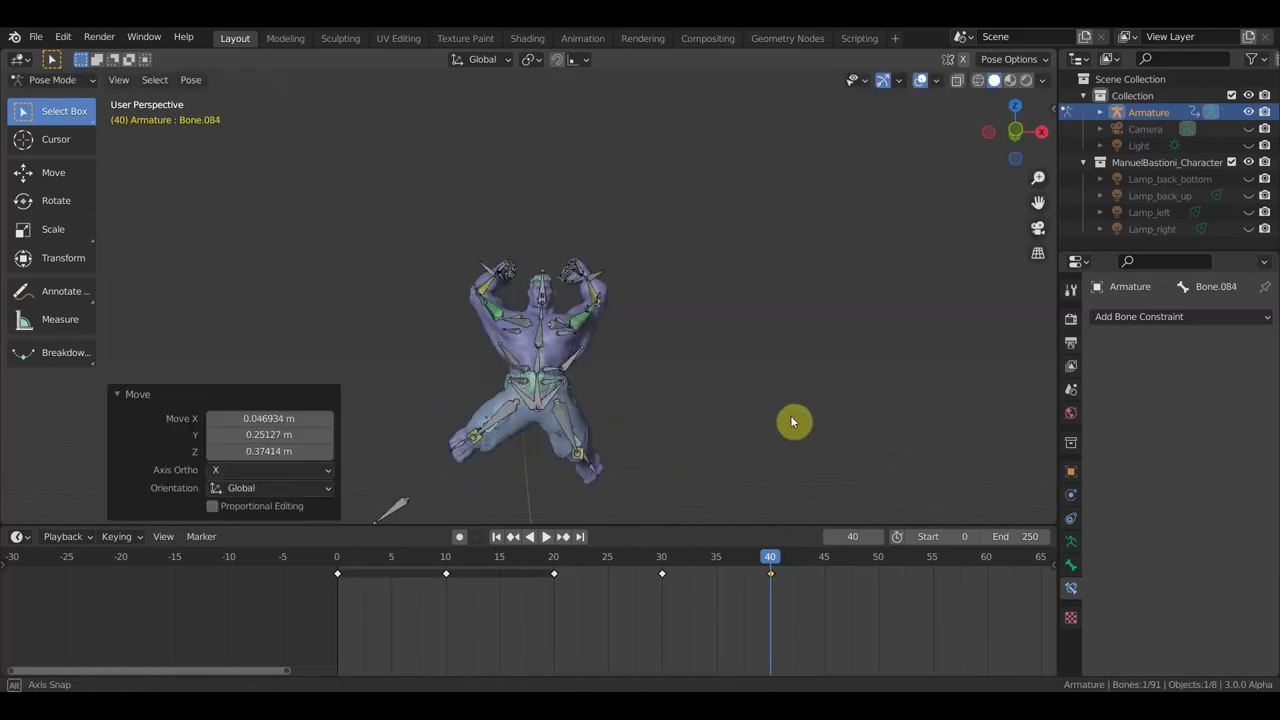
key("g")
left_click(664, 456)
mouse_move(666, 457)
middle_mouse_down()
mouse_move(563, 457)
mouse_move(671, 430)
middle_mouse_up()
key("g")
left_click(678, 417)
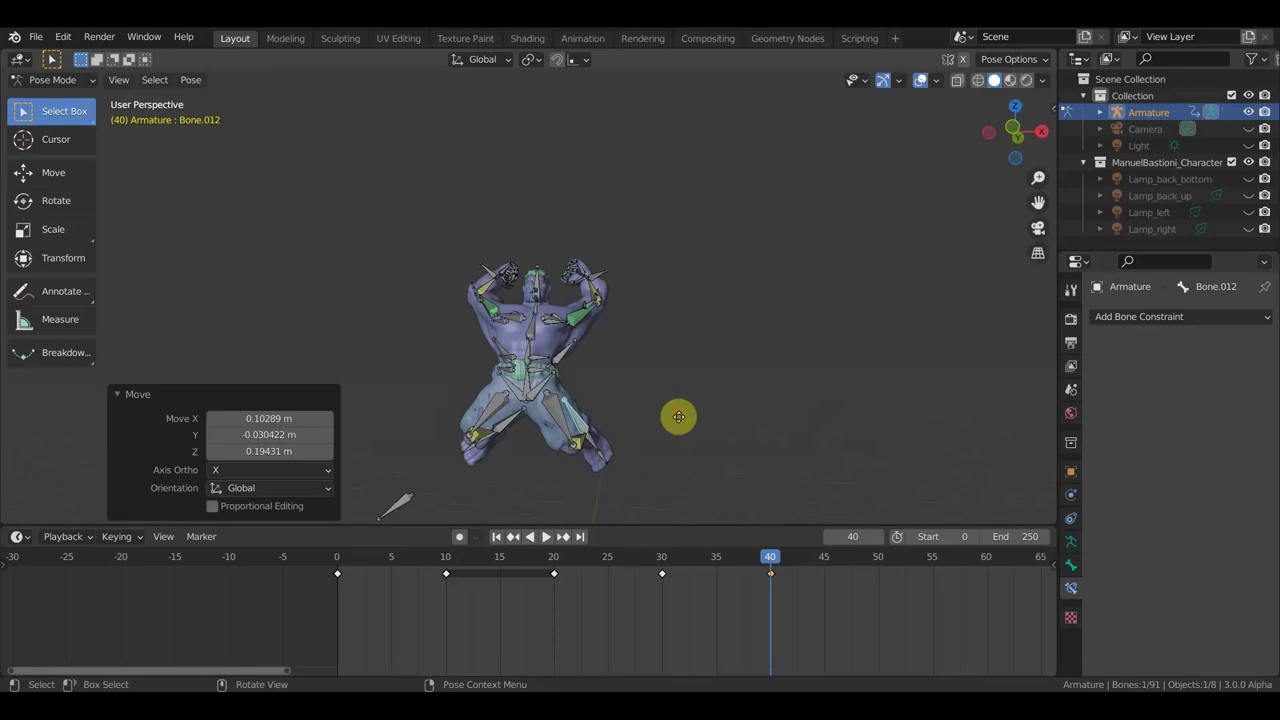
Step: Reposition both foot controls, shifting Bone.015 by 0.43089, 0.025019 and 0.090424 m
left_click(402, 508)
key("g")
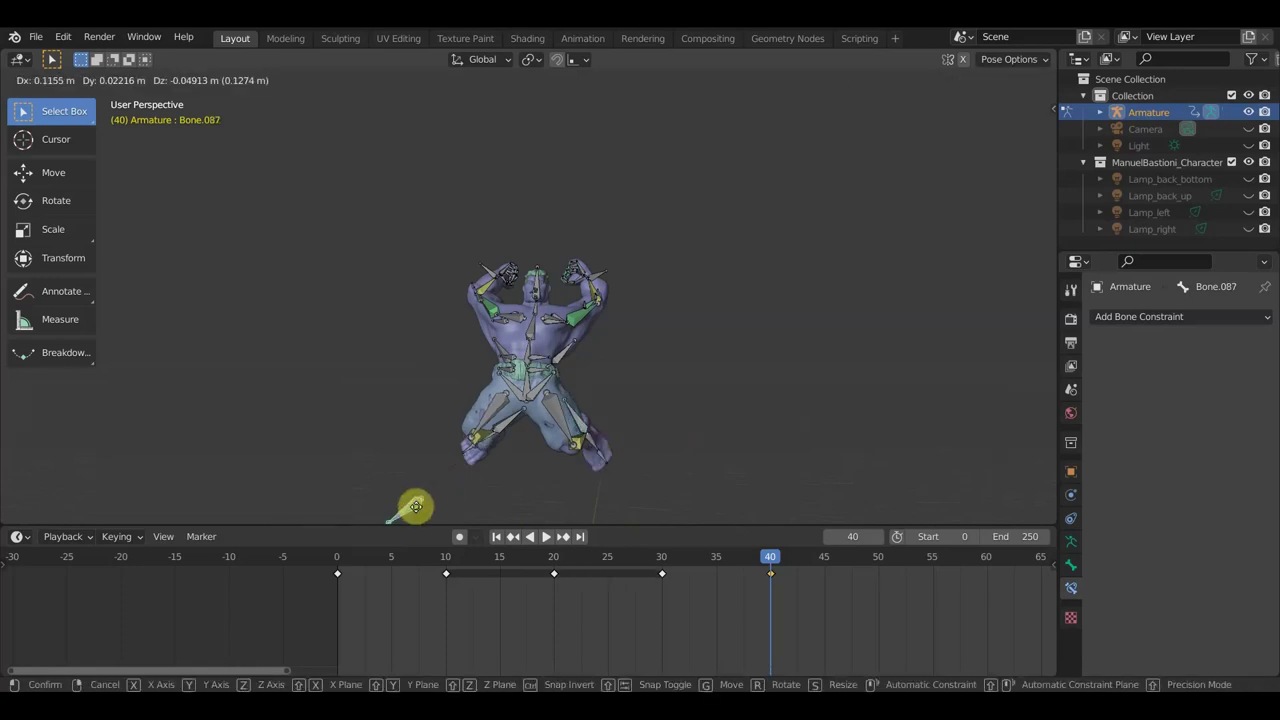
left_click(427, 516)
scroll(620, 485, "down", 3)
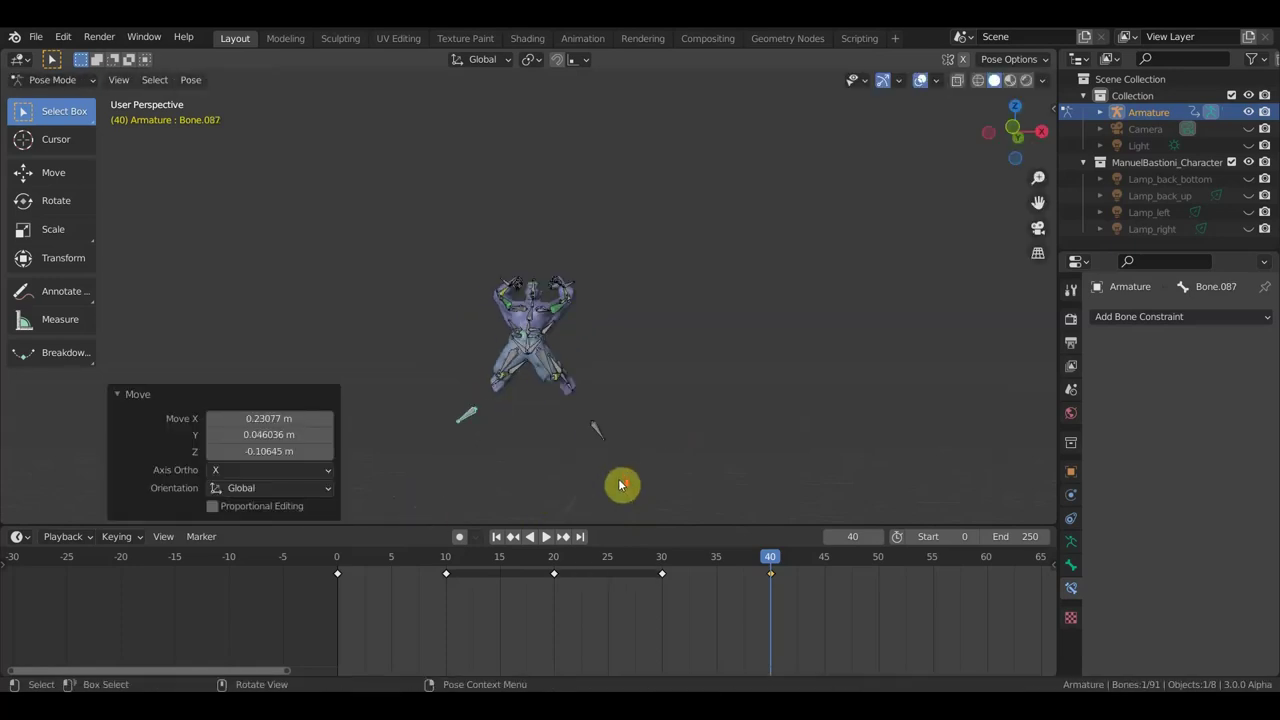
left_click(598, 436)
key("g")
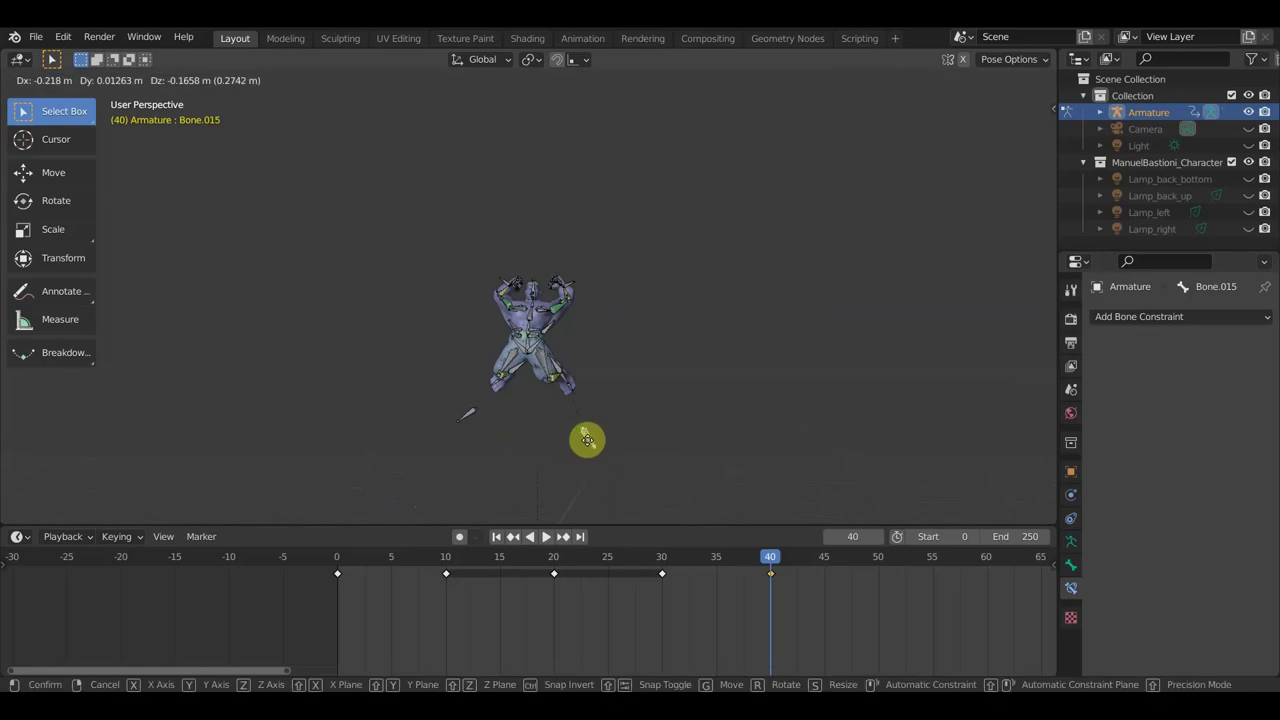
left_click(588, 446)
key("g")
left_click(606, 441)
mouse_move(608, 443)
middle_mouse_down()
mouse_move(491, 466)
mouse_move(457, 453)
middle_mouse_up()
scroll(557, 414, "up", 3)
mouse_move(557, 414)
middle_mouse_down()
mouse_move(691, 428)
mouse_move(788, 256)
mouse_move(766, 329)
mouse_move(845, 342)
mouse_move(722, 321)
mouse_move(563, 318)
mouse_move(669, 380)
mouse_move(666, 406)
mouse_move(712, 363)
mouse_move(671, 409)
mouse_move(611, 363)
middle_mouse_up()
Step: Turn off overlays to inspect the bare mesh, then enable X-ray and select a hand bone
left_click(920, 80)
scroll(563, 318, "up", 3)
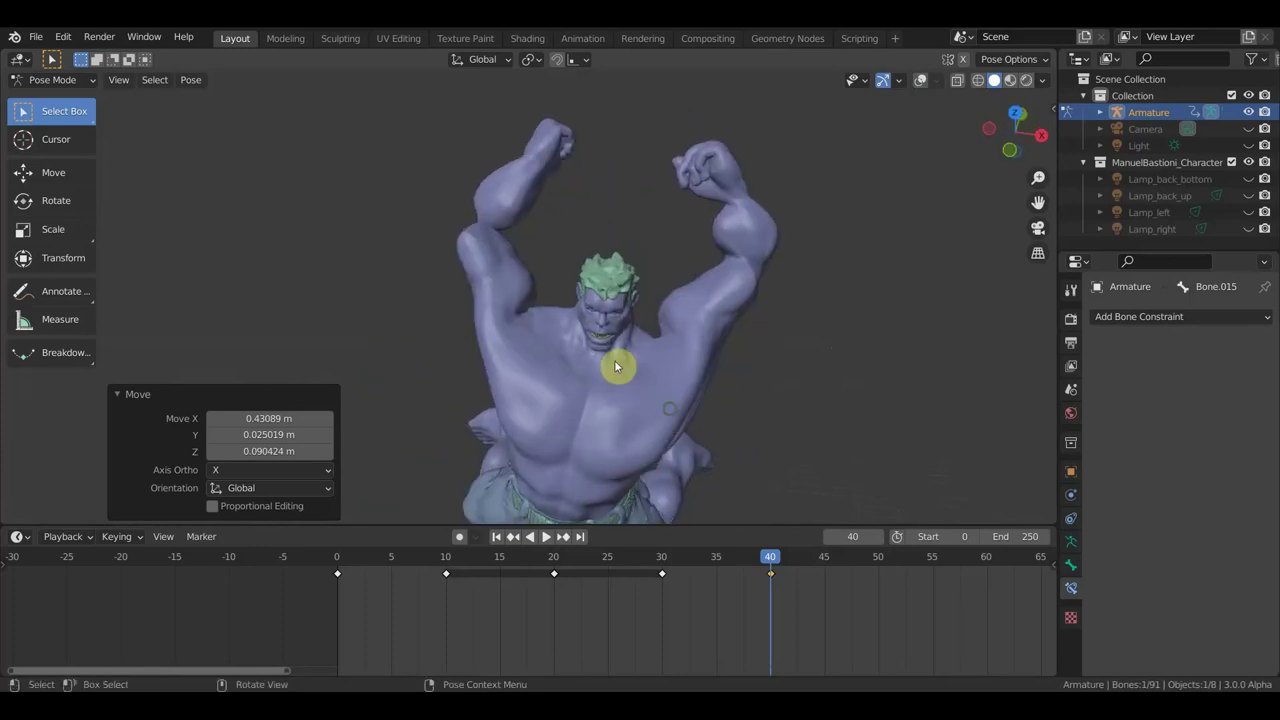
mouse_move(497, 231)
middle_mouse_down()
mouse_move(414, 191)
mouse_move(463, 220)
mouse_move(369, 194)
mouse_move(576, 220)
middle_mouse_up()
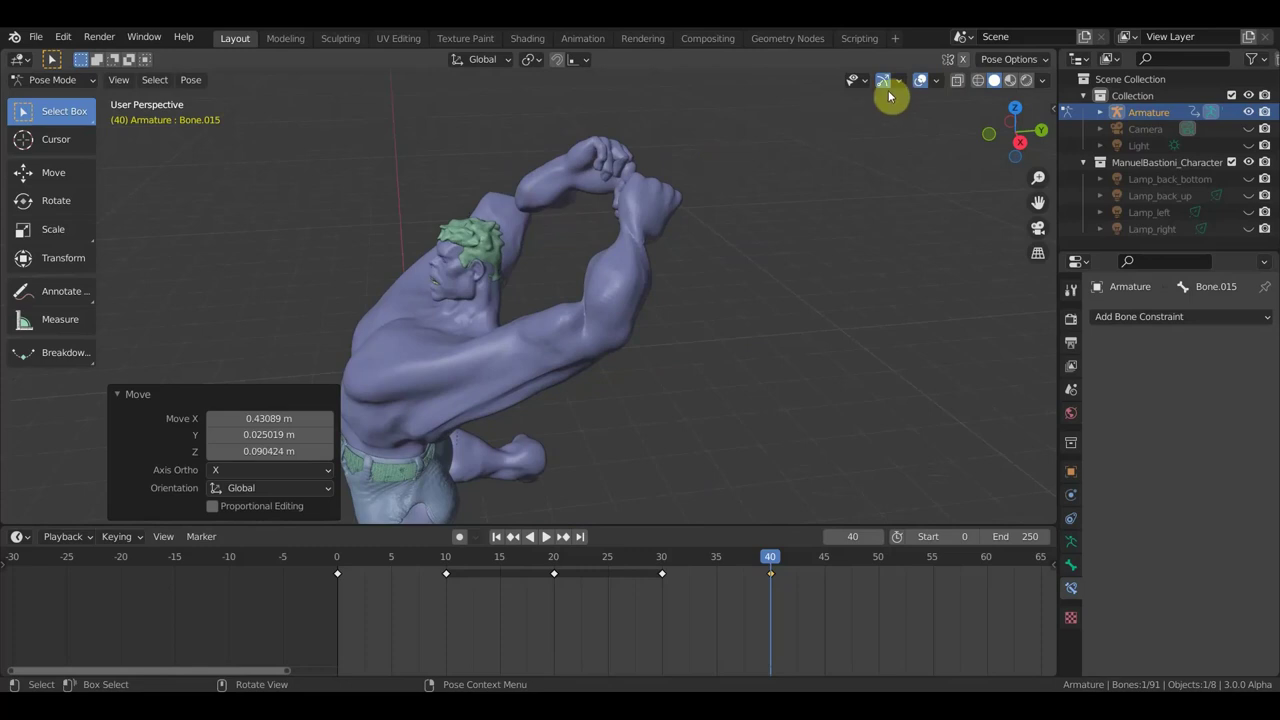
key("alt+z")
left_click(545, 256)
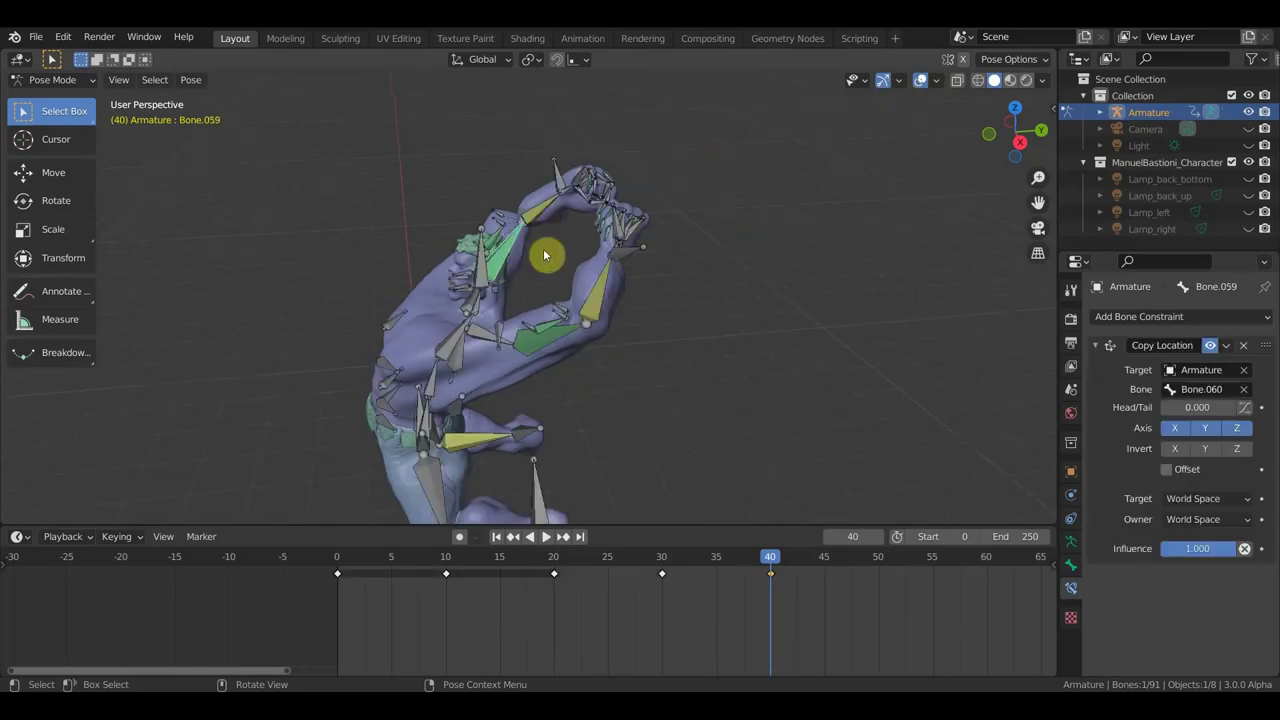
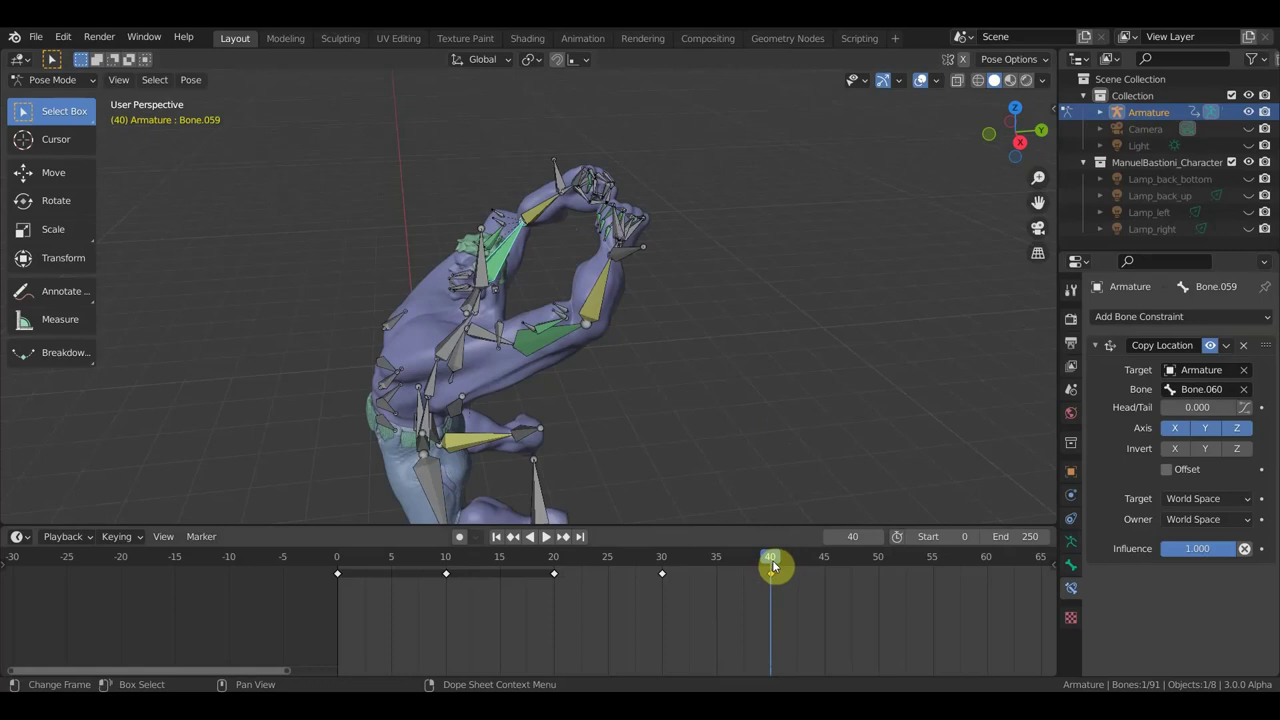
Step: Keyframe all channels at frame 40, then key location and rotation on every bone
key("i")
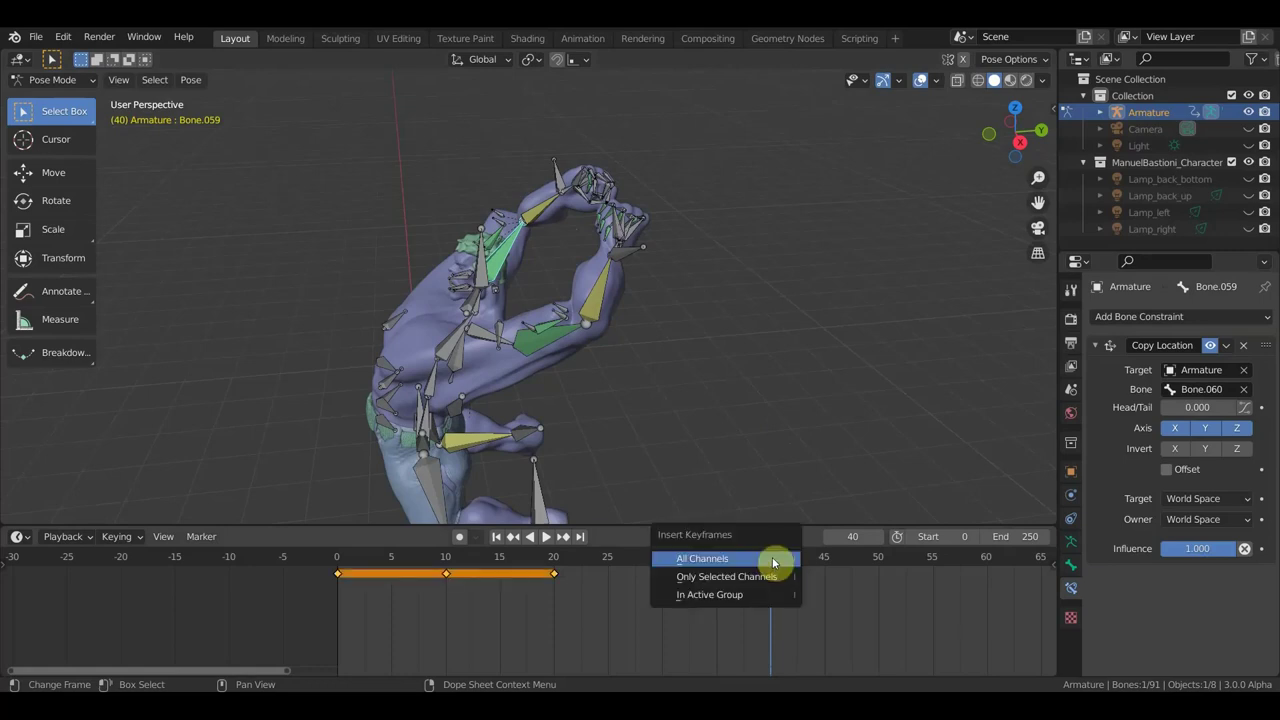
left_click(772, 557)
key("a")
key("i")
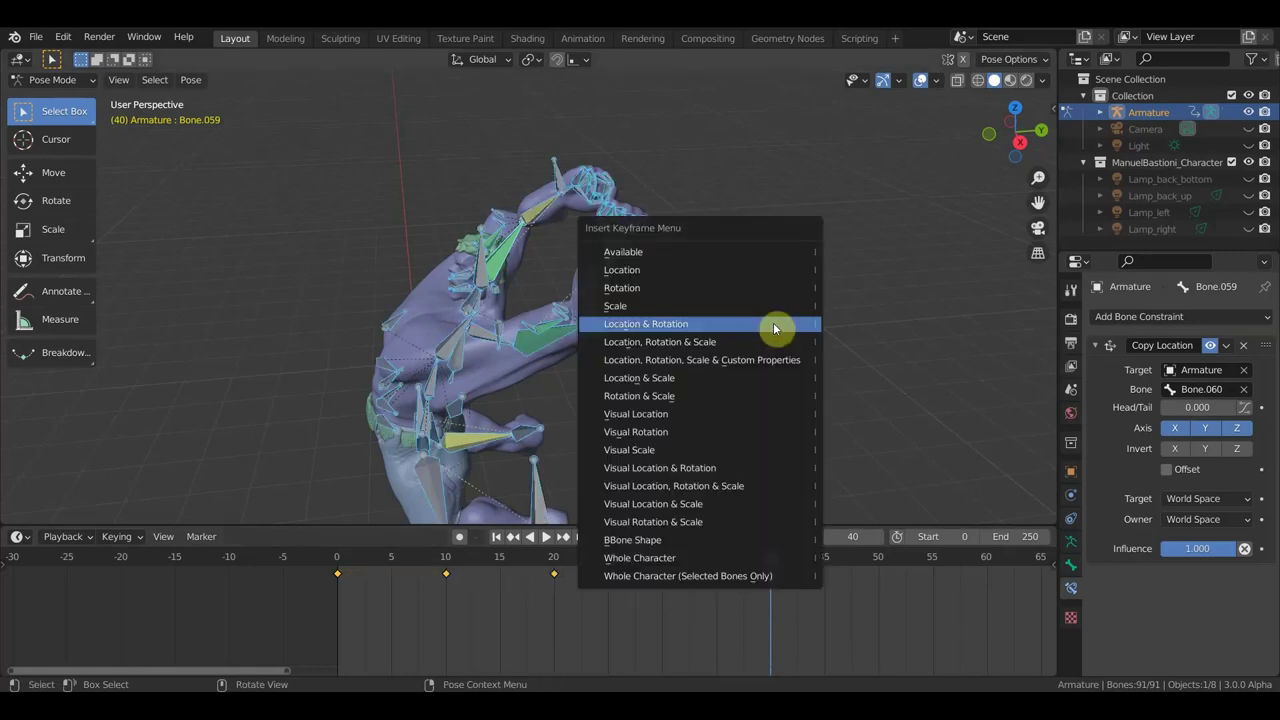
left_click(773, 323)
Step: Scrub through the jump to preview it, then bring the later frames toward 50 into view
left_click_drag(768, 557, 541, 566)
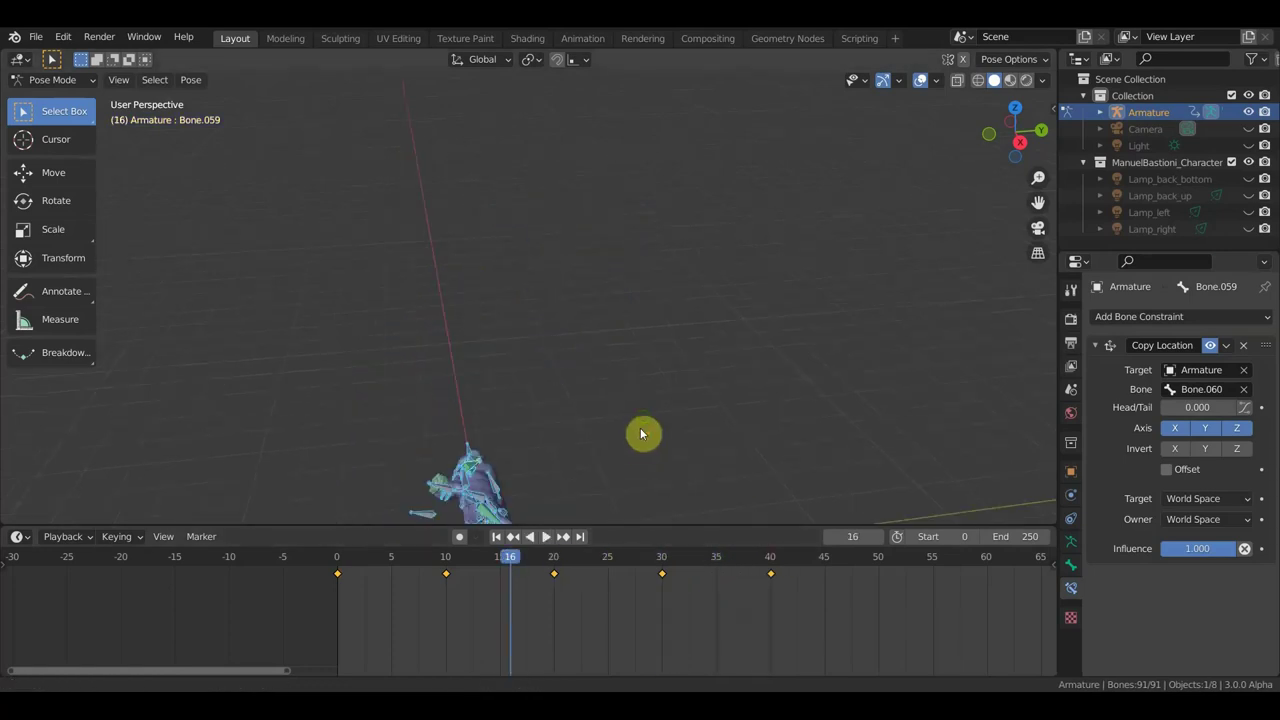
key("Escape")
middle_click_drag(640, 427, 683, 160, "shift")
left_click_drag(513, 557, 782, 583)
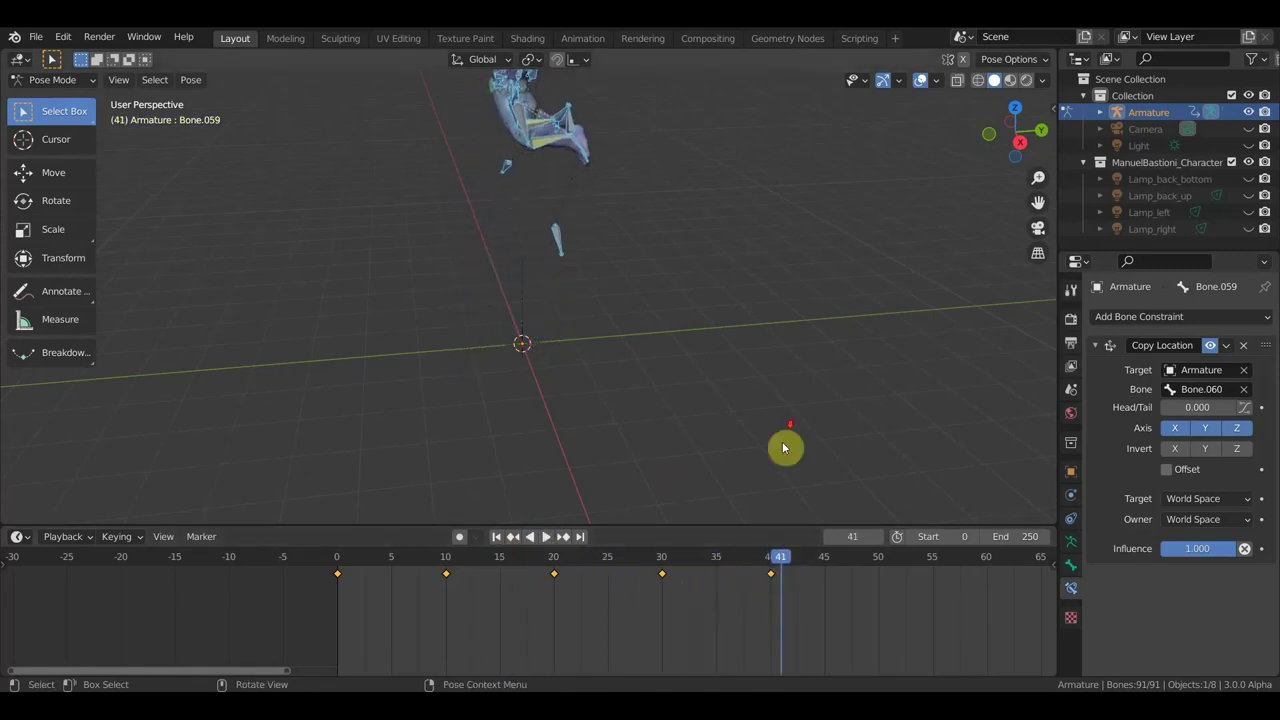
middle_click_drag(786, 446, 766, 463)
middle_click_drag(799, 570, 476, 655)
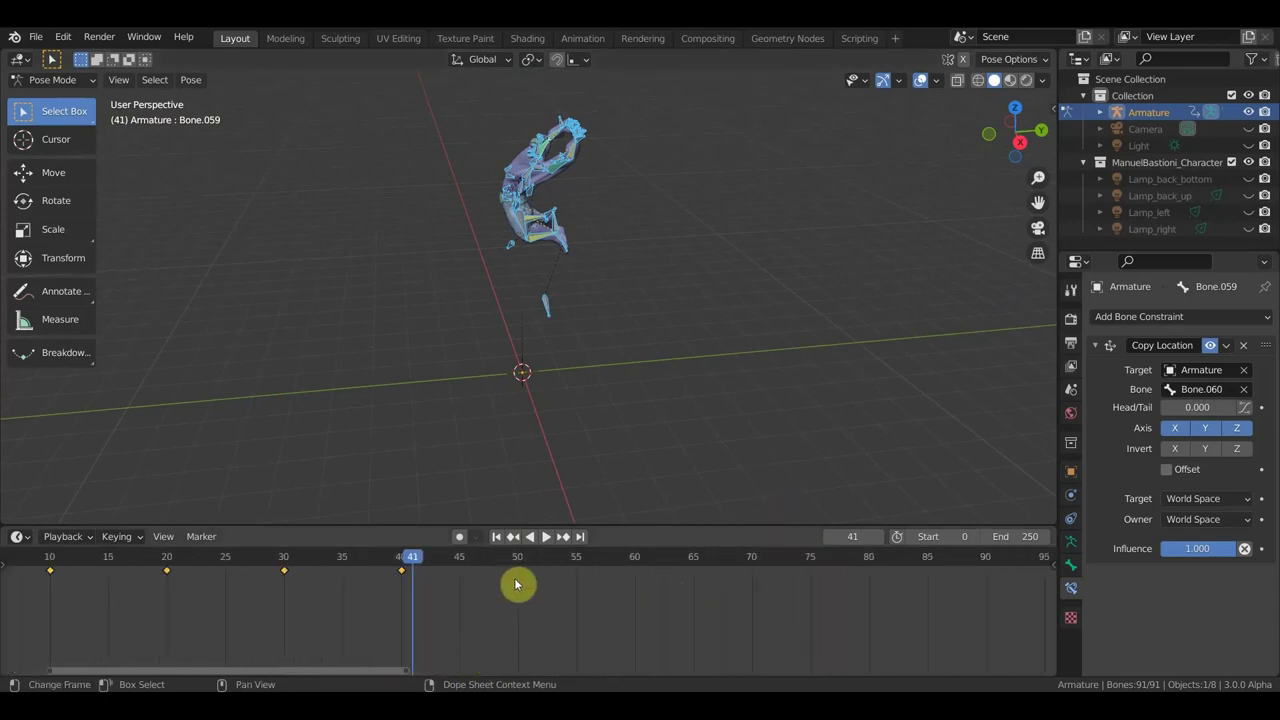
scroll(622, 339, "up", 1)
scroll(650, 345, "up", 2)
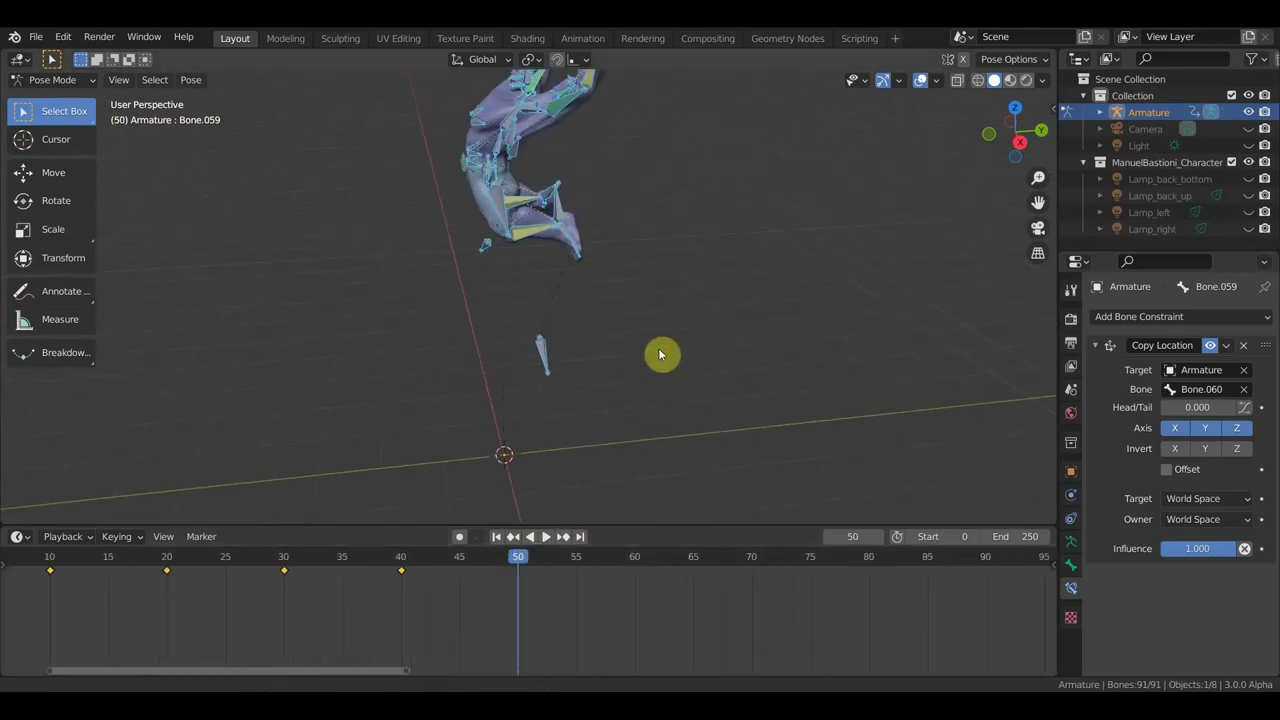
Step: Switch to Right Orthographic view and centre the character, with frame 0 visible on the timeline
key("KP_5")
key("KP_3")
scroll(680, 340, "down", 2)
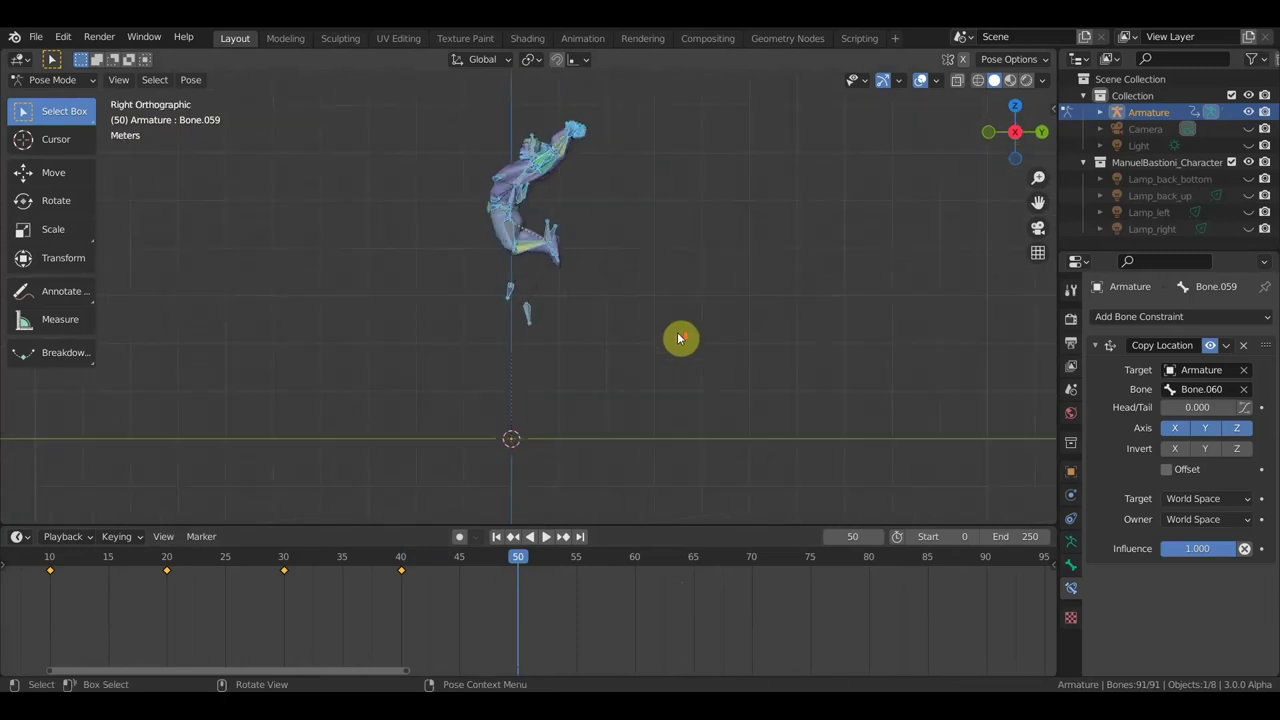
middle_click_drag(687, 341, 696, 356, "shift")
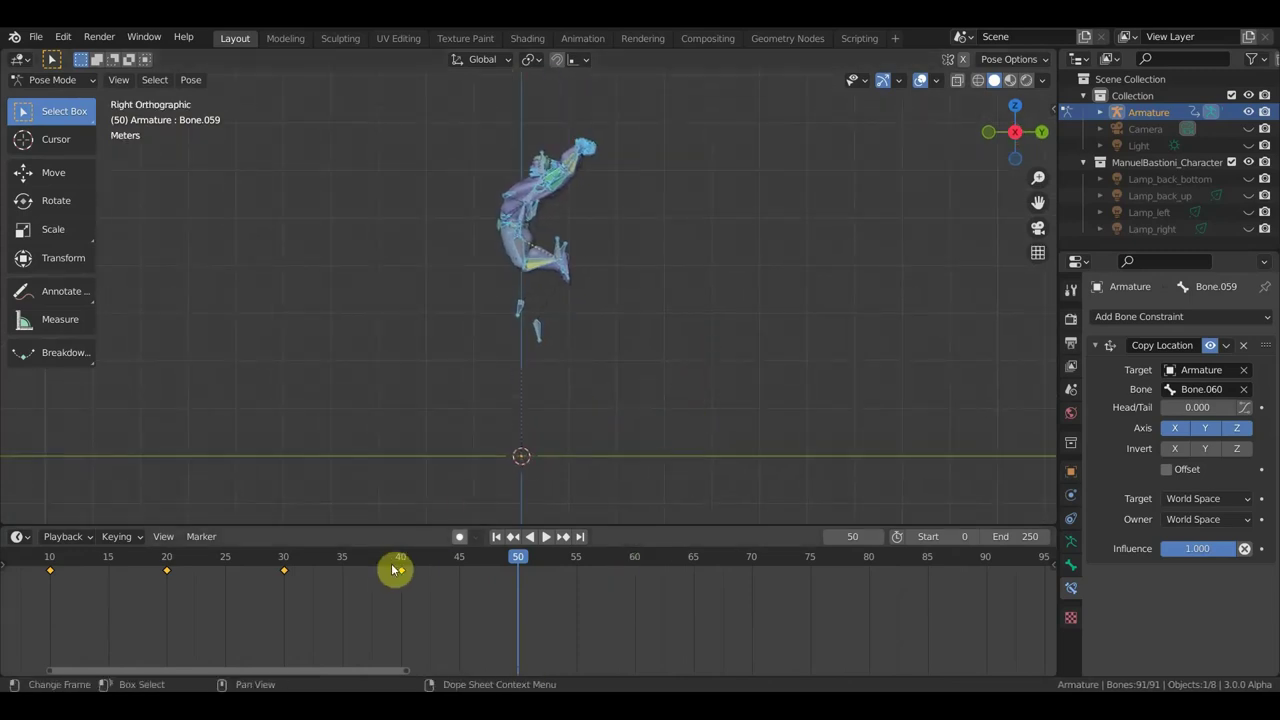
middle_click_drag(484, 591, 654, 640)
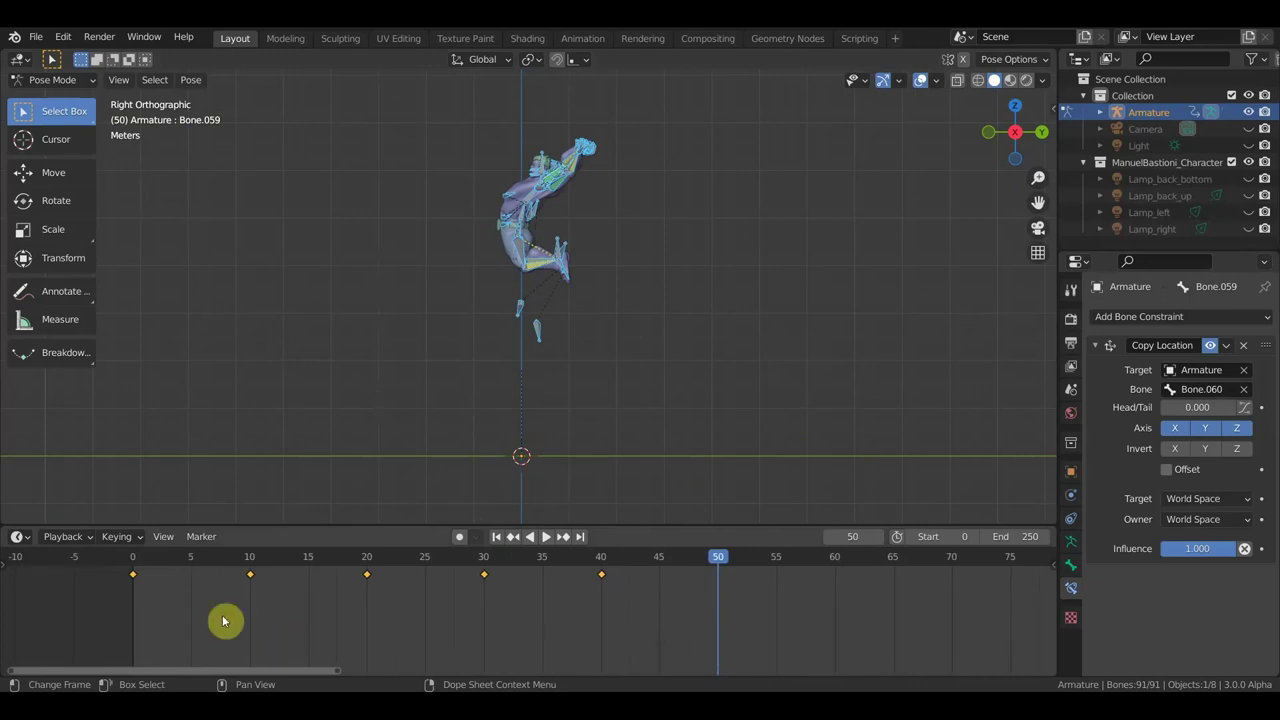
Step: Duplicate the frame-0 standing-pose keys and place the copy at frame 60
left_click(134, 560)
key("space")
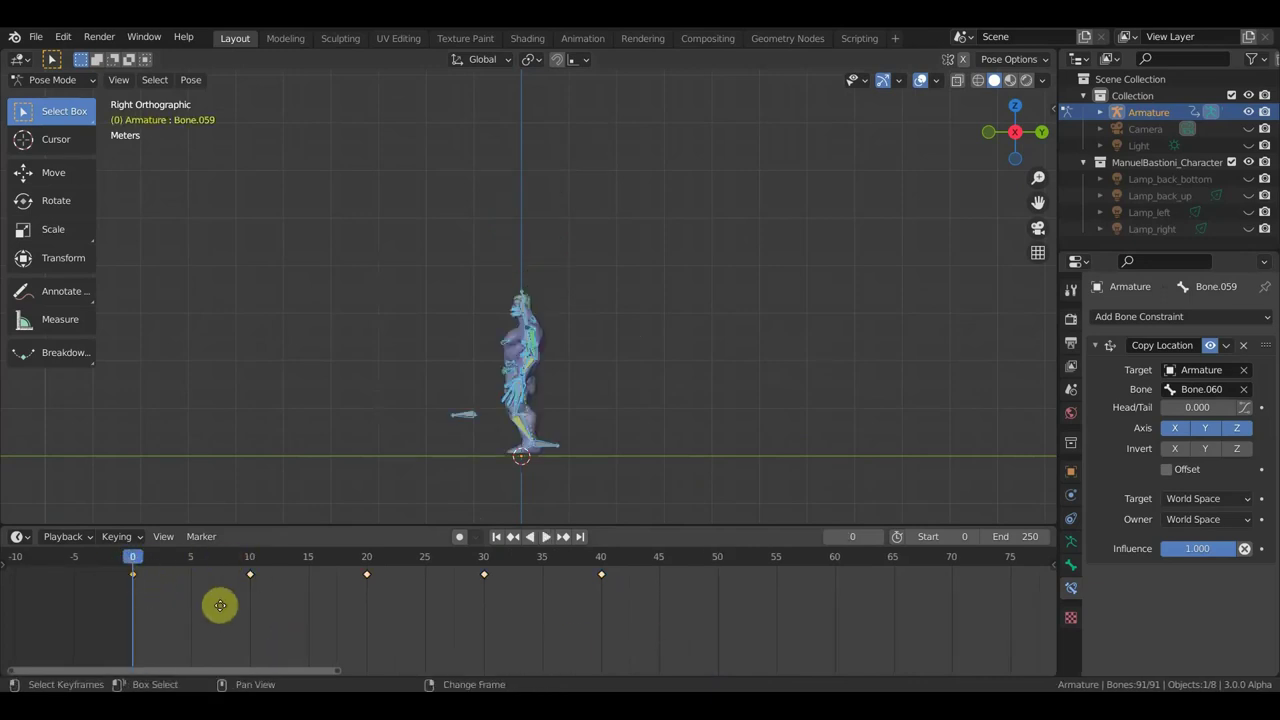
key("shift+d")
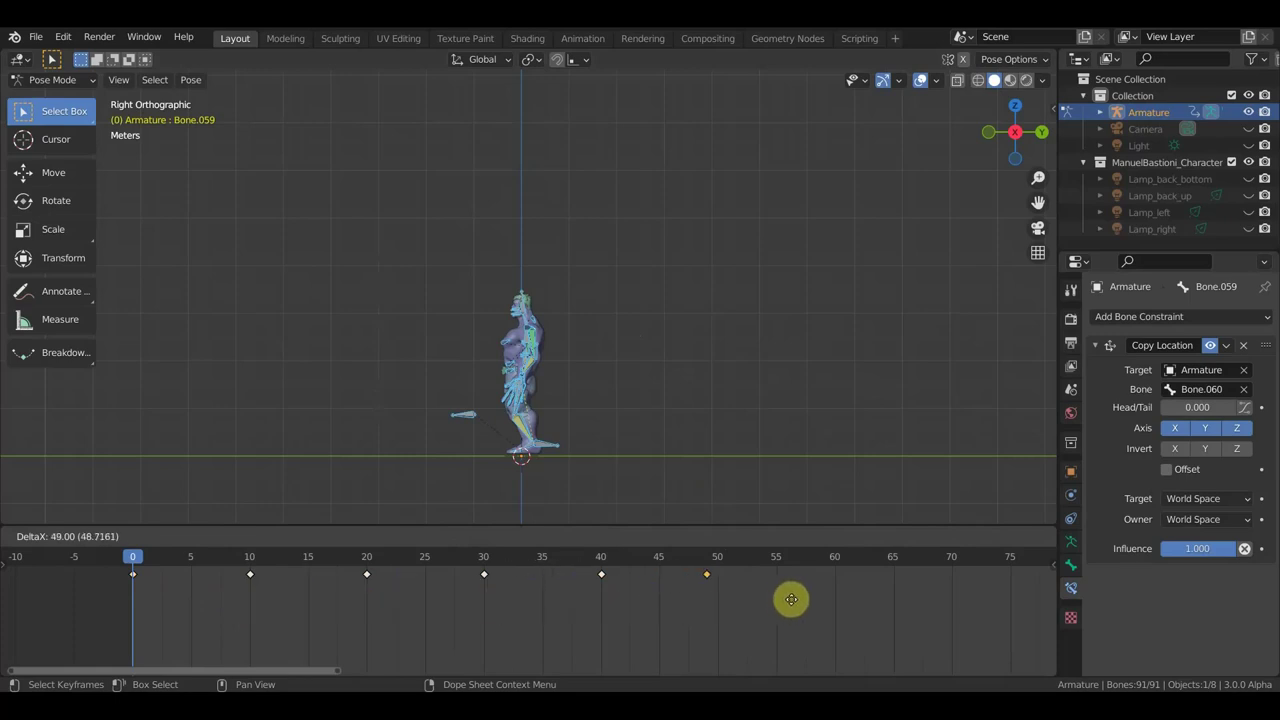
left_click(916, 598)
scroll(748, 420, "up", 3)
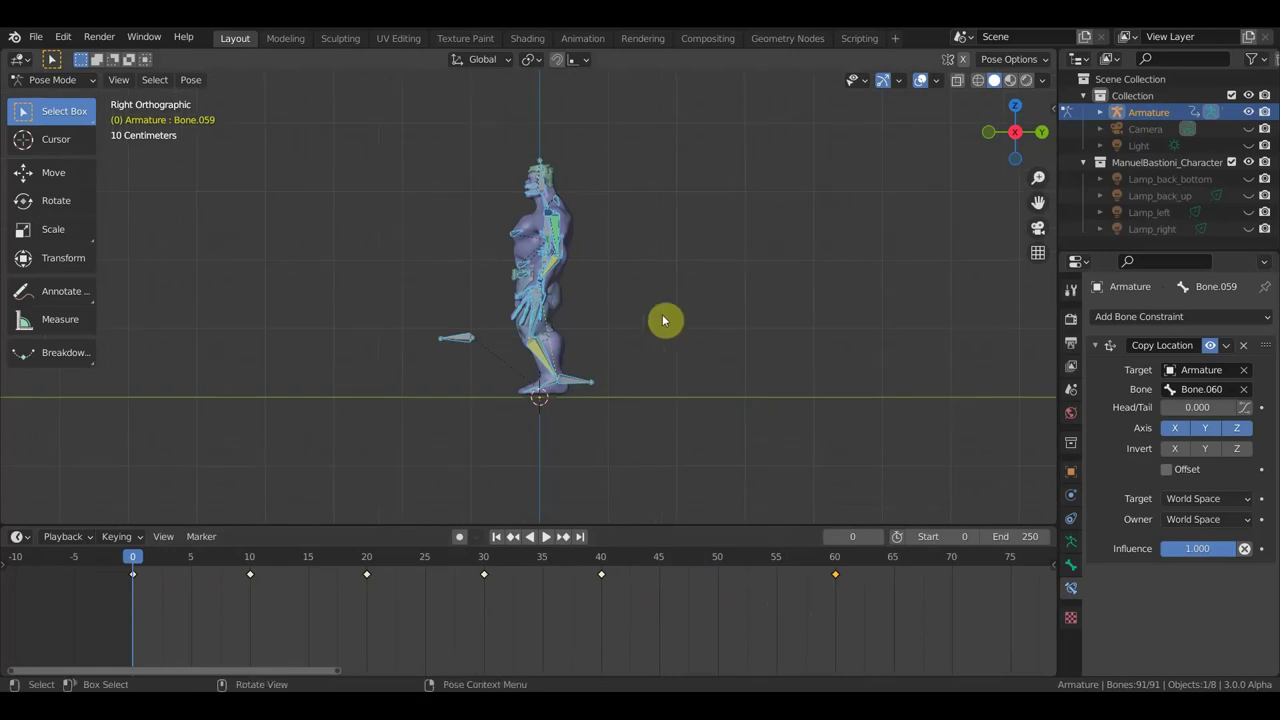
Step: Move the selected bones to a new position twice, checking in right-side view
middle_click_drag(592, 354, 640, 372)
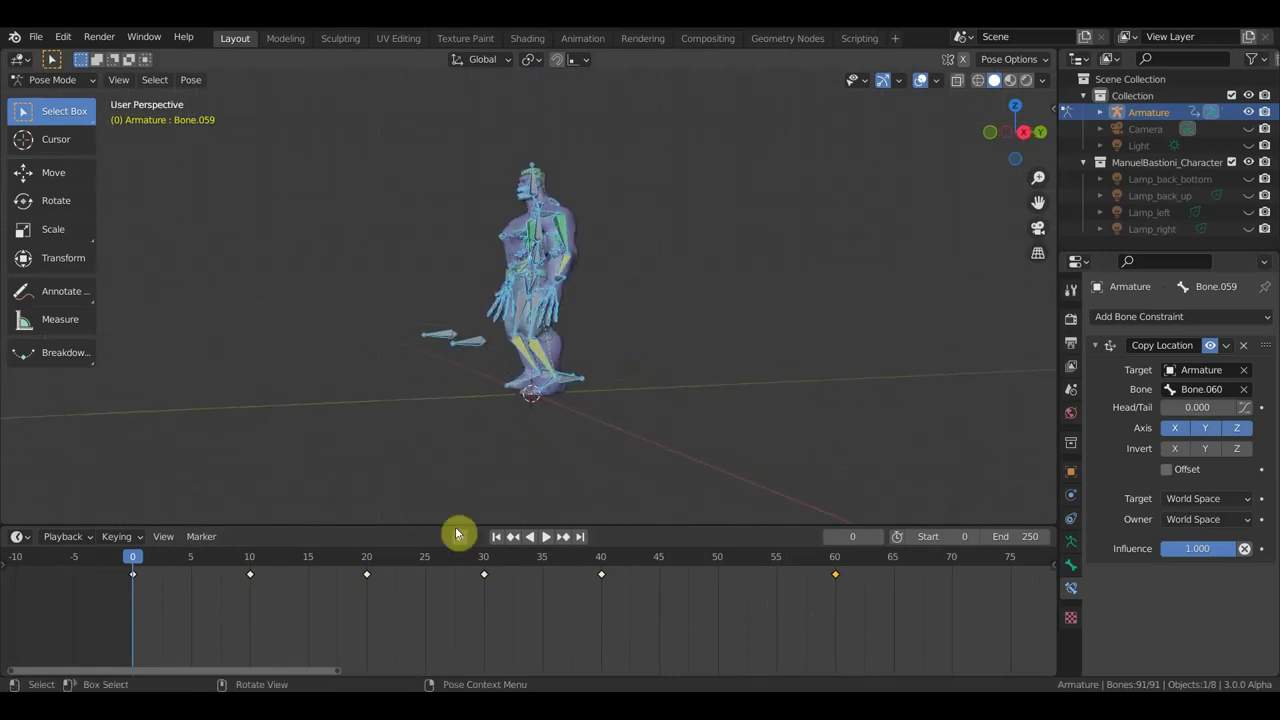
middle_click_drag(520, 470, 586, 287)
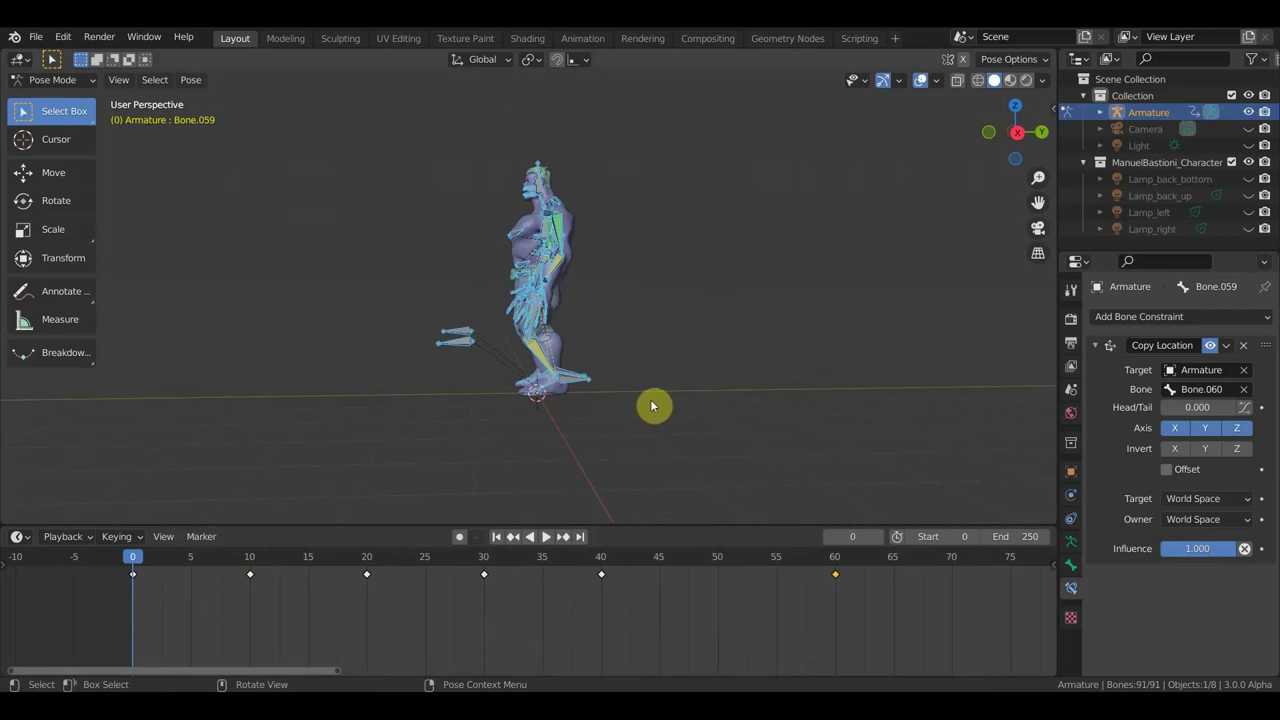
key("g")
left_click(601, 407)
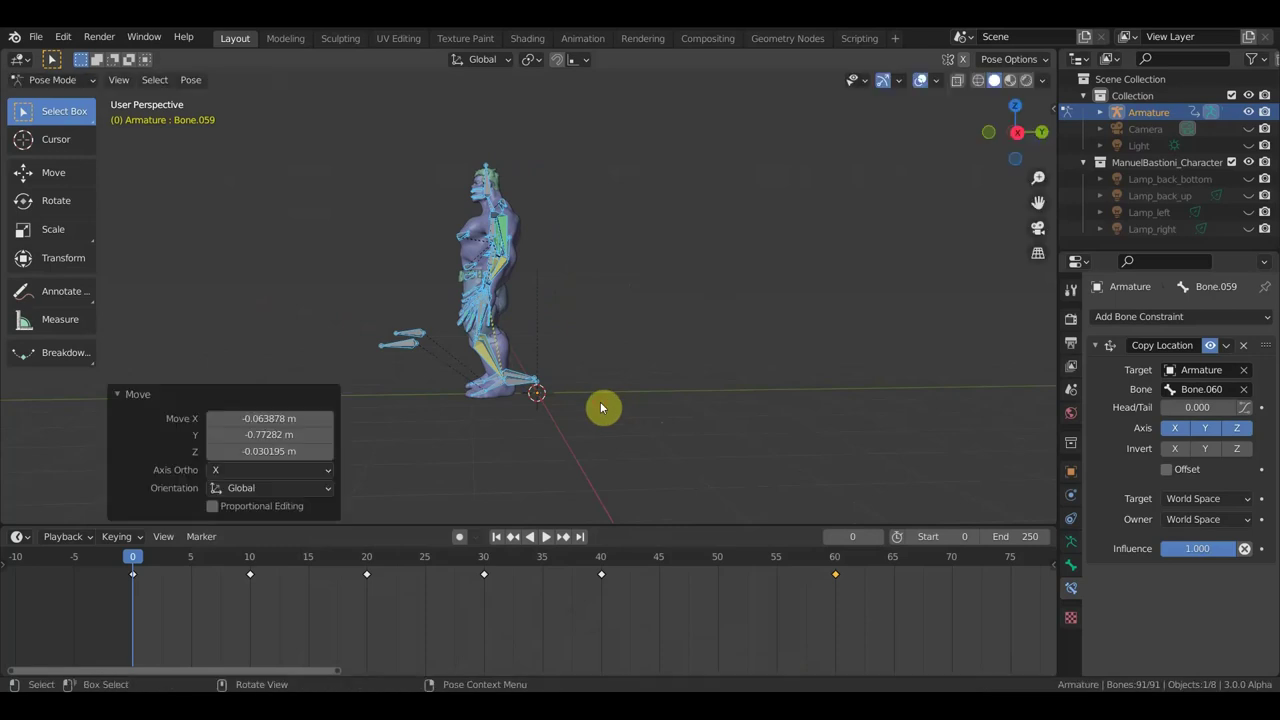
key("KP_3")
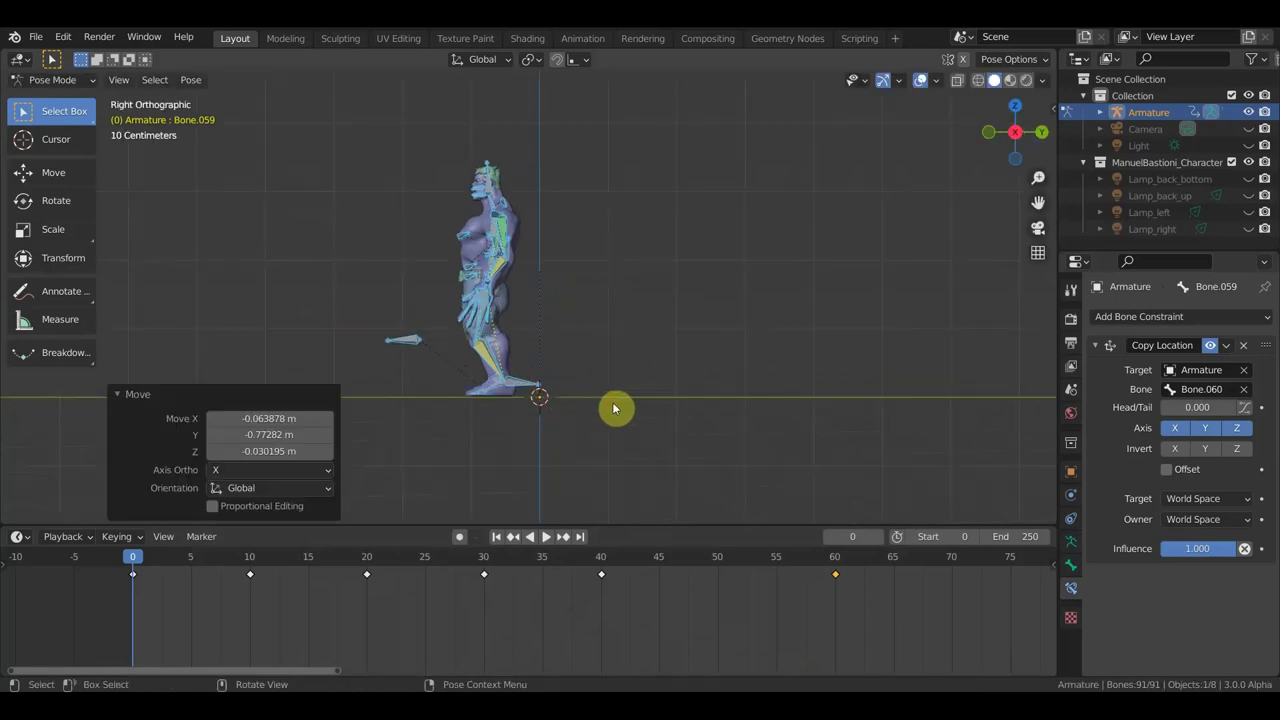
key("g")
left_click(606, 403)
Step: Select foot bone Bone.012 and move it to a new position
mouse_move(608, 403)
middle_mouse_down()
mouse_move(689, 413)
mouse_move(654, 400)
middle_mouse_up()
scroll(603, 391, "up", 3)
scroll(527, 463, "up", 1)
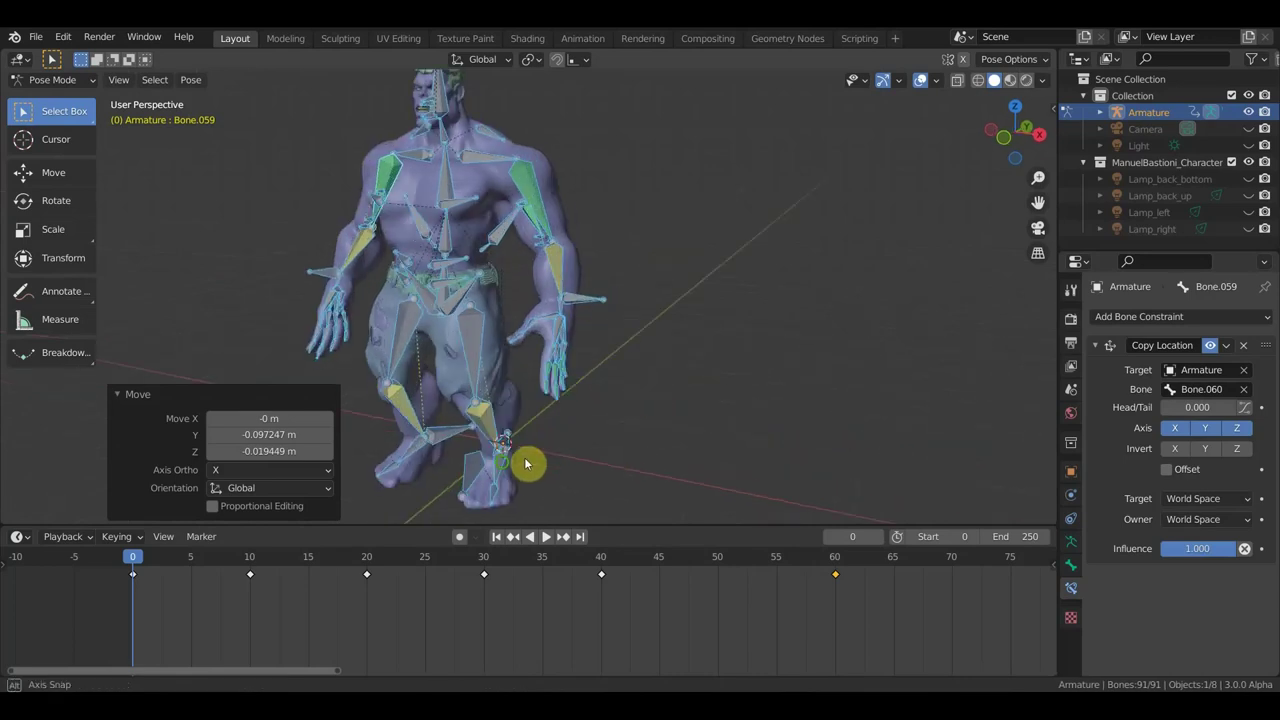
middle_click_drag(526, 463, 408, 468)
left_click(505, 443)
key("g")
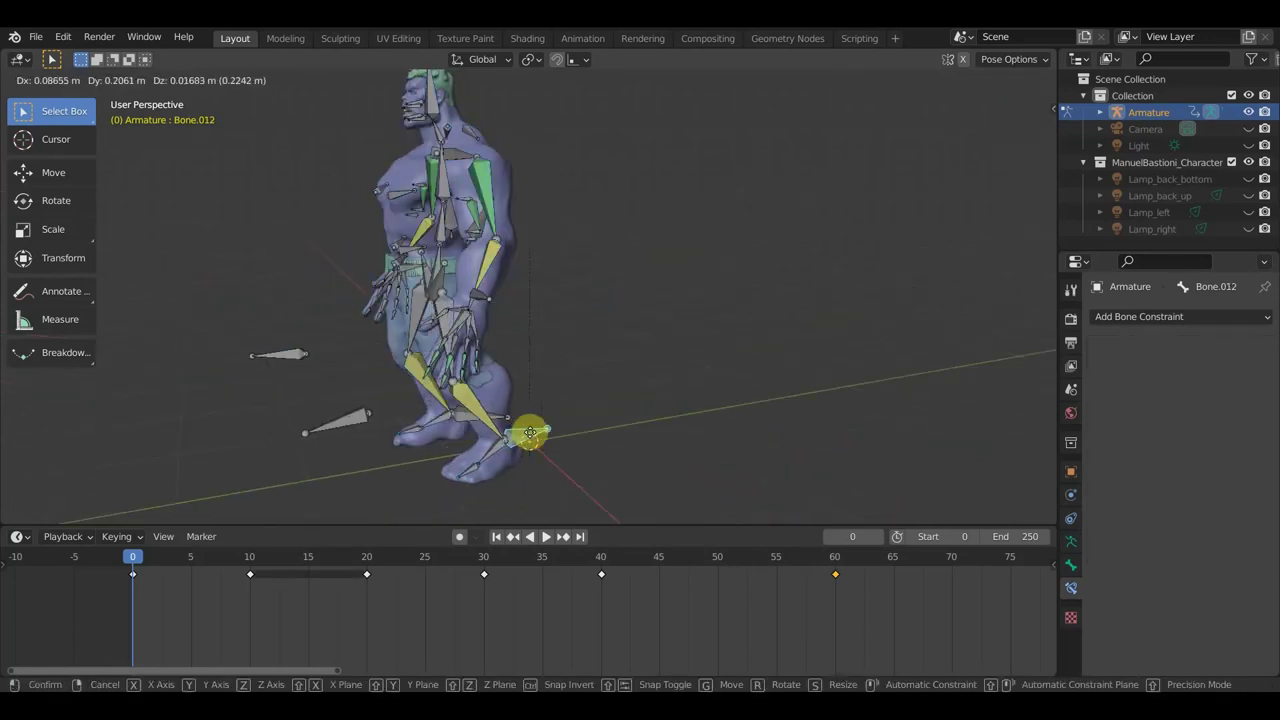
left_click(551, 432)
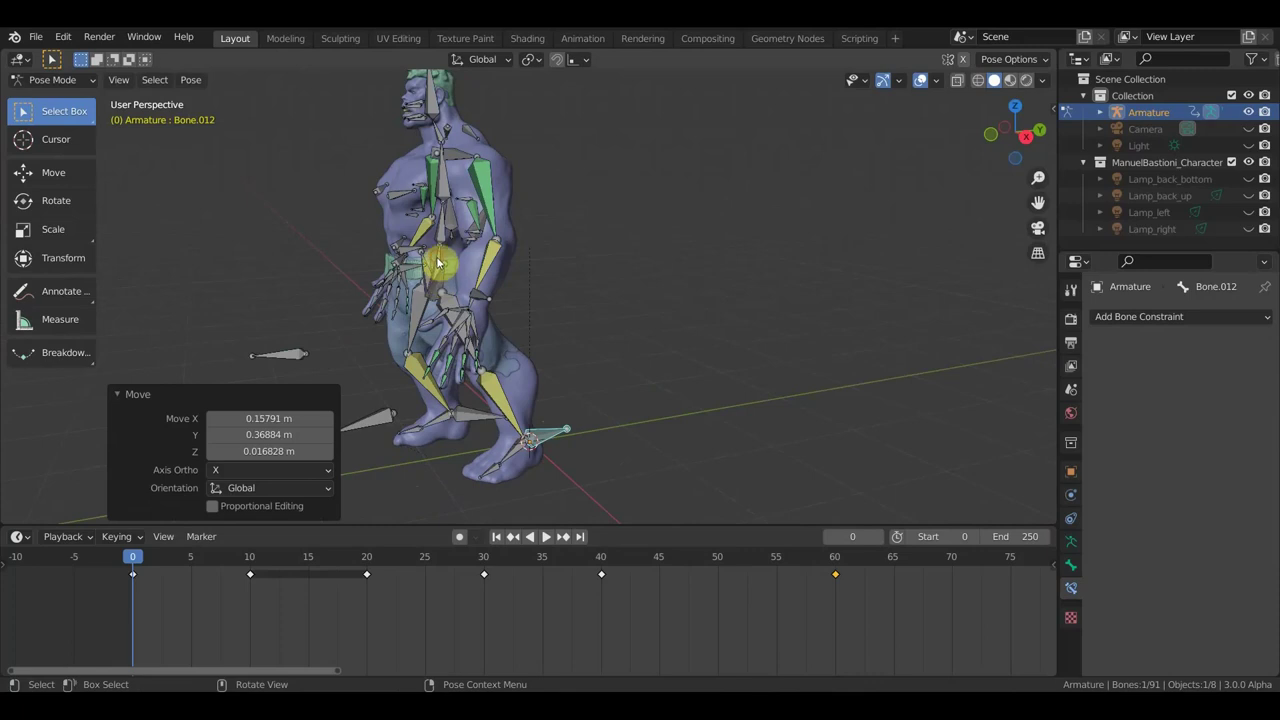
Step: Lower the root bone into a crouch and readjust foot bone Bone.012
left_click(437, 265)
key("g")
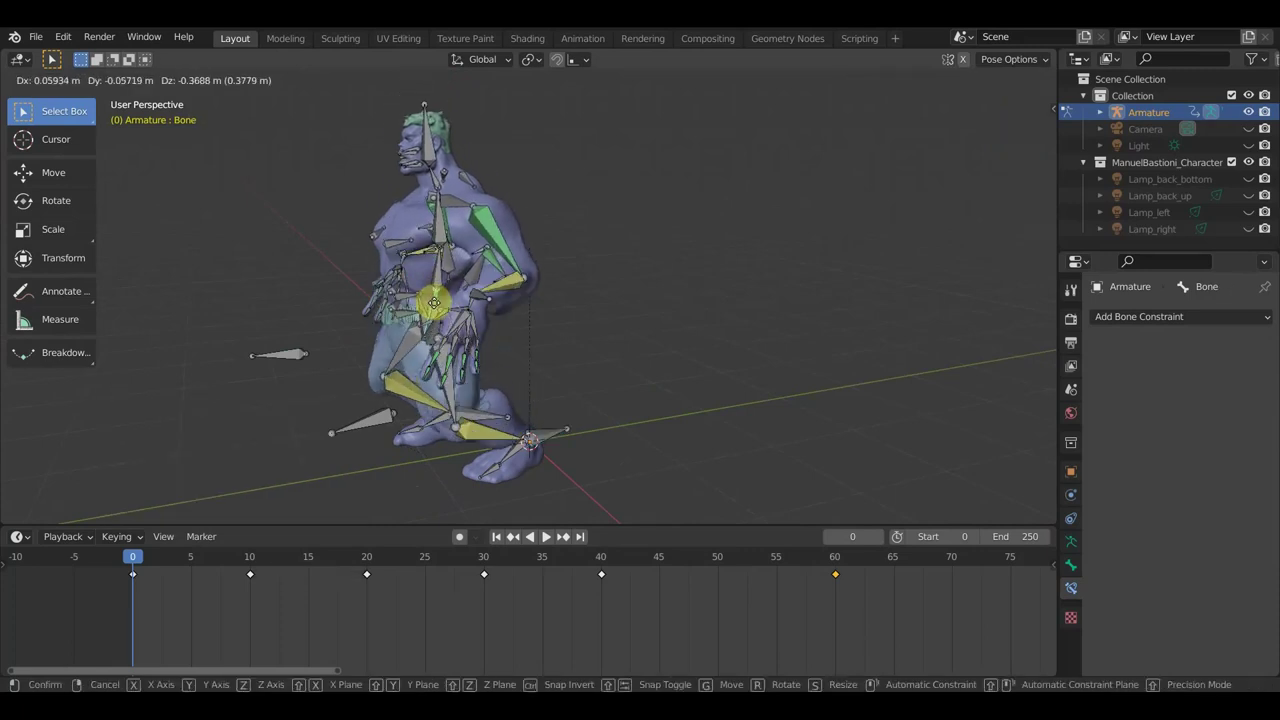
left_click(447, 318)
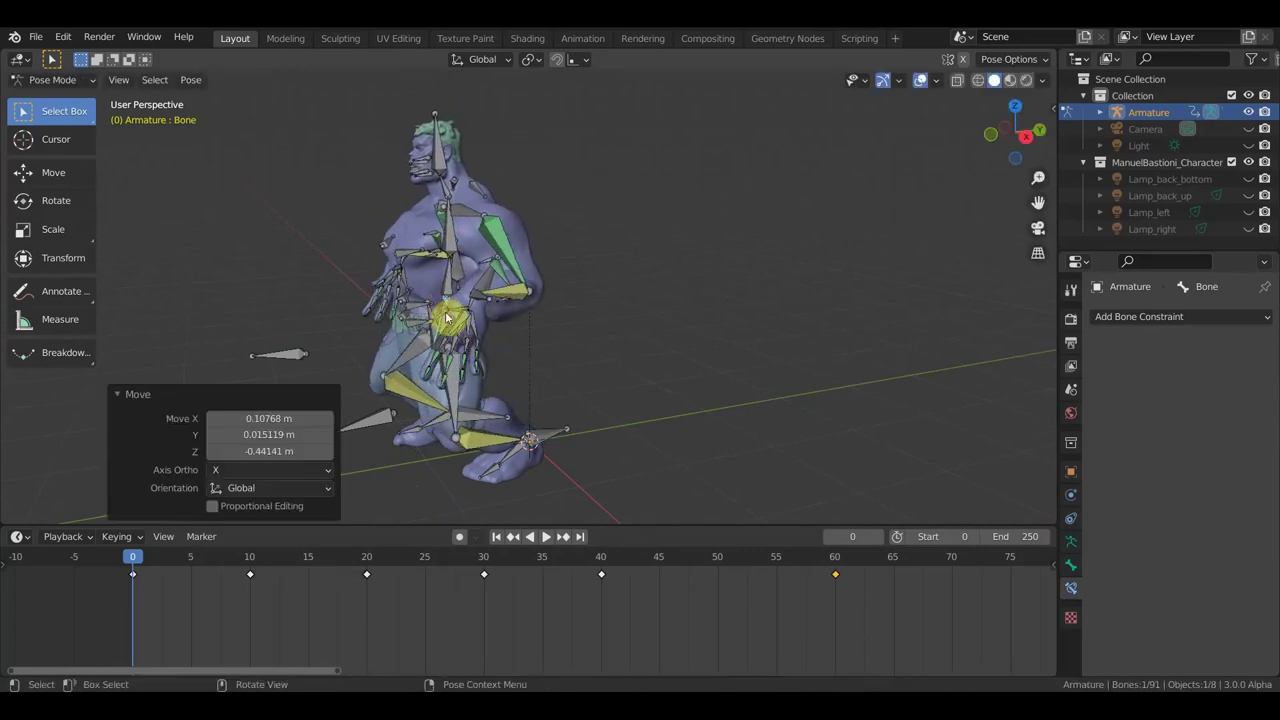
left_click(560, 430)
key("g")
left_click(580, 417)
mouse_move(574, 428)
middle_mouse_down()
mouse_move(519, 411)
mouse_move(582, 475)
middle_mouse_up()
Step: Rotate and reposition the foot bone, ending with a 28° foot rotation
key("r")
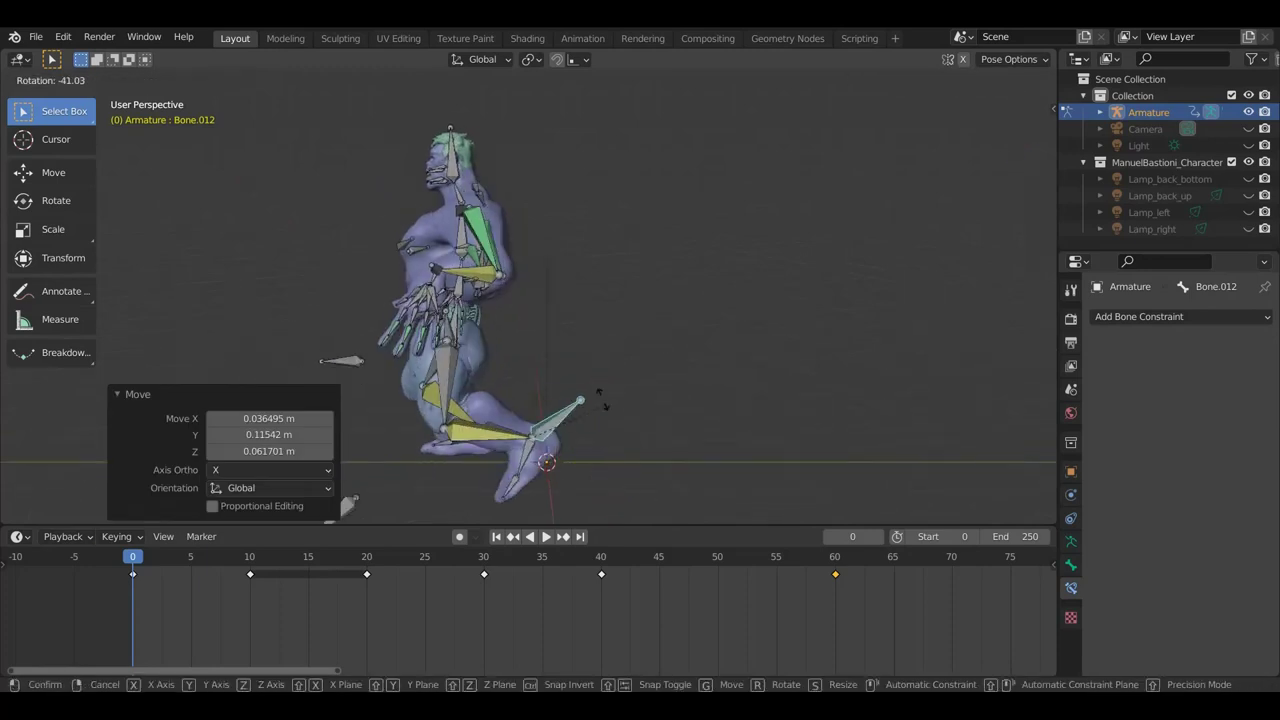
left_click(604, 405)
key("g")
left_click(563, 462)
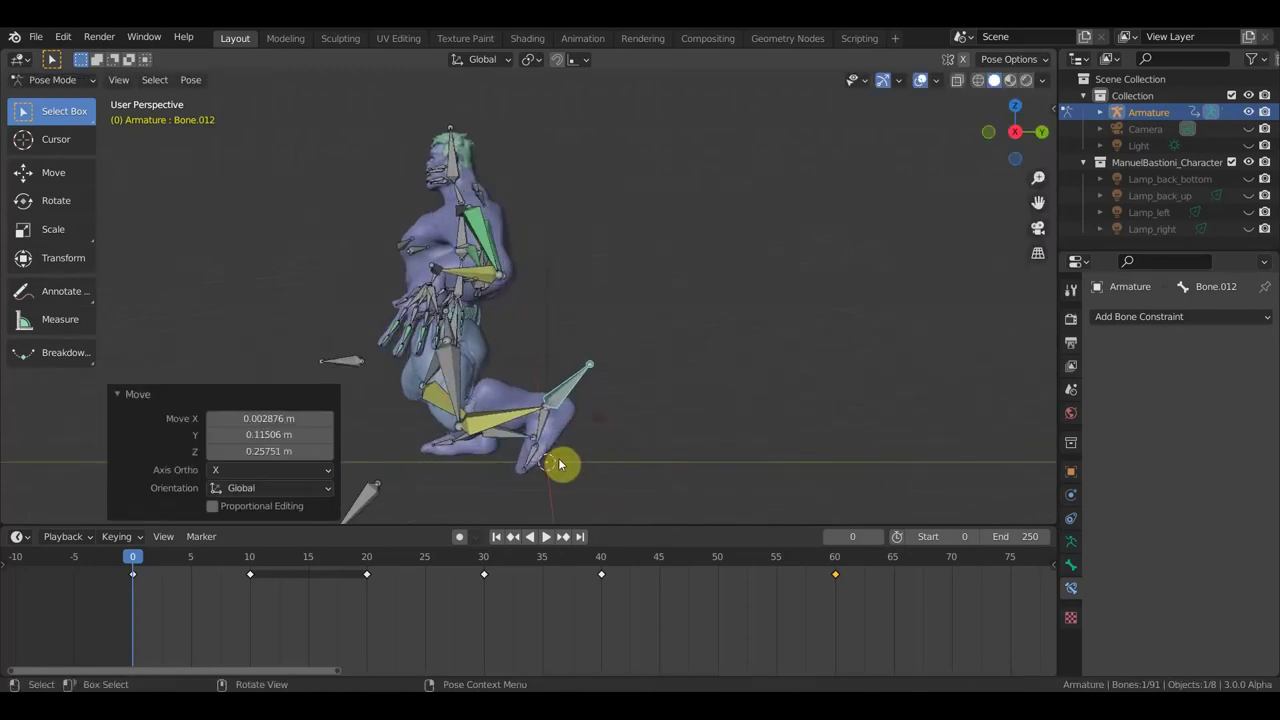
left_click(517, 462)
key("r")
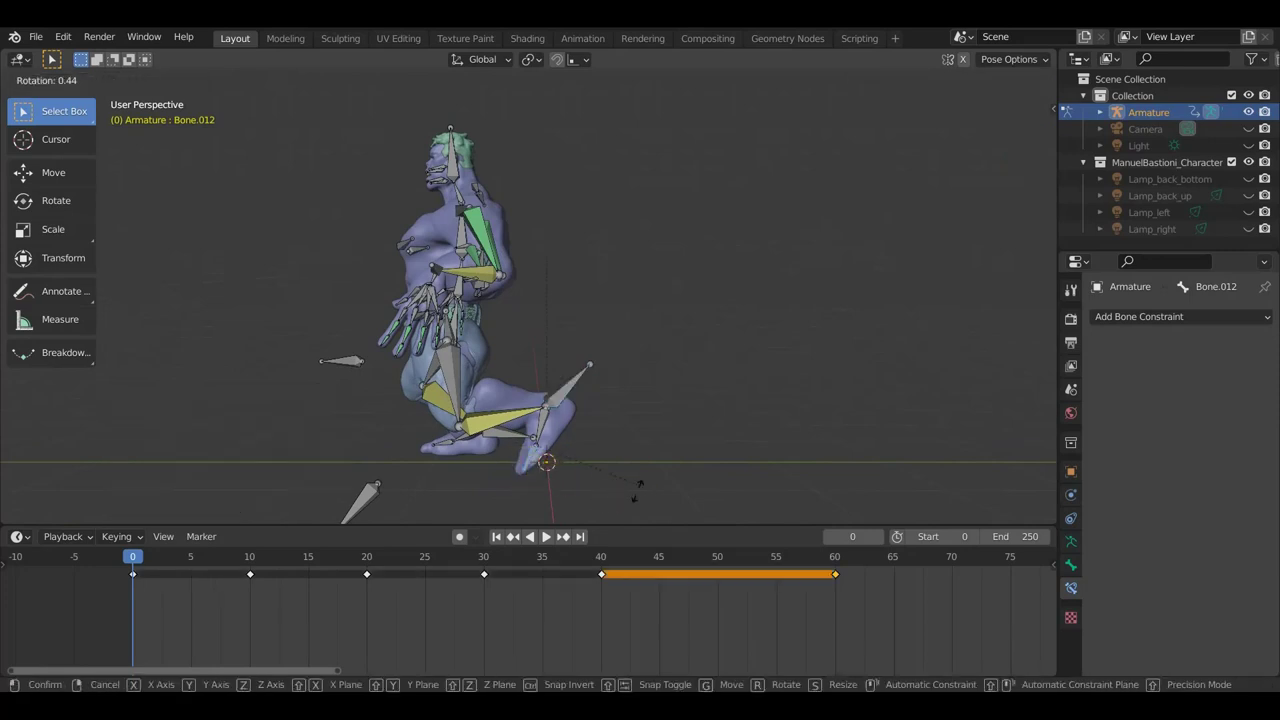
left_click(590, 505)
Step: Select the root bone and shift the body to a new position
middle_click_drag(663, 477, 574, 385)
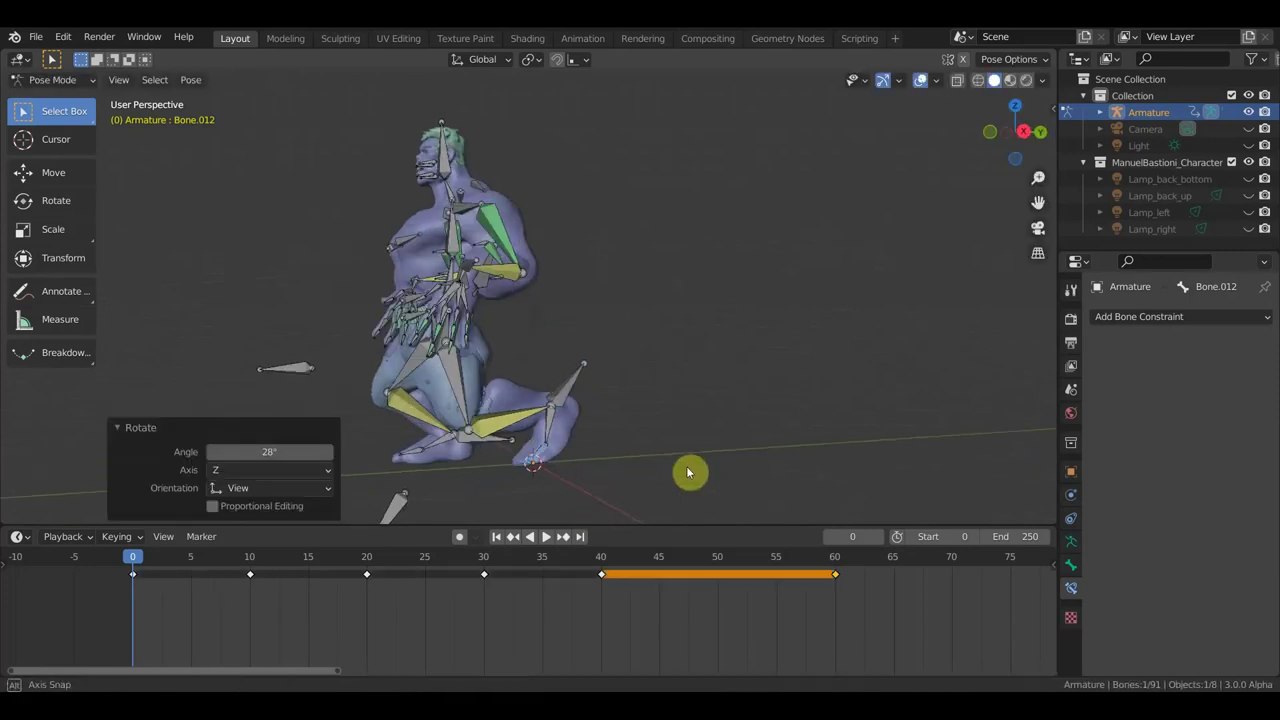
left_click(574, 385)
middle_click_drag(574, 385, 500, 381)
key("g")
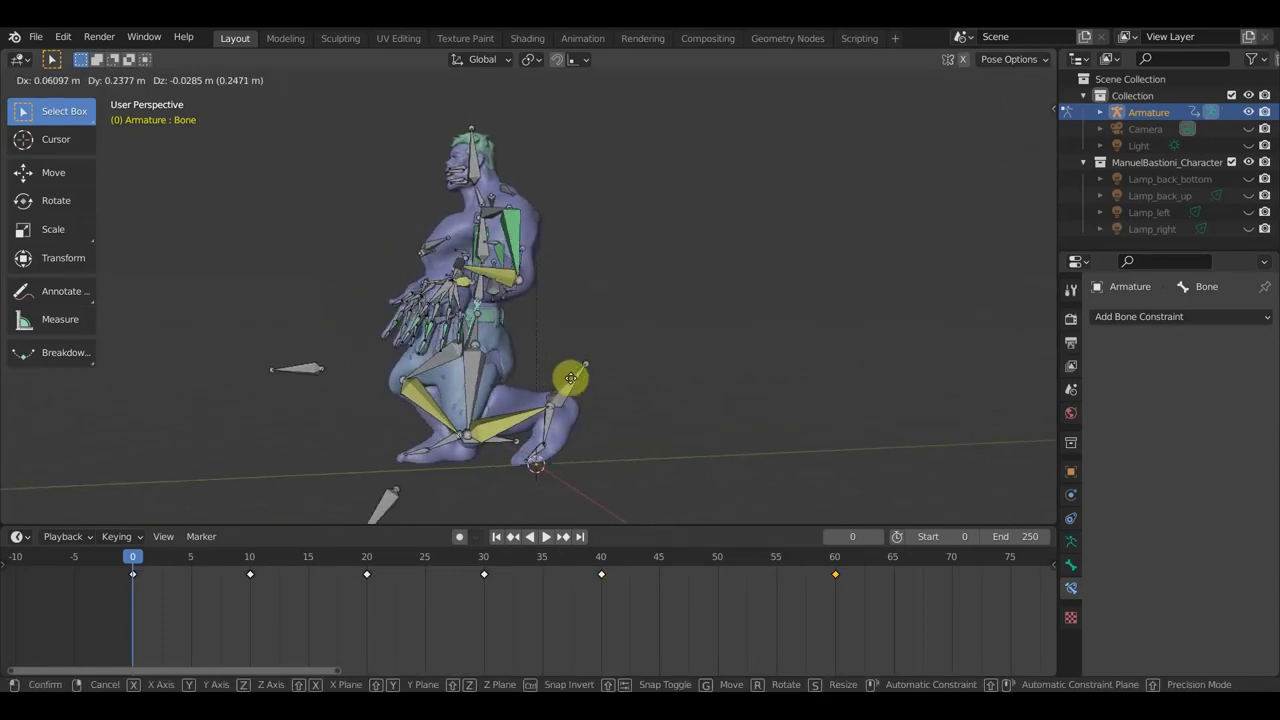
left_click(563, 415)
Step: Rotate arm bone Bone.088 by 35.5° and -44.1°, then swing it across the chest
left_click(494, 462)
mouse_move(494, 462)
middle_mouse_down()
mouse_move(460, 310)
mouse_move(413, 294)
middle_mouse_up()
key("r")
left_click(425, 378)
middle_click_drag(425, 380, 610, 355)
key("r")
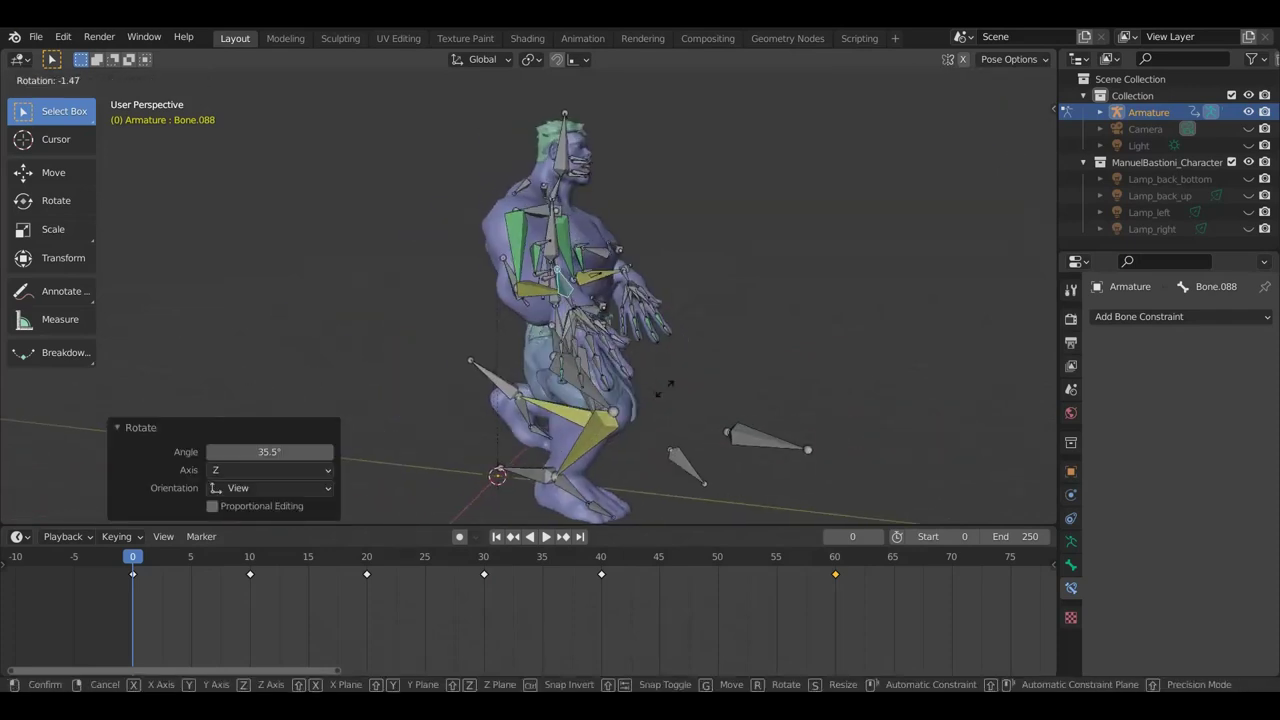
left_click(685, 333)
middle_click_drag(685, 335, 603, 308)
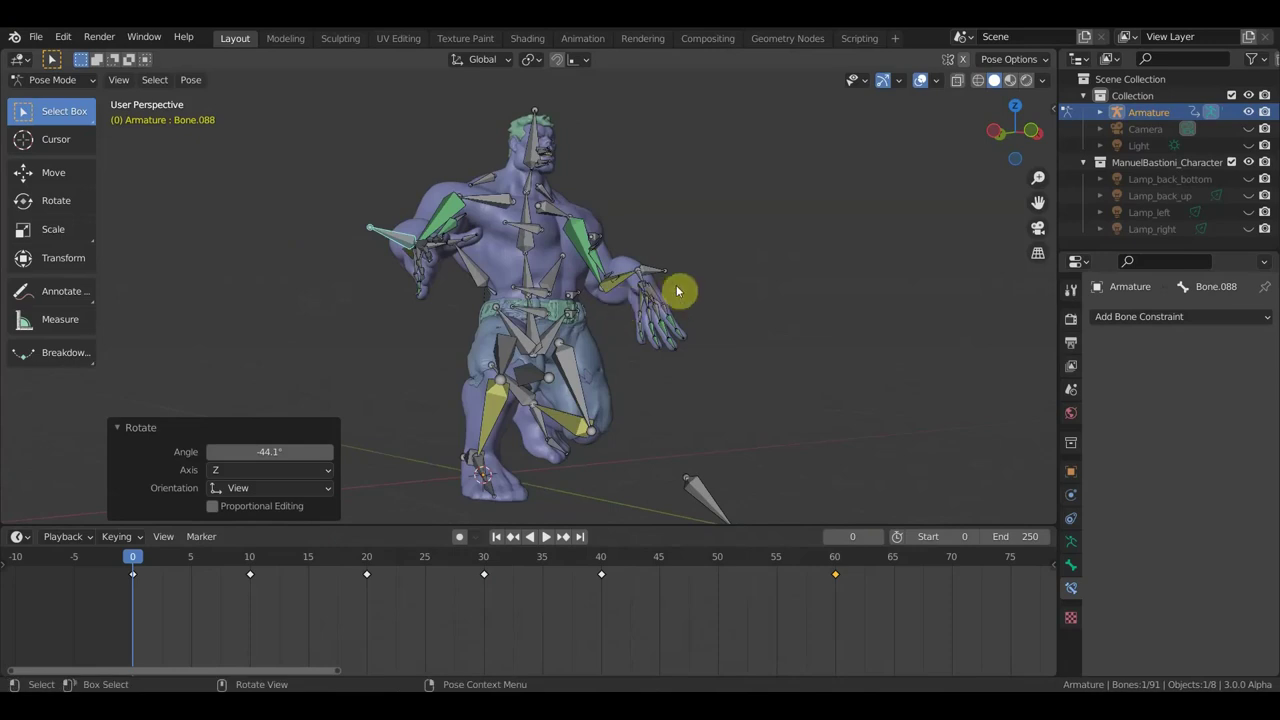
key("g")
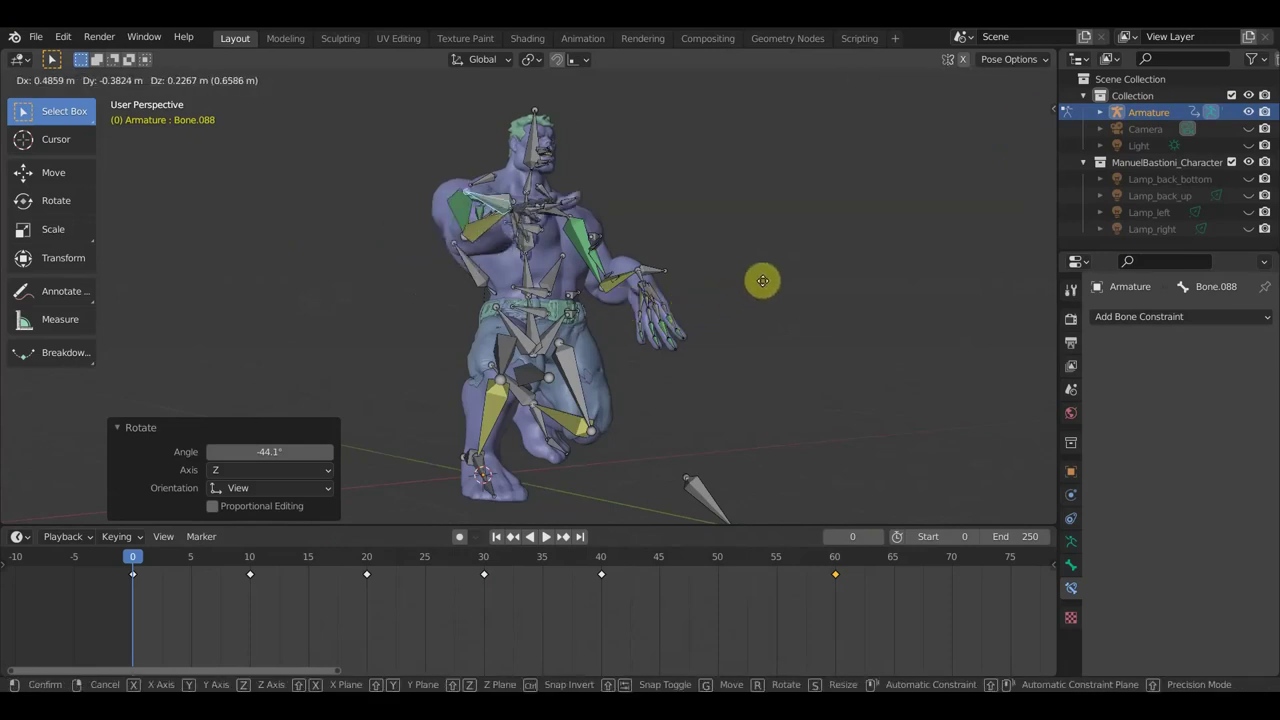
left_click(768, 290)
Step: Rotate the chosen arm bone further to refine the arm's bend
mouse_move(768, 290)
middle_mouse_down()
mouse_move(631, 306)
mouse_move(651, 309)
middle_mouse_up()
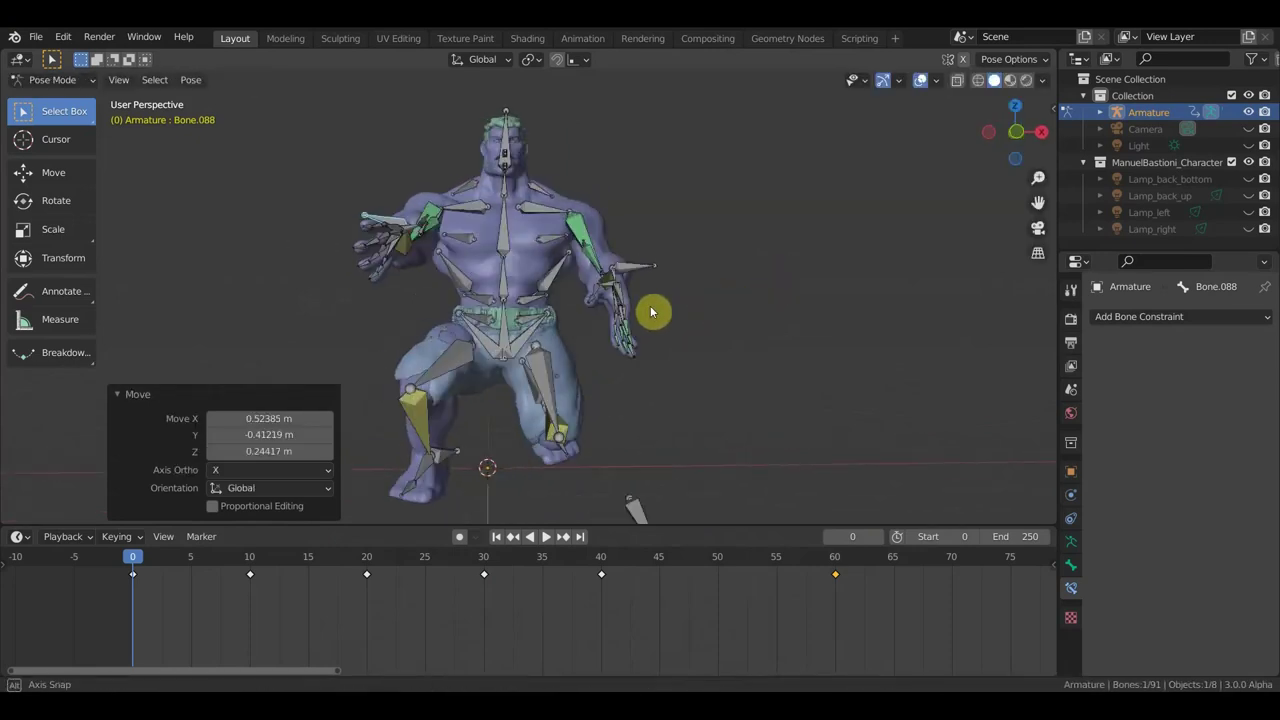
key("r")
left_click(652, 374)
mouse_move(652, 374)
middle_mouse_down()
mouse_move(663, 428)
mouse_move(517, 335)
middle_mouse_up()
Step: Rotate upper arm Bone.058 by -15.3°, then select Bone.059
left_click(437, 220)
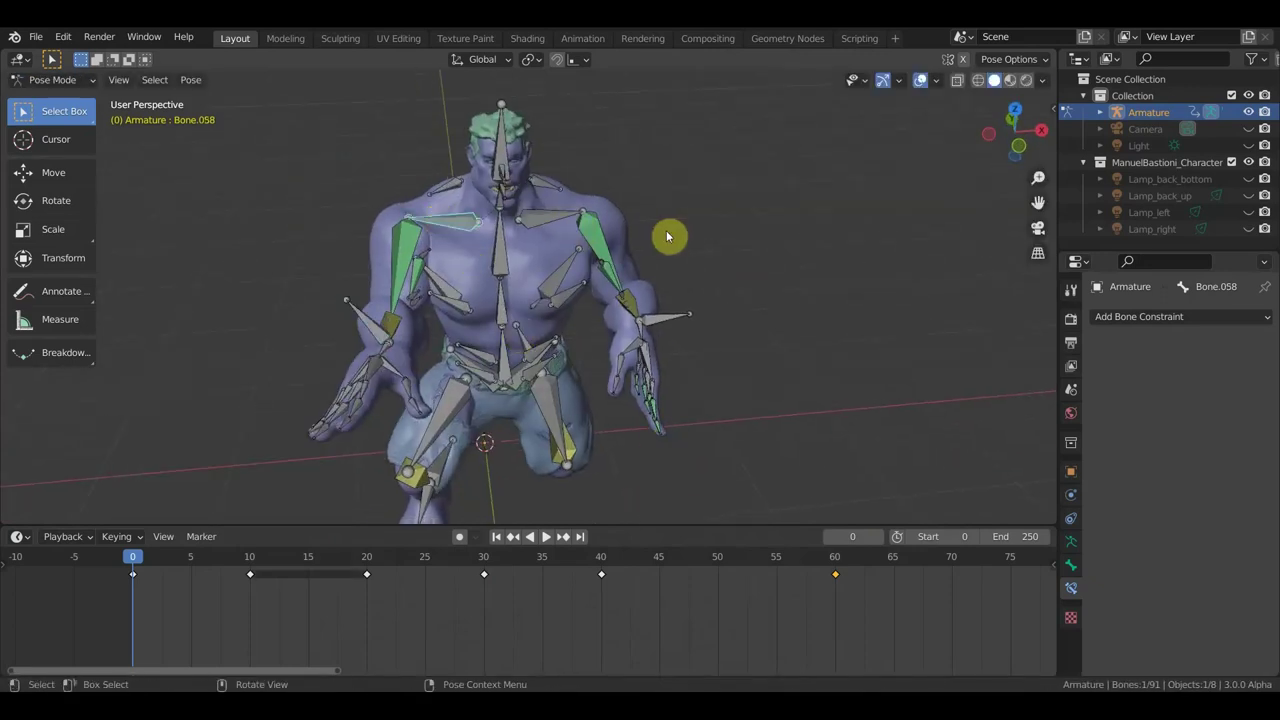
middle_click_drag(666, 234, 660, 329)
key("r")
left_click(669, 253)
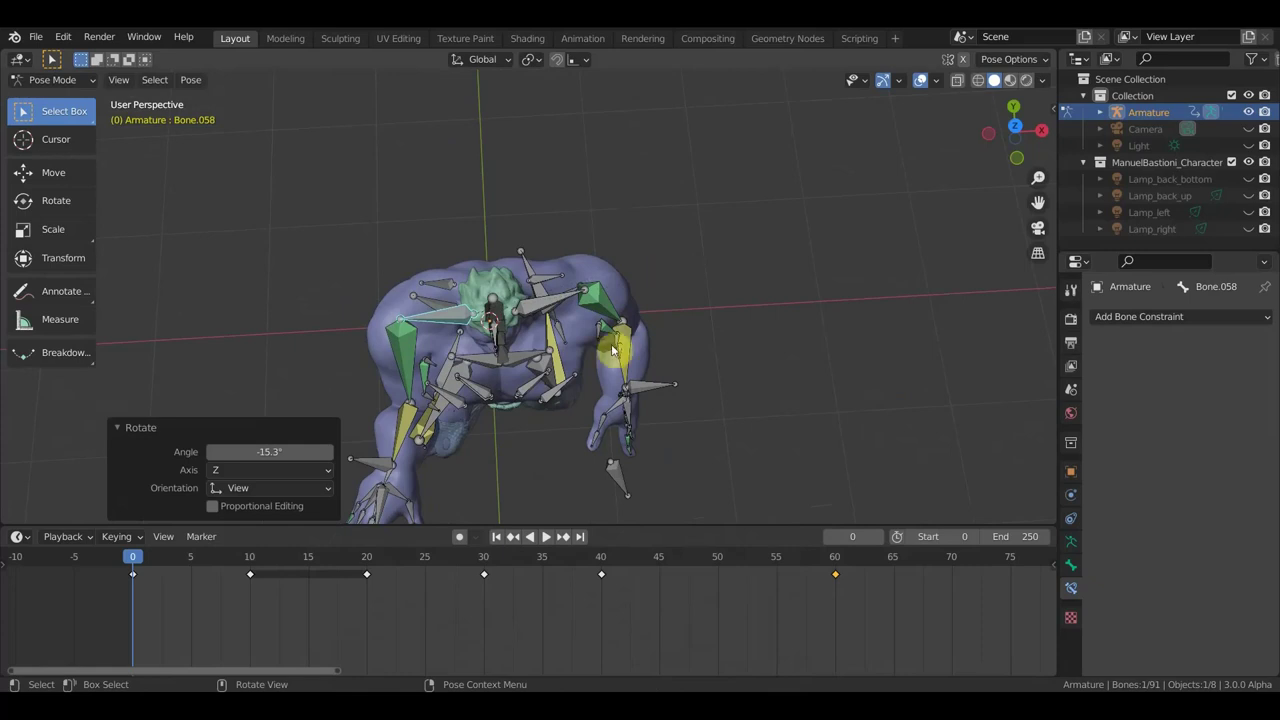
left_click(424, 430)
left_click(623, 408)
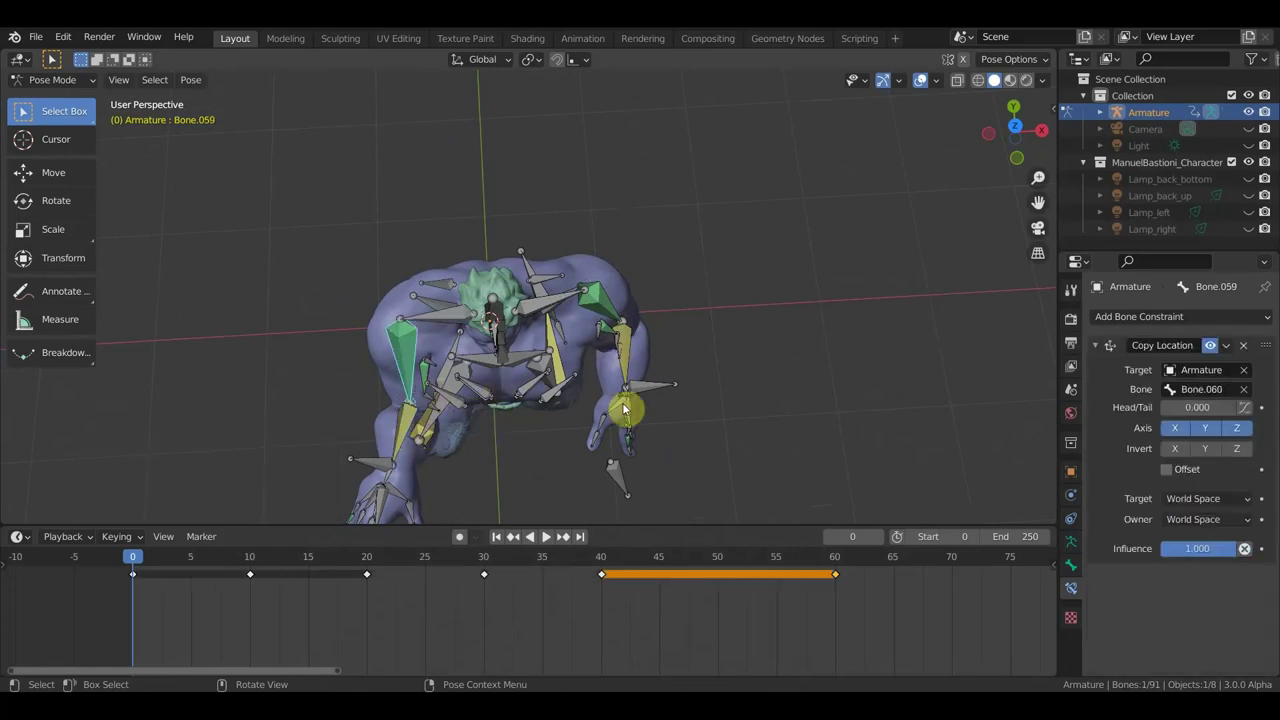
Step: Rotate Bone.059 by 41.4°
key("r")
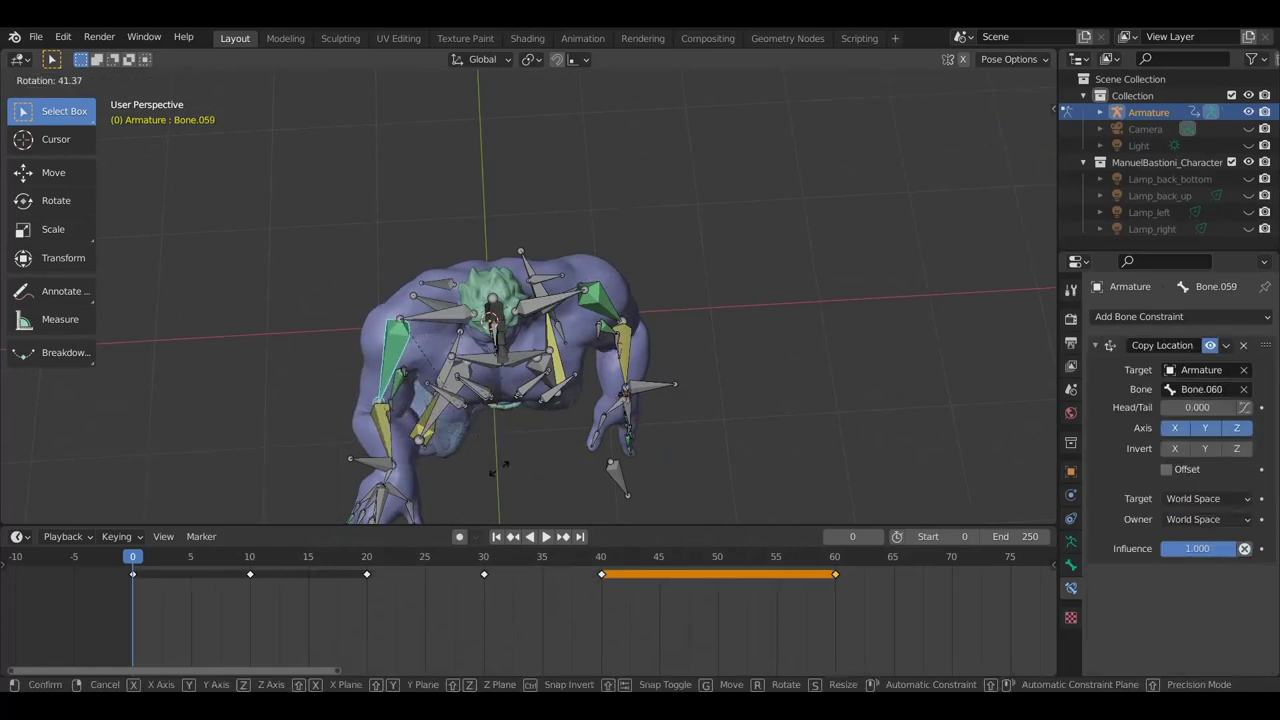
left_click(532, 461)
mouse_move(532, 461)
middle_mouse_down()
mouse_move(512, 348)
mouse_move(781, 438)
middle_mouse_up()
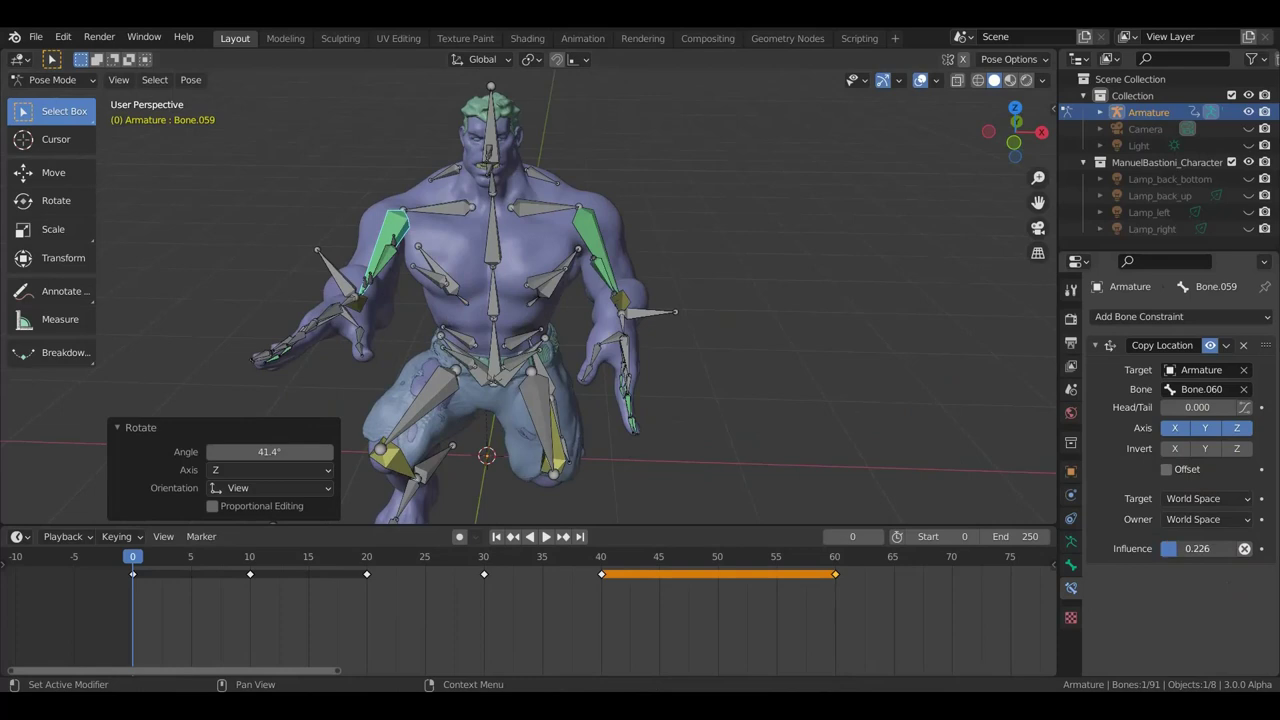
middle_click_drag(654, 421, 384, 407)
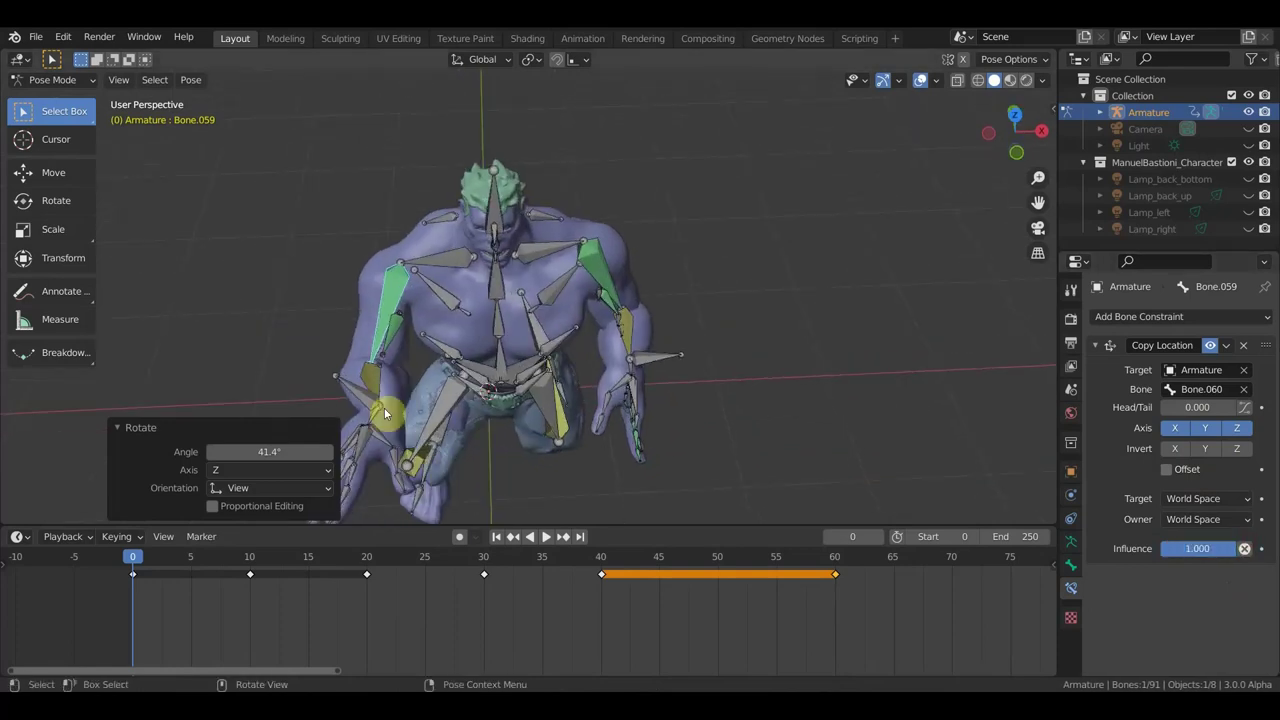
Step: Select Bone.060 and review its IK and Copy Transforms constraints in the Bone Constraint properties
left_click(376, 386)
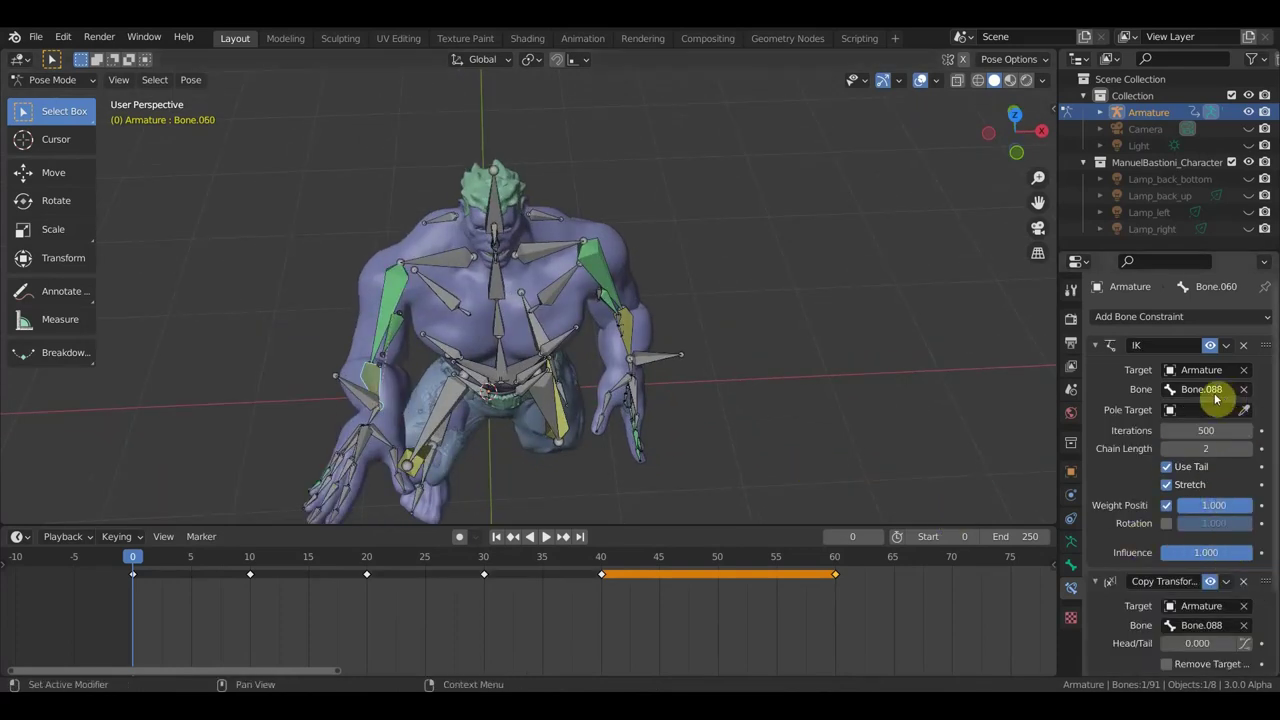
scroll(1237, 519, "down", 2)
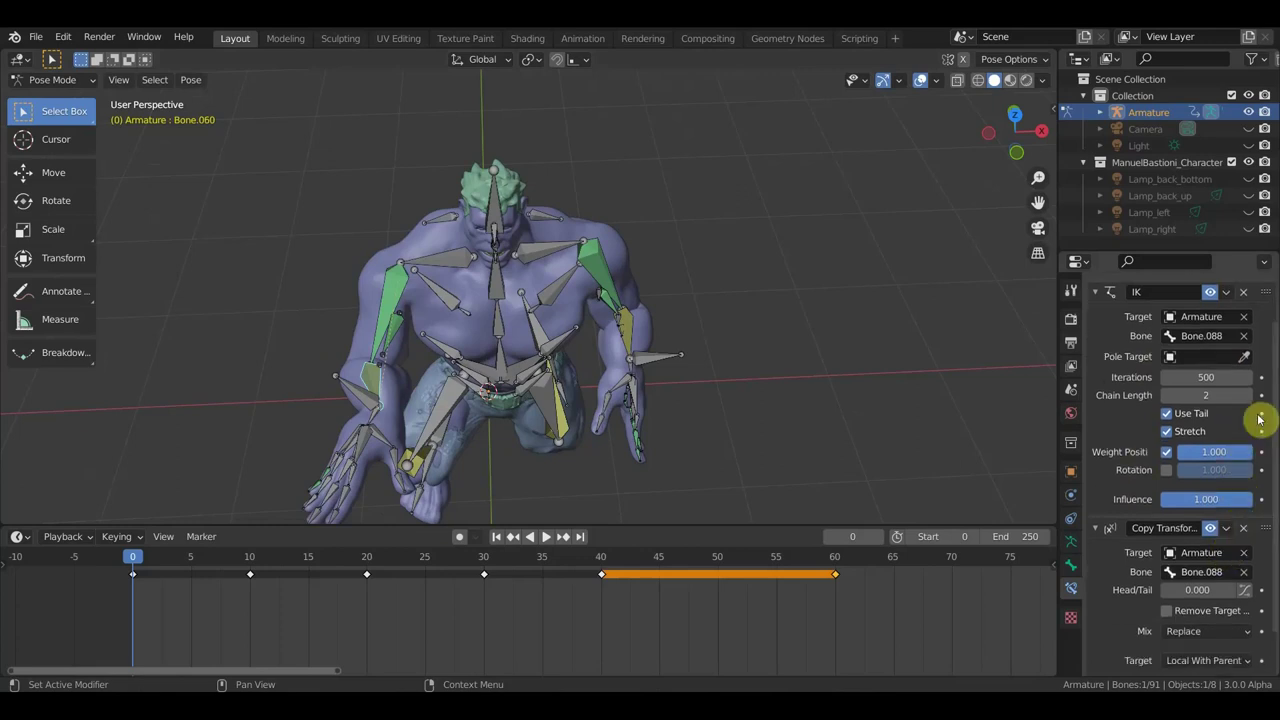
scroll(1214, 623, "down", 2)
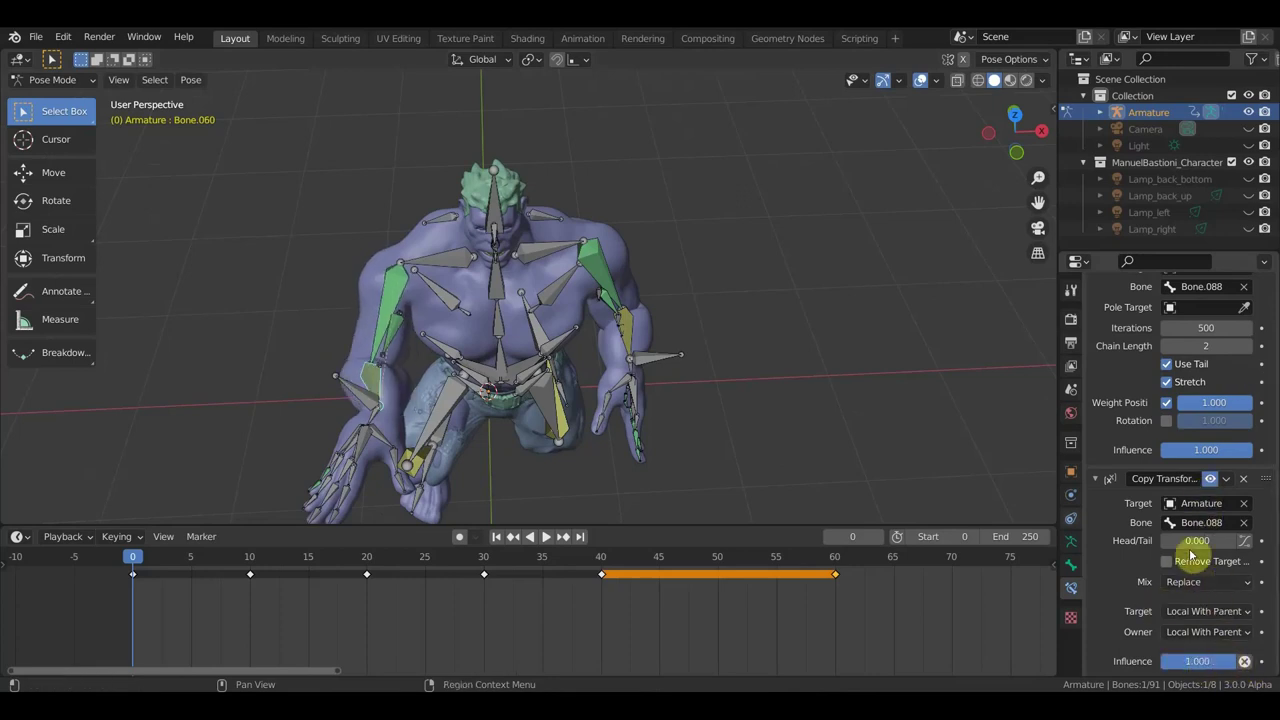
scroll(768, 436, "down", 2)
mouse_move(768, 436)
middle_mouse_down()
mouse_move(648, 401)
mouse_move(697, 443)
mouse_move(766, 460)
mouse_move(802, 430)
middle_mouse_up()
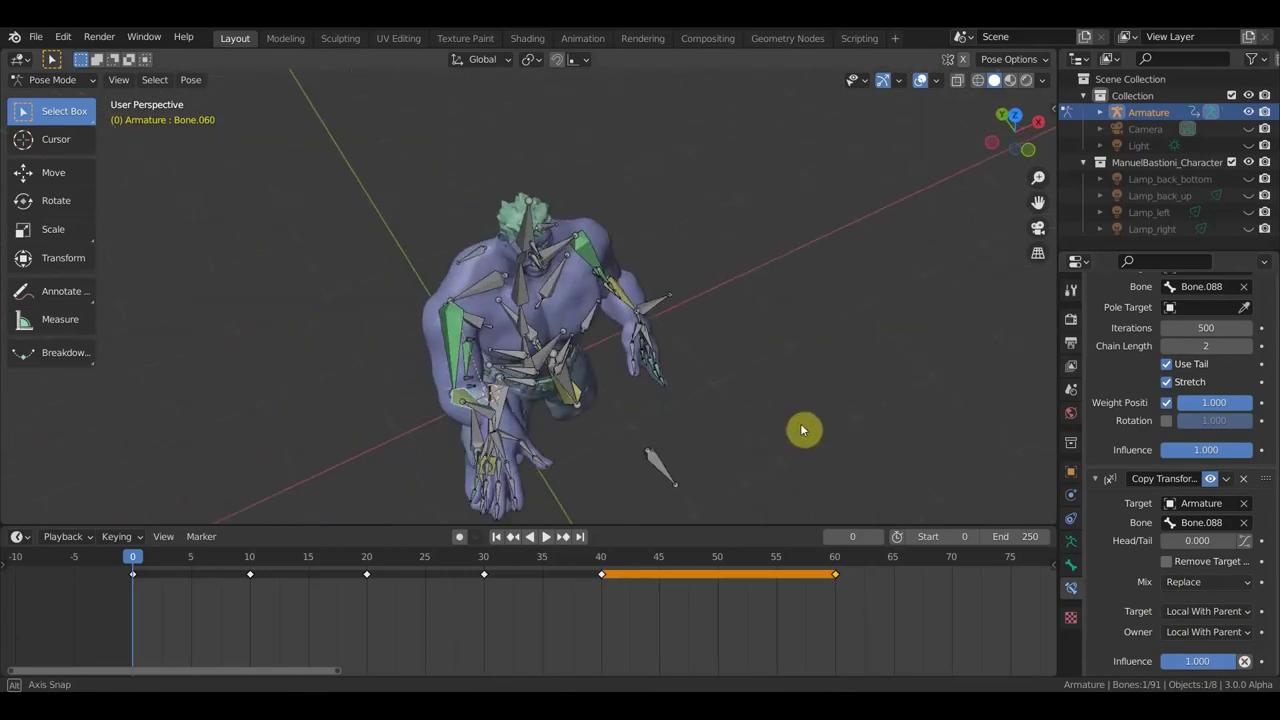
mouse_move(522, 448)
middle_mouse_down()
mouse_move(457, 429)
mouse_move(396, 343)
middle_mouse_up()
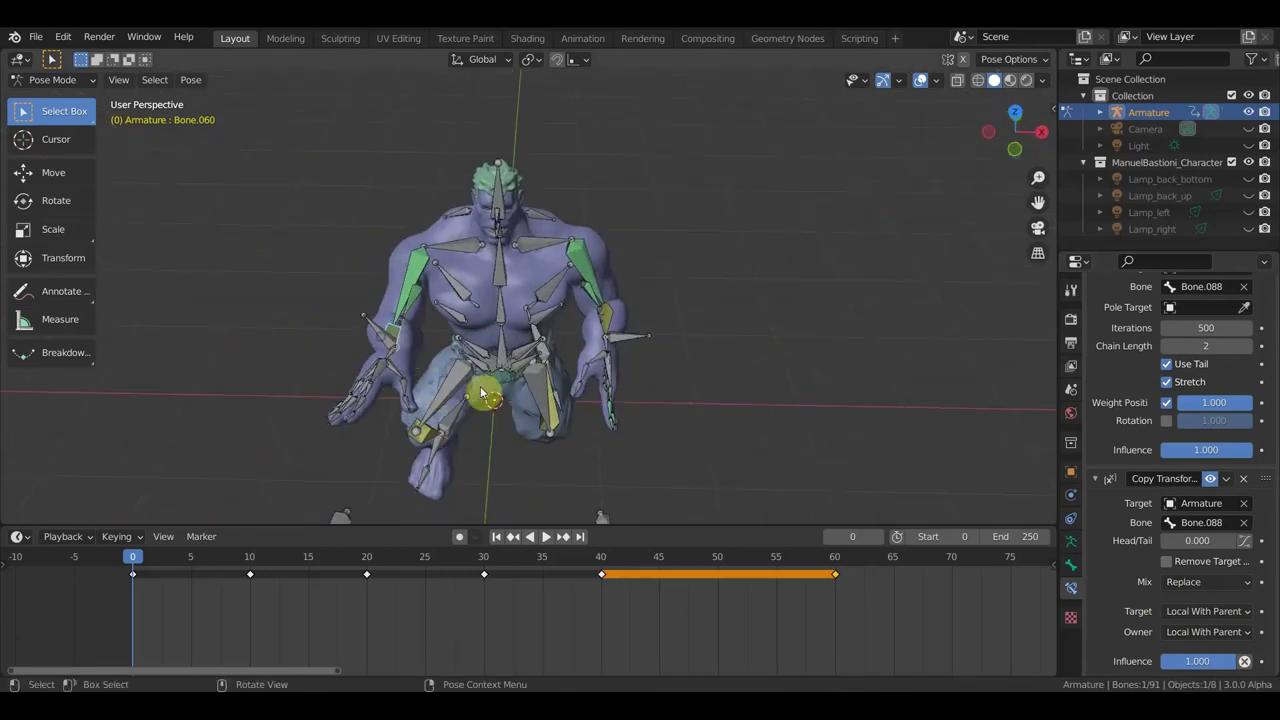
Step: Rotate arm control Bone.088 to 31.4°, then move the hand bone higher
left_click(481, 393)
middle_click_drag(552, 409, 603, 429)
key("r")
left_click(620, 368)
mouse_move(620, 368)
middle_mouse_down()
mouse_move(630, 405)
mouse_move(671, 414)
mouse_move(660, 409)
middle_mouse_up()
key("r")
left_click(632, 410)
key("g")
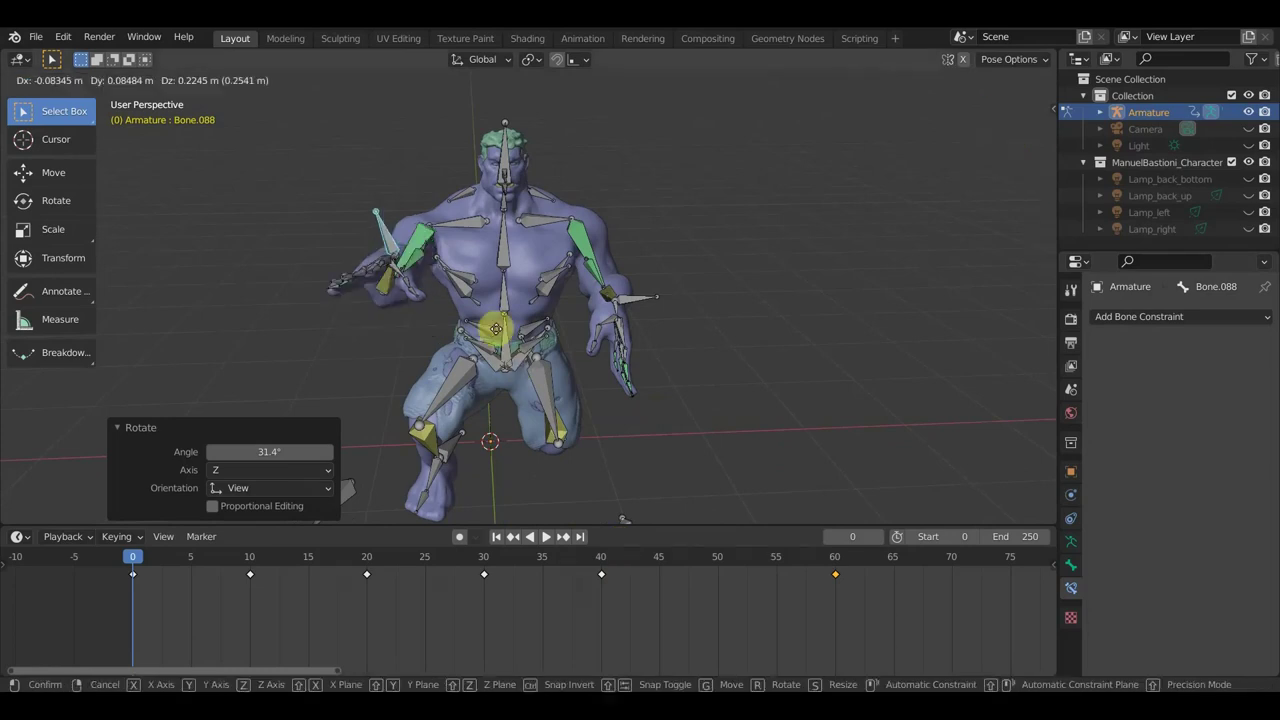
left_click(432, 244)
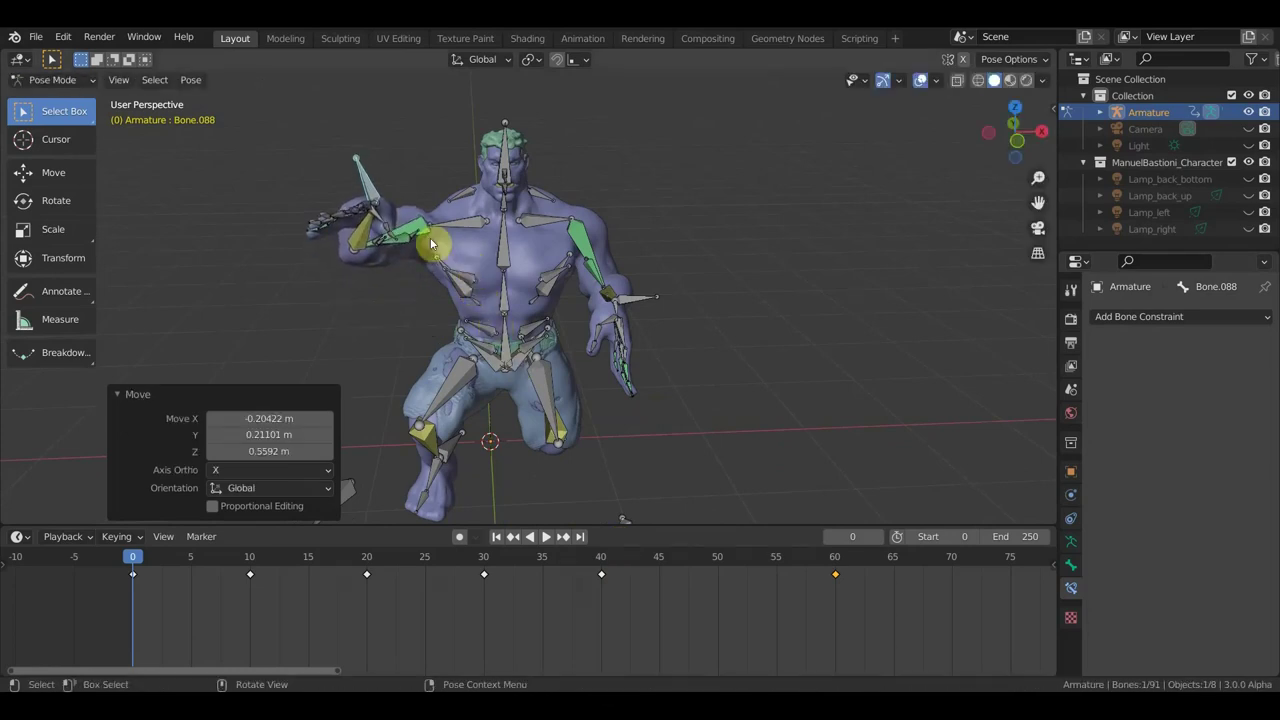
Step: Rotate upper arm Bone.058, then turn the other hand bone, Bone.019, by 140°
left_click(452, 225)
key("r")
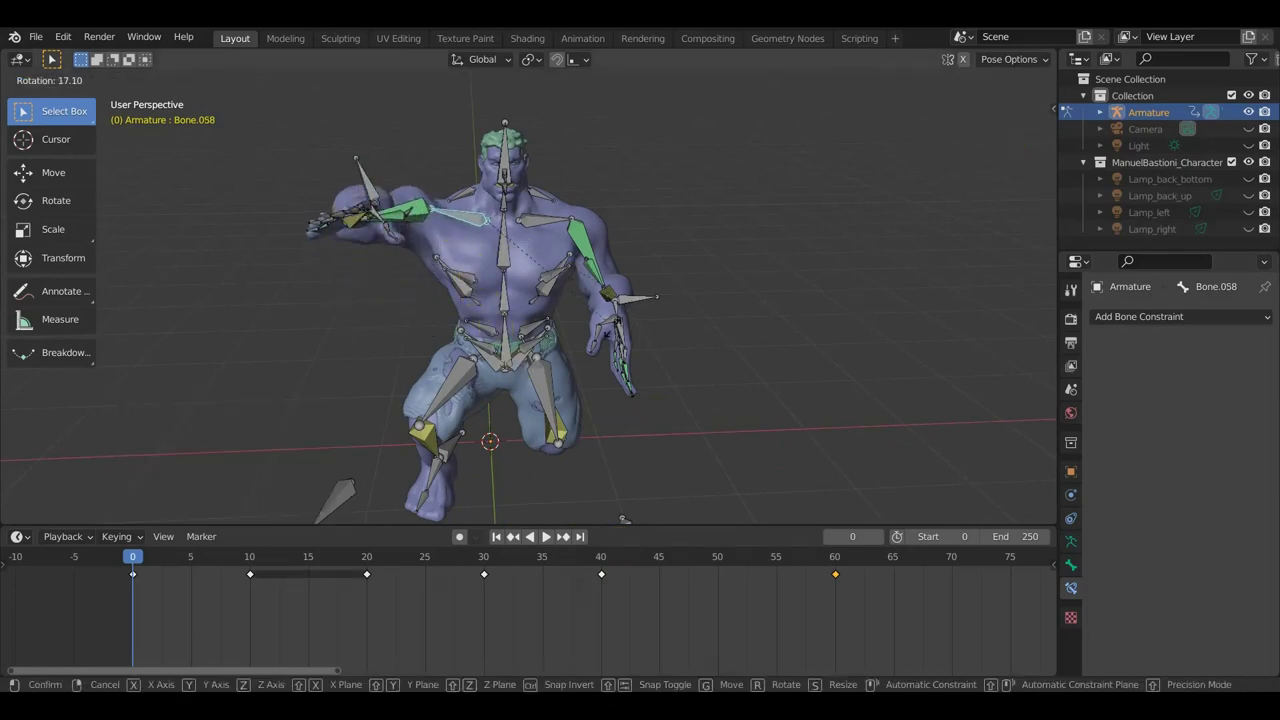
left_click(606, 337)
middle_click_drag(594, 297, 623, 300)
key("g")
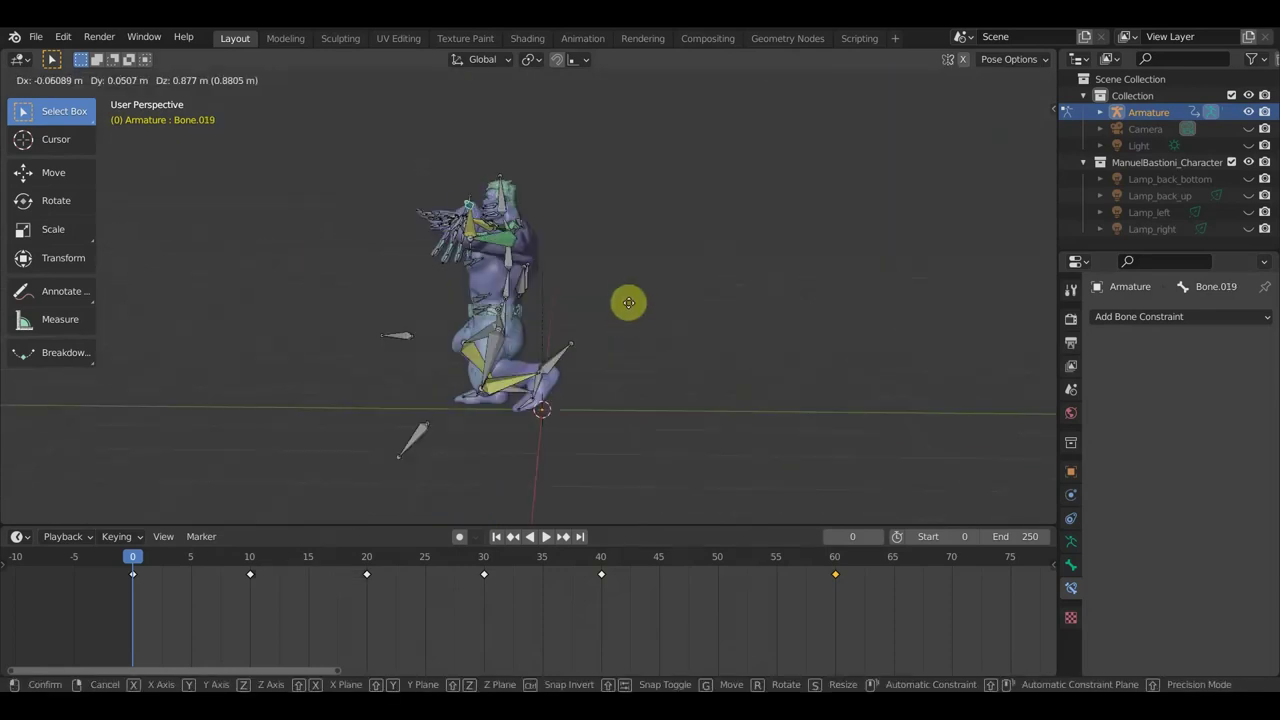
left_click(633, 292)
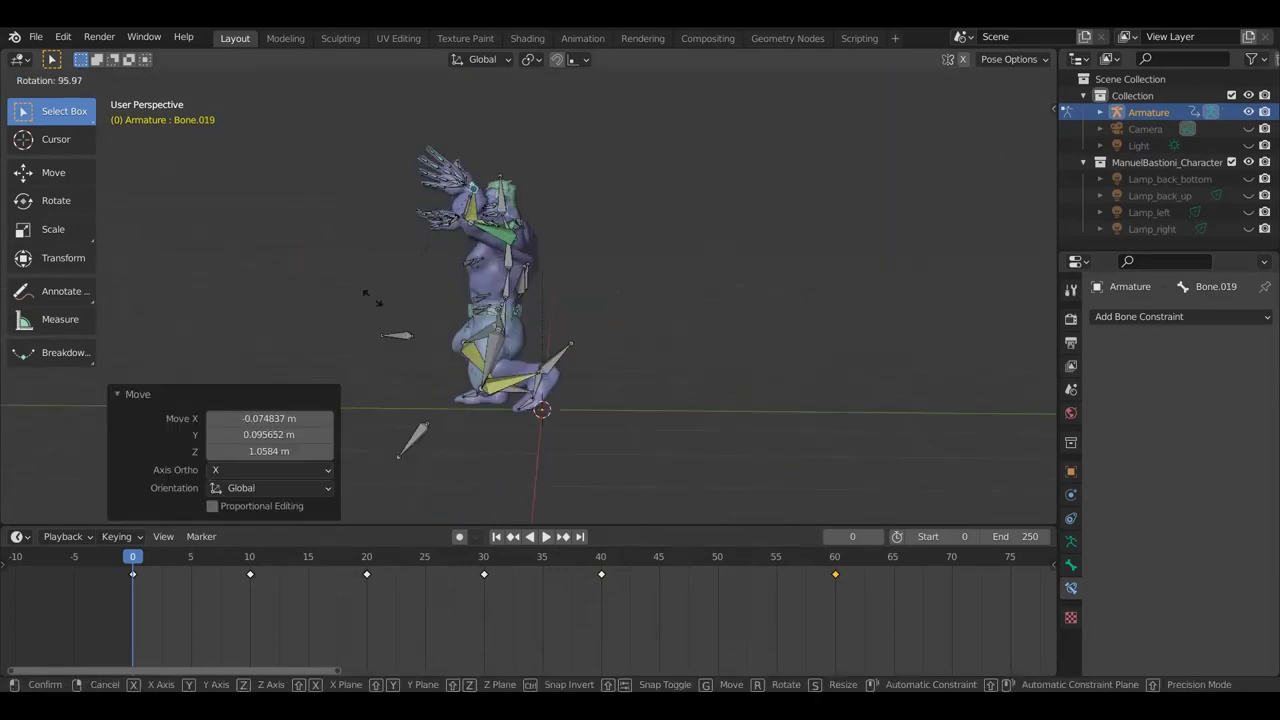
left_click(524, 245)
Step: Raise the hand higher and to the right, then rotate Bone.016 by -21.4°
middle_click_drag(524, 245, 718, 263)
key("g")
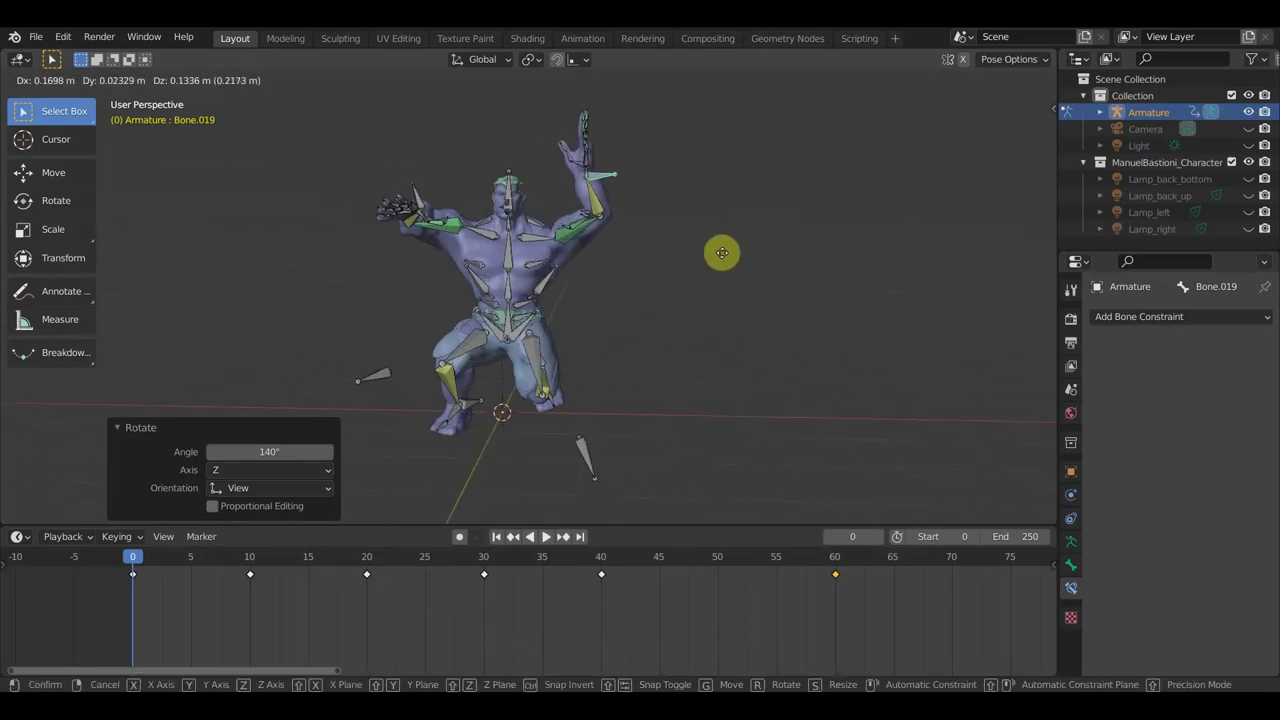
left_click(728, 252)
left_click(541, 237)
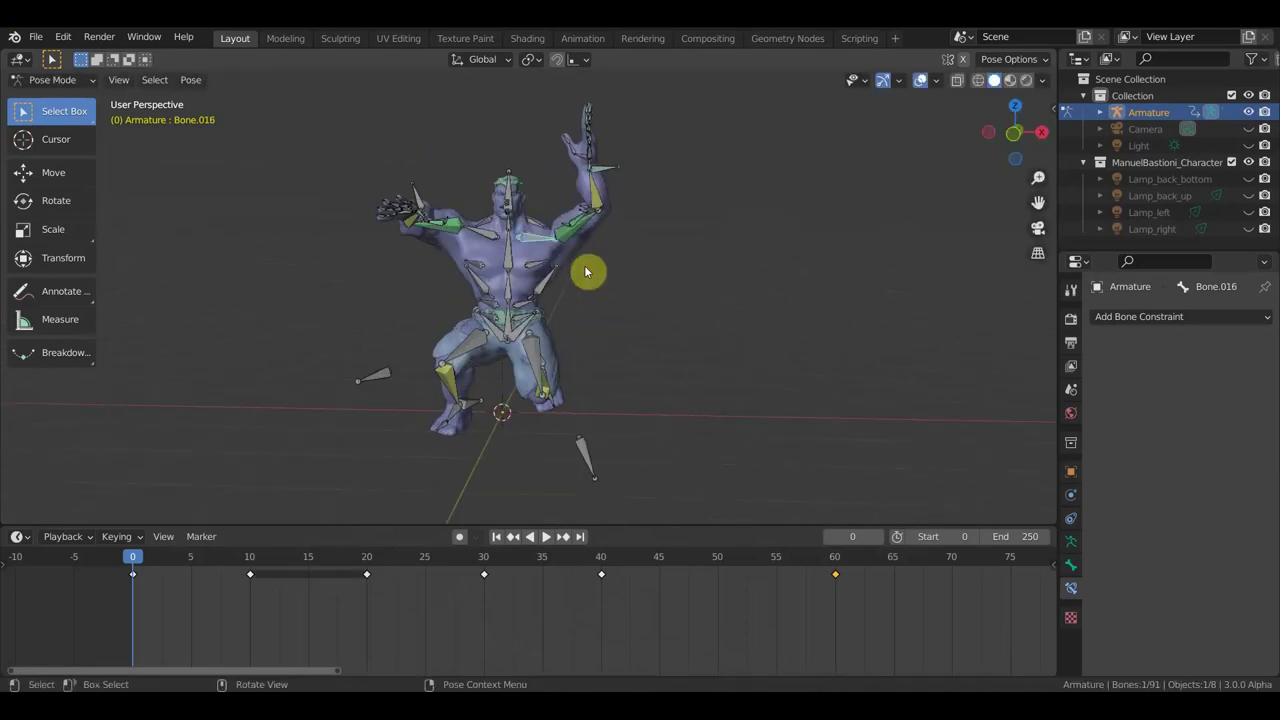
key("r")
left_click(536, 272)
Step: Shift the whole character using the root bone named Bone
middle_click_drag(536, 272, 586, 294)
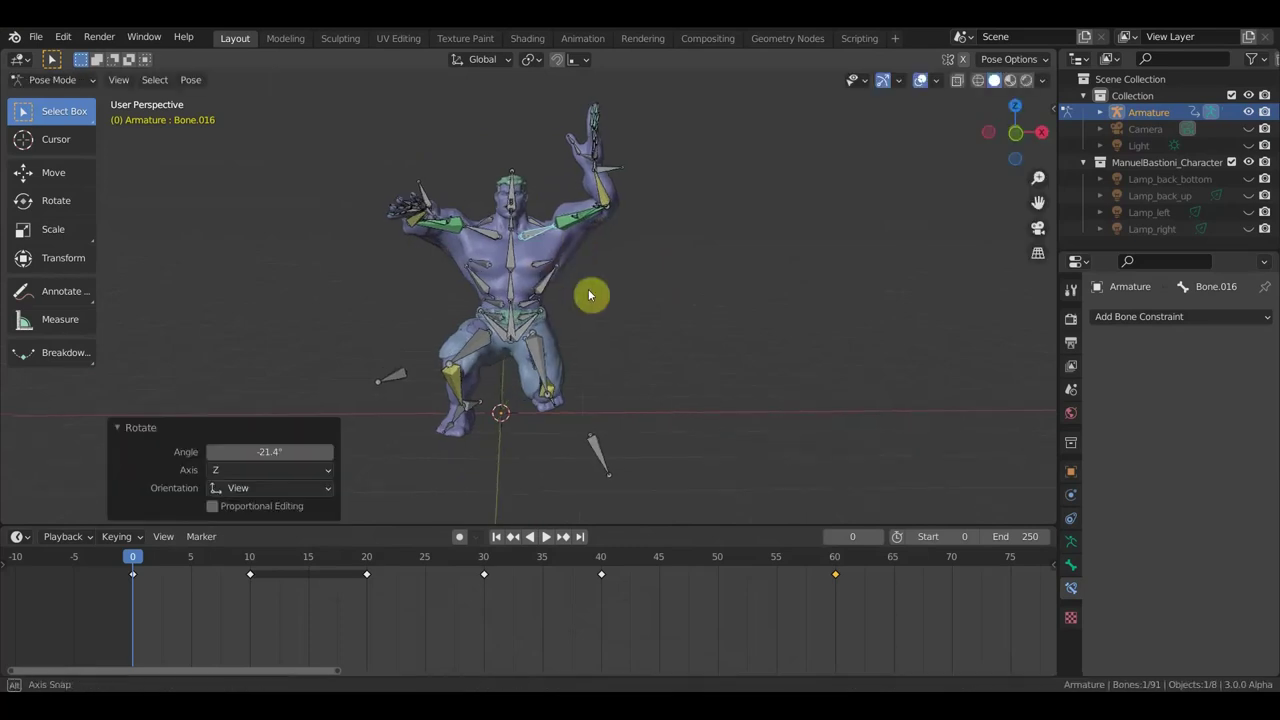
left_click(512, 323)
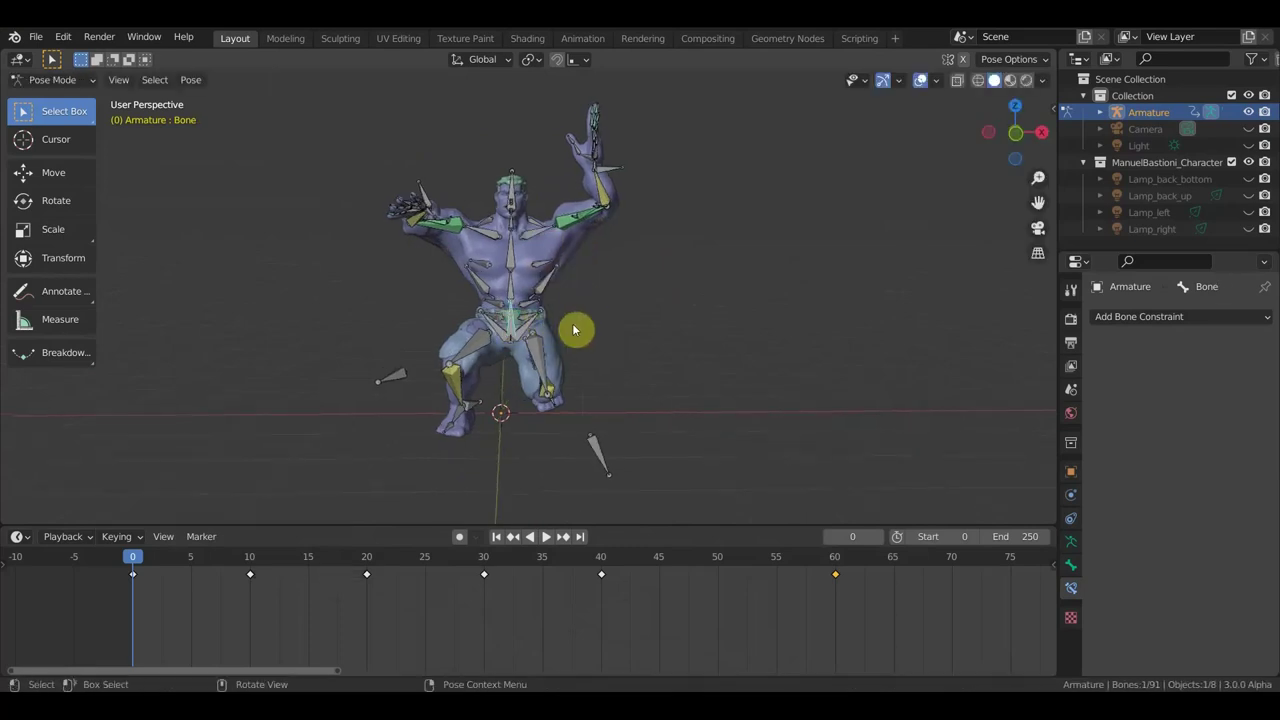
key("g")
left_click(561, 313)
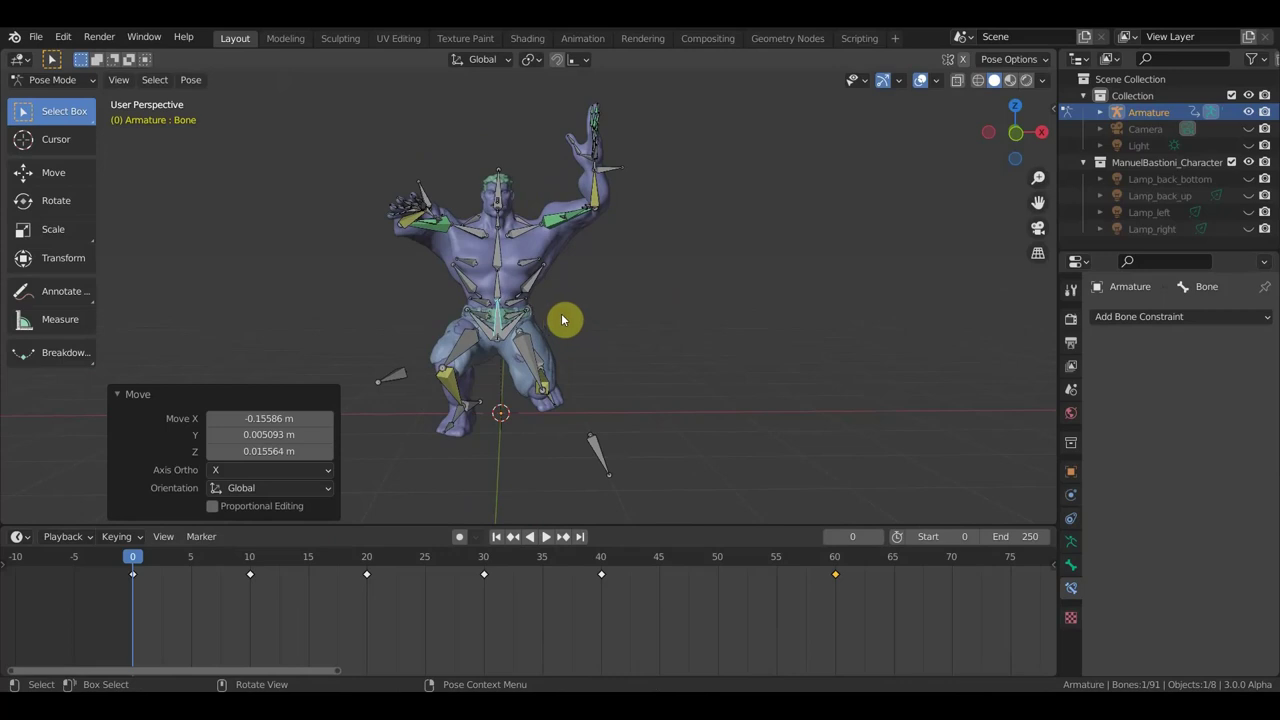
Step: Lean spine bone Bone.002 by -26.4° and rotate upper spine Bone.004 by 21.7°
middle_click_drag(561, 313, 500, 260)
left_click(500, 260)
key("r")
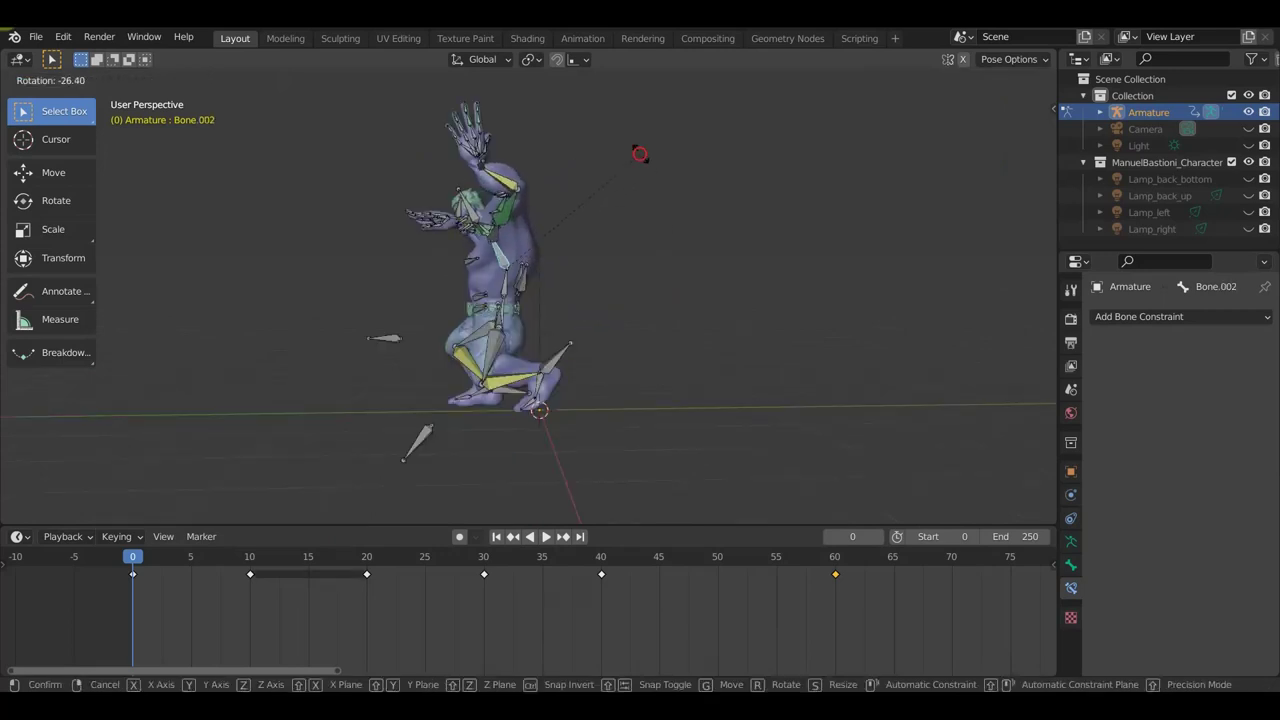
left_click(636, 152)
left_click(471, 213)
key("r")
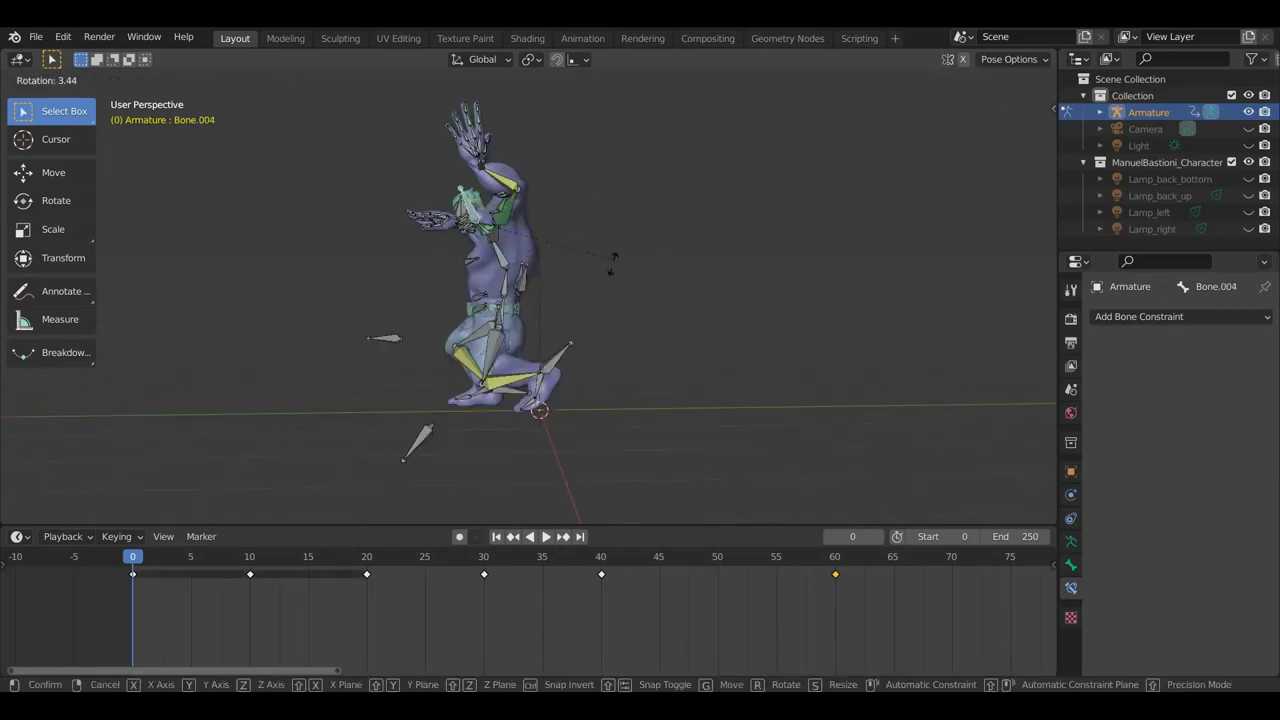
left_click(590, 292)
middle_click_drag(591, 294, 782, 309)
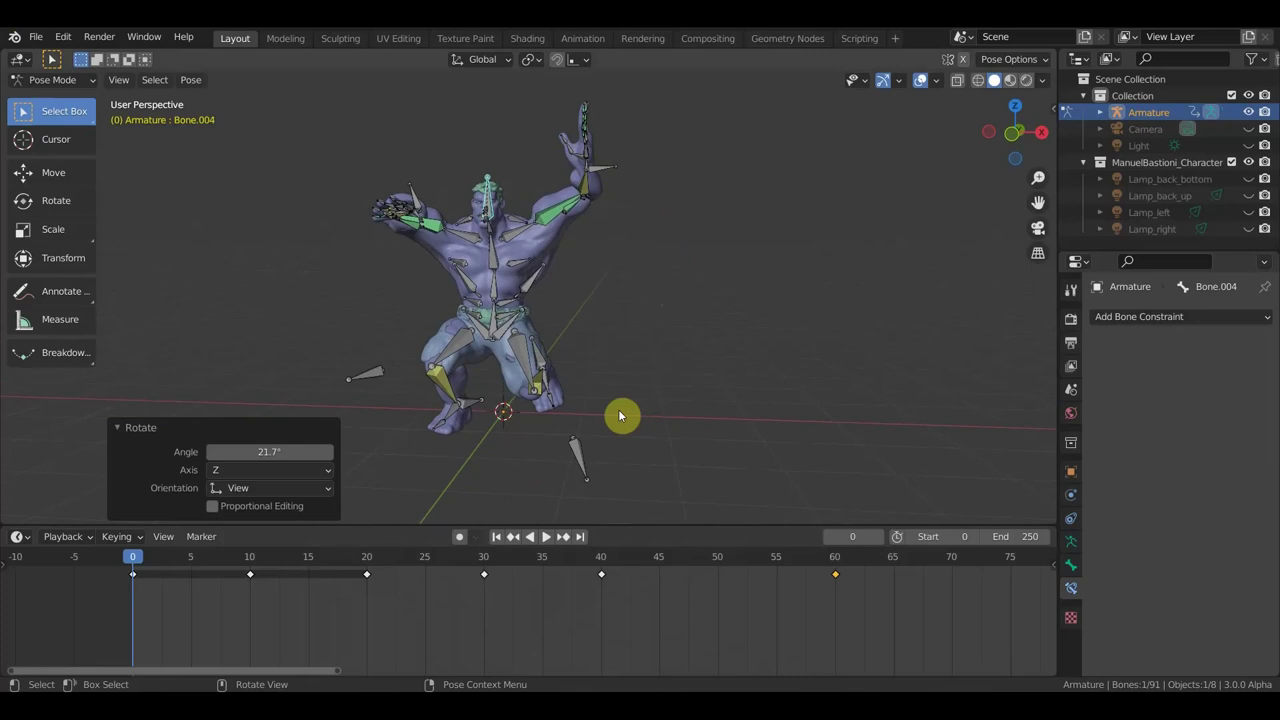
Step: Key location and rotation for every bone in the armature
key("a")
key("i")
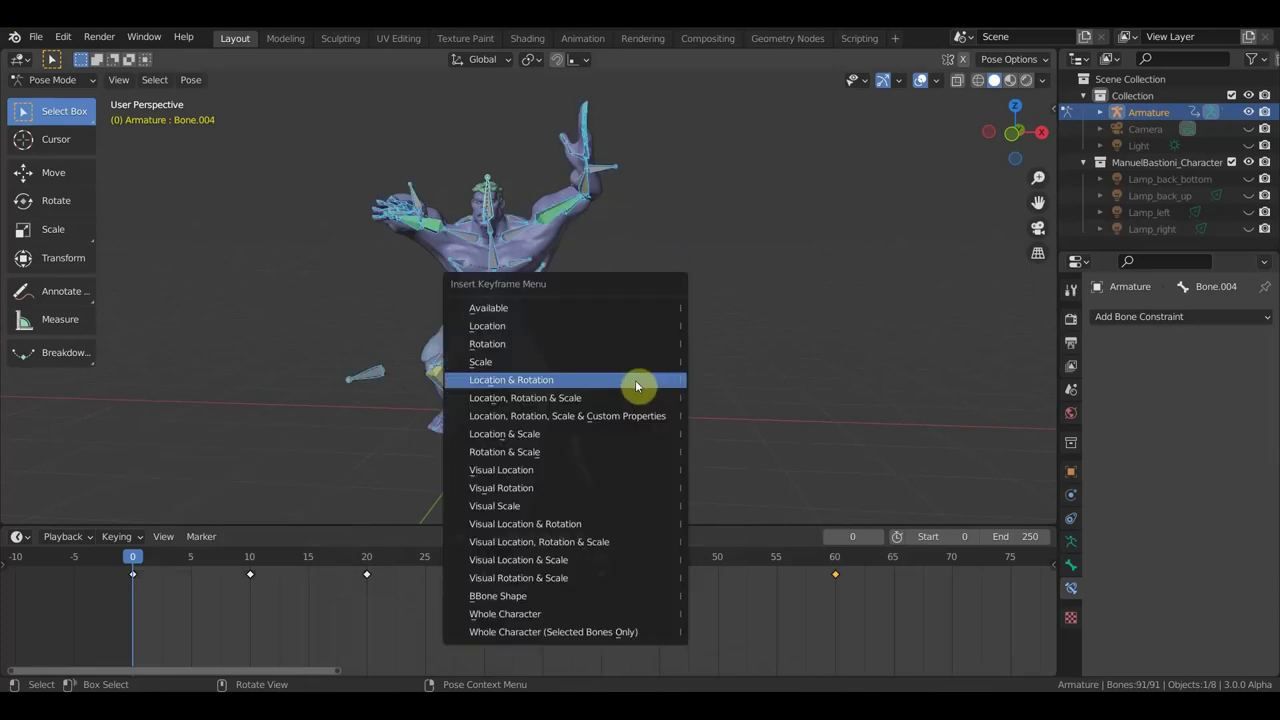
left_click(634, 381)
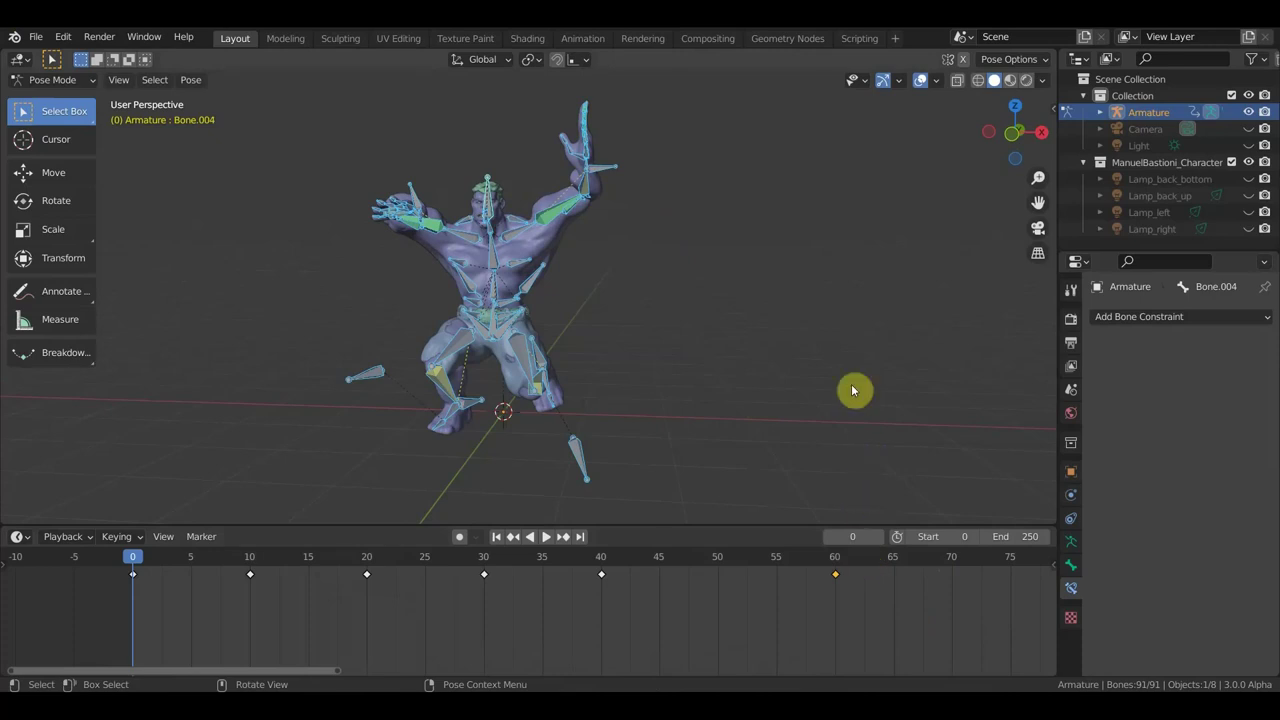
key("i")
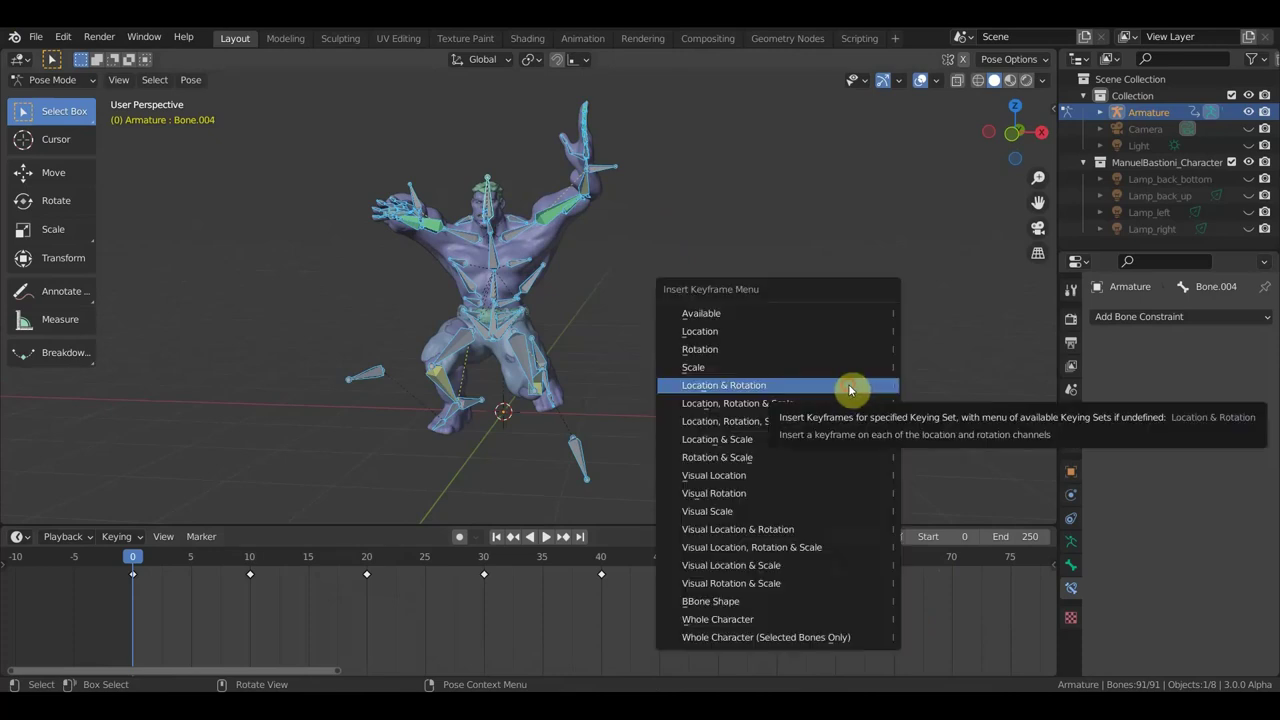
left_click(848, 385)
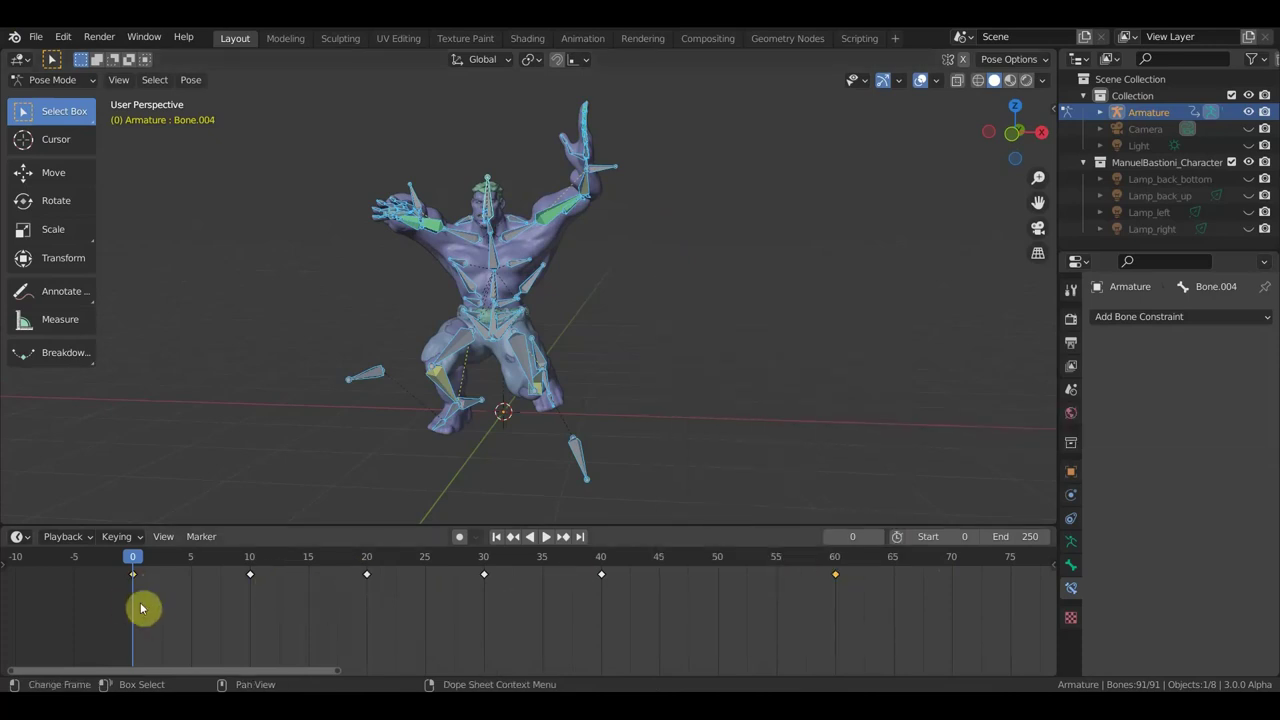
Step: Slide the selected keyframe to frame 65
middle_click_drag(103, 560, 185, 619)
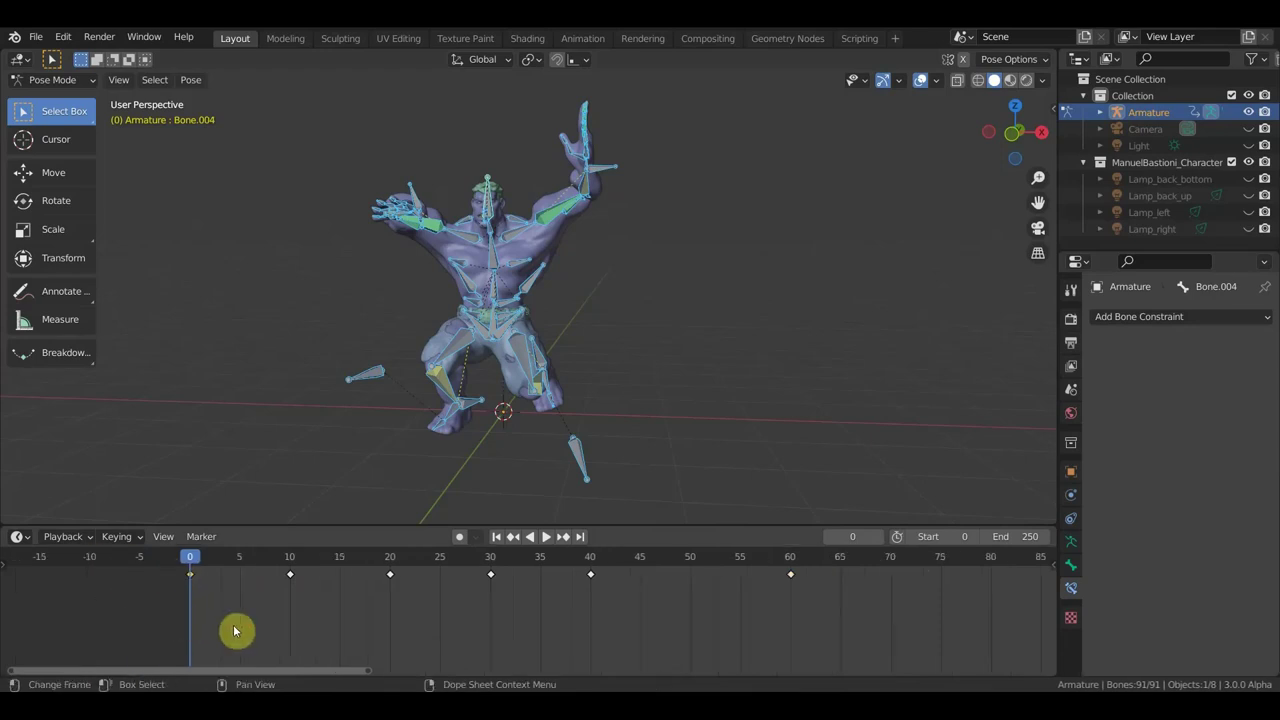
key("g")
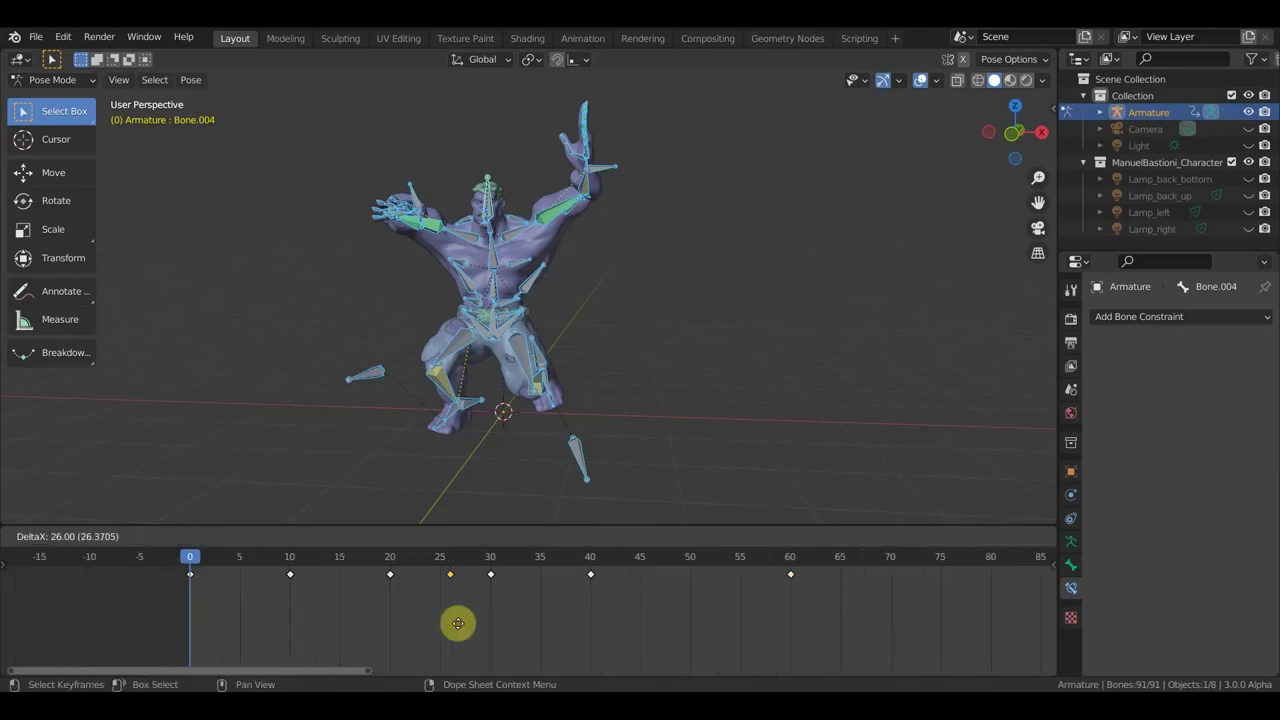
left_click(883, 621)
Step: Copy the frame-60 keyframe and paste an offset duplicate near the start
left_click(788, 573)
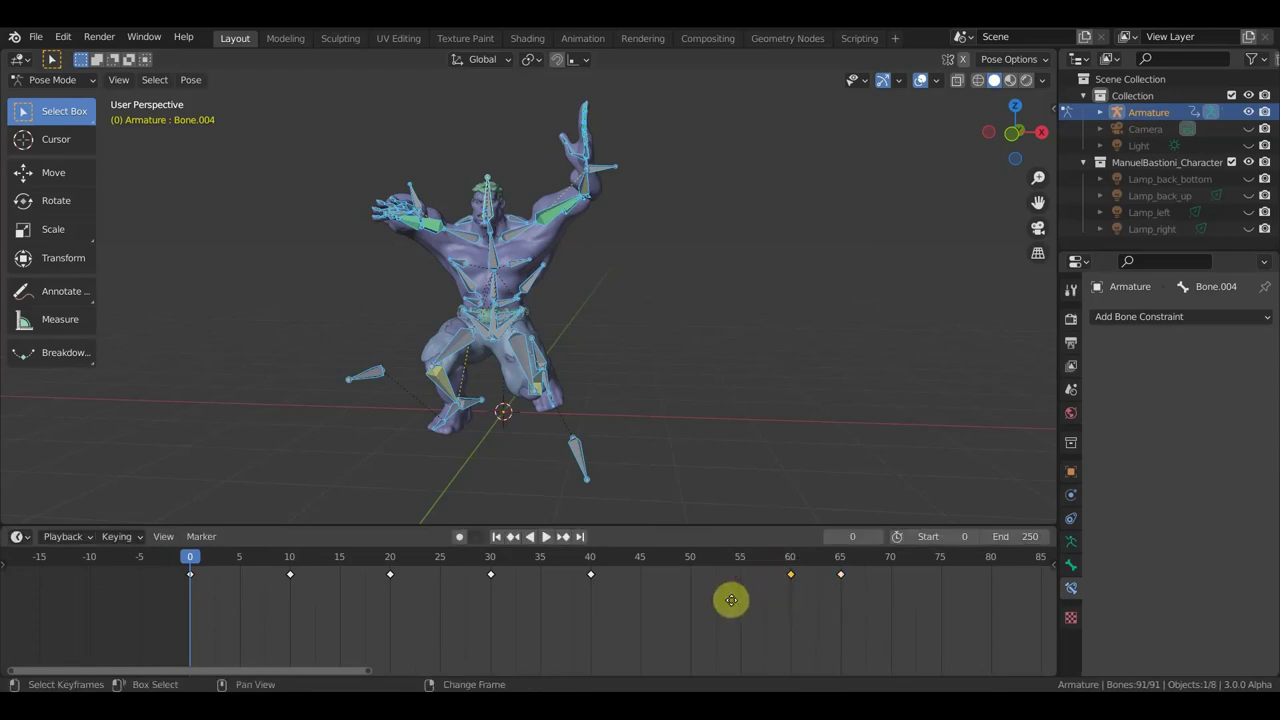
key("ctrl+c")
key("ctrl+v")
key("g")
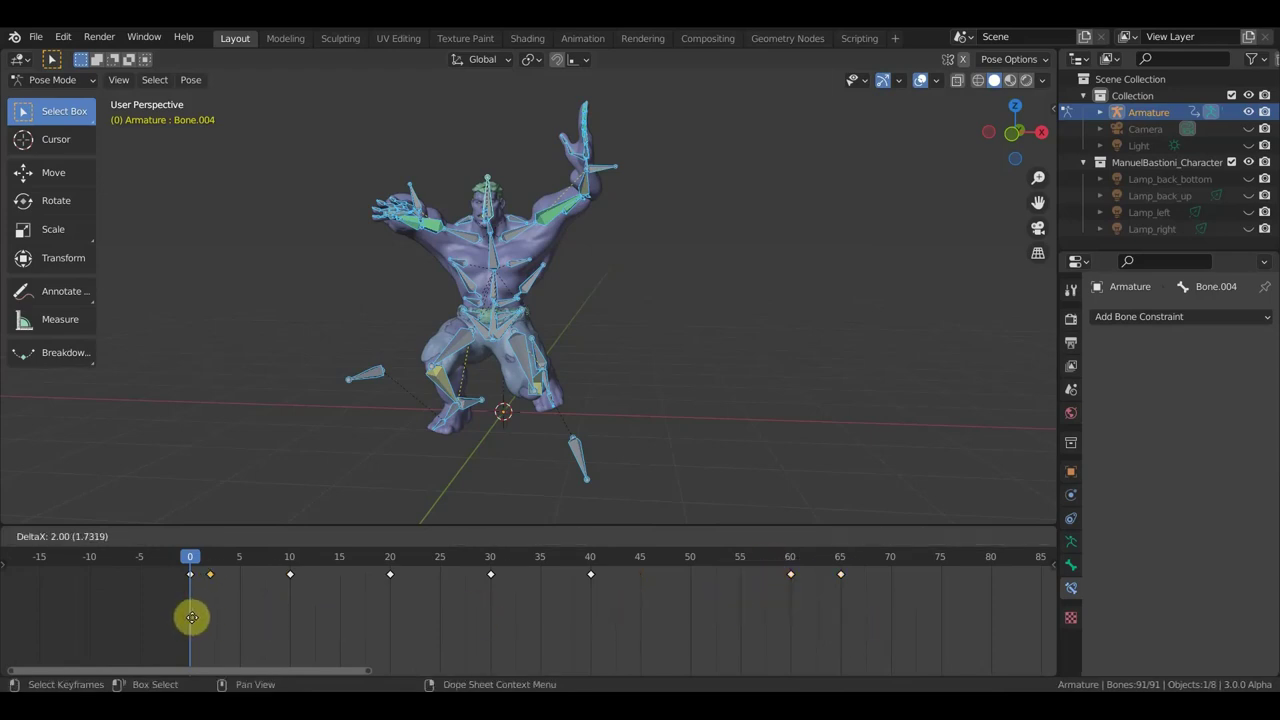
left_click(215, 620)
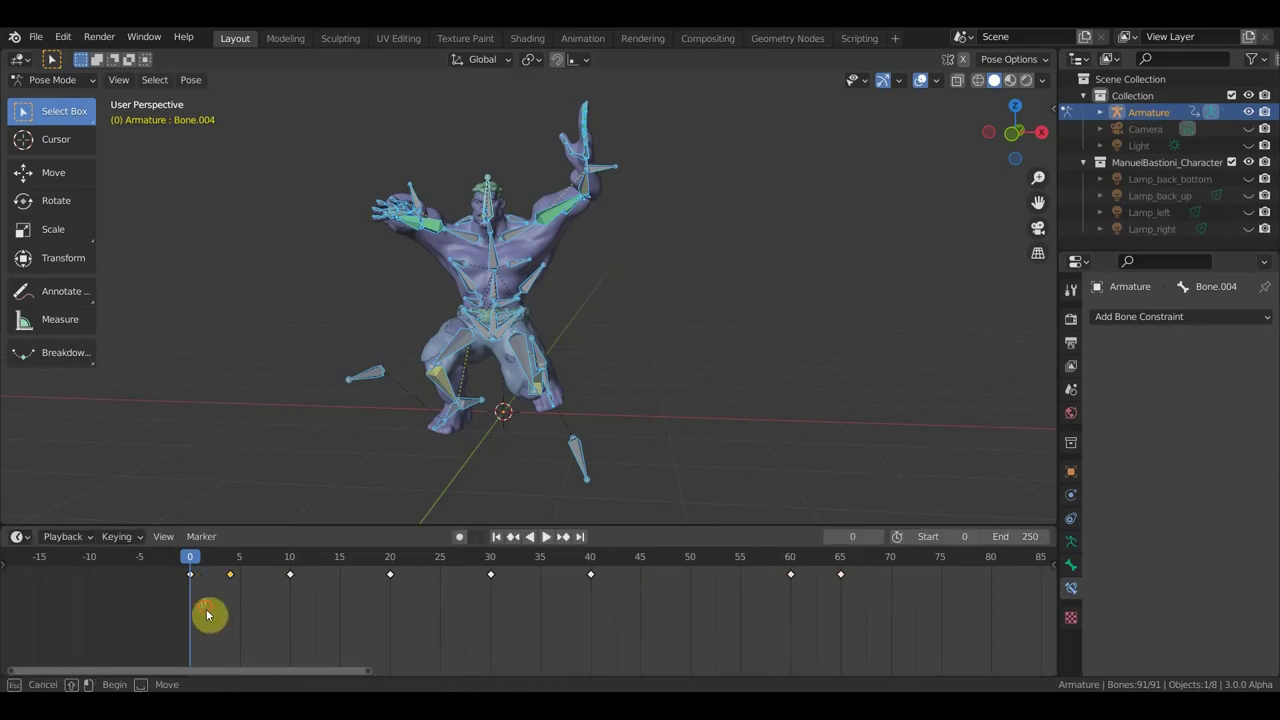
Step: Restore the upright pose at frame 0 by moving the stray frame-4 key onto frame 0
left_click(188, 575)
key("Delete")
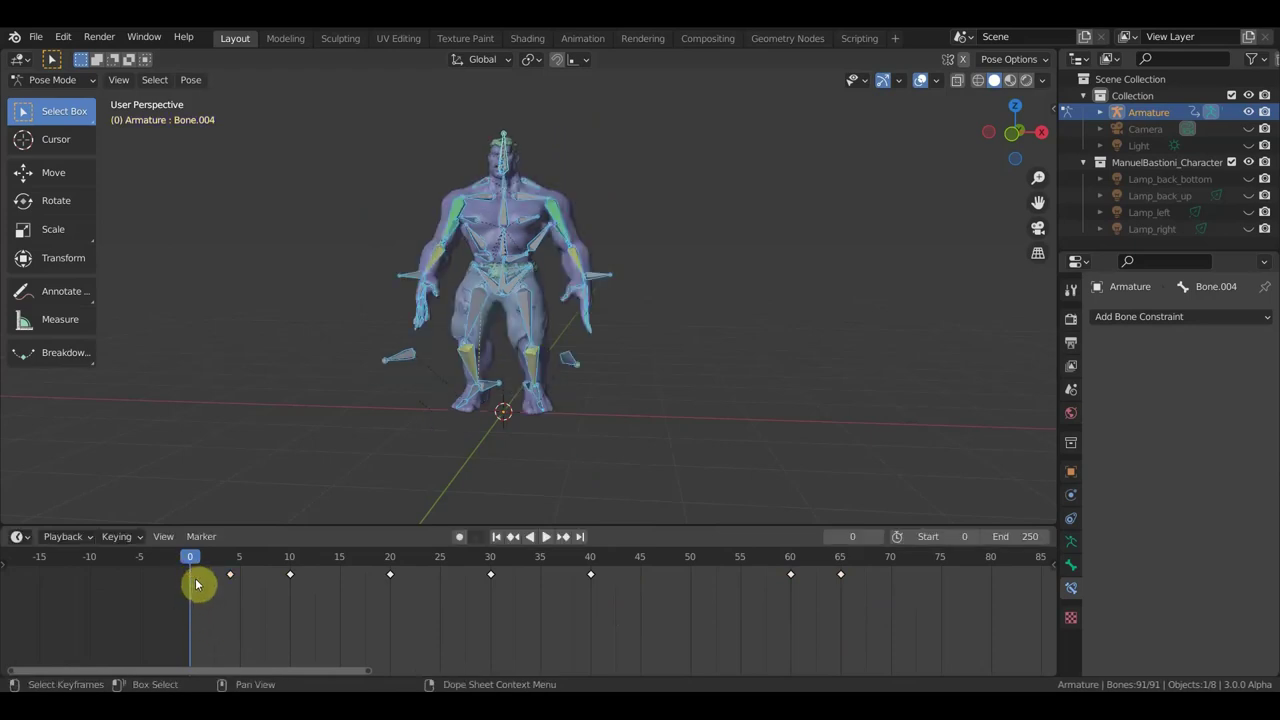
left_click(229, 574)
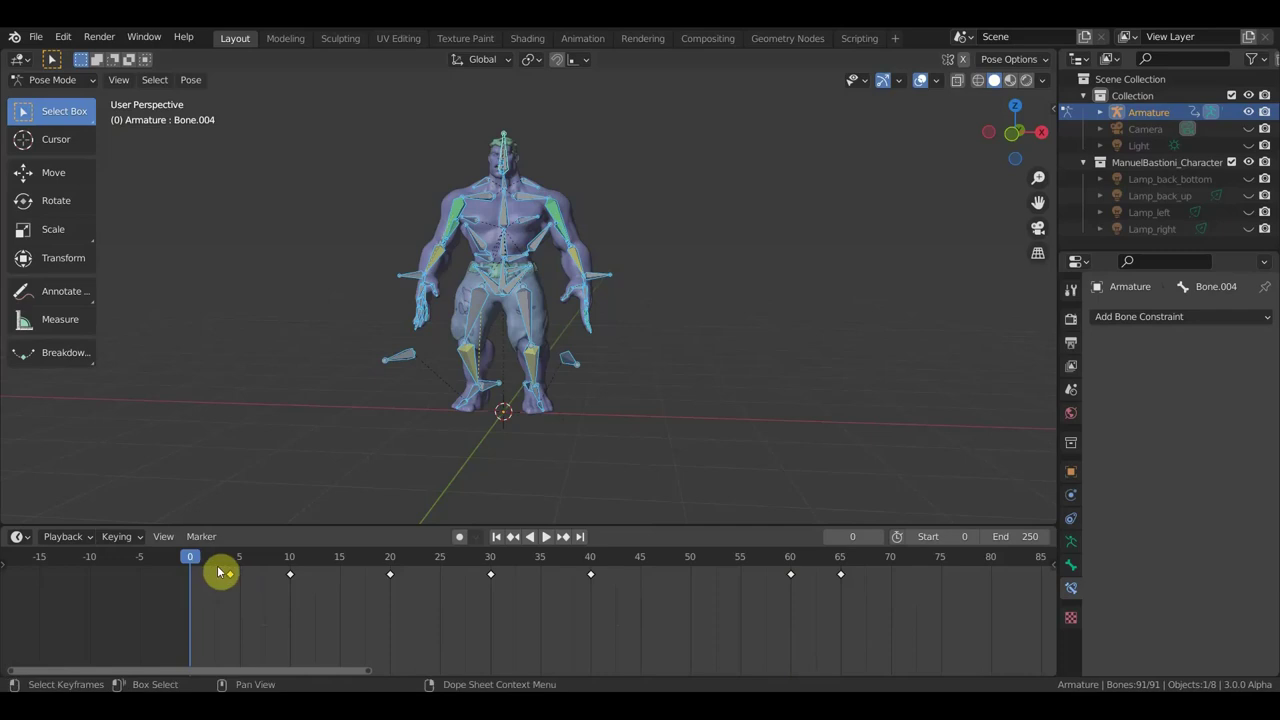
key("g")
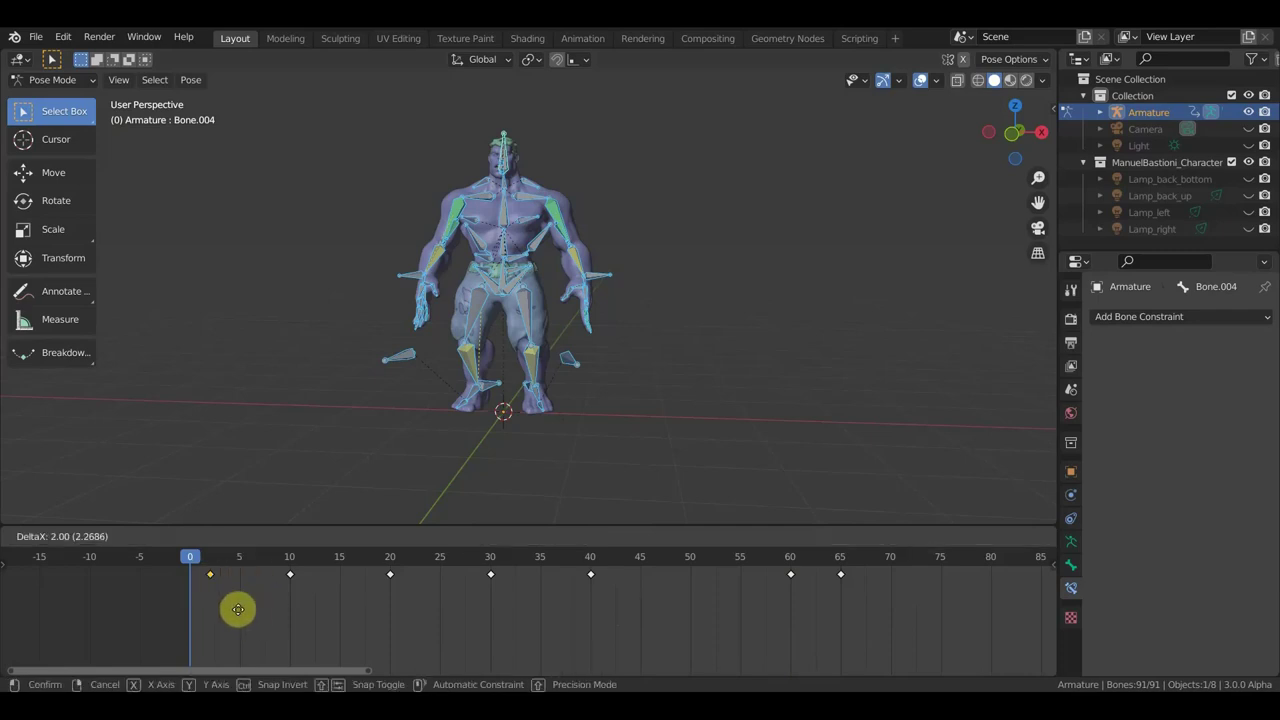
left_click(218, 605)
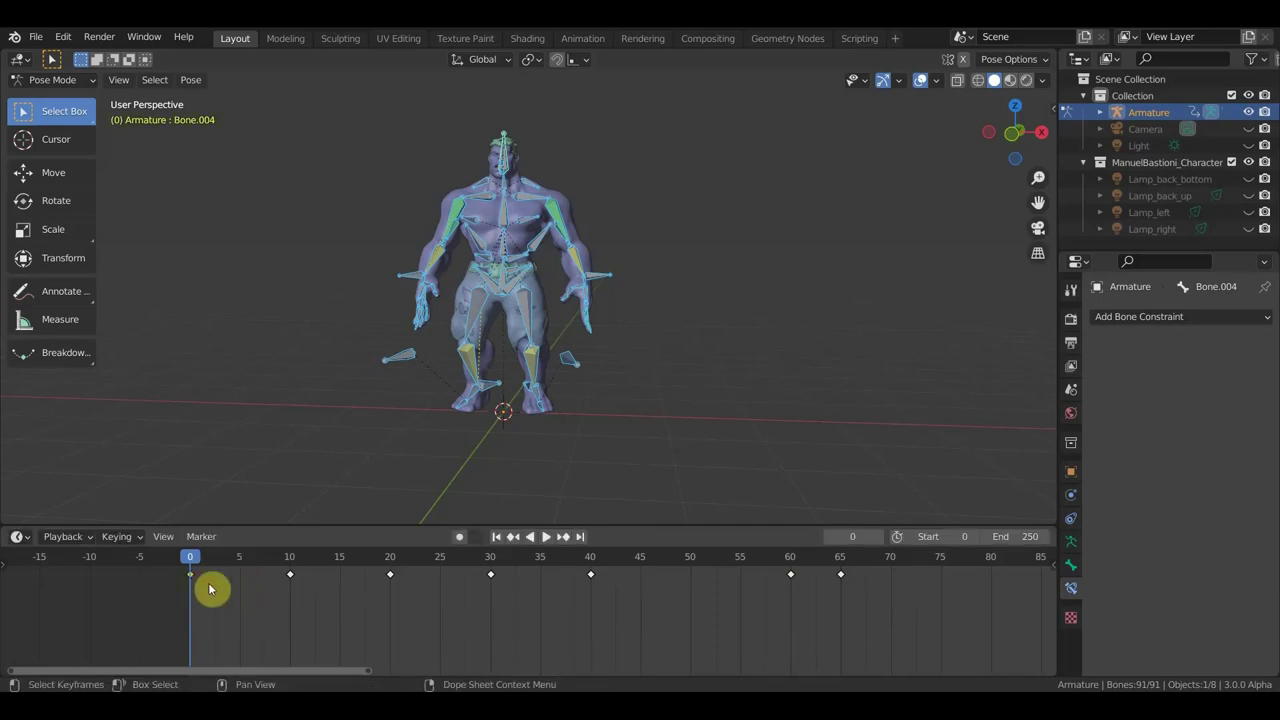
Step: Play the animation and stop at frame 60, selecting its keyframe
key("space")
left_click_drag(603, 575, 797, 590)
key("space")
left_click(776, 576)
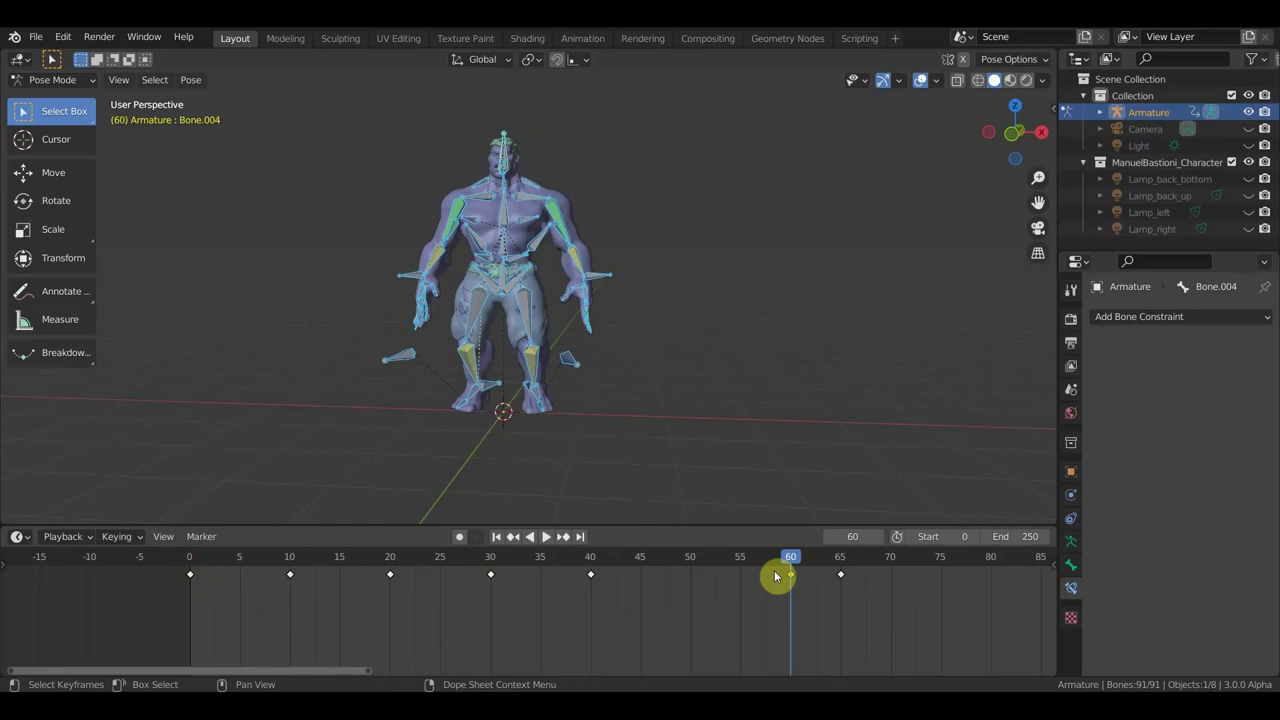
Step: Delete the frame-60 key and move the raised-arms key from 65 to 60
key("Delete")
left_click(840, 576)
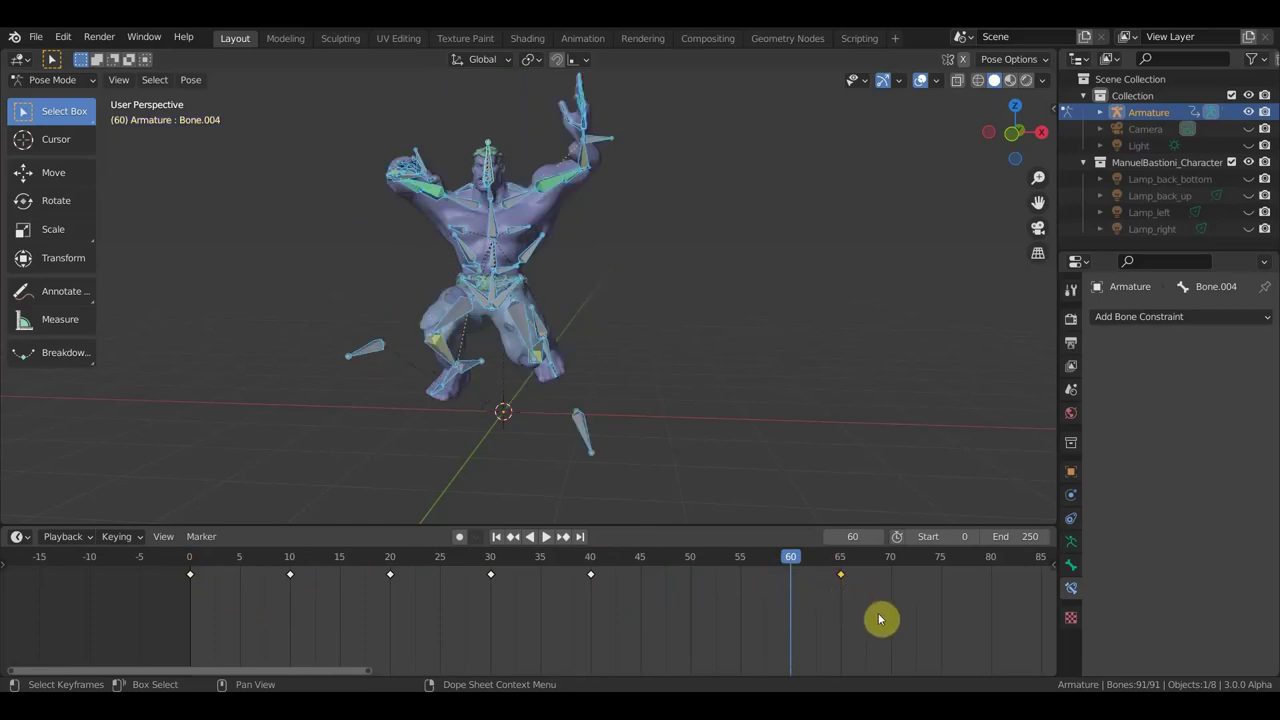
key("g")
left_click(828, 621)
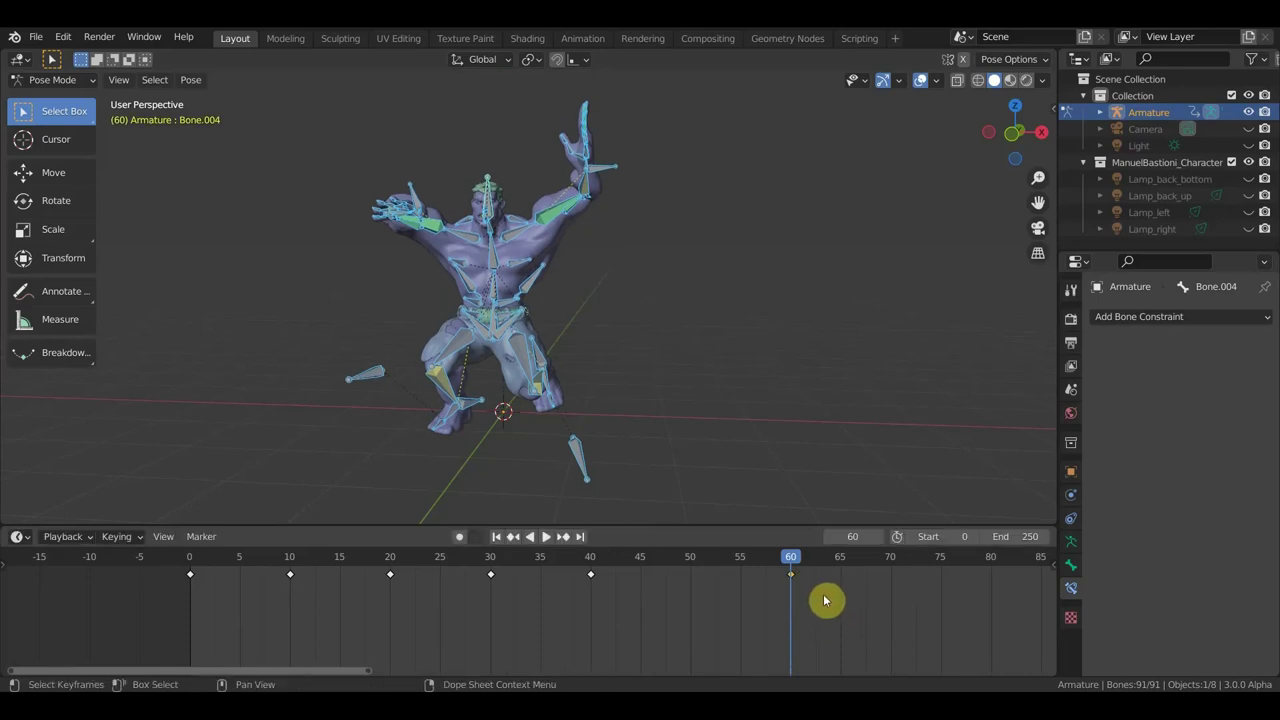
Step: Hide overlays and scrub from frame 51 back to frame 0 to review the poses
left_click_drag(791, 563, 440, 560)
scroll(565, 415, "down", 4)
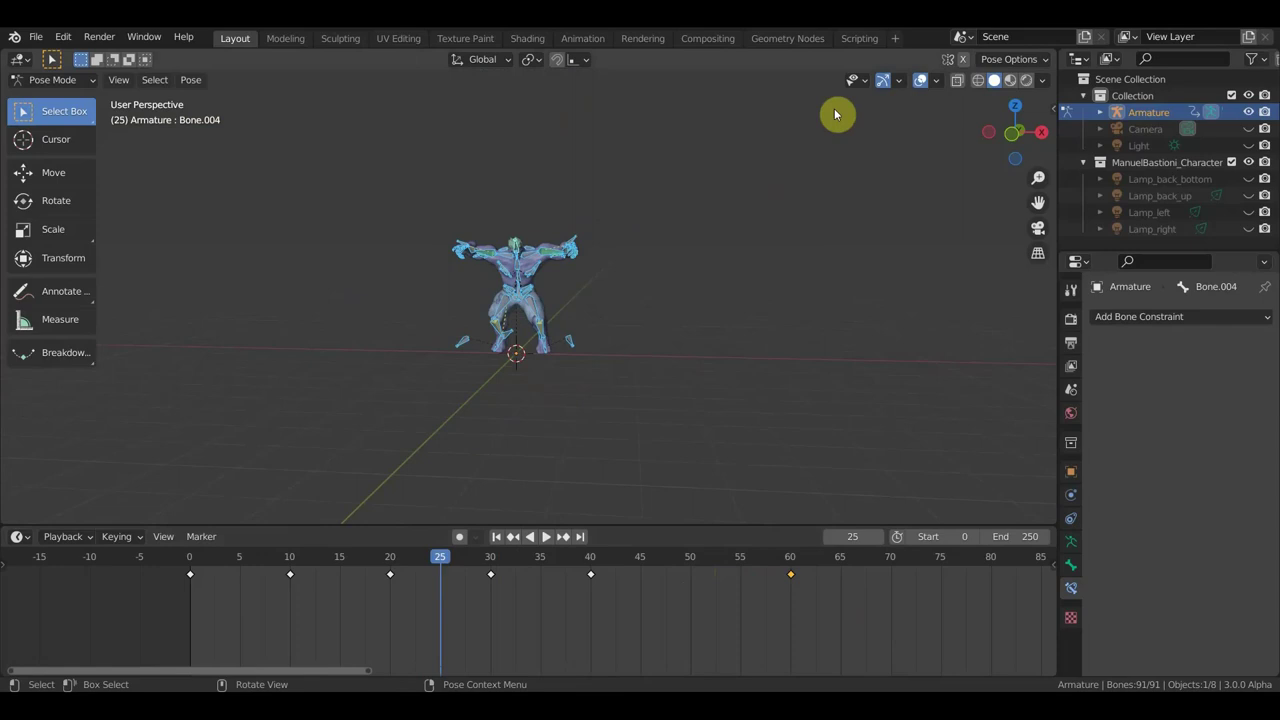
left_click(921, 79)
middle_click_drag(794, 329, 677, 349)
scroll(677, 349, "up", 2)
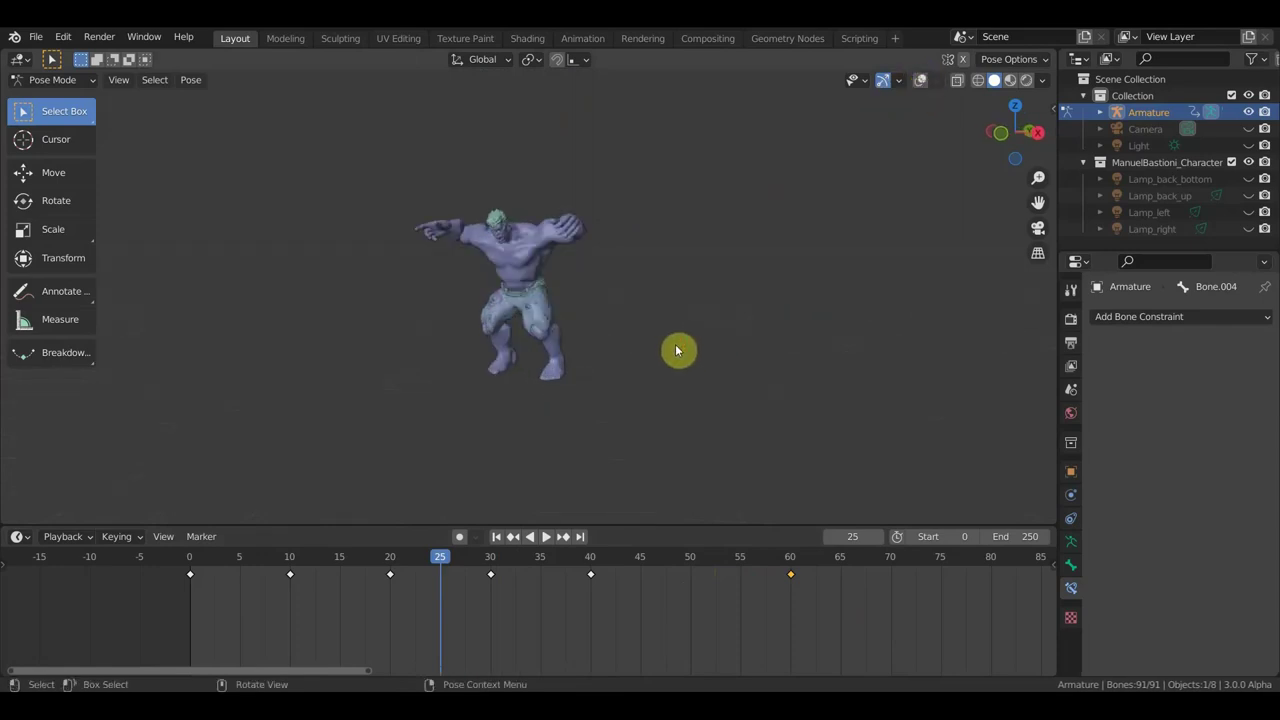
mouse_move(437, 563)
left_mouse_down()
mouse_move(199, 563)
mouse_move(749, 562)
mouse_move(913, 596)
left_mouse_up()
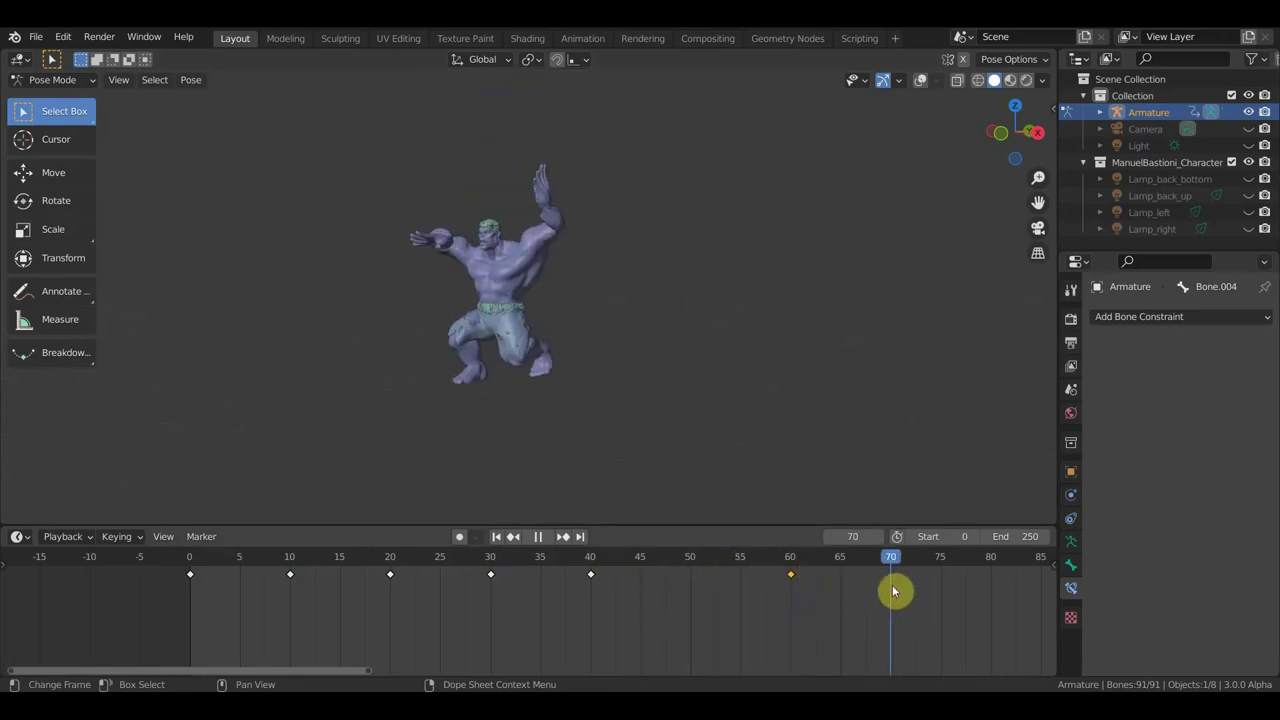
middle_click_drag(808, 408, 748, 394)
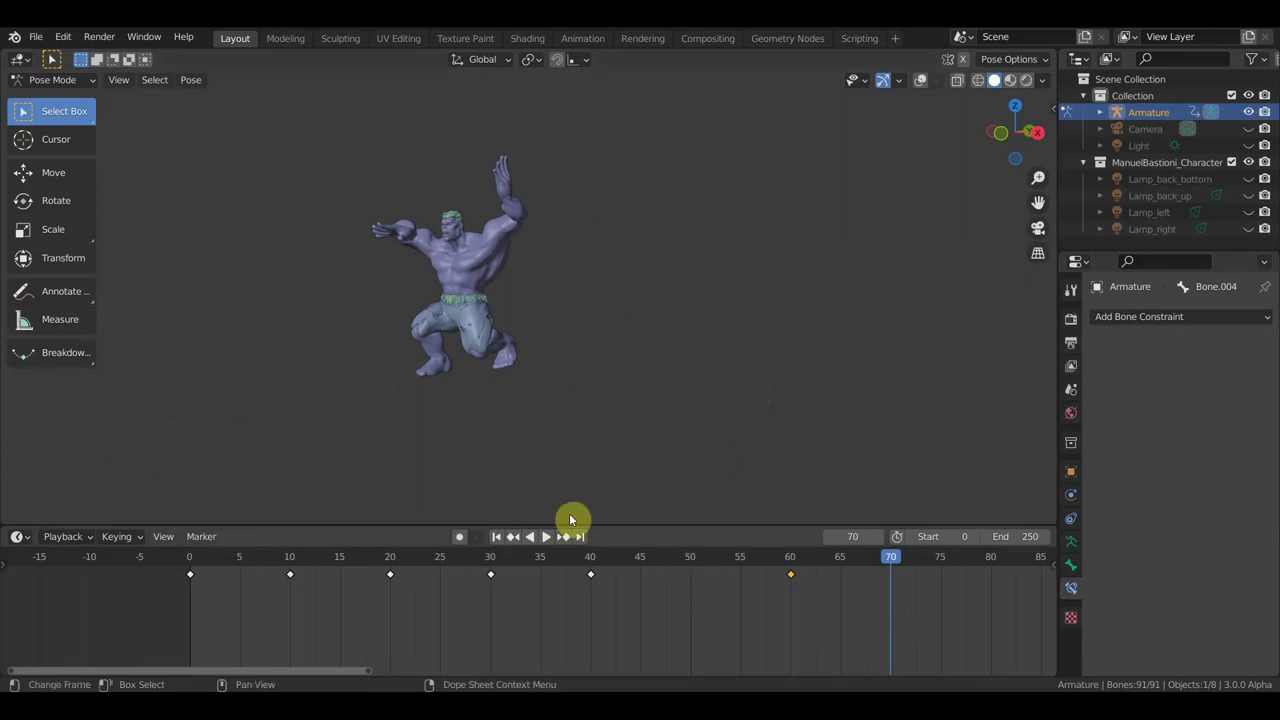
Step: Duplicate the frame-0 standing pose key onto frame 70
left_click_drag(157, 560, 197, 602)
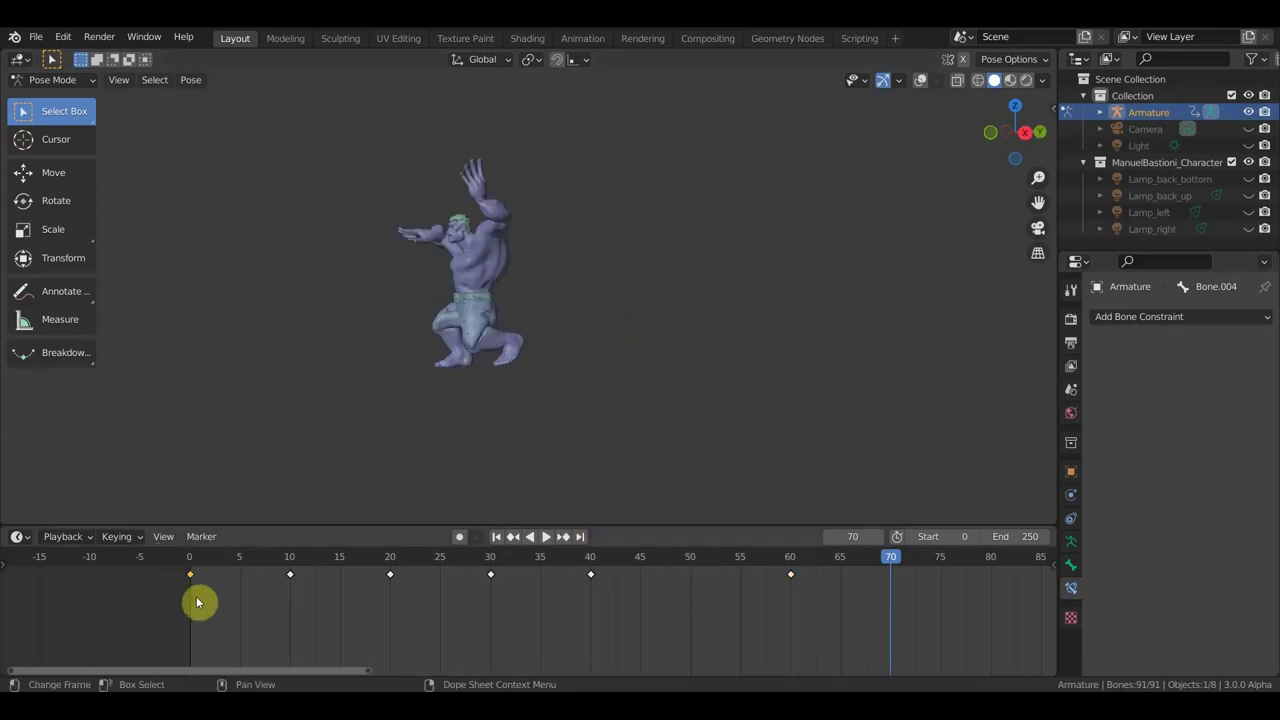
key("g")
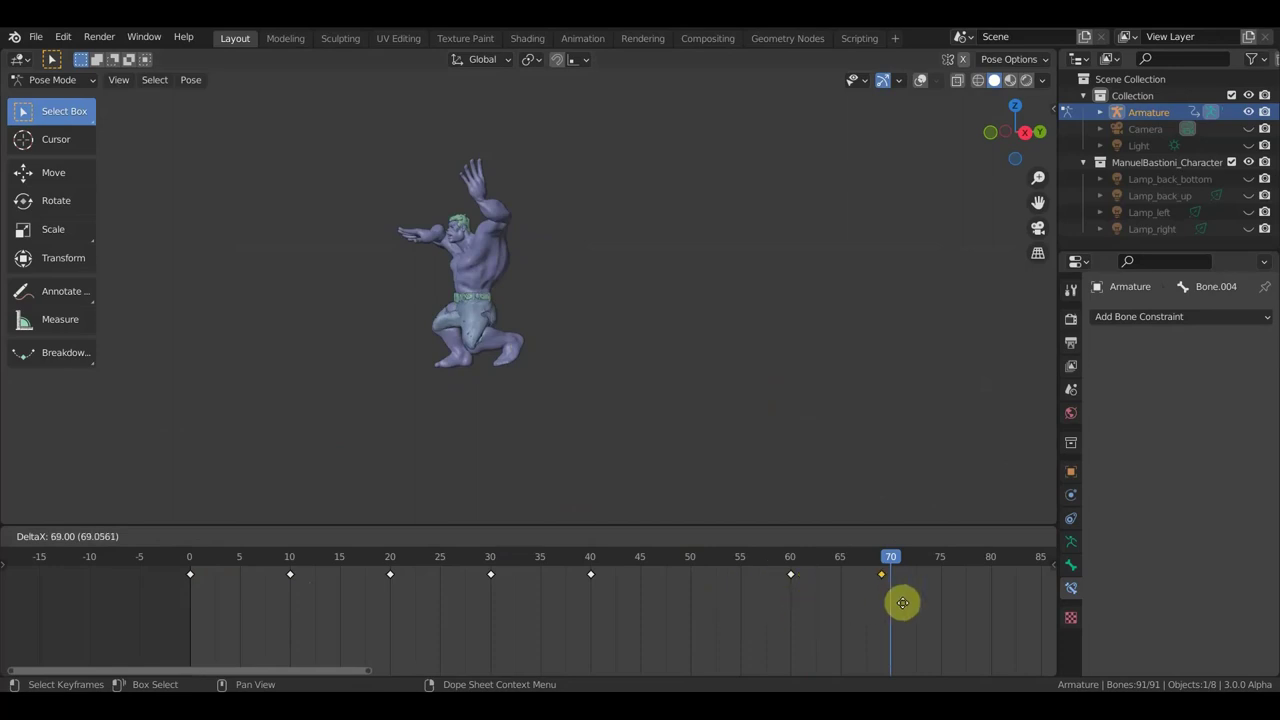
left_click(908, 602)
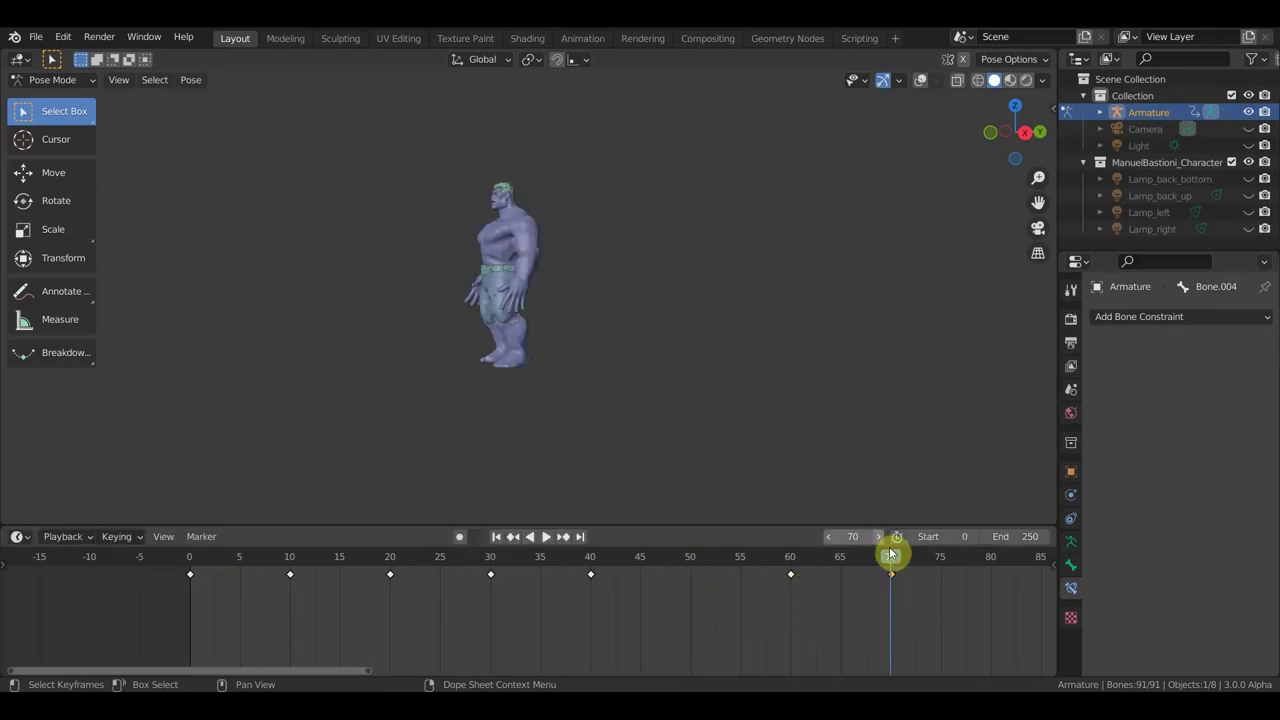
Step: Play back the jump, then turn the bone and grid overlays back on
middle_click_drag(777, 423, 762, 369)
scroll(762, 369, "up", 3)
key("space")
left_click_drag(886, 560, 796, 560)
left_click(920, 80)
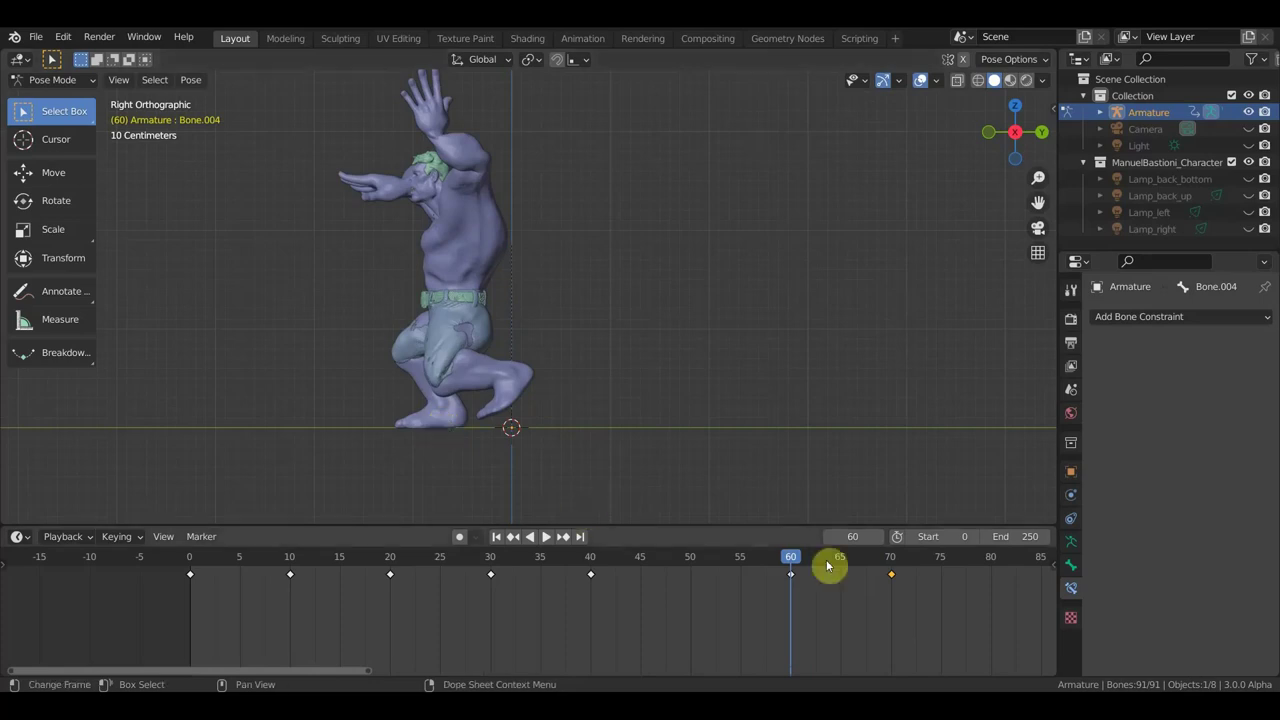
Step: At frame 70, shift the whole character backward along the Y axis
left_click(893, 566)
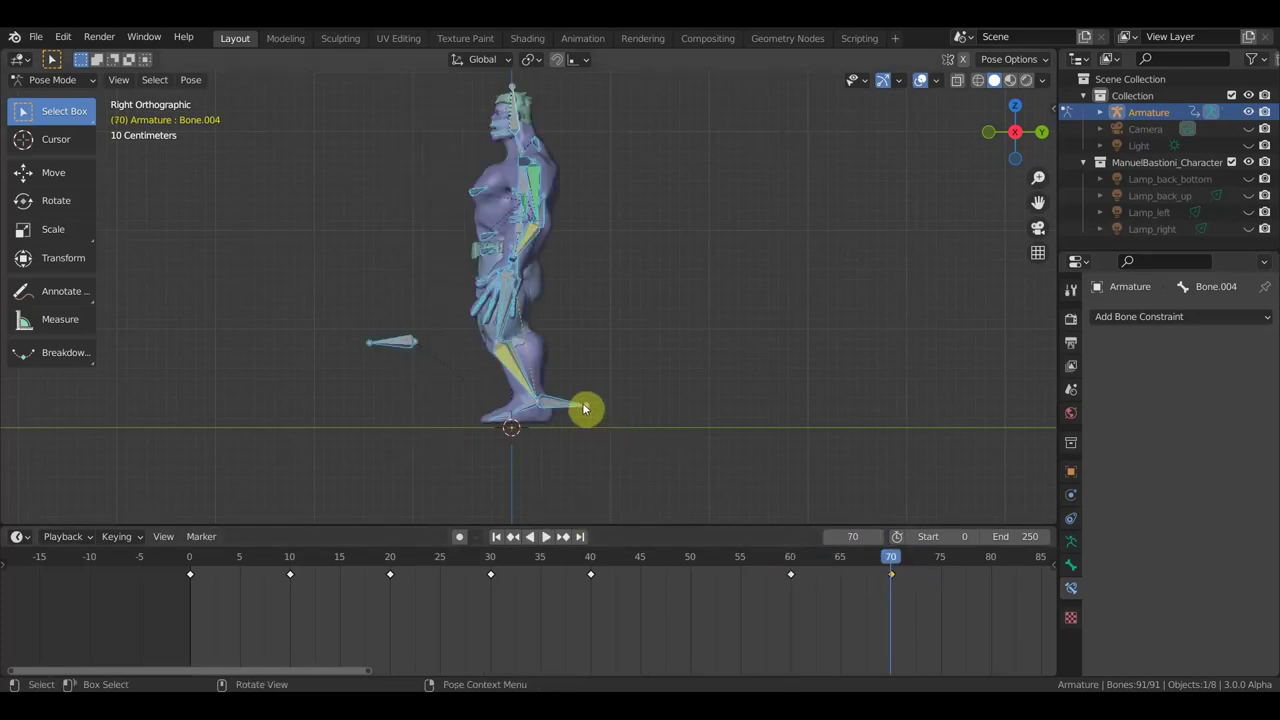
left_click(52, 172)
left_click_drag(589, 322, 469, 338)
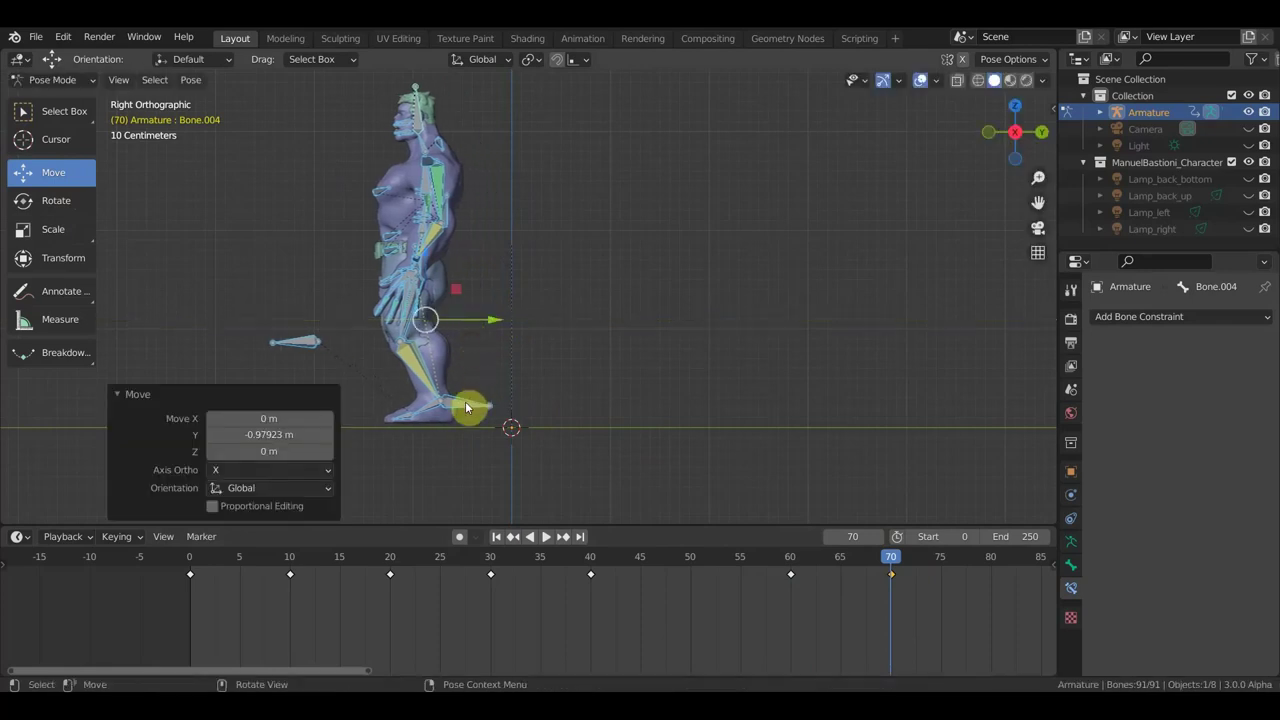
Step: In Right Orthographic view, rotate lower spine Bone.001 forward to -23.3°
left_click(465, 401)
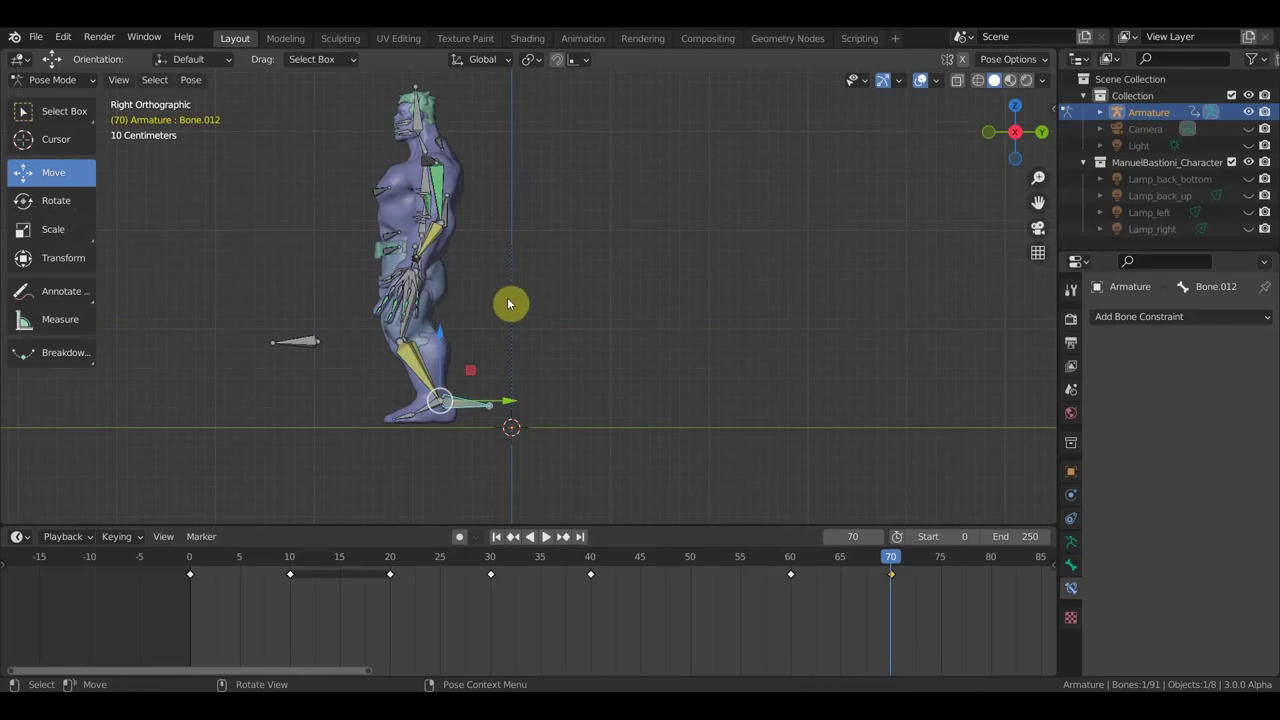
mouse_move(505, 353)
middle_mouse_down()
mouse_move(546, 306)
mouse_move(637, 314)
mouse_move(501, 353)
middle_mouse_up()
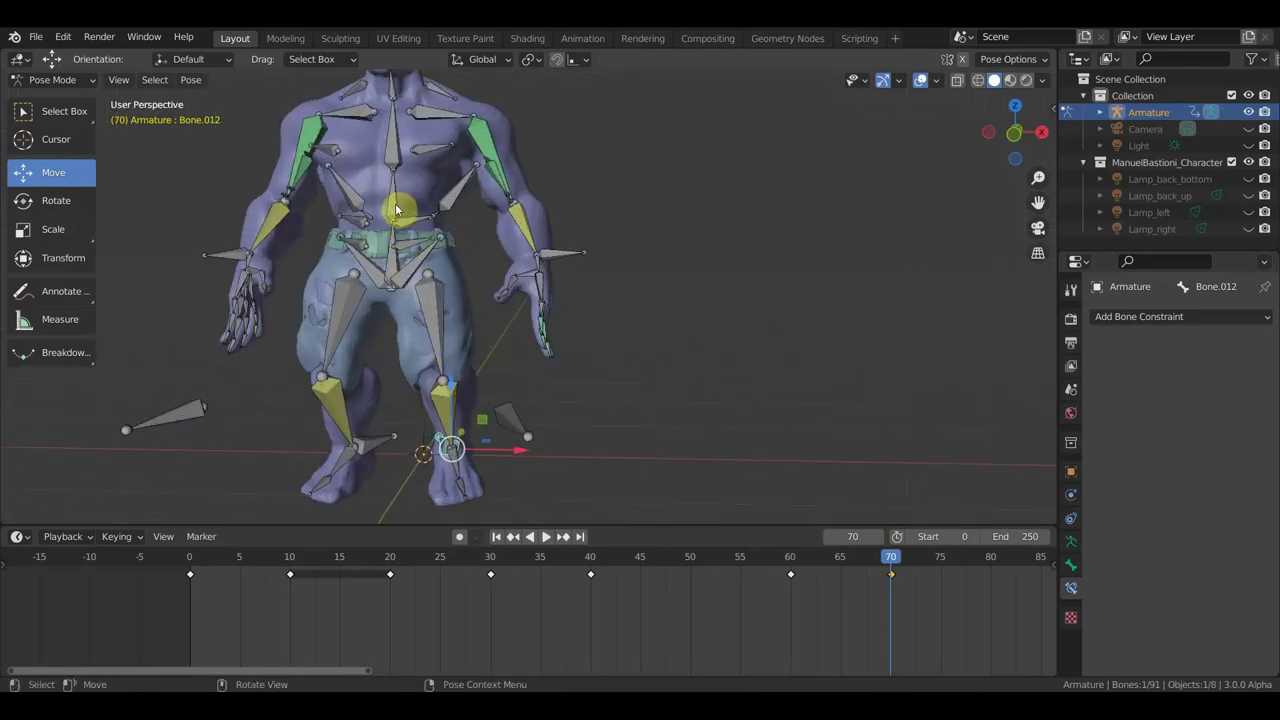
left_click(577, 316)
mouse_move(577, 316)
middle_mouse_down()
mouse_move(434, 323)
mouse_move(530, 325)
mouse_move(634, 400)
mouse_move(623, 371)
middle_mouse_up()
key("KP_3")
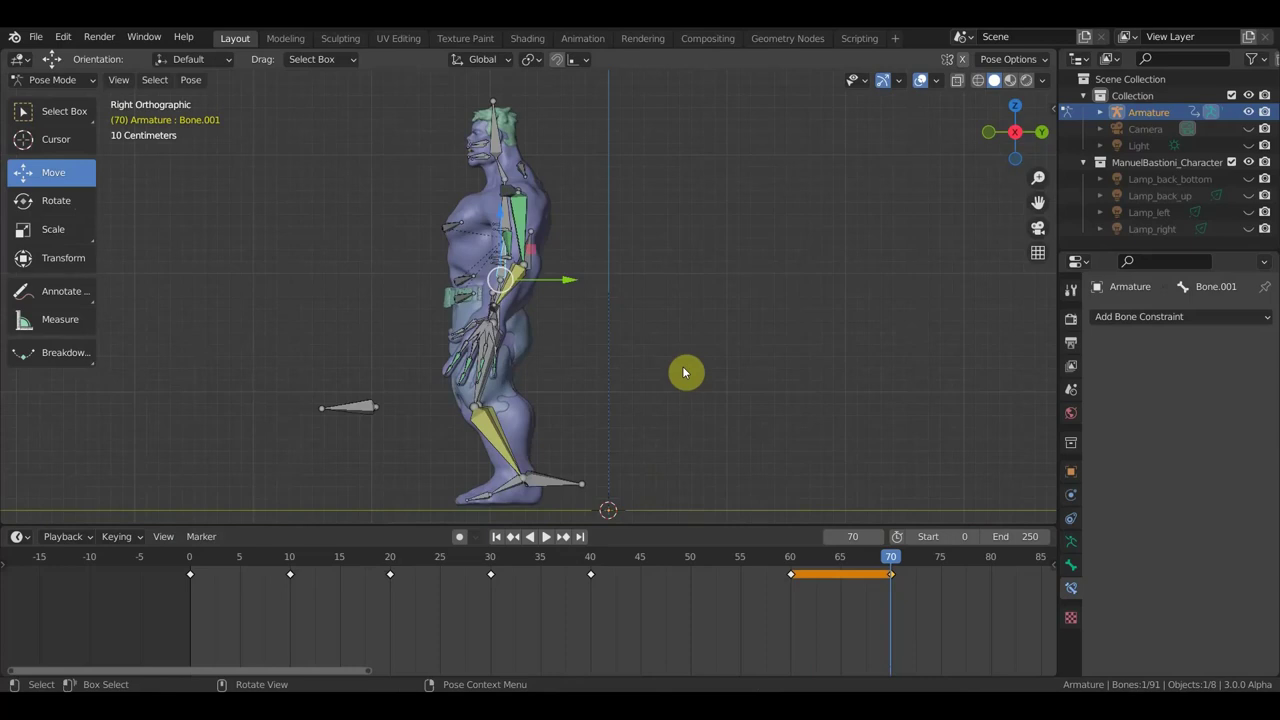
key("r")
left_click(676, 240)
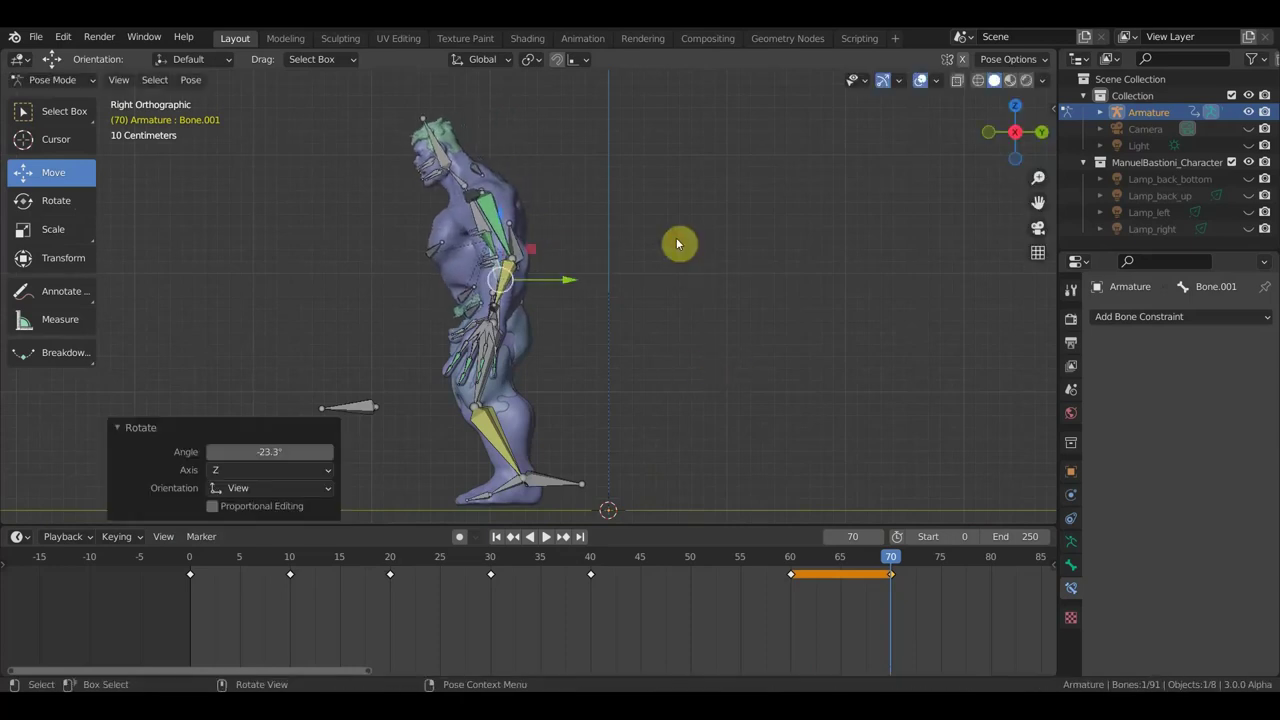
Step: Tilt upper spine Bone.002 forward to -12.7° and select a second bone
left_click(473, 225)
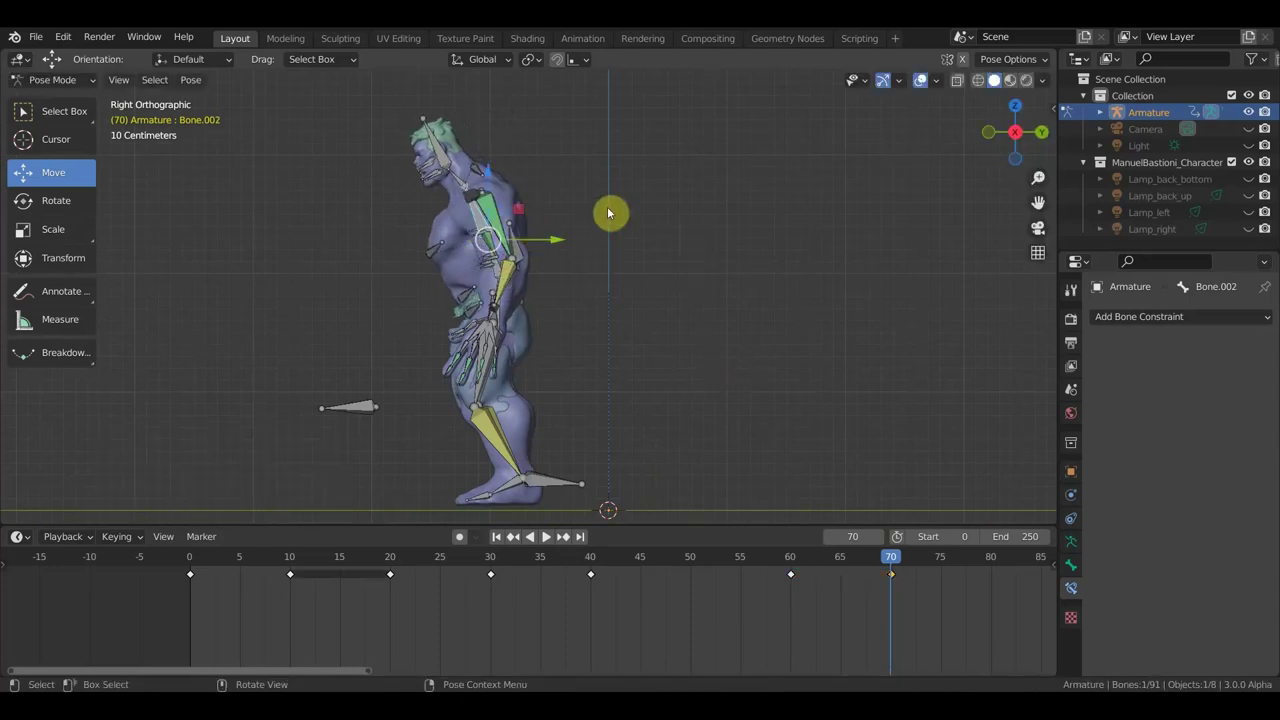
key("r")
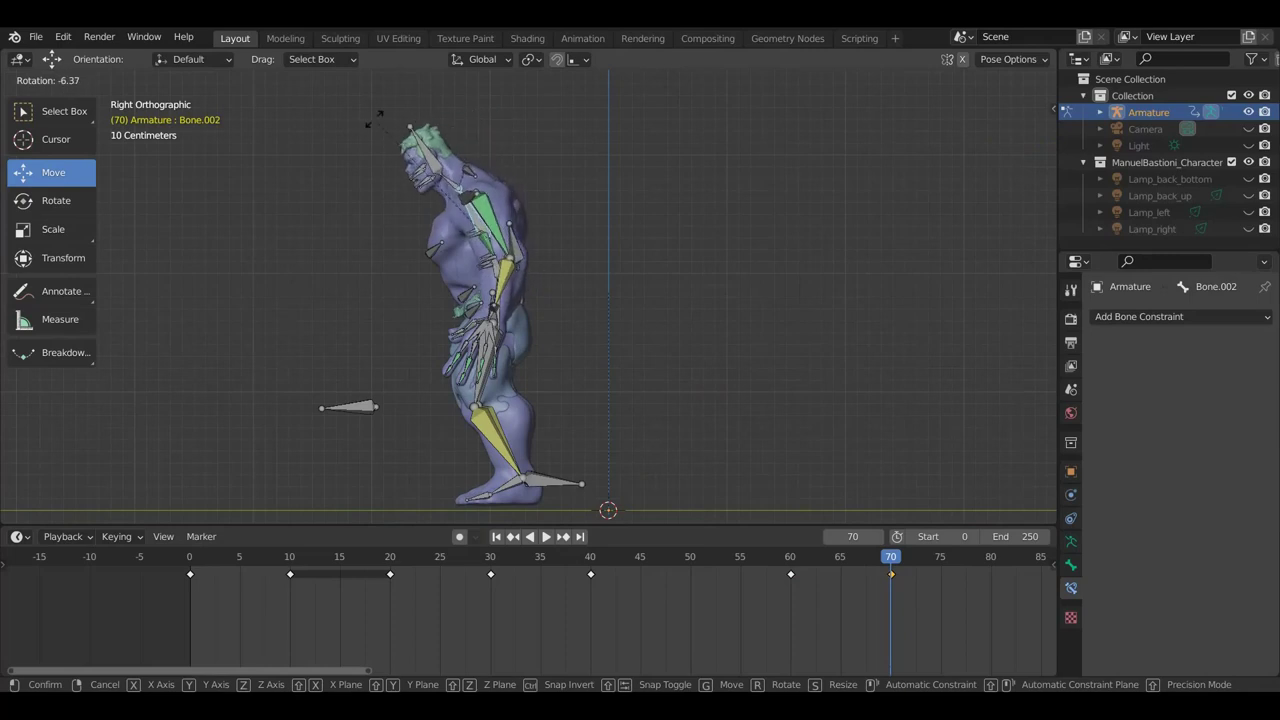
left_click(351, 120)
scroll(428, 273, "up", 3)
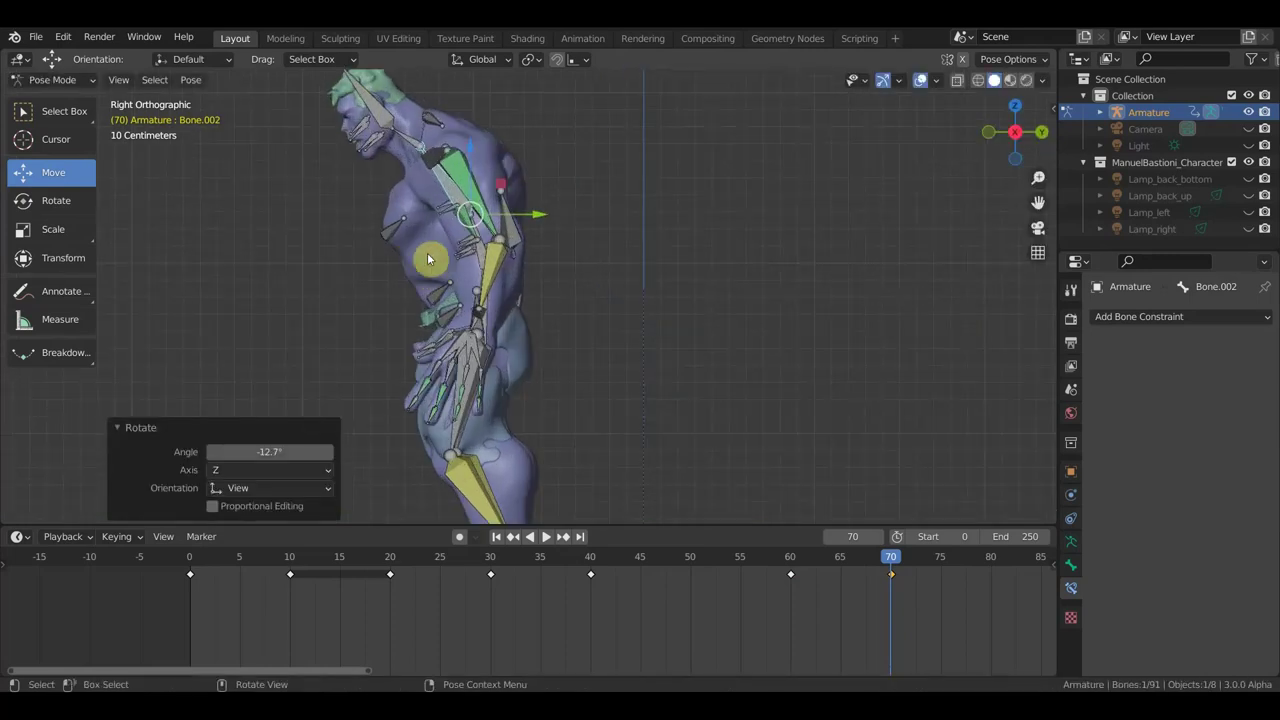
left_click(386, 229, "shift")
middle_click_drag(386, 229, 646, 259)
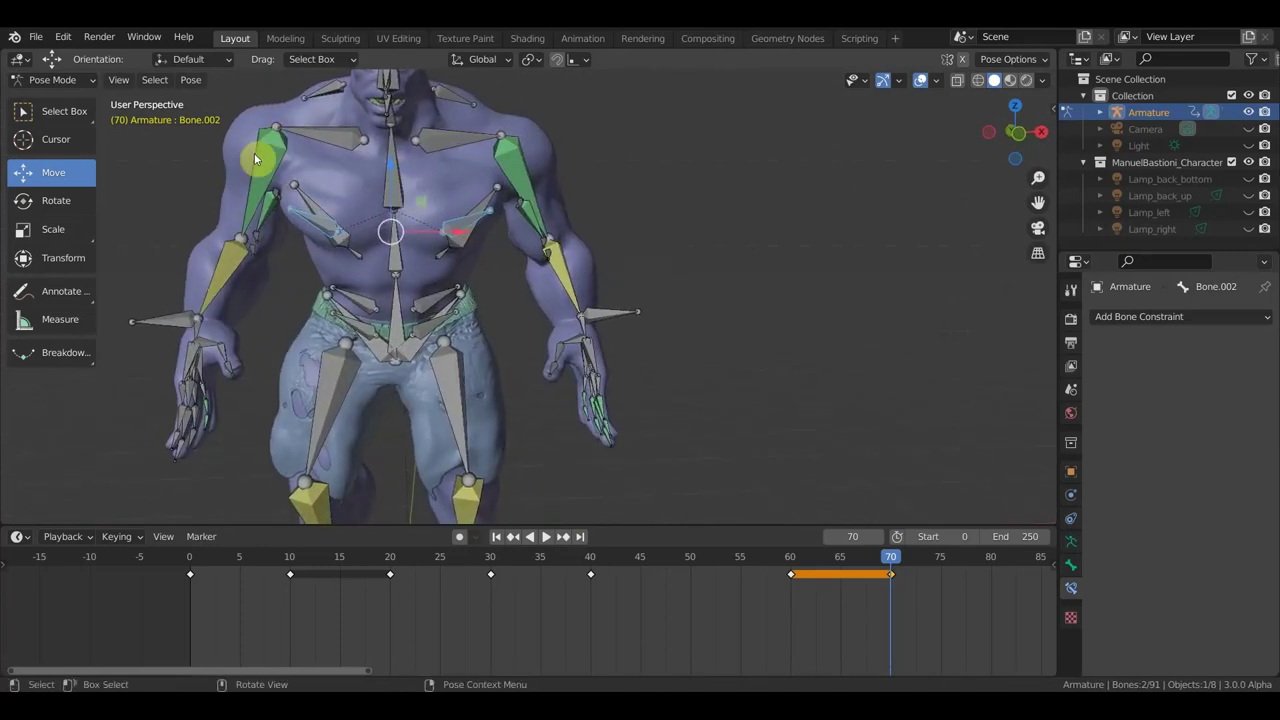
left_click(52, 80)
Step: In Edit Mode, parent the selected shoulder bone to the spine with Keep Offset
left_click(77, 117)
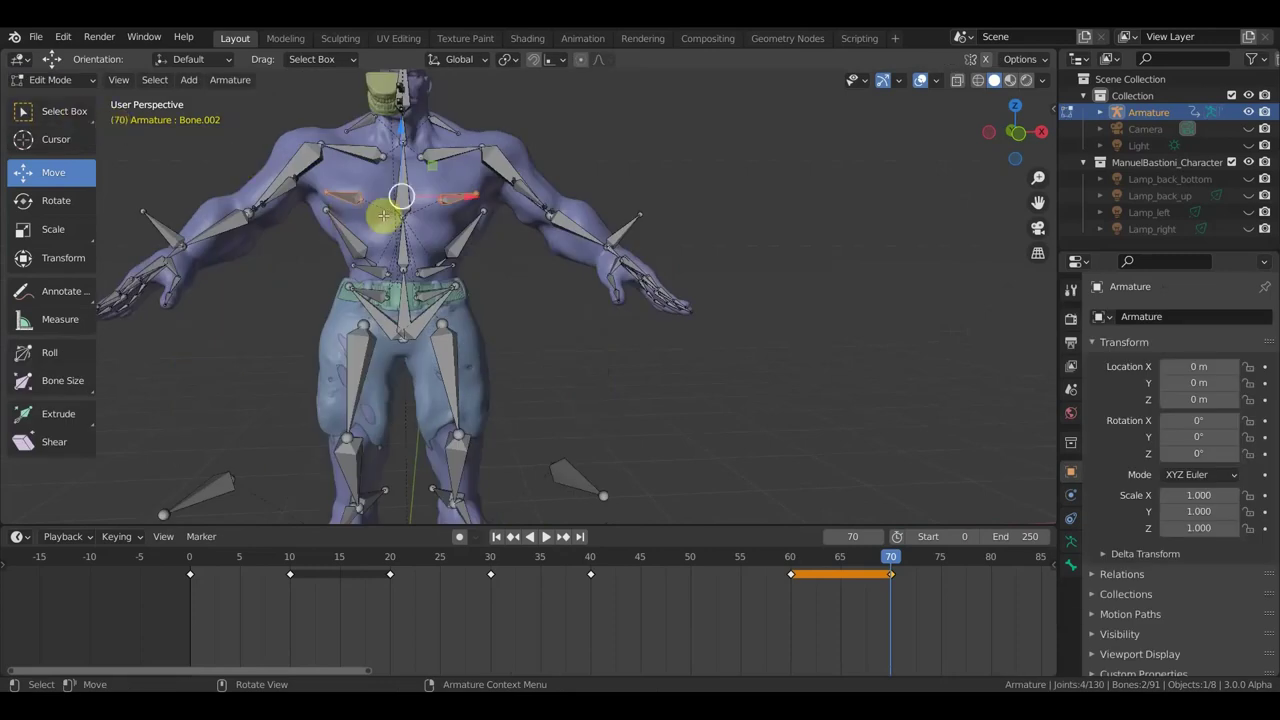
left_click(507, 181, "shift")
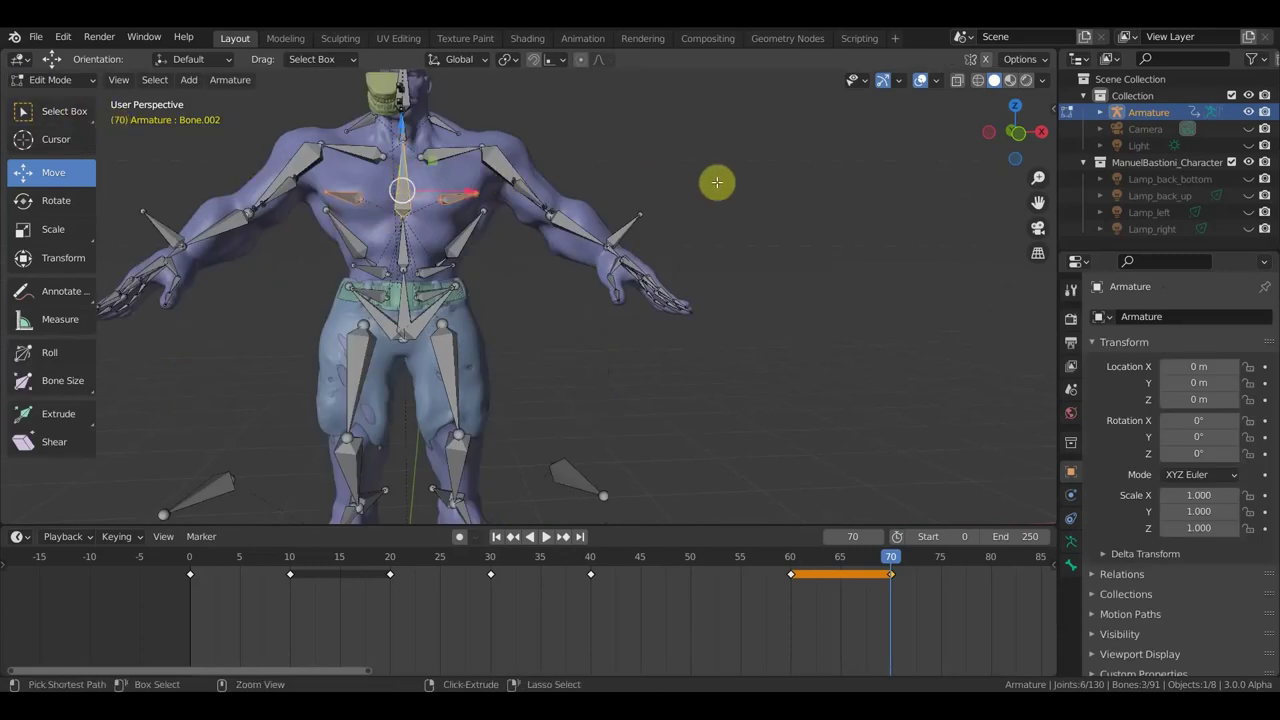
key("ctrl+p")
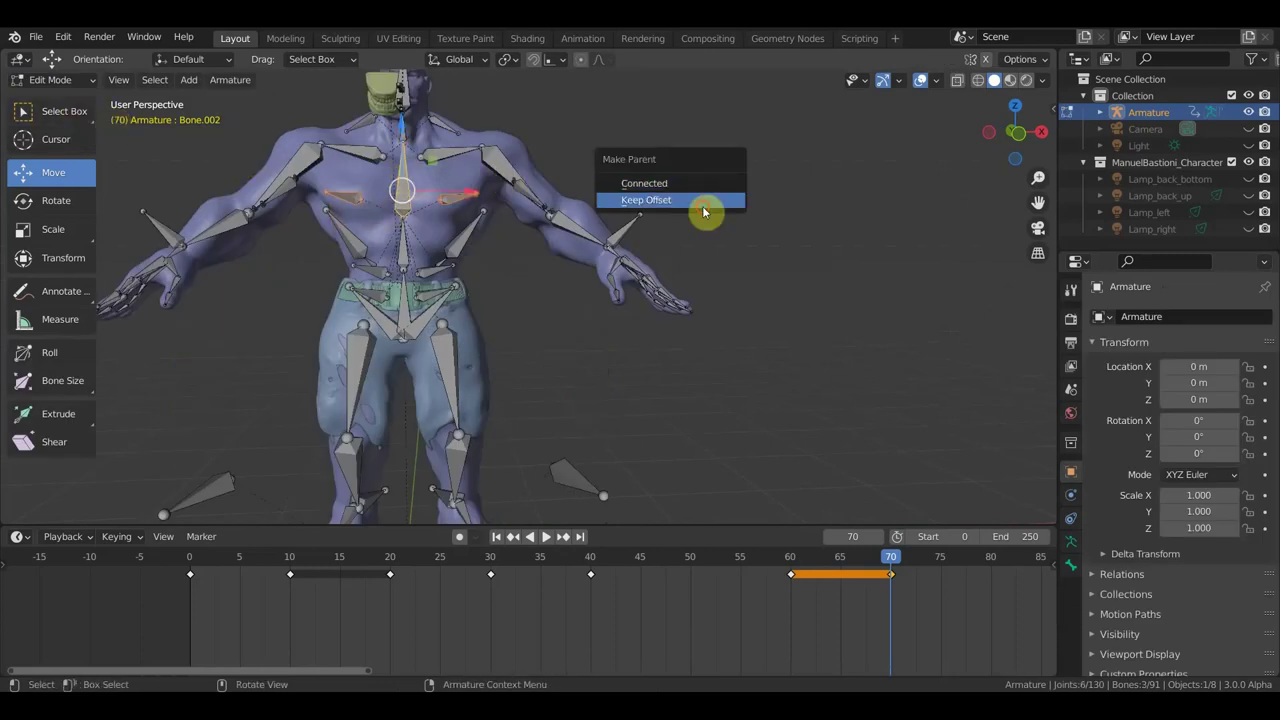
left_click(700, 202)
Step: Return the armature to Pose Mode and snap to Right Orthographic view
left_click(55, 80)
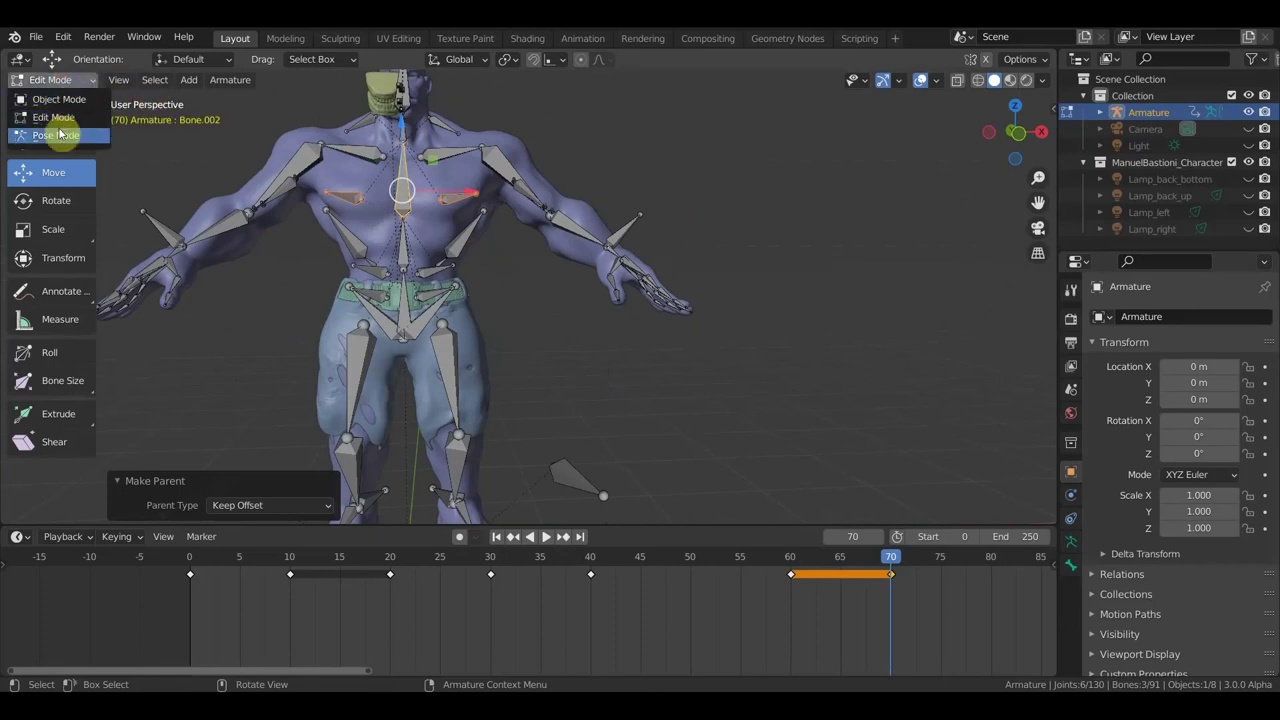
left_click(62, 135)
mouse_move(629, 240)
middle_mouse_down()
mouse_move(446, 257)
mouse_move(611, 215)
middle_mouse_up()
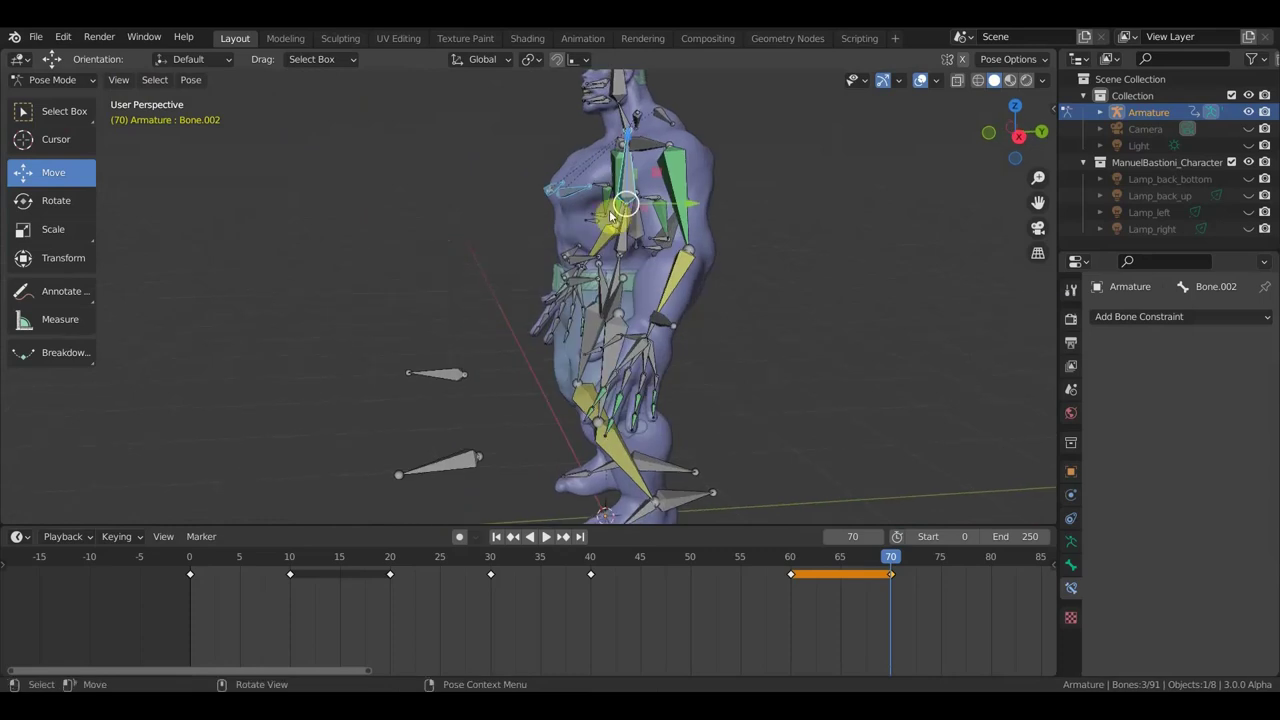
key("KP_3")
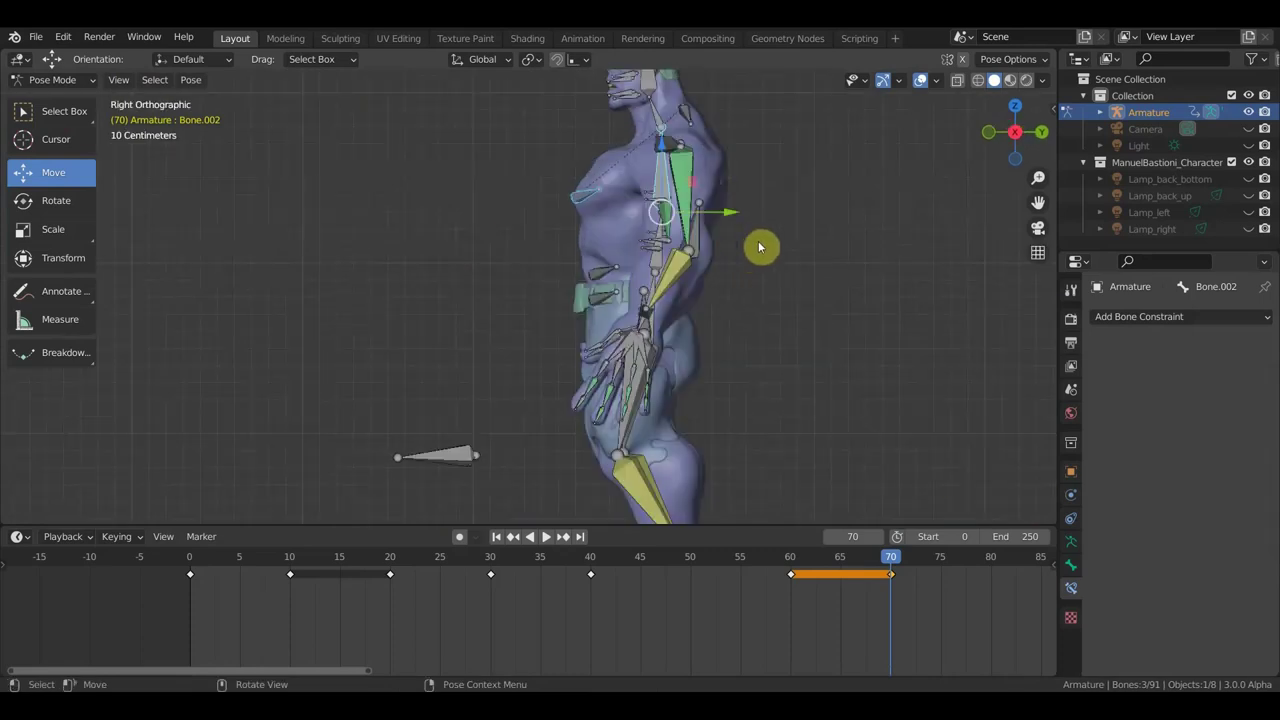
Step: Rotate the arm bone chain, then bend lower spine Bone.001 forward
key("r")
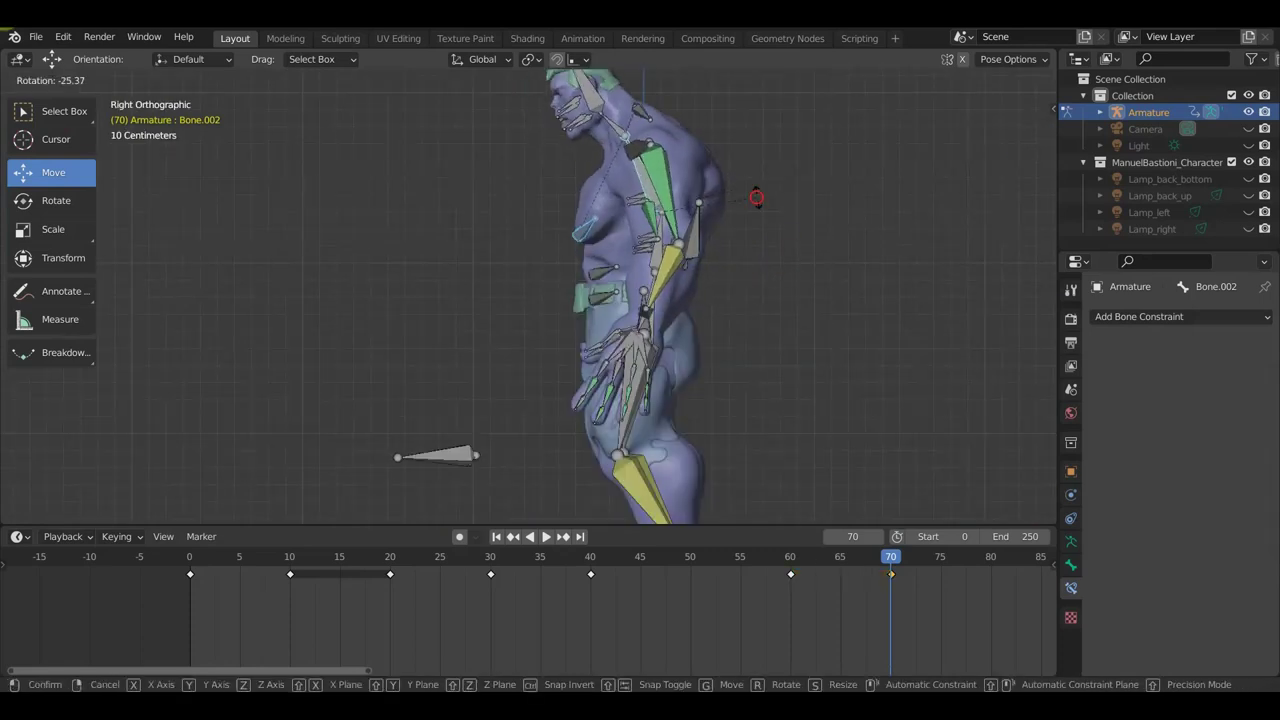
left_click(690, 237)
left_click(778, 255)
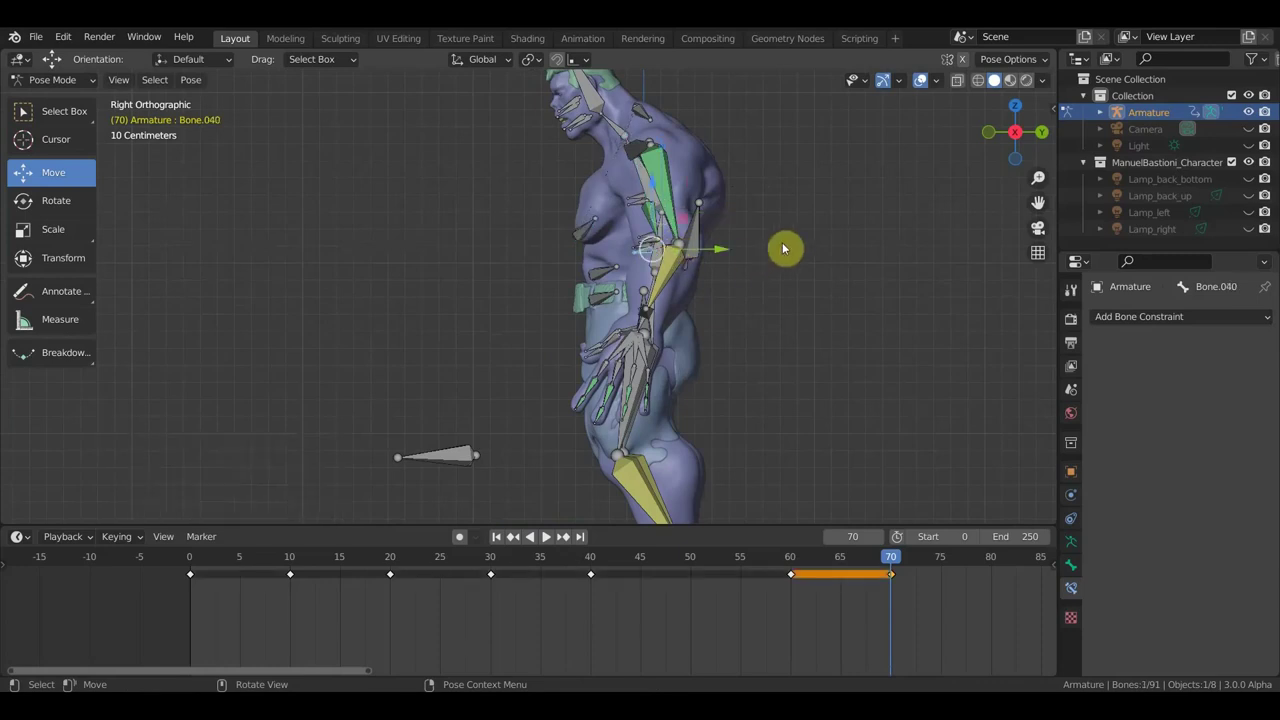
left_click(664, 256)
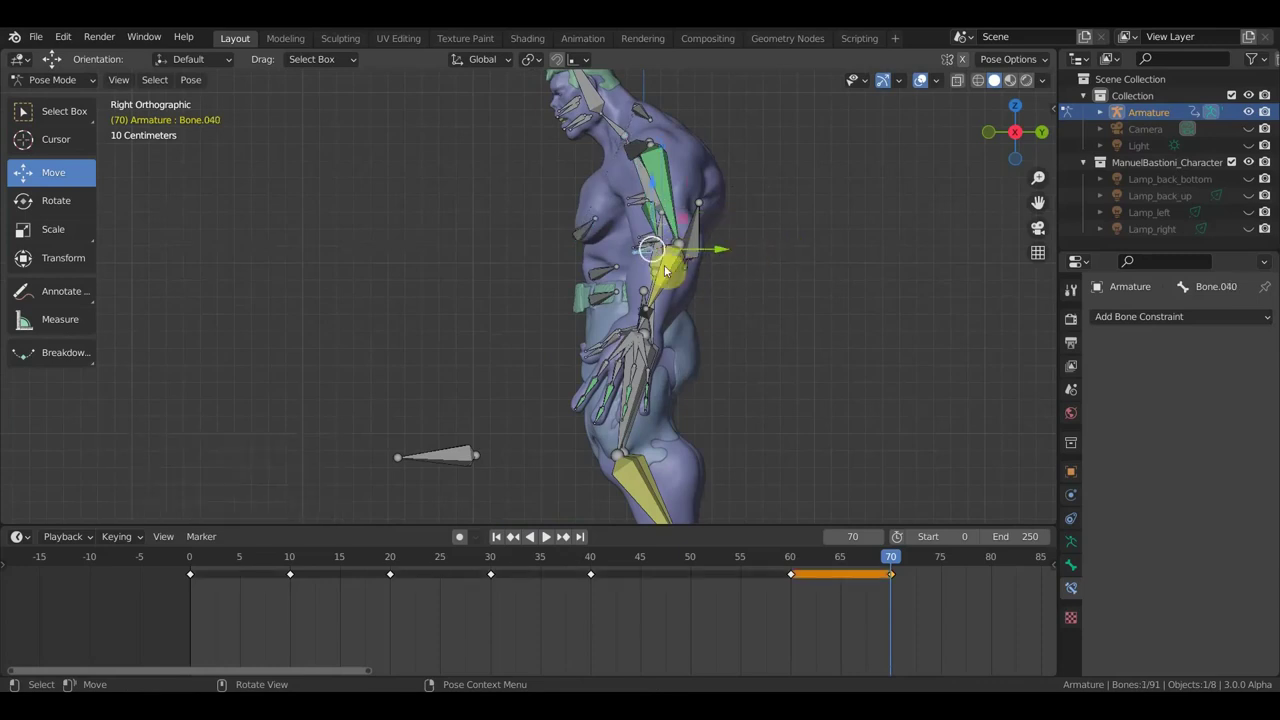
left_click(752, 260)
key("r")
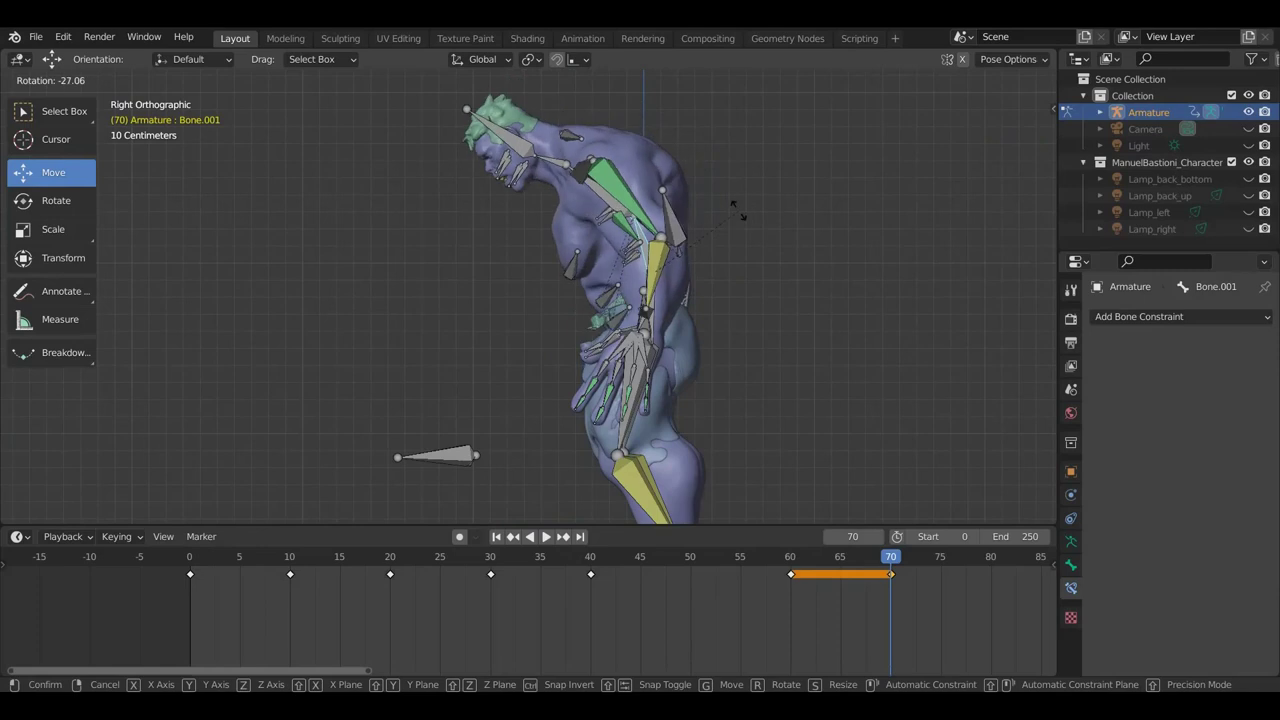
left_click(731, 211)
mouse_move(733, 212)
middle_mouse_down()
mouse_move(848, 237)
mouse_move(760, 247)
middle_mouse_up()
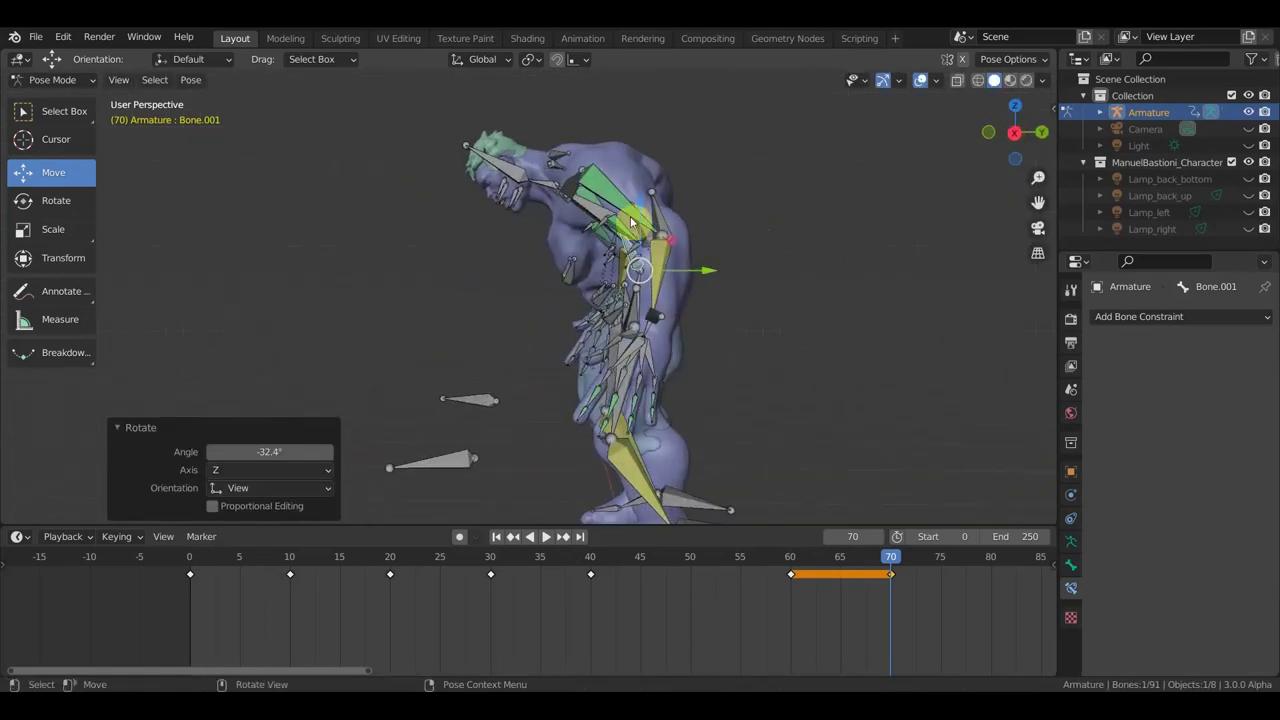
Step: Rotate Bone.003 to 28.2° and Bone.002 to -8.04° to hunch the spine further
left_click(628, 187)
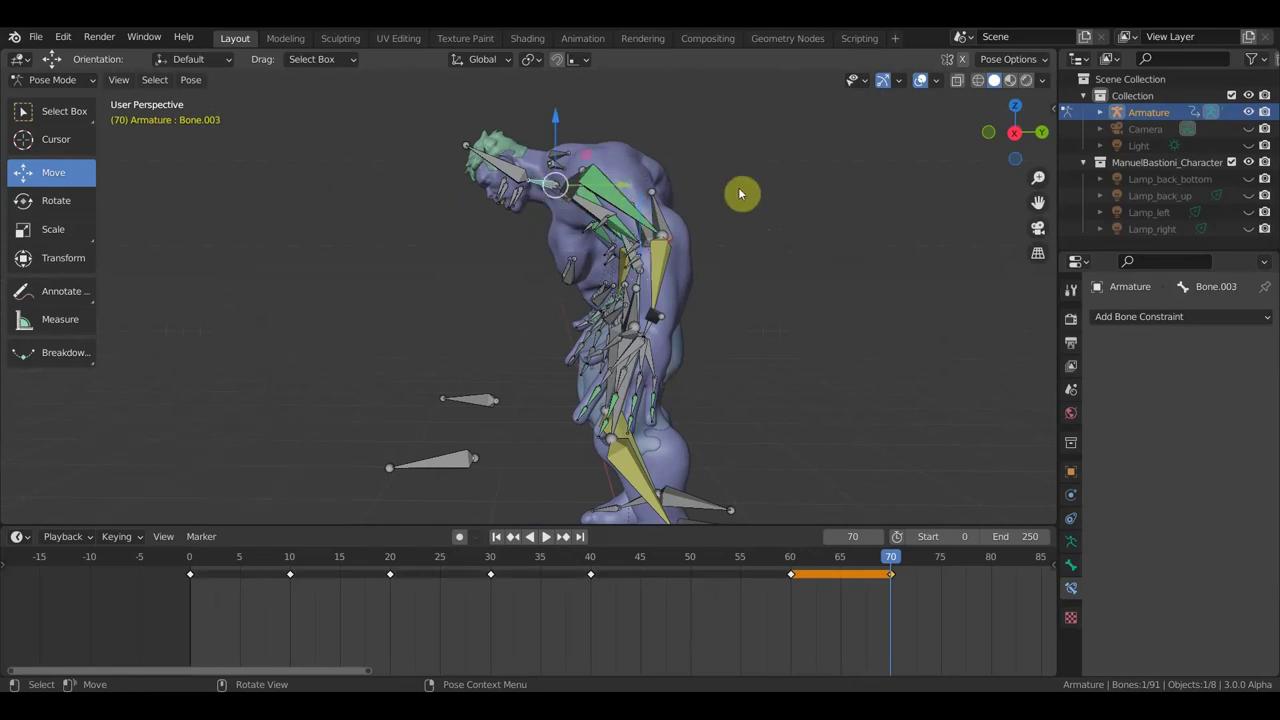
key("r")
left_click(734, 163)
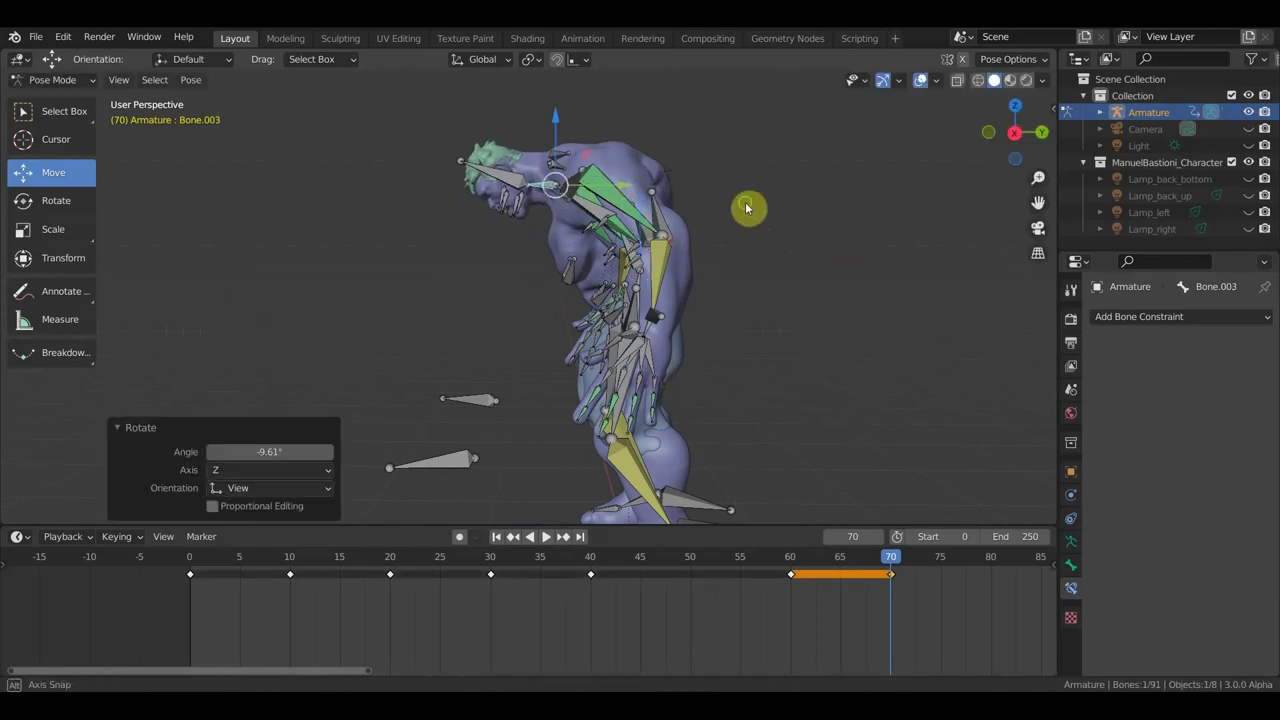
middle_click_drag(749, 206, 672, 207)
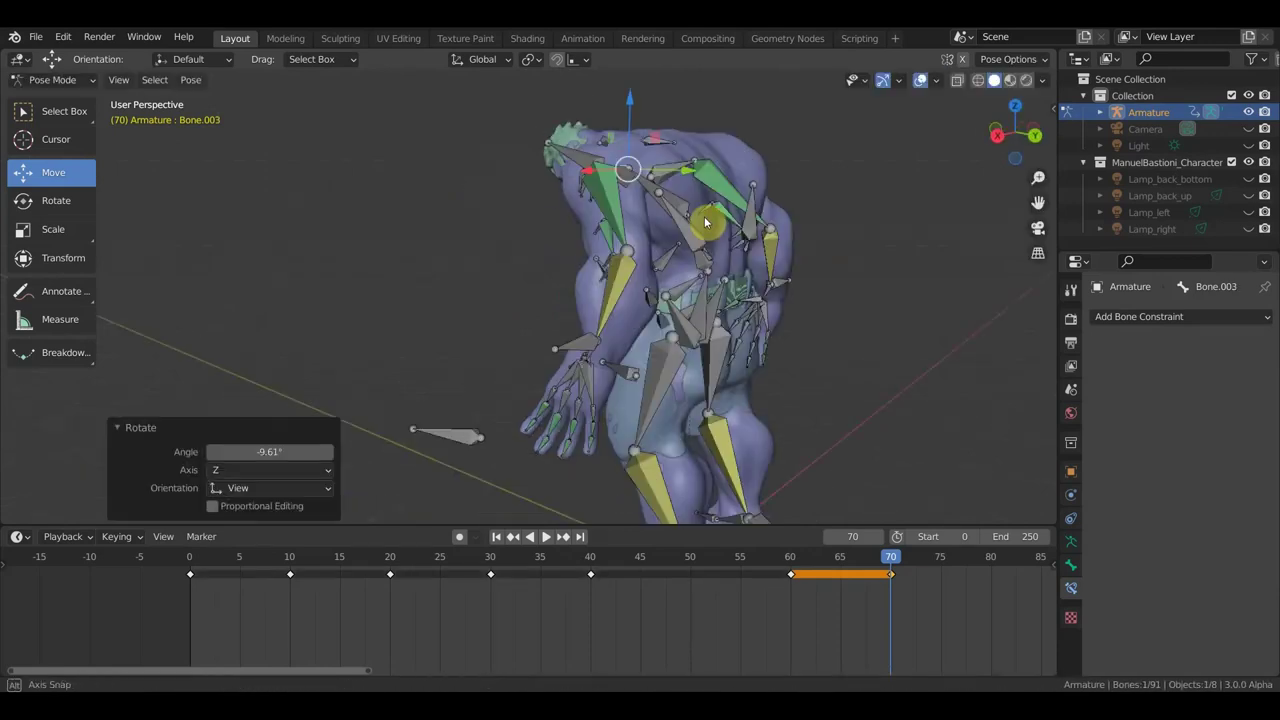
left_click(610, 257)
middle_click_drag(639, 262, 692, 249)
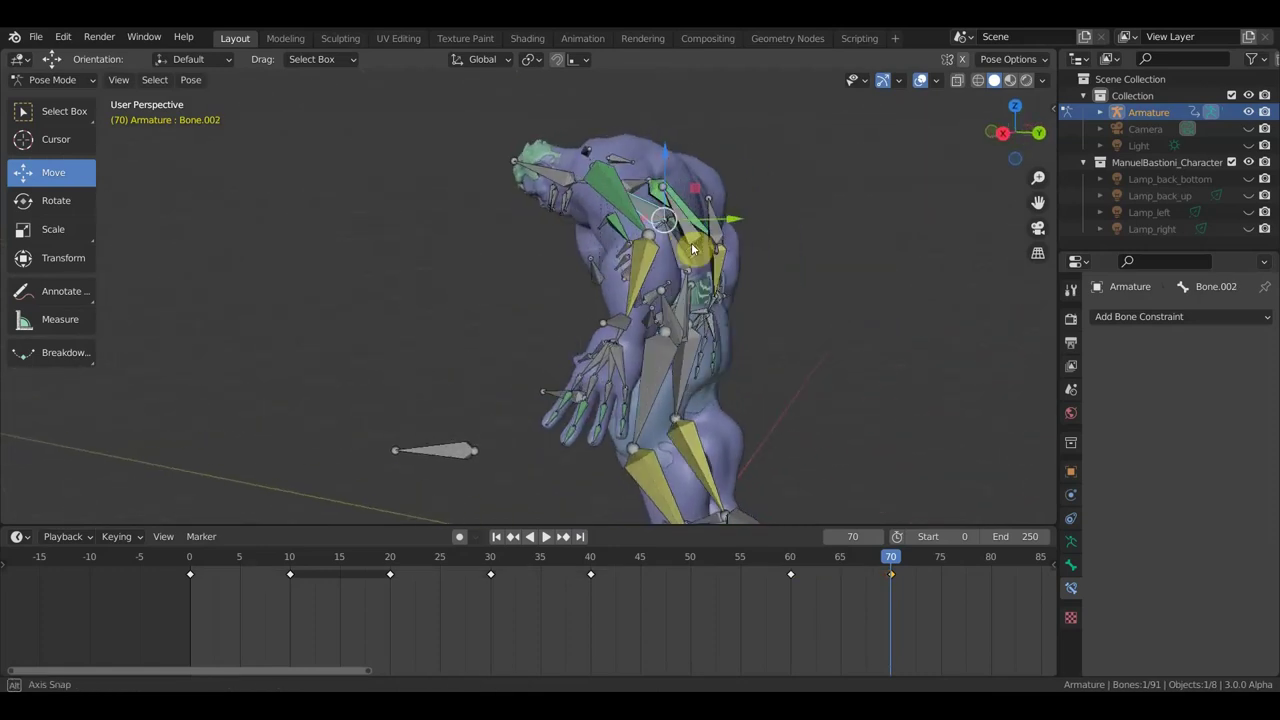
key("r")
mouse_move(692, 249)
middle_mouse_down()
mouse_move(750, 240)
mouse_move(676, 316)
middle_mouse_up()
left_click(754, 219)
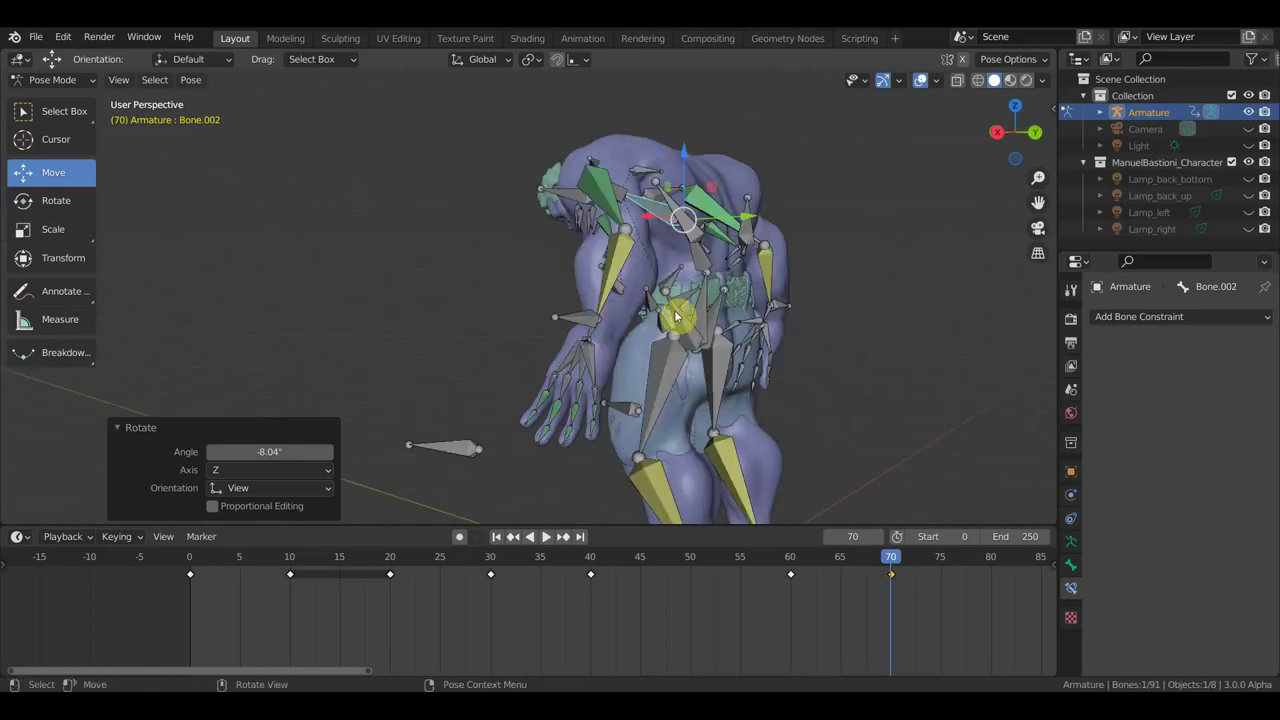
Step: Rotate the base bone 'Bone' to deepen the forward bend, then select arm Bone.019
left_click(740, 343)
middle_click_drag(740, 343, 829, 349)
key("r")
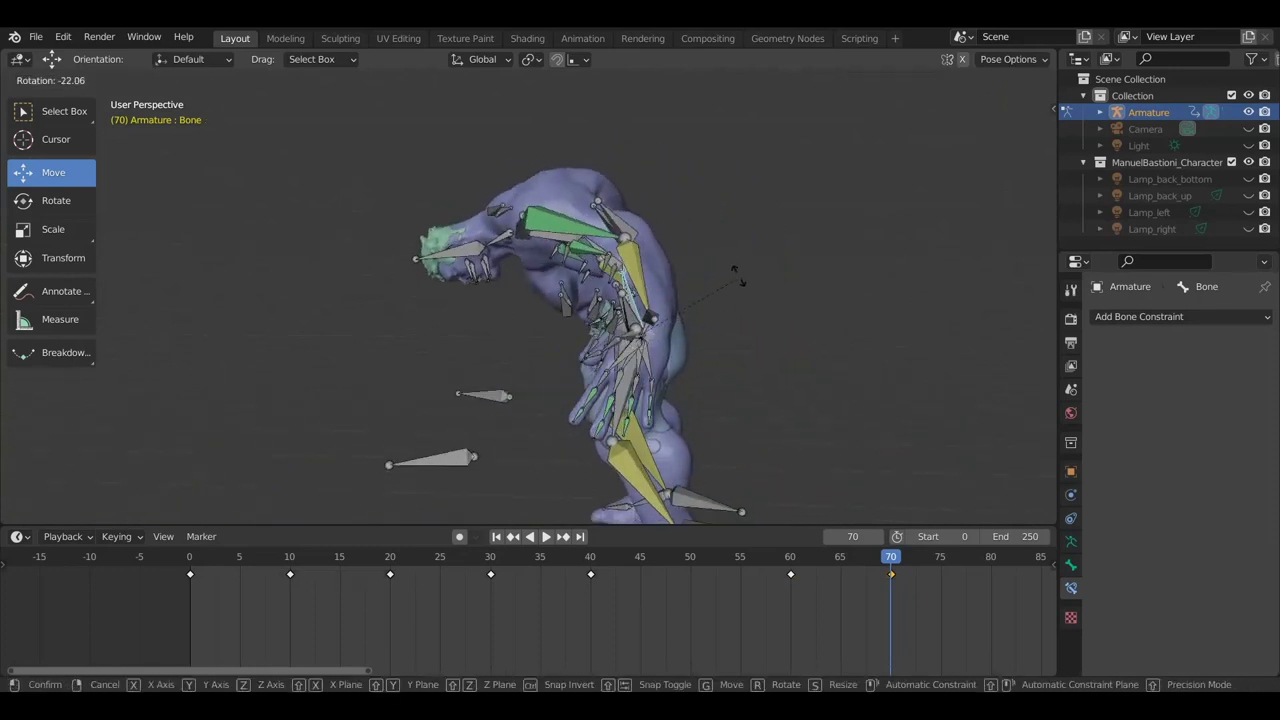
left_click(725, 280)
mouse_move(722, 273)
middle_mouse_down()
mouse_move(734, 237)
mouse_move(628, 246)
middle_mouse_up()
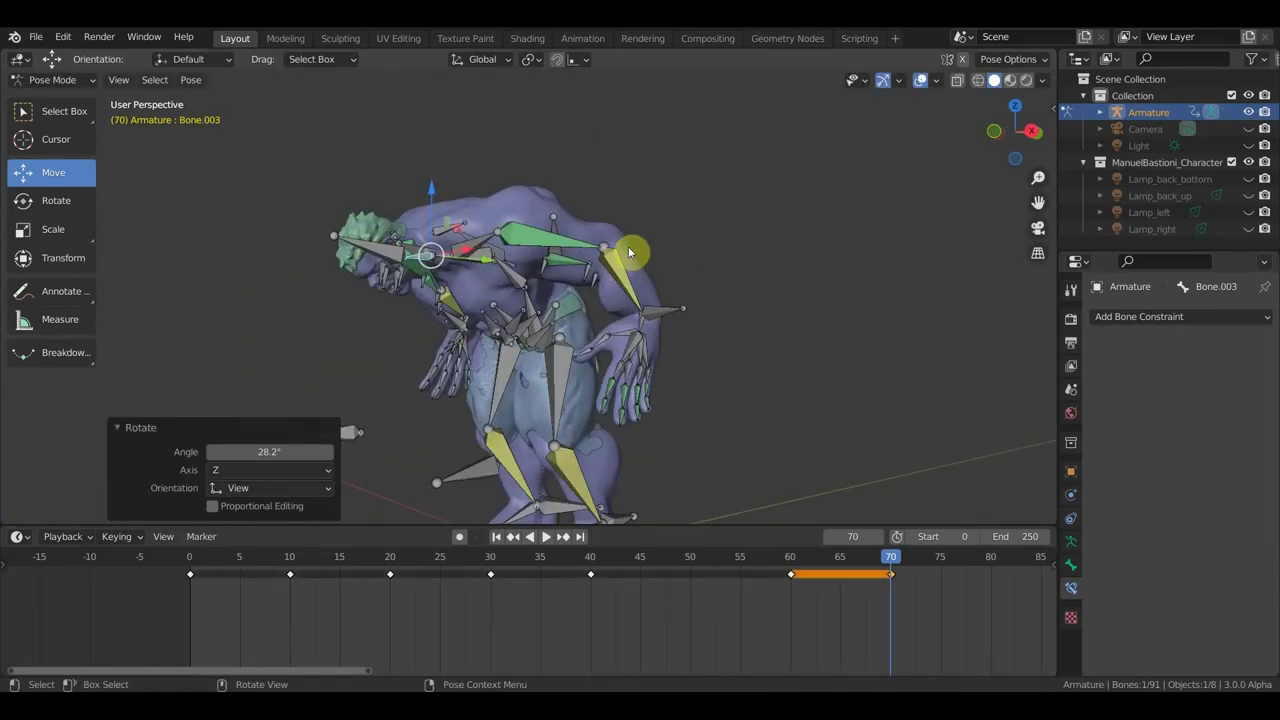
mouse_move(707, 412)
middle_mouse_down()
mouse_move(740, 409)
mouse_move(674, 403)
middle_mouse_up()
left_click(674, 403)
Step: Move and rotate arm bone Bone.019 so the arm hangs down
key("g")
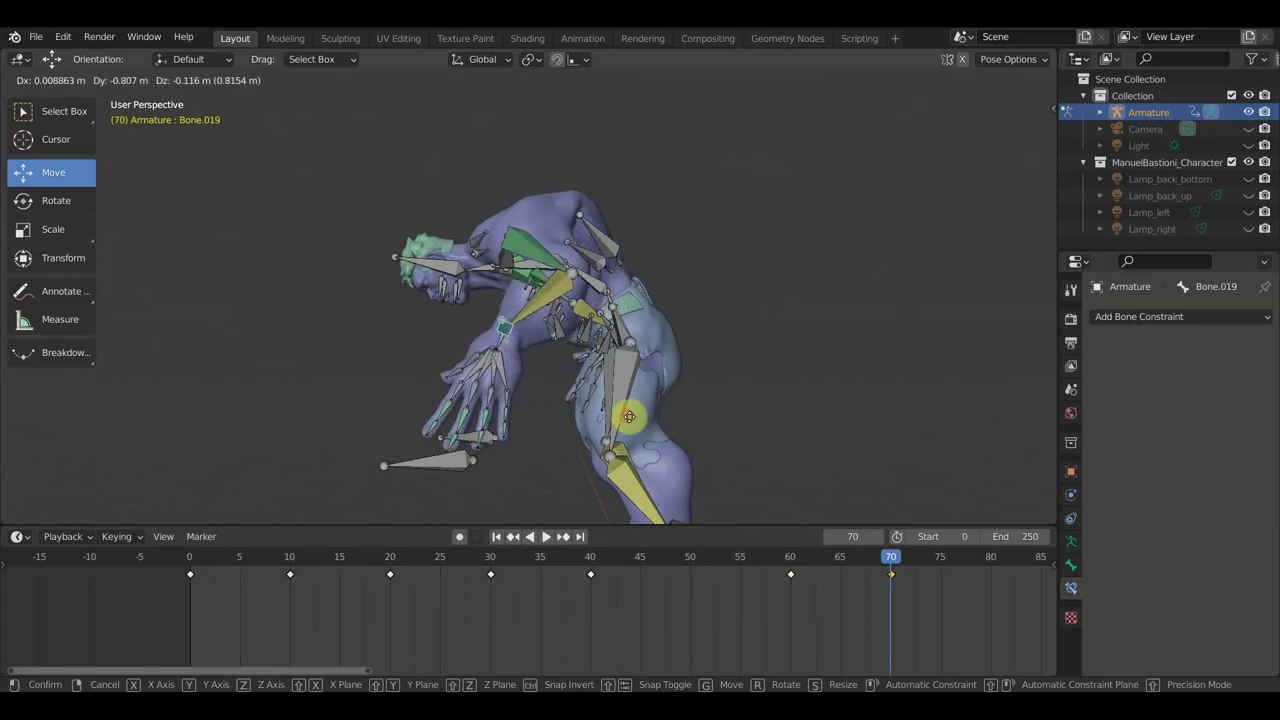
left_click(625, 421)
key("r")
left_click(686, 452)
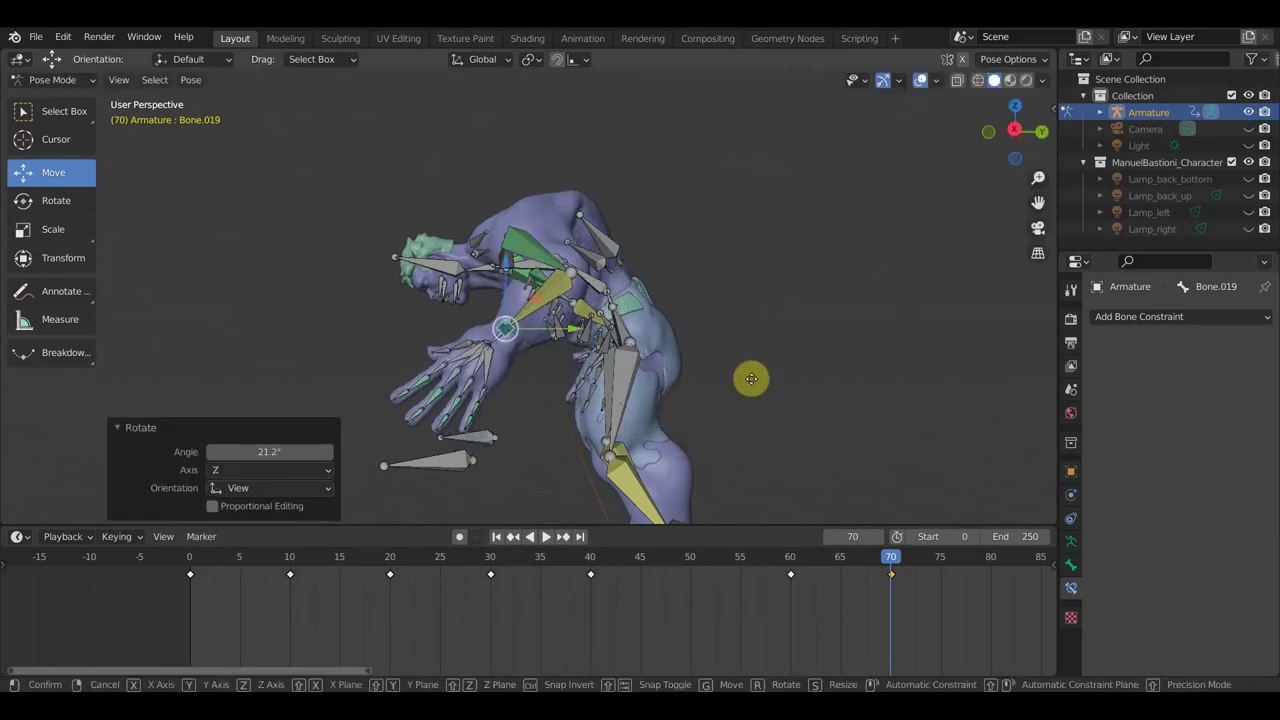
key("g")
left_click(735, 447)
key("r")
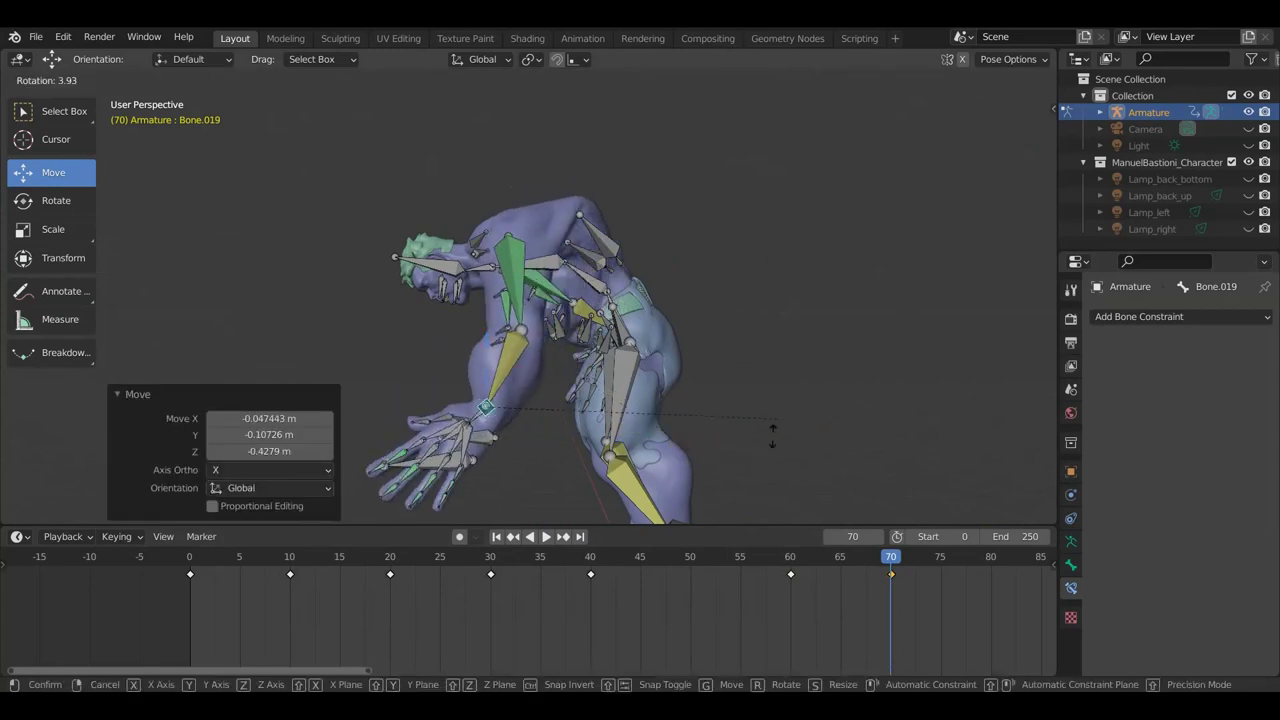
left_click(660, 486)
mouse_move(660, 486)
middle_mouse_down()
mouse_move(671, 373)
mouse_move(680, 403)
mouse_move(697, 354)
mouse_move(614, 229)
middle_mouse_up()
Step: Rotate shoulder bones Bone.050 and Bone.089 into the hunched pose
left_click(610, 230)
key("r")
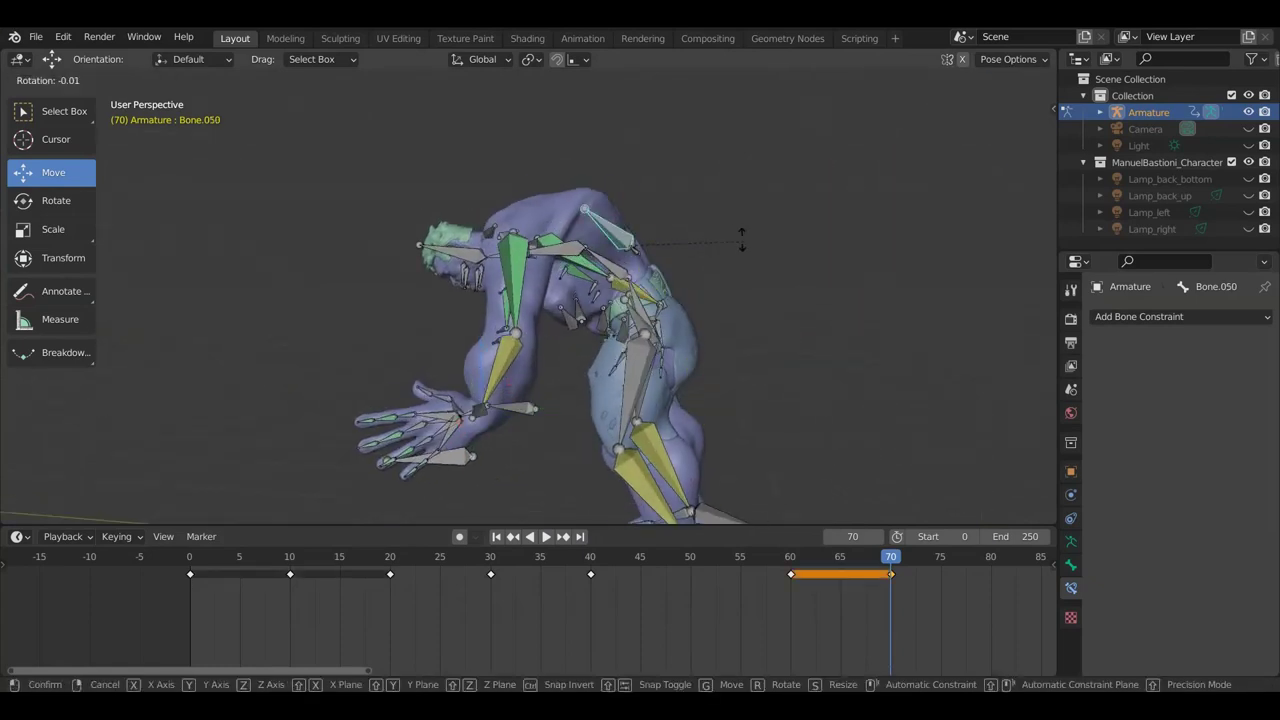
left_click(716, 204)
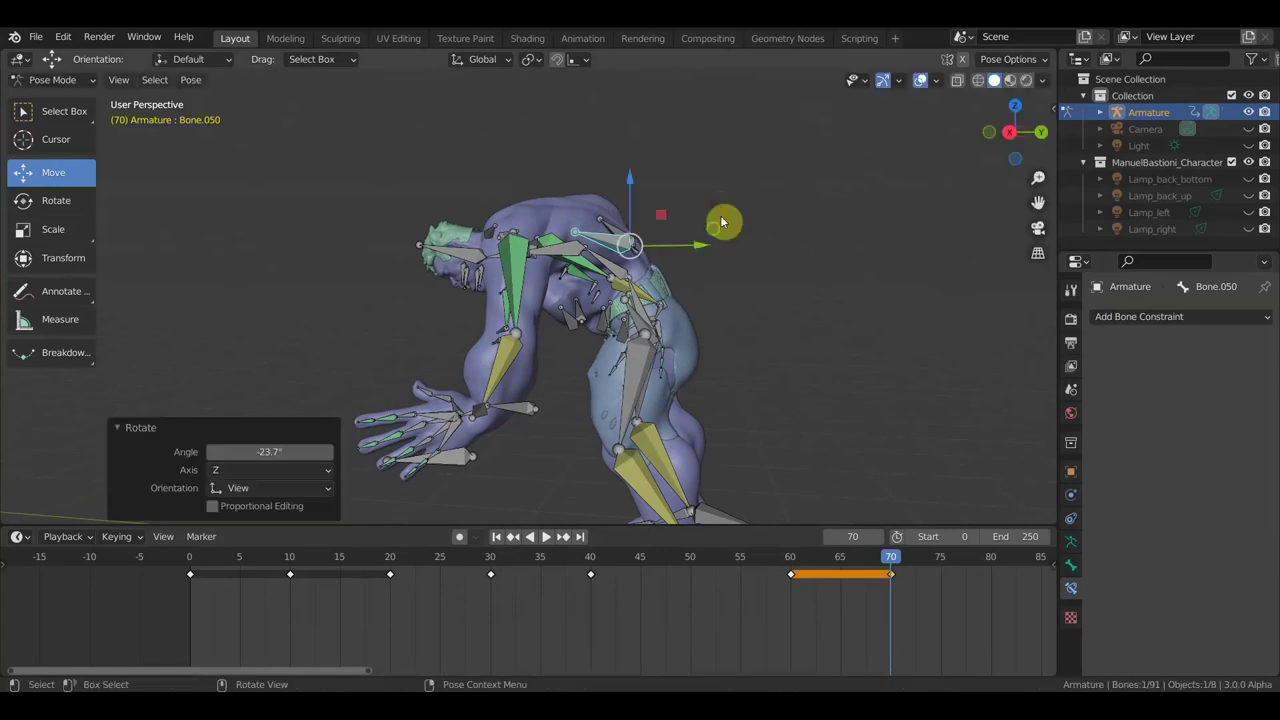
middle_click_drag(720, 215, 498, 251)
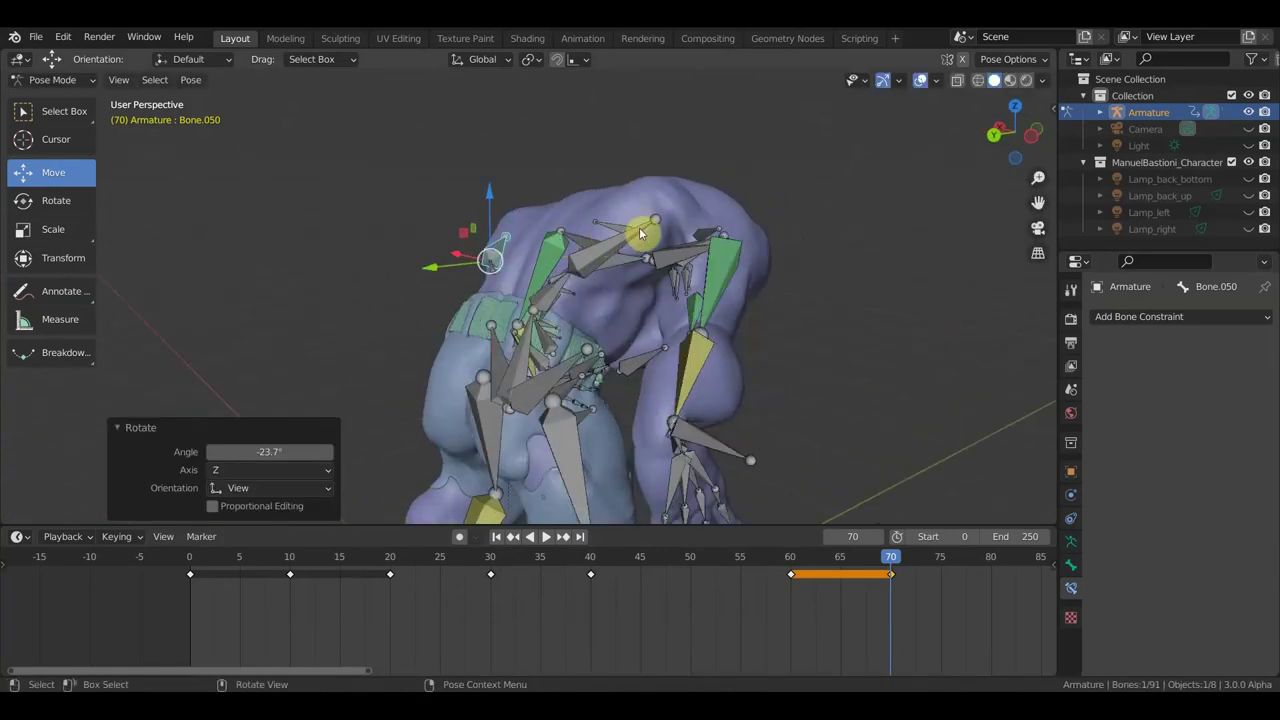
left_click(659, 237)
key("r")
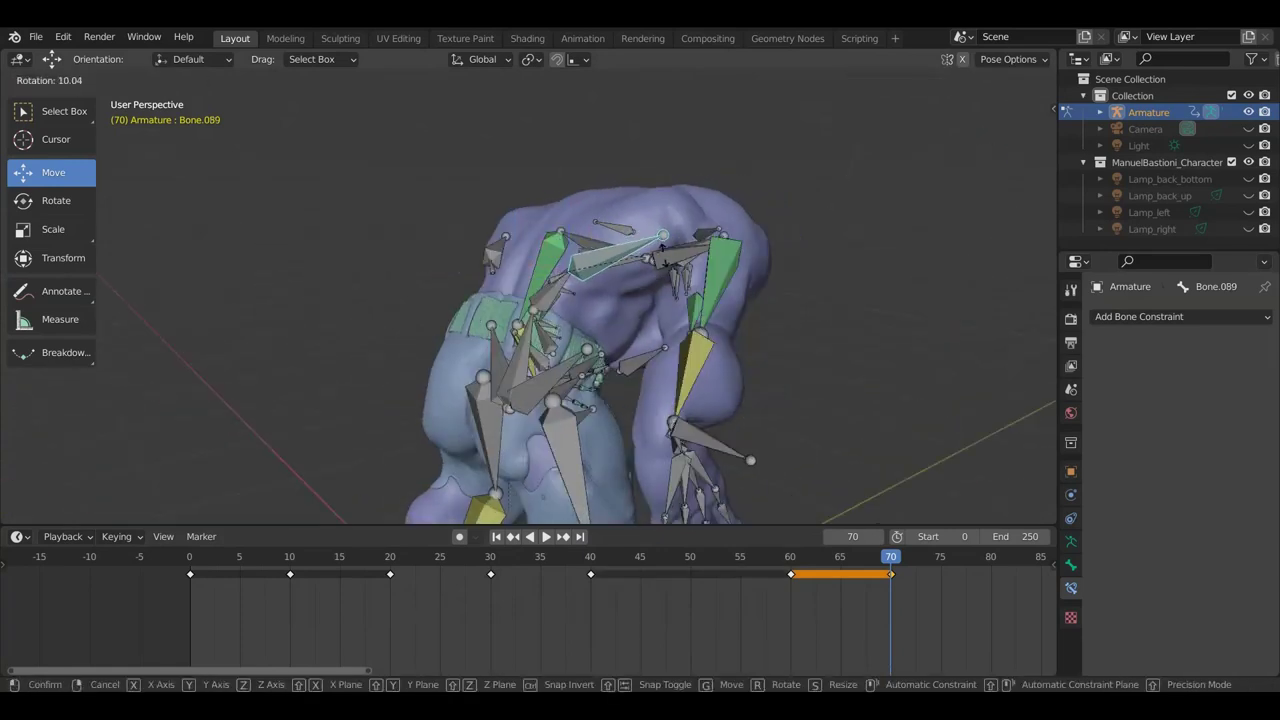
left_click(711, 299)
middle_click_drag(711, 299, 722, 316)
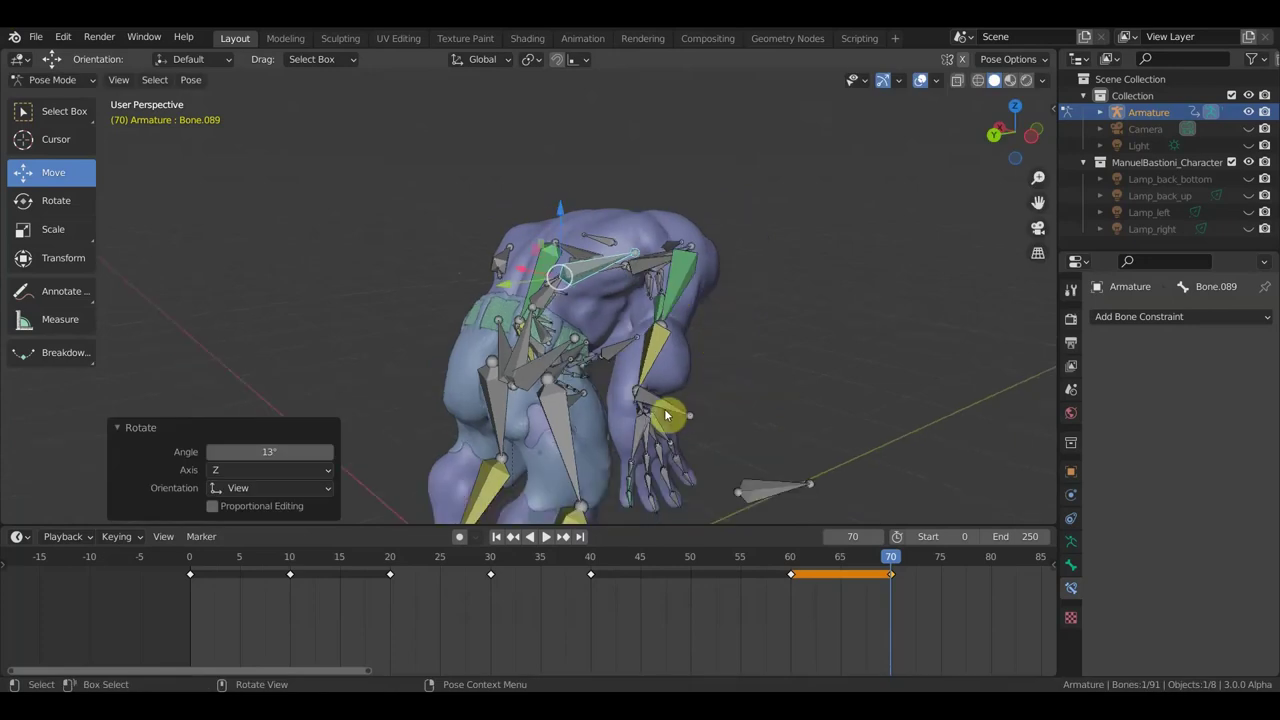
Step: Move hand control Bone.088 about 0.13 m in Y and rotate it to reach forward
middle_click_drag(754, 449, 657, 437)
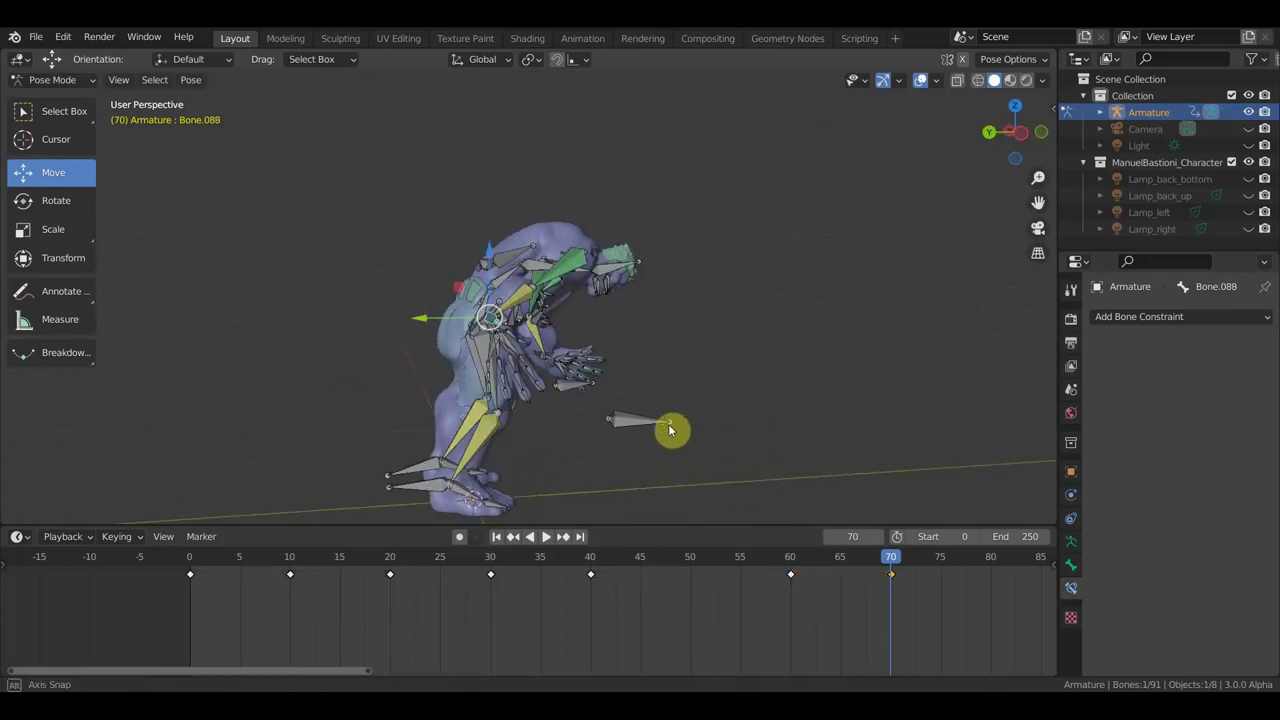
mouse_move(657, 437)
left_mouse_down()
mouse_move(717, 434)
mouse_move(794, 465)
left_mouse_up()
key("r")
left_click(726, 294)
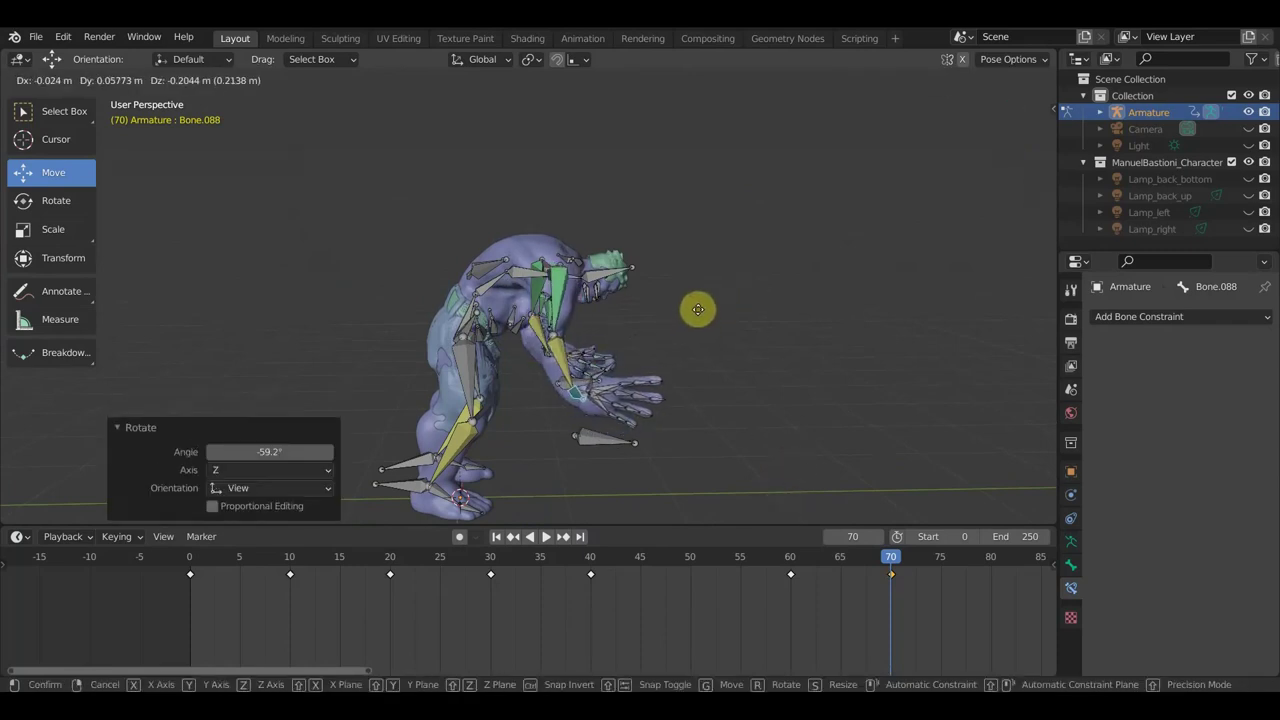
left_click(689, 315)
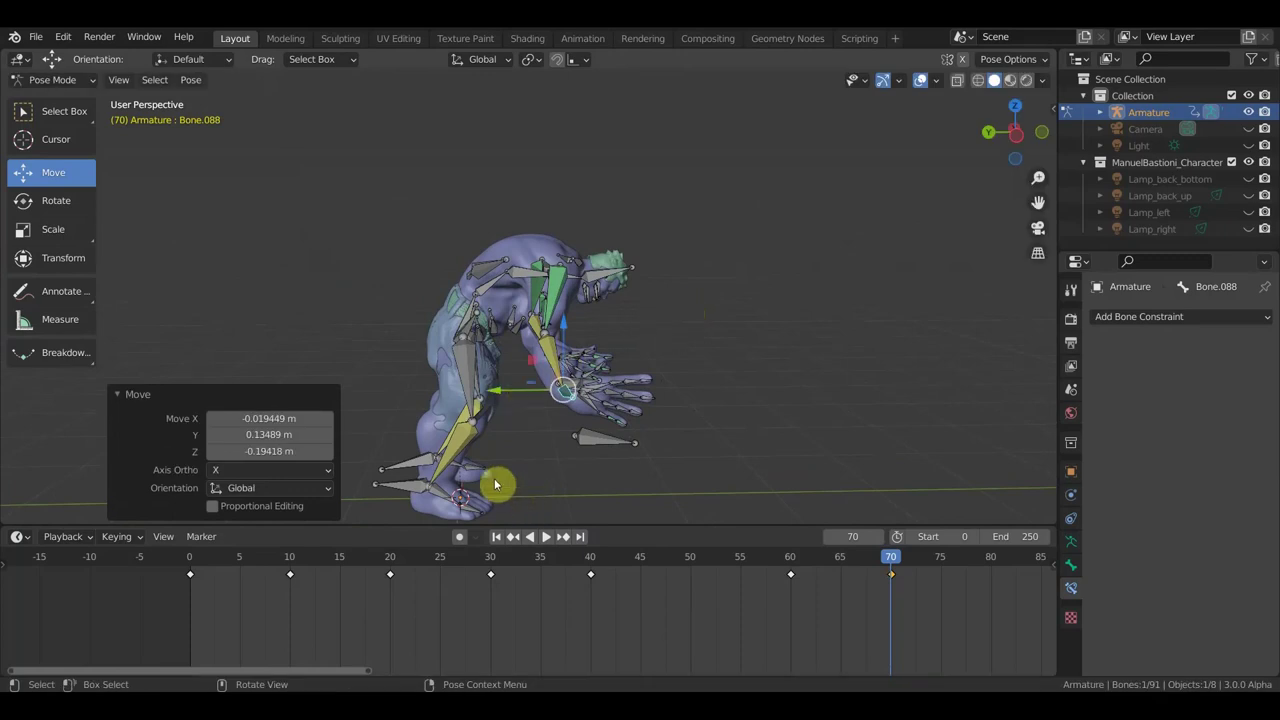
middle_click_drag(469, 330, 531, 316)
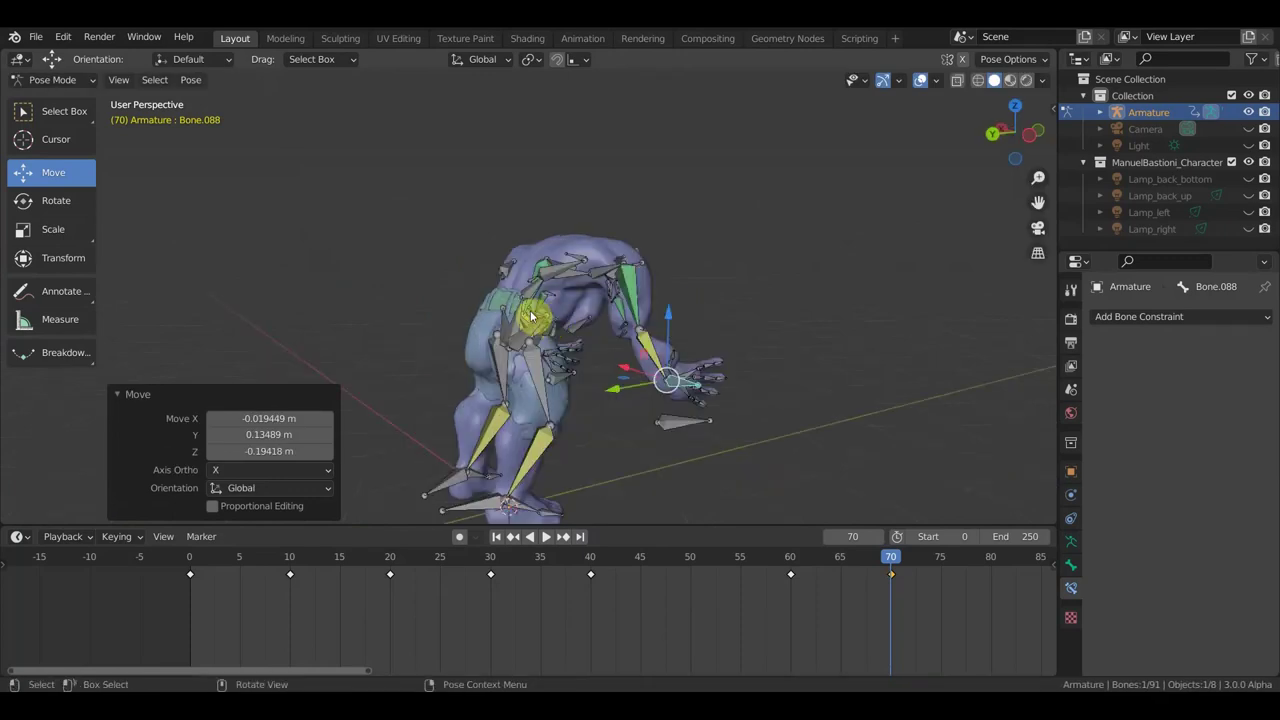
left_click(572, 357)
middle_click_drag(578, 364, 536, 353)
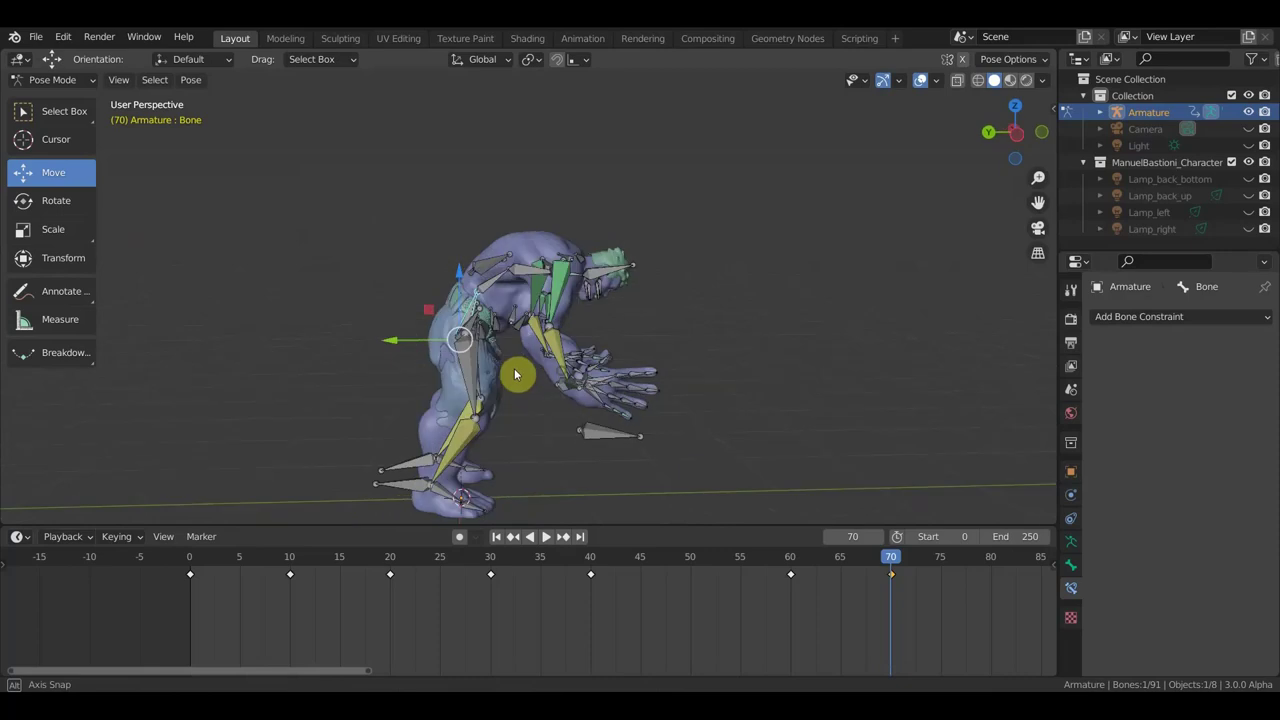
Step: Bend the upper body down, reposition leg Bone.012 and lower the root bone
key("g")
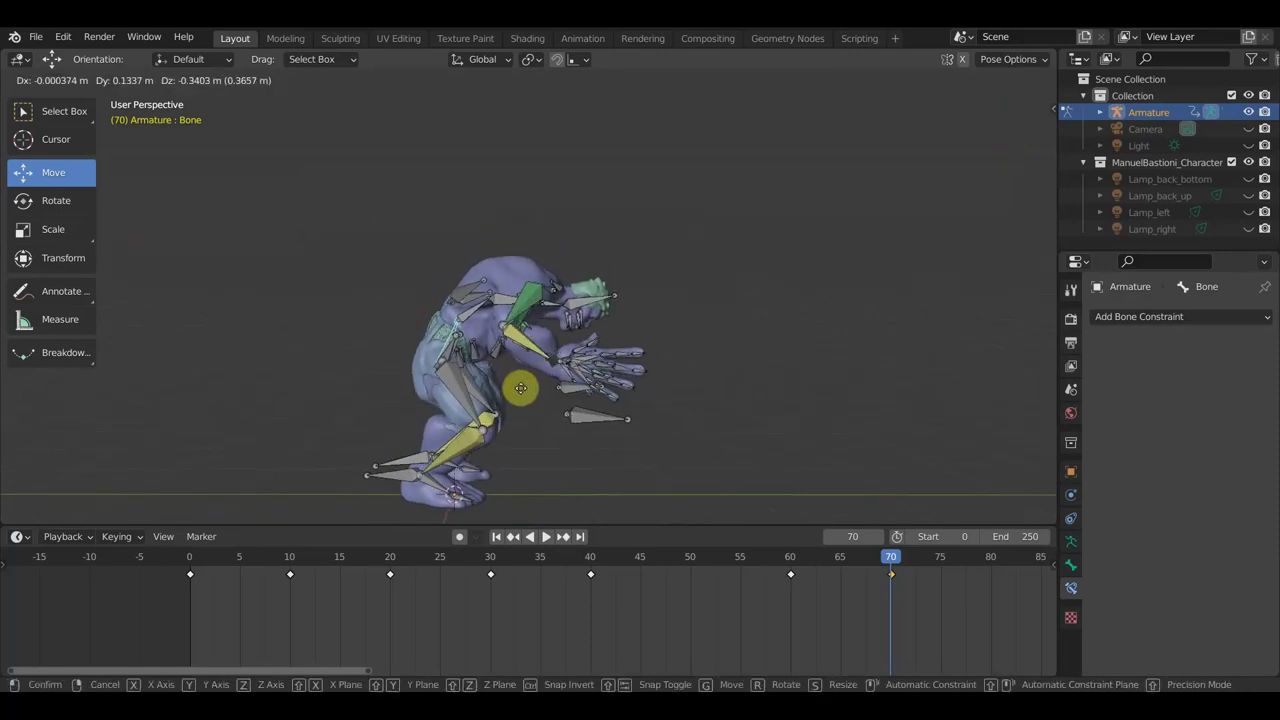
left_click(521, 418)
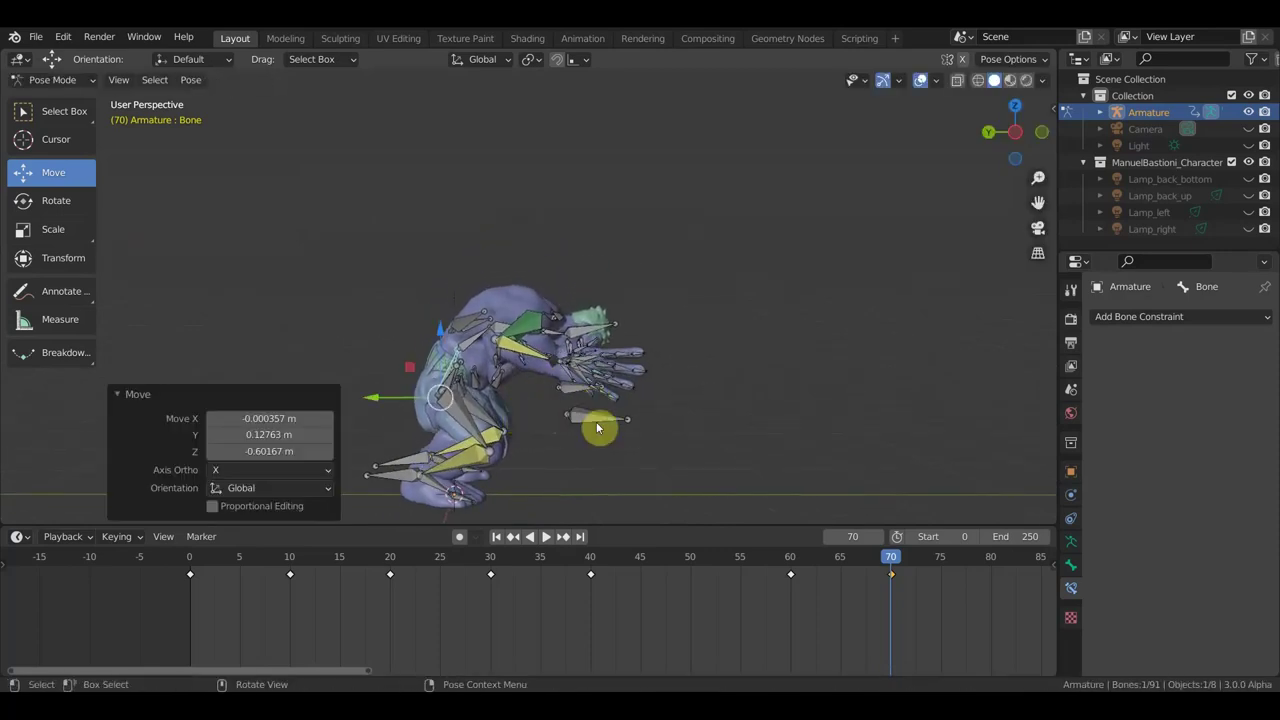
mouse_move(590, 432)
middle_mouse_down()
mouse_move(457, 434)
mouse_move(737, 414)
mouse_move(651, 397)
mouse_move(557, 455)
mouse_move(633, 421)
mouse_move(659, 457)
middle_mouse_up()
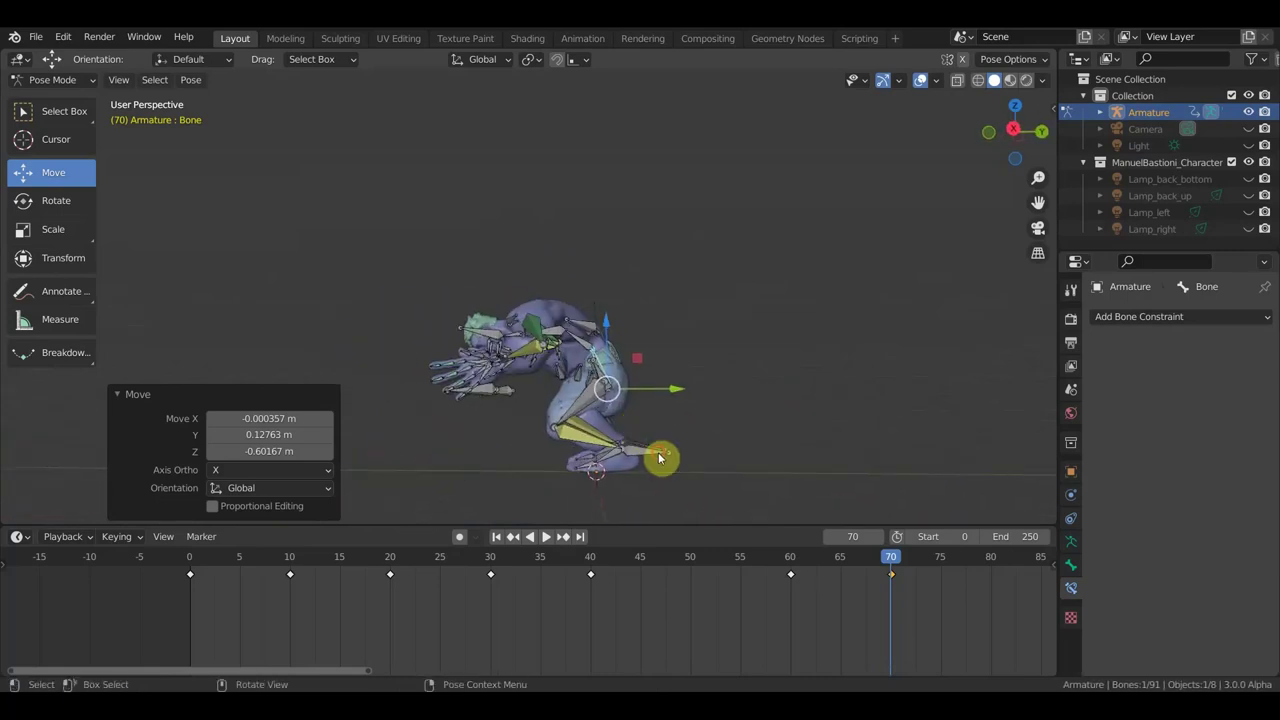
left_click_drag(668, 462, 714, 458)
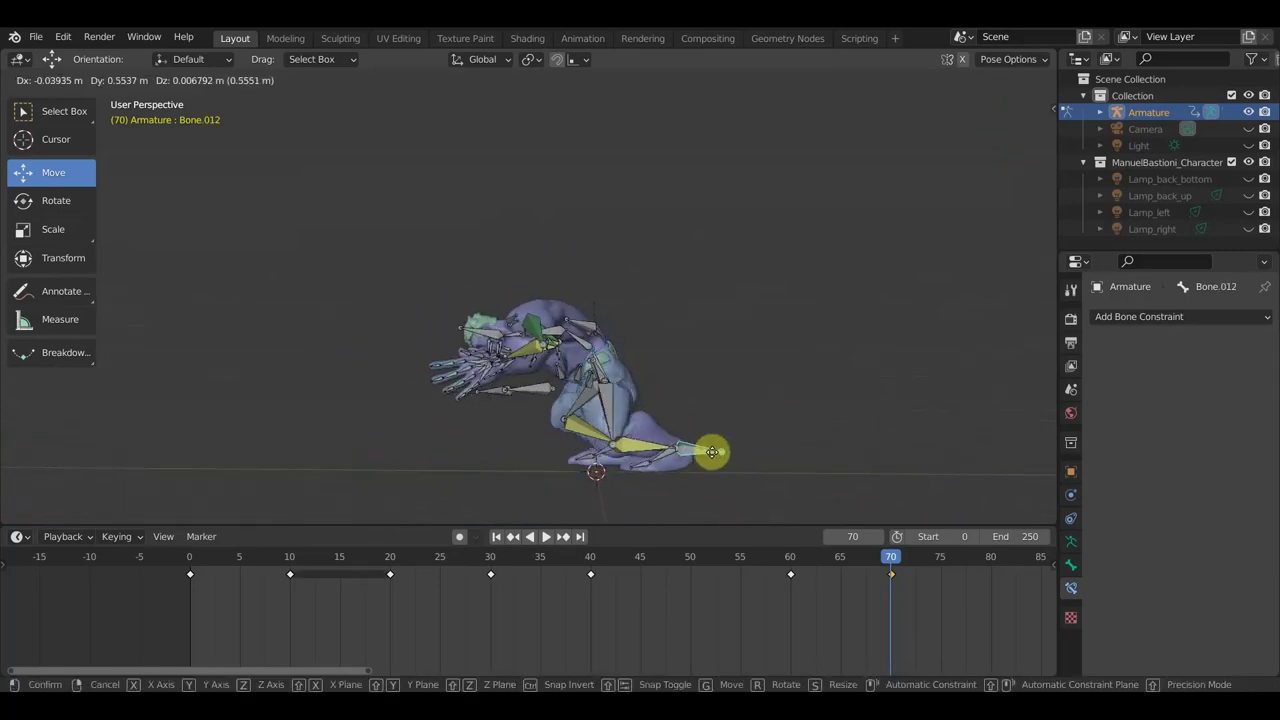
mouse_move(592, 369)
middle_mouse_down()
mouse_move(577, 380)
mouse_move(614, 362)
middle_mouse_up()
left_click_drag(636, 369, 669, 365)
middle_click_drag(669, 365, 700, 357)
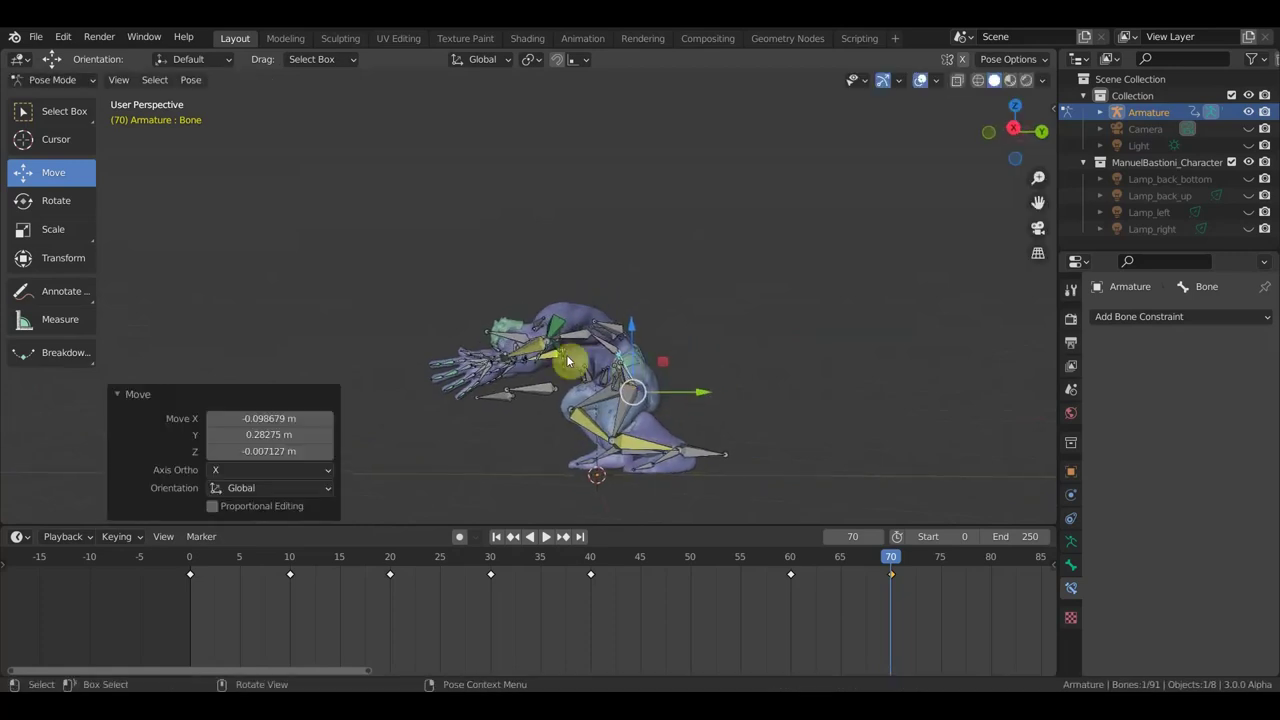
mouse_move(507, 360)
middle_mouse_down()
mouse_move(714, 394)
mouse_move(557, 405)
middle_mouse_up()
Step: Move Bone.019 to about -0.41 m X and -0.12 m Z, lowering the hand toward the ground
left_click(722, 417)
left_click_drag(585, 400, 631, 484)
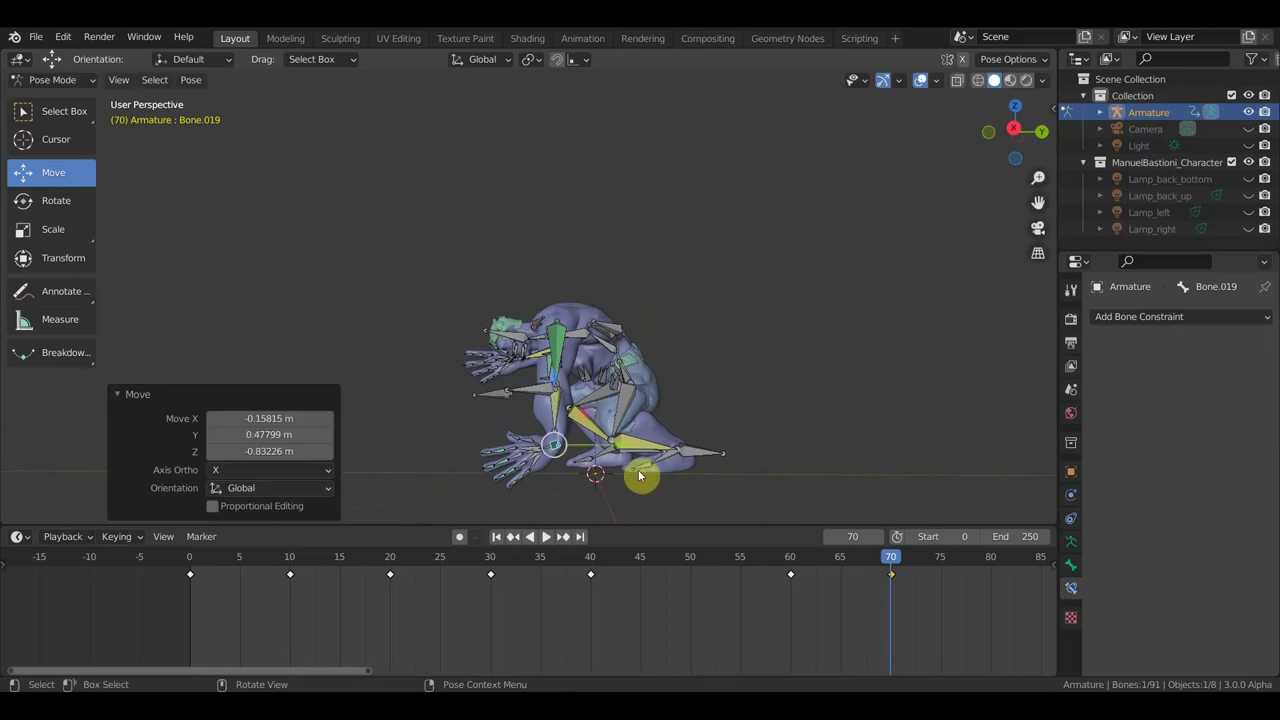
mouse_move(611, 476)
middle_mouse_down()
mouse_move(811, 474)
mouse_move(786, 480)
middle_mouse_up()
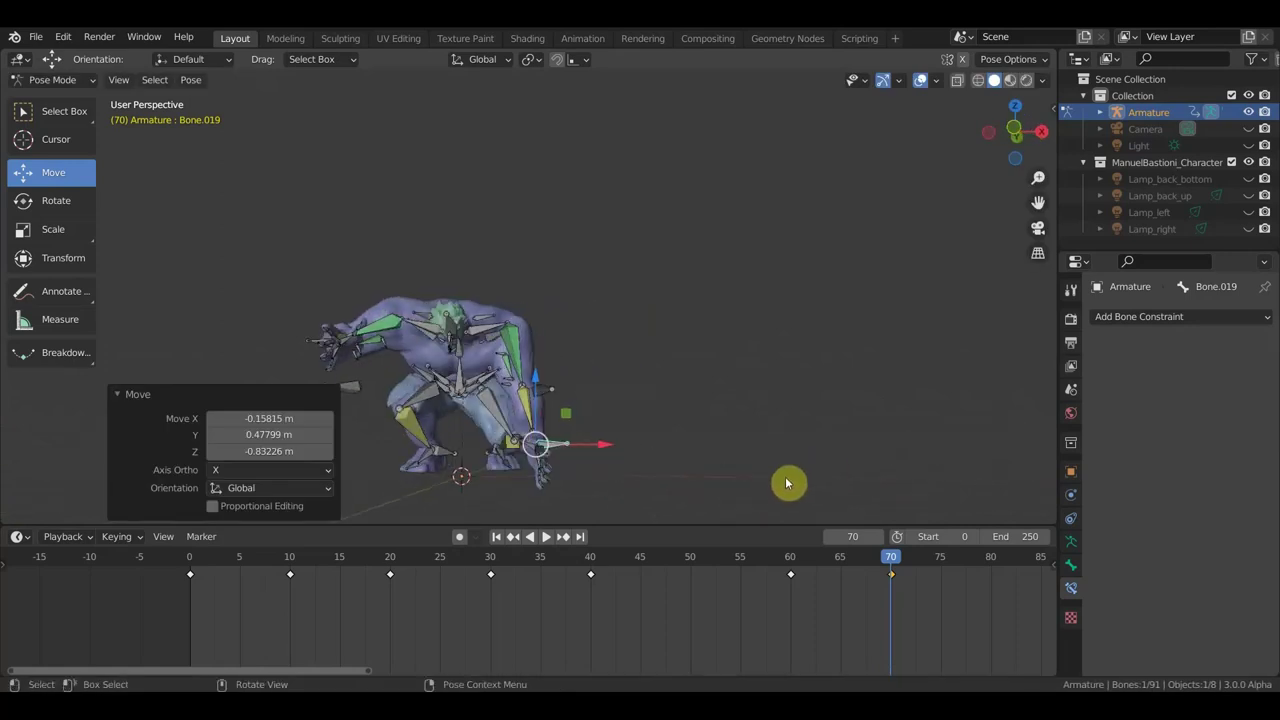
key("g")
left_click(706, 503)
middle_click_drag(671, 457, 665, 435)
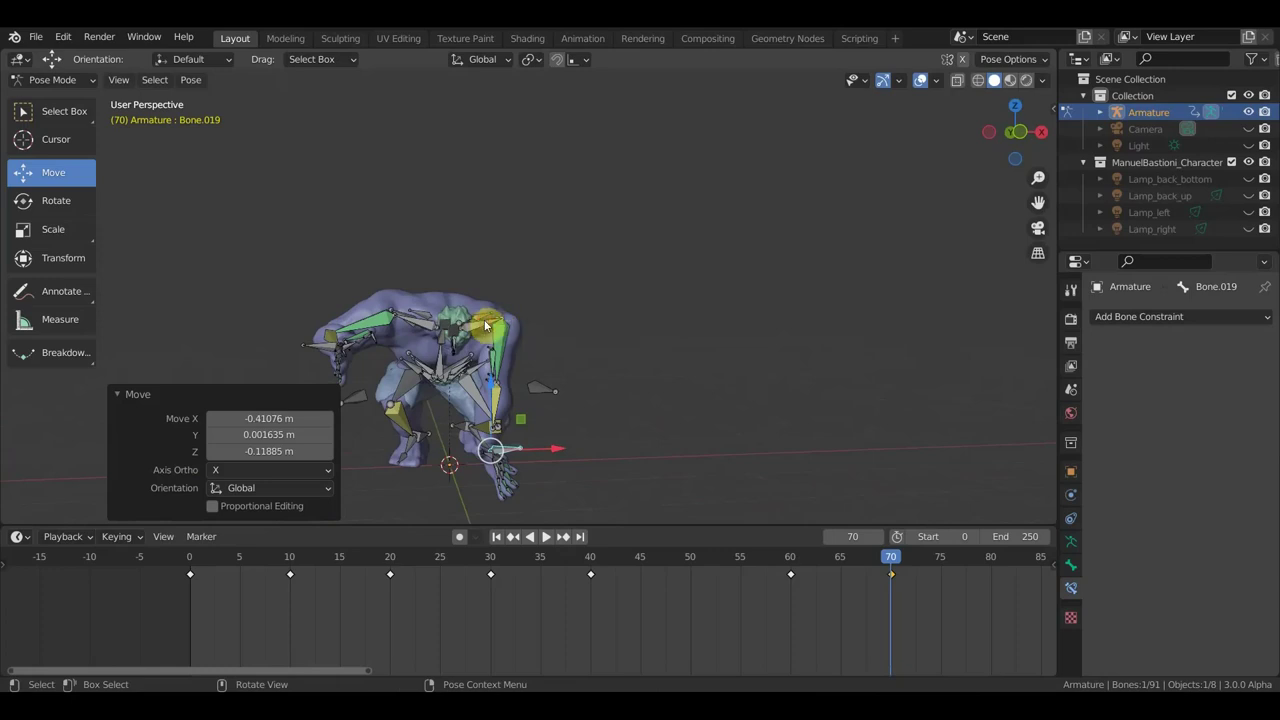
mouse_move(618, 354)
middle_mouse_down()
mouse_move(705, 300)
mouse_move(700, 349)
mouse_move(686, 331)
middle_mouse_up()
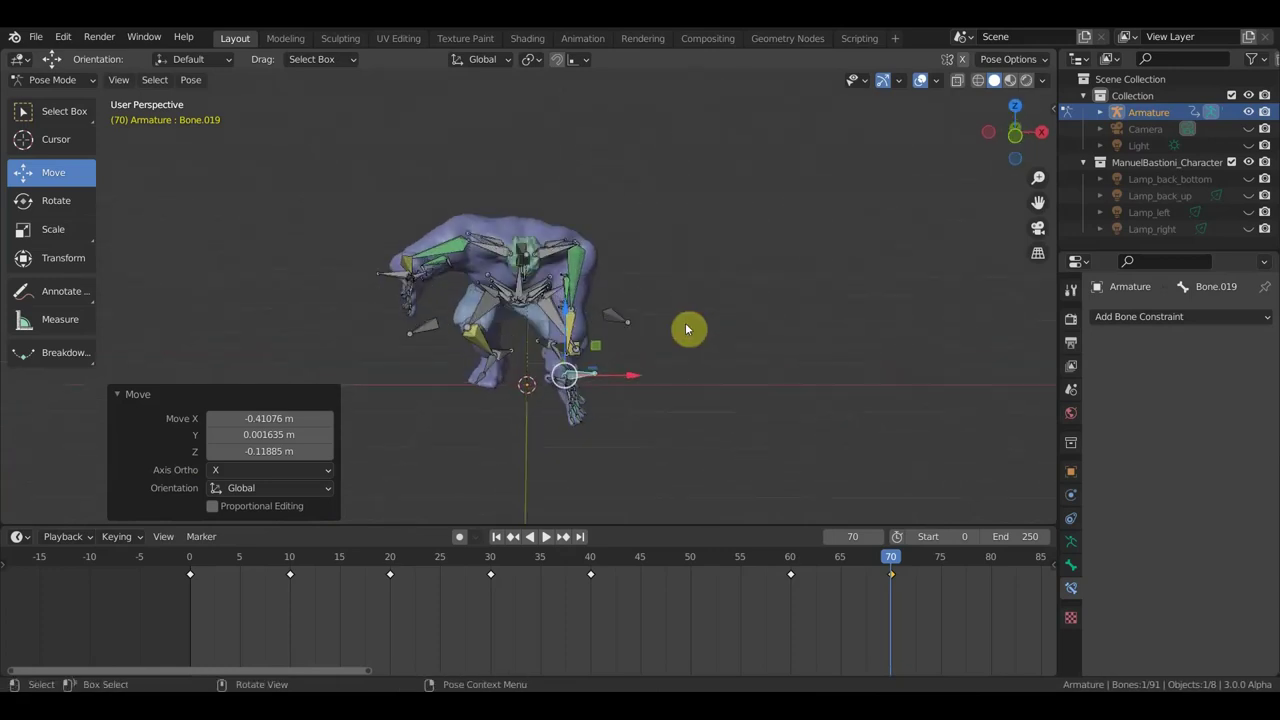
Step: Rotate the upper arm bones Bone.016 by 40.3° and Bone.058 by -30.1°
scroll(688, 328, "up", 4)
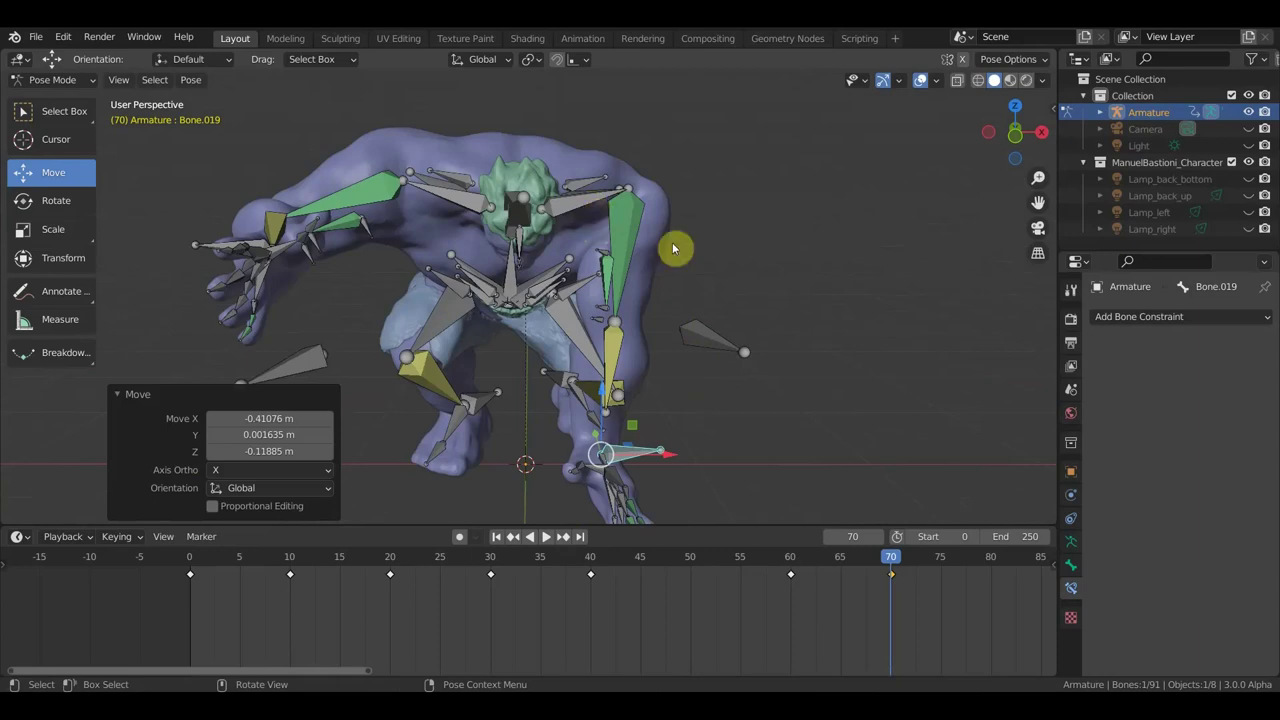
left_click(595, 215)
key("r")
left_click(680, 307)
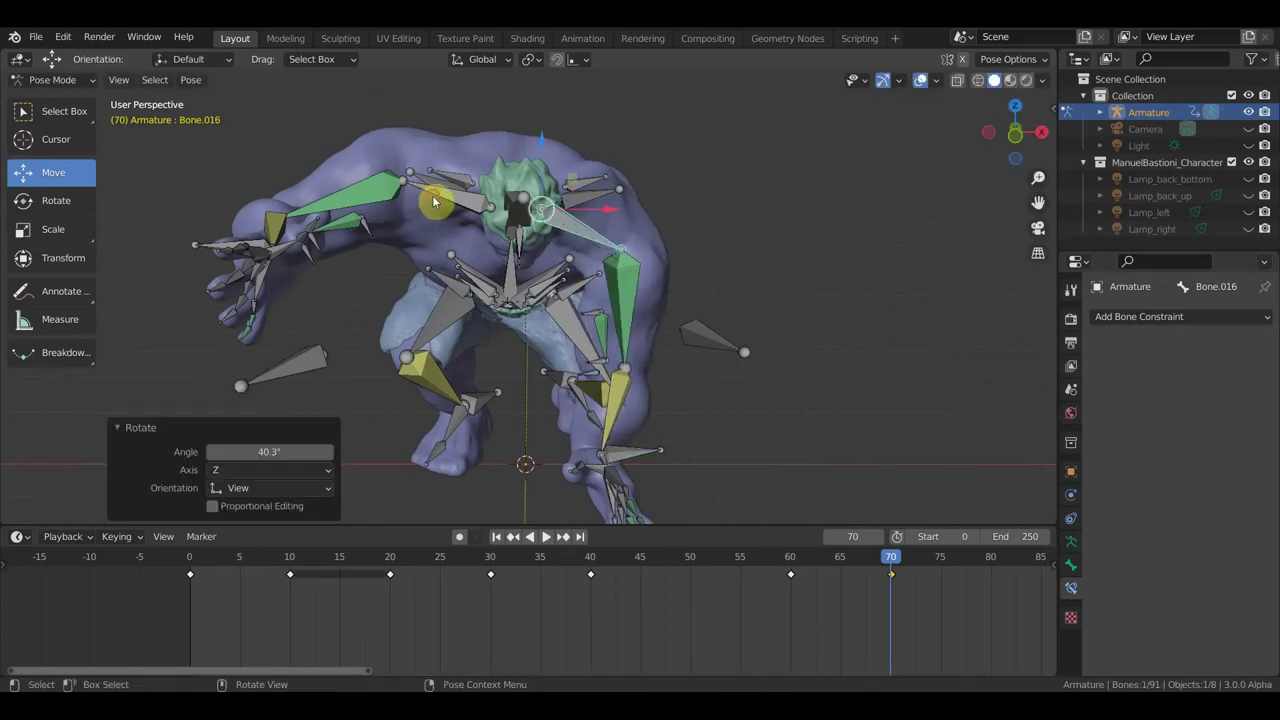
left_click(498, 206)
key("r")
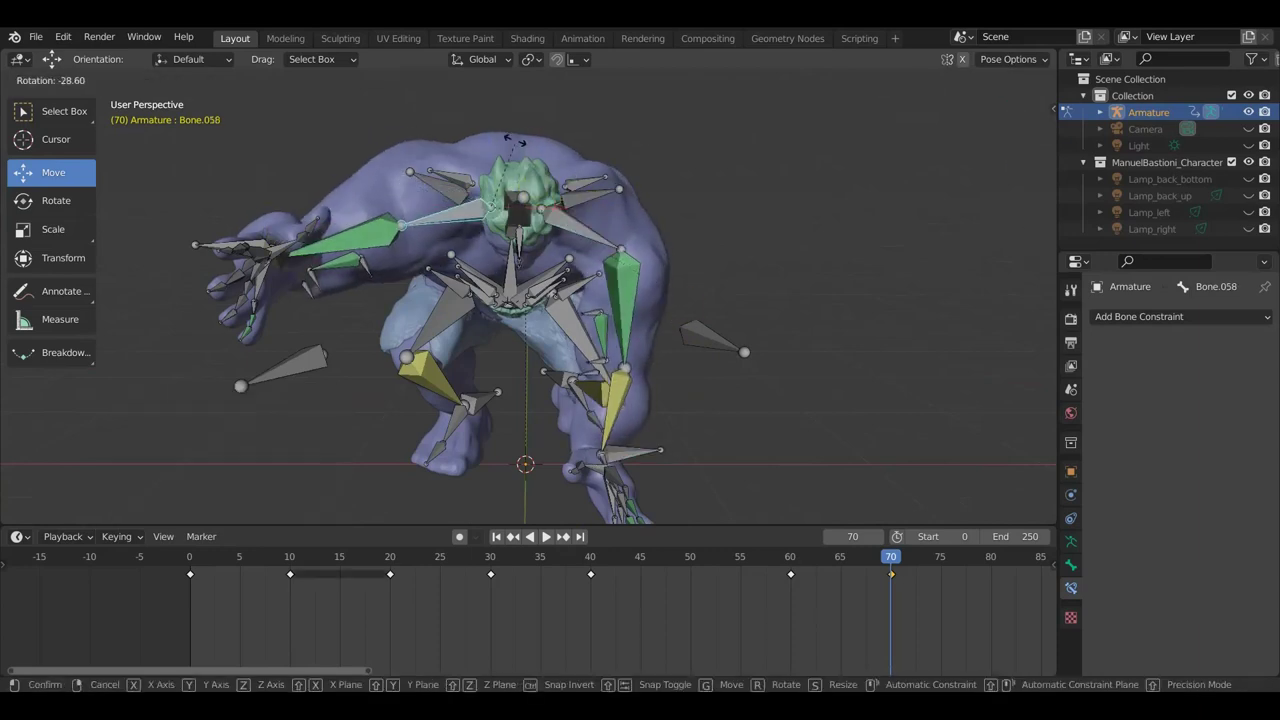
left_click(514, 137)
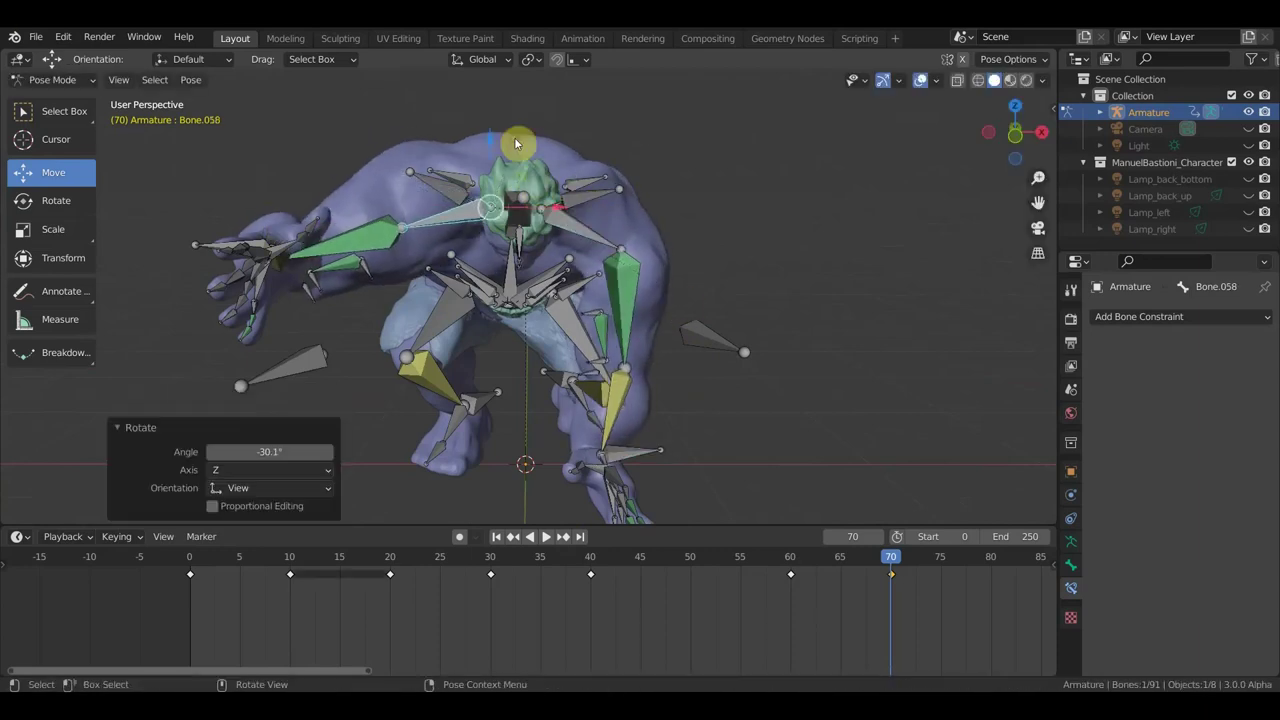
Step: Move the hand control bone Bone.088 down and outward so the hand rests near the ground
left_click(213, 247)
key("g")
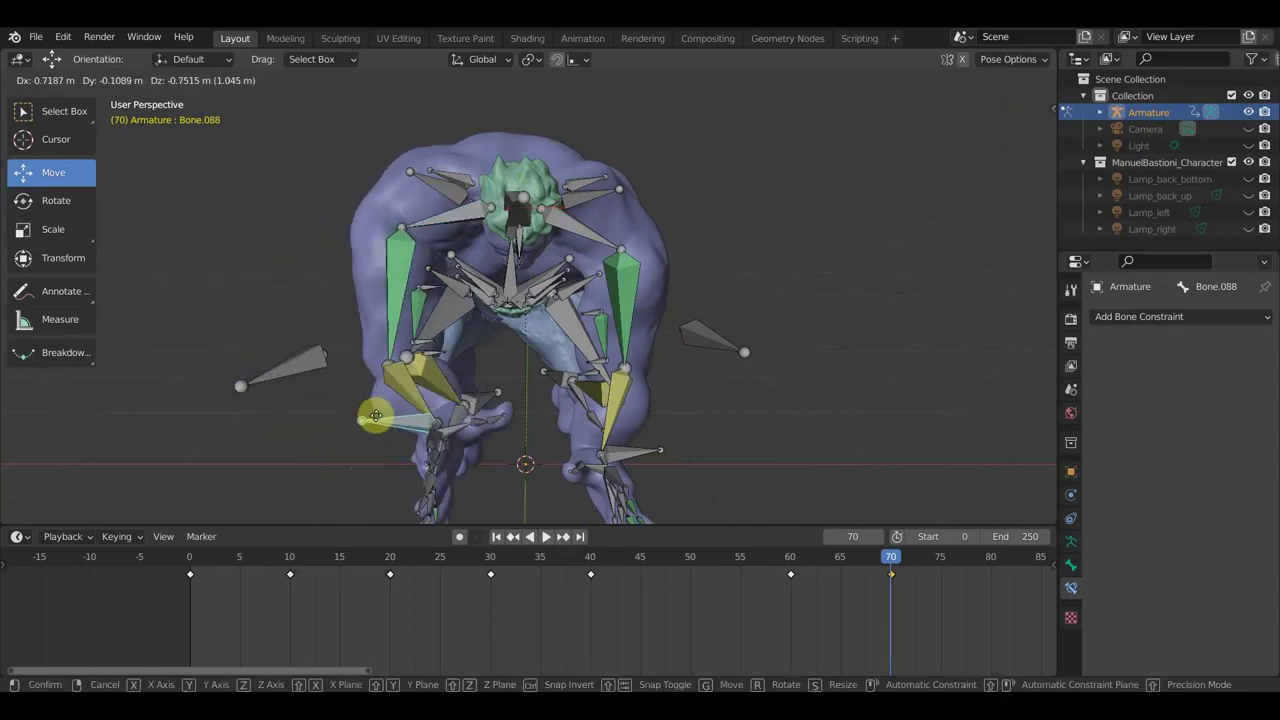
left_click(368, 452)
mouse_move(484, 313)
middle_mouse_down()
mouse_move(623, 354)
mouse_move(797, 334)
middle_mouse_up()
key("g")
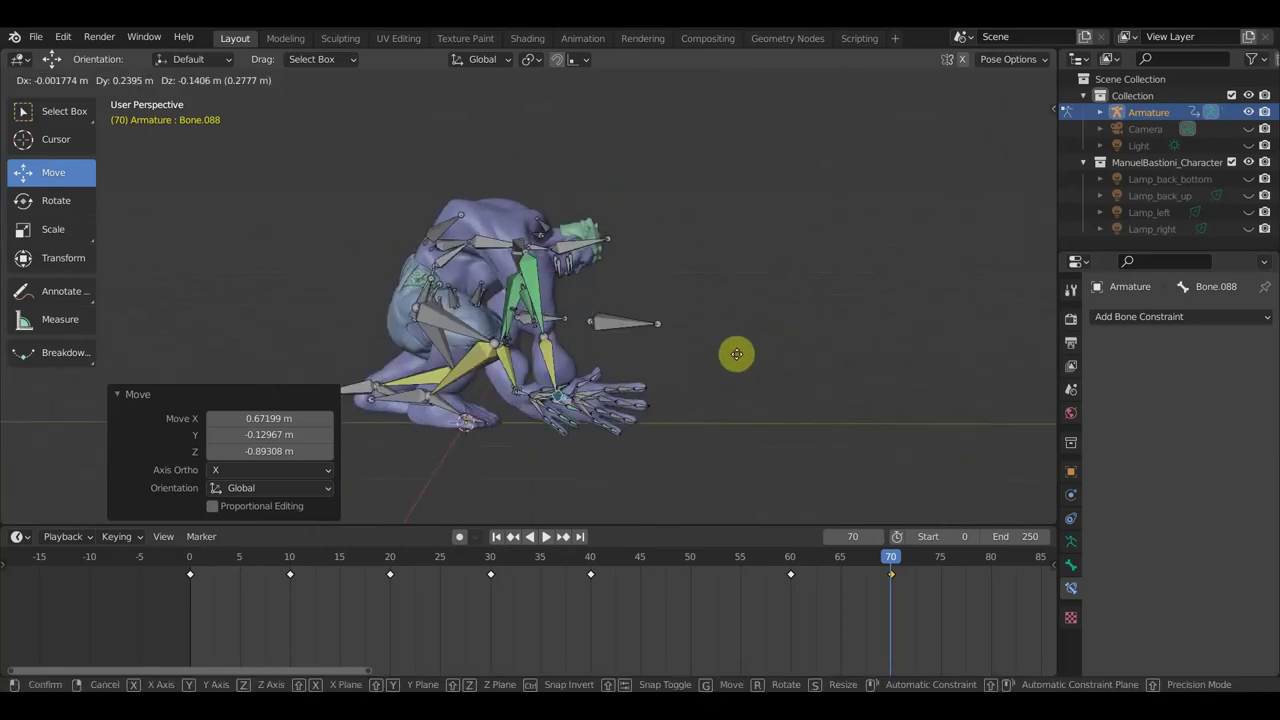
left_click(661, 310)
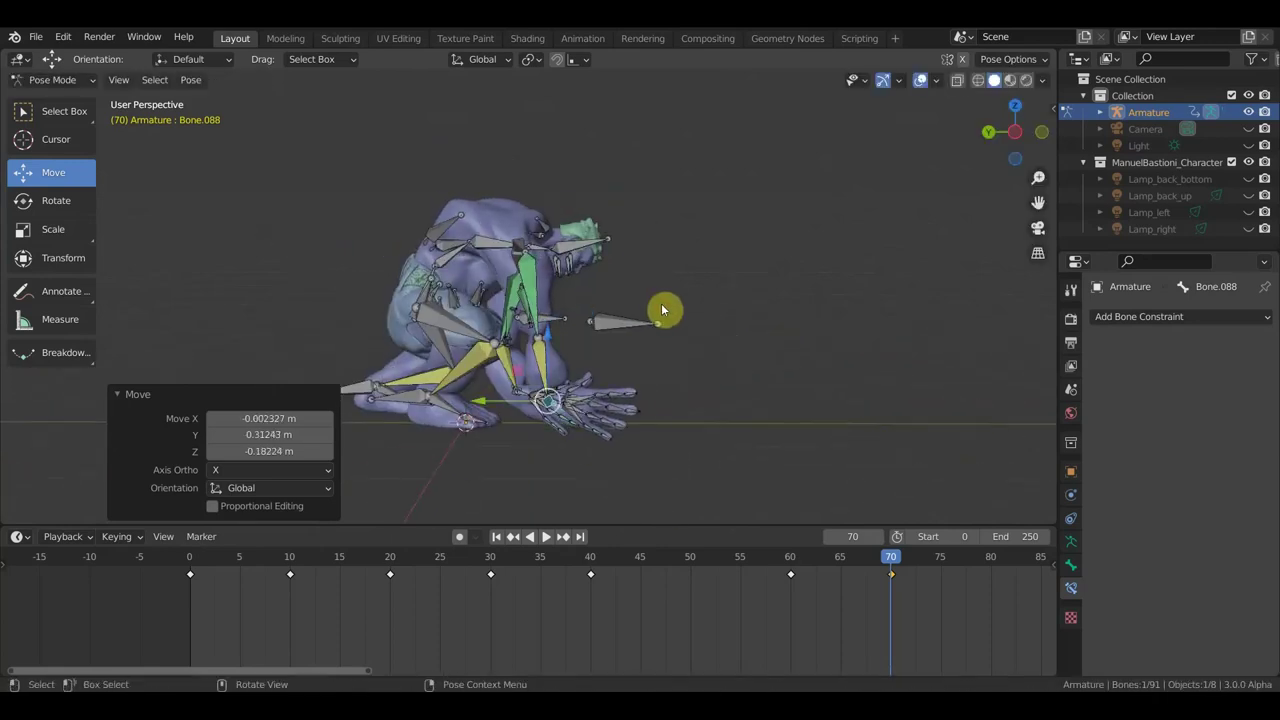
Step: Trial rotations on shoulder bones Bone.089 and Bone.050, cancelling or undoing each one
left_click(487, 241)
key("r")
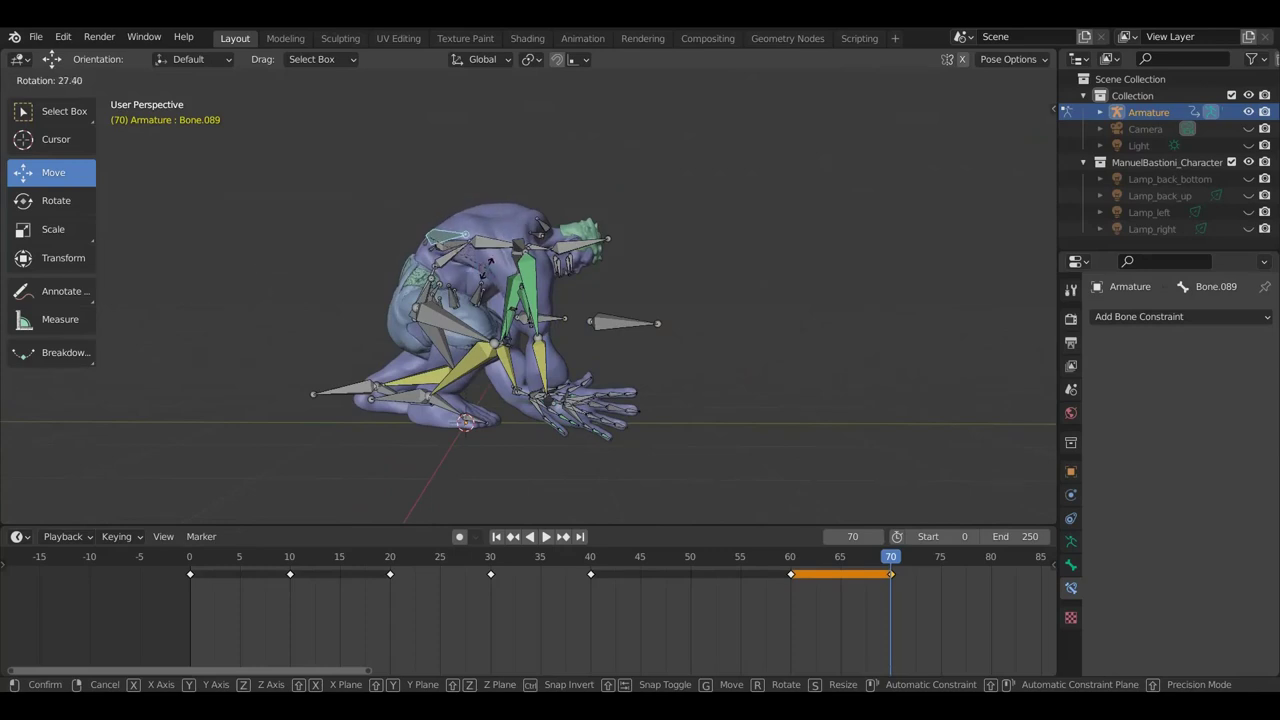
right_click(488, 265)
mouse_move(488, 269)
middle_mouse_down()
mouse_move(777, 297)
mouse_move(660, 290)
middle_mouse_up()
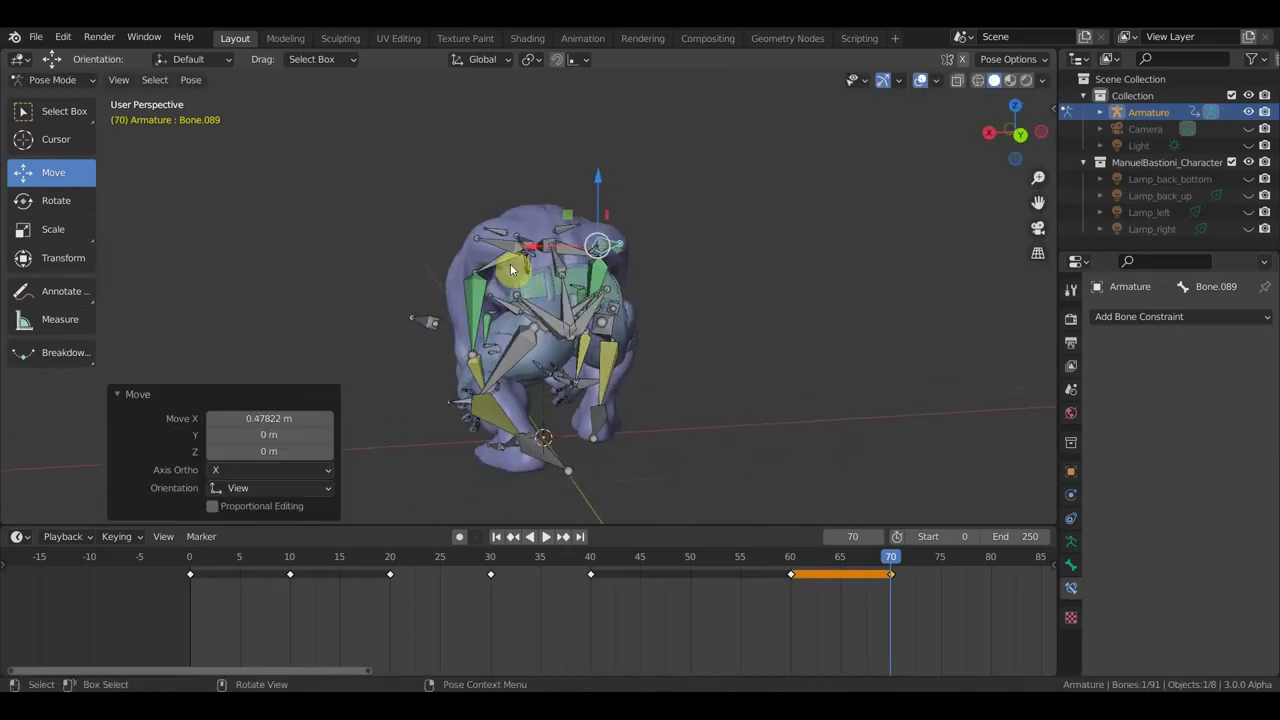
left_click(597, 245)
key("r")
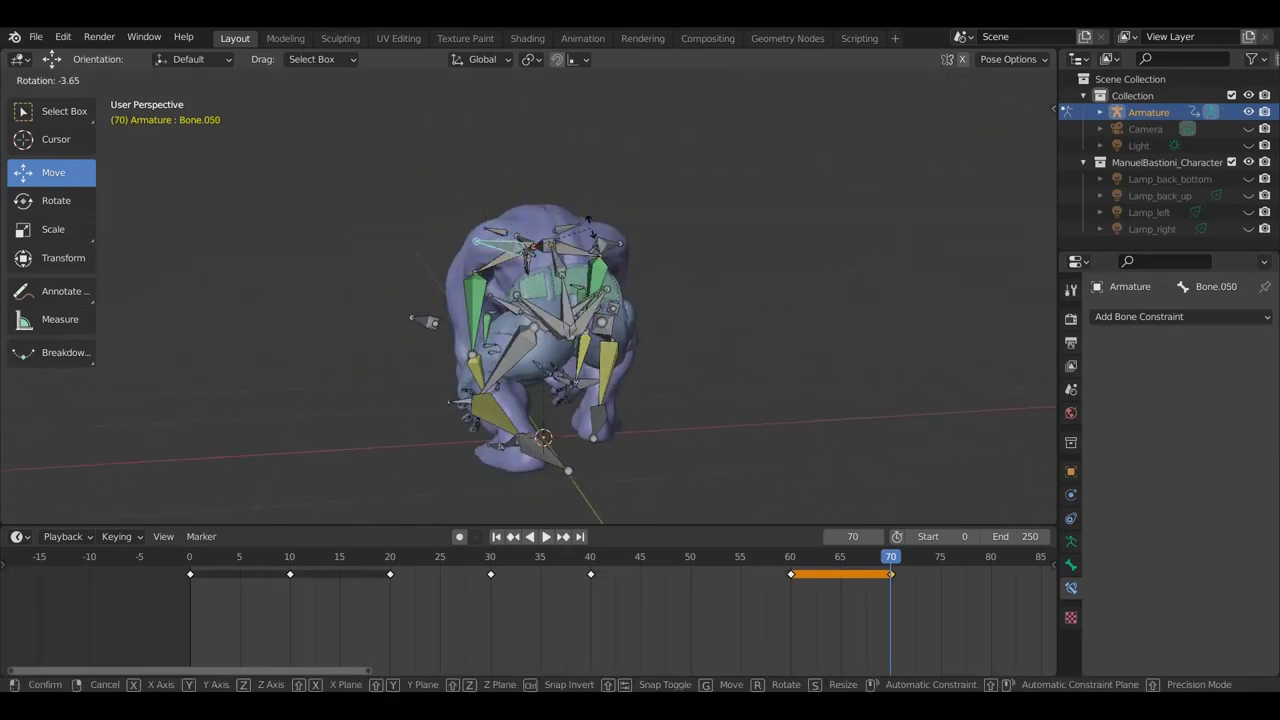
right_click(588, 218)
mouse_move(557, 277)
middle_mouse_down()
mouse_move(863, 277)
mouse_move(836, 414)
mouse_move(528, 322)
mouse_move(540, 330)
middle_mouse_up()
key("r")
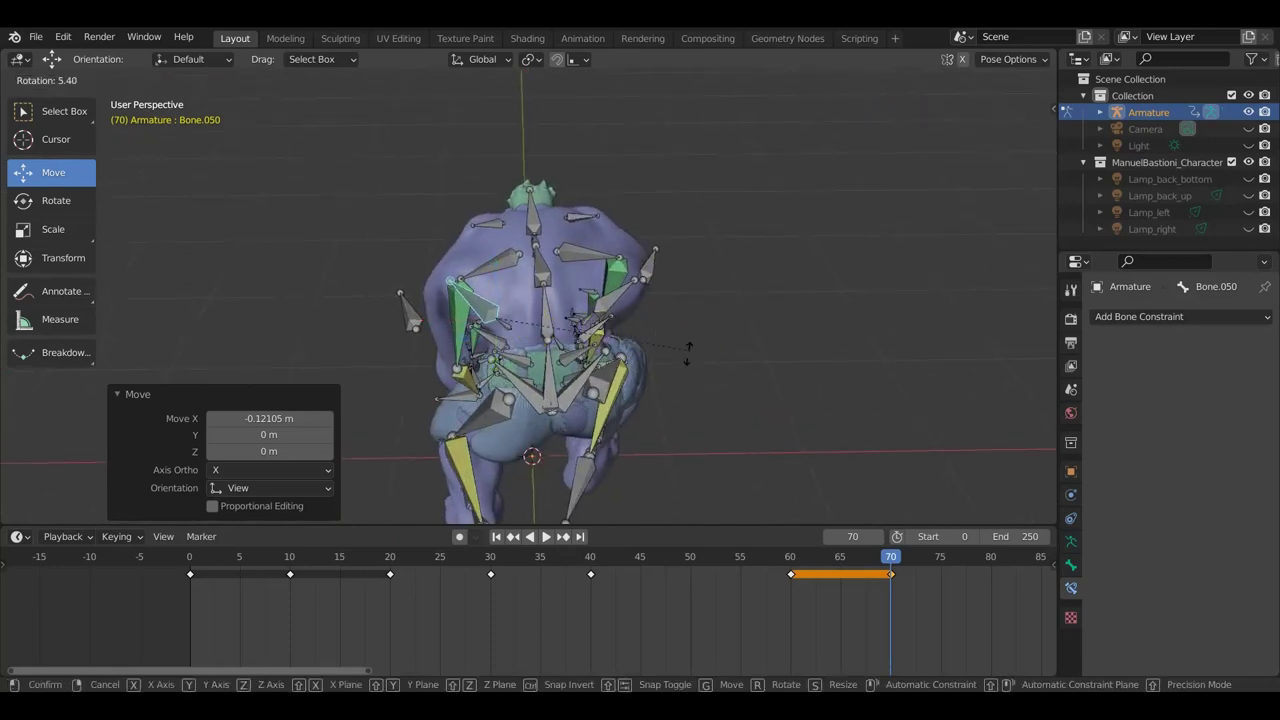
left_click(663, 362)
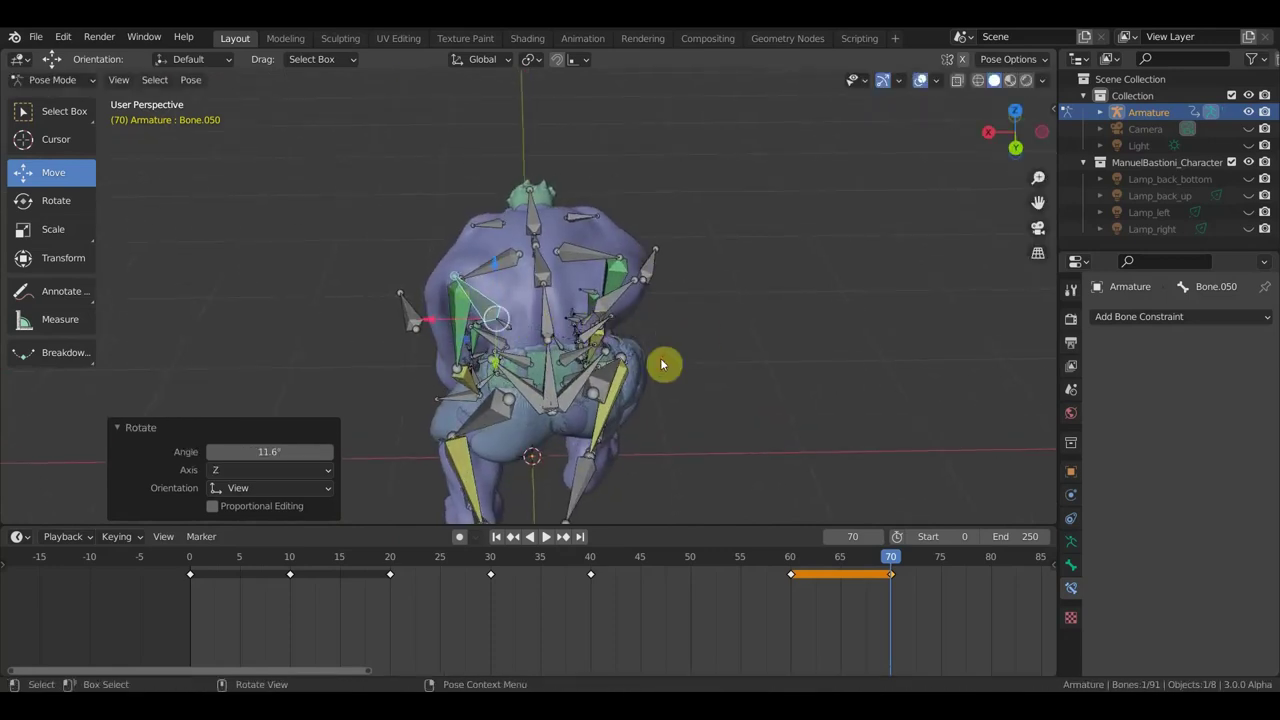
key("ctrl+z")
Step: Rotate shoulder bone Bone.089, undo an 11.1° turn, and rotate Bone.050 by -9.45°
left_click(688, 253)
key("r")
left_click(699, 272)
middle_click_drag(699, 272, 694, 383)
key("r")
left_click(713, 398)
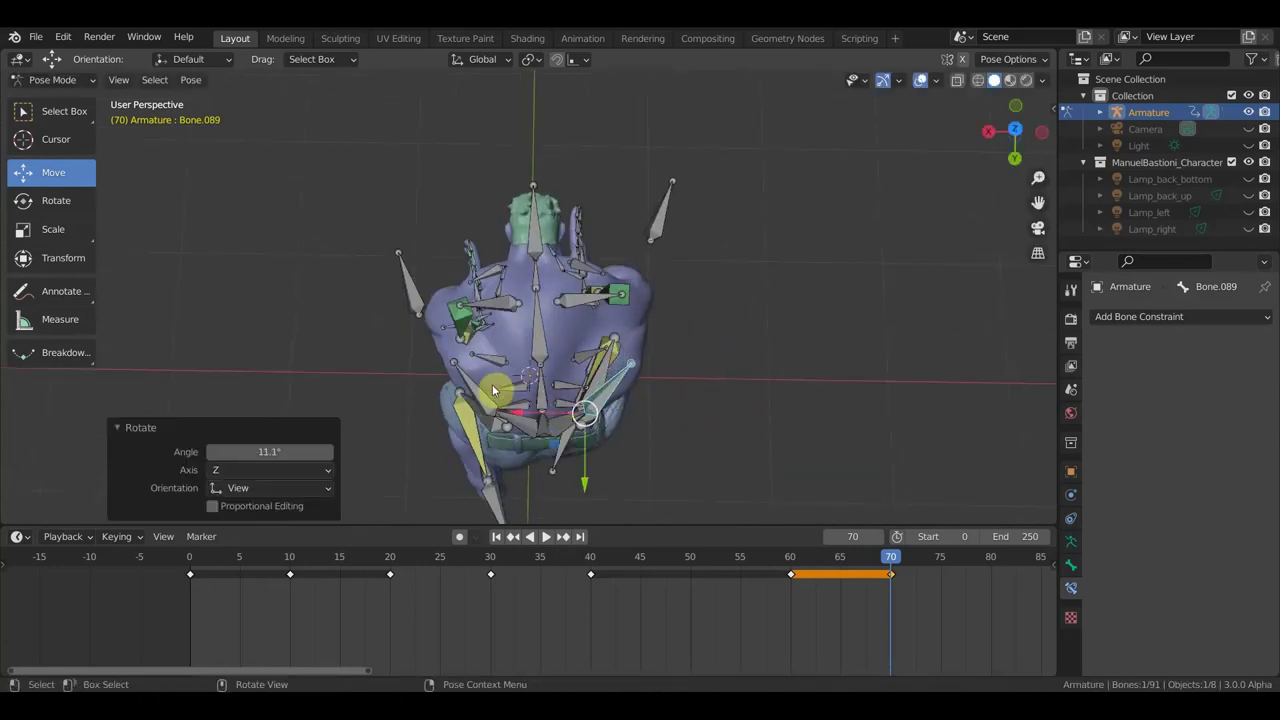
key("ctrl+z")
key("r")
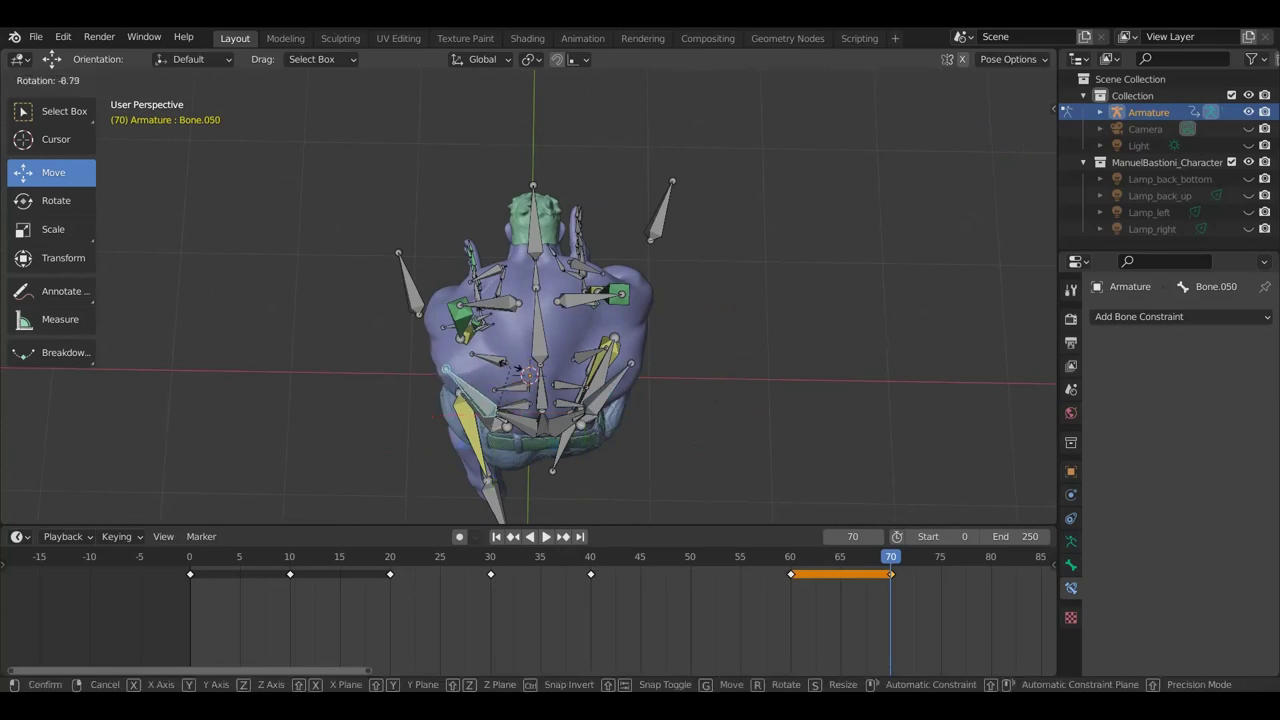
left_click(516, 366)
Step: Rotate Bone.050 further by -37.2° and shoulder bone Bone.089 by 18°
middle_click_drag(520, 370, 678, 203)
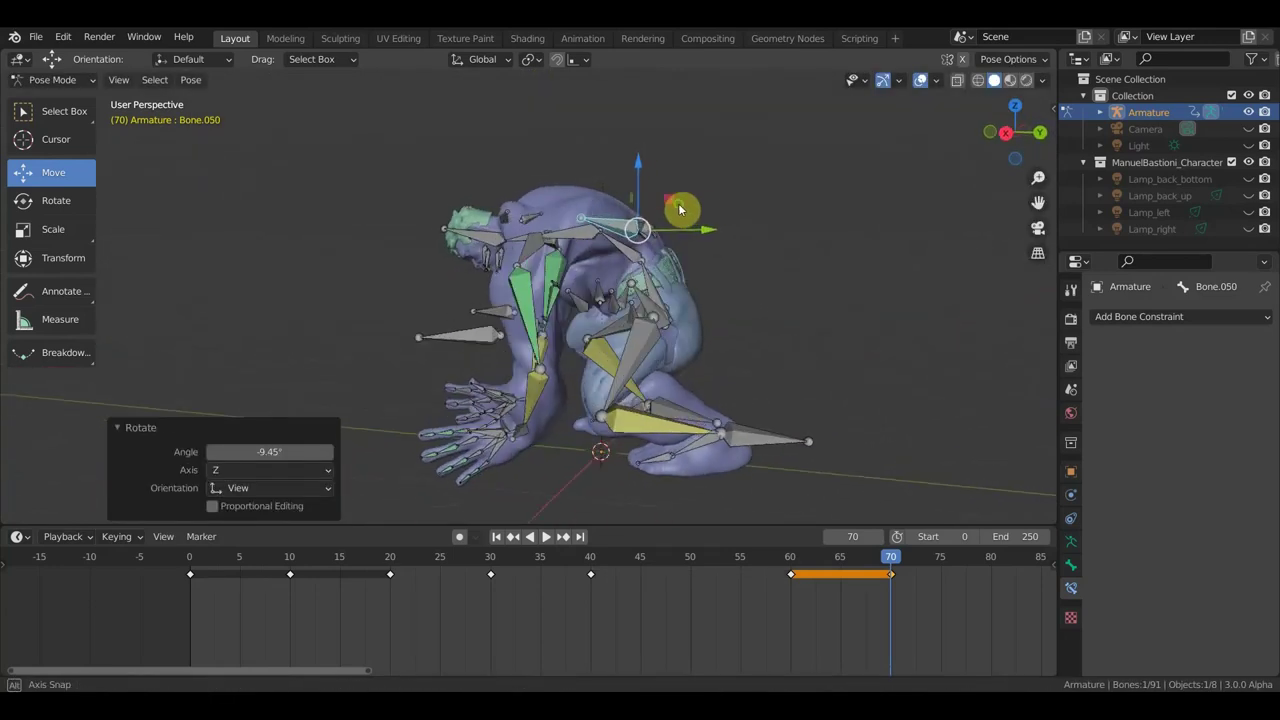
key("r")
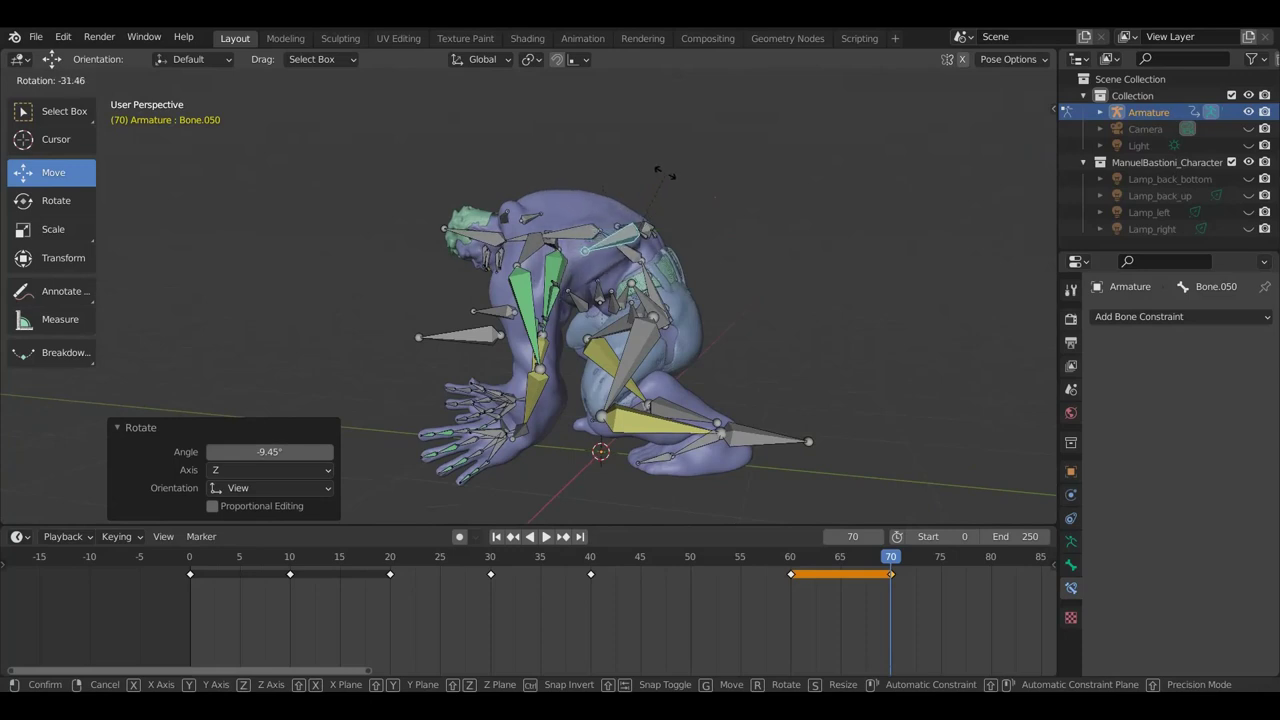
left_click(662, 173)
middle_click_drag(664, 185, 580, 228)
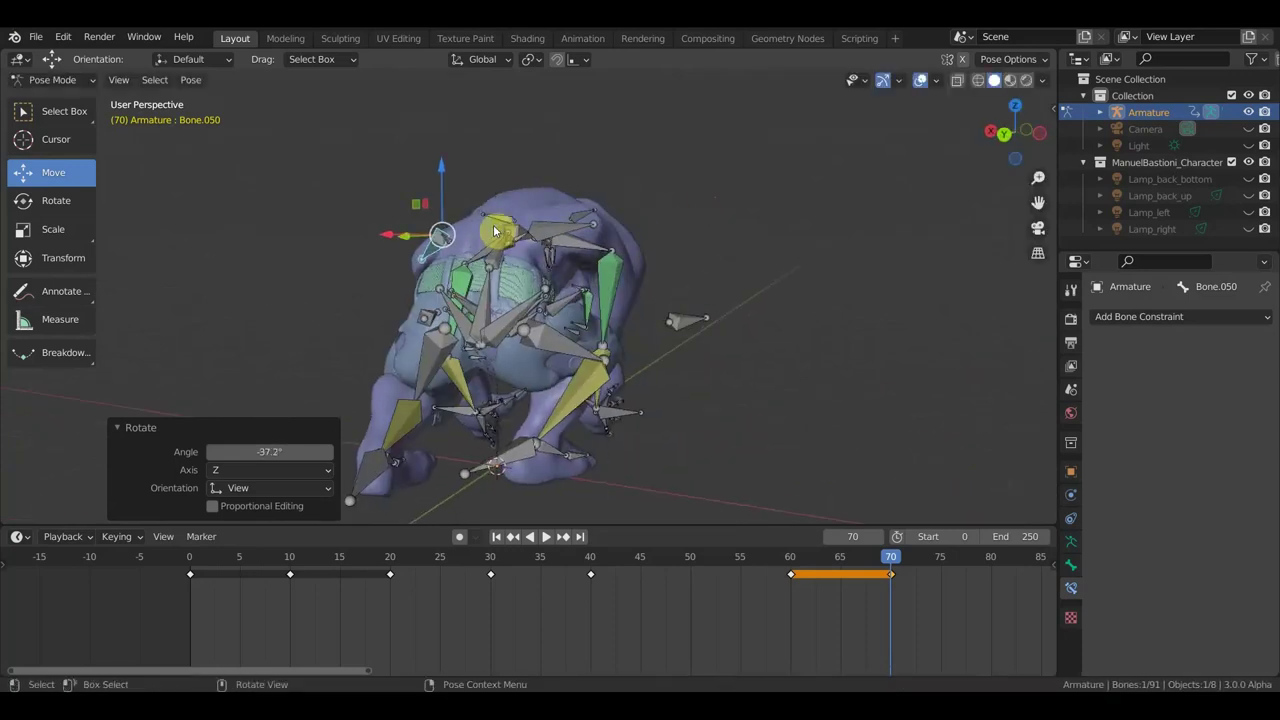
middle_click_drag(656, 251, 580, 229)
left_click(525, 222)
key("r")
left_click(534, 284)
Step: Rotate the neck bone Bone.100 by -27° and Bone.054 by 39.7°
mouse_move(534, 286)
middle_mouse_down()
mouse_move(383, 294)
mouse_move(407, 238)
middle_mouse_up()
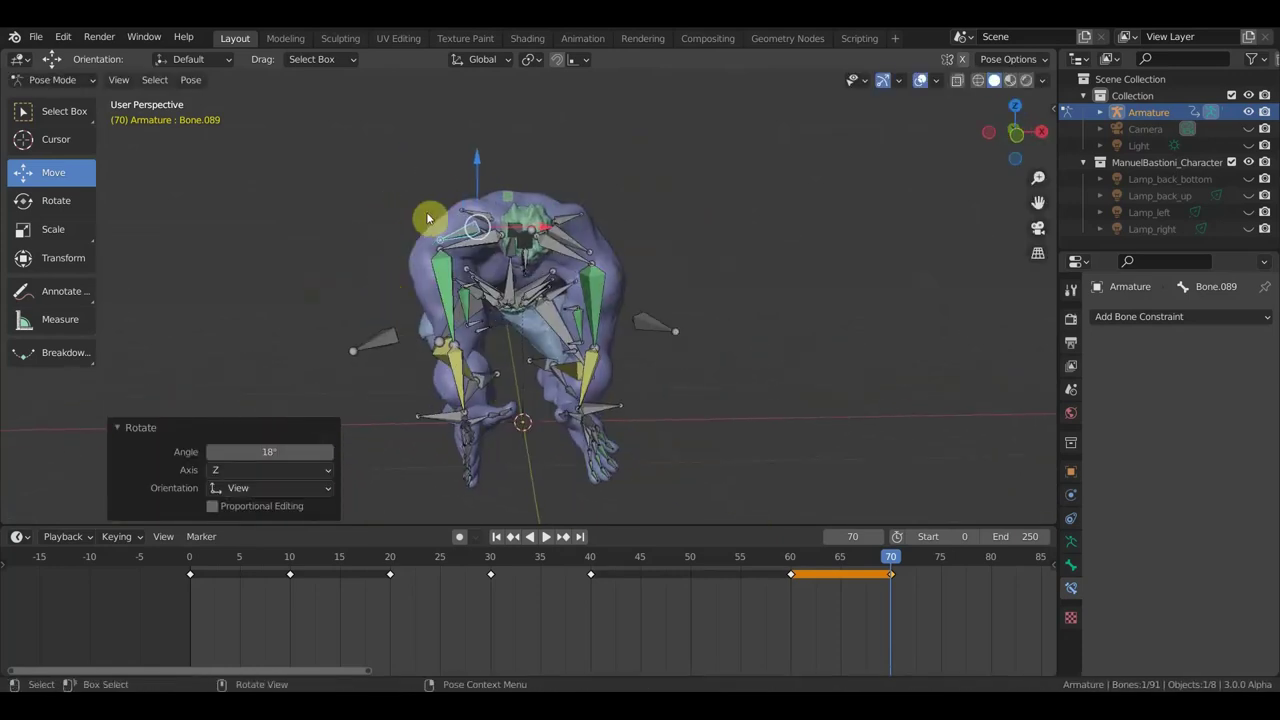
left_click(655, 224)
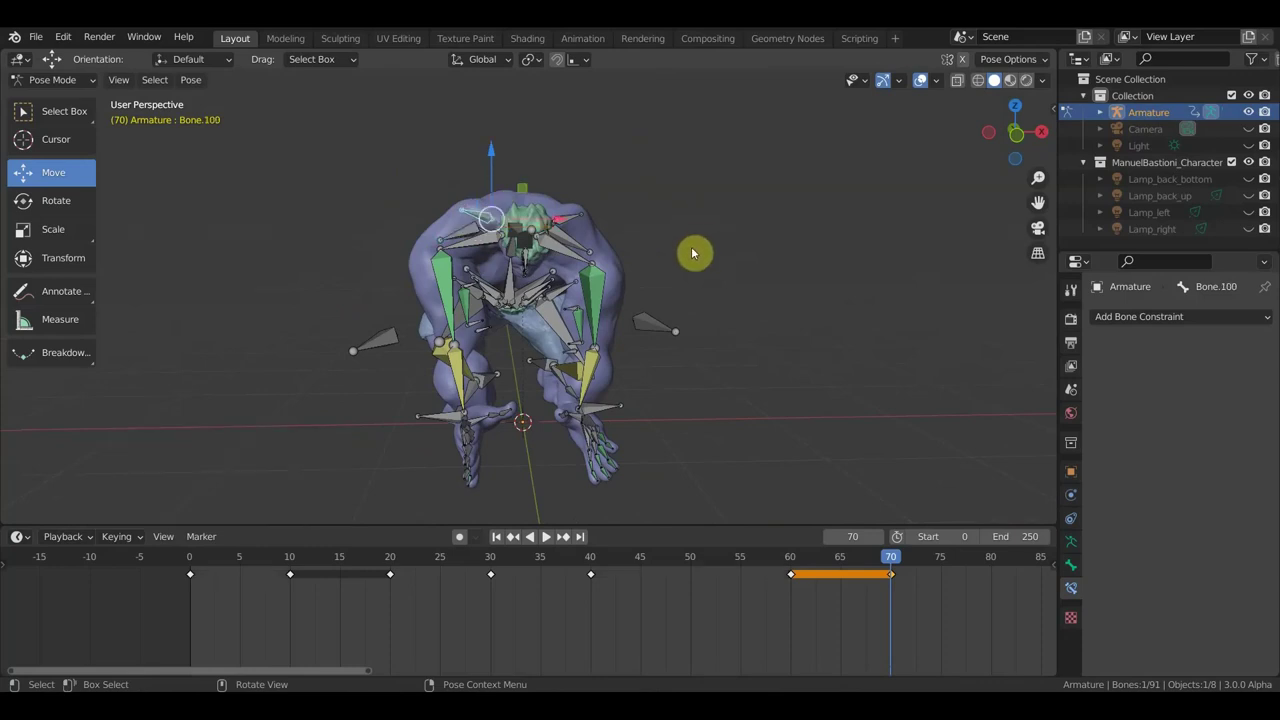
key("r")
left_click(680, 145)
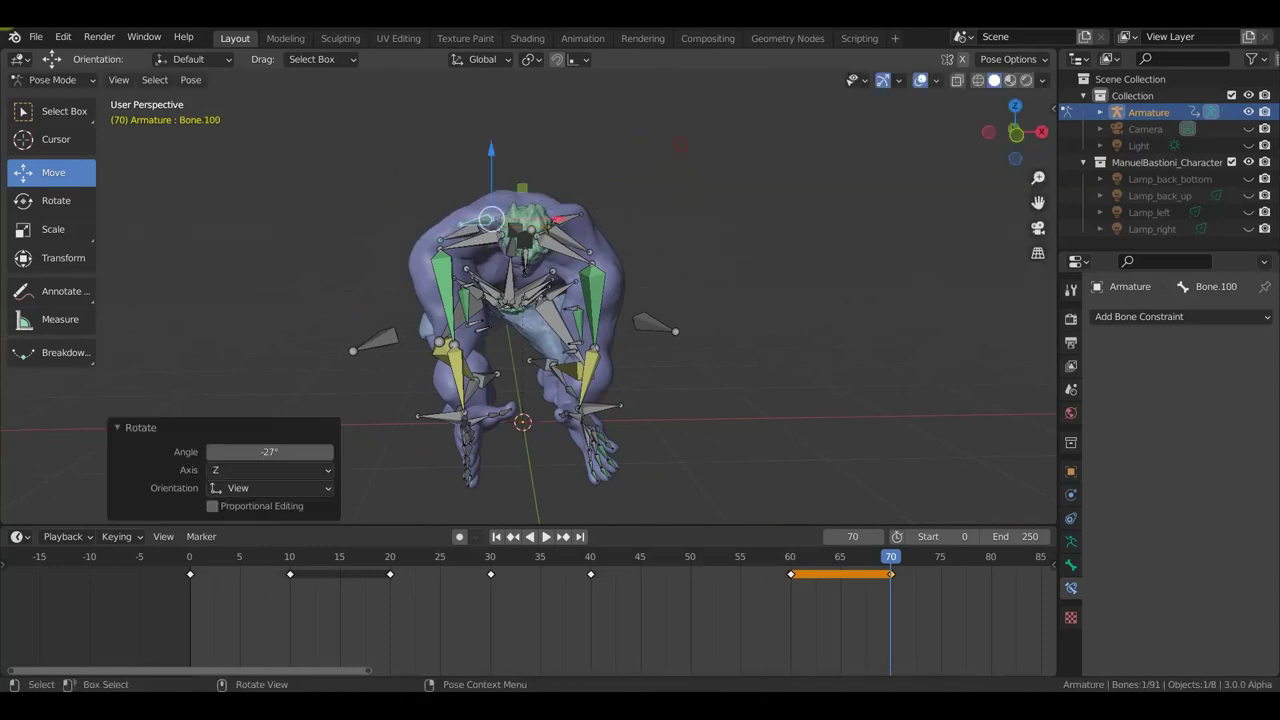
left_click(601, 224)
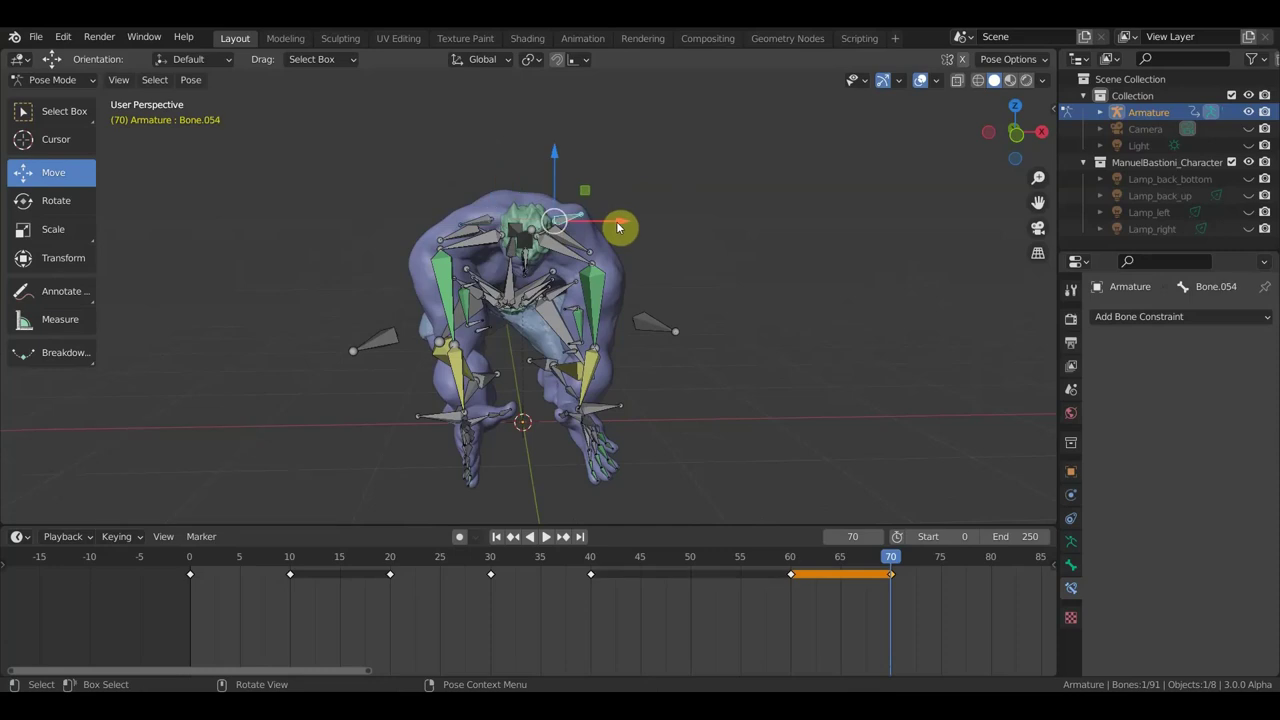
key("r")
left_click(620, 289)
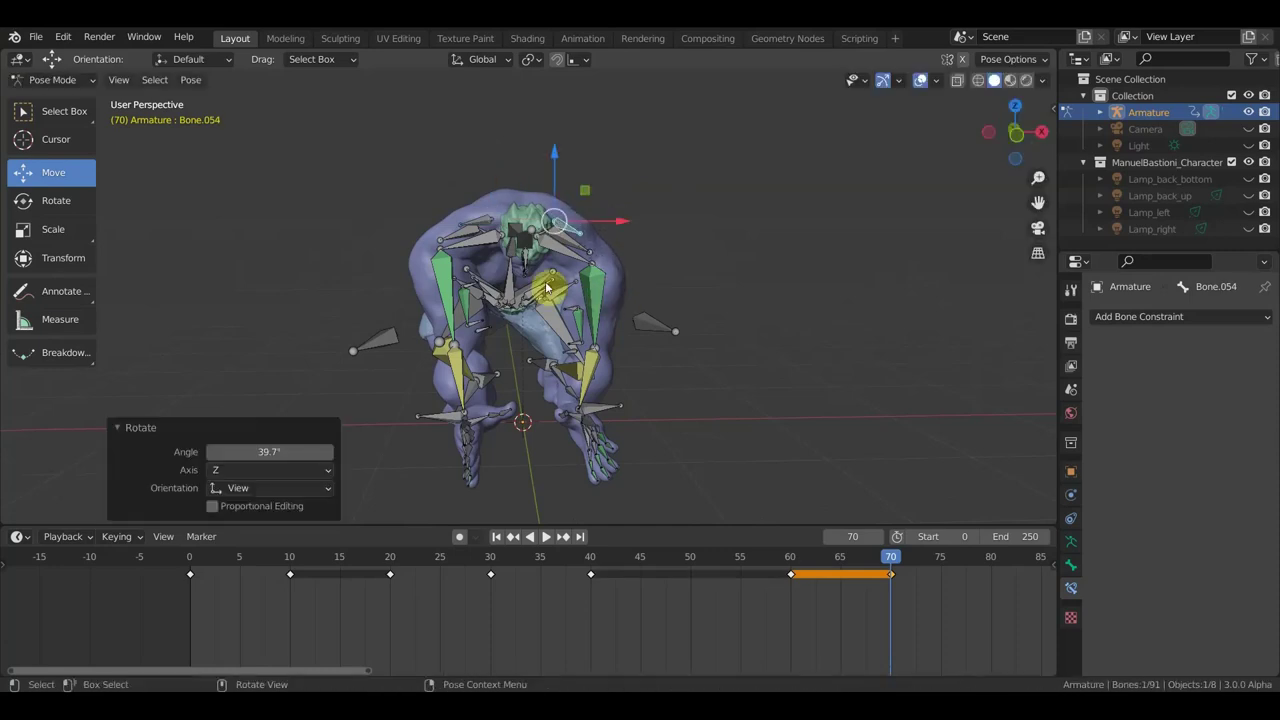
Step: Rotate another shoulder bone by -19.1° and Bone.016 by 6.29°
left_click(548, 262)
key("r")
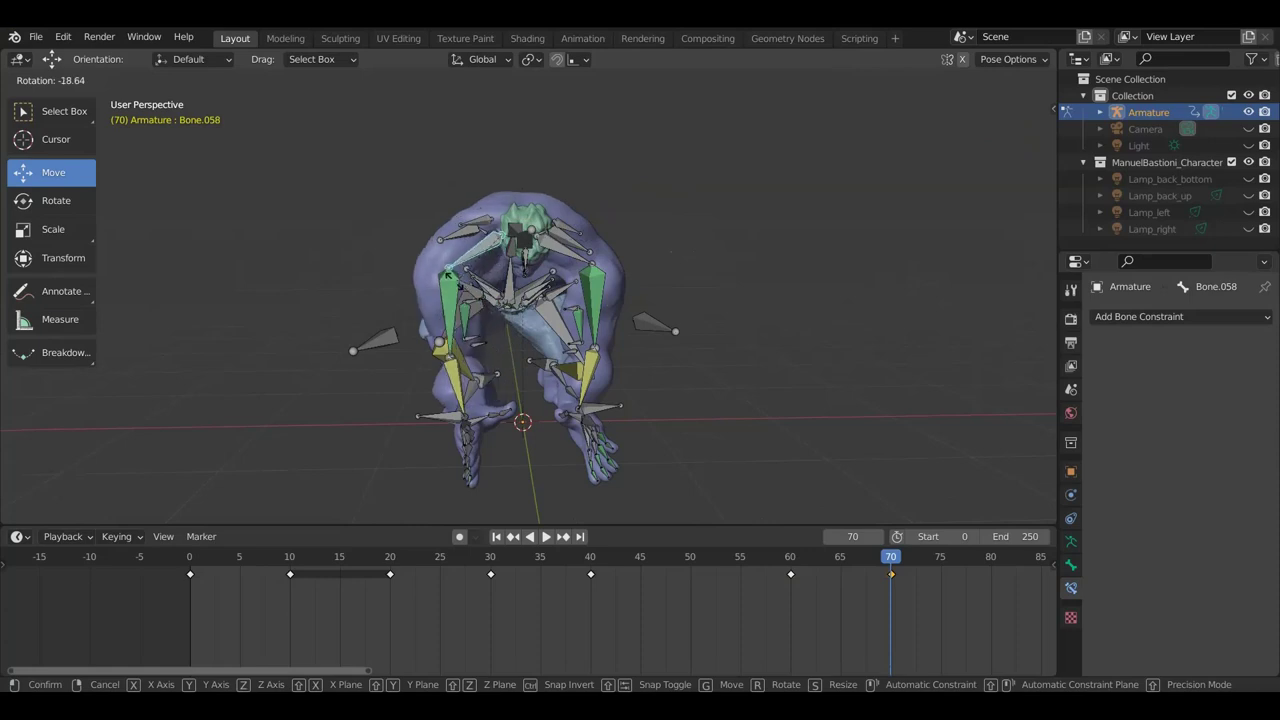
left_click(597, 268)
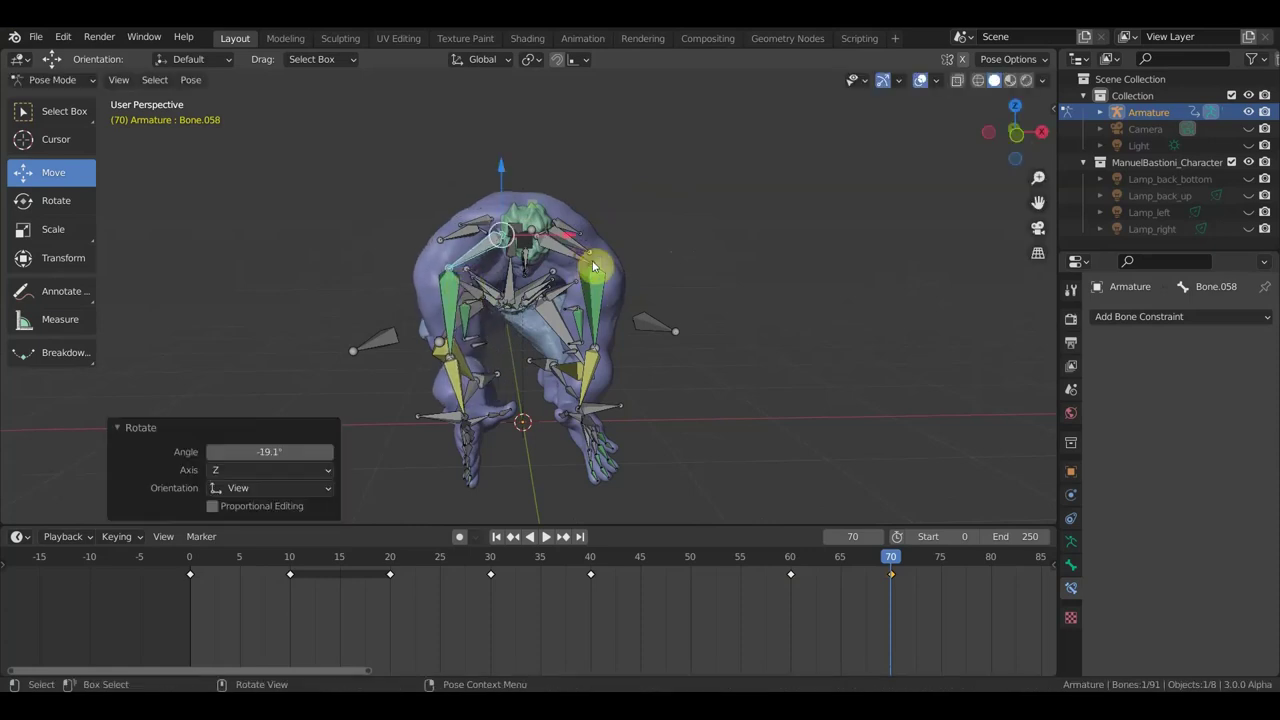
left_click(603, 270)
key("r")
left_click(597, 274)
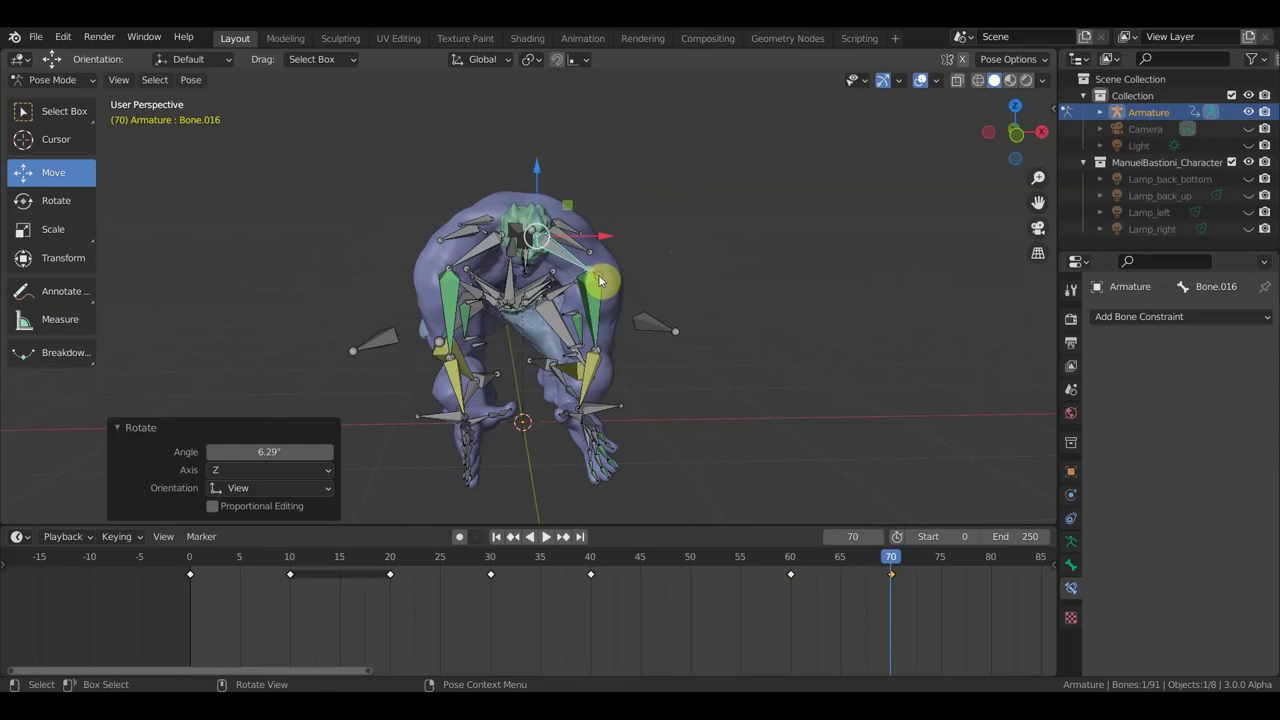
Step: Select every bone and insert a keyframe for all of them at frame 70
middle_click_drag(514, 307, 711, 297)
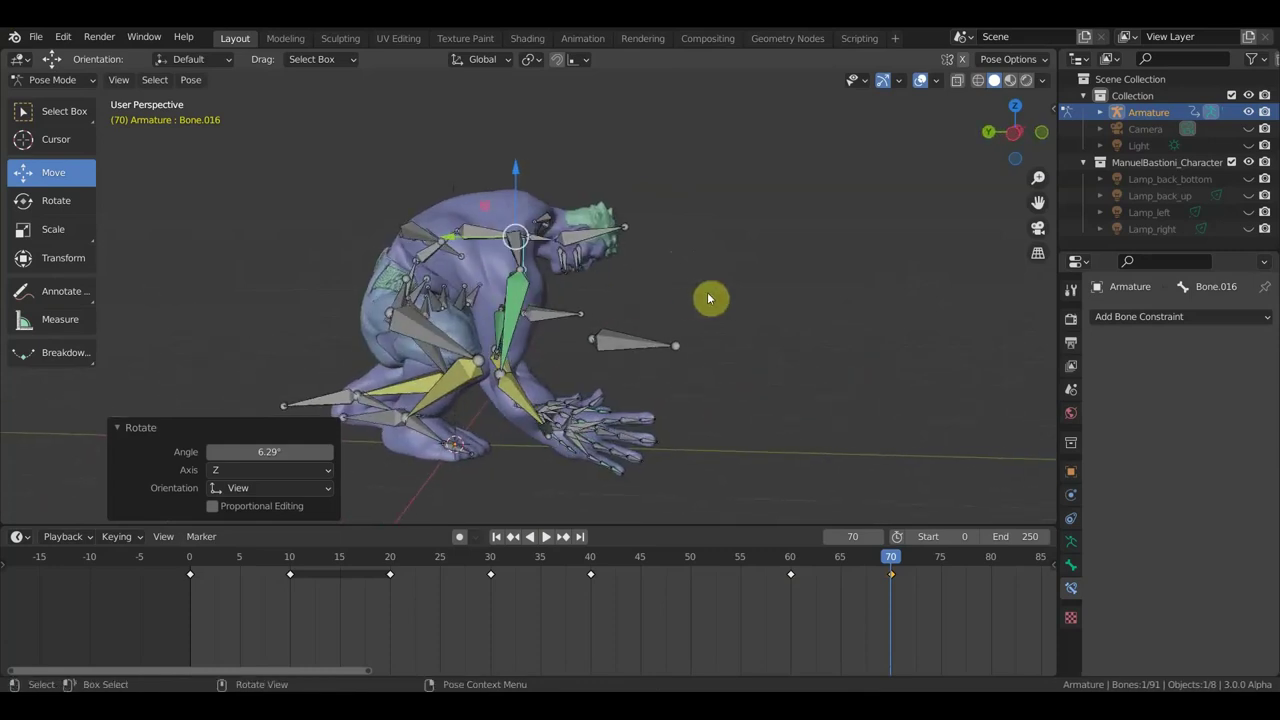
mouse_move(416, 292)
middle_mouse_down()
mouse_move(620, 284)
mouse_move(277, 283)
mouse_move(416, 378)
mouse_move(594, 371)
mouse_move(640, 260)
middle_mouse_up()
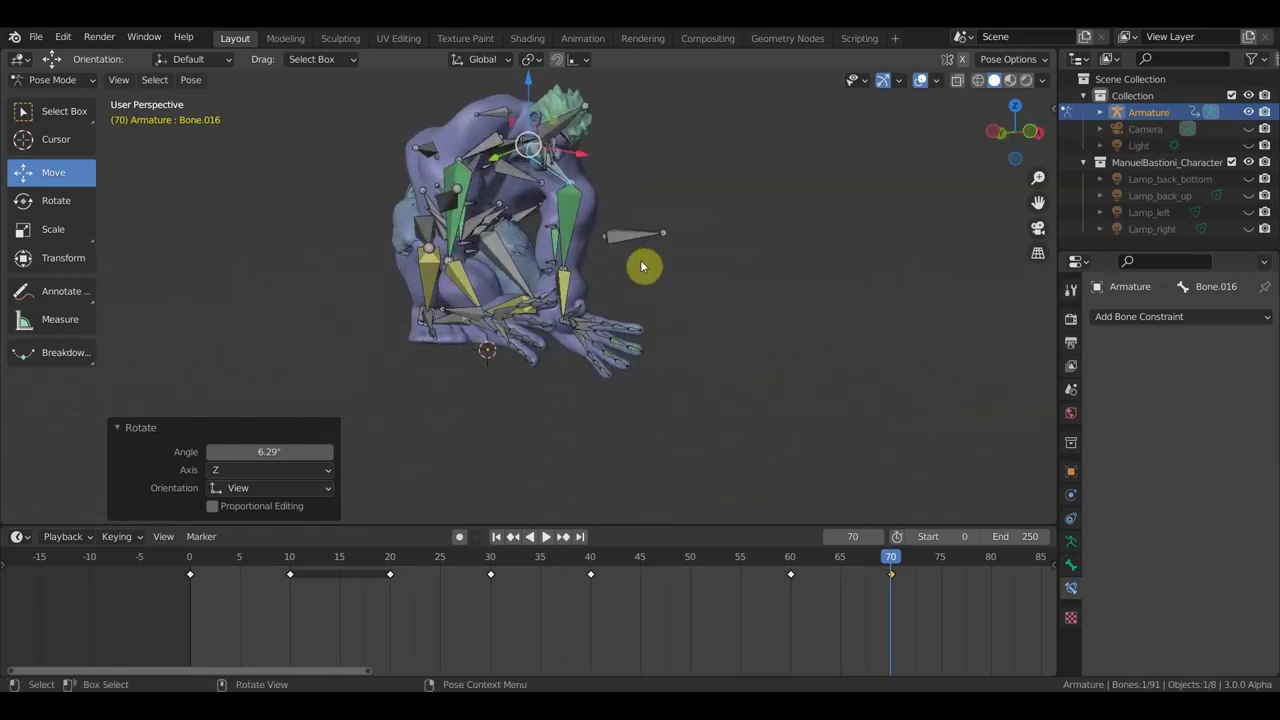
key("a")
key("i")
left_click(642, 266)
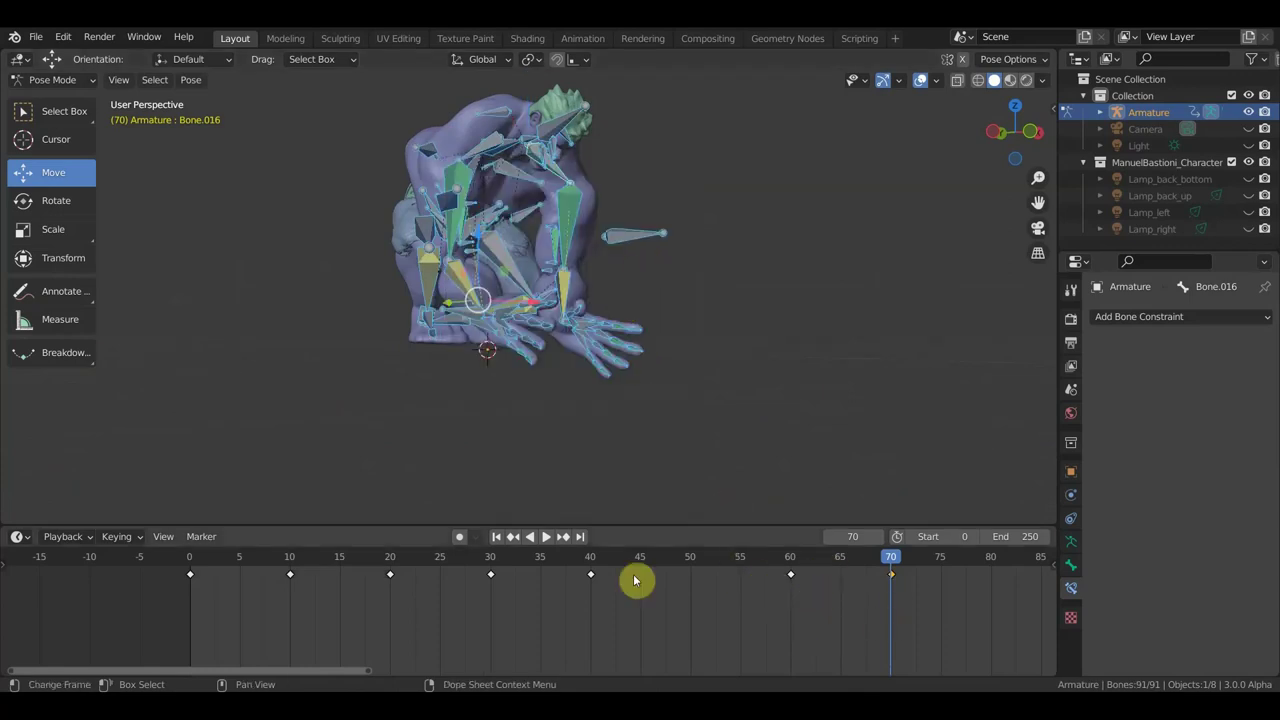
Step: Box-select the hand bones and review their pose at frames 30 and 40
middle_click_drag(543, 423, 580, 437)
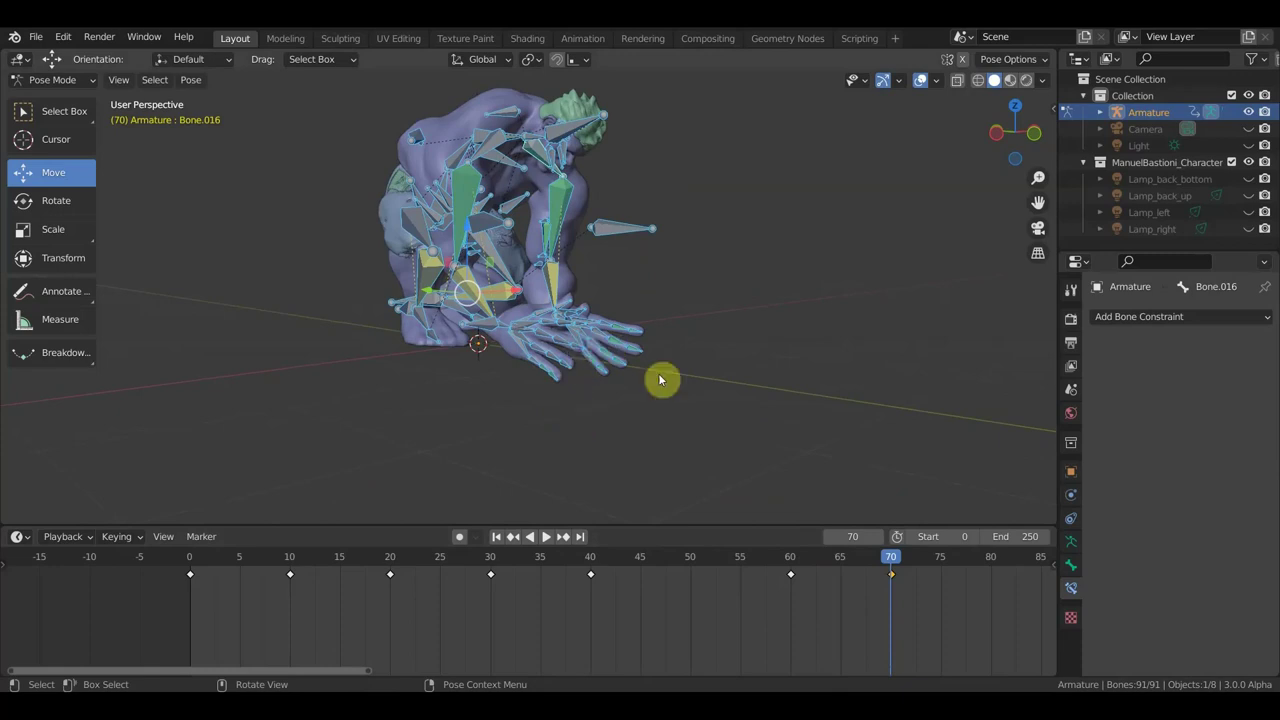
mouse_move(688, 421)
middle_mouse_down()
mouse_move(447, 512)
mouse_move(517, 514)
mouse_move(536, 66)
middle_mouse_up()
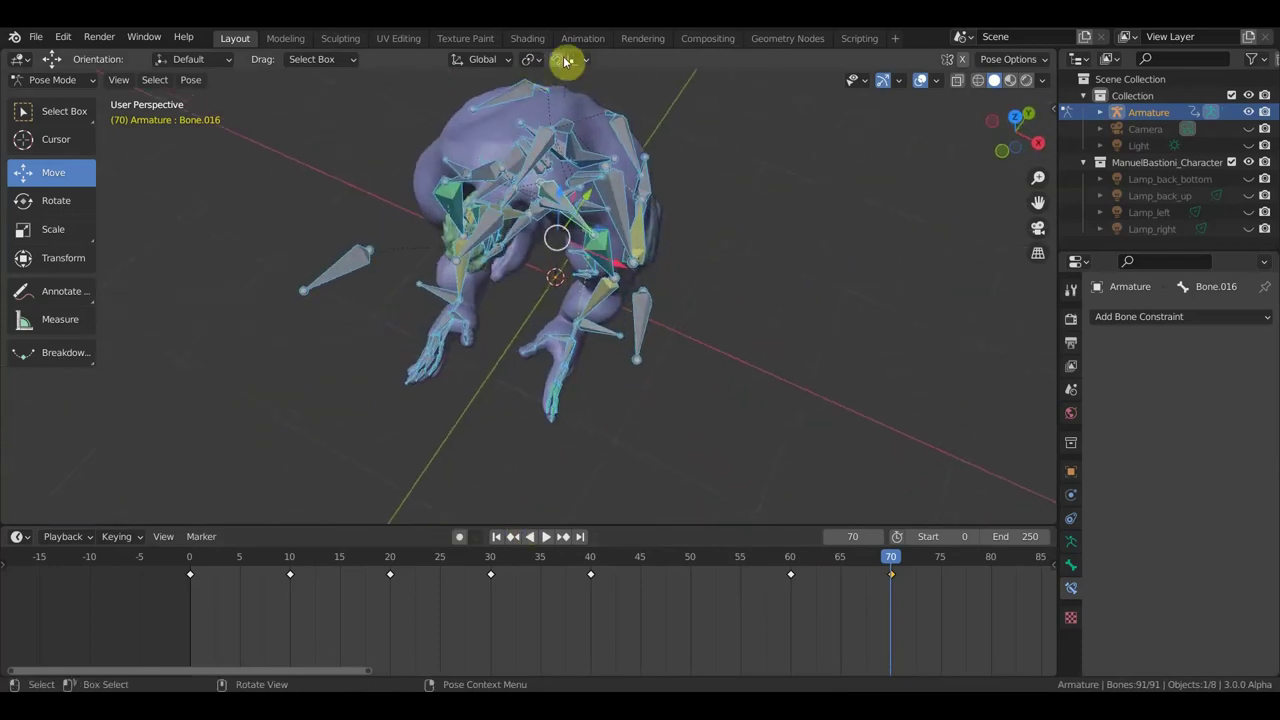
left_click_drag(595, 472, 498, 341)
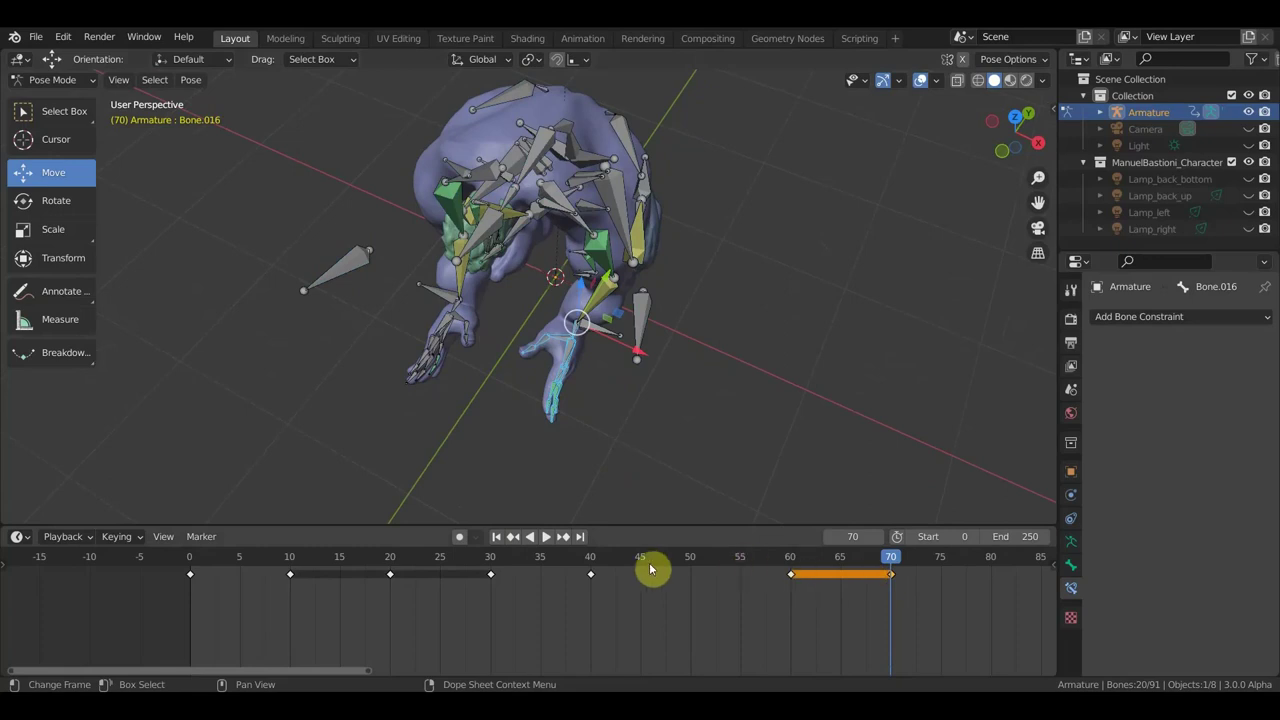
left_click(491, 556)
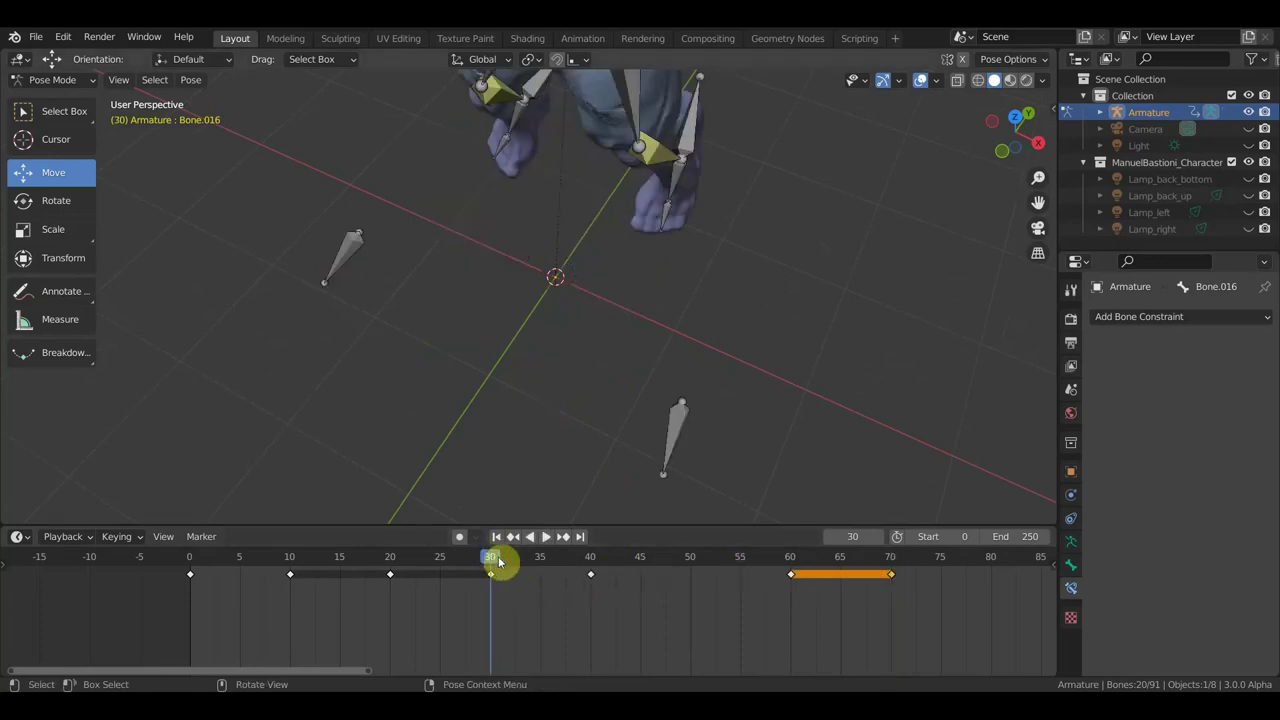
middle_click_drag(709, 363, 671, 467)
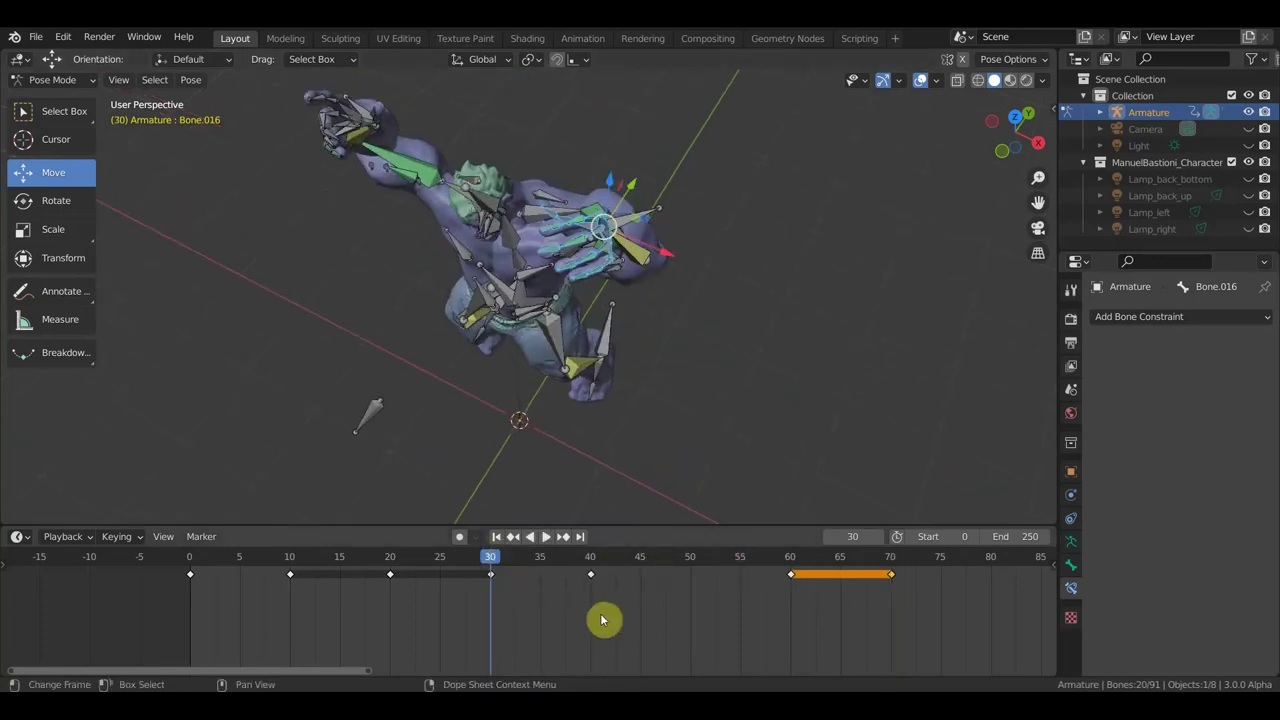
left_click(591, 557)
mouse_move(720, 403)
middle_mouse_down()
mouse_move(686, 466)
mouse_move(677, 89)
mouse_move(731, 127)
middle_mouse_up()
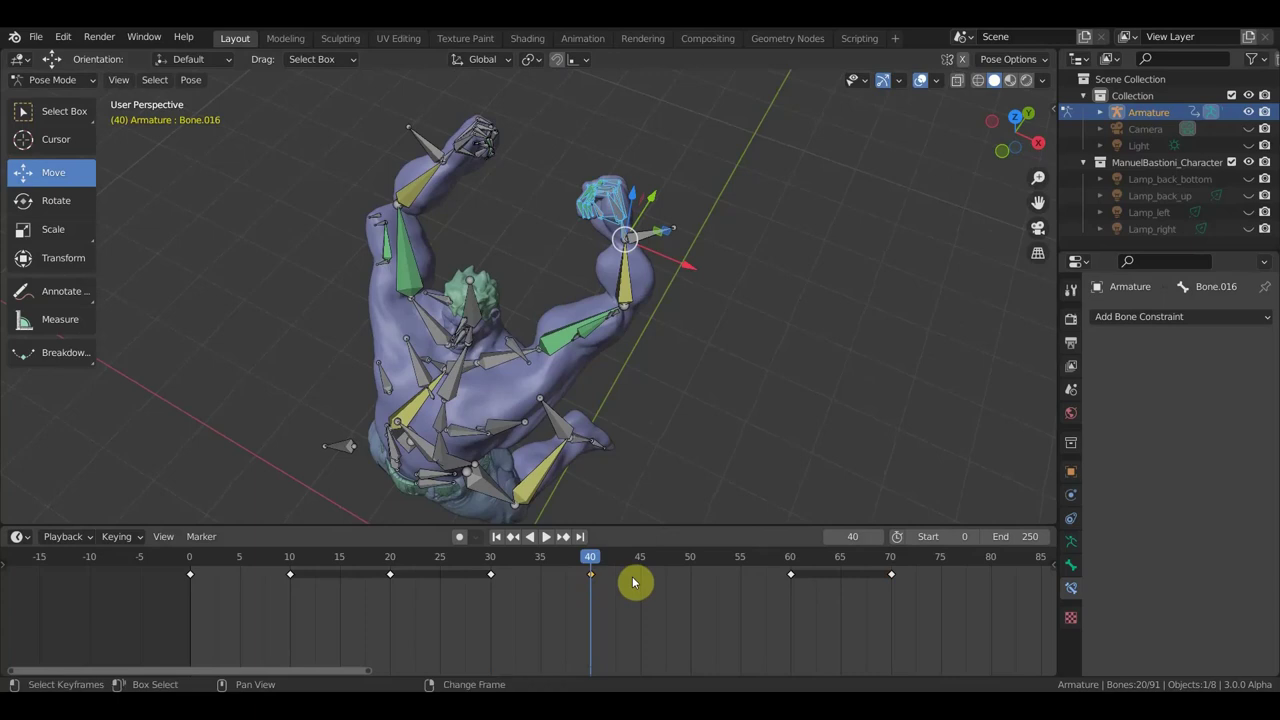
Step: Bring the hand's frame-40 key to frame 70, undoing an extra copy near frame 63
key("g")
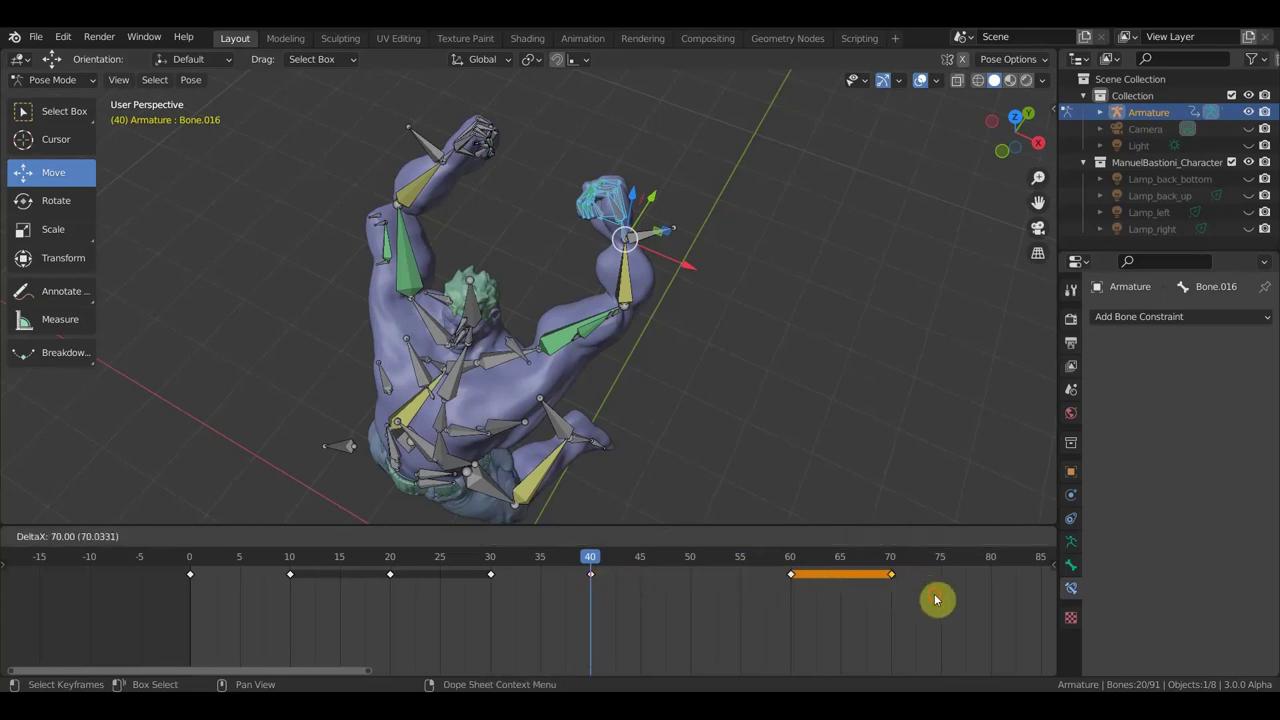
left_click(935, 598)
key("shift+d")
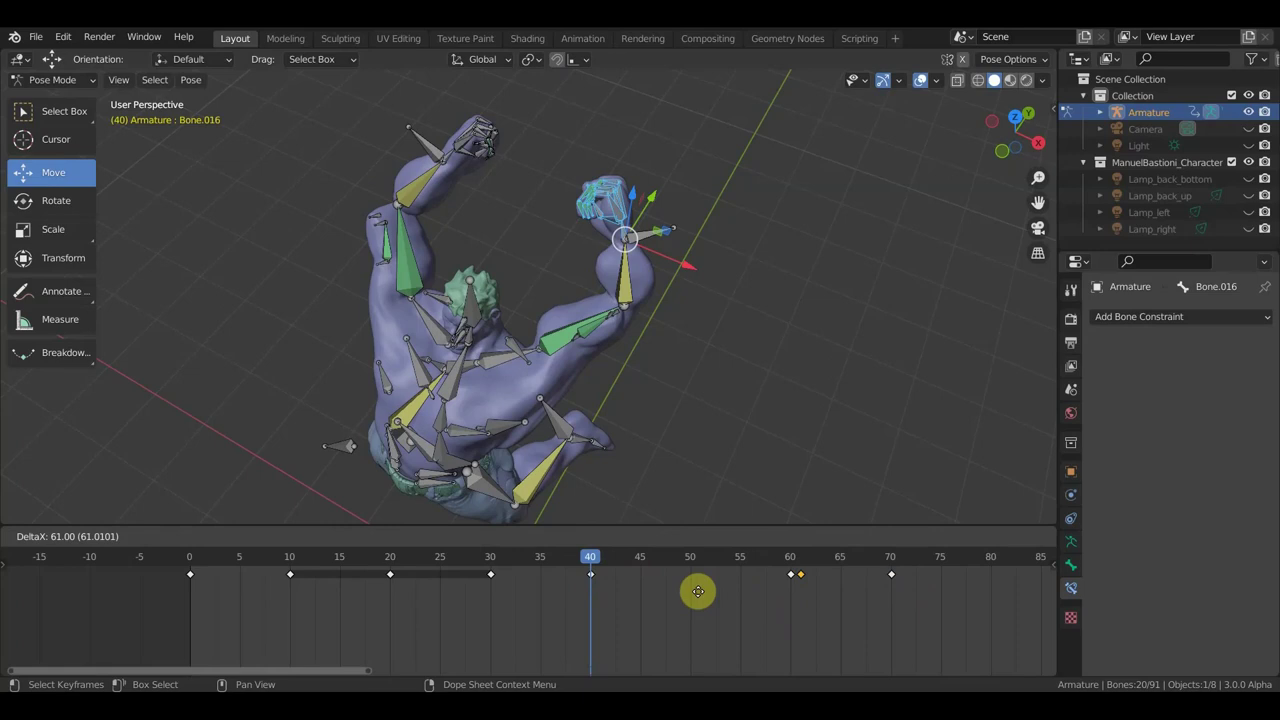
left_click(712, 597)
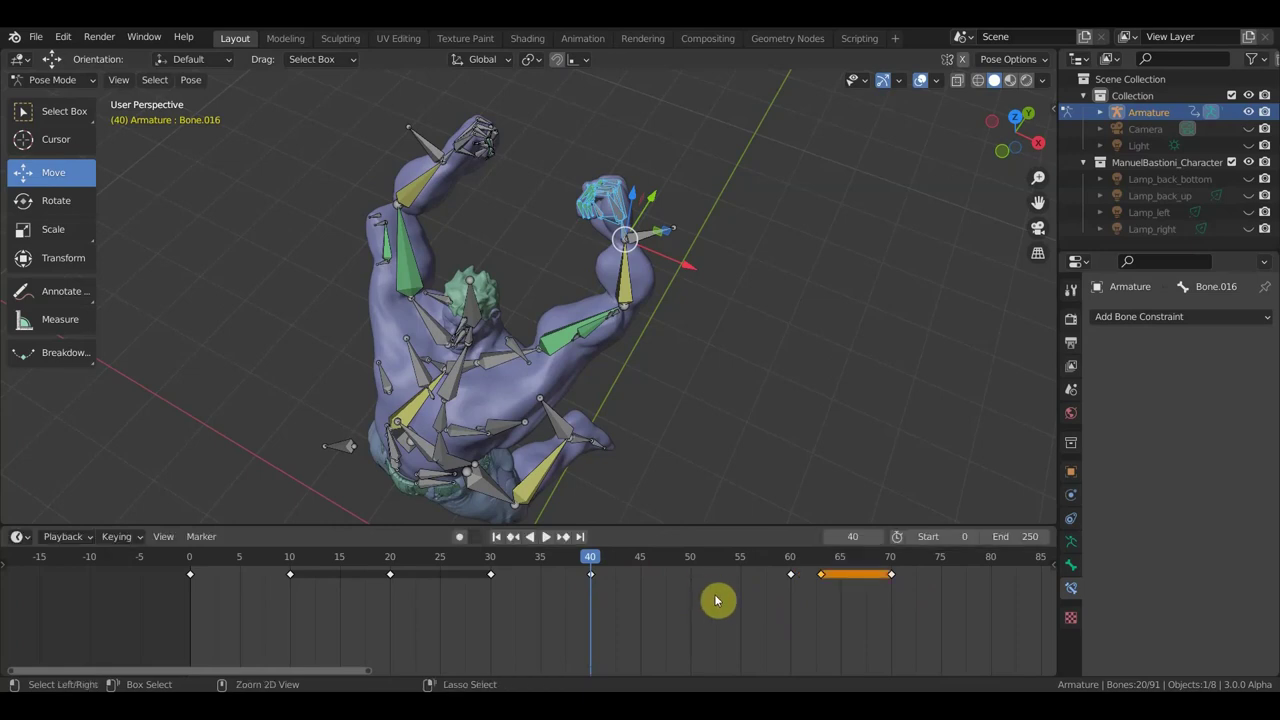
key("ctrl+z")
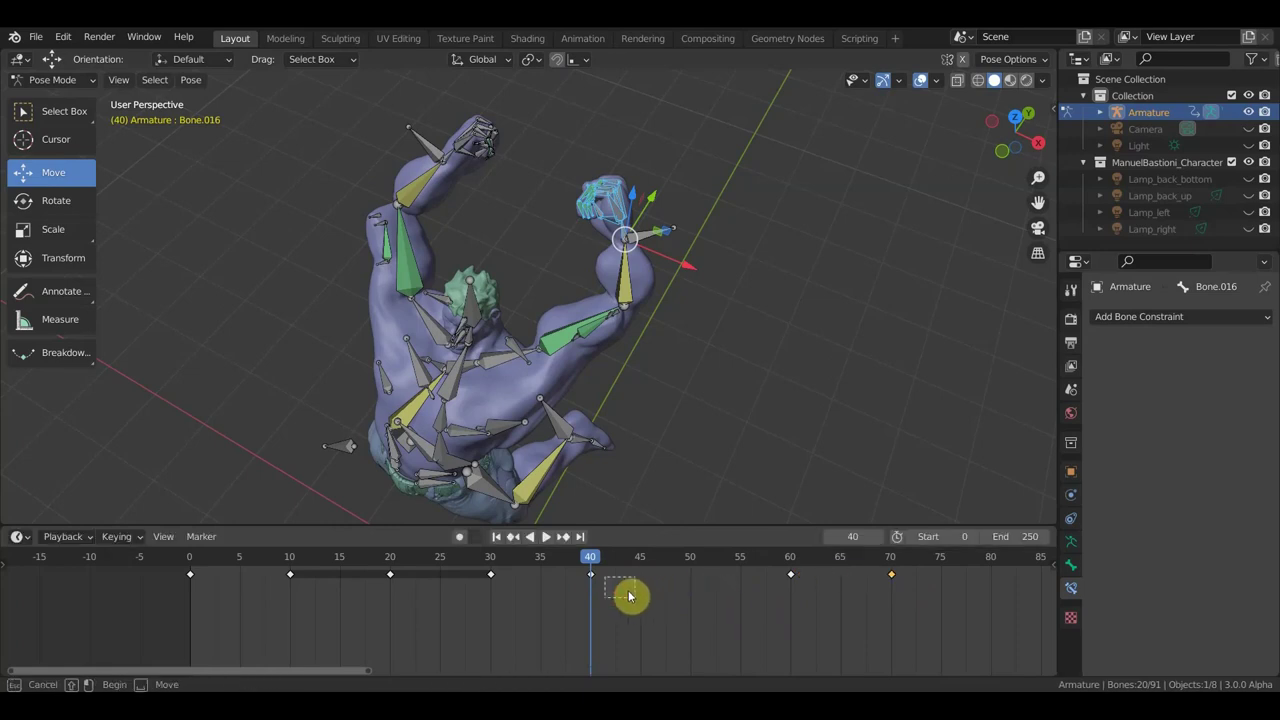
Step: Duplicate the hand's frame-40 key to frame 60 and check the landing at frame 70
left_click(589, 574)
key("shift+d")
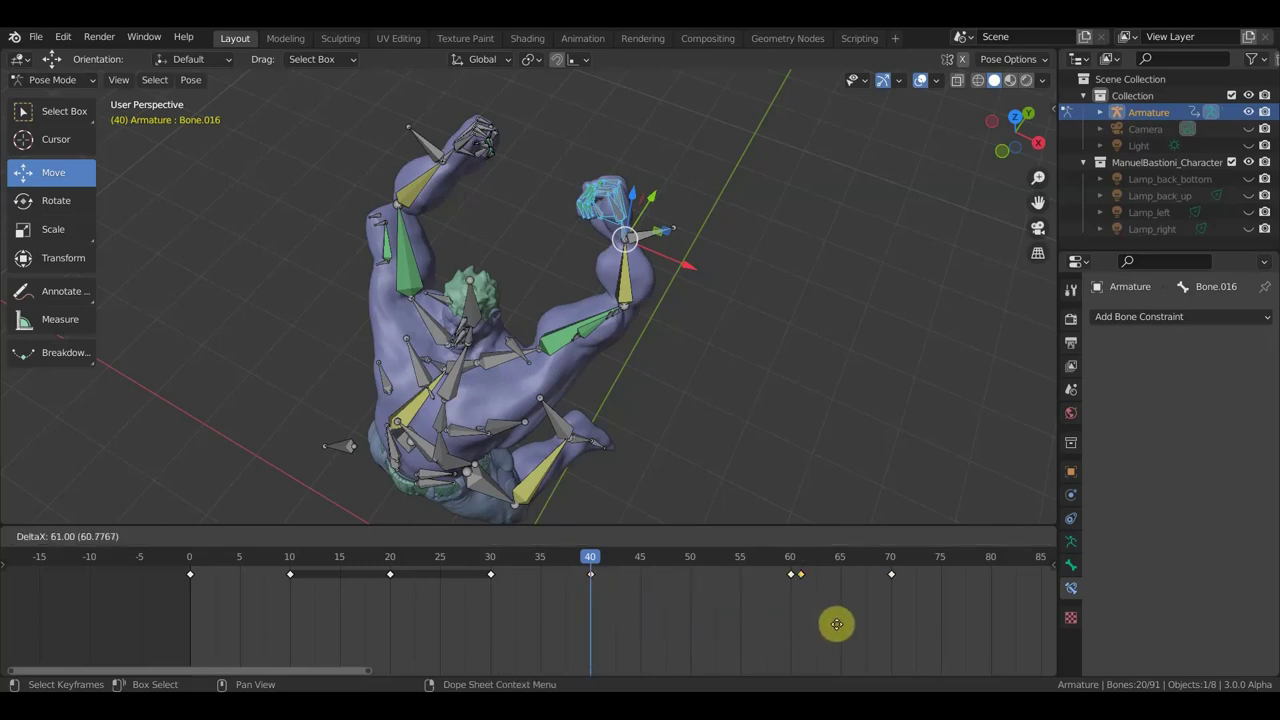
left_click(827, 623)
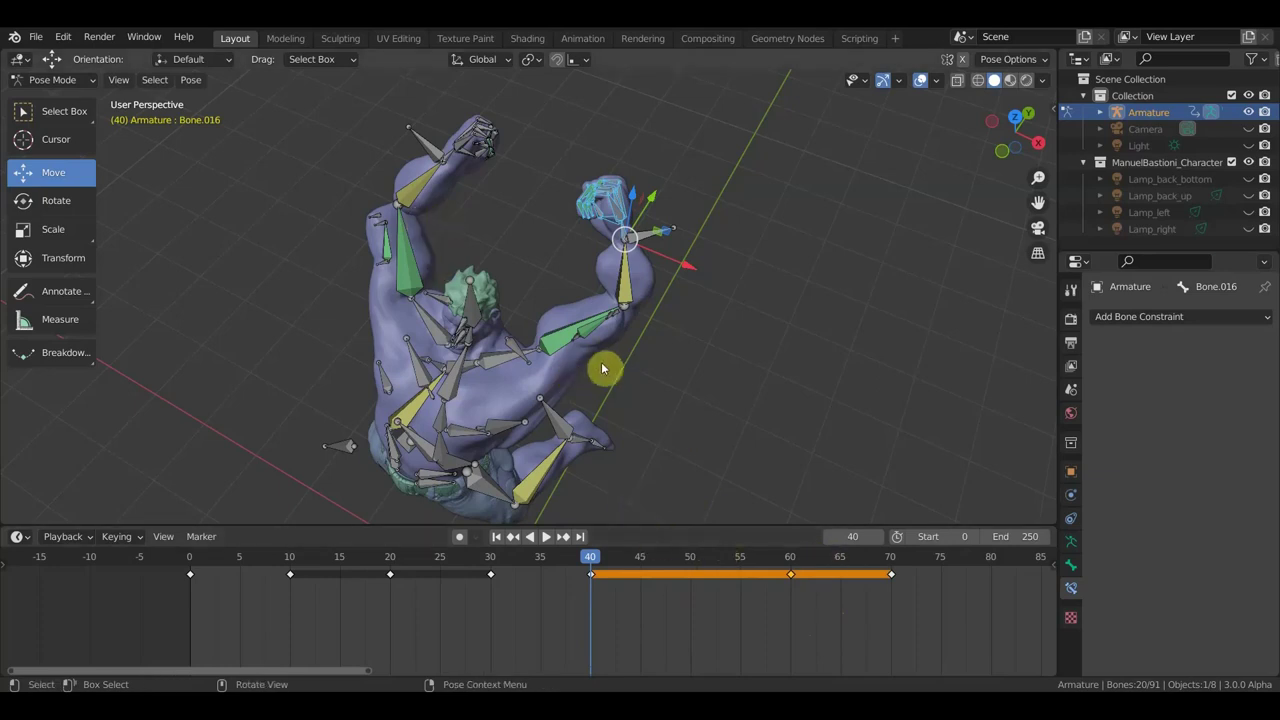
left_click(891, 564)
mouse_move(780, 449)
middle_mouse_down()
mouse_move(771, 317)
mouse_move(670, 383)
mouse_move(734, 294)
mouse_move(766, 200)
mouse_move(751, 240)
mouse_move(684, 235)
middle_mouse_up()
Step: Box-select the other hand's bones and go to frame 40
middle_click_drag(428, 330, 517, 334)
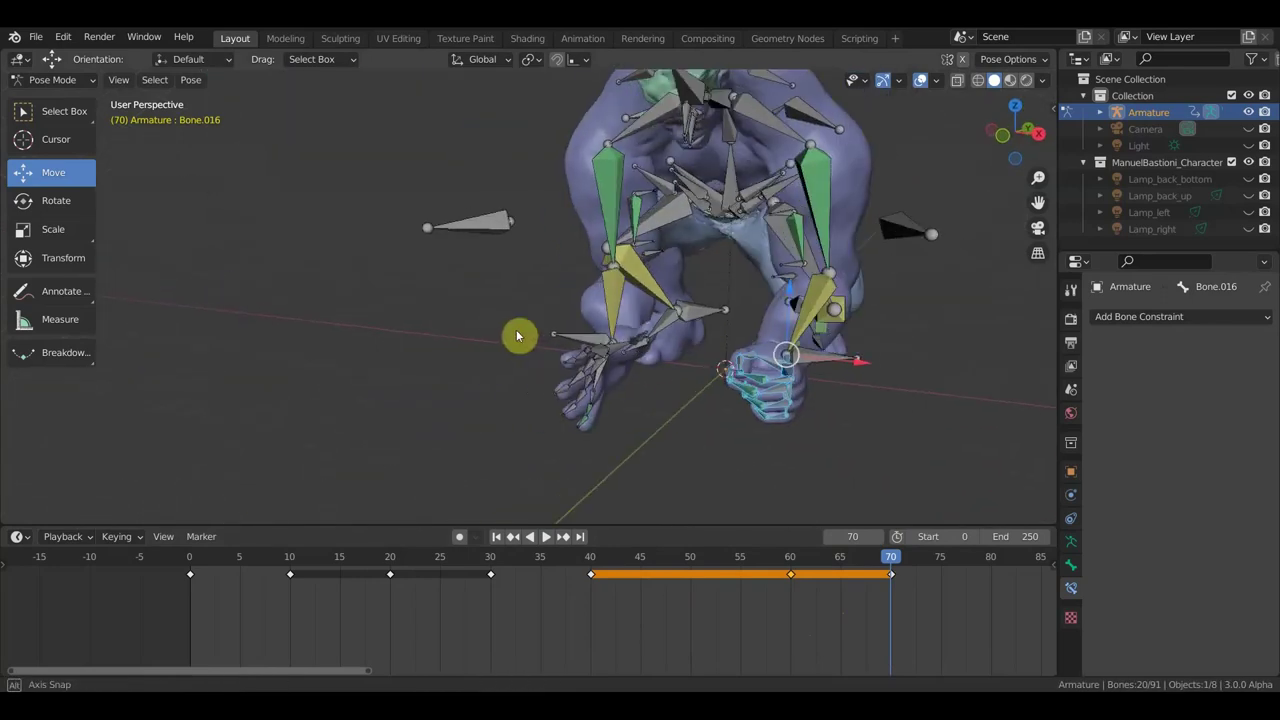
mouse_move(604, 350)
middle_mouse_down()
mouse_move(523, 380)
mouse_move(423, 380)
mouse_move(369, 440)
middle_mouse_up()
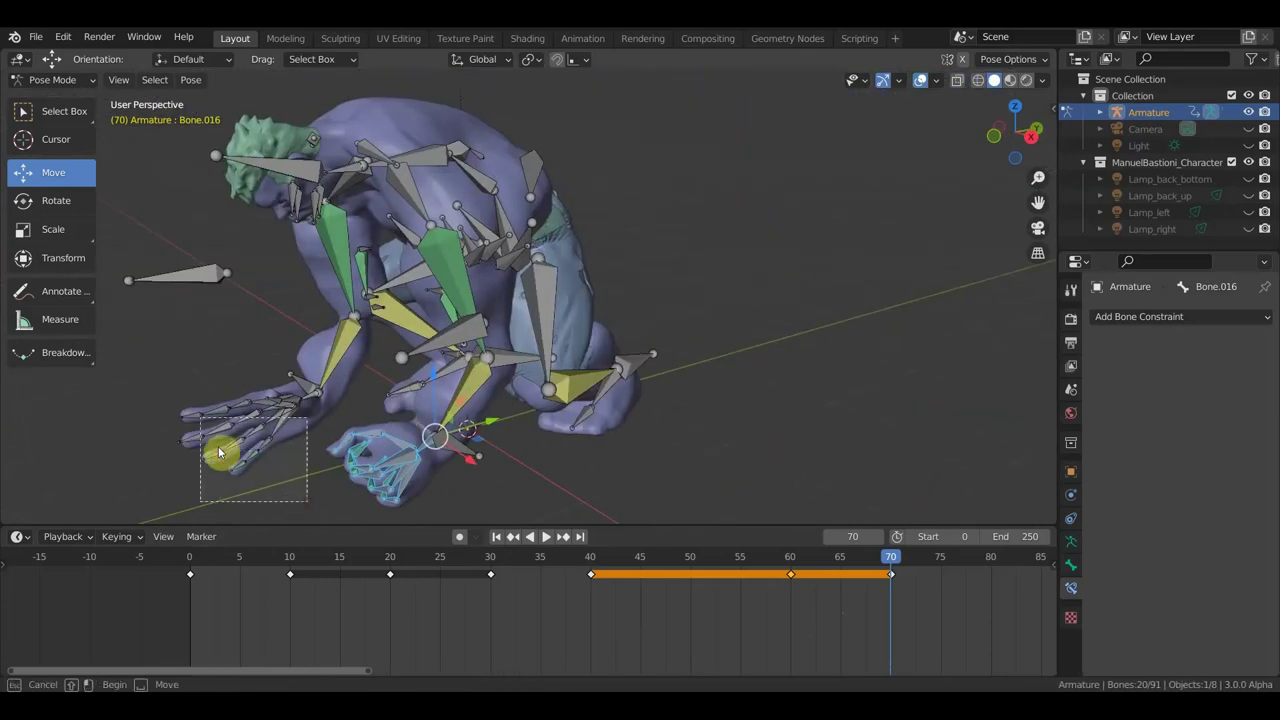
left_click_drag(303, 498, 160, 386)
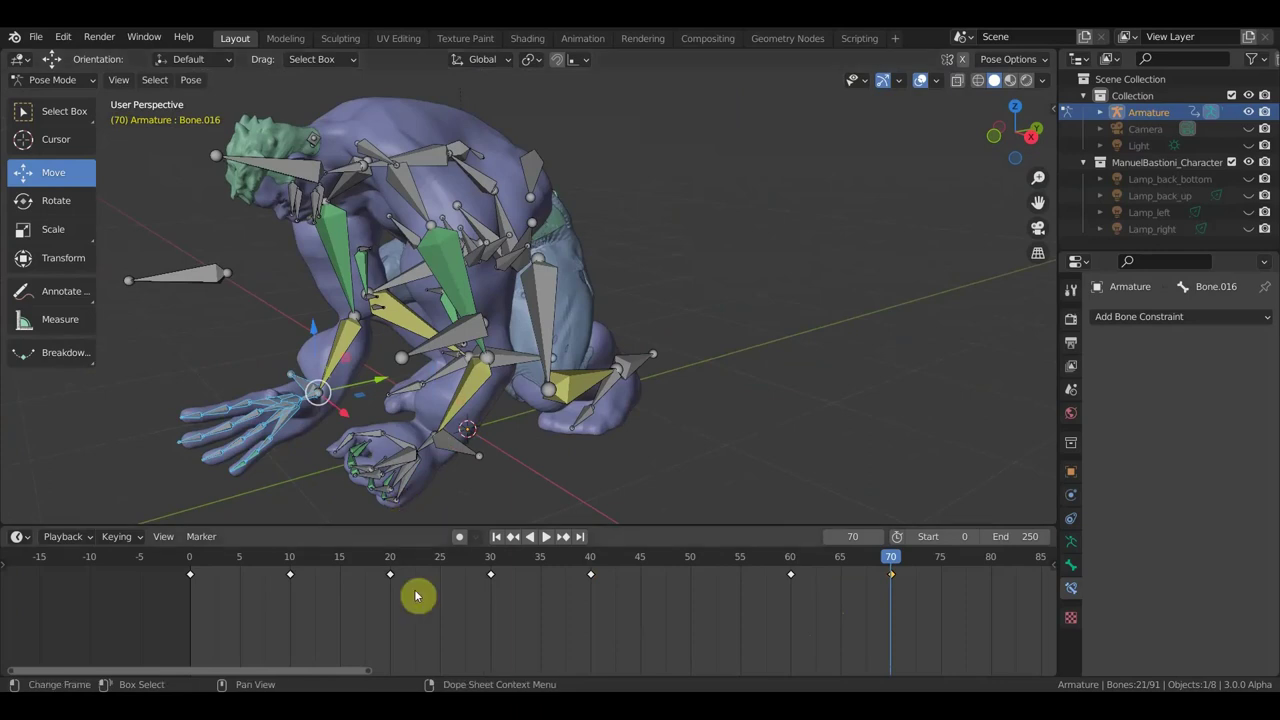
left_click(591, 563)
scroll(634, 400, "down", 3)
middle_click_drag(634, 377, 694, 480, "shift")
scroll(750, 215, "up", 4)
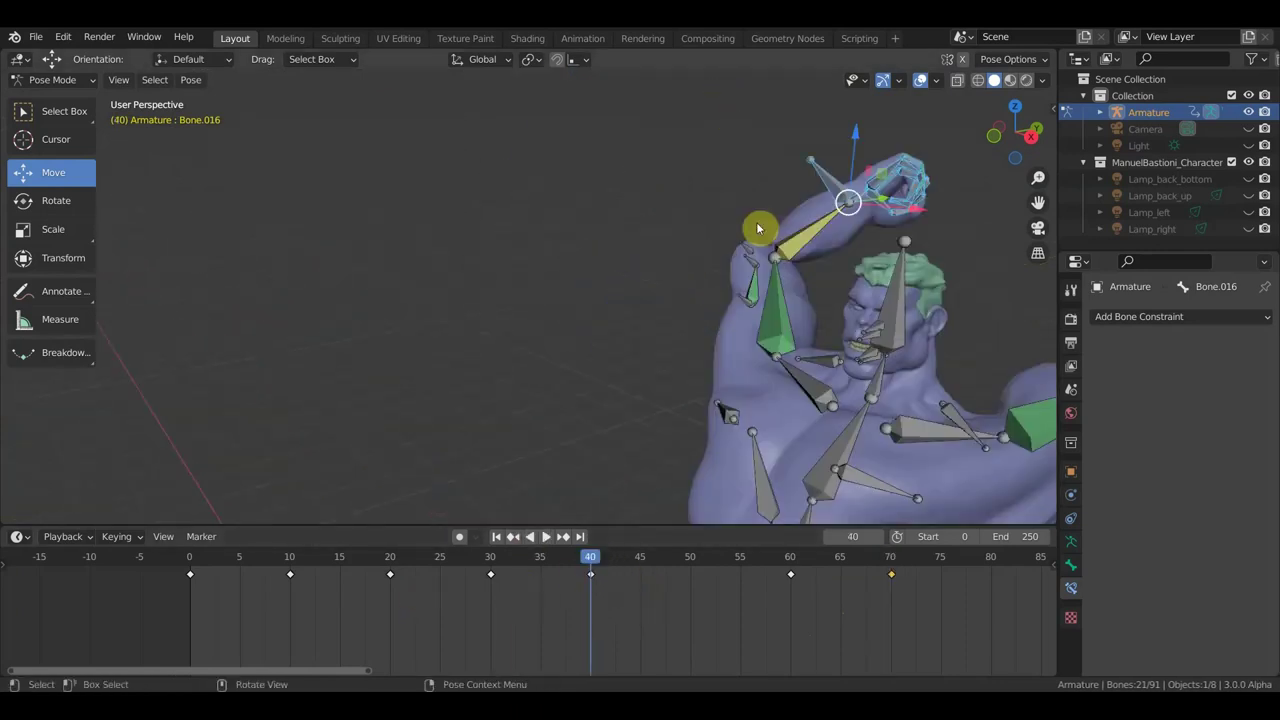
scroll(757, 229, "down", 1)
scroll(720, 360, "down", 2)
Step: Duplicate the other hand's frame-40 key to frames 60 and 70
left_click(589, 573)
key("shift+d")
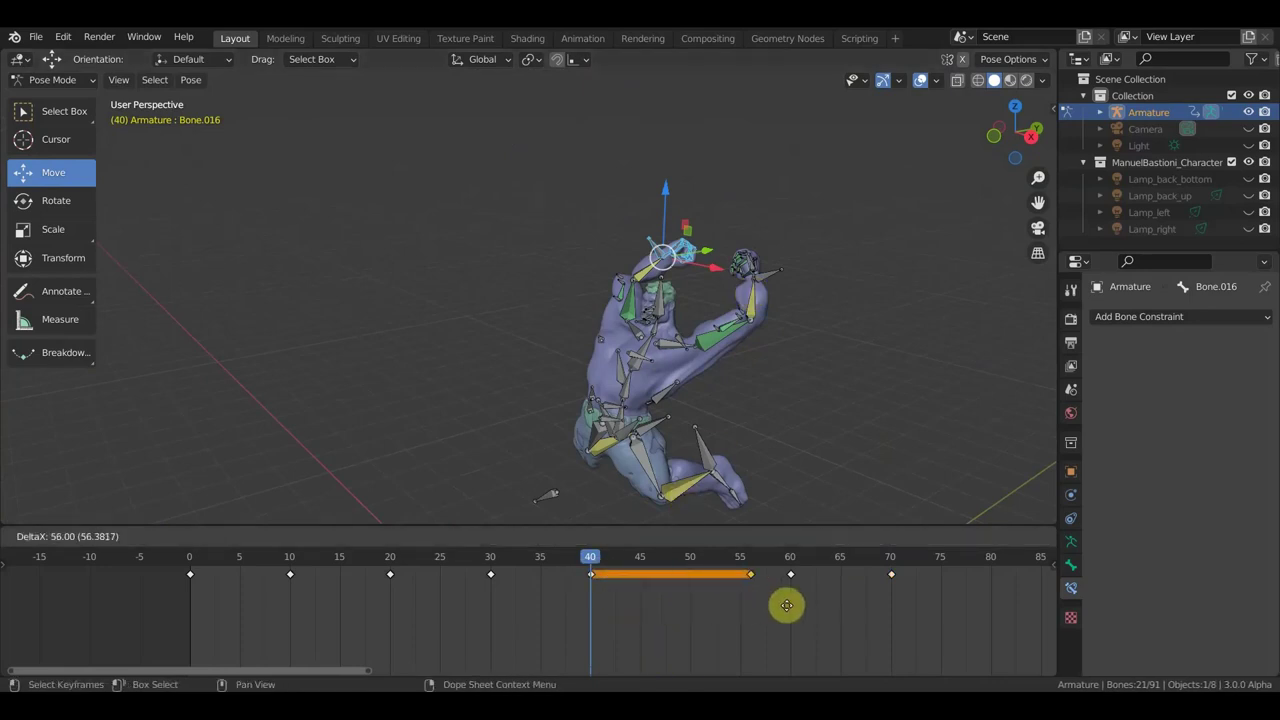
left_click(815, 605)
mouse_move(629, 616)
left_mouse_down()
mouse_move(568, 566)
mouse_move(582, 600)
left_mouse_up()
key("shift+d")
left_click(885, 607)
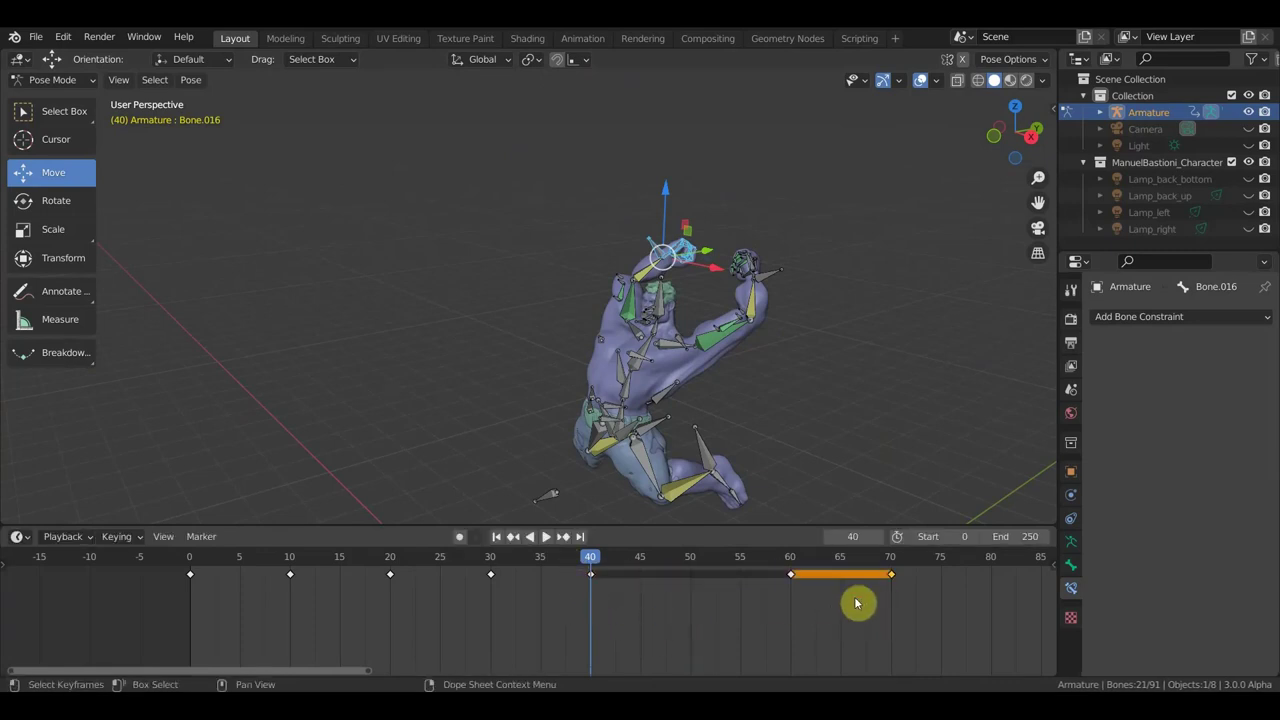
Step: Zoom out to a wider view and hide the viewport overlays
scroll(789, 349, "down", 3)
middle_click_drag(789, 349, 747, 391)
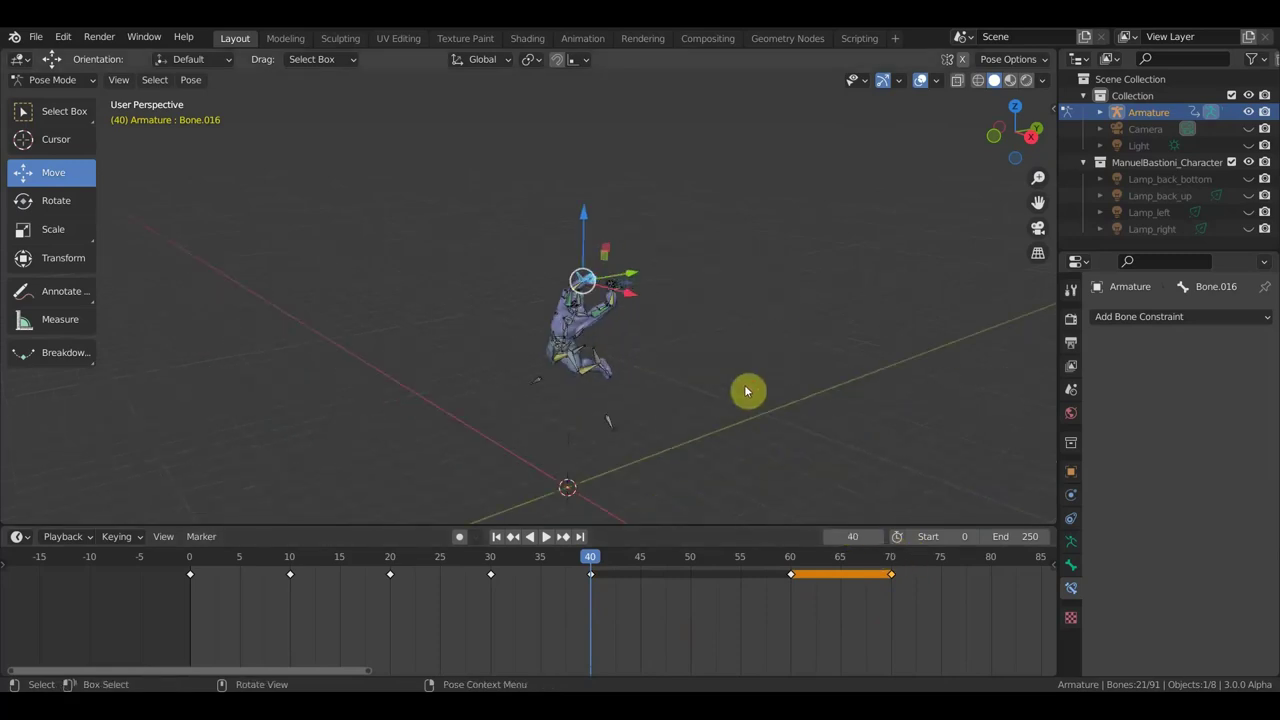
left_click(55, 80)
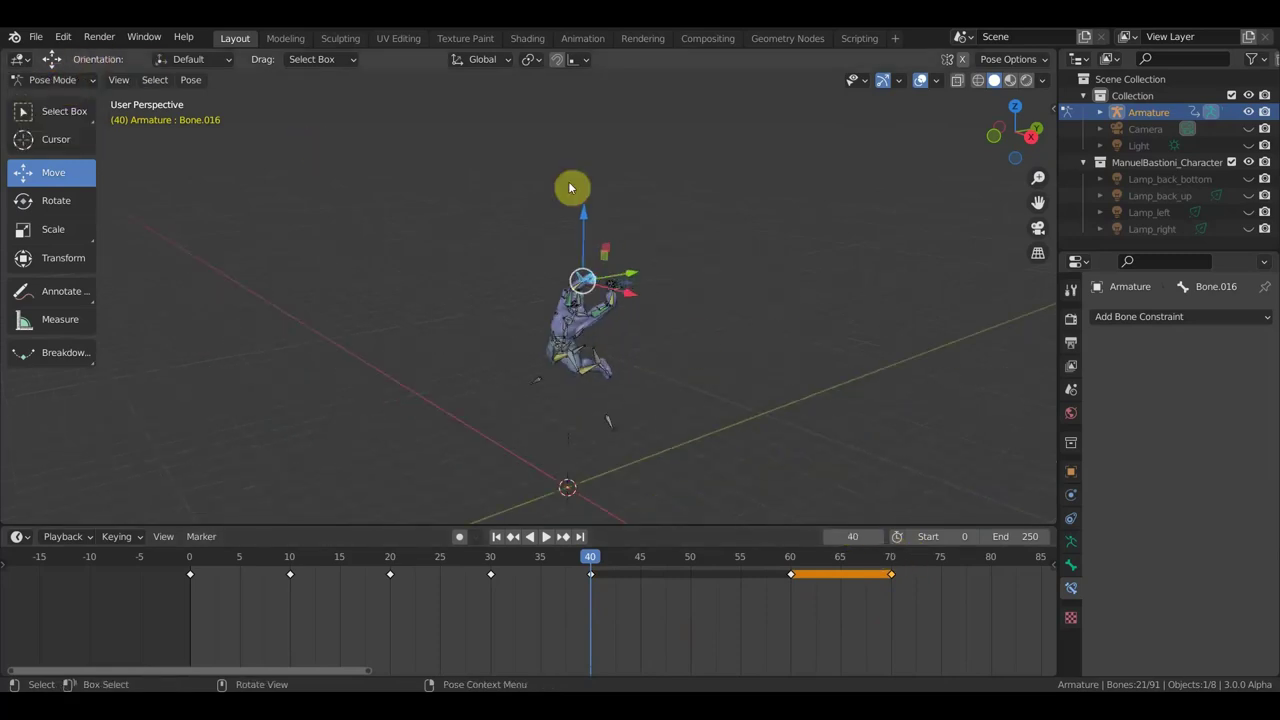
left_click(920, 80)
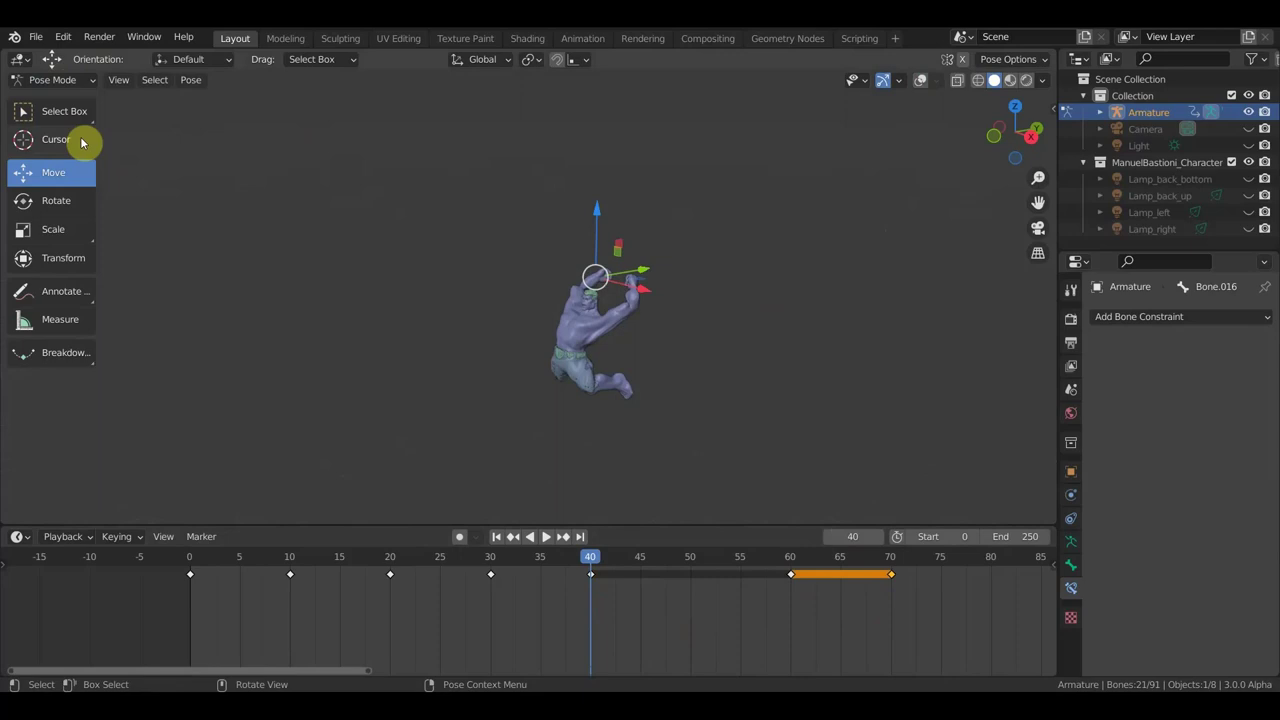
Step: Switch to box selection and review the whole character's landing pose at frame 70
left_click(77, 114)
scroll(666, 371, "up", 4)
middle_click_drag(660, 292, 628, 279)
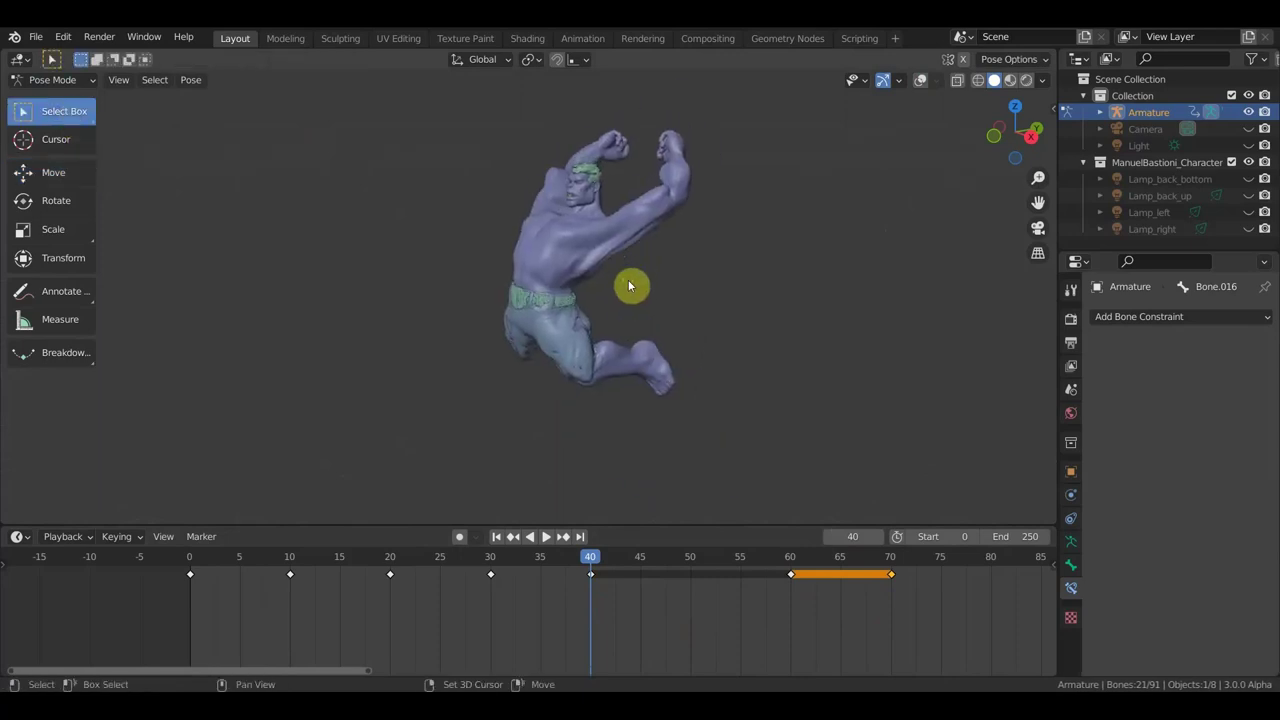
left_click(892, 557)
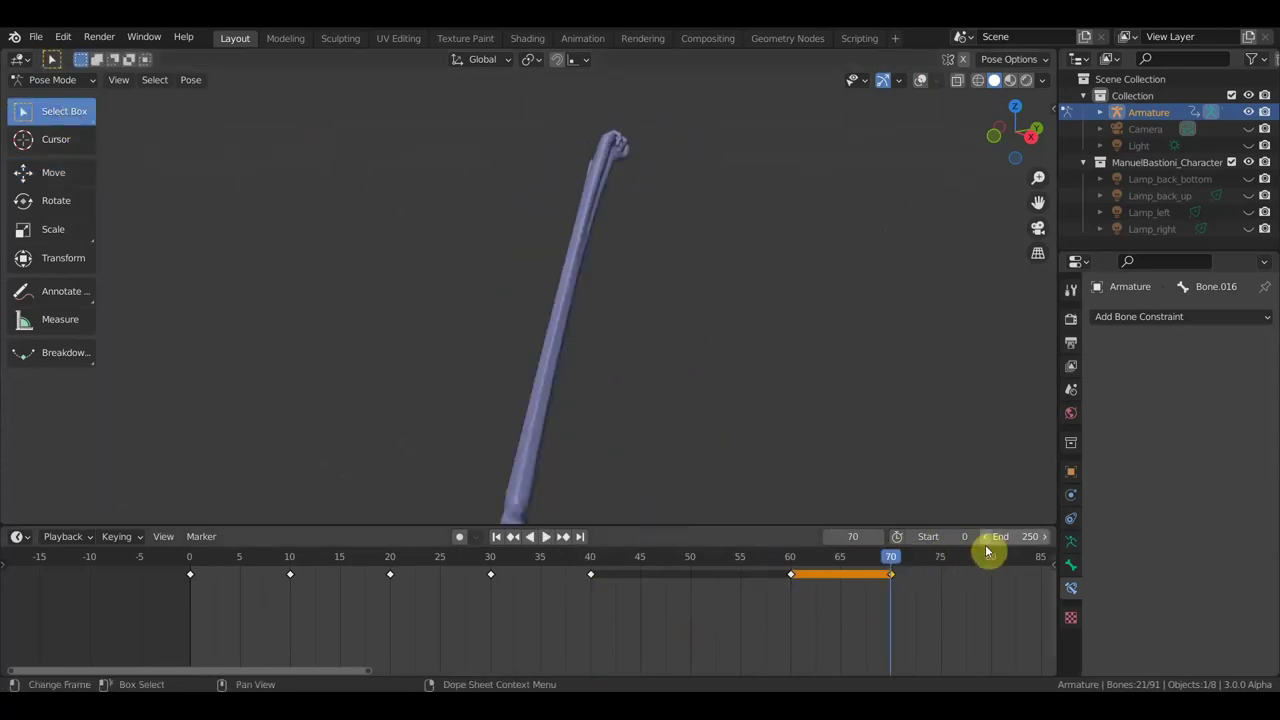
mouse_move(886, 491)
middle_mouse_down()
mouse_move(783, 380)
mouse_move(811, 311)
mouse_move(828, 395)
middle_mouse_up()
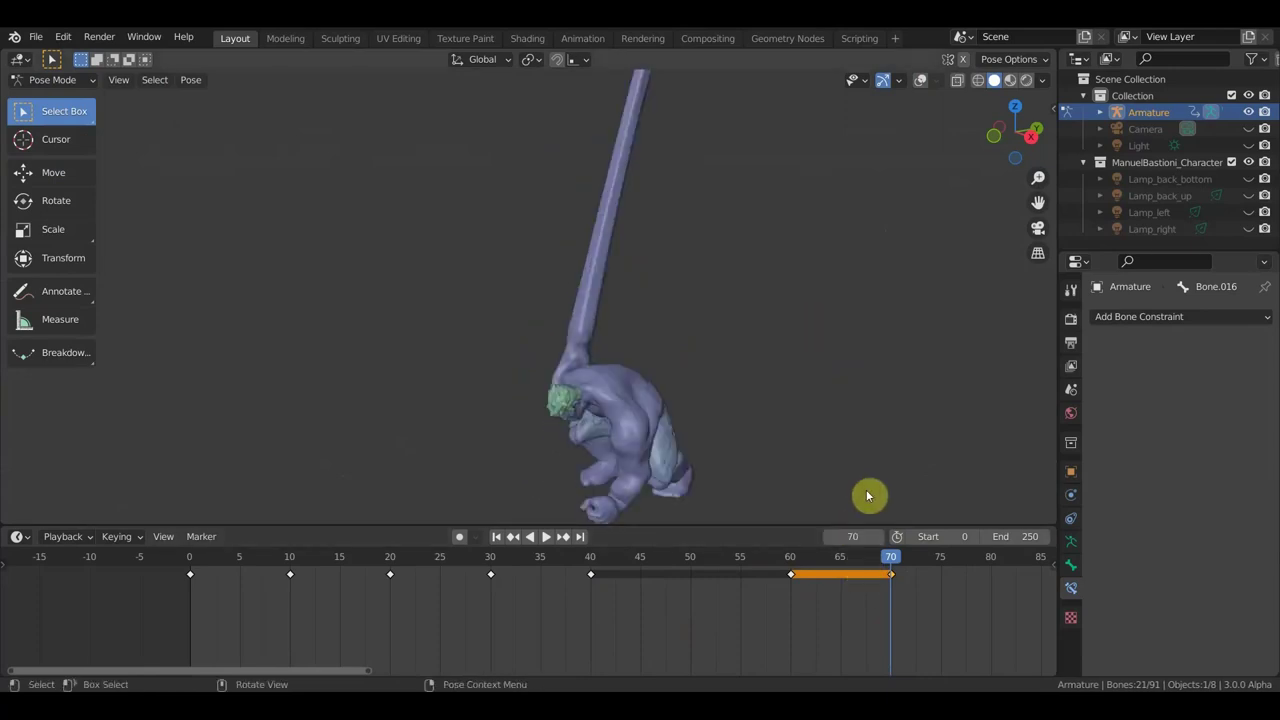
Step: Check frame 60, jump back to the frame-40 keyframe, and turn viewport overlays back on
left_click(790, 562)
scroll(825, 410, "down", 2)
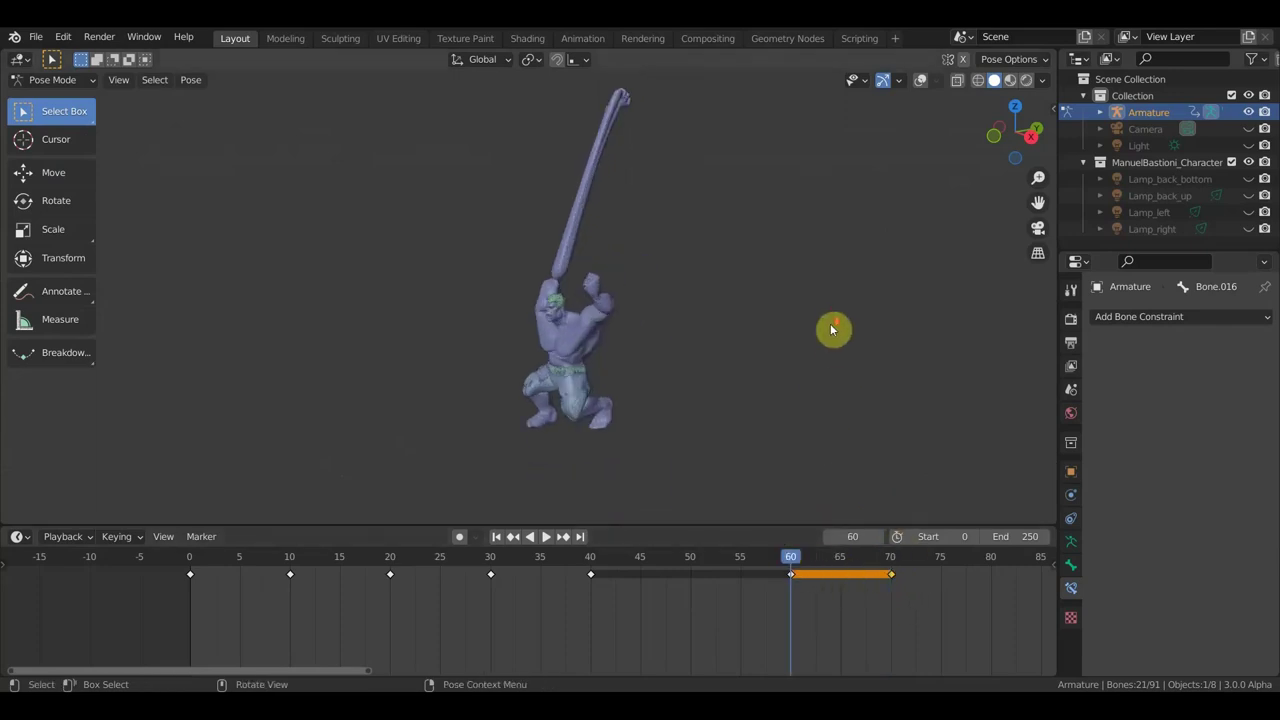
middle_click_drag(848, 297, 815, 303, "shift")
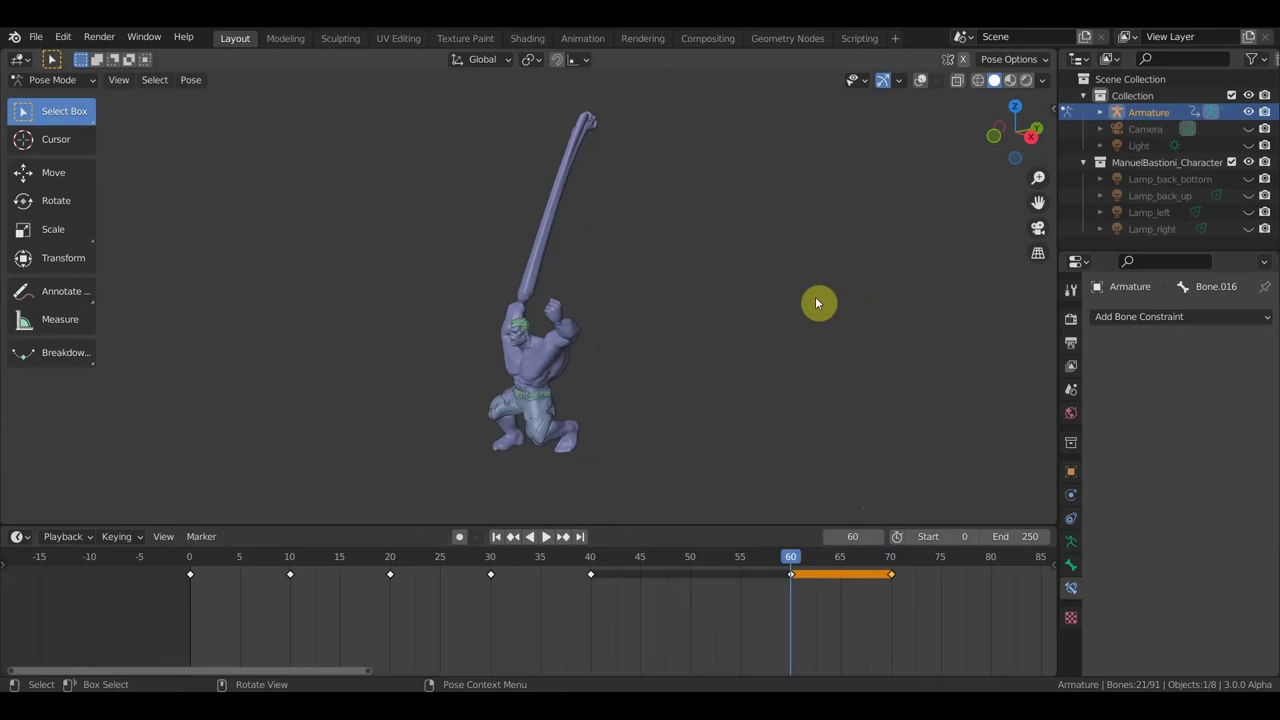
key("Down")
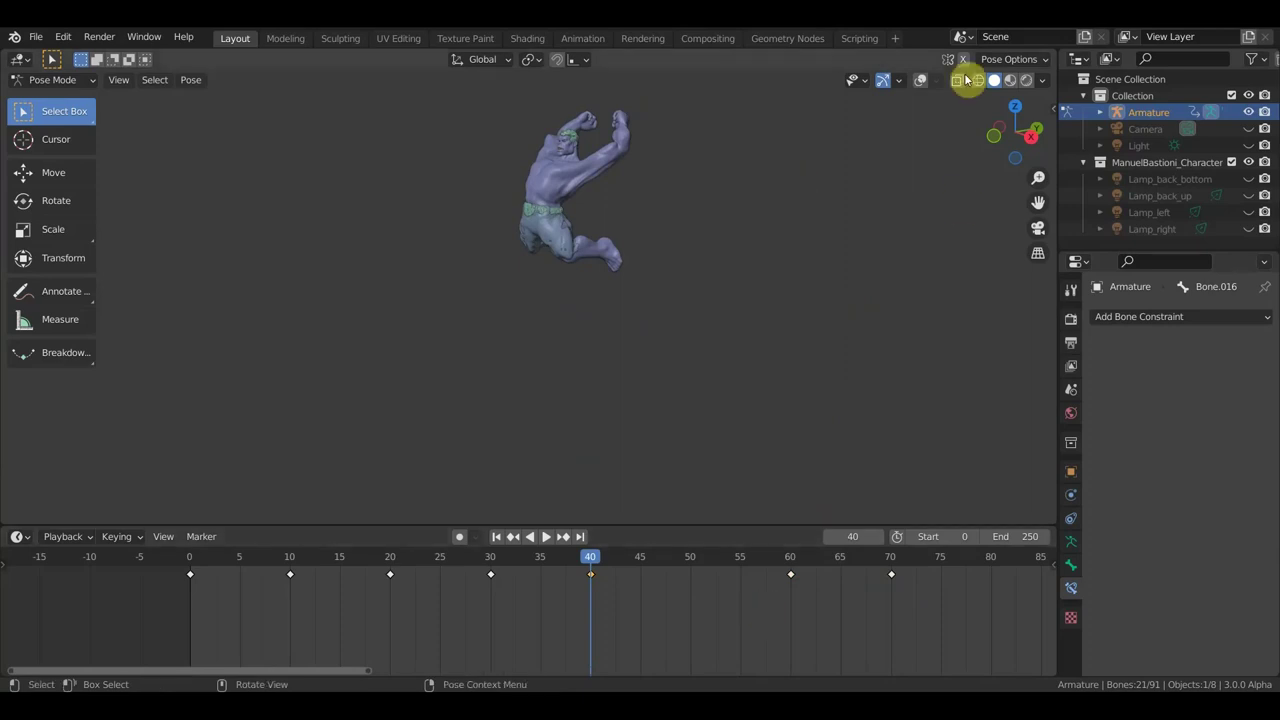
left_click(918, 83)
Step: Box-select the bones around the hand and duplicate their keyframe to frame 70
mouse_move(915, 227)
middle_mouse_down()
mouse_move(815, 332)
mouse_move(740, 354)
middle_mouse_up()
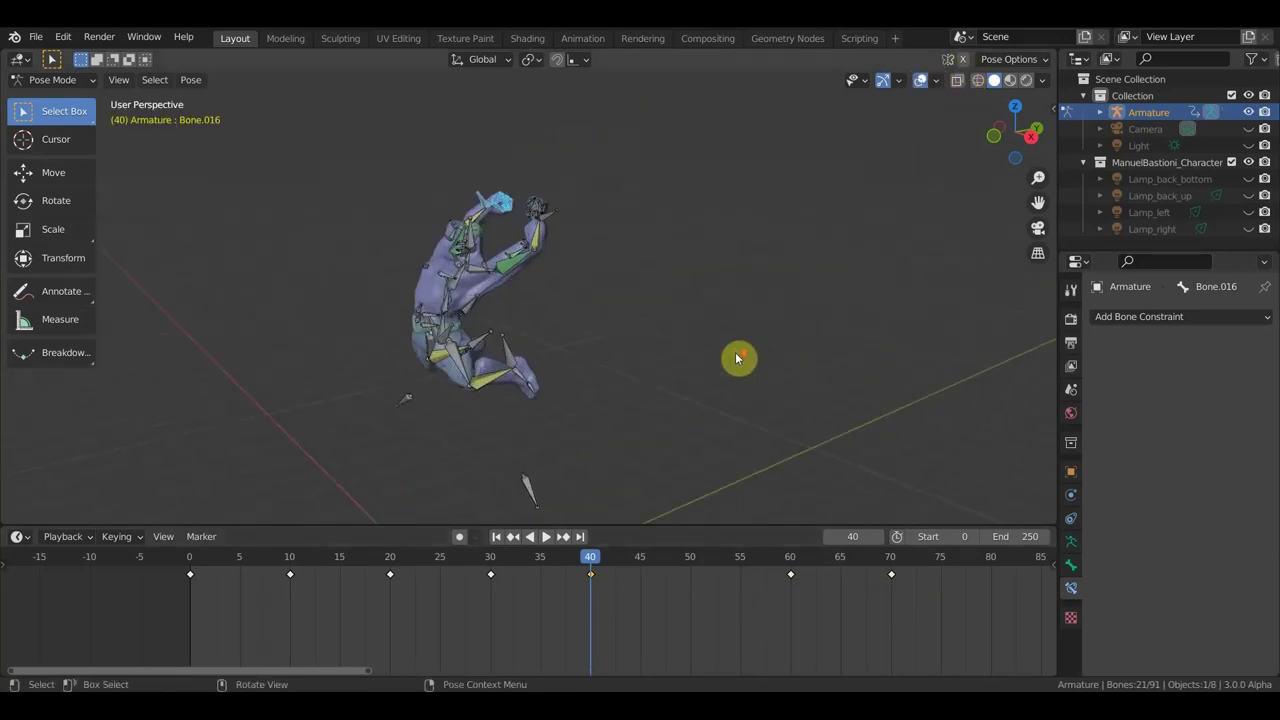
scroll(740, 354, "up", 5)
scroll(811, 448, "down", 5)
mouse_move(811, 448)
middle_mouse_down()
mouse_move(580, 265)
mouse_move(557, 318)
middle_mouse_up()
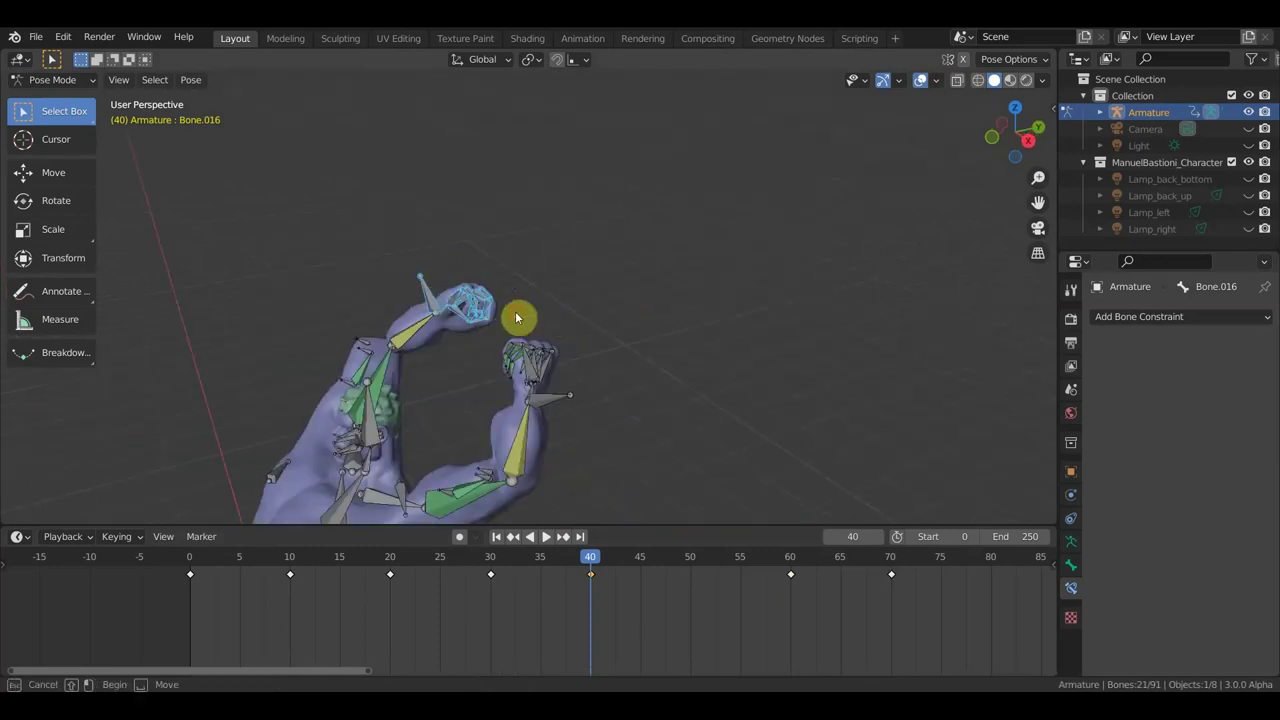
left_click_drag(519, 331, 457, 263)
middle_click_drag(606, 312, 670, 265)
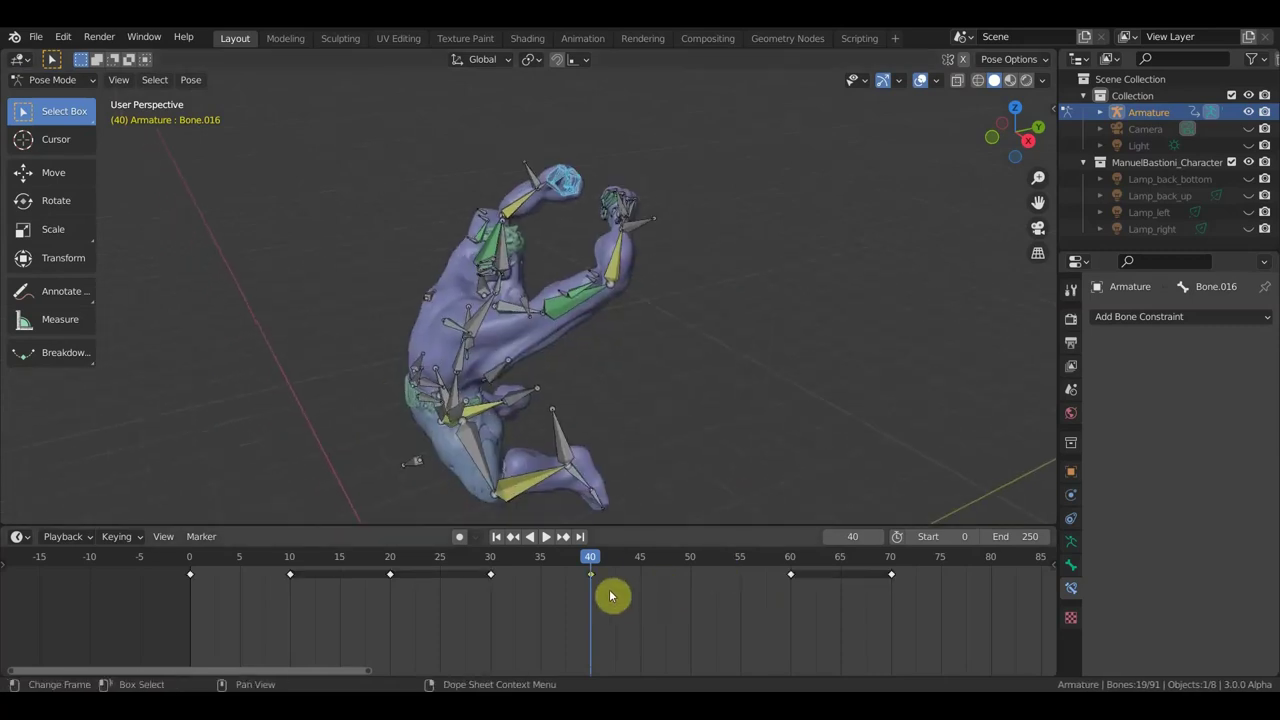
key("shift+d")
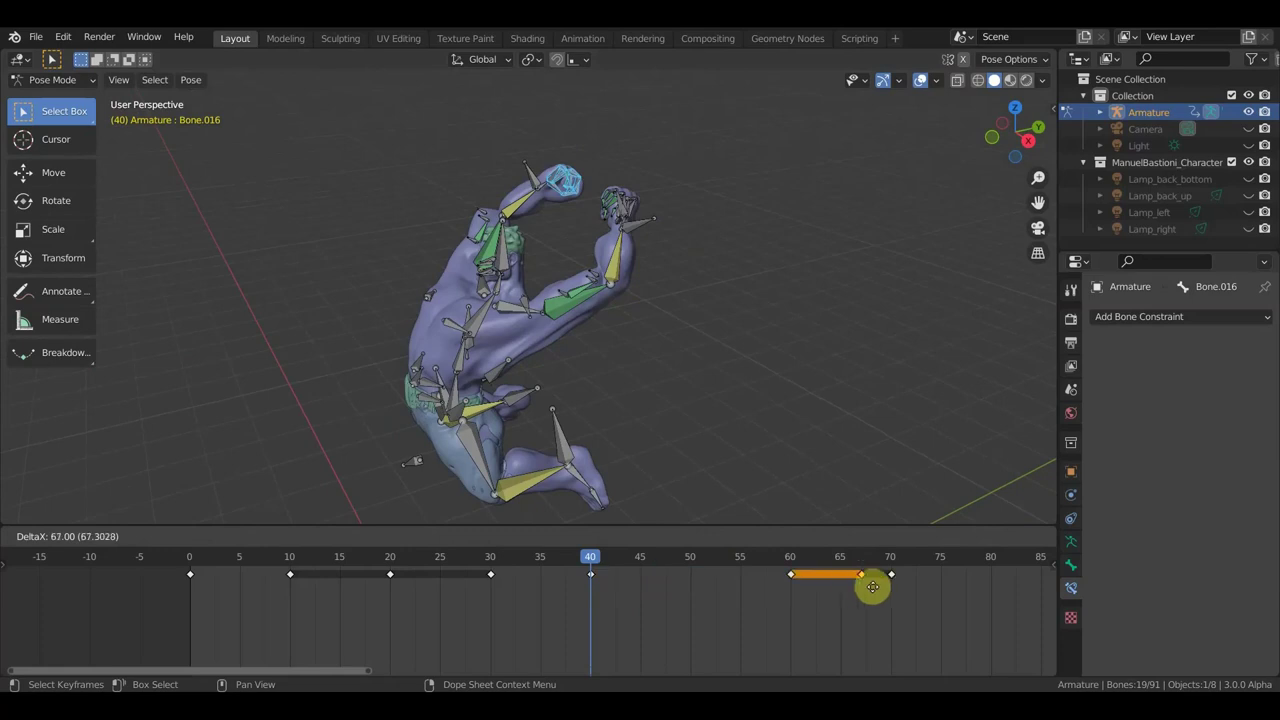
left_click(906, 588)
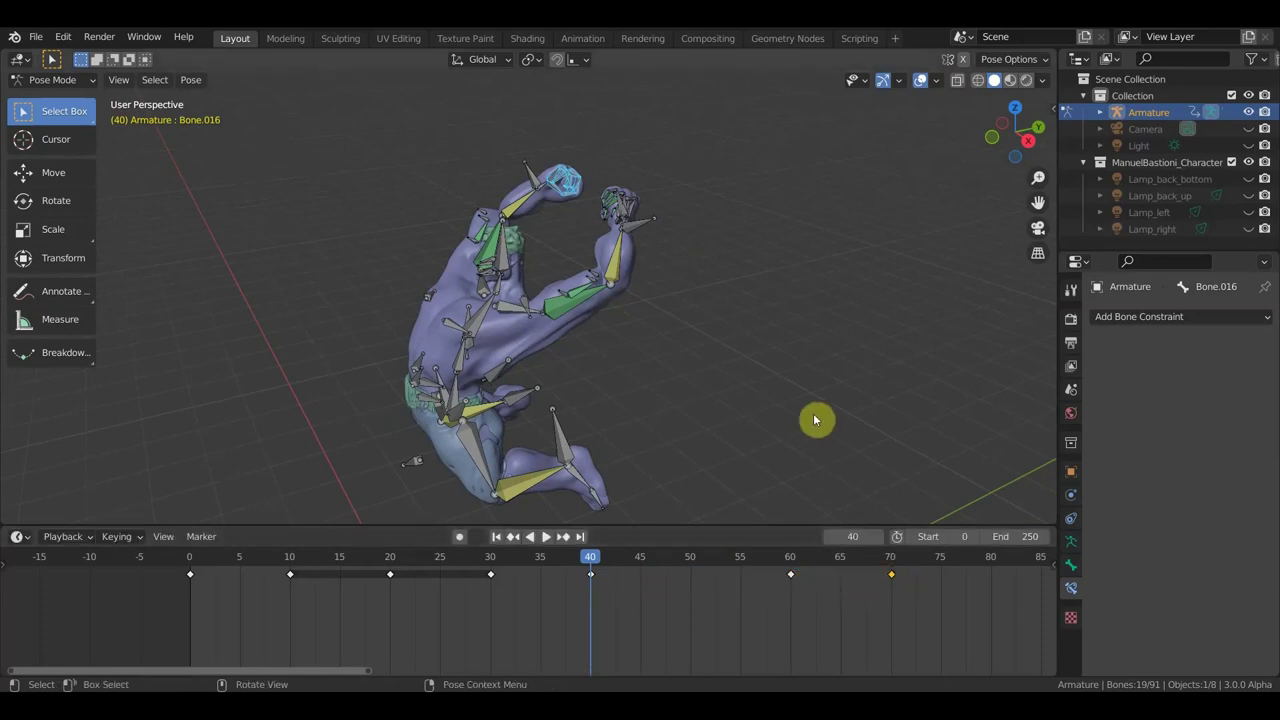
Step: Check the pose at frame 70, return to frame 40, and select keys 40 through 70
left_click(891, 563)
mouse_move(805, 399)
middle_mouse_down()
mouse_move(801, 320)
mouse_move(589, 403)
middle_mouse_up()
scroll(770, 320, "up", 3)
scroll(737, 328, "up", 5)
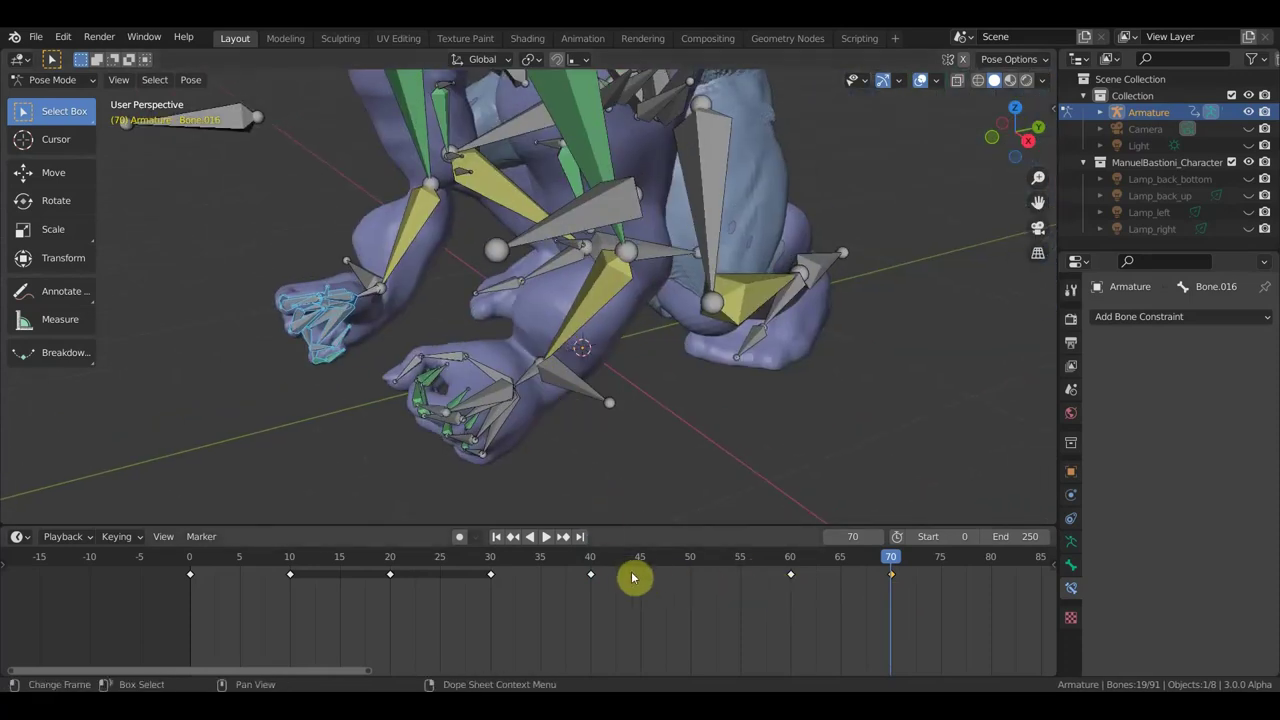
left_click(593, 566)
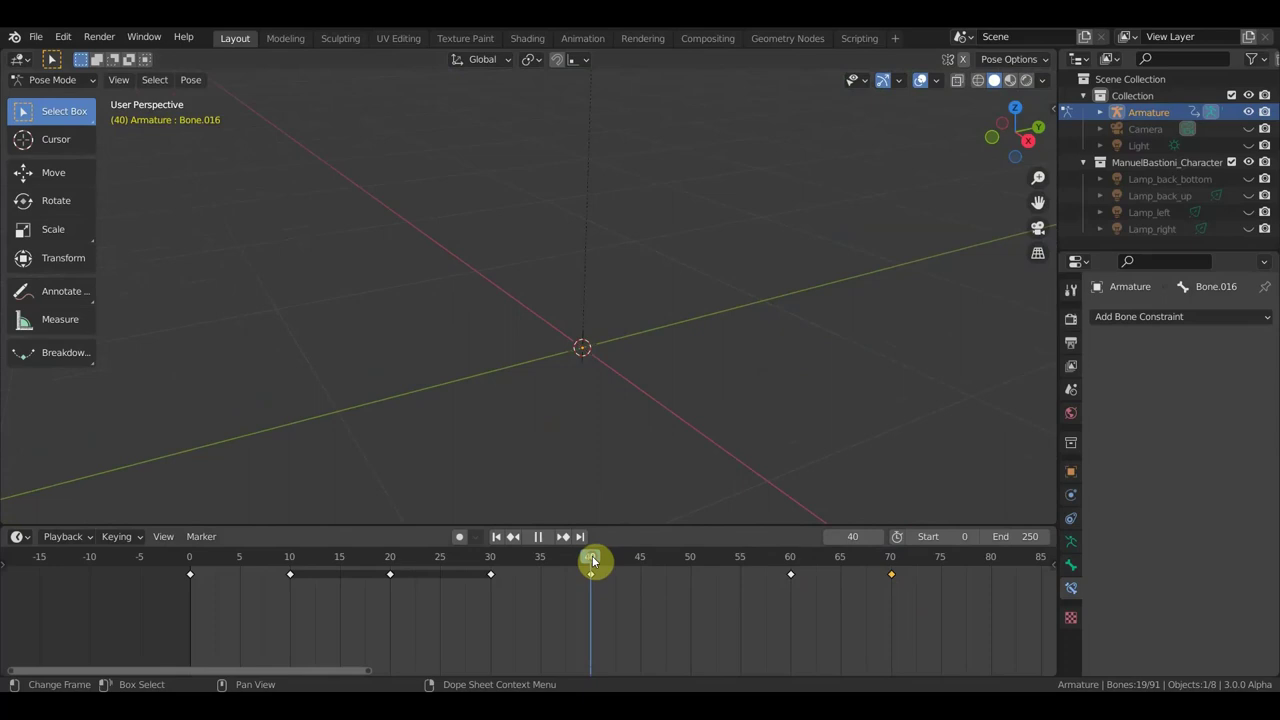
left_click_drag(610, 603, 811, 614)
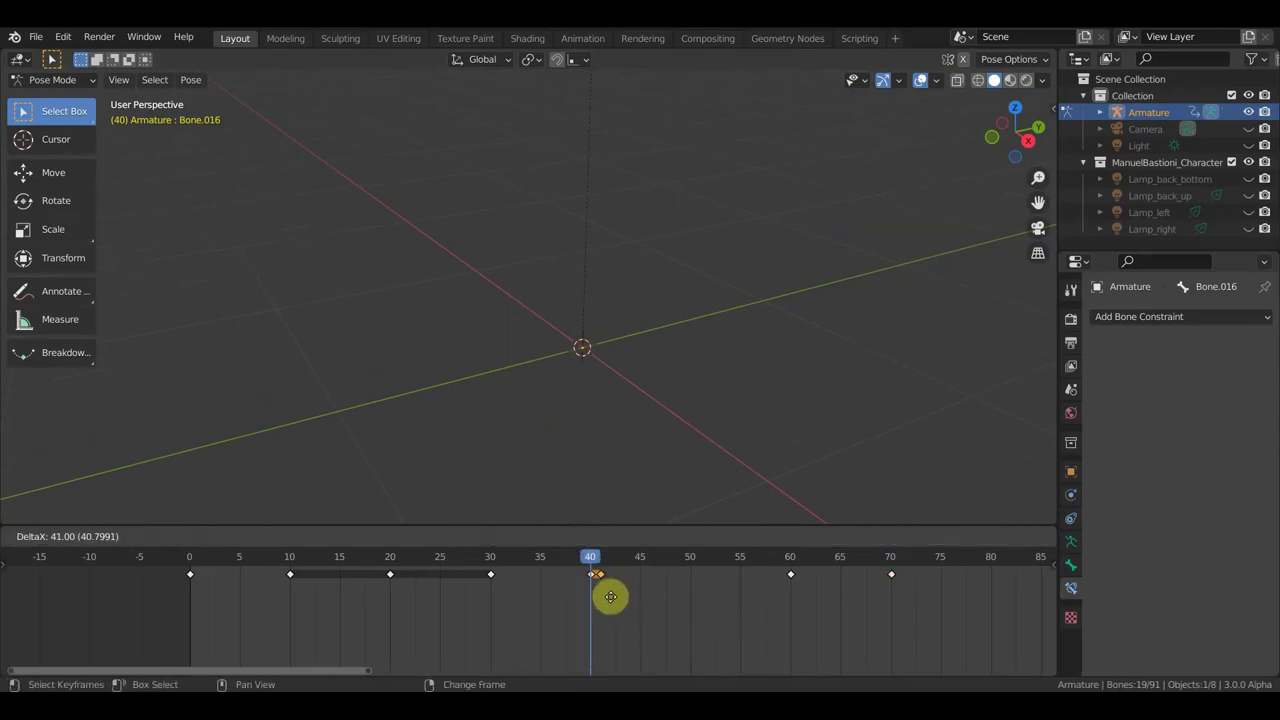
middle_click_drag(792, 396, 770, 388)
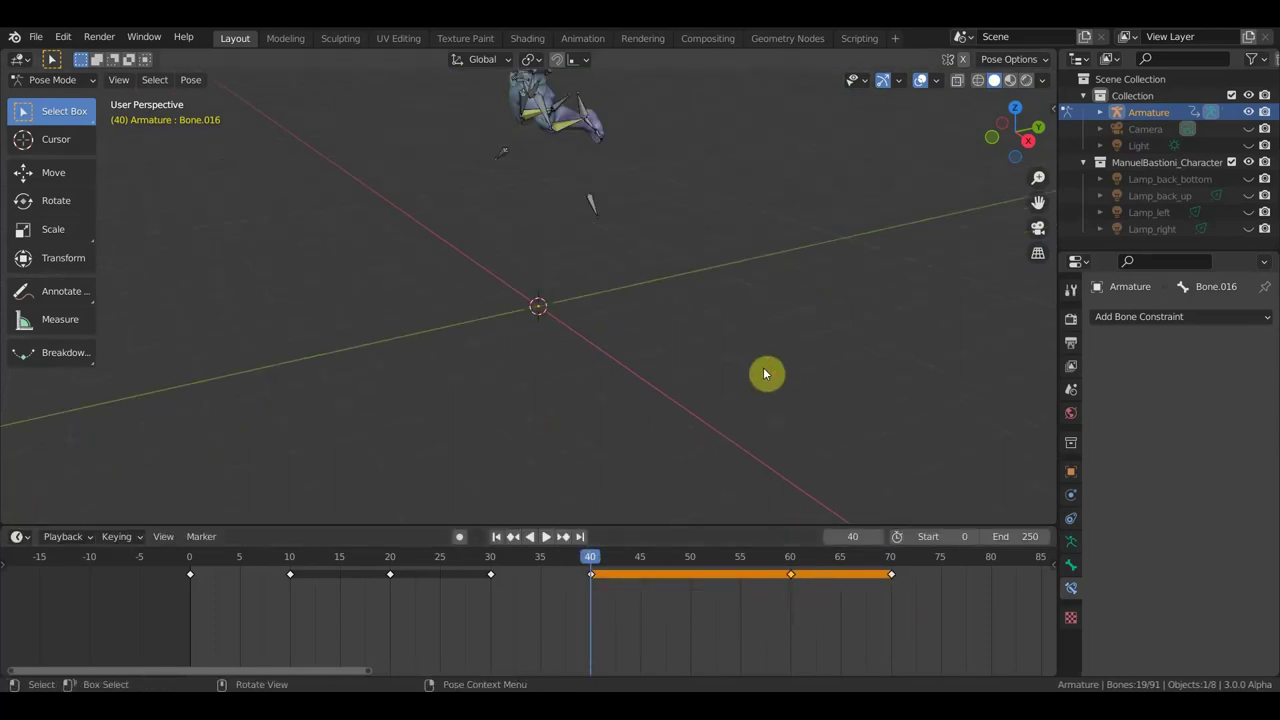
key("KP_1")
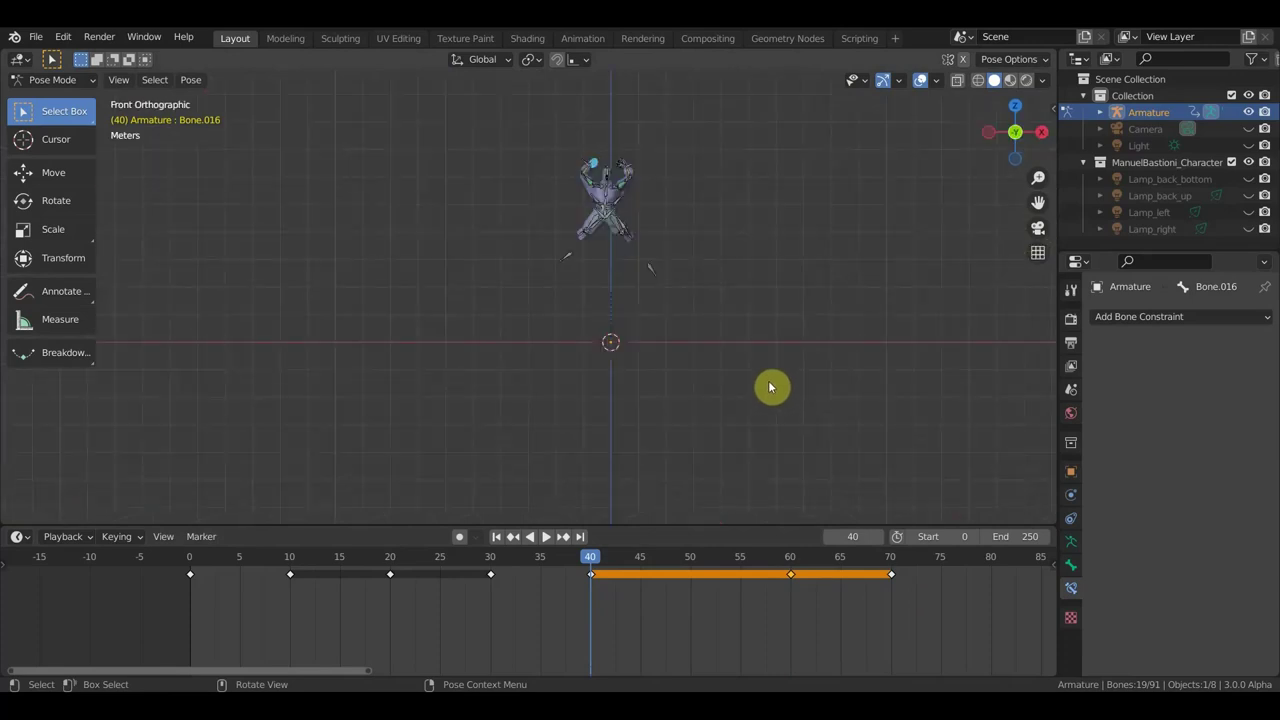
mouse_move(740, 369)
middle_mouse_down()
mouse_move(653, 384)
mouse_move(666, 400)
middle_mouse_up()
Step: Set the end frame to 70, play the jump, and scrub back to frame 50 with bones shown
key("a")
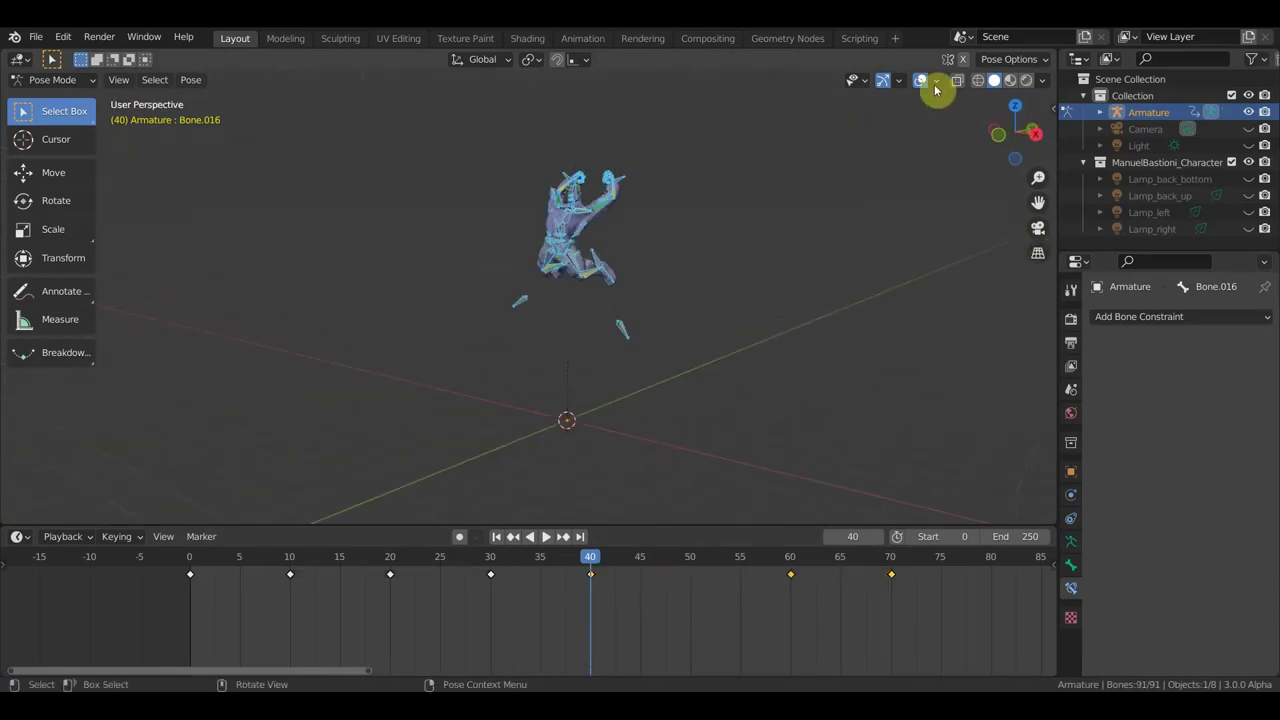
left_click(921, 80)
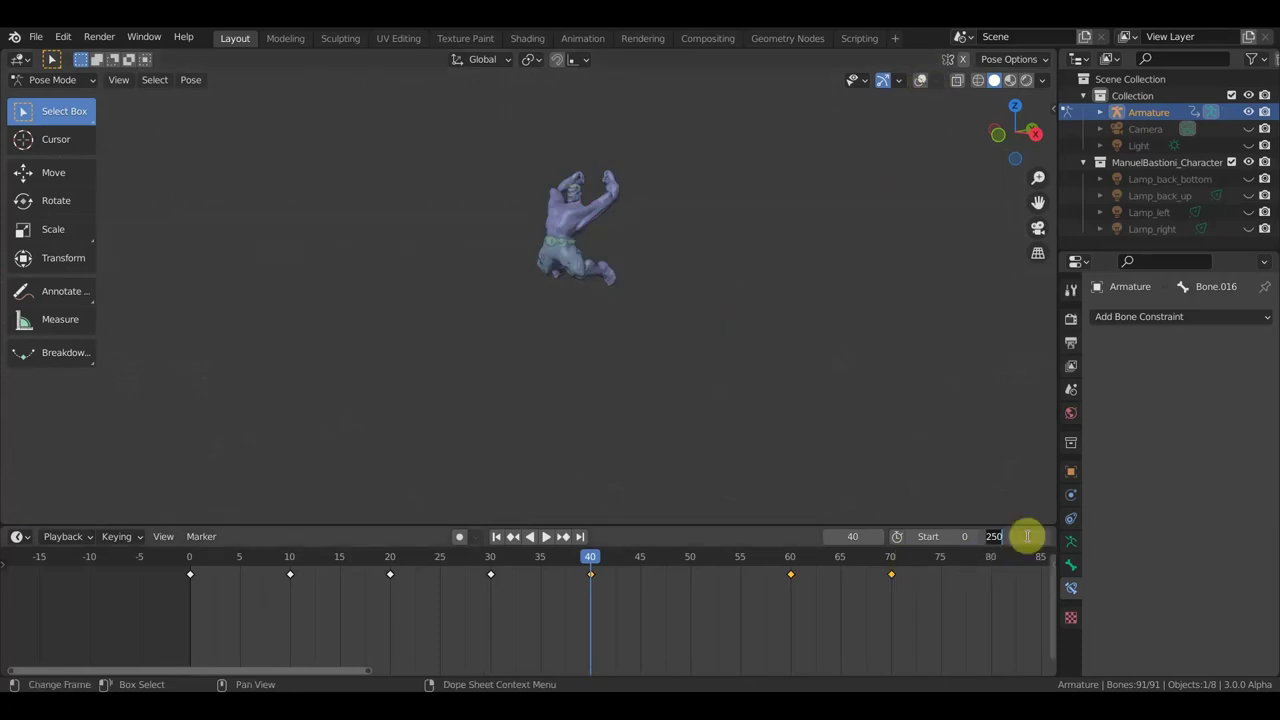
left_click(1017, 536)
type("70")
key("Return")
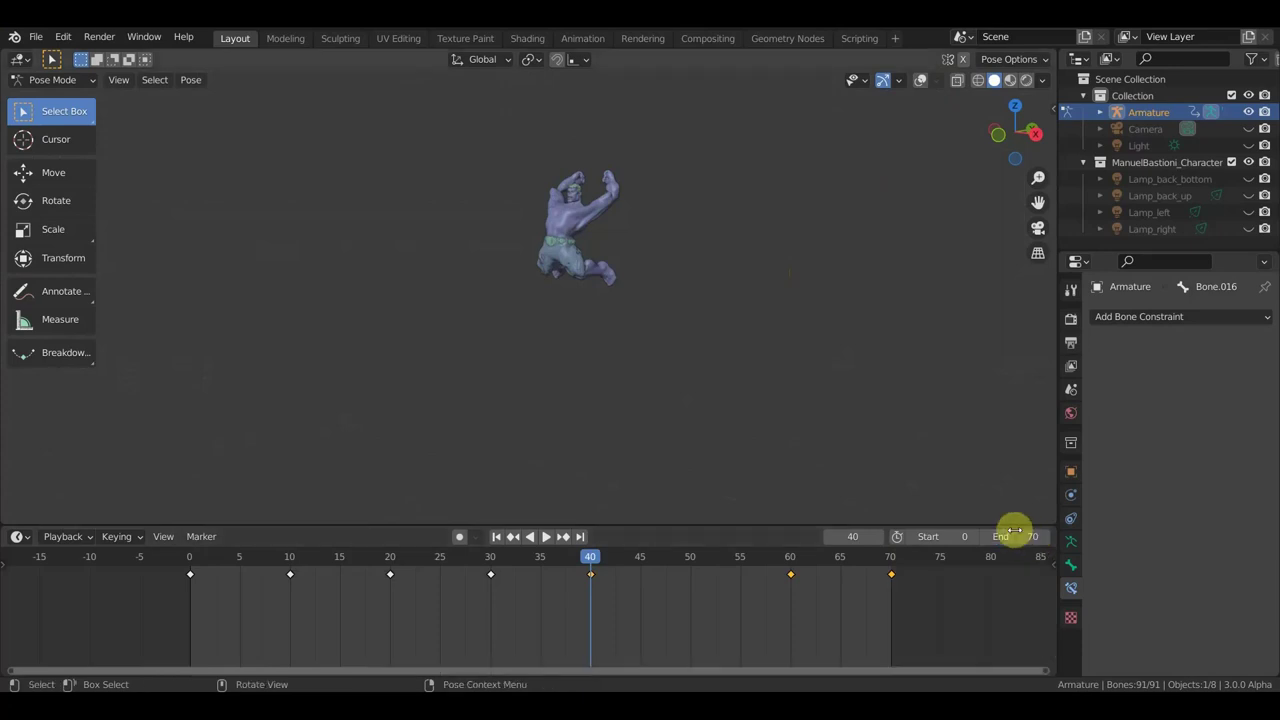
key("space")
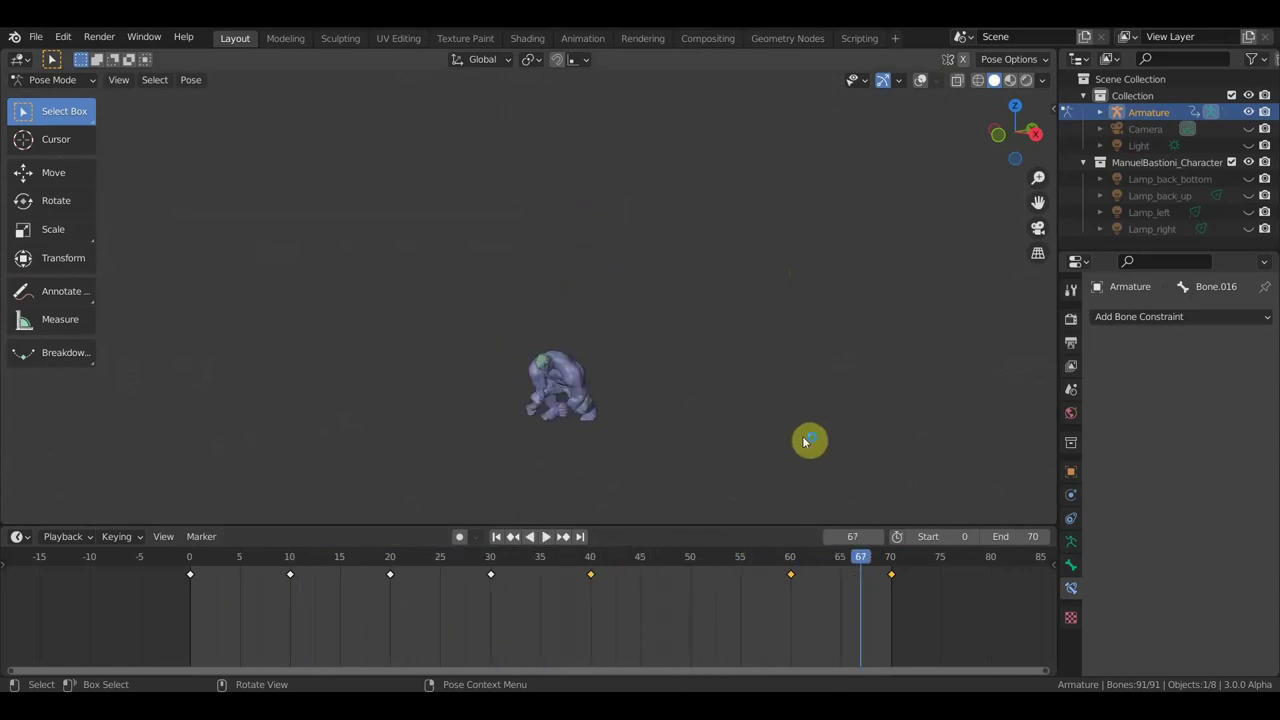
left_click_drag(865, 562, 691, 551)
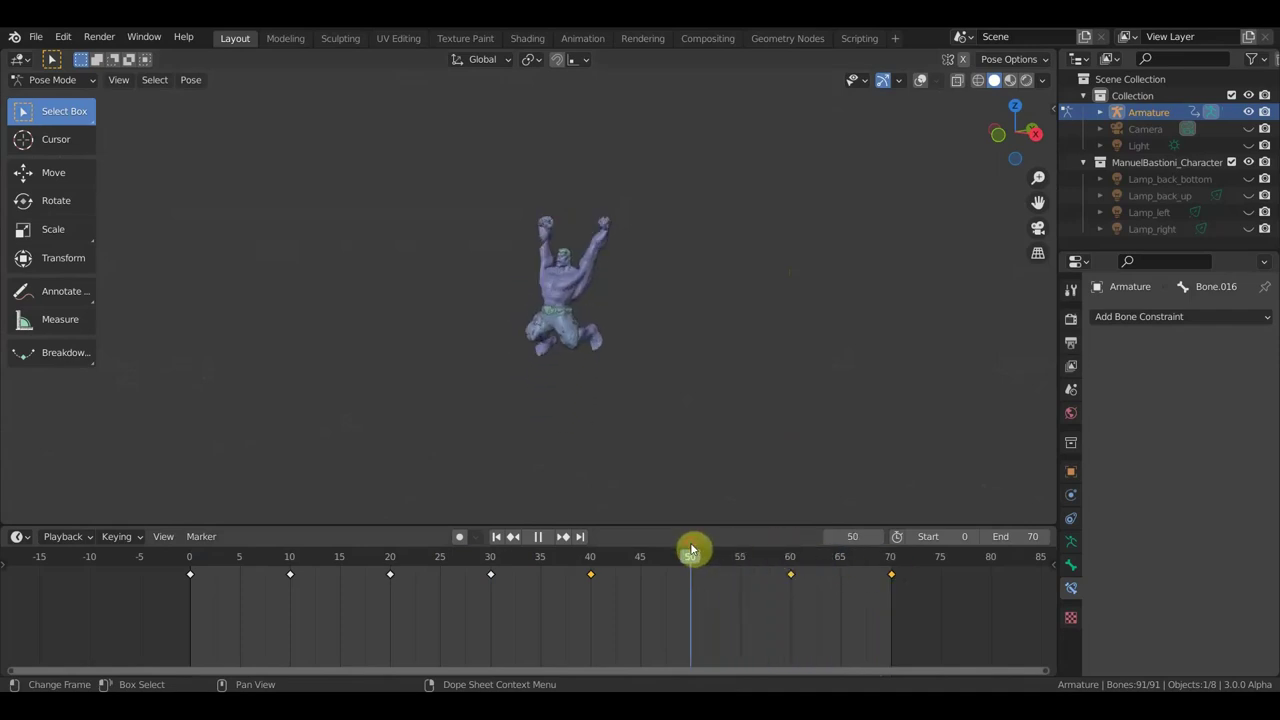
scroll(690, 390, "up", 5)
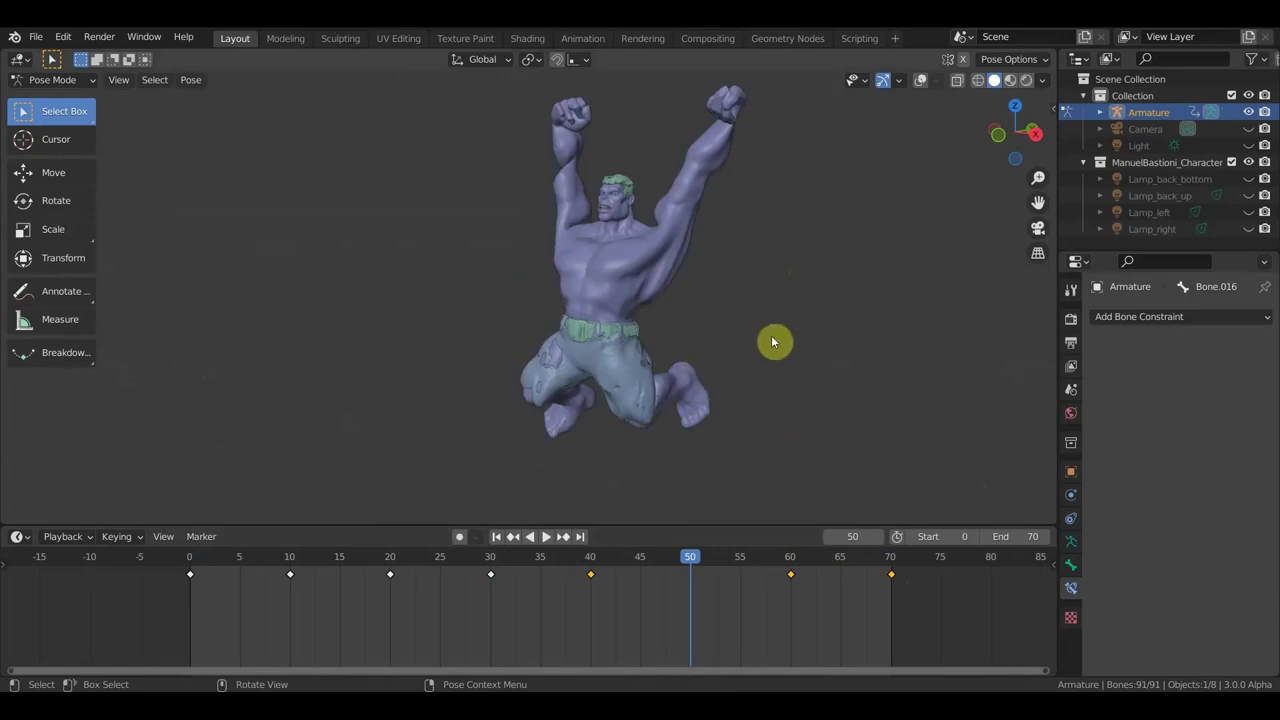
left_click(920, 80)
Step: Nudge the raised hand bone slightly down and give it a small rotation
middle_click_drag(741, 225, 677, 222)
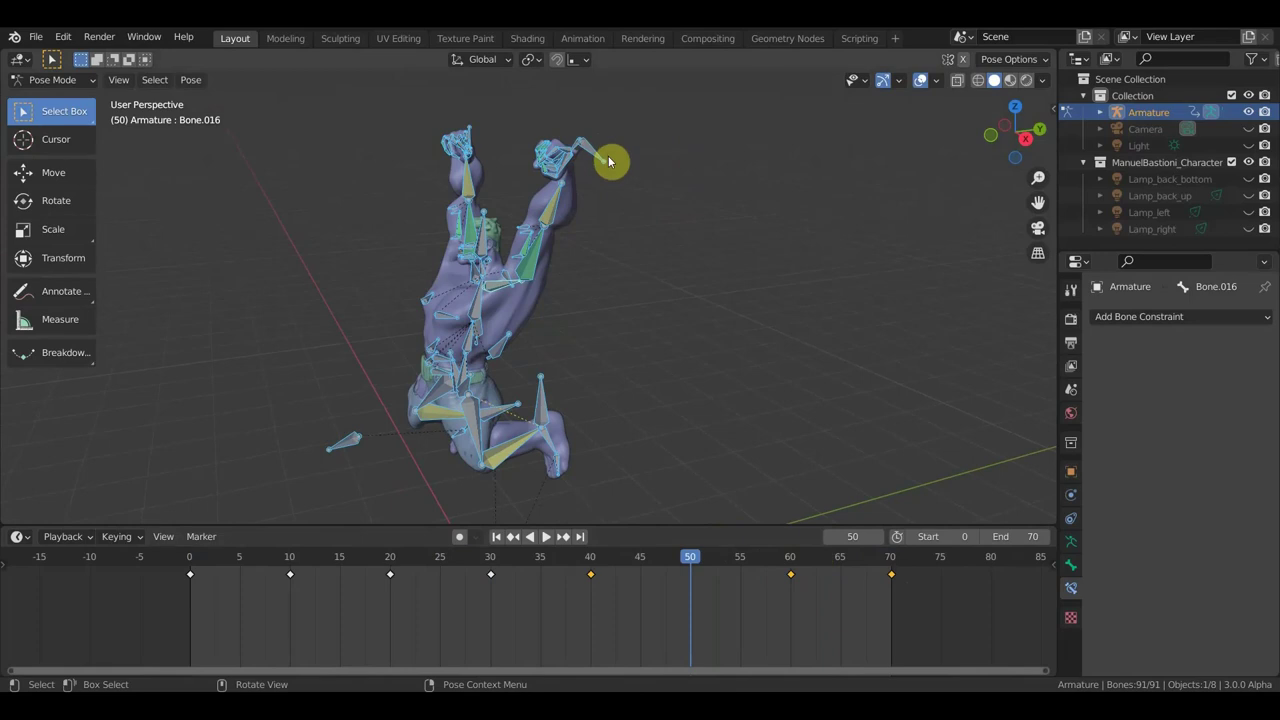
left_click(609, 160)
key("g")
left_click(612, 193)
key("r")
left_click(643, 220)
Step: Rotate the arm bone Bone.059
mouse_move(643, 220)
middle_mouse_down()
mouse_move(606, 294)
mouse_move(540, 269)
mouse_move(534, 283)
mouse_move(751, 209)
mouse_move(700, 306)
middle_mouse_up()
scroll(700, 300, "up", 5)
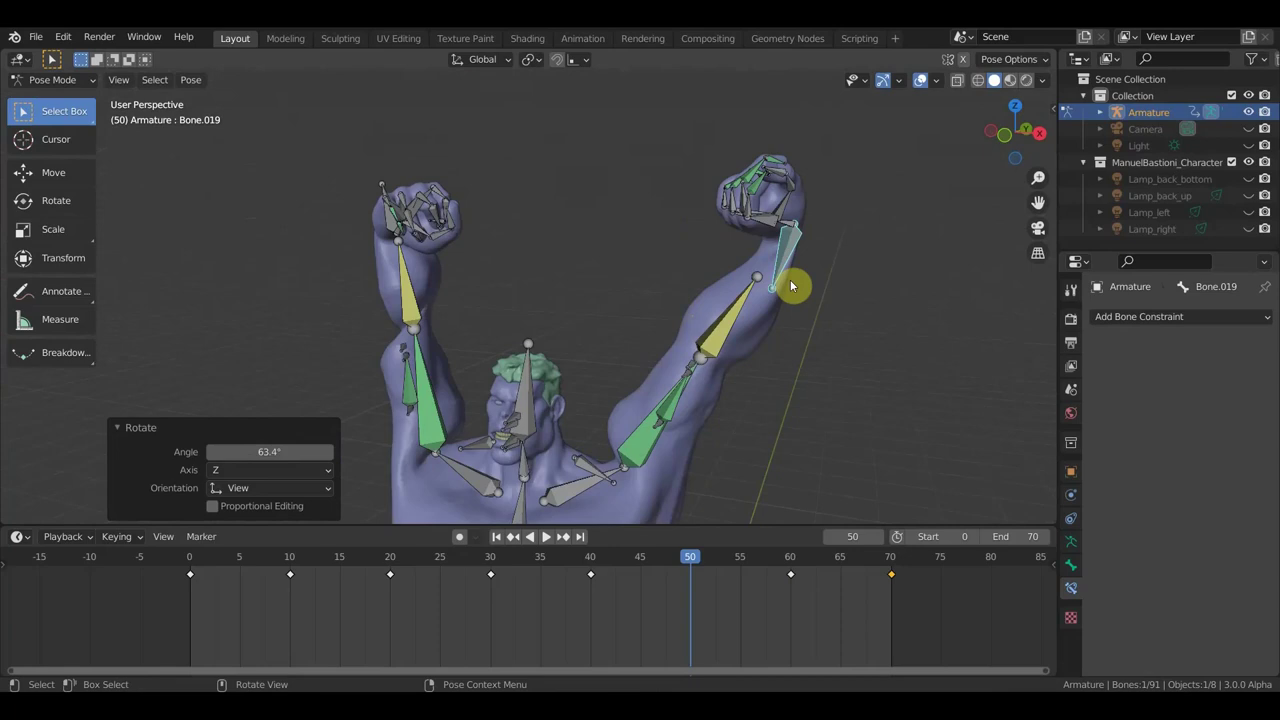
scroll(790, 286, "down", 2)
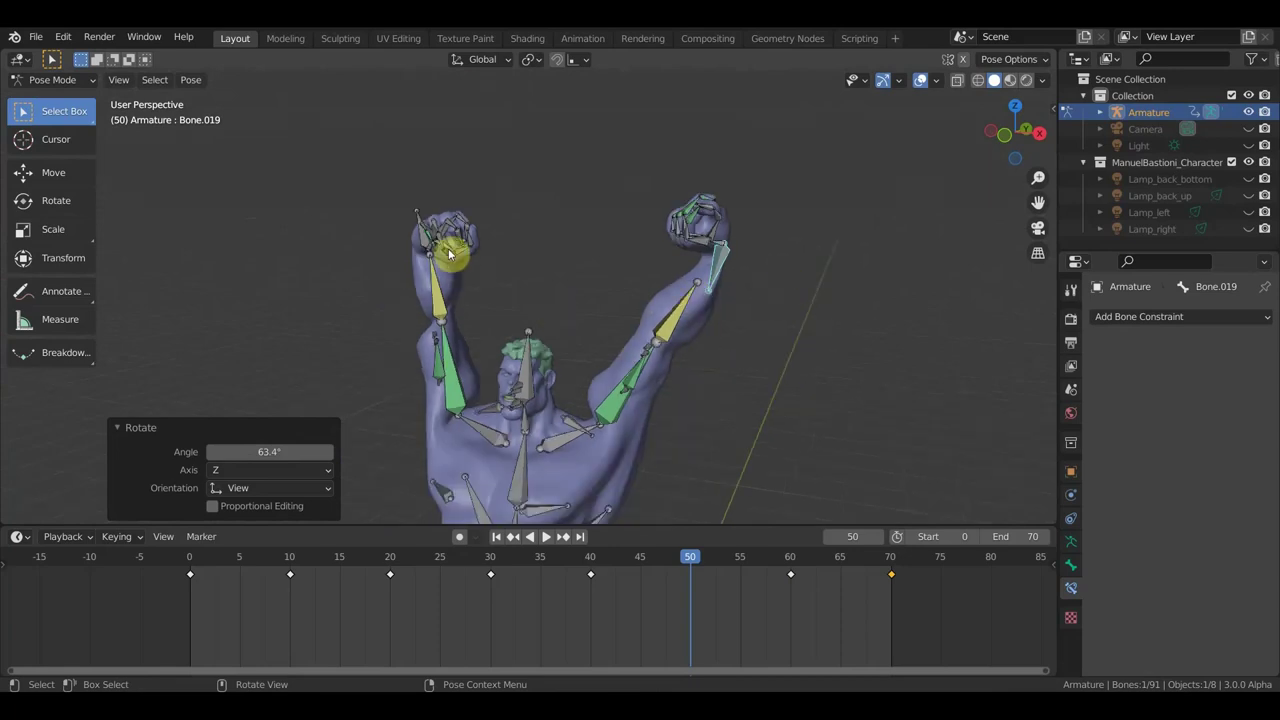
left_click(447, 378)
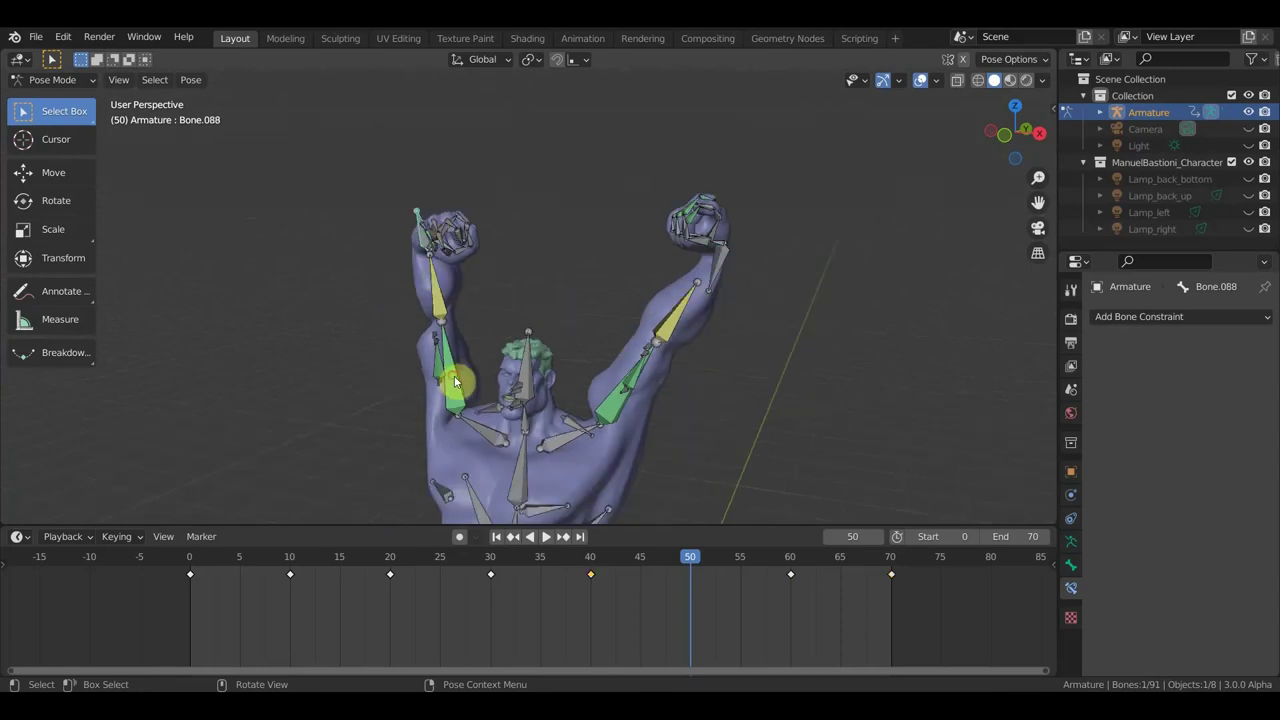
left_click(569, 369)
mouse_move(571, 370)
middle_mouse_down()
mouse_move(763, 357)
mouse_move(806, 371)
mouse_move(728, 341)
mouse_move(646, 337)
mouse_move(687, 324)
middle_mouse_up()
key("r")
left_click(836, 335)
Step: Rotate Bone.017 to adjust the arm pose
left_click(694, 338)
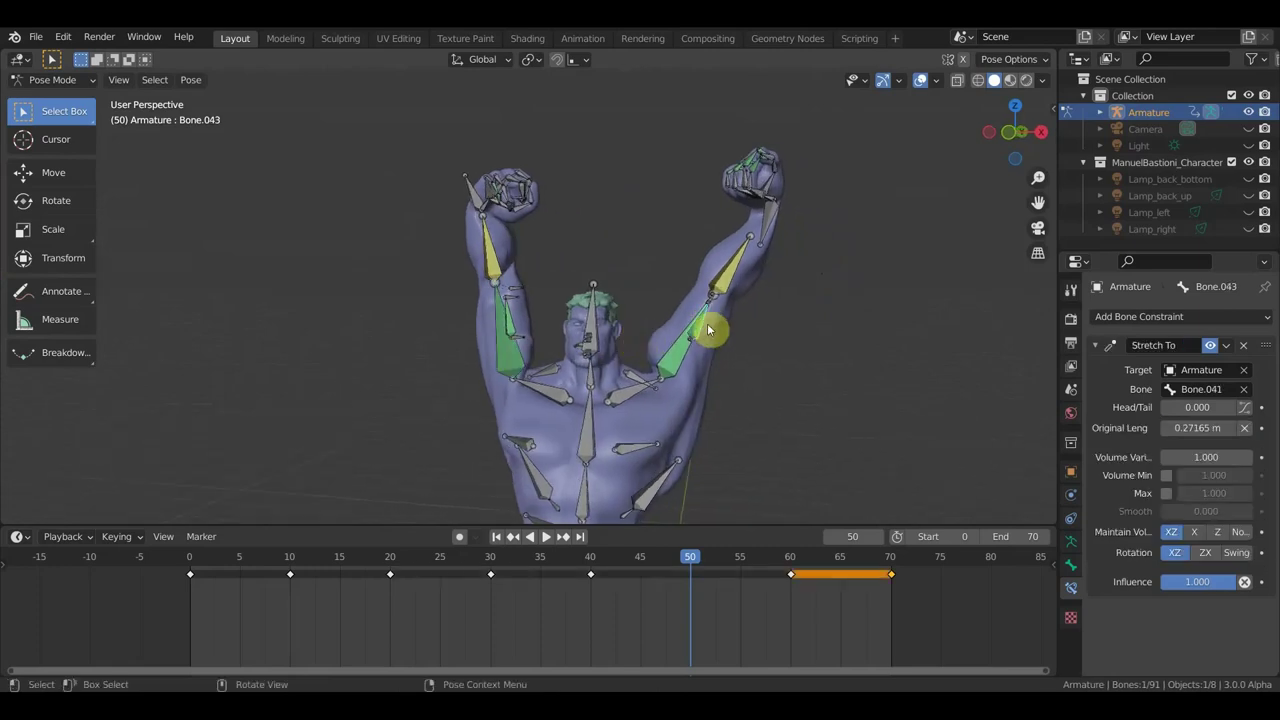
left_click(729, 361)
key("r")
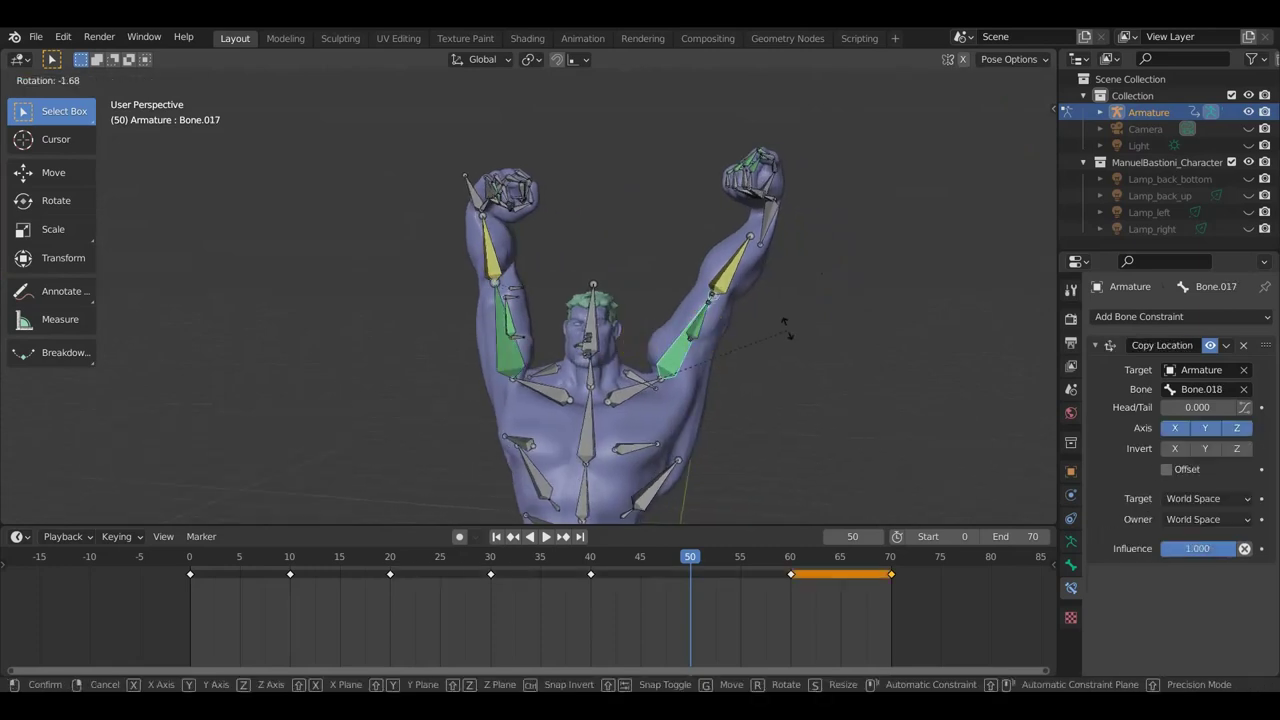
left_click(683, 372)
Step: Turn the raised hand bone 95.6°, then rotate it further from a top-down view
mouse_move(748, 363)
middle_mouse_down()
mouse_move(706, 363)
mouse_move(727, 370)
middle_mouse_up()
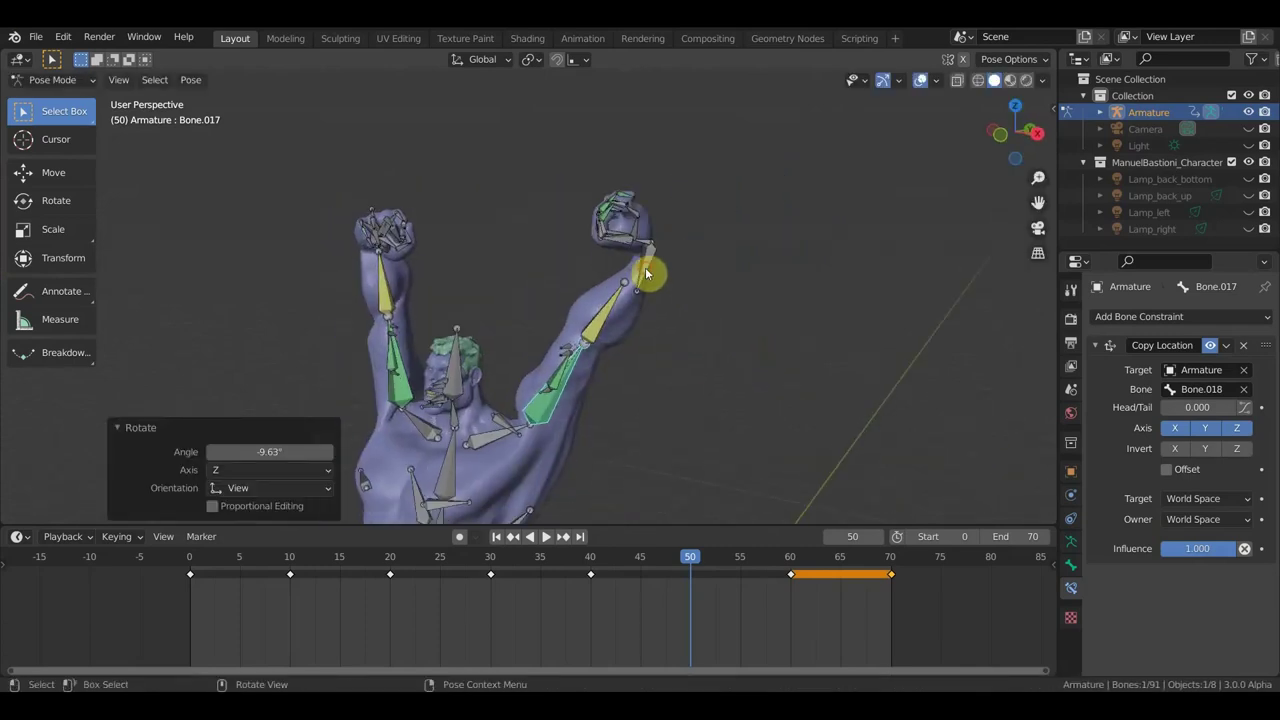
left_click(650, 268)
key("r")
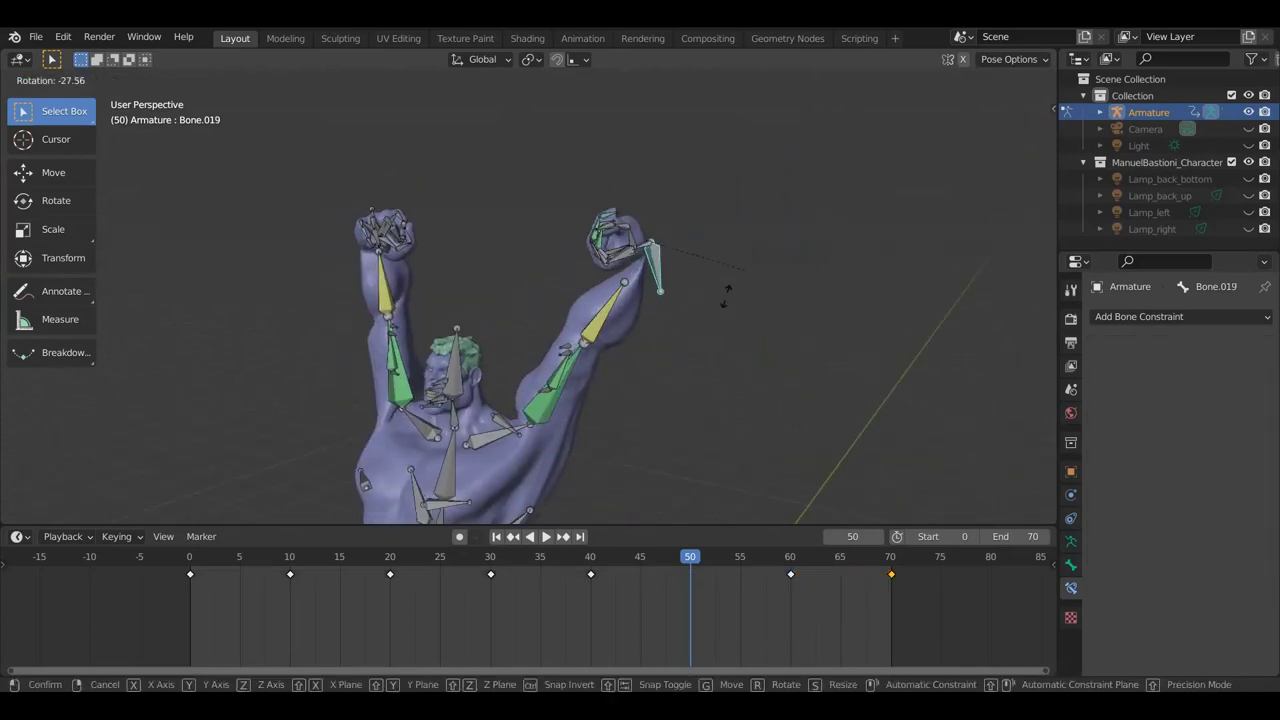
left_click(590, 293)
middle_click_drag(751, 277, 778, 415)
key("r")
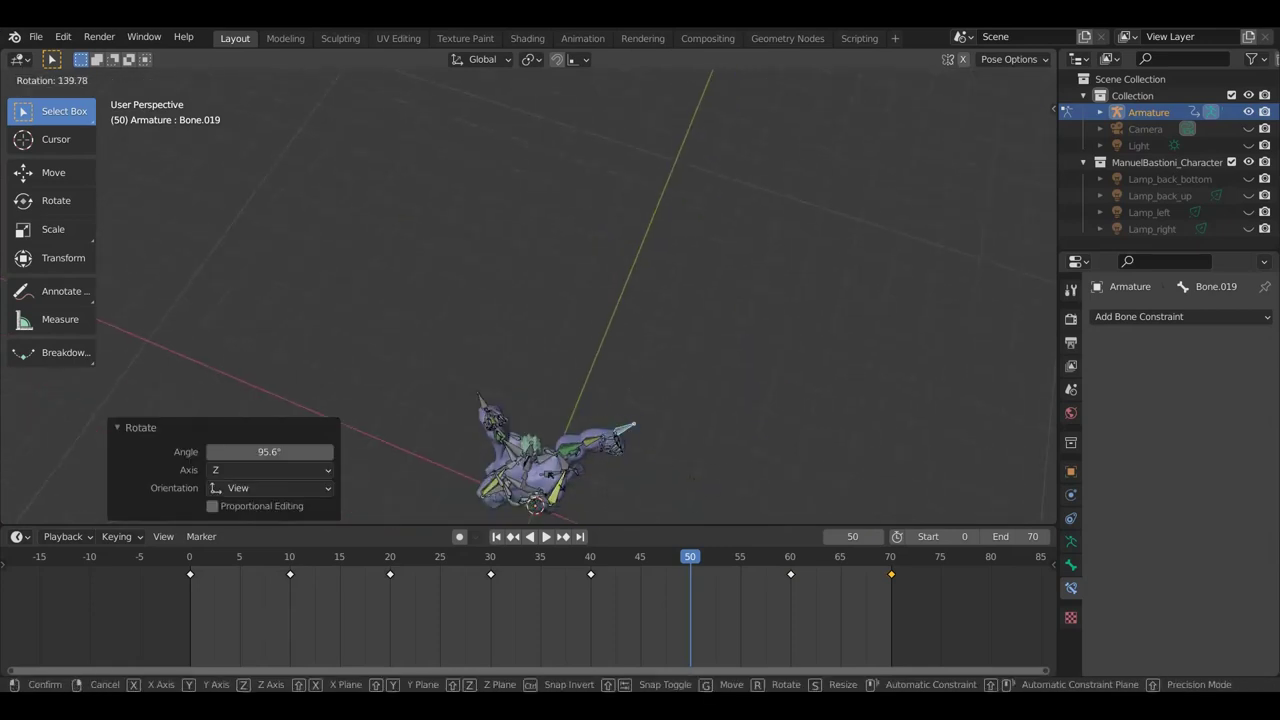
left_click(736, 451)
middle_click_drag(736, 451, 728, 299)
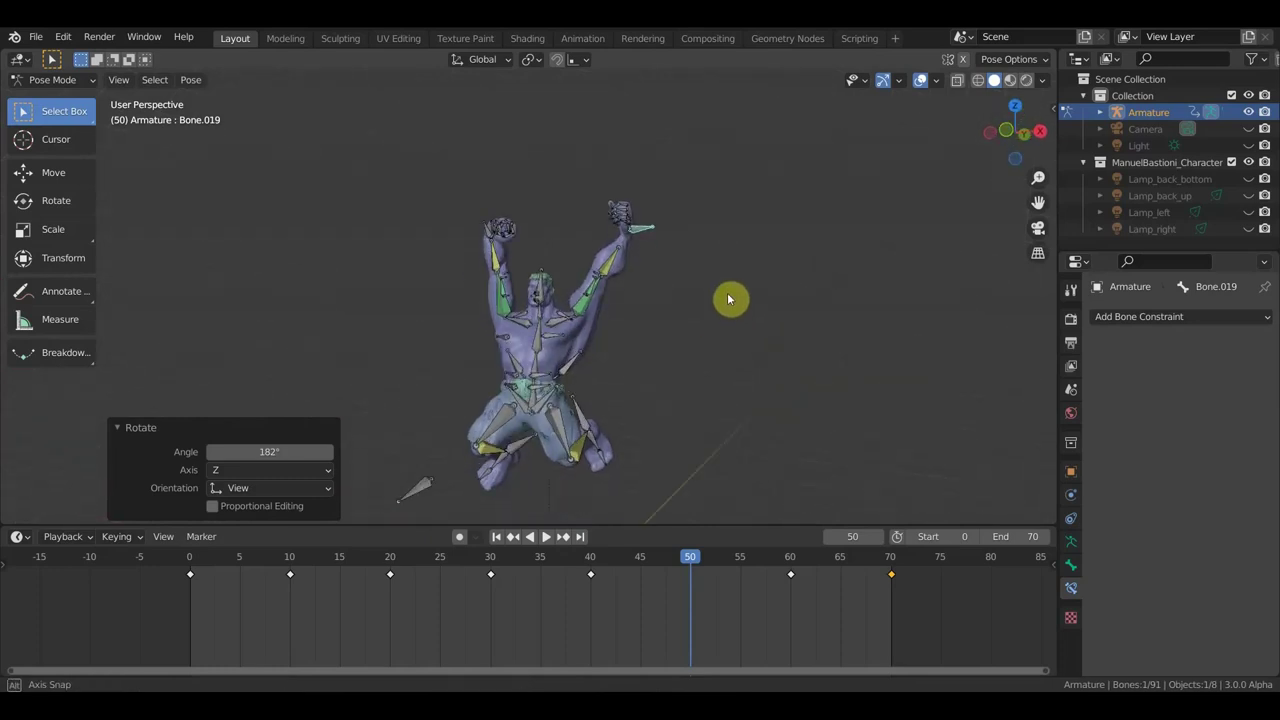
Step: Rotate the left hand bone twice to refine its orientation
left_click(493, 236)
scroll(520, 245, "up", 3)
key("r")
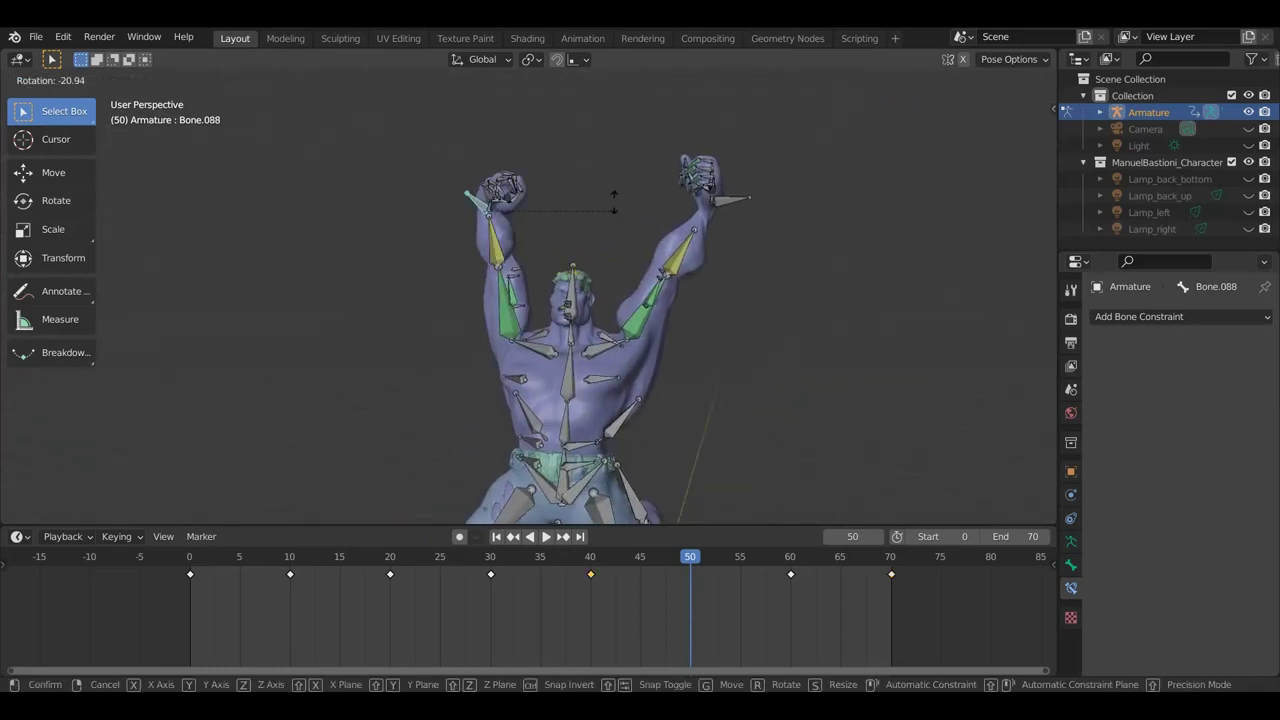
left_click(609, 175)
mouse_move(609, 175)
middle_mouse_down()
mouse_move(654, 329)
mouse_move(653, 392)
middle_mouse_up()
key("r")
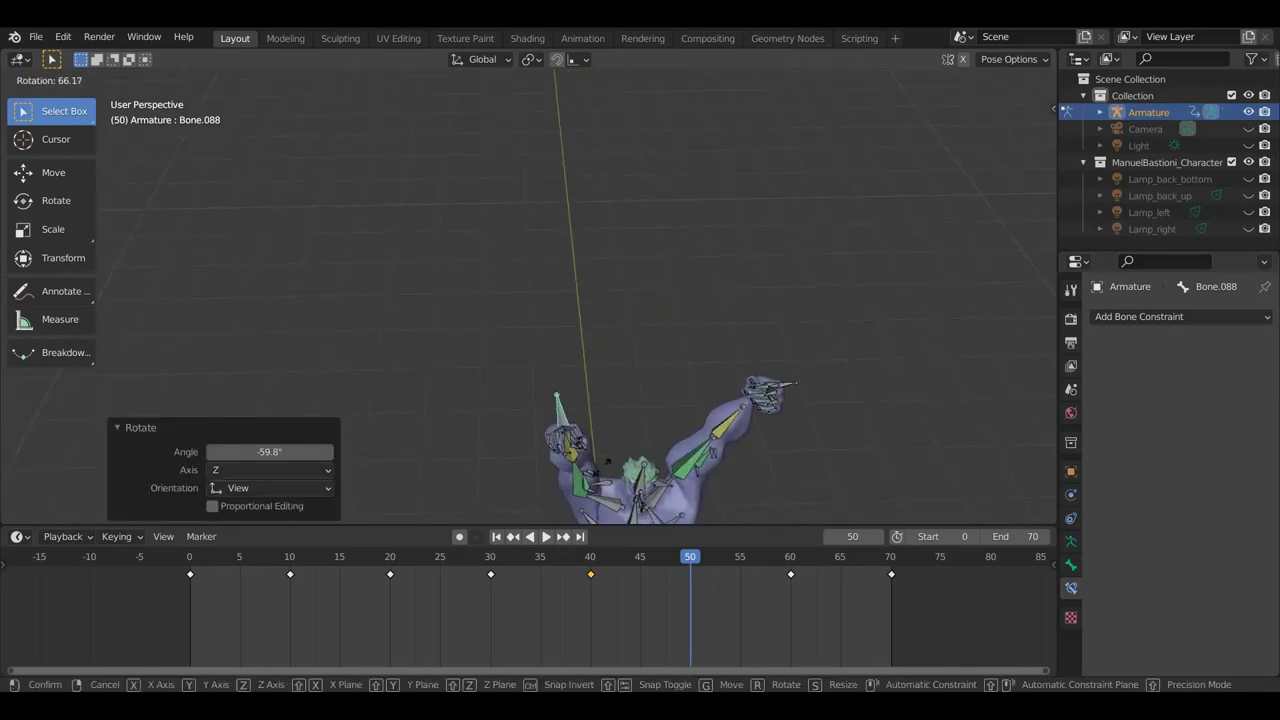
left_click(614, 450)
mouse_move(614, 450)
middle_mouse_down()
mouse_move(586, 414)
mouse_move(571, 357)
mouse_move(686, 357)
mouse_move(566, 366)
mouse_move(680, 352)
middle_mouse_up()
Step: Move Bone.019 about -0.34 m along Z
left_click(787, 296)
mouse_move(787, 296)
middle_mouse_down()
mouse_move(752, 346)
mouse_move(780, 294)
mouse_move(760, 303)
middle_mouse_up()
key("g")
left_click(774, 318)
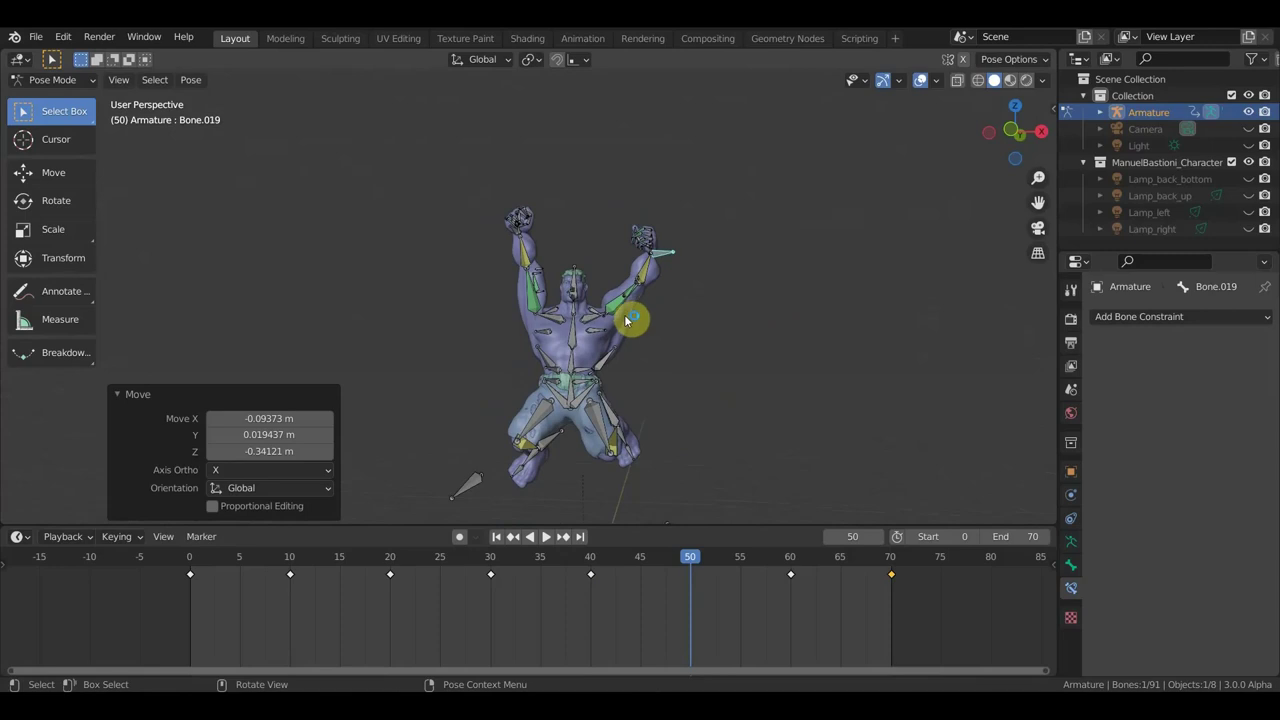
Step: Rotate Bone.019 twice, ending with a 62.8° turn
mouse_move(660, 296)
middle_mouse_down()
mouse_move(603, 309)
mouse_move(663, 409)
mouse_move(658, 440)
middle_mouse_up()
key("r")
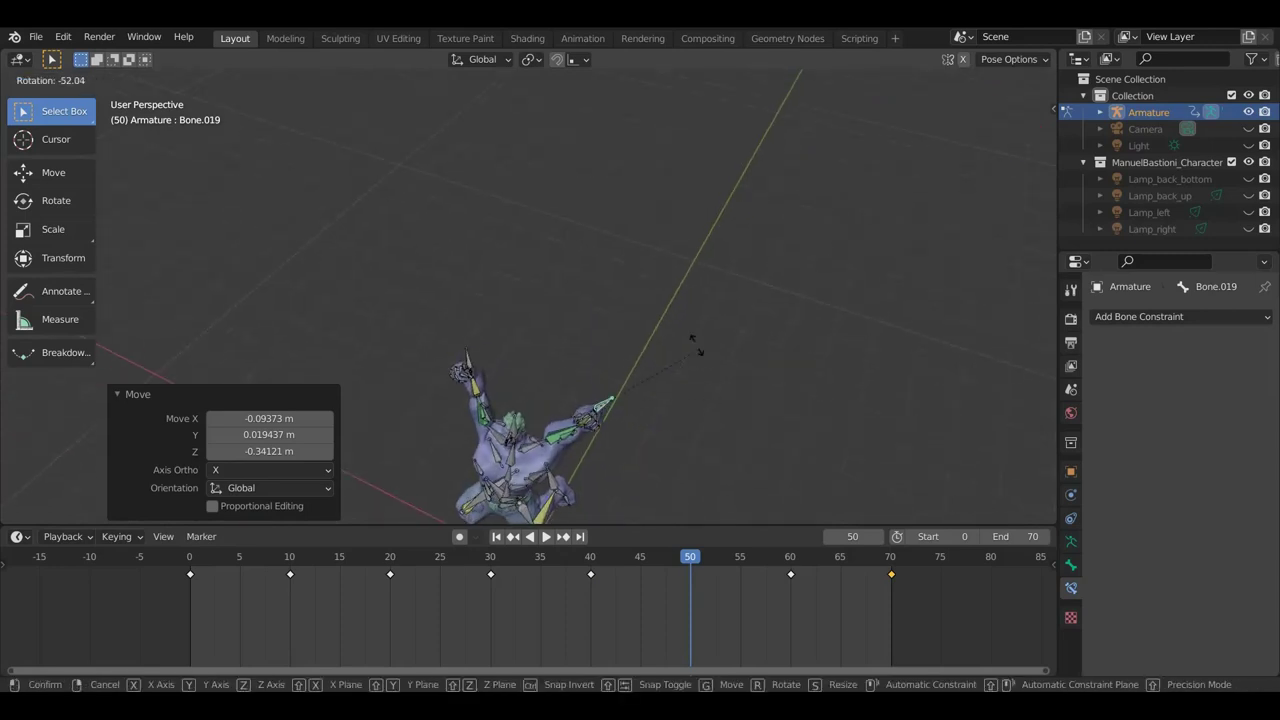
left_click(702, 348)
mouse_move(723, 354)
middle_mouse_down()
mouse_move(749, 266)
mouse_move(601, 262)
middle_mouse_up()
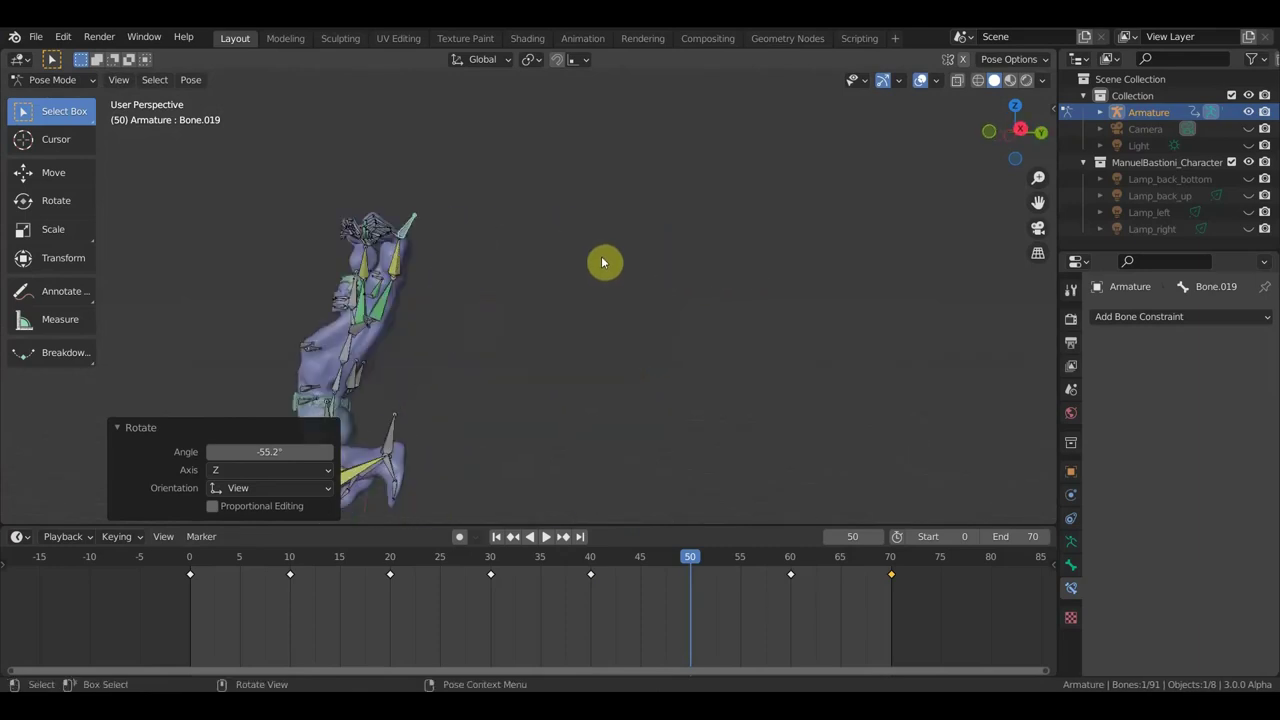
key("r")
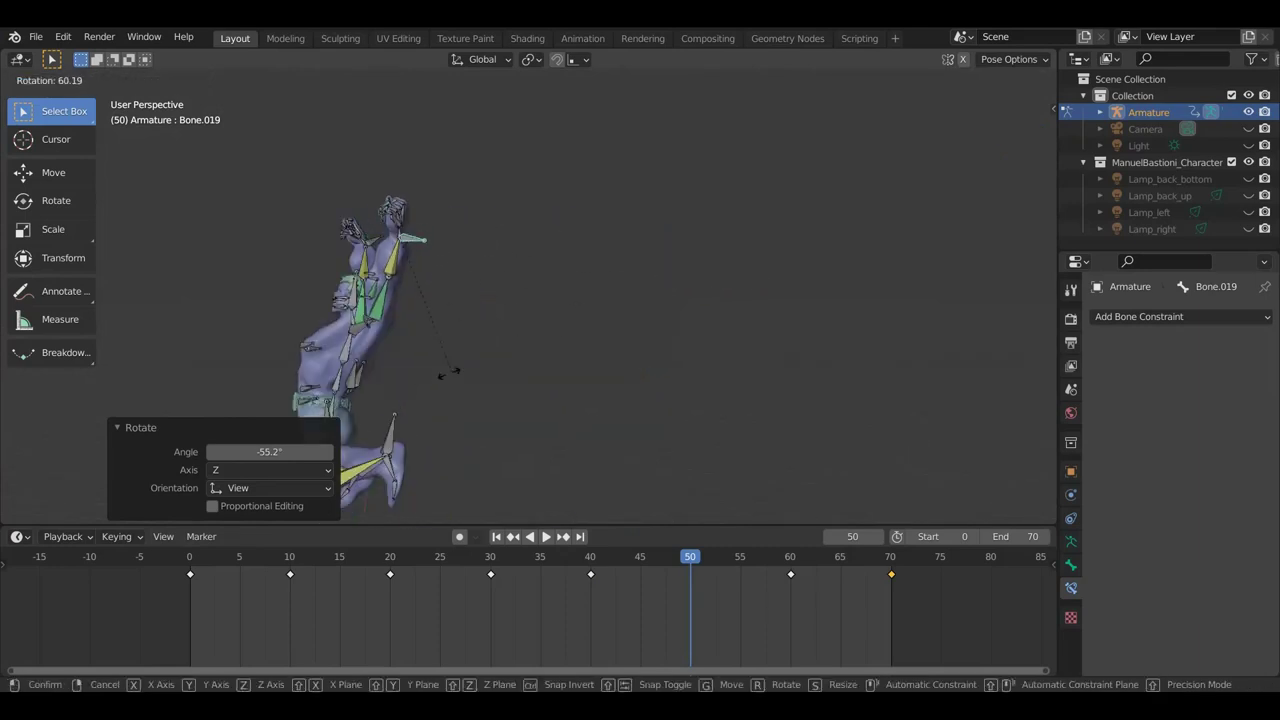
left_click(460, 372)
mouse_move(463, 374)
middle_mouse_down()
mouse_move(600, 374)
mouse_move(592, 360)
middle_mouse_up()
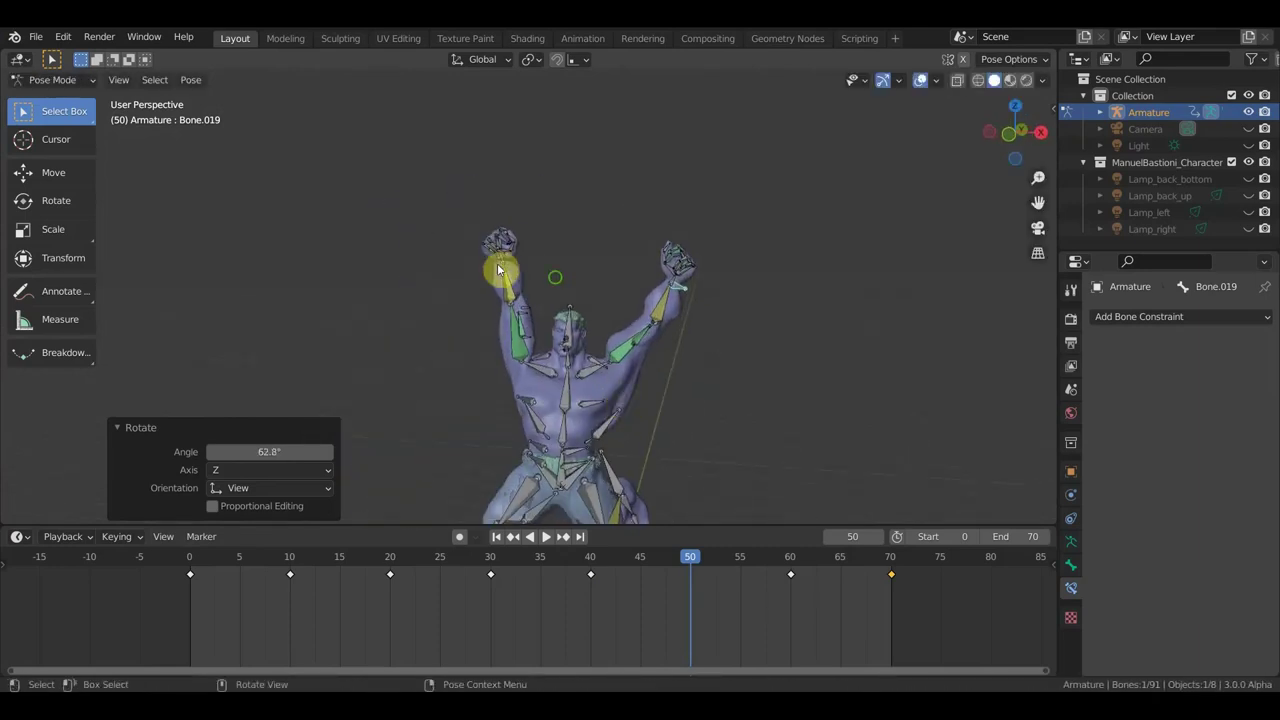
Step: Rotate the hand bone Bone.088 by 100°
middle_click_drag(497, 255, 659, 258)
left_click(650, 260)
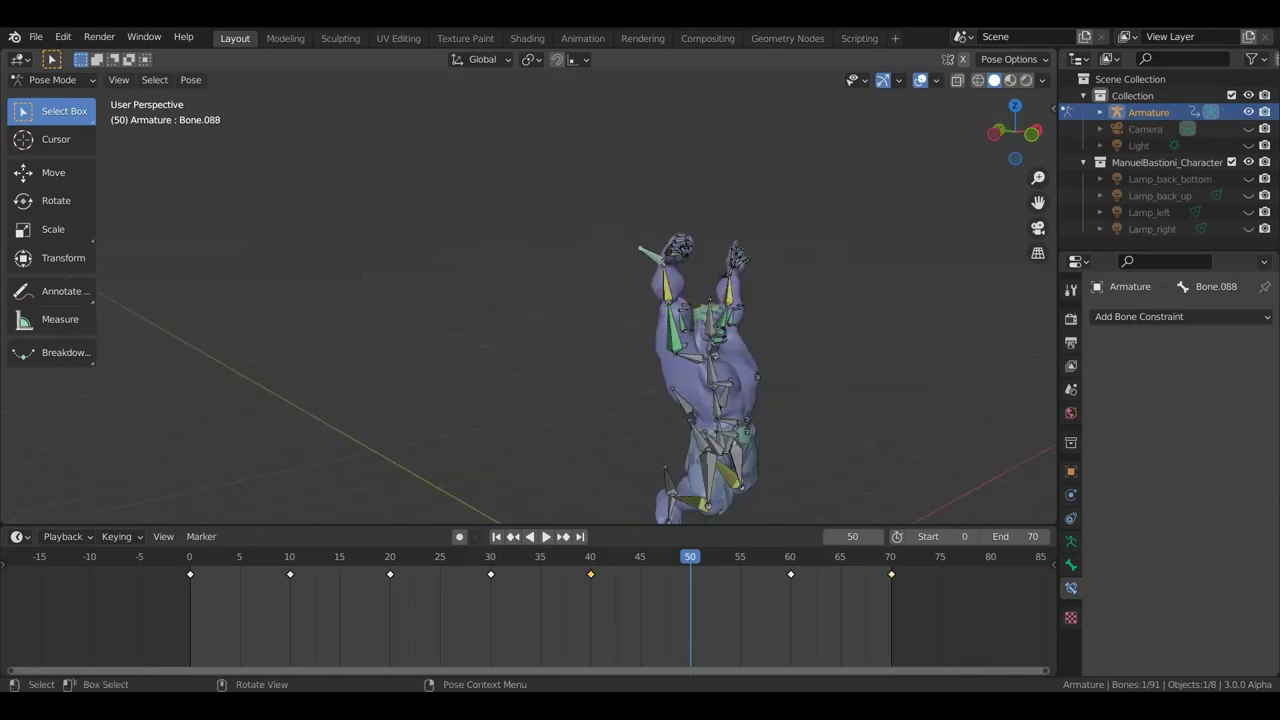
key("r")
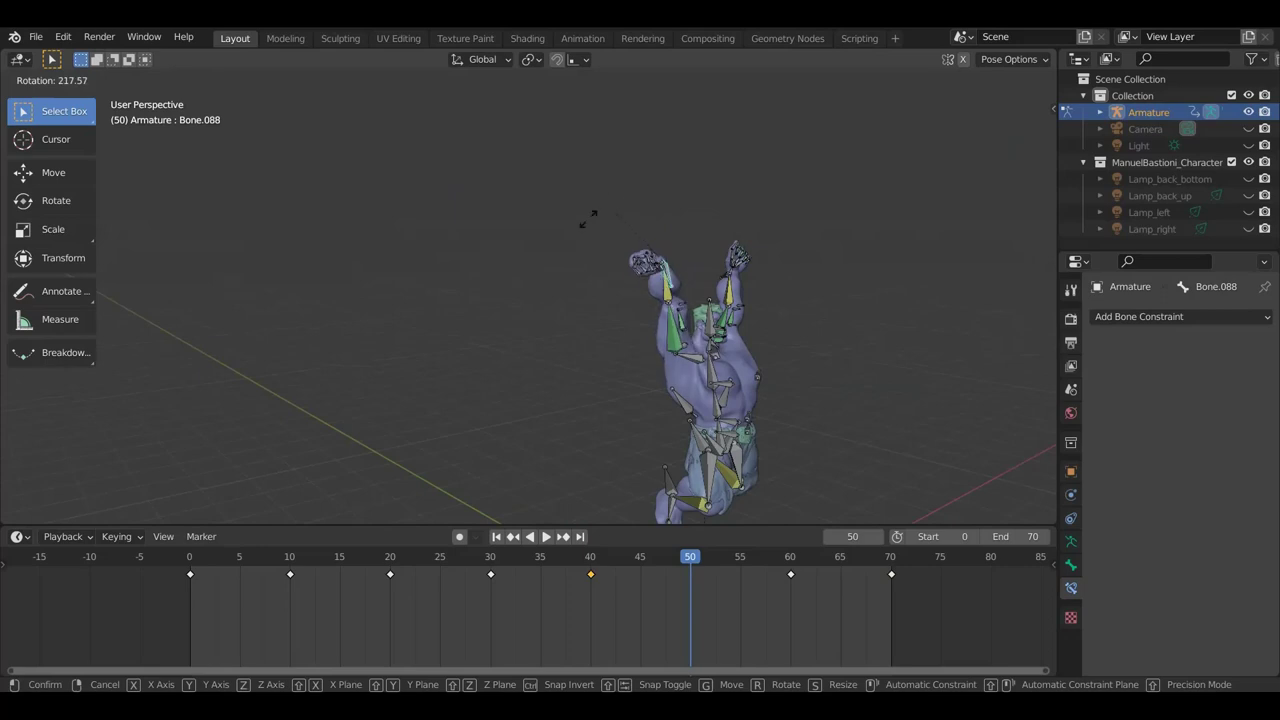
left_click(656, 295)
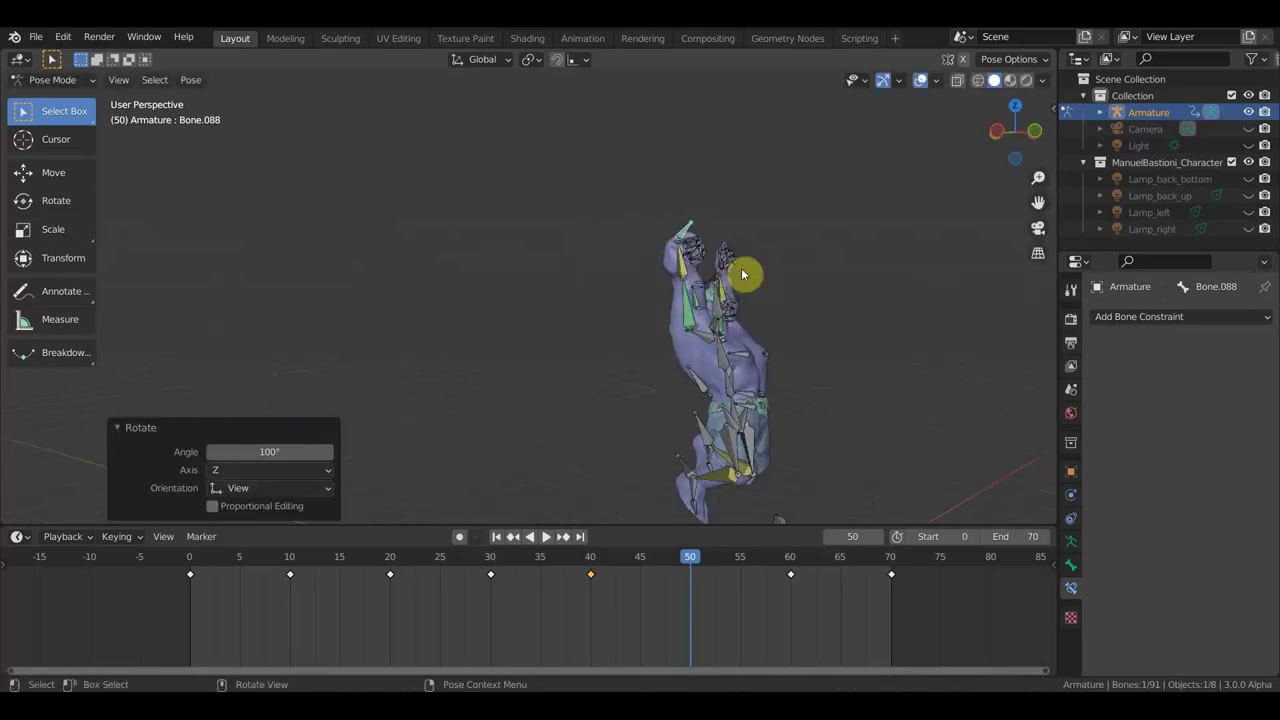
Step: Rotate the arm bone Bone.059
middle_click_drag(743, 274, 709, 298)
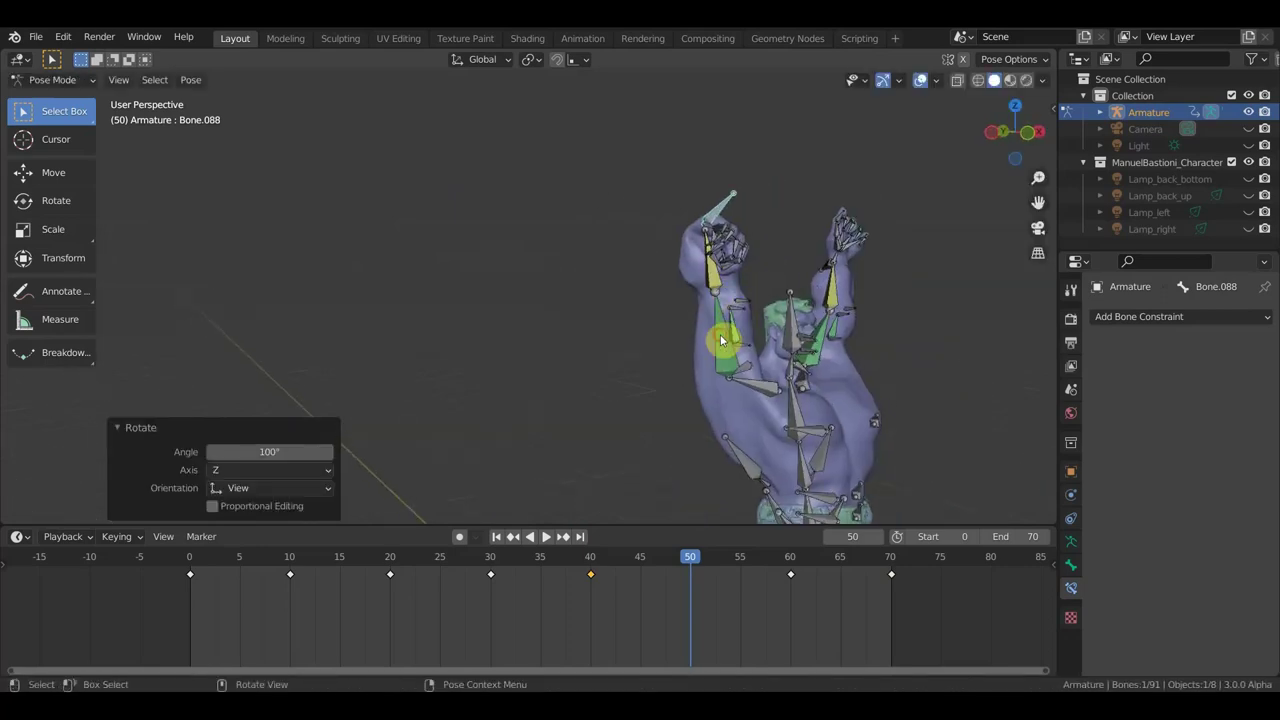
left_click(735, 352)
mouse_move(735, 352)
middle_mouse_down()
mouse_move(657, 386)
mouse_move(657, 449)
middle_mouse_up()
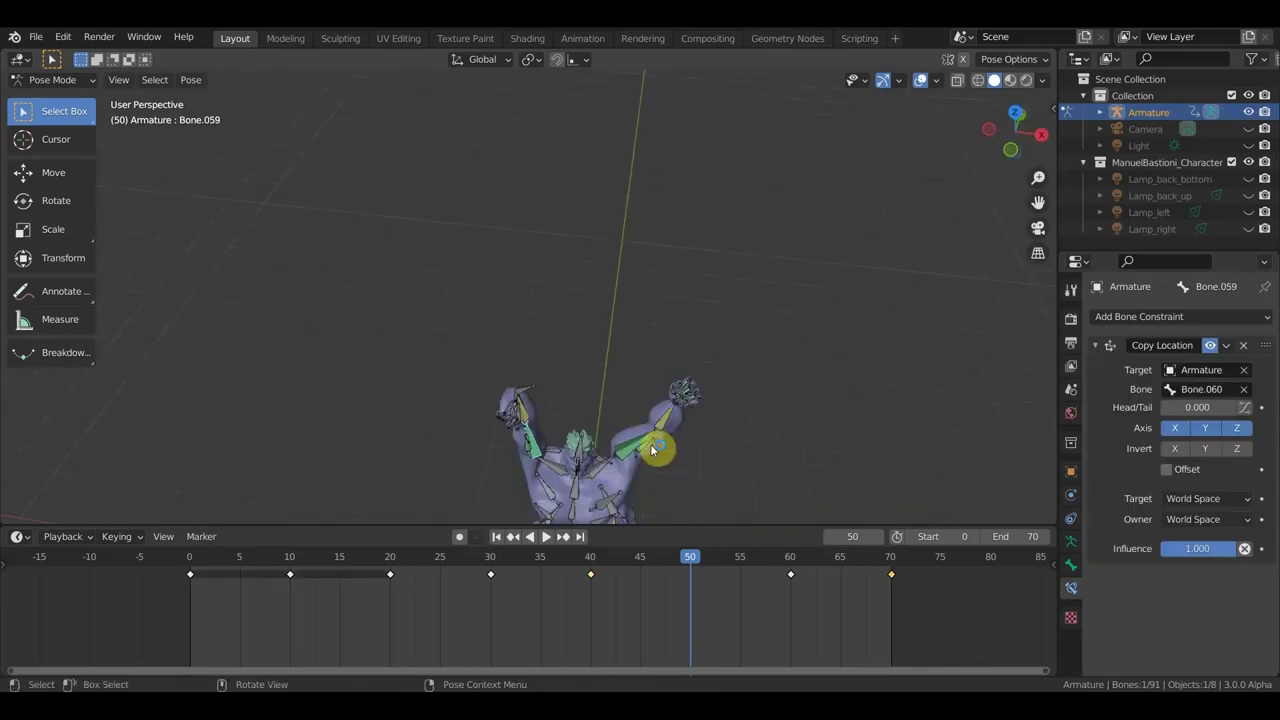
key("r")
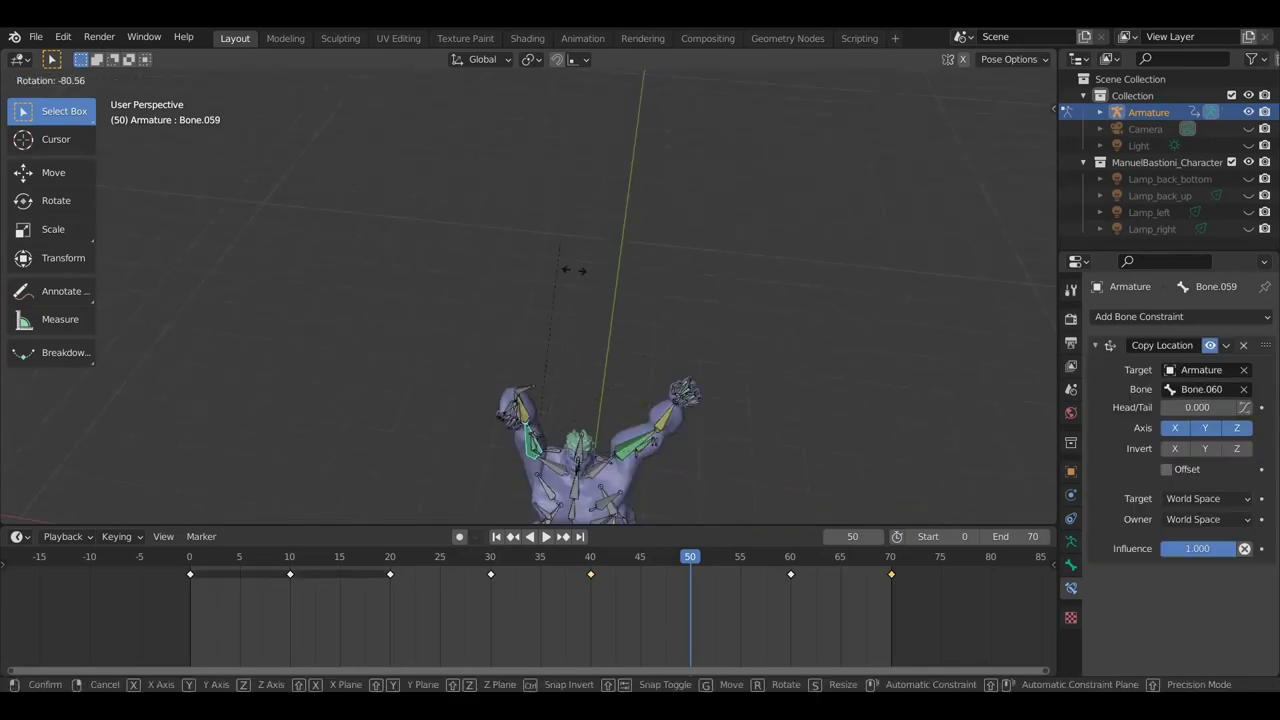
left_click(598, 342)
Step: Rotate hand bone Bone.088 by 87°, then by -80.9°
mouse_move(598, 342)
middle_mouse_down()
mouse_move(506, 400)
mouse_move(481, 377)
mouse_move(457, 380)
mouse_move(294, 451)
middle_mouse_up()
left_click(491, 371)
key("r")
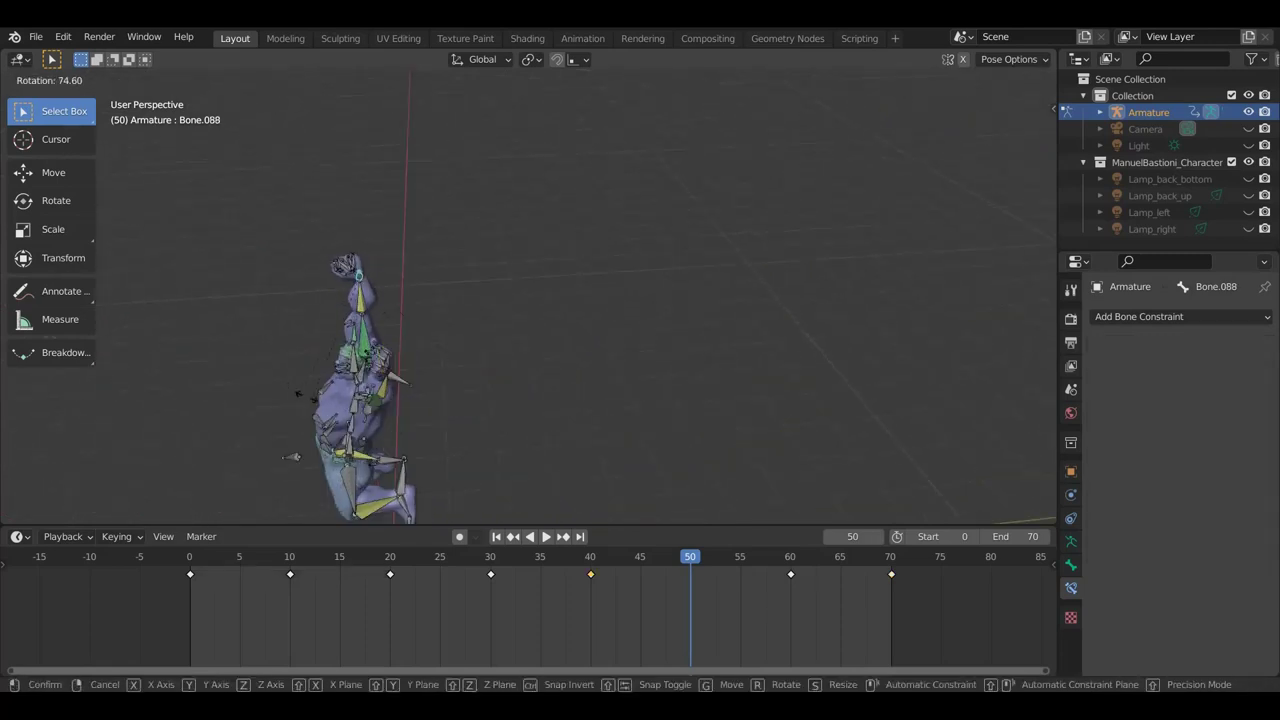
left_click(288, 383)
middle_click_drag(434, 414, 543, 446)
key("r")
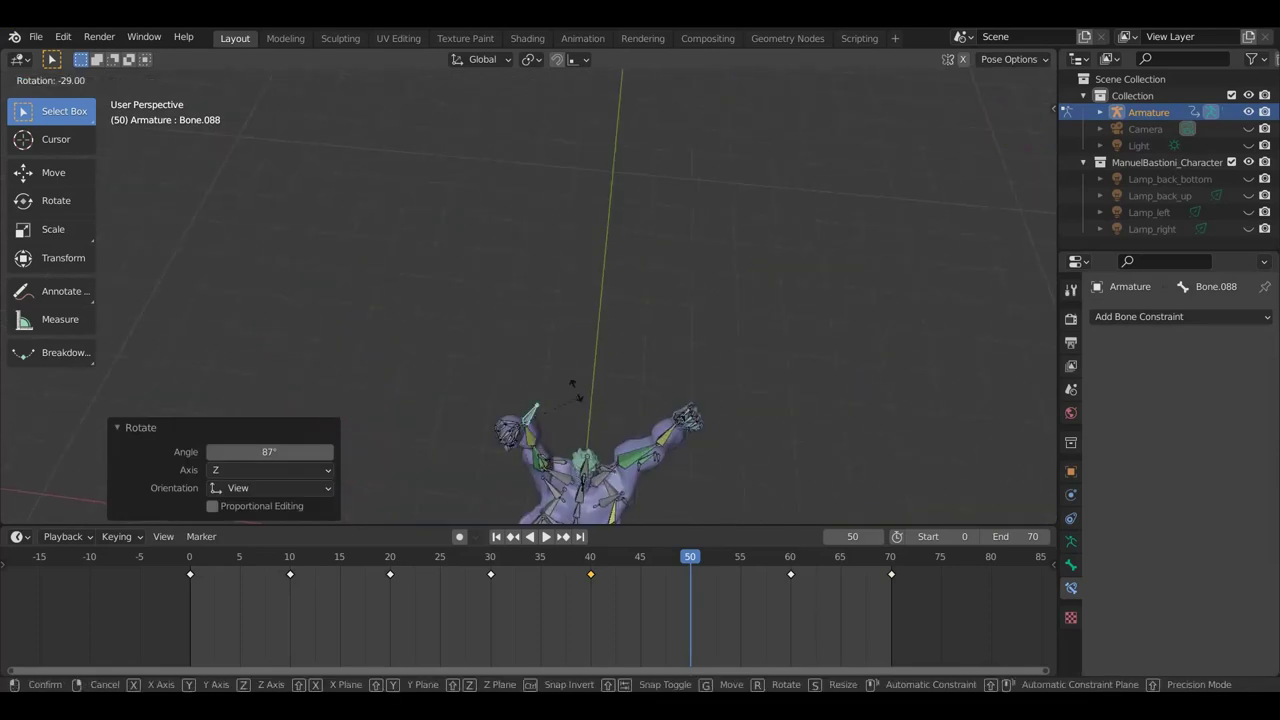
left_click(543, 351)
mouse_move(543, 351)
middle_mouse_down()
mouse_move(574, 280)
mouse_move(569, 254)
mouse_move(771, 280)
middle_mouse_up()
Step: Move the hand bone, then rotate it -39.5° and finally 42°
key("g")
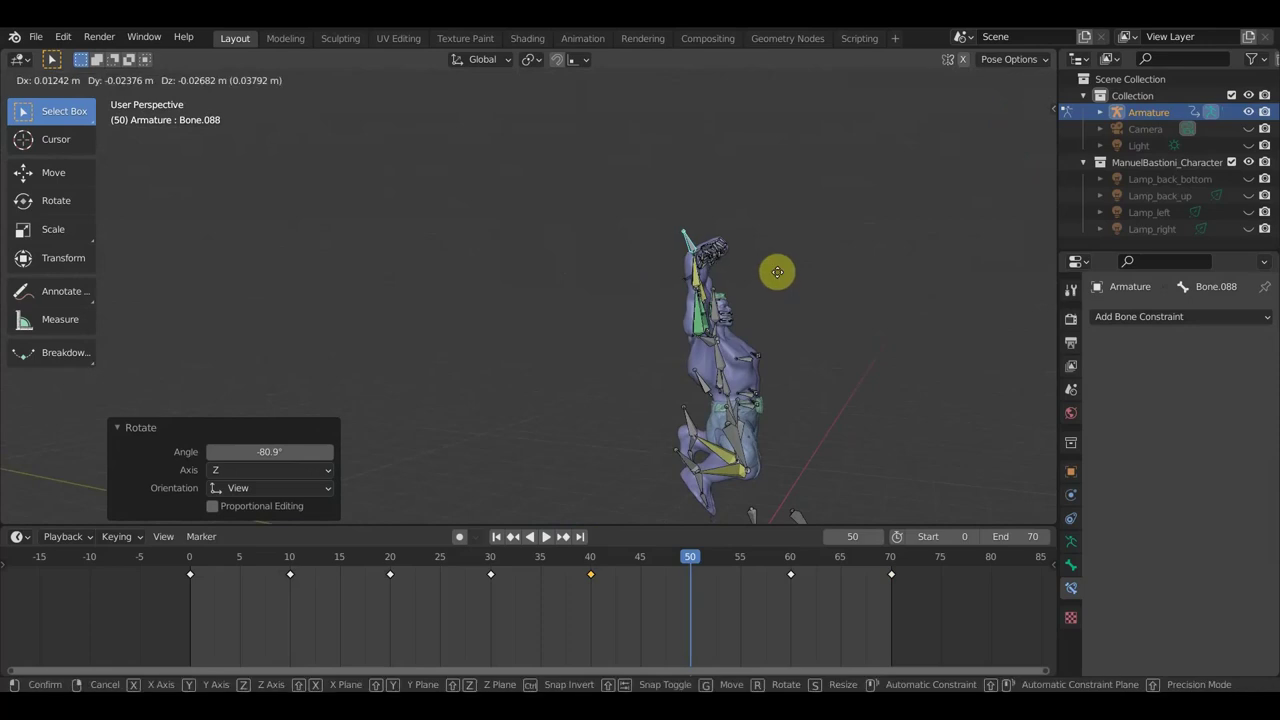
left_click(750, 286)
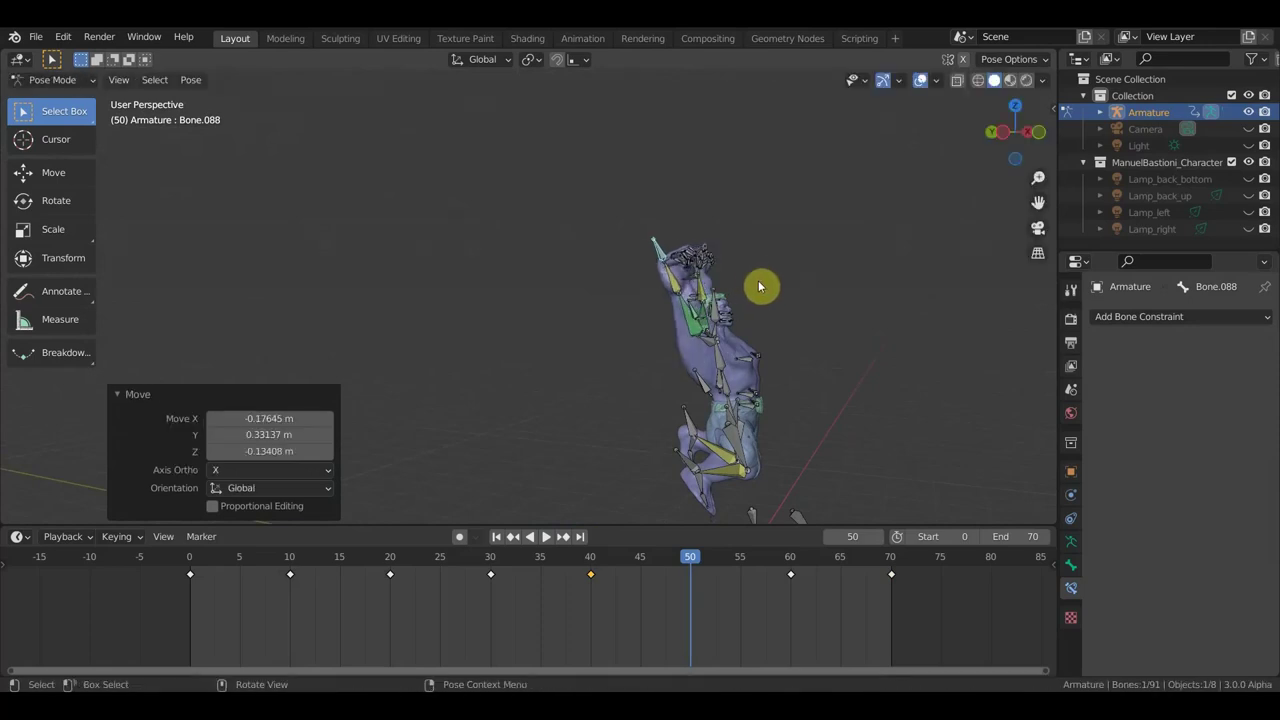
key("r")
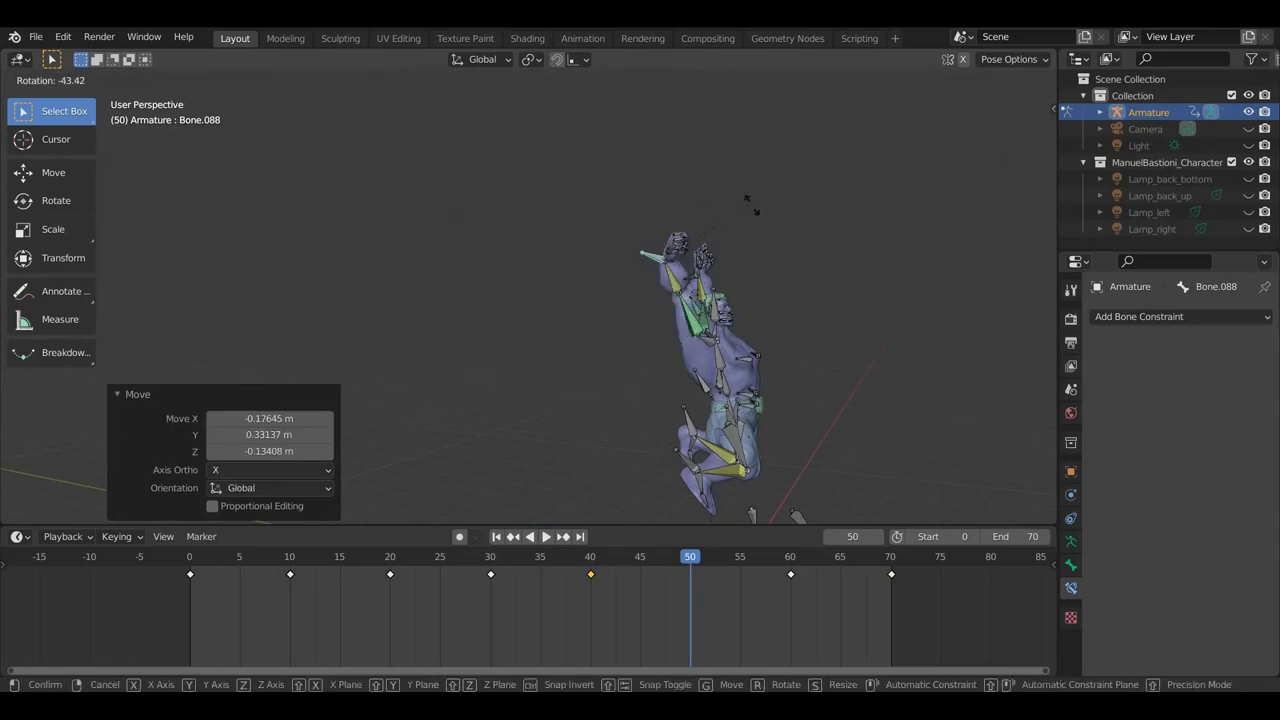
left_click(755, 216)
middle_click_drag(755, 216, 600, 258)
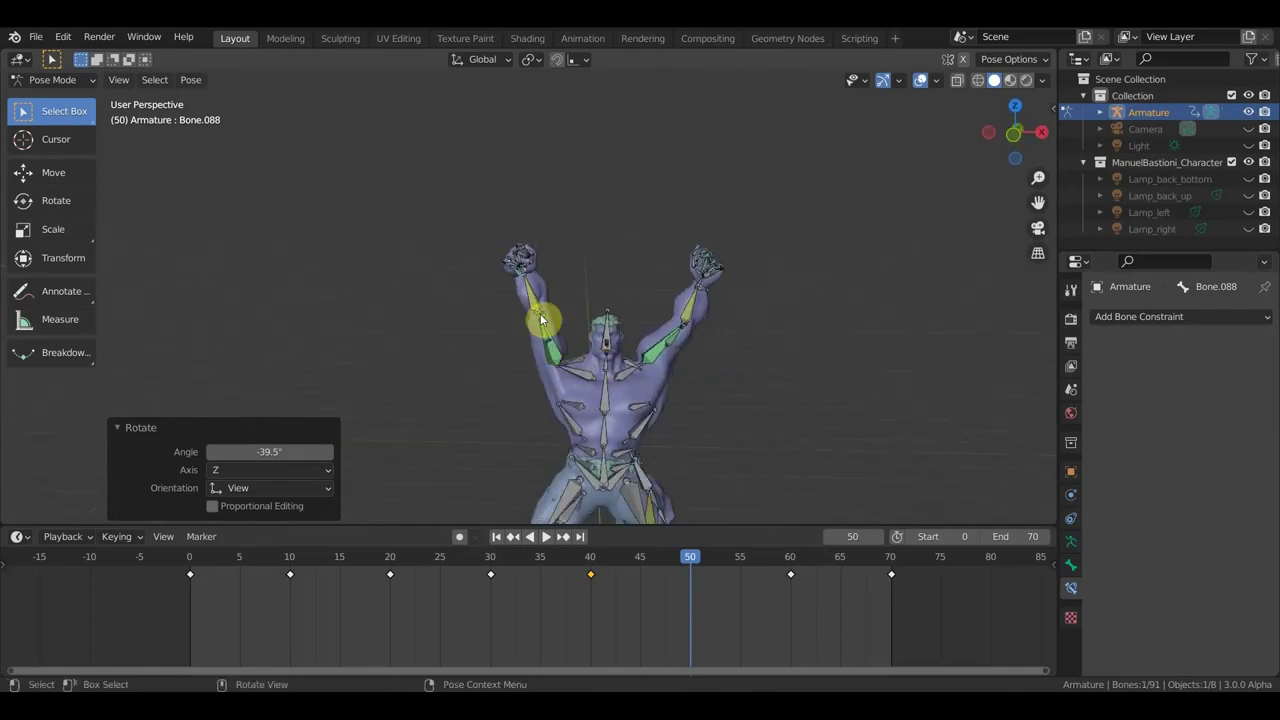
key("r")
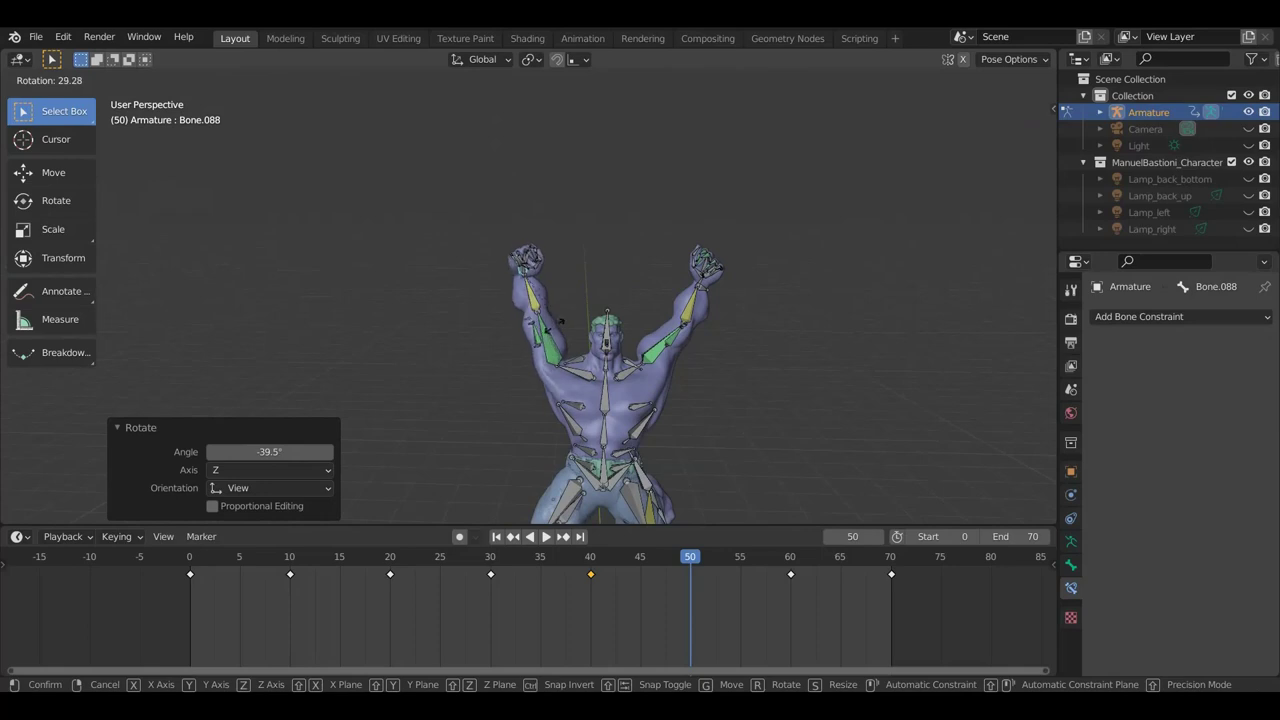
left_click(571, 318)
Step: Hide bones and grid overlays and inspect the pose from the side
left_click(922, 86)
scroll(740, 300, "up", 3)
mouse_move(742, 322)
middle_mouse_down()
mouse_move(720, 337)
mouse_move(734, 332)
mouse_move(591, 326)
middle_mouse_up()
scroll(733, 325, "down", 3)
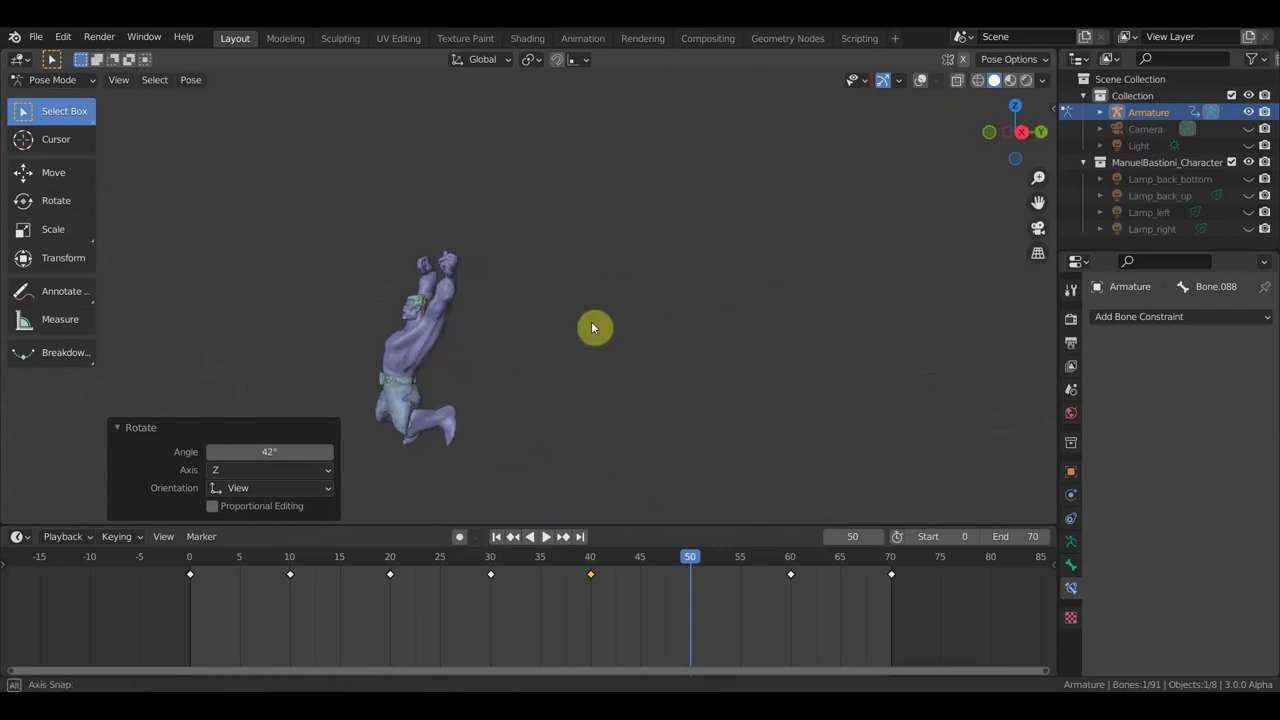
Step: Select all bones and insert a keyframe for the whole pose at frame 50
key("a")
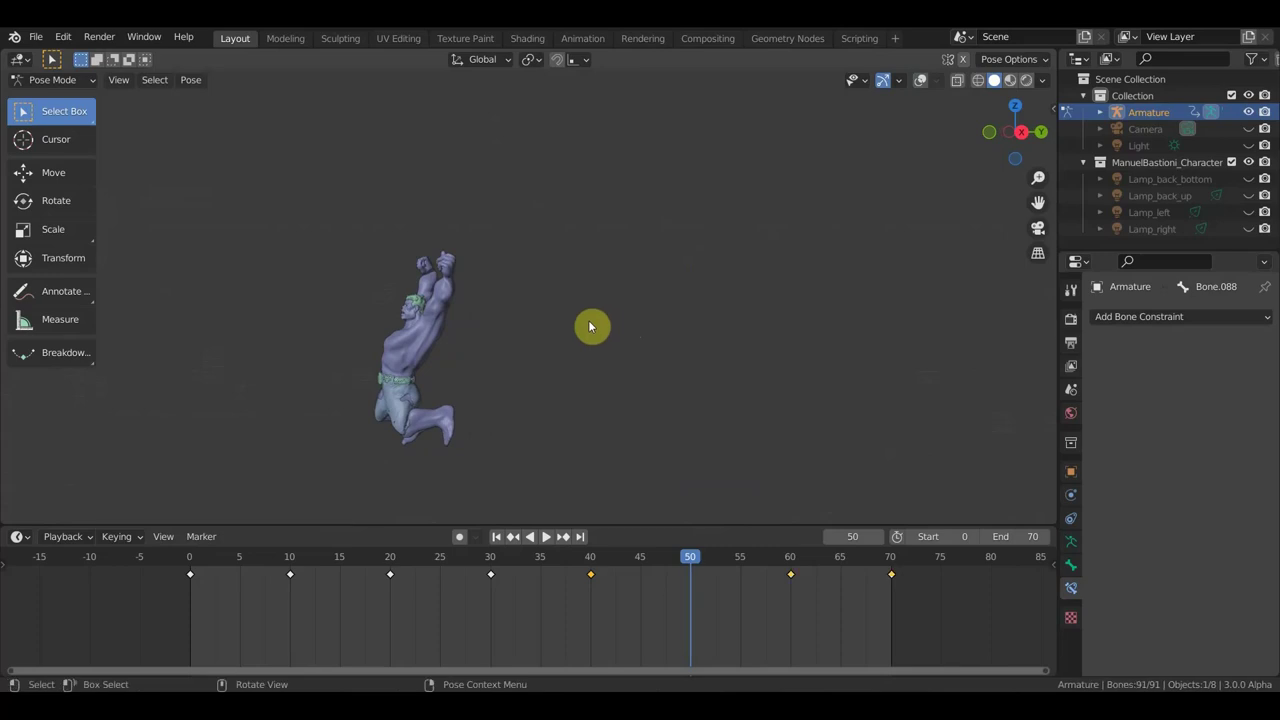
key("i")
left_click(588, 321)
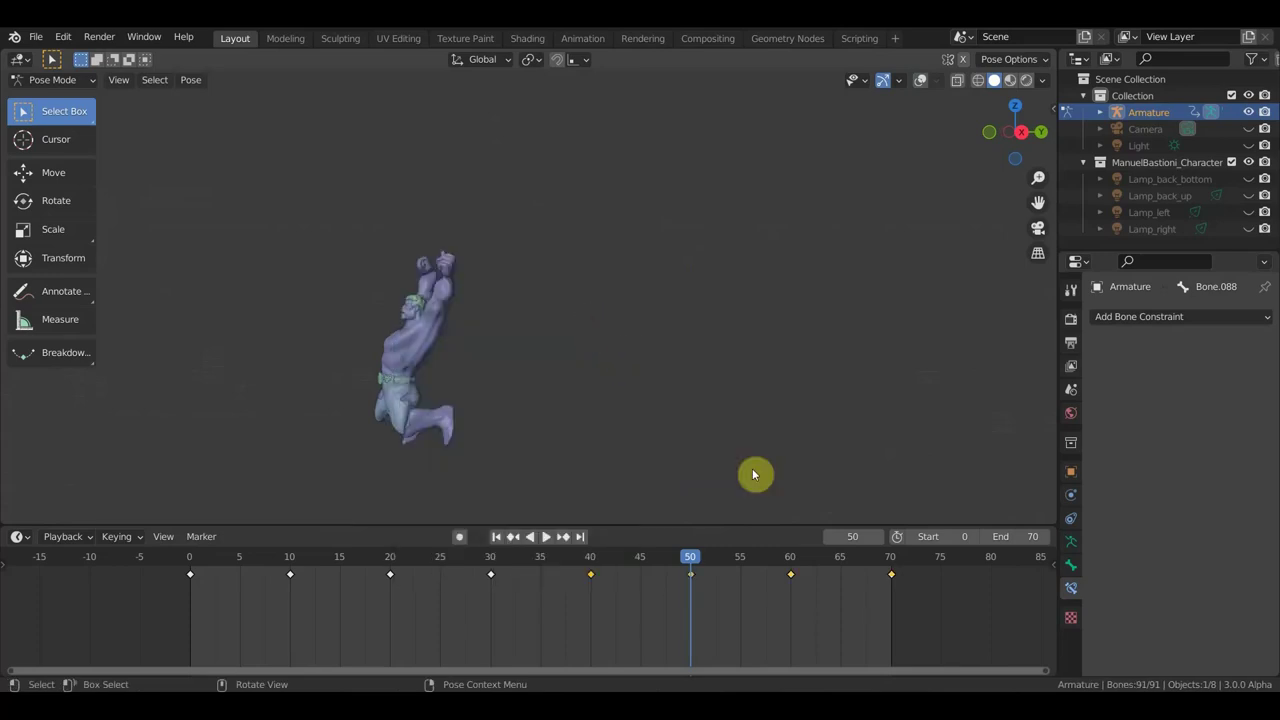
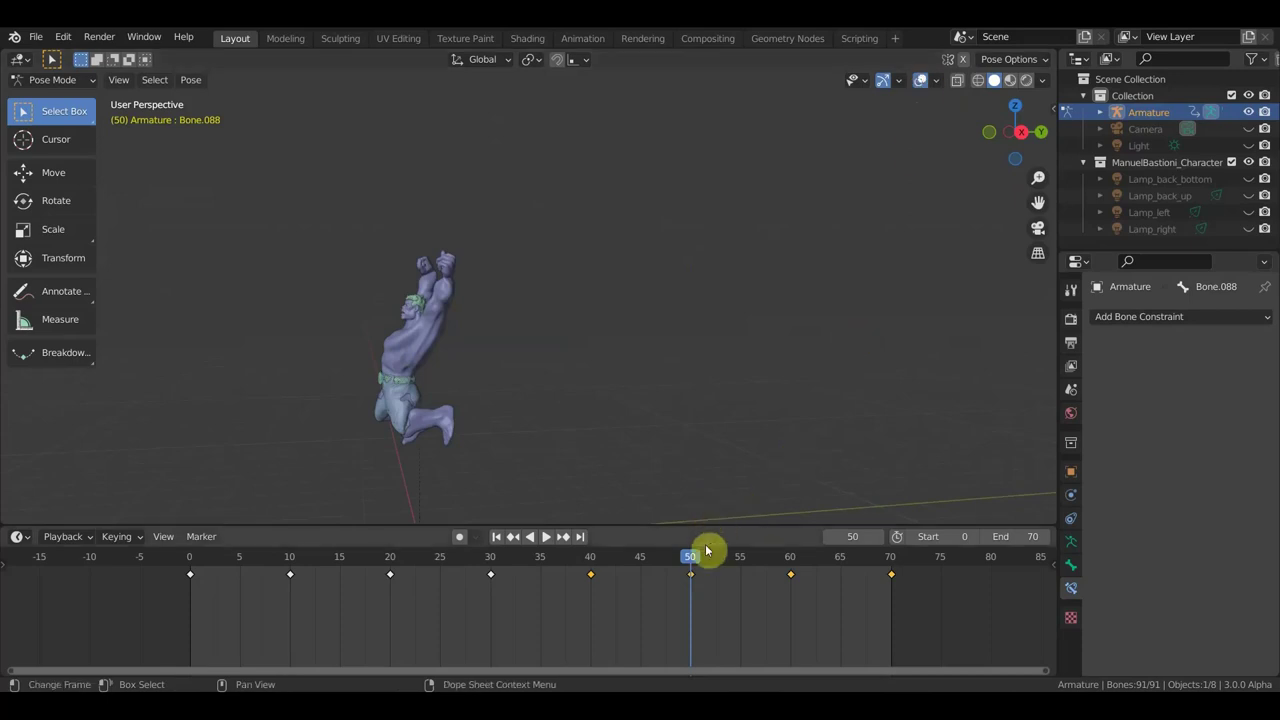
Step: Play the jump, scrub back to frame 58, and frame the rig in Right Orthographic view
key("space")
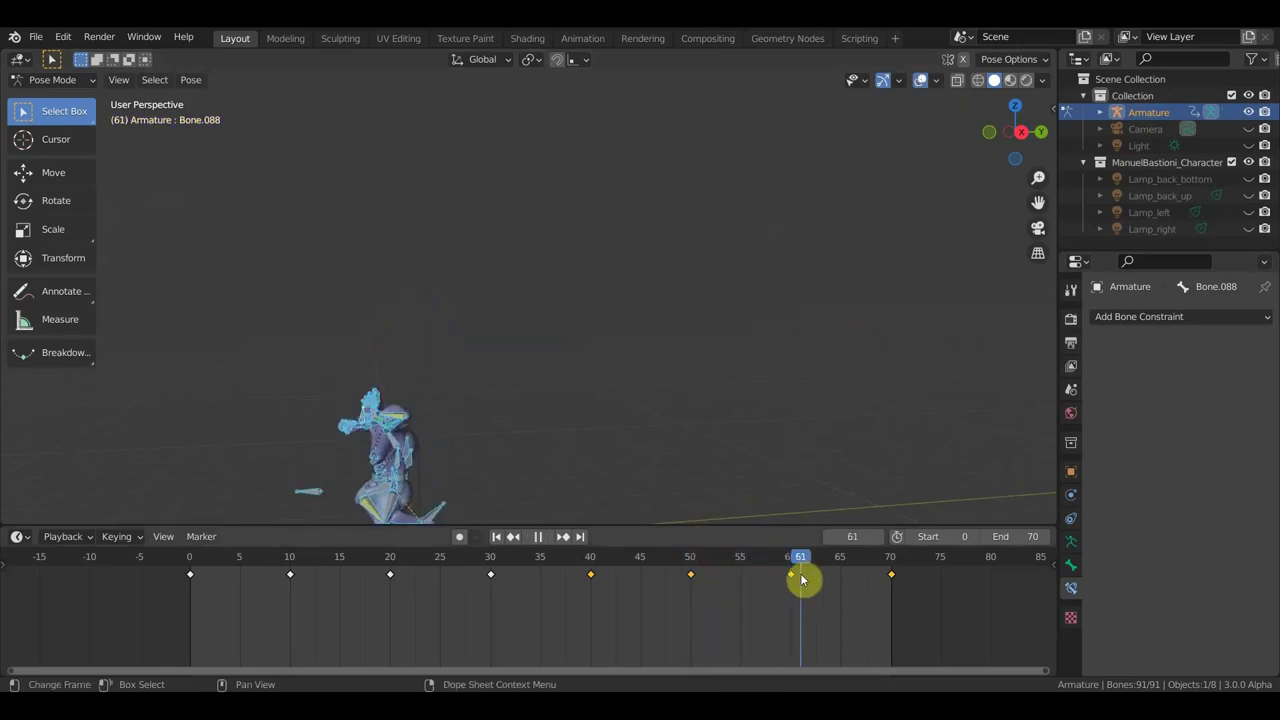
key("space")
mouse_move(848, 505)
middle_mouse_down()
mouse_move(784, 463)
mouse_move(829, 491)
middle_mouse_up()
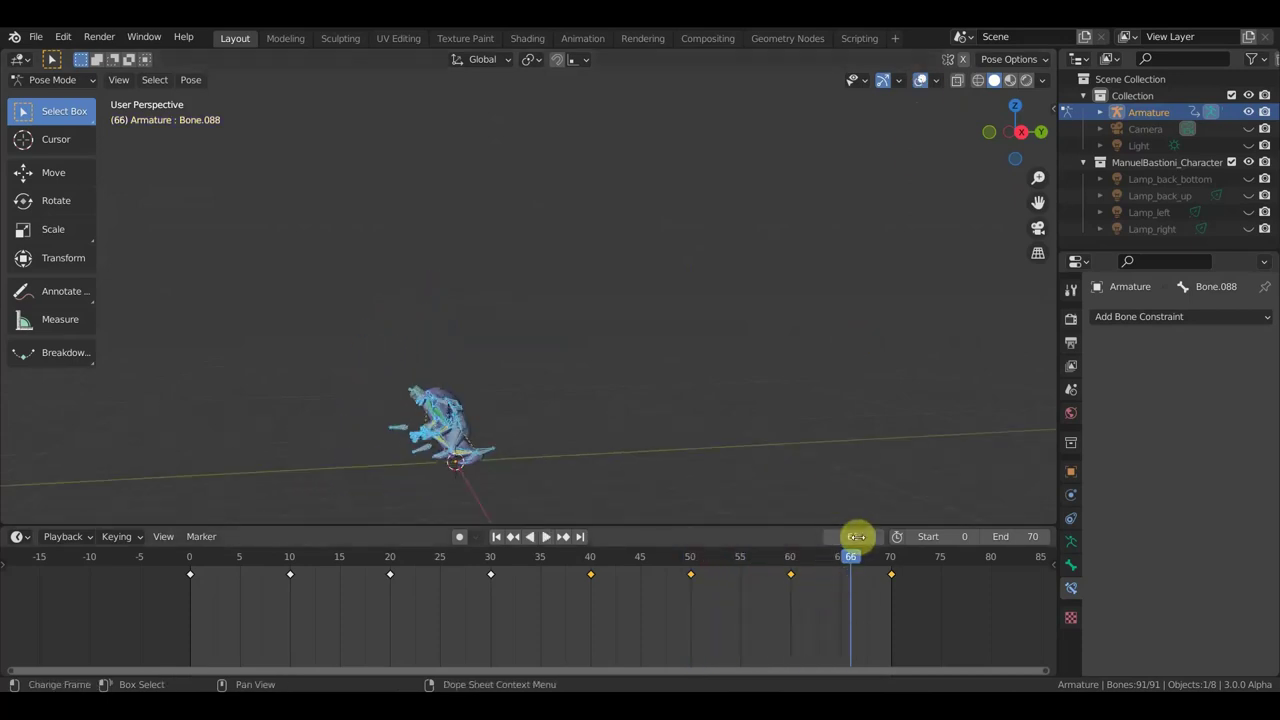
mouse_move(849, 571)
left_mouse_down()
mouse_move(774, 562)
mouse_move(890, 585)
left_mouse_up()
middle_click_drag(617, 457, 575, 438)
key("KP_3")
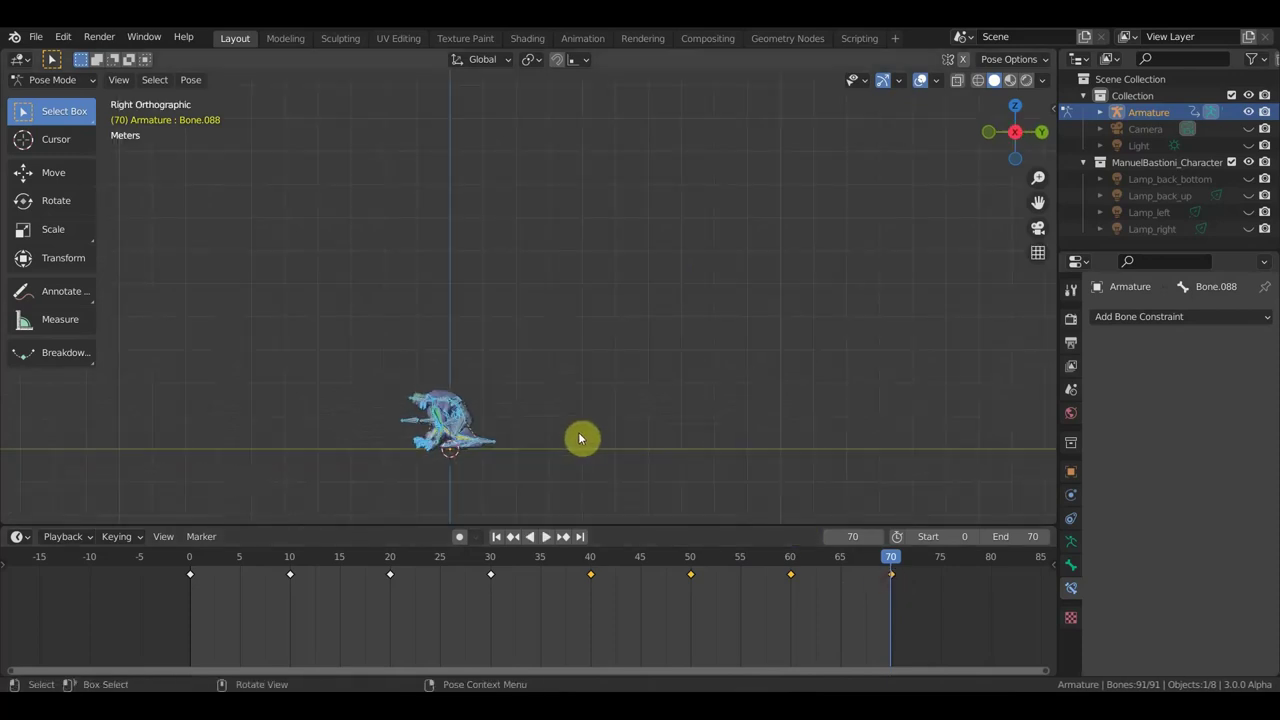
key("KP_Decimal")
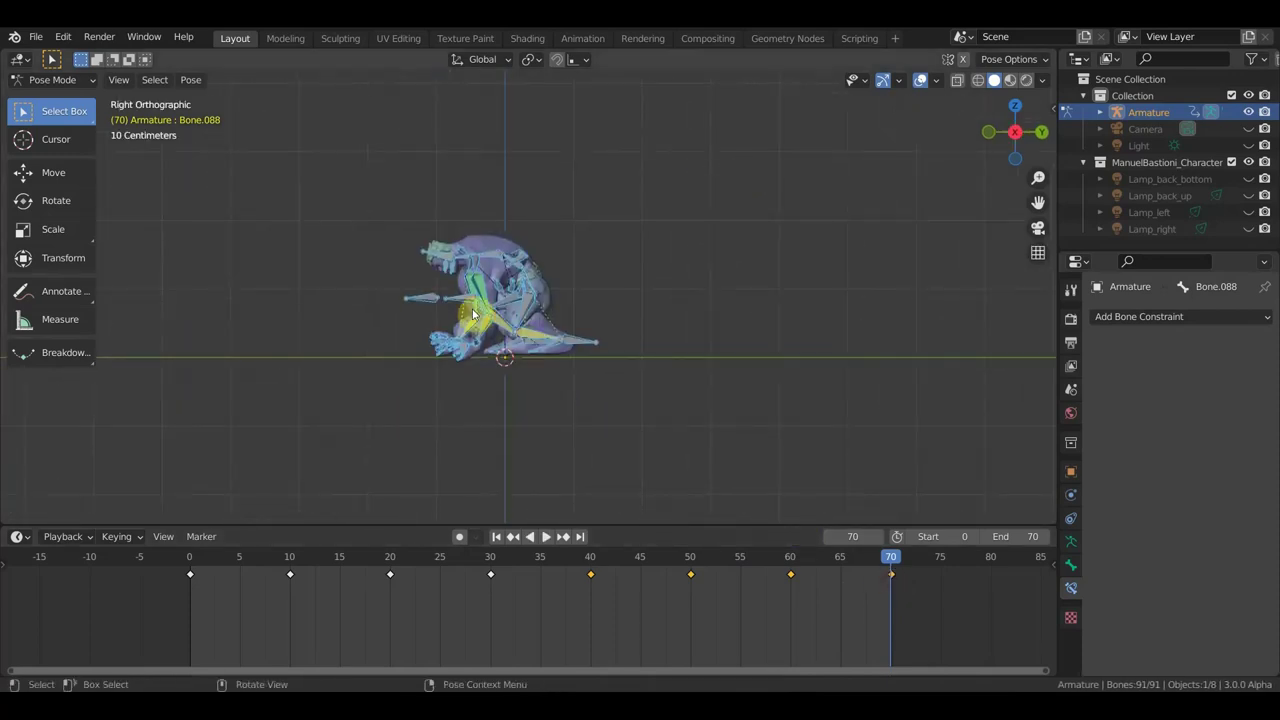
Step: Shift a bone in the frame-70 landing pose, keyframe it, and play back with overlays hidden
left_click(50, 172)
mouse_move(563, 334)
left_mouse_down()
mouse_move(583, 338)
mouse_move(503, 342)
left_mouse_up()
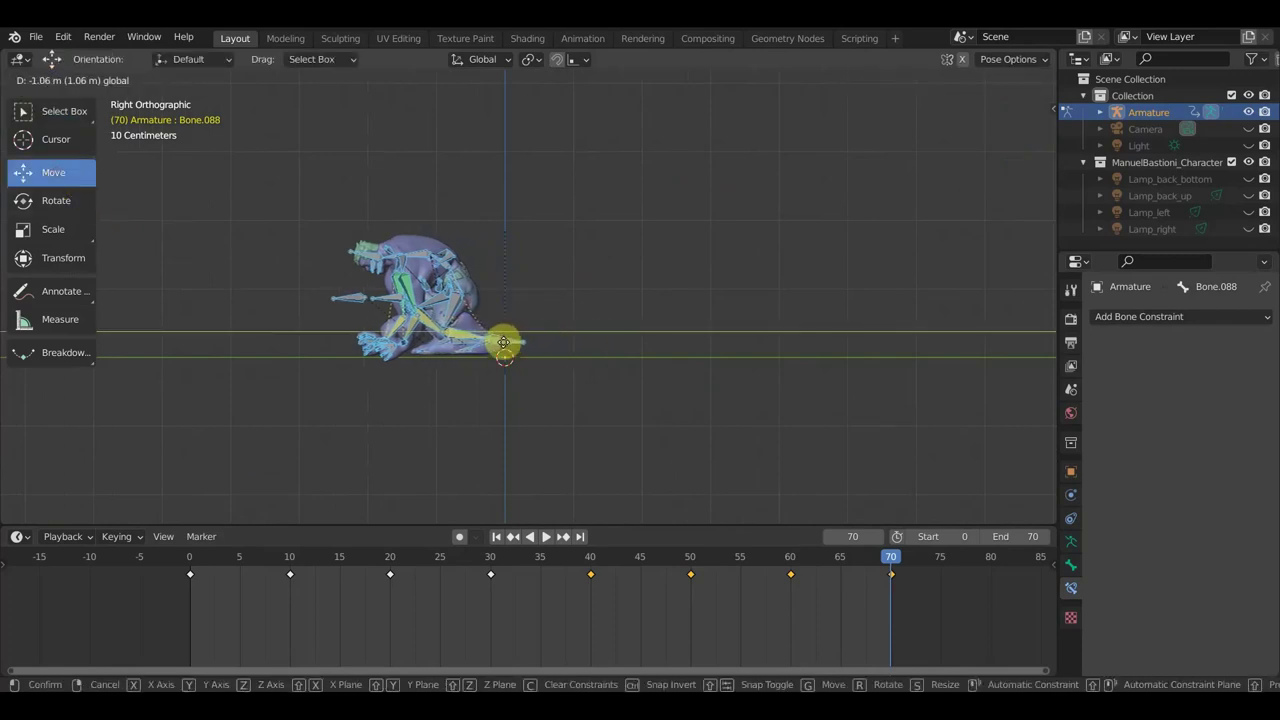
left_click(503, 342)
key("i")
left_click(640, 362)
key("space")
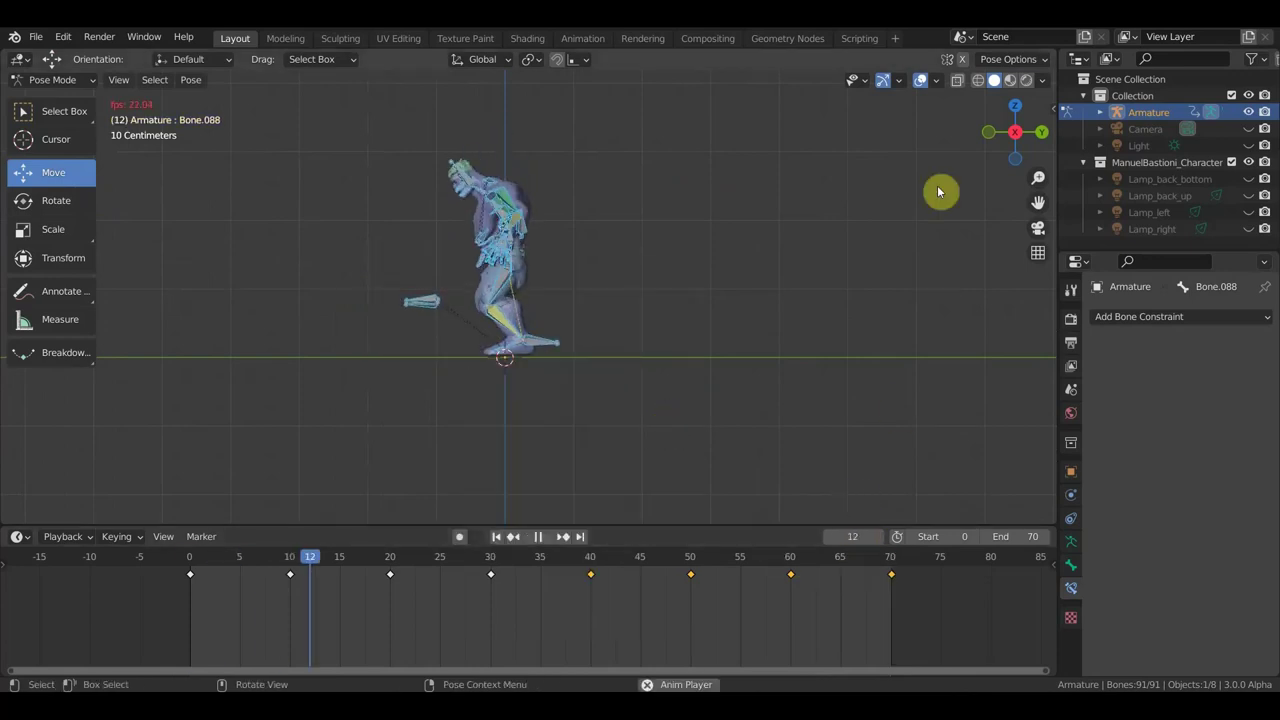
left_click(920, 83)
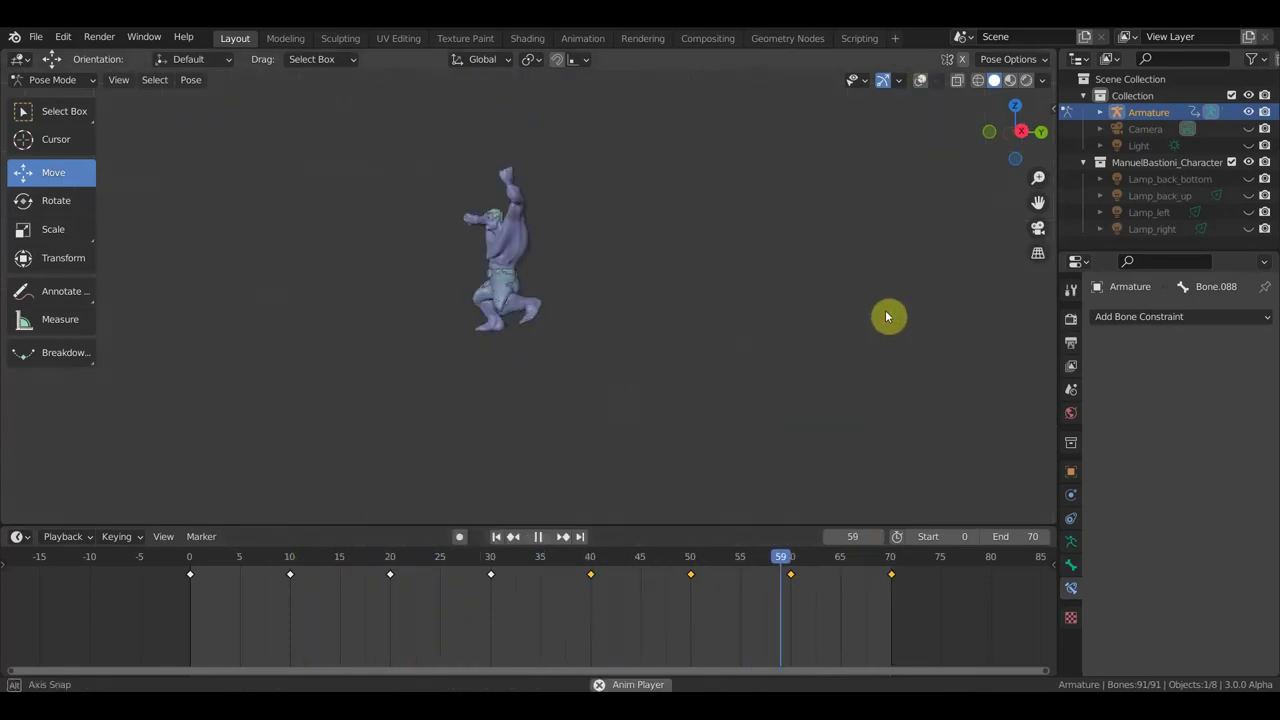
Step: Move the last keyframe from frame 70 to 66 and play the retimed jump
key("space")
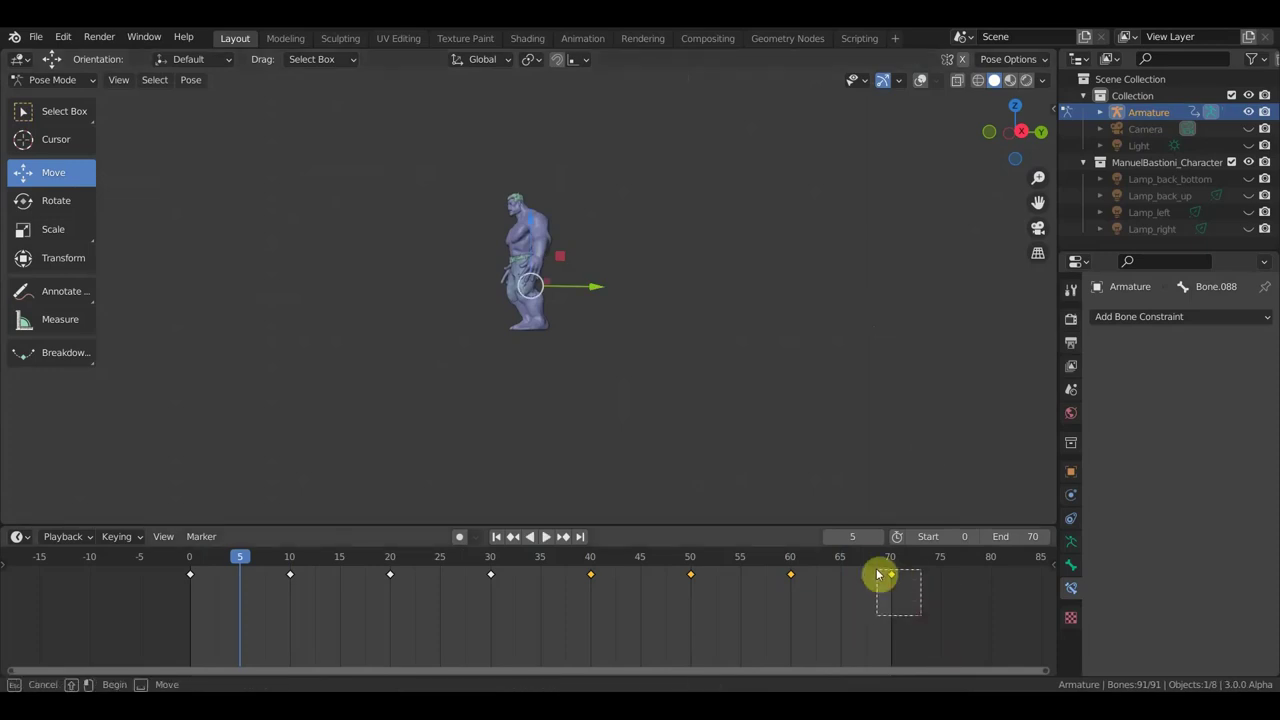
key("g")
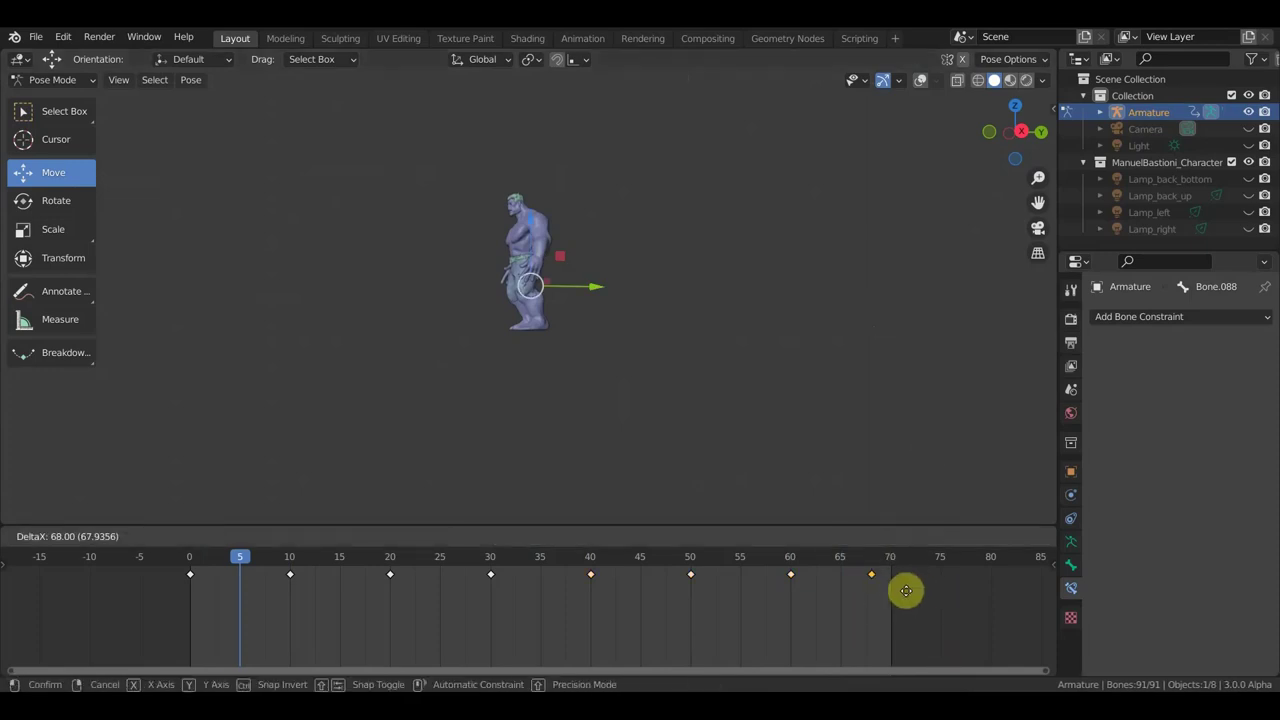
left_click(872, 590)
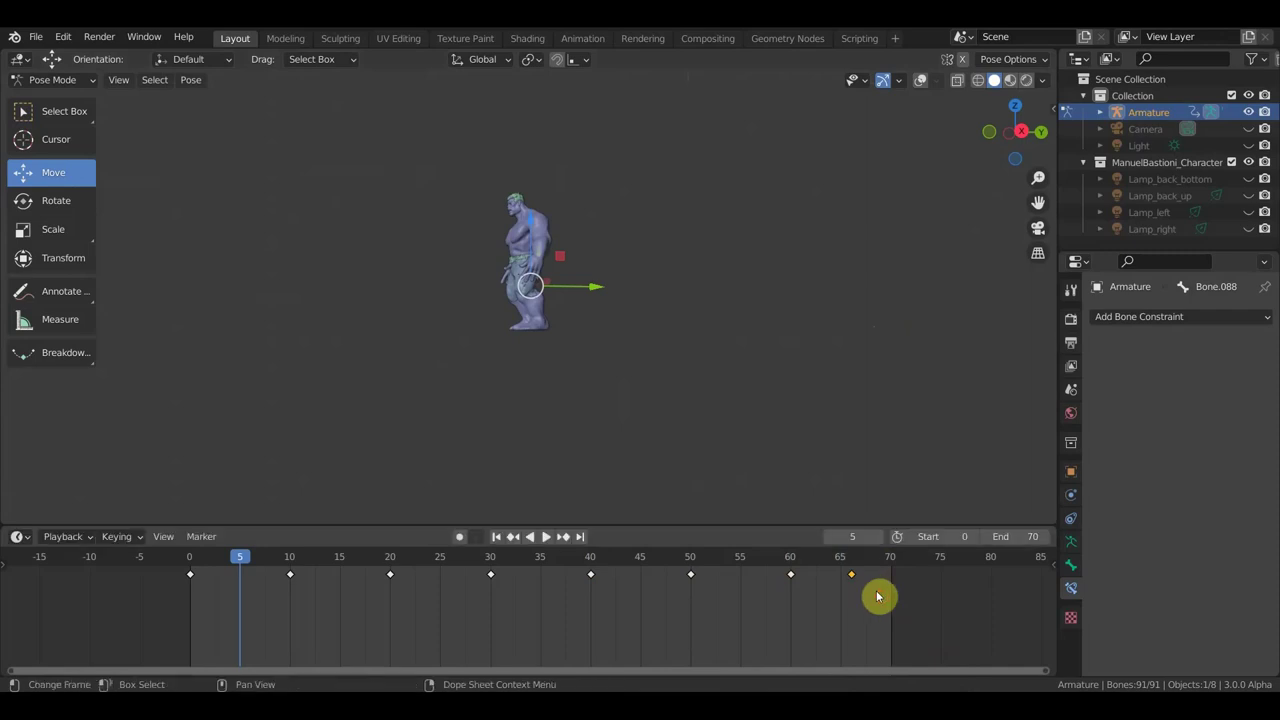
key("space")
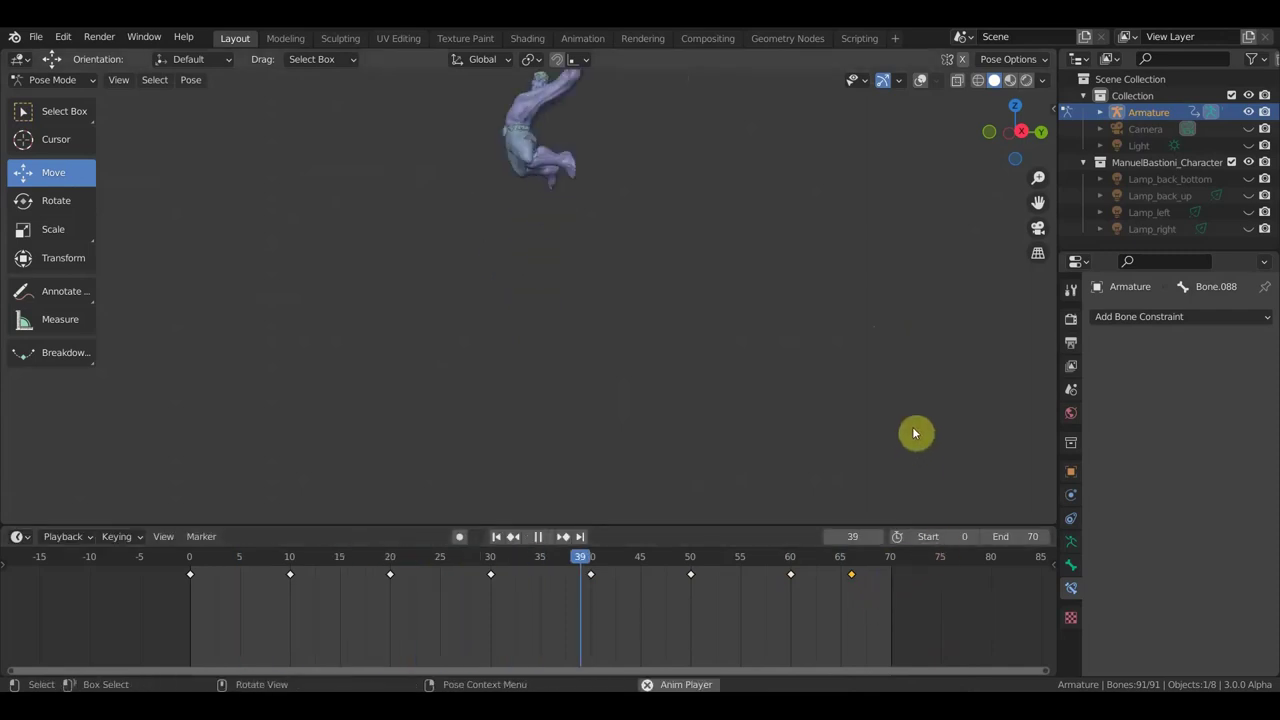
key("space")
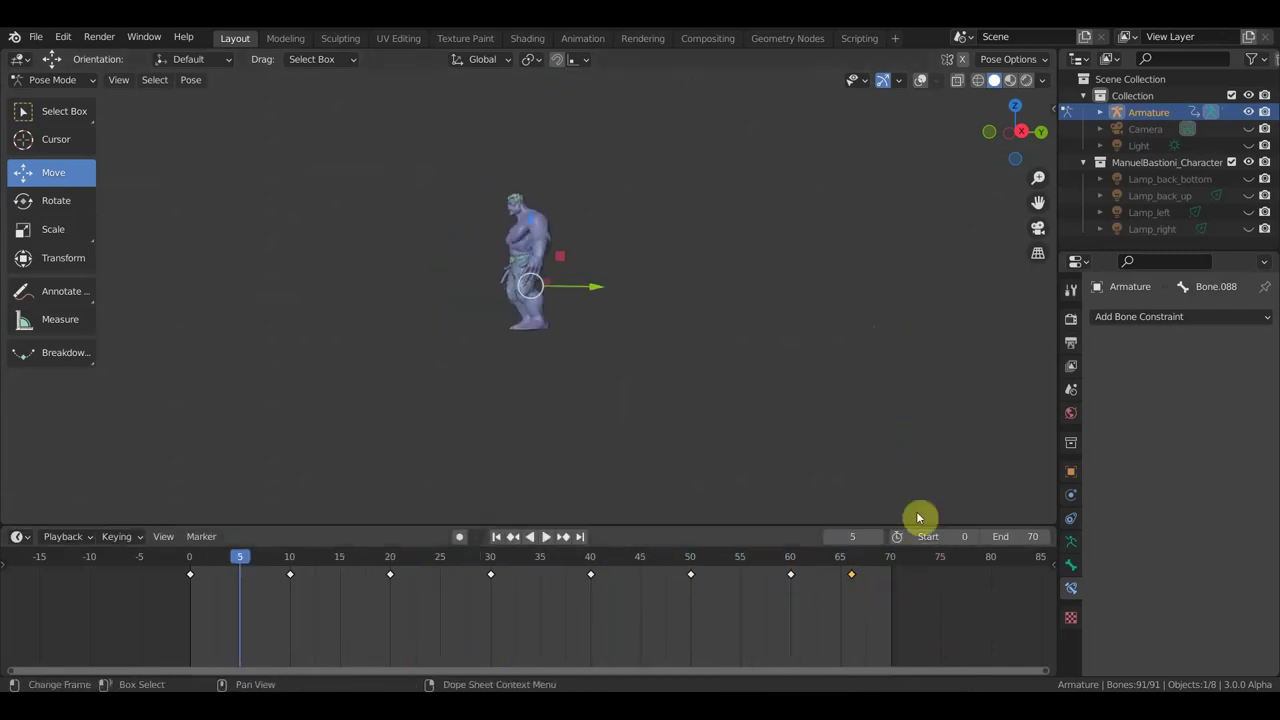
Step: Return the last keyframe to frame 70 and rewind to frame 4
left_click_drag(850, 579, 891, 583)
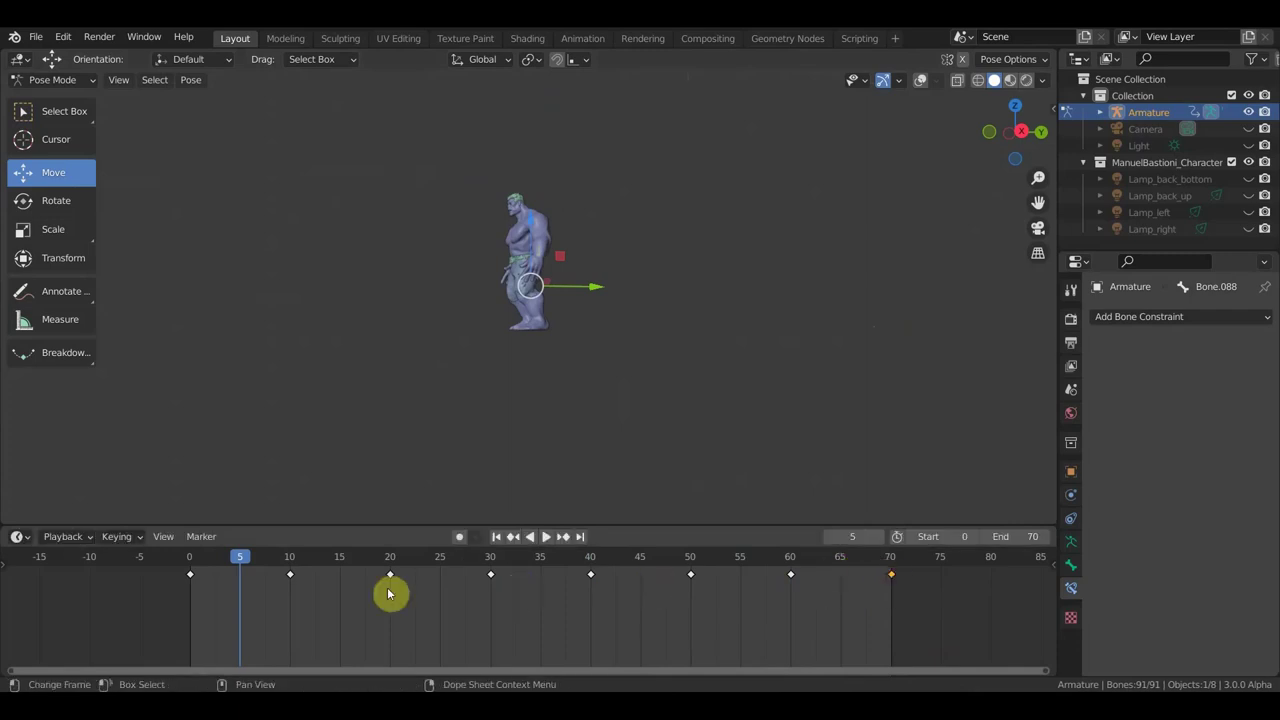
left_click(339, 565)
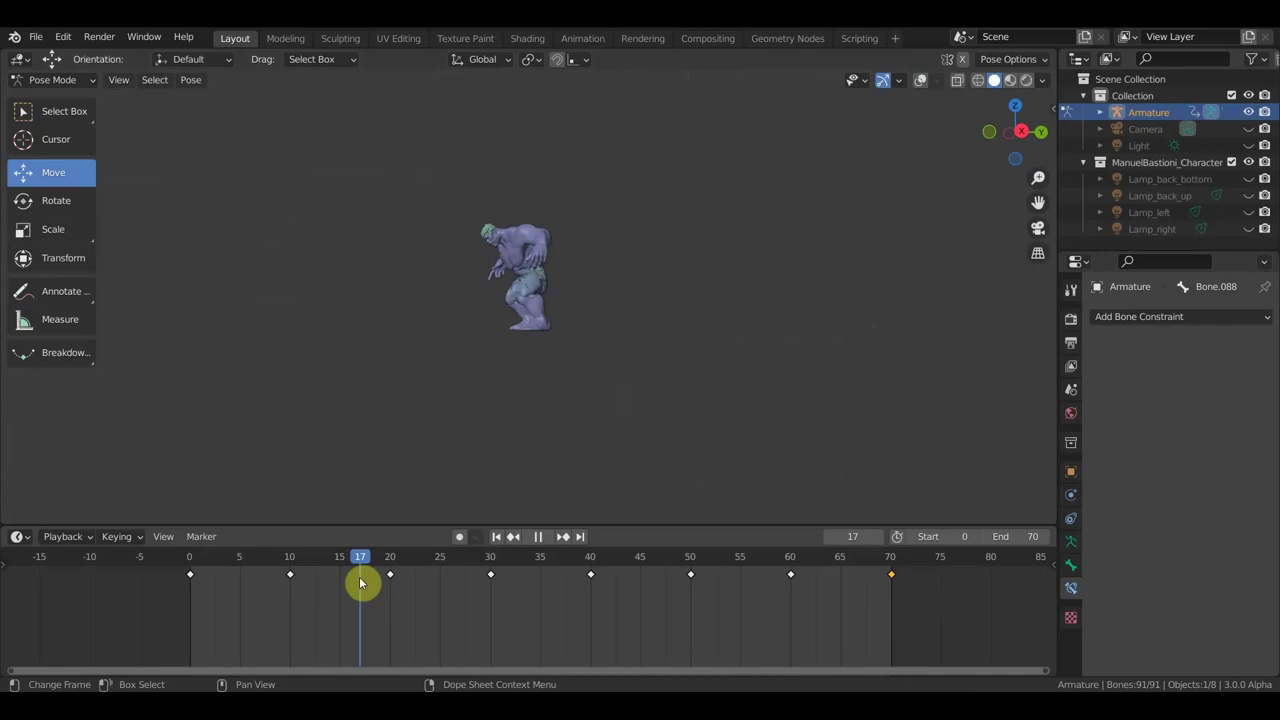
left_click_drag(341, 569, 224, 579)
Step: Replay the jump from a front three-quarter view and park the playhead at frame 25
middle_click_drag(450, 434, 540, 443)
scroll(600, 420, "up", 2)
middle_click_drag(634, 409, 654, 446)
key("space")
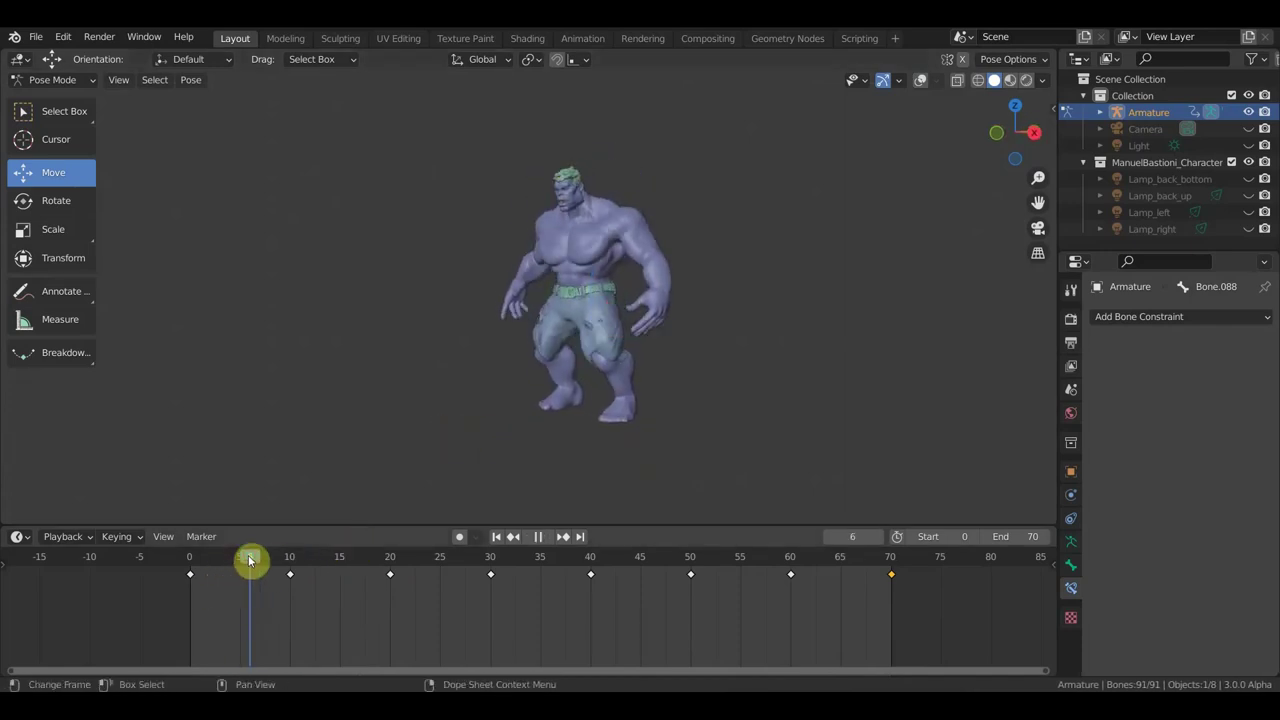
mouse_move(474, 571)
left_mouse_down()
mouse_move(331, 571)
mouse_move(439, 586)
left_mouse_up()
middle_click_drag(497, 457, 640, 306)
Step: Show overlays again and reposition the hip bone Bone.009 at frame 25
left_click(917, 86)
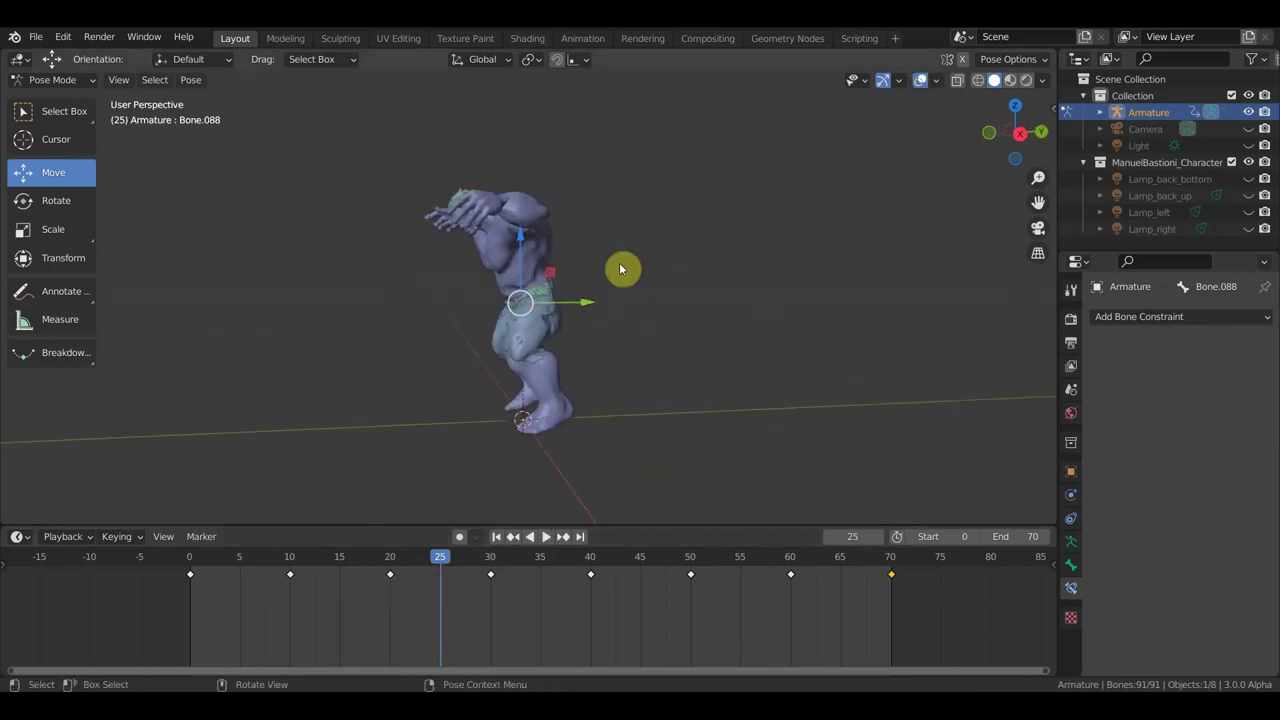
mouse_move(799, 239)
middle_mouse_down()
mouse_move(789, 257)
mouse_move(720, 286)
mouse_move(786, 306)
mouse_move(742, 325)
middle_mouse_up()
mouse_move(663, 309)
middle_mouse_down()
mouse_move(563, 300)
mouse_move(516, 315)
middle_mouse_up()
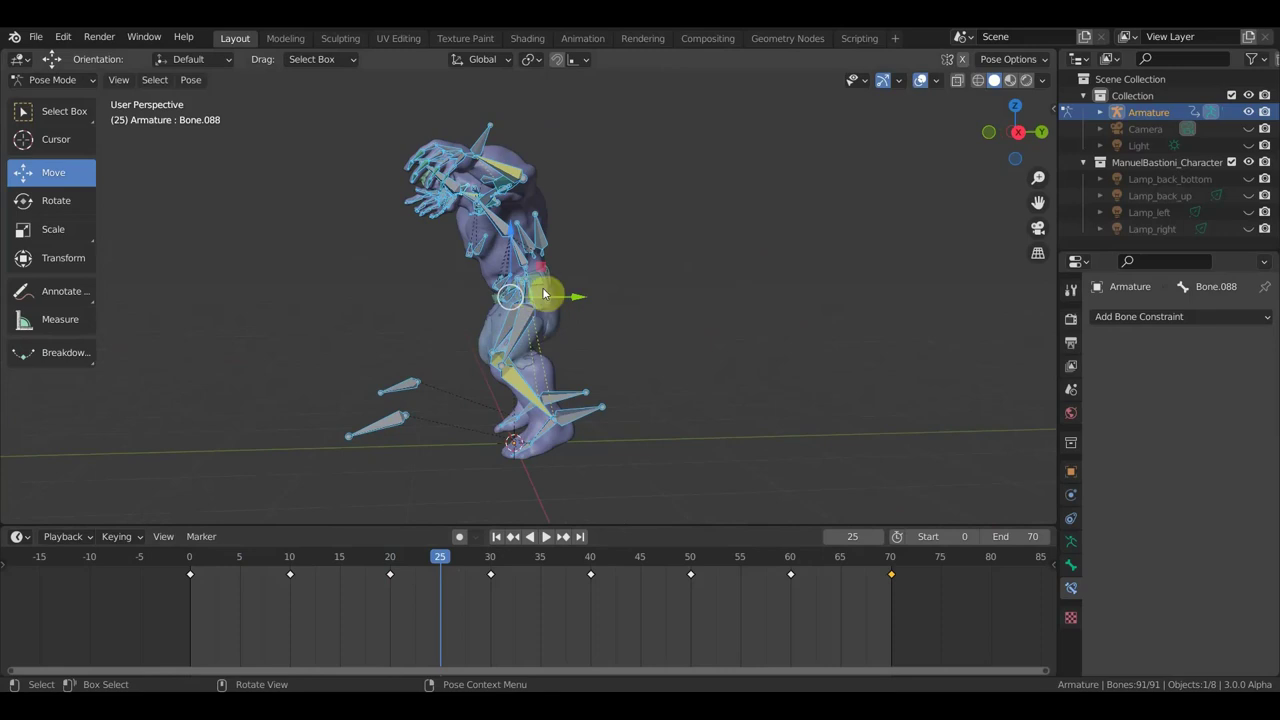
left_click(545, 293)
key("g")
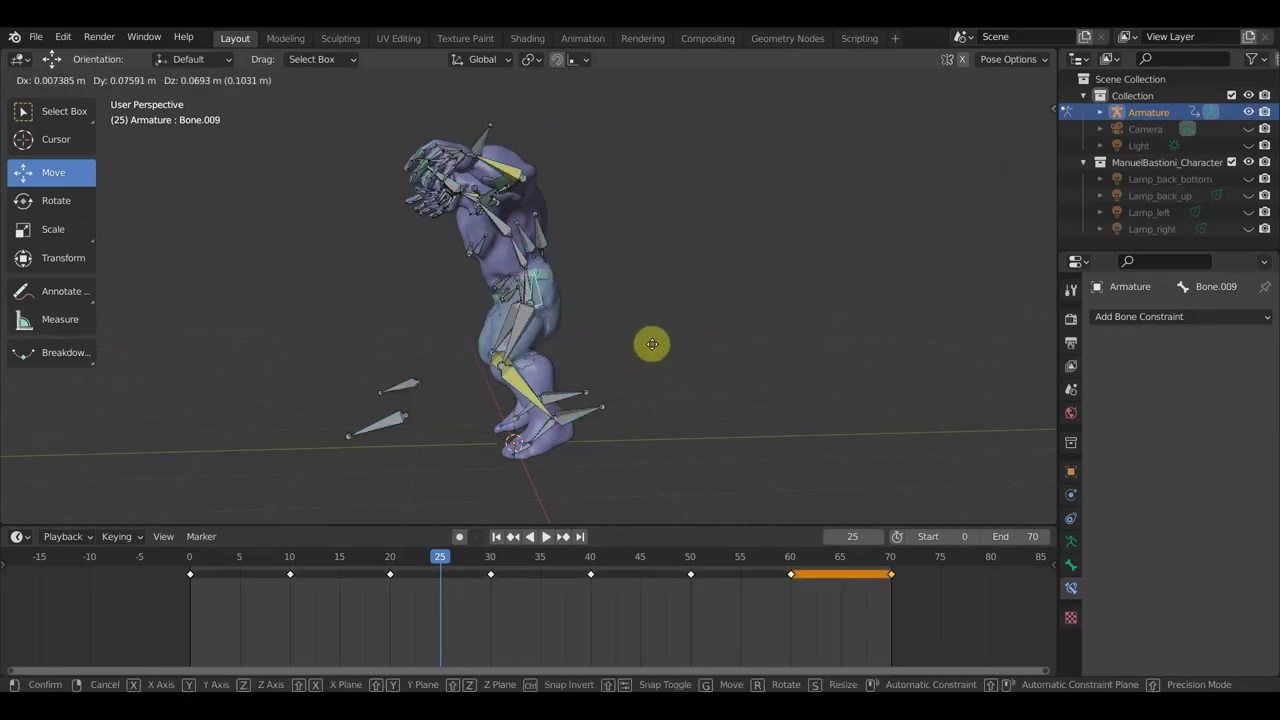
left_click(651, 346)
Step: Lower the root bone named Bone to deepen the crouch
middle_click_drag(649, 343, 740, 347)
scroll(660, 316, "up", 2)
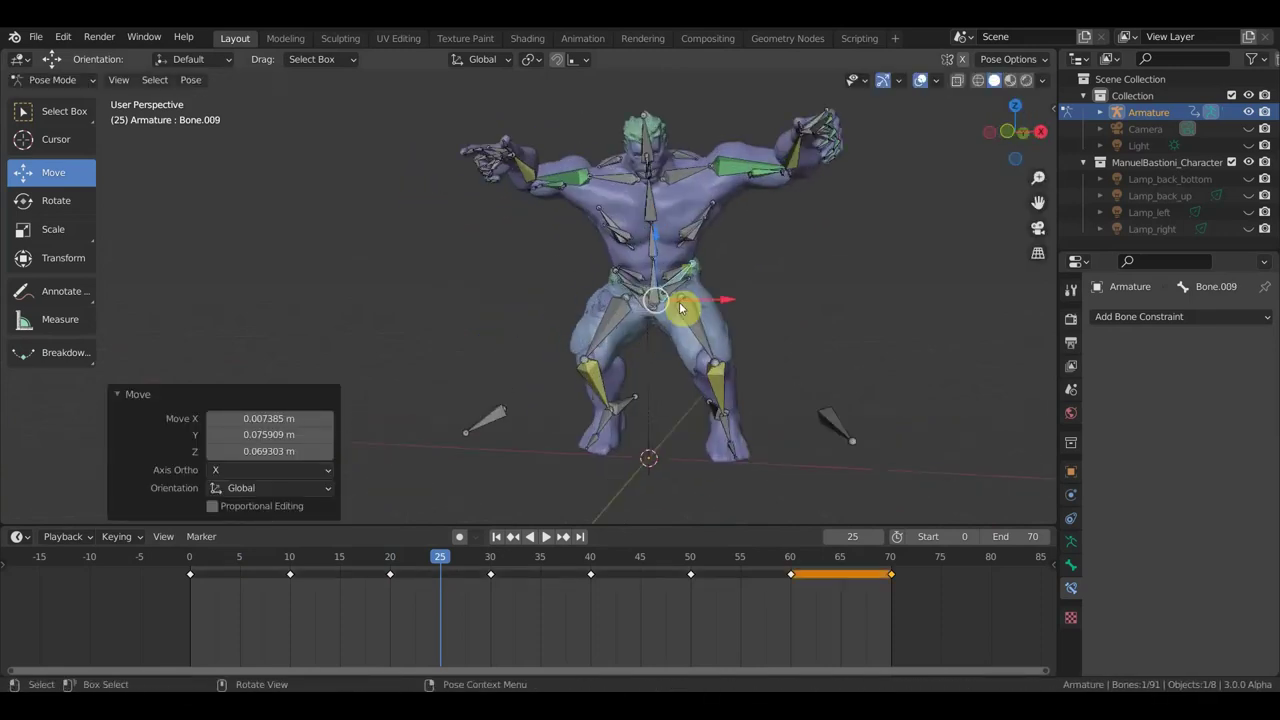
scroll(689, 310, "up", 3)
left_click(800, 318)
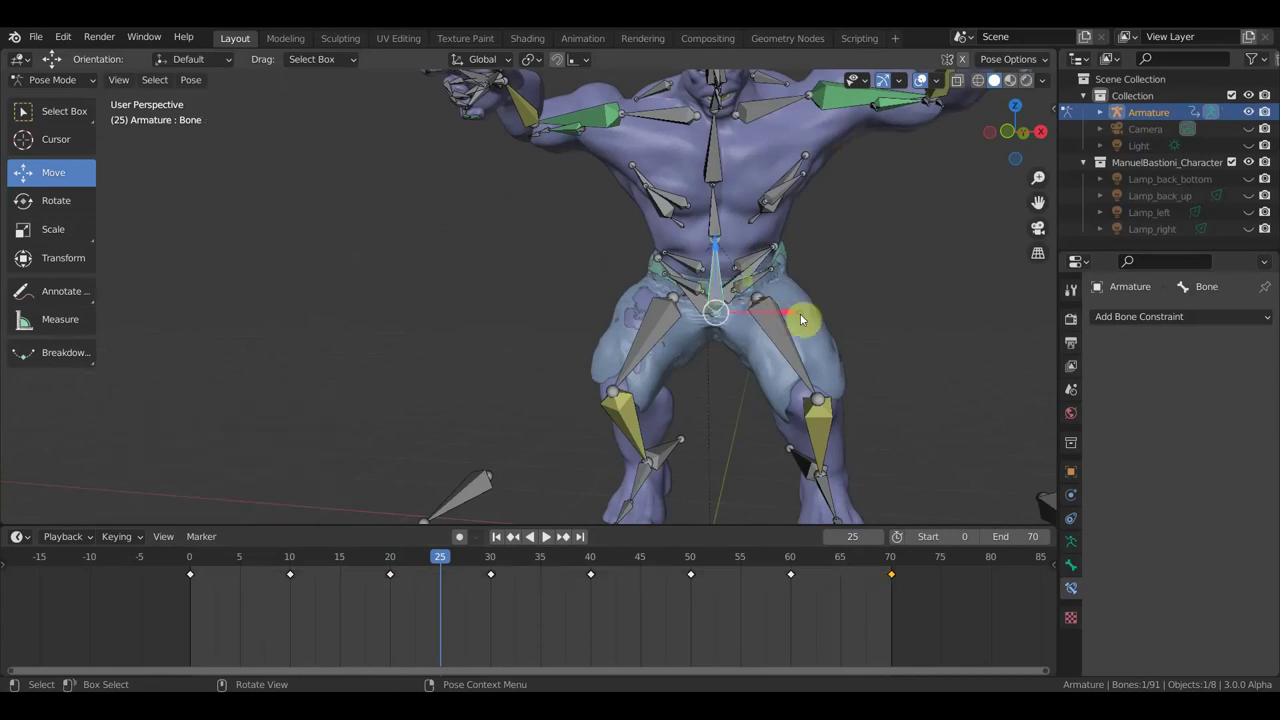
scroll(793, 319, "down", 3)
mouse_move(786, 321)
middle_mouse_down()
mouse_move(608, 342)
mouse_move(629, 329)
middle_mouse_up()
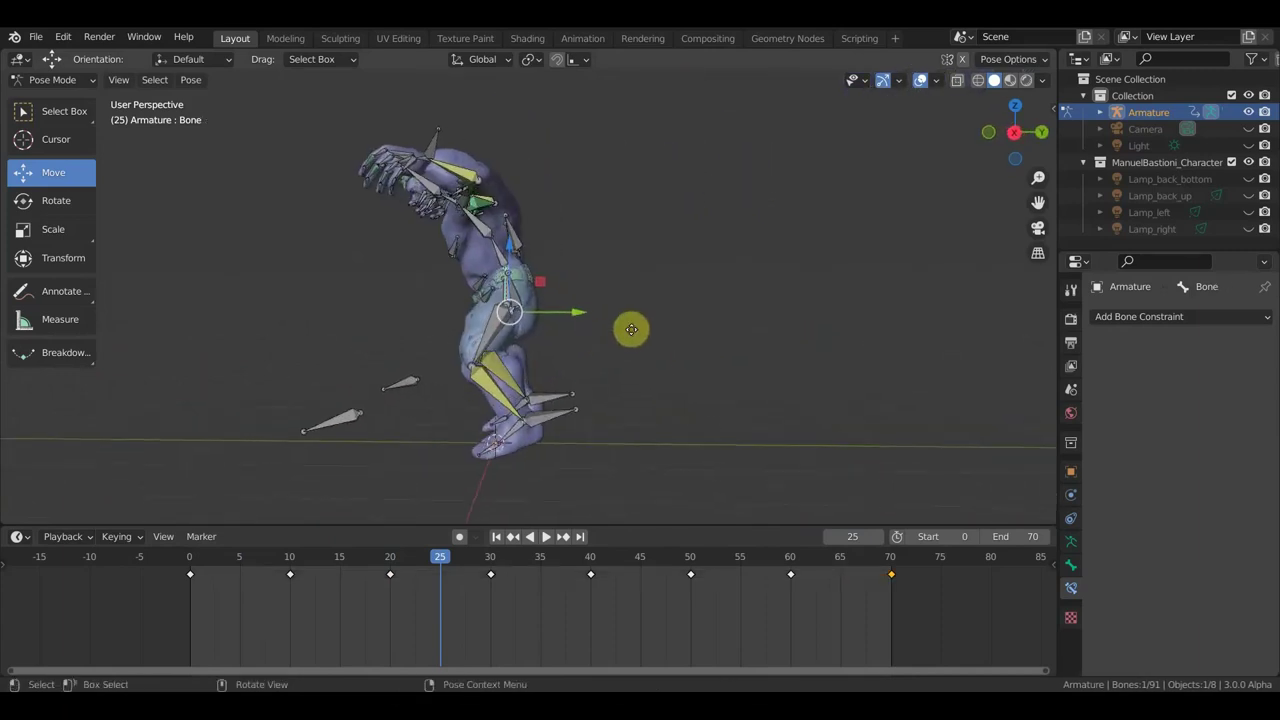
key("g")
left_click(615, 393)
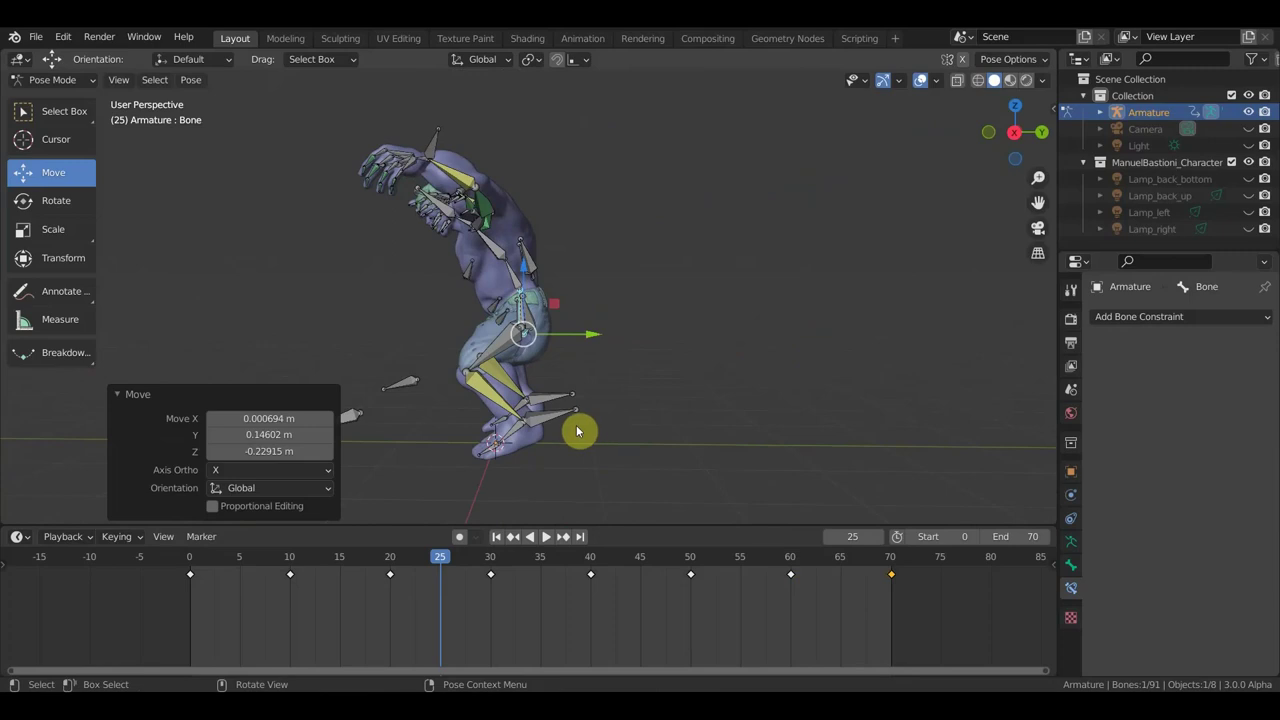
Step: Lower the hand bone Bone.088
mouse_move(535, 377)
middle_mouse_down()
mouse_move(600, 380)
mouse_move(571, 391)
mouse_move(604, 456)
mouse_move(754, 430)
mouse_move(756, 394)
middle_mouse_up()
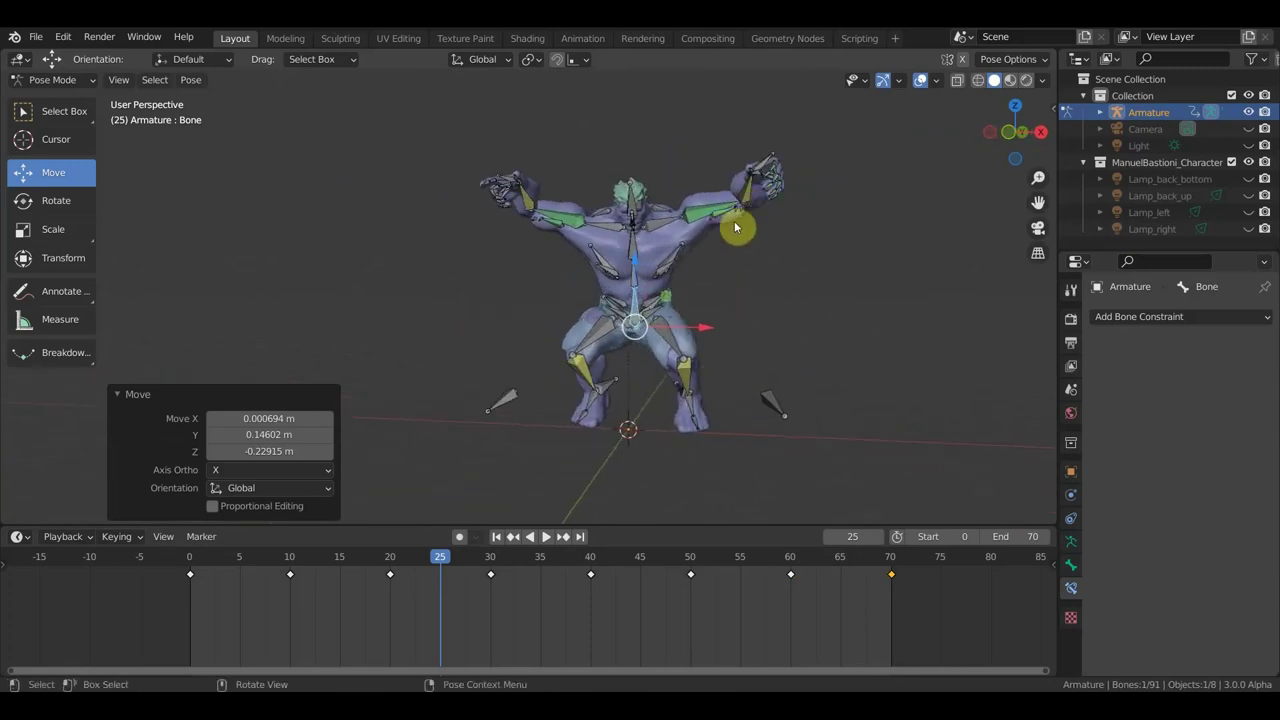
mouse_move(553, 154)
middle_mouse_down()
mouse_move(440, 214)
mouse_move(420, 211)
mouse_move(475, 192)
middle_mouse_up()
left_click(470, 179)
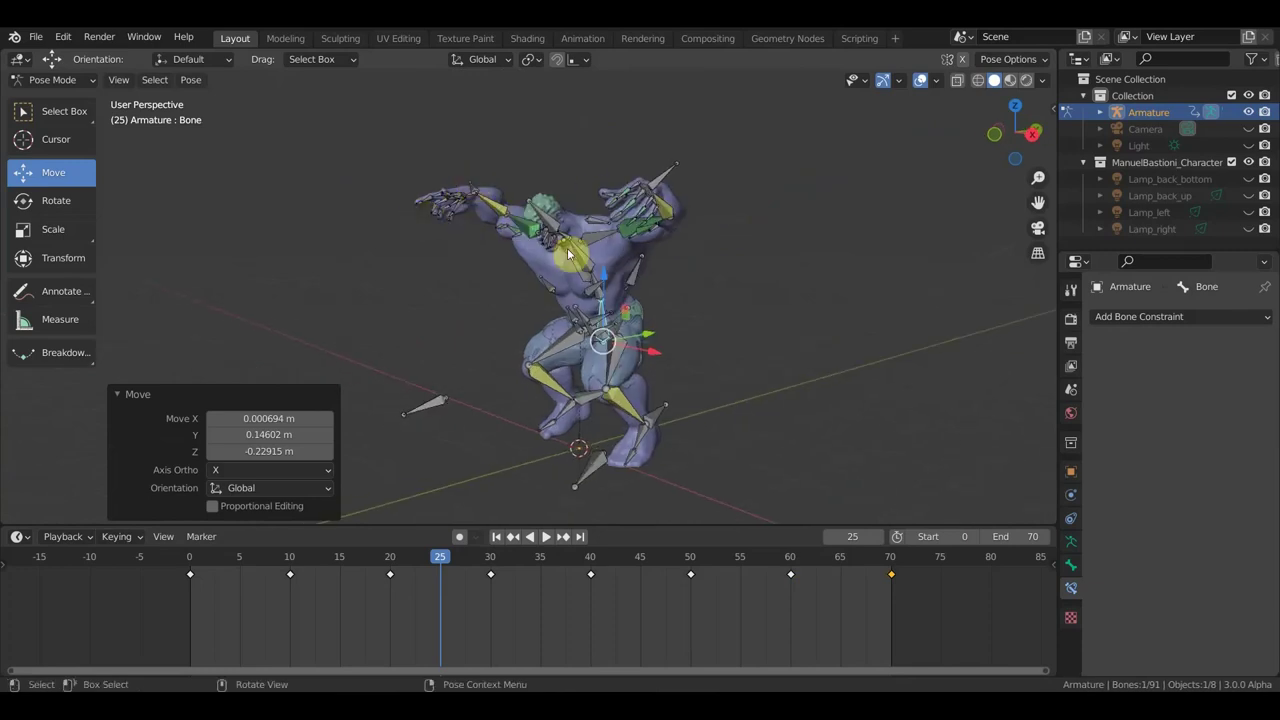
mouse_move(590, 275)
middle_mouse_down()
mouse_move(677, 271)
mouse_move(679, 259)
middle_mouse_up()
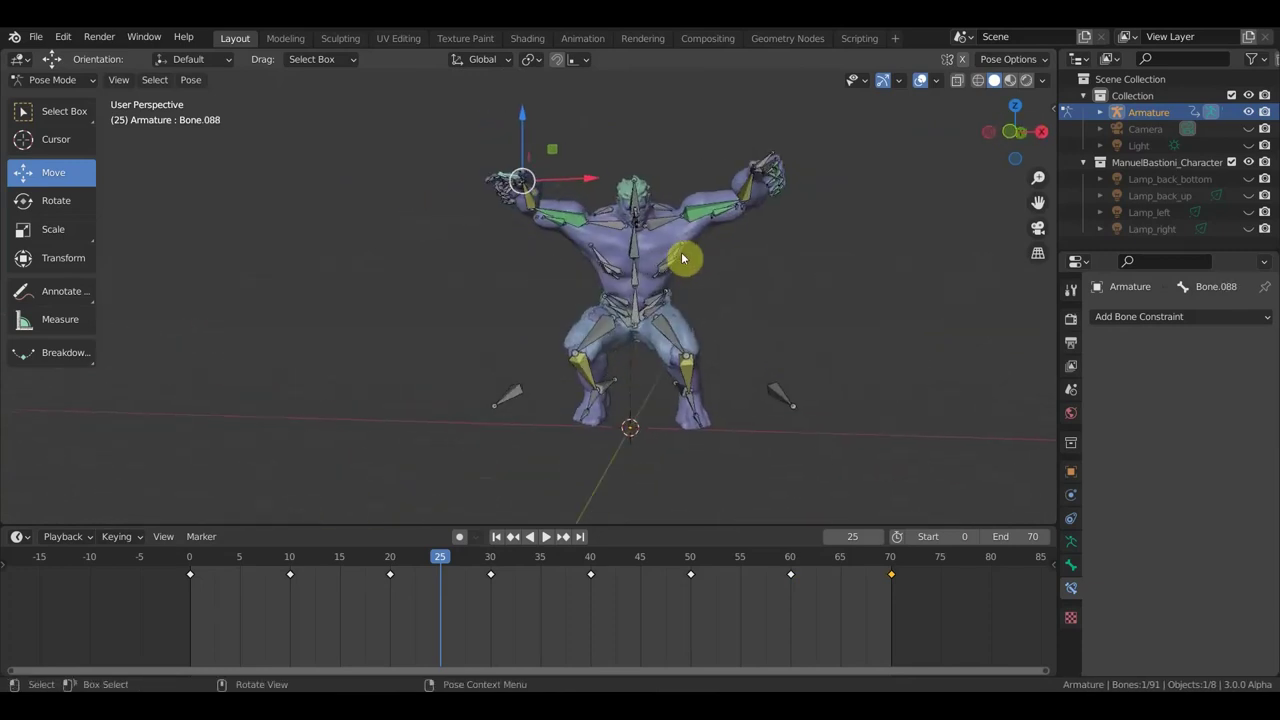
key("g")
left_click(686, 289)
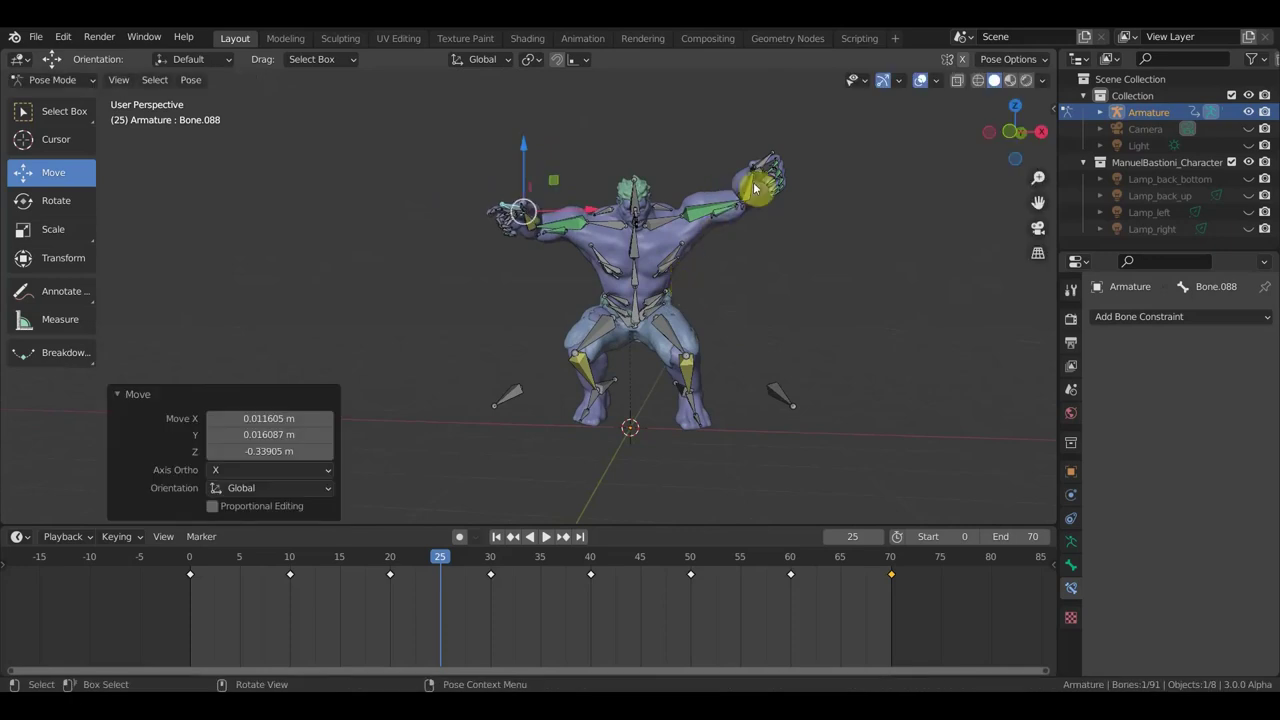
Step: Lower hand bone Bone.019, then key Location & Rotation for all bones at frame 25
left_click(775, 161)
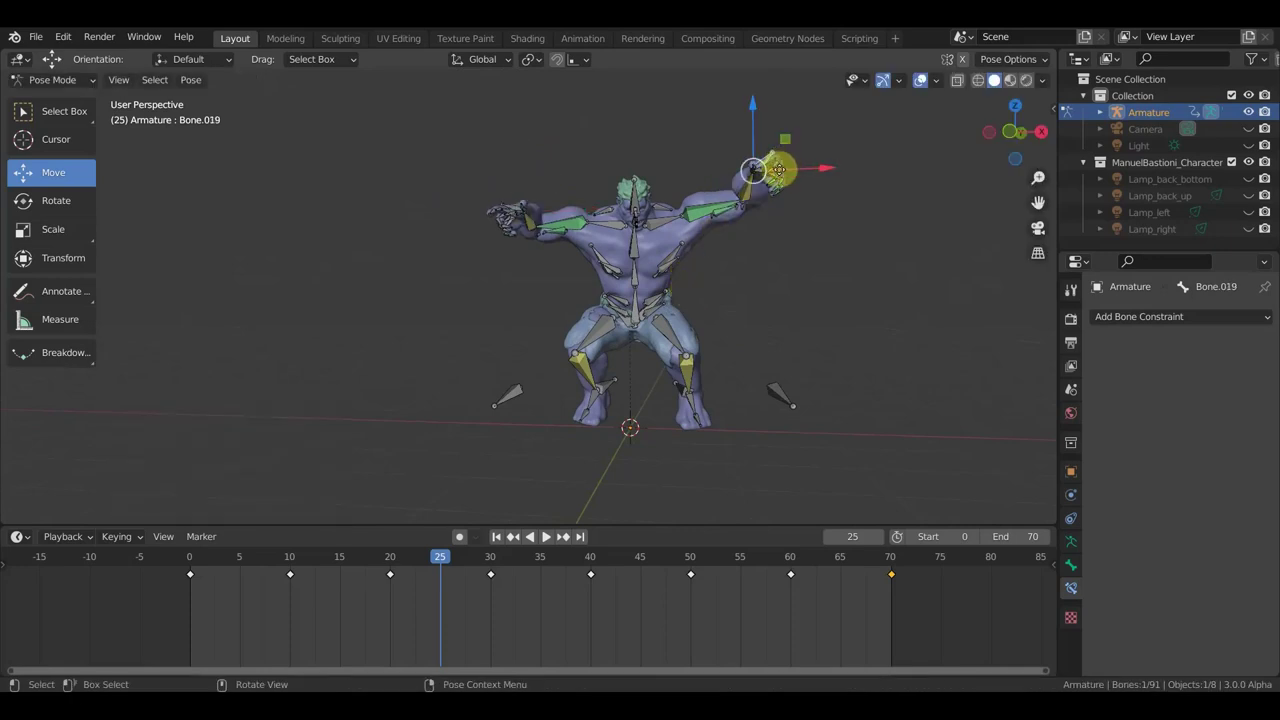
key("g")
left_click(779, 208)
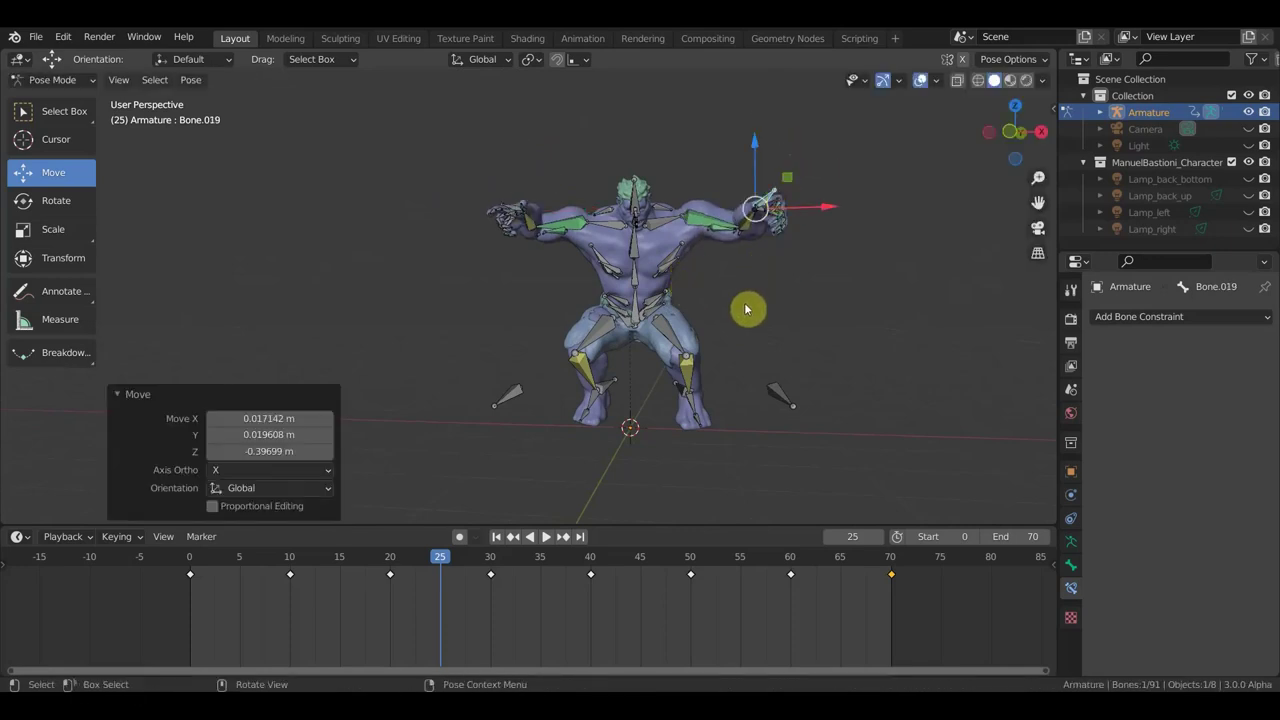
key("a")
key("i")
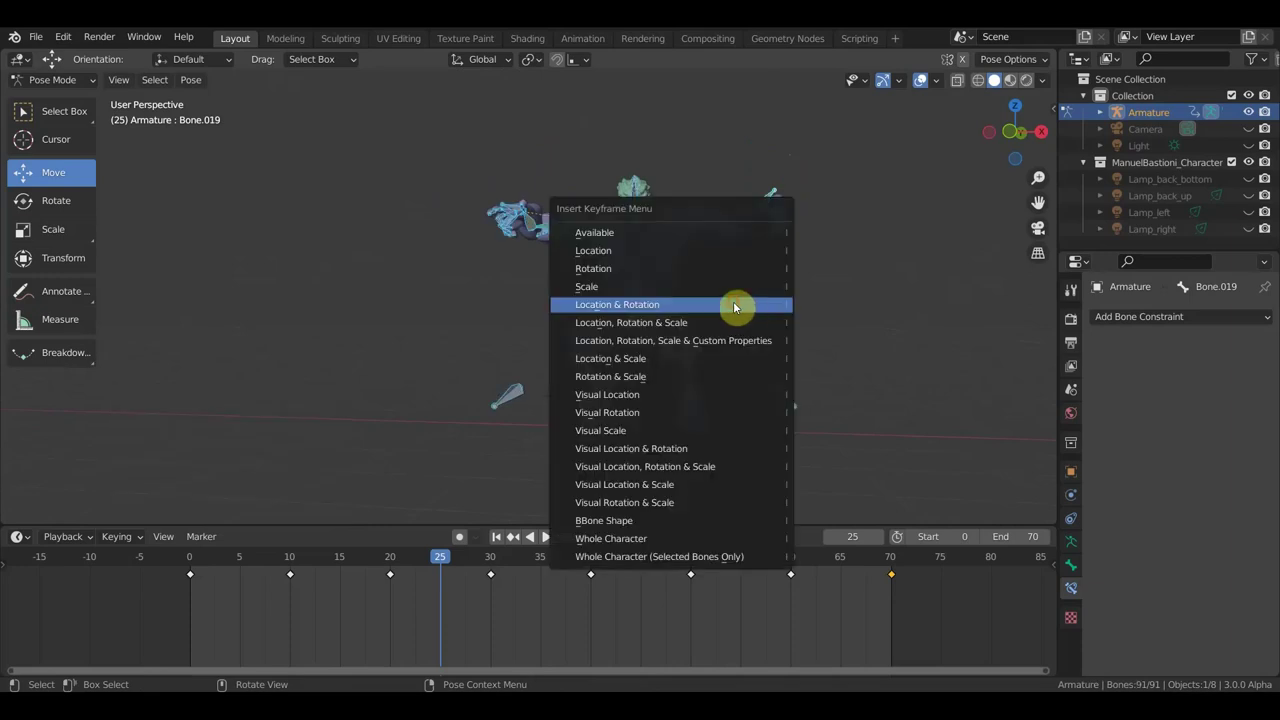
left_click(733, 304)
mouse_move(447, 556)
left_mouse_down()
mouse_move(388, 566)
mouse_move(506, 562)
mouse_move(443, 574)
mouse_move(491, 586)
mouse_move(468, 589)
left_mouse_up()
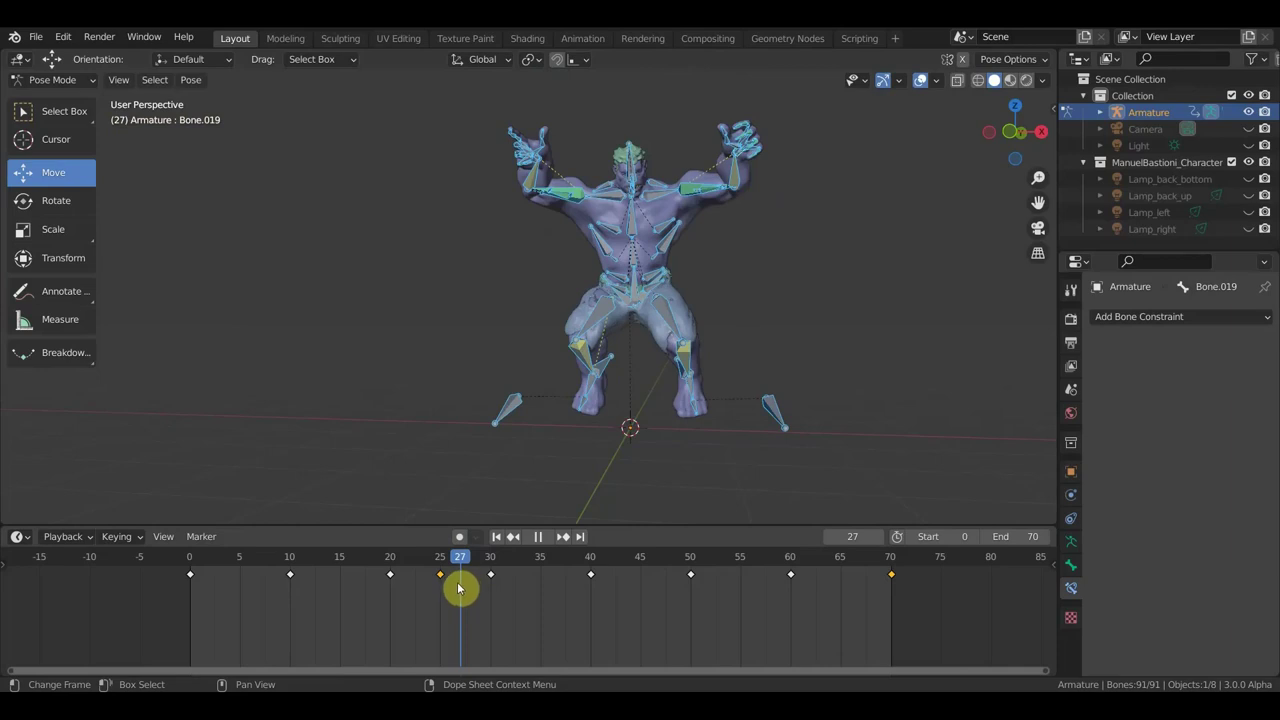
Step: Hide the rig overlays and scrub through the jump, ending on the frame-59 crouch
mouse_move(459, 589)
left_mouse_down()
mouse_move(531, 594)
mouse_move(360, 577)
mouse_move(549, 594)
mouse_move(350, 594)
mouse_move(563, 591)
mouse_move(457, 591)
mouse_move(470, 591)
left_mouse_up()
scroll(590, 428, "down", 4)
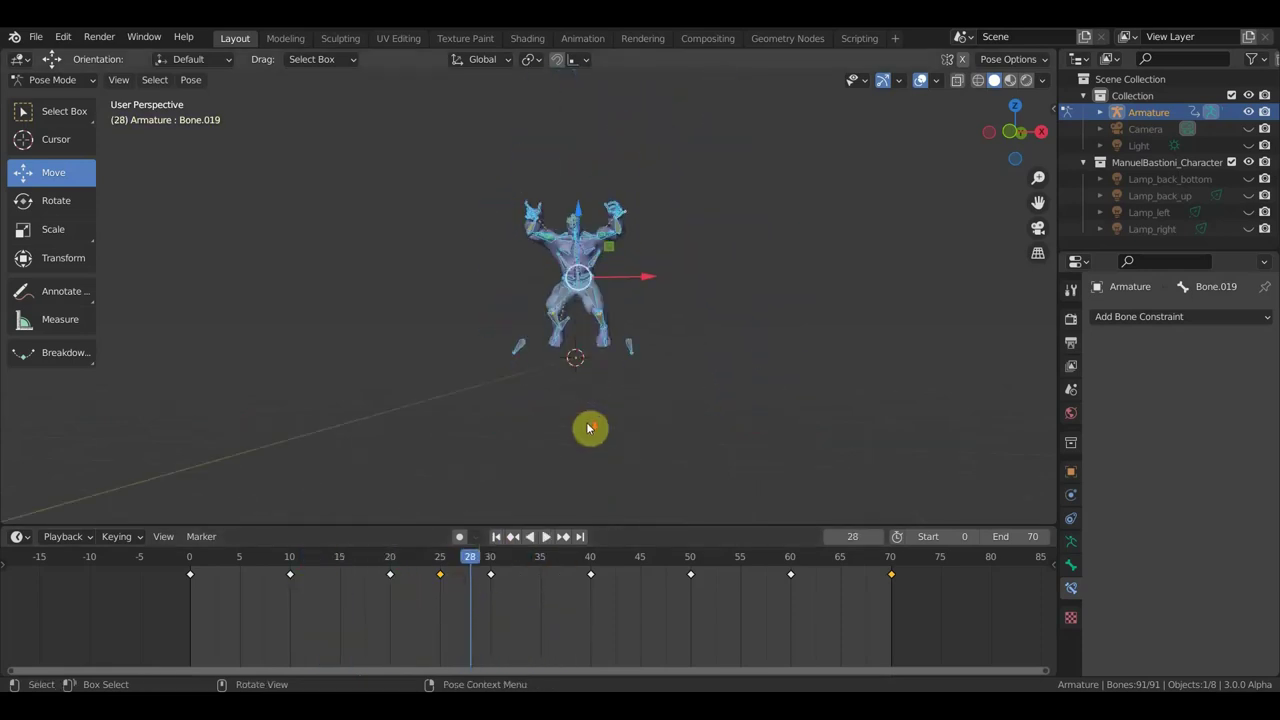
left_click(924, 80)
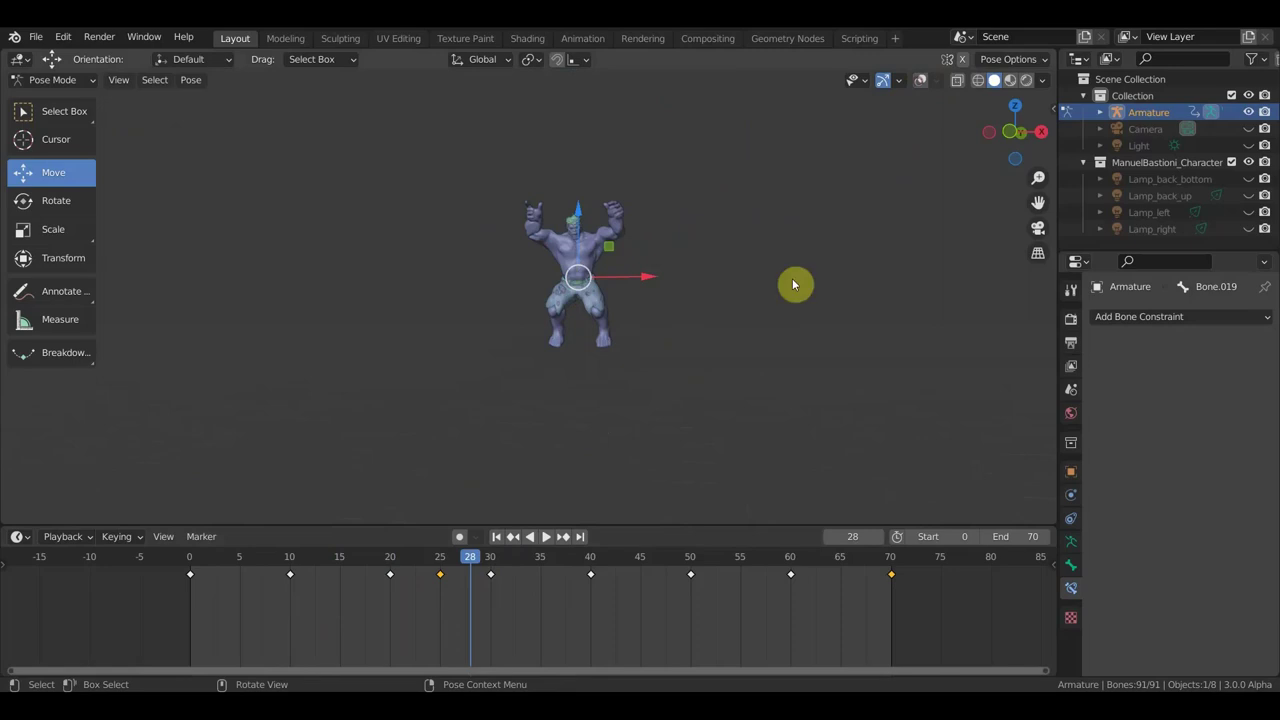
left_click(70, 122)
mouse_move(472, 558)
left_mouse_down()
mouse_move(232, 560)
mouse_move(649, 563)
mouse_move(903, 608)
mouse_move(782, 587)
left_mouse_up()
scroll(762, 344, "up", 5)
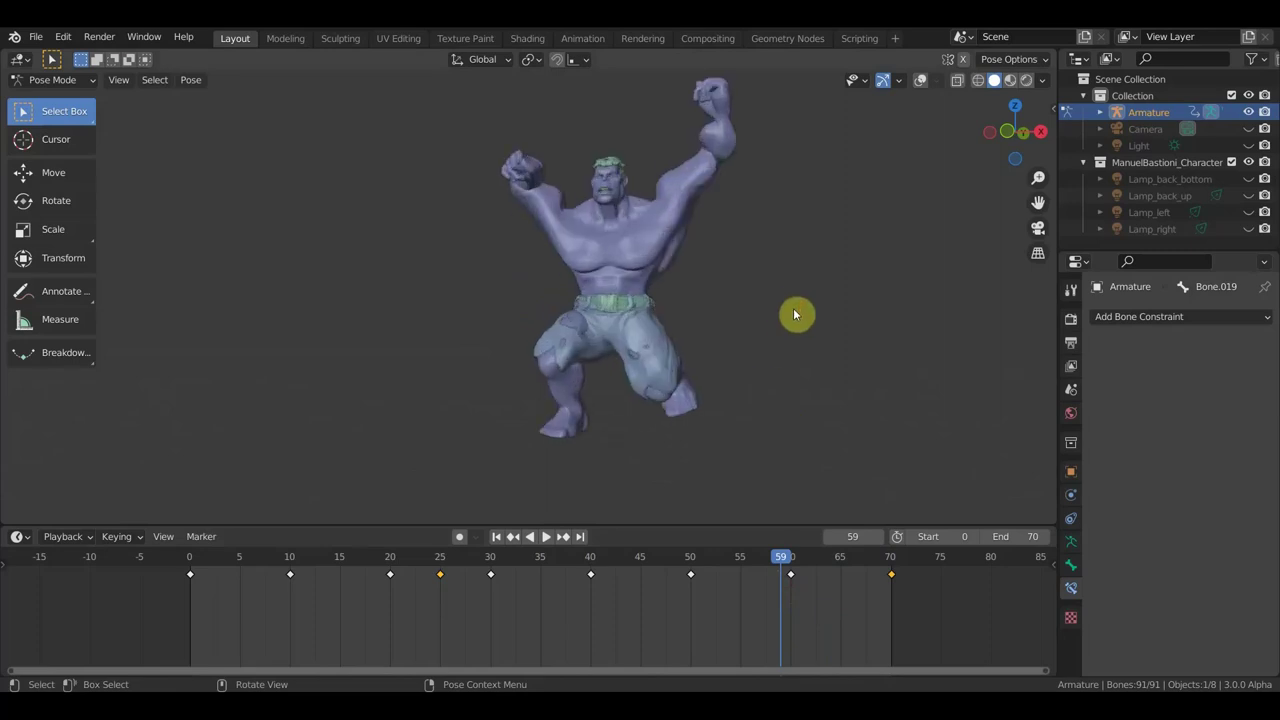
Step: At frame 60, turn on X-ray and rotate the hand bone by -56.1°
middle_click_drag(793, 290, 769, 451)
left_click_drag(789, 569, 797, 550)
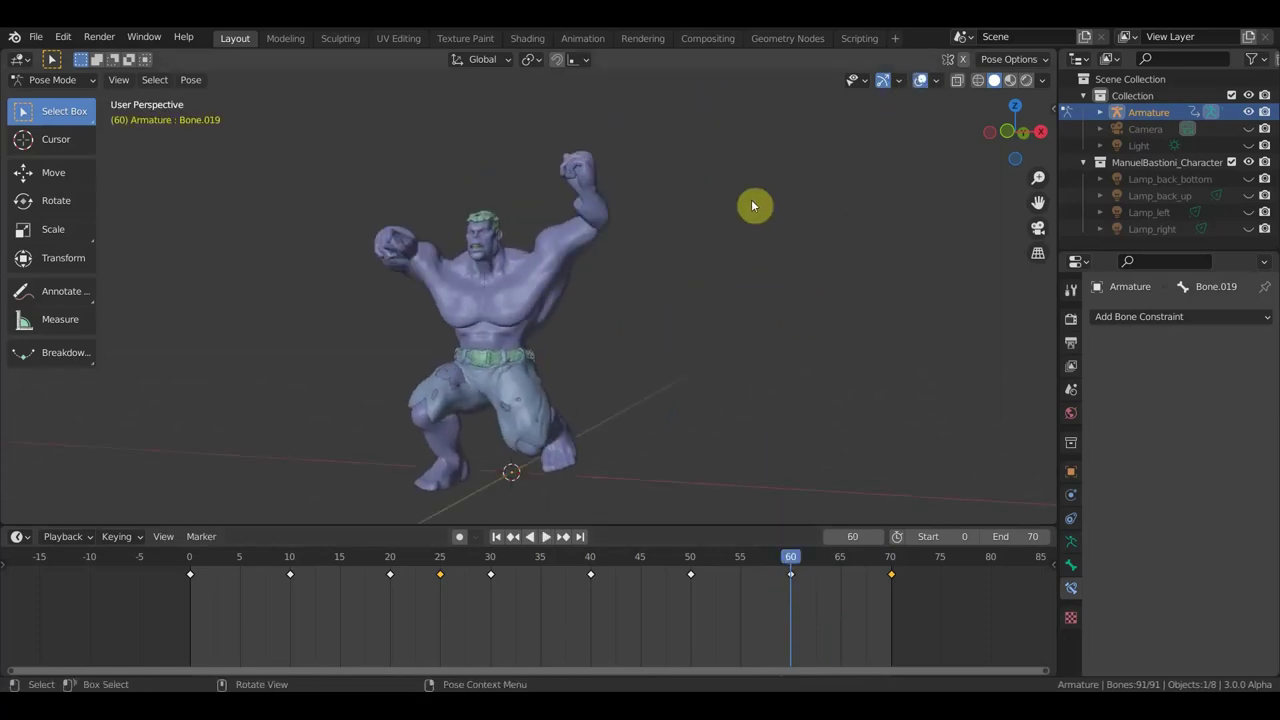
key("alt+z")
middle_click_drag(829, 194, 809, 286)
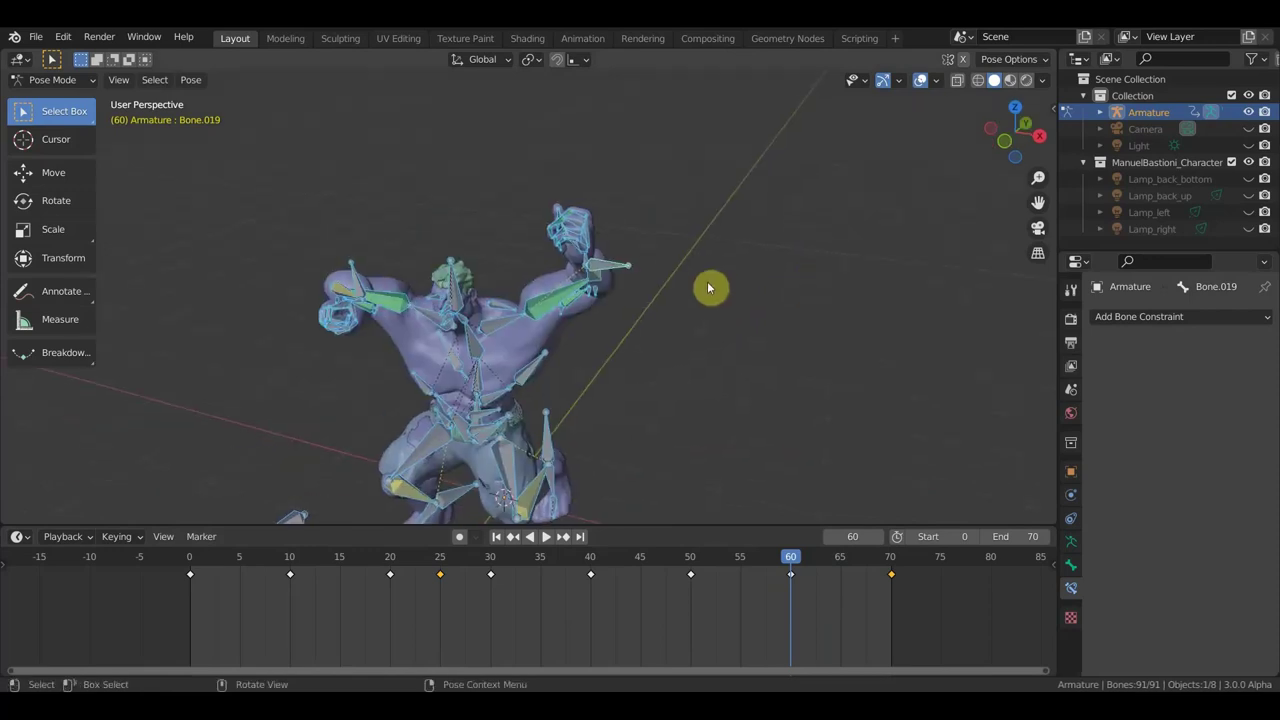
mouse_move(738, 316)
middle_mouse_down()
mouse_move(760, 394)
mouse_move(754, 382)
middle_mouse_up()
key("r")
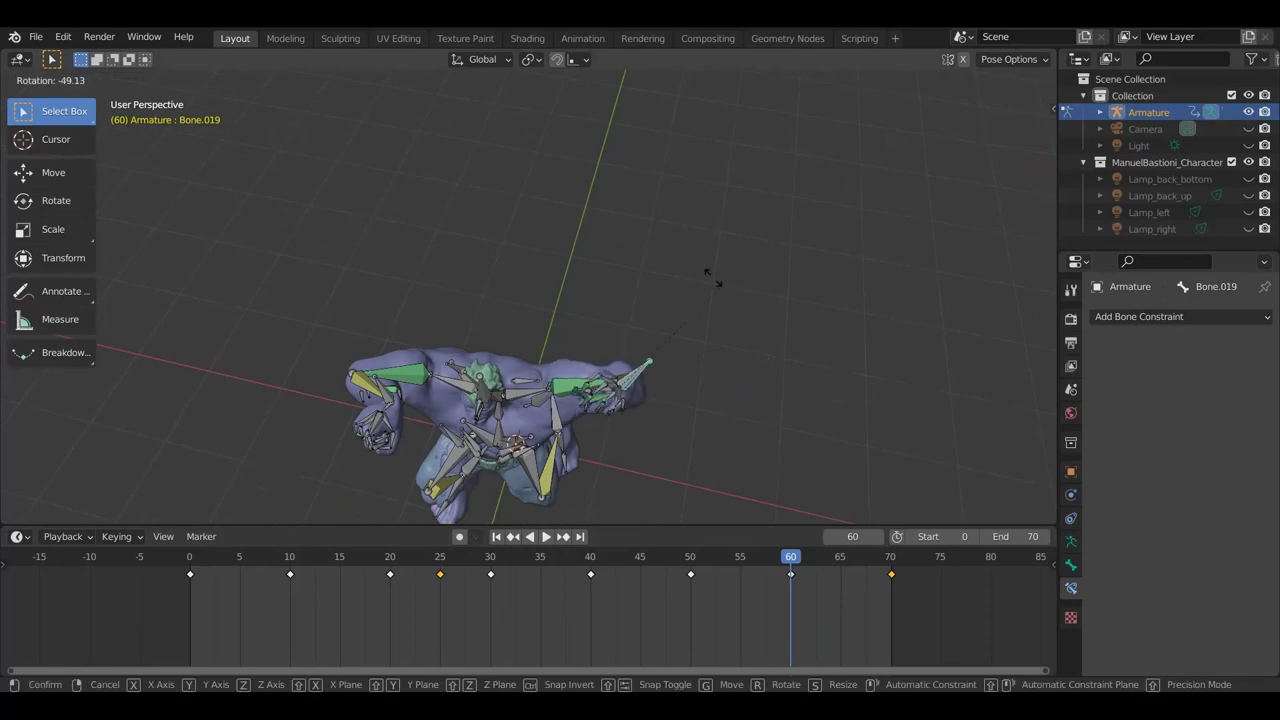
left_click(707, 274)
Step: Move the hand higher and further left, and nudge Bone.088 slightly
mouse_move(707, 274)
middle_mouse_down()
mouse_move(754, 248)
mouse_move(752, 213)
mouse_move(794, 280)
mouse_move(749, 223)
middle_mouse_up()
key("g")
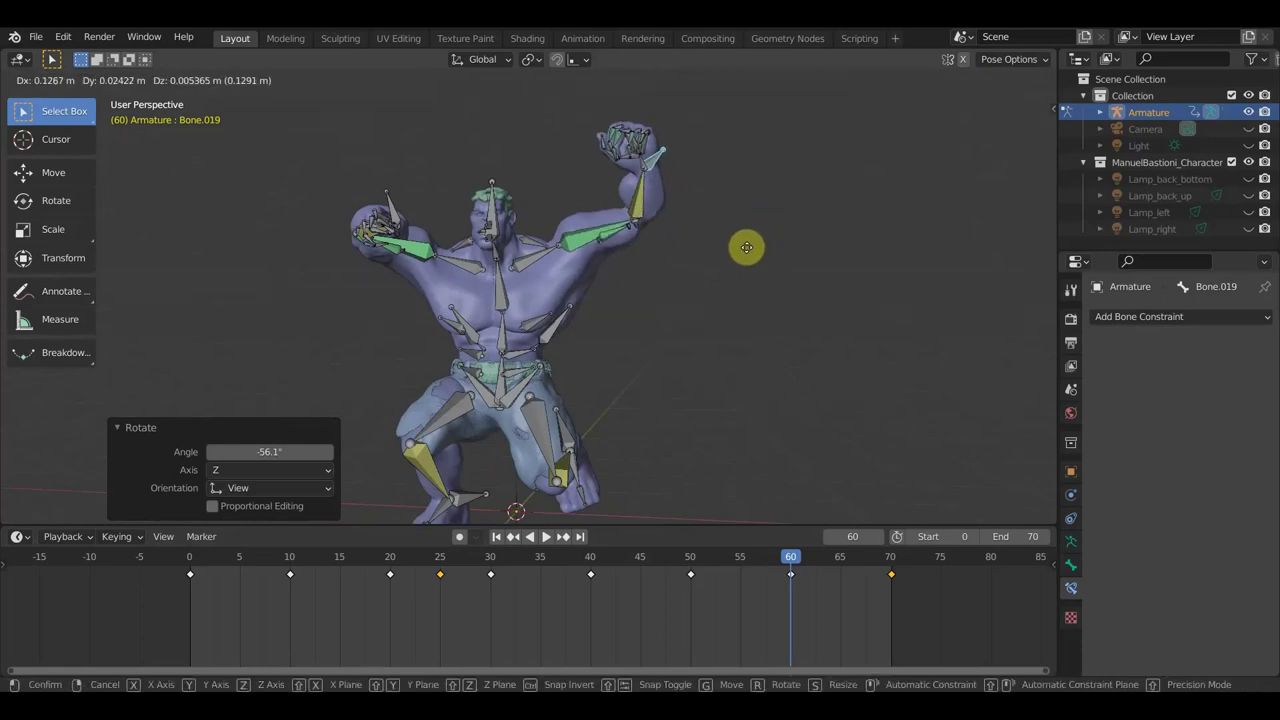
left_click(717, 210)
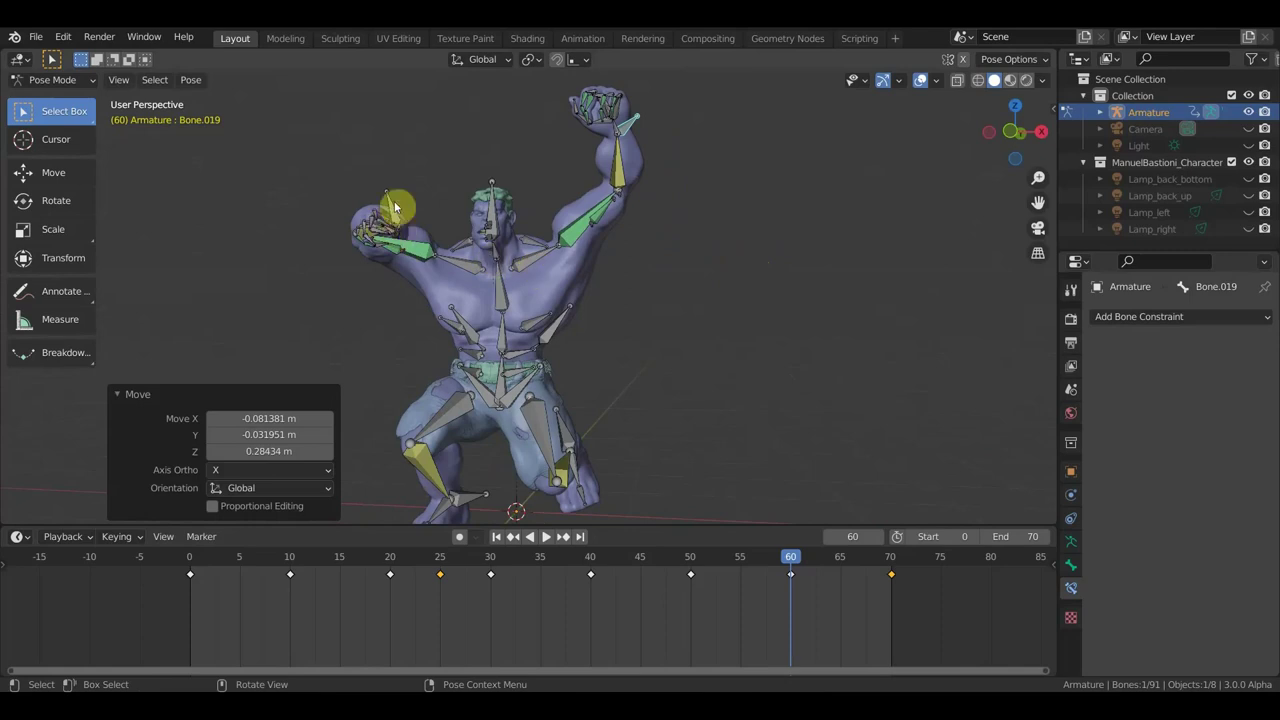
left_click(435, 229)
key("g")
left_click(488, 236)
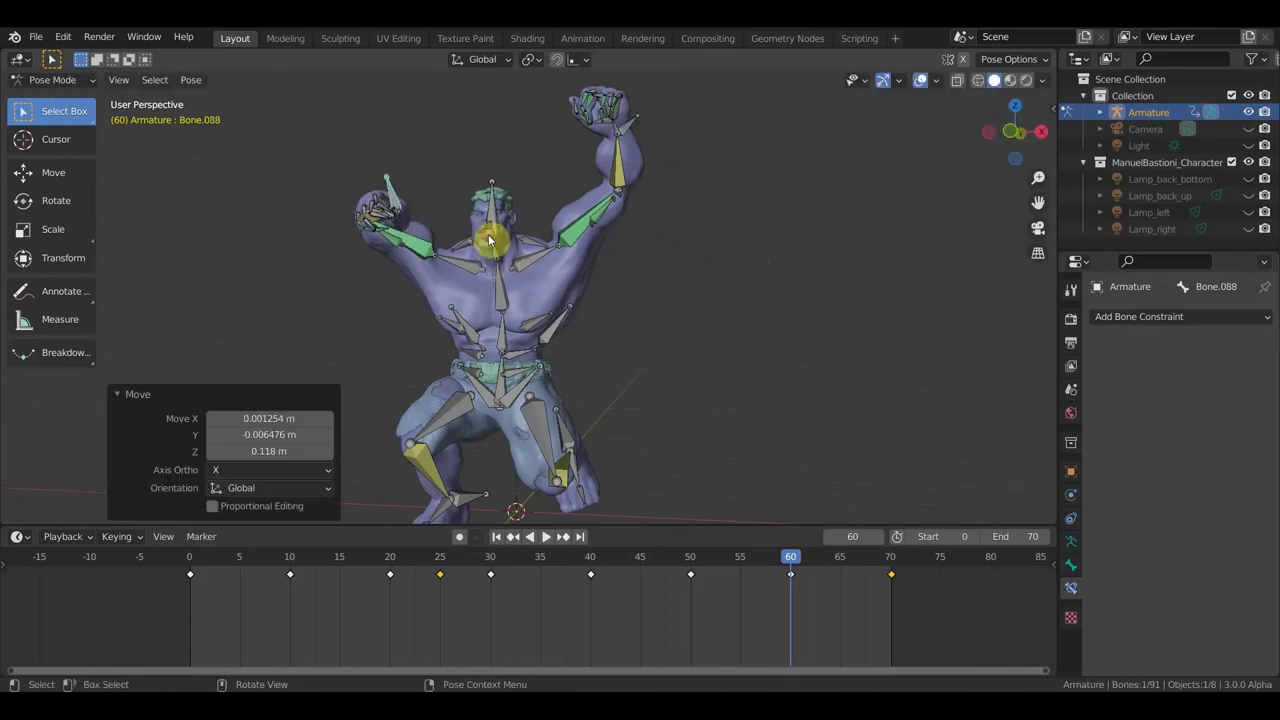
Step: Rotate chest Bone.100 by 15.2°, undo a -19.3° Bone.054 turn, and slightly rotate Bone.050
left_click(459, 263)
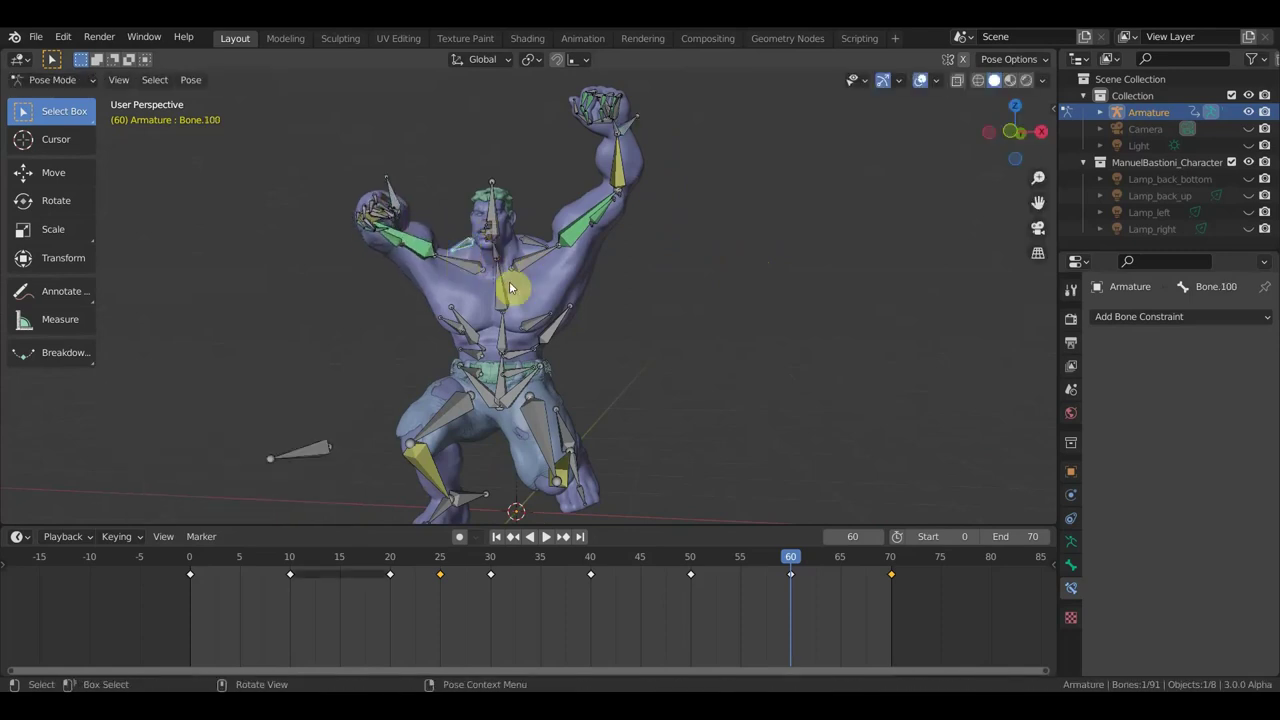
key("r")
left_click(541, 270)
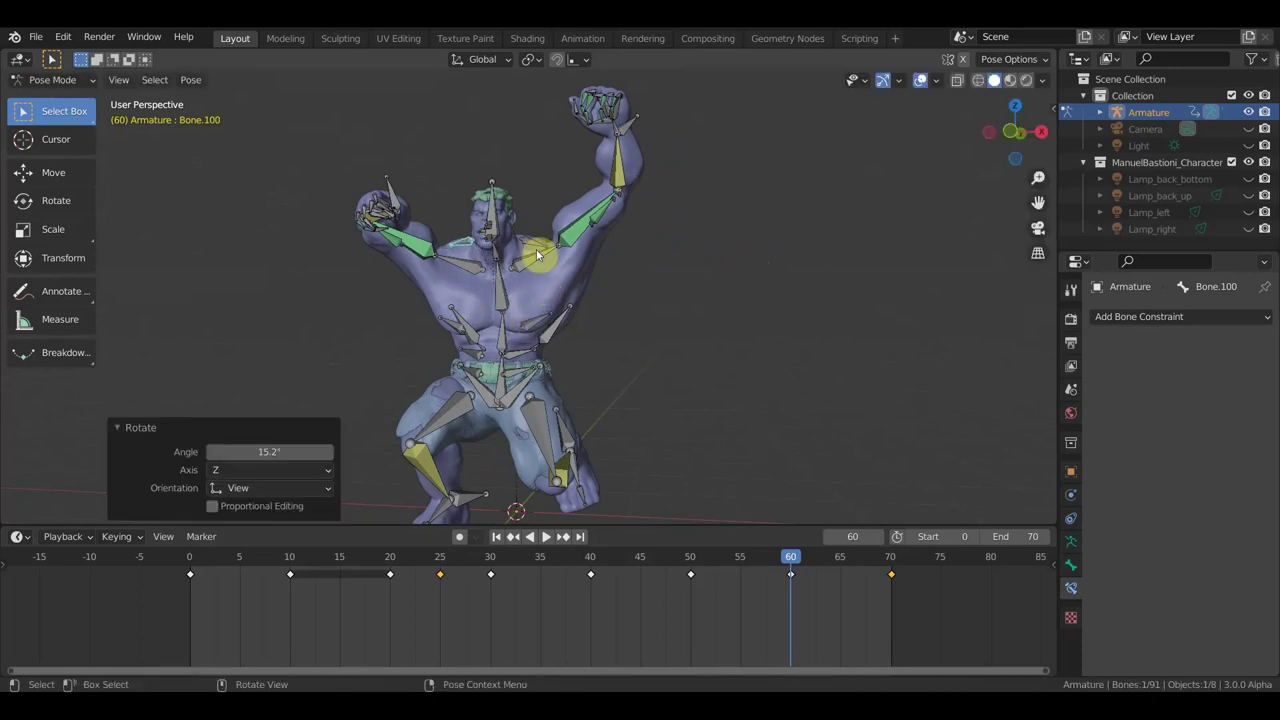
left_click(560, 258)
key("r")
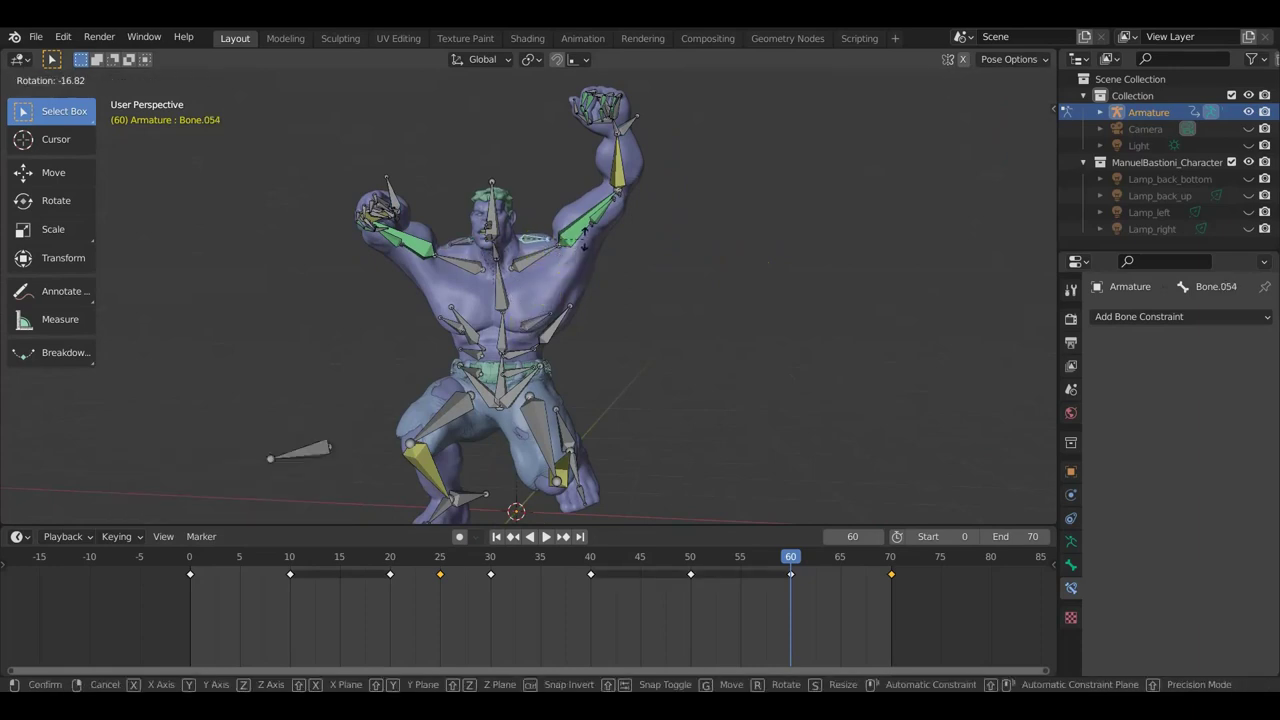
left_click(586, 242)
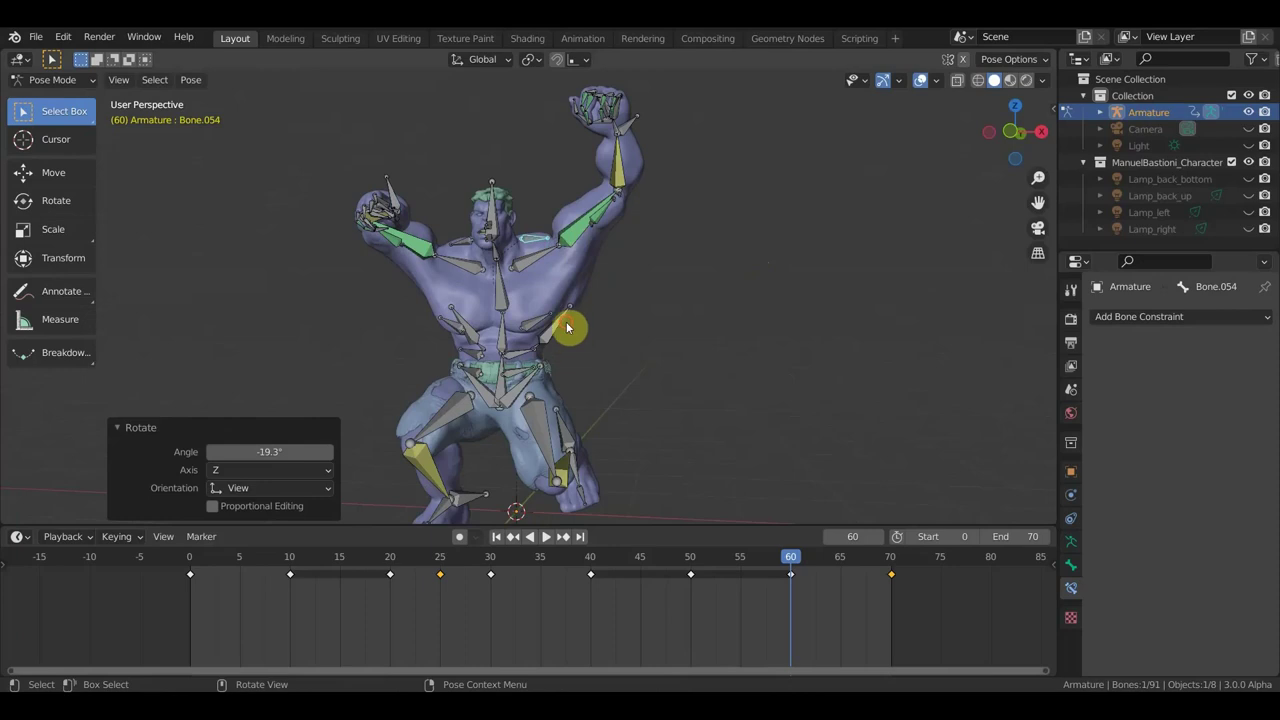
key("ctrl+z")
key("ctrl+z")
key("ctrl+z")
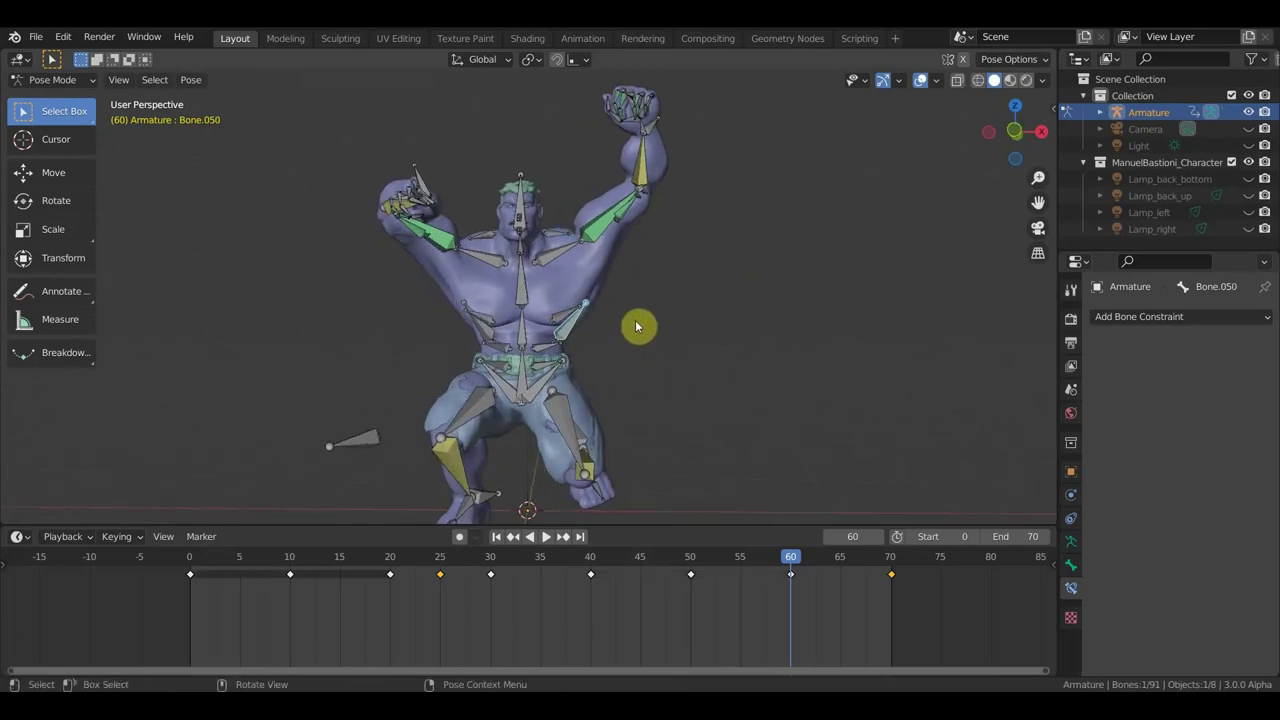
key("r")
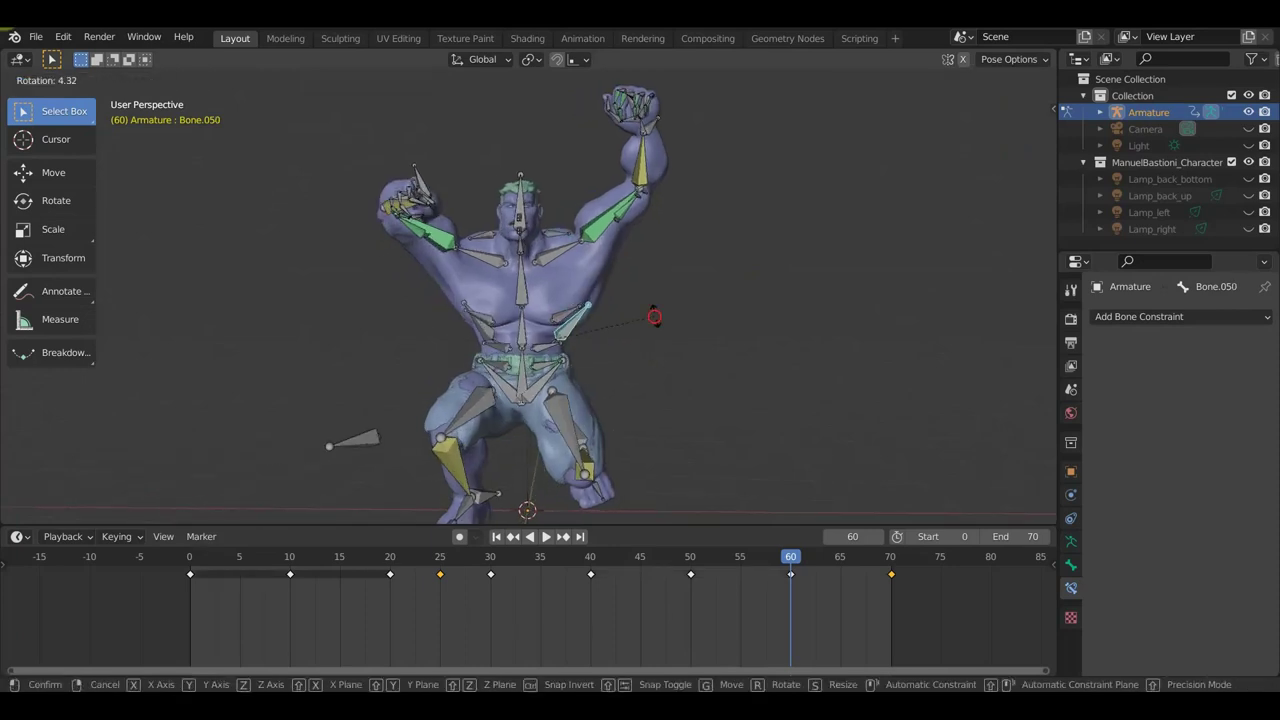
left_click(654, 317)
Step: Rotate torso Bone.055 by -6.08° and shift it, then shift Bone.047
left_click(544, 308)
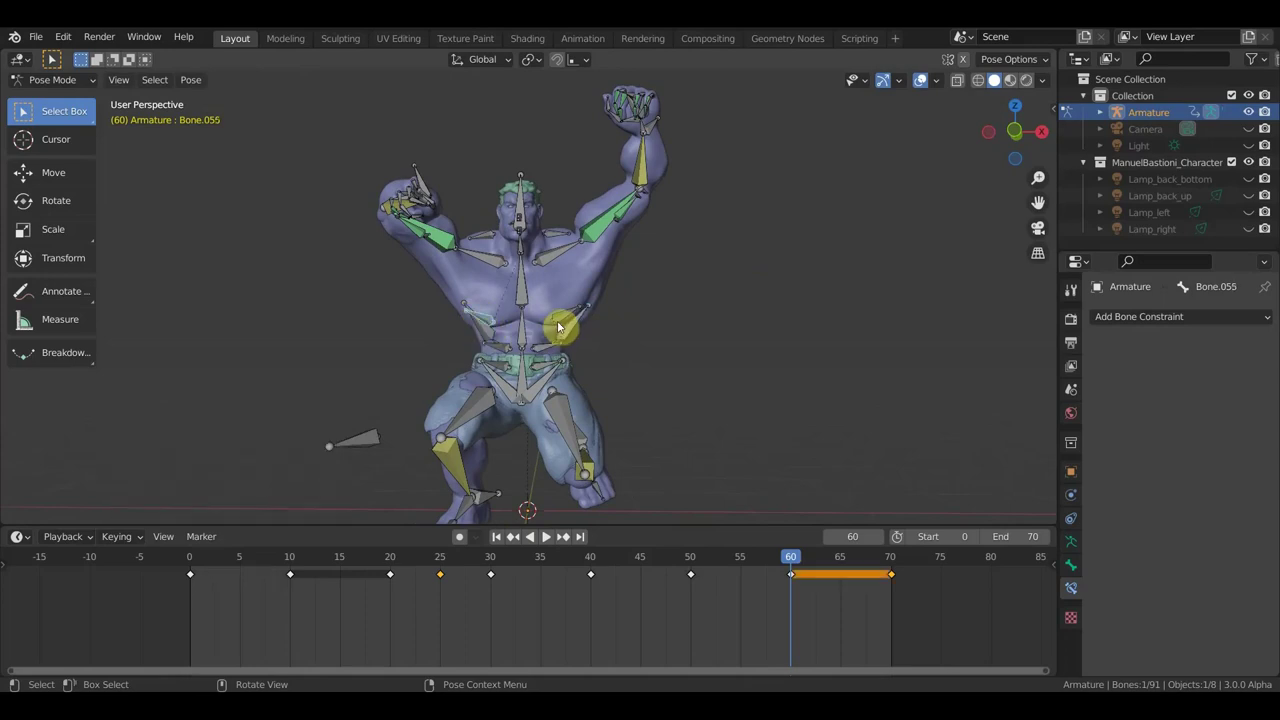
key("r")
left_click(553, 308)
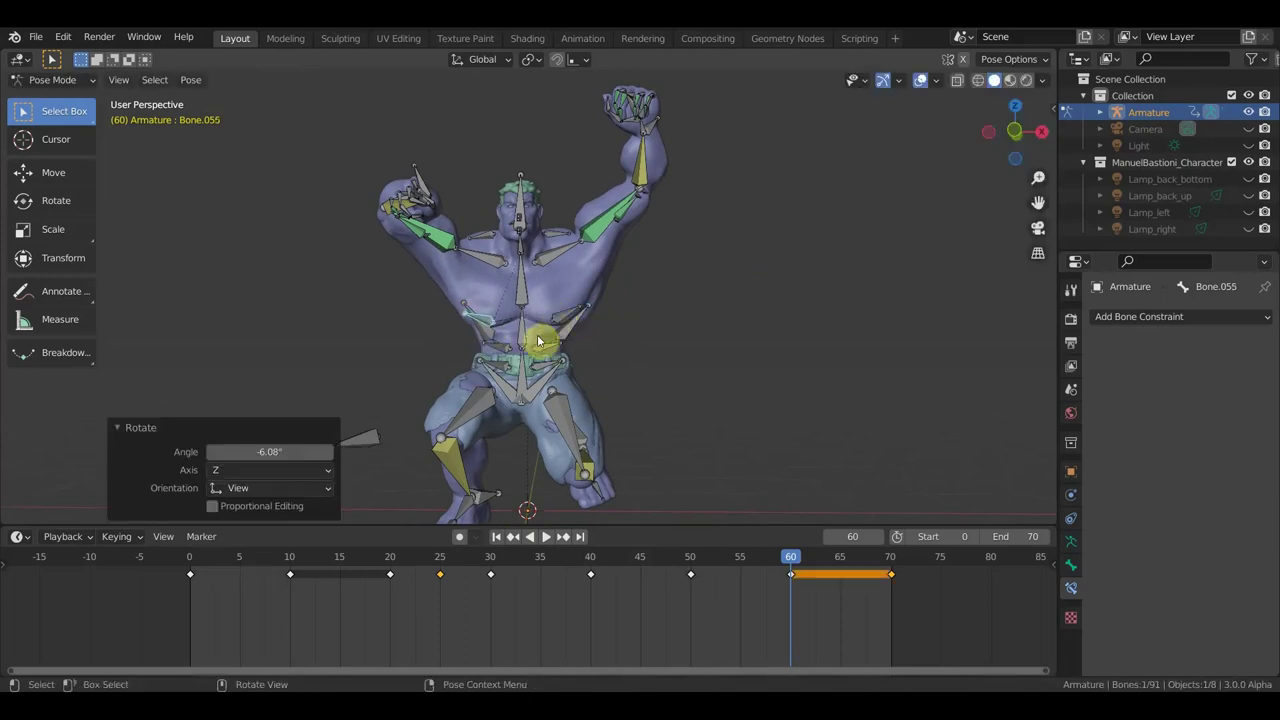
key("g")
left_click(537, 317)
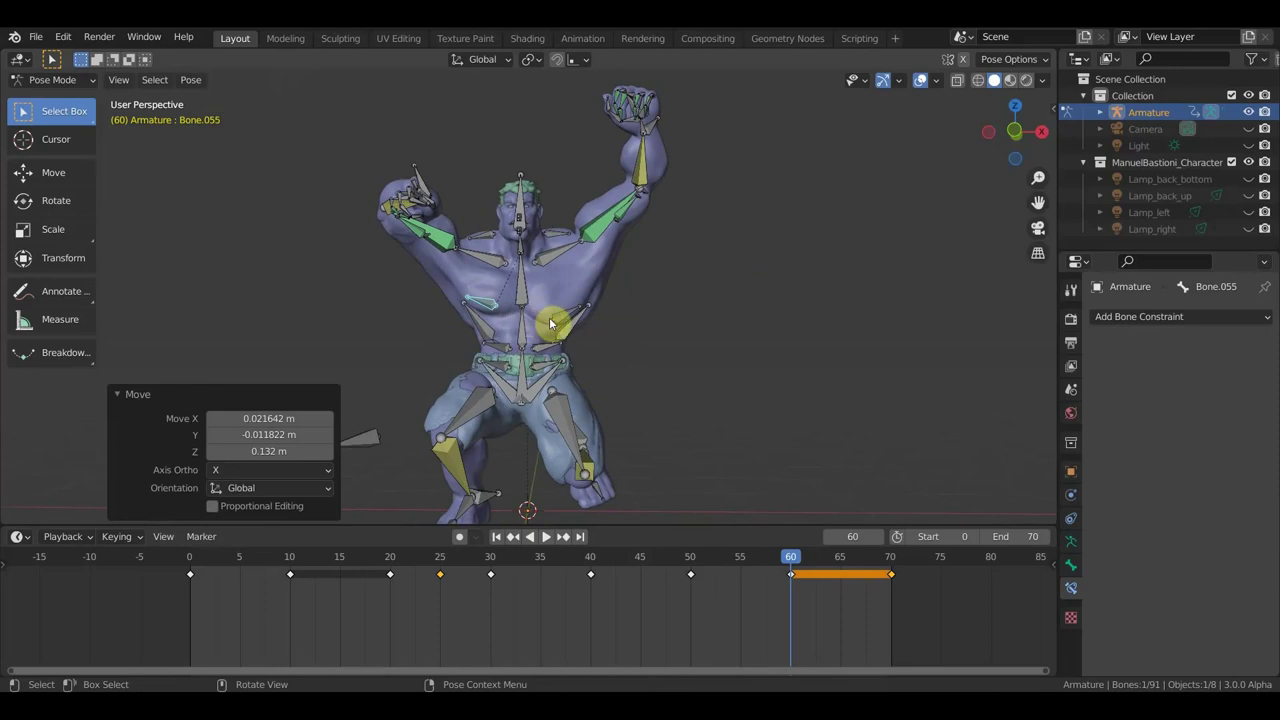
left_click(566, 318)
key("g")
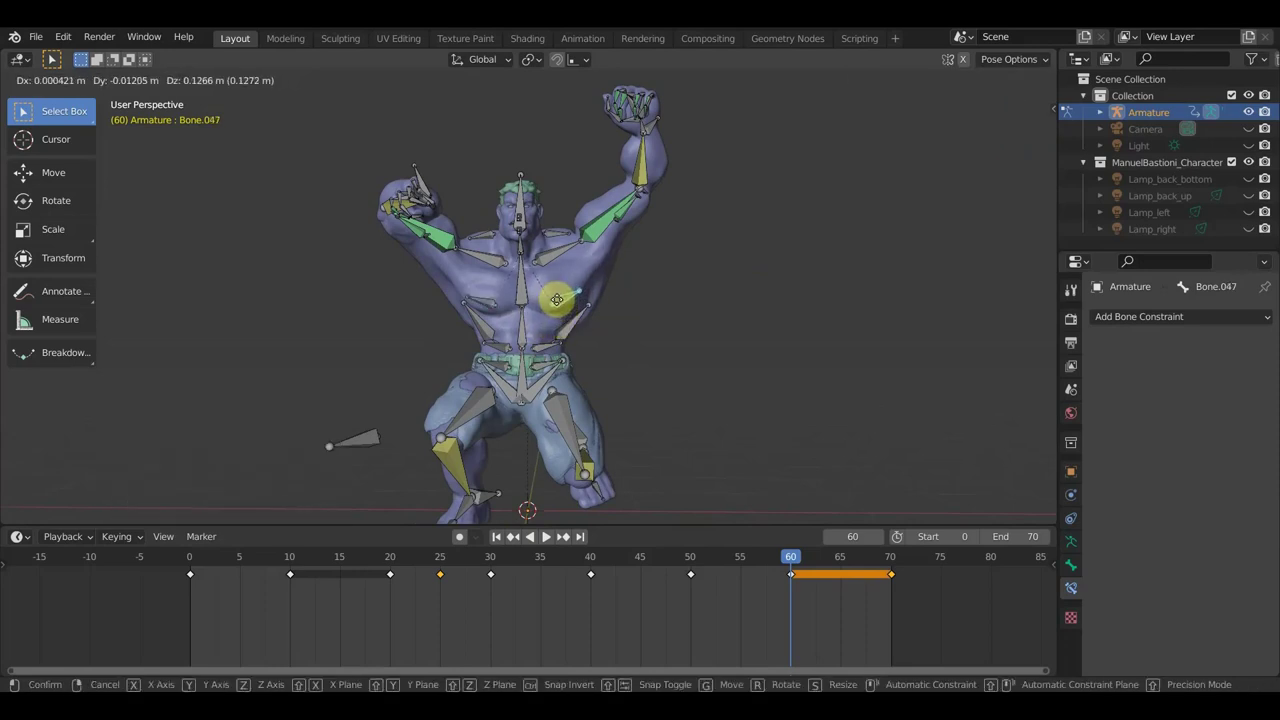
left_click(557, 300)
Step: From back and top-down views, attempt Bone.050 rotations, cancelling each one
mouse_move(557, 300)
middle_mouse_down()
mouse_move(560, 320)
mouse_move(286, 329)
mouse_move(208, 359)
middle_mouse_up()
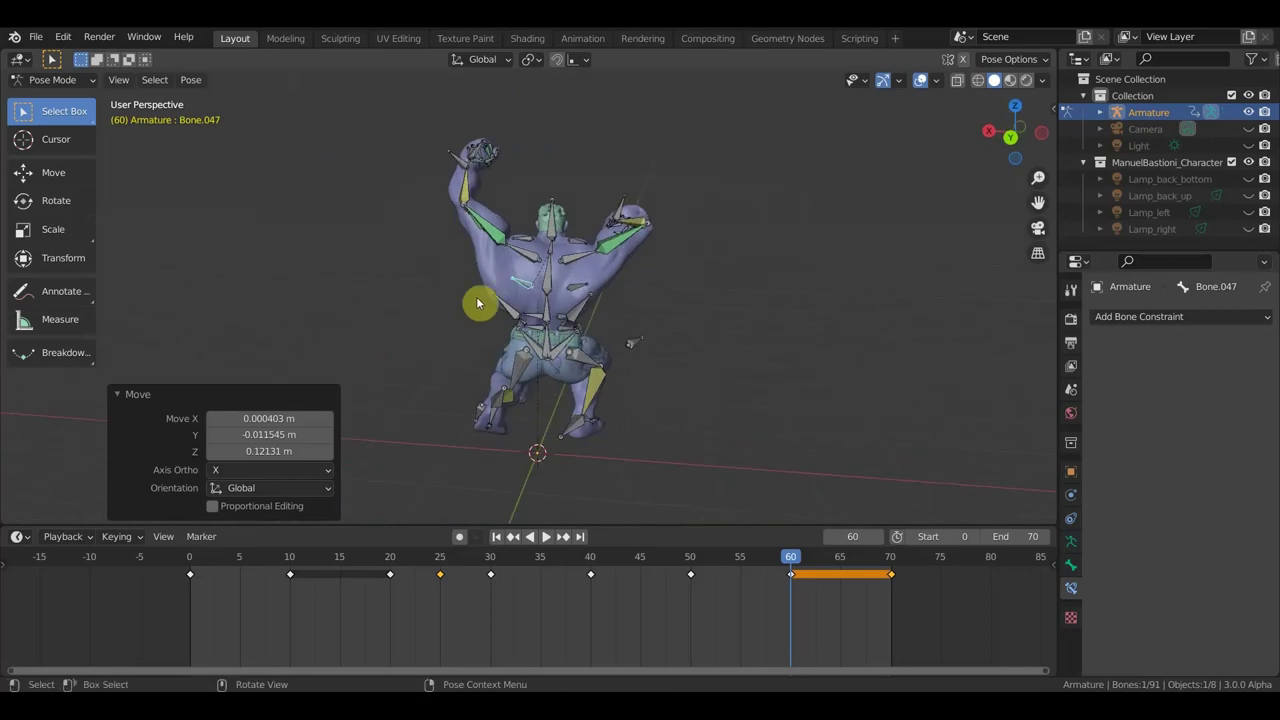
left_click(511, 315)
left_click(563, 336)
key("r")
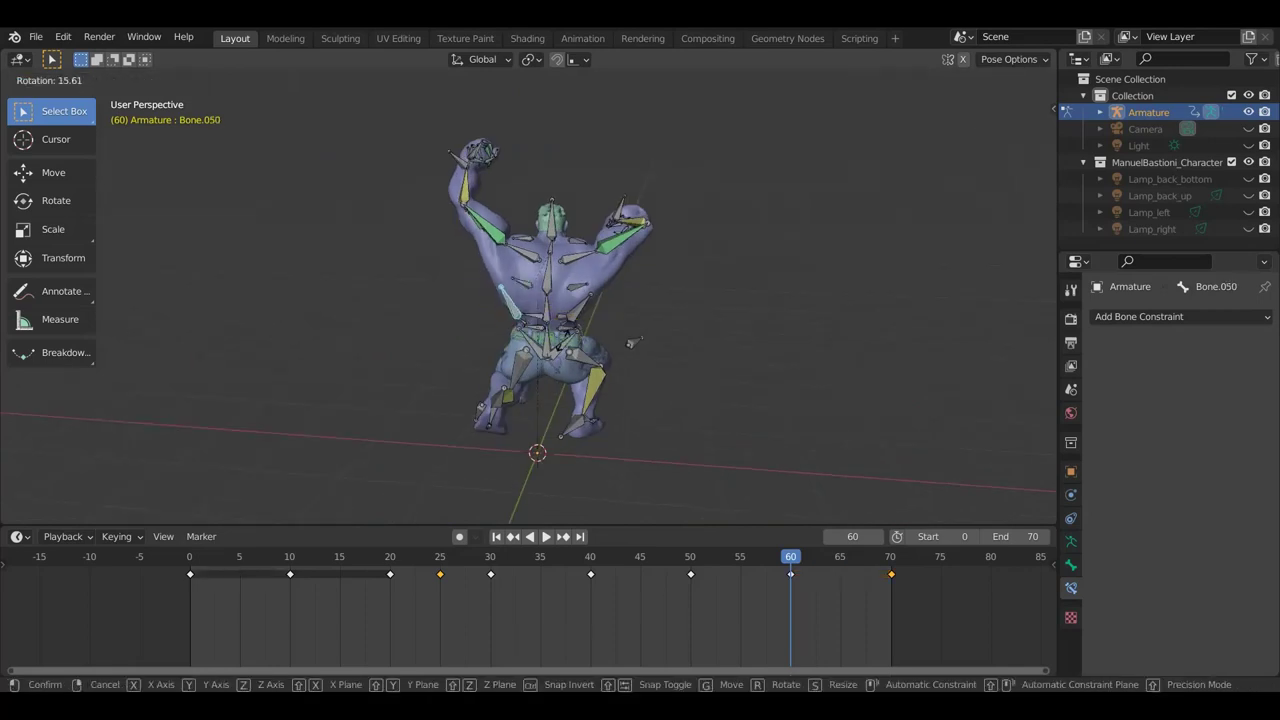
right_click(563, 342)
mouse_move(563, 346)
middle_mouse_down()
mouse_move(543, 337)
mouse_move(500, 409)
mouse_move(396, 449)
middle_mouse_up()
key("r")
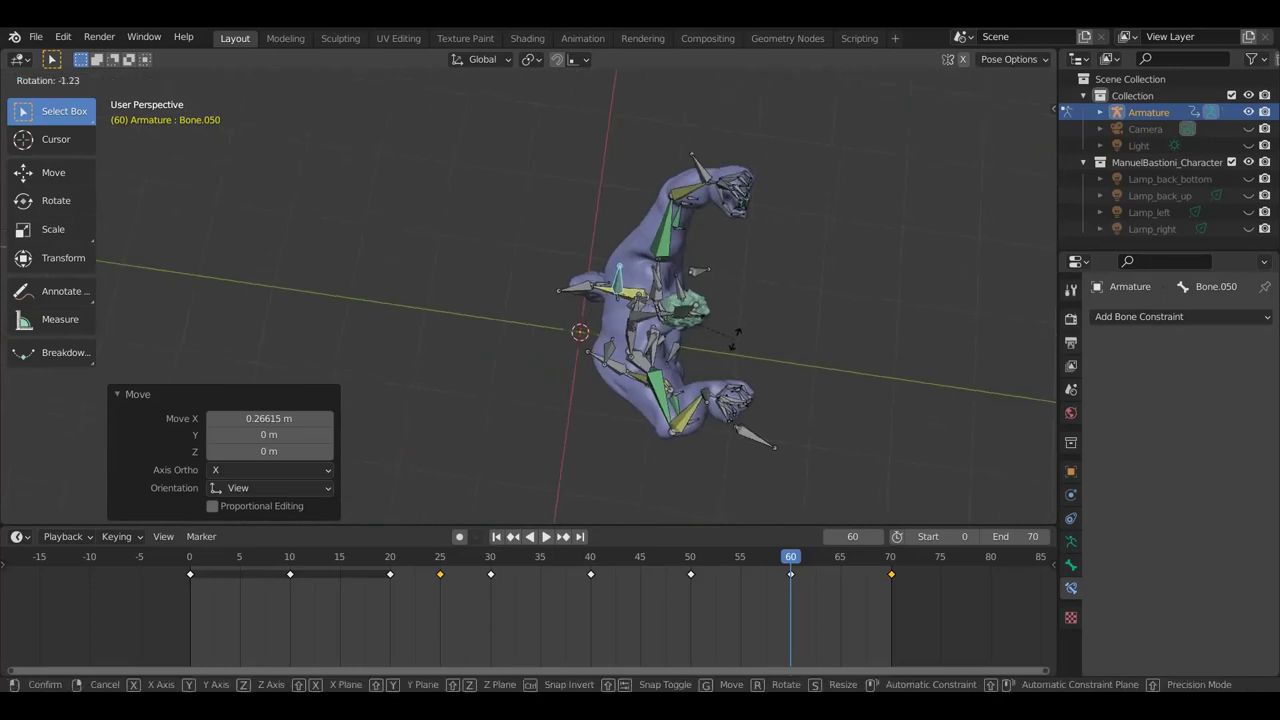
right_click(720, 343)
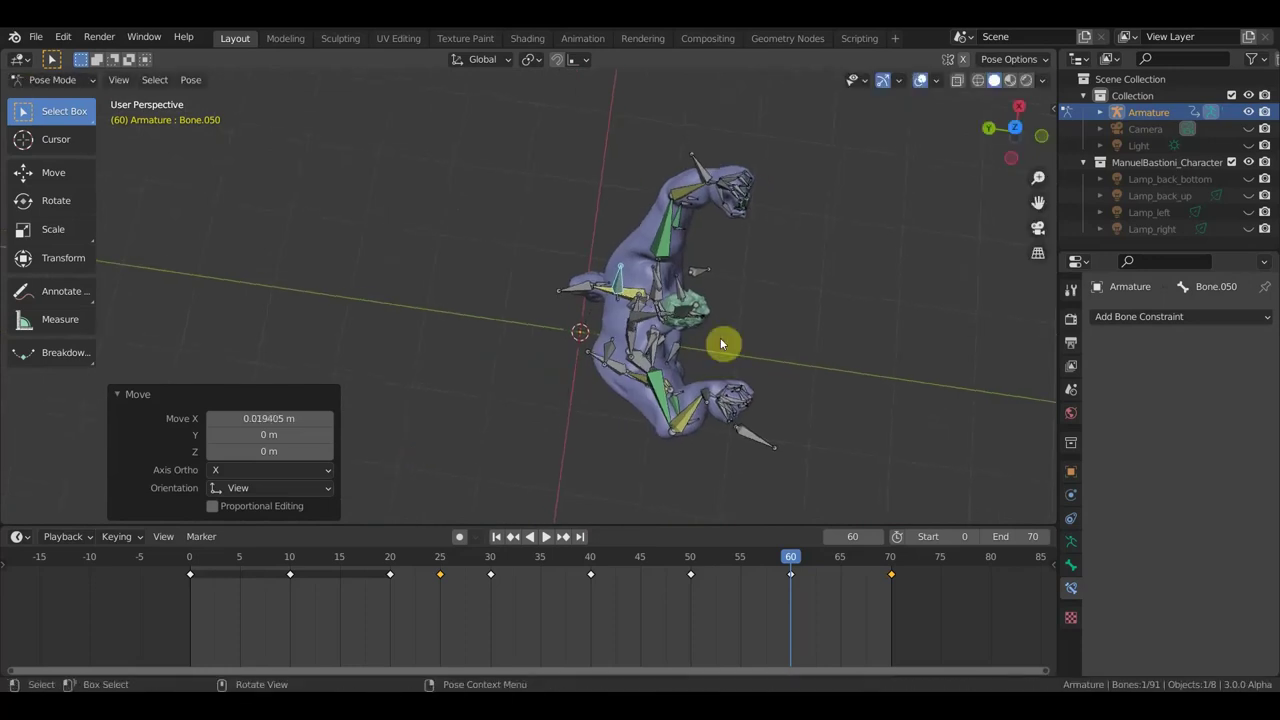
key("r")
right_click(648, 311)
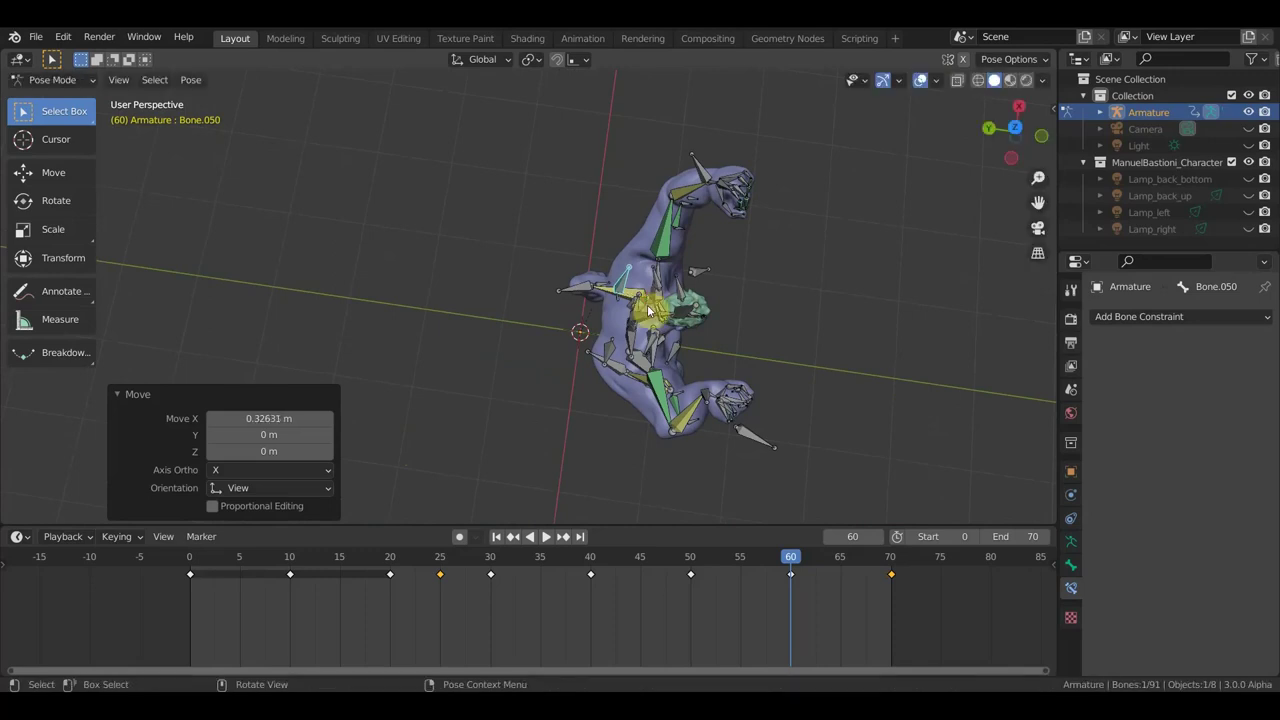
Step: Rotate torso Bone.089 by -26.2° about Z
left_click(655, 373)
key("r")
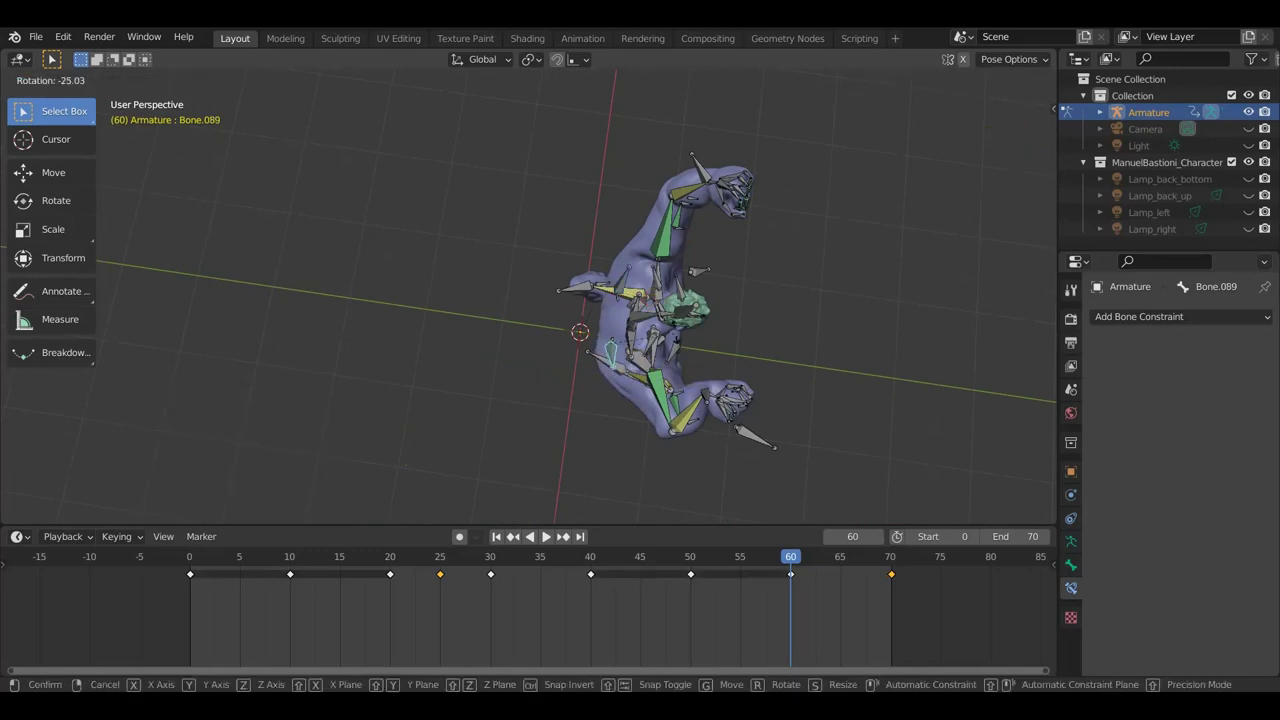
left_click(677, 333)
middle_click_drag(677, 333, 505, 180)
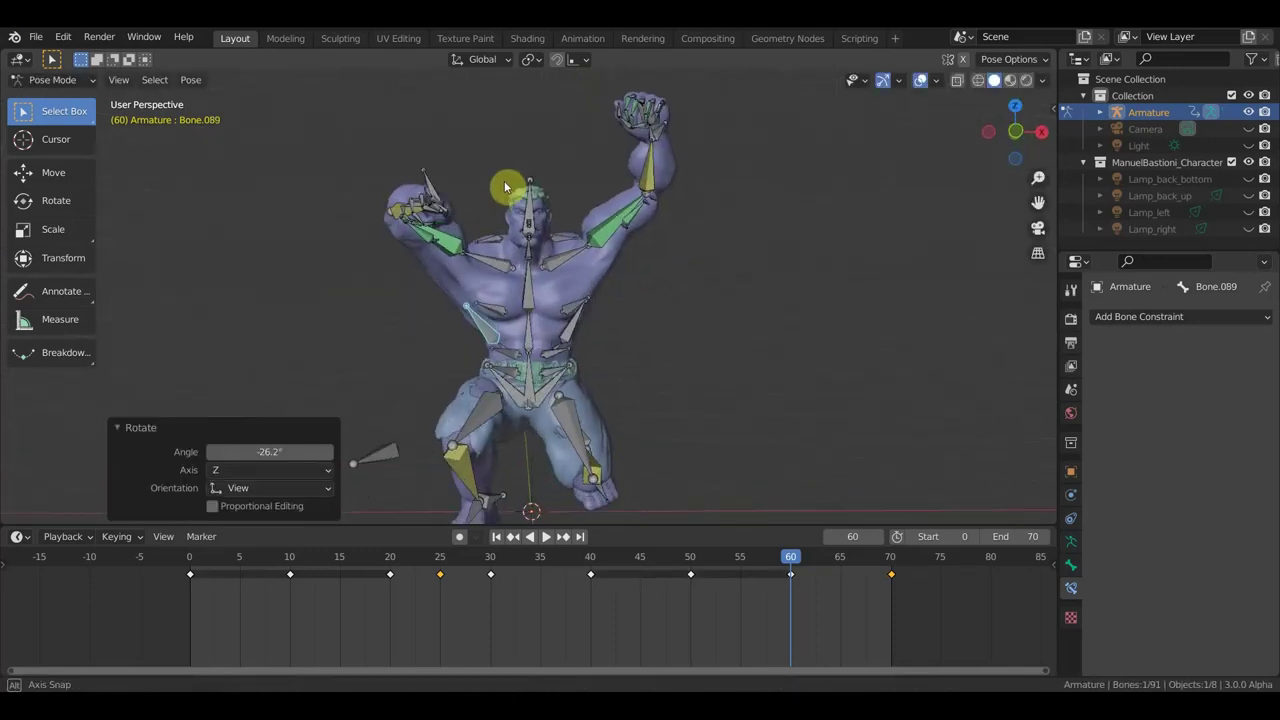
Step: Key the whole pose at frame 60 and hide the rig overlays
key("a")
key("i")
left_click(668, 271)
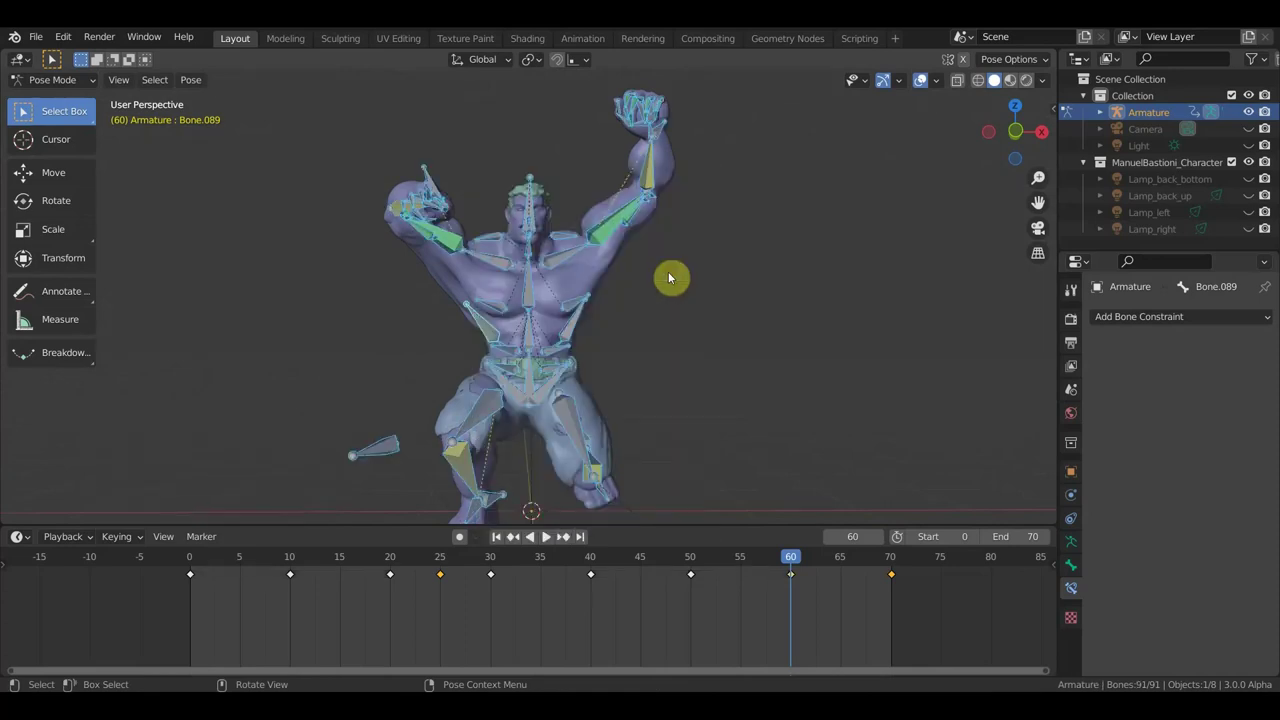
scroll(801, 578, "down", 2)
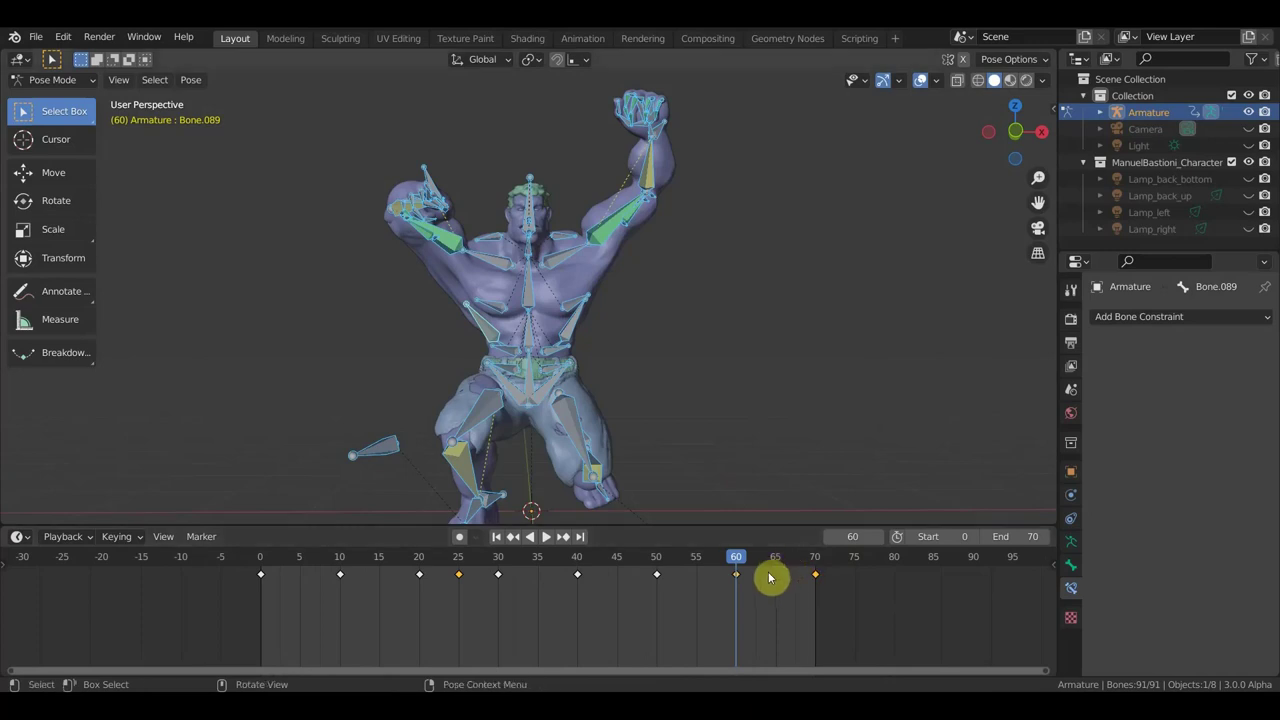
left_click(920, 82)
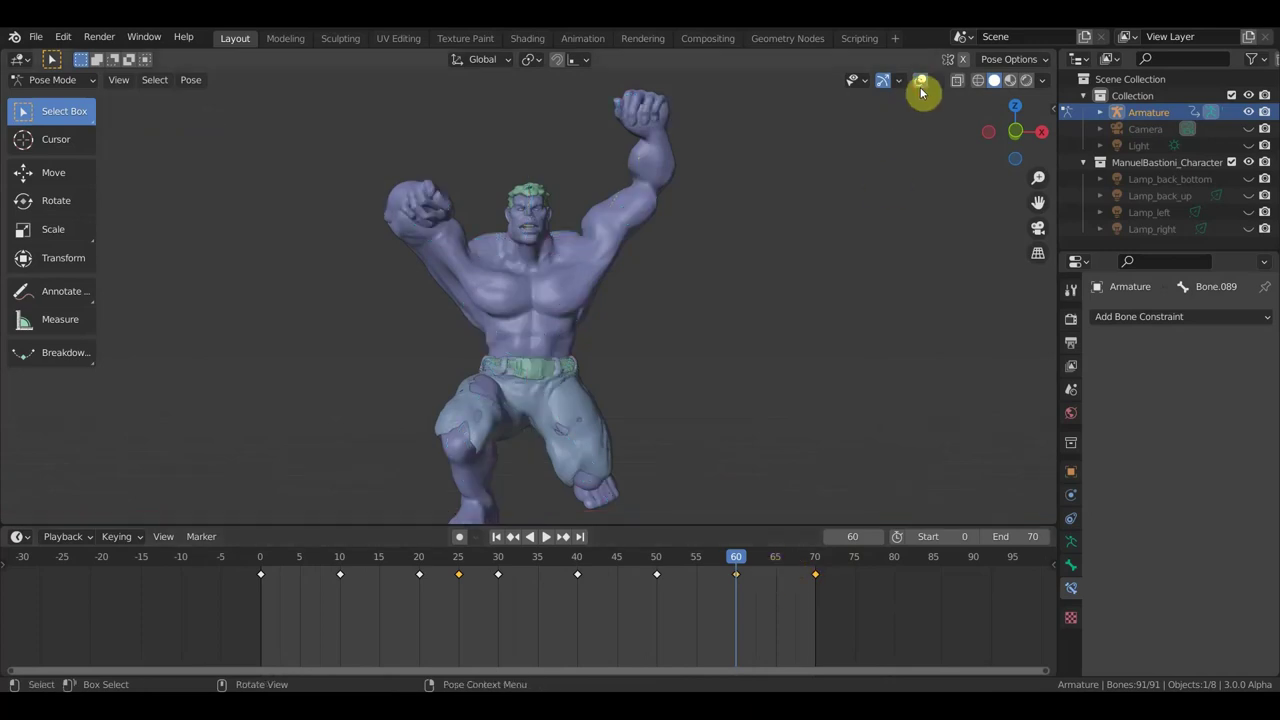
mouse_move(710, 372)
middle_mouse_down()
mouse_move(457, 386)
mouse_move(494, 417)
mouse_move(516, 371)
middle_mouse_up()
Step: Play the jump while orbiting around it, then step the playhead back into the landing crouch
key("space")
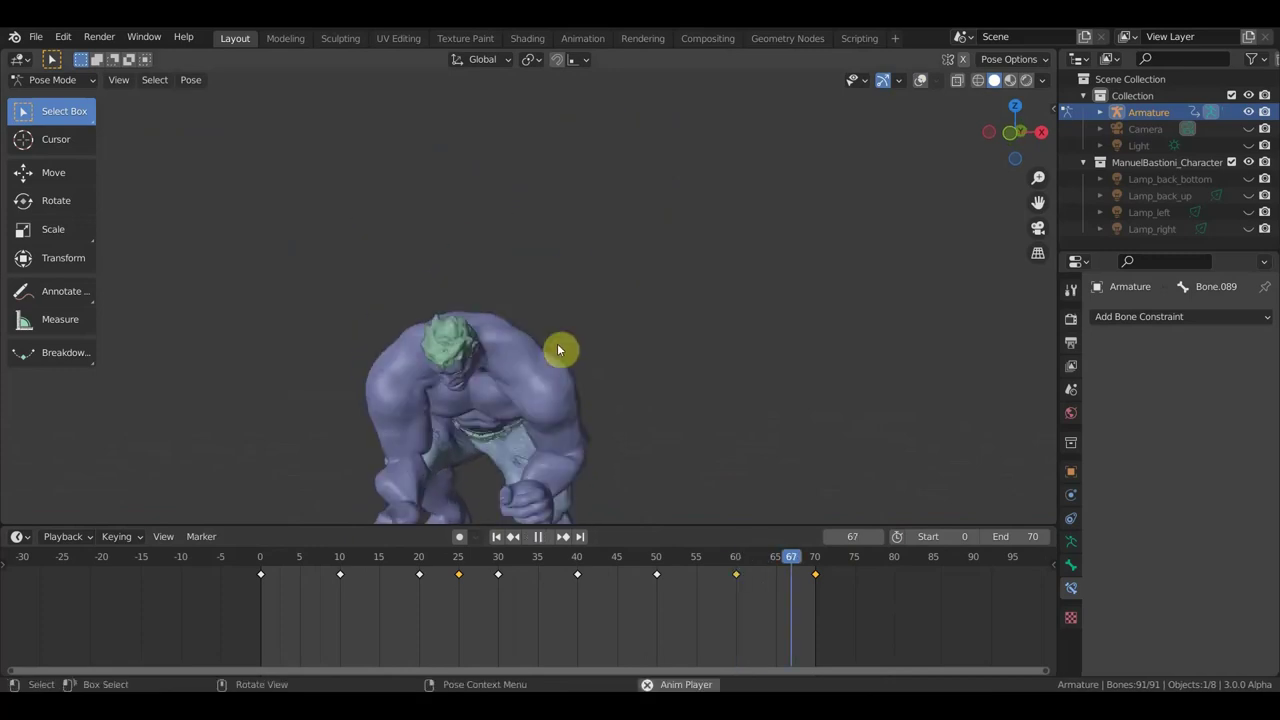
mouse_move(575, 343)
middle_mouse_down()
mouse_move(620, 337)
mouse_move(549, 351)
middle_mouse_up()
key("space")
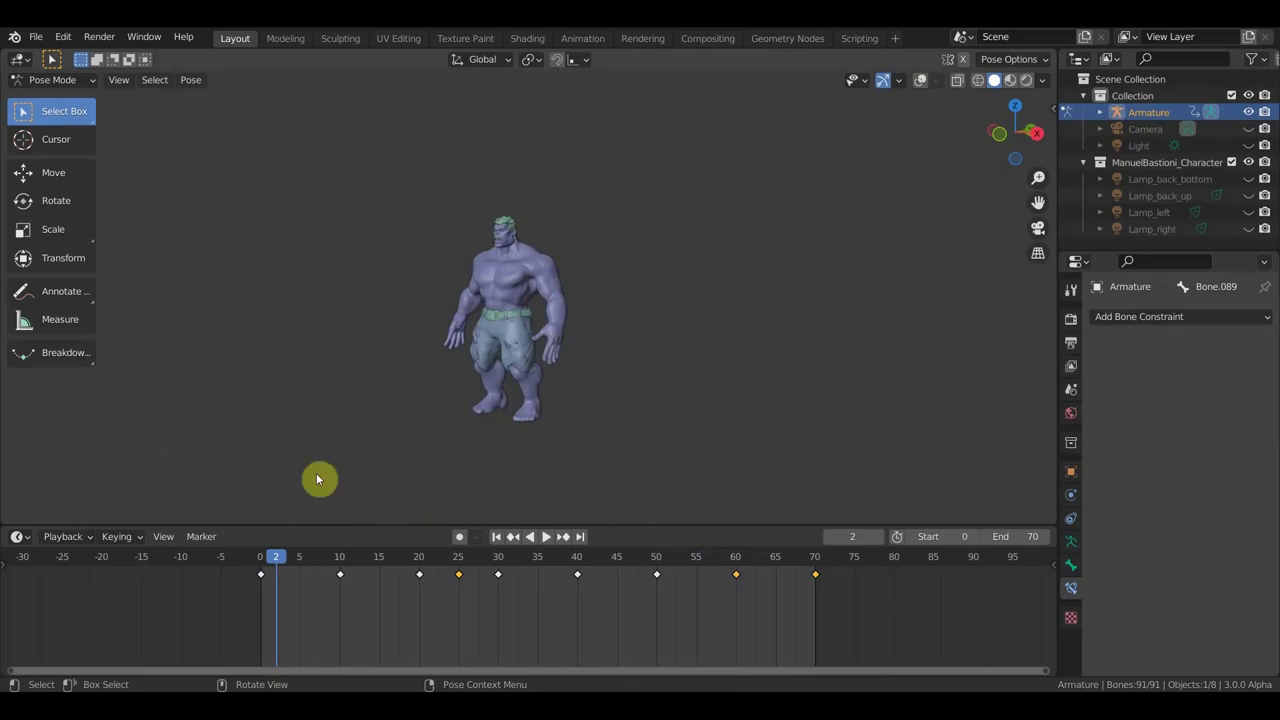
key("space")
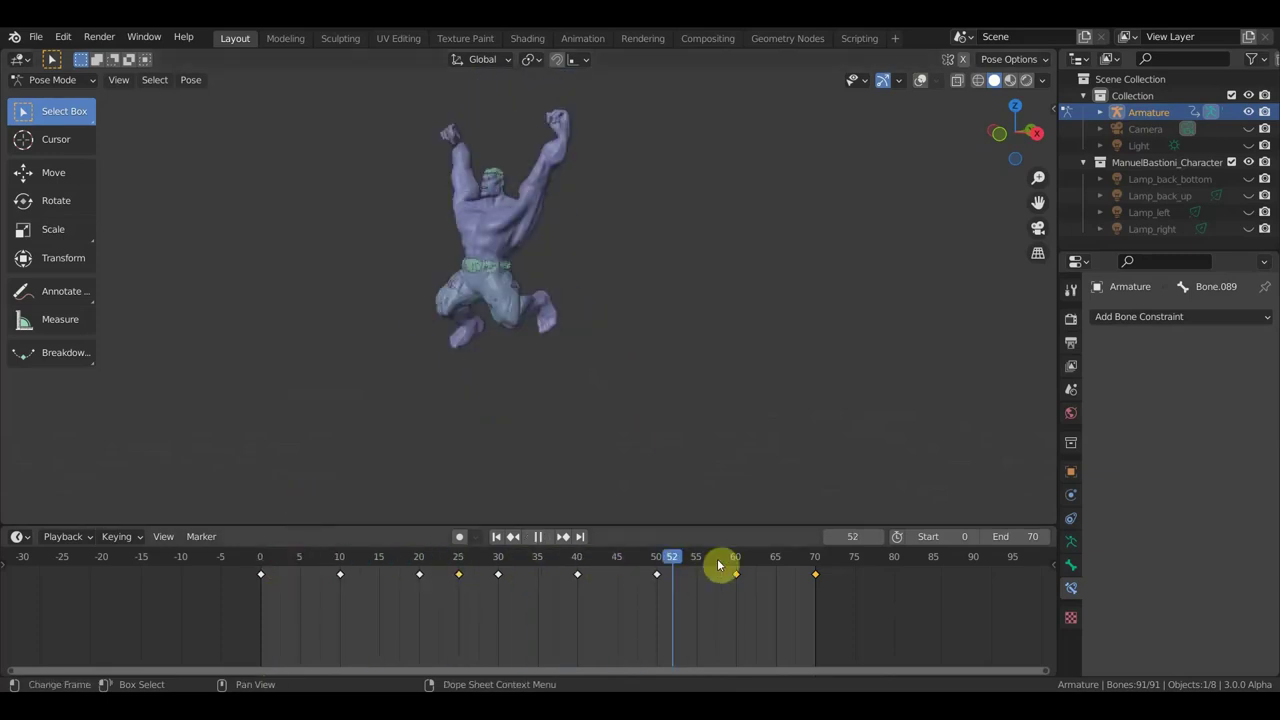
left_click_drag(785, 566, 789, 557)
middle_click_drag(849, 466, 840, 465)
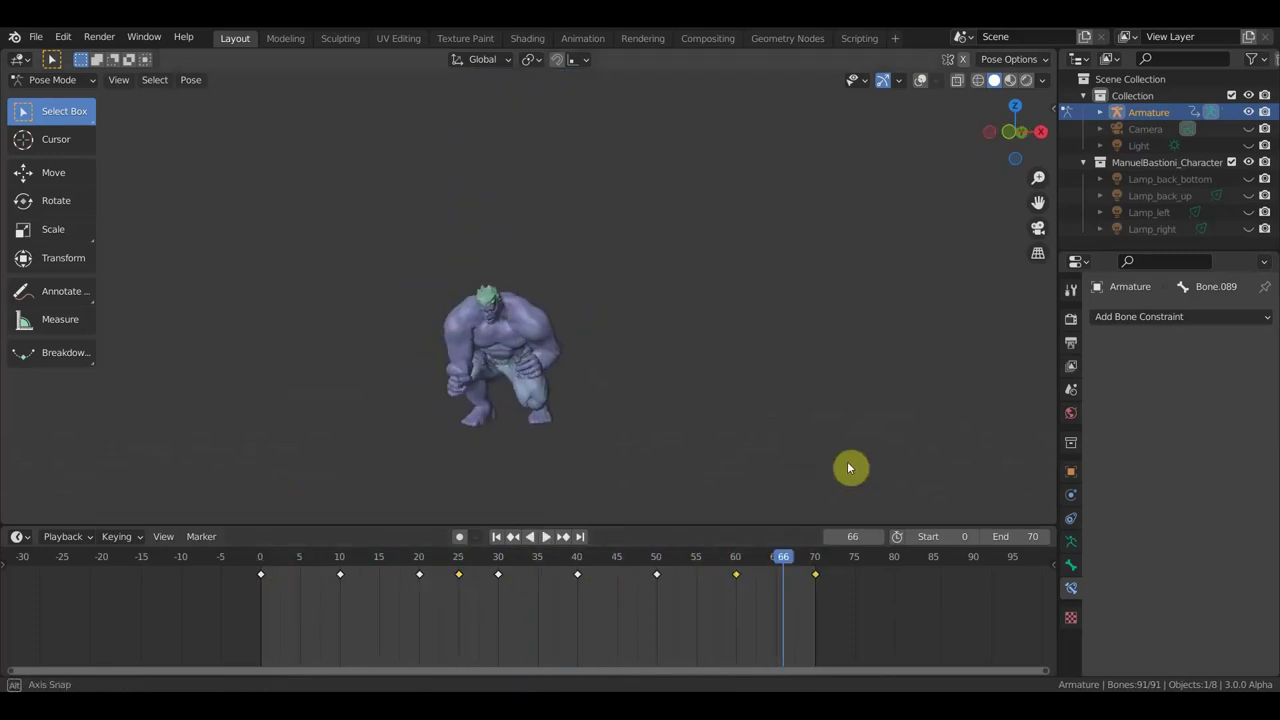
scroll(822, 514, "up", 2)
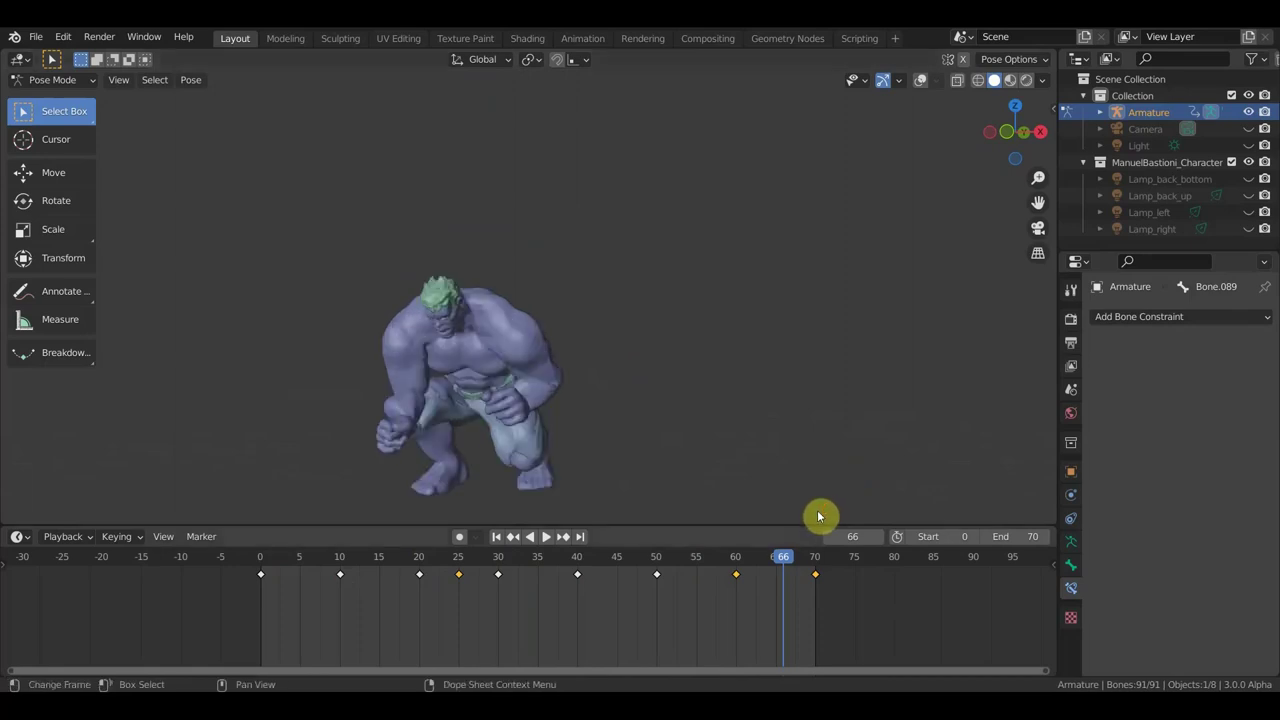
key("space")
left_click_drag(791, 557, 776, 559)
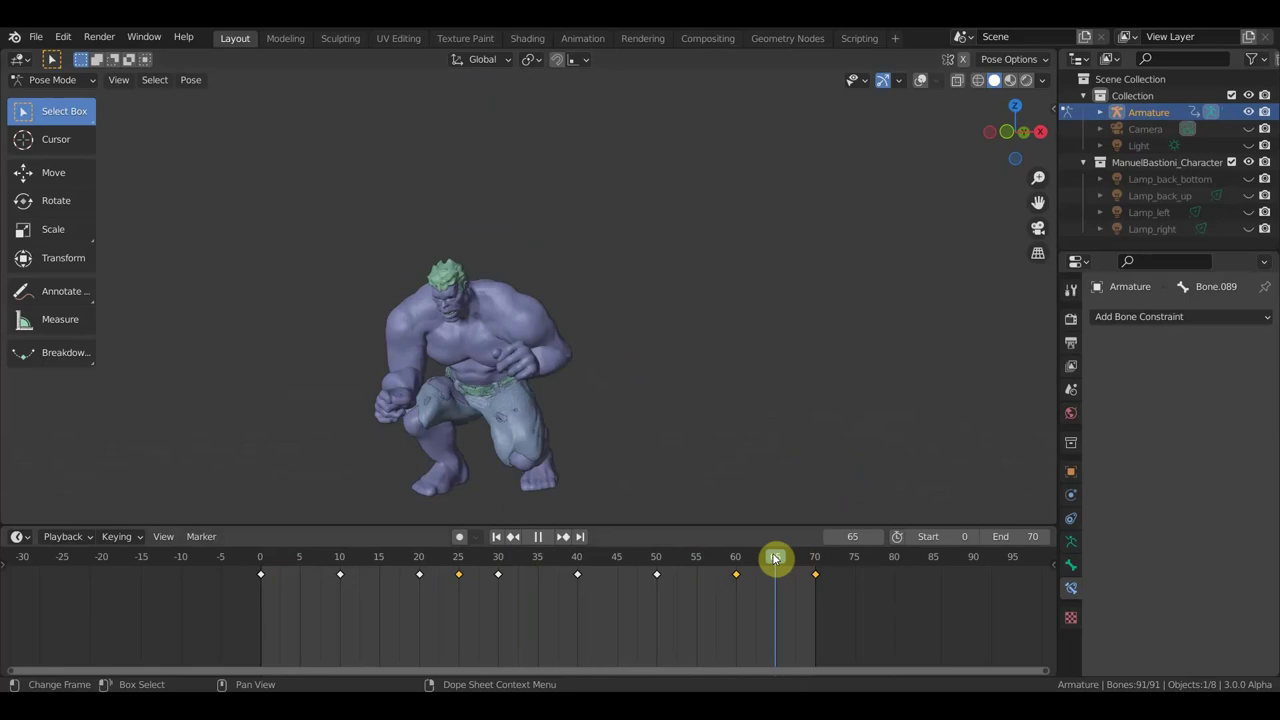
Step: Inspect the frame-65 crouch from frontal and overhead angles, then select Bone.088
middle_click_drag(740, 393, 751, 405)
mouse_move(641, 401)
middle_mouse_down()
mouse_move(663, 320)
mouse_move(657, 377)
mouse_move(646, 388)
mouse_move(666, 274)
mouse_move(665, 311)
mouse_move(668, 300)
middle_mouse_up()
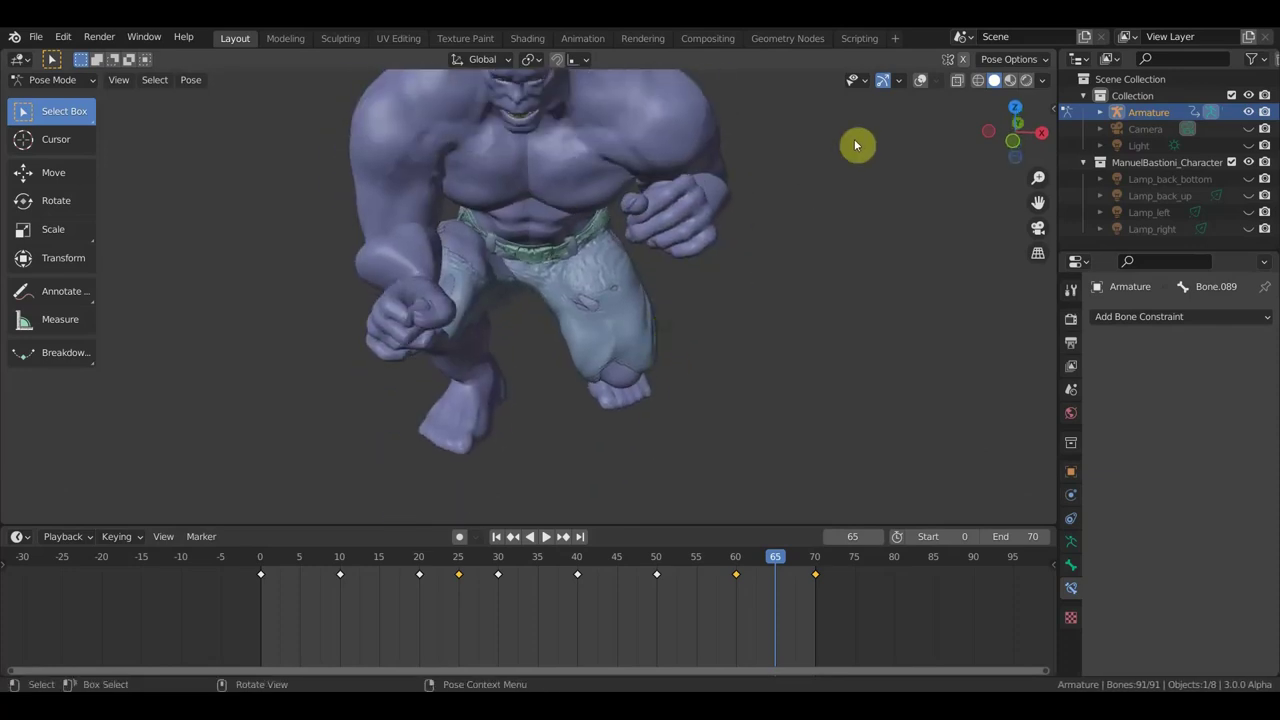
mouse_move(573, 388)
middle_mouse_down()
mouse_move(569, 354)
mouse_move(614, 331)
mouse_move(573, 343)
middle_mouse_up()
left_click(413, 257)
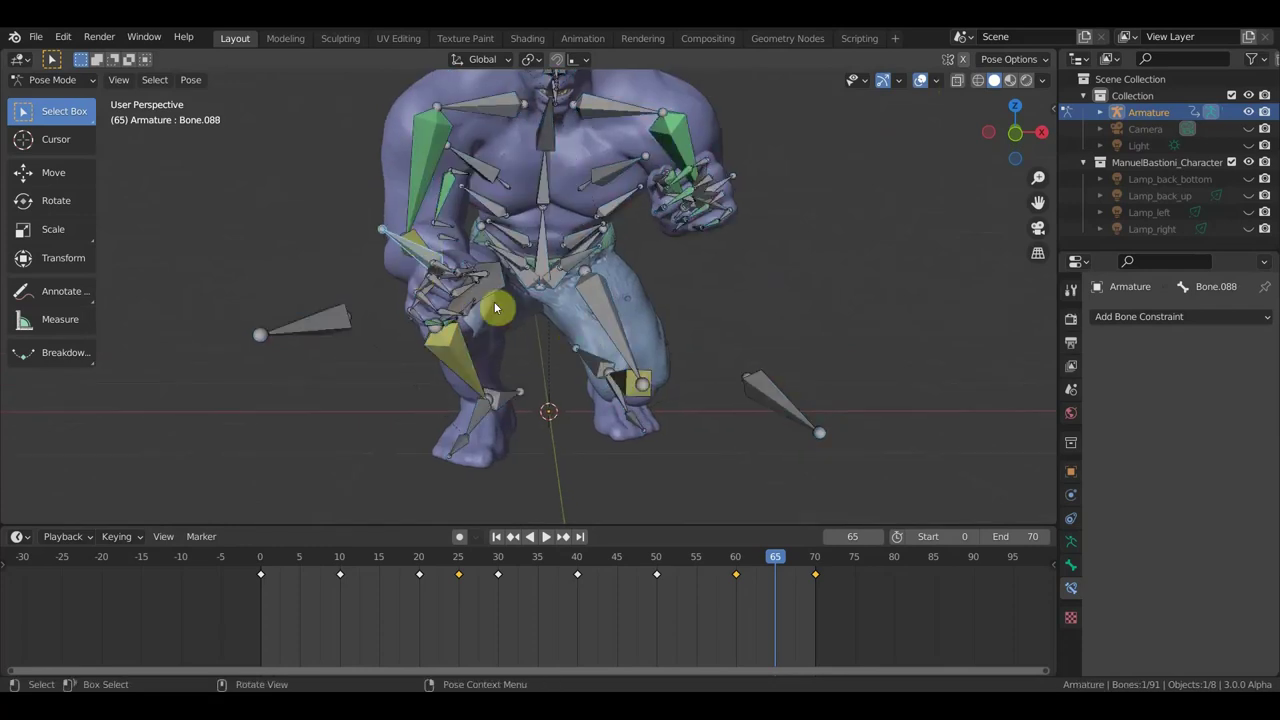
Step: Rotate the selected bone and move the hand bone lower and further inward
key("r")
left_click(480, 292)
mouse_move(606, 217)
middle_mouse_down()
mouse_move(735, 232)
mouse_move(766, 286)
middle_mouse_up()
middle_click_drag(811, 417, 775, 427)
key("g")
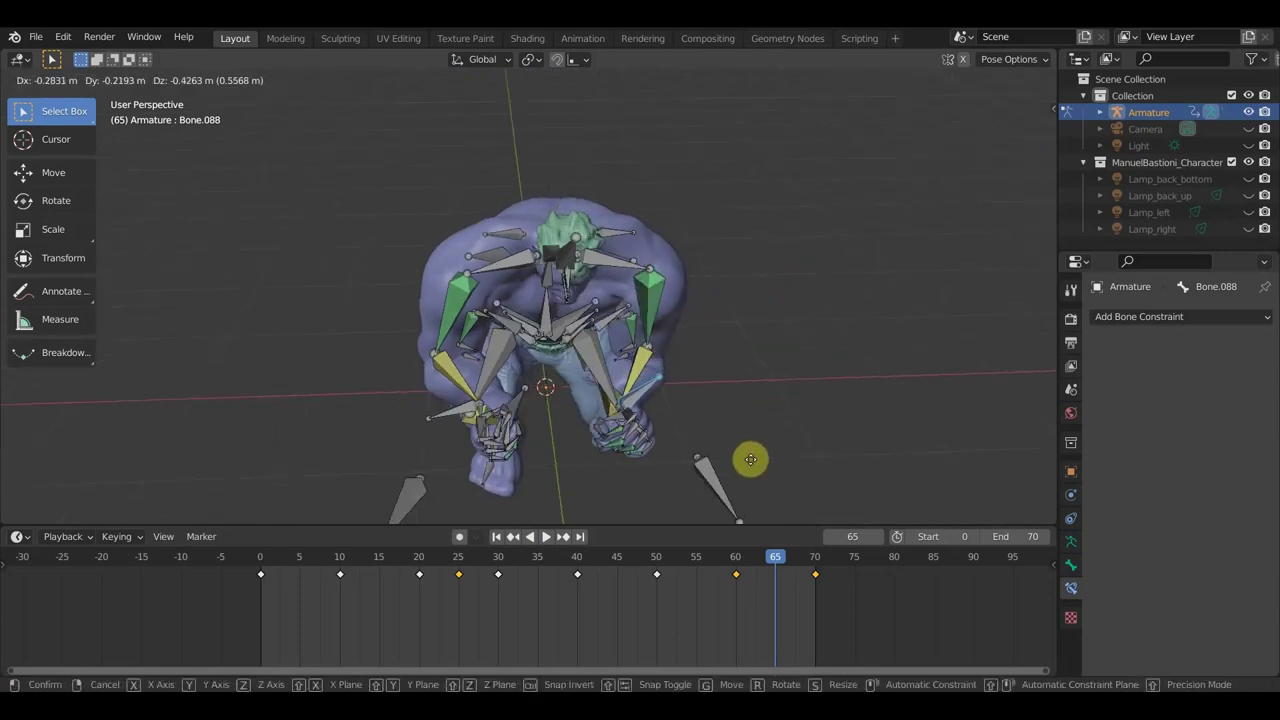
left_click(752, 415)
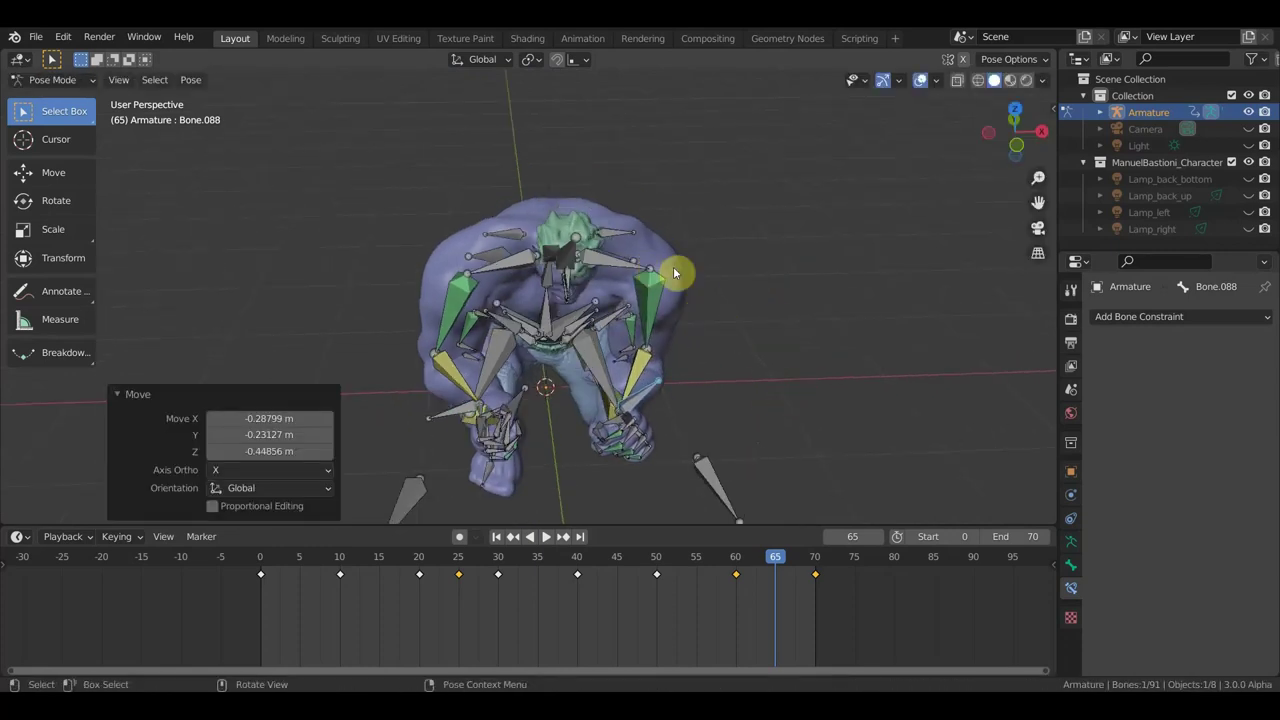
Step: Select Bone.016 and rotate it into place
left_click(700, 286)
key("r")
left_click(693, 308)
mouse_move(726, 320)
middle_mouse_down()
mouse_move(694, 271)
mouse_move(437, 300)
middle_mouse_up()
Step: Rotate and reposition Bone.019 to bring the arm forward
left_click(340, 303)
middle_click_drag(340, 303, 664, 334)
key("r")
left_click(664, 408)
key("g")
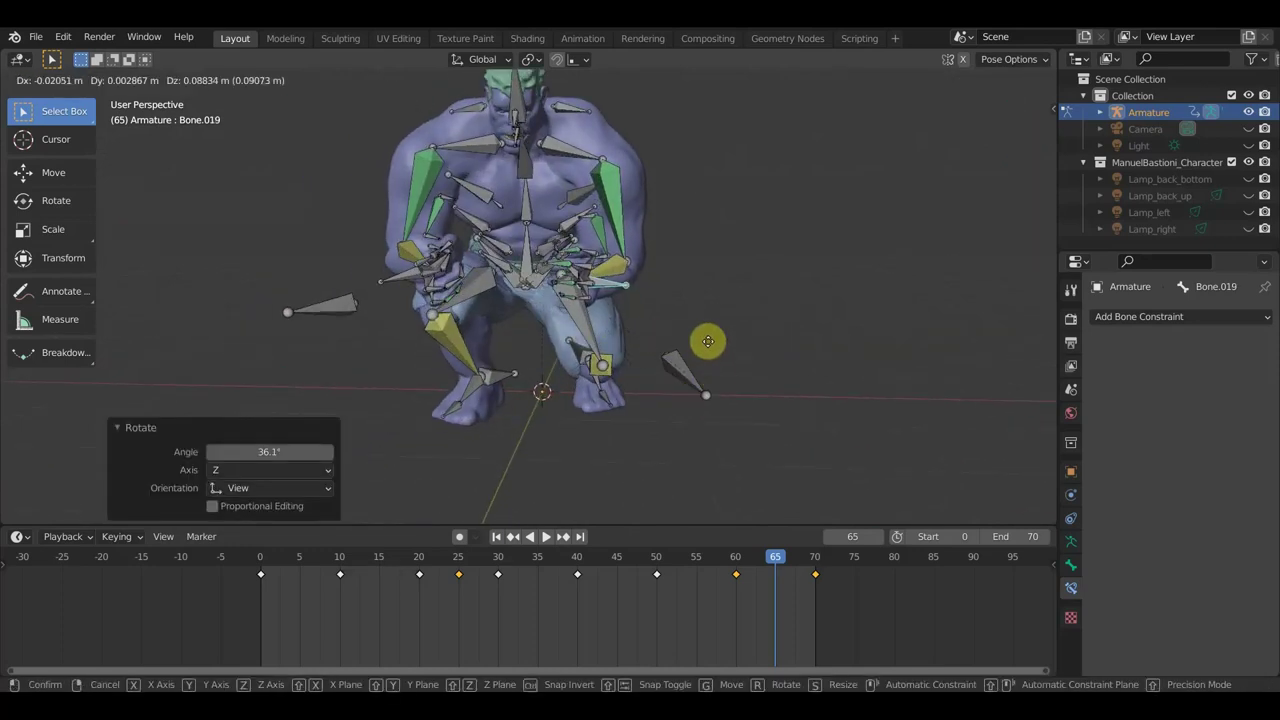
left_click(690, 352)
middle_click_drag(694, 357, 564, 355)
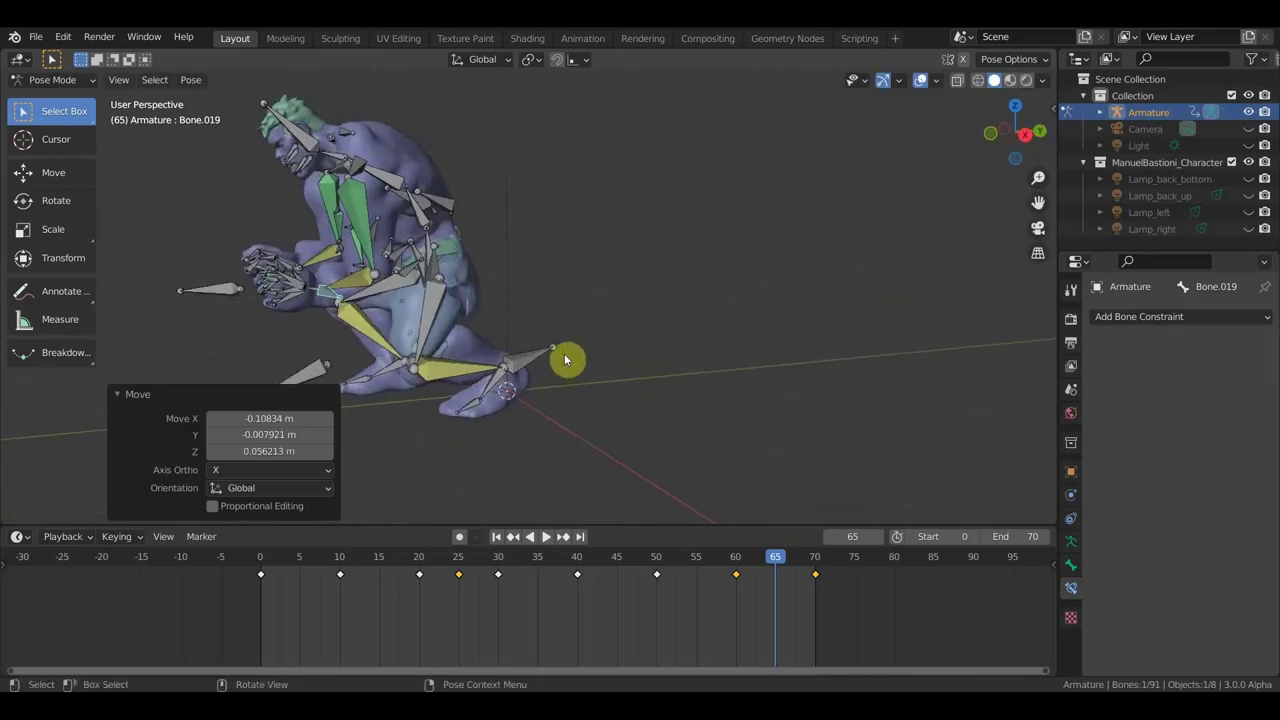
key("g")
left_click(582, 320)
Step: Move Bone.088 and push the hand bone forward
middle_click_drag(266, 300, 466, 313)
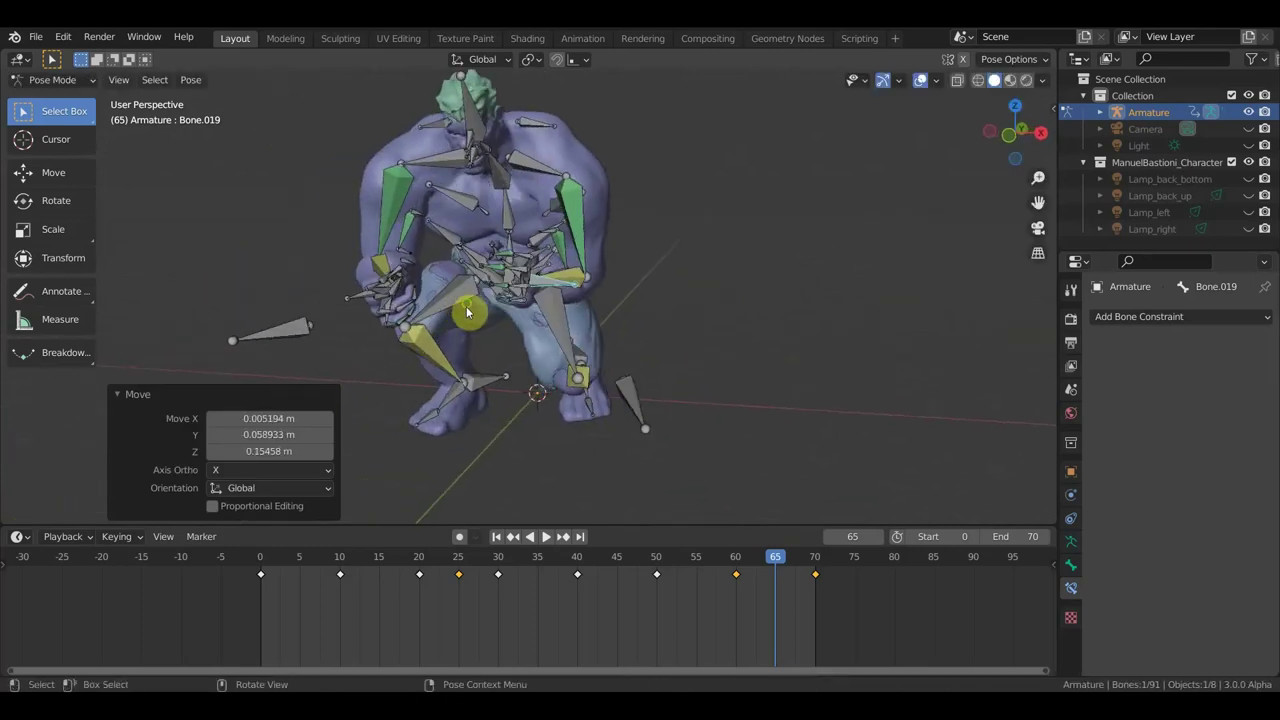
left_click(360, 300)
key("g")
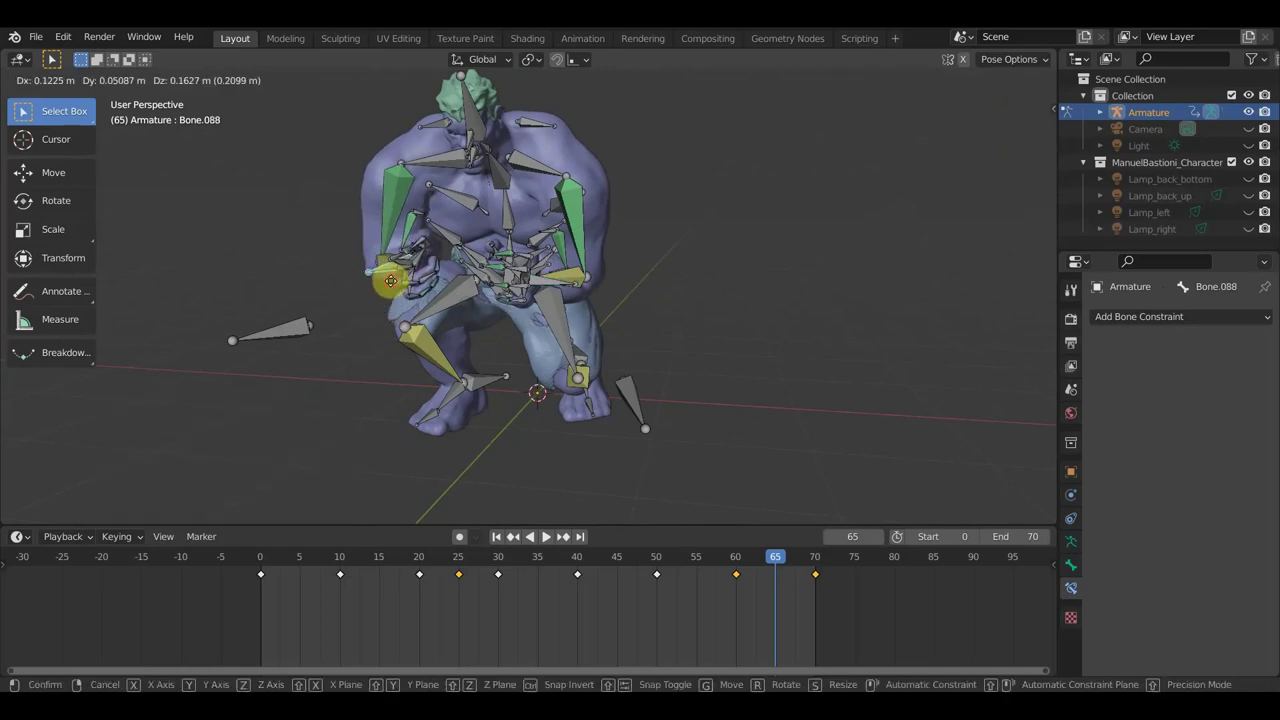
left_click(424, 294)
middle_click_drag(424, 294, 456, 286)
middle_click_drag(528, 304, 704, 314)
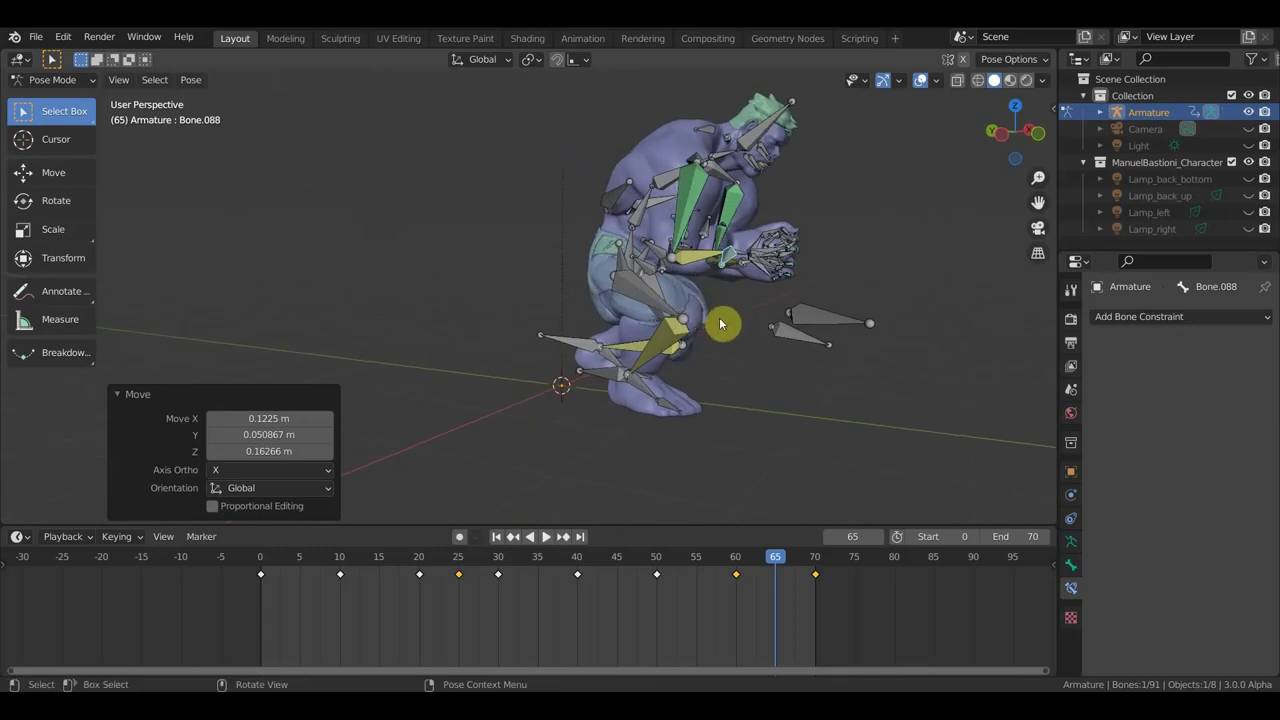
key("g")
left_click(789, 300)
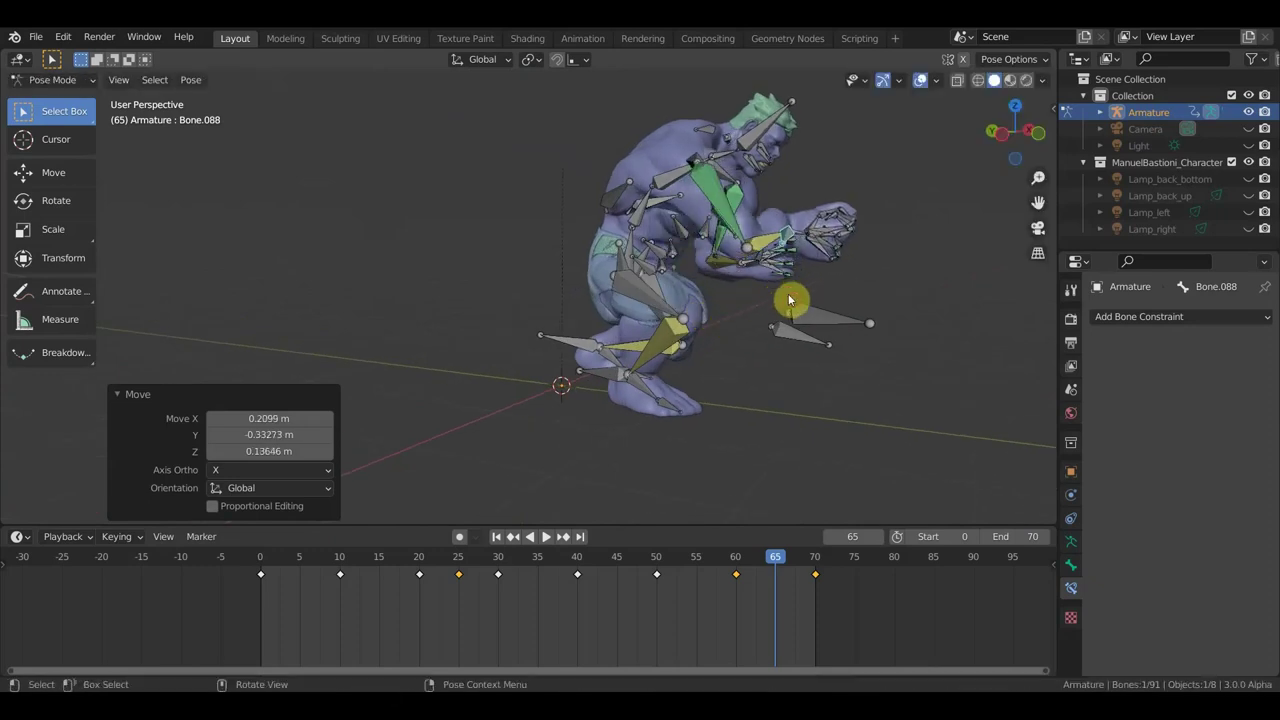
Step: Move Bone.019 to a new hand position on the opposite side
mouse_move(752, 272)
middle_mouse_down()
mouse_move(563, 283)
mouse_move(486, 268)
middle_mouse_up()
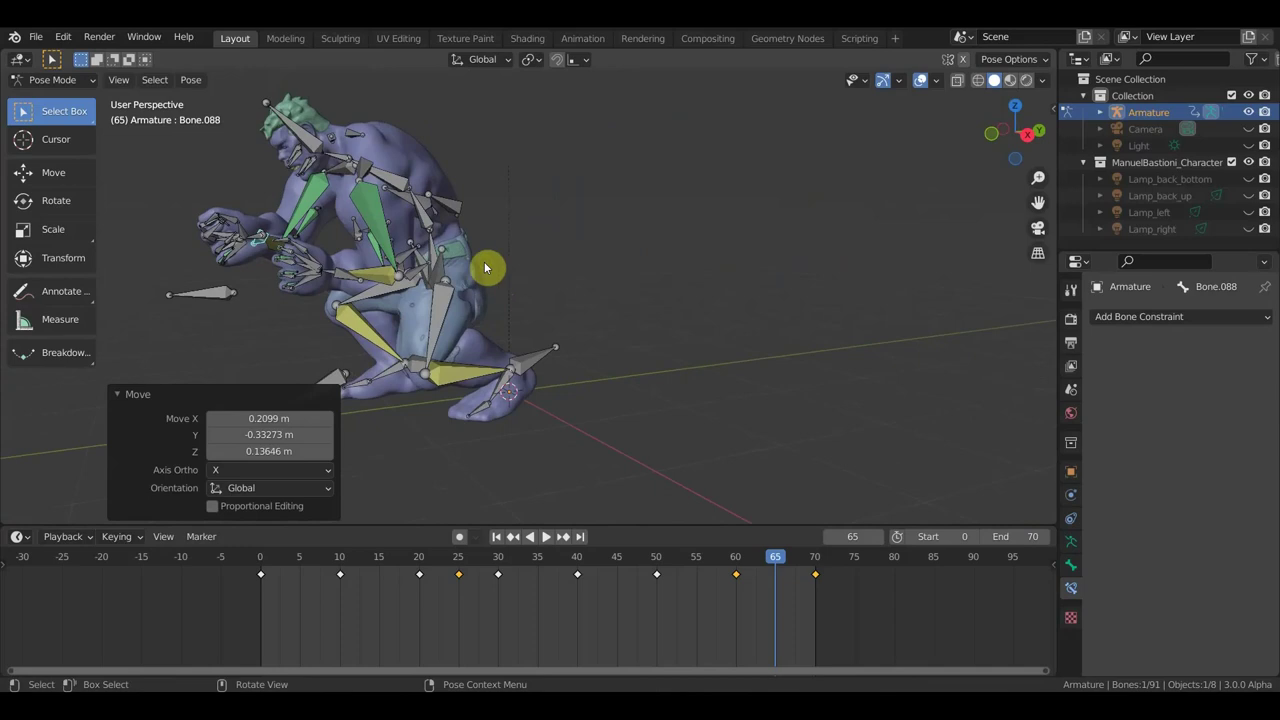
left_click(348, 285)
middle_click_drag(348, 285, 320, 306)
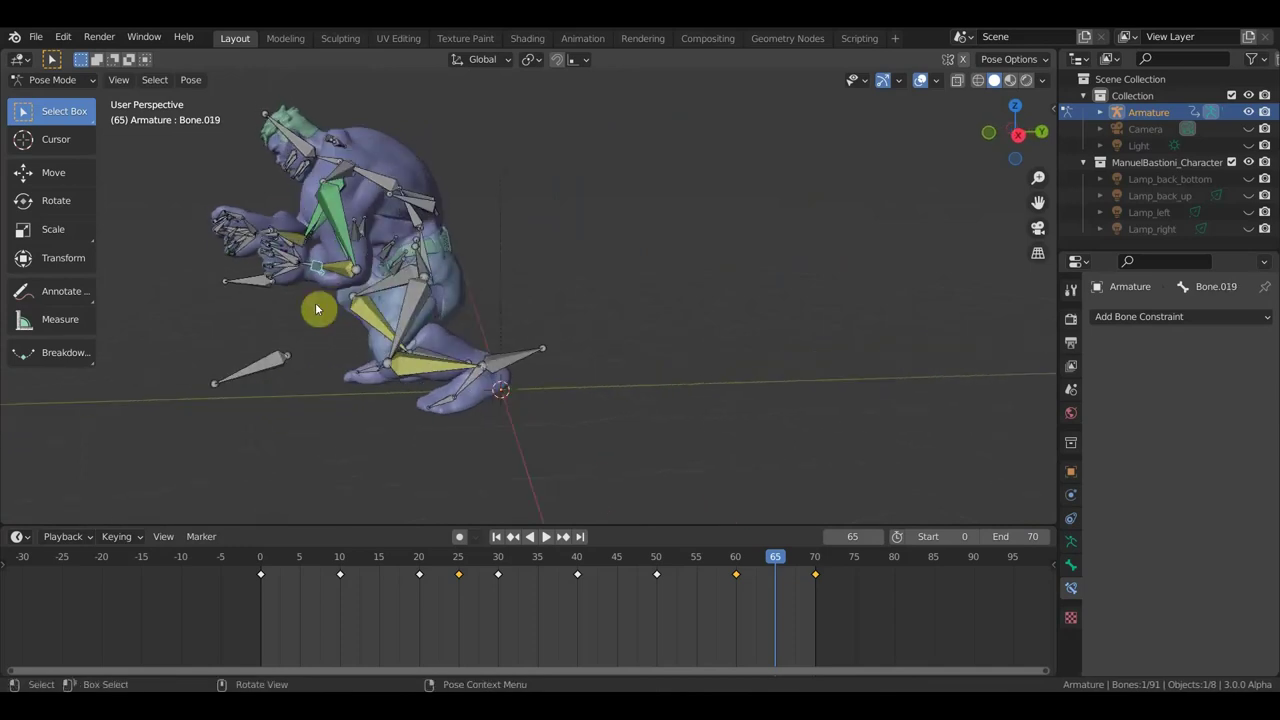
key("g")
left_click(255, 282)
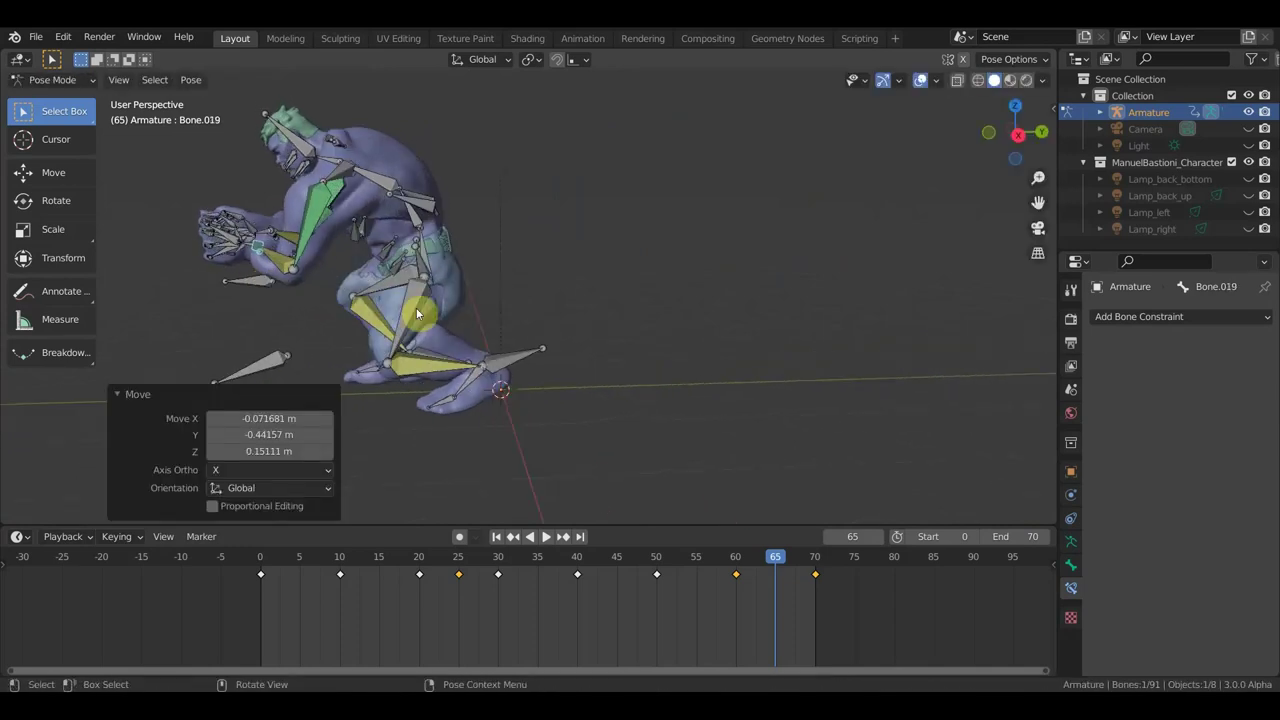
Step: Key the full pose of every bone at frame 65
key("a")
key("i")
left_click(487, 315)
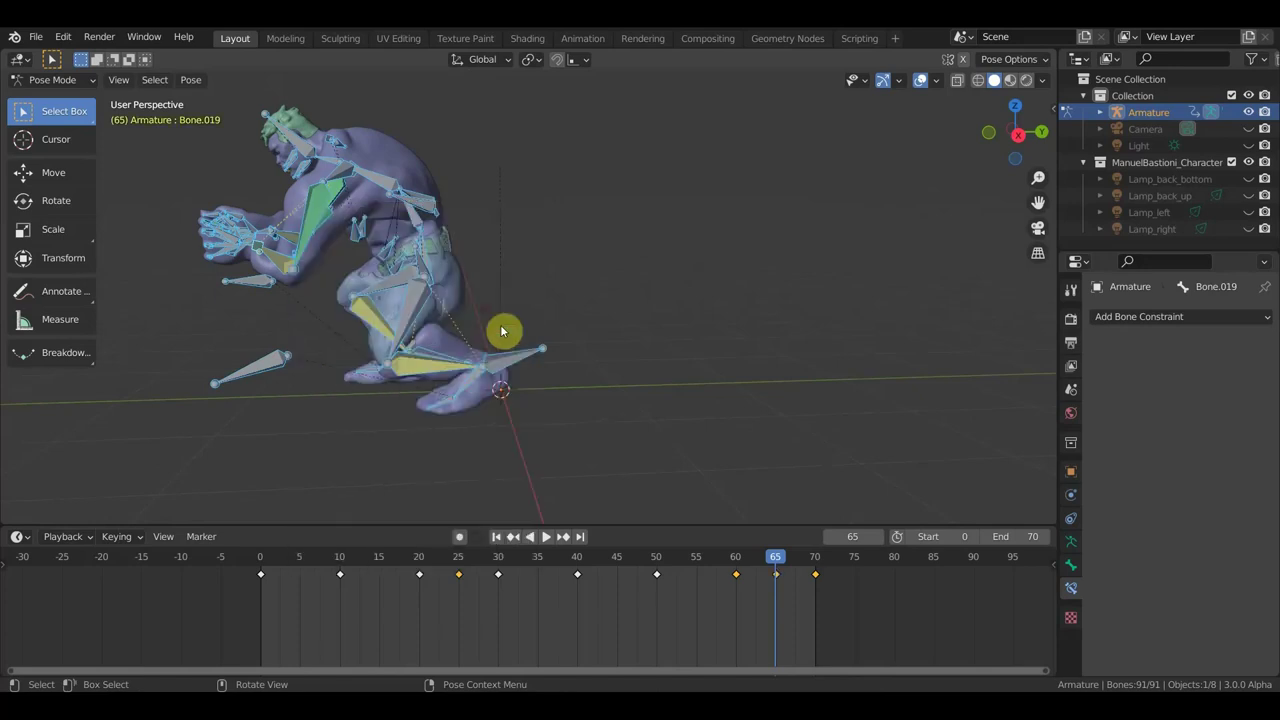
Step: Hide the armature bones, then scrub and reverse-play the landing, stopping at frame 55
mouse_move(780, 557)
left_mouse_down()
mouse_move(809, 563)
mouse_move(712, 560)
mouse_move(845, 560)
mouse_move(766, 557)
mouse_move(800, 557)
left_mouse_up()
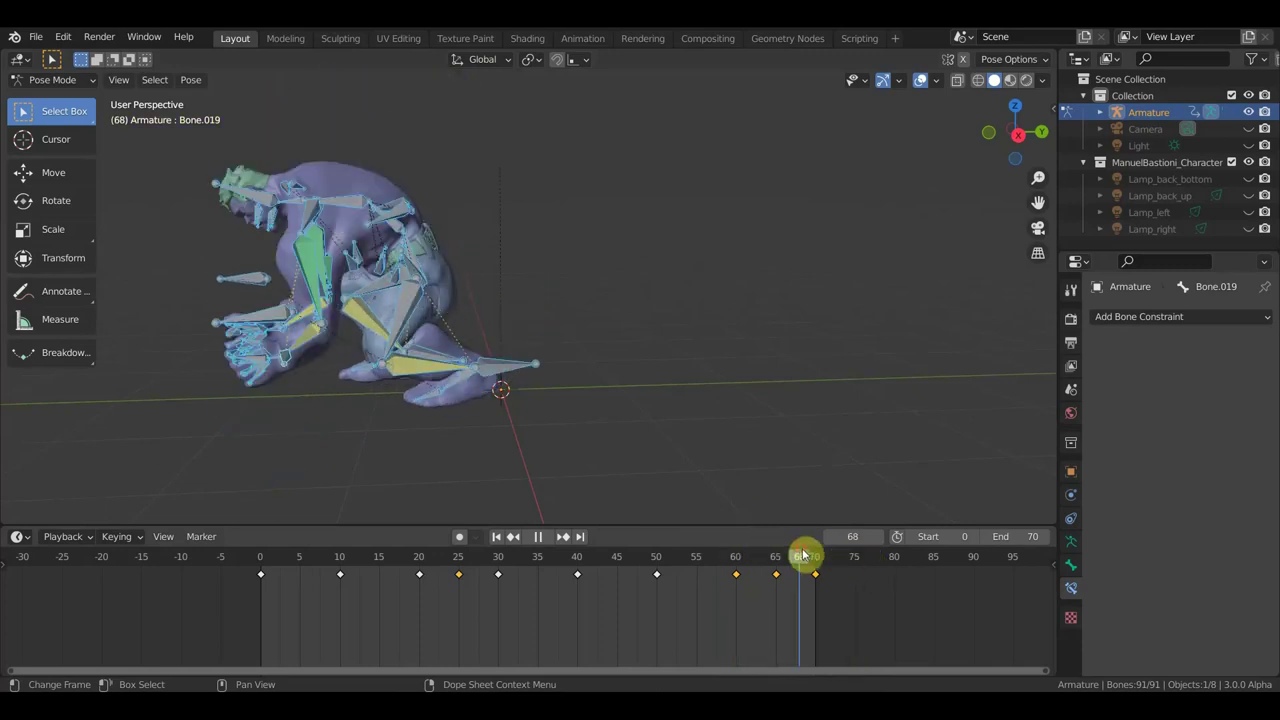
left_click(918, 88)
mouse_move(800, 557)
left_mouse_down()
mouse_move(646, 563)
mouse_move(529, 543)
mouse_move(746, 580)
mouse_move(828, 611)
mouse_move(674, 583)
mouse_move(837, 603)
mouse_move(640, 560)
mouse_move(811, 597)
mouse_move(634, 584)
mouse_move(820, 609)
mouse_move(420, 594)
mouse_move(703, 620)
left_mouse_up()
middle_click_drag(663, 454, 690, 470, "ctrl")
key("shift+ctrl+space")
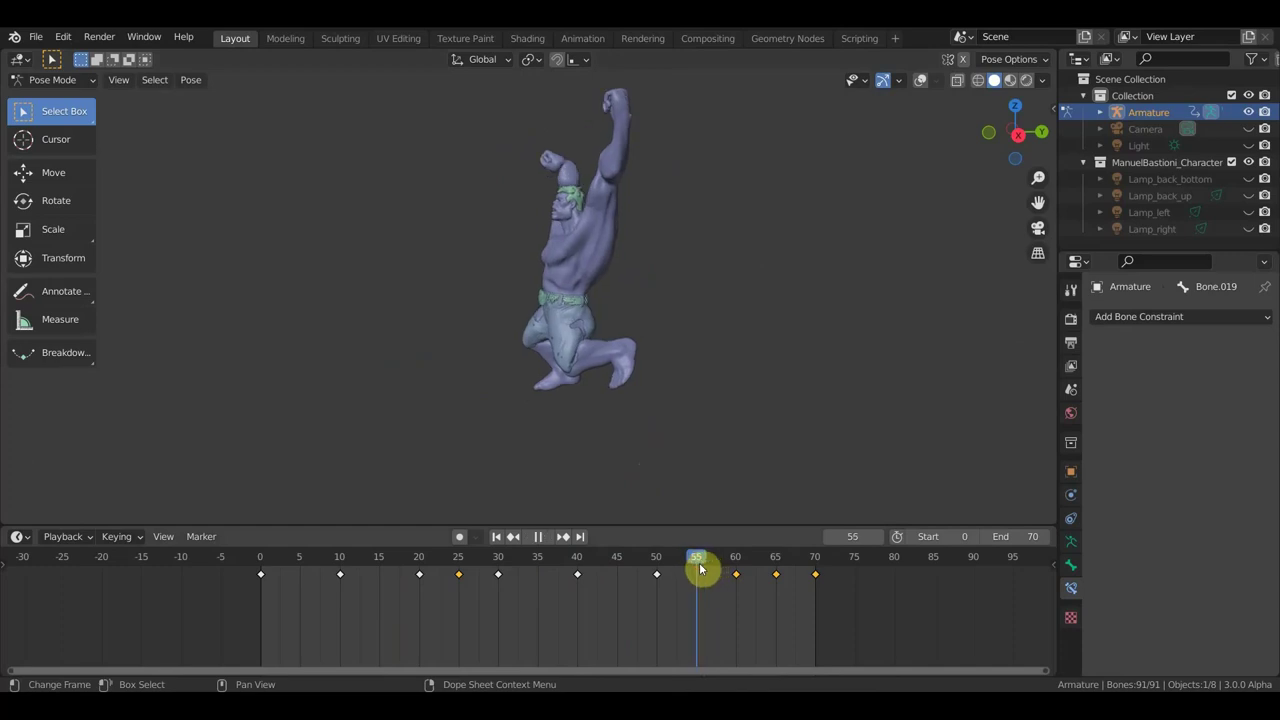
key("space")
mouse_move(703, 383)
middle_mouse_down()
mouse_move(813, 433)
mouse_move(721, 371)
mouse_move(700, 420)
middle_mouse_up()
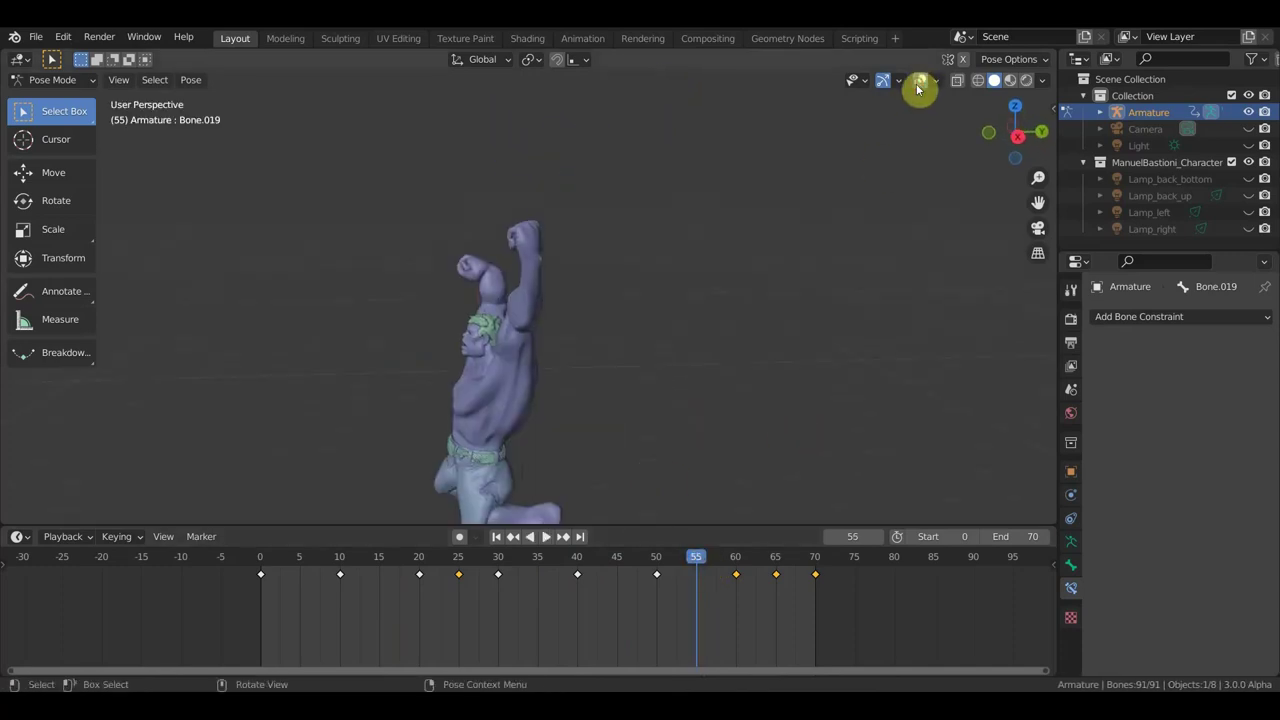
Step: Show the bones through the mesh with X-ray and move the raised hand bone
key("alt+z")
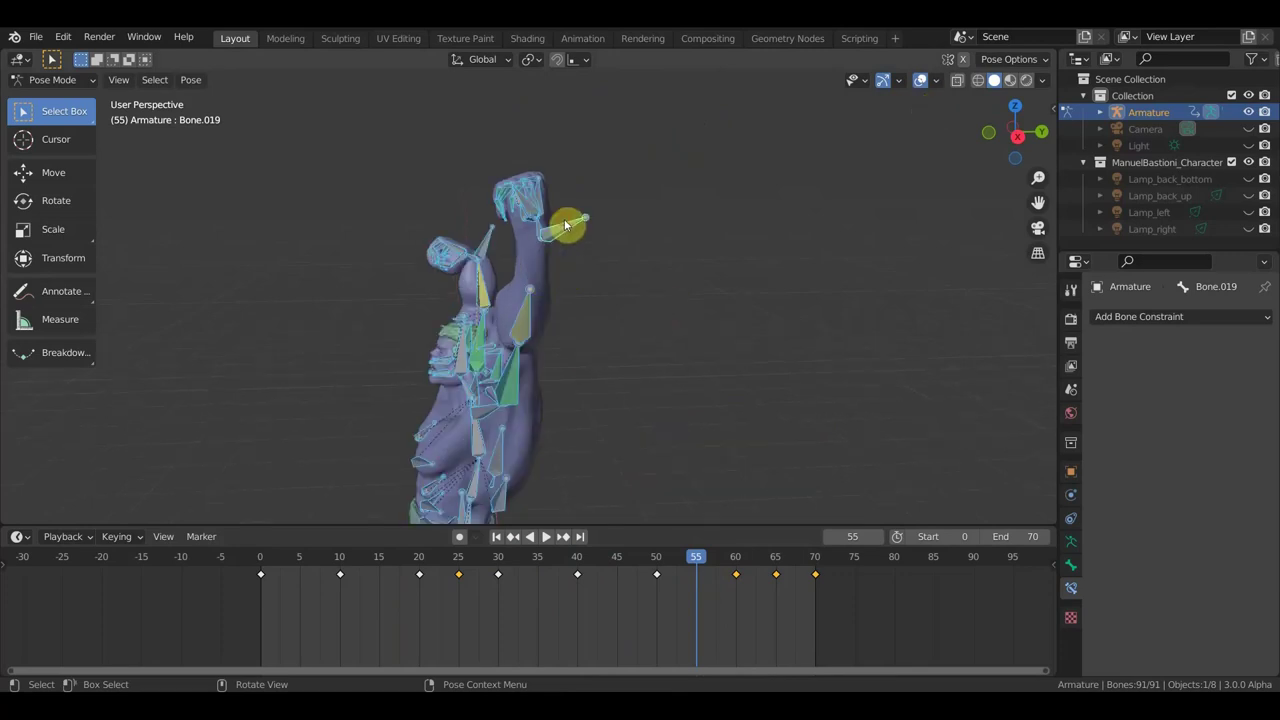
left_click(572, 230)
key("g")
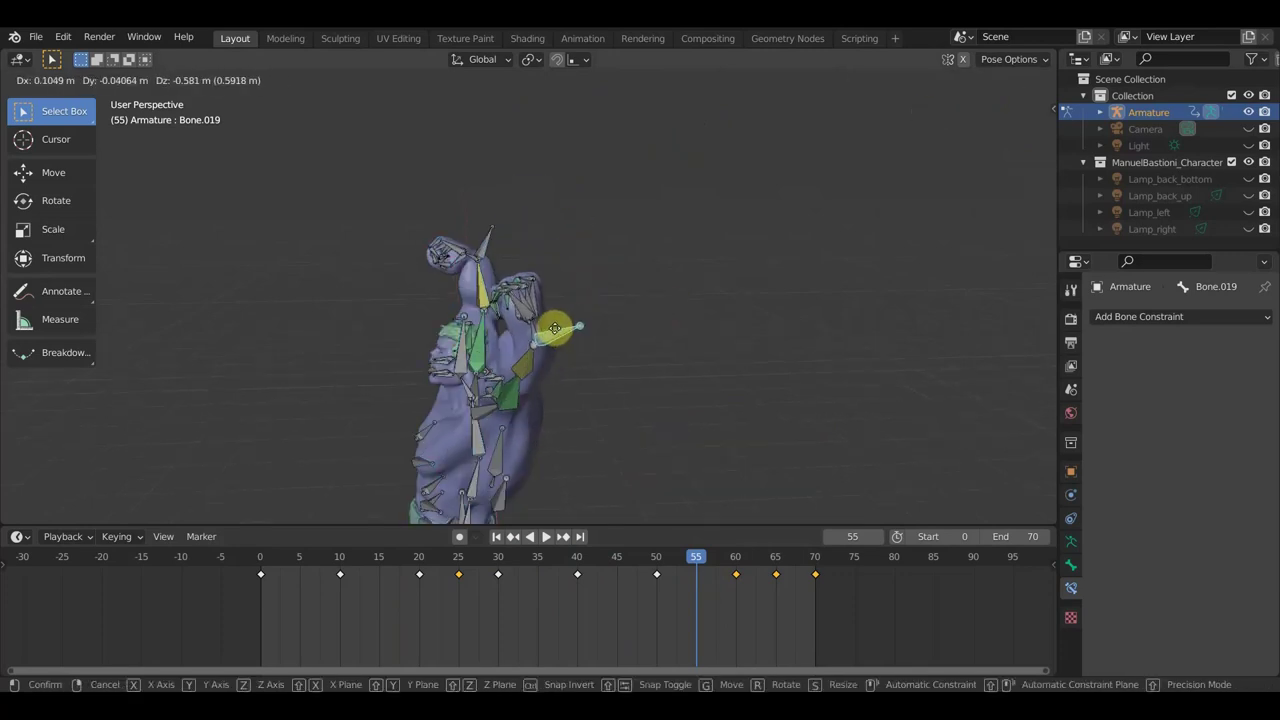
left_click(523, 331)
mouse_move(559, 340)
middle_mouse_down()
mouse_move(572, 331)
mouse_move(546, 305)
mouse_move(360, 357)
mouse_move(430, 346)
middle_mouse_up()
Step: Rotate the arm bone to -67.8° and shift its position
key("r")
left_click(402, 175)
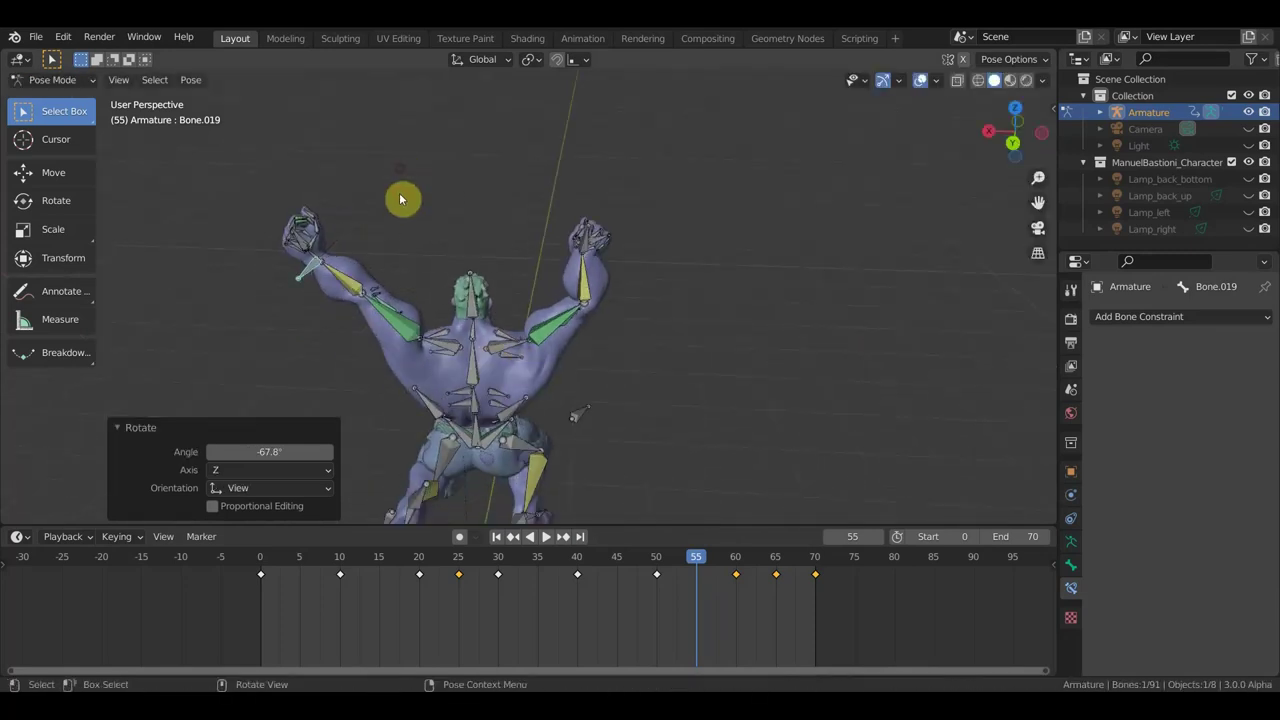
key("g")
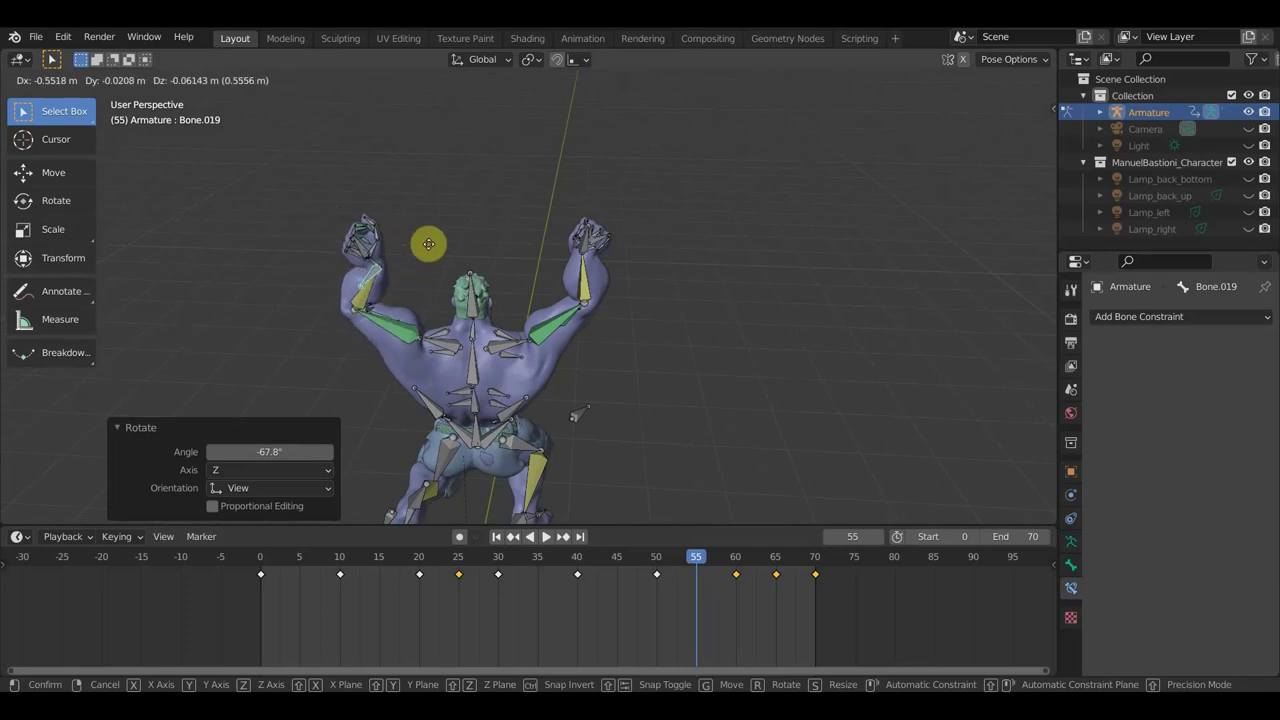
left_click(428, 244)
middle_click_drag(428, 250, 423, 274)
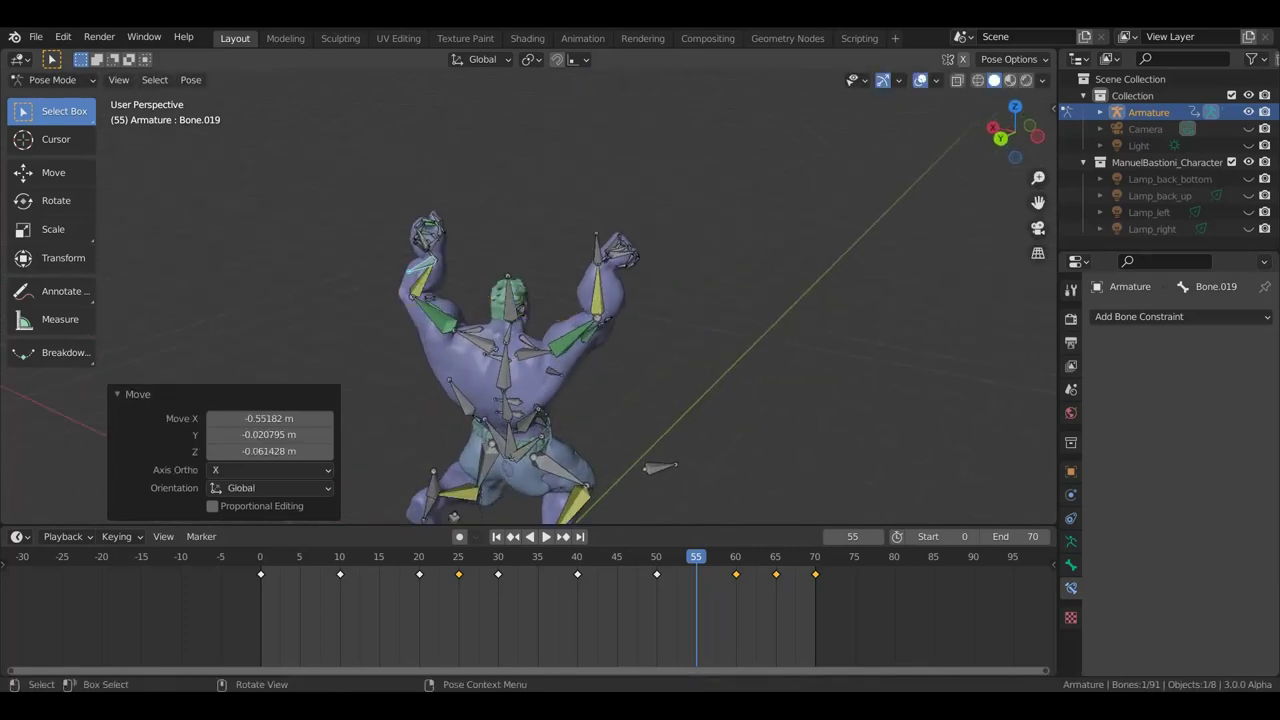
Step: Rotate the left arm bone 45.3° and raise it
key("r")
left_click(480, 349)
key("g")
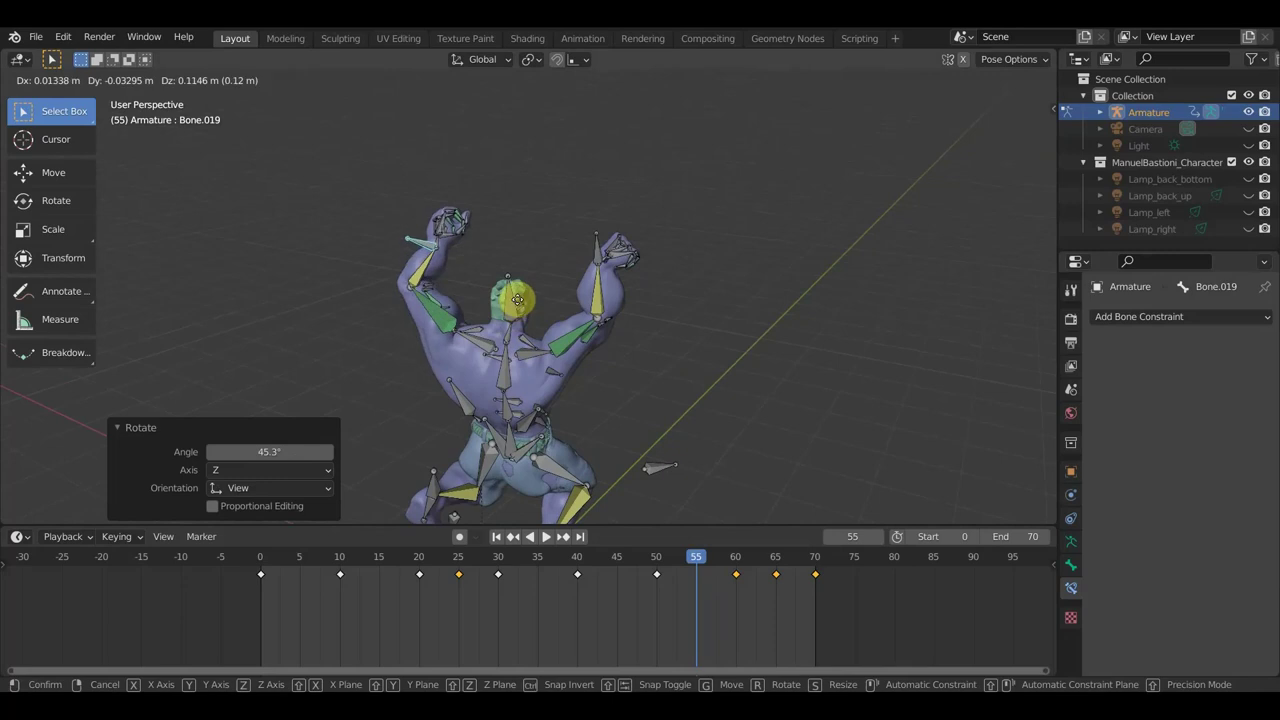
left_click(518, 302)
Step: Rotate Bone.088 by 31.2°, then by -52.7°
left_click(600, 245)
mouse_move(657, 280)
middle_mouse_down()
mouse_move(717, 266)
mouse_move(733, 220)
middle_mouse_up()
key("r")
left_click(700, 363)
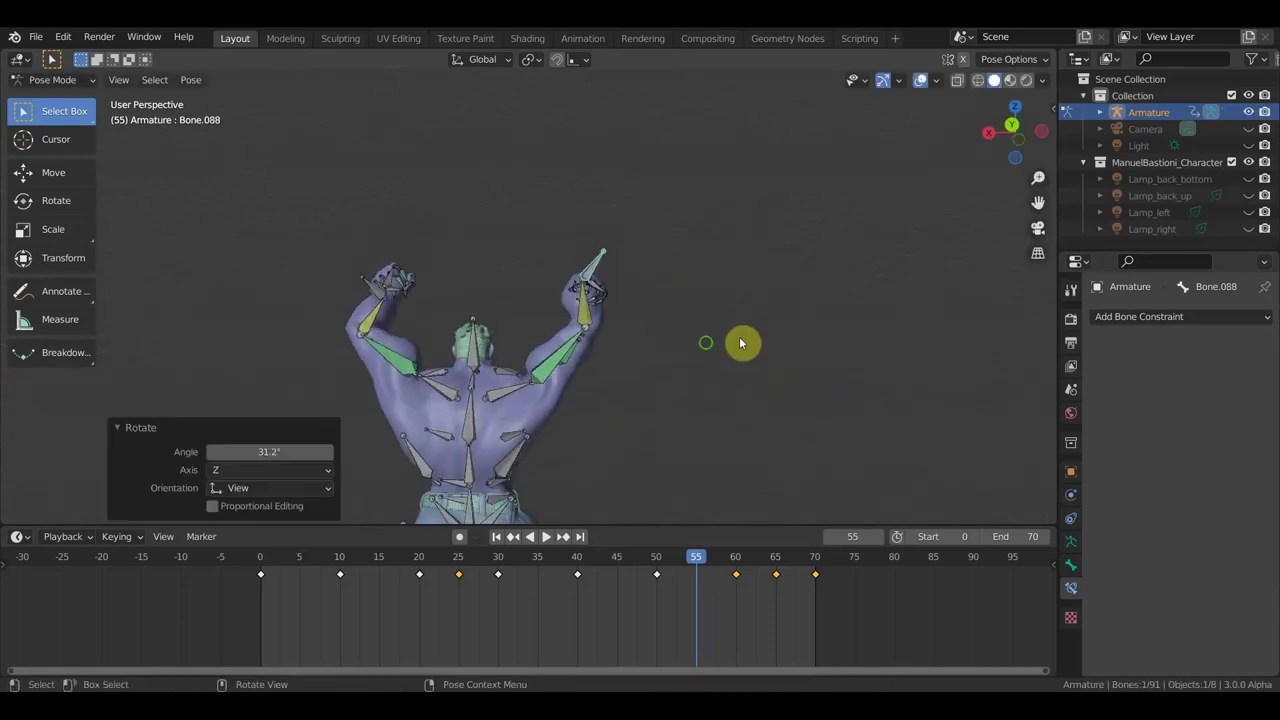
middle_click_drag(700, 363, 513, 401)
key("r")
left_click(742, 210)
mouse_move(742, 210)
middle_mouse_down()
mouse_move(686, 226)
mouse_move(623, 203)
mouse_move(540, 202)
middle_mouse_up()
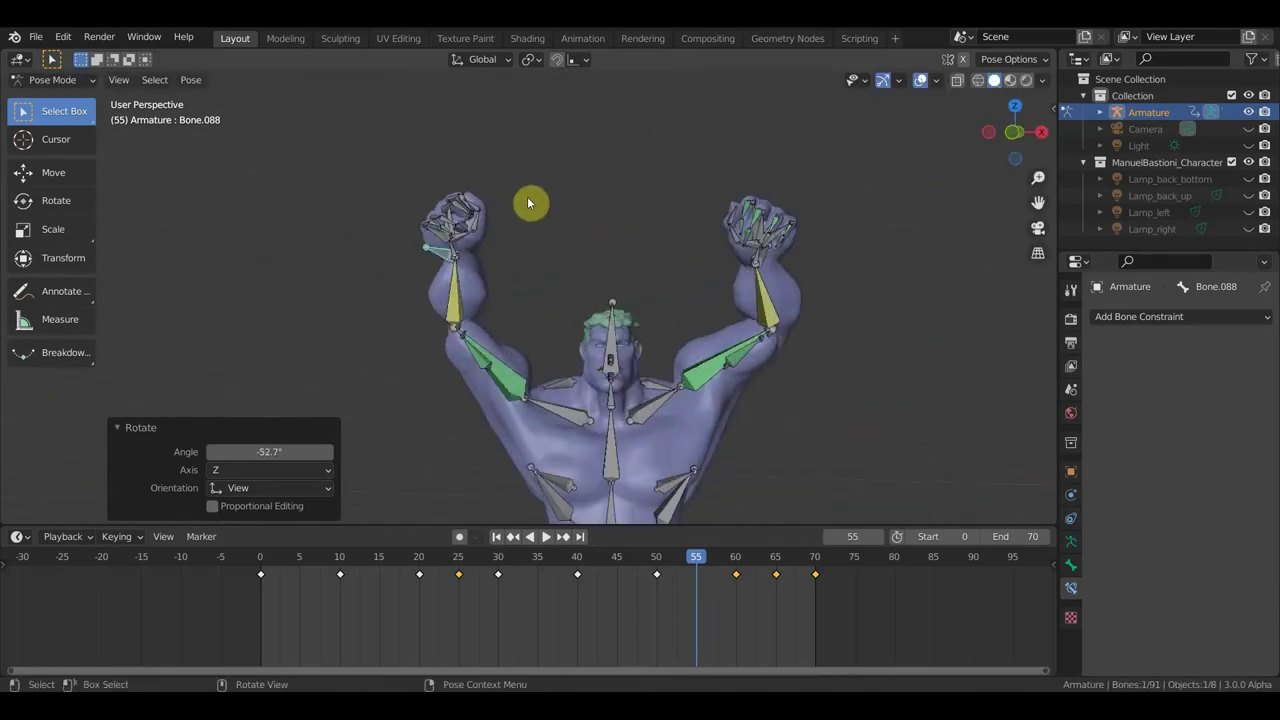
Step: Rotate the arm bone 19.4° and inspect the kneeling pose side-on
key("r")
left_click(517, 258)
mouse_move(502, 319)
middle_mouse_down()
mouse_move(414, 354)
mouse_move(449, 346)
mouse_move(484, 307)
middle_mouse_up()
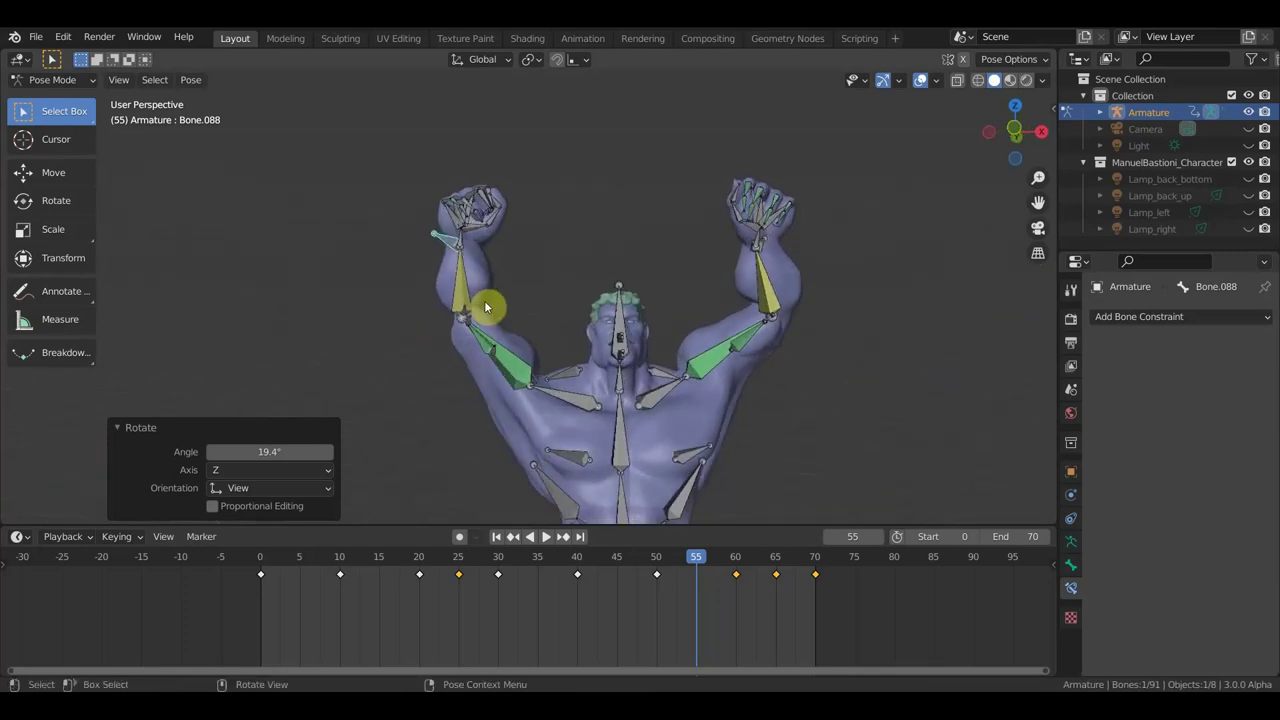
scroll(515, 335, "down", 2)
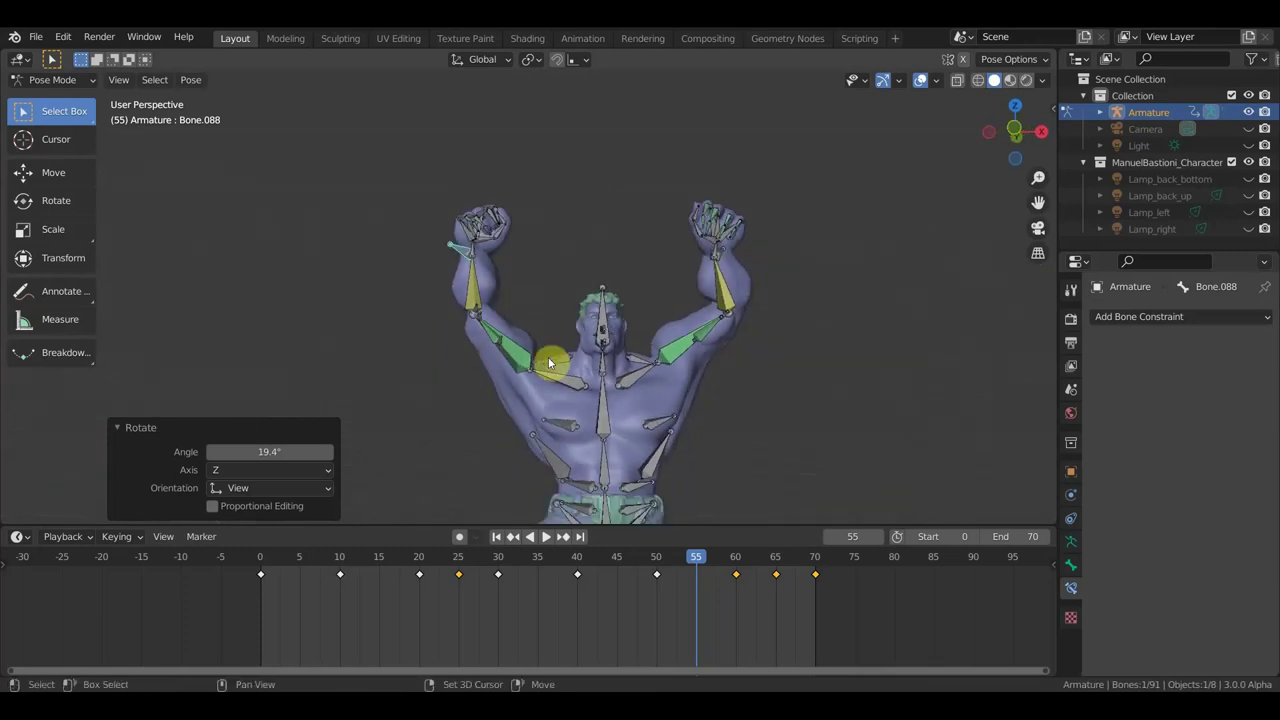
scroll(549, 363, "down", 2)
middle_click_drag(540, 340, 521, 288)
mouse_move(576, 343)
middle_mouse_down()
mouse_move(646, 360)
mouse_move(491, 374)
mouse_move(553, 392)
middle_mouse_up()
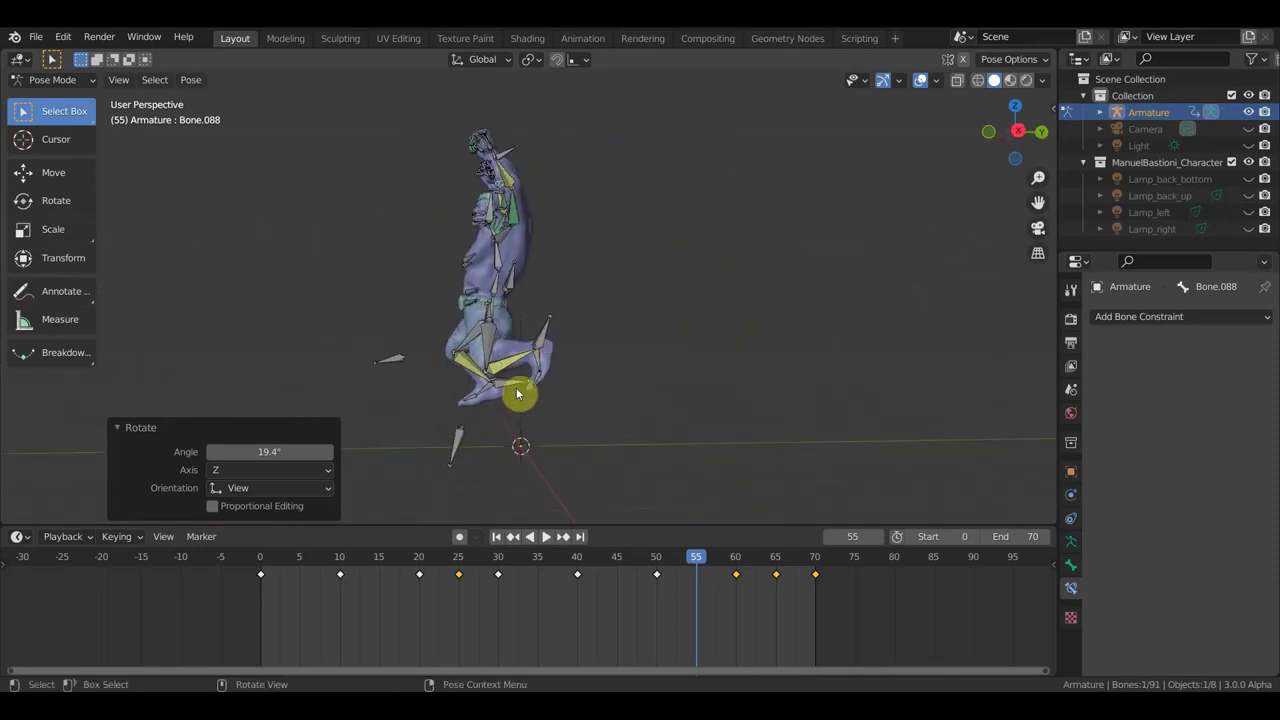
Step: Move leg bone Bone.012 and rotate Bone.002 by -12.8°
left_click(512, 382)
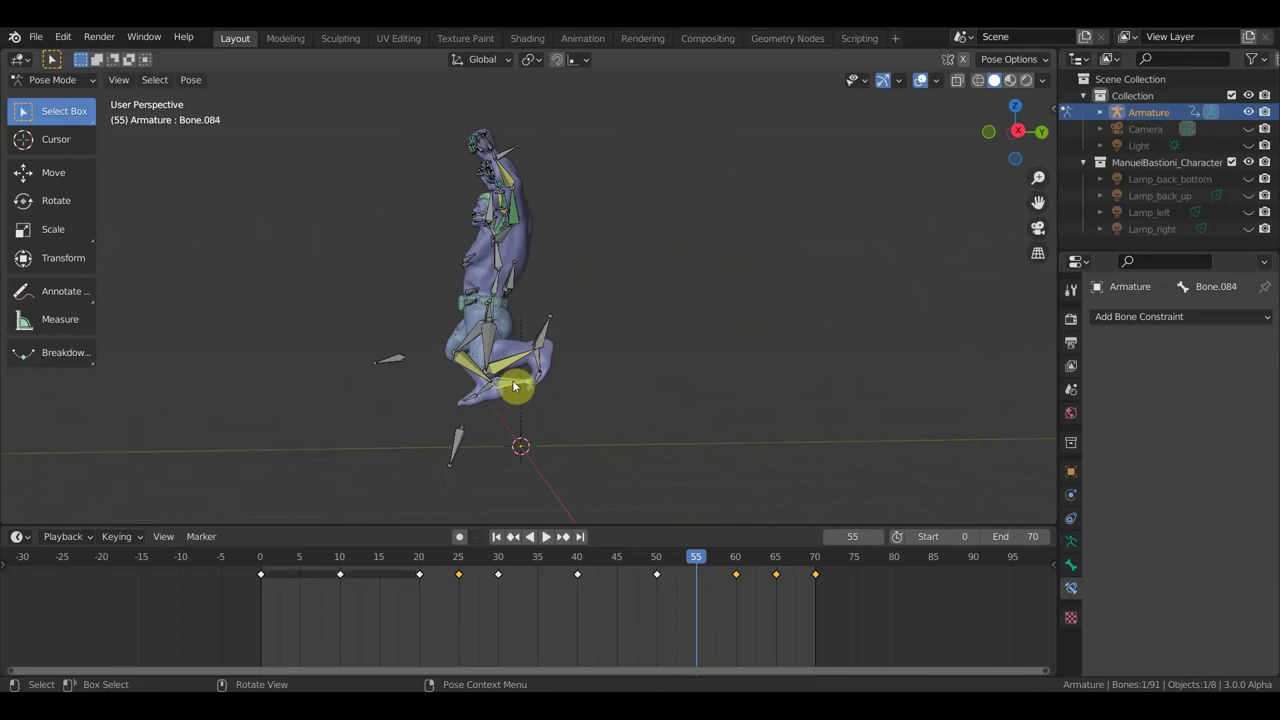
left_click(546, 325)
key("g")
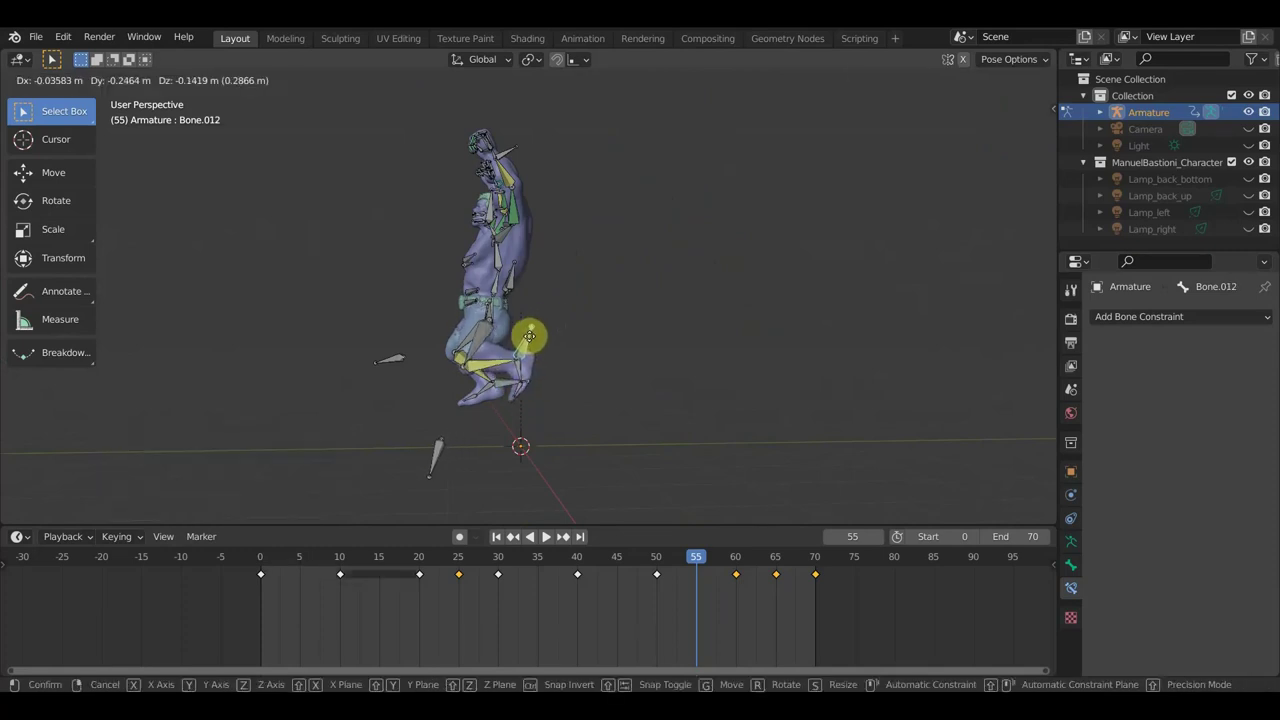
left_click(520, 343)
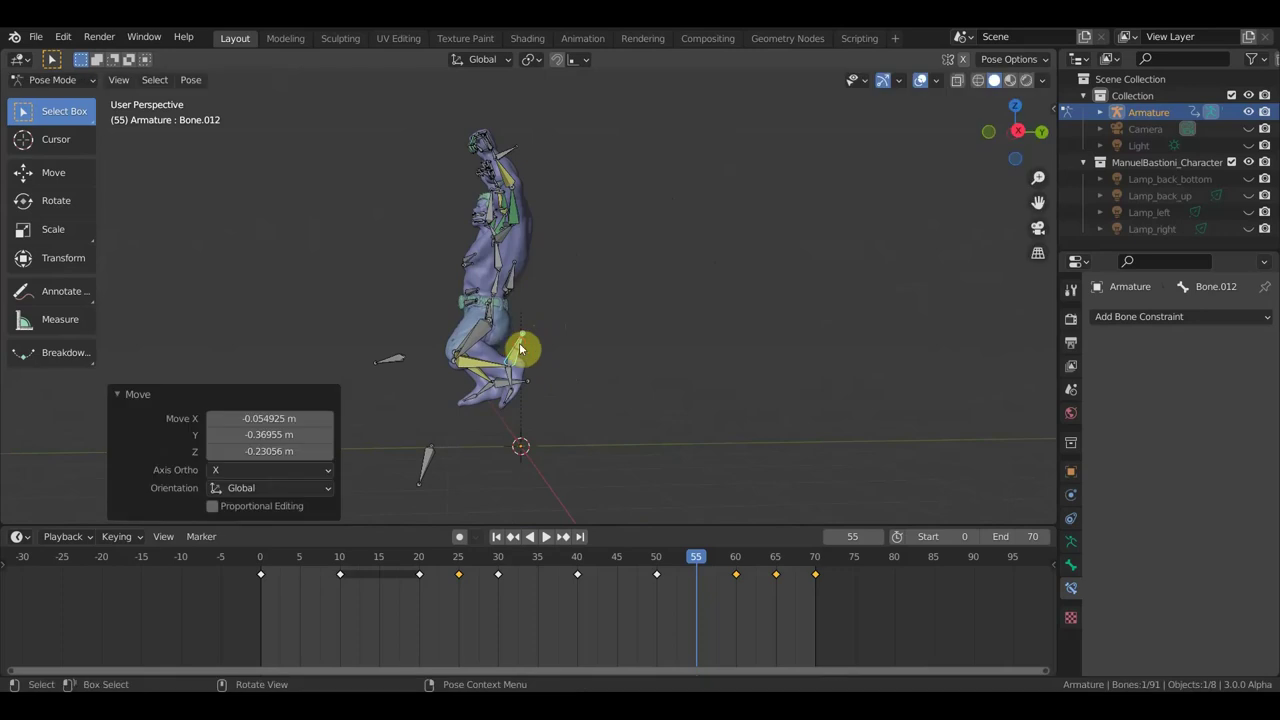
left_click(500, 262)
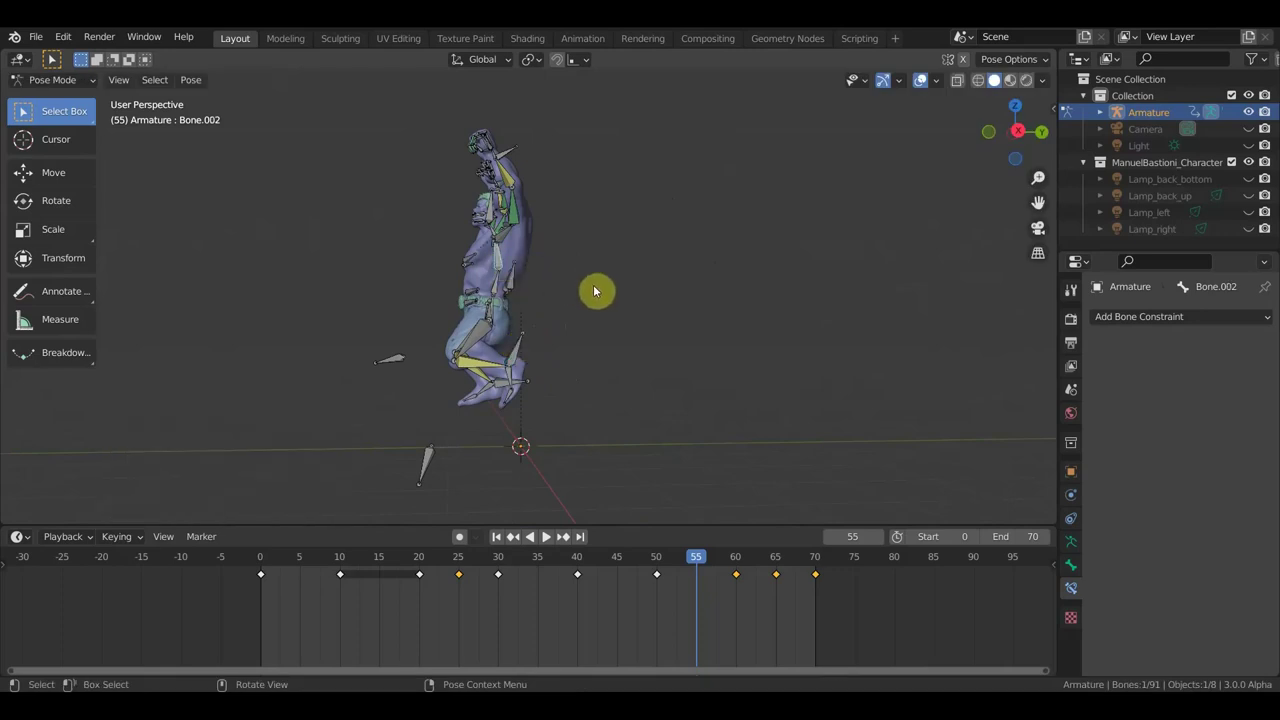
key("r")
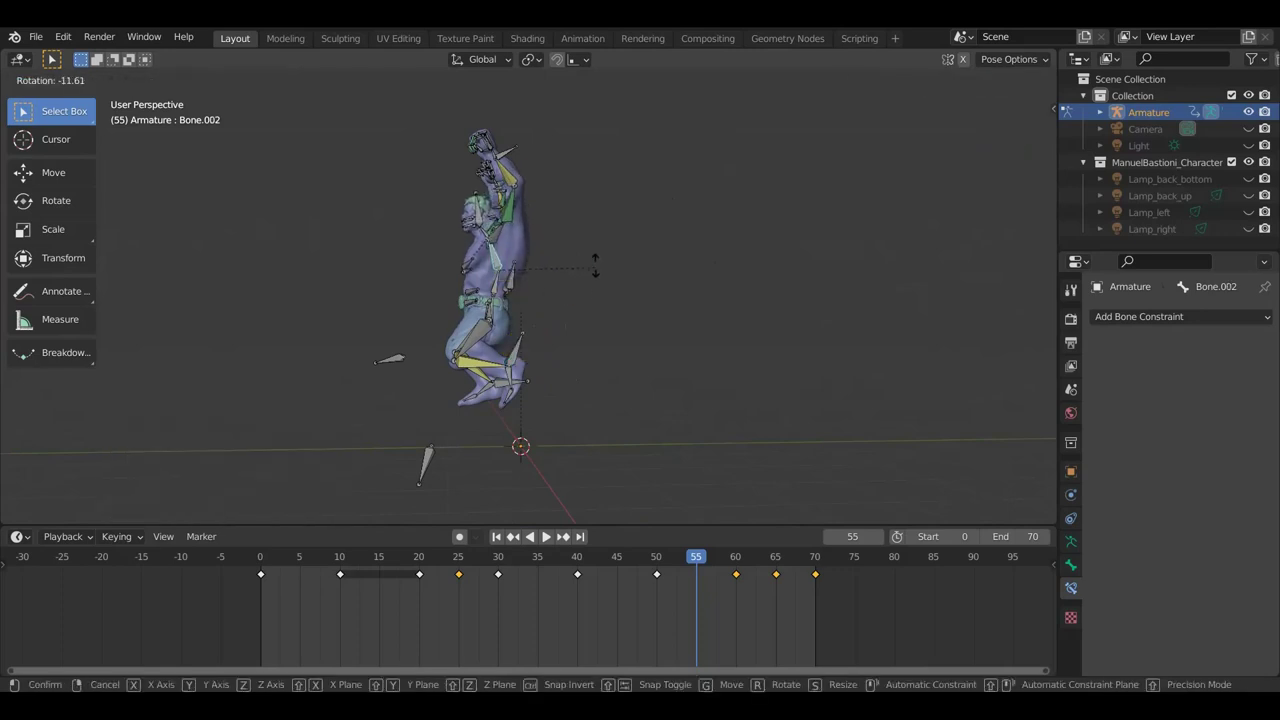
left_click(595, 266)
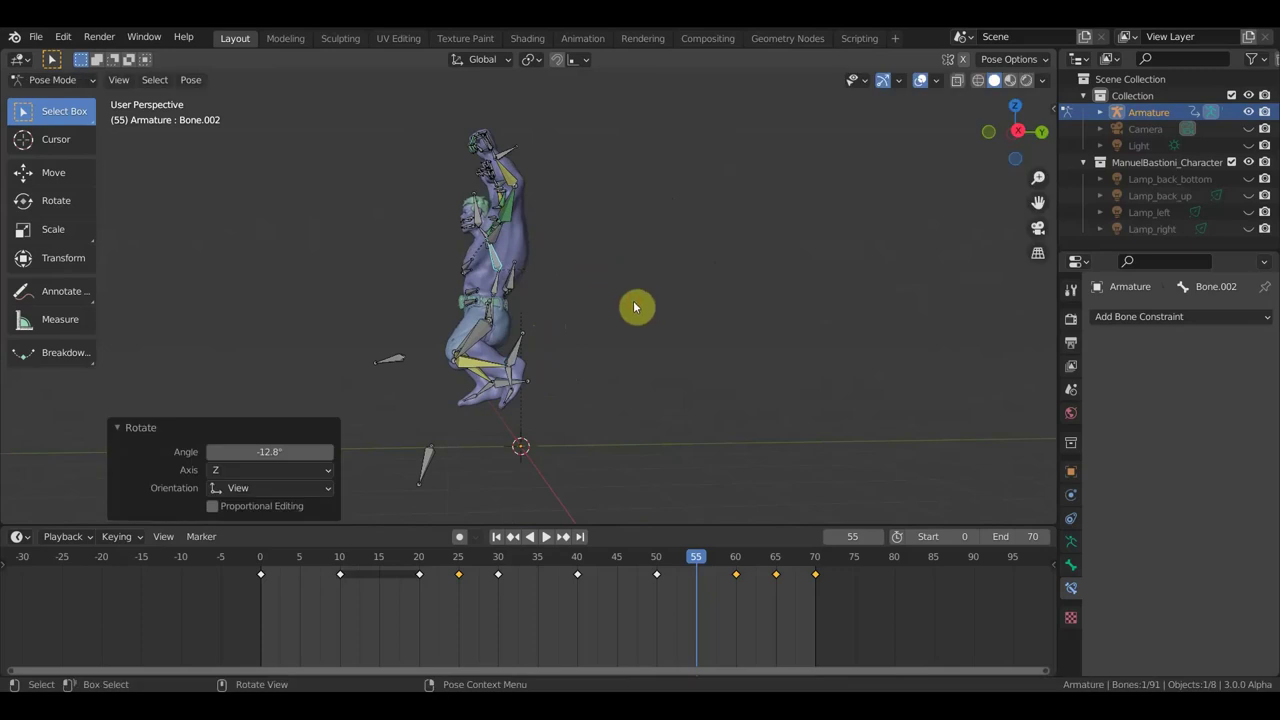
Step: Key location and rotation for all bones at frame 55 and scrub through the jump
key("a")
key("i")
left_click(518, 348)
mouse_move(697, 567)
left_mouse_down()
mouse_move(735, 568)
mouse_move(702, 537)
mouse_move(757, 540)
mouse_move(689, 537)
mouse_move(814, 563)
mouse_move(546, 531)
mouse_move(808, 568)
mouse_move(340, 534)
mouse_move(383, 541)
left_mouse_up()
middle_click_drag(420, 490, 628, 428)
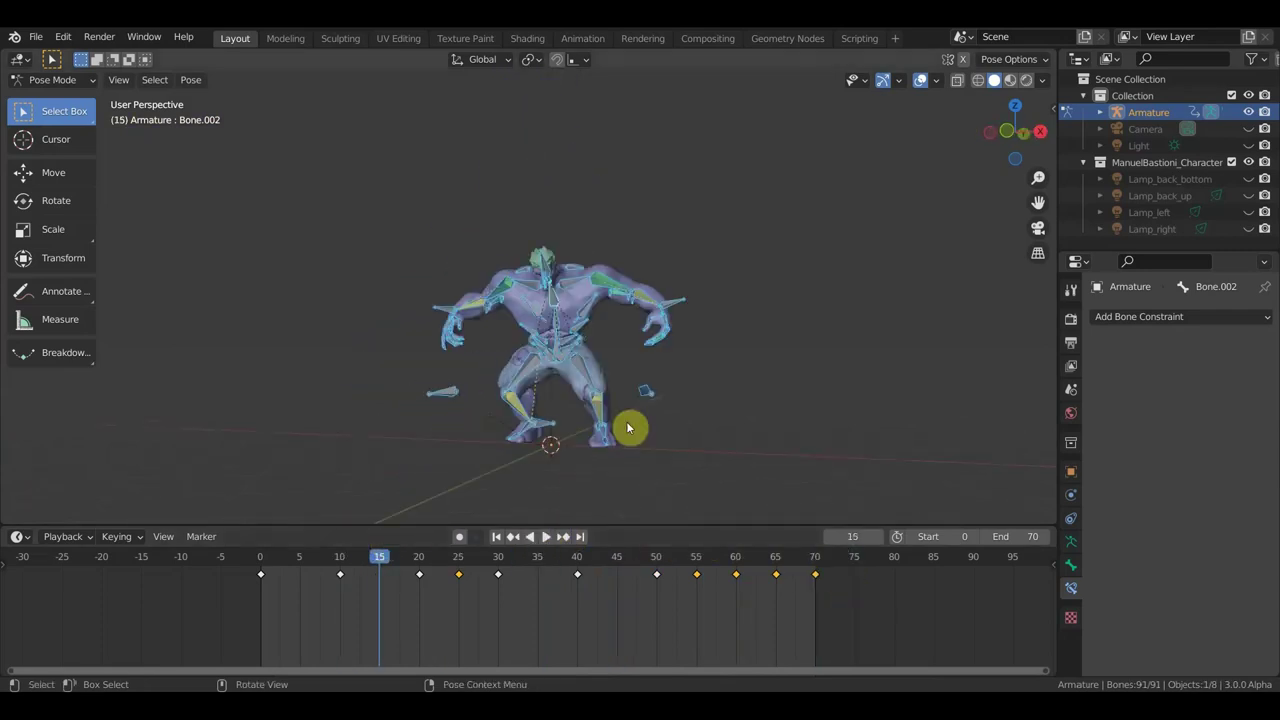
Step: Turn off viewport overlays, zoom out, play the jump from the start, and scrub around the landing
left_click(920, 81)
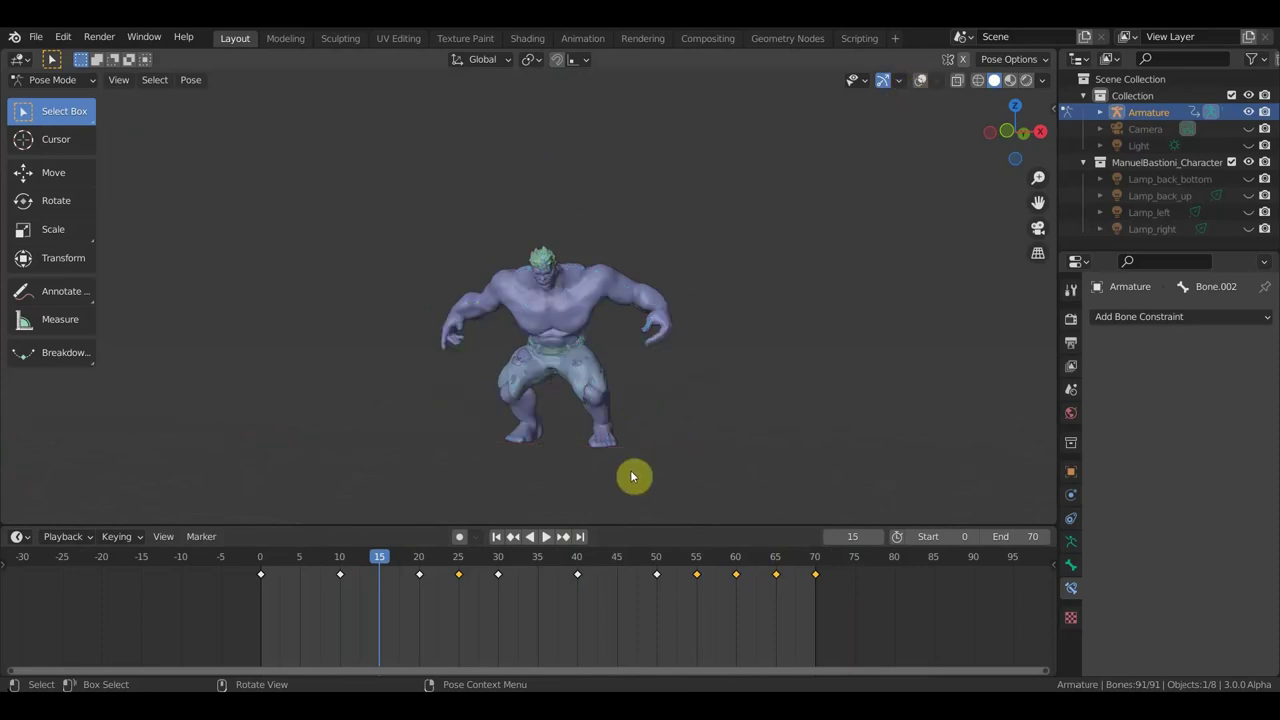
scroll(640, 450, "down", 1)
scroll(615, 450, "down", 1)
middle_click_drag(607, 451, 560, 470)
left_click_drag(381, 559, 260, 571)
key("space")
mouse_move(460, 577)
left_mouse_down()
mouse_move(703, 553)
mouse_move(831, 557)
mouse_move(726, 540)
mouse_move(776, 552)
left_mouse_up()
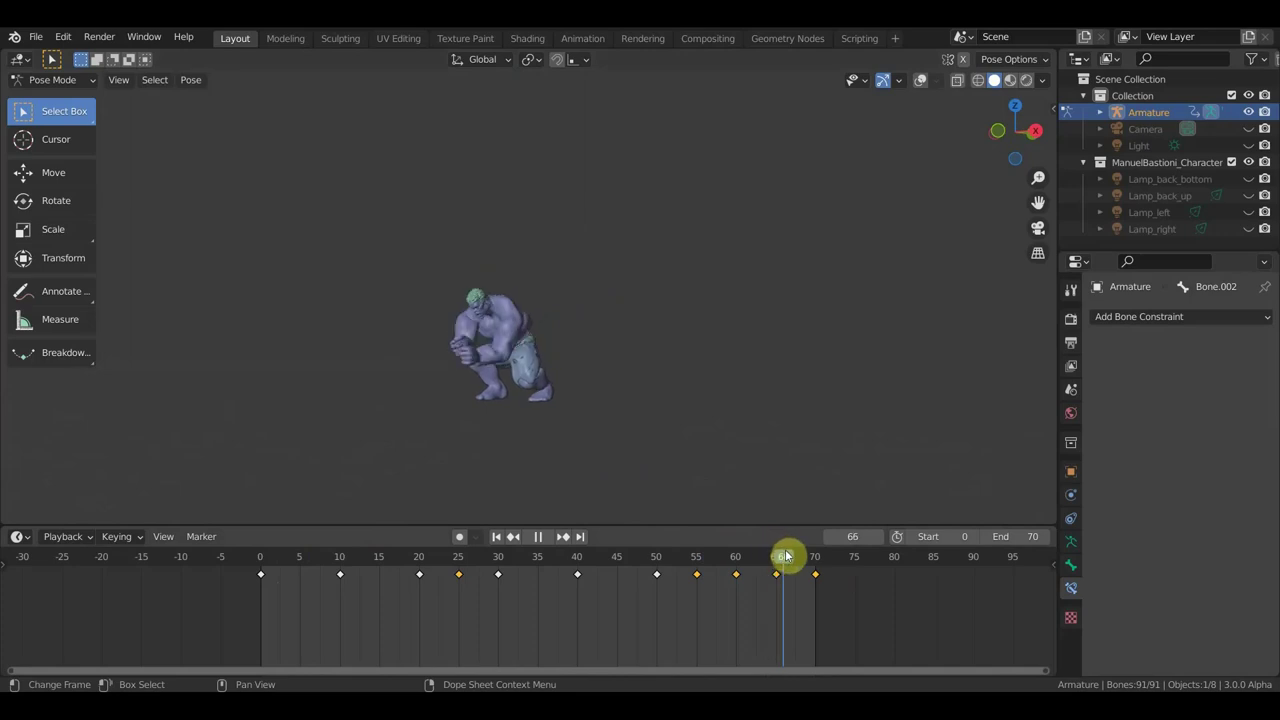
mouse_move(807, 568)
left_mouse_down()
mouse_move(614, 531)
mouse_move(260, 510)
mouse_move(670, 533)
mouse_move(627, 535)
mouse_move(640, 536)
left_mouse_up()
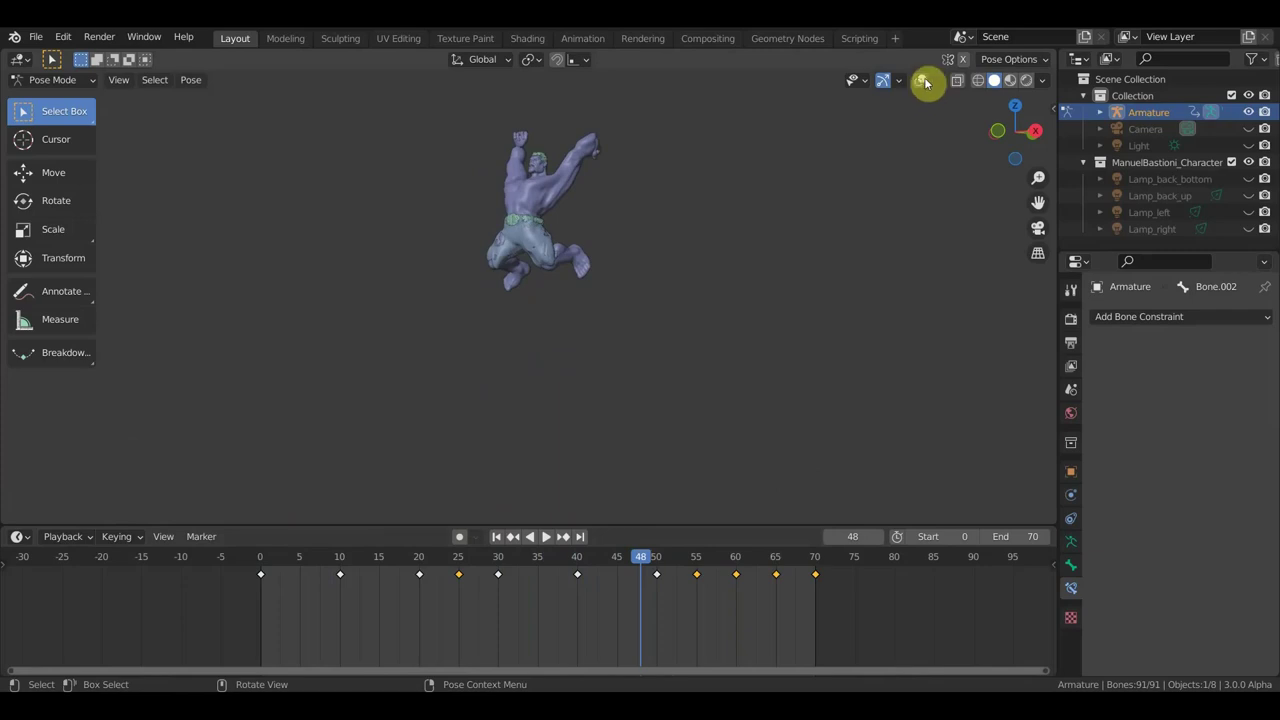
Step: Show the bones again and rotate finger Bone.019 to -105°, then rotate it again
middle_click_drag(893, 124, 803, 227)
middle_click_drag(757, 490, 491, 486)
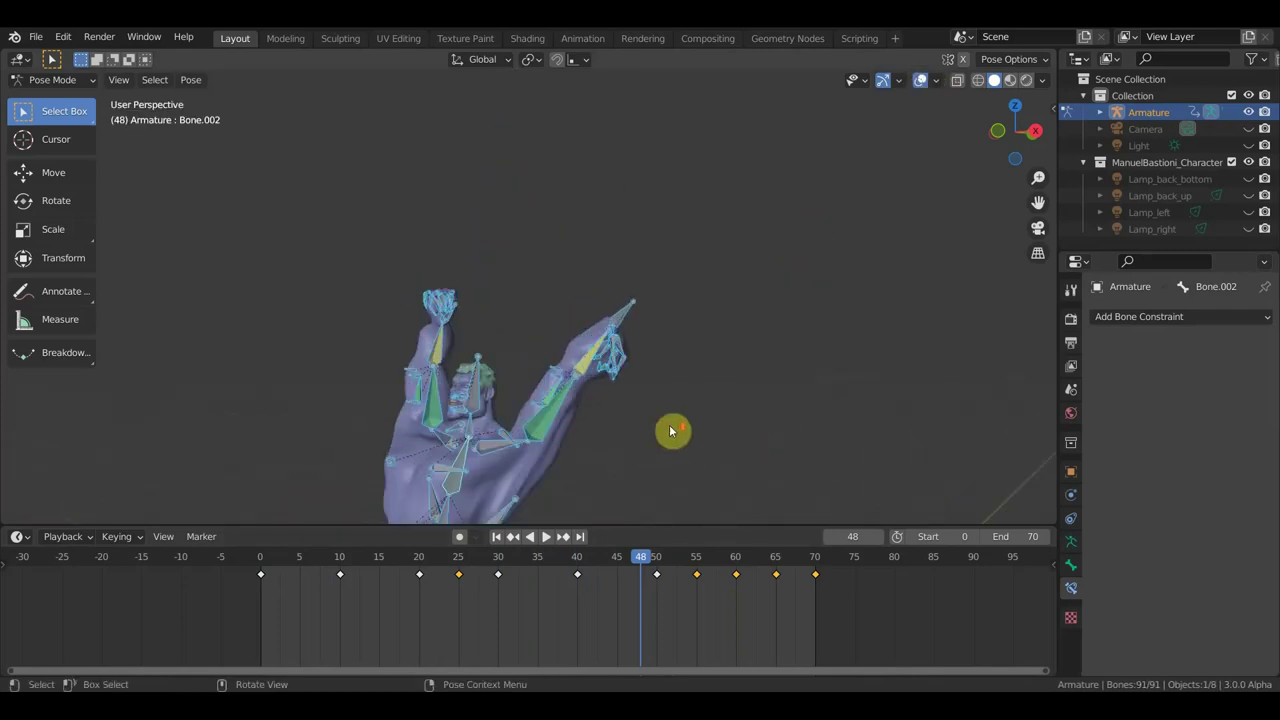
left_click(545, 348)
mouse_move(545, 348)
middle_mouse_down()
mouse_move(652, 396)
mouse_move(757, 354)
middle_mouse_up()
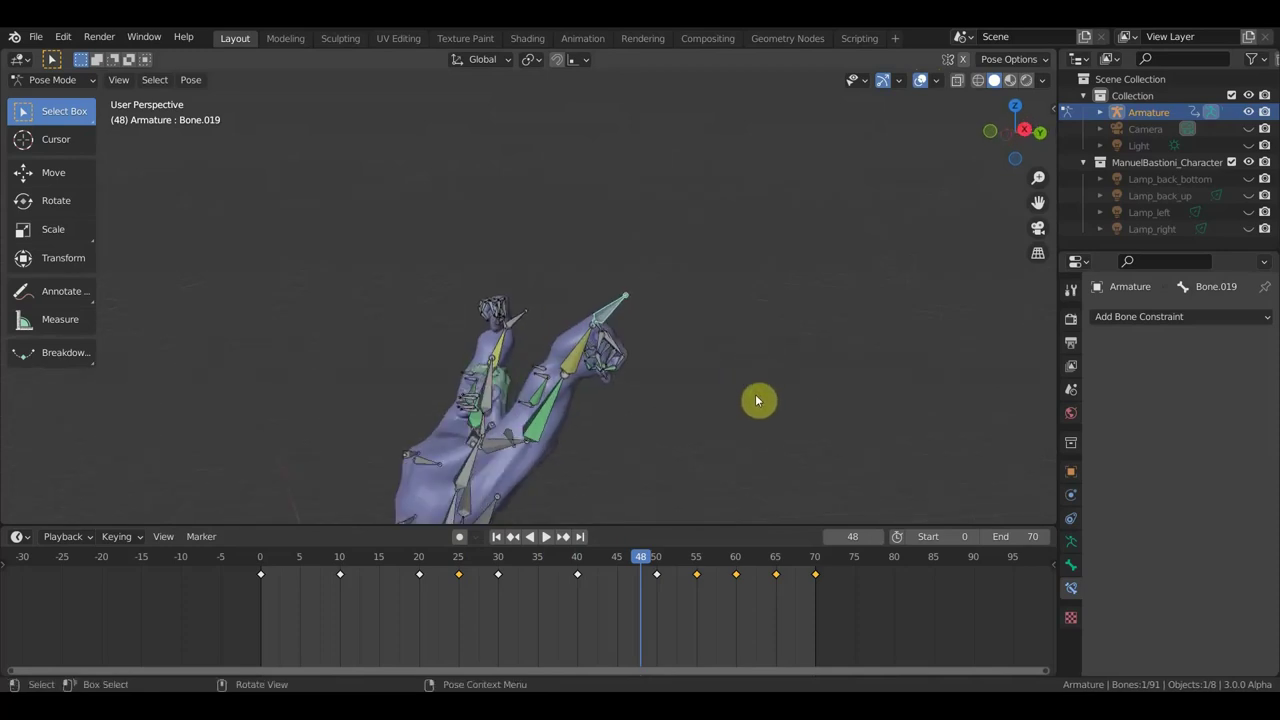
key("r")
left_click(643, 157)
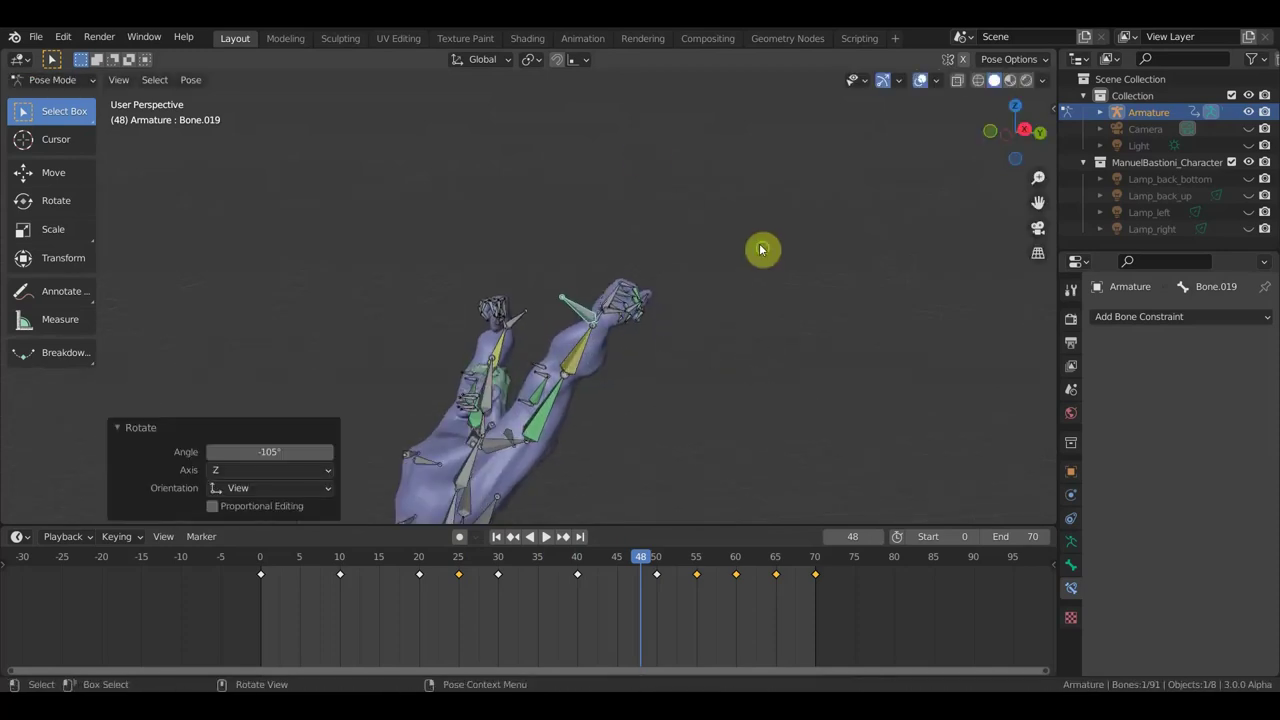
middle_click_drag(643, 157, 743, 354)
key("r")
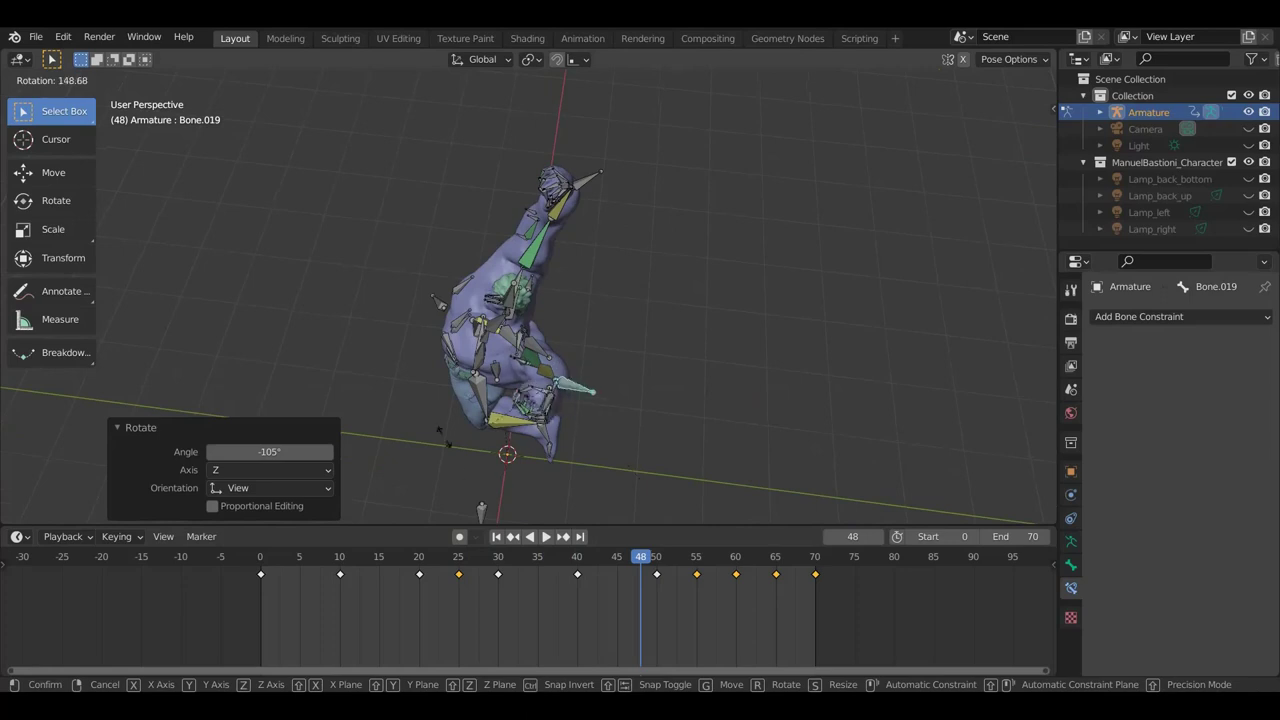
left_click(654, 320)
mouse_move(654, 320)
middle_mouse_down()
mouse_move(720, 277)
mouse_move(743, 300)
mouse_move(705, 318)
middle_mouse_up()
Step: Rotate Bone.019 further by 55.2°, 35.1° and -41.3°
key("r")
left_click(636, 364)
mouse_move(636, 364)
middle_mouse_down()
mouse_move(503, 373)
mouse_move(670, 493)
mouse_move(694, 371)
mouse_move(730, 306)
middle_mouse_up()
key("r")
left_click(557, 371)
key("r")
left_click(694, 386)
Step: Rotate arm Bone.088 by 65.8°, then by -56.9°
left_click(657, 300)
key("r")
left_click(627, 370)
middle_click_drag(627, 370, 500, 347)
mouse_move(684, 421)
middle_mouse_down()
mouse_move(609, 423)
mouse_move(603, 477)
mouse_move(777, 86)
middle_mouse_up()
key("r")
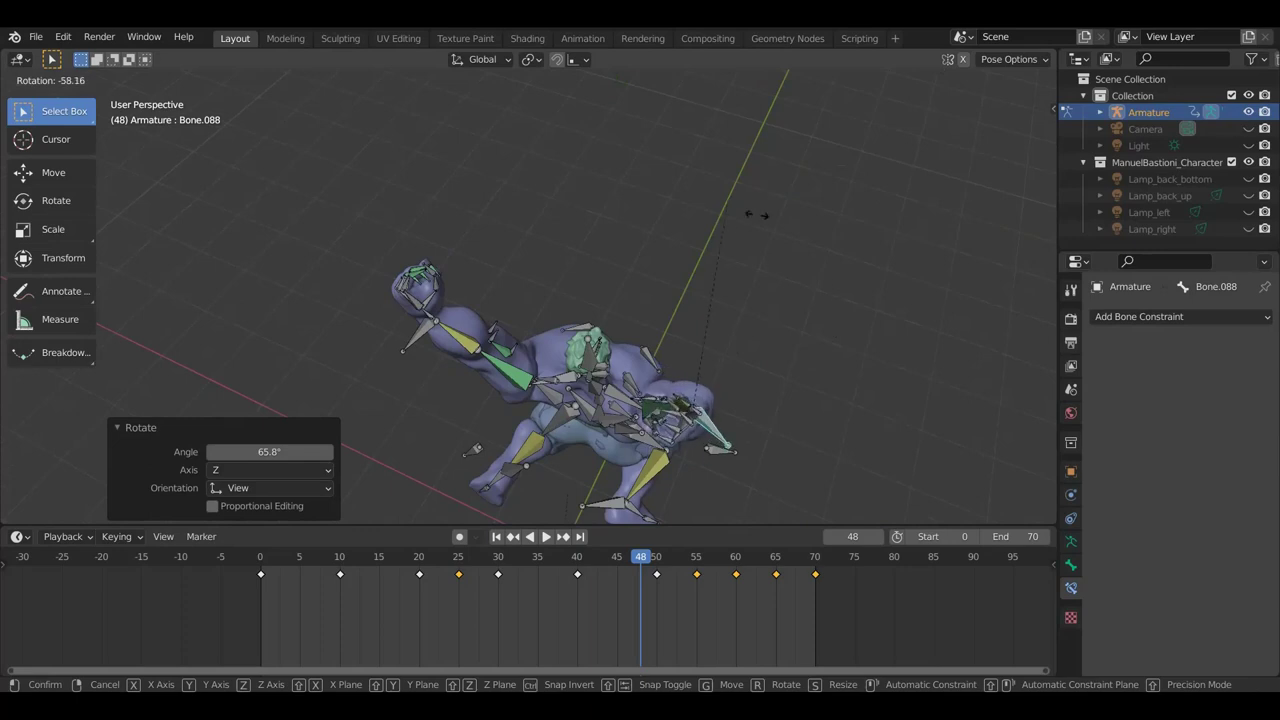
left_click(703, 229)
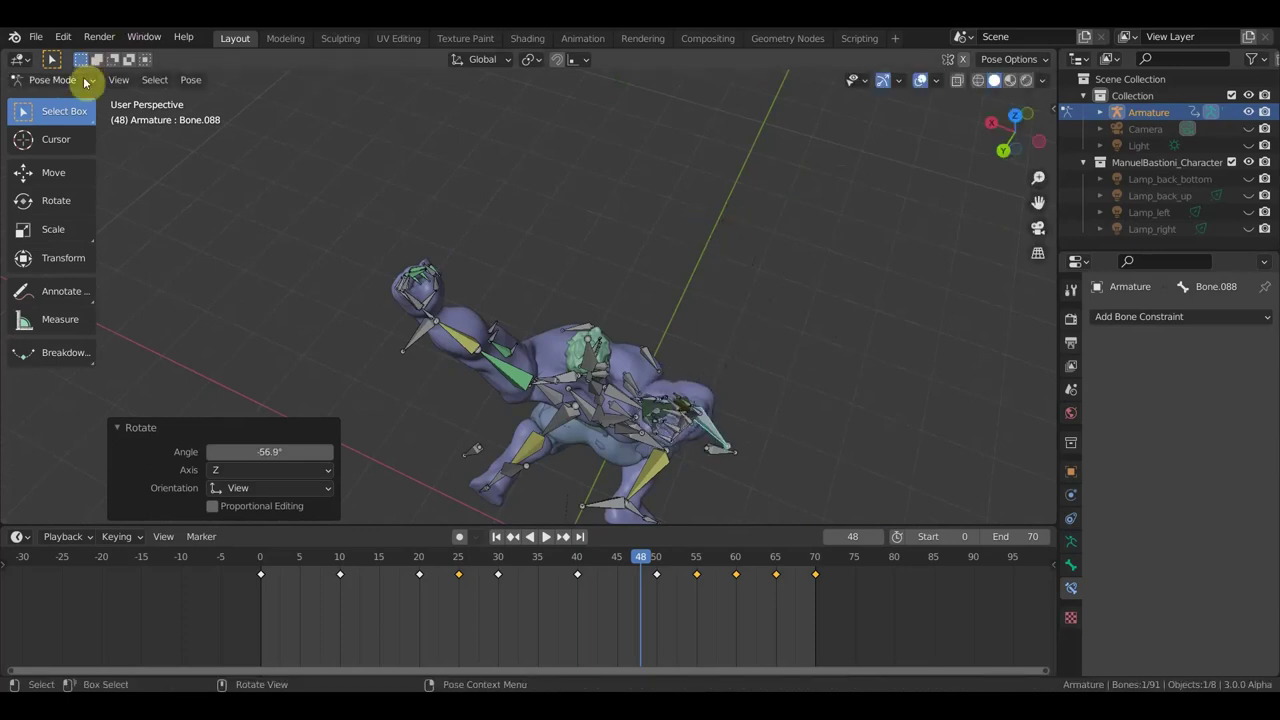
Step: Switch to Edit Mode and frame the arm and wrist bones
left_click(73, 84)
left_click(52, 117)
middle_click_drag(357, 266, 457, 294)
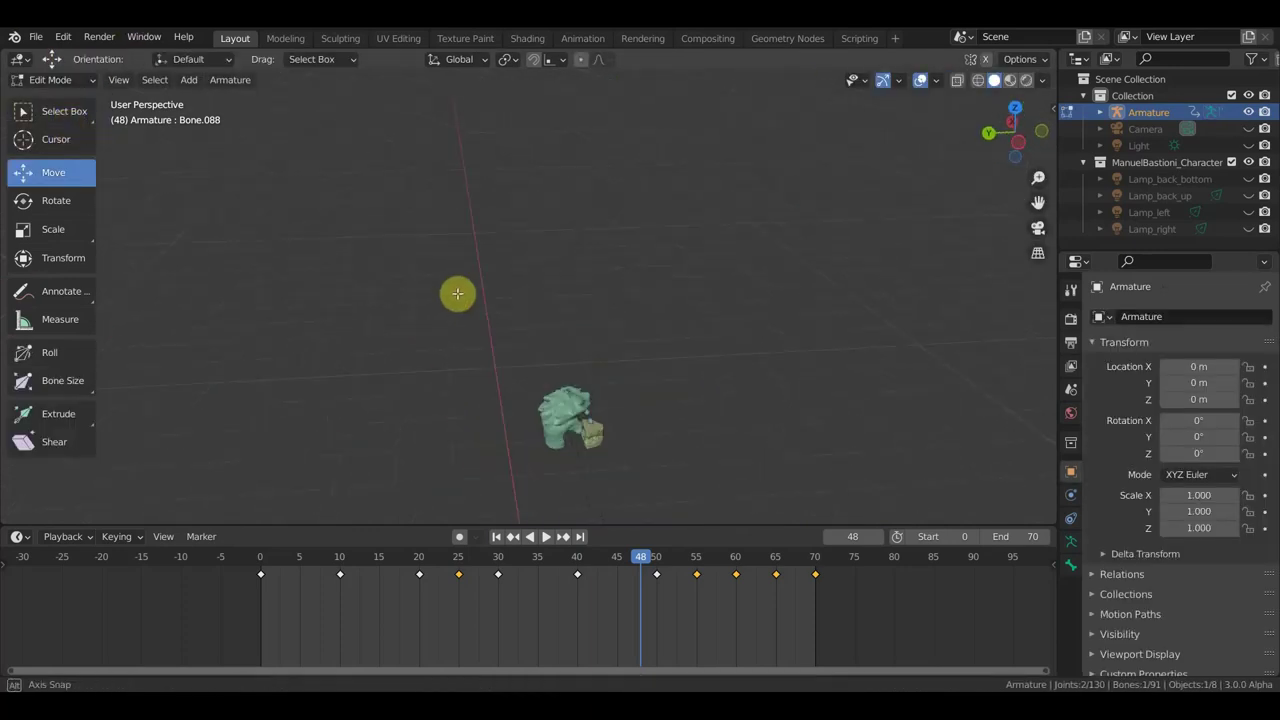
middle_click_drag(366, 433, 576, 431)
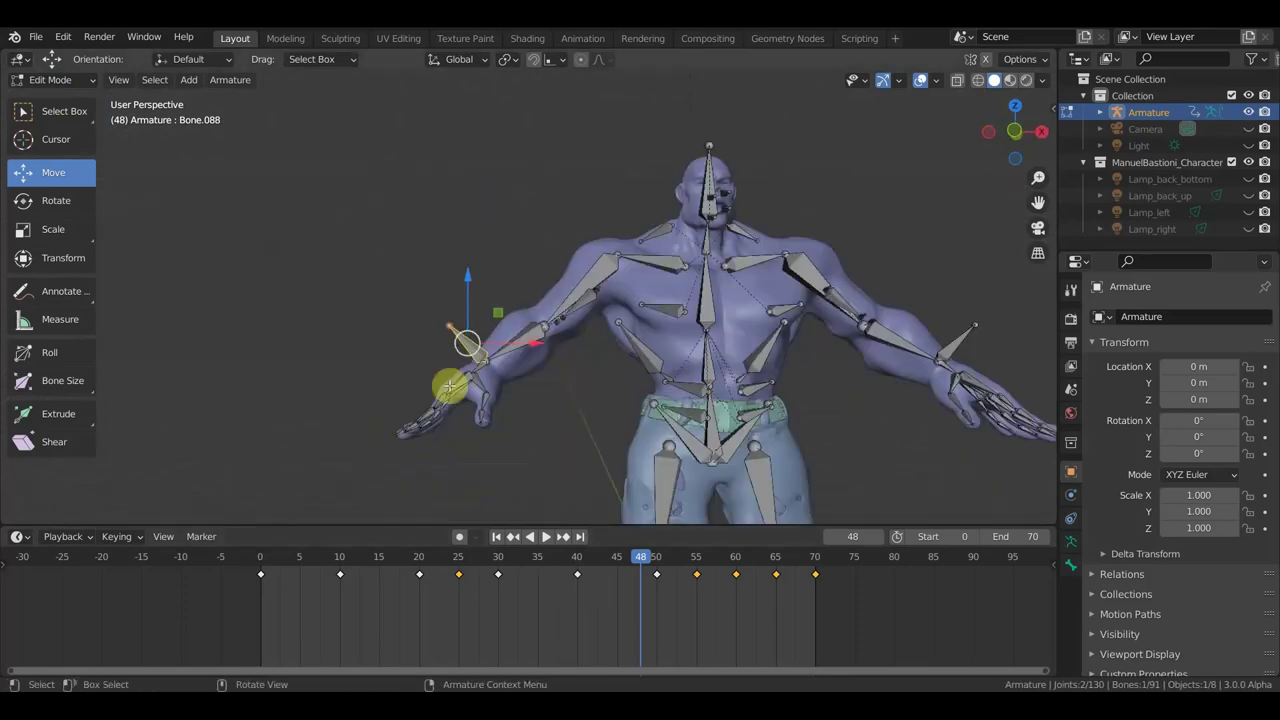
middle_click_drag(450, 385, 481, 385)
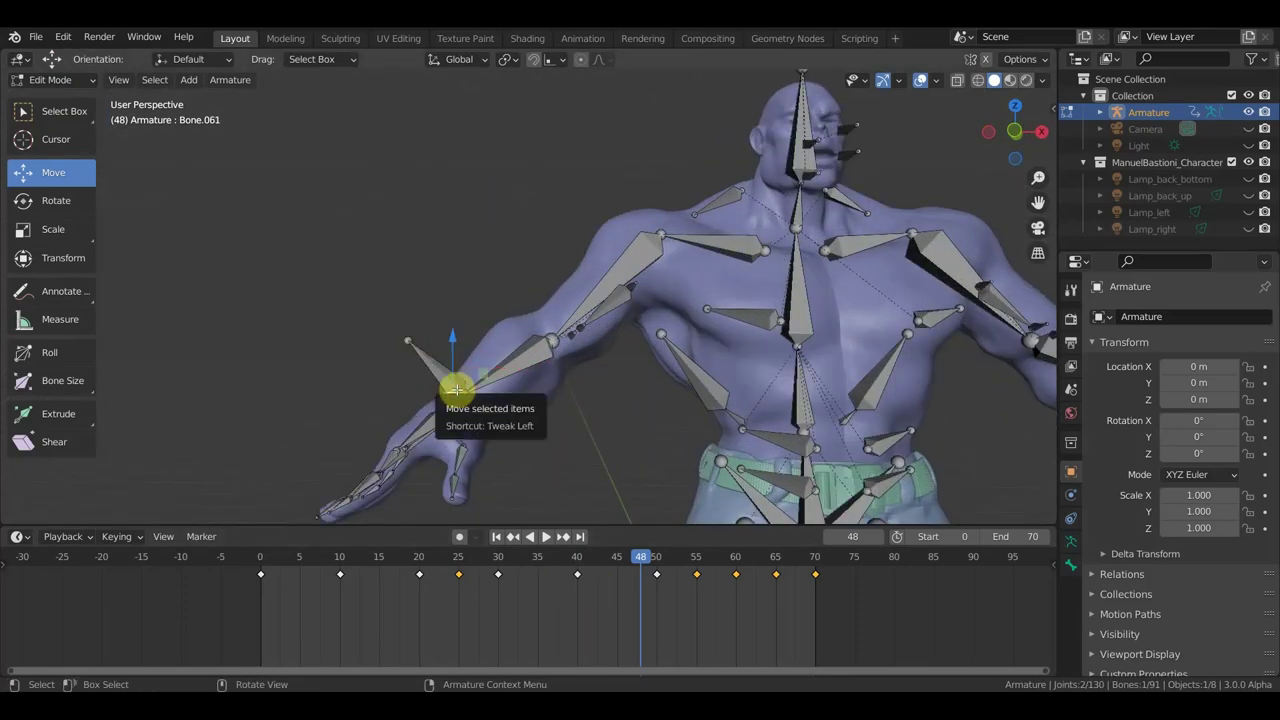
Step: Clear Bone.061's parent, re-parent it to Bone.088 with Keep Offset, and return to Pose Mode
key("alt+p")
left_click(458, 391)
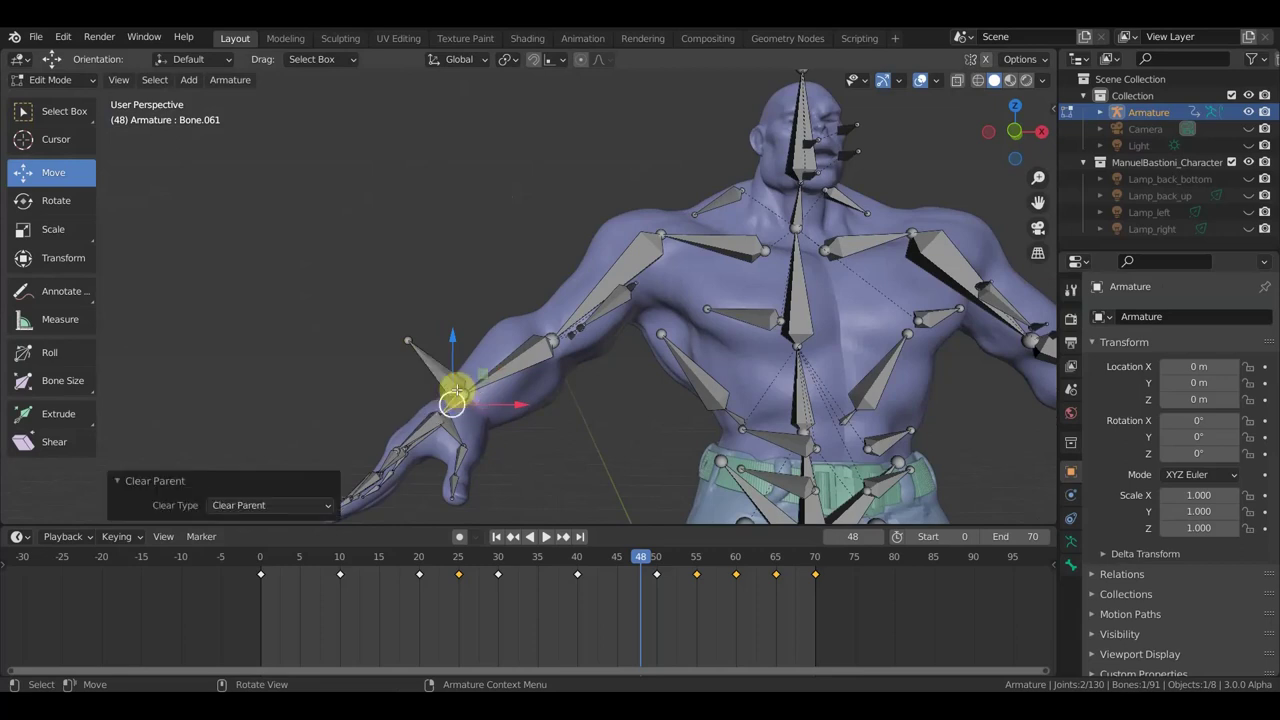
left_click(452, 404)
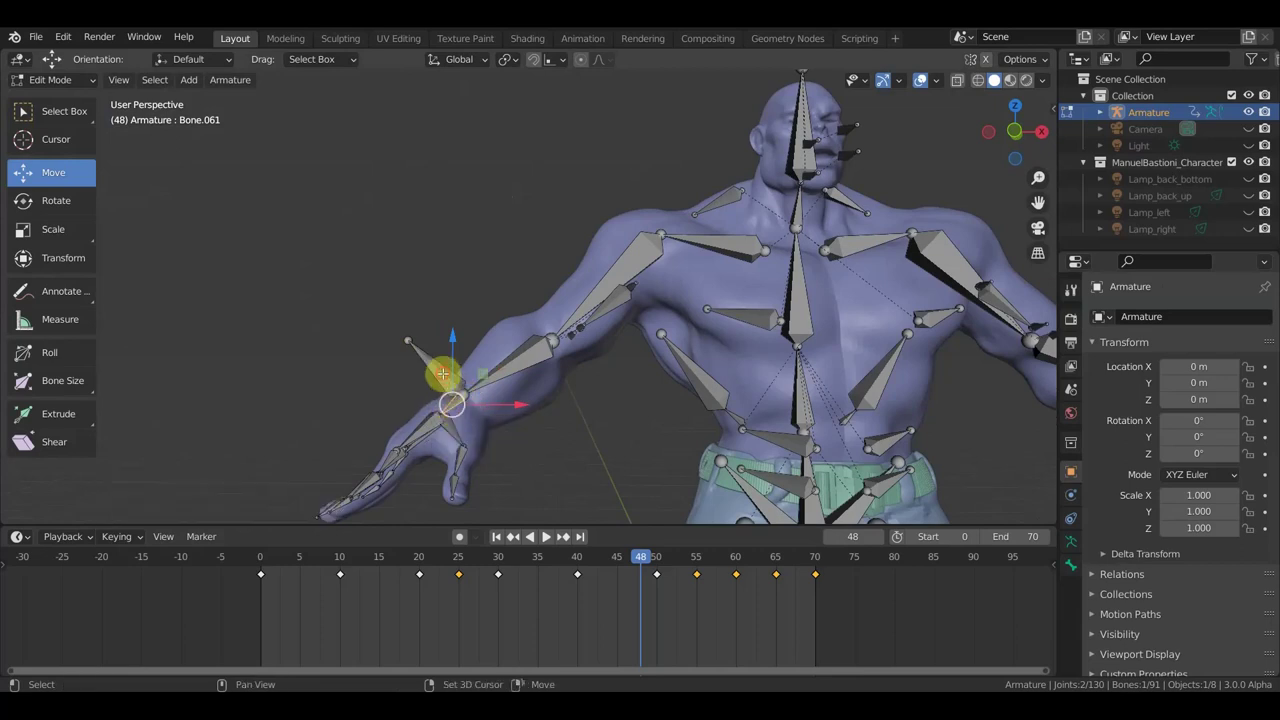
key("ctrl+p")
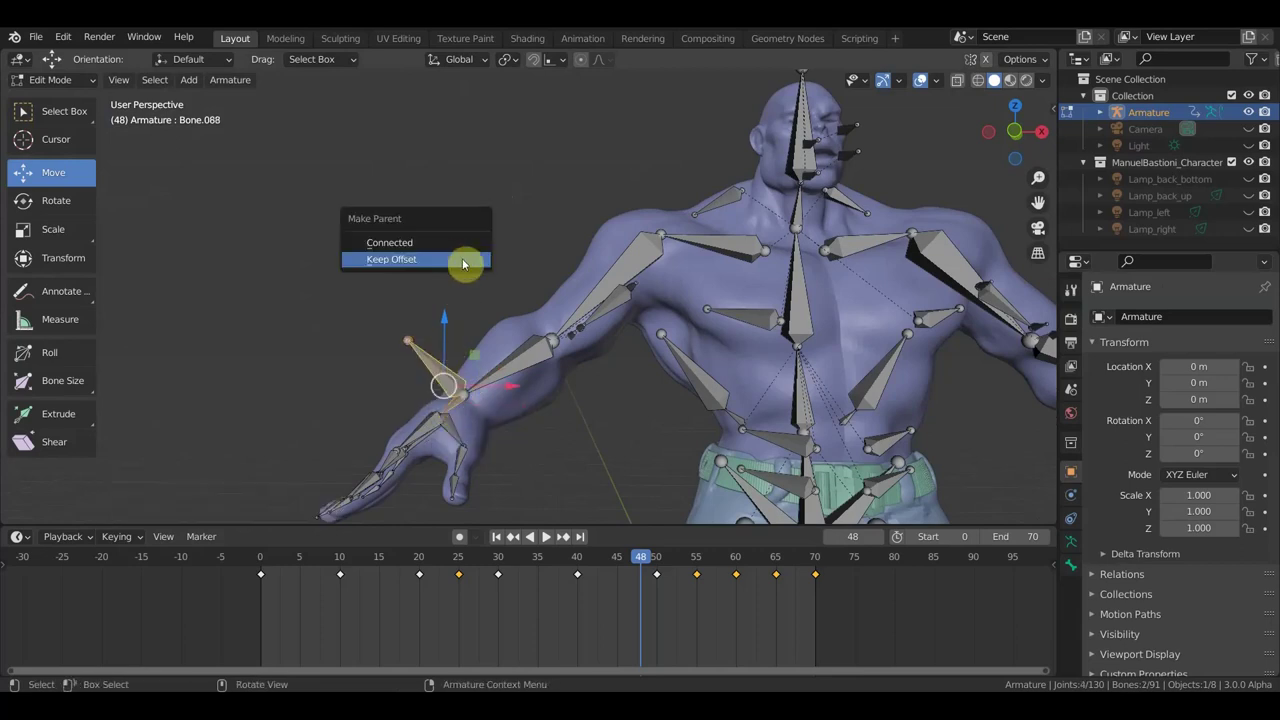
left_click(463, 261)
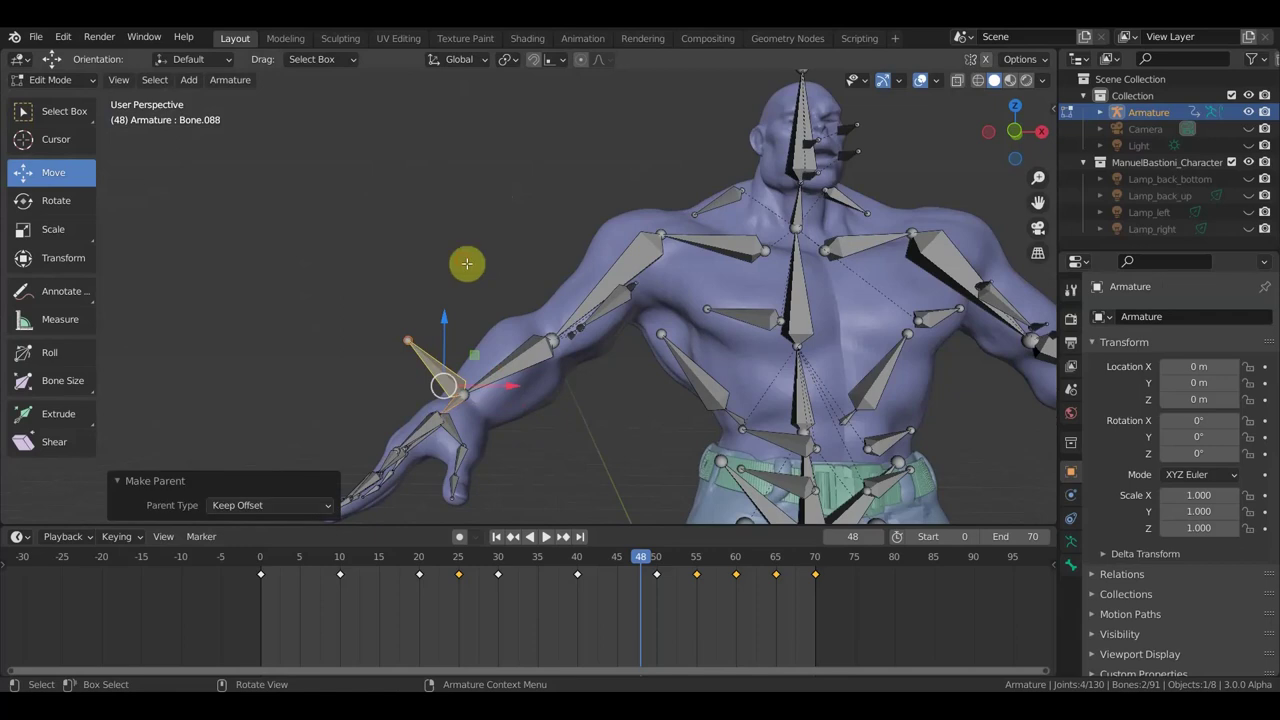
left_click(64, 78)
left_click(71, 133)
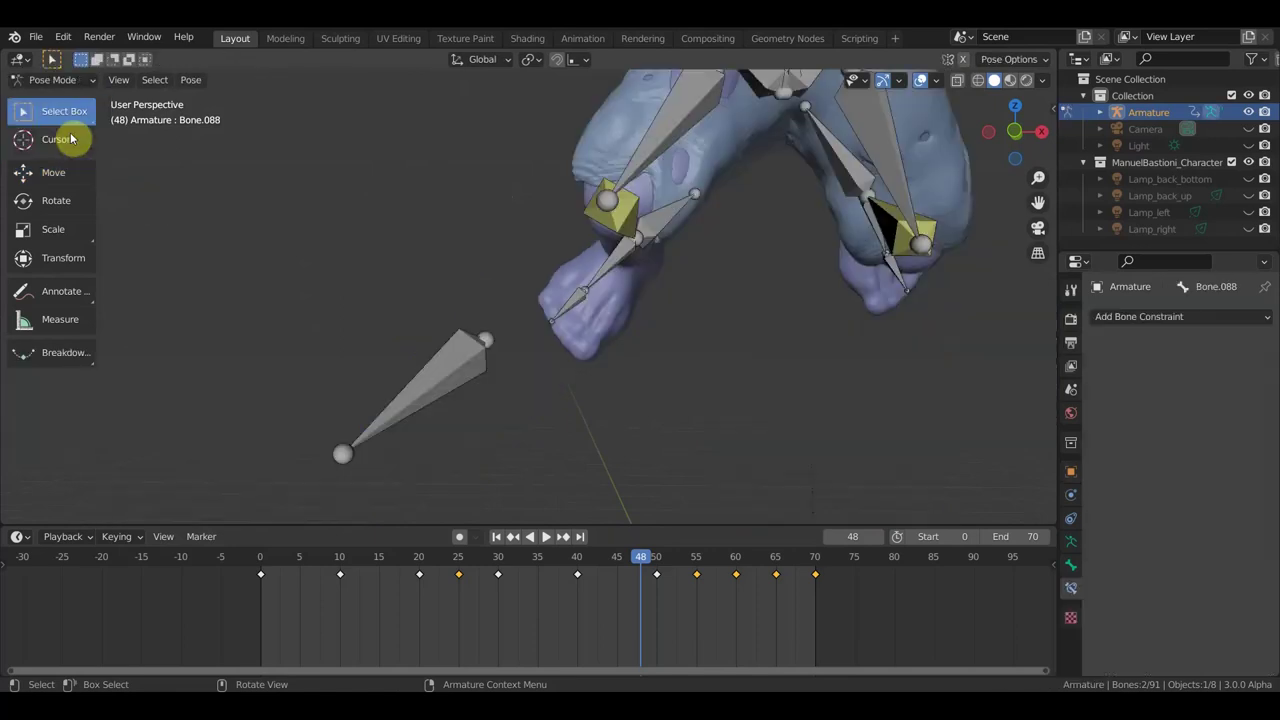
Step: Rotate the selected raised-arm bone to a new angle
scroll(519, 296, "down", 5)
scroll(552, 302, "down", 5)
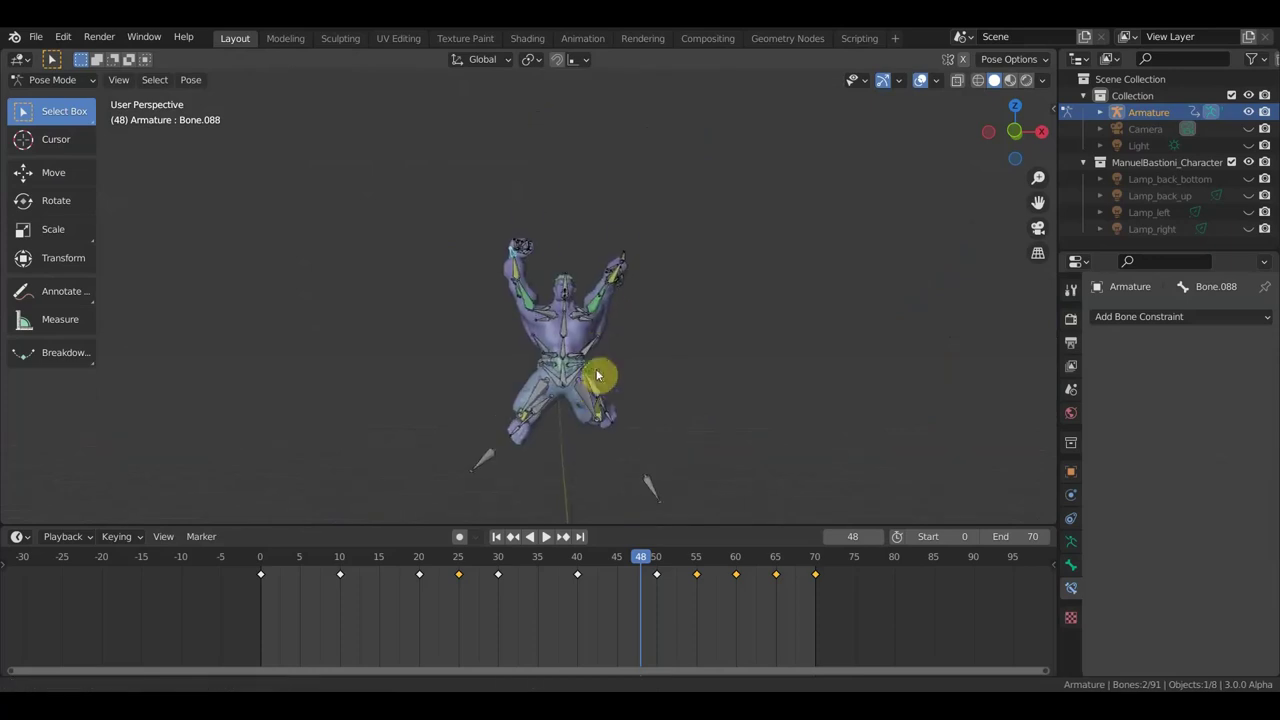
scroll(580, 345, "up", 6)
mouse_move(580, 345)
middle_mouse_down()
mouse_move(680, 392)
mouse_move(530, 230)
middle_mouse_up()
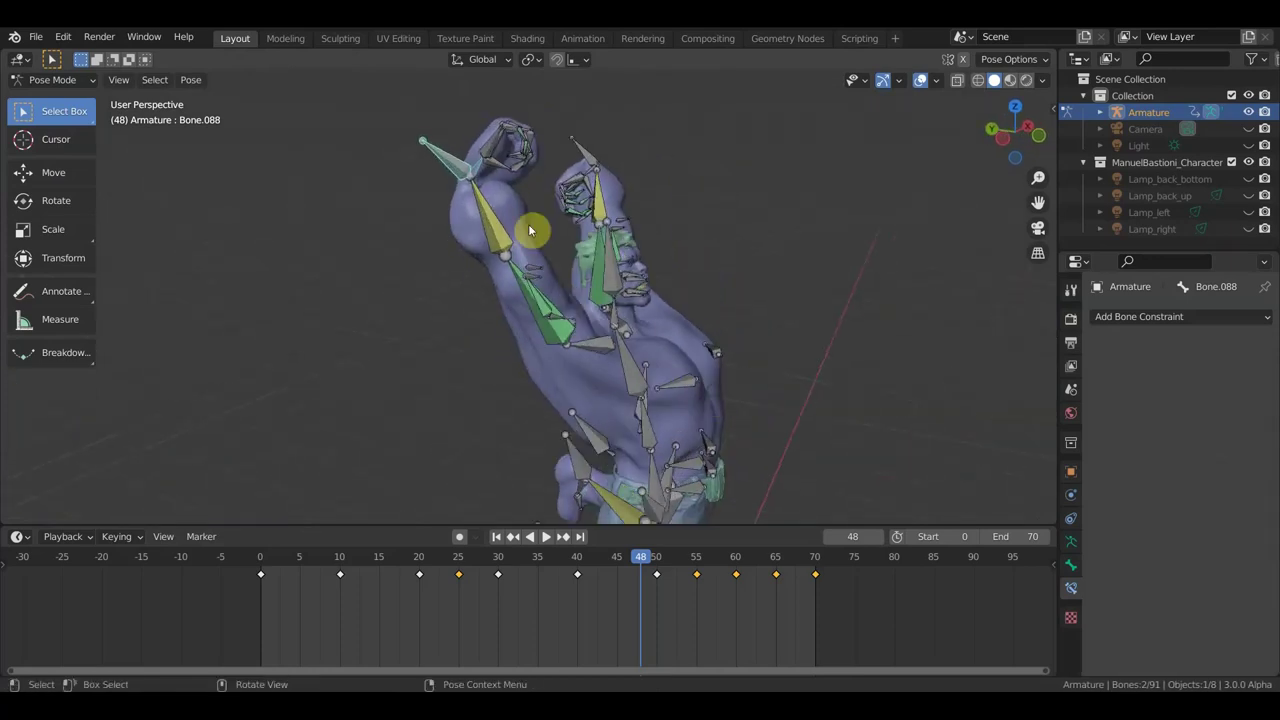
key("r")
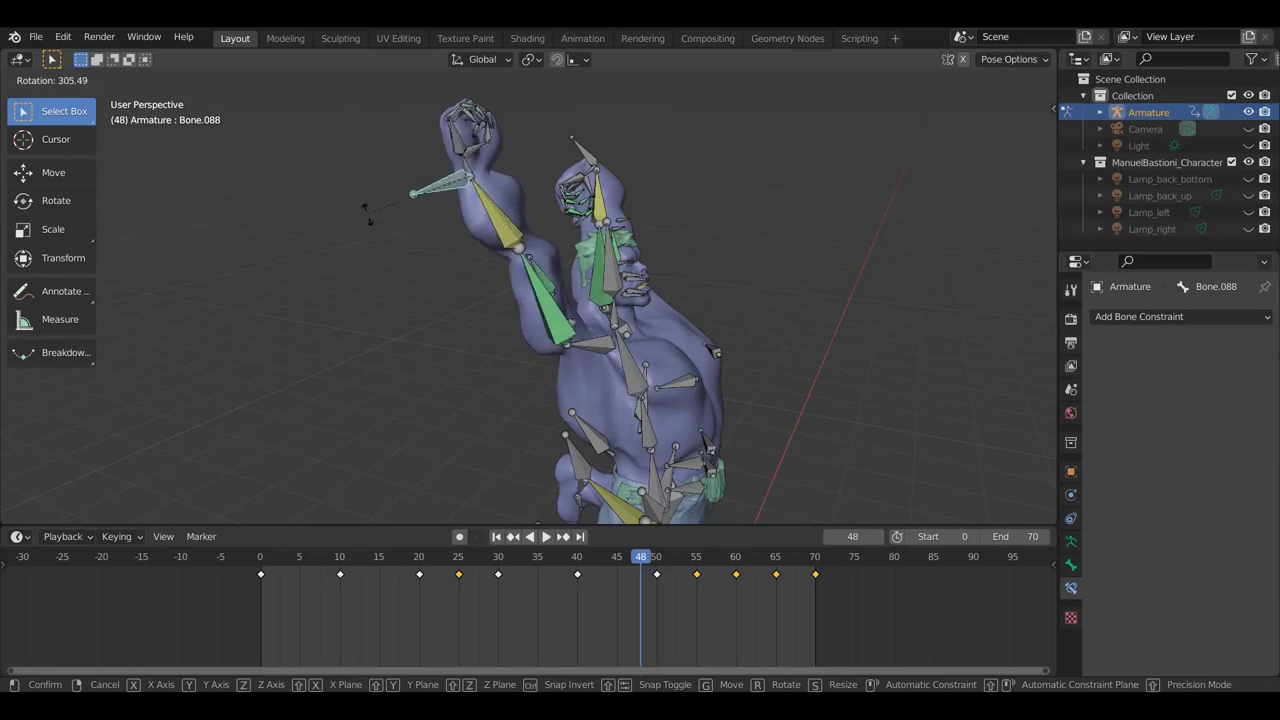
left_click(430, 214)
Step: Select forearm bone Bone.060 and change its IK Chain Length to 3, then back to 2
middle_click_drag(430, 214, 460, 254)
left_click(489, 232)
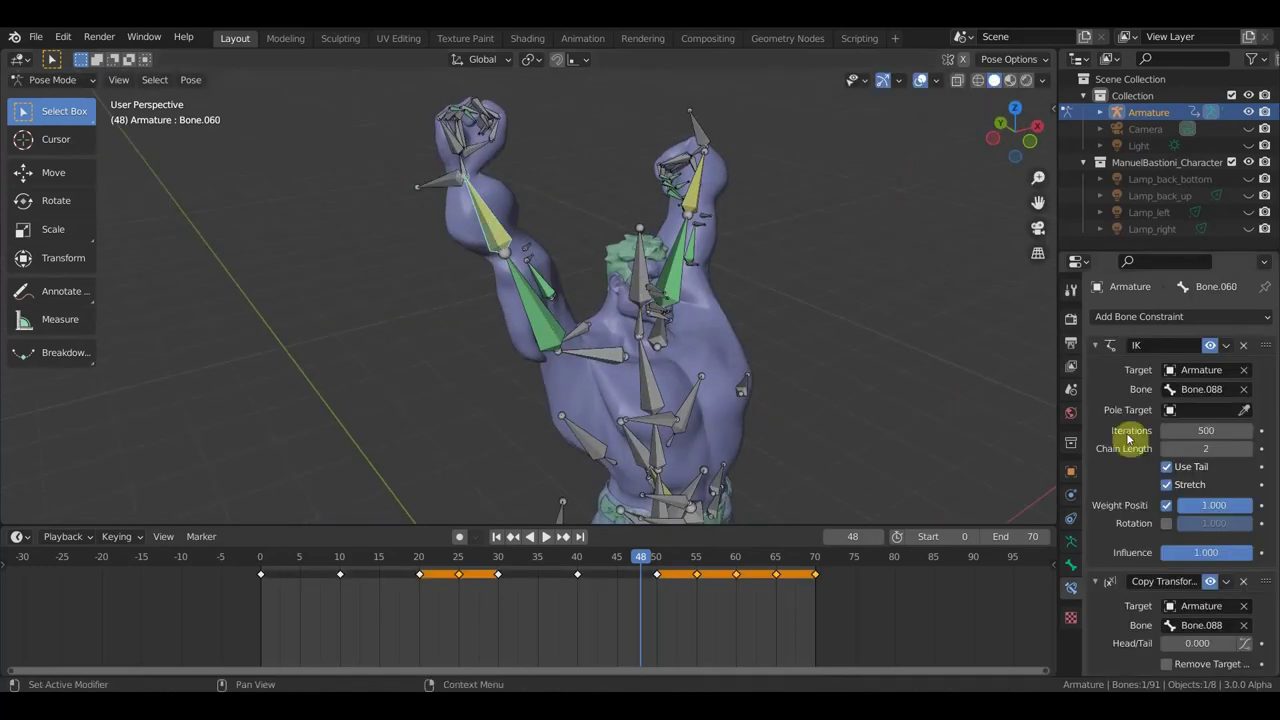
left_click(1248, 450)
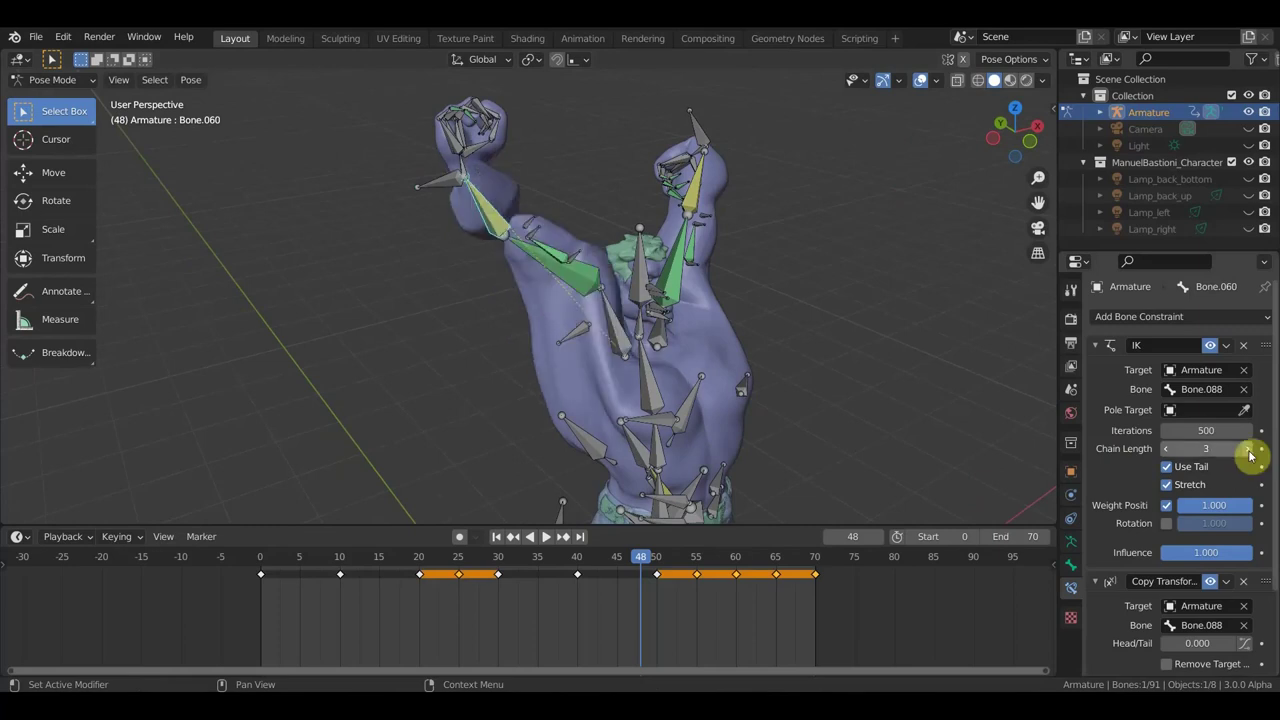
left_click(1178, 450)
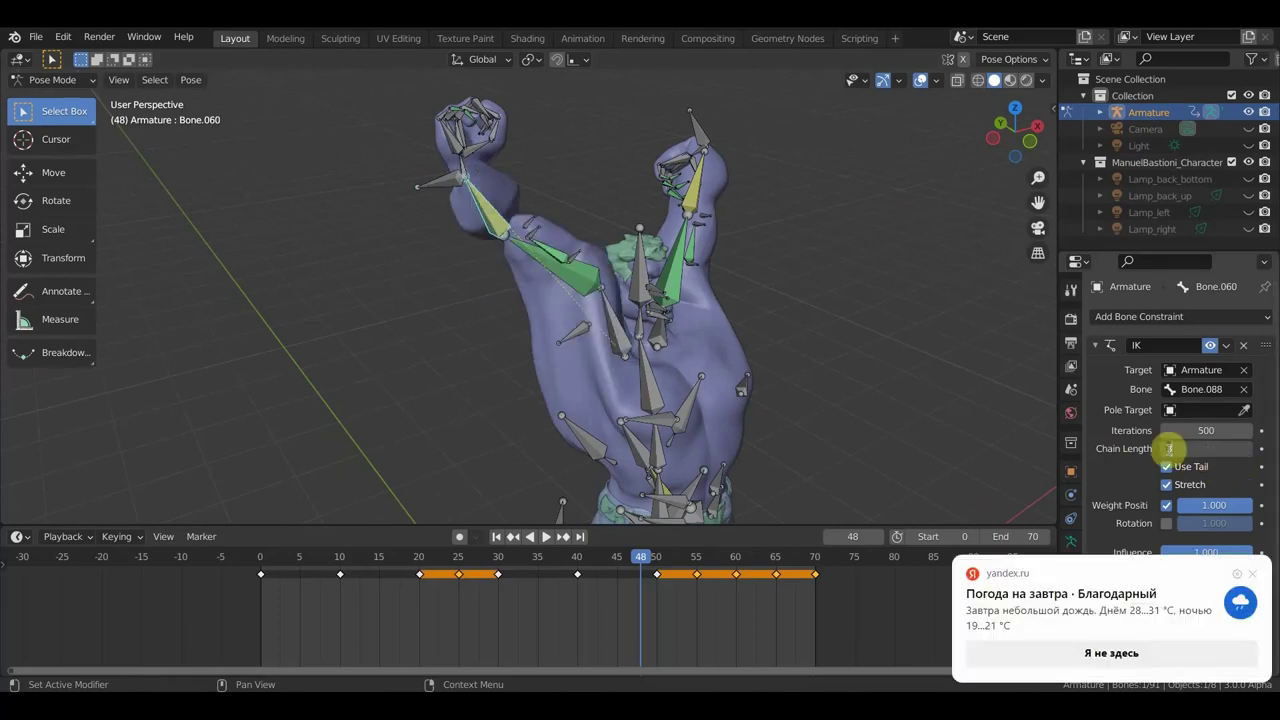
left_click(1255, 573)
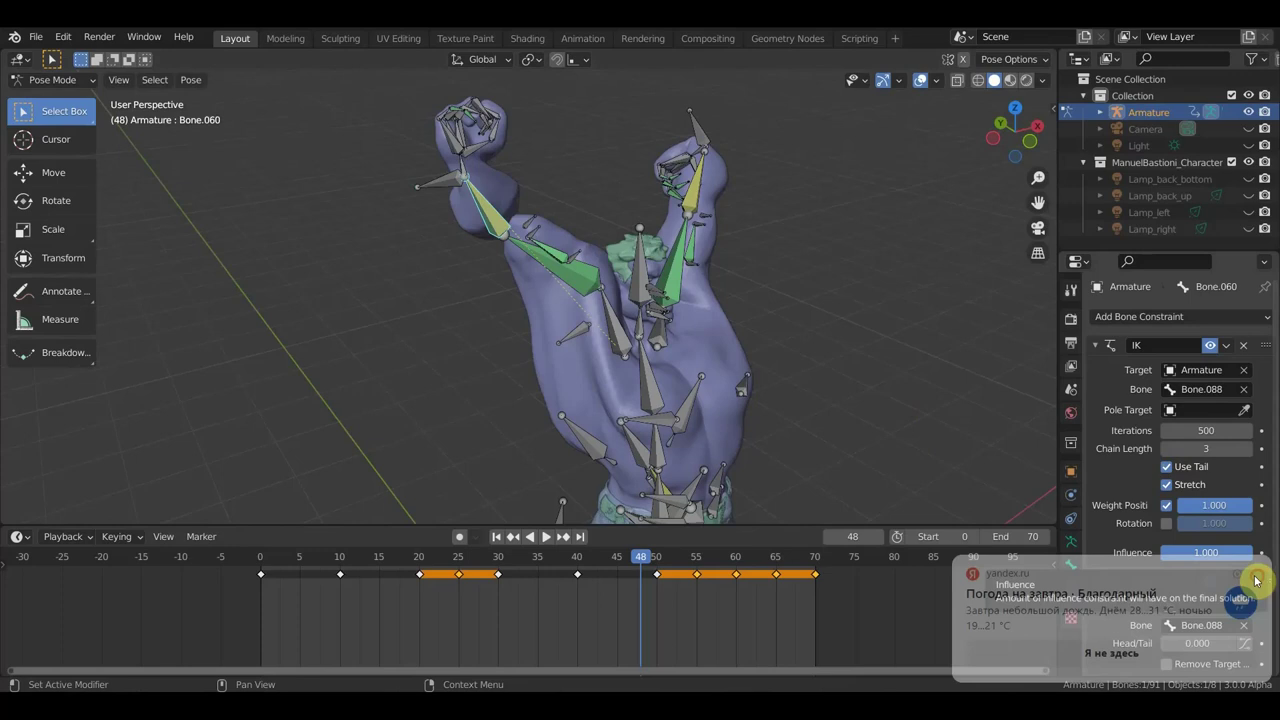
left_click(1168, 450)
Step: Set the Copy Transforms constraint's Target and Owner spaces to Pose Space
scroll(1178, 570, "down", 3)
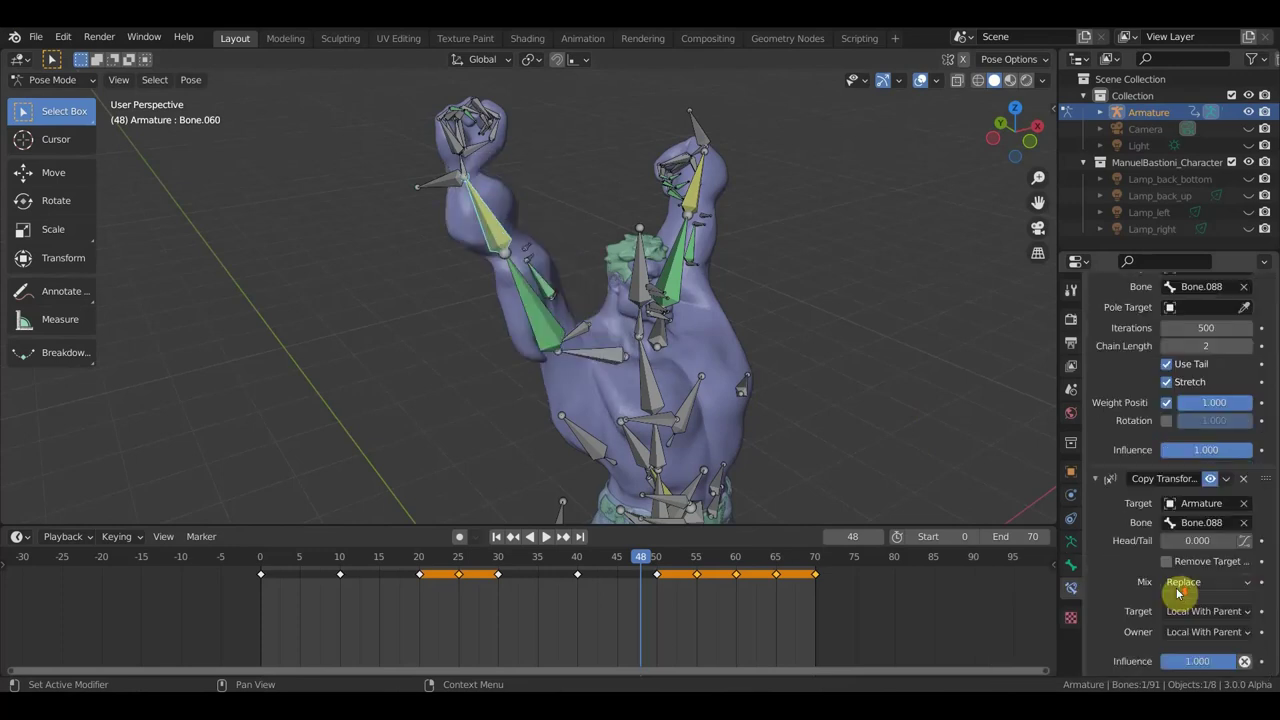
left_click(1223, 612)
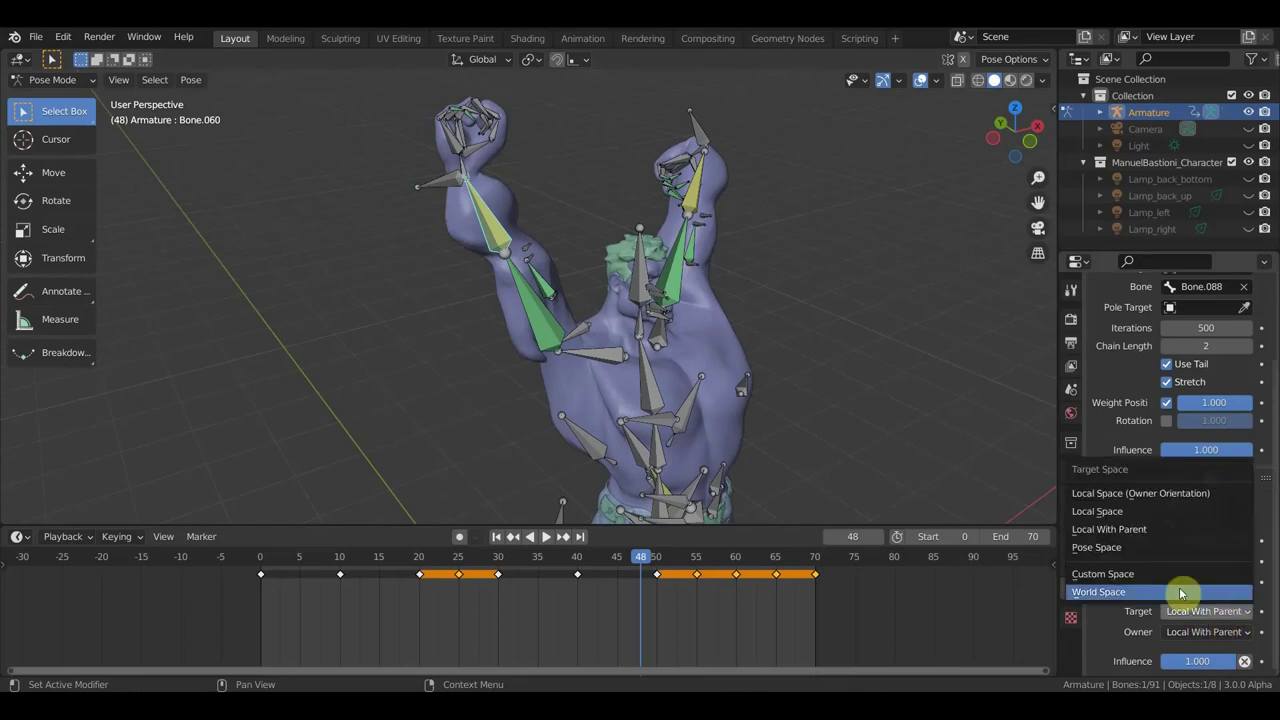
left_click(1136, 543)
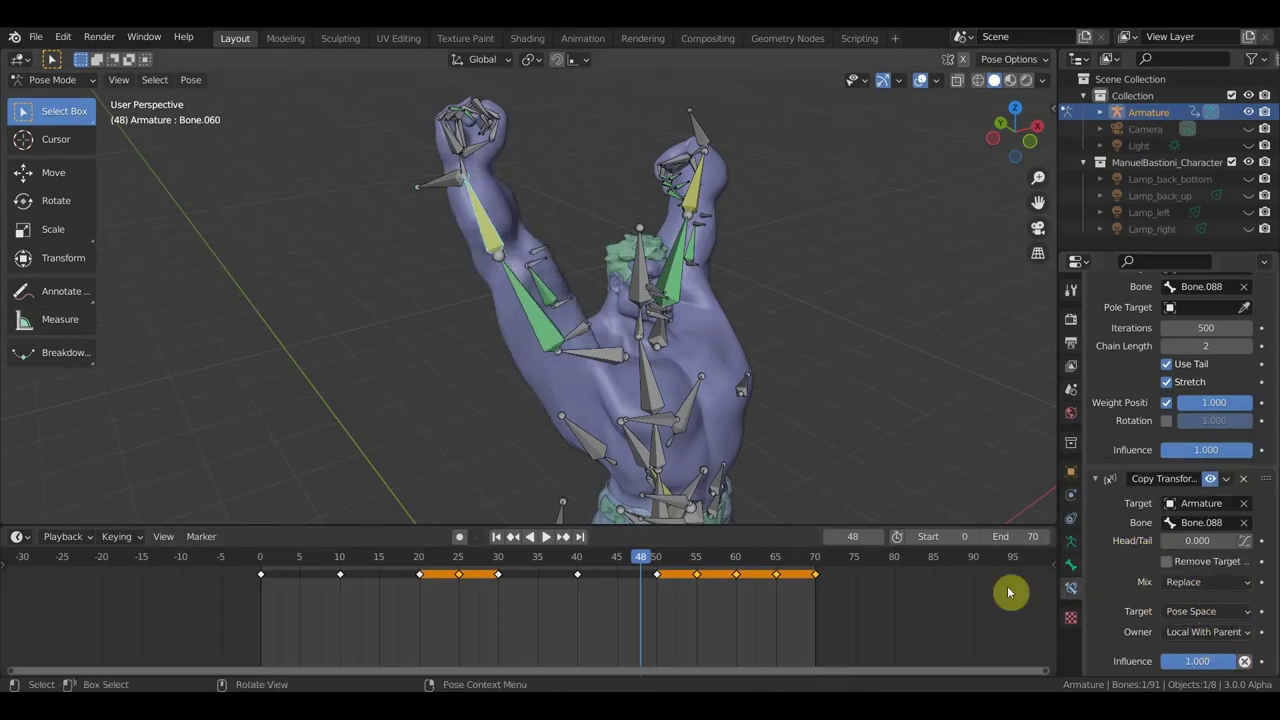
middle_click_drag(872, 387, 777, 400)
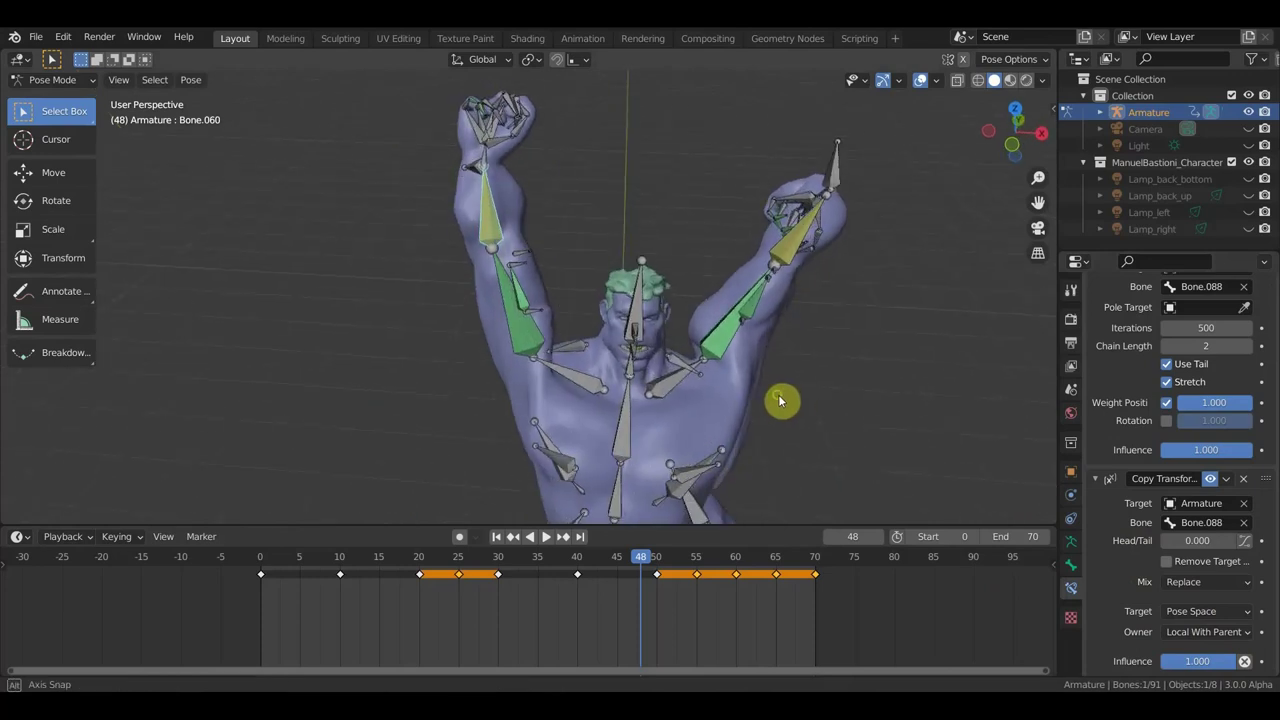
left_click(1199, 633)
left_click(1165, 568)
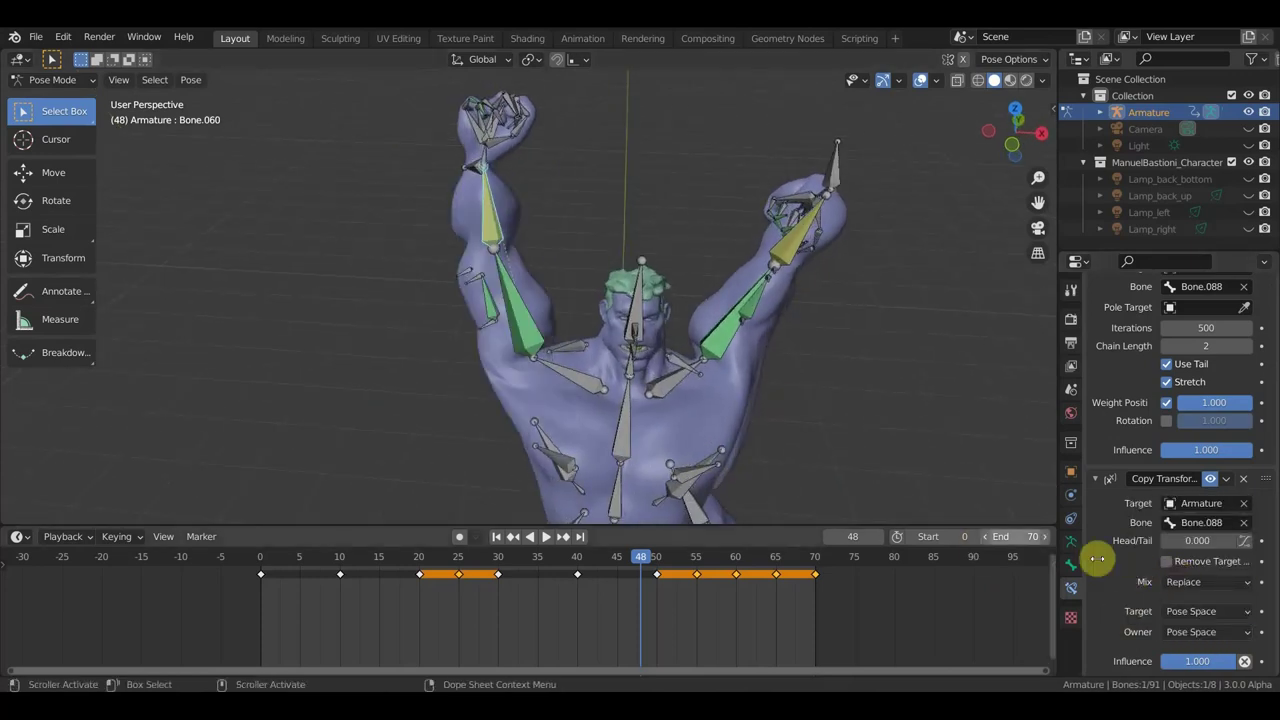
Step: Select hand control bone Bone.088 and start rotating it
mouse_move(786, 437)
middle_mouse_down()
mouse_move(698, 429)
mouse_move(684, 387)
middle_mouse_up()
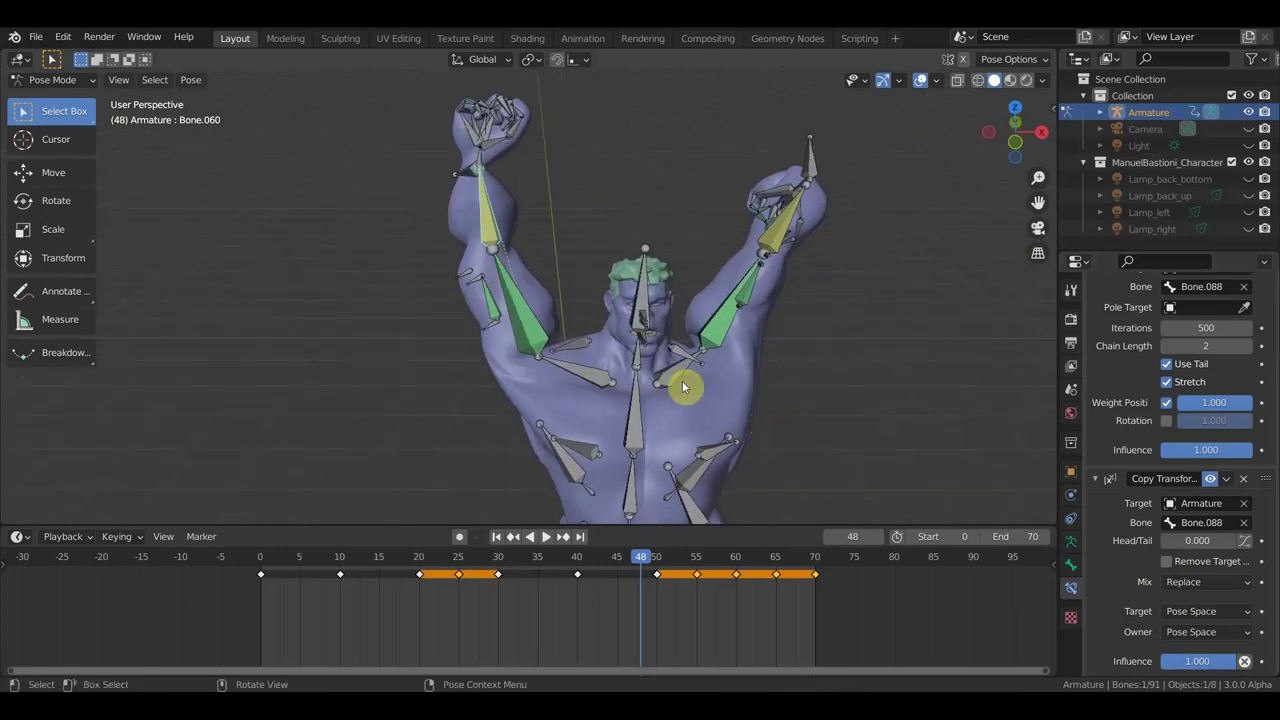
left_click(465, 174)
mouse_move(465, 174)
middle_mouse_down()
mouse_move(586, 266)
mouse_move(714, 406)
middle_mouse_up()
key("r")
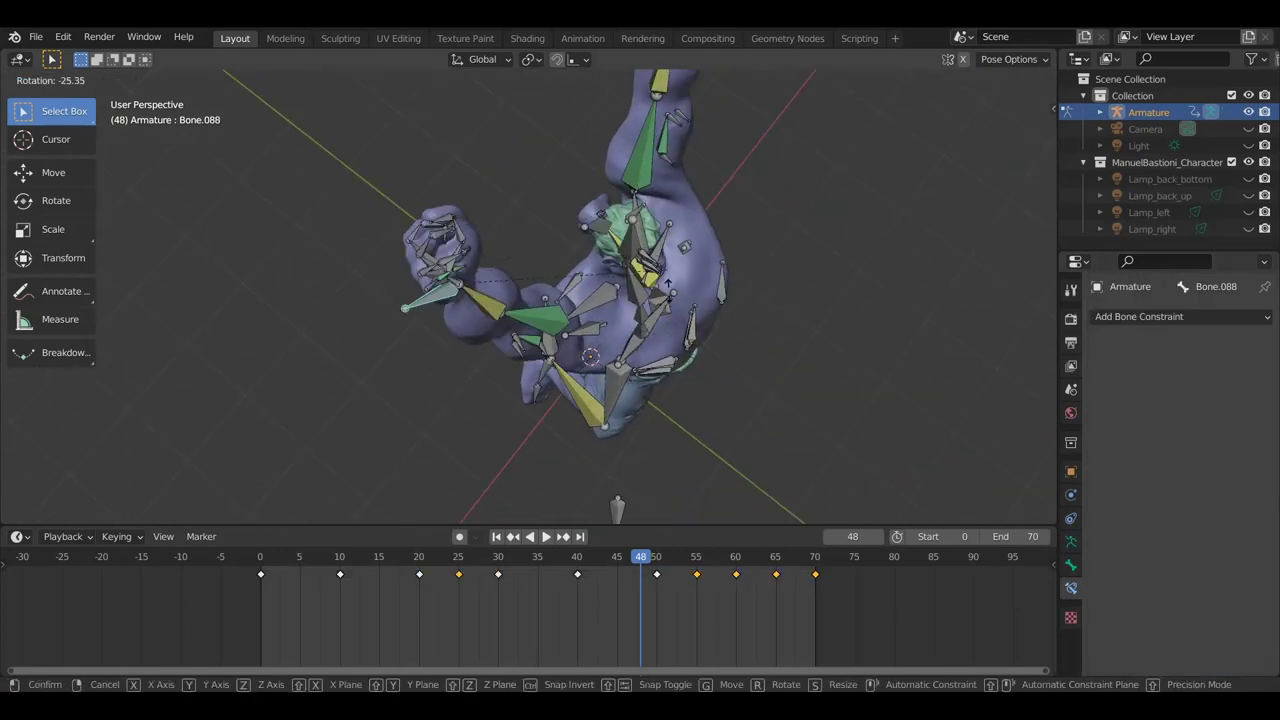
Step: Finish rotating Bone.088, then rotate arm bone Bone.019 to 124°
left_click(586, 393)
mouse_move(586, 393)
middle_mouse_down()
mouse_move(448, 287)
mouse_move(805, 222)
middle_mouse_up()
left_click(866, 233)
middle_click_drag(906, 300, 823, 437)
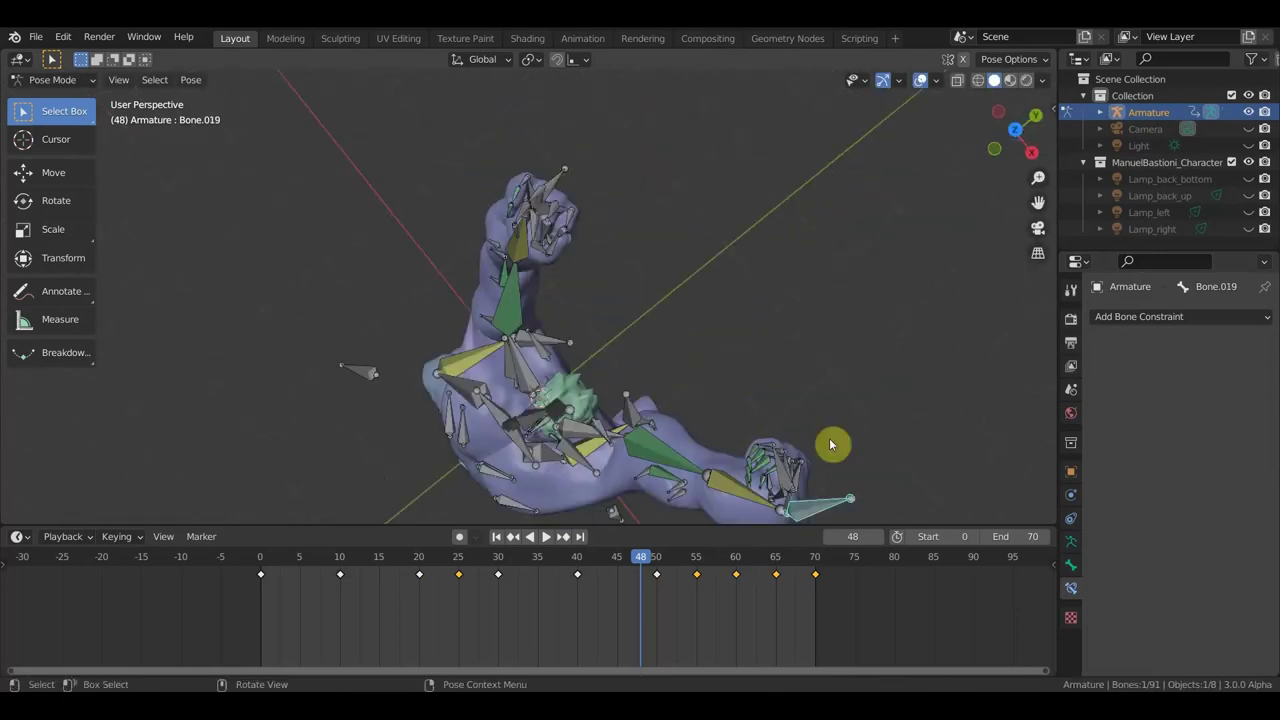
key("r")
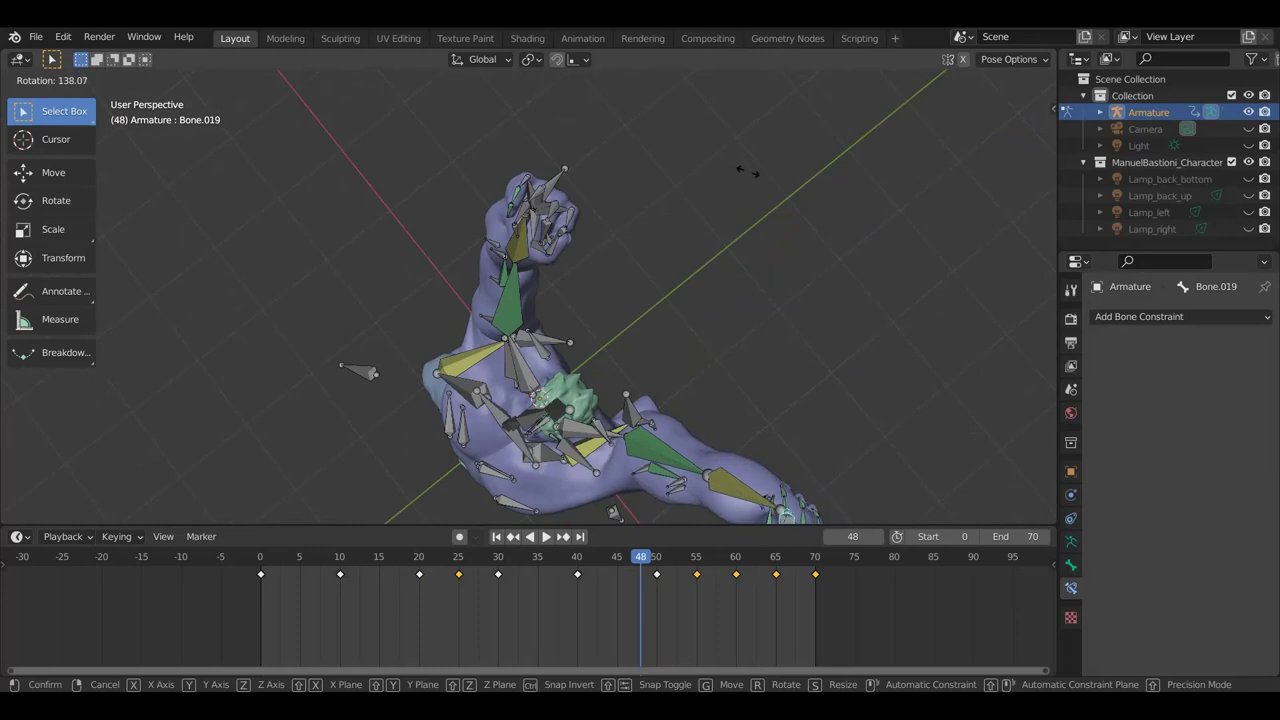
left_click(805, 225)
Step: Rotate forearm bone Bone.059 in two passes, ending at -20.5° about Z
mouse_move(805, 225)
middle_mouse_down()
mouse_move(741, 265)
mouse_move(834, 163)
middle_mouse_up()
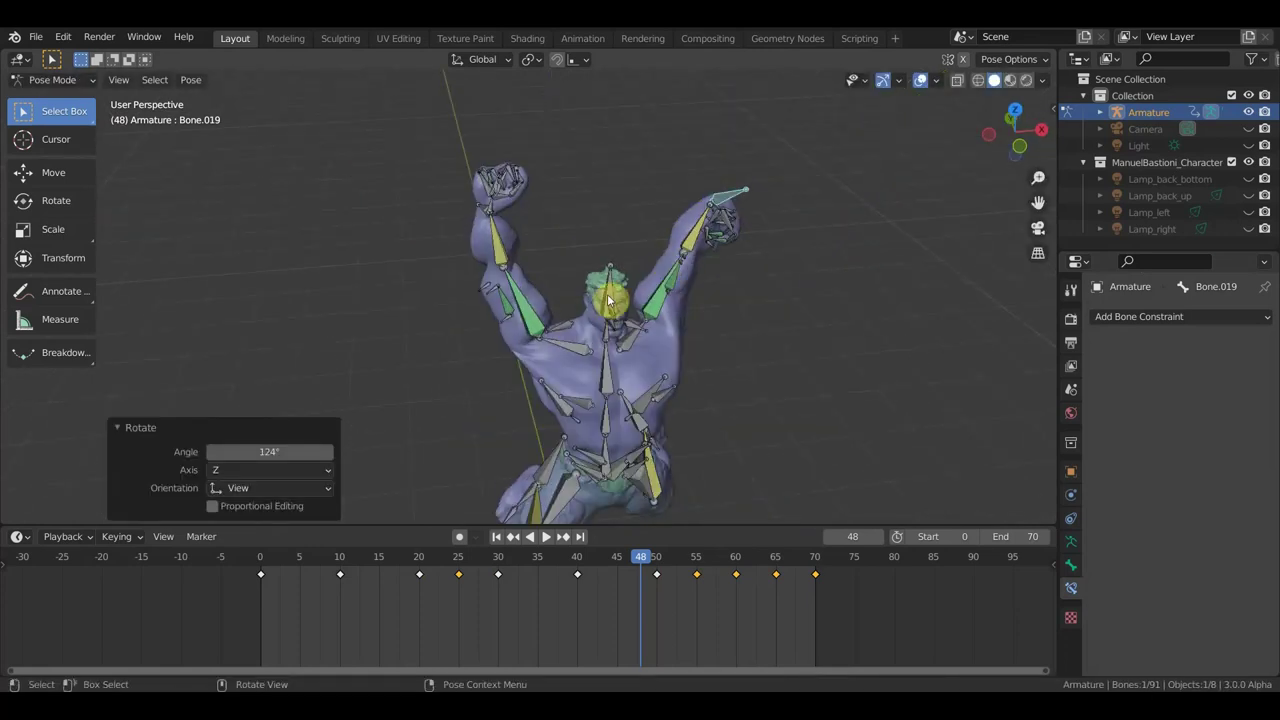
left_click(539, 320)
scroll(530, 318, "up", 2)
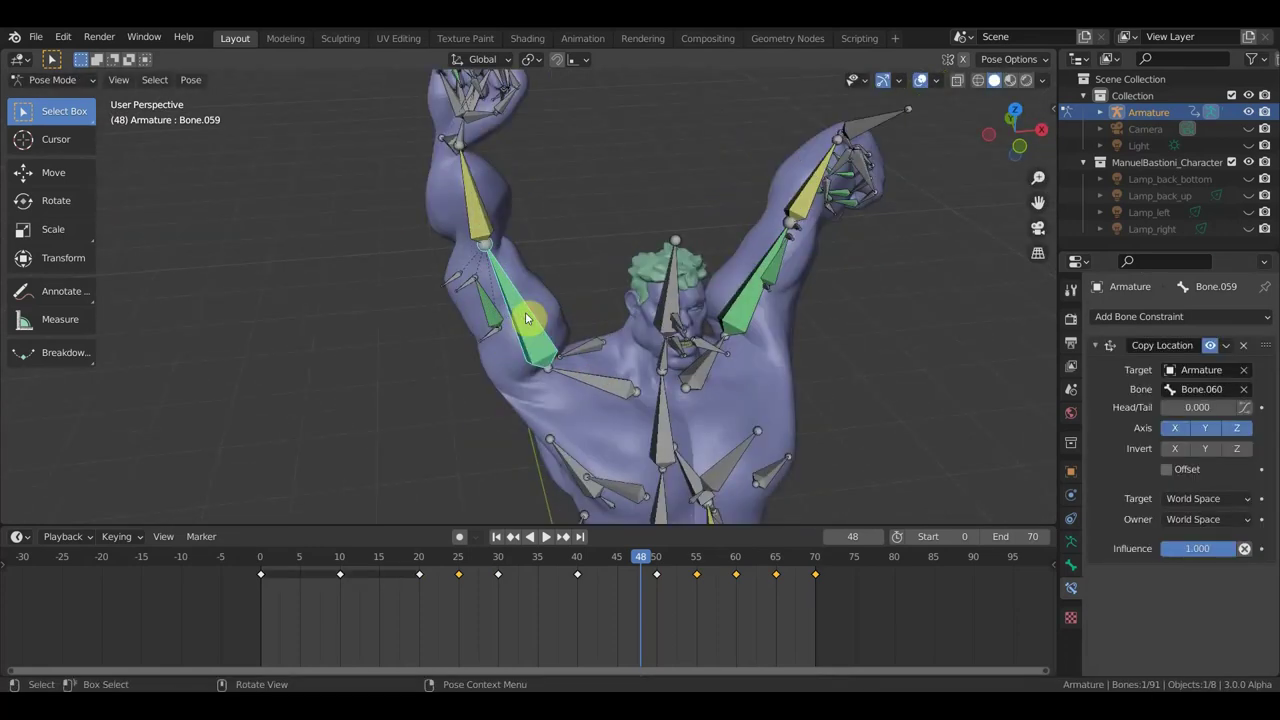
key("r")
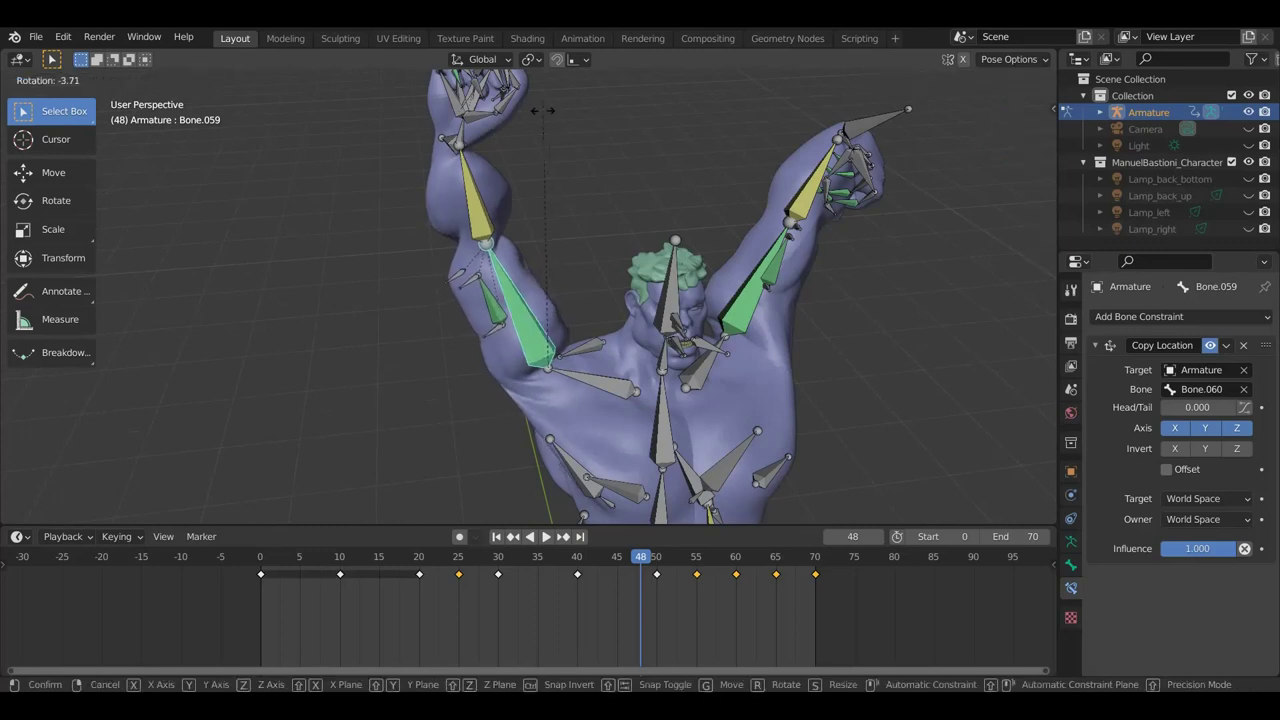
left_click(578, 262)
middle_click_drag(608, 314, 735, 280)
key("r")
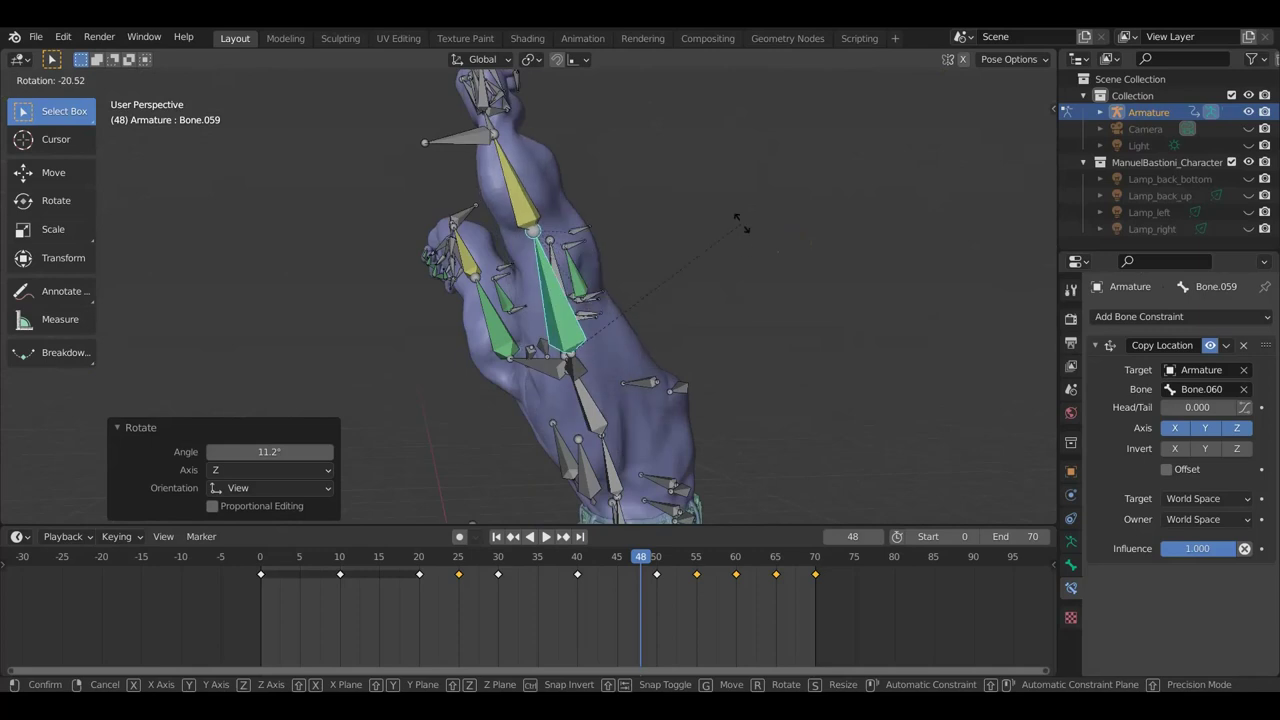
left_click(740, 225)
Step: From an angled side view, select hand control bone Bone.088
middle_click_drag(738, 233, 404, 326)
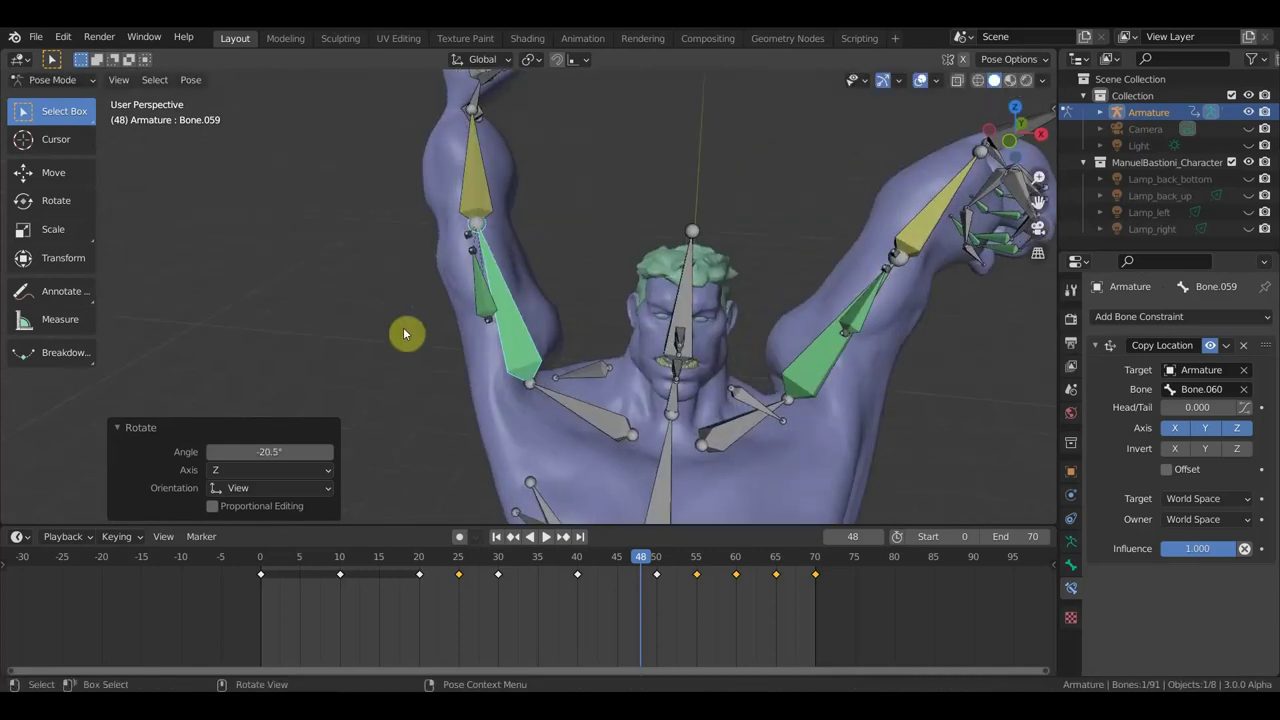
mouse_move(483, 323)
middle_mouse_down()
mouse_move(417, 311)
mouse_move(457, 189)
mouse_move(566, 229)
mouse_move(514, 186)
mouse_move(497, 250)
mouse_move(526, 209)
middle_mouse_up()
left_click(512, 186)
Step: Rotate and reposition hand control bone Bone.088
key("r")
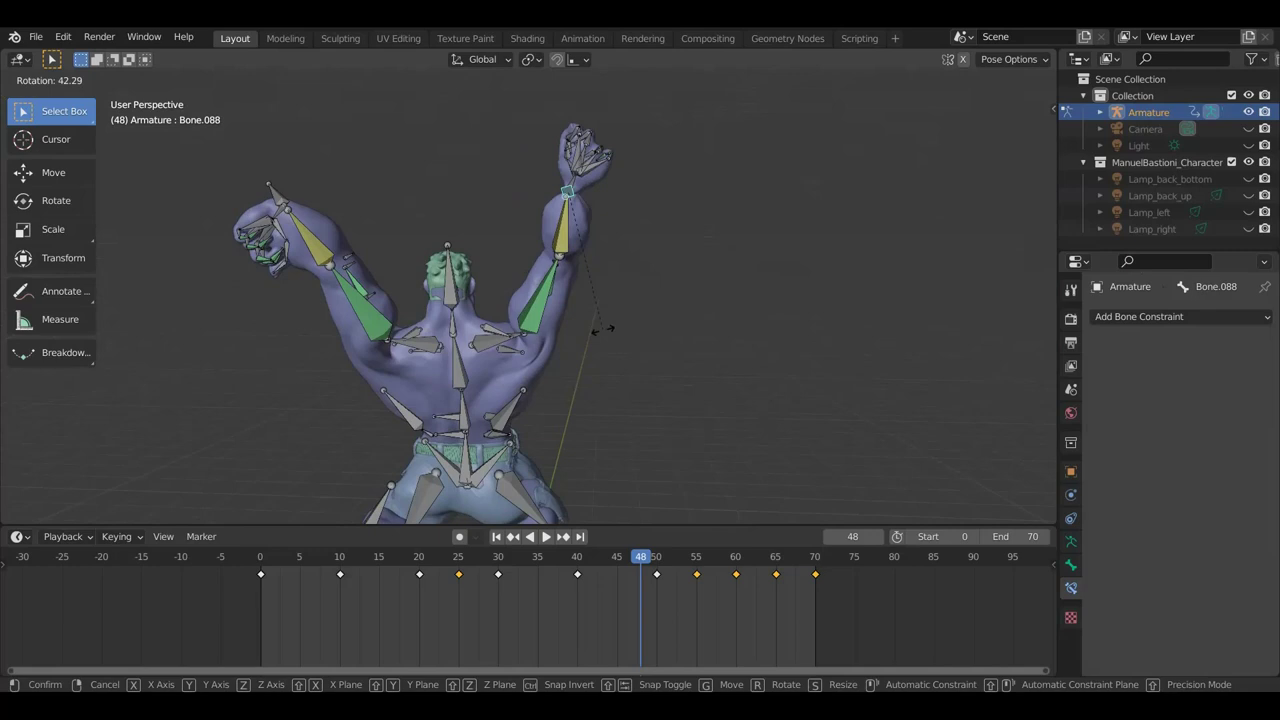
left_click(651, 321)
mouse_move(674, 297)
middle_mouse_down()
mouse_move(711, 374)
mouse_move(708, 431)
mouse_move(727, 357)
mouse_move(684, 210)
middle_mouse_up()
key("g")
left_click(682, 339)
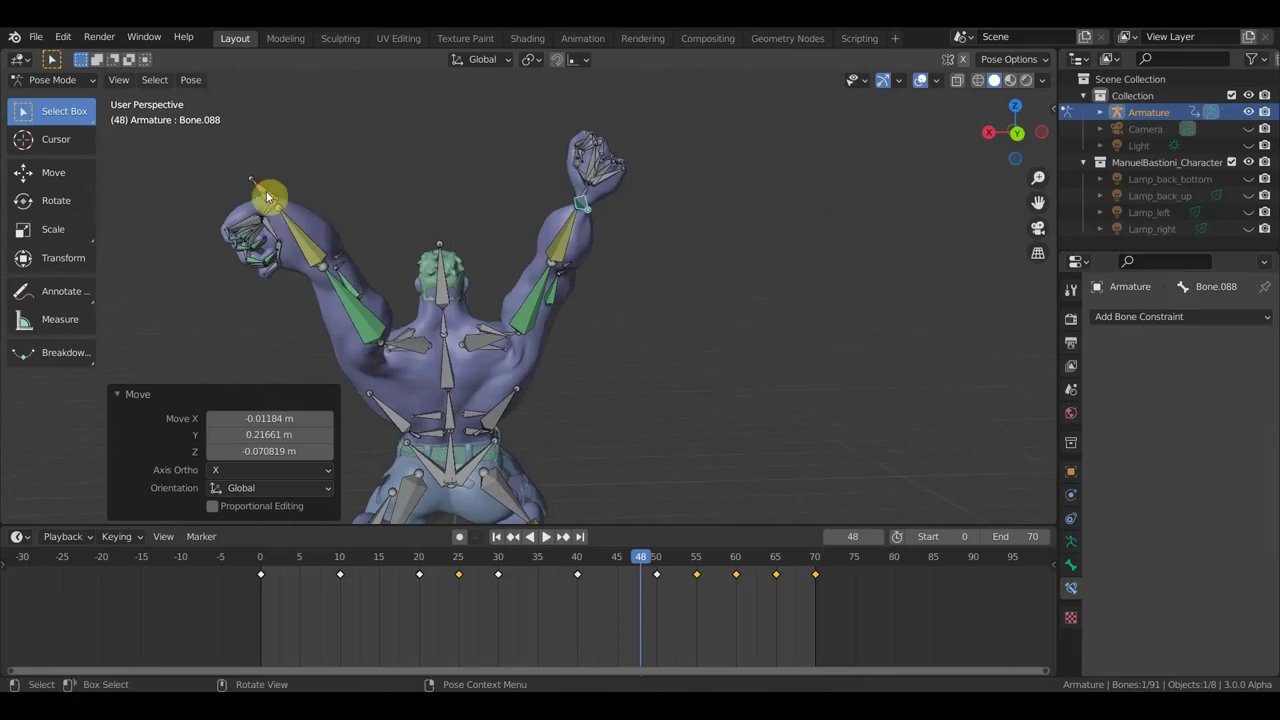
Step: Rotate arm bone Bone.019 in several passes, including 96.8° and 69°
left_click(349, 222)
key("r")
left_click(216, 323)
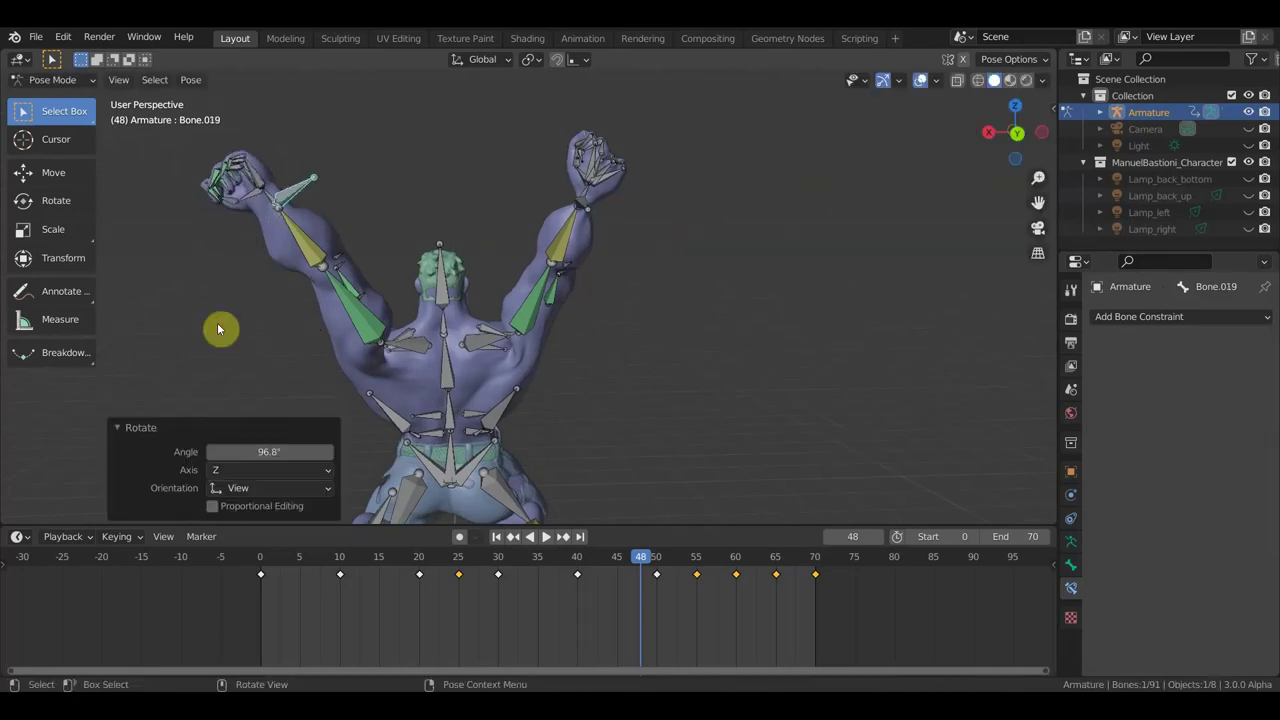
middle_click_drag(471, 234, 486, 403)
key("r")
left_click(366, 443)
key("r")
left_click(405, 430)
Step: From a back view, rotate Bone.019 further by -60° and then -104°
mouse_move(405, 430)
middle_mouse_down()
mouse_move(392, 225)
mouse_move(140, 252)
middle_mouse_up()
key("r")
left_click(366, 147)
key("r")
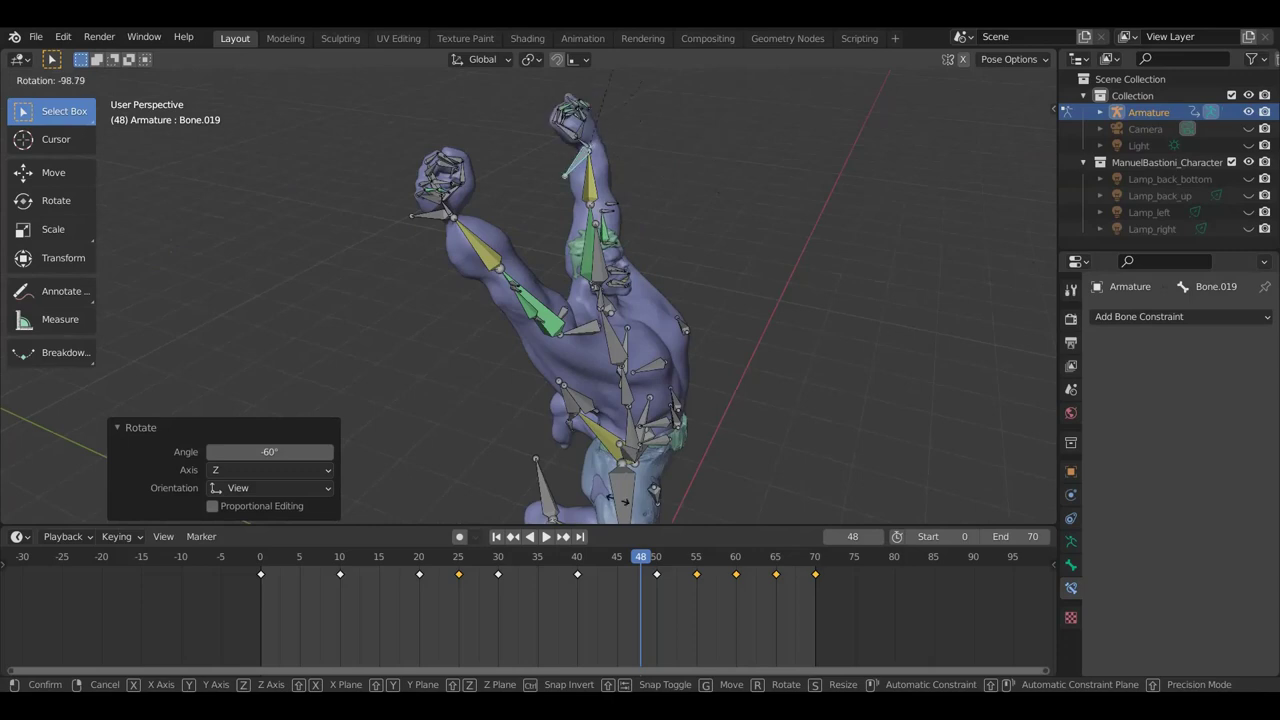
left_click(608, 505)
Step: Re-angle Bone.088 with rotations of -47.5°, -54.9° and 12.9°
mouse_move(618, 260)
middle_mouse_down()
mouse_move(477, 206)
mouse_move(623, 206)
mouse_move(520, 220)
middle_mouse_up()
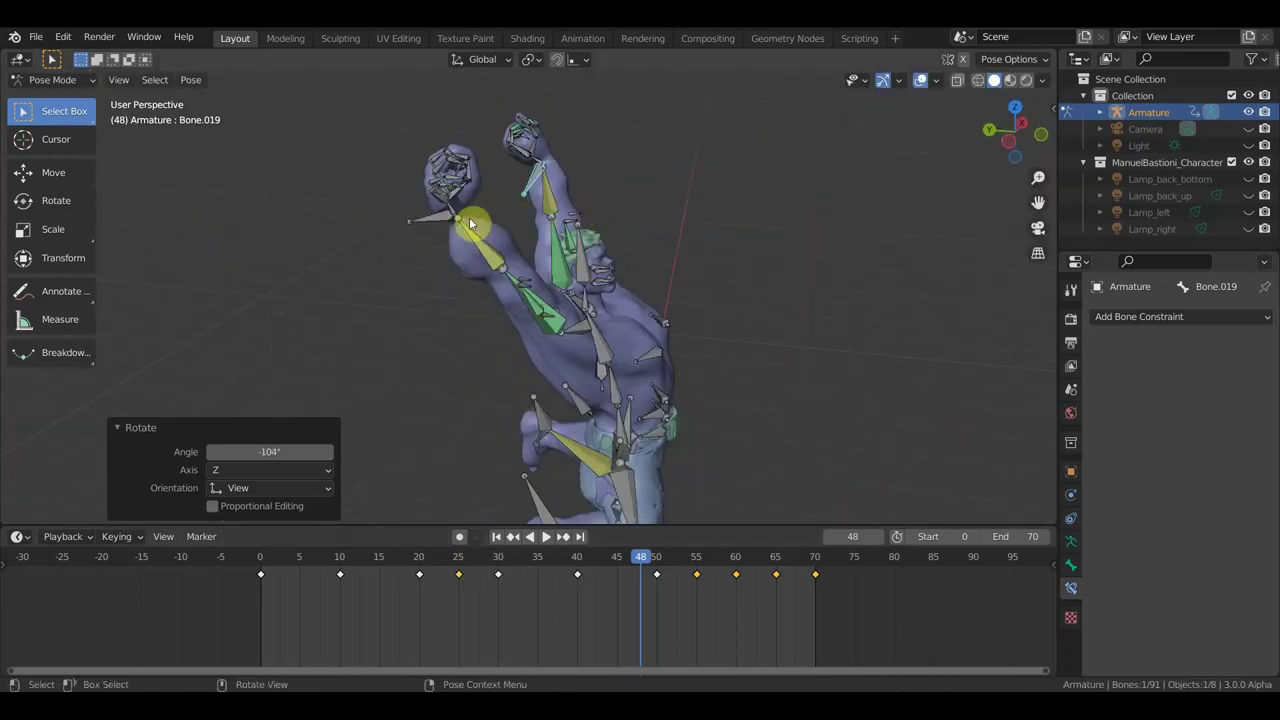
left_click(560, 310)
middle_click_drag(580, 308, 690, 284)
key("r")
left_click(778, 84)
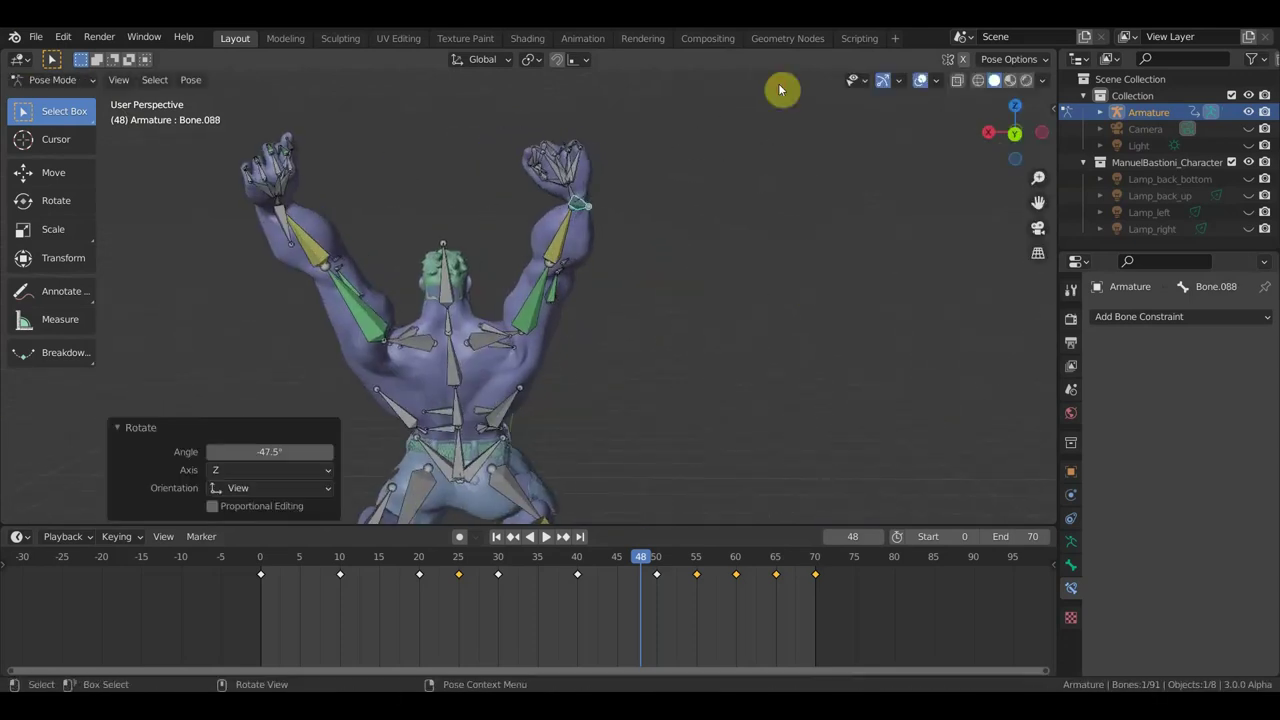
mouse_move(716, 224)
middle_mouse_down()
mouse_move(593, 227)
mouse_move(496, 260)
middle_mouse_up()
key("r")
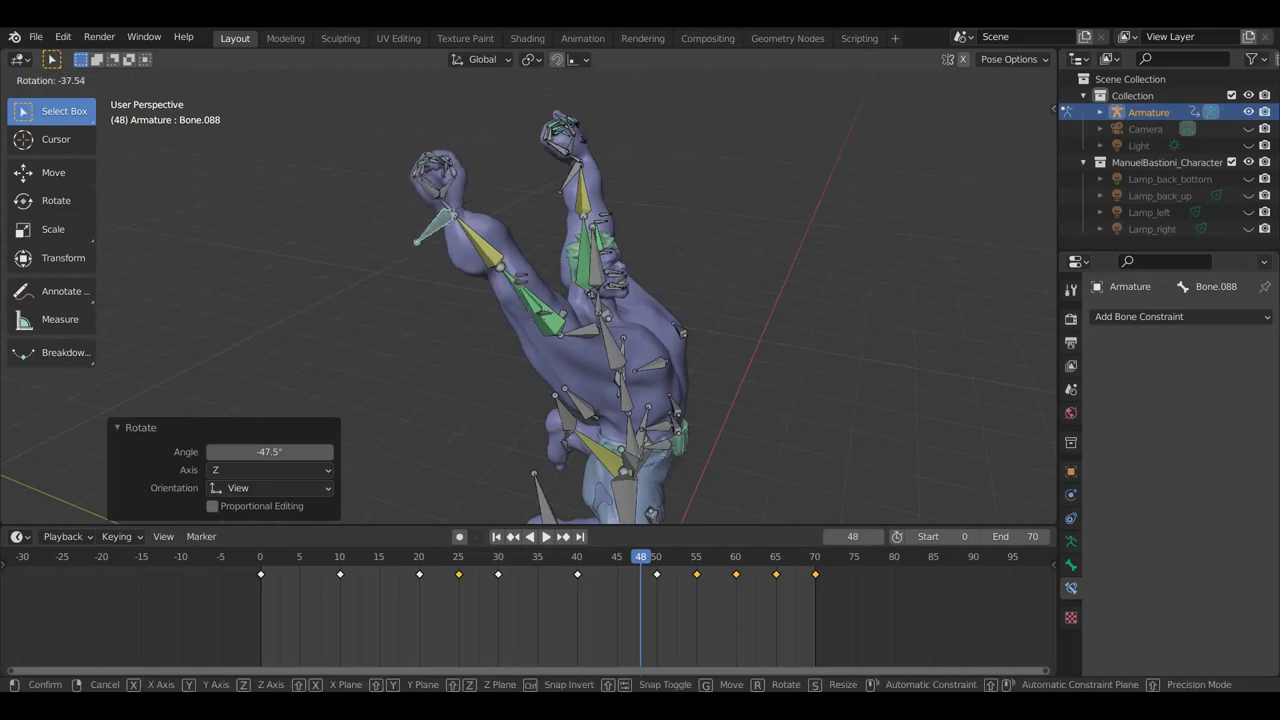
left_click(560, 120)
middle_click_drag(480, 215, 397, 217)
key("r")
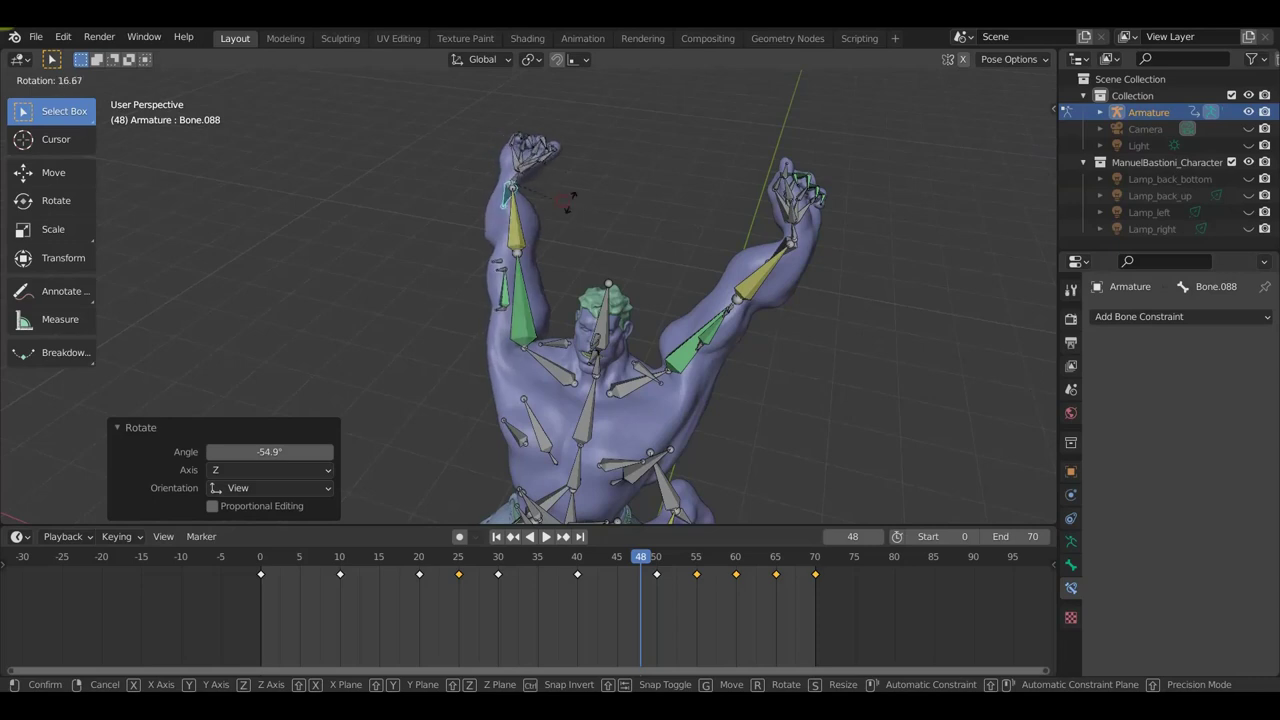
left_click(524, 237)
Step: Select all bones and key Location, Rotation & Scale at frame 48
left_click(665, 342)
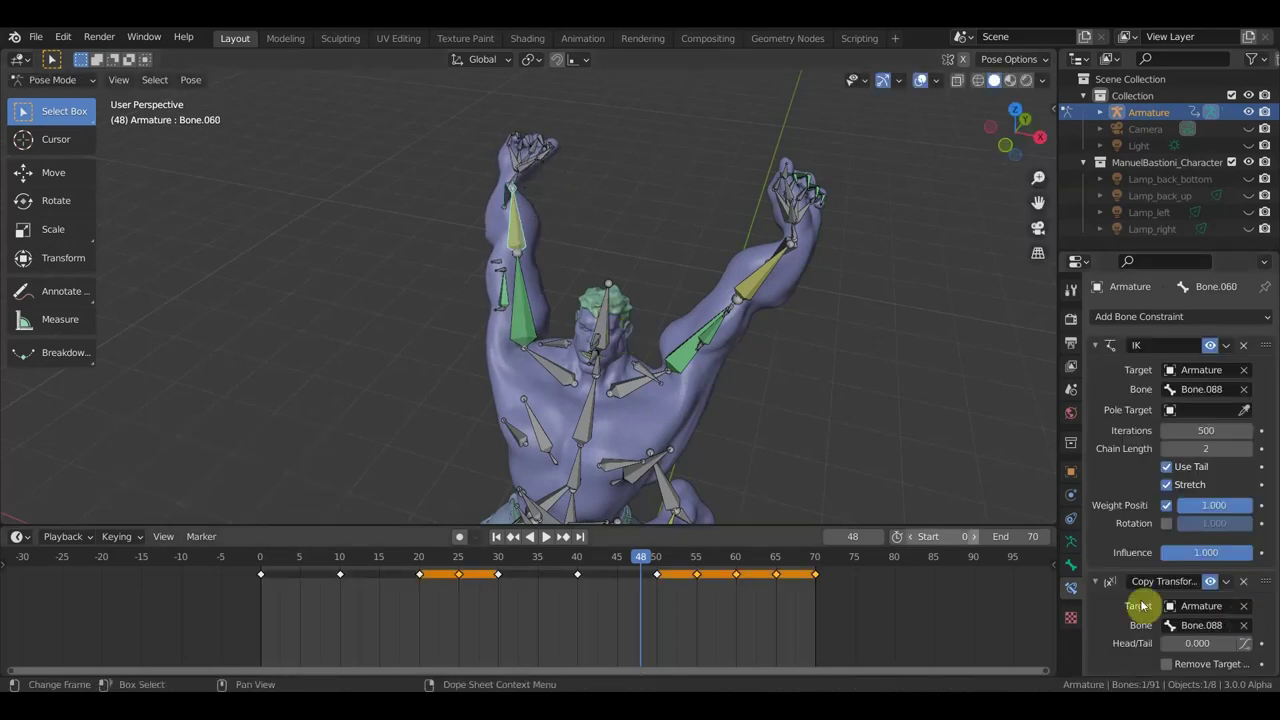
key("a")
key("i")
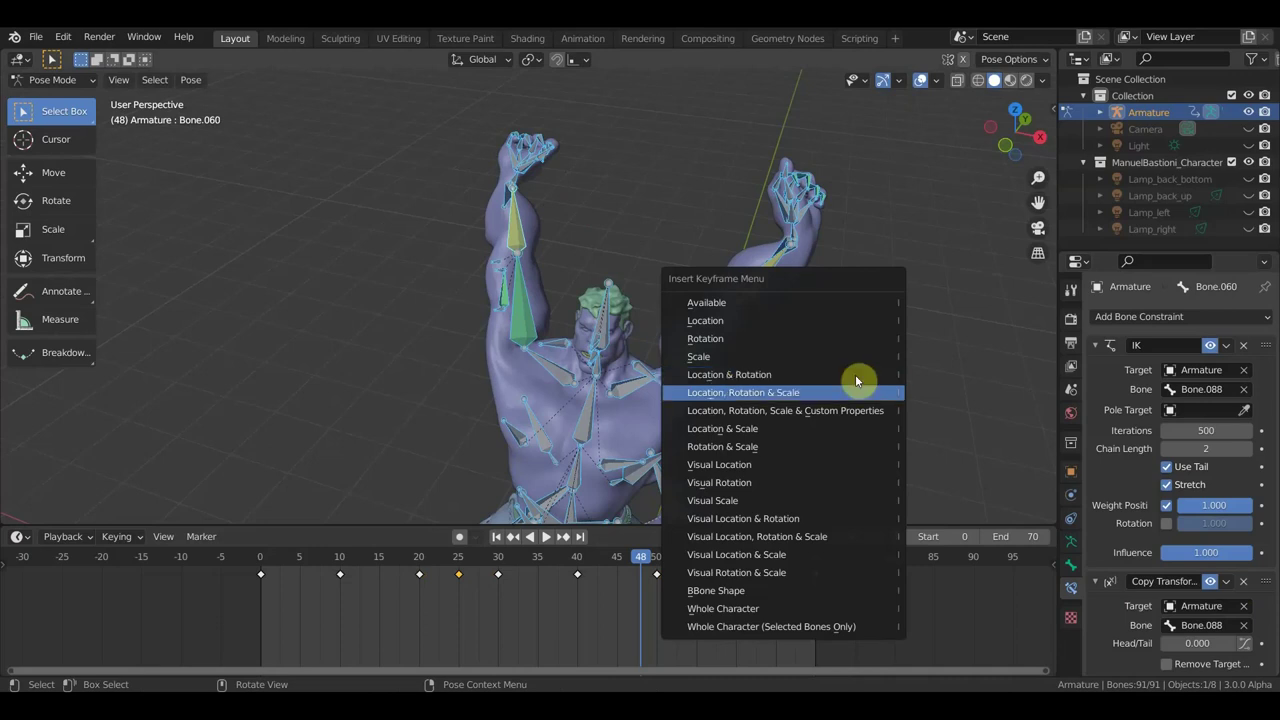
left_click(834, 375)
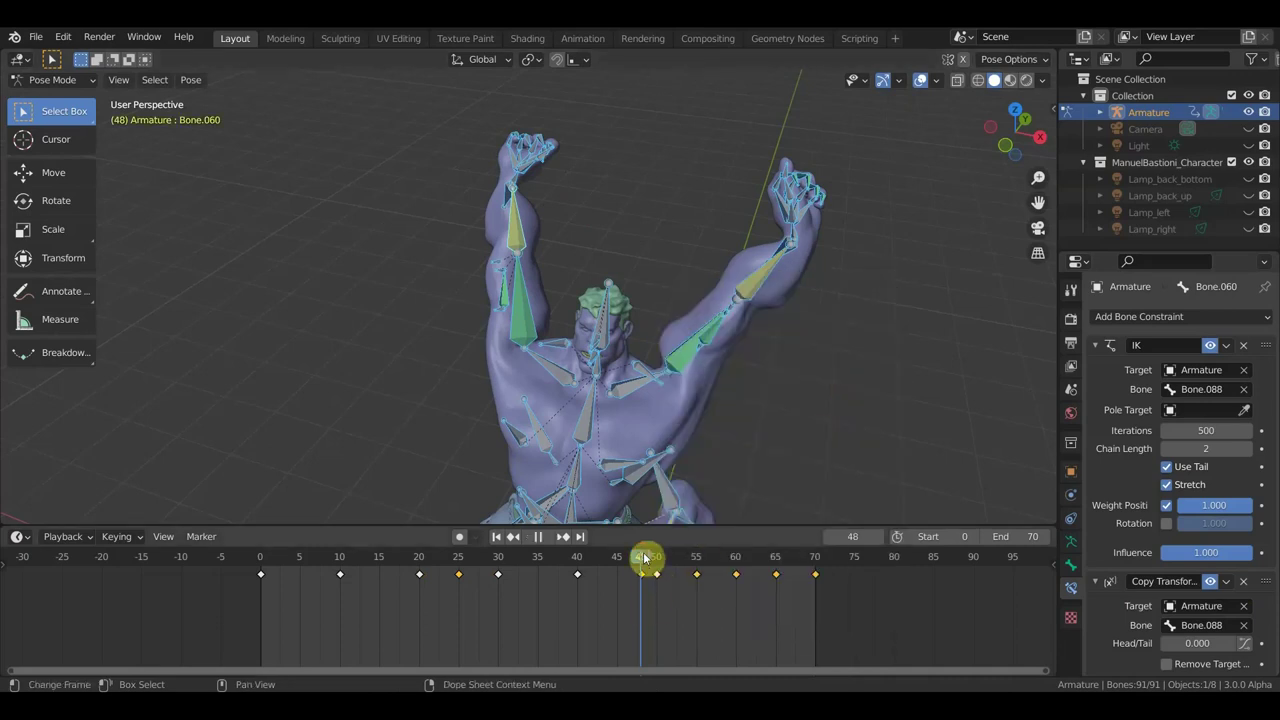
Step: Move to frame 58, bring the character into view, and play the jump
left_click_drag(645, 562, 720, 562)
key("g")
left_click(768, 313)
mouse_move(768, 319)
middle_mouse_down()
mouse_move(714, 303)
mouse_move(786, 277)
middle_mouse_up()
key("space")
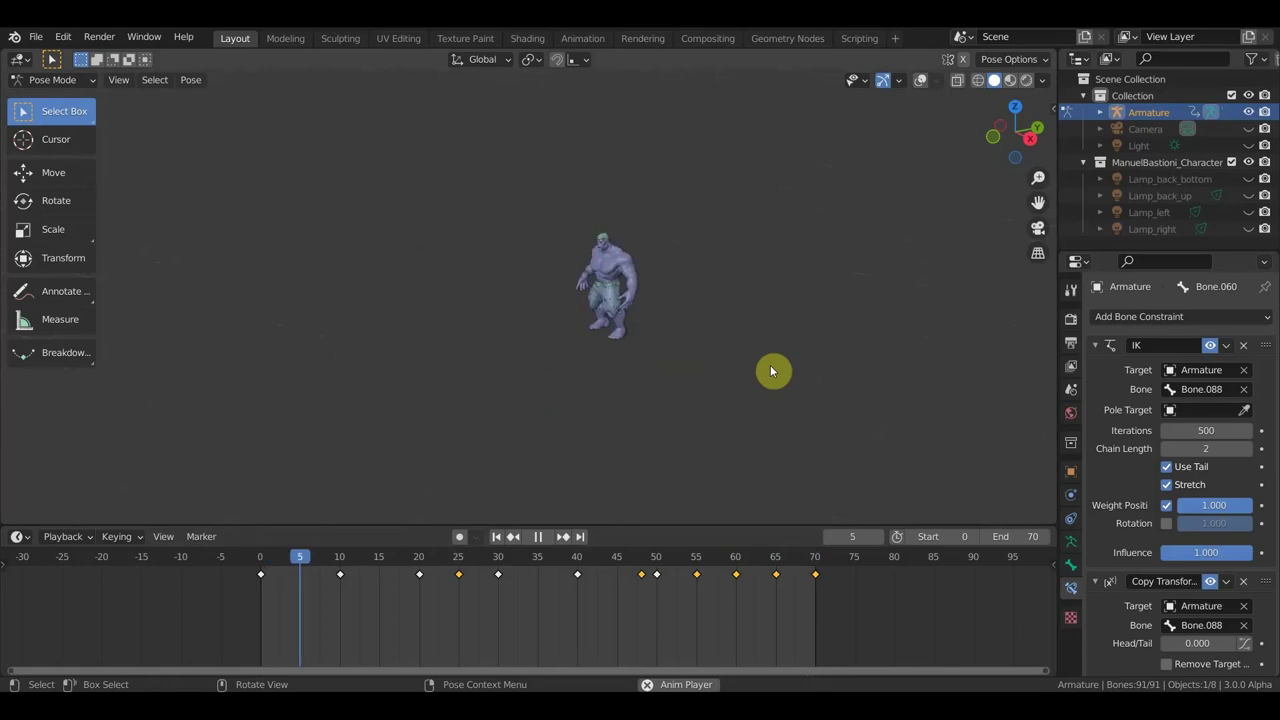
Step: Stop playback and slide the last keyframes near frame 66 earlier
middle_click_drag(770, 365, 871, 343)
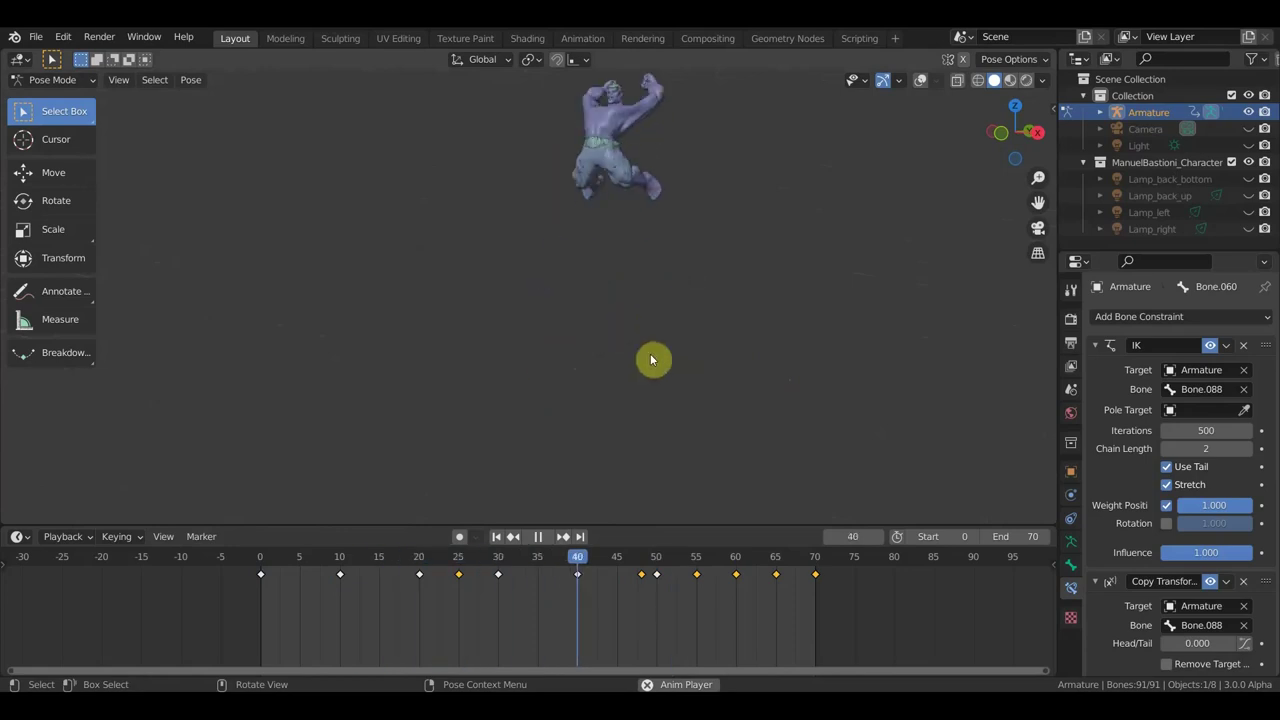
middle_click_drag(593, 298, 894, 334)
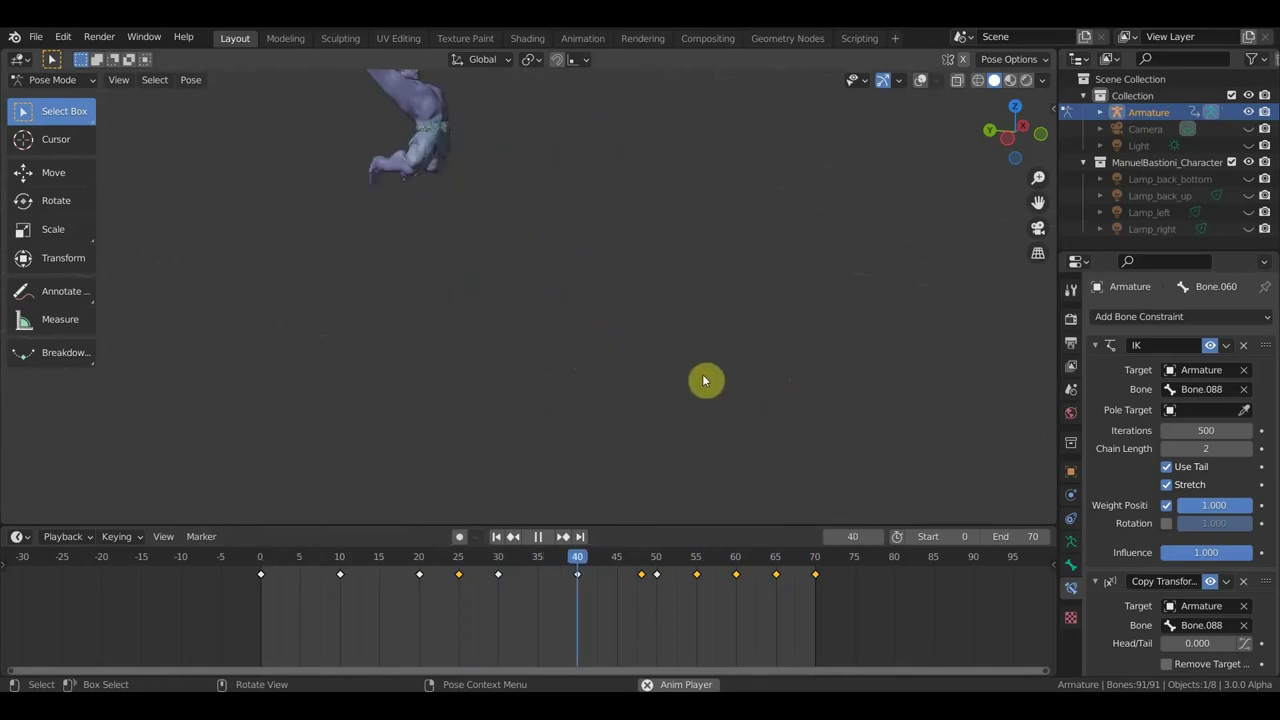
key("space")
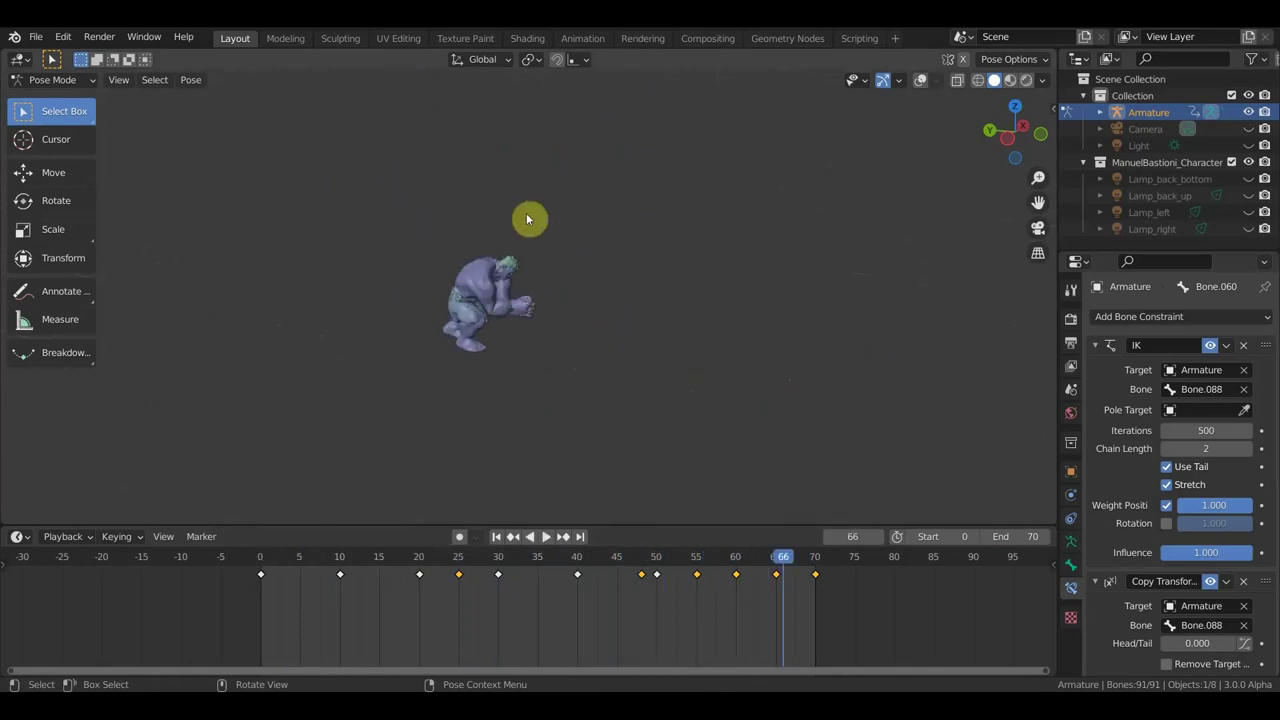
mouse_move(830, 612)
left_mouse_down()
mouse_move(773, 595)
mouse_move(756, 568)
left_mouse_up()
key("g")
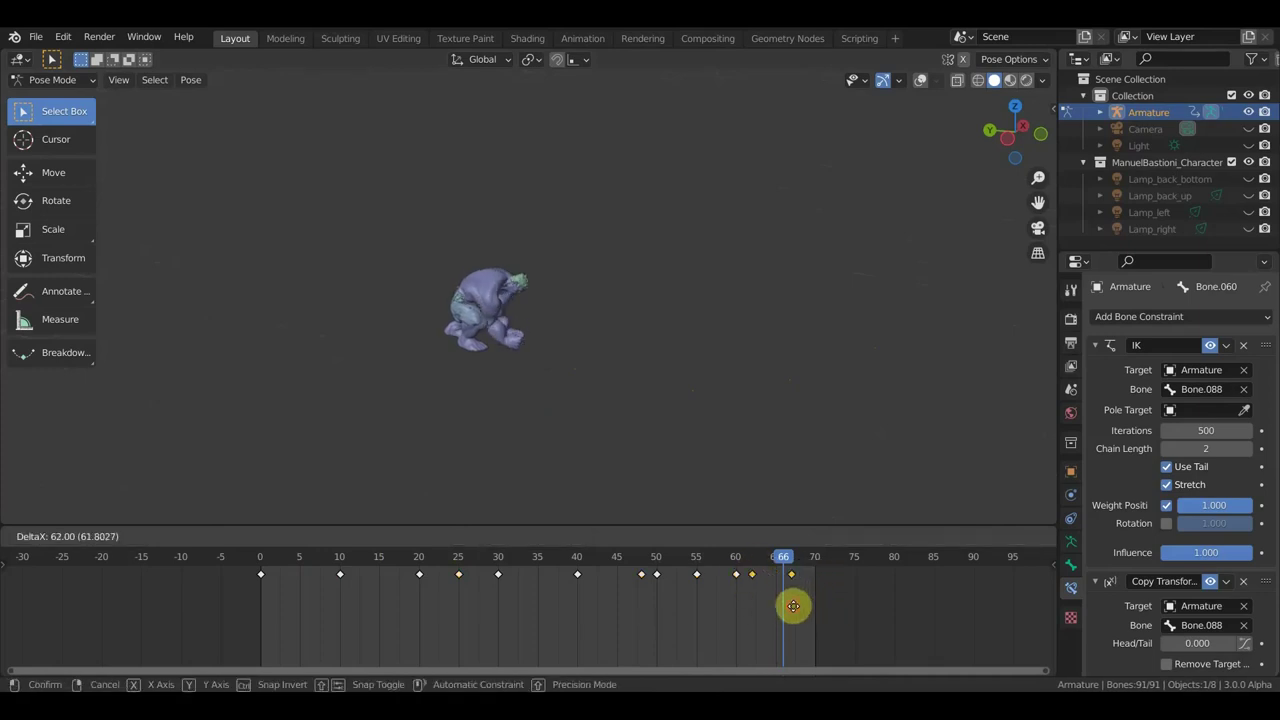
left_click(793, 606)
Step: Review the retimed landing by playing from around frames 57–60
left_click(712, 569)
key("space")
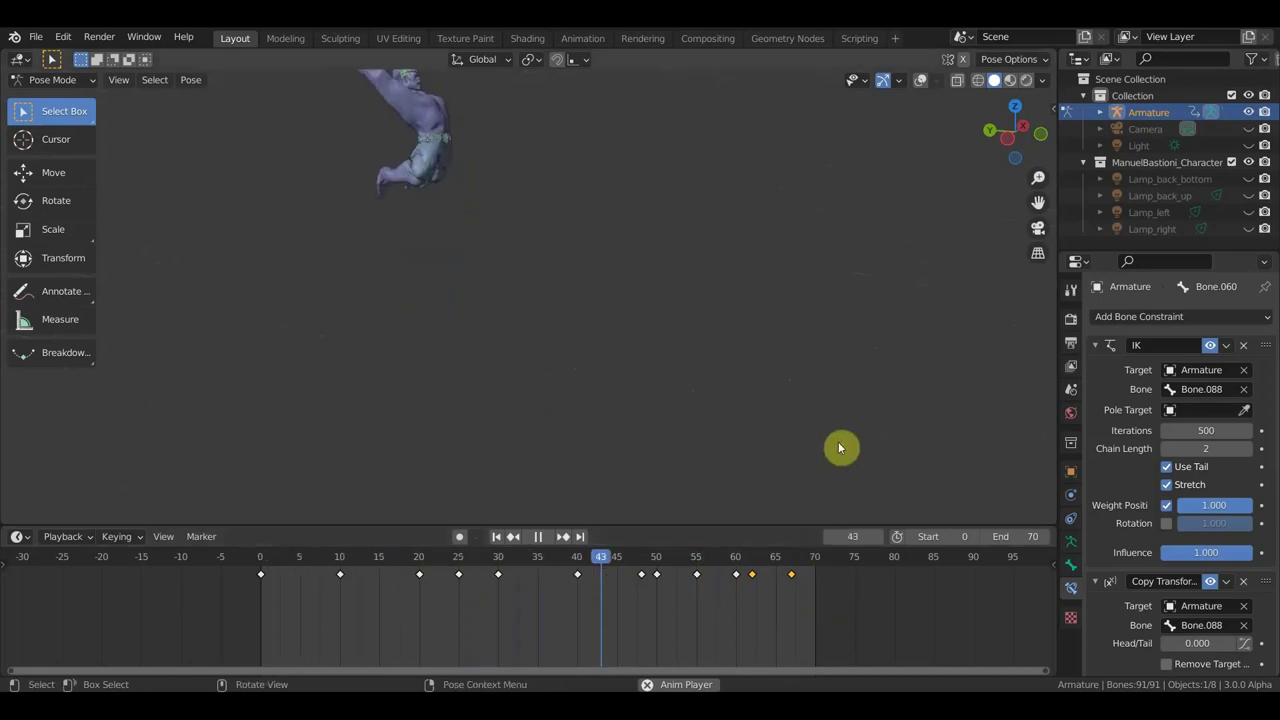
key("space")
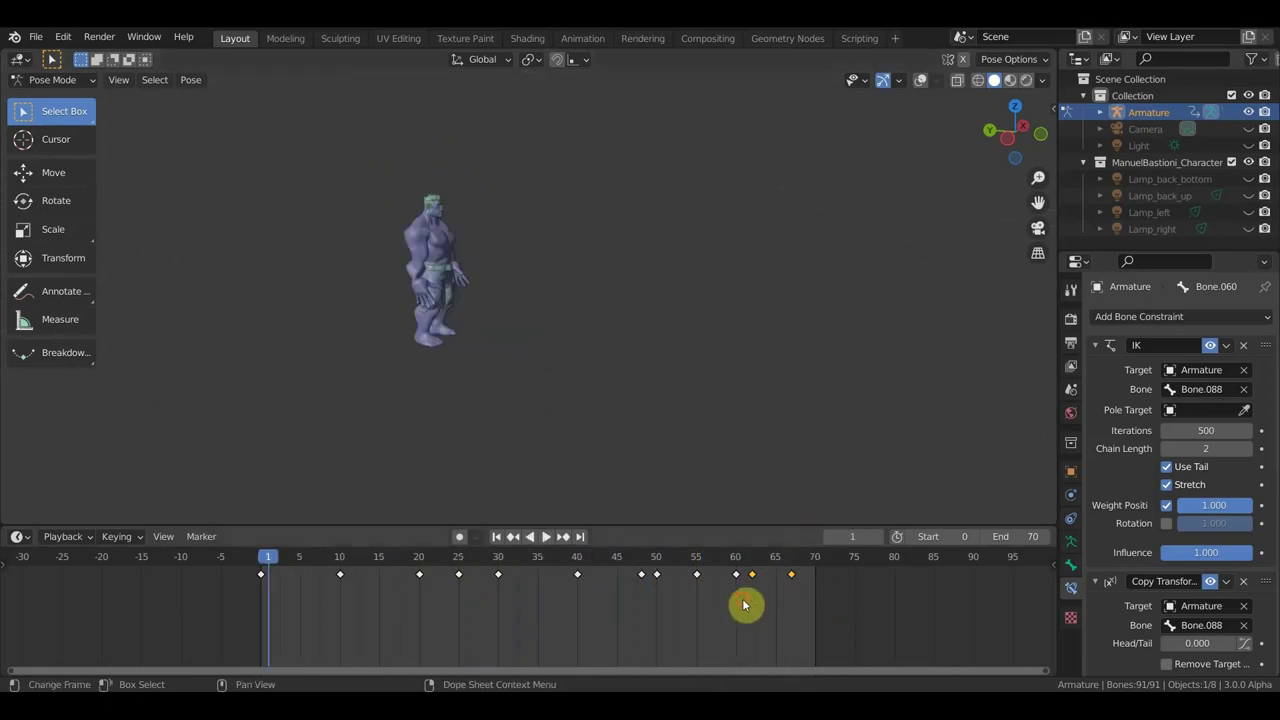
left_click(736, 566)
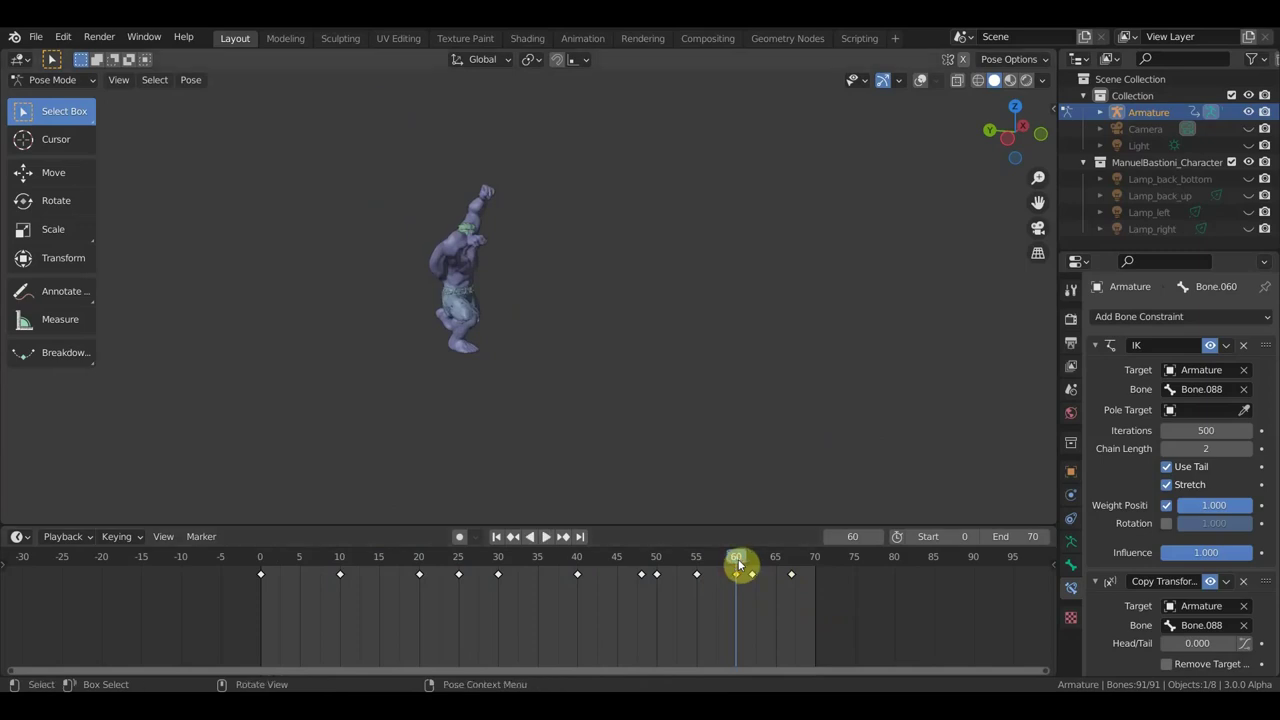
middle_click_drag(700, 440, 534, 414)
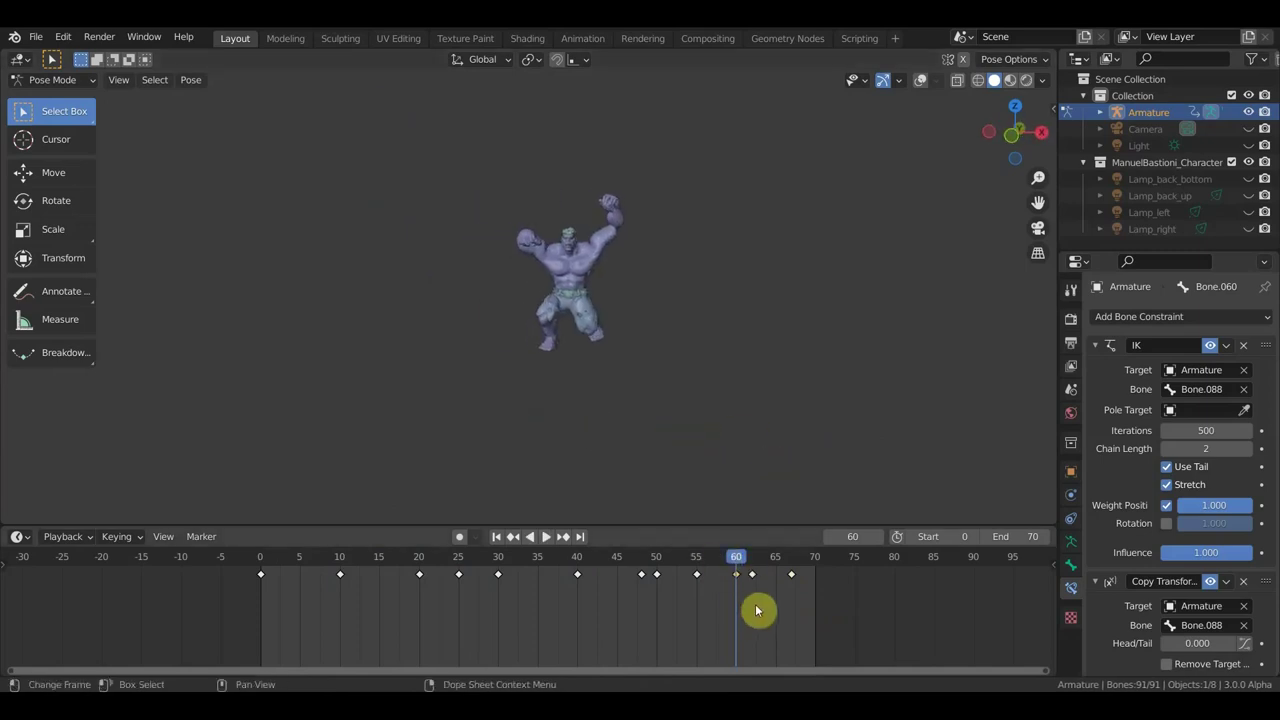
left_click(719, 565)
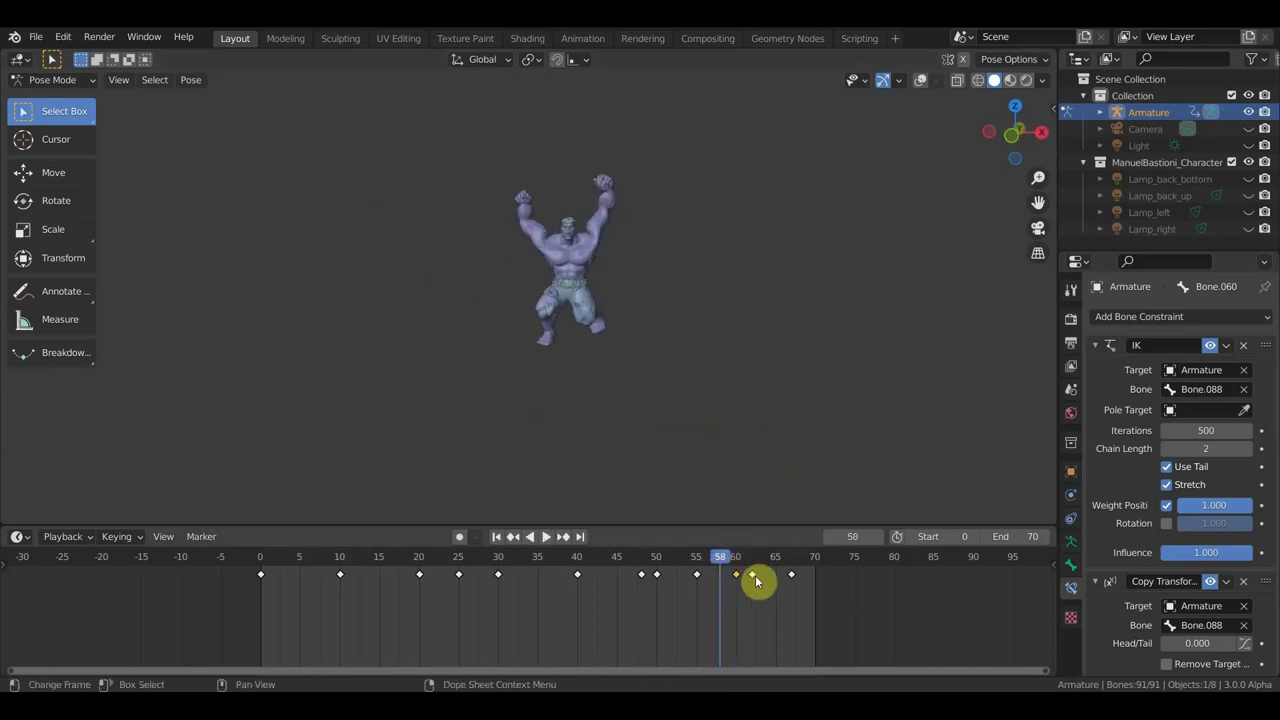
key("space")
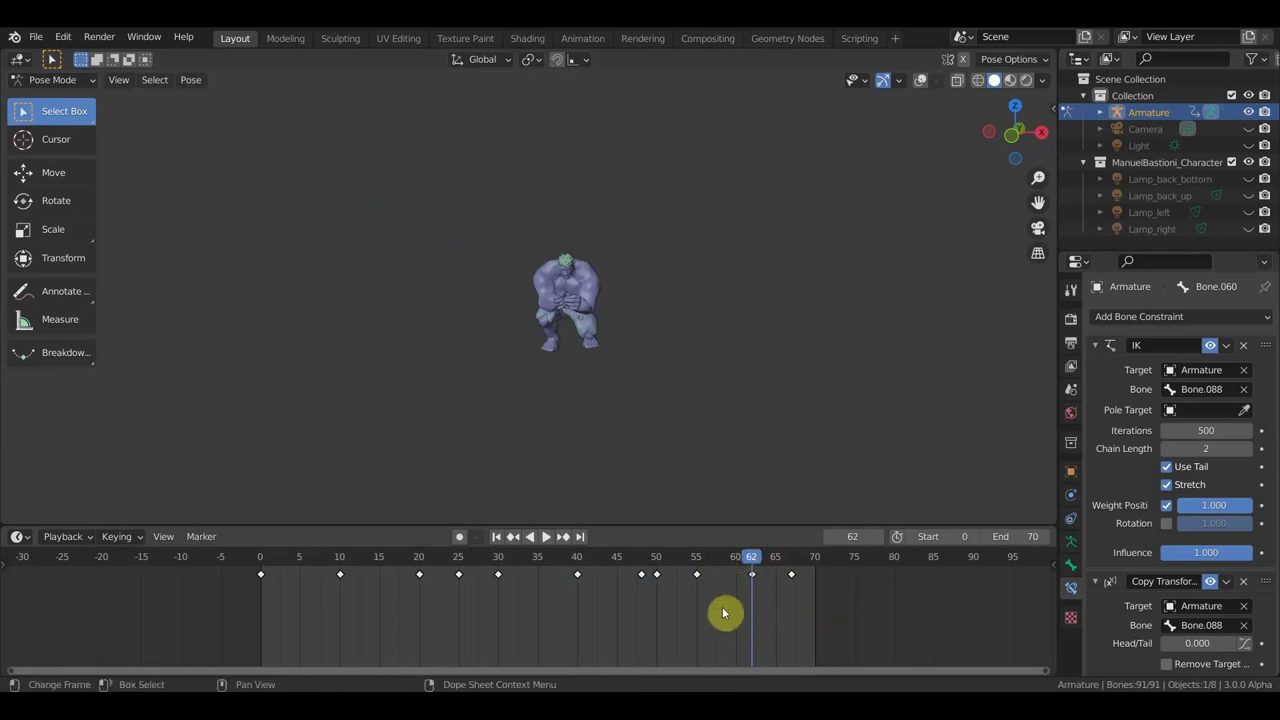
key("space")
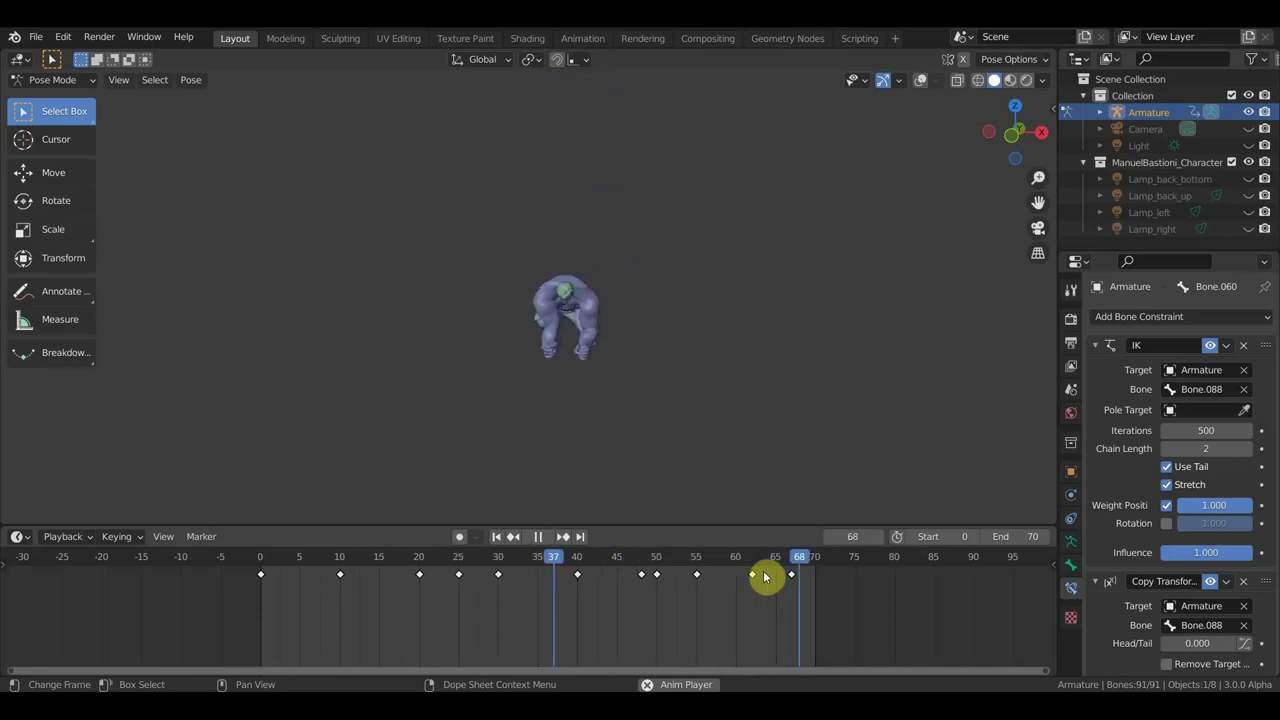
middle_click_drag(783, 449, 614, 446)
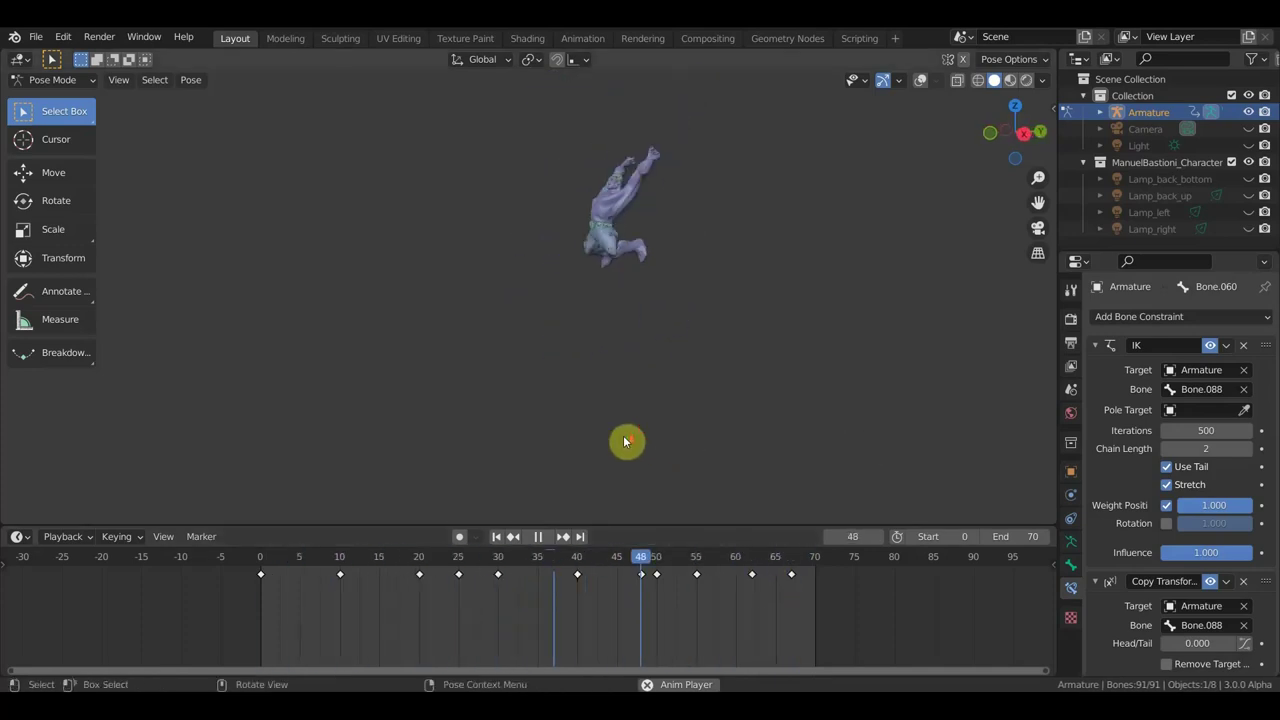
key("space")
Step: Shift the keyframes from frame 55 onward earlier again and replay
left_click_drag(814, 610, 736, 568)
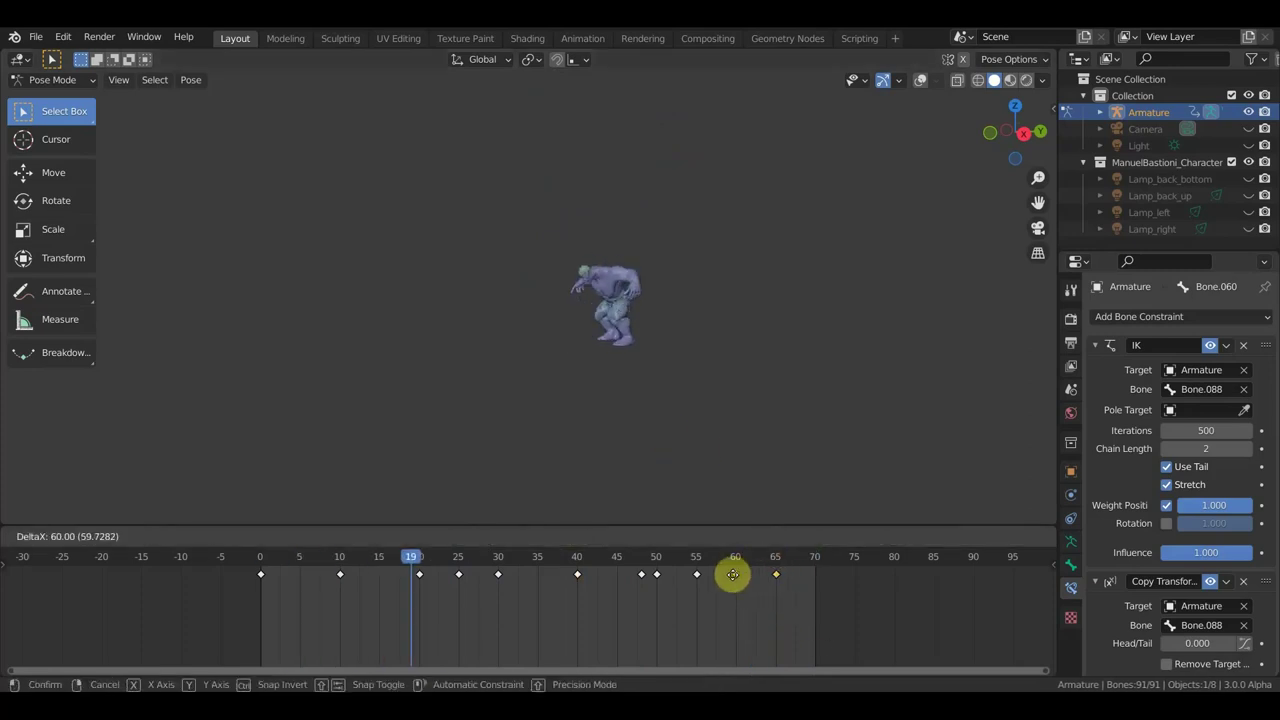
left_click(724, 573)
key("space")
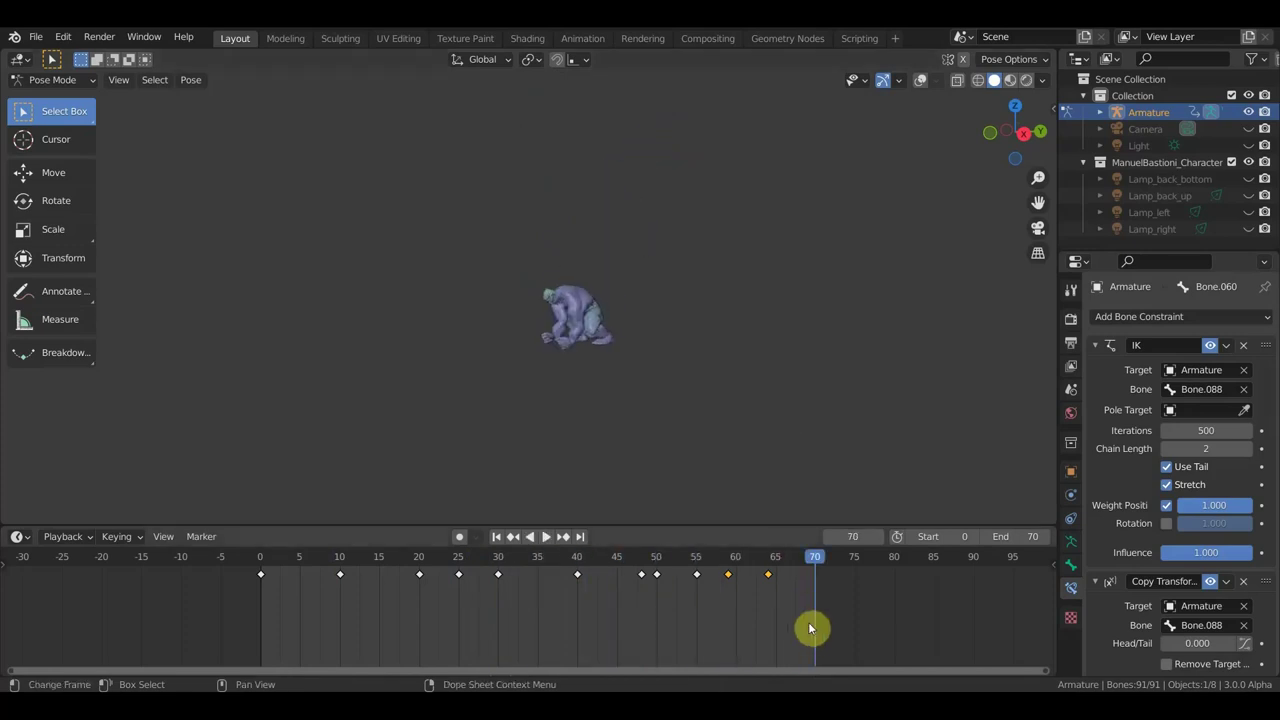
left_click_drag(780, 608, 688, 562)
left_click(657, 558)
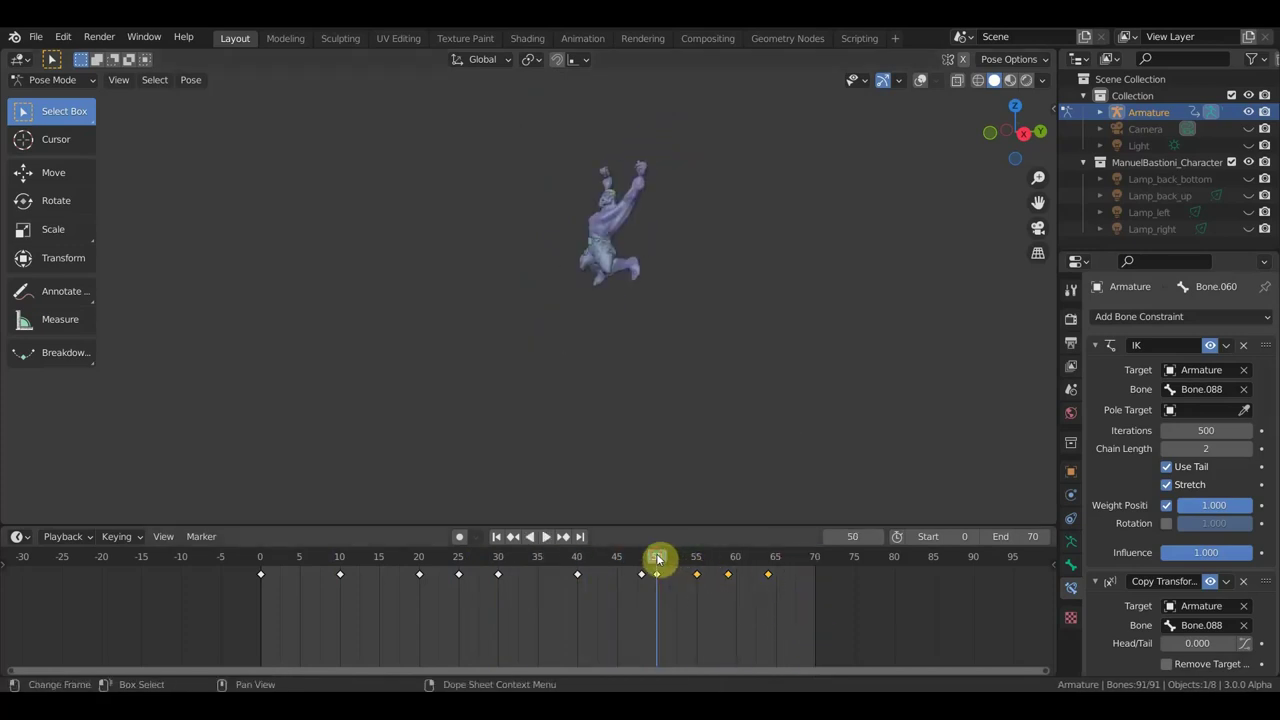
left_click_drag(760, 588, 792, 601)
left_click_drag(688, 566, 690, 566)
key("g")
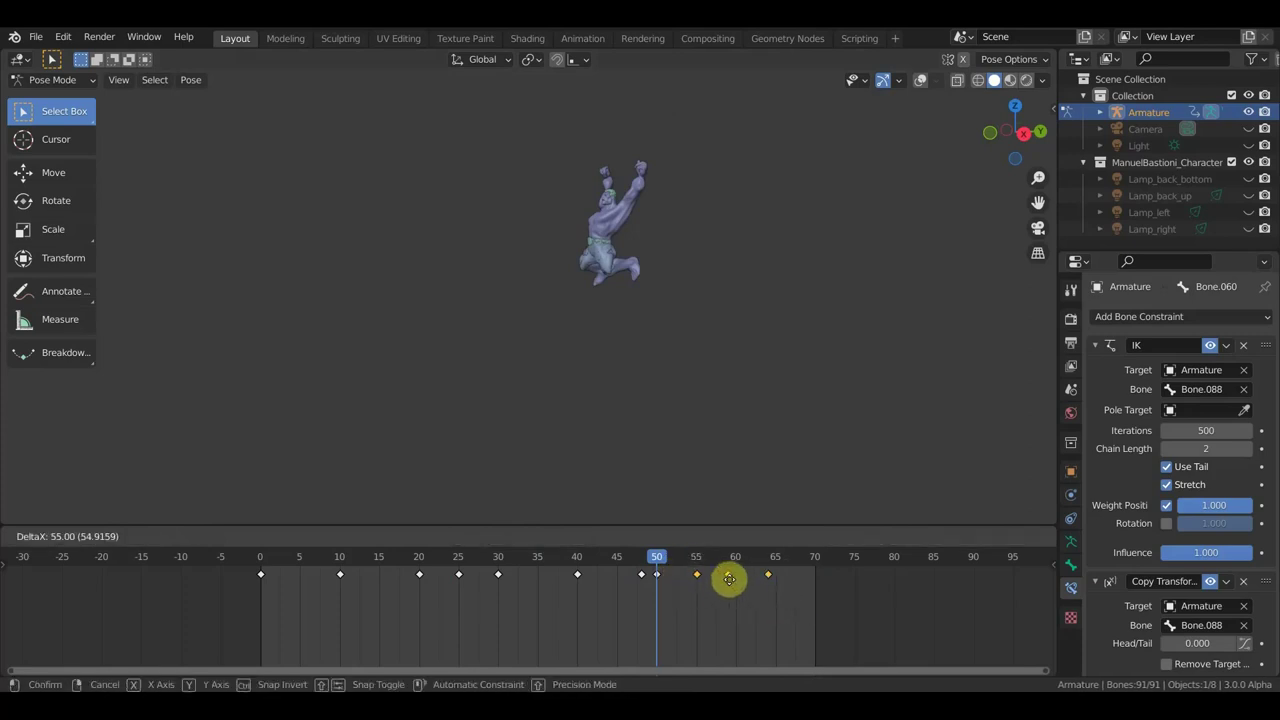
left_click(711, 580)
key("space")
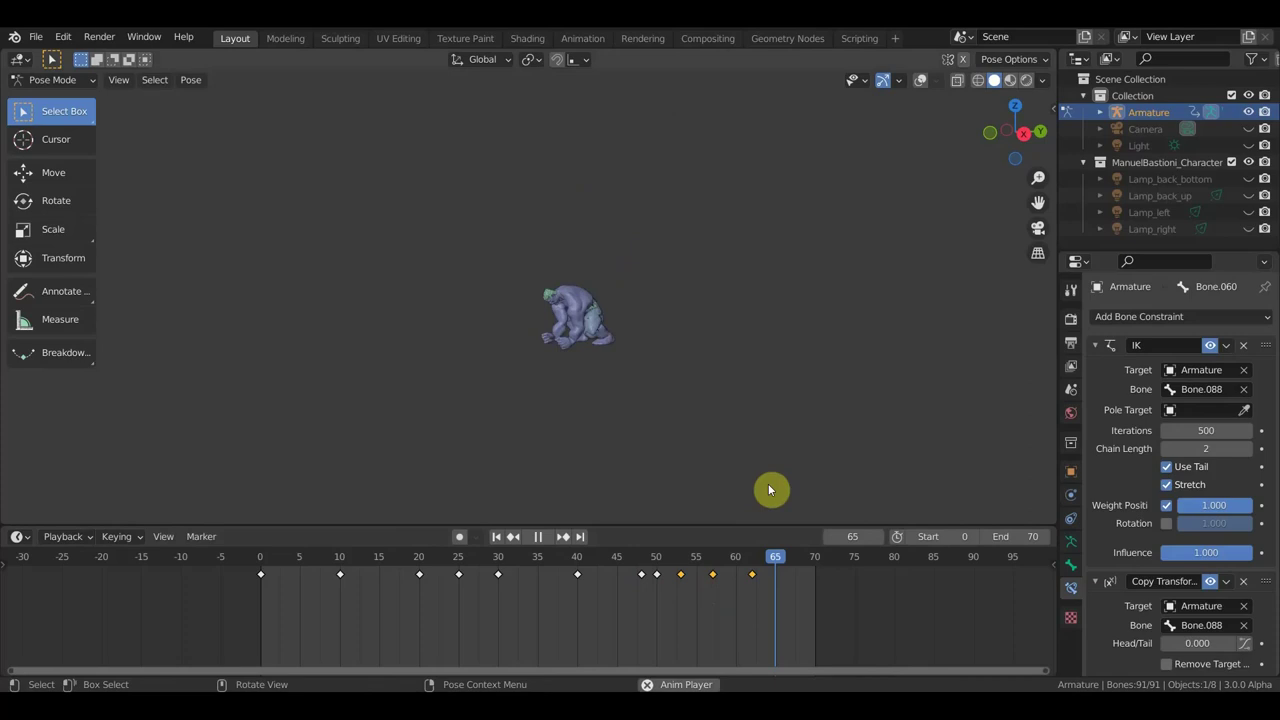
Step: Make frame 62 the animation's end frame and play the shortened jump
key("space")
left_click_drag(773, 560, 754, 562)
key("space")
type("62")
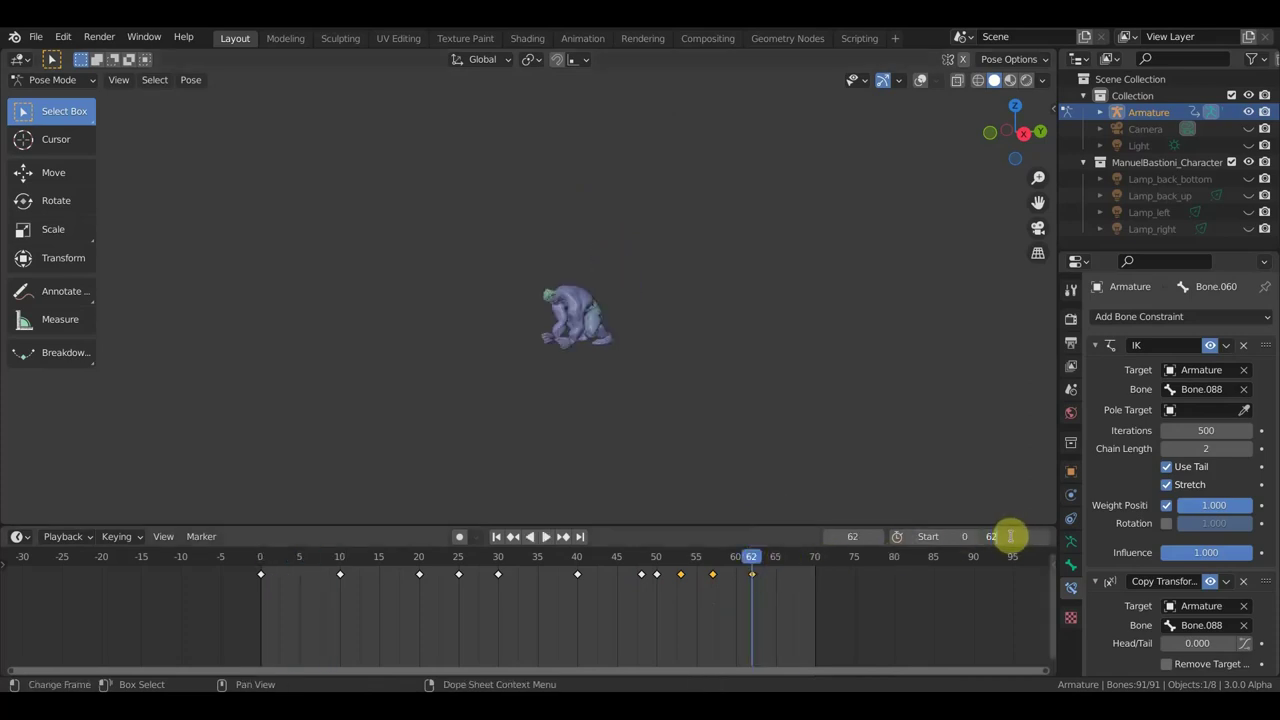
key("Return")
key("space")
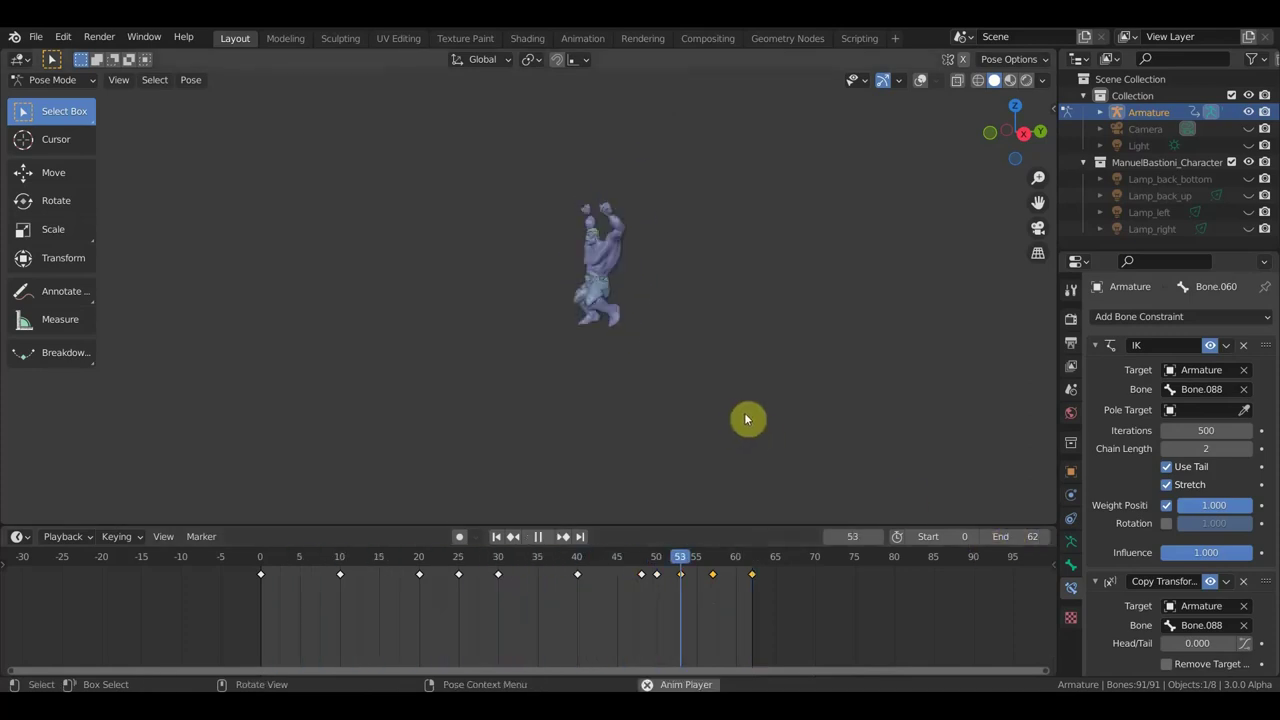
key("space")
Step: Scrub through the first 33 frames to inspect the takeoff poses
mouse_move(333, 575)
left_mouse_down()
mouse_move(478, 593)
mouse_move(453, 597)
left_mouse_up()
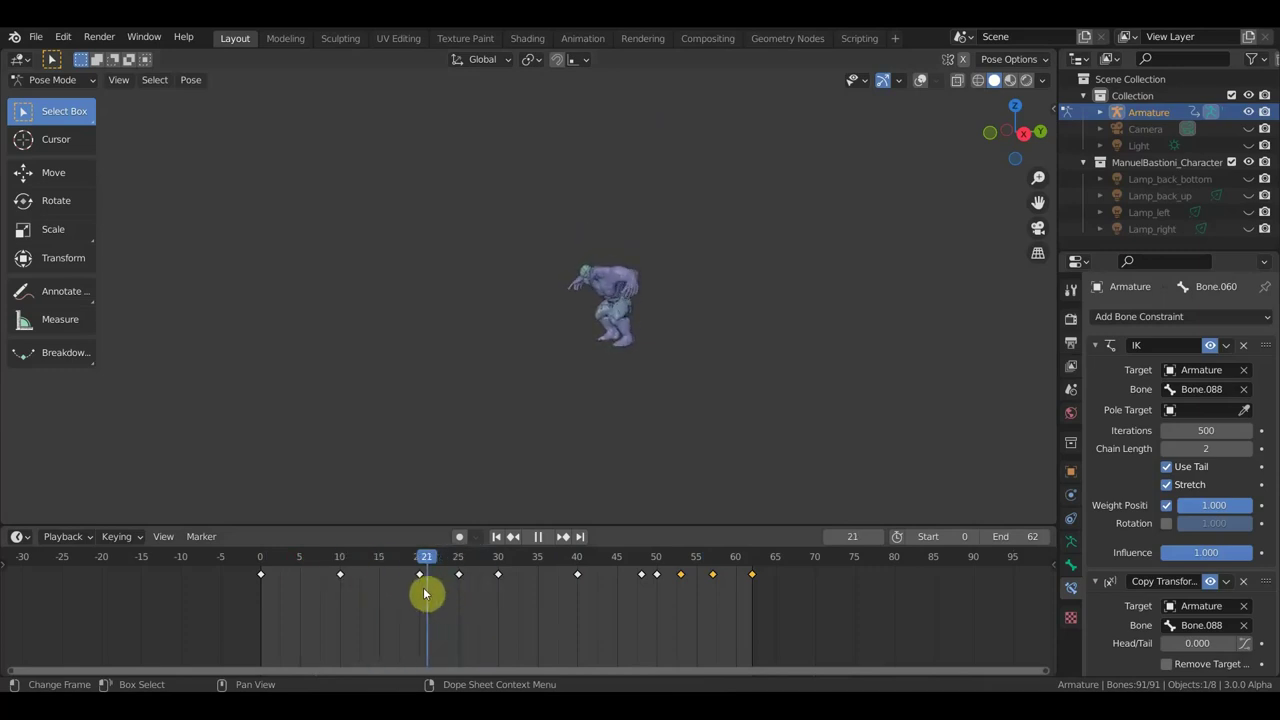
mouse_move(449, 598)
left_mouse_down()
mouse_move(534, 606)
mouse_move(446, 612)
left_mouse_up()
mouse_move(325, 612)
left_mouse_down()
mouse_move(271, 609)
mouse_move(385, 614)
left_mouse_up()
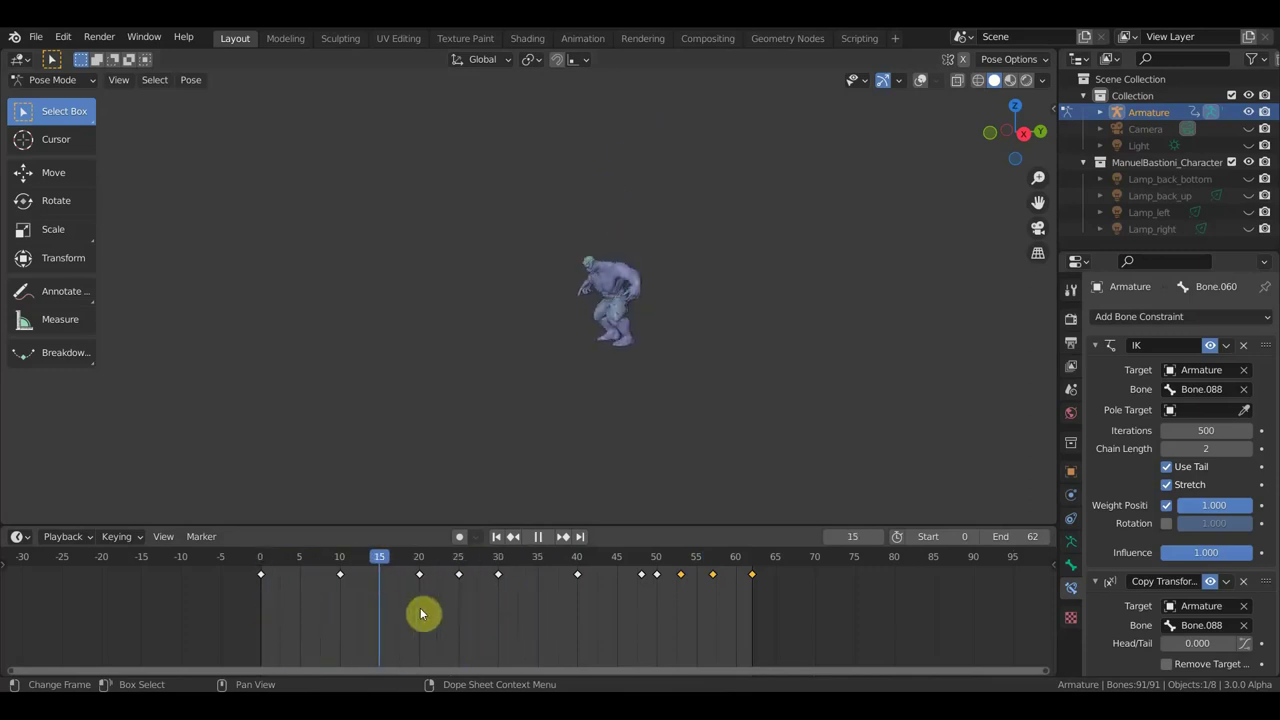
mouse_move(488, 613)
left_mouse_down()
mouse_move(514, 611)
mouse_move(371, 612)
mouse_move(614, 600)
mouse_move(683, 606)
mouse_move(731, 630)
mouse_move(729, 571)
left_mouse_up()
Step: Go to frame 61 and show the bone and grid overlays on the crouched character
scroll(723, 417, "up", 4)
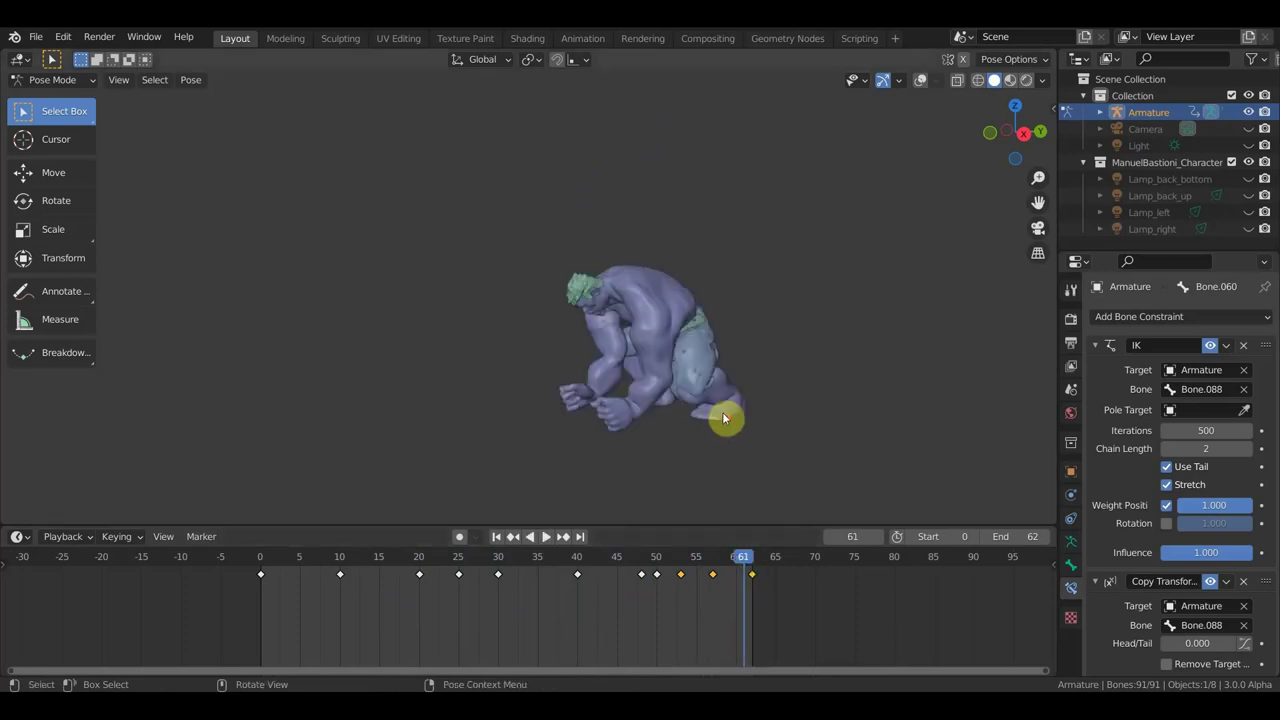
mouse_move(757, 397)
middle_mouse_down("shift")
mouse_move(694, 328)
mouse_move(696, 346)
mouse_move(559, 388)
mouse_move(451, 383)
mouse_move(704, 363)
middle_mouse_up("shift")
left_click(924, 81)
middle_click_drag(845, 147, 579, 233)
Step: Rotate Bone.050 once and Bone.089 twice to refine the landing pose
left_click(592, 258)
mouse_move(684, 262)
middle_mouse_down()
mouse_move(531, 271)
mouse_move(514, 251)
mouse_move(640, 229)
mouse_move(763, 334)
mouse_move(814, 406)
mouse_move(663, 401)
mouse_move(492, 350)
middle_mouse_up()
key("r")
left_click(752, 428)
left_click(549, 312)
mouse_move(549, 312)
middle_mouse_down()
mouse_move(626, 366)
mouse_move(512, 218)
mouse_move(166, 228)
mouse_move(590, 232)
middle_mouse_up()
key("r")
left_click(633, 330)
key("r")
left_click(515, 205)
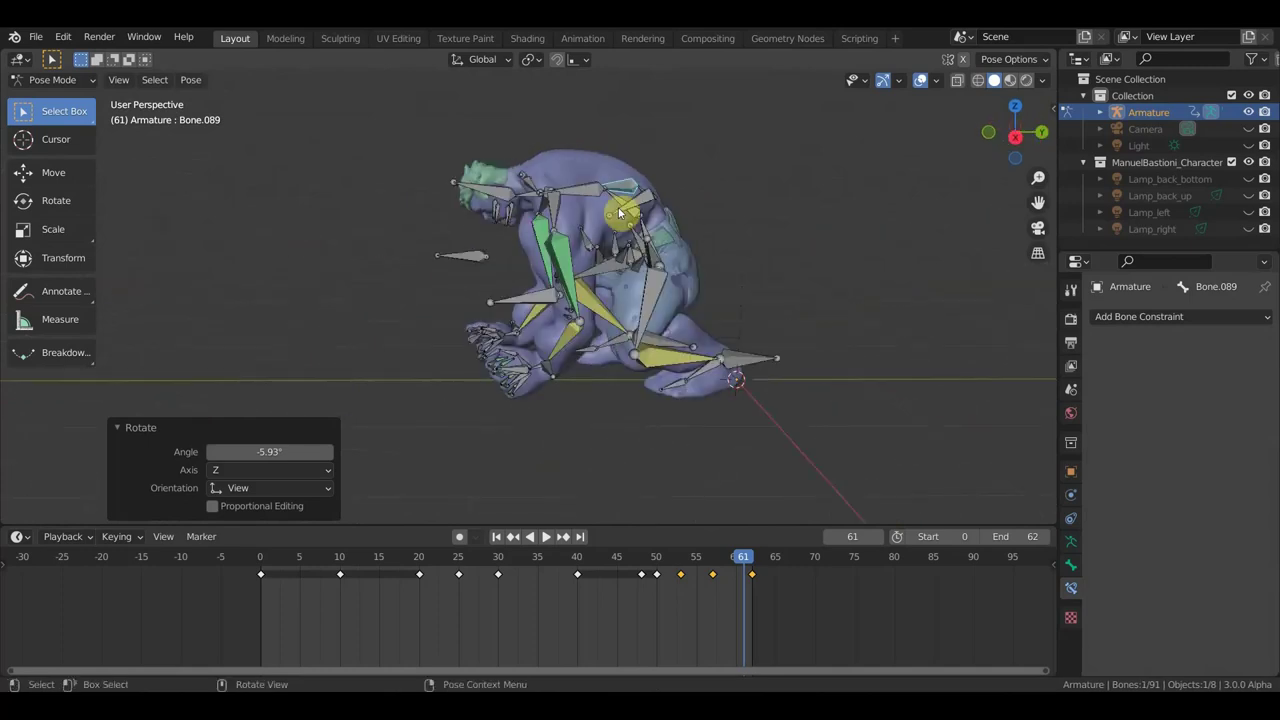
Step: Rotate Bone.050 a further 11.3° and check the arms from the front
left_click(640, 205)
middle_click_drag(726, 271, 693, 271)
key("r")
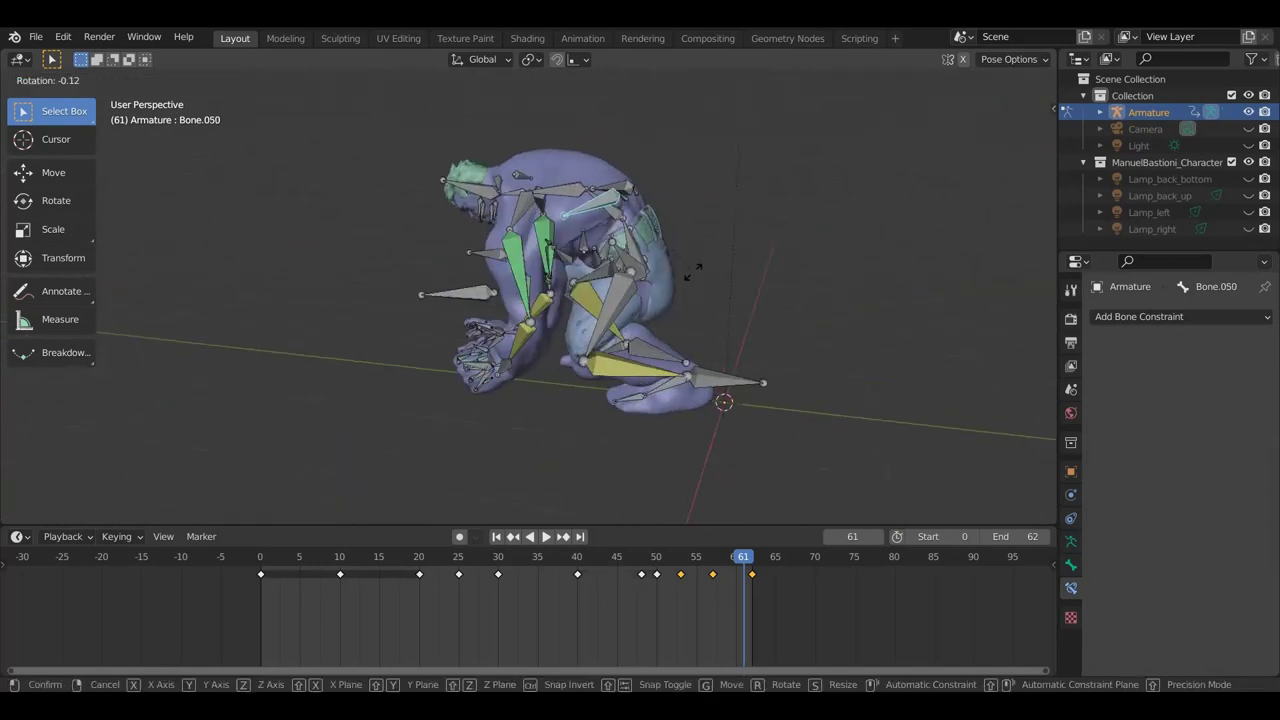
left_click(686, 305)
mouse_move(529, 221)
middle_mouse_down()
mouse_move(738, 218)
mouse_move(704, 252)
middle_mouse_up()
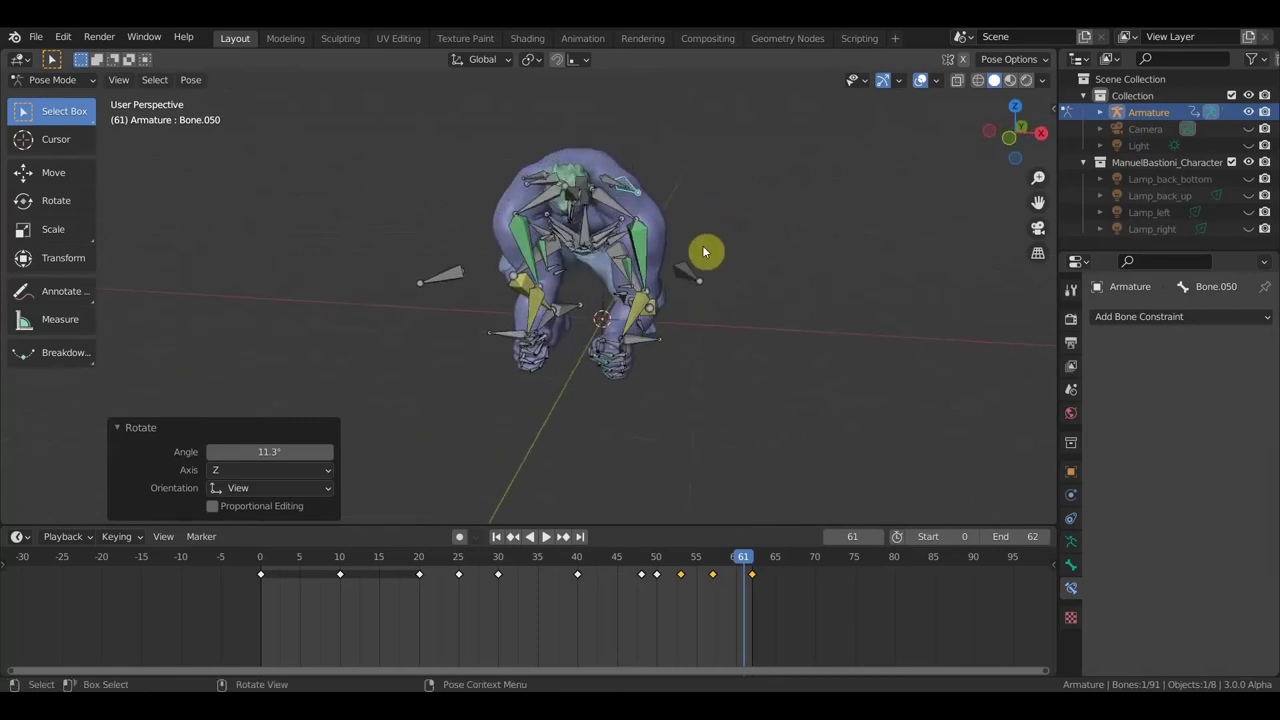
middle_click_drag(572, 321, 606, 315)
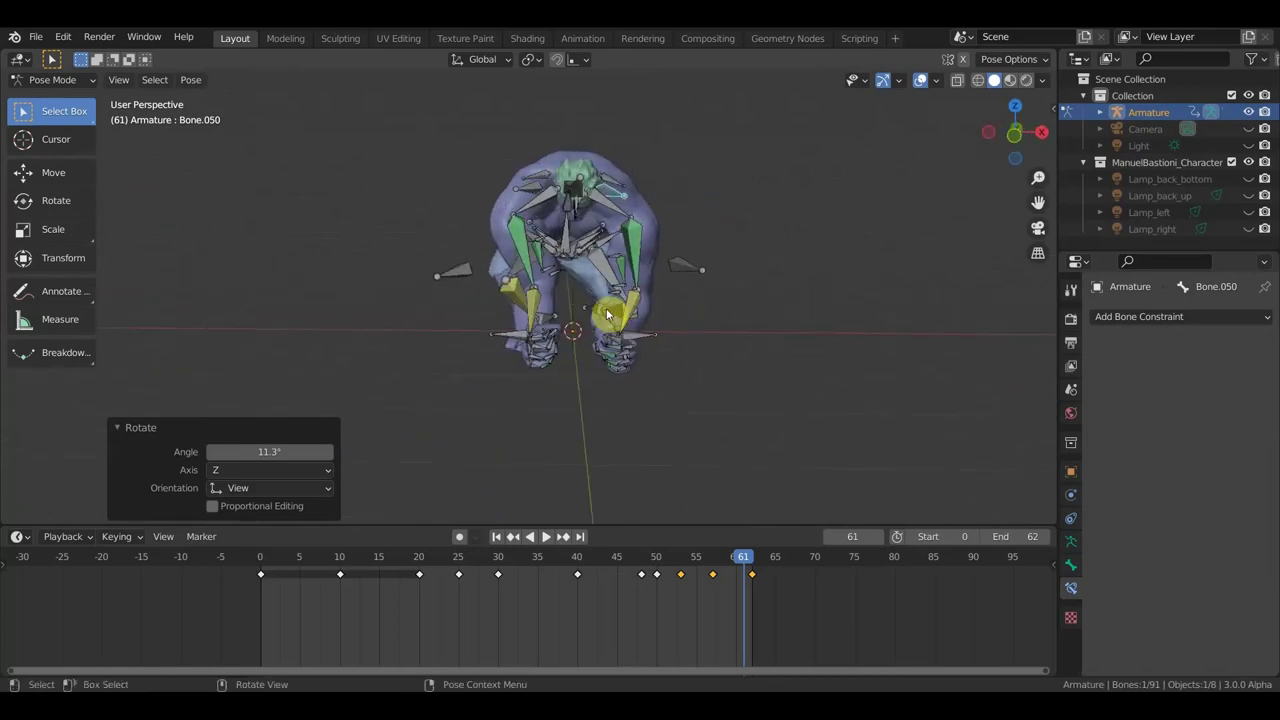
Step: Keyframe Location & Rotation for all bones at frame 61, then hide the overlays
left_click(552, 347)
middle_click_drag(628, 357, 486, 366)
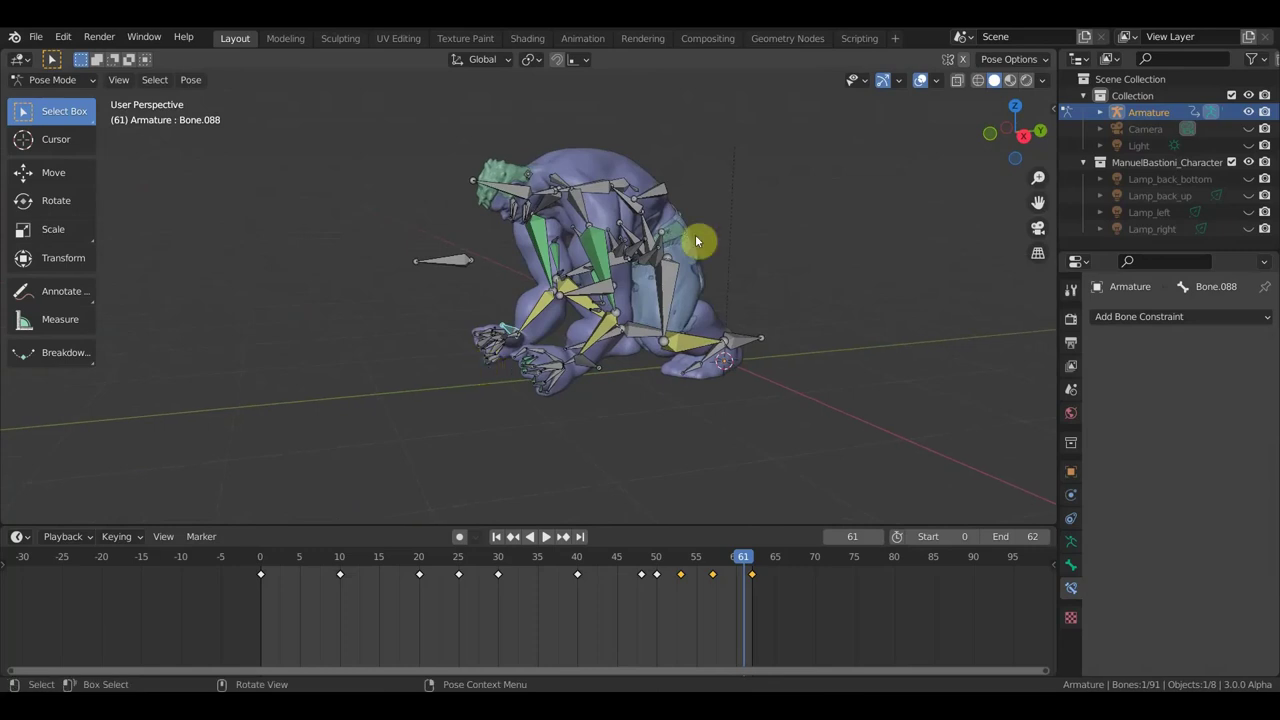
key("a")
key("i")
left_click(849, 258)
middle_click_drag(805, 351, 804, 350)
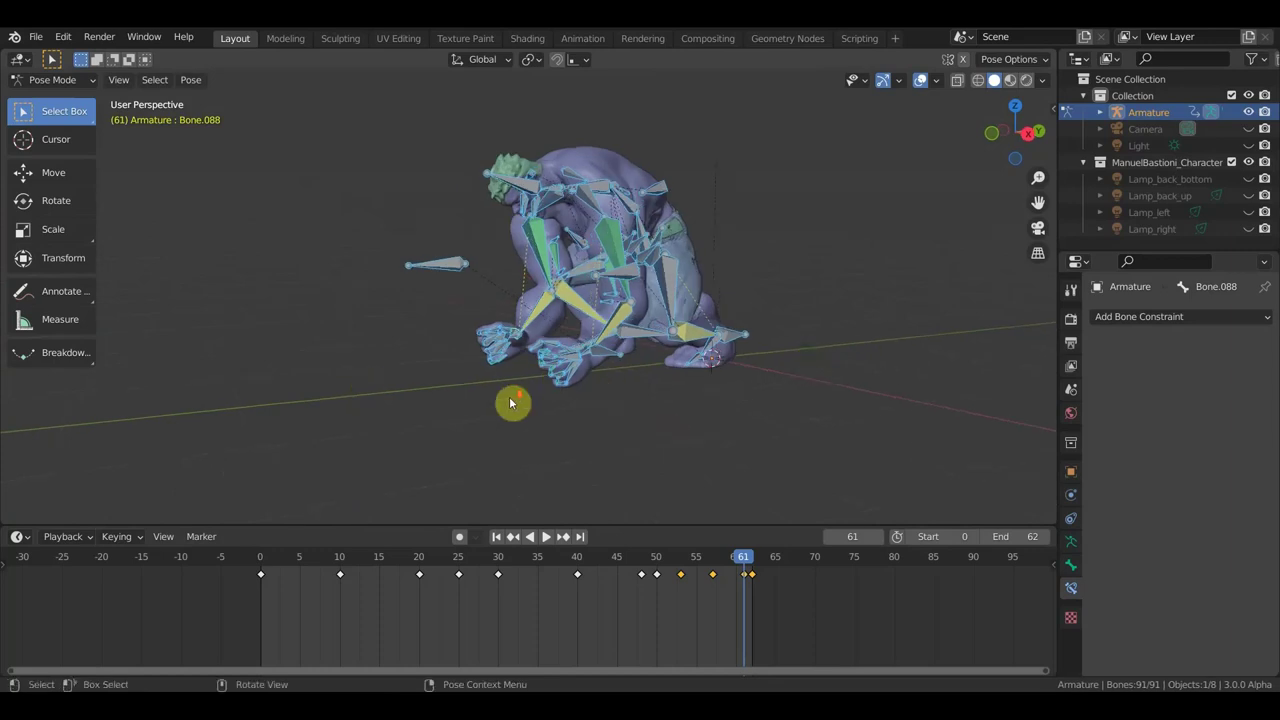
middle_click_drag(541, 380, 798, 161)
left_click(920, 86)
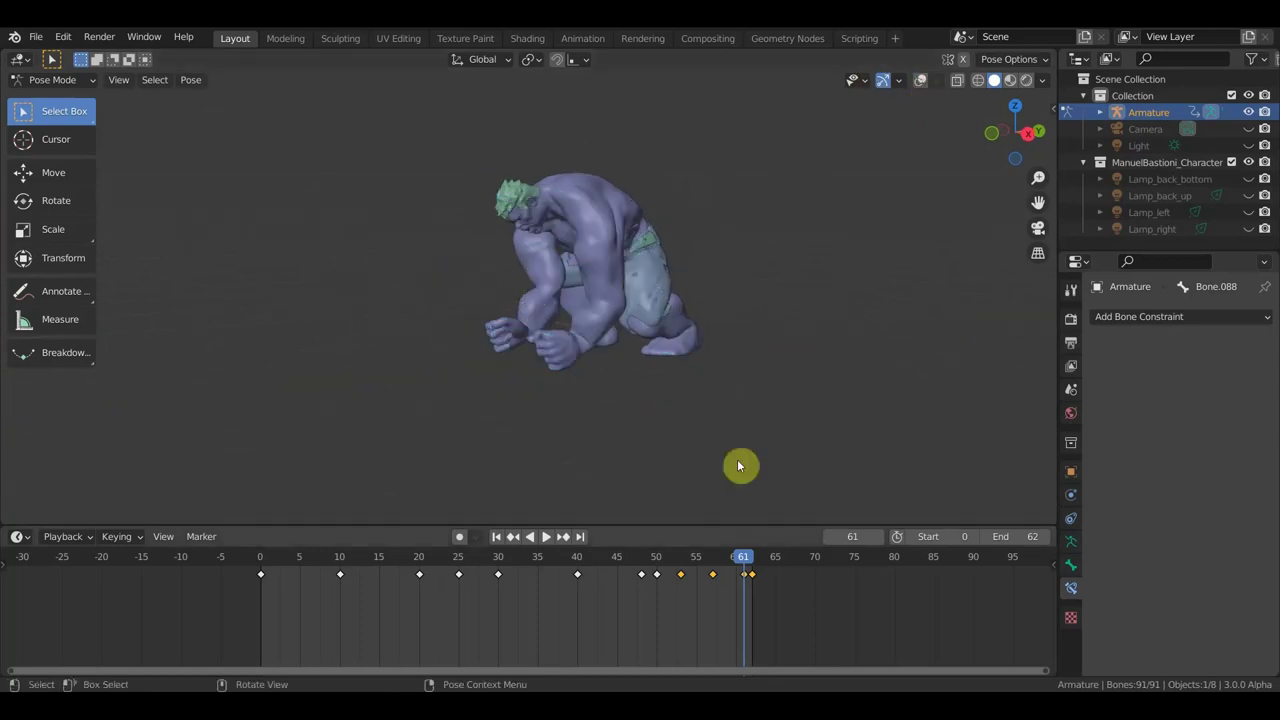
Step: Review the new landing by playing the jump from frame 36, then scrub back to frame 2
left_click_drag(754, 572, 545, 560)
mouse_move(698, 304)
middle_mouse_down()
mouse_move(731, 306)
mouse_move(757, 445)
middle_mouse_up()
key("space")
mouse_move(532, 560)
left_mouse_down()
mouse_move(277, 572)
mouse_move(657, 560)
mouse_move(760, 578)
mouse_move(289, 571)
mouse_move(572, 578)
mouse_move(757, 606)
mouse_move(291, 563)
mouse_move(777, 629)
mouse_move(380, 563)
mouse_move(564, 575)
mouse_move(586, 591)
mouse_move(494, 586)
mouse_move(623, 597)
mouse_move(725, 651)
mouse_move(628, 631)
mouse_move(657, 643)
mouse_move(286, 627)
left_mouse_up()
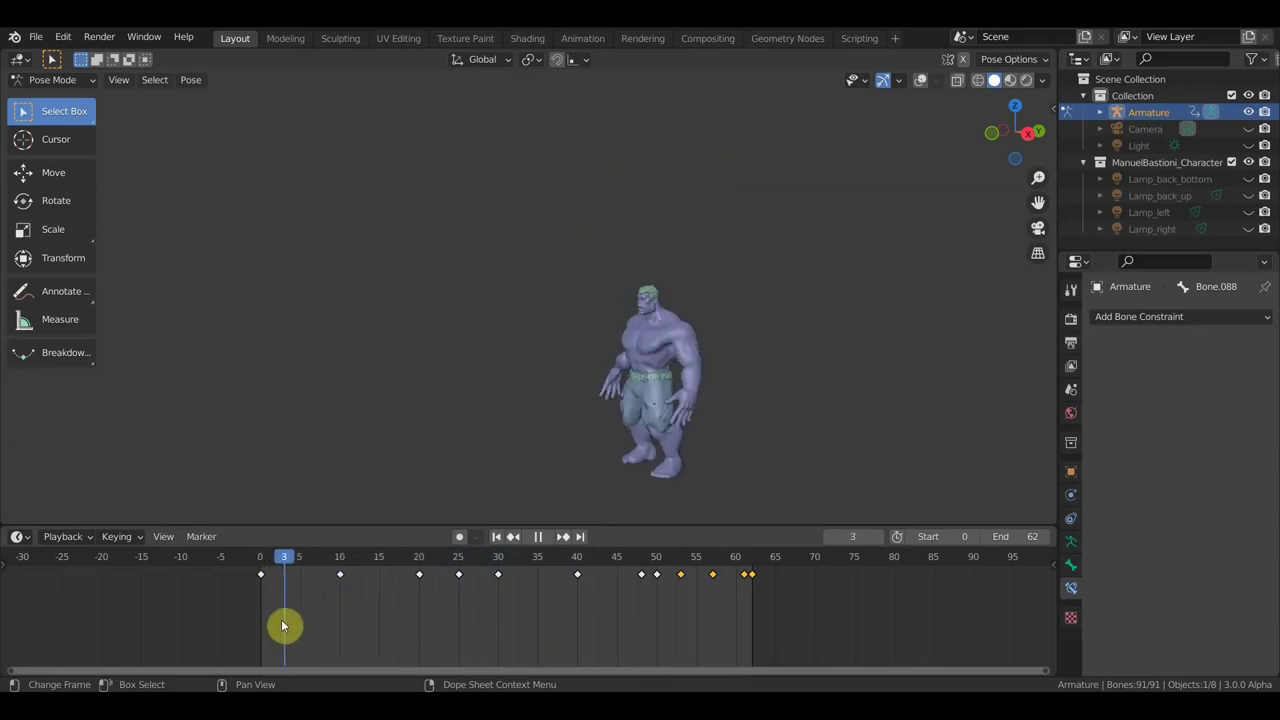
Step: Put the playhead on frame 0 and show the viewport overlays again
scroll(675, 402, "up", 5)
mouse_move(800, 383)
middle_mouse_down()
mouse_move(856, 371)
mouse_move(686, 153)
mouse_move(609, 314)
middle_mouse_up()
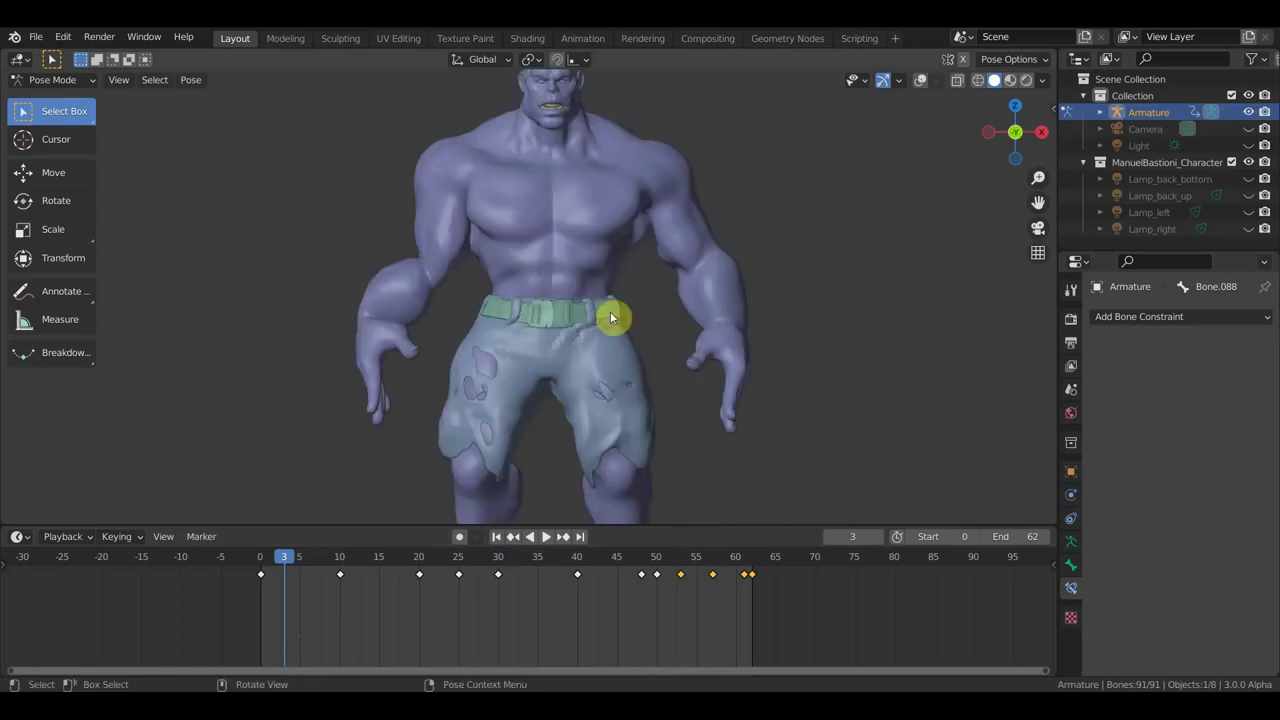
left_click_drag(283, 548, 260, 563)
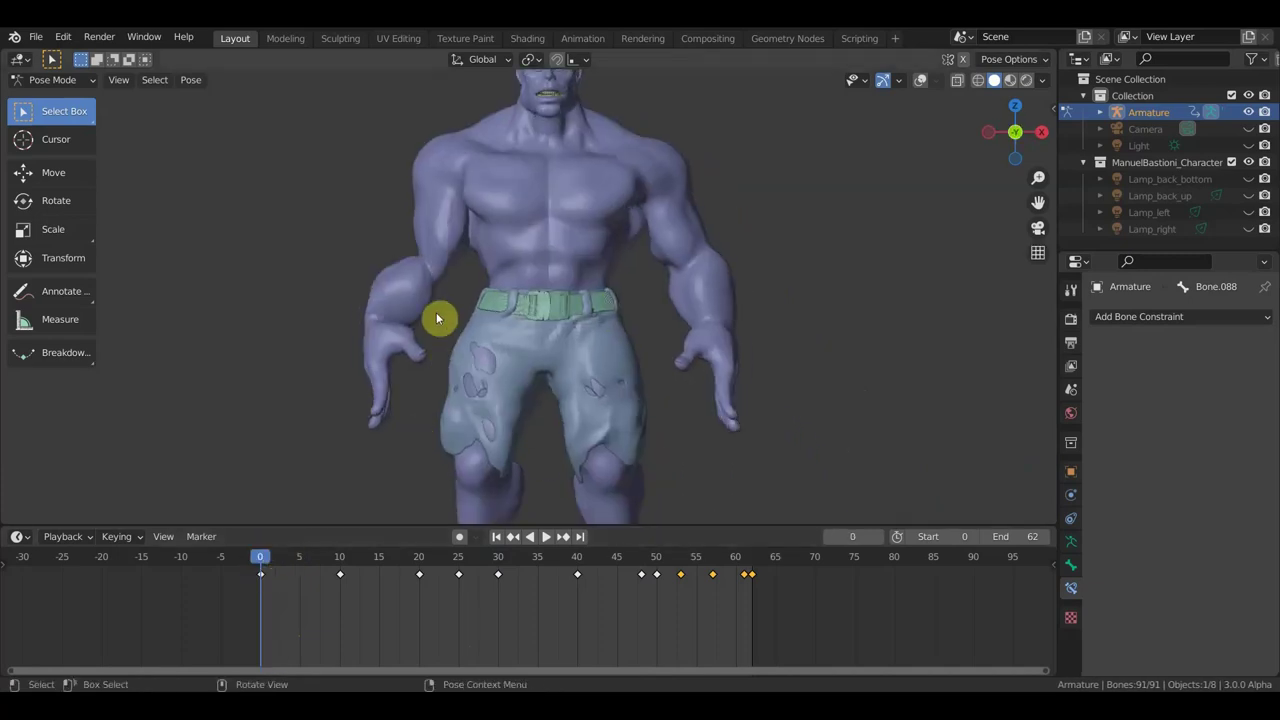
left_click(921, 81)
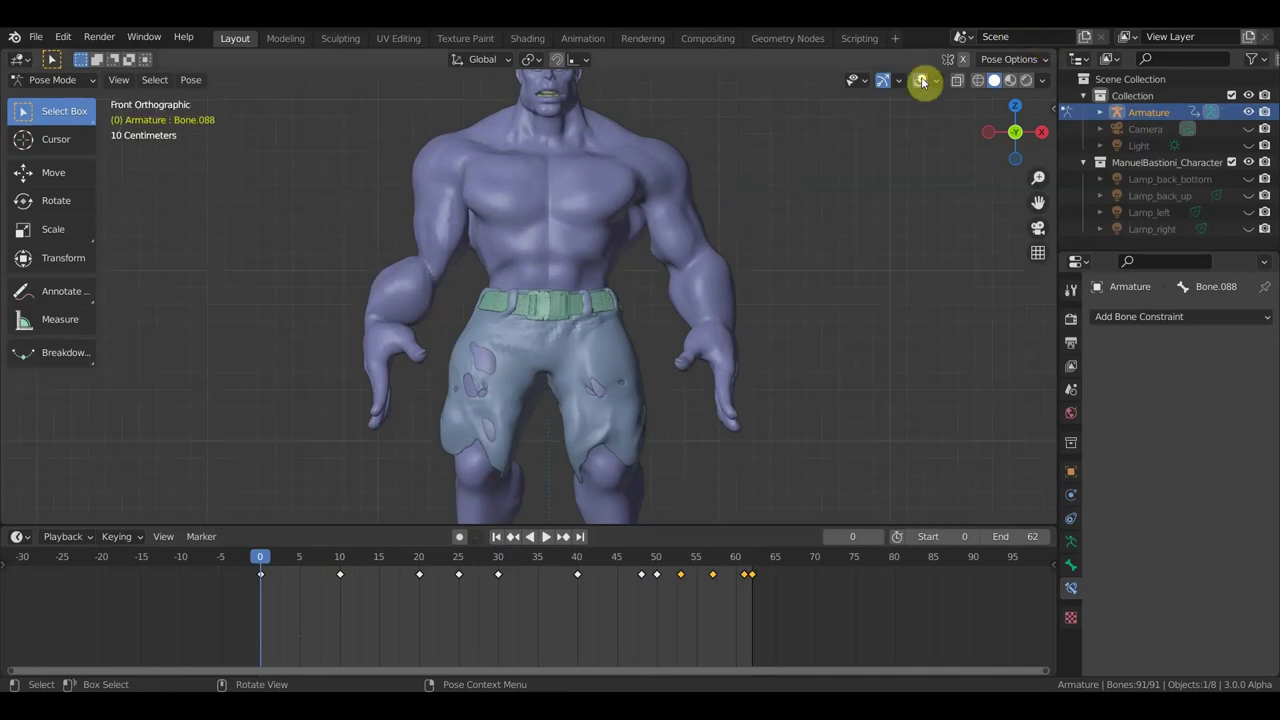
Step: Turn on X-ray with Alt+Z and rotate one of the hand bones
key("alt+z")
scroll(592, 330, "up", 1)
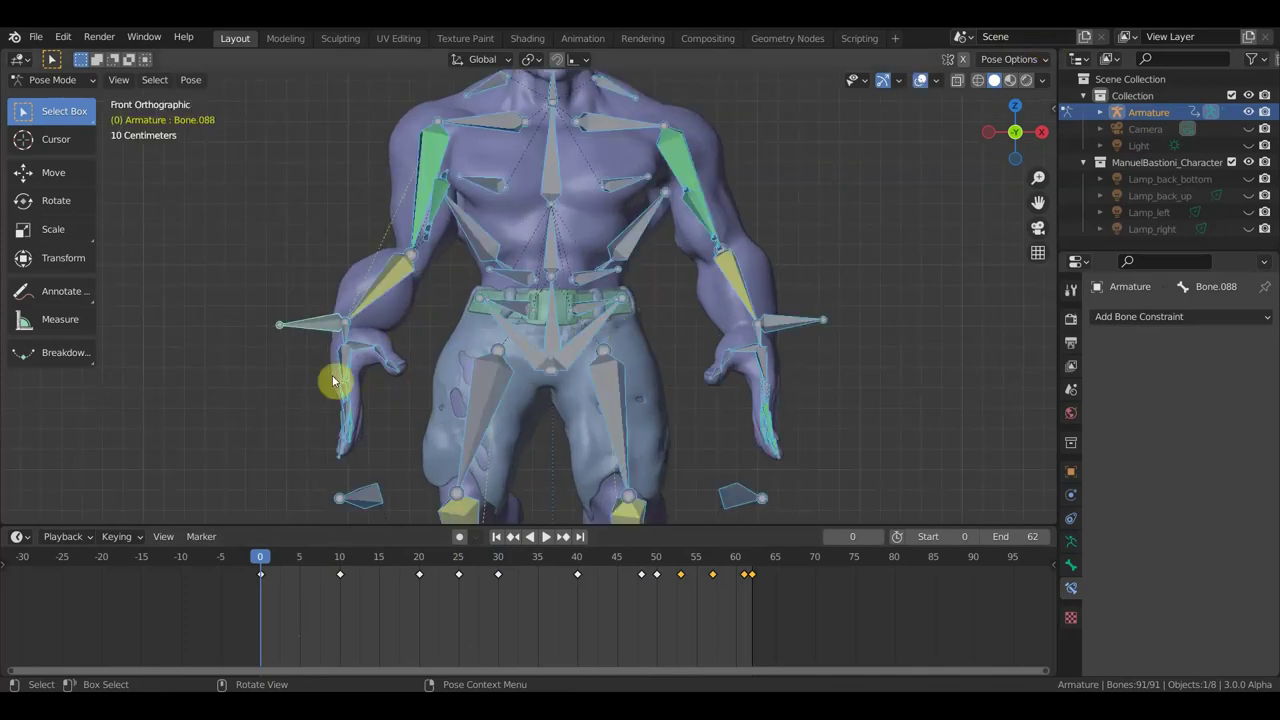
left_click(307, 331)
scroll(340, 352, "down", 2)
key("r")
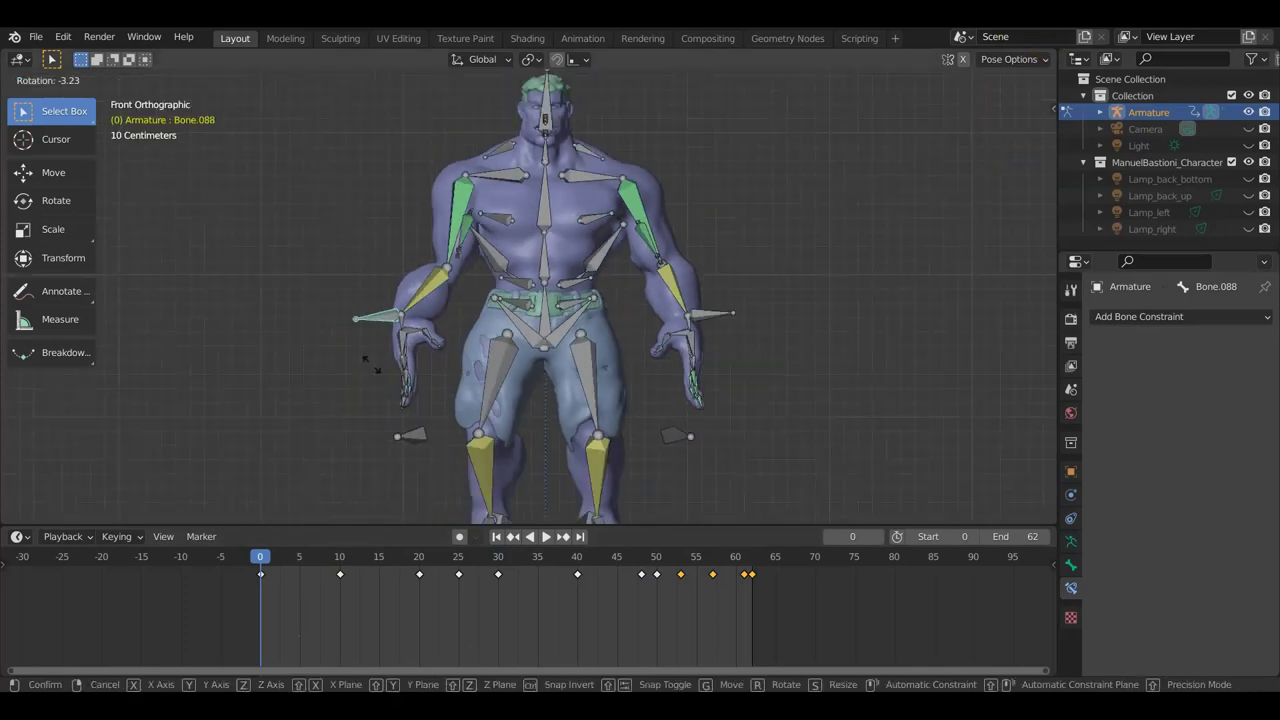
left_click(322, 374)
left_click_drag(423, 337, 449, 350)
Step: Rotate the same hand bone twice more, checking it from different angles
mouse_move(443, 354)
middle_mouse_down()
mouse_move(531, 408)
mouse_move(466, 386)
mouse_move(537, 403)
mouse_move(800, 314)
mouse_move(811, 277)
mouse_move(774, 220)
mouse_move(757, 249)
middle_mouse_up()
scroll(774, 220, "down", 3)
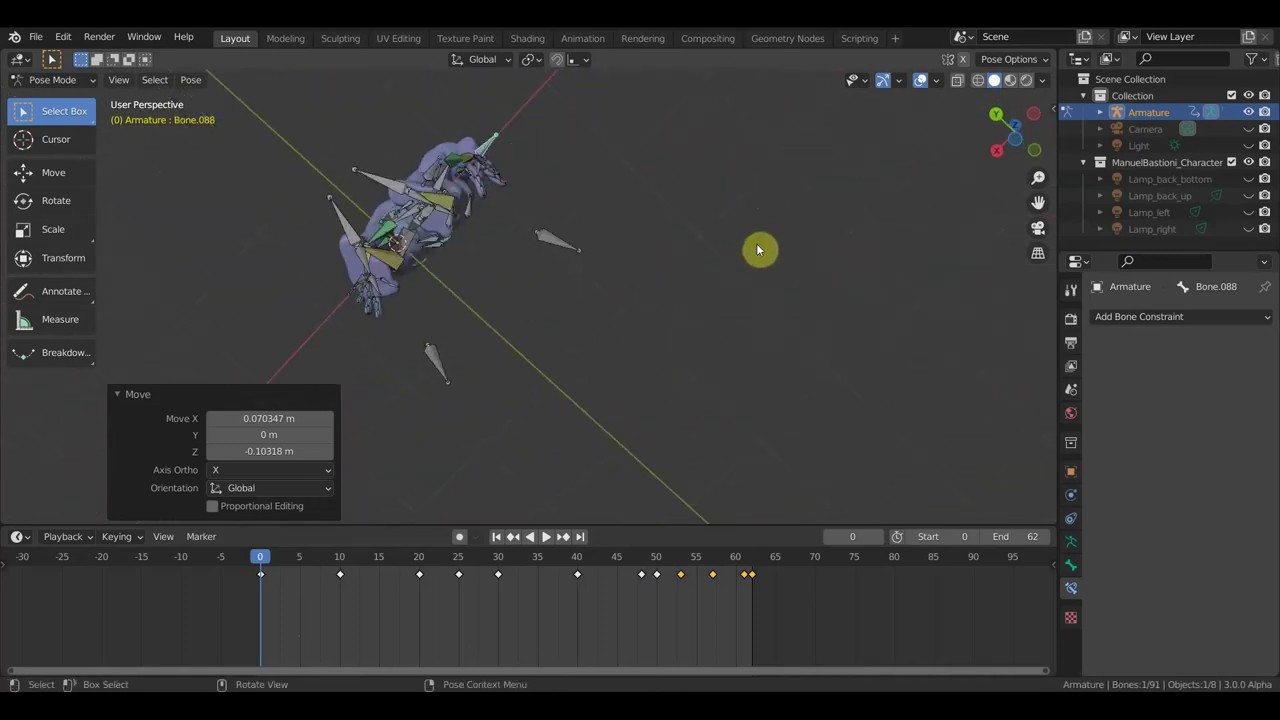
key("r")
left_click(643, 91)
mouse_move(643, 91)
middle_mouse_down()
mouse_move(677, 143)
mouse_move(574, 380)
mouse_move(429, 394)
mouse_move(545, 300)
middle_mouse_up()
mouse_move(604, 193)
middle_mouse_down()
mouse_move(577, 340)
mouse_move(643, 314)
mouse_move(703, 166)
middle_mouse_up()
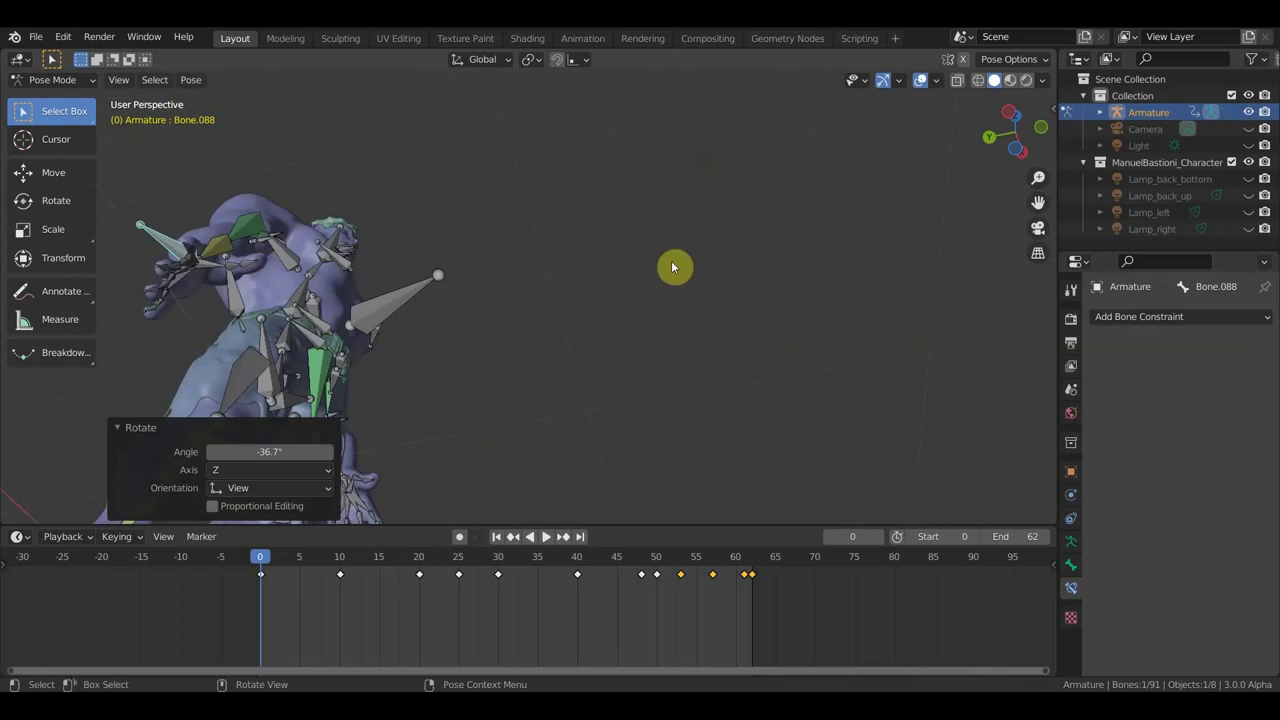
key("r")
left_click(620, 363)
mouse_move(620, 363)
middle_mouse_down()
mouse_move(480, 528)
mouse_move(532, 507)
middle_mouse_up()
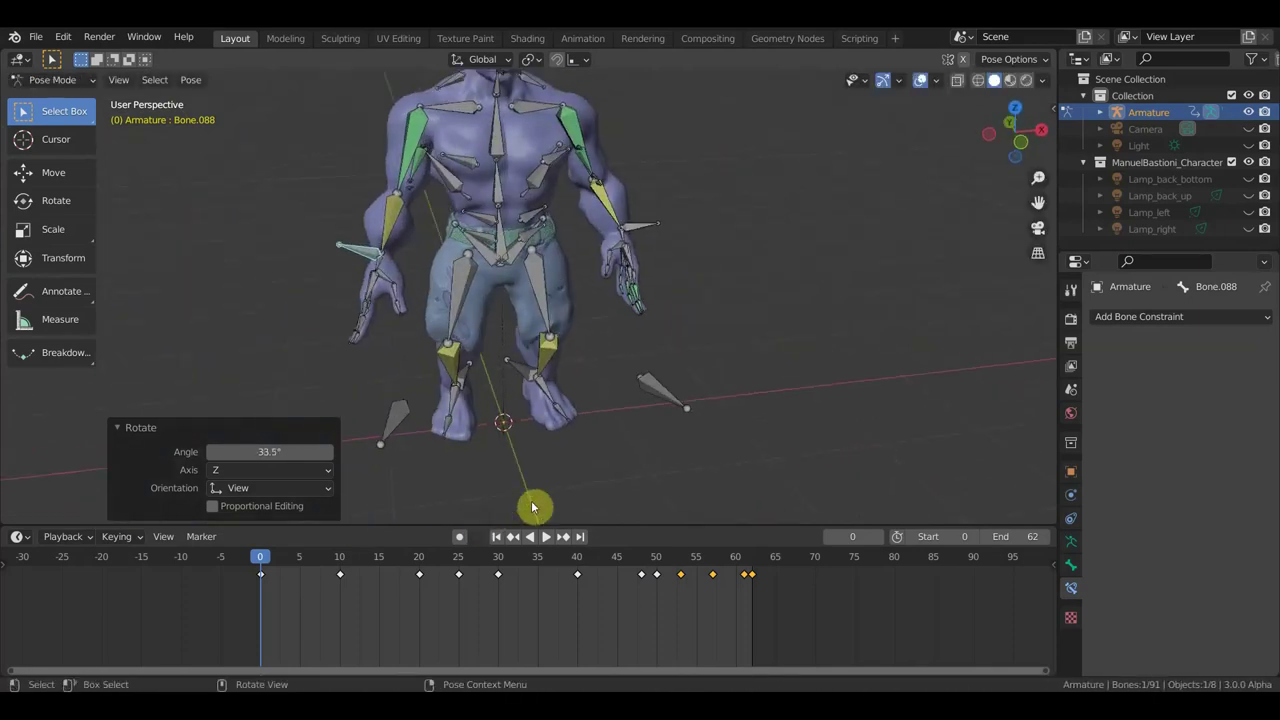
Step: Rotate arm bone Bone.058
left_click(390, 224)
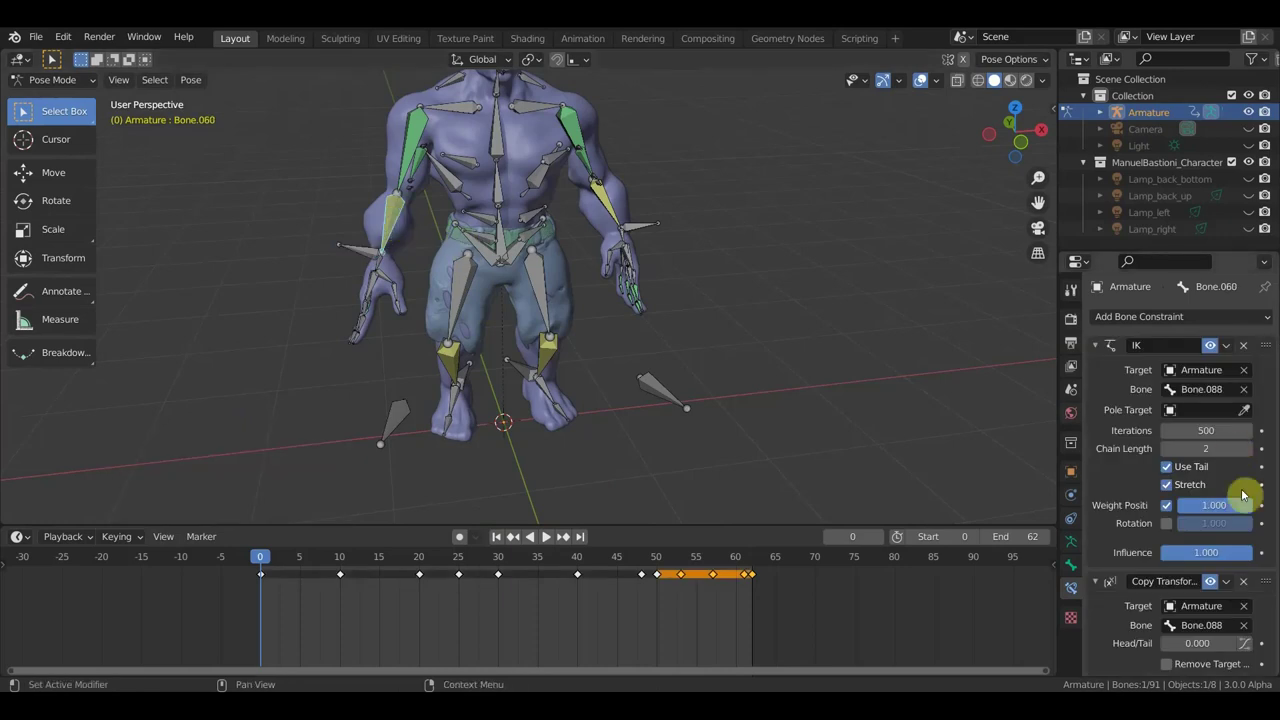
left_click(453, 113)
key("r")
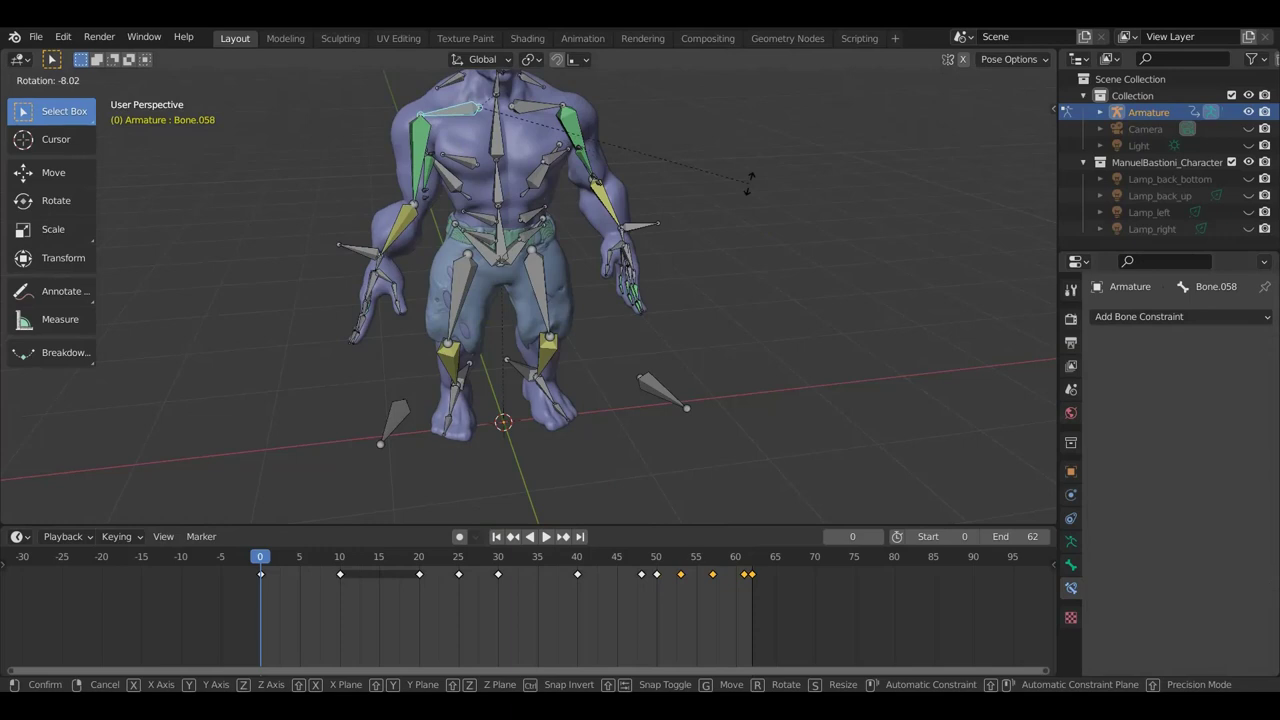
left_click(759, 188)
middle_click_drag(612, 301, 697, 296)
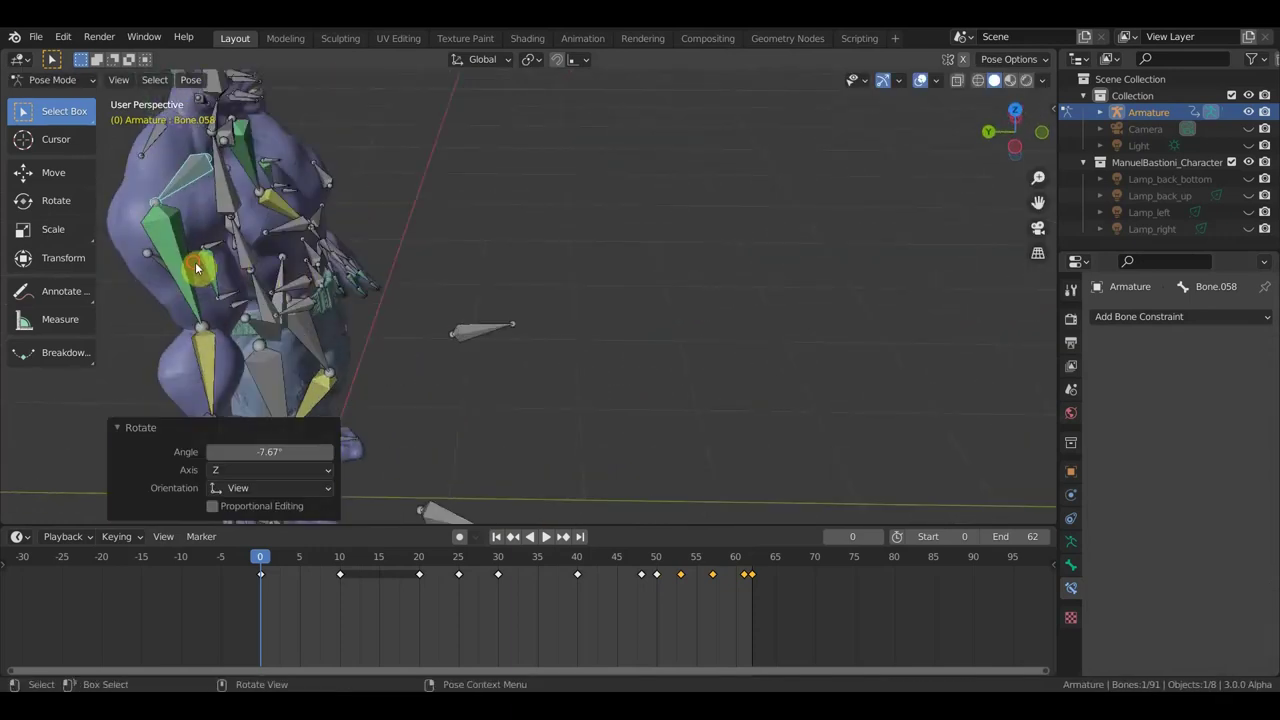
Step: Rotate Bone.059, with its Copy Location constraint, three times
left_click(208, 272)
mouse_move(352, 275)
middle_mouse_down()
mouse_move(417, 344)
mouse_move(483, 363)
mouse_move(572, 326)
mouse_move(612, 435)
middle_mouse_up()
key("r")
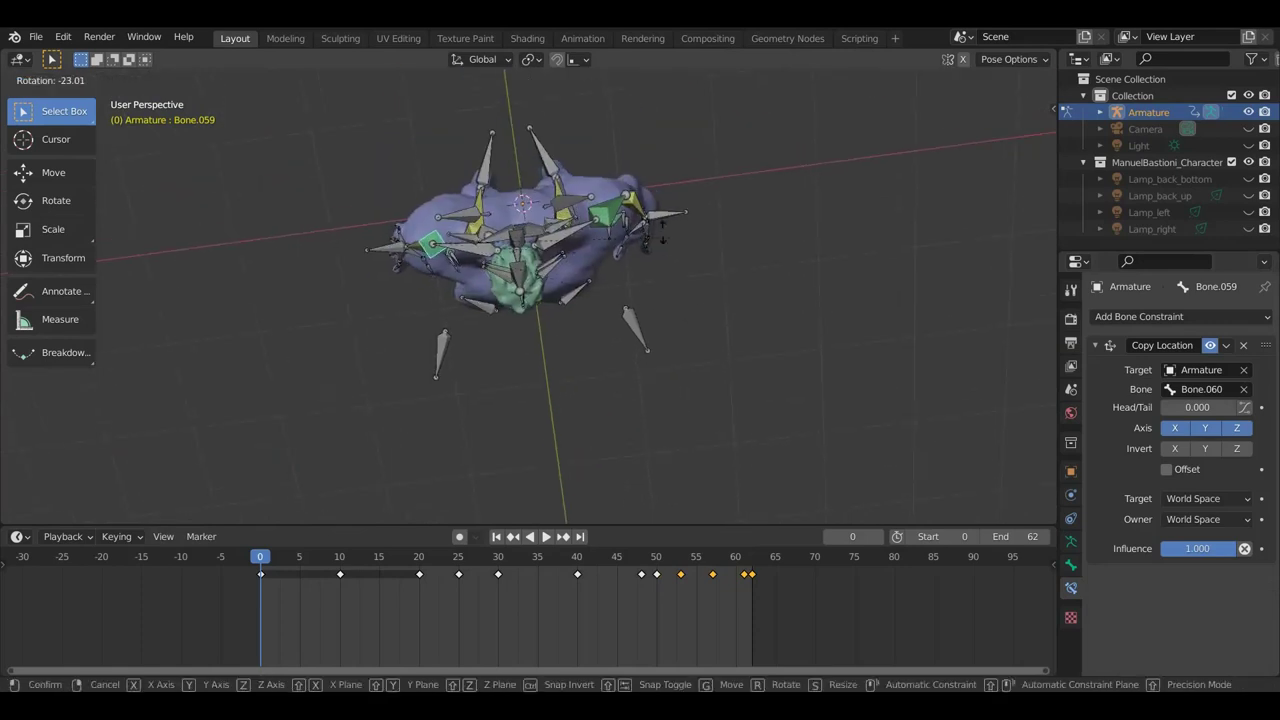
left_click(643, 319)
middle_click_drag(643, 319, 630, 152)
key("r")
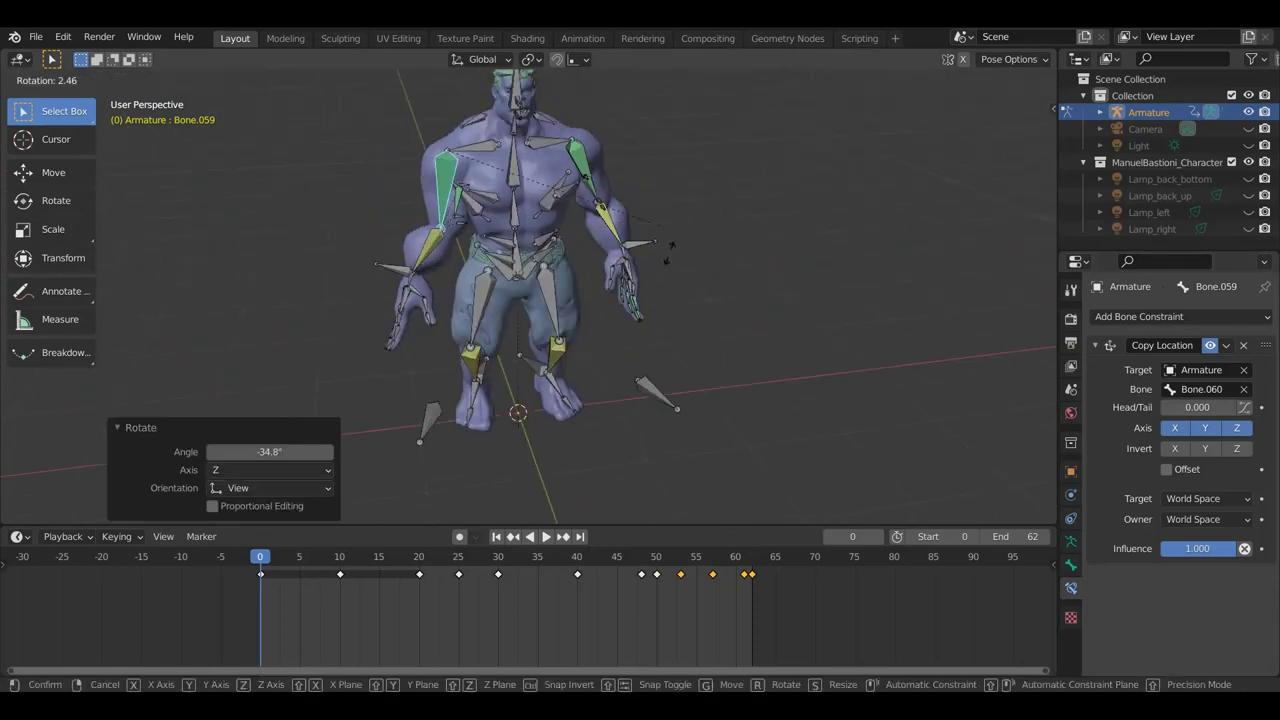
middle_click_drag(557, 371, 903, 268)
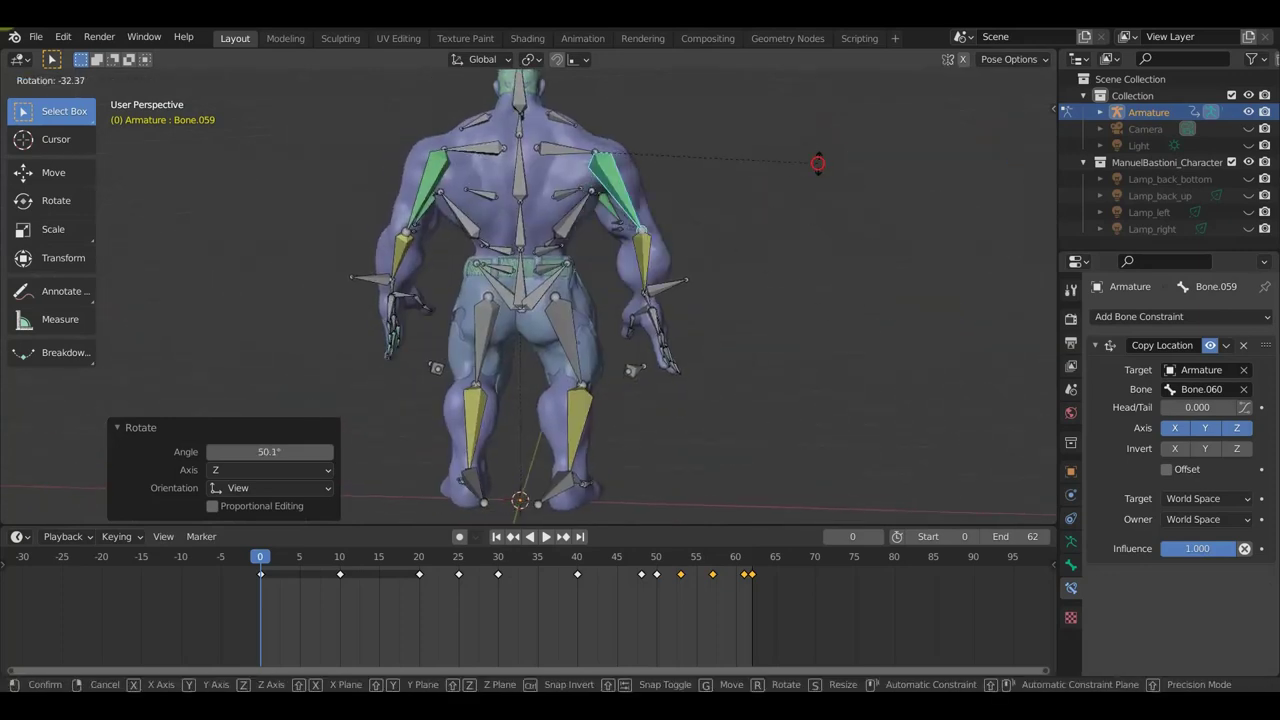
left_click(818, 163)
middle_click_drag(796, 247, 586, 329)
key("r")
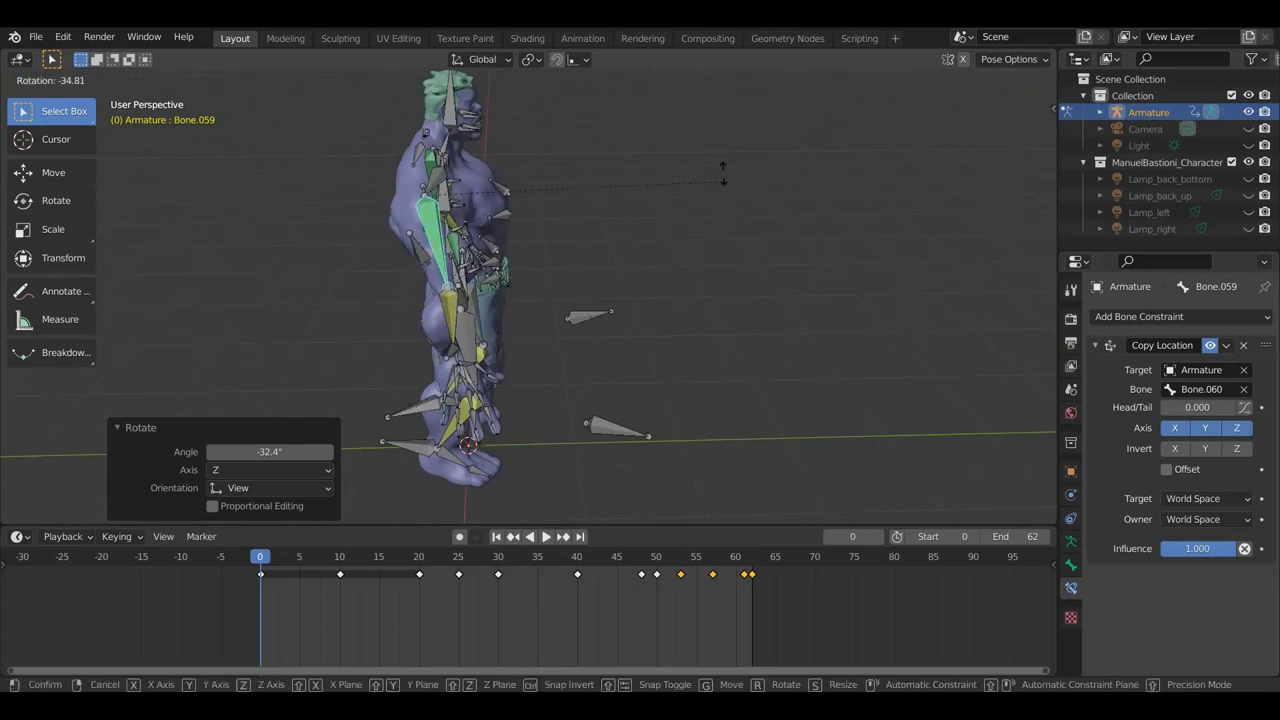
left_click(758, 118)
middle_click_drag(514, 334, 408, 300)
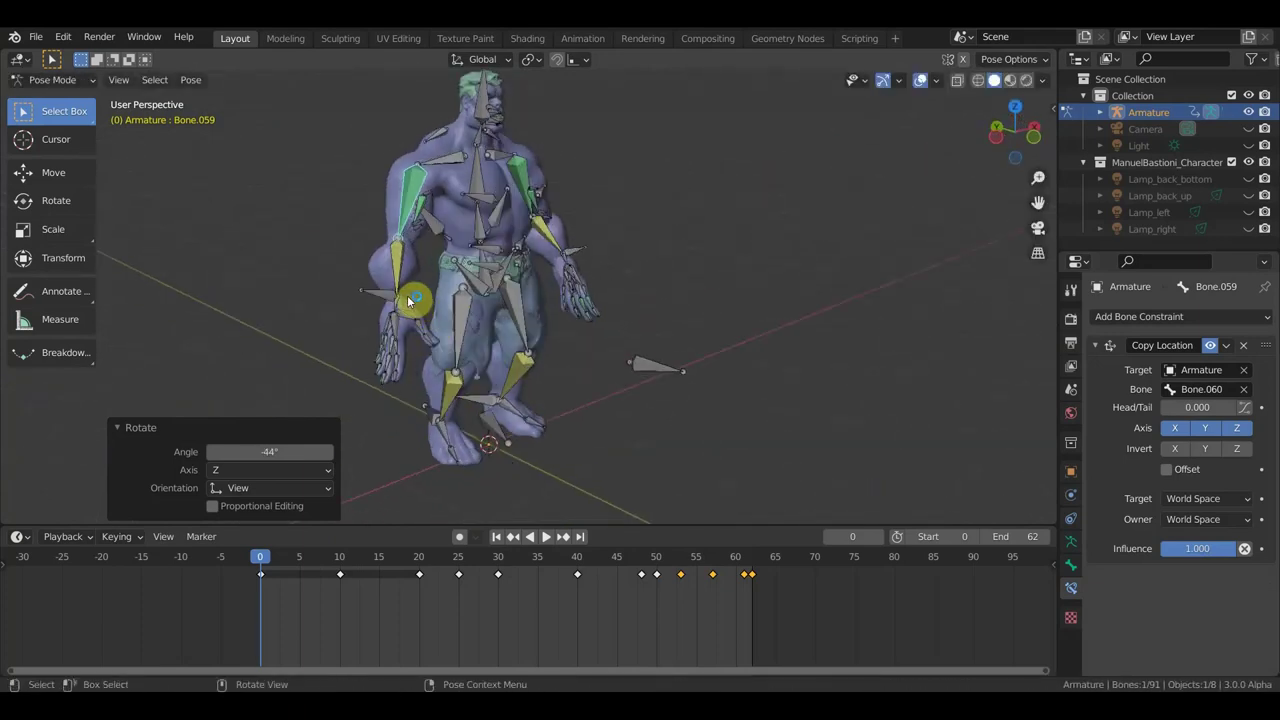
Step: Rotate hand bone Bone.088 twice
left_click(540, 330)
mouse_move(563, 329)
middle_mouse_down()
mouse_move(566, 243)
mouse_move(486, 420)
middle_mouse_up()
key("r")
left_click(452, 208)
mouse_move(500, 300)
middle_mouse_down()
mouse_move(571, 457)
mouse_move(586, 463)
mouse_move(415, 452)
middle_mouse_up()
key("r")
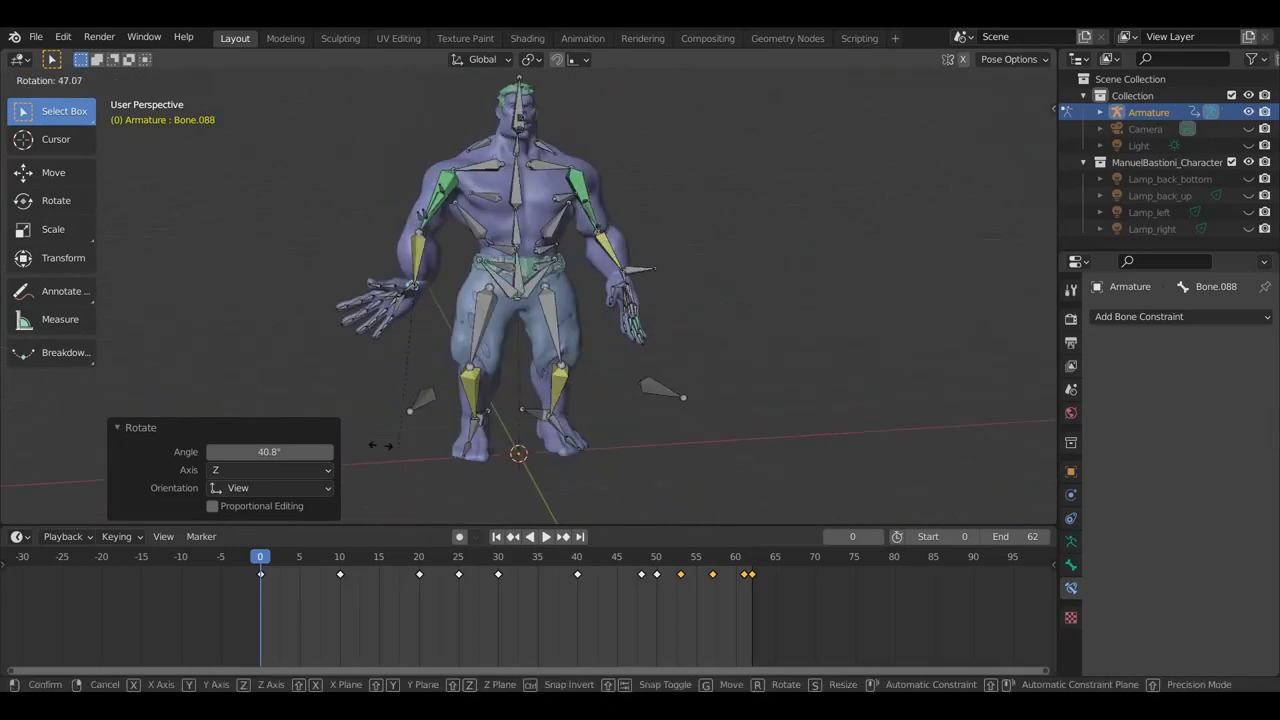
left_click(620, 357)
Step: Fine-tune Bone.088 to -21.4° about Z and switch to front orthographic view
mouse_move(620, 357)
middle_mouse_down()
mouse_move(694, 394)
mouse_move(775, 265)
middle_mouse_up()
key("r")
left_click(637, 323)
middle_click_drag(637, 323, 673, 475)
key("r")
left_click(748, 357)
mouse_move(748, 357)
middle_mouse_down()
mouse_move(737, 337)
mouse_move(522, 303)
mouse_move(644, 281)
middle_mouse_up()
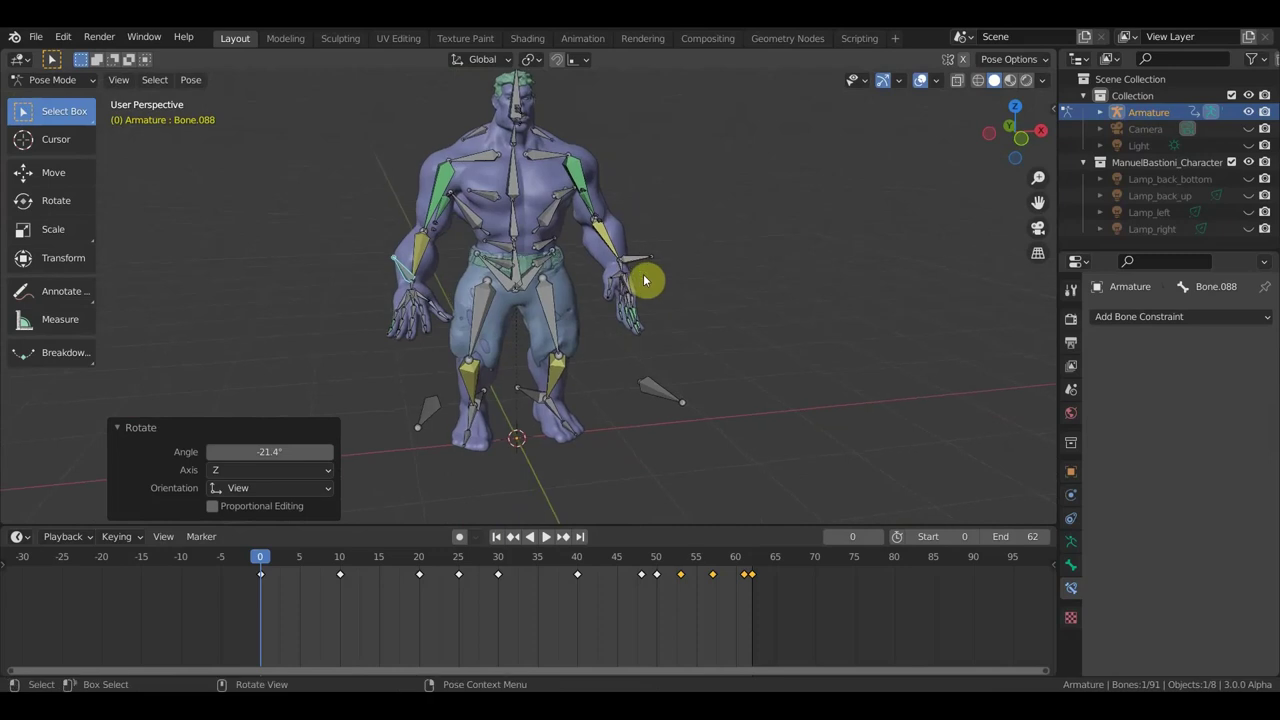
key("KP_1")
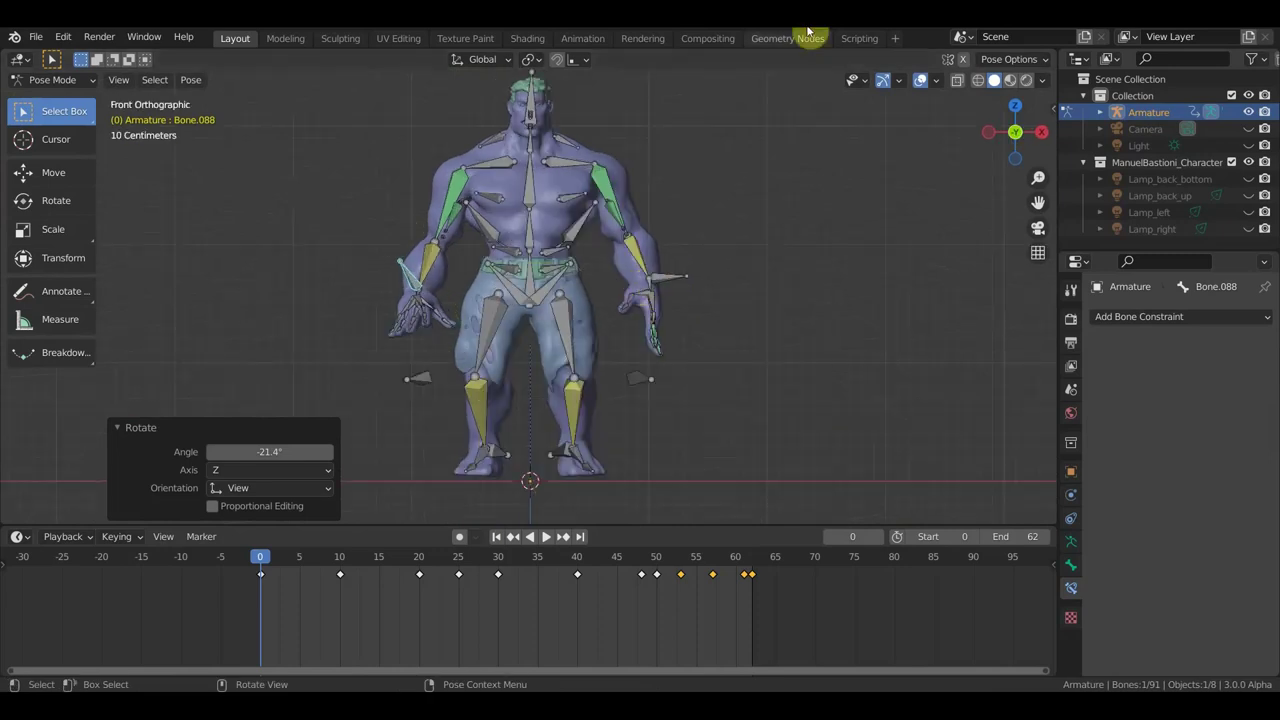
Step: Turn the bone overlays off and orbit round the standing character from back and front
left_click(920, 80)
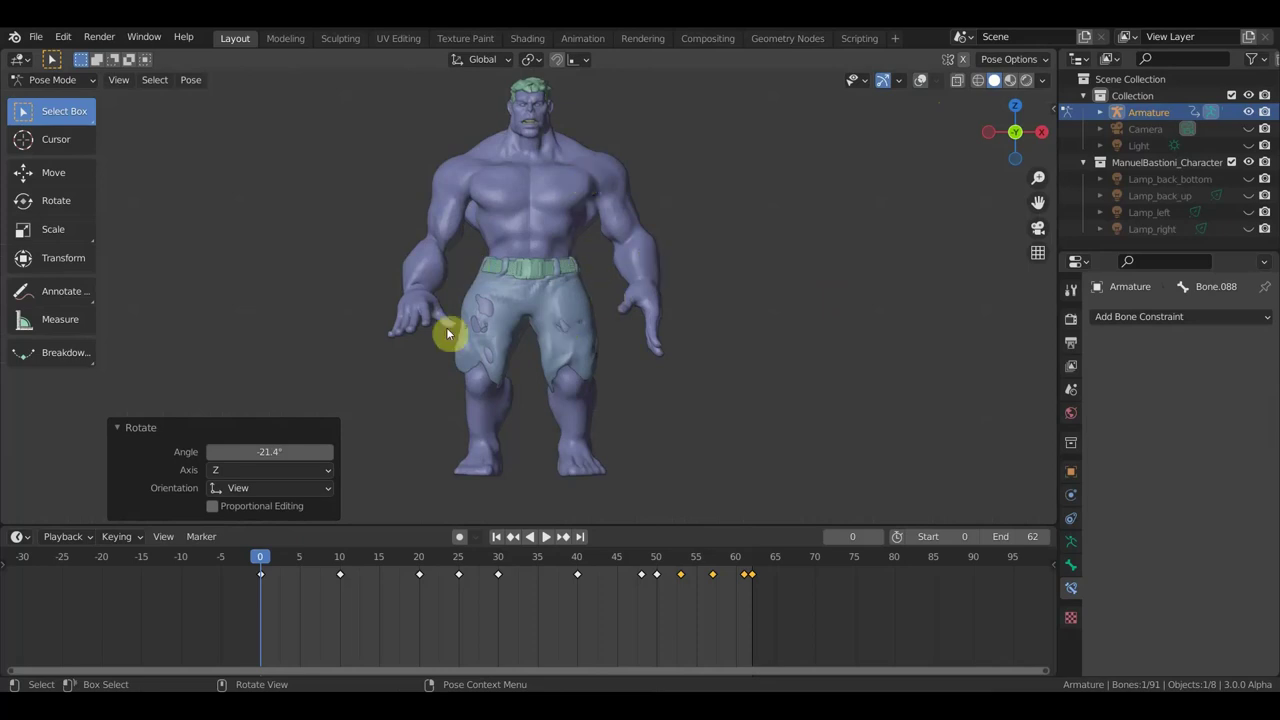
mouse_move(453, 301)
middle_mouse_down()
mouse_move(829, 329)
mouse_move(731, 343)
middle_mouse_up()
scroll(668, 329, "up", 4)
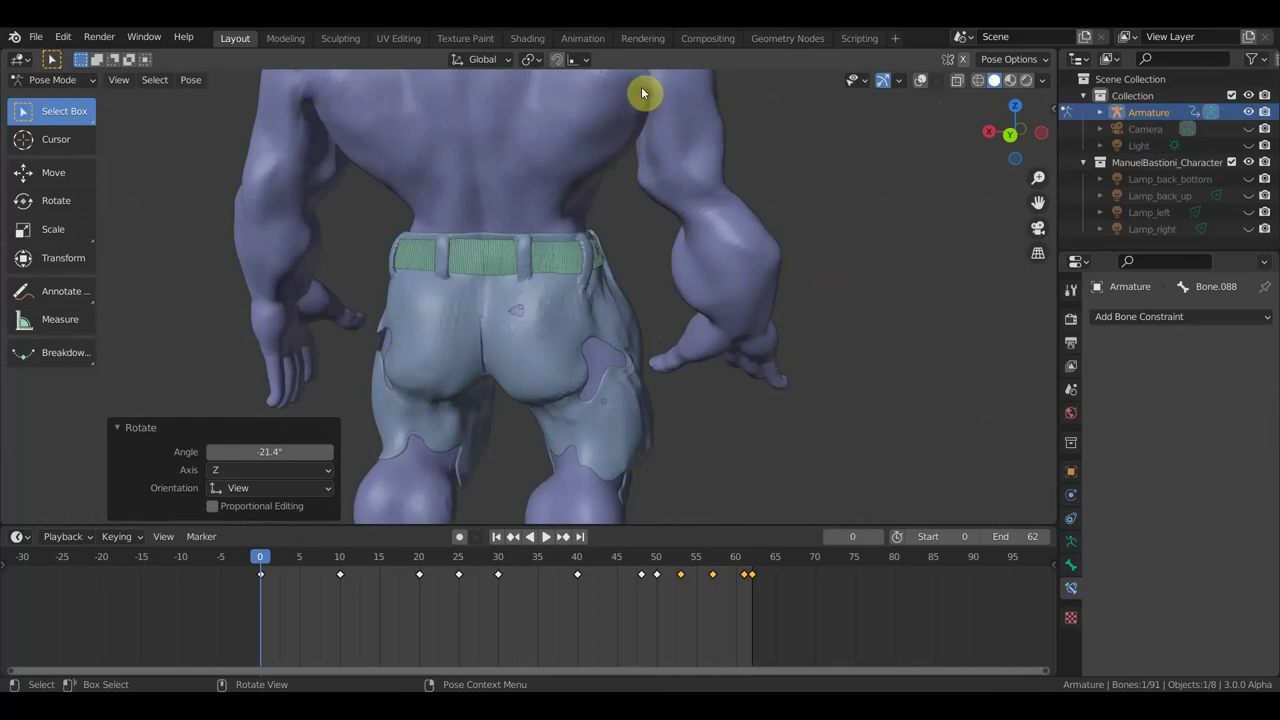
scroll(587, 405, "down", 4)
middle_click_drag(648, 366, 327, 371)
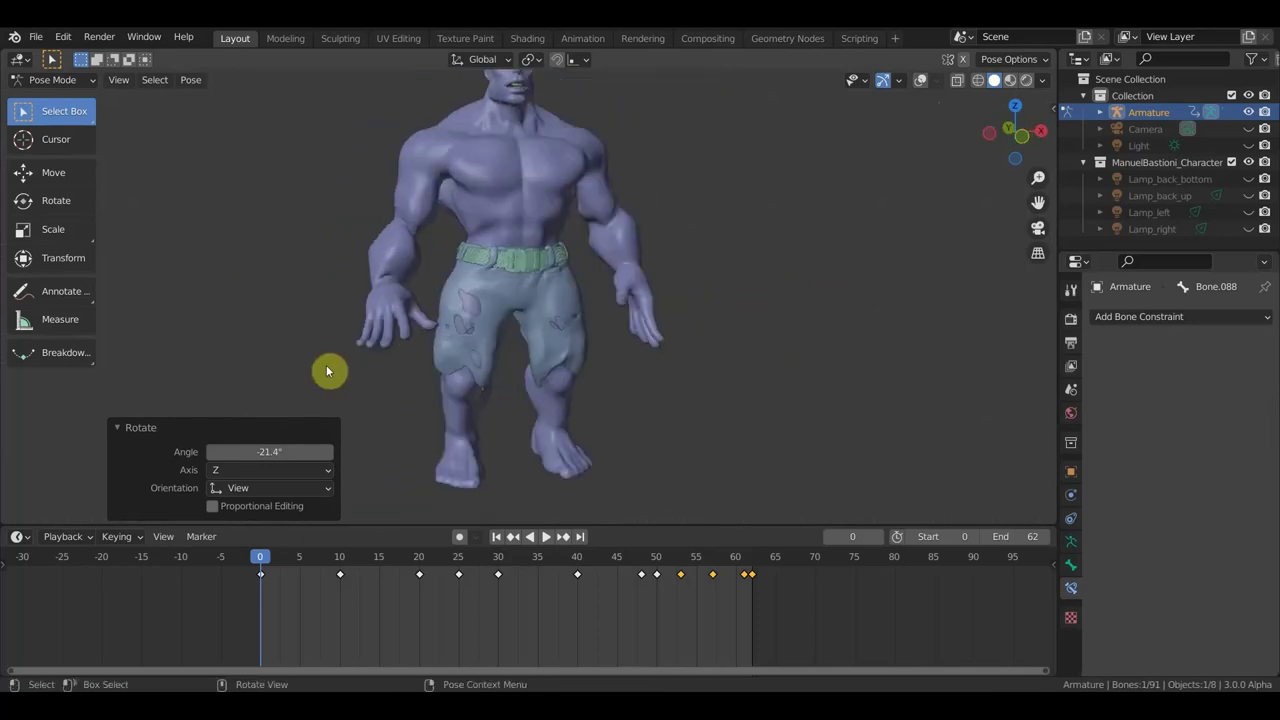
middle_click_drag(518, 377, 815, 364)
middle_click_drag(744, 316, 744, 345, "shift")
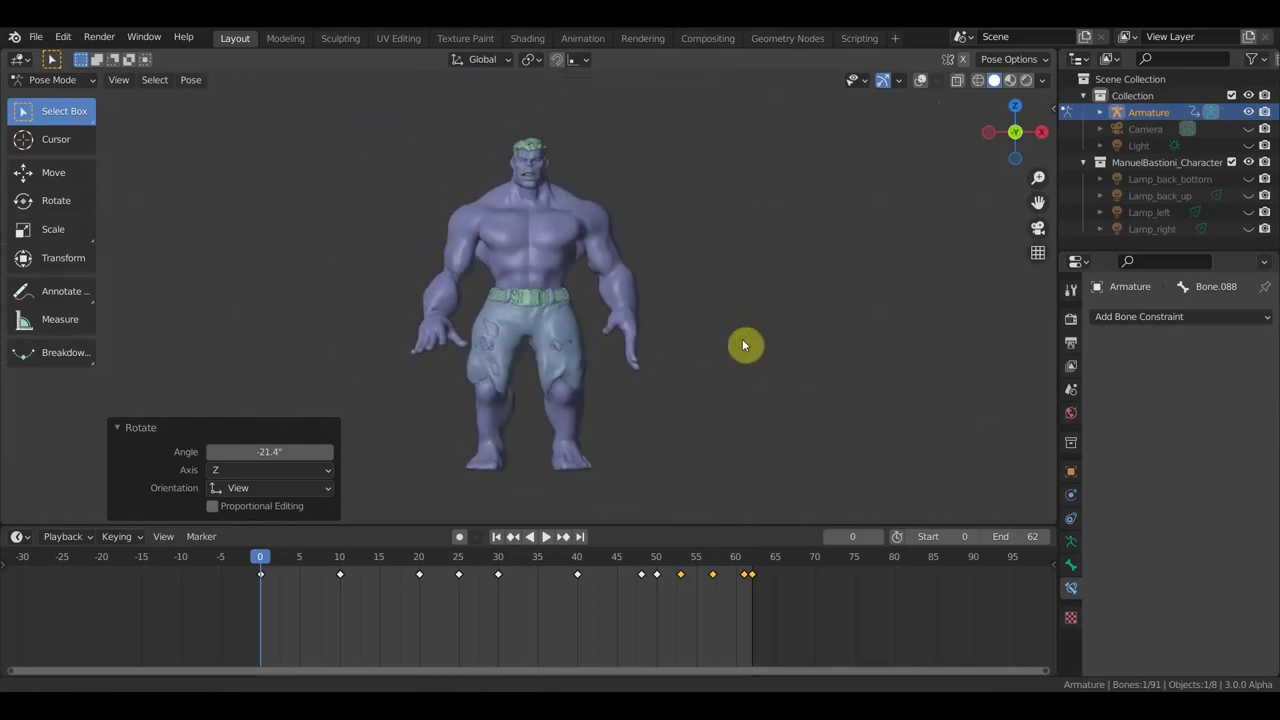